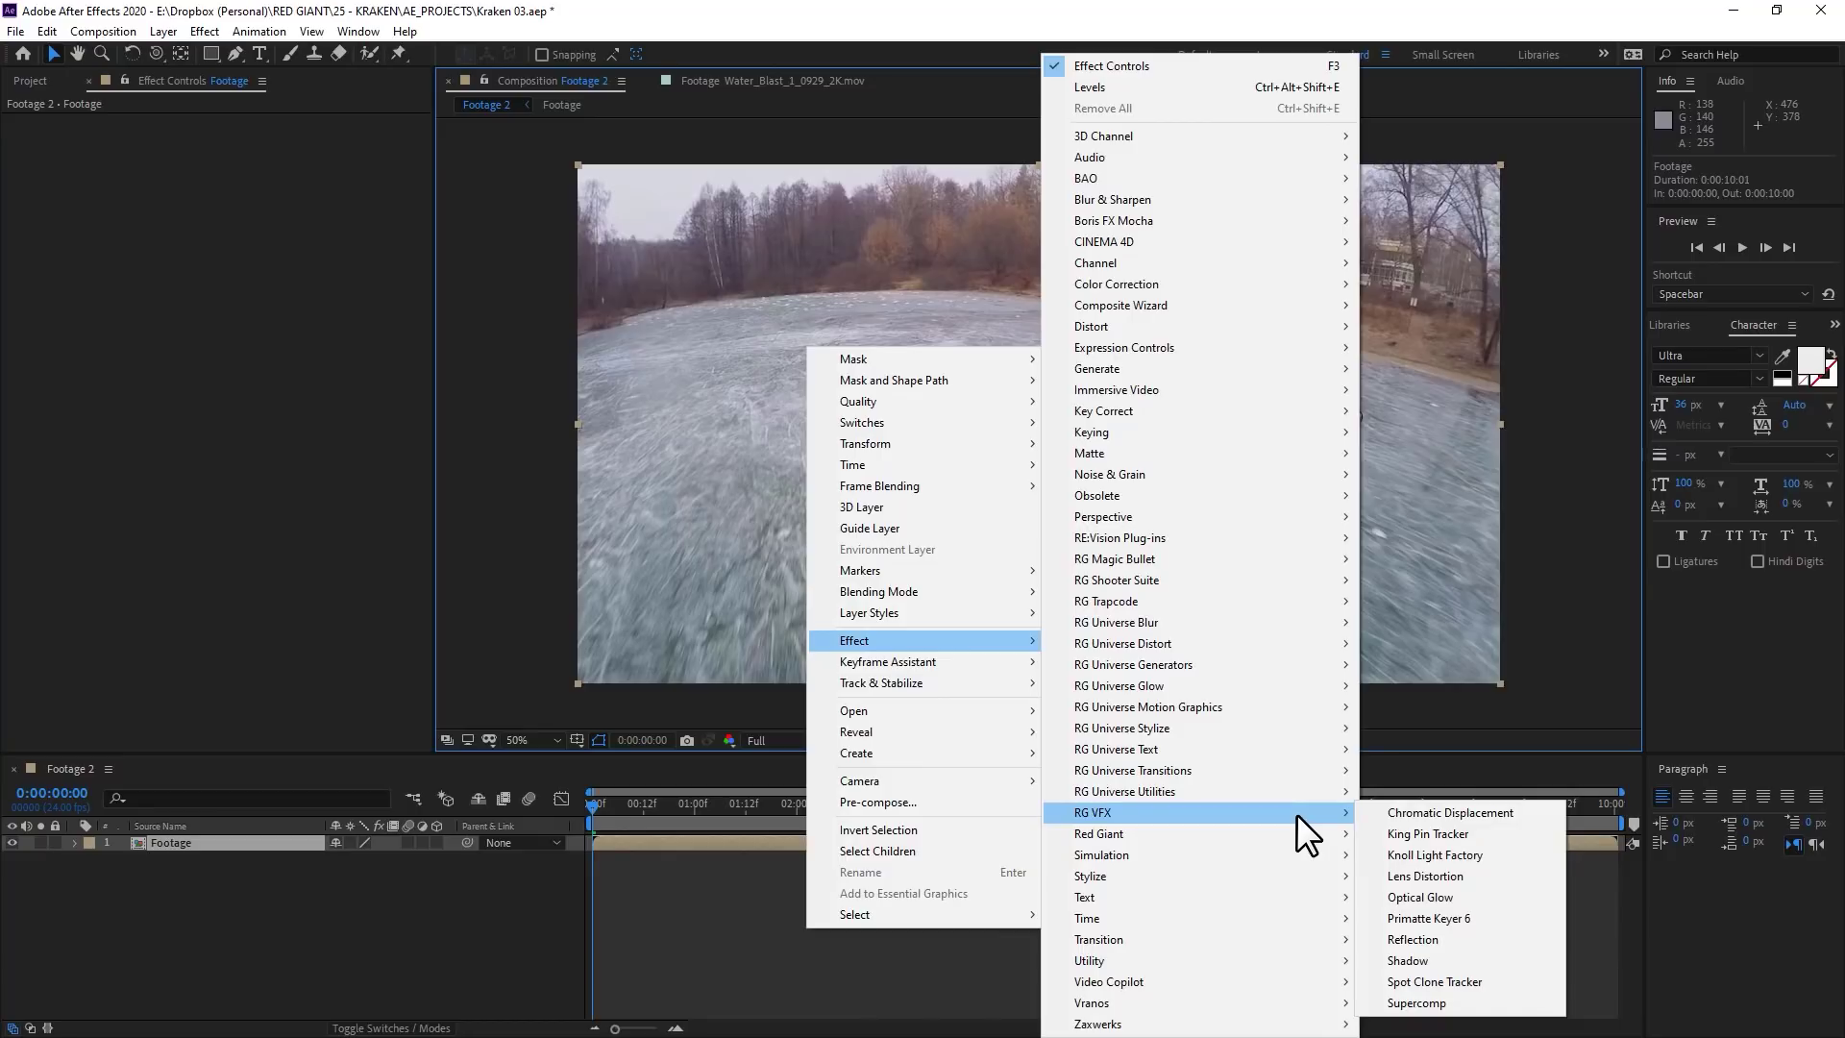
Apply the RG VFX Lens Distortion effect to the Footage layer and set its lens type to Fisheye
click(1441, 875)
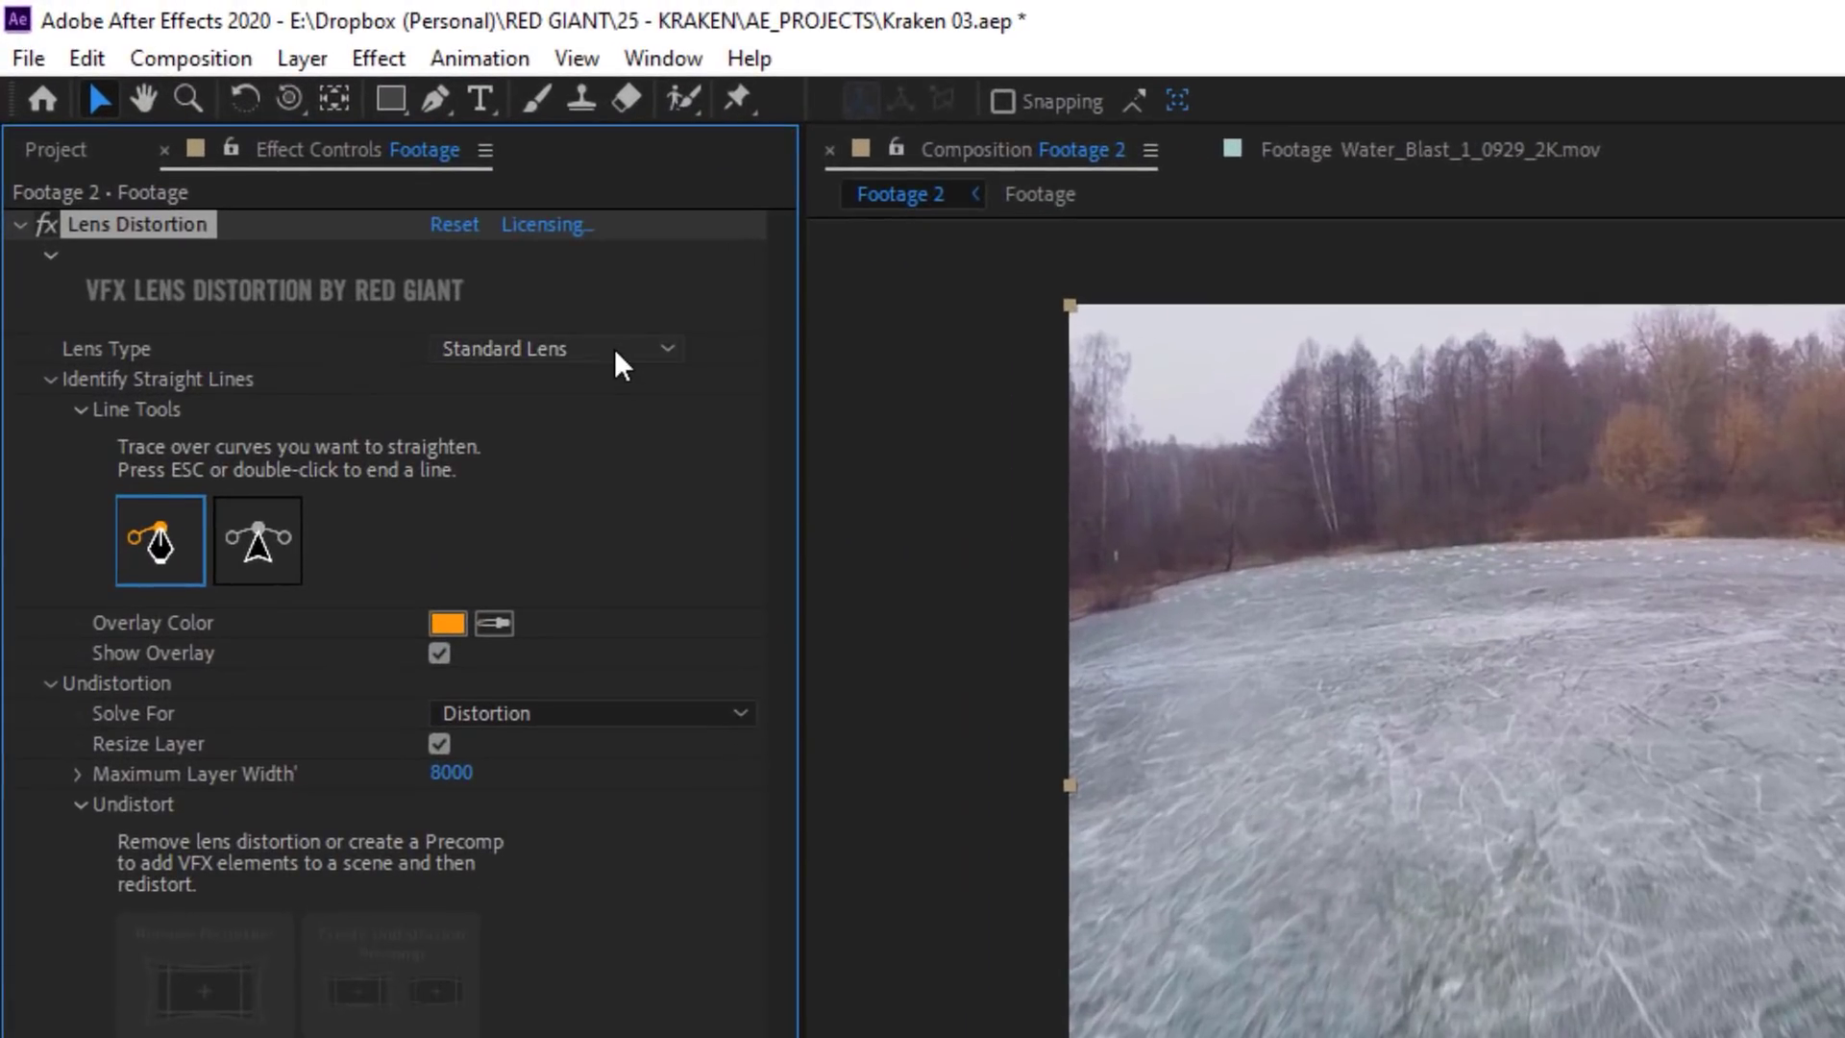
click(614, 348)
click(550, 421)
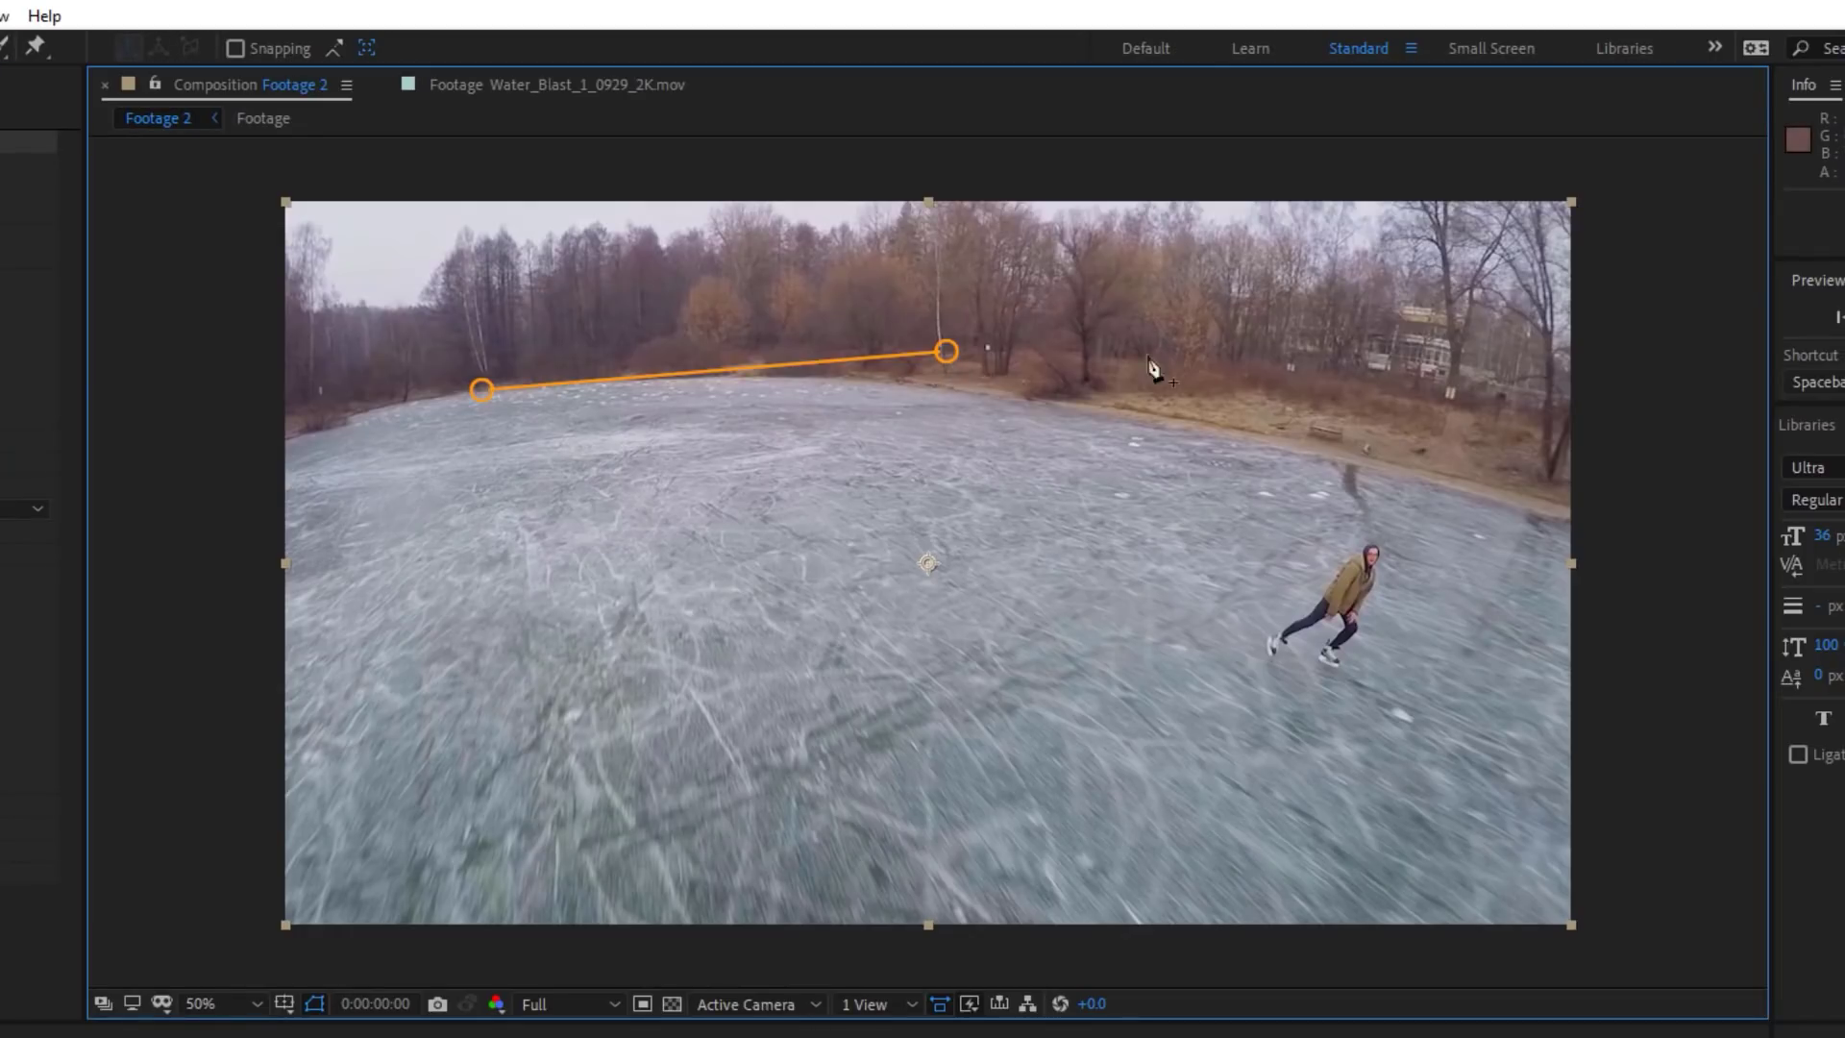
End the line traced along the far shoreline and create the undistortion precomp, solving for Distortion & Optical Center
key(Escape)
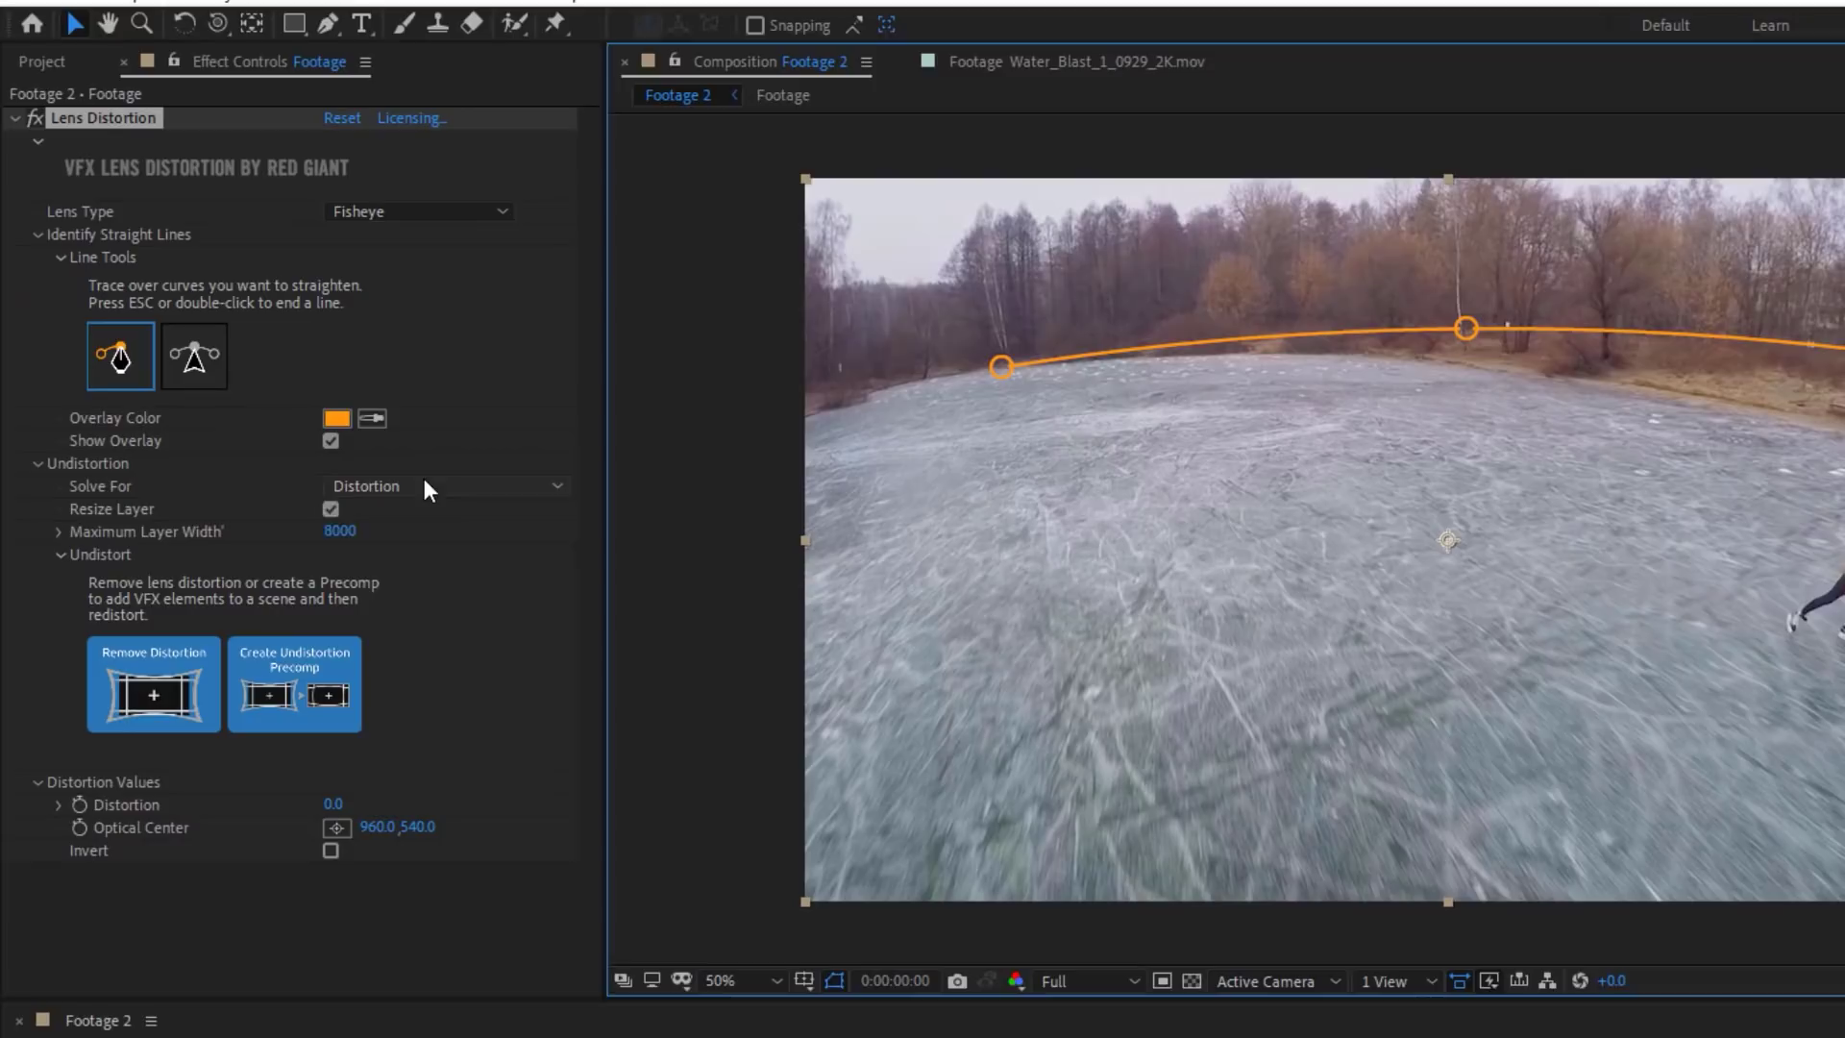
click(424, 485)
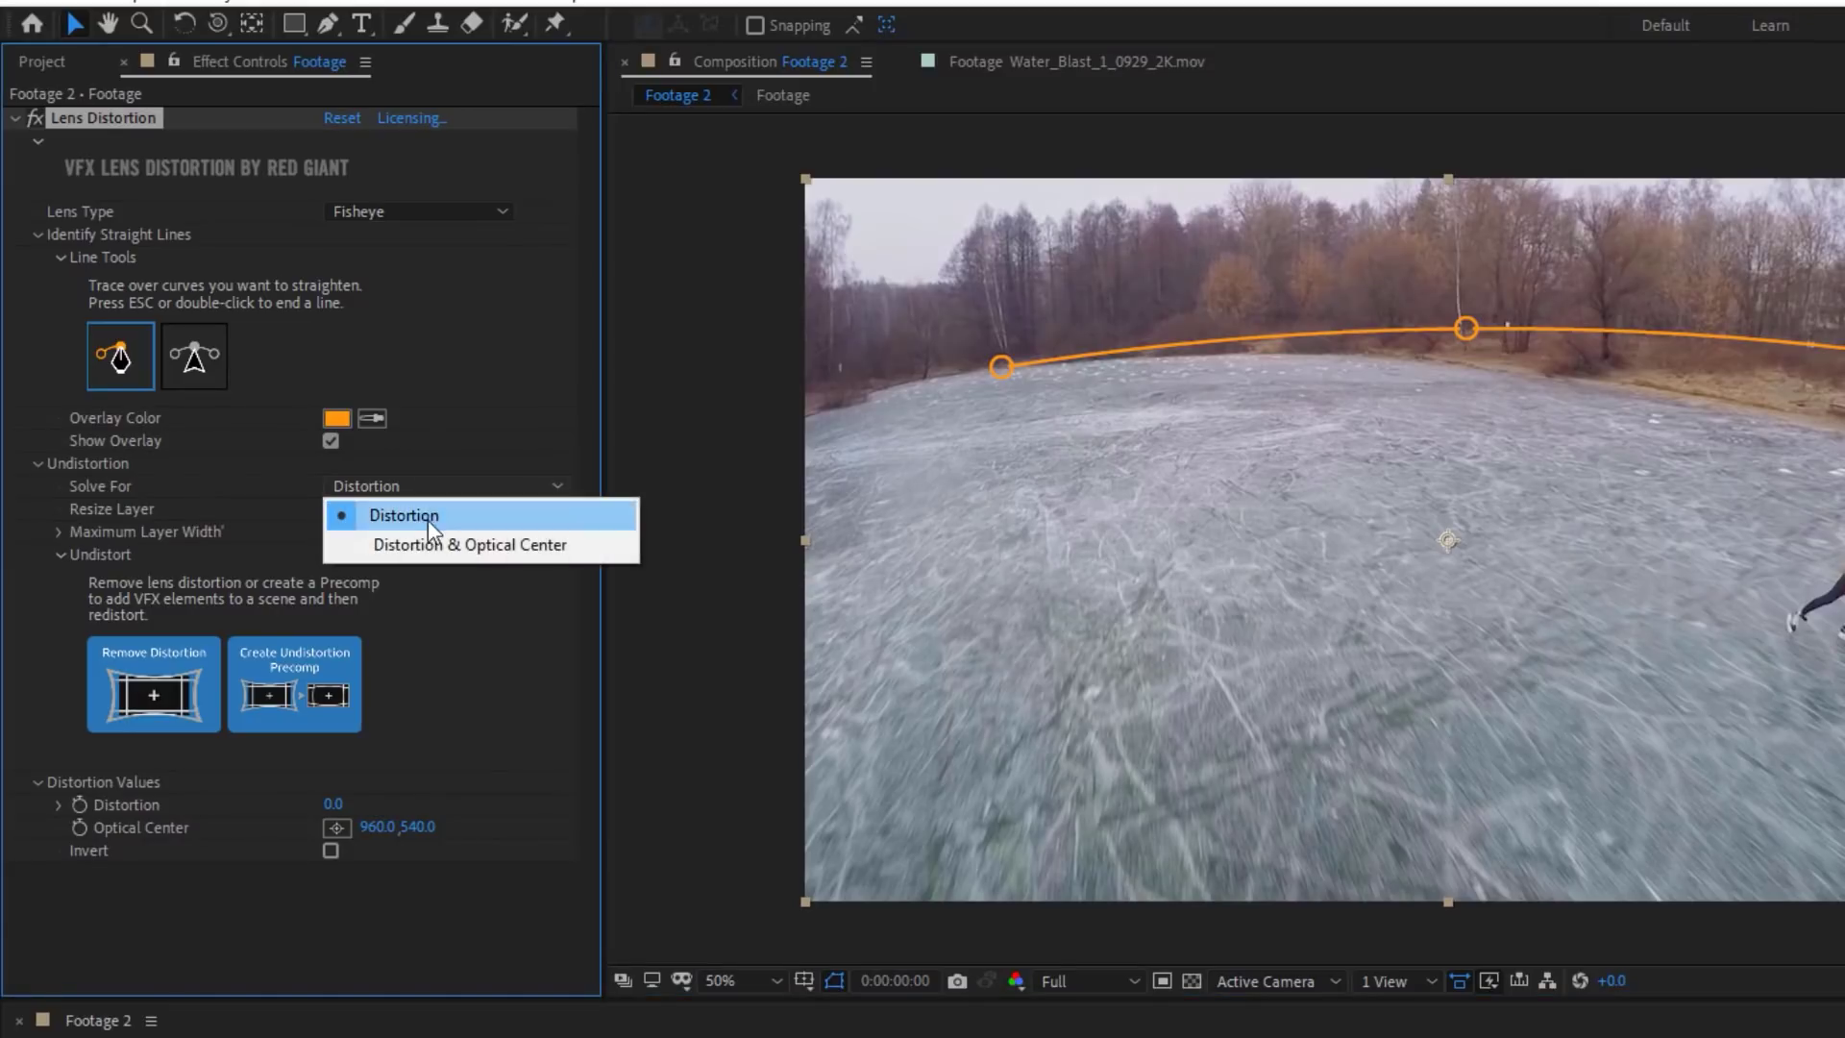
click(434, 534)
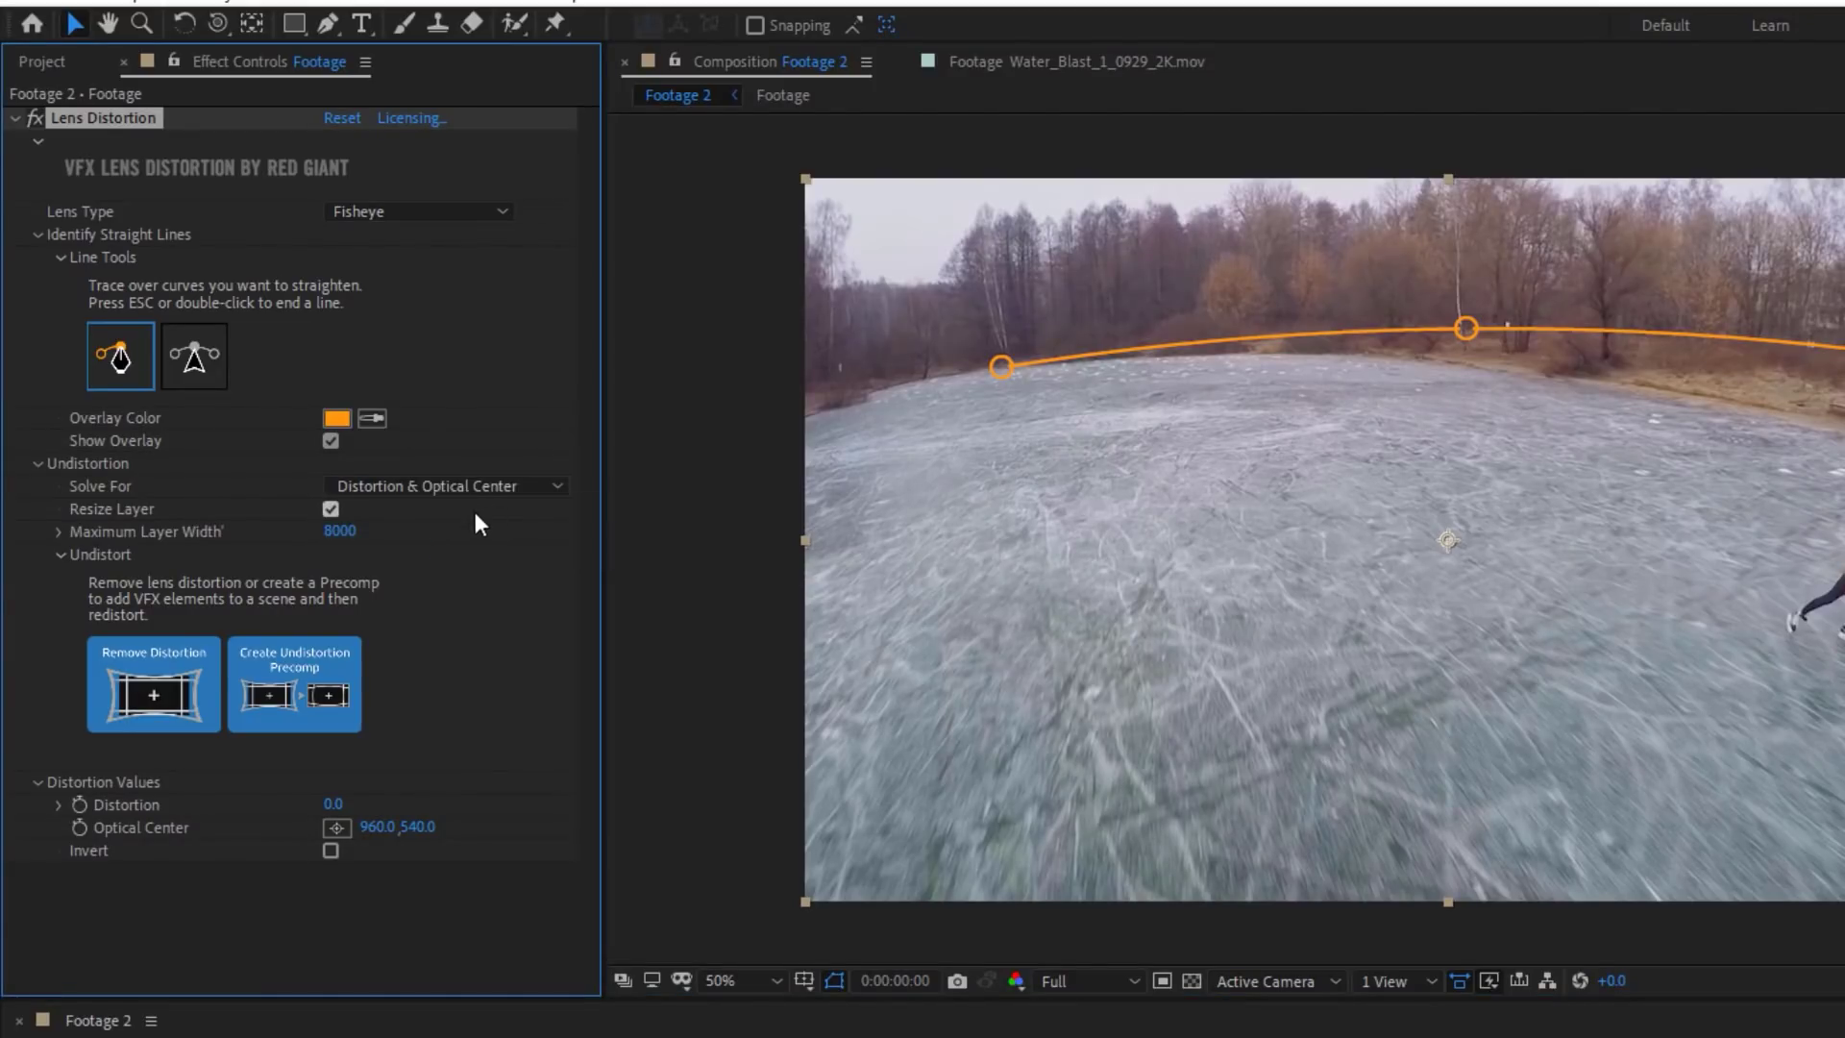
click(292, 700)
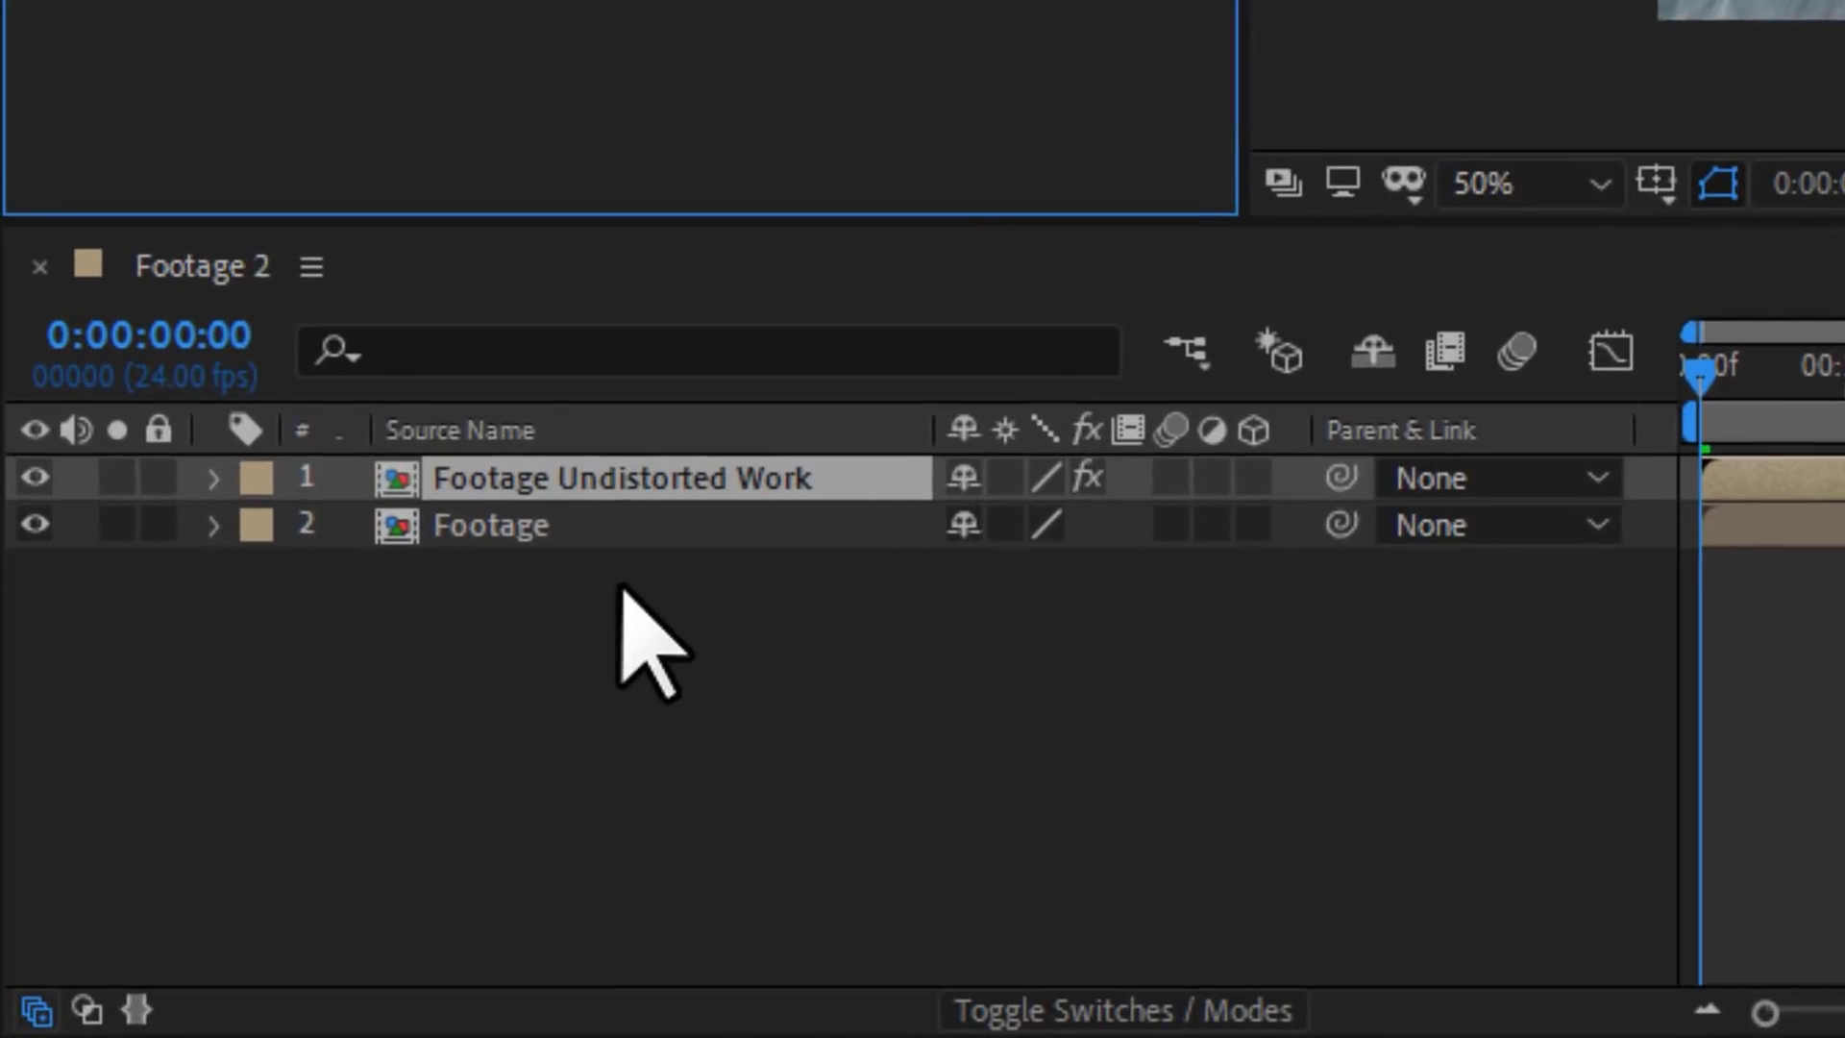
Inspect the two resulting layers, then open the Footage Undistorted Work precomp and scrub through its footage
click(623, 588)
click(506, 524)
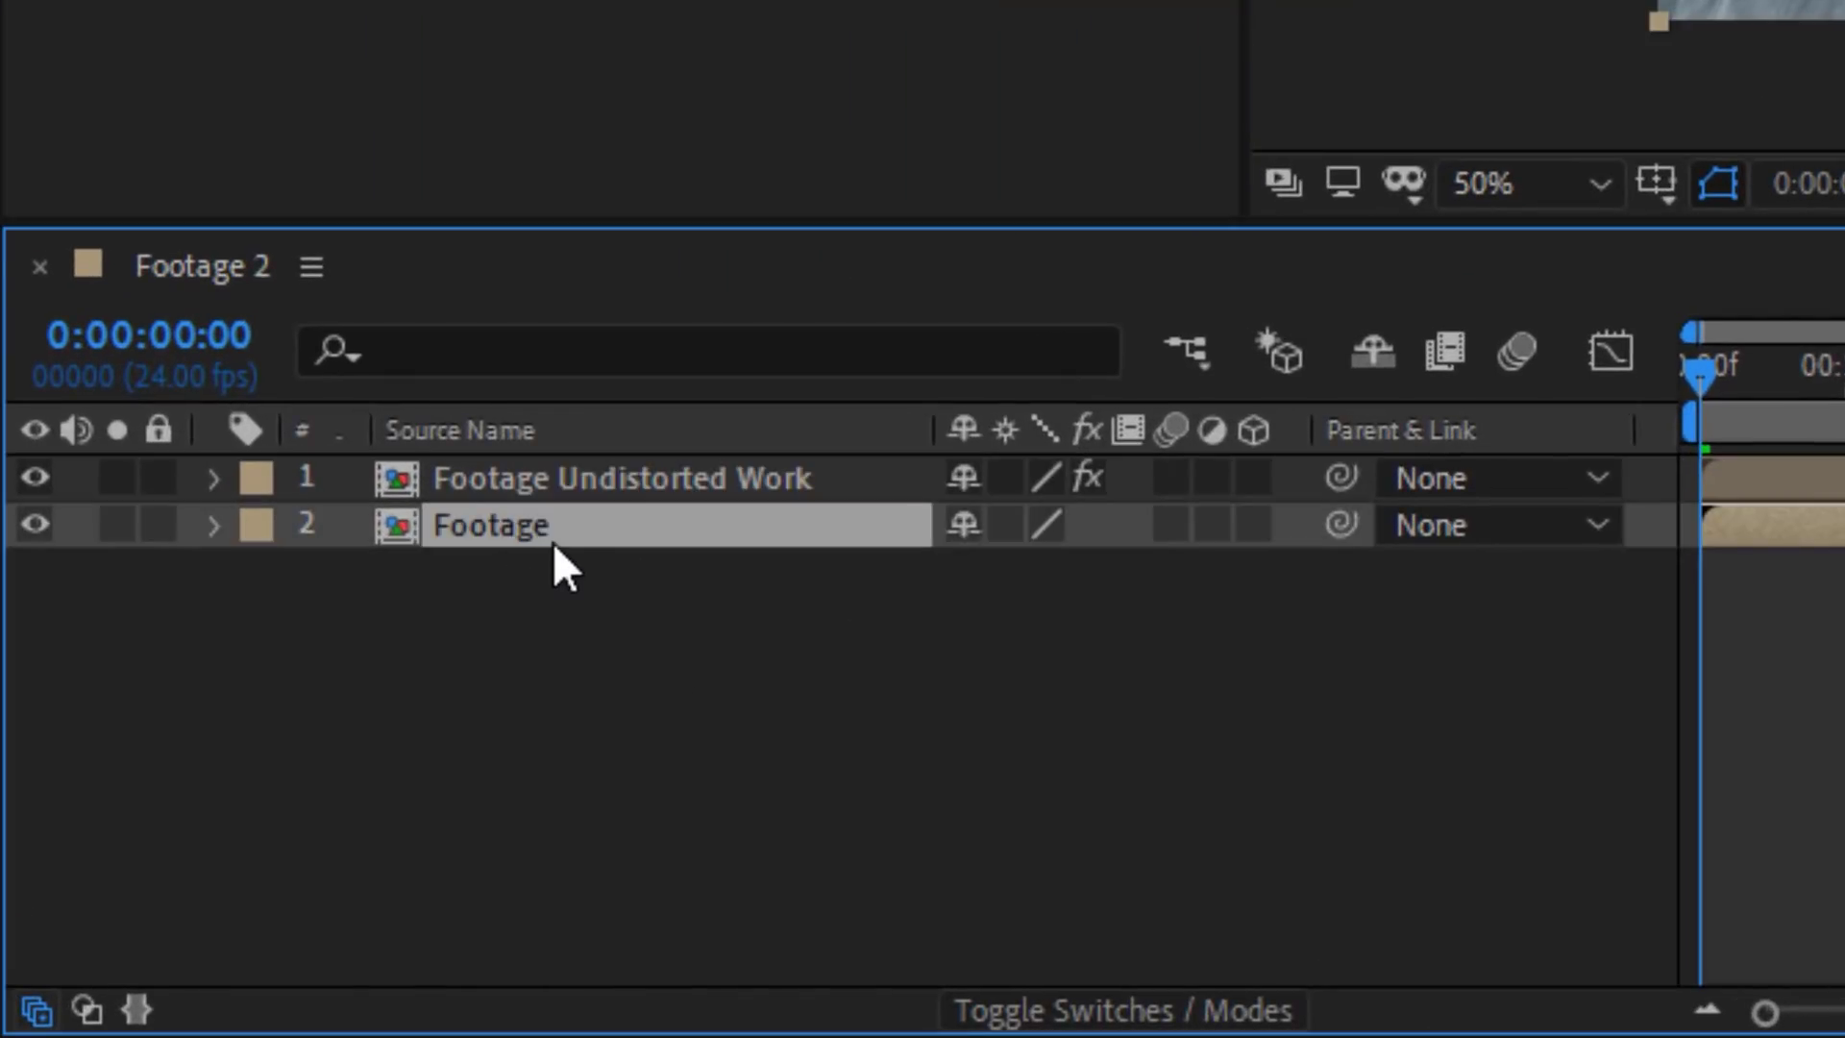
click(606, 479)
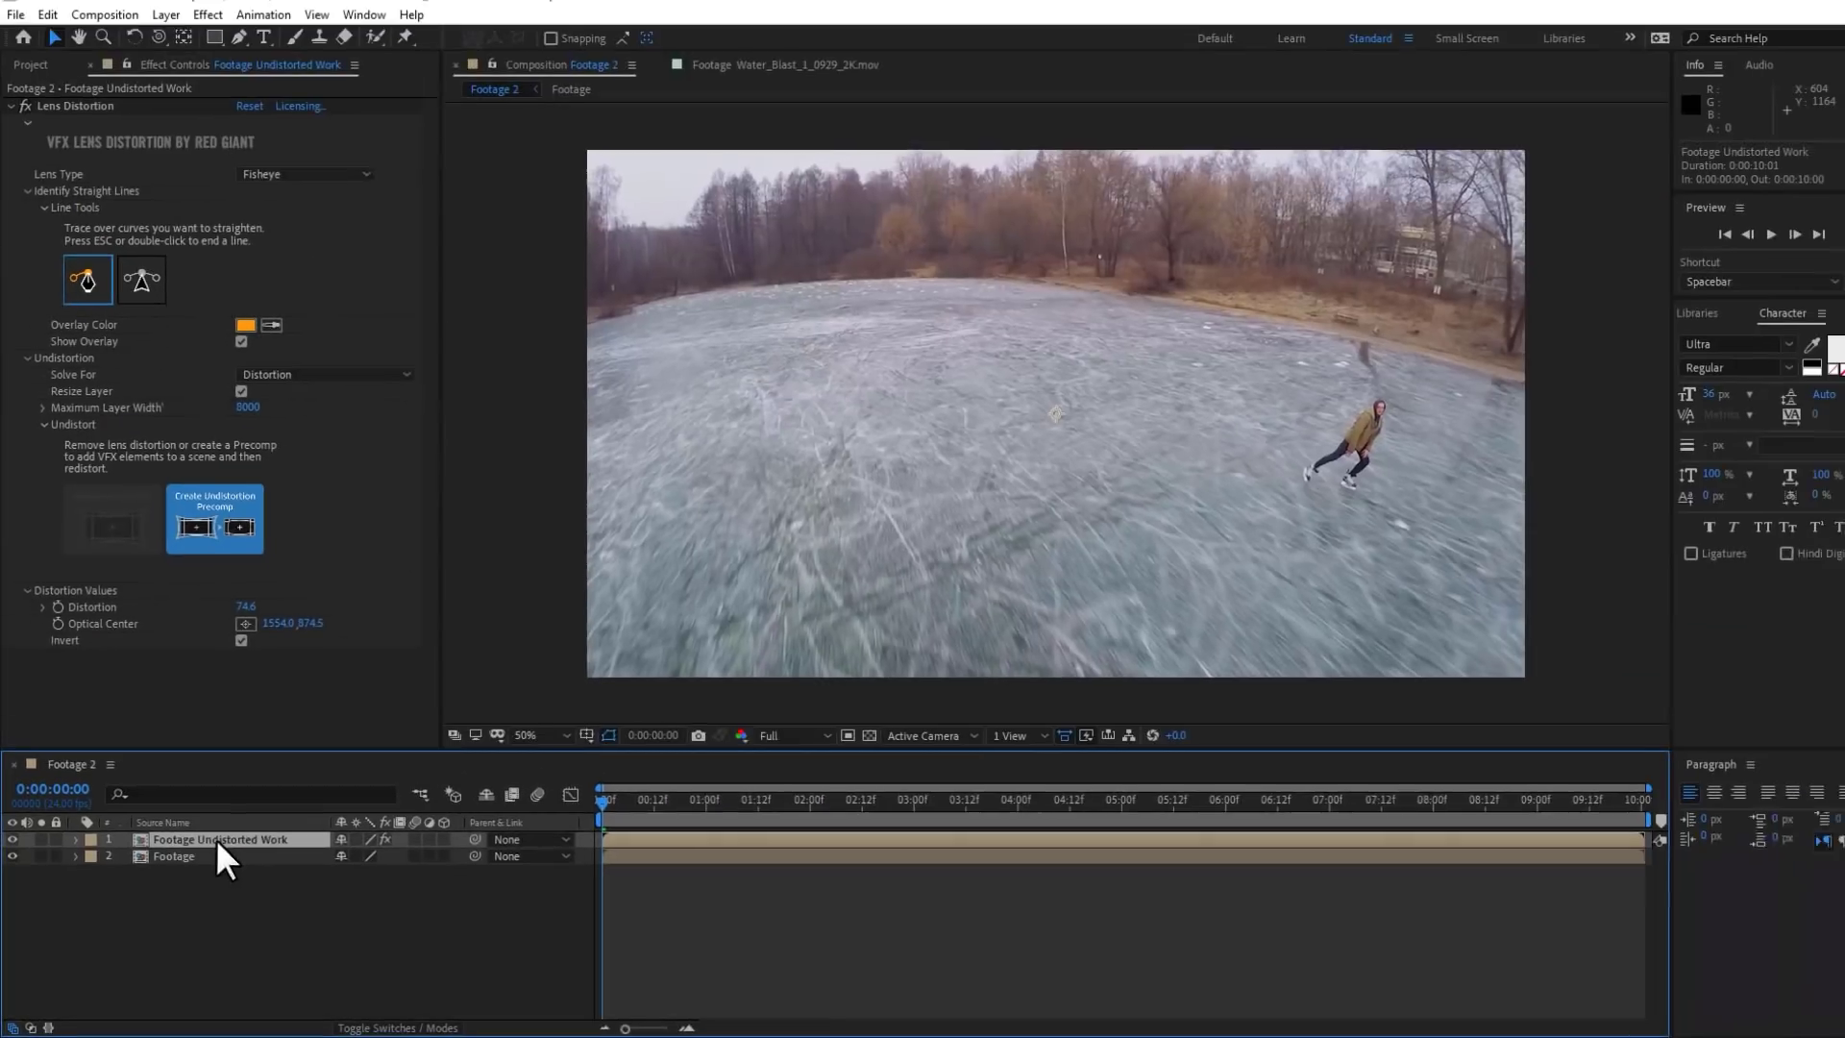
double_click(216, 839)
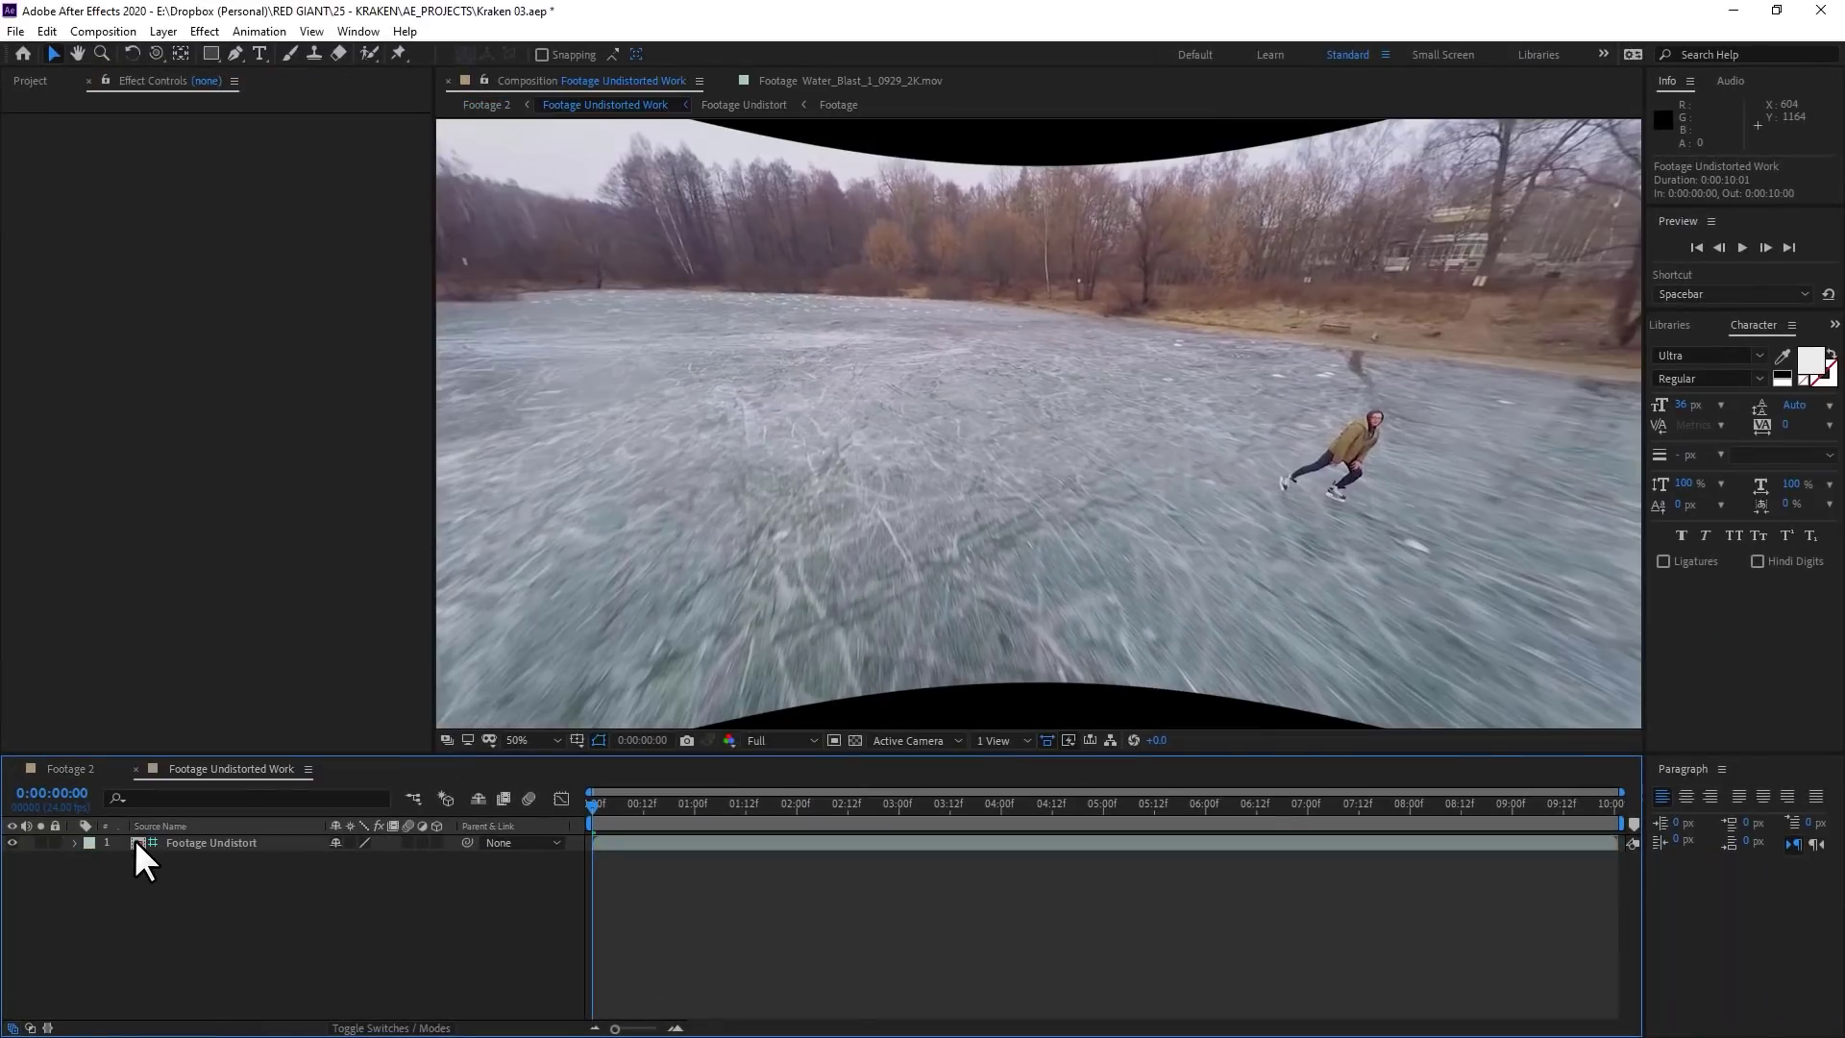
drag(726, 828, 1175, 932)
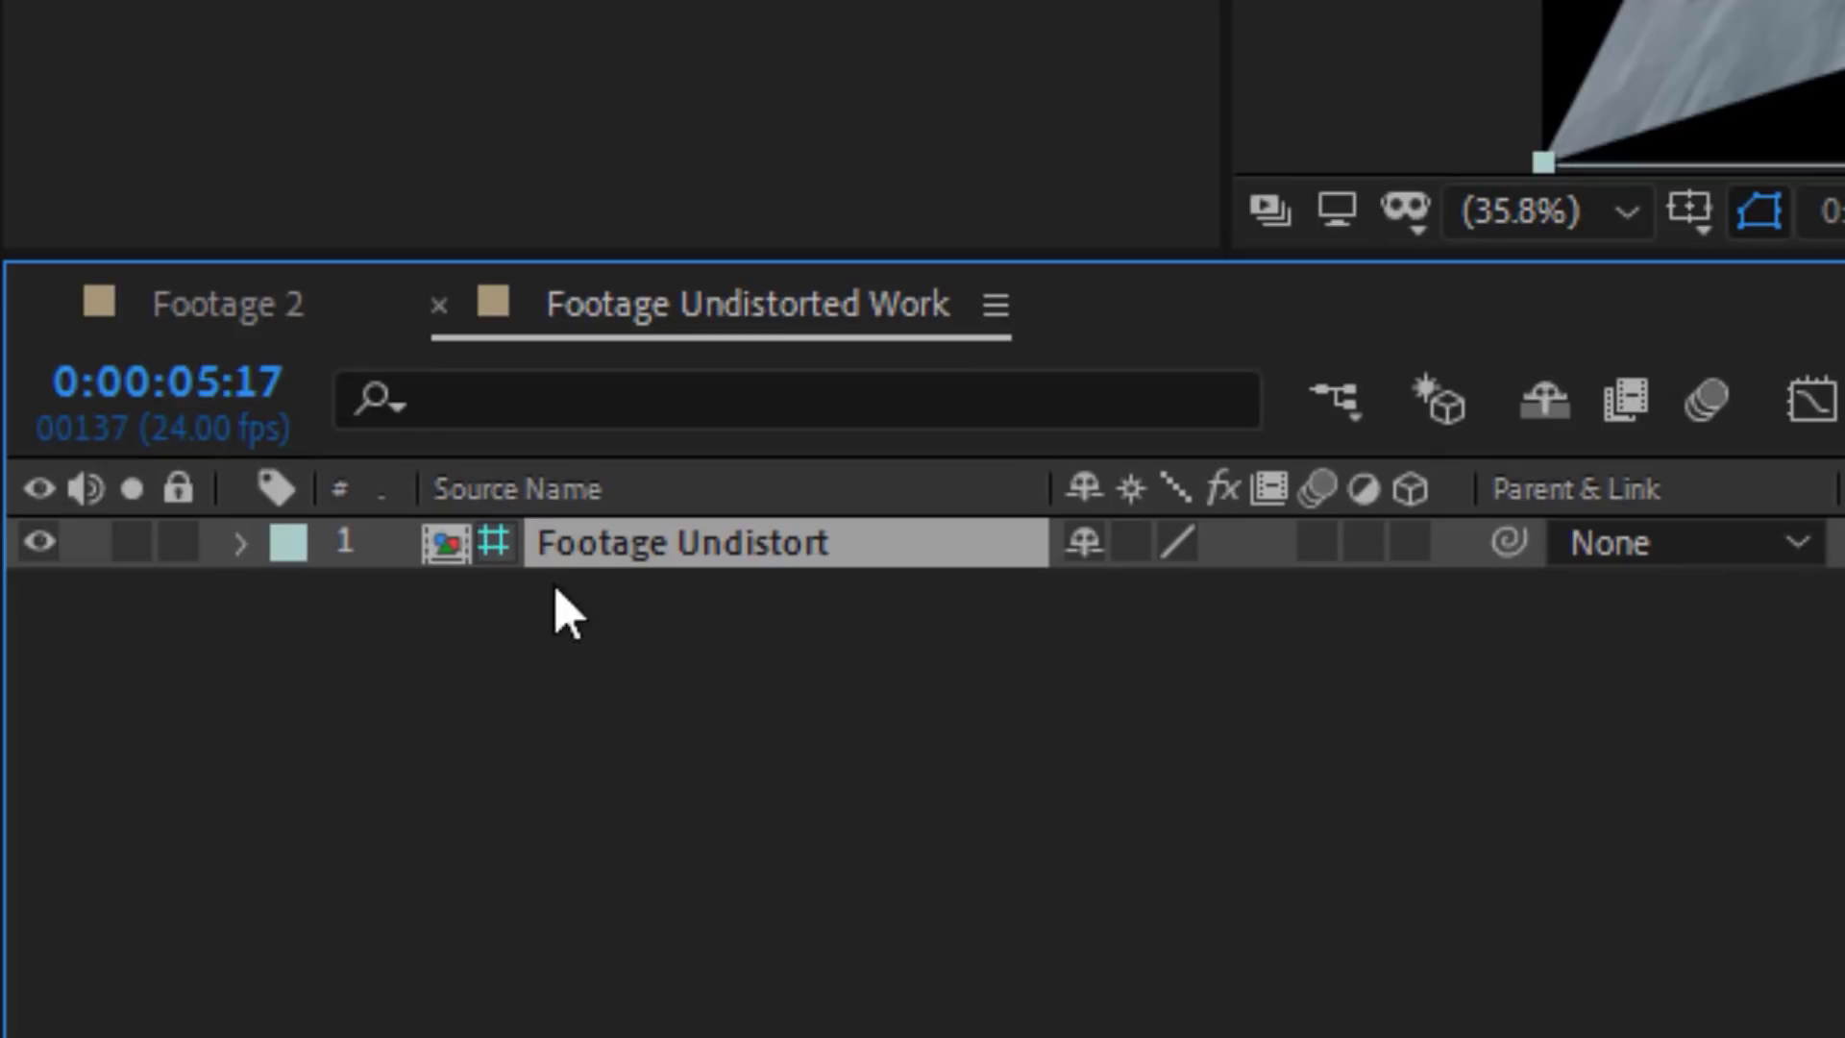
Return to the Footage 2 composition and select its original Footage layer
key(Tab)
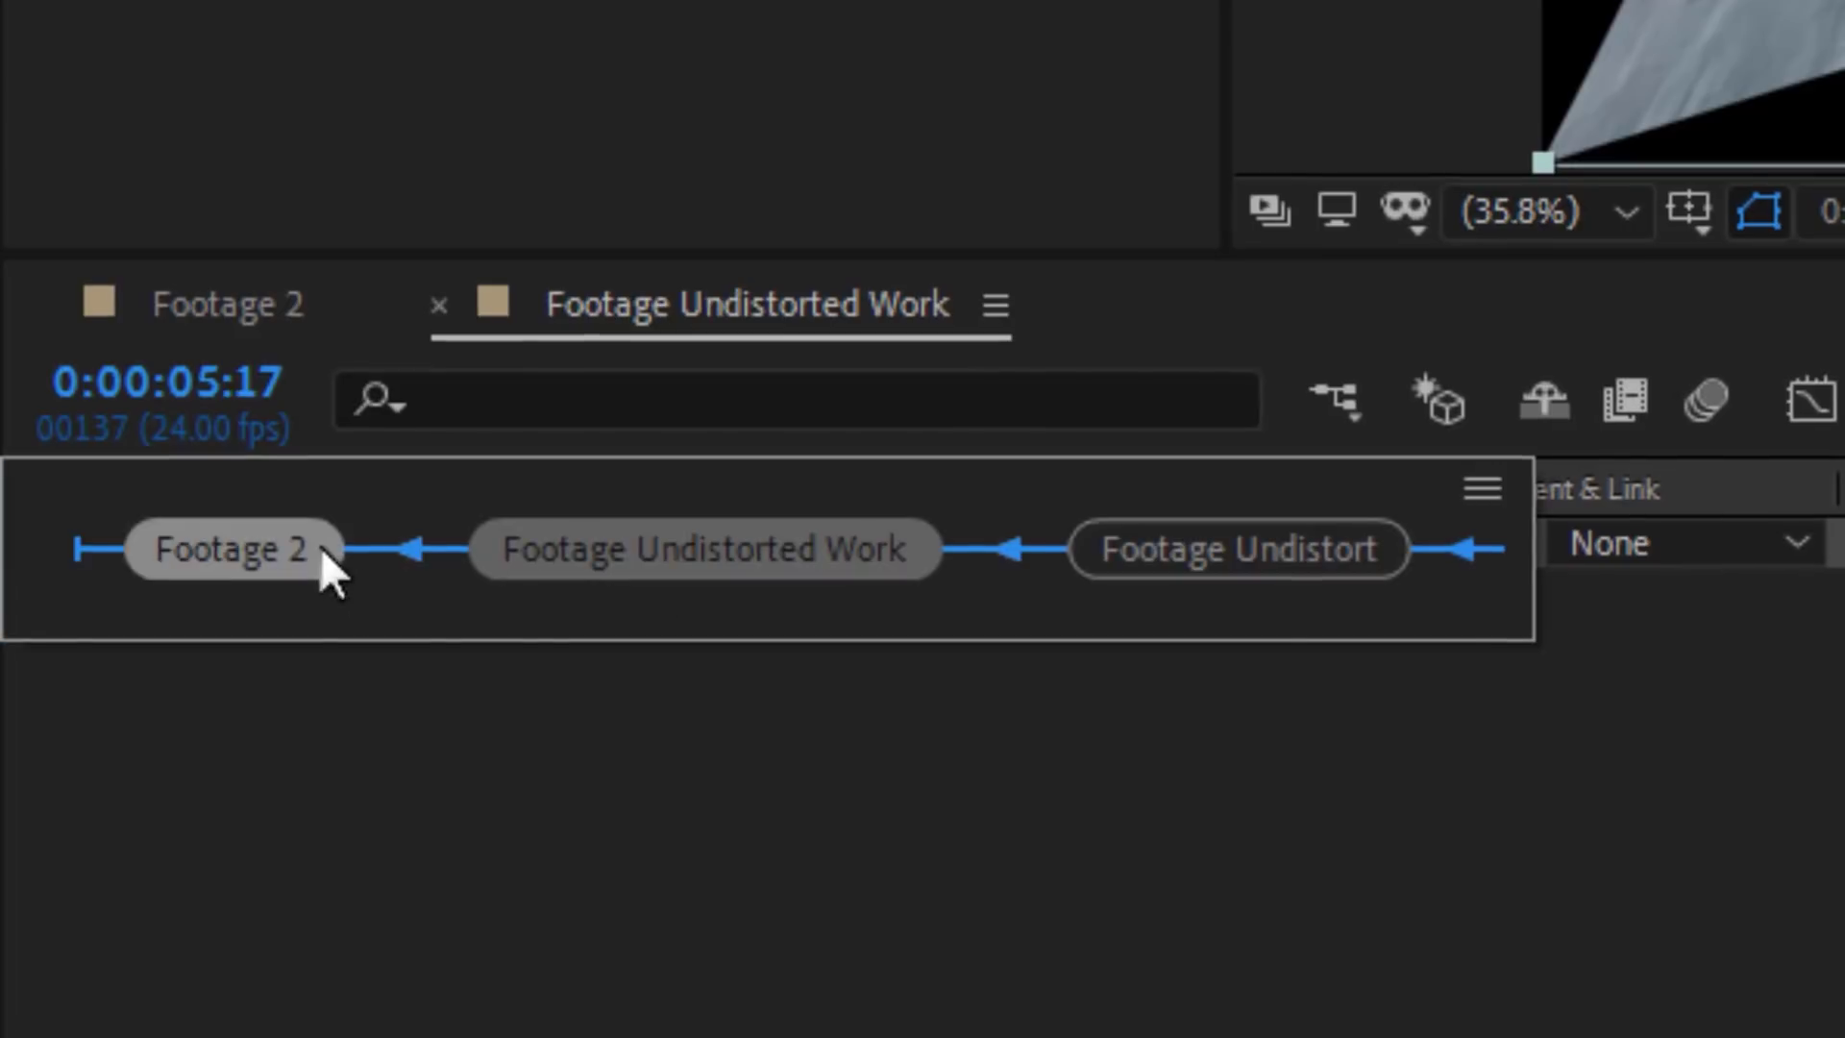
key(Tab)
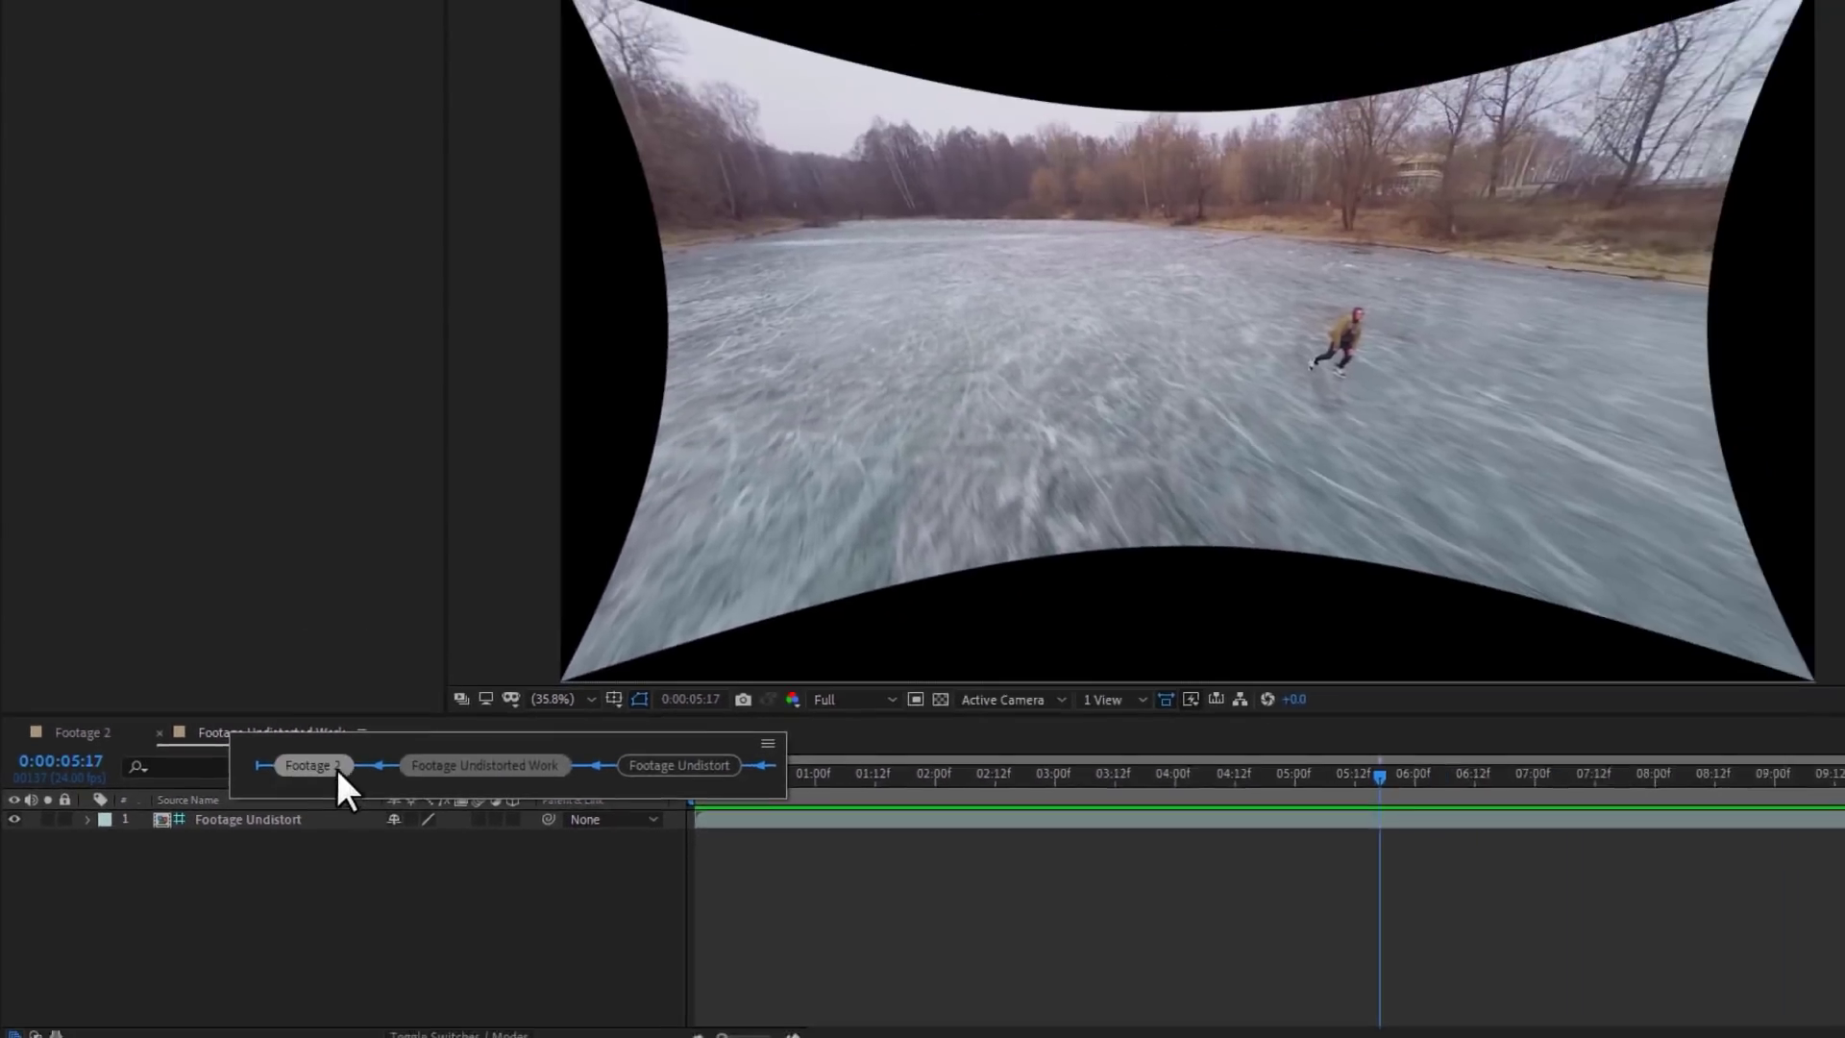
click(334, 766)
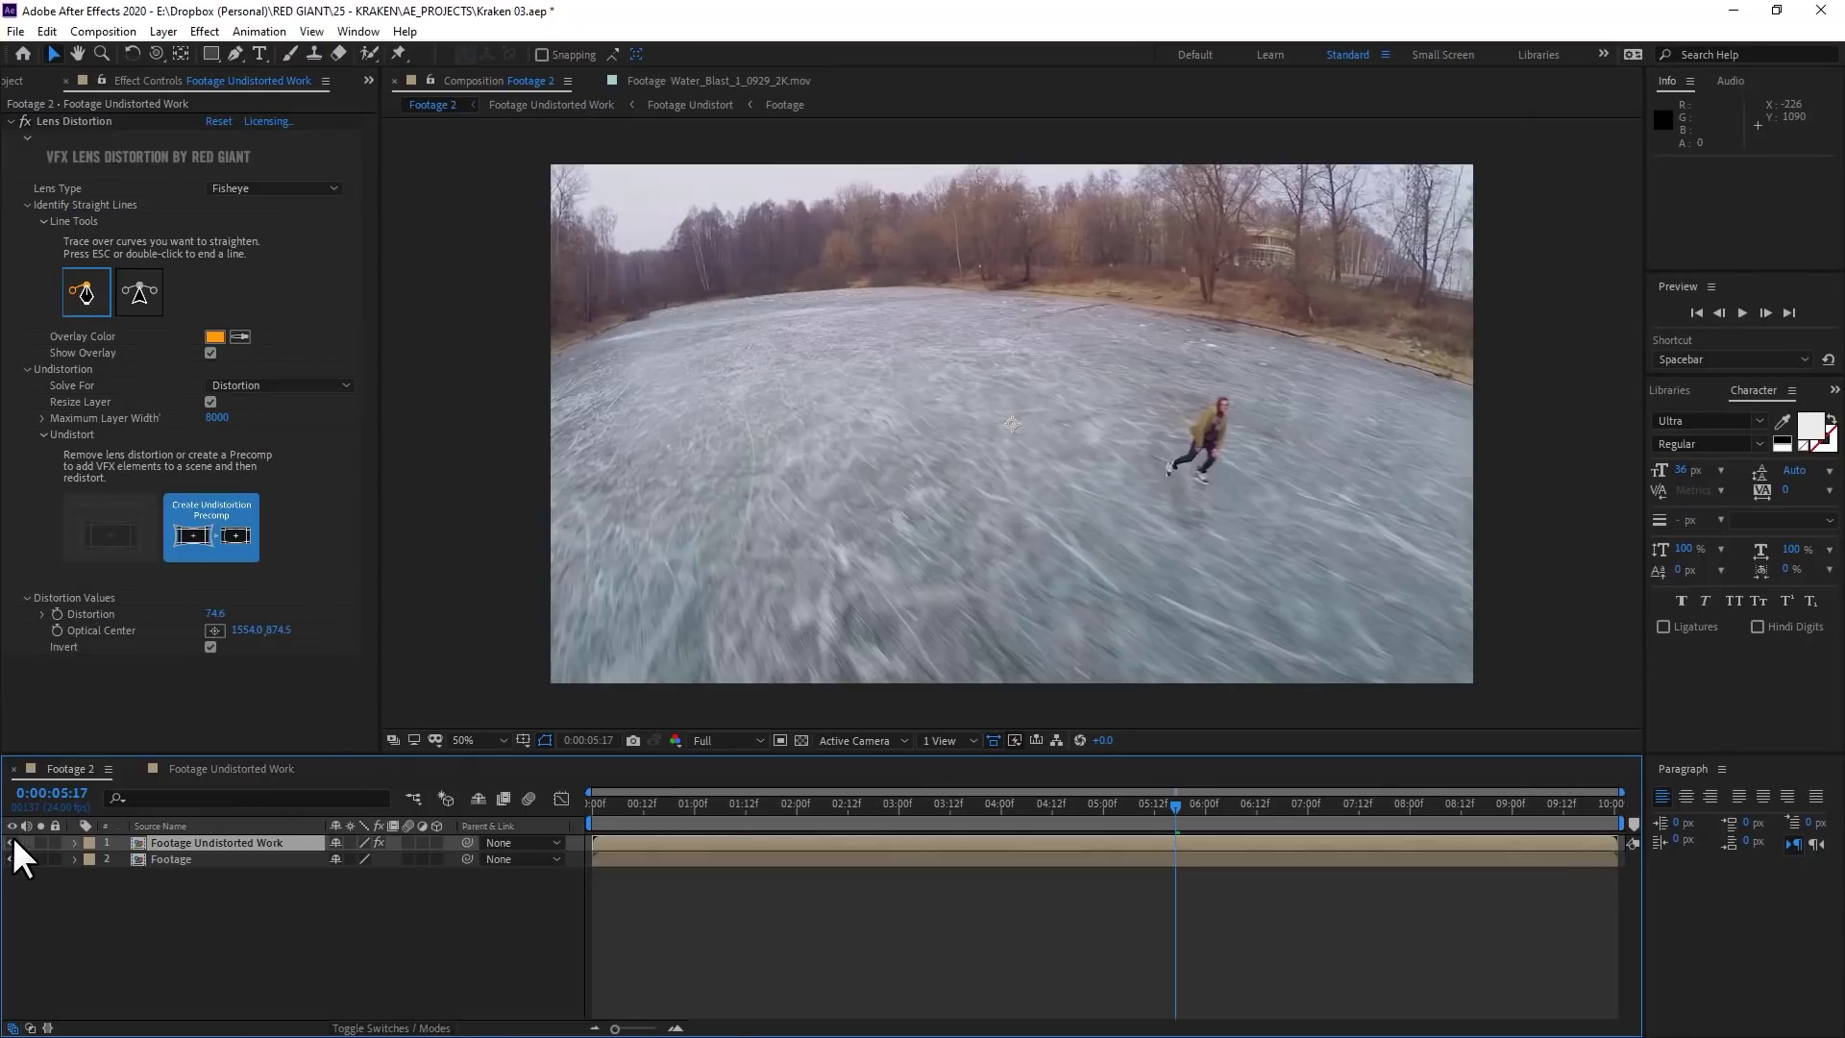
click(154, 859)
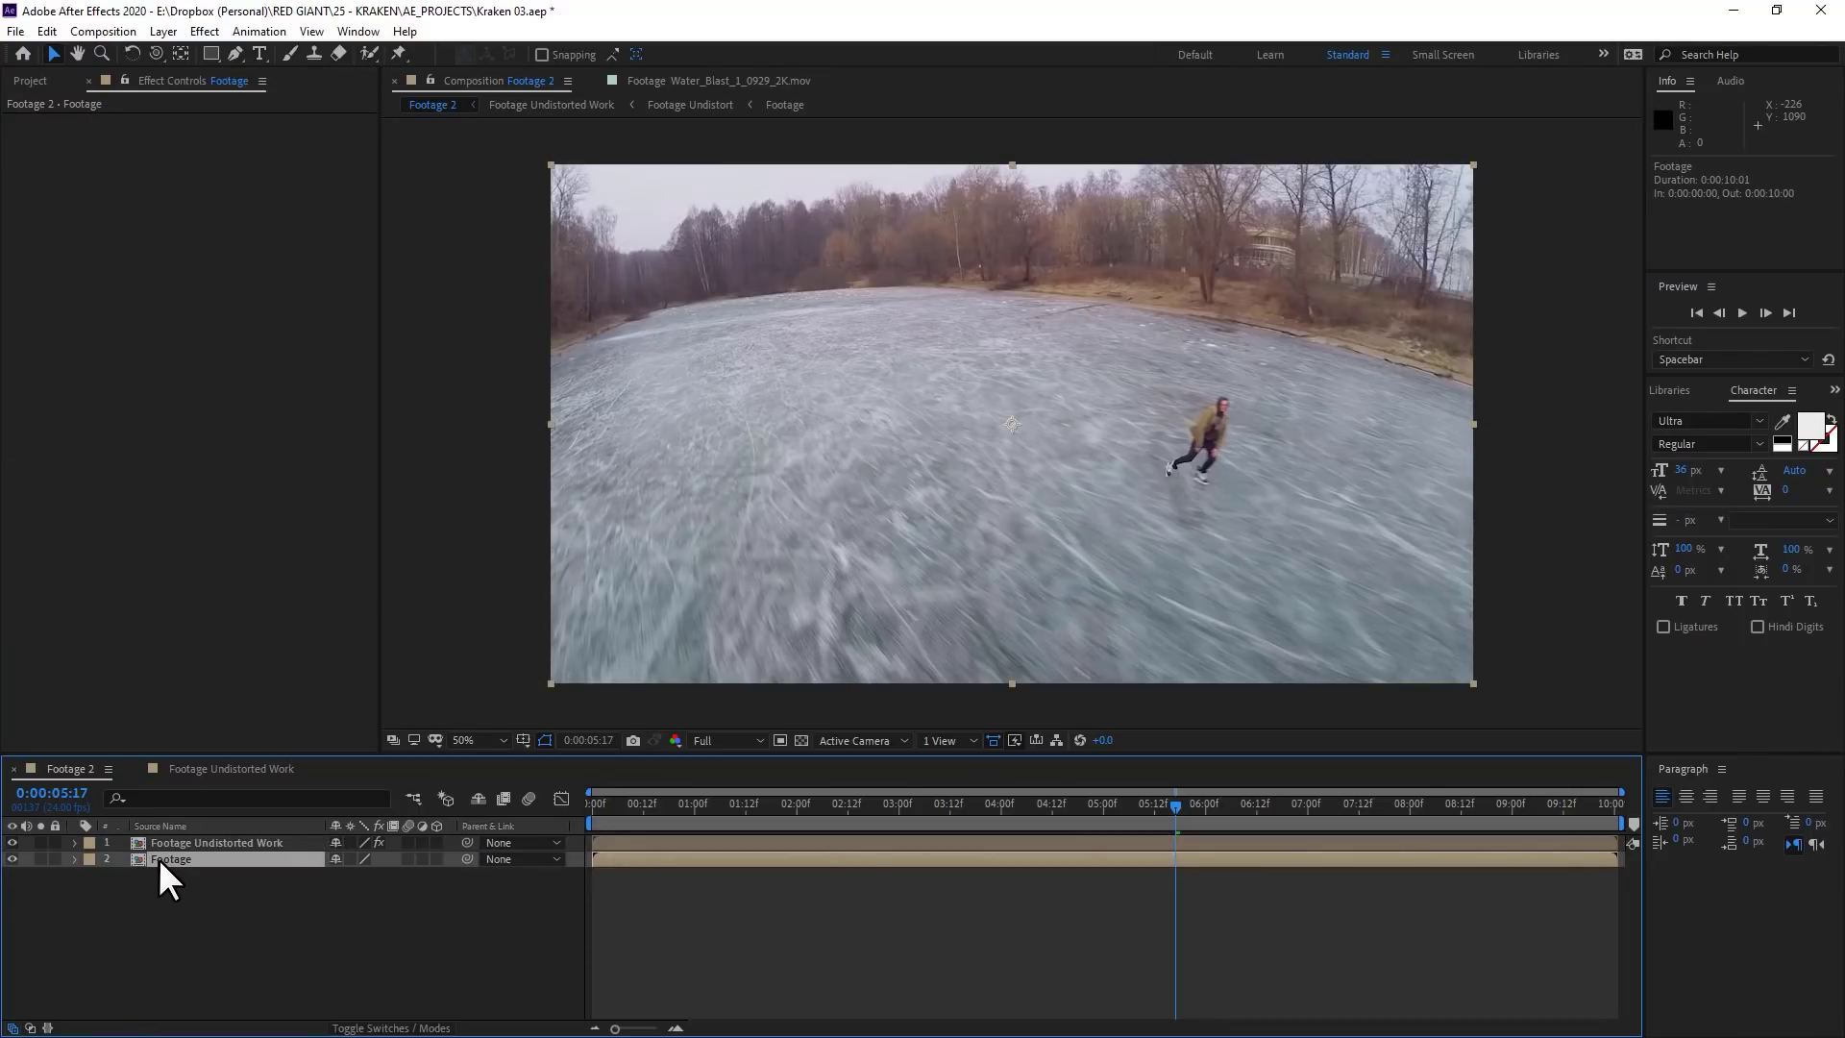
Reopen the Footage Undistorted Work precomp and run Track Camera on its Footage Undistort layer
double_click(165, 846)
right_click(894, 382)
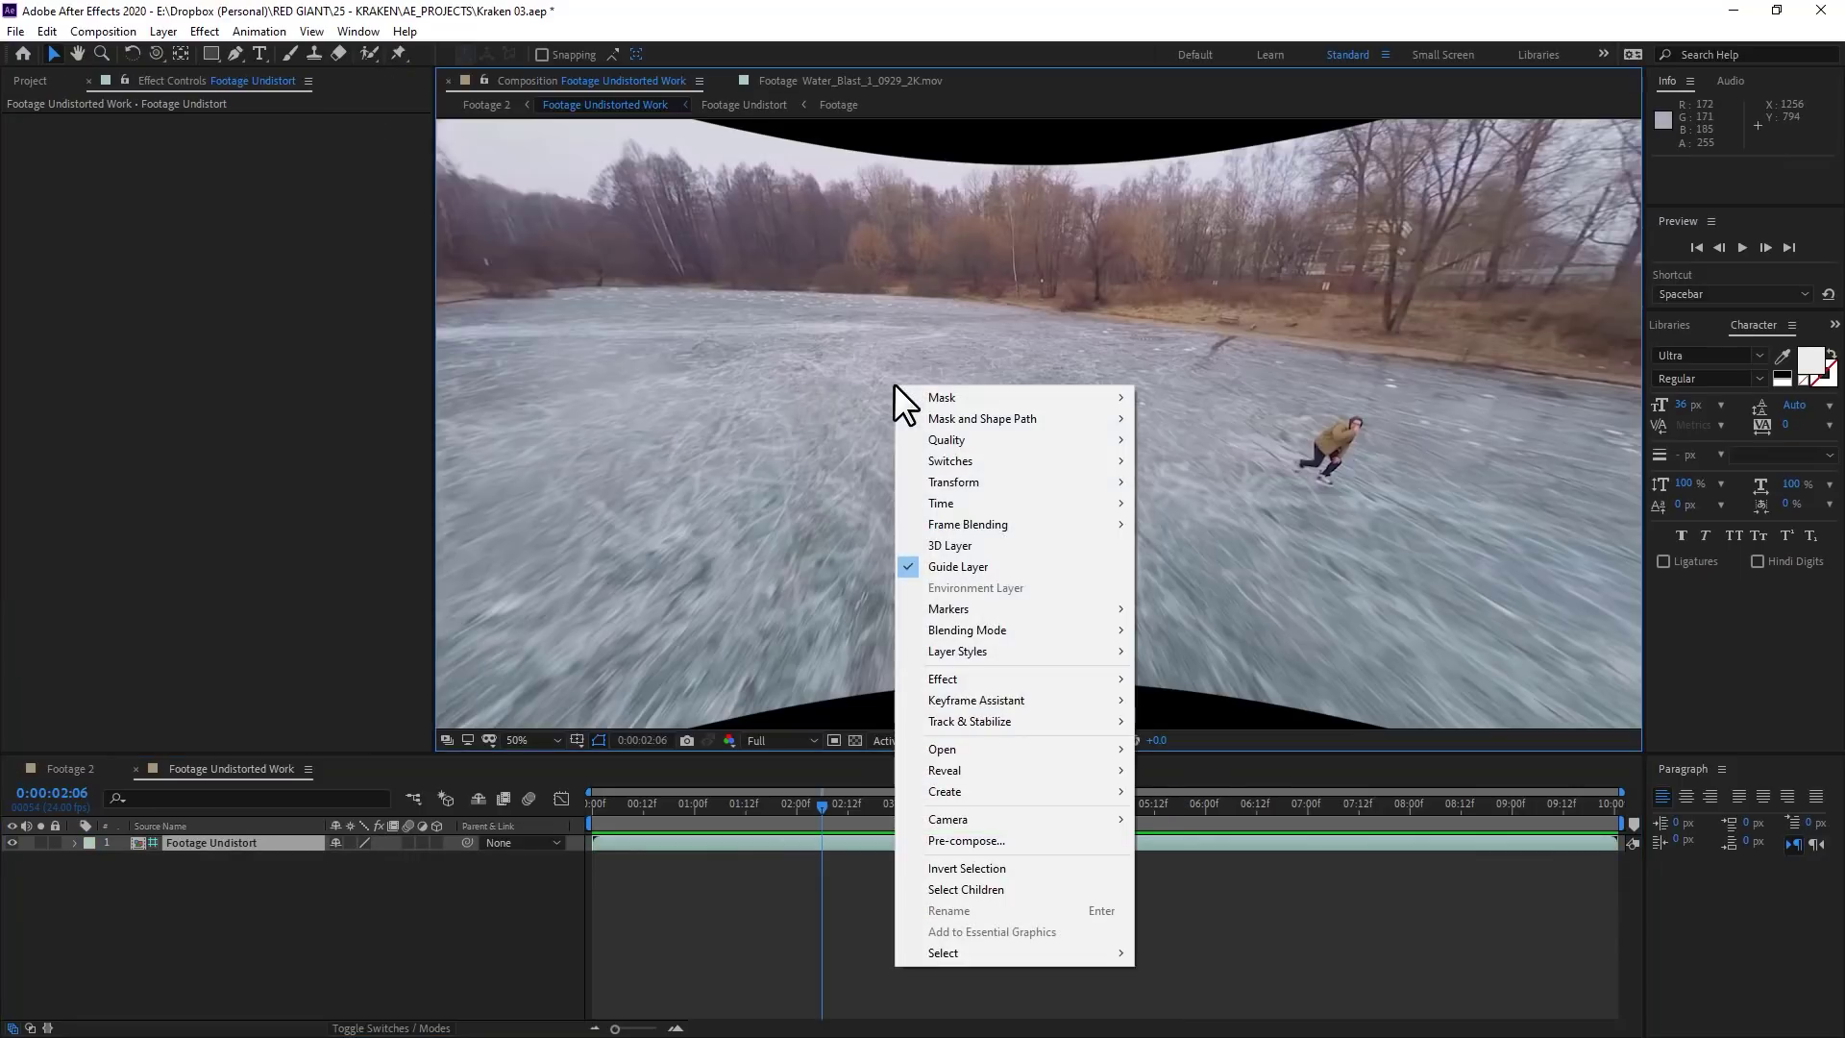
mouse_move(1063, 722)
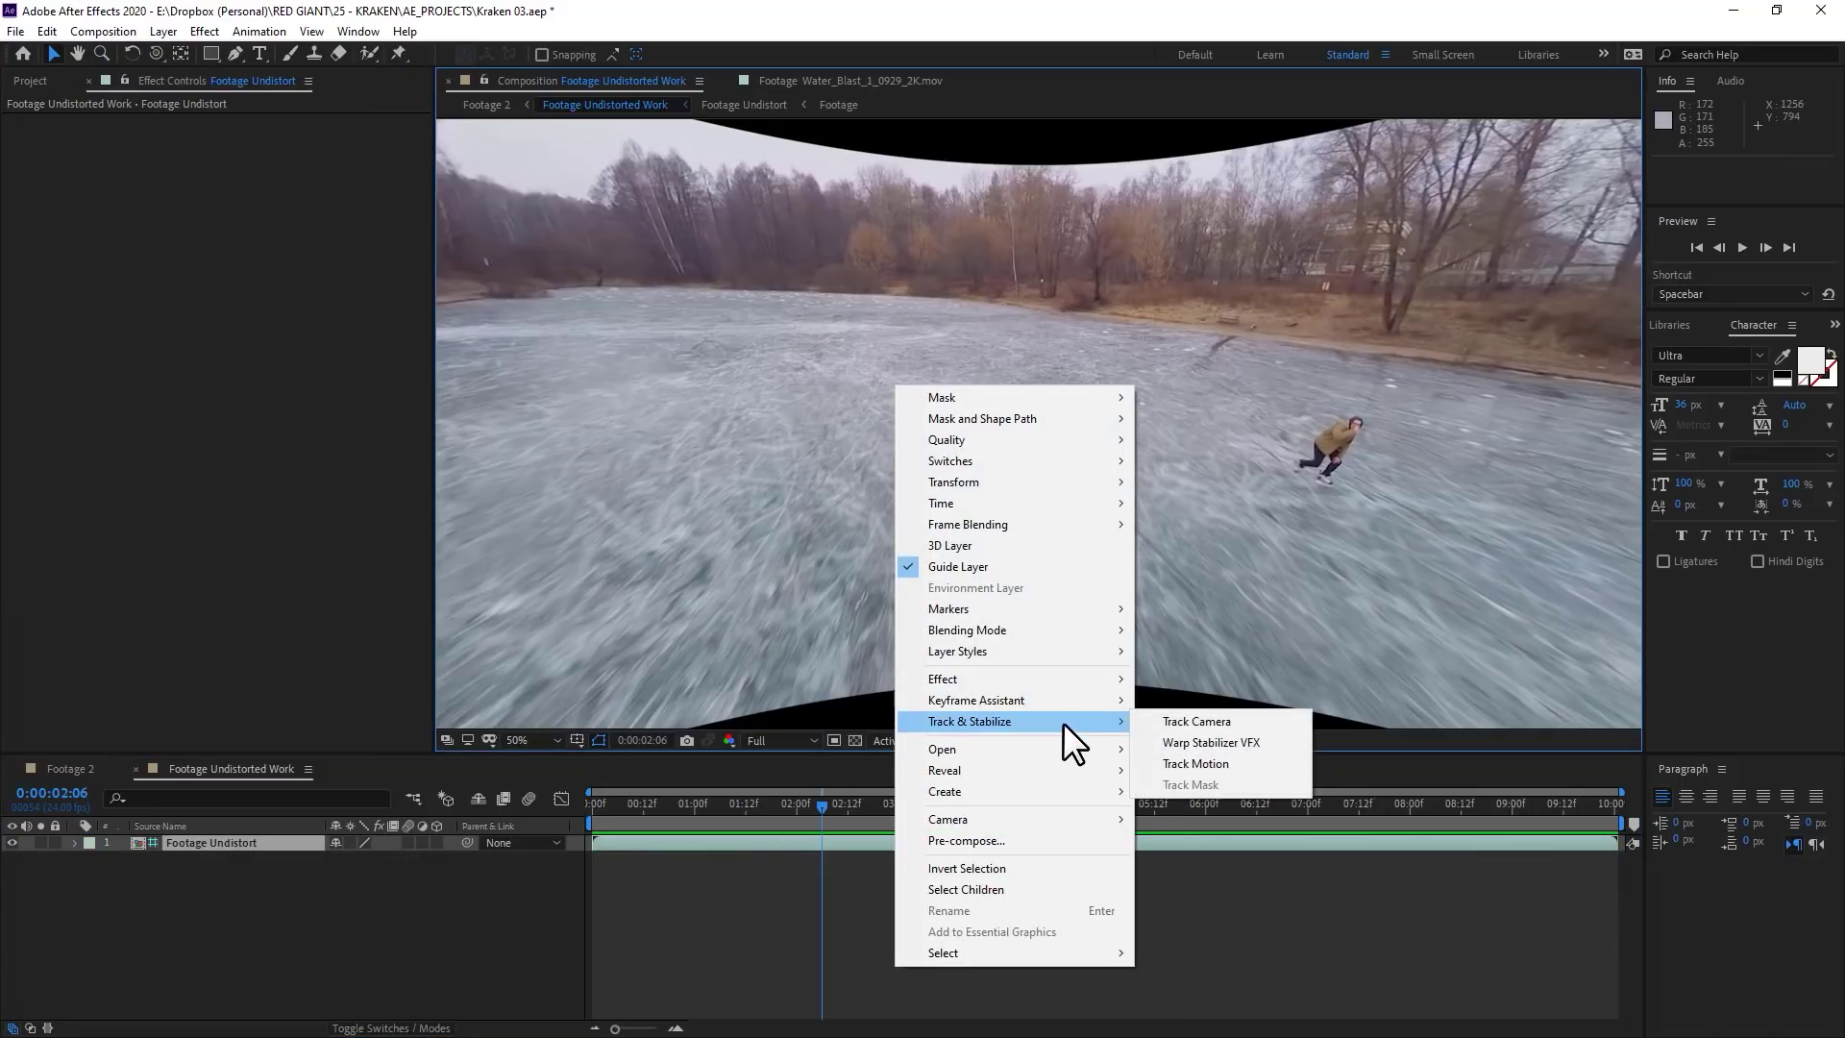
click(1232, 722)
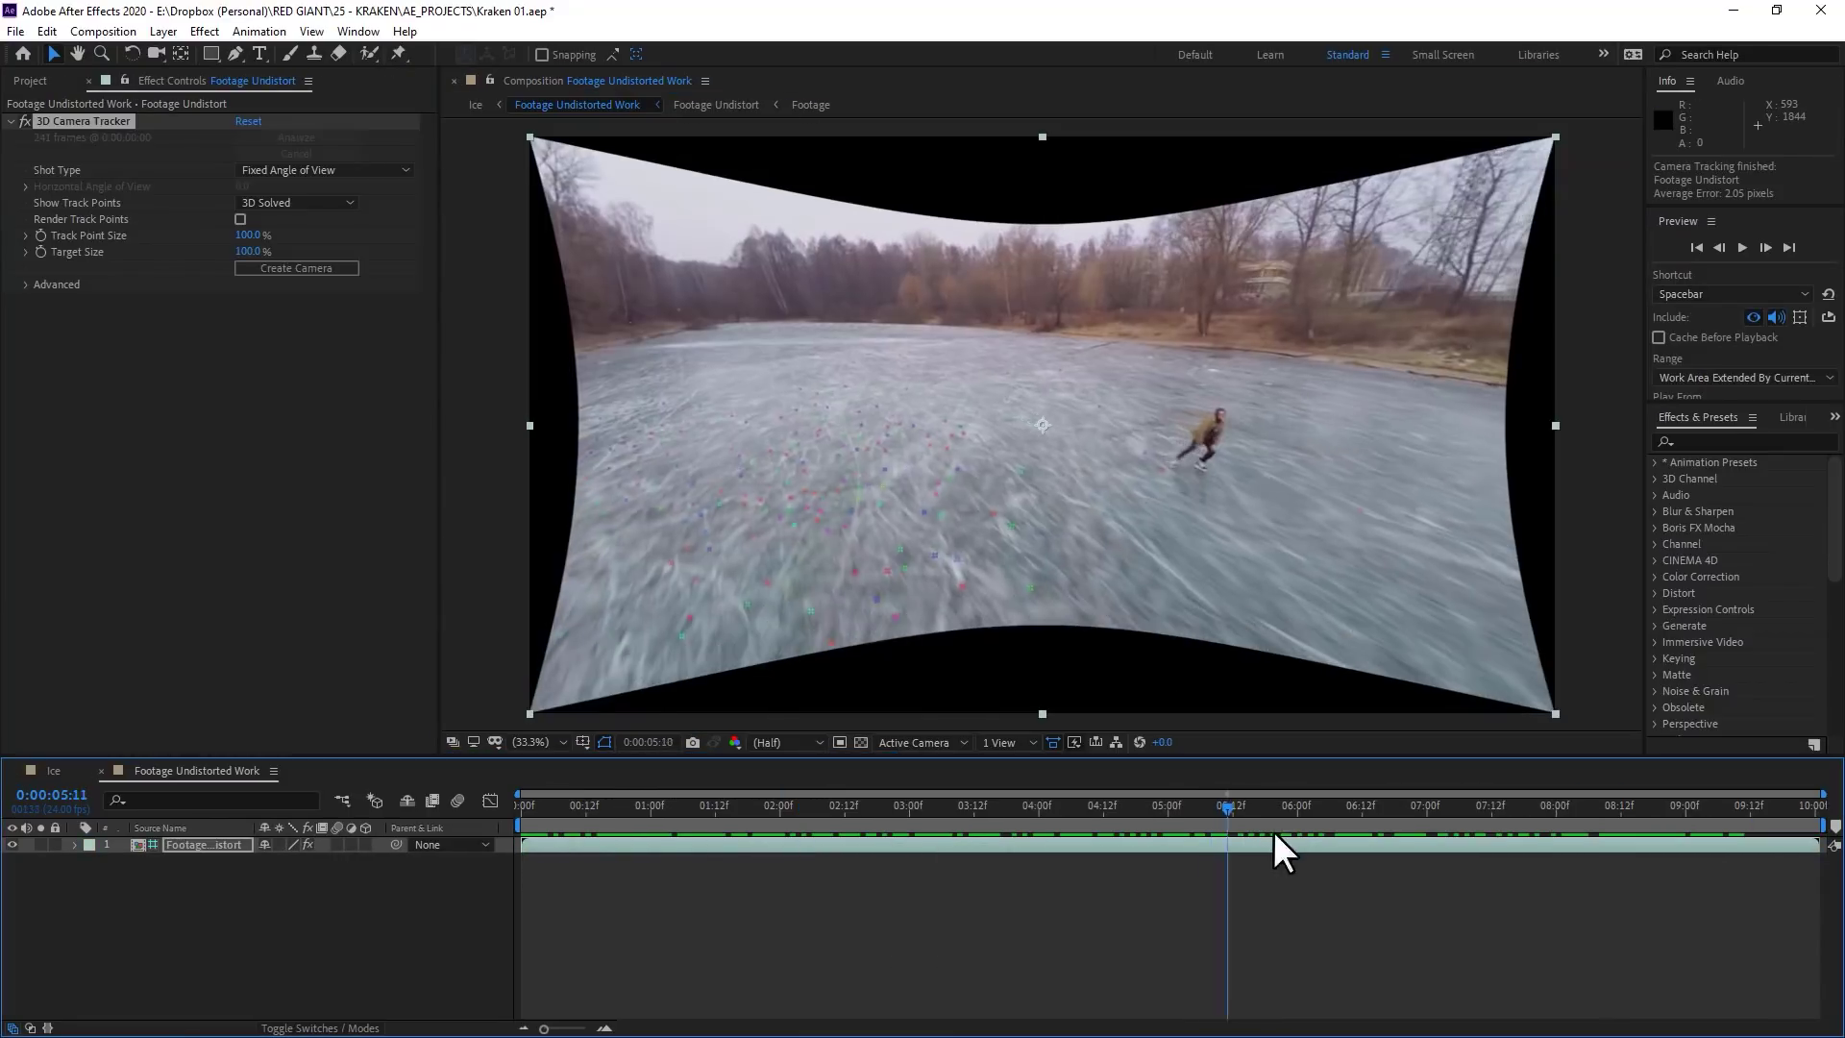
Select the group of track points on the ice at 0:00:05:02 and set them as the ground plane and origin
drag(1273, 830, 1177, 836)
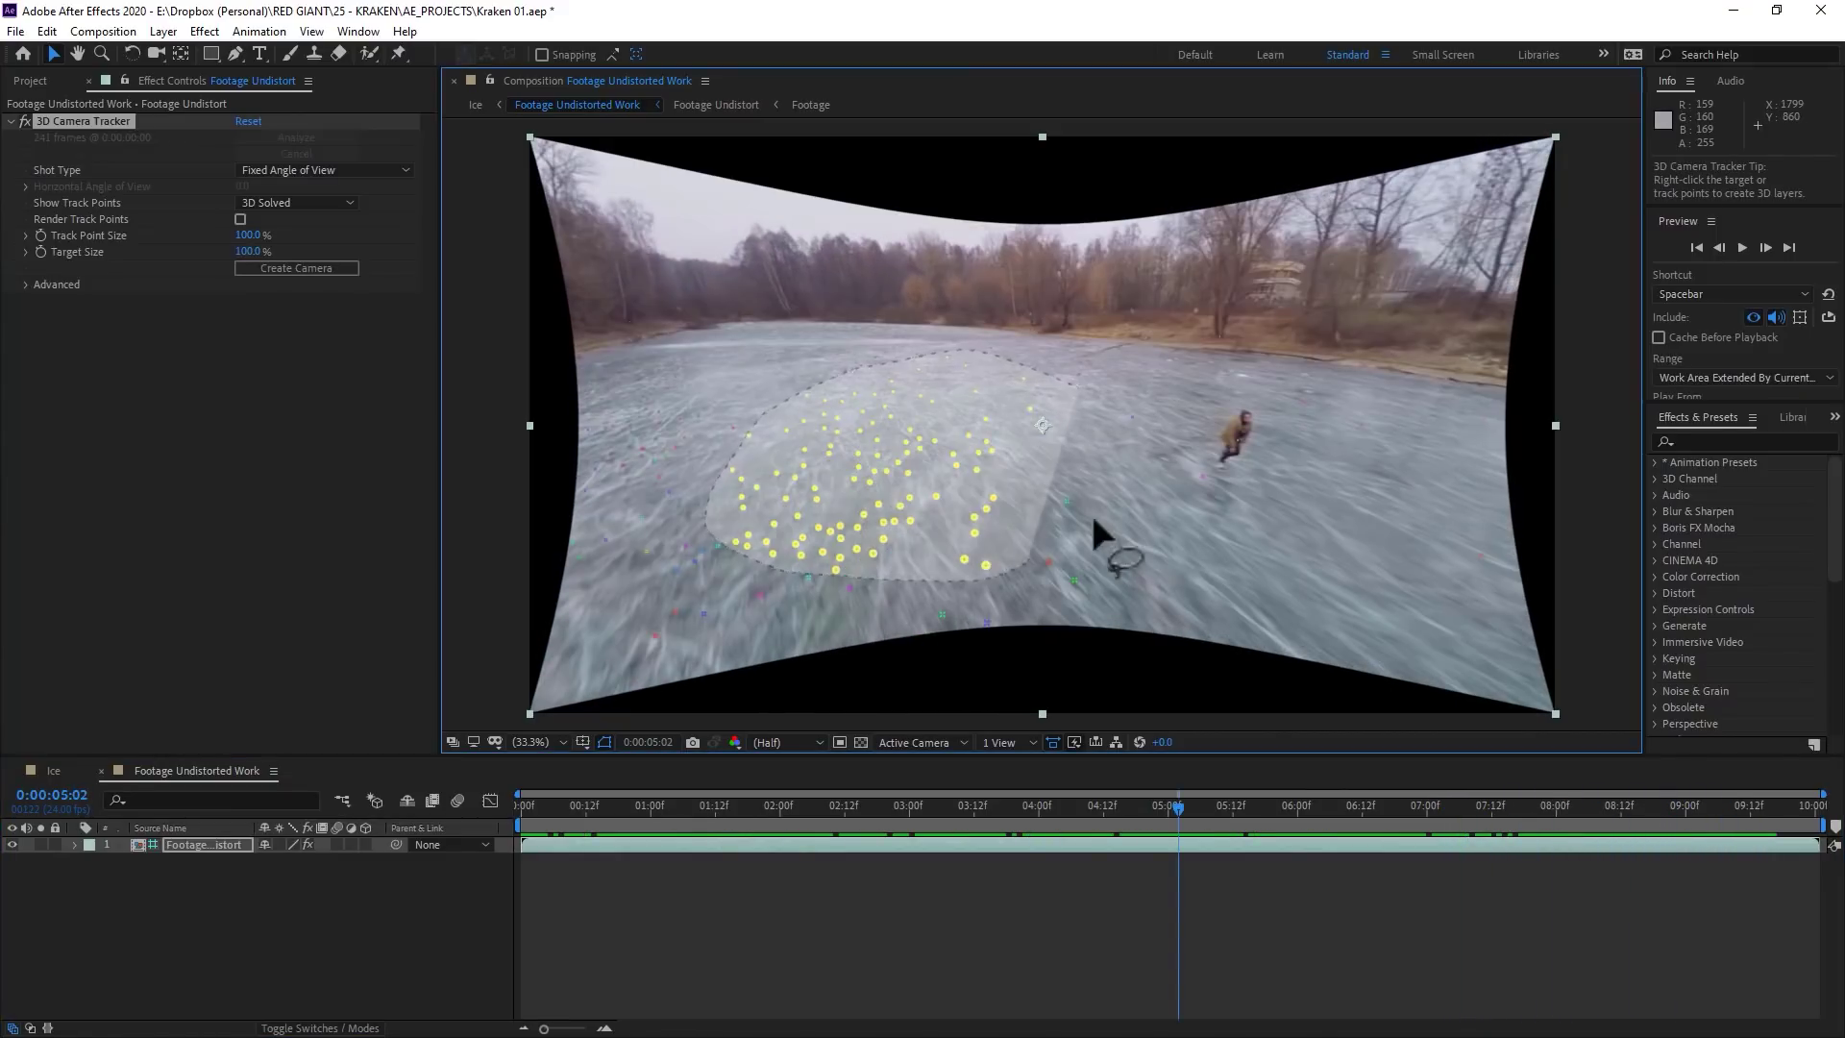
drag(1166, 399, 1163, 403)
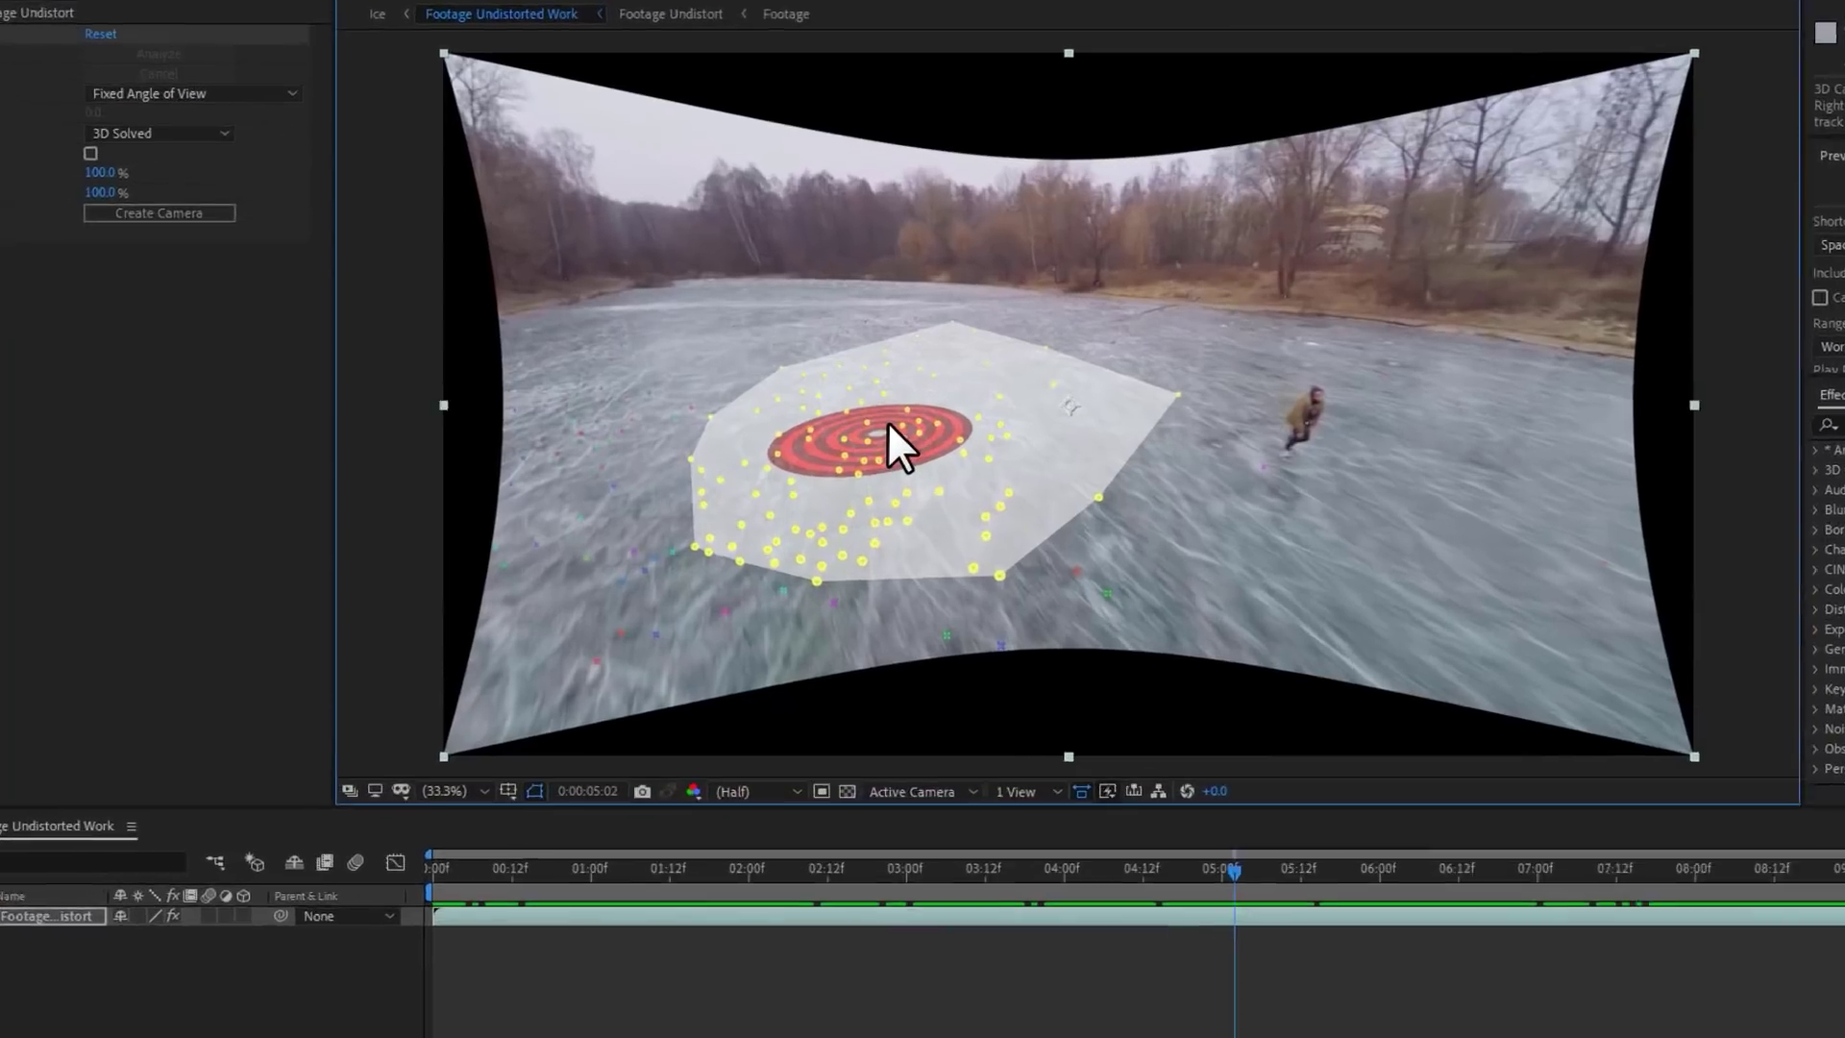
right_click(904, 450)
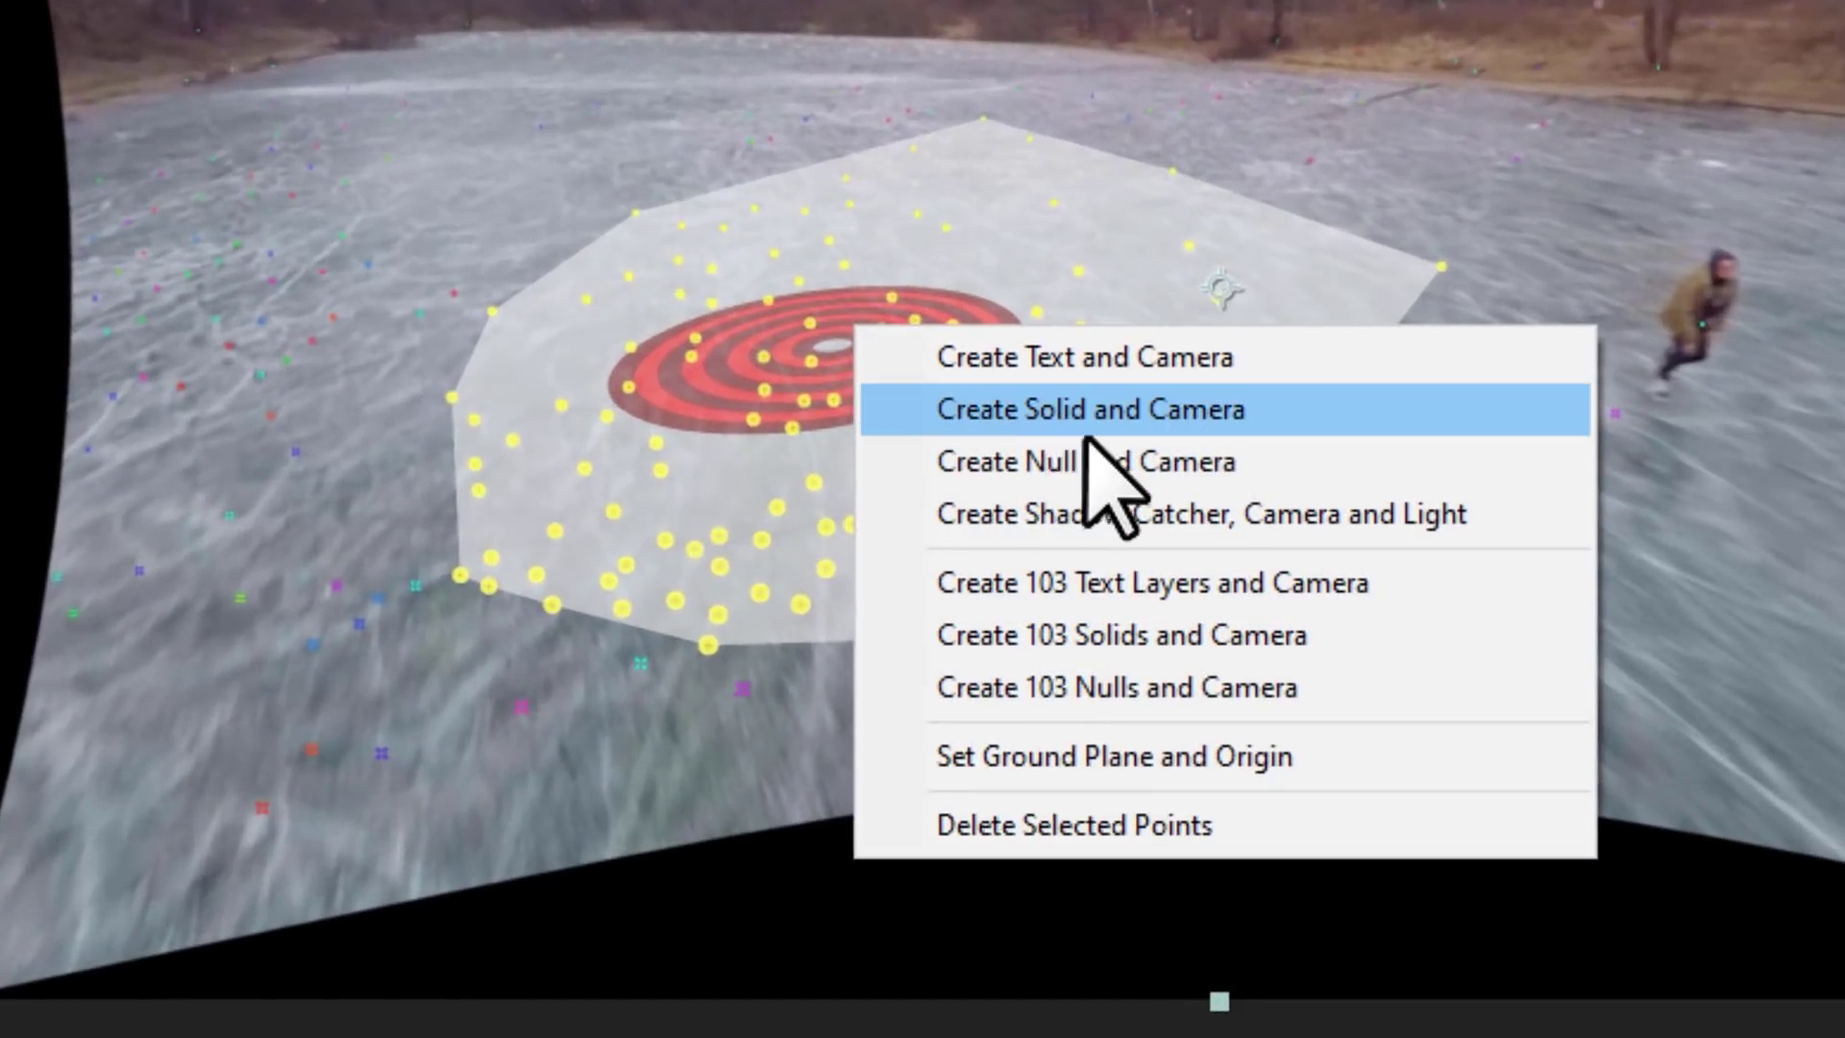
click(1249, 756)
Create a solid and a camera from the selected track points
right_click(865, 336)
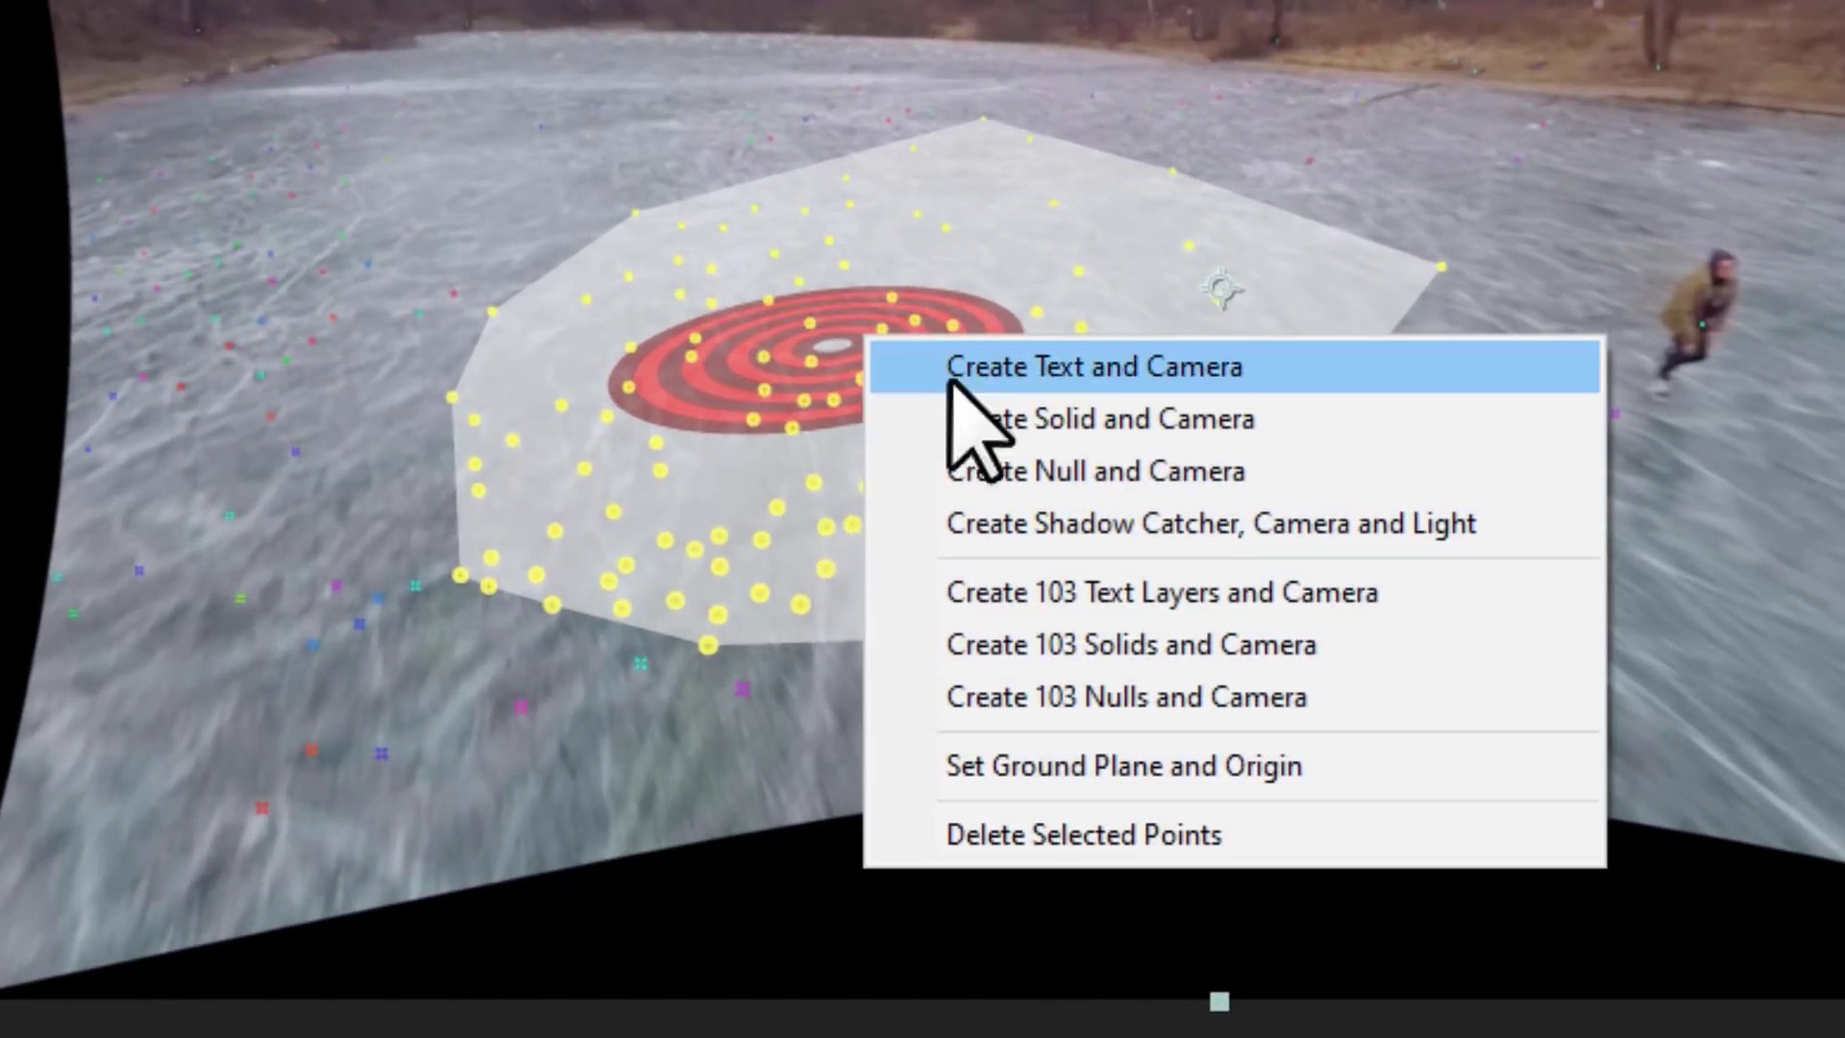
click(966, 420)
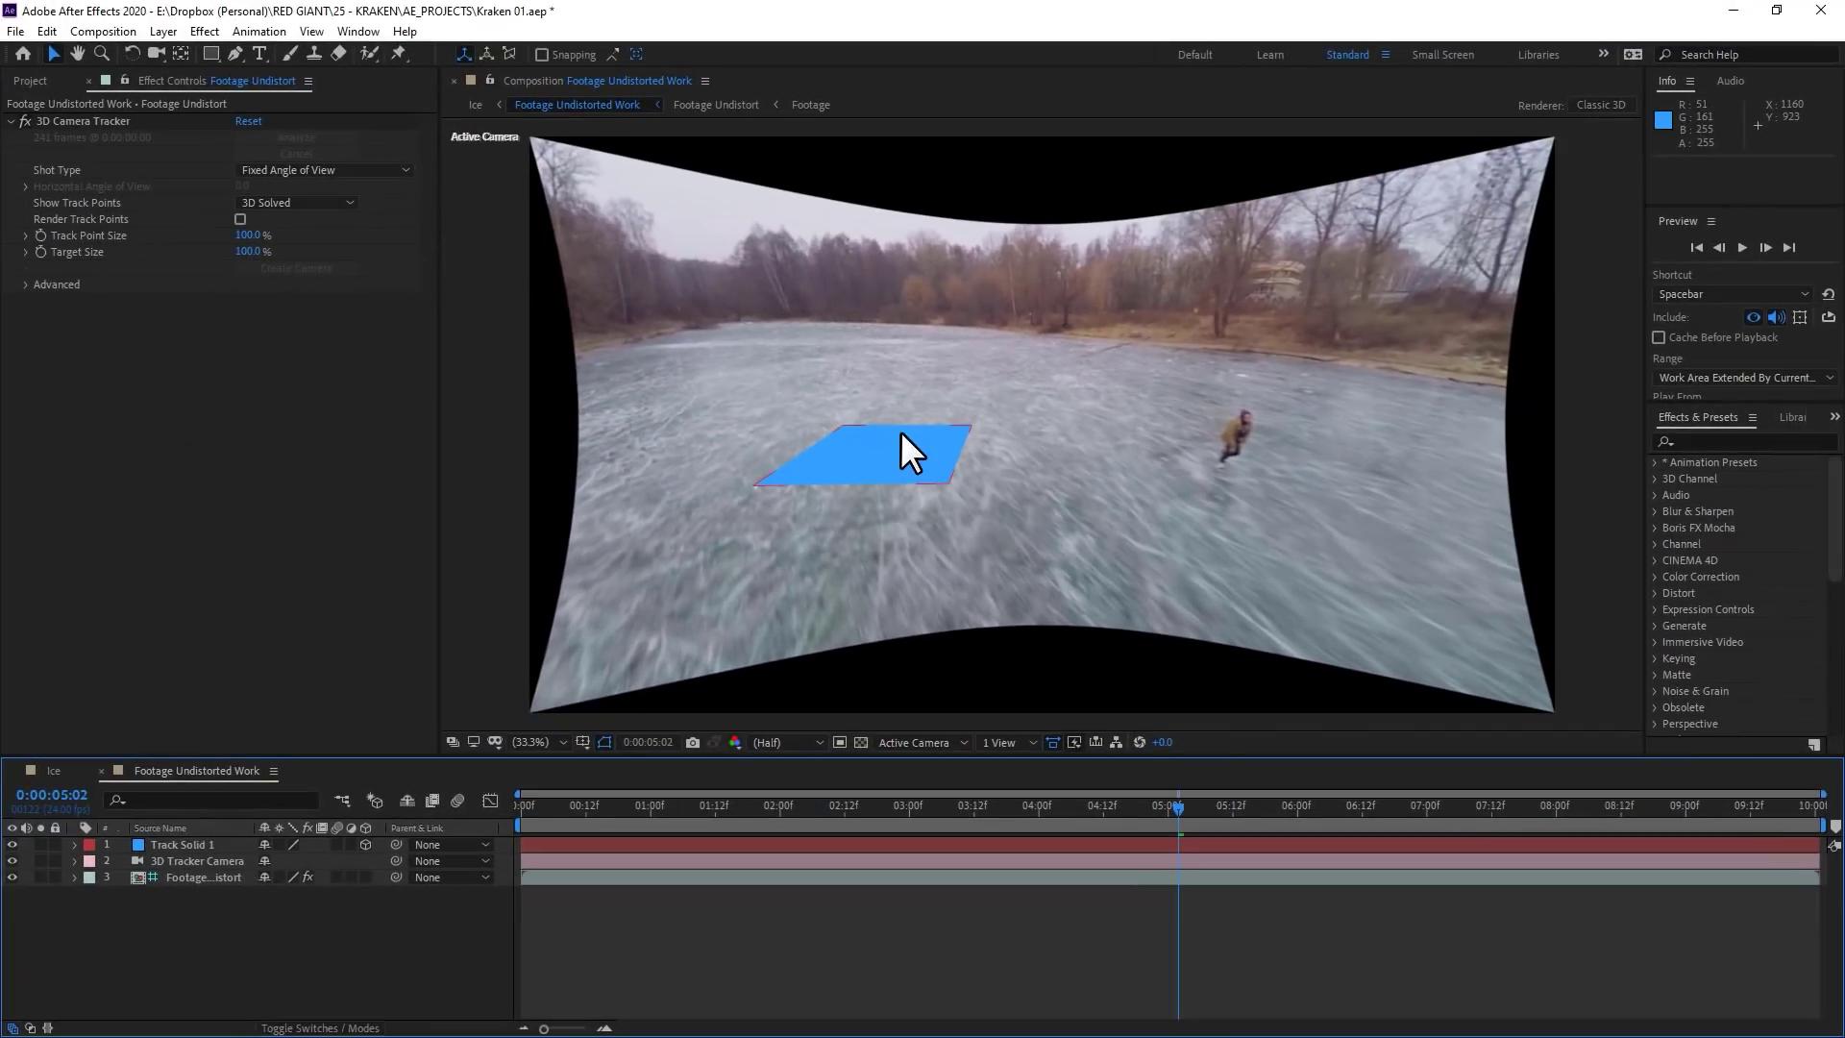
Play back and scrub the Footage Undistorted Work composition to check how the blue solid sticks to the ice
drag(1180, 807, 618, 807)
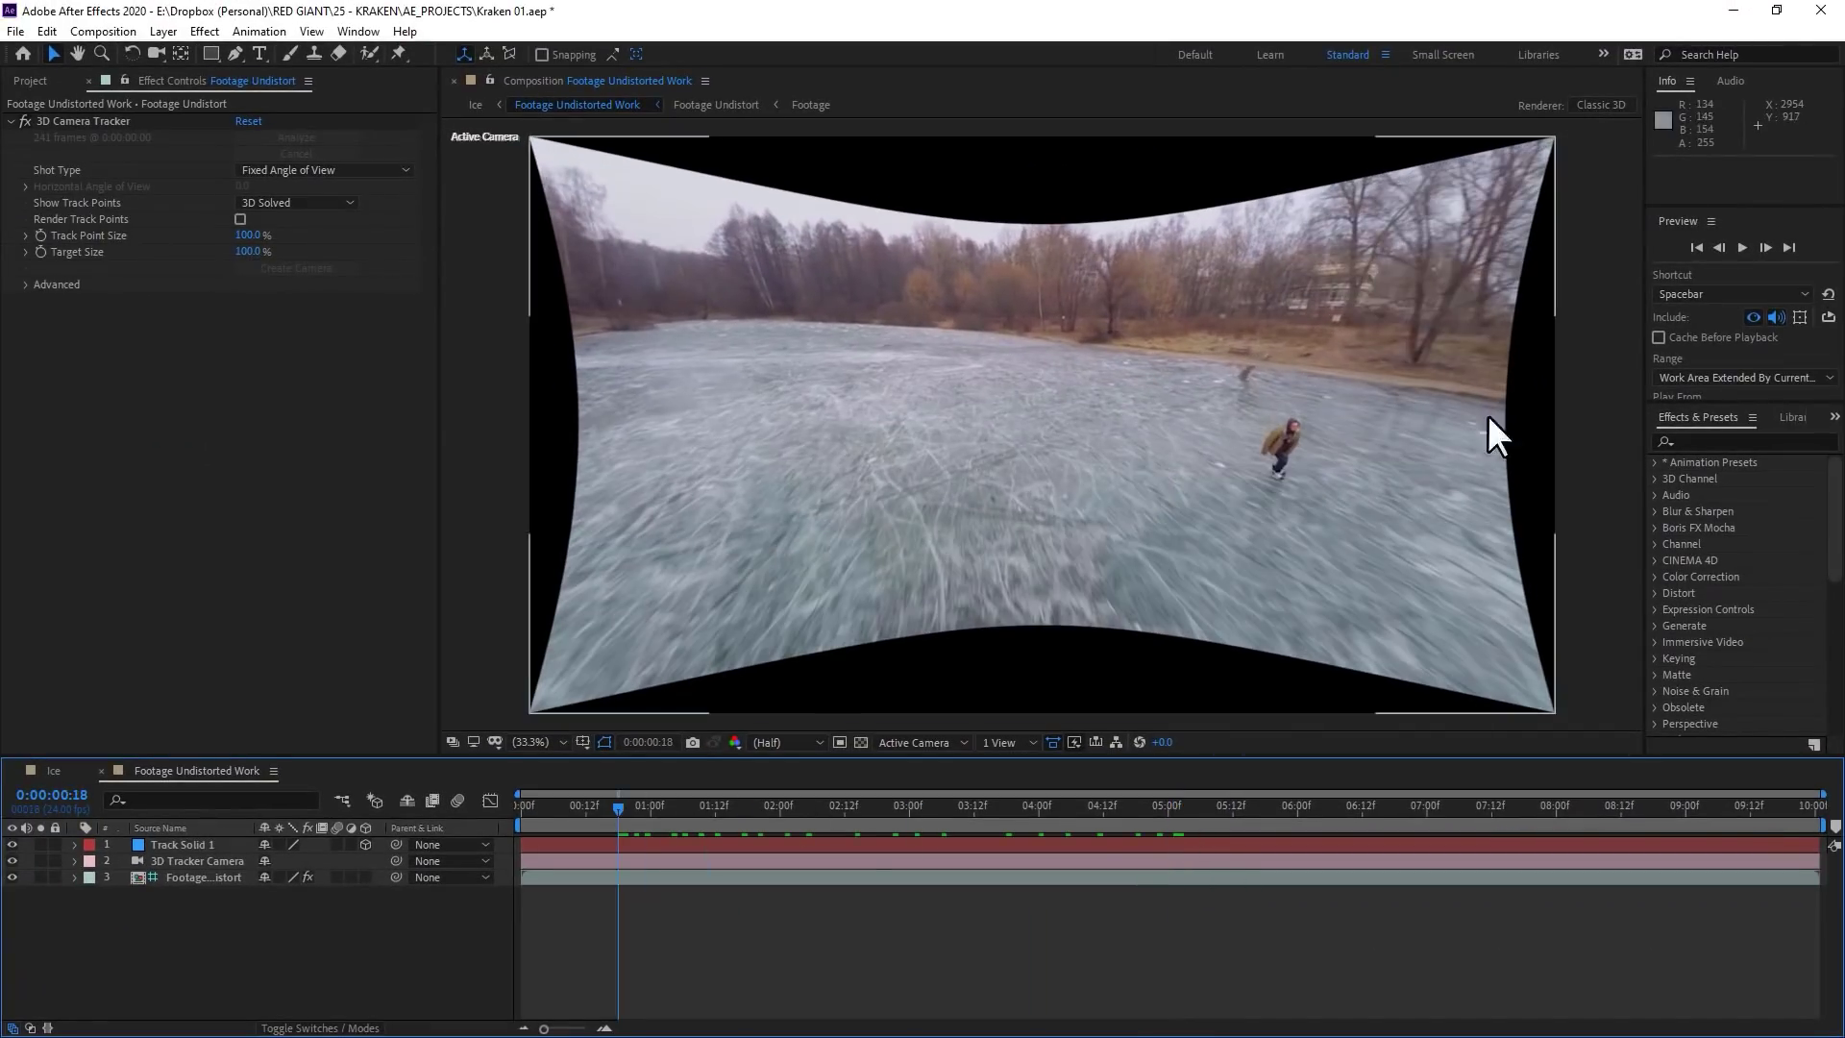
click(1743, 247)
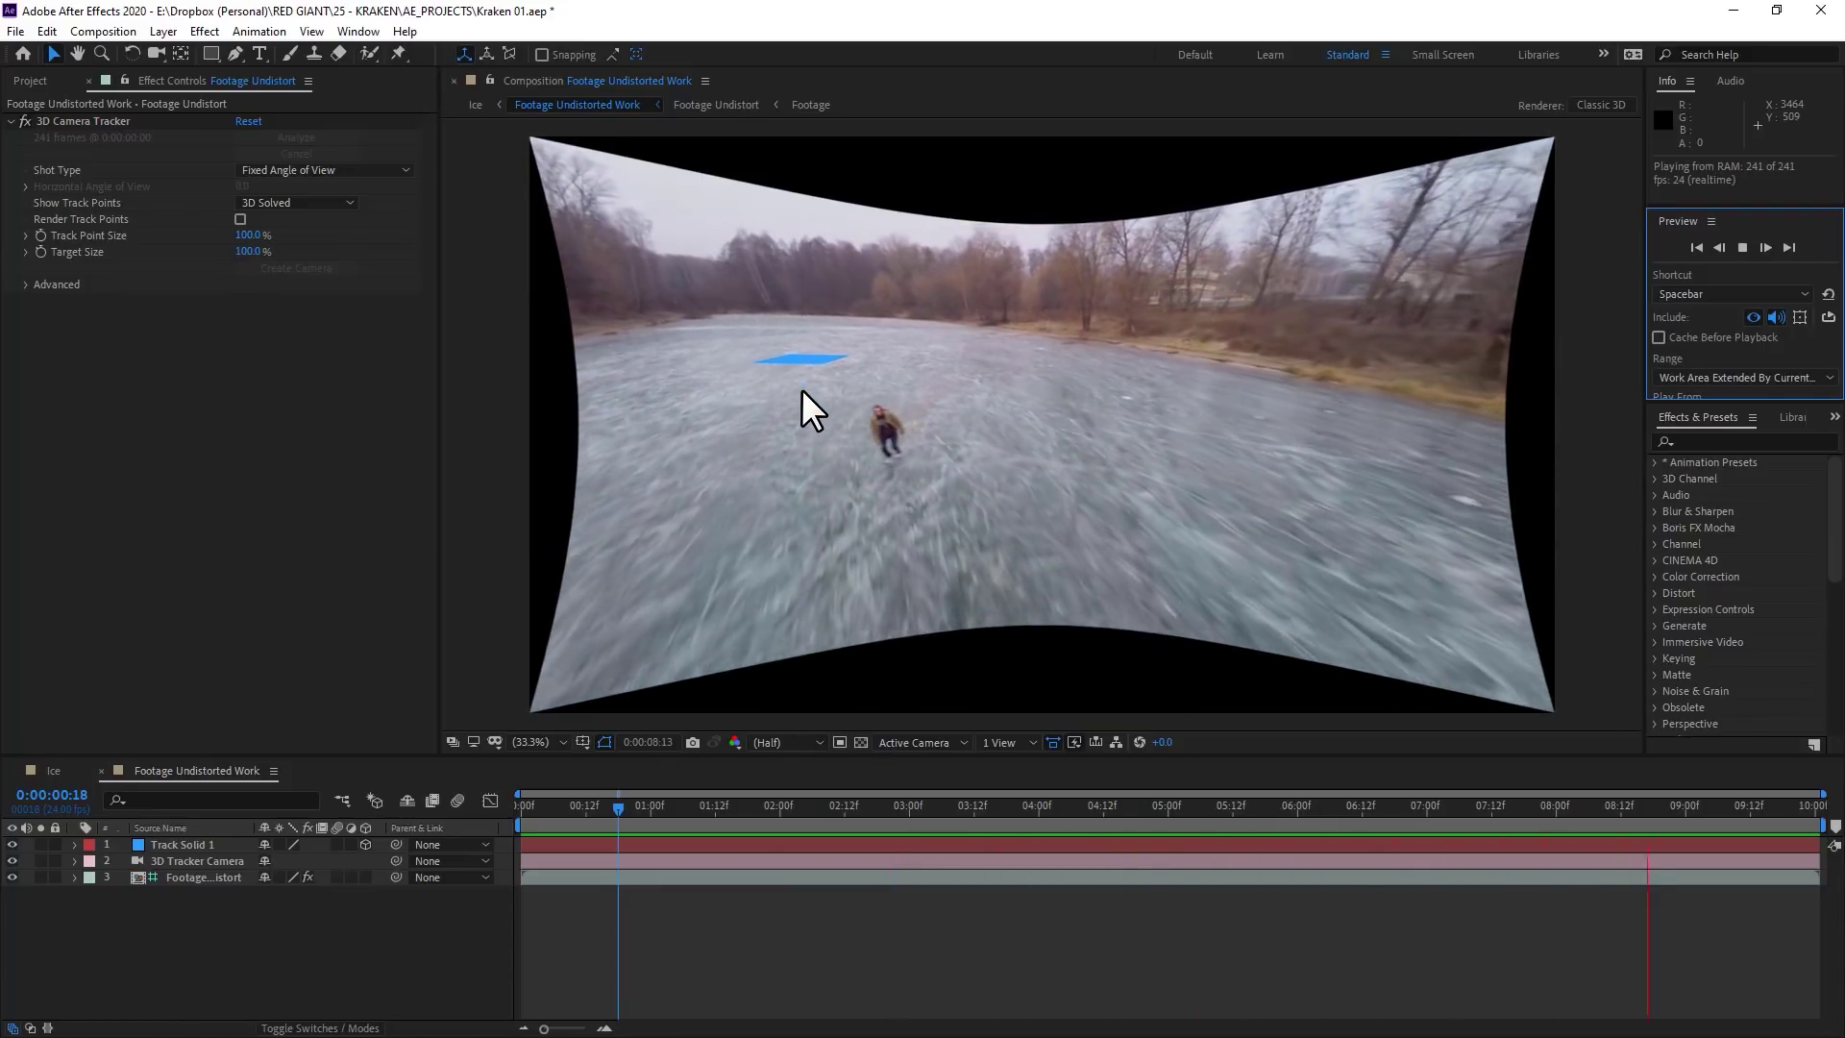
click(802, 389)
drag(939, 791, 939, 577)
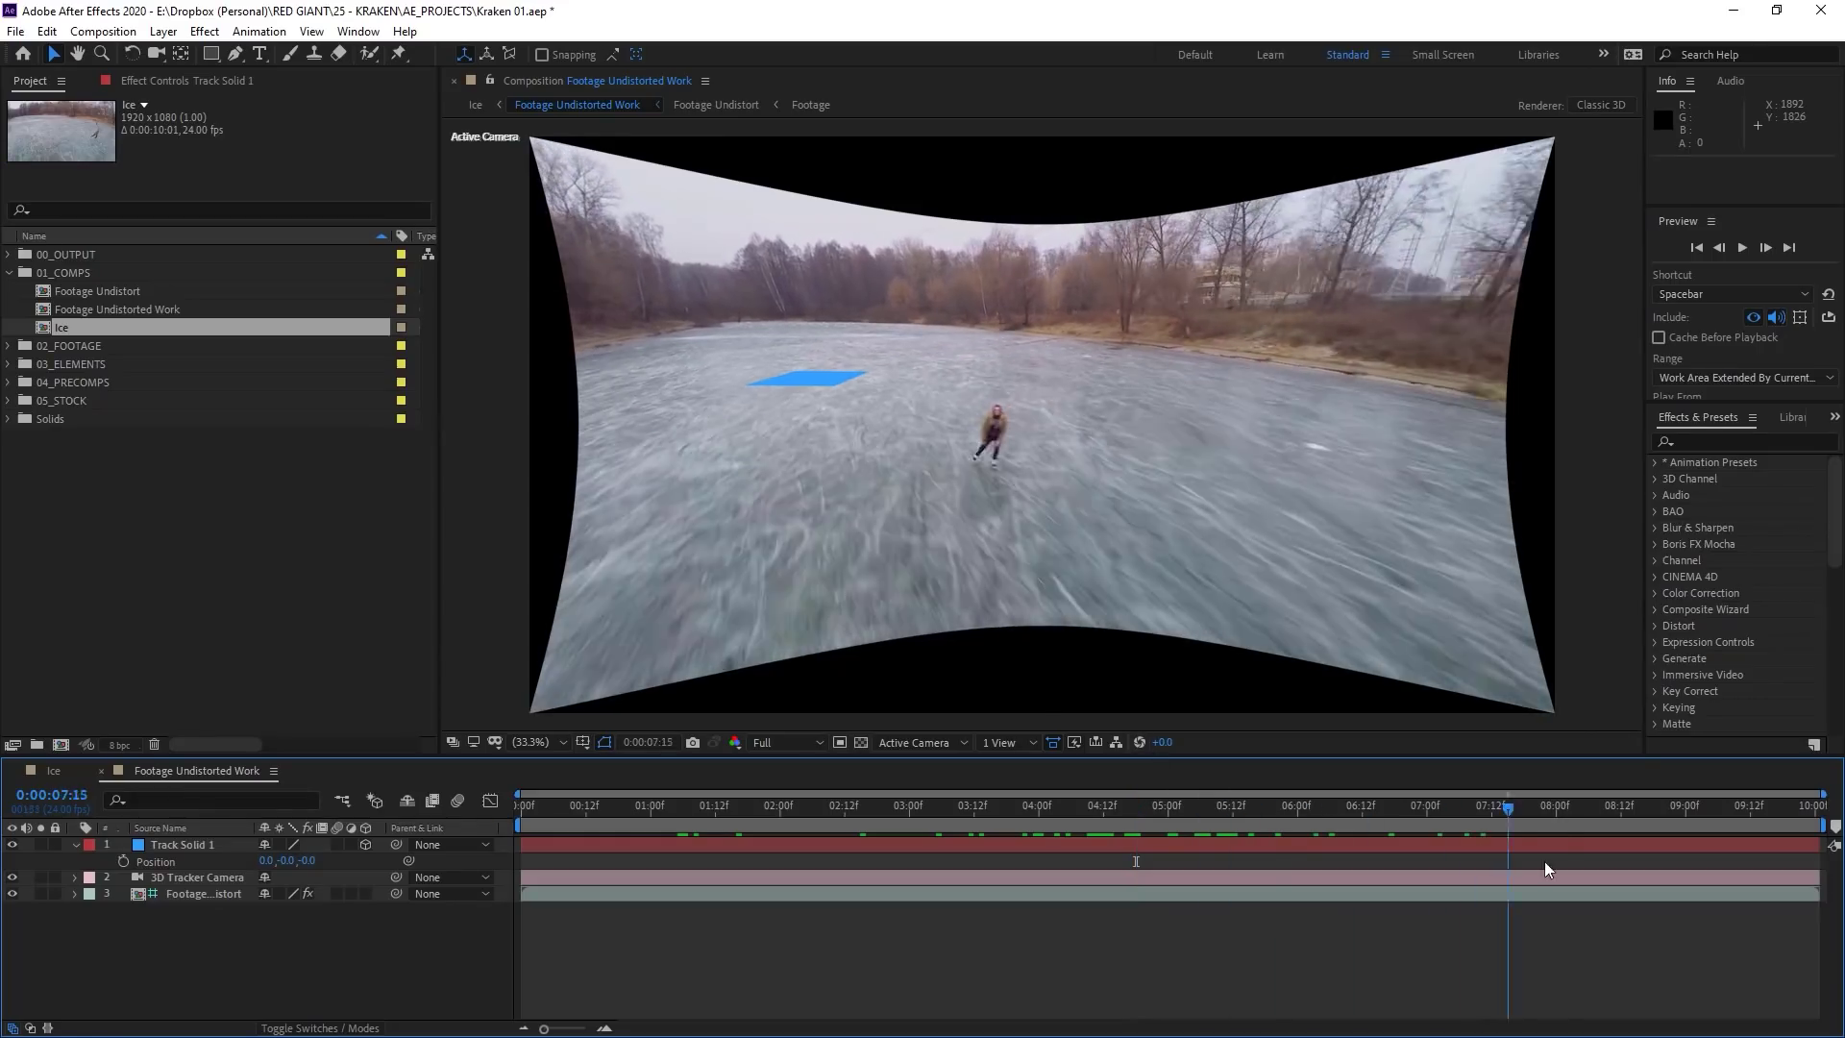
drag(1543, 861, 1266, 890)
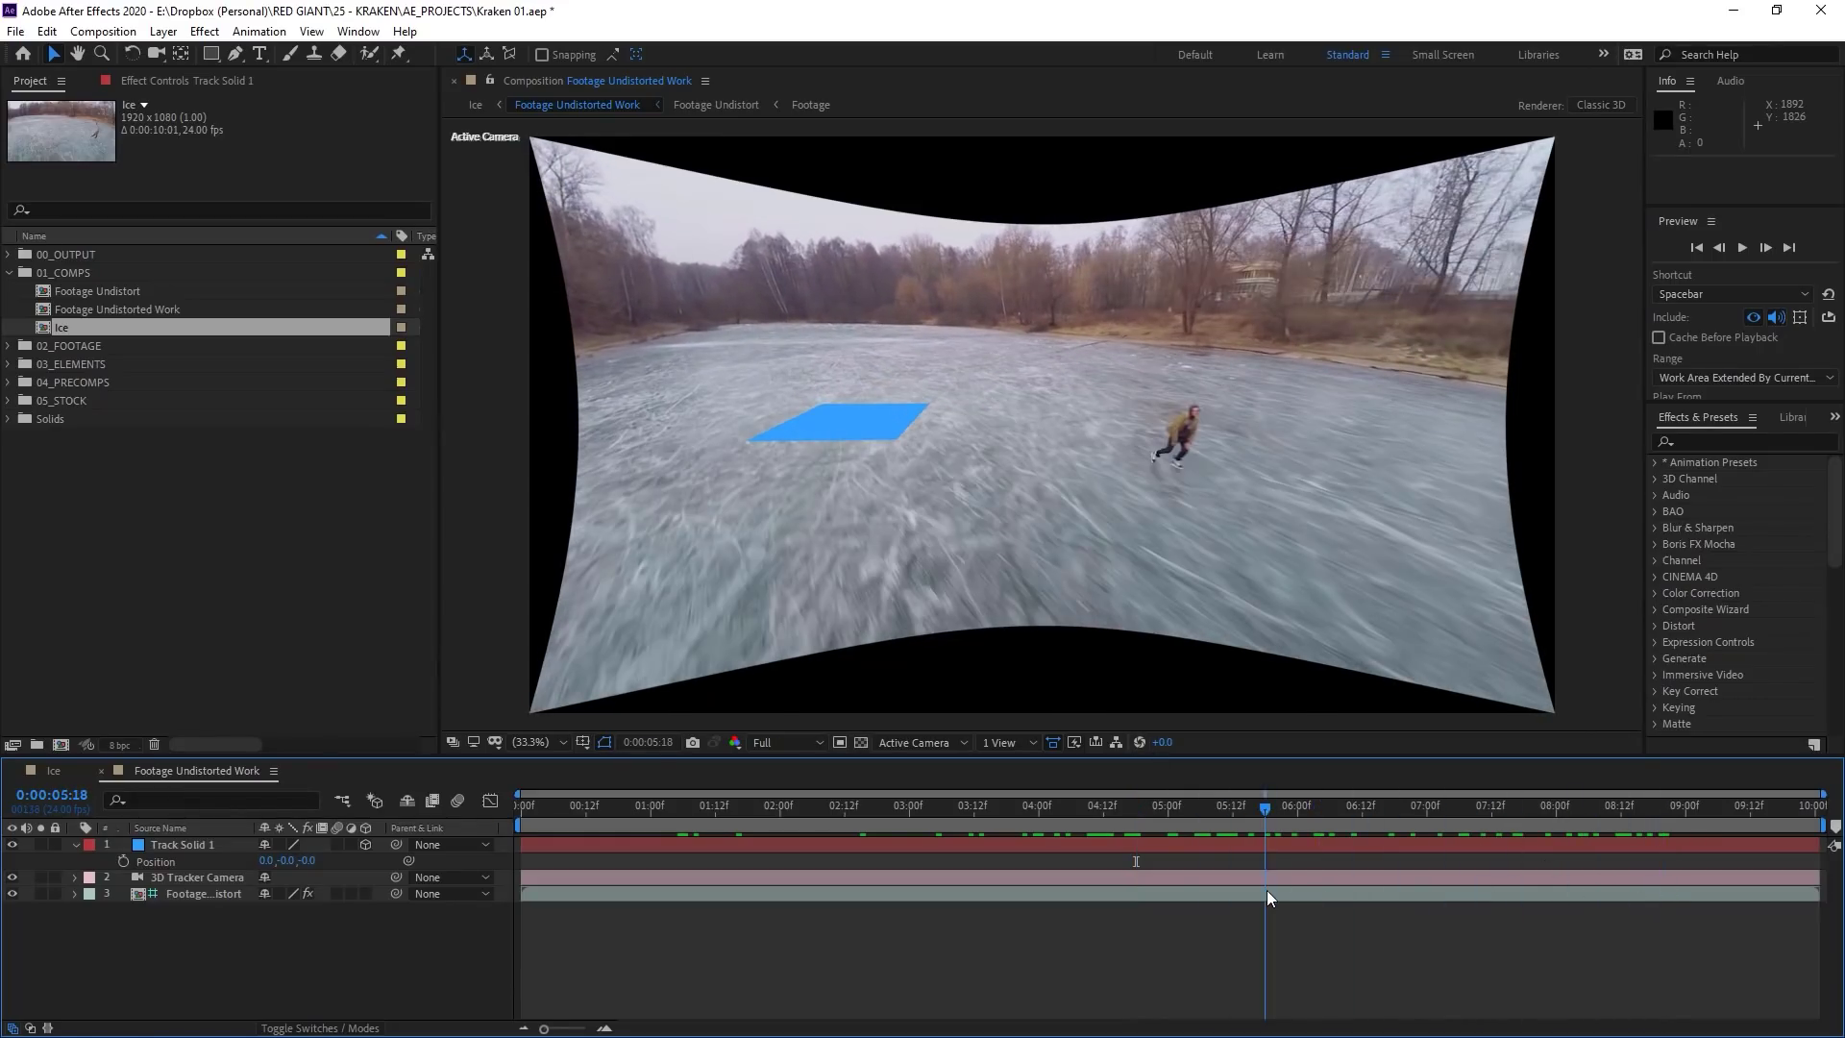
Select the blue track solid and rename its layer Ground
click(859, 413)
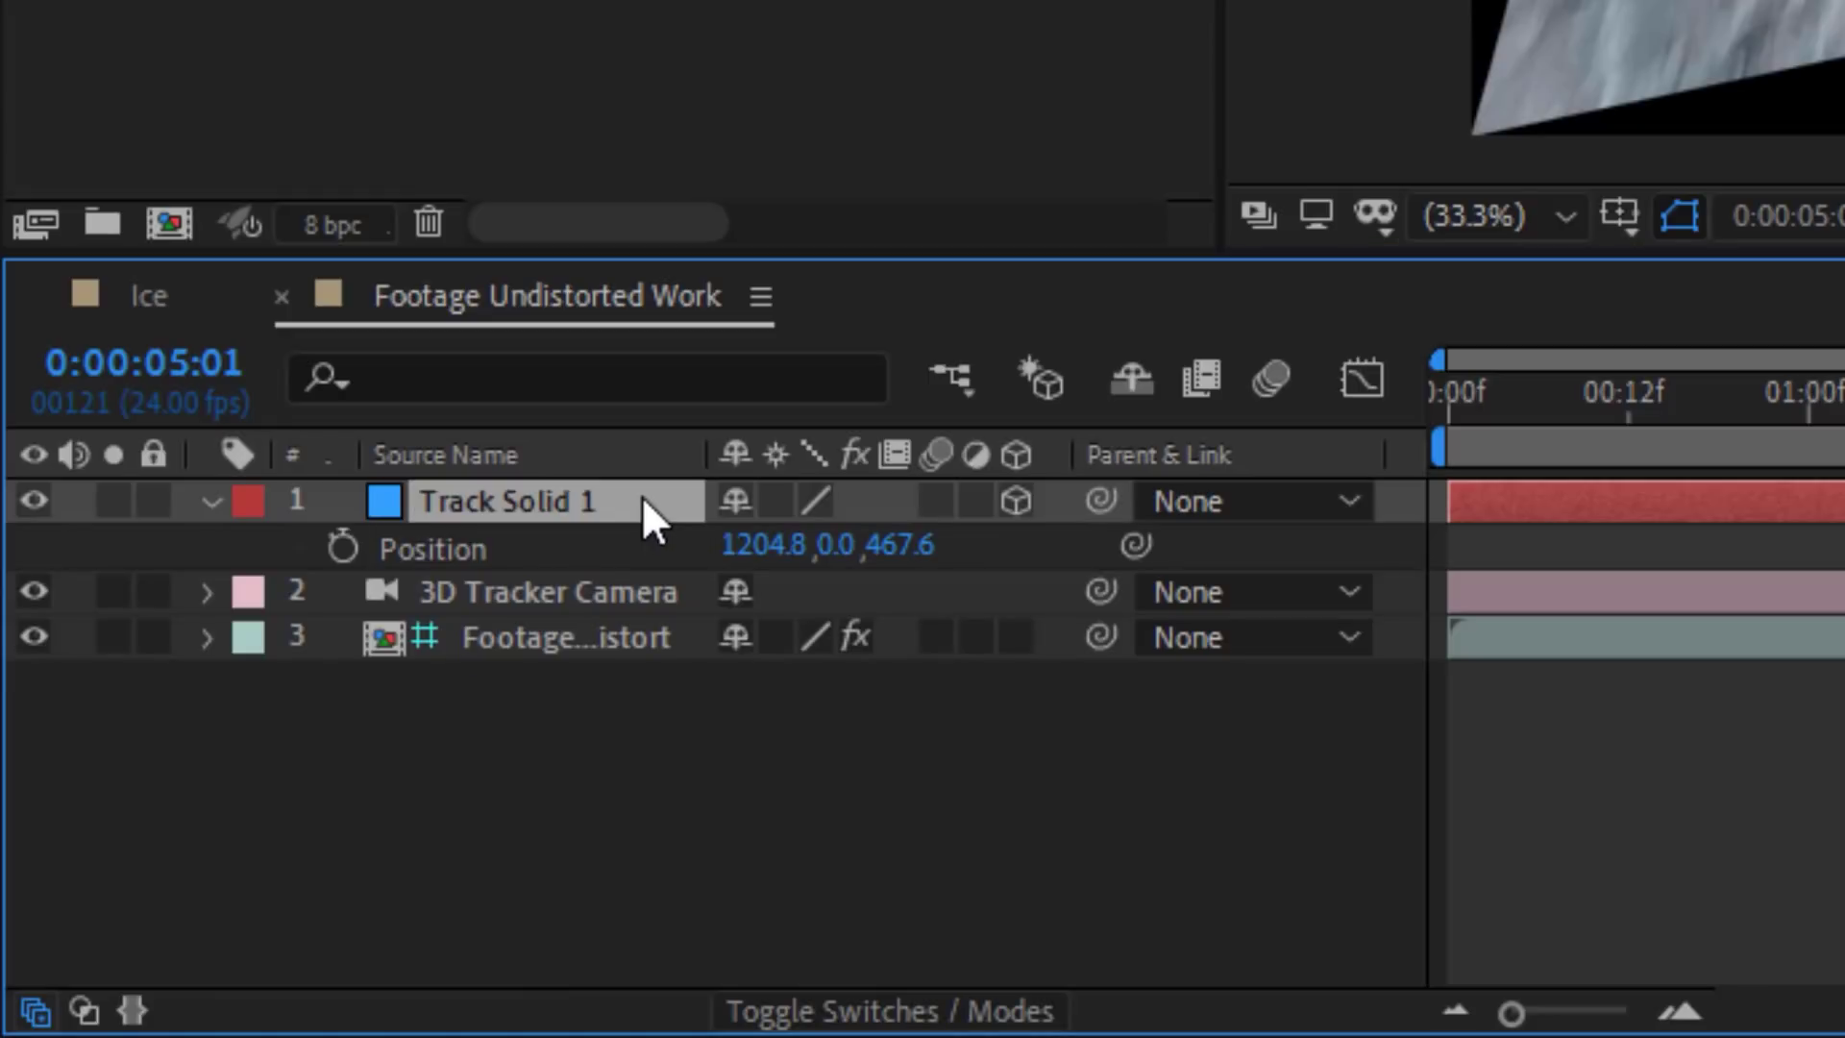
text(G)
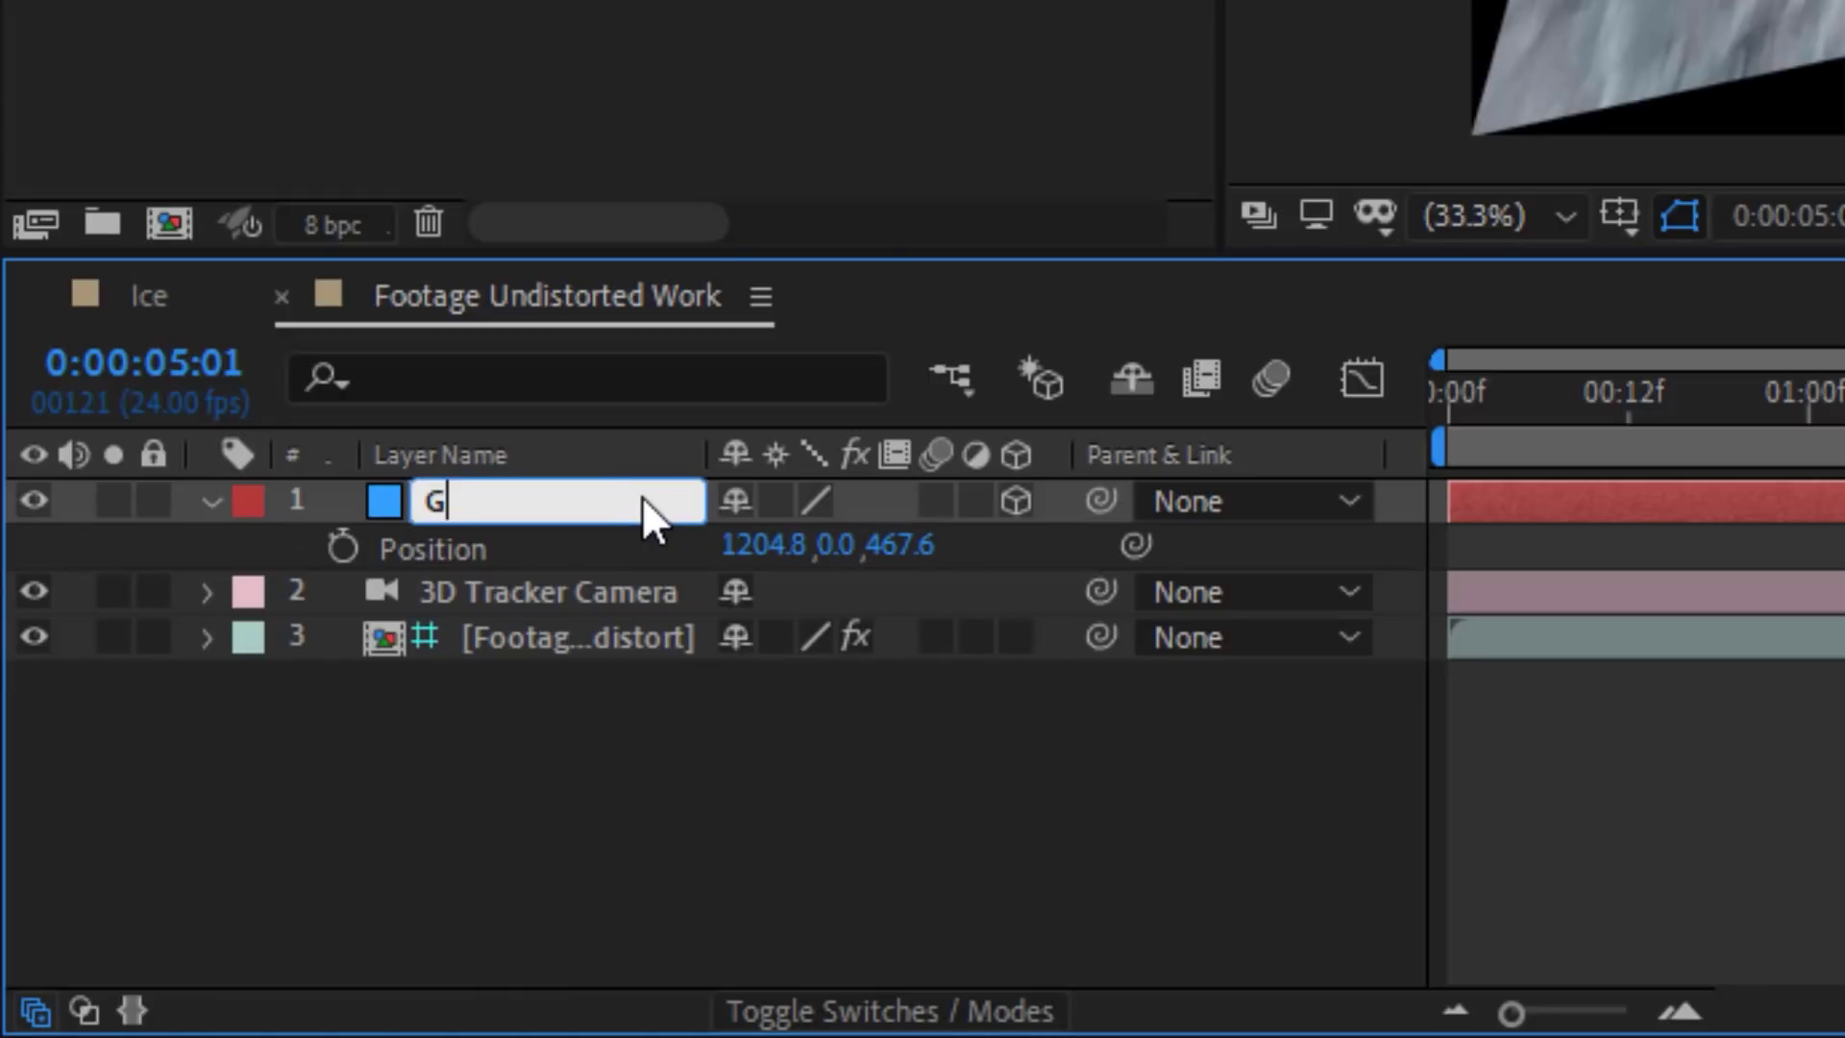
text(round)
key(Return)
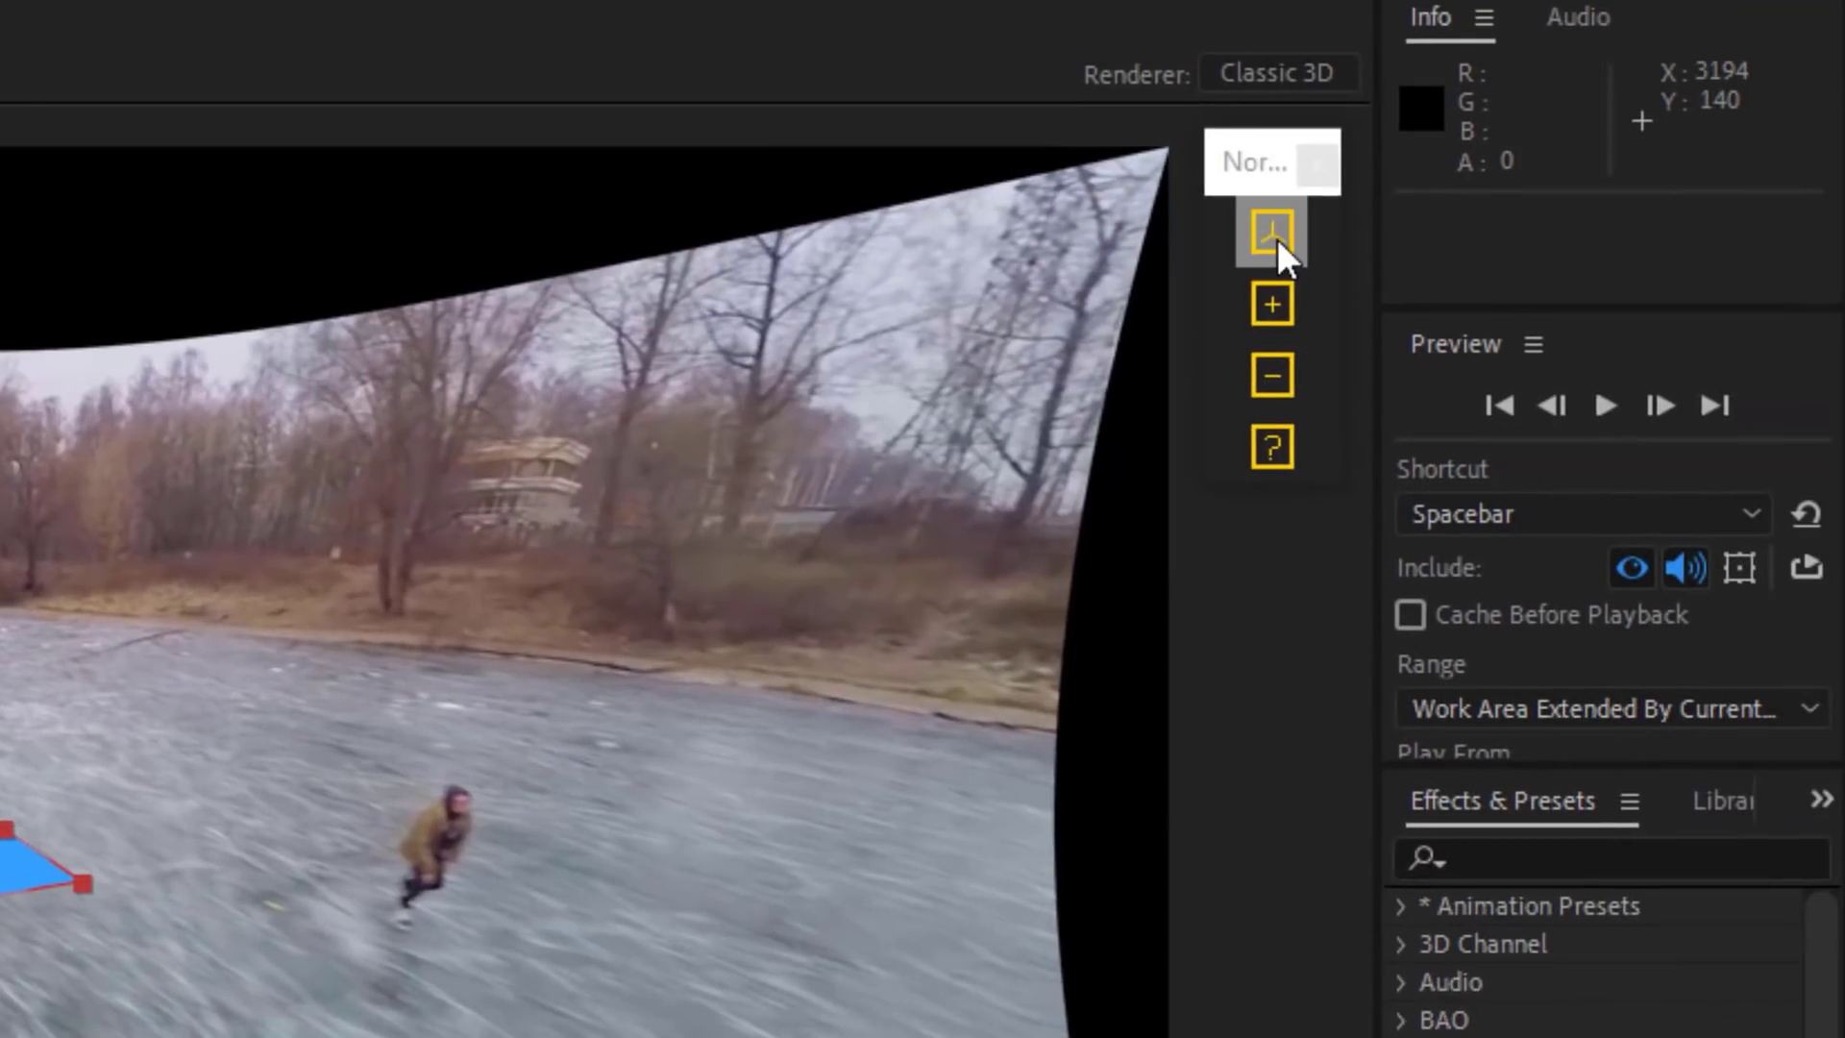
Run the track normalizing script on the Ground layer and show the layer's rotation properties
click(1274, 233)
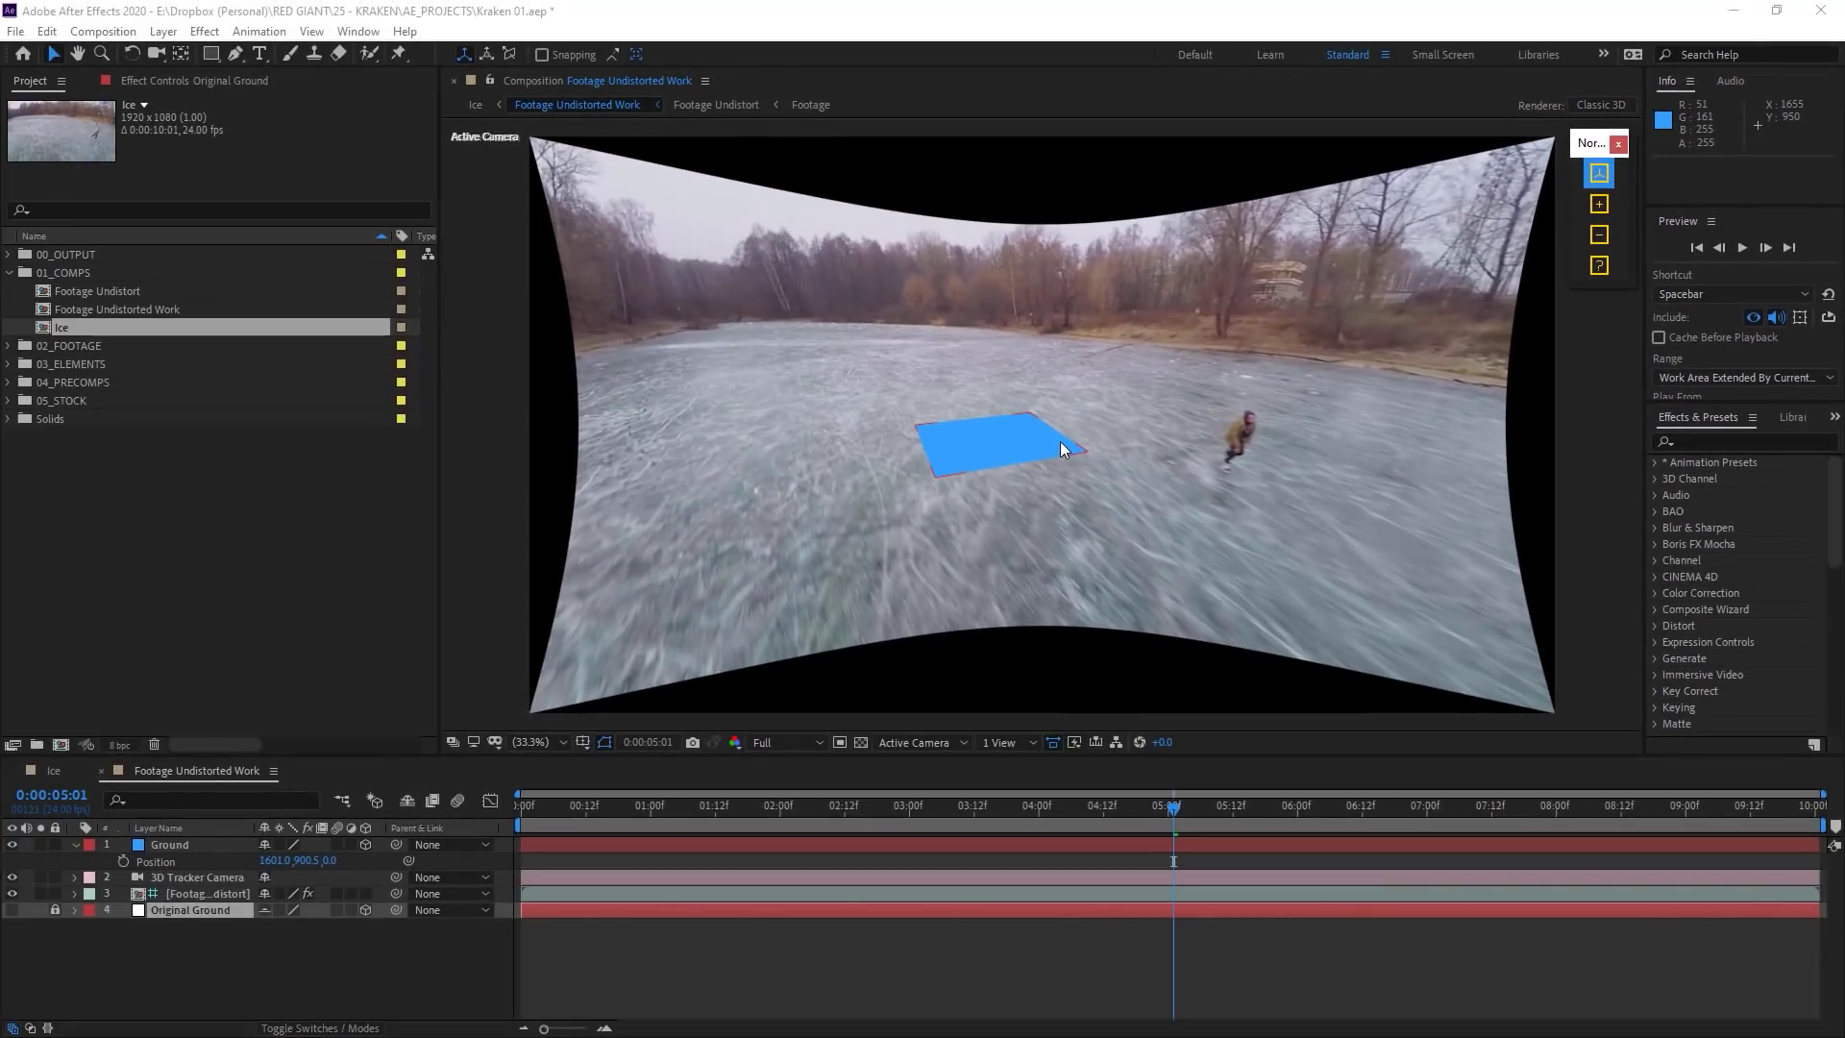
click(1061, 448)
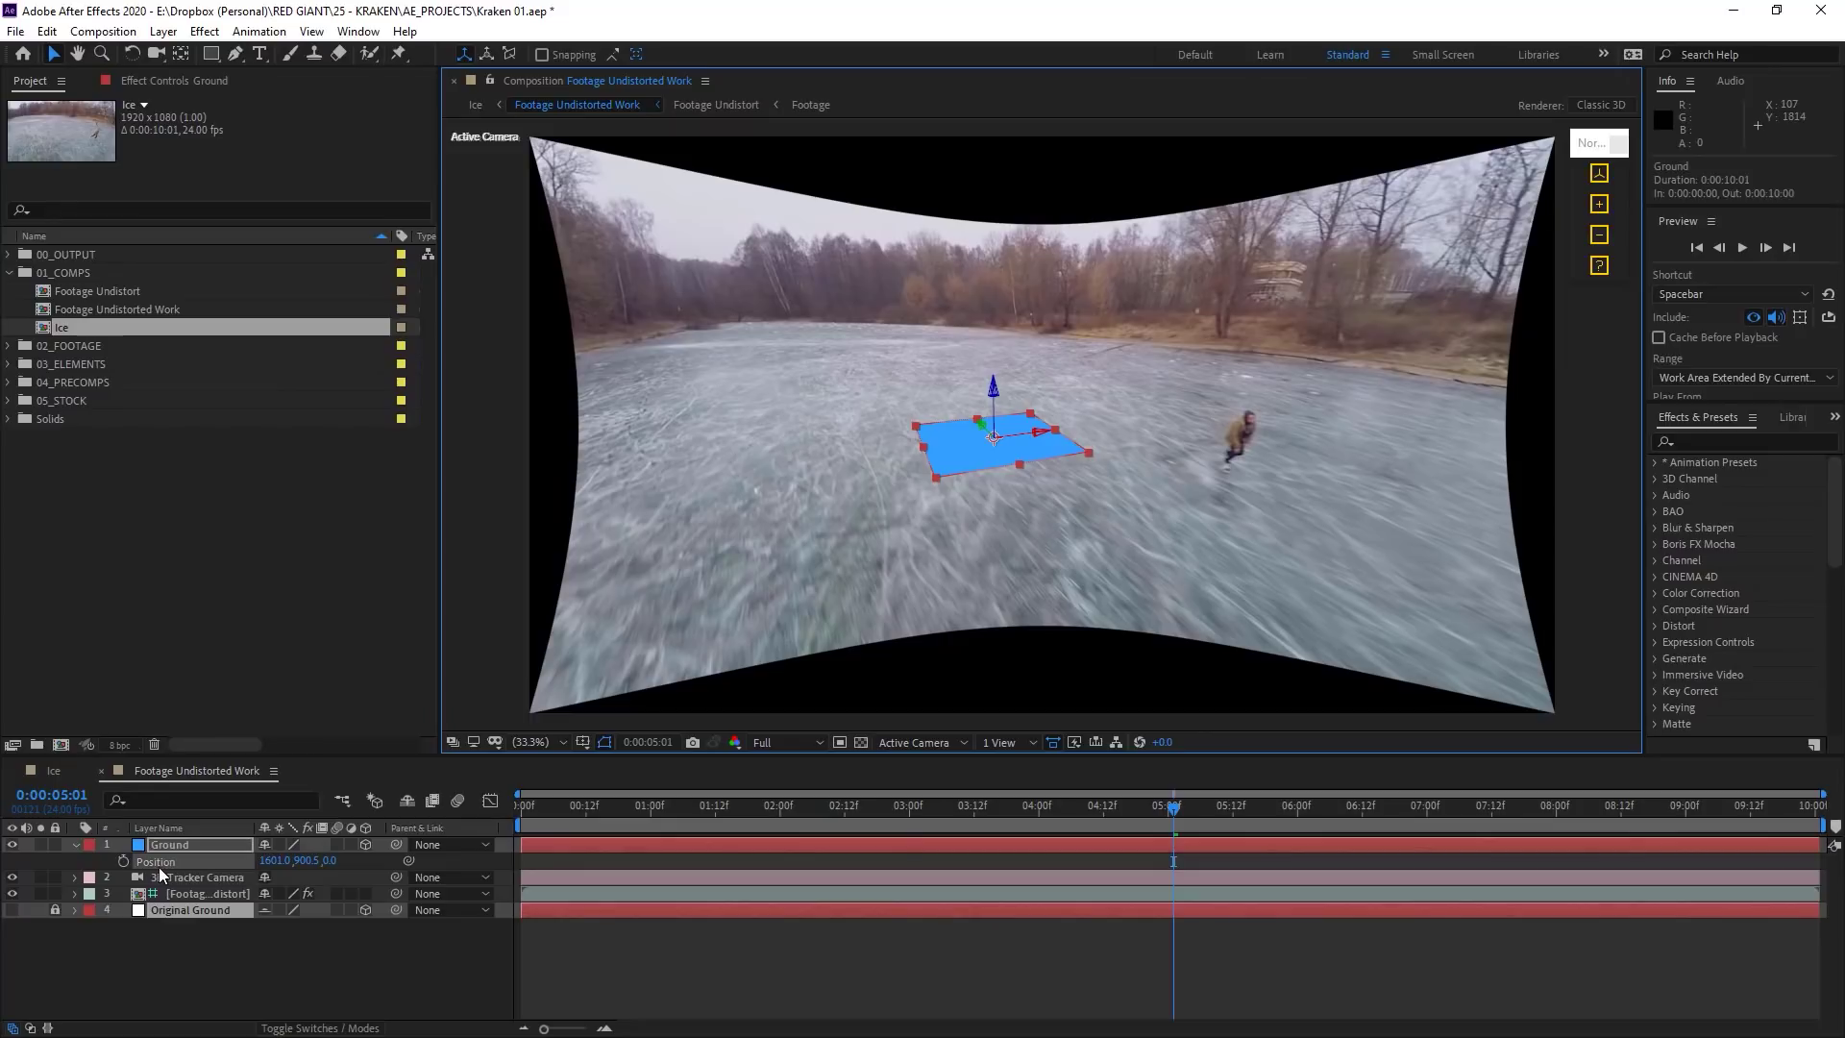
key(r)
click(267, 863)
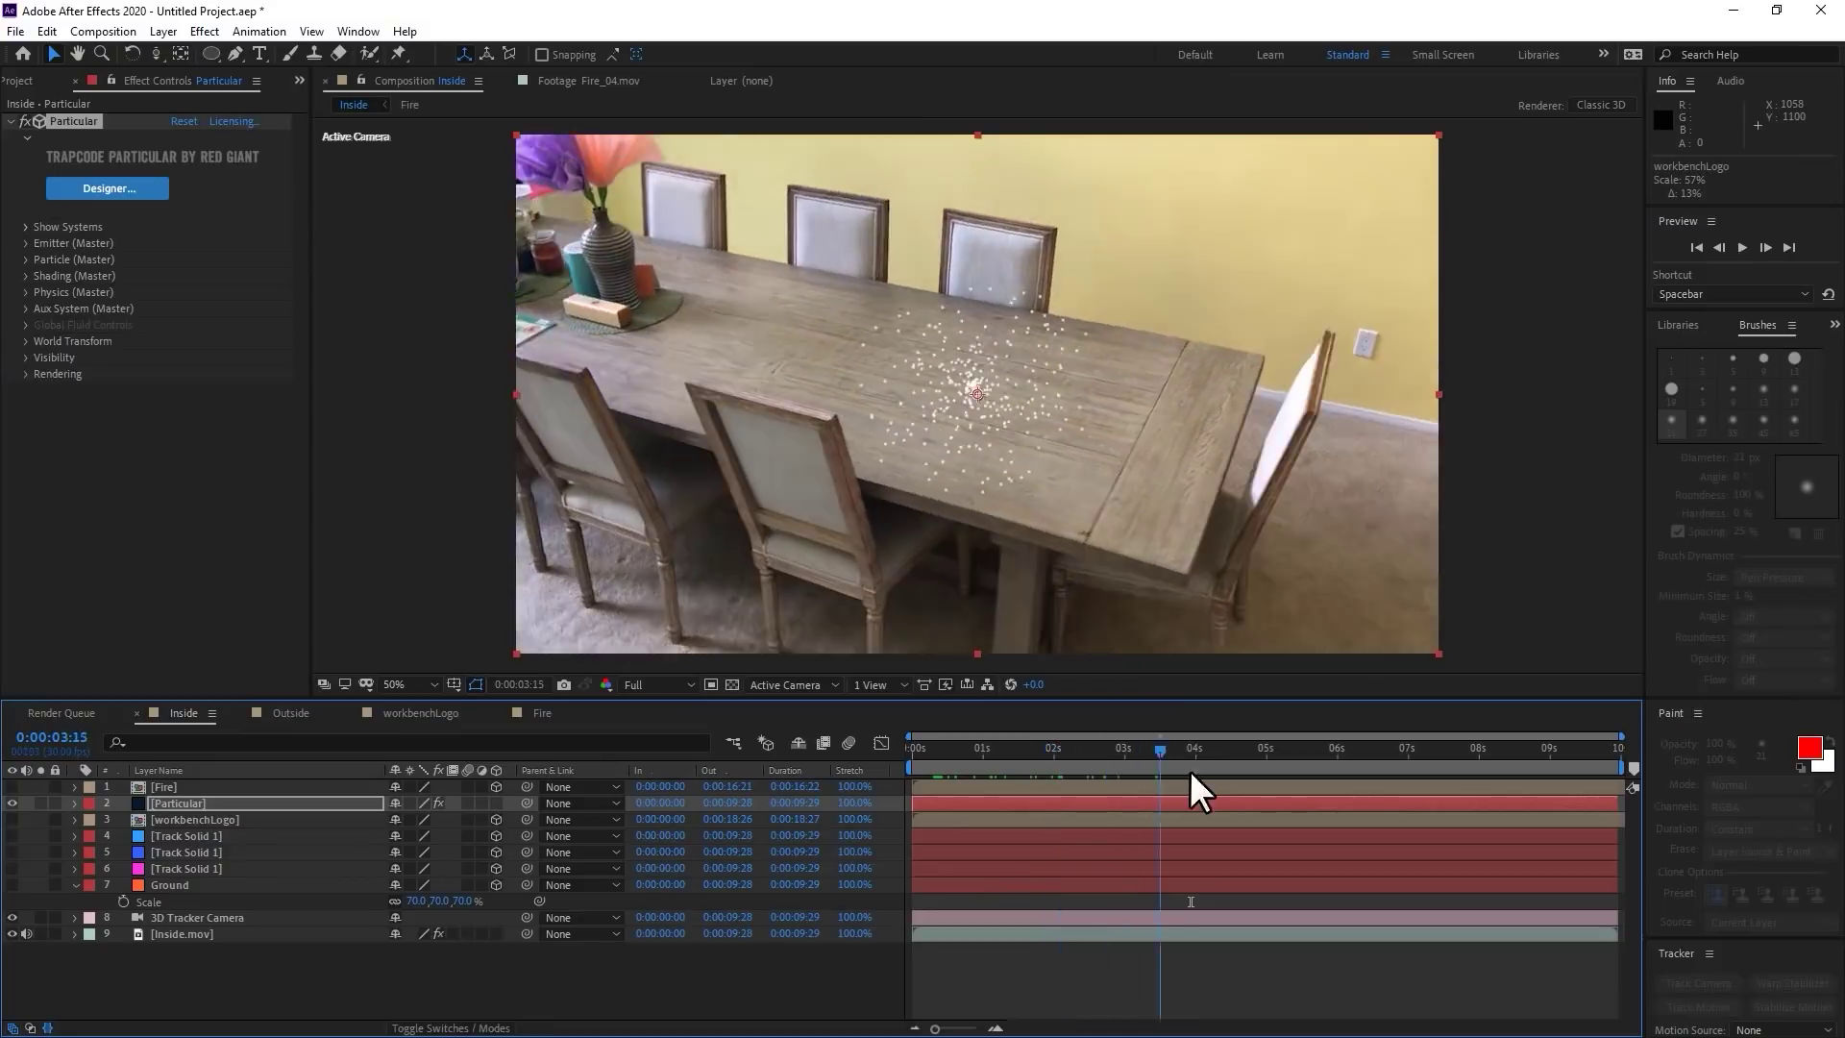
Scrub through the Inside composition to examine the particle and fire elements tracked onto the table
drag(1577, 778, 1040, 782)
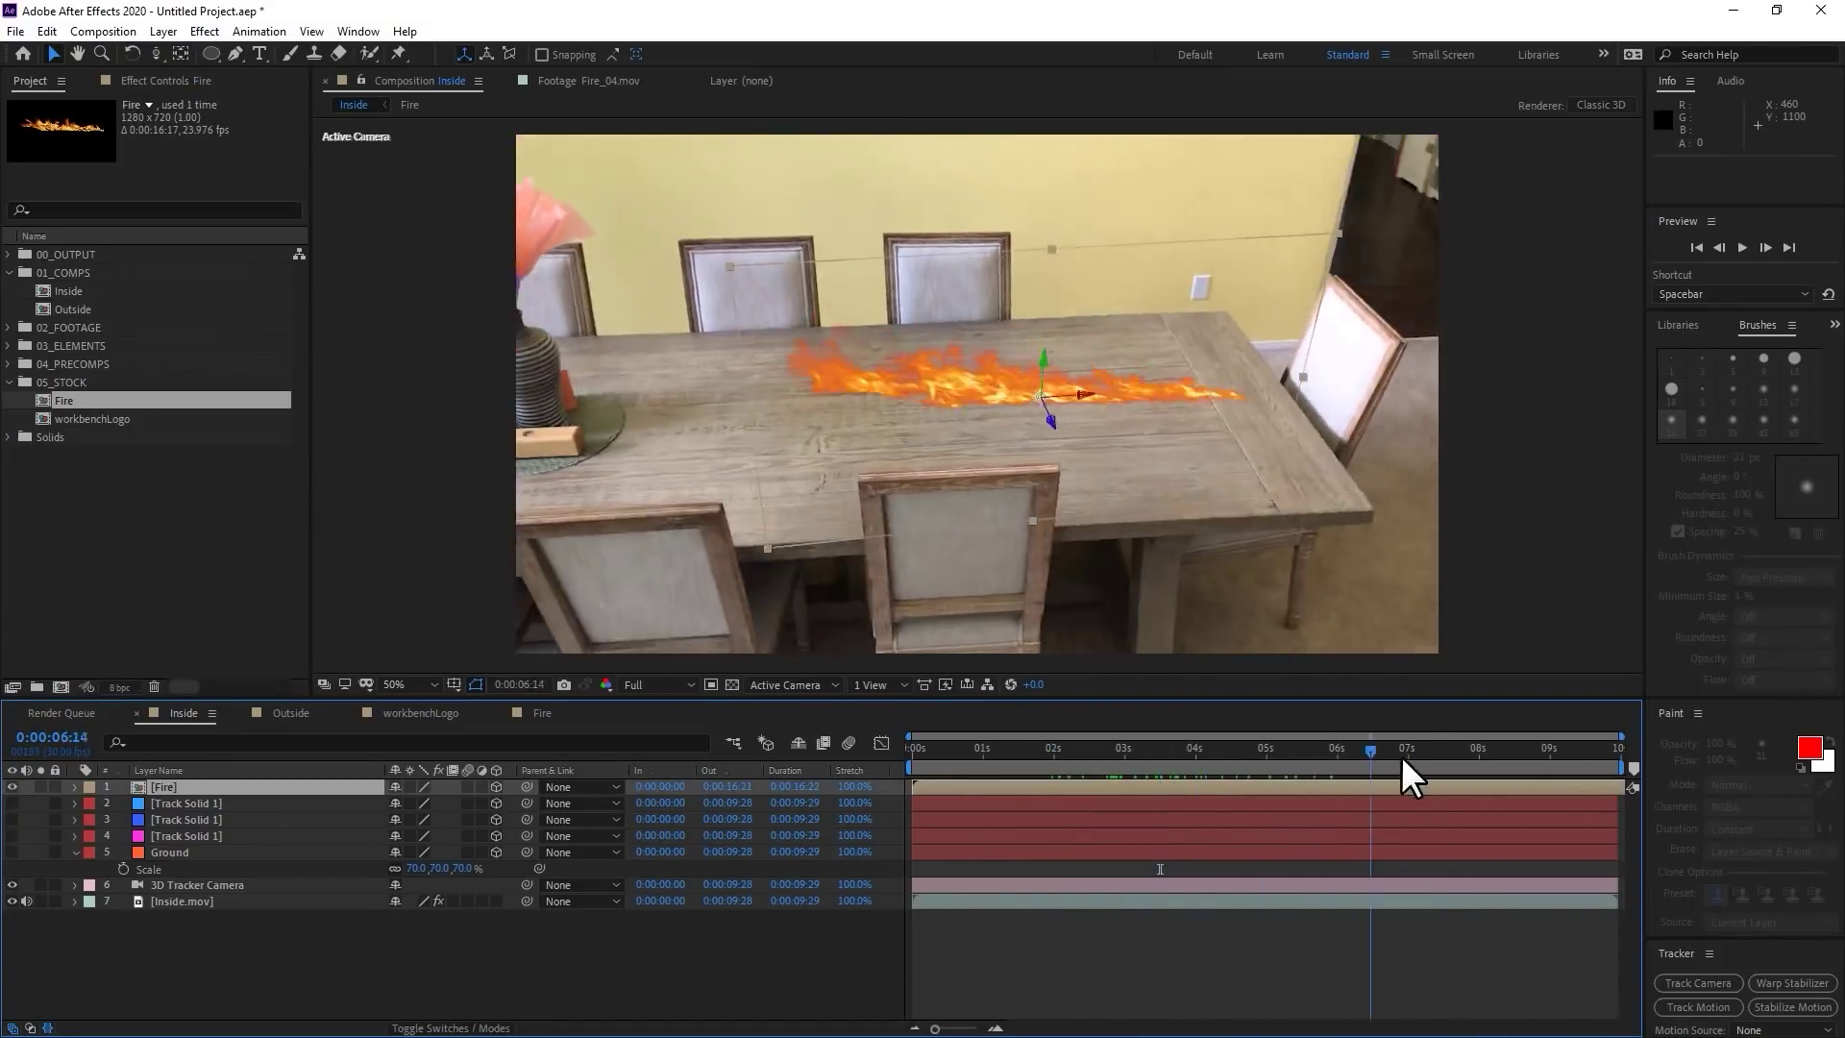
drag(1401, 755, 1223, 756)
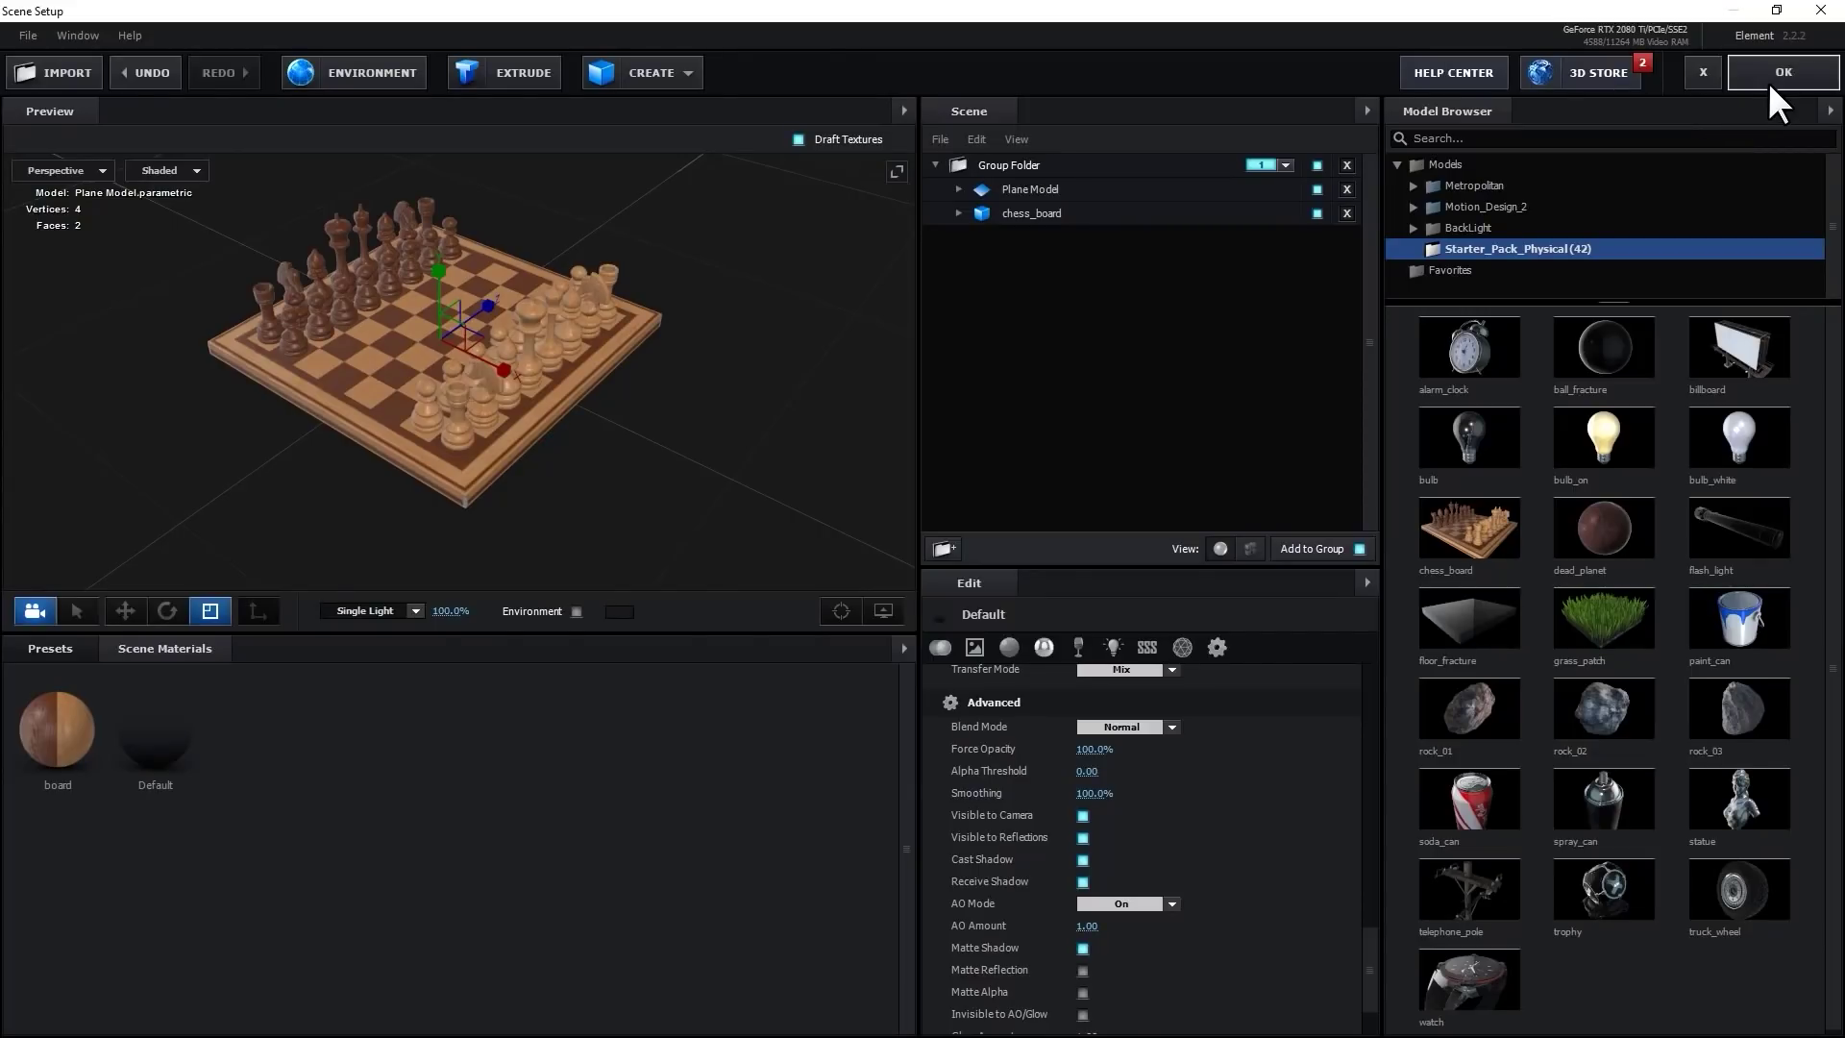
Accept the Element scene setup containing the plane model and the chess_board model
click(1771, 84)
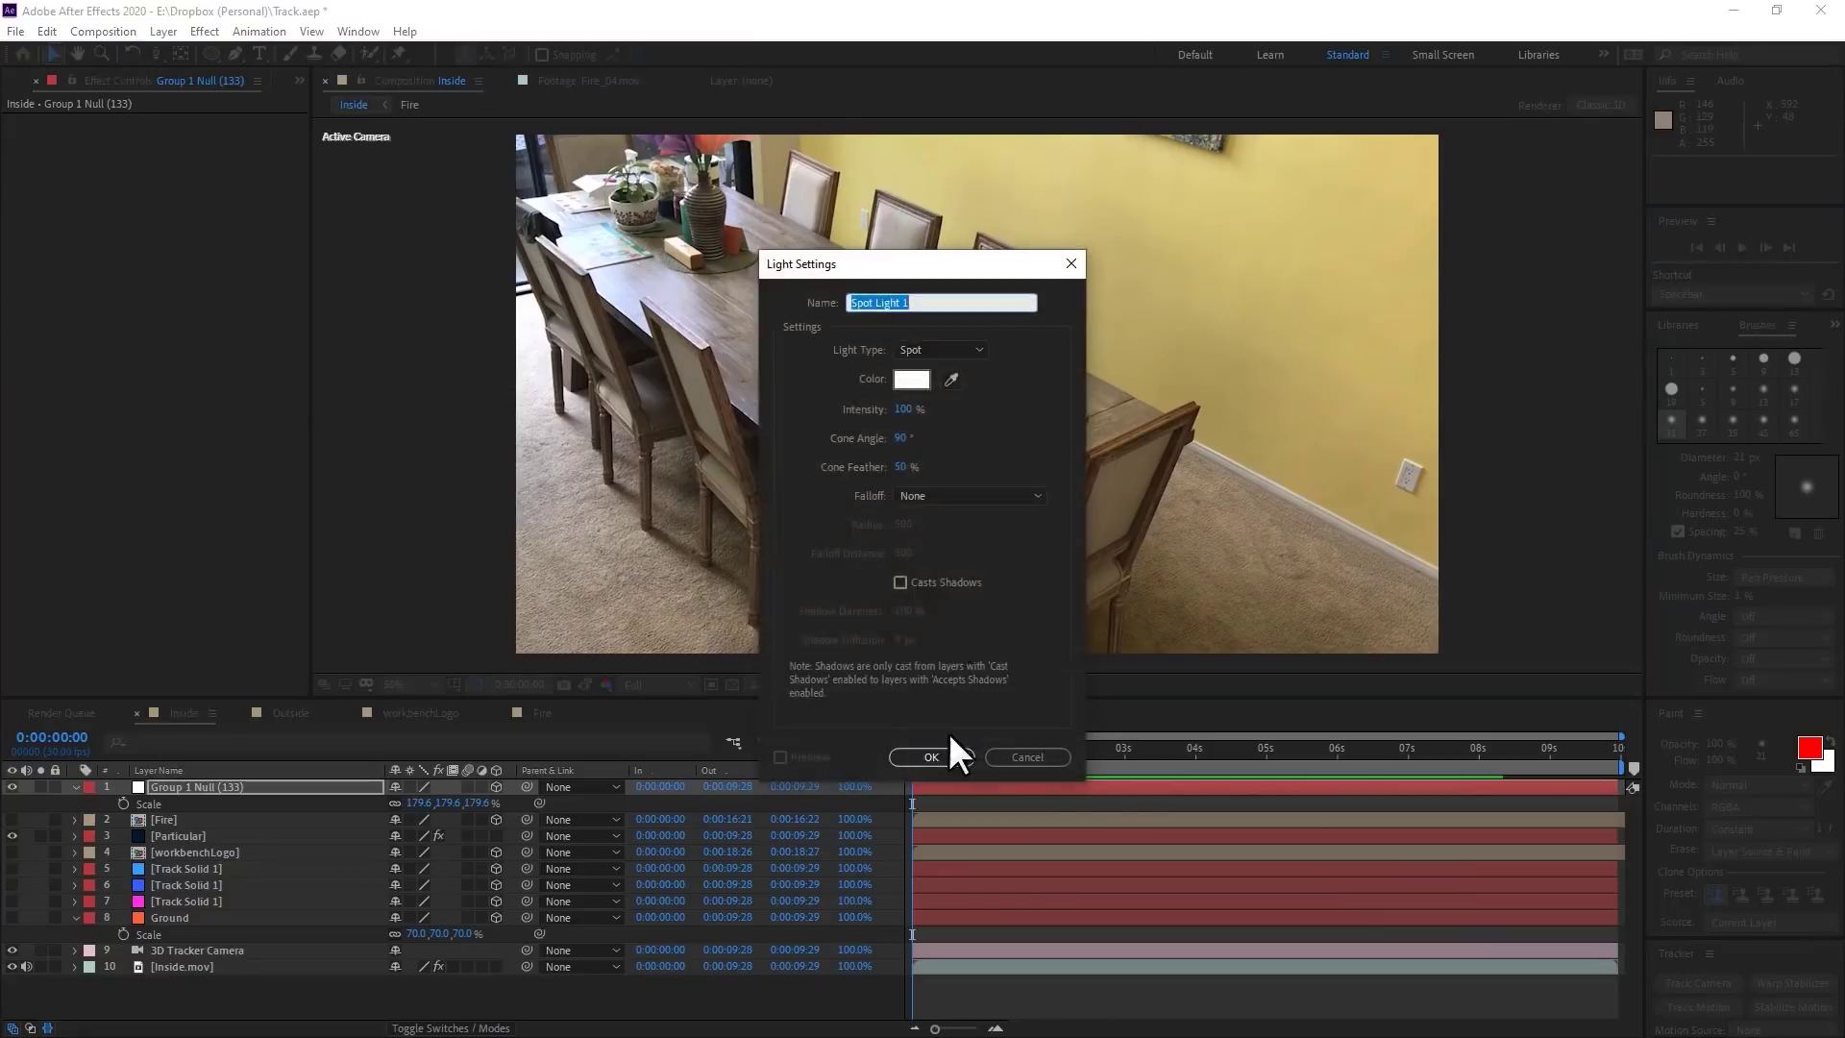
Add a white spot light with 100% intensity, 90° cone angle and 50% cone feather, and reposition it around the chess board
click(950, 754)
drag(478, 257, 915, 478)
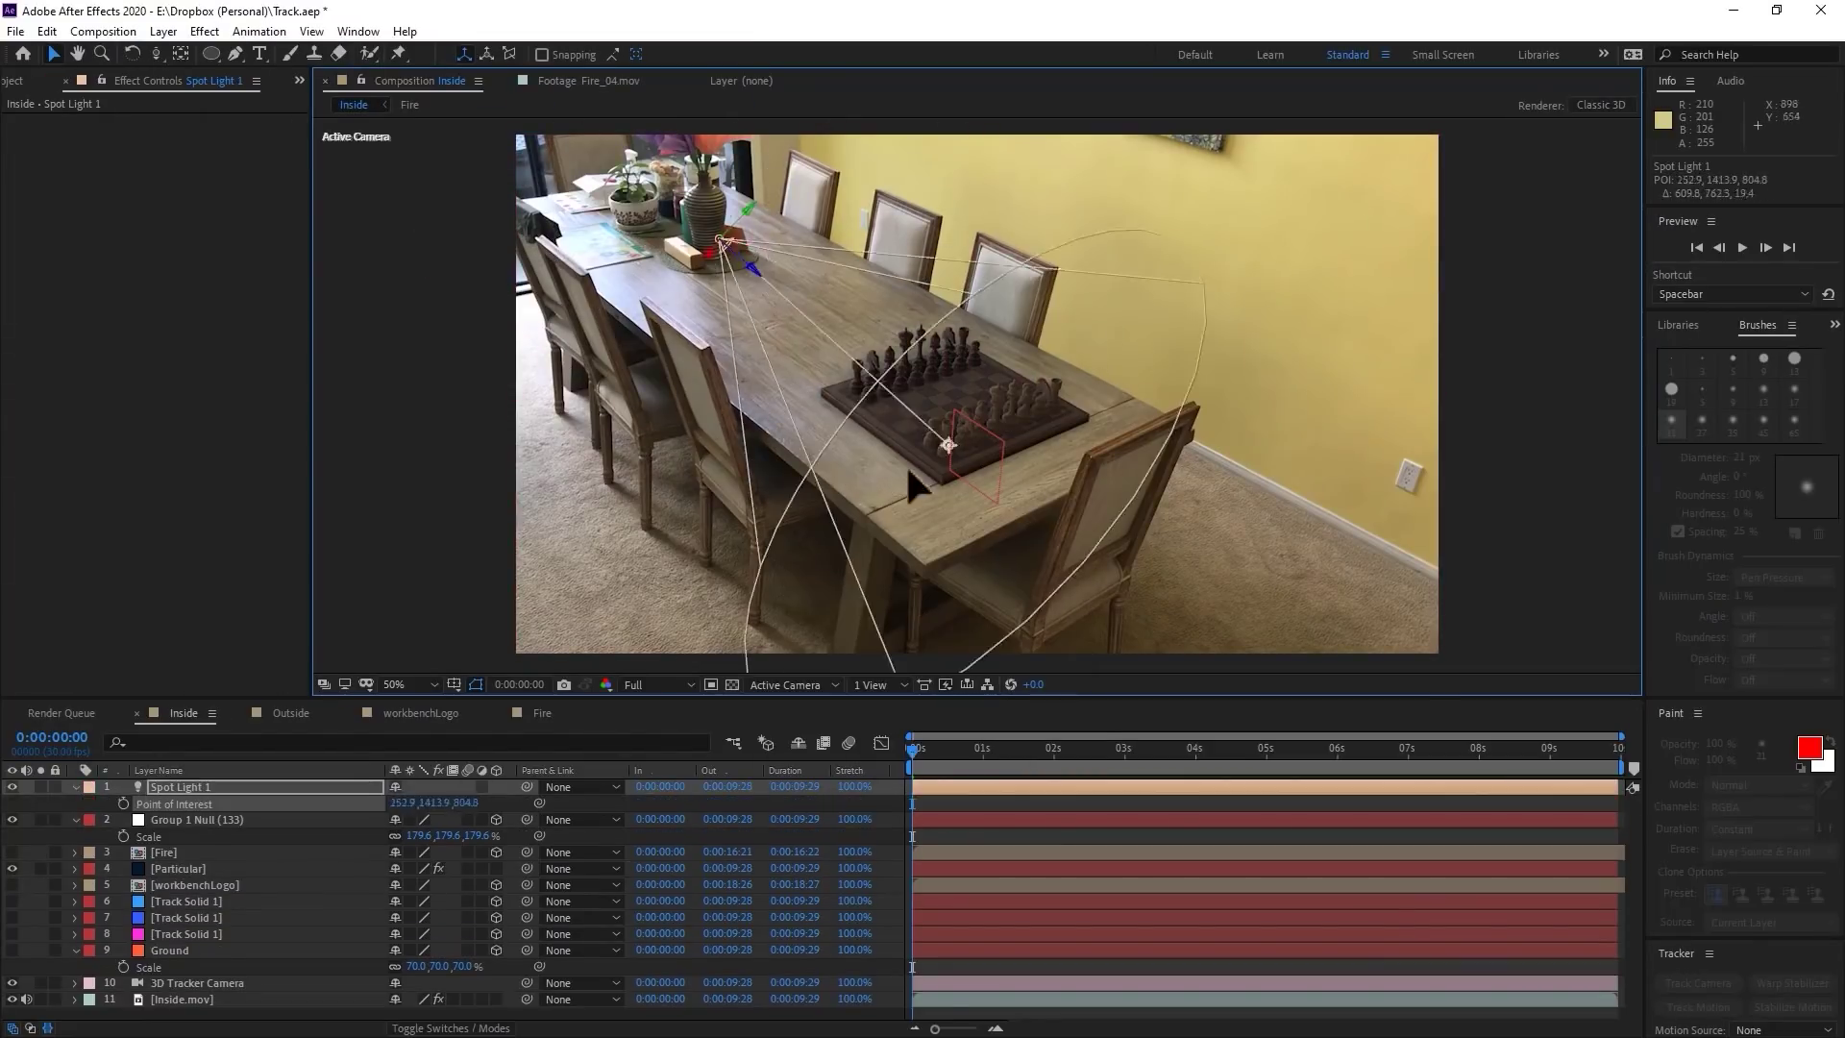
drag(1038, 538, 1208, 598)
click(879, 685)
click(793, 684)
click(774, 746)
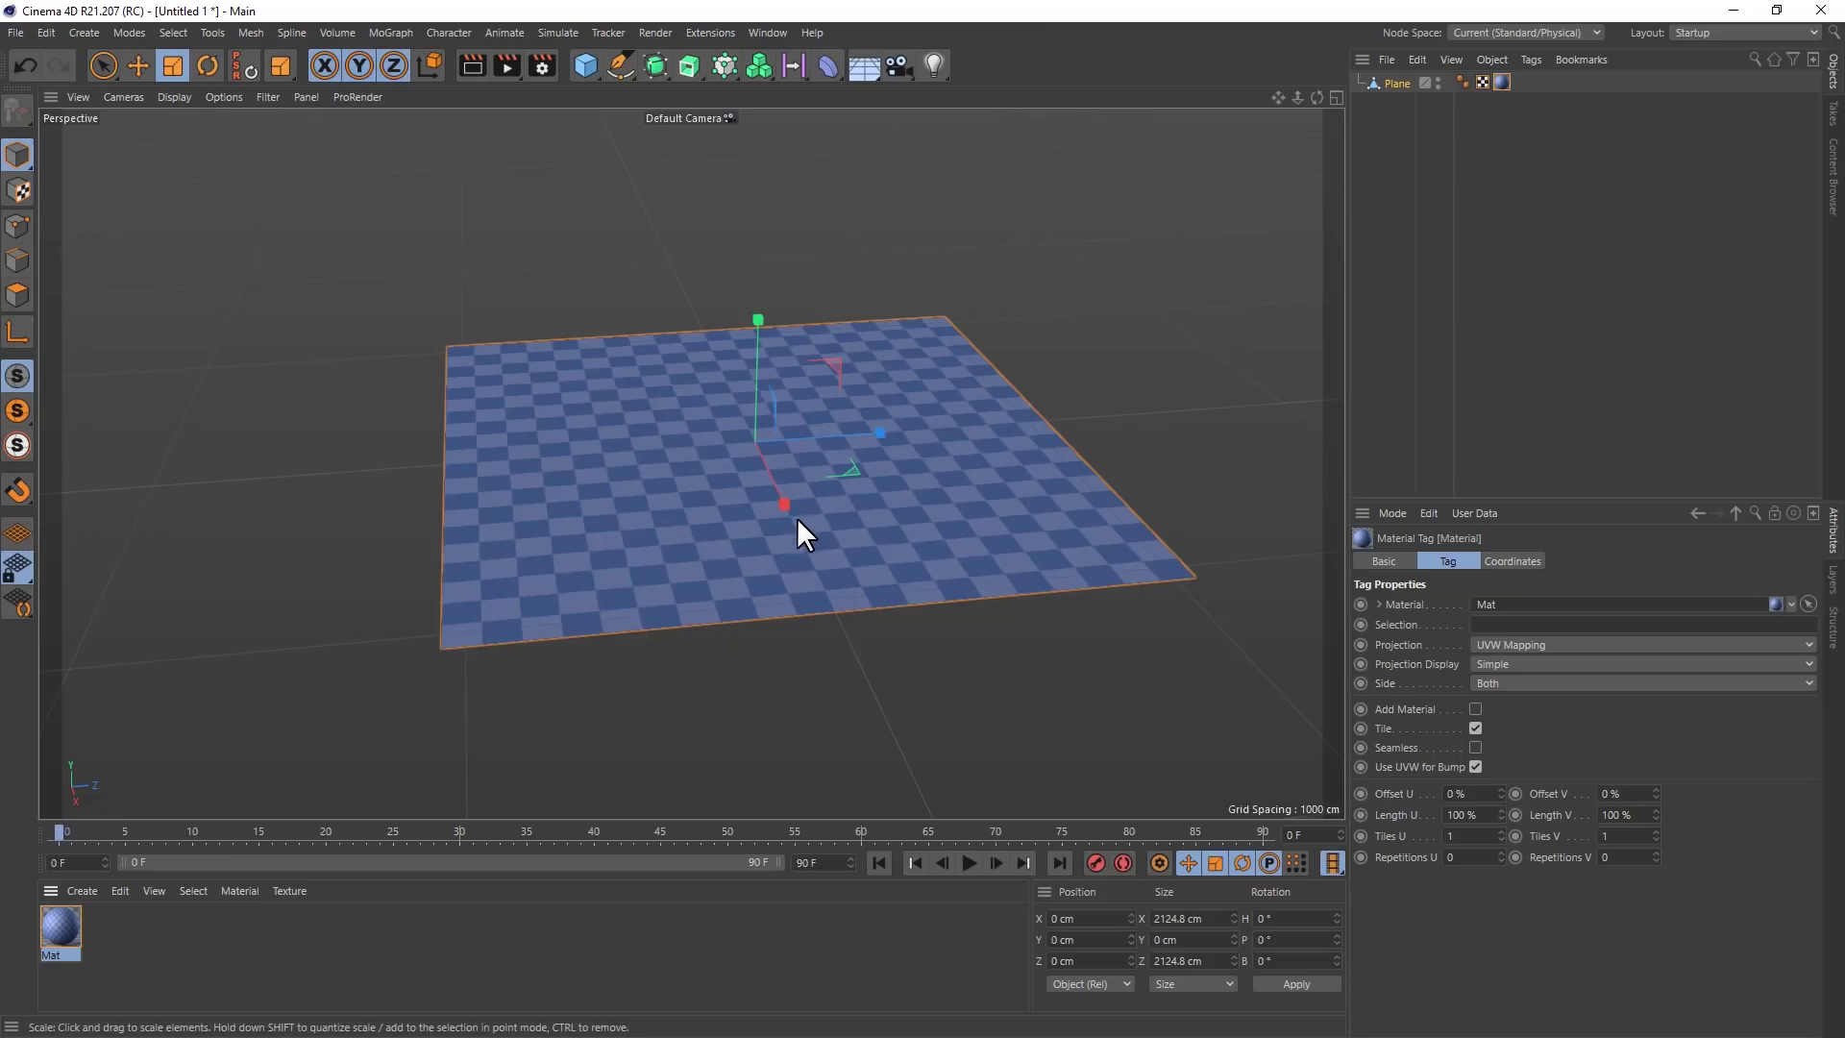
In Cinema 4D, enable automatic keyframing and keyframe the Sphere's movement along the fractured strip in the plane
alt+drag(845, 675, 943, 677)
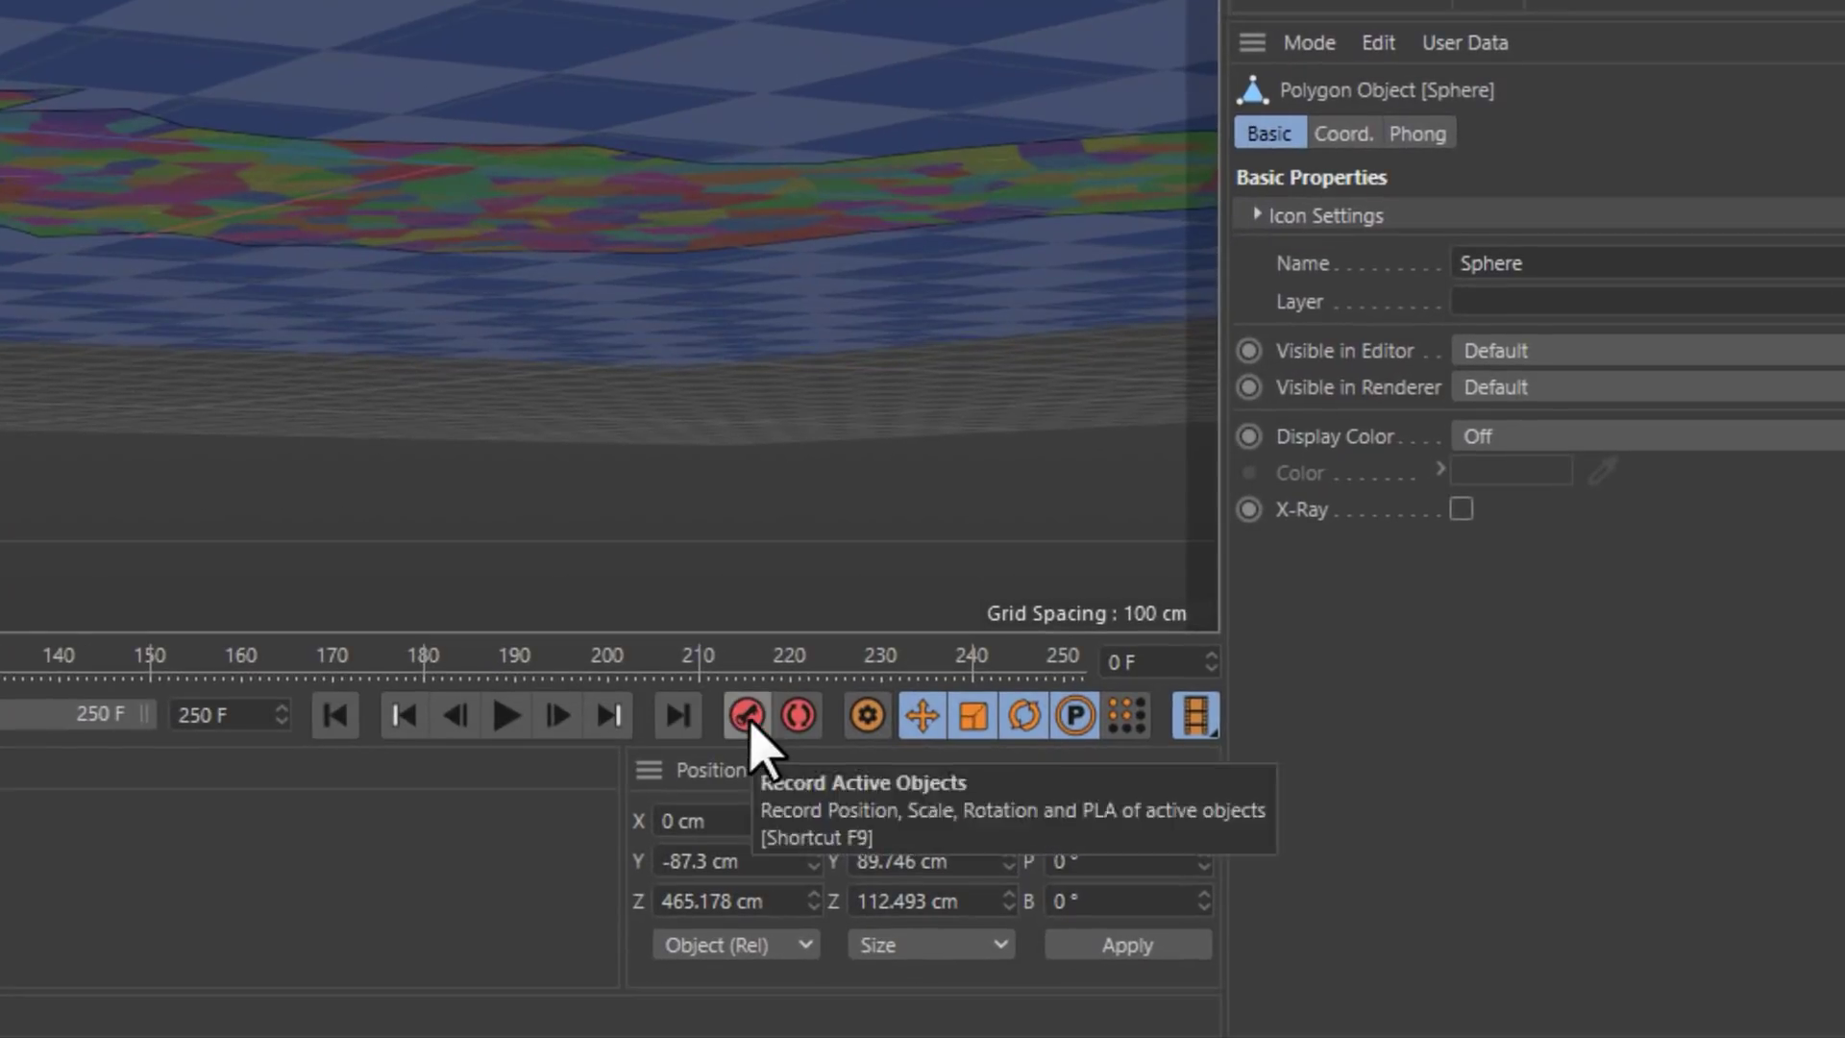
click(797, 716)
scroll(507, 300, down, 3)
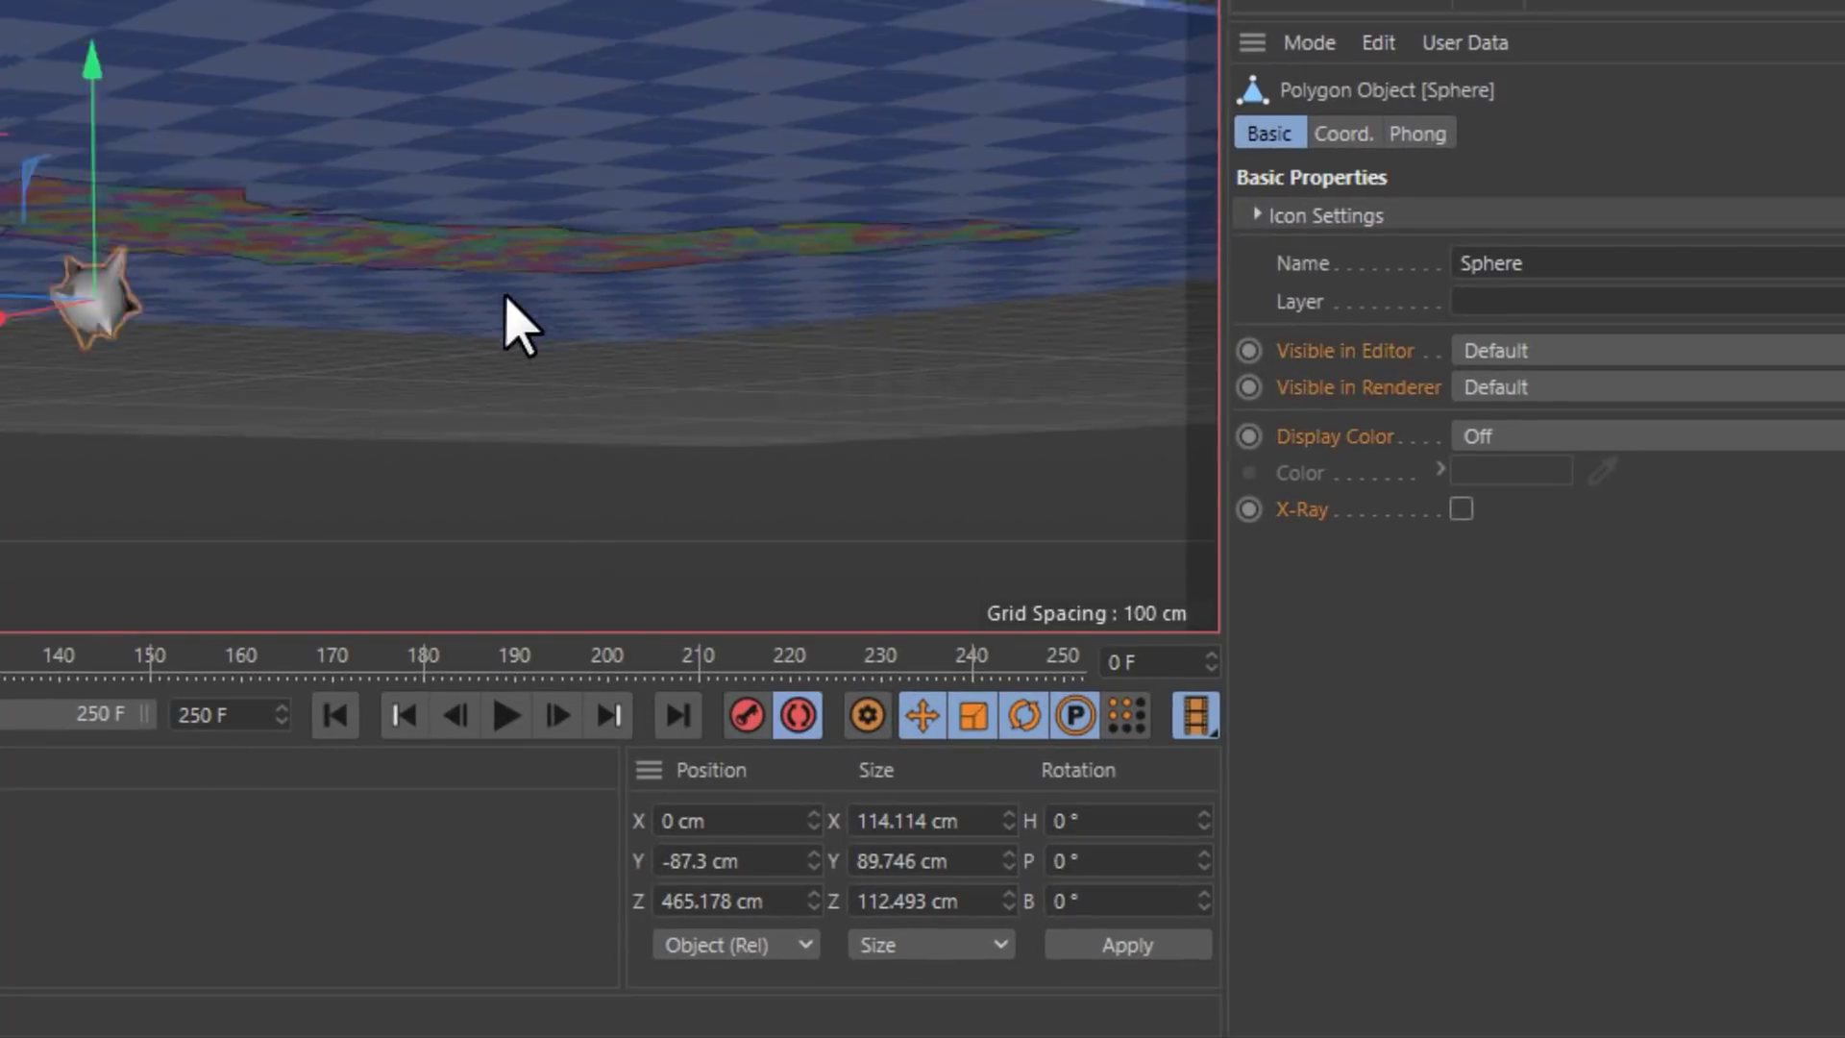
drag(74, 846, 325, 838)
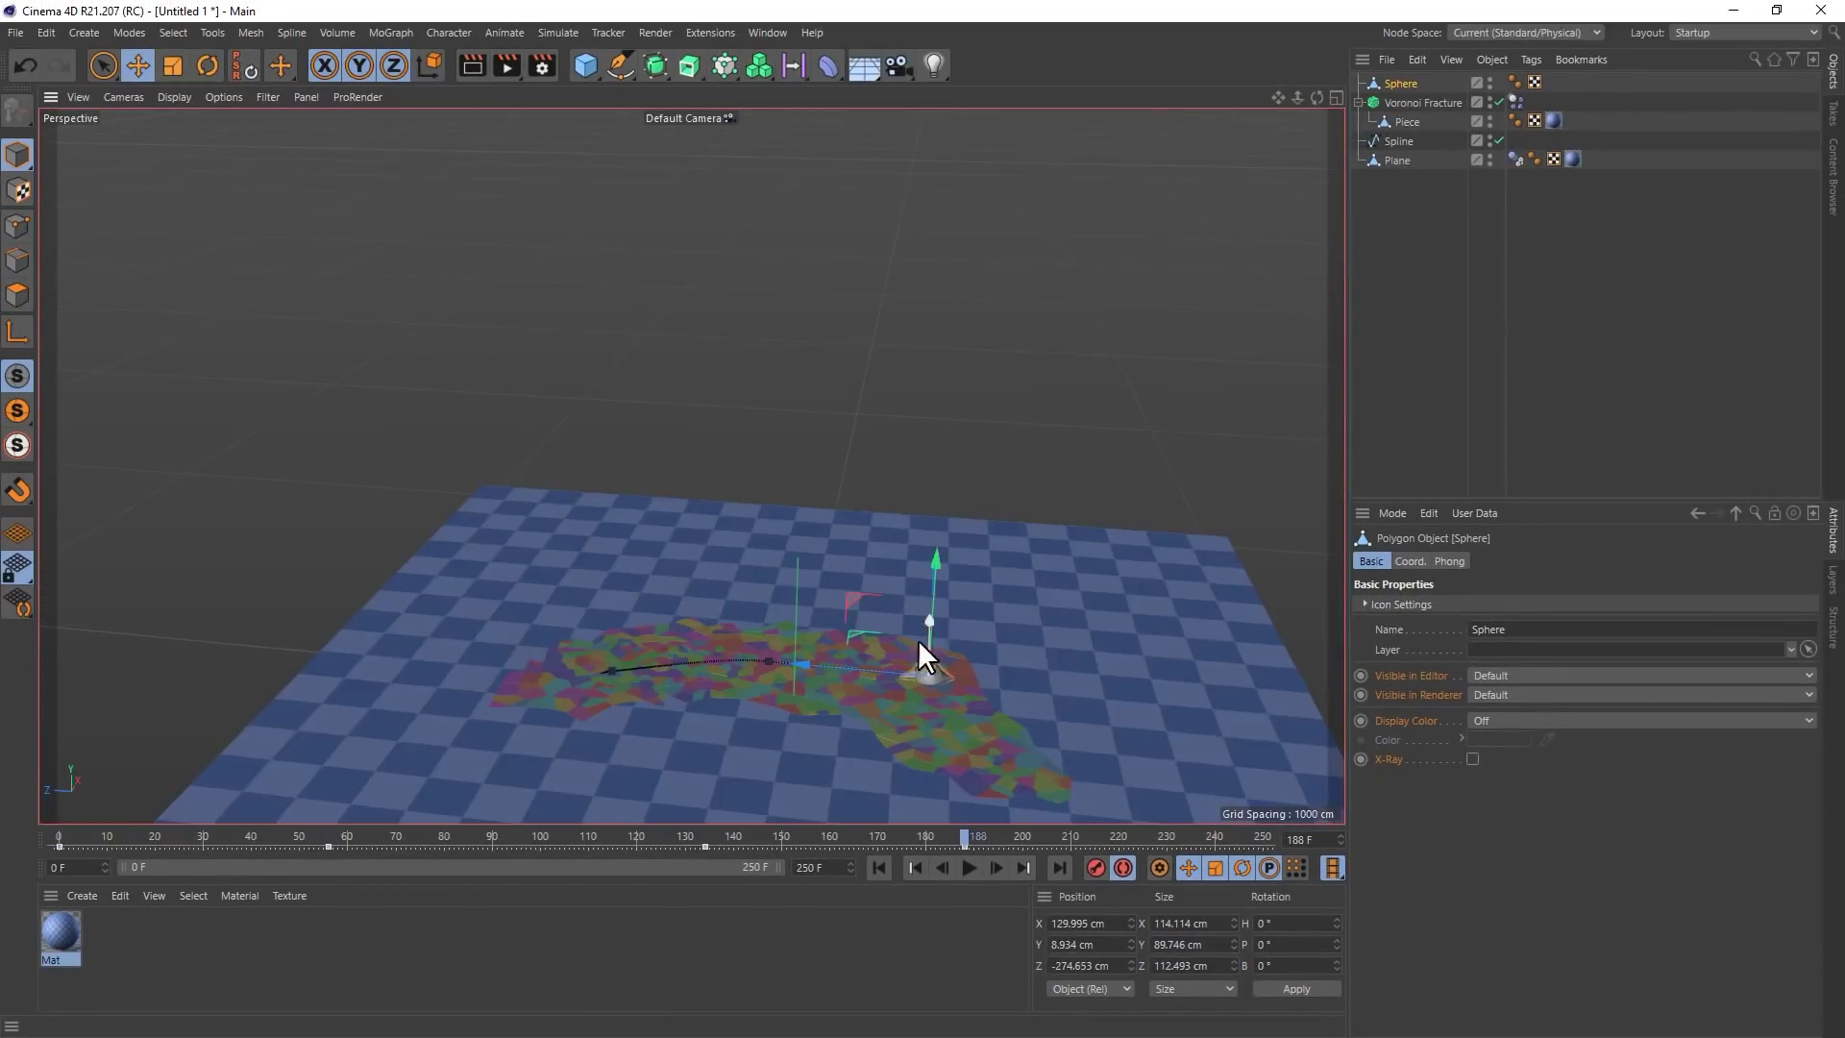
drag(919, 638, 879, 659)
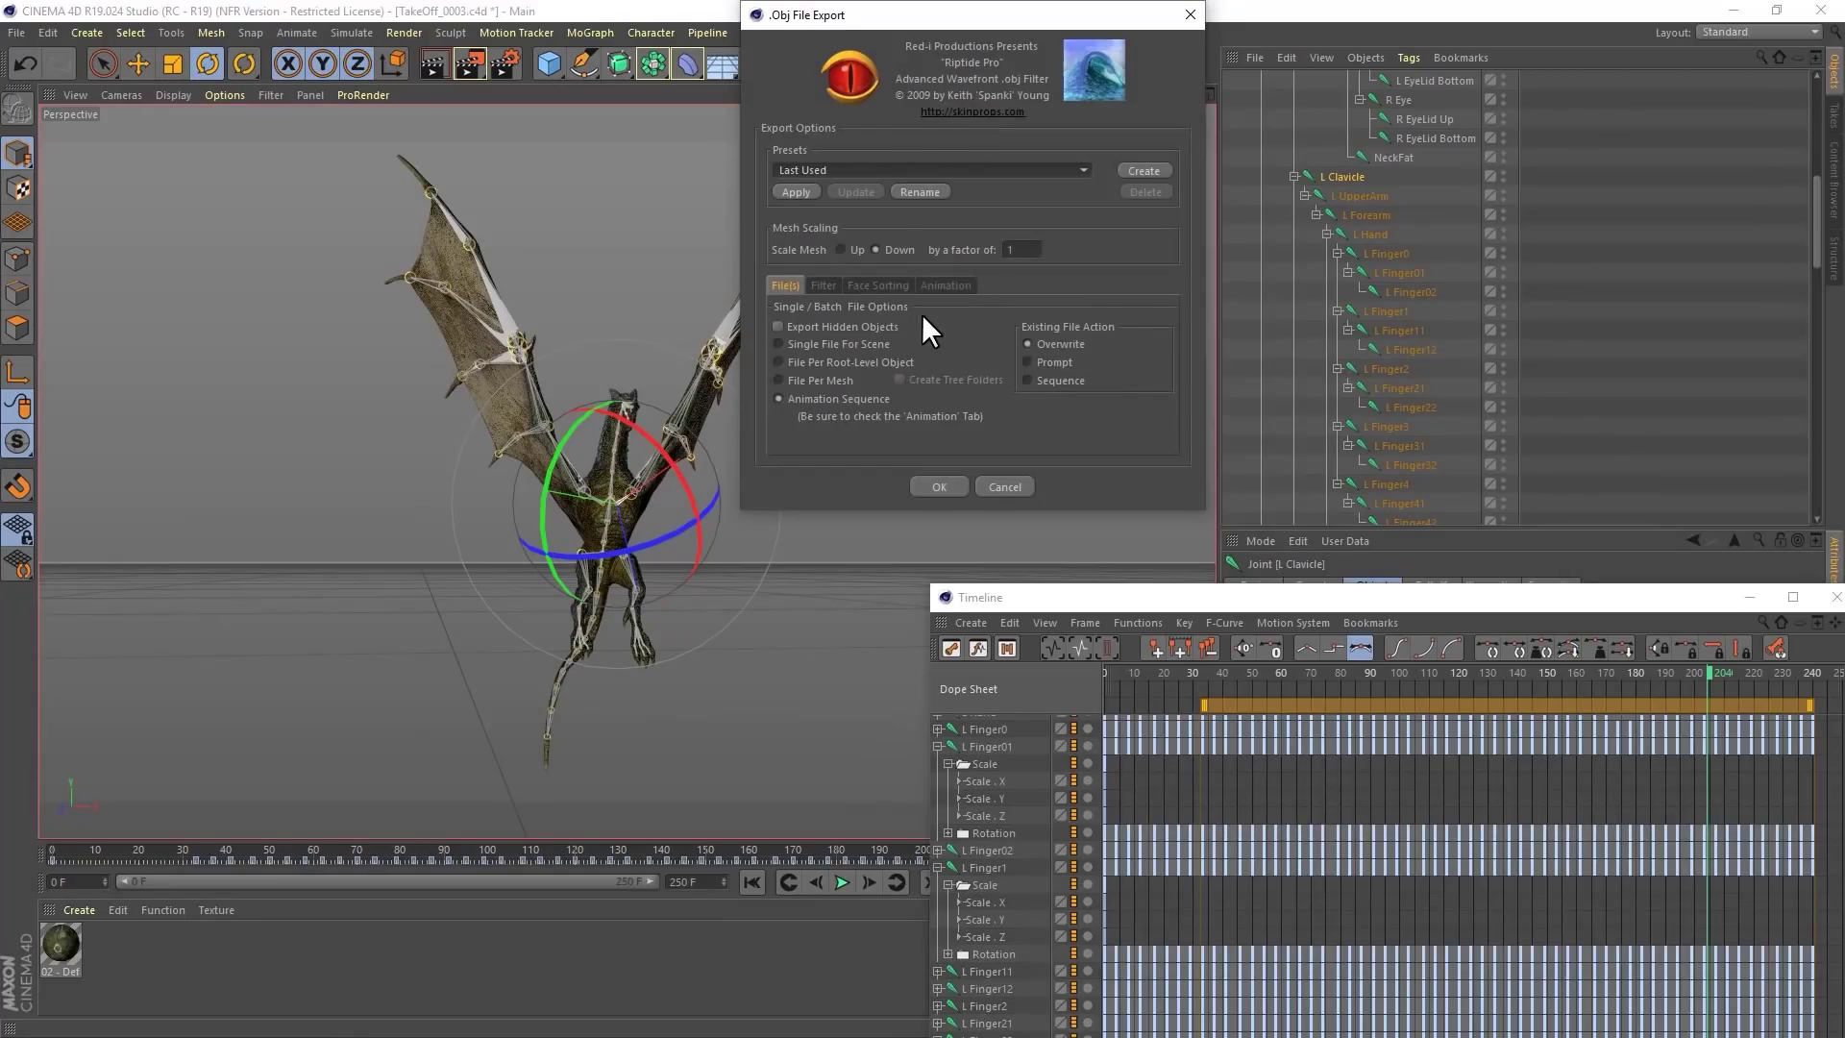
Export the dragon as an OBJ animation sequence with all frames and a shared .mtl file
click(941, 287)
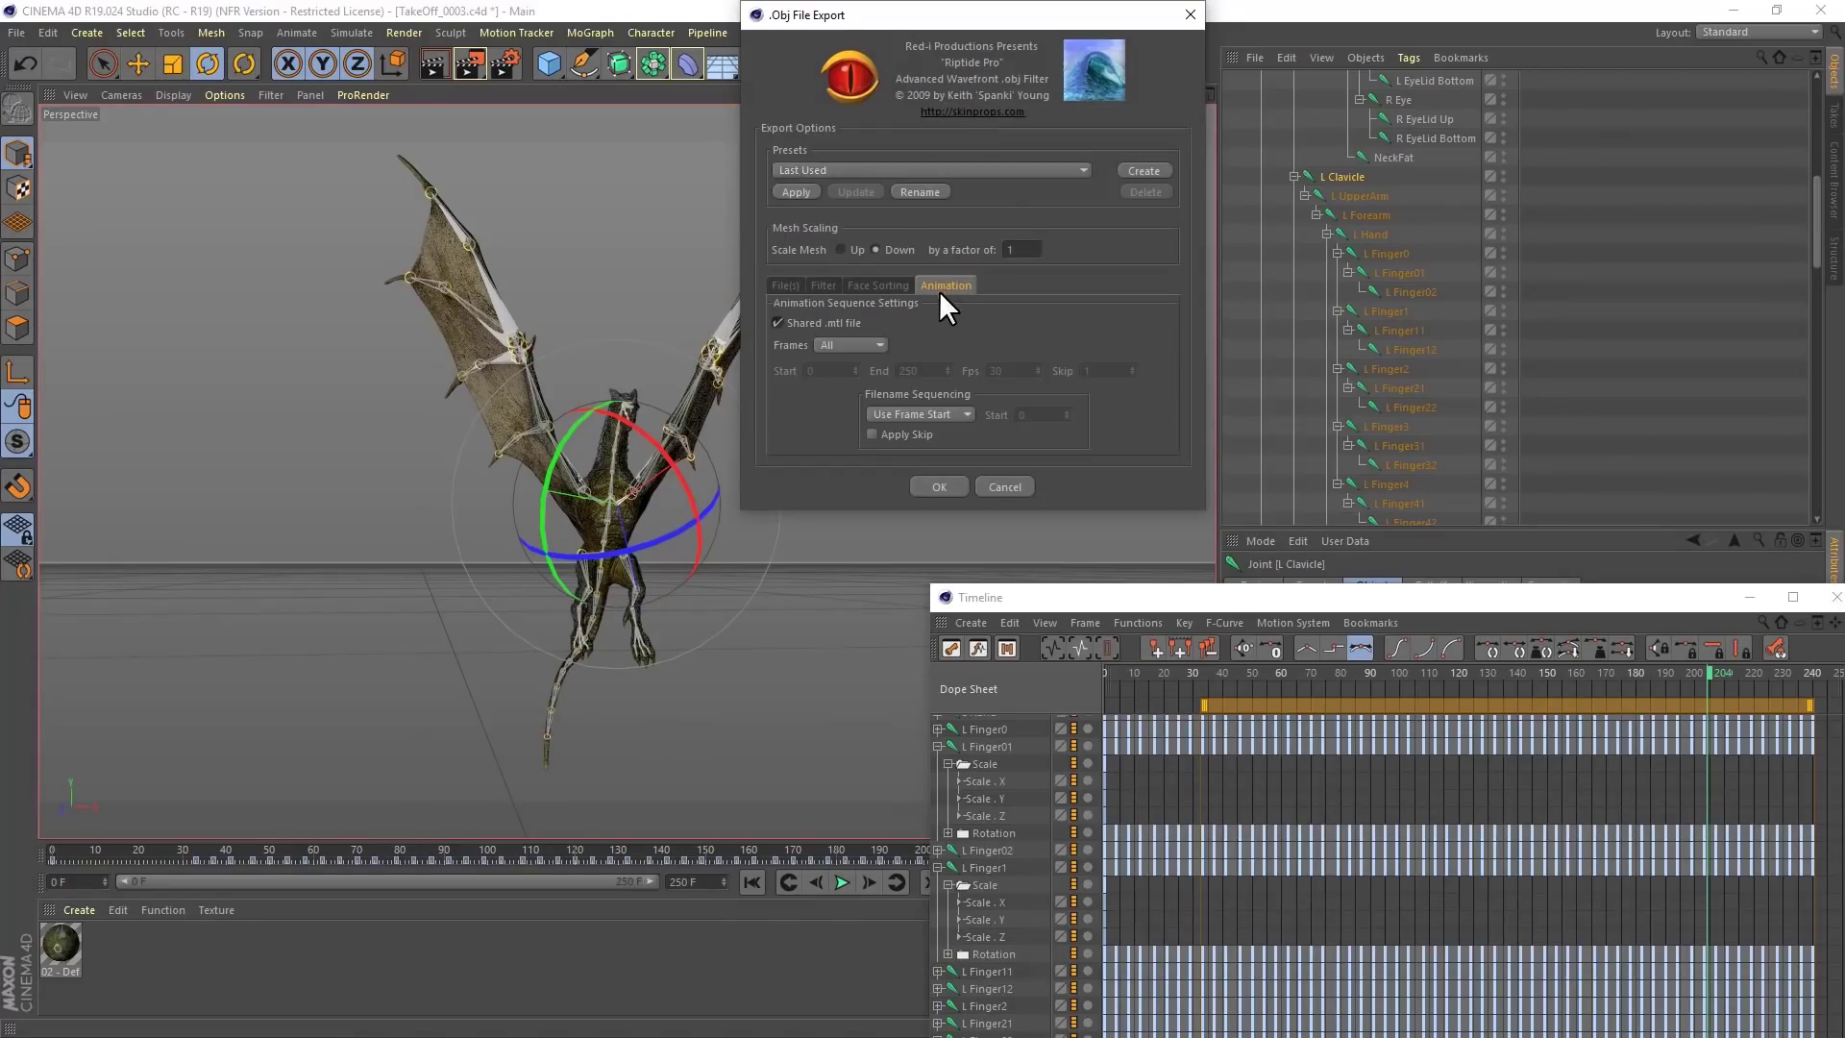
click(938, 485)
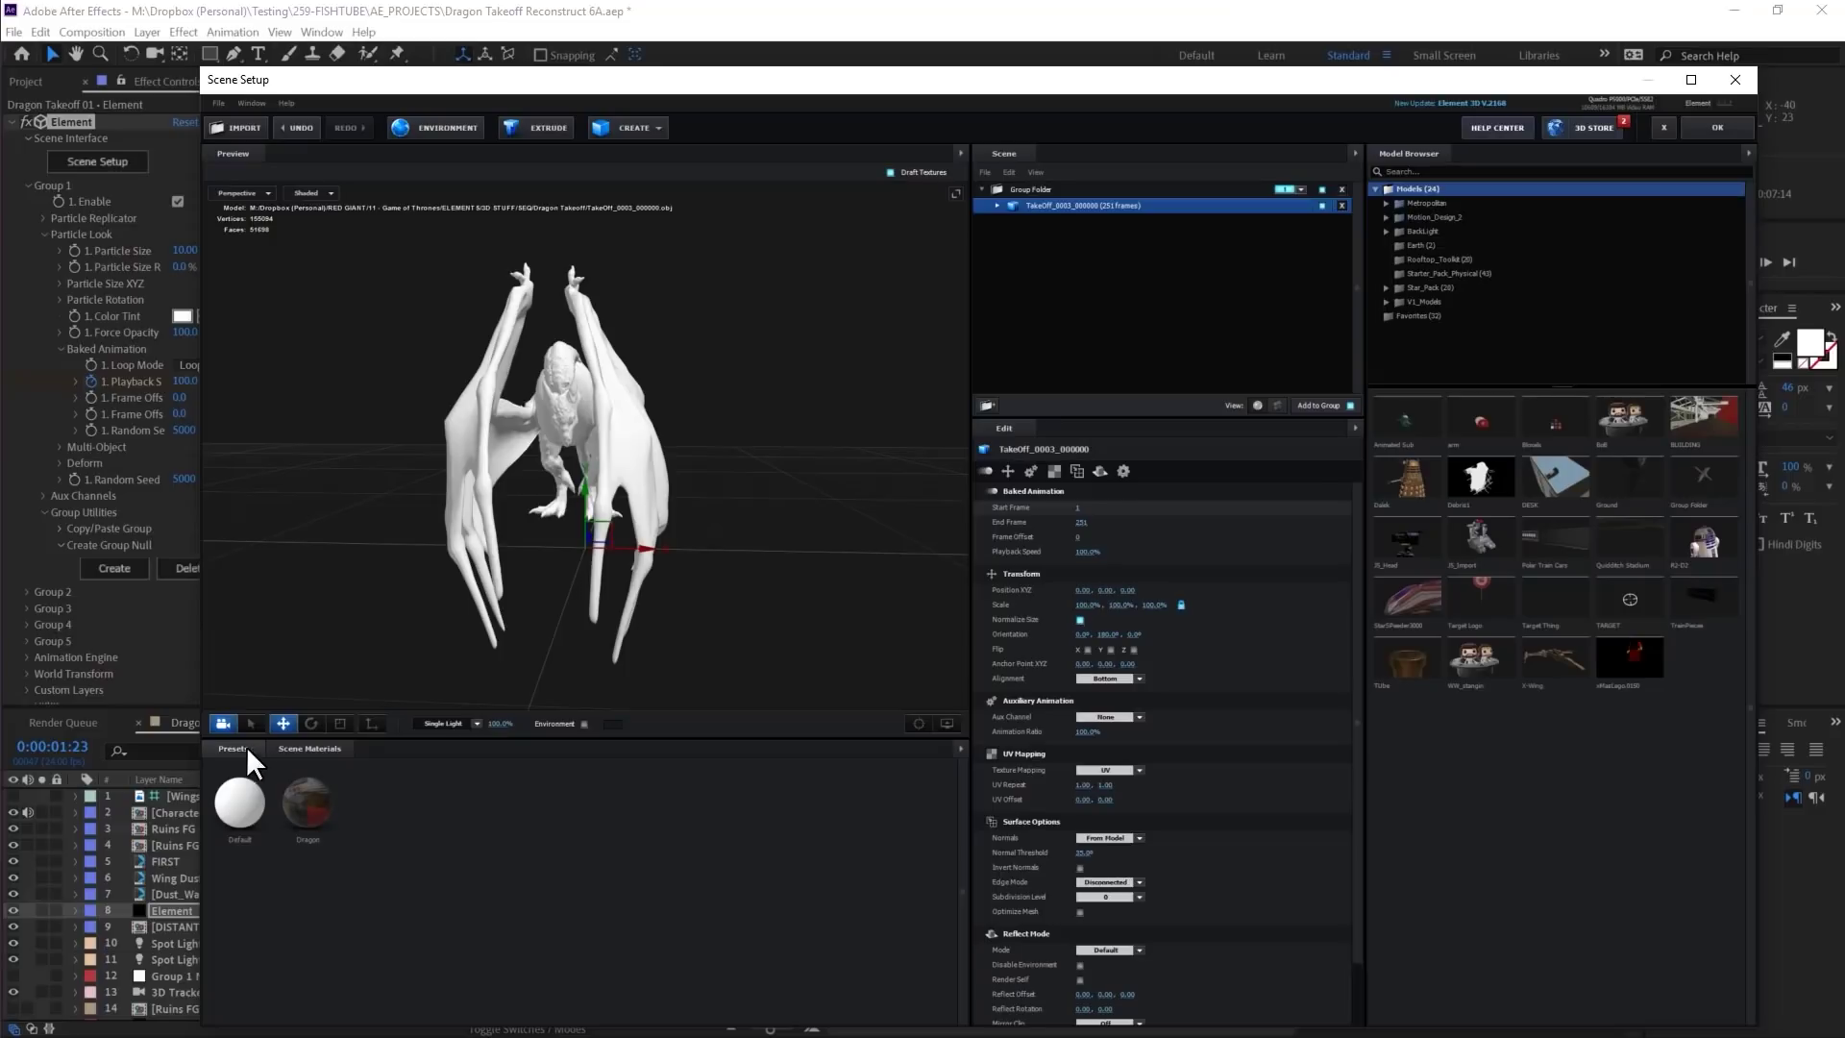
In After Effects, look through the Element material presets and return to the dragon's scene materials
click(240, 748)
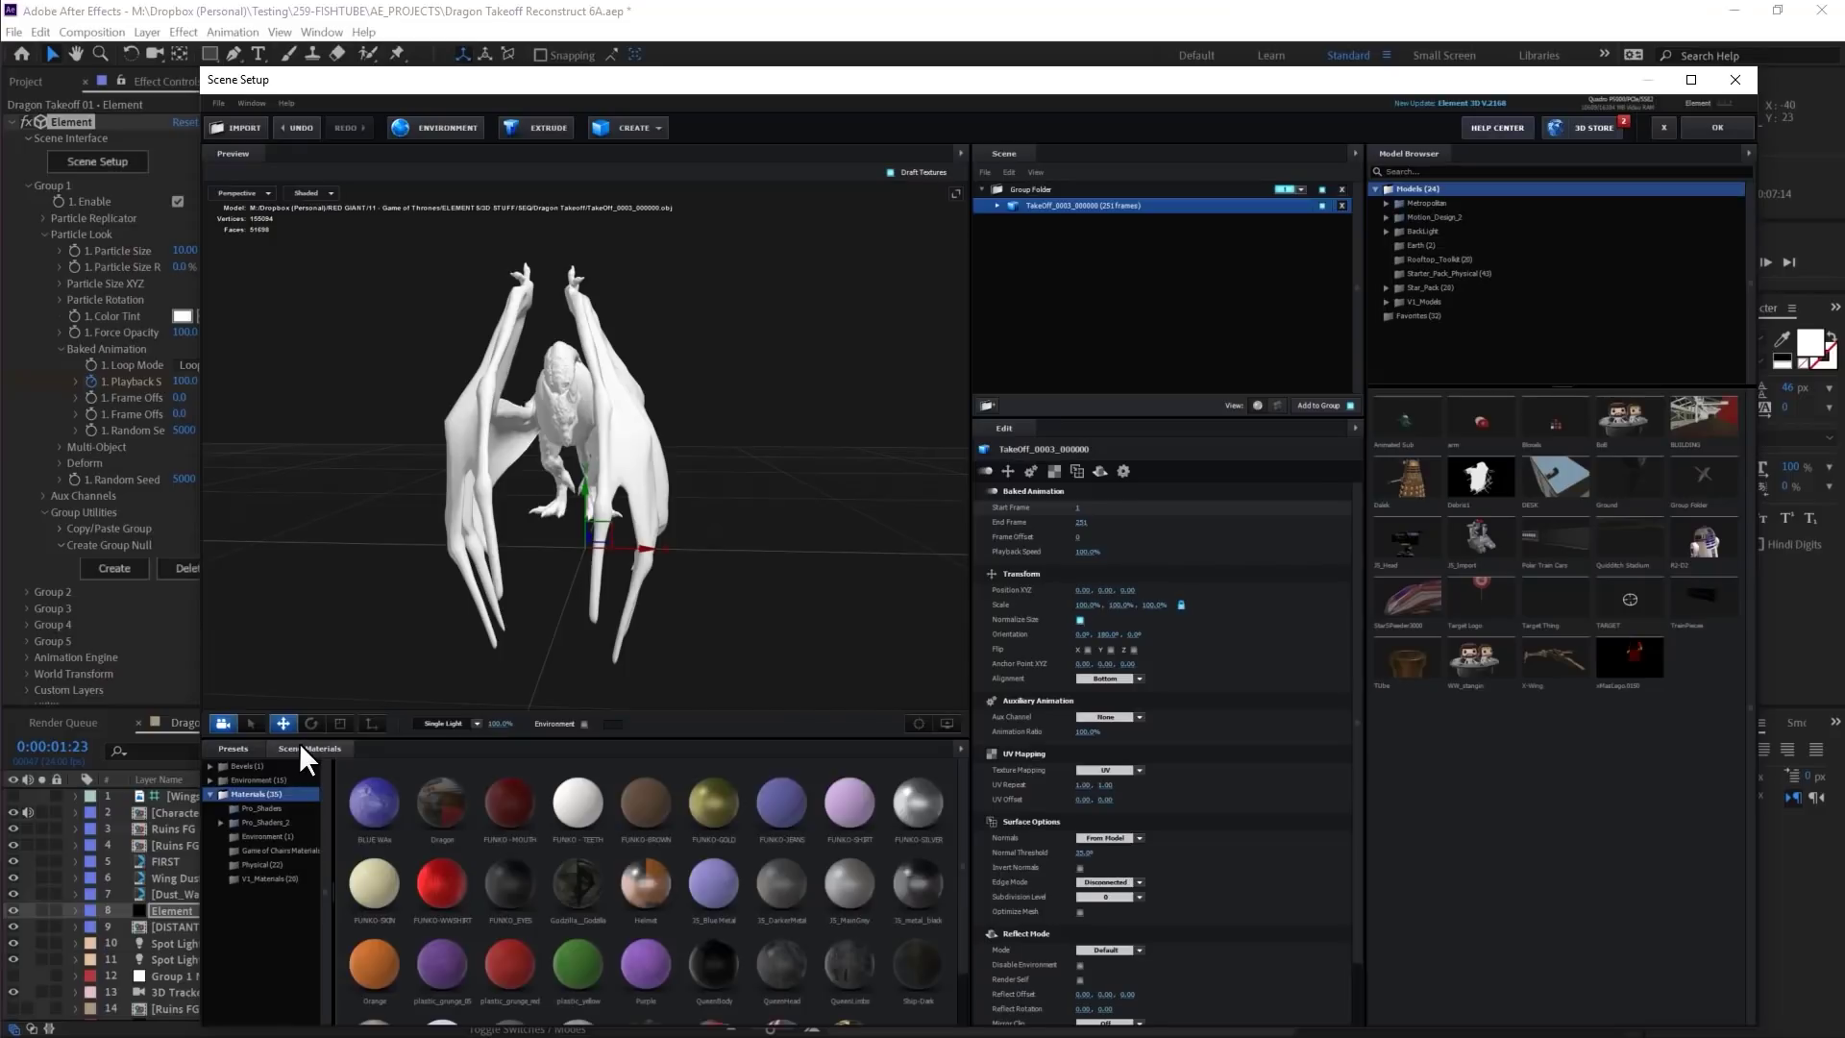
click(285, 748)
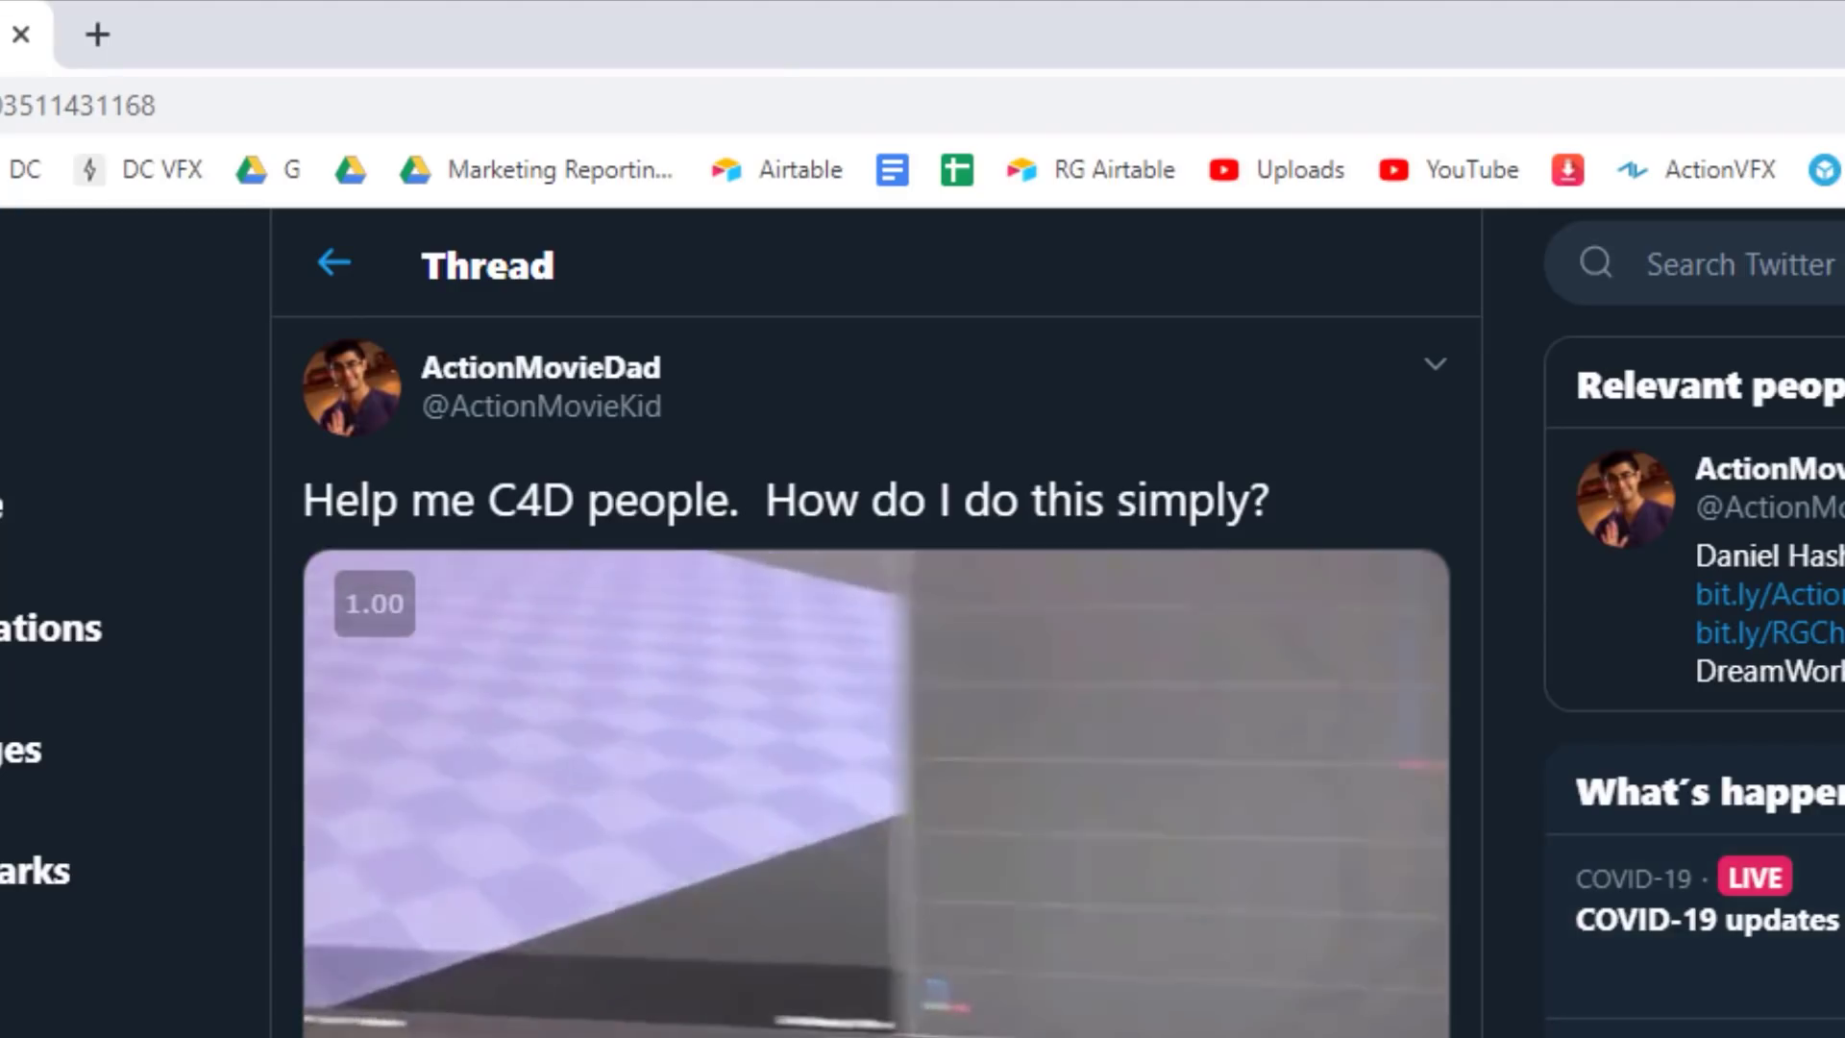
Read the Twitter thread asking Cinema 4D users for a simple way to do the effect, including its replies
scroll(1101, 903, down, 2)
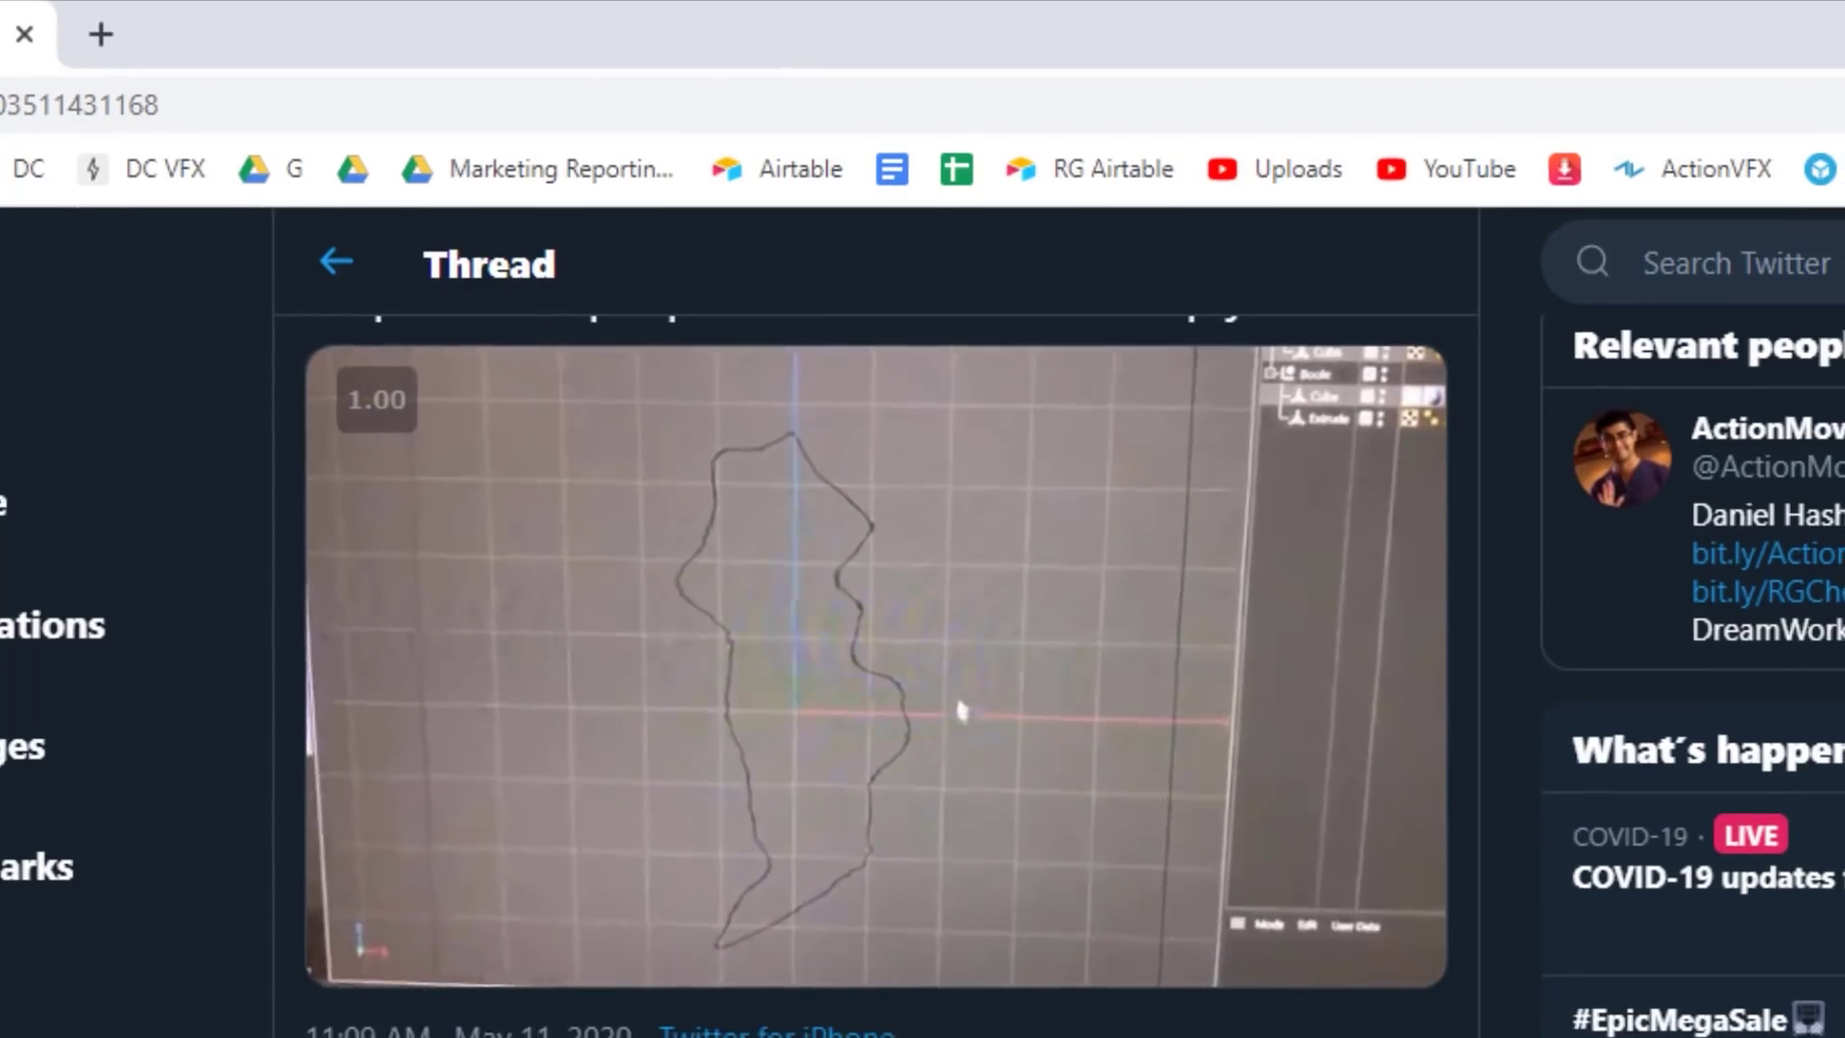
scroll(1401, 976, down, 5)
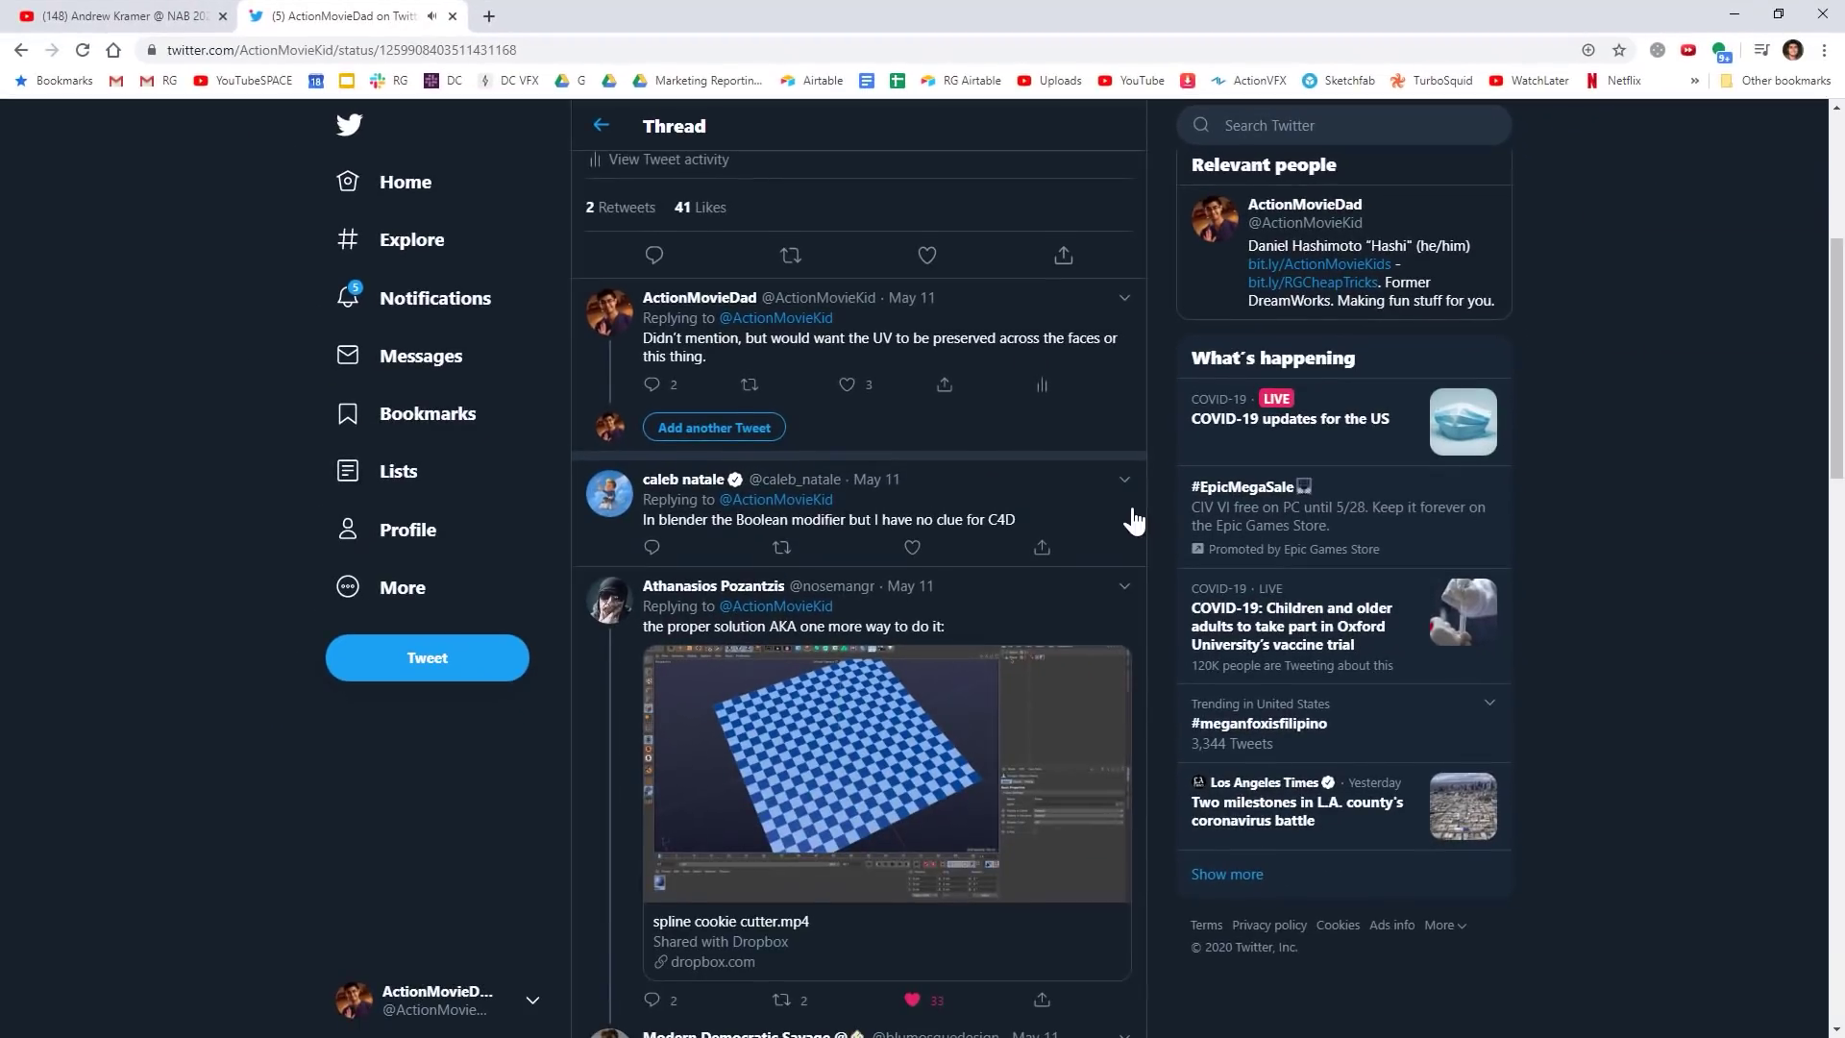
scroll(1137, 512, down, 2)
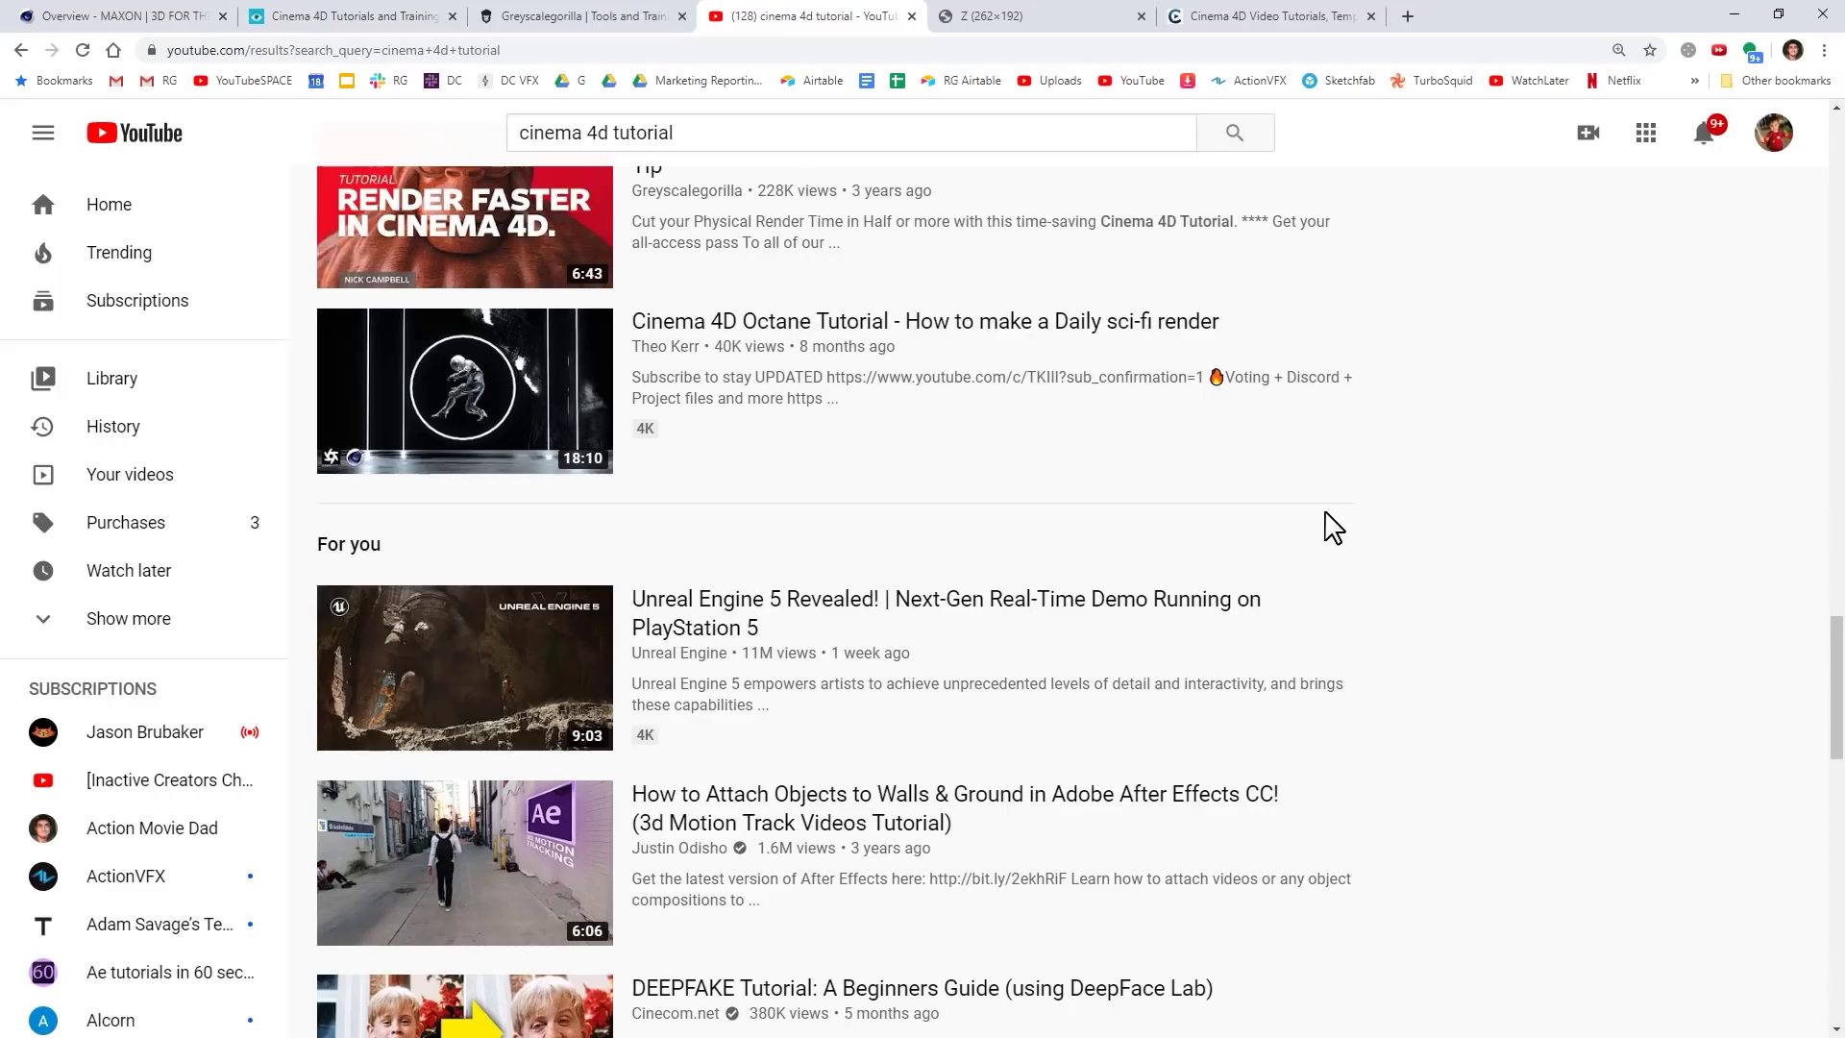
Browse the YouTube search results for Cinema 4D tutorials
scroll(1331, 523, down, 4)
scroll(1332, 527, down, 5)
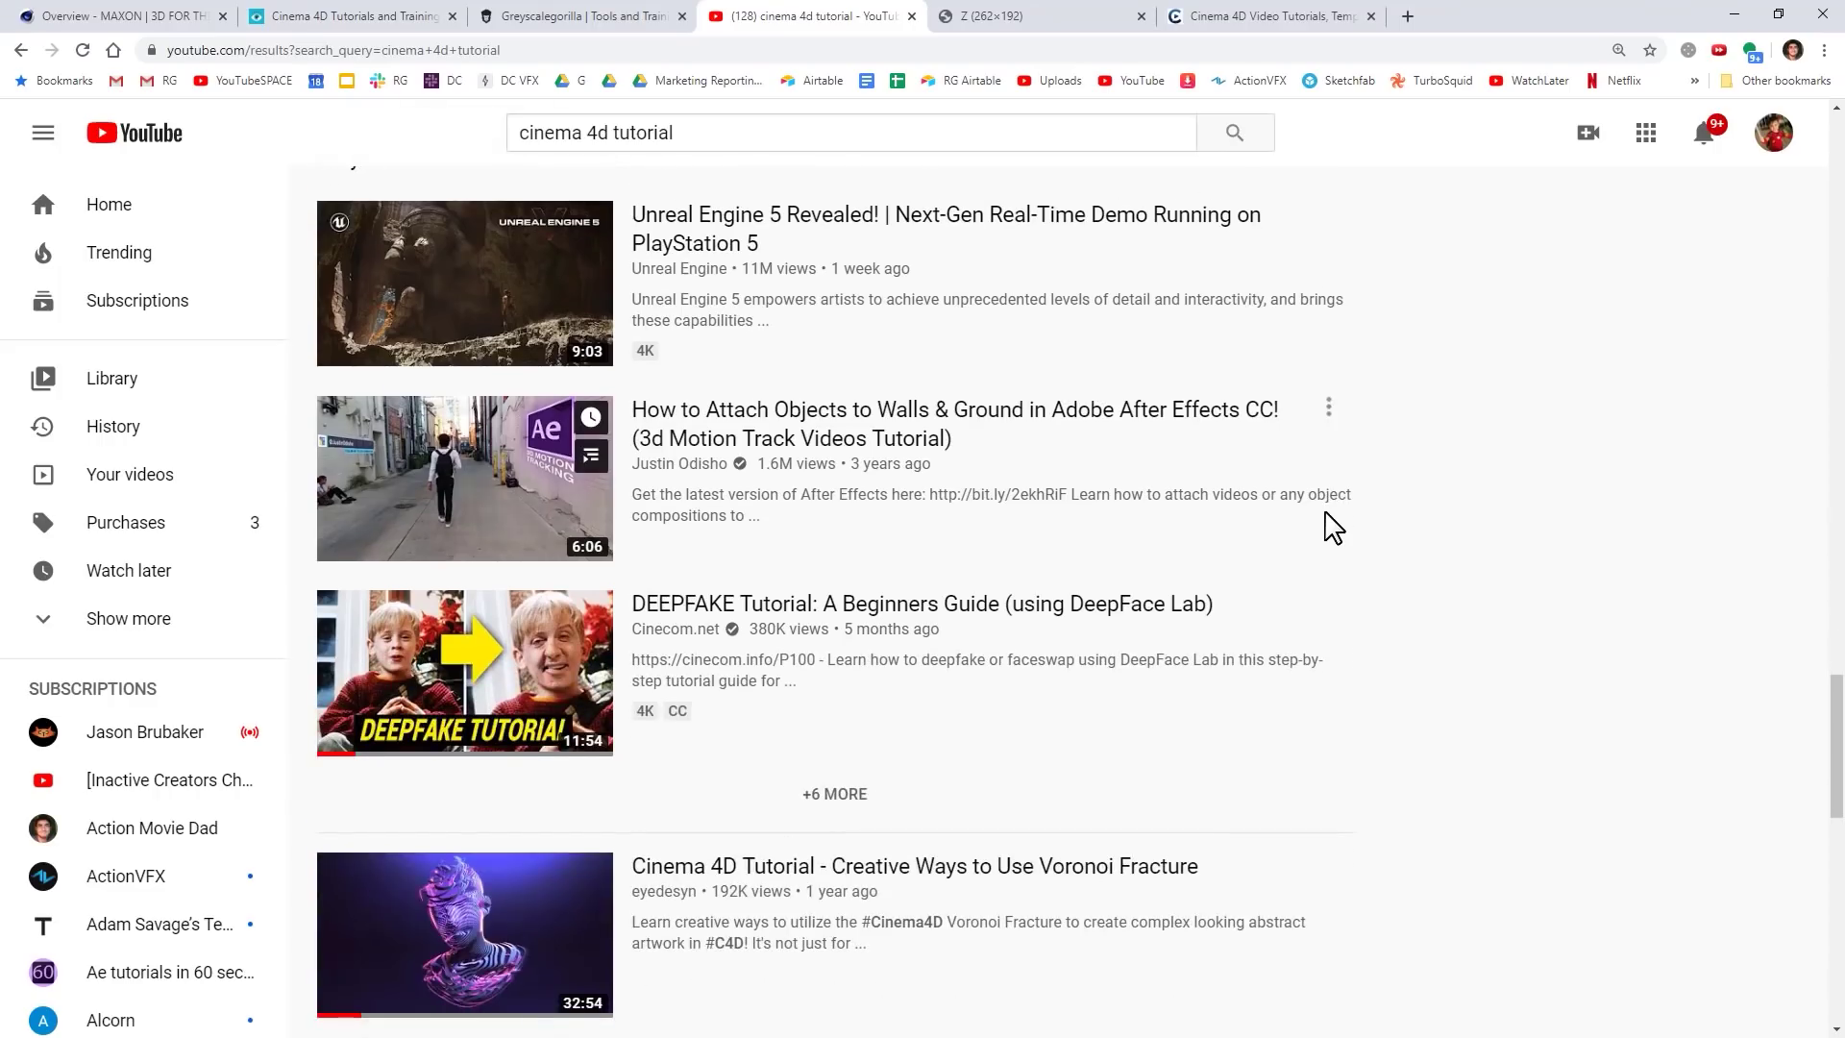
scroll(1332, 529, down, 6)
scroll(1335, 528, up, 5)
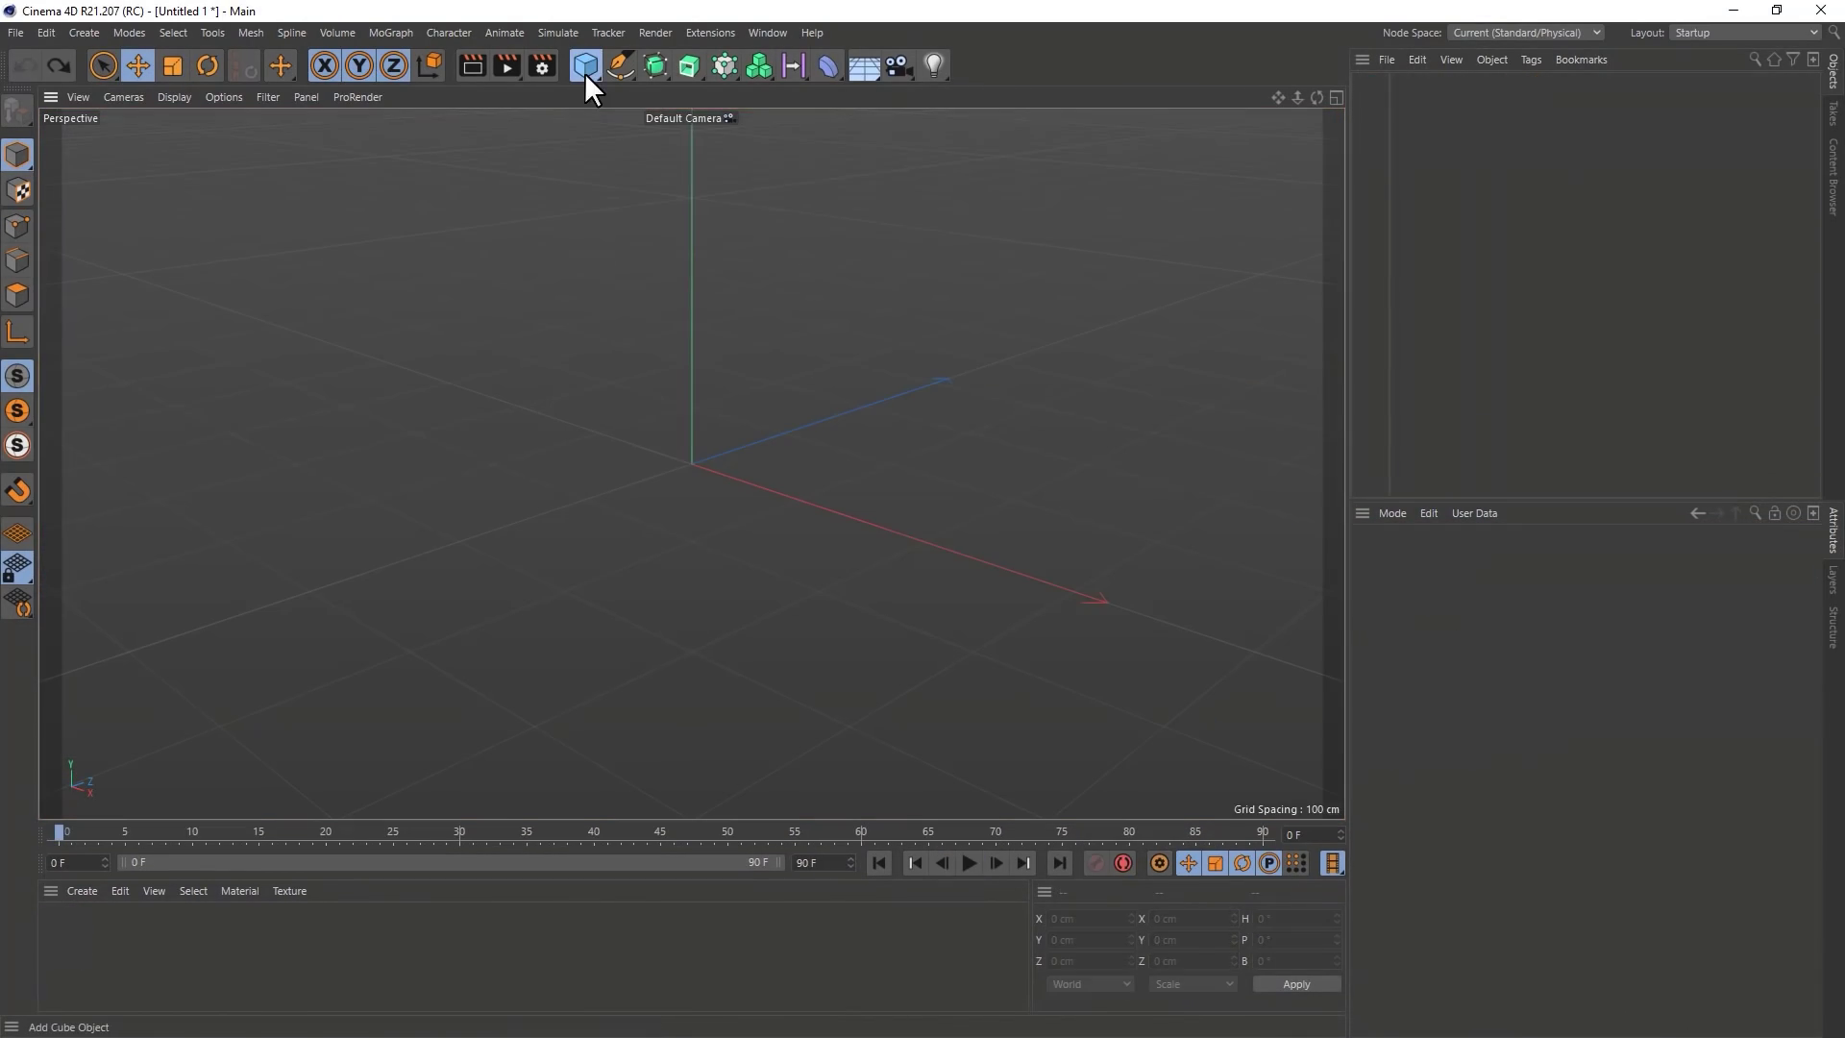
Add a plane in Cinema 4D and set its width segments and height segments to 1
drag(584, 72, 746, 123)
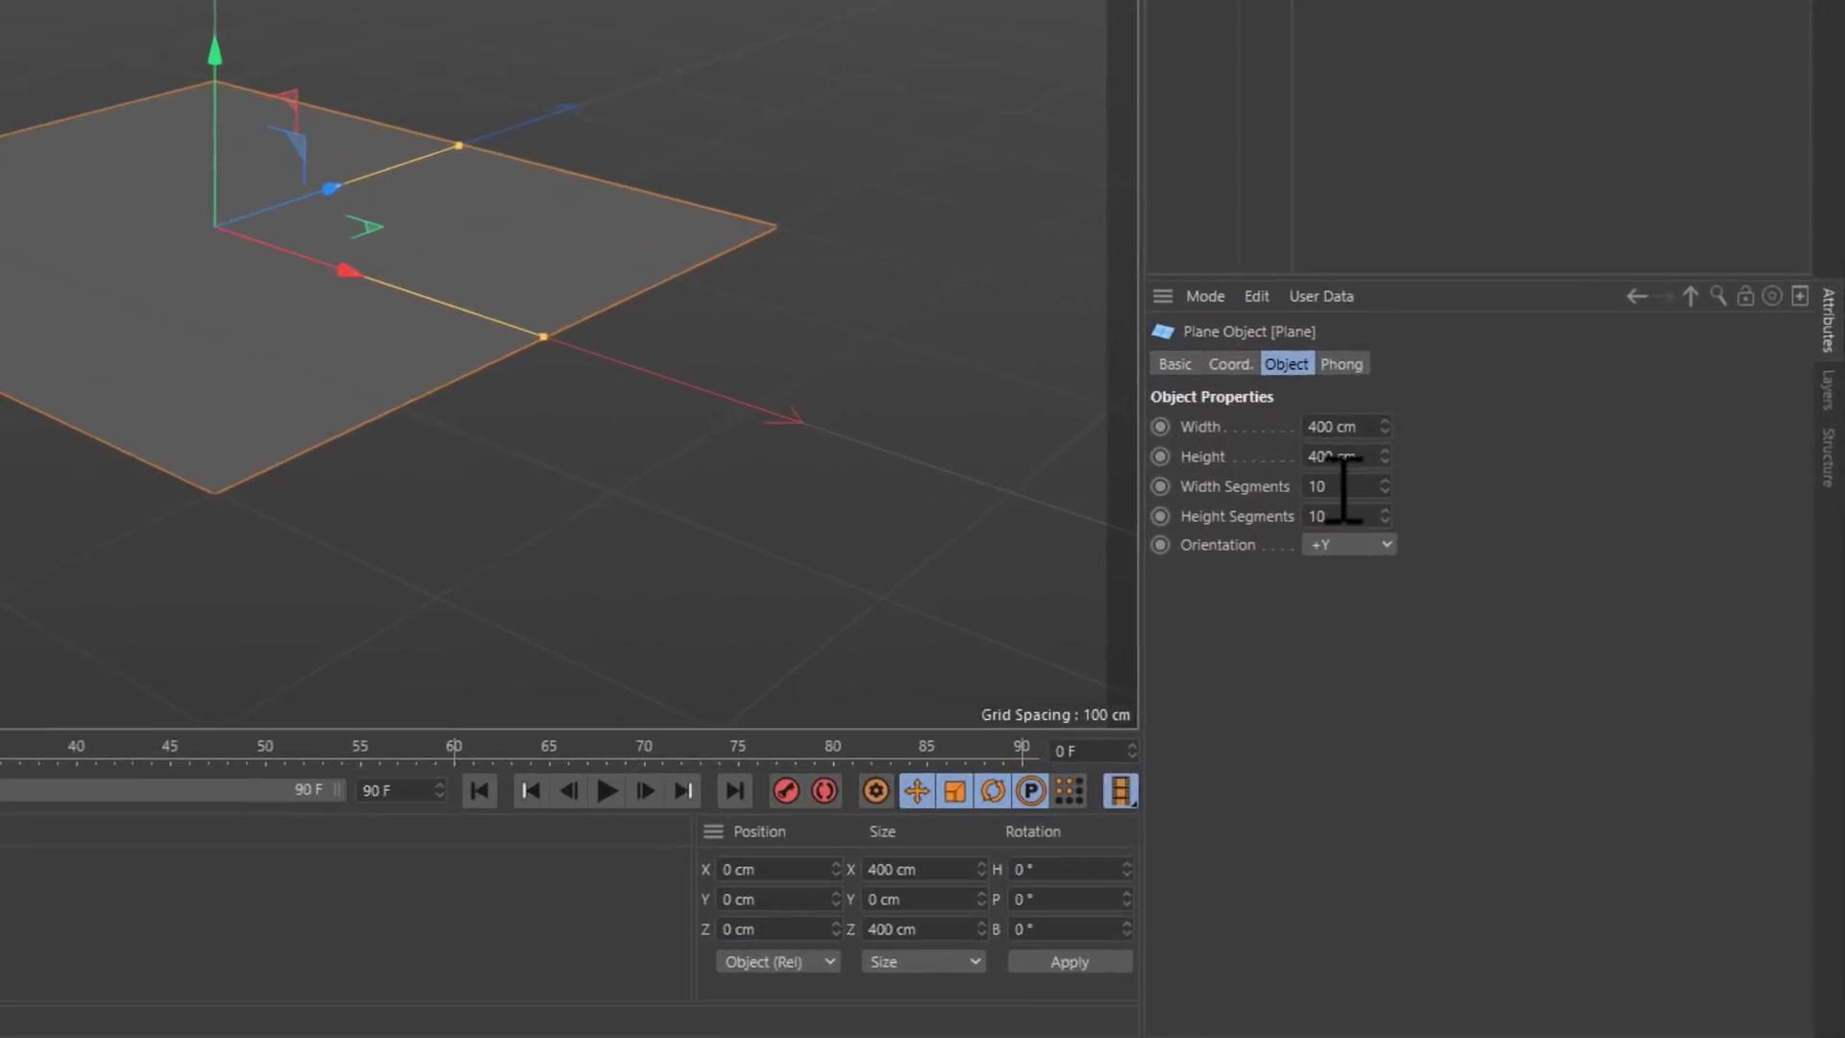
double_click(1492, 648)
text(1)
click(1493, 670)
key(BackSpace)
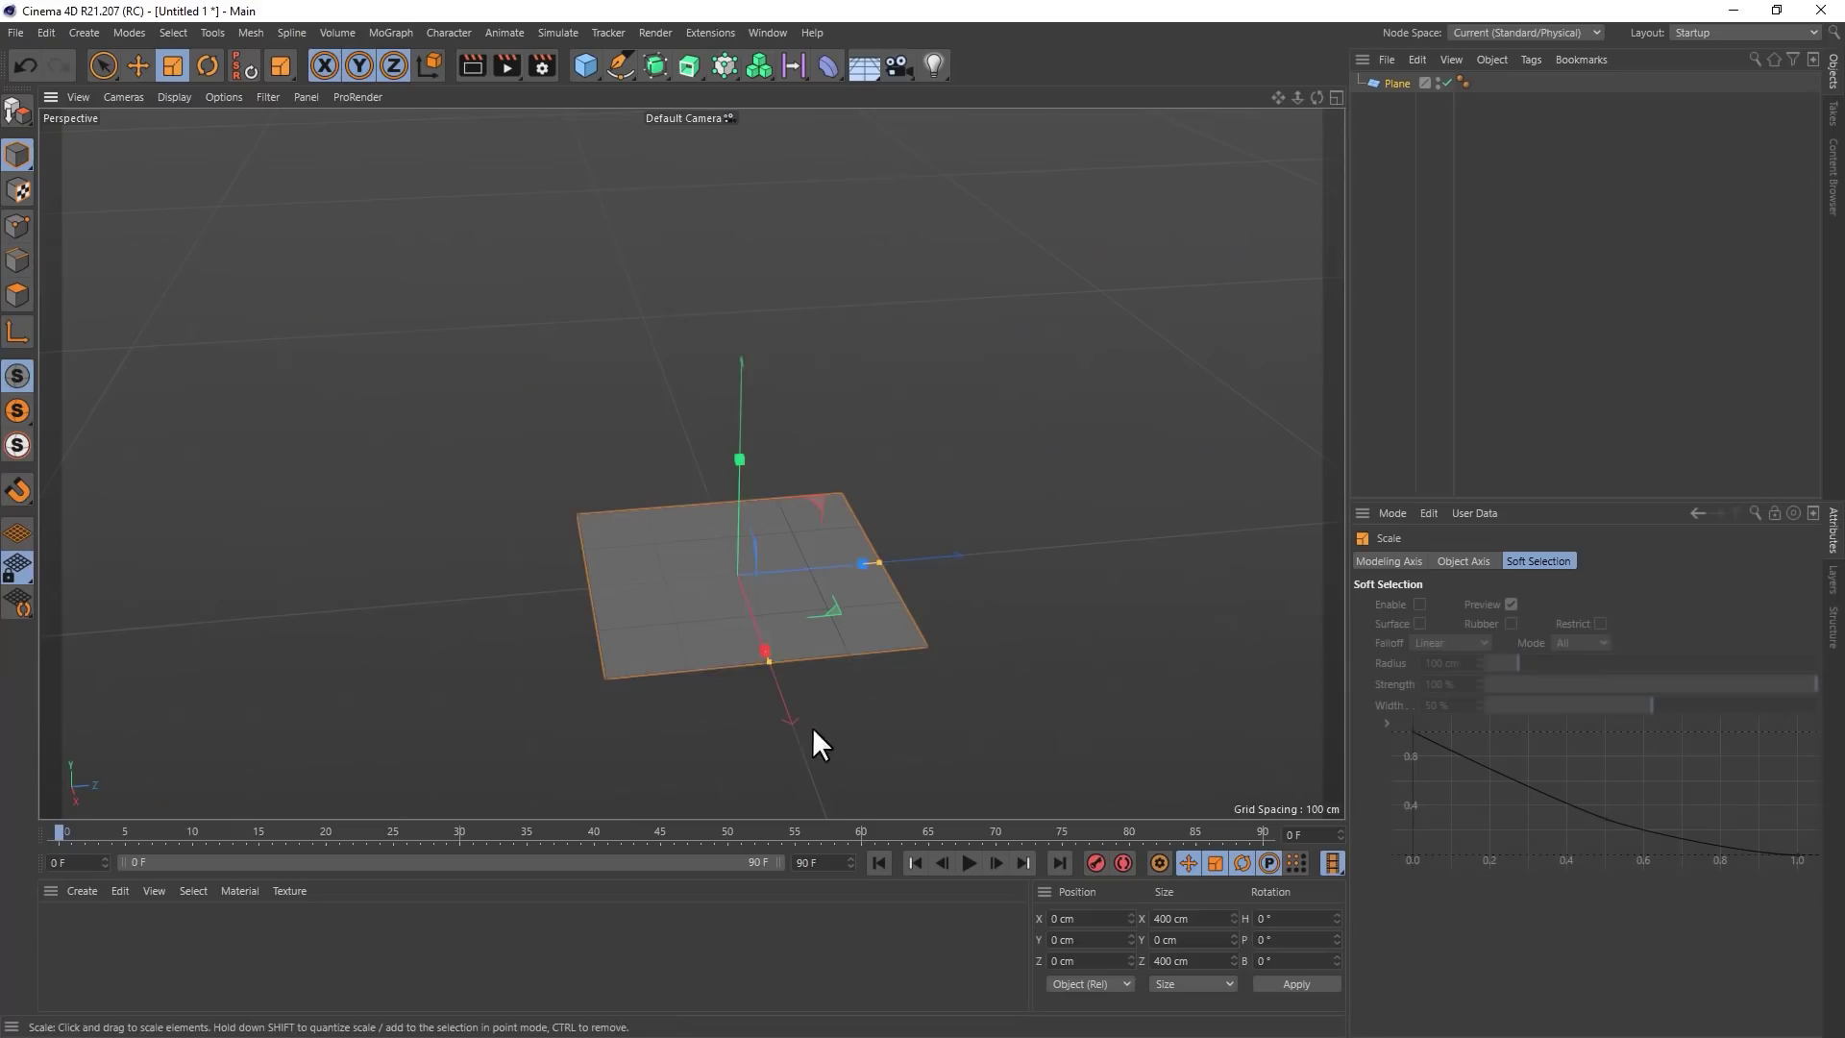
Scale the plane up to about 2125 cm square and make it an editable polygon object
drag(811, 727, 163, 945)
scroll(694, 575, down, 10)
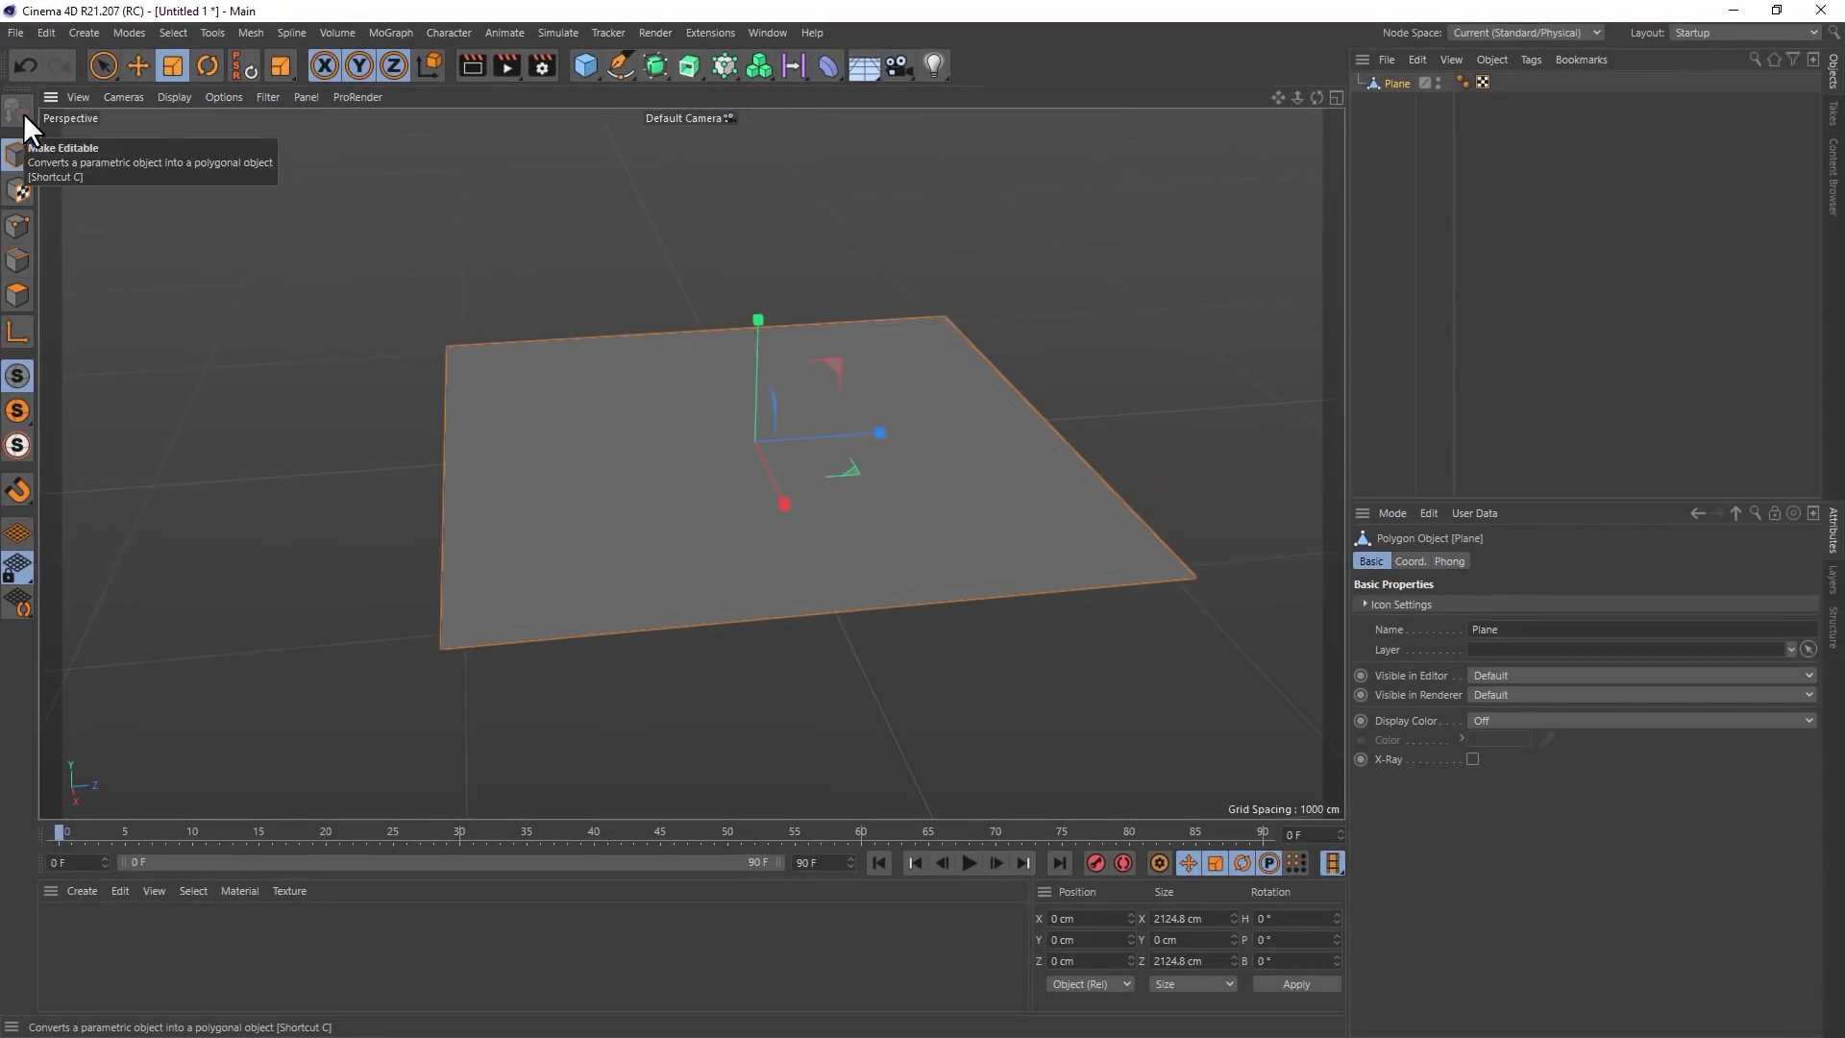
right_click(1391, 85)
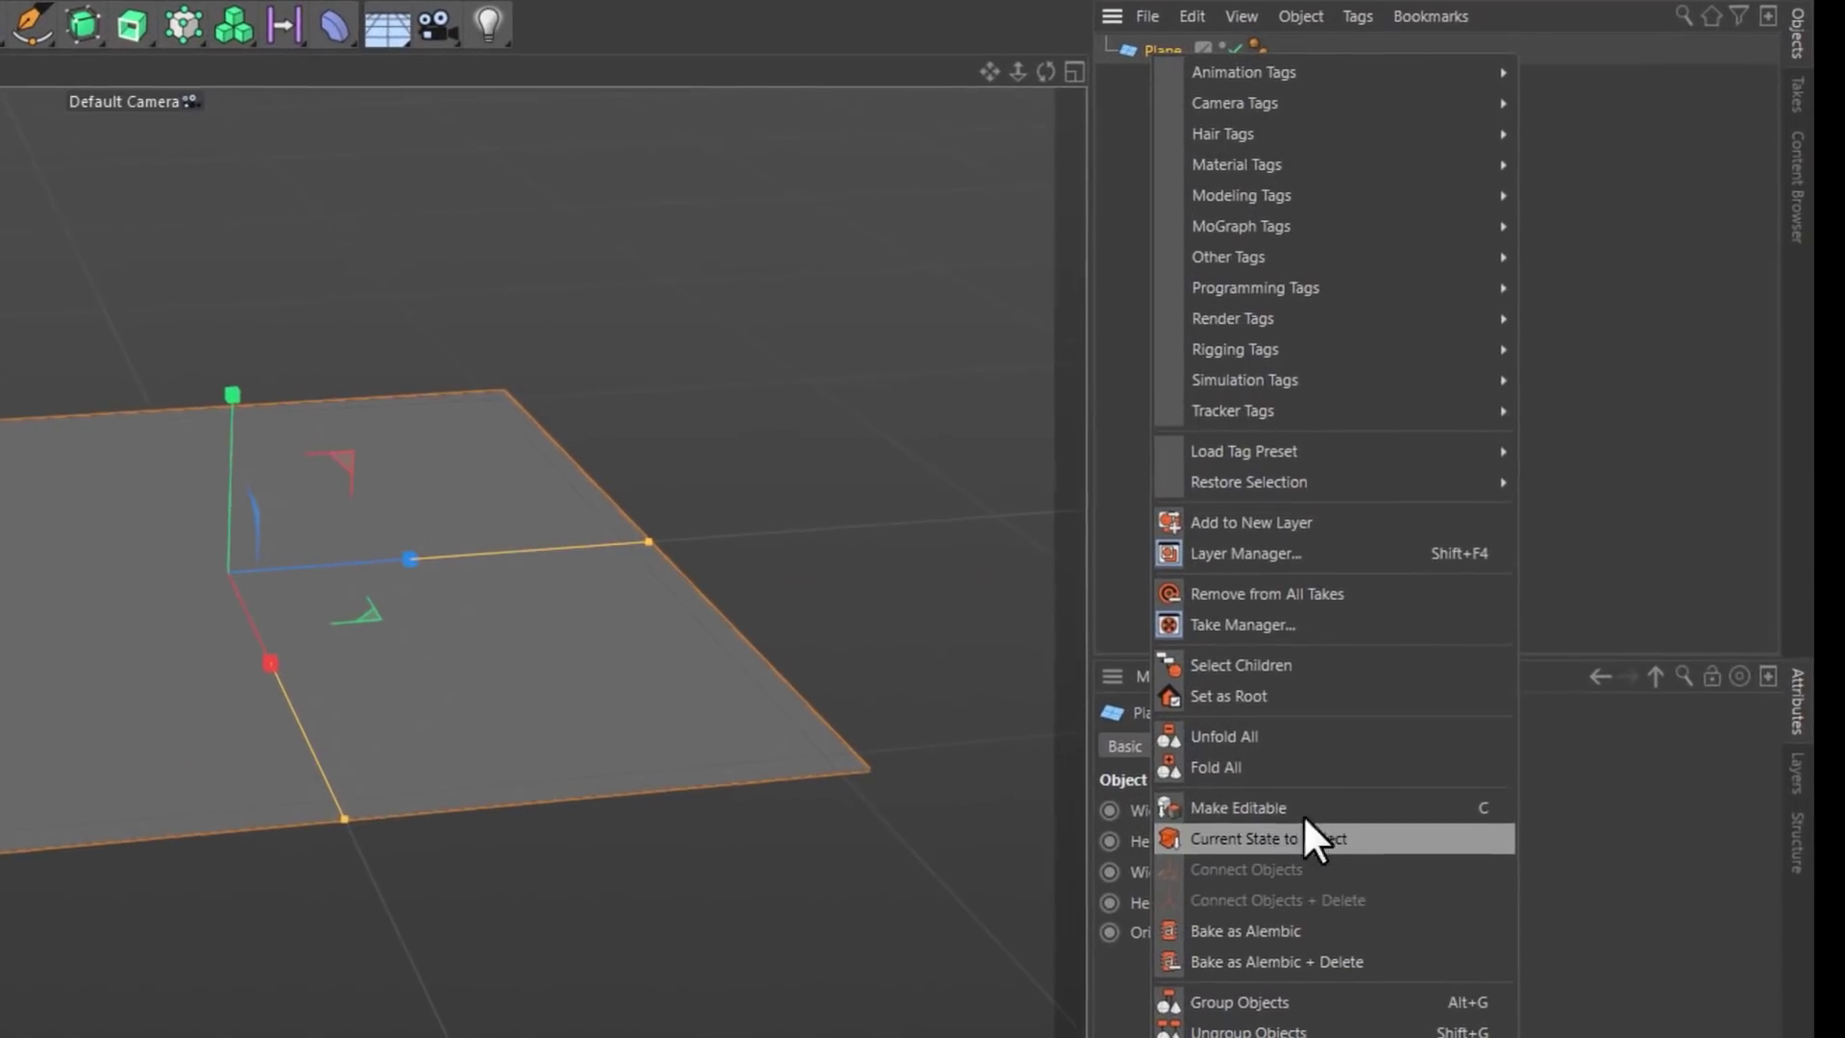
click(437, 677)
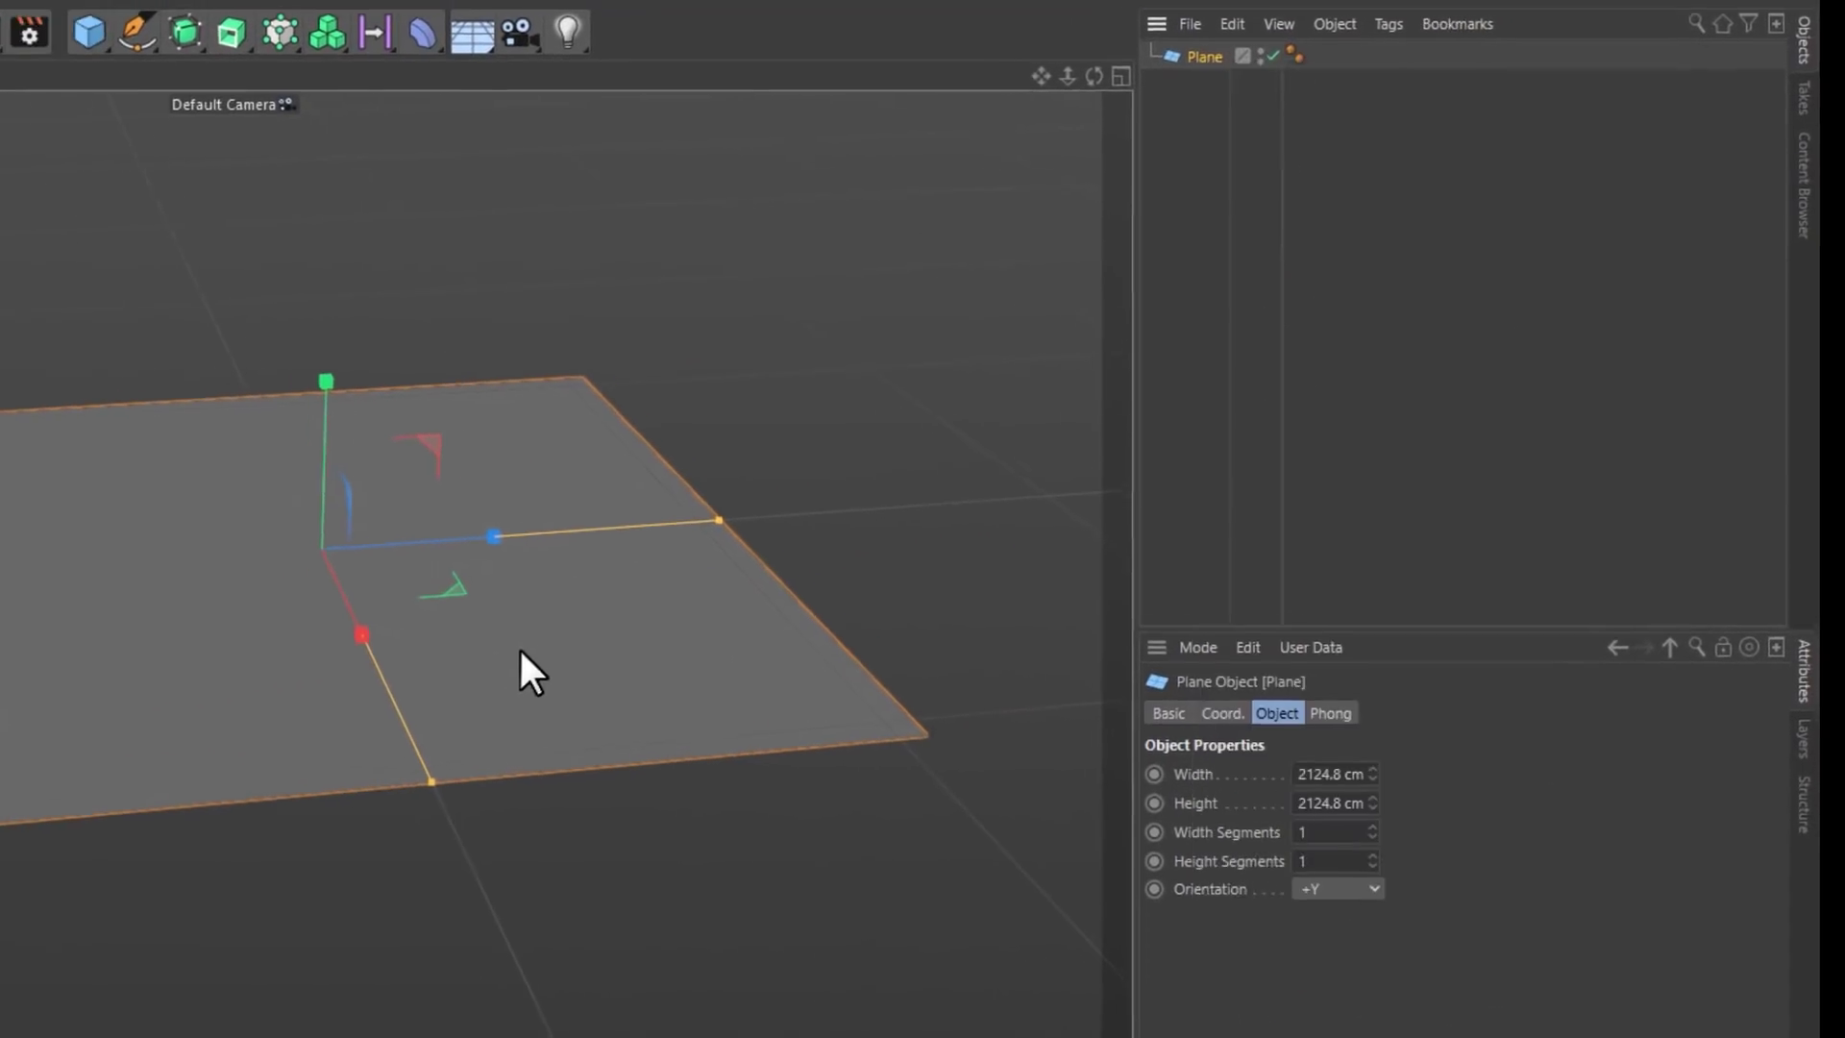
key(c)
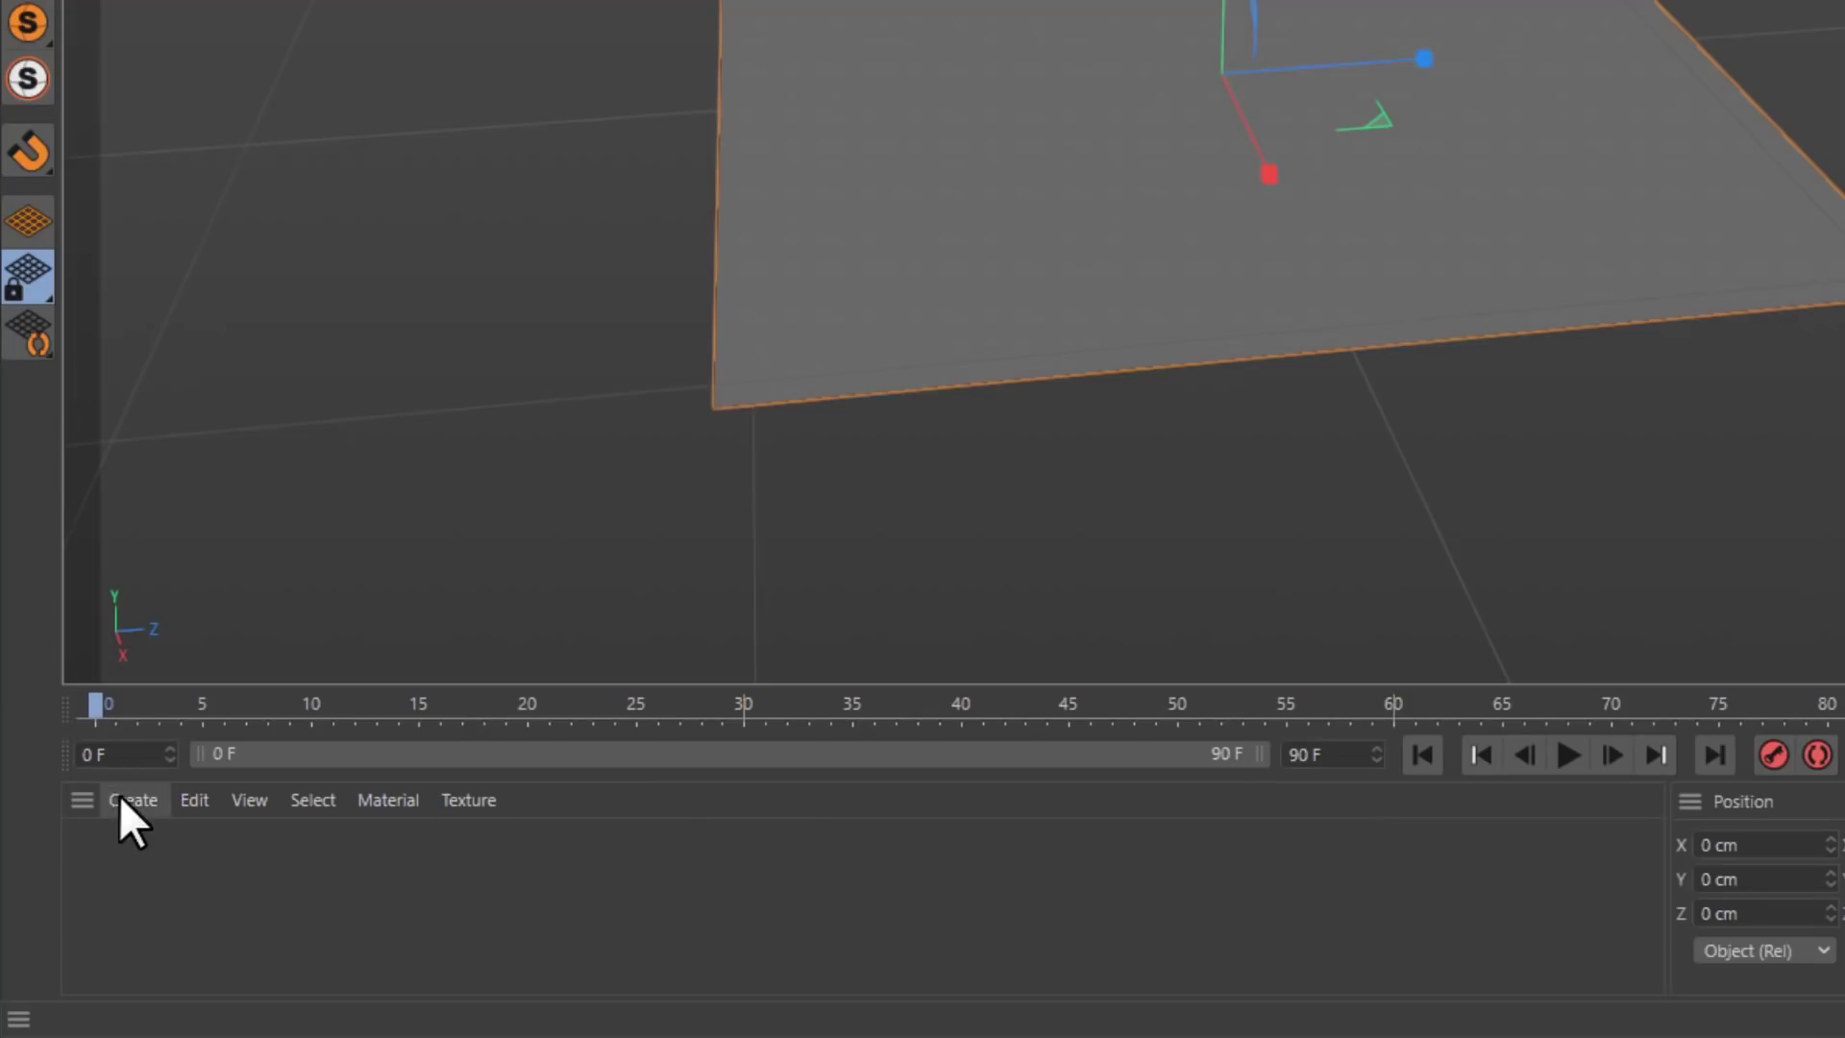
Create a new default material and set its color to a blue with hue 220° and saturation 52%
click(81, 891)
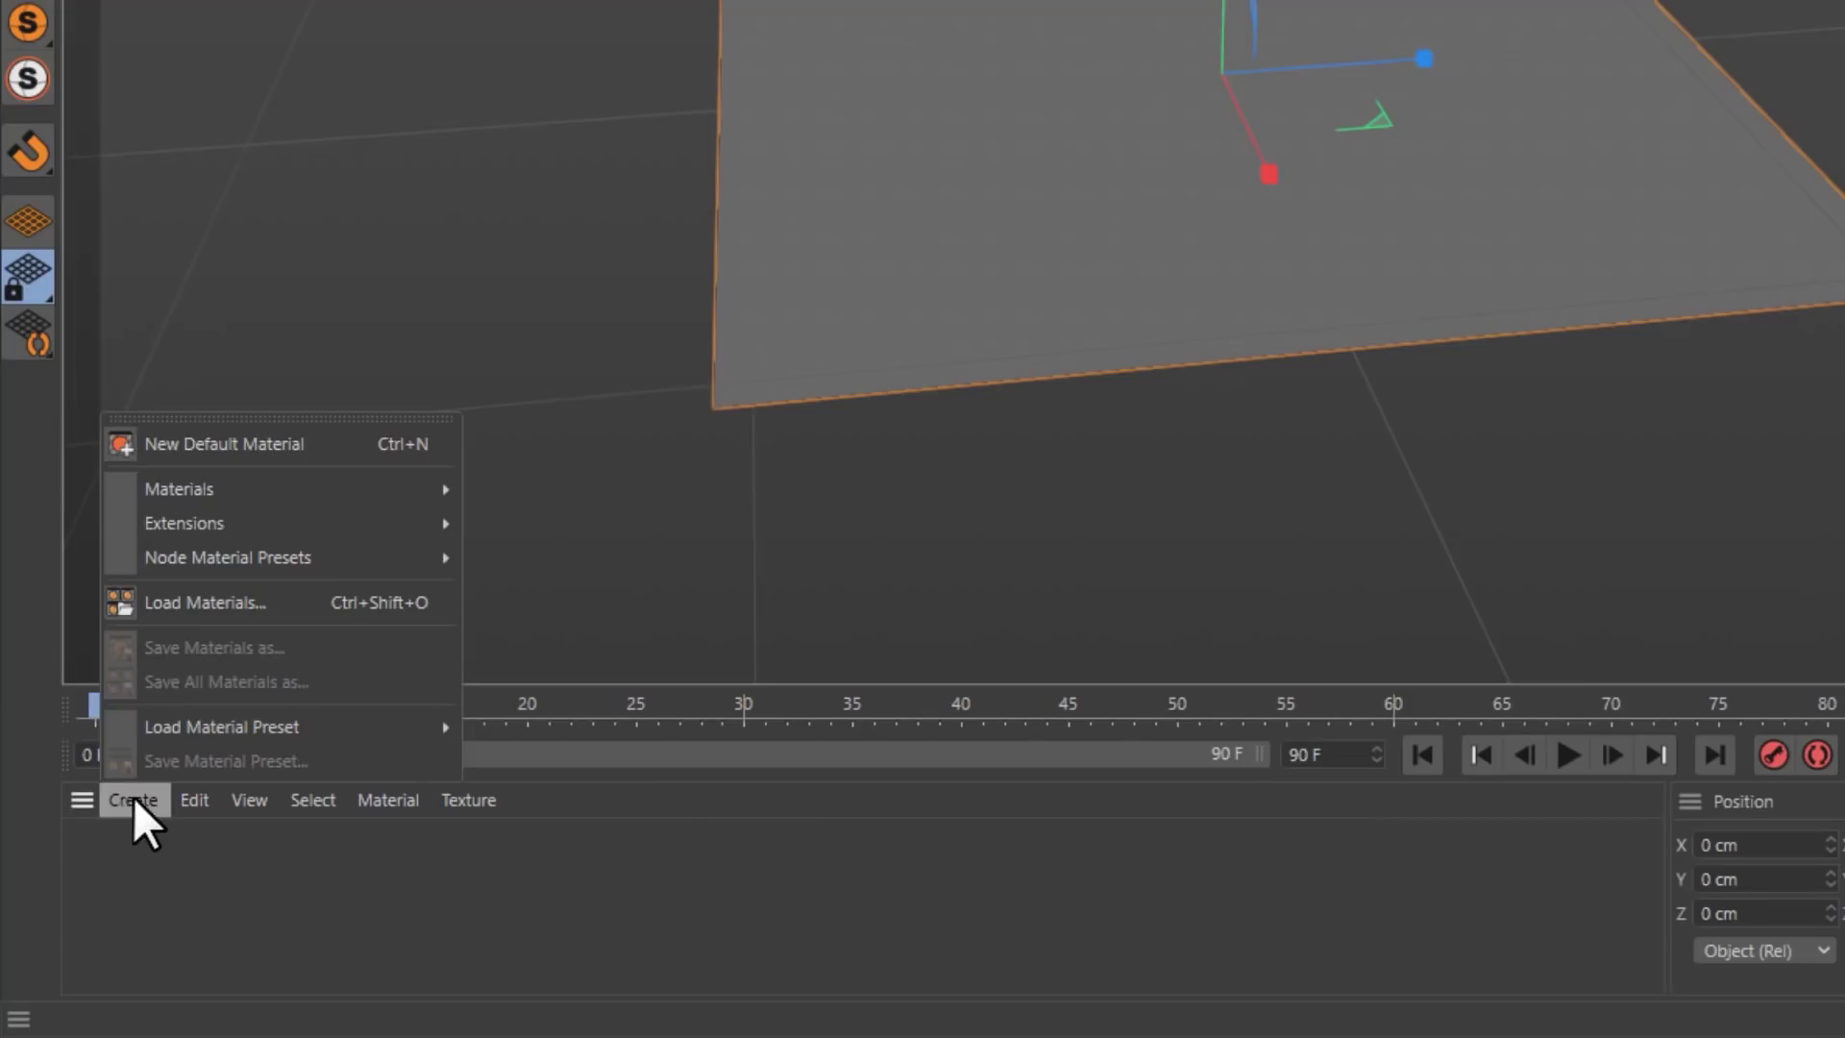
click(275, 458)
click(111, 851)
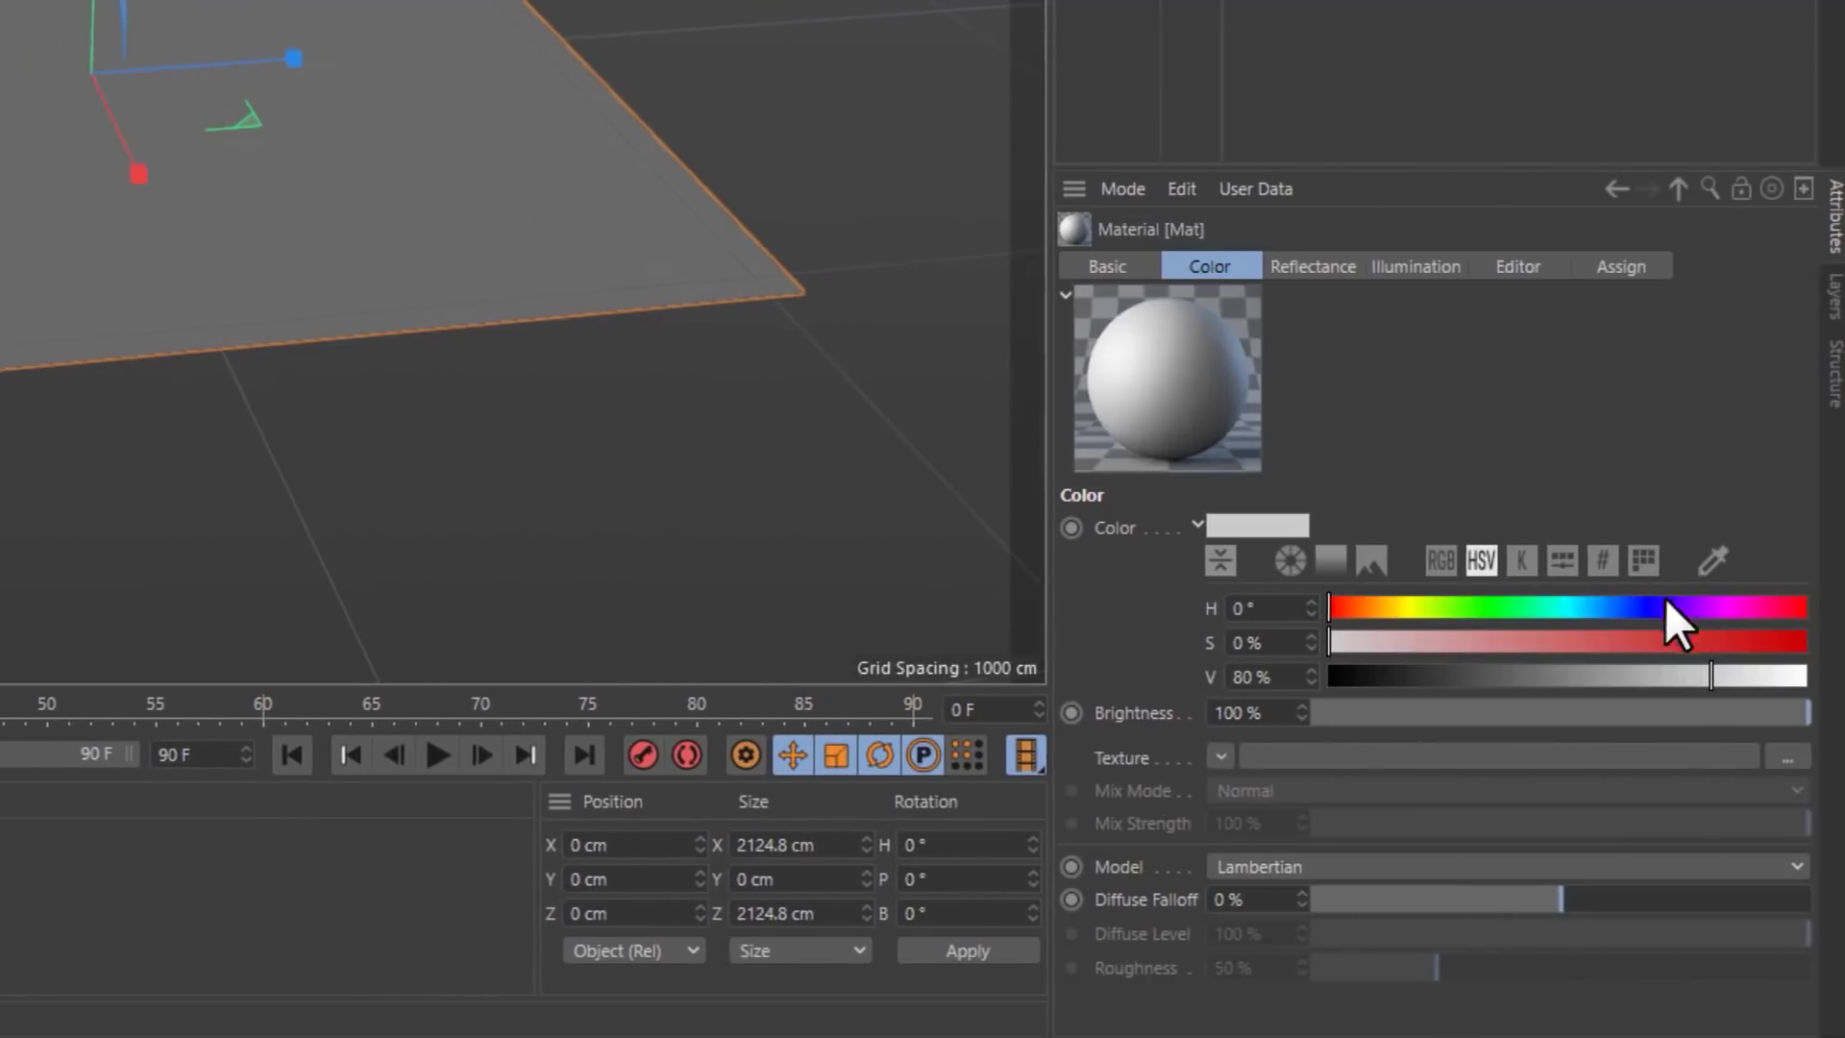
click(1621, 606)
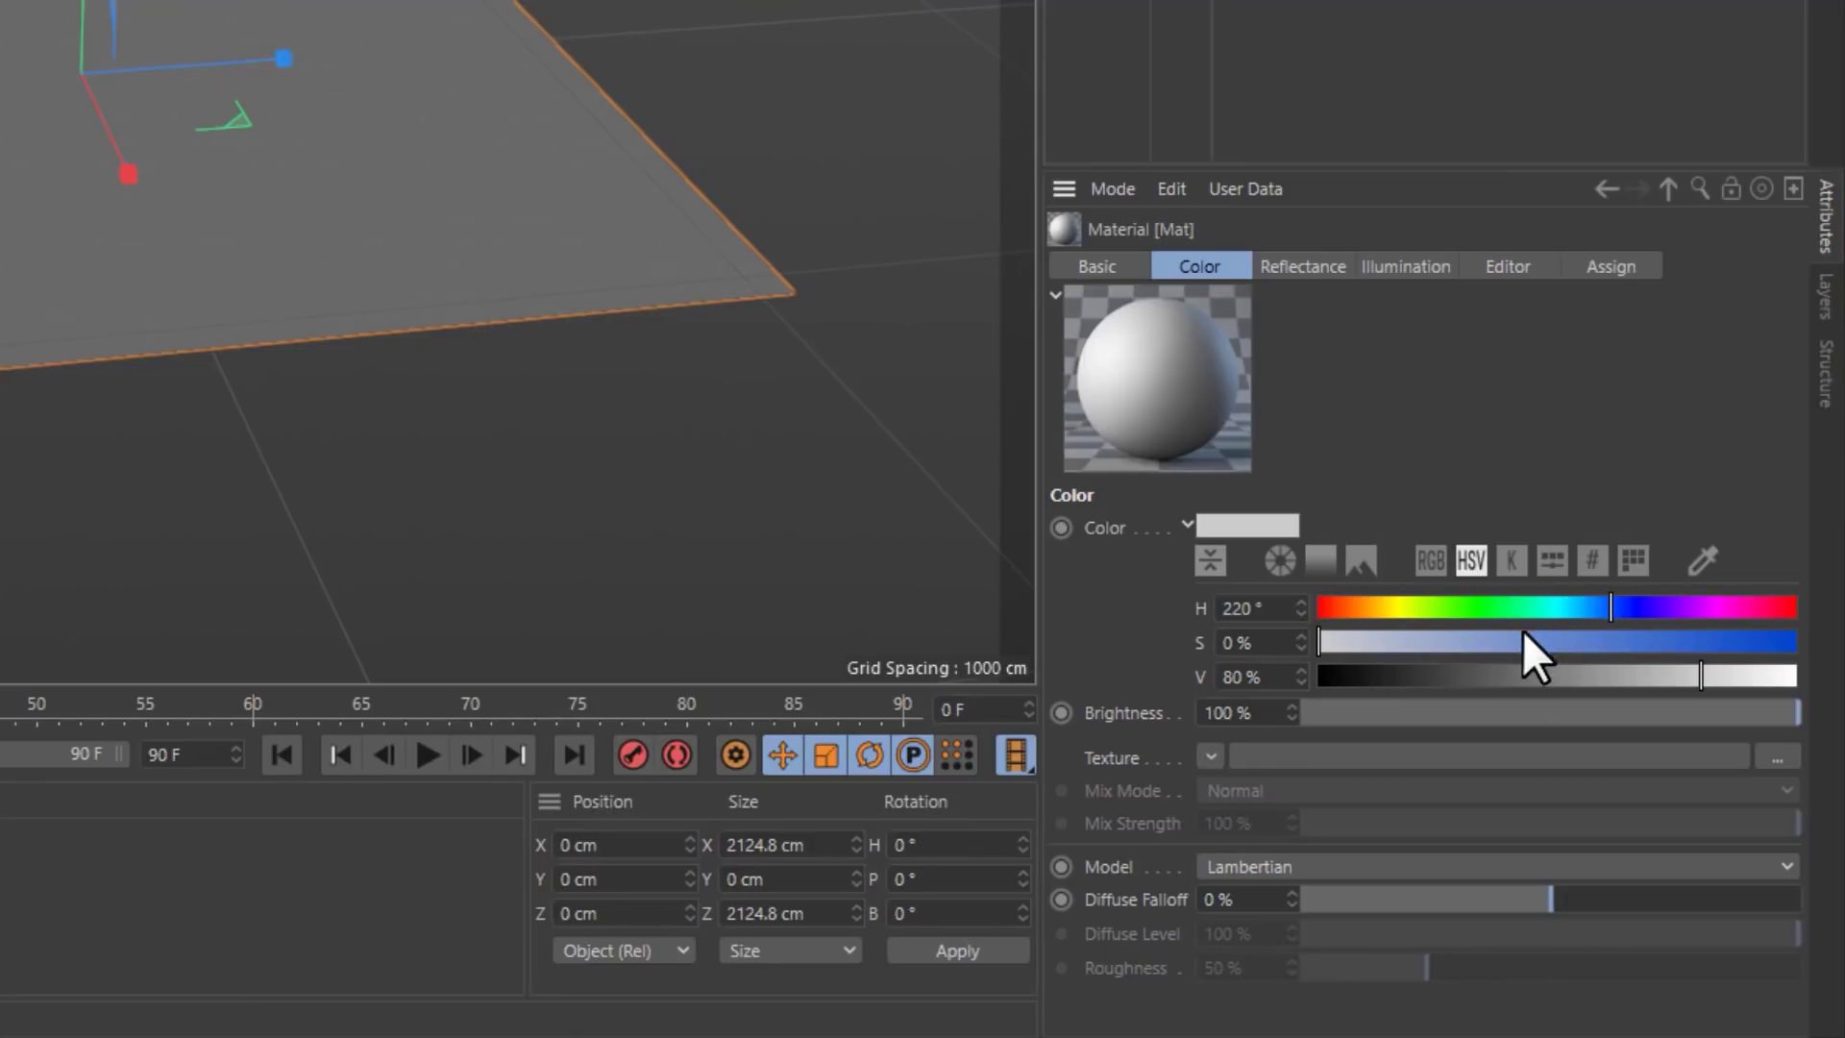
click(1578, 642)
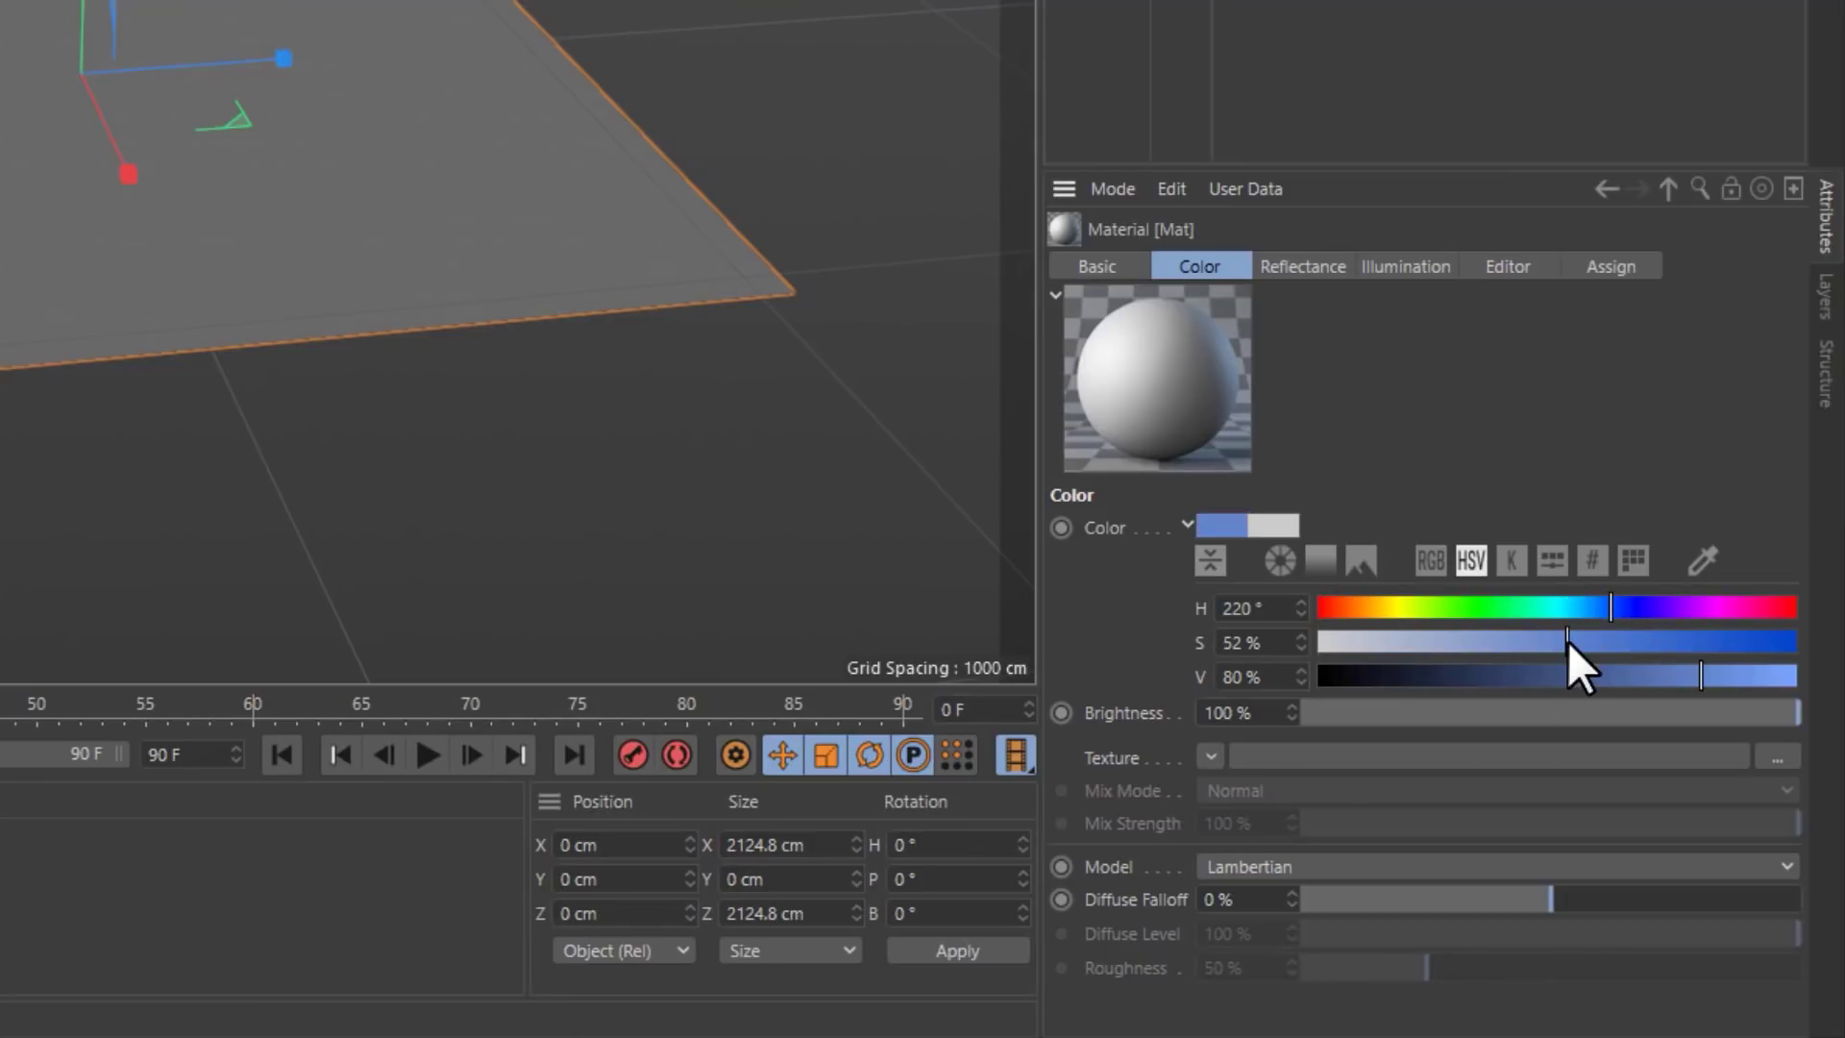
Add a Checkerboard surface texture to the material at 15% mix strength and apply the material to the plane
click(1210, 756)
mouse_move(1331, 653)
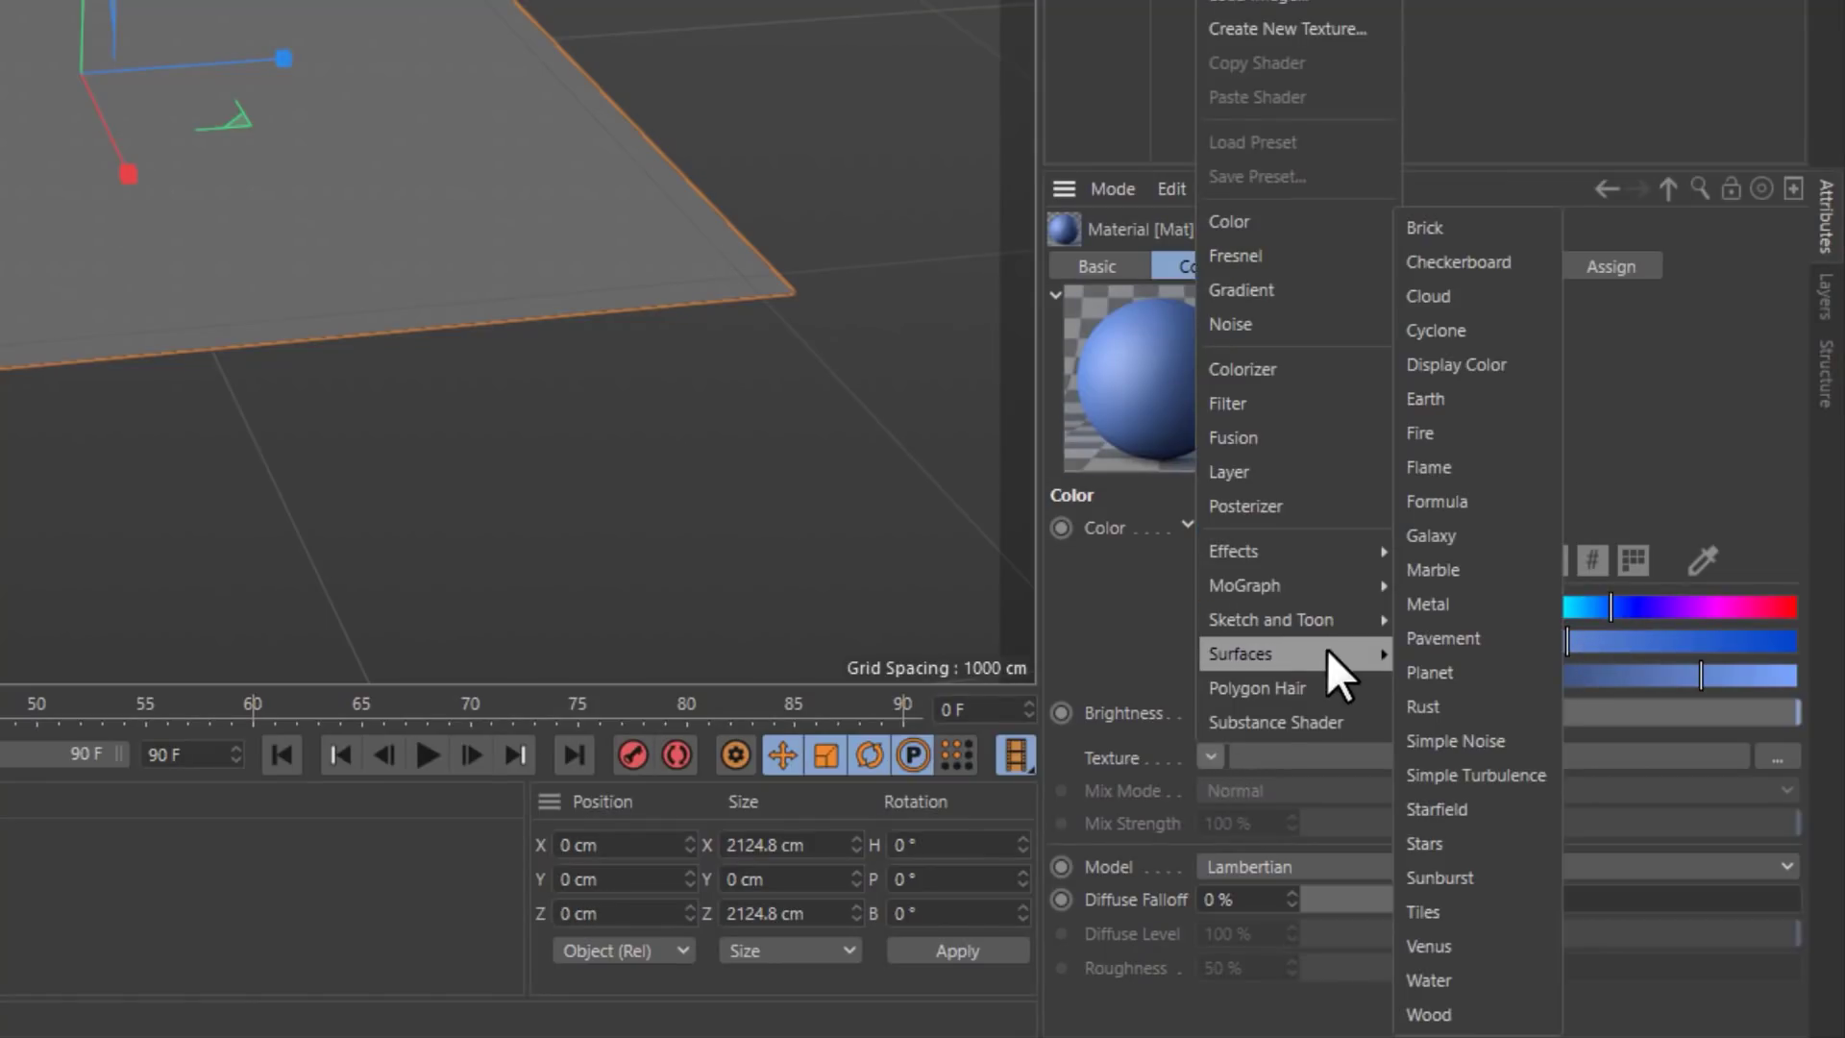
click(1455, 263)
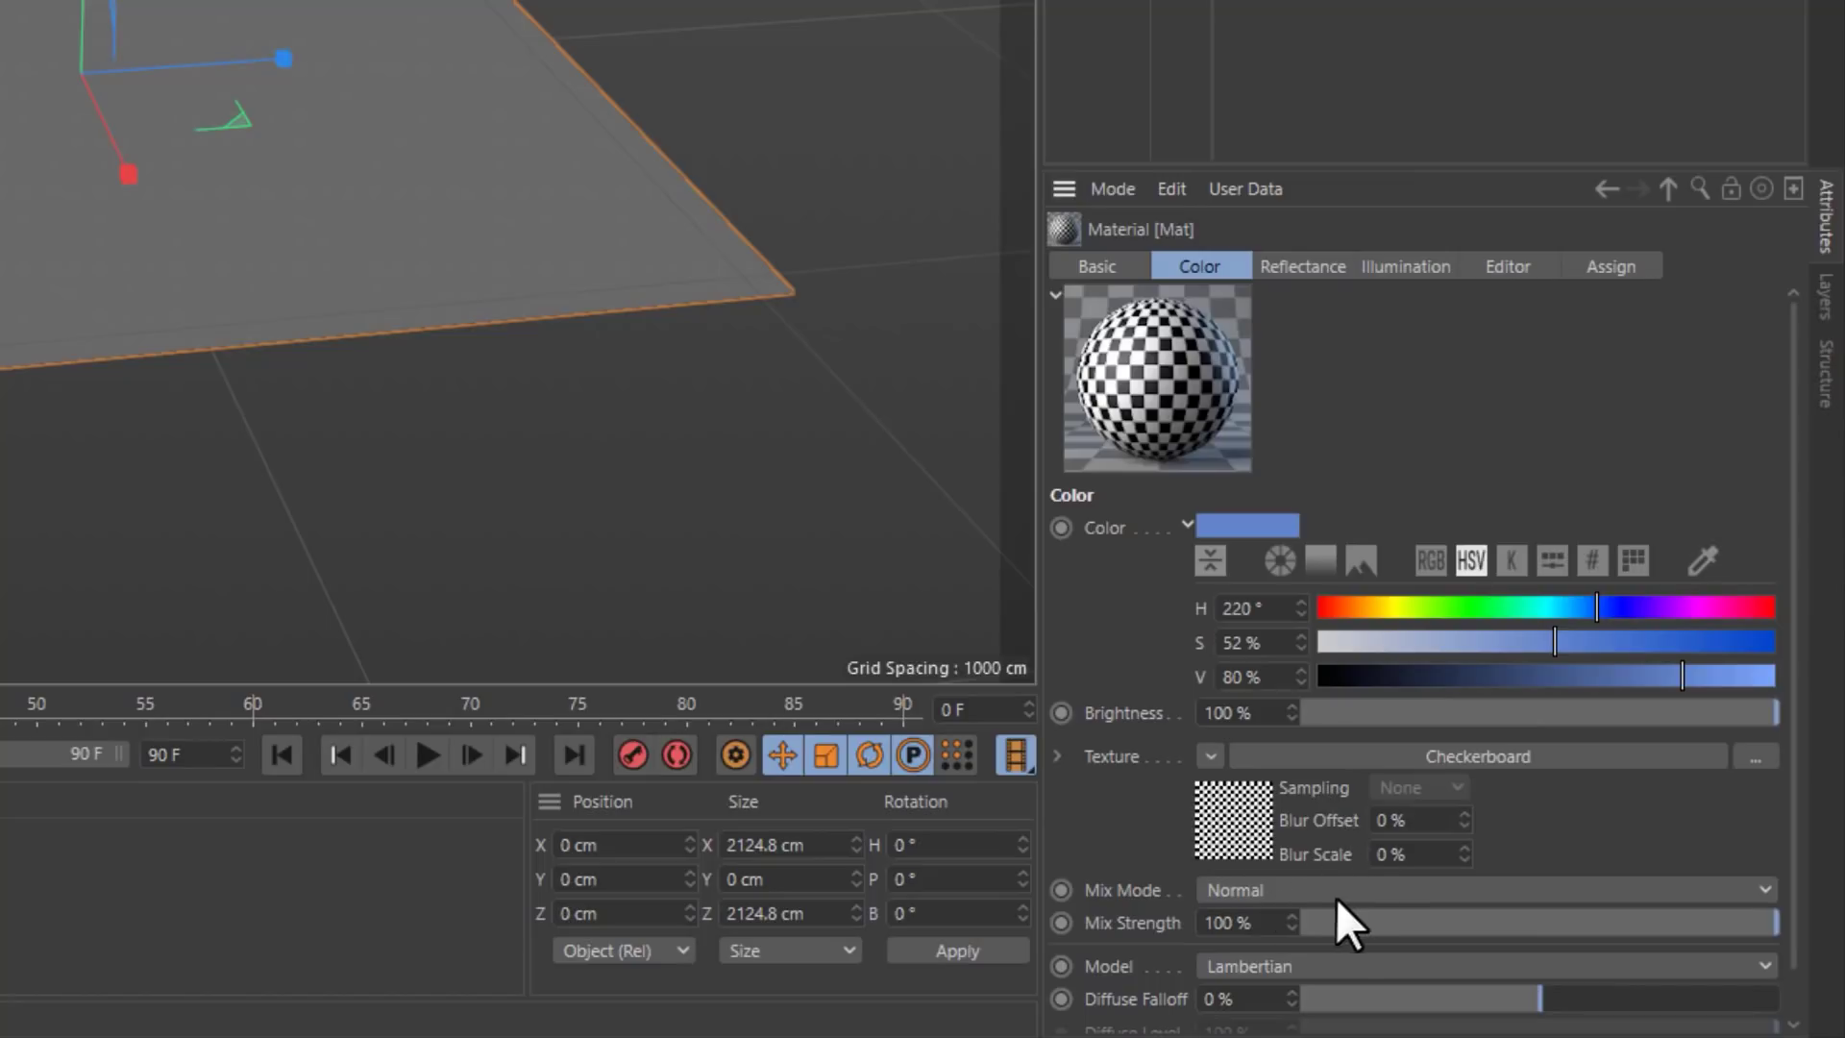
click(1335, 923)
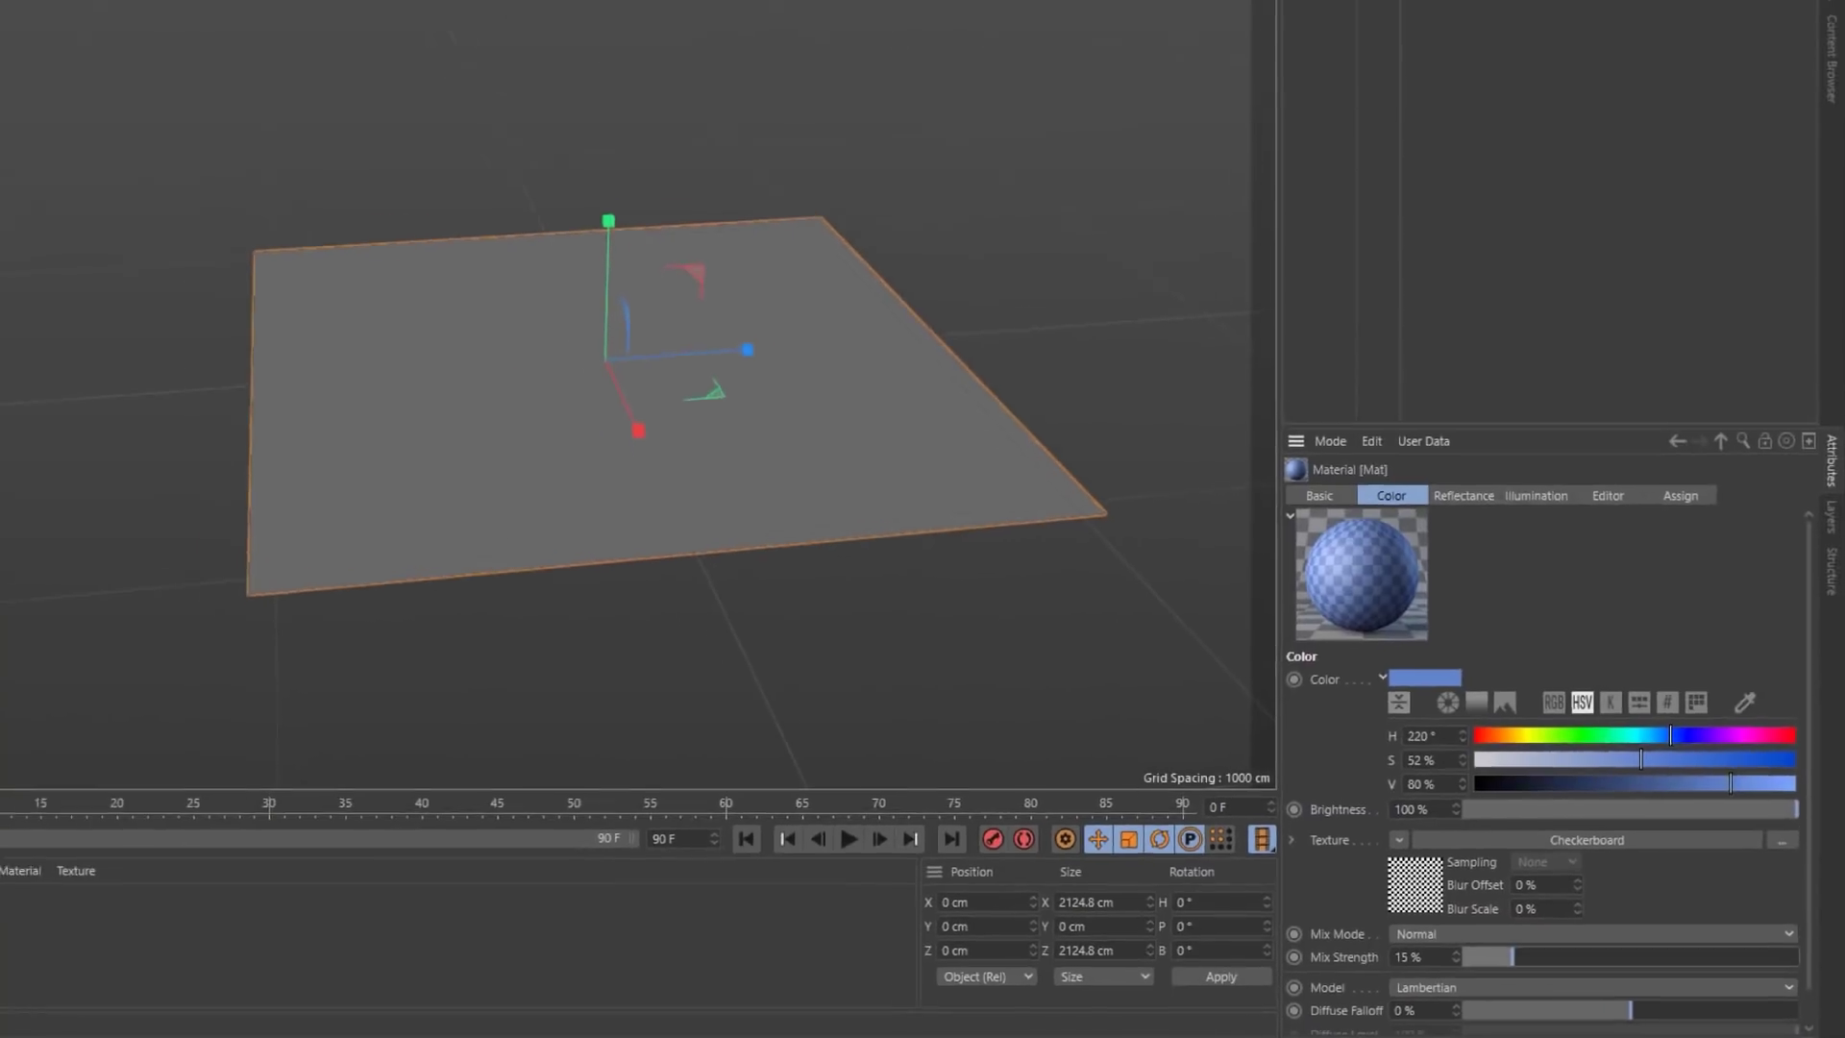
drag(59, 927, 972, 515)
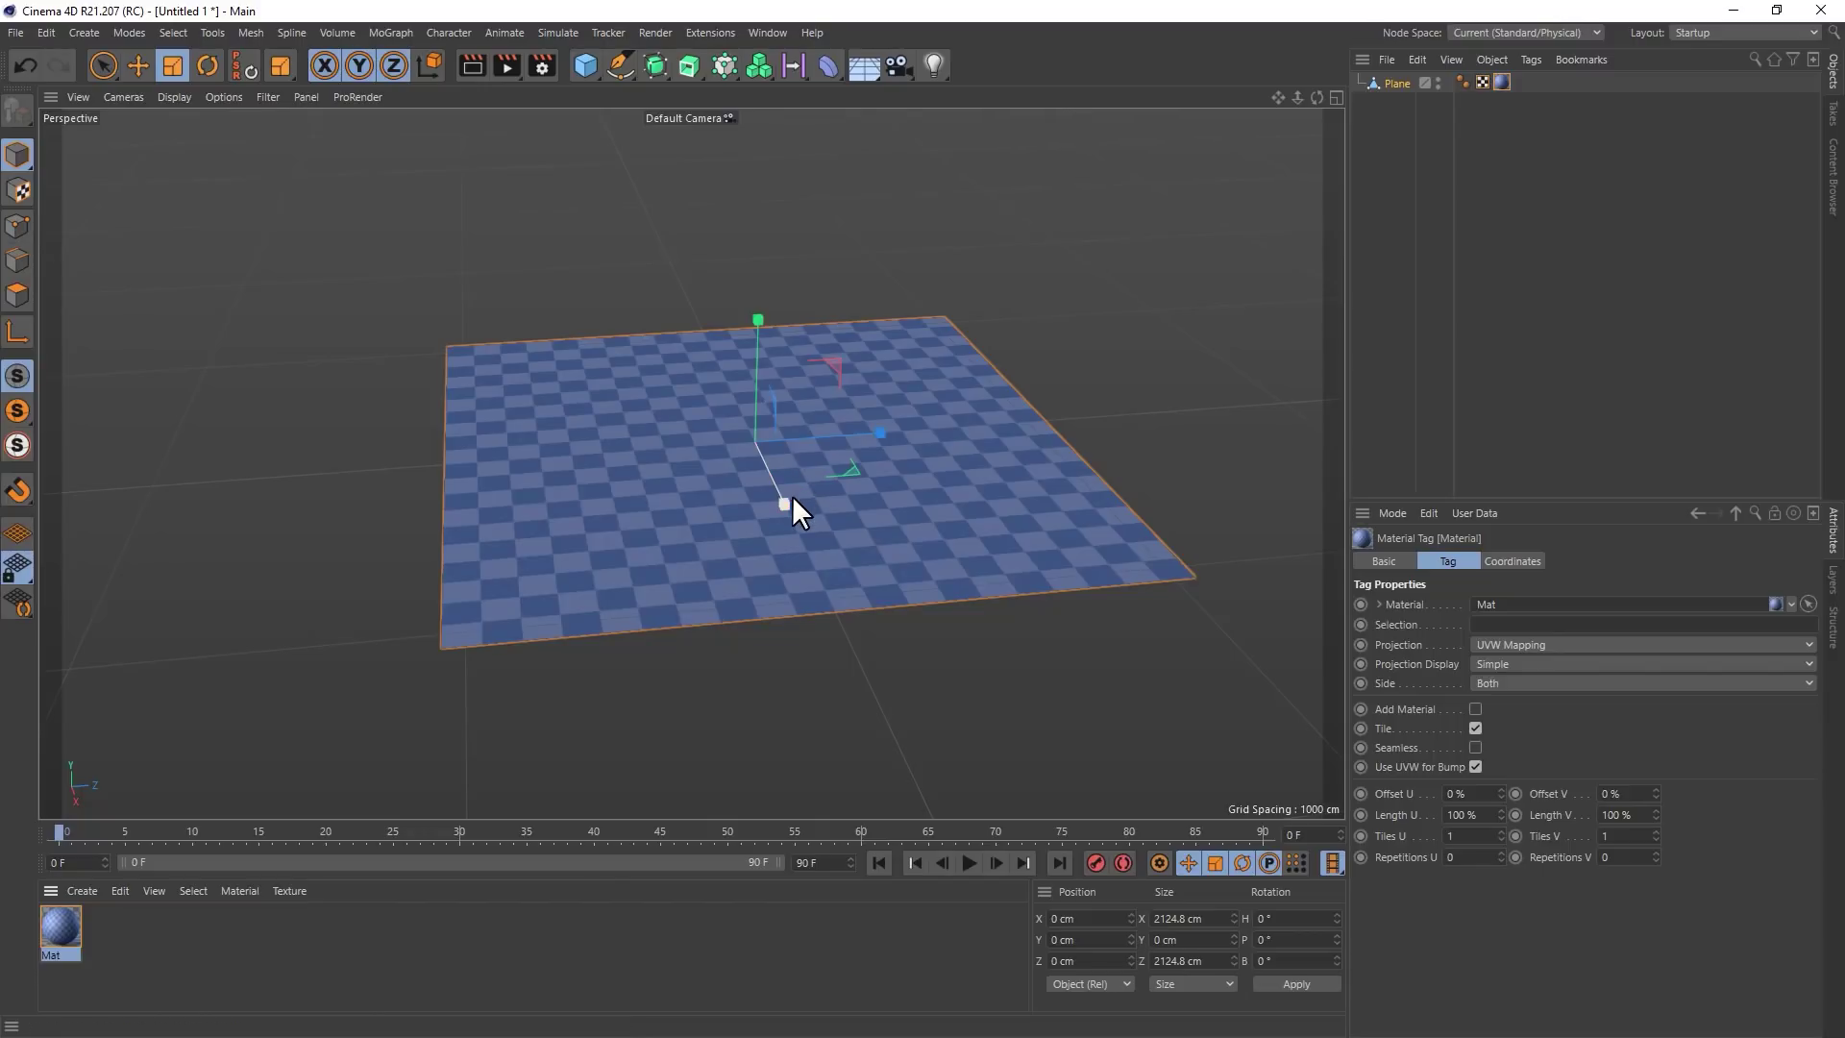
In the top view, draw a closed, jagged, curved crack outline inside the plane with the Spline Pen
mouse_move(748, 615)
alt+mouse_down()
mouse_move(863, 673)
mouse_move(925, 676)
mouse_move(857, 675)
alt+mouse_up()
middle_click(855, 505)
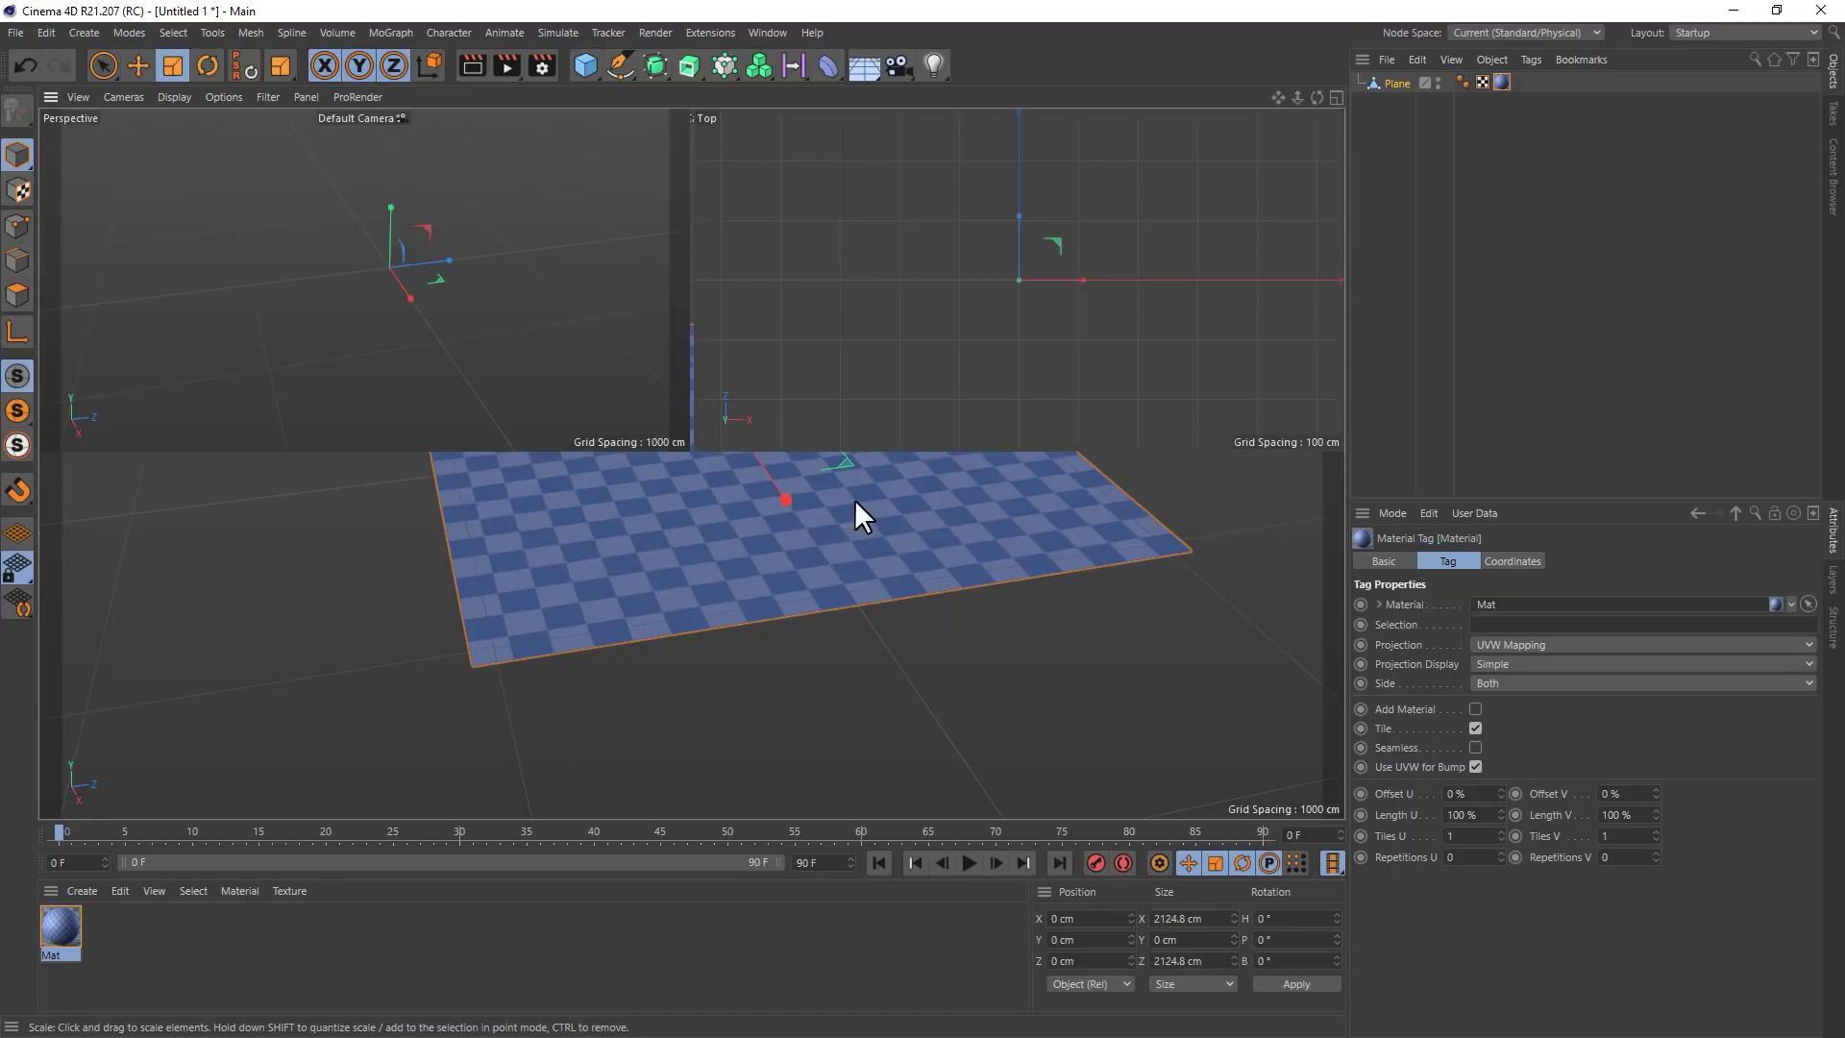
middle_click(1094, 343)
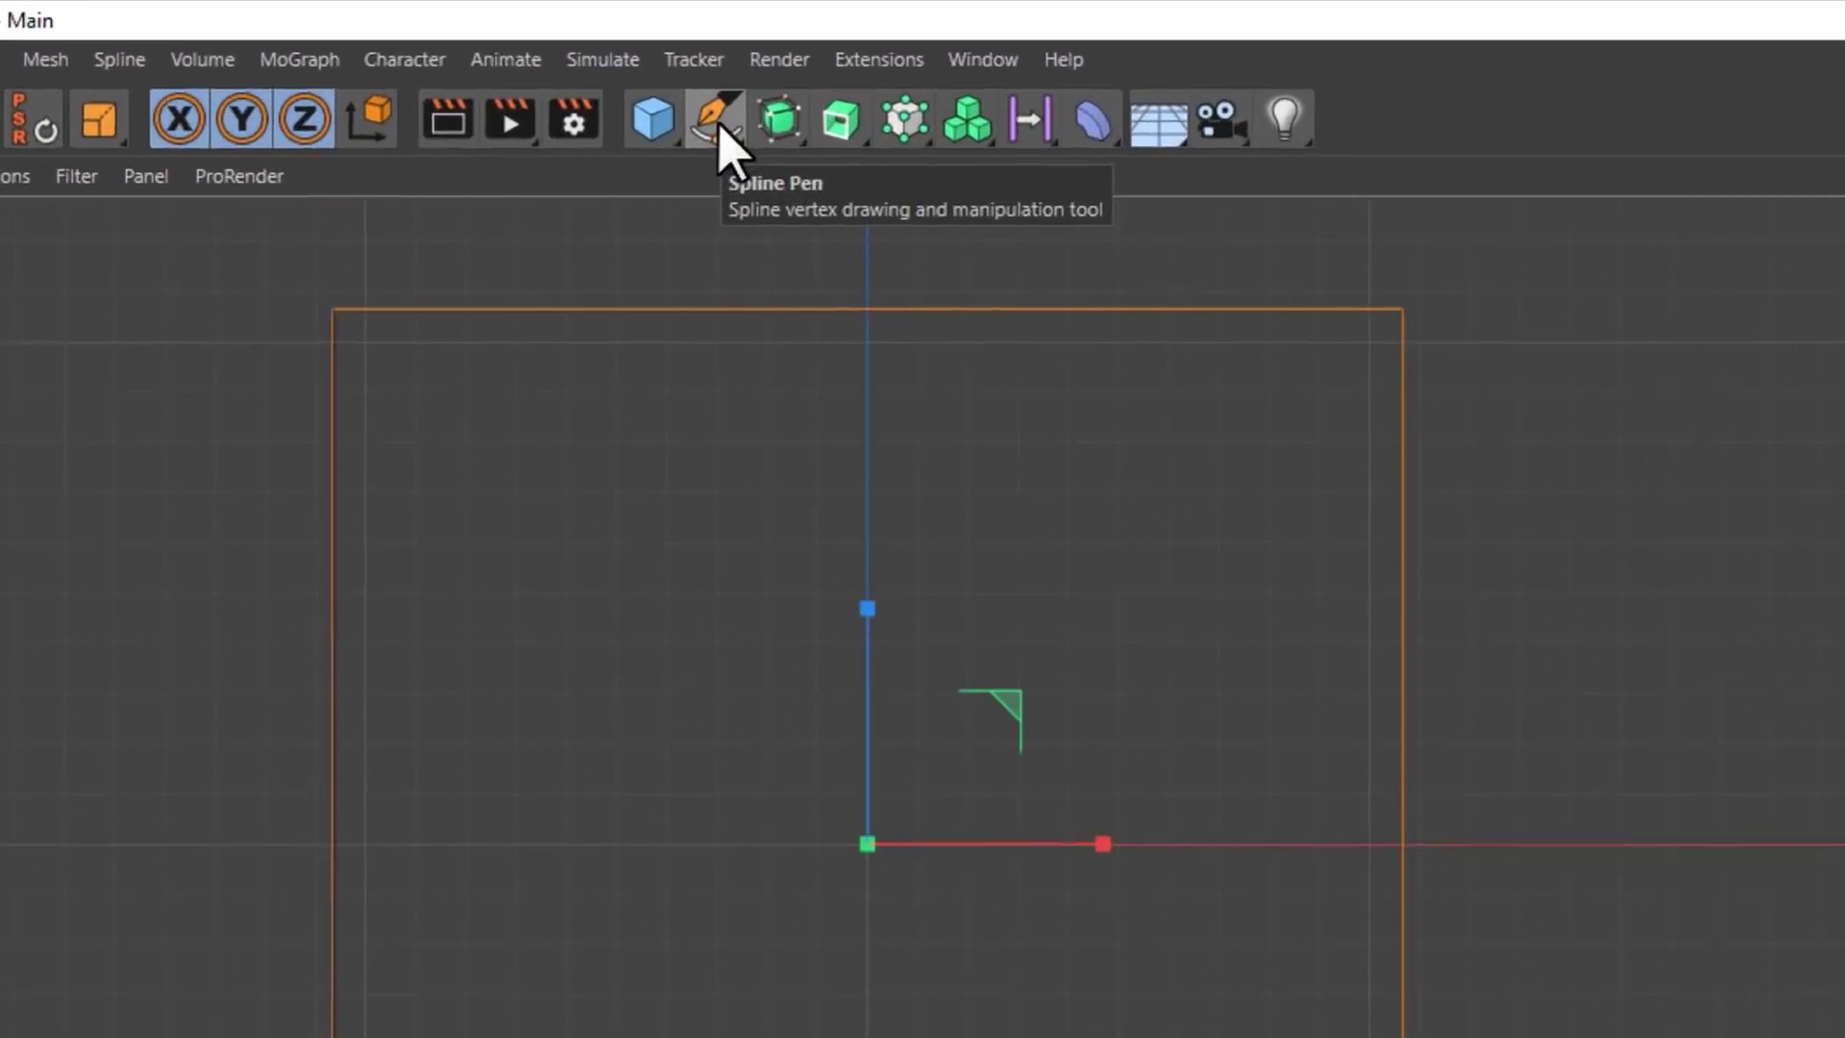
click(719, 130)
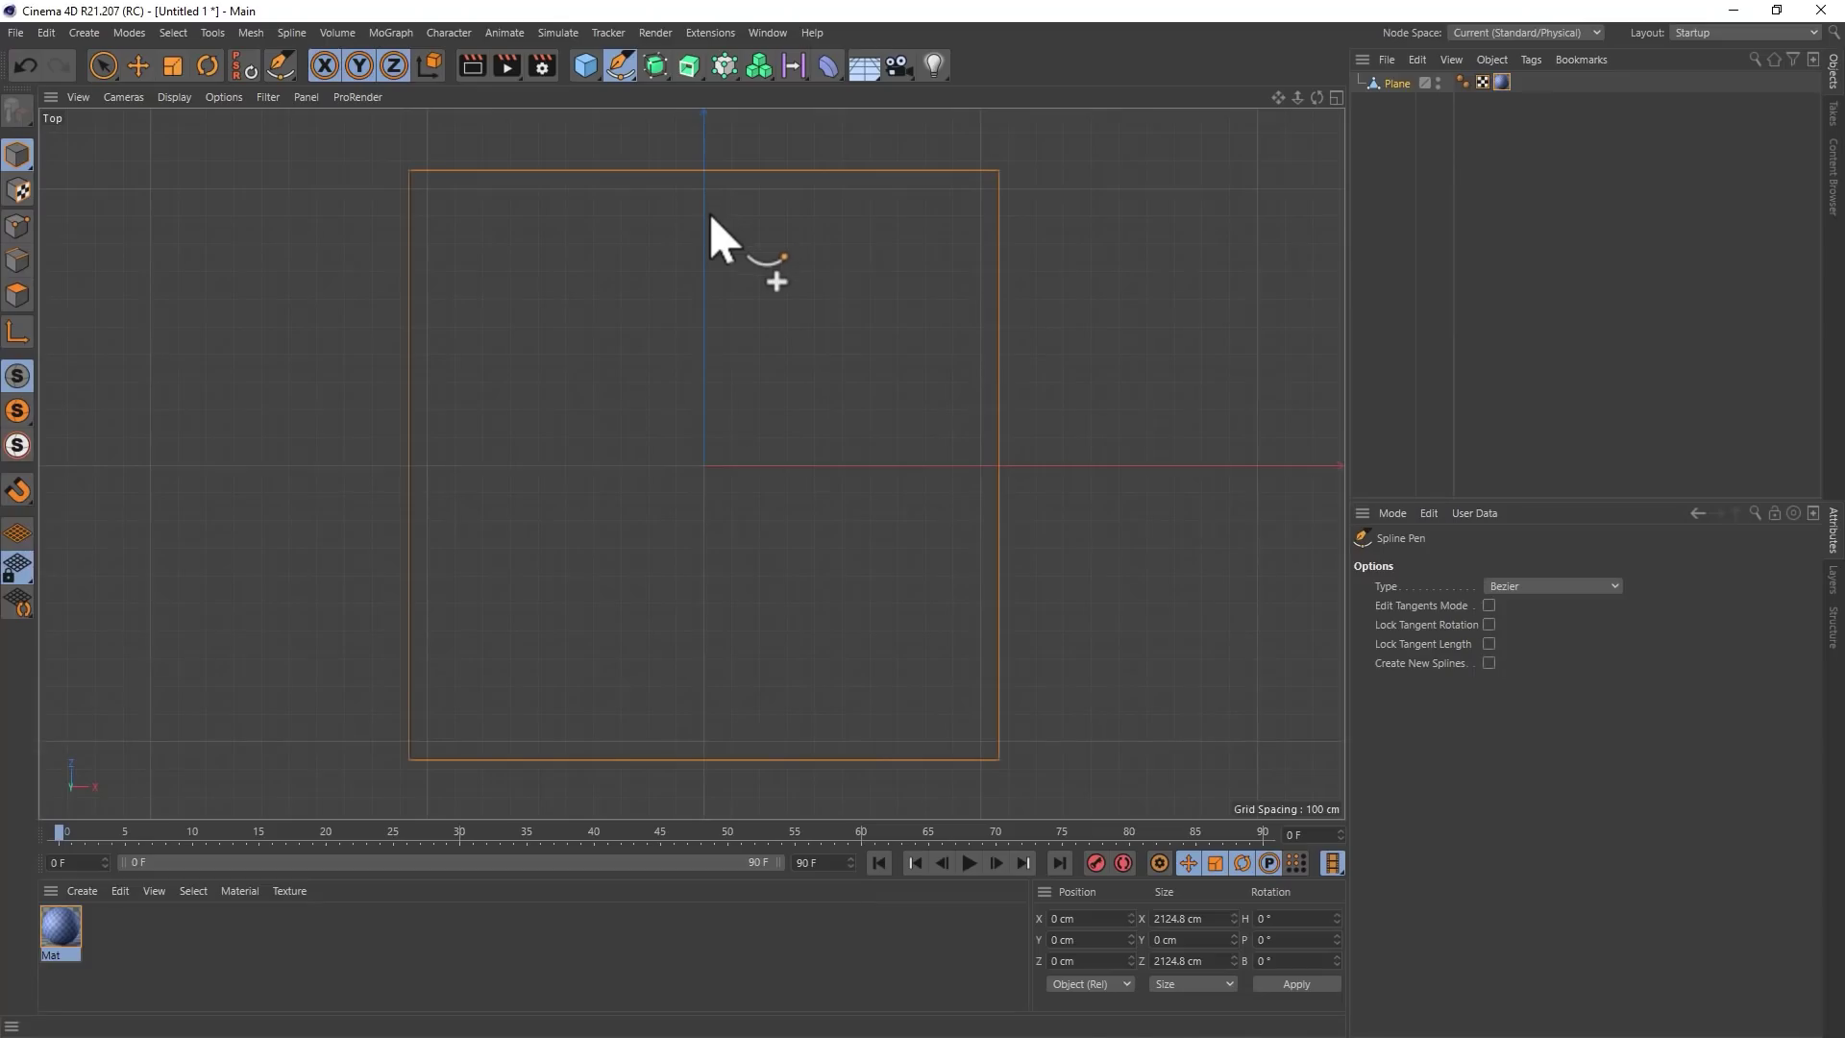
click(663, 218)
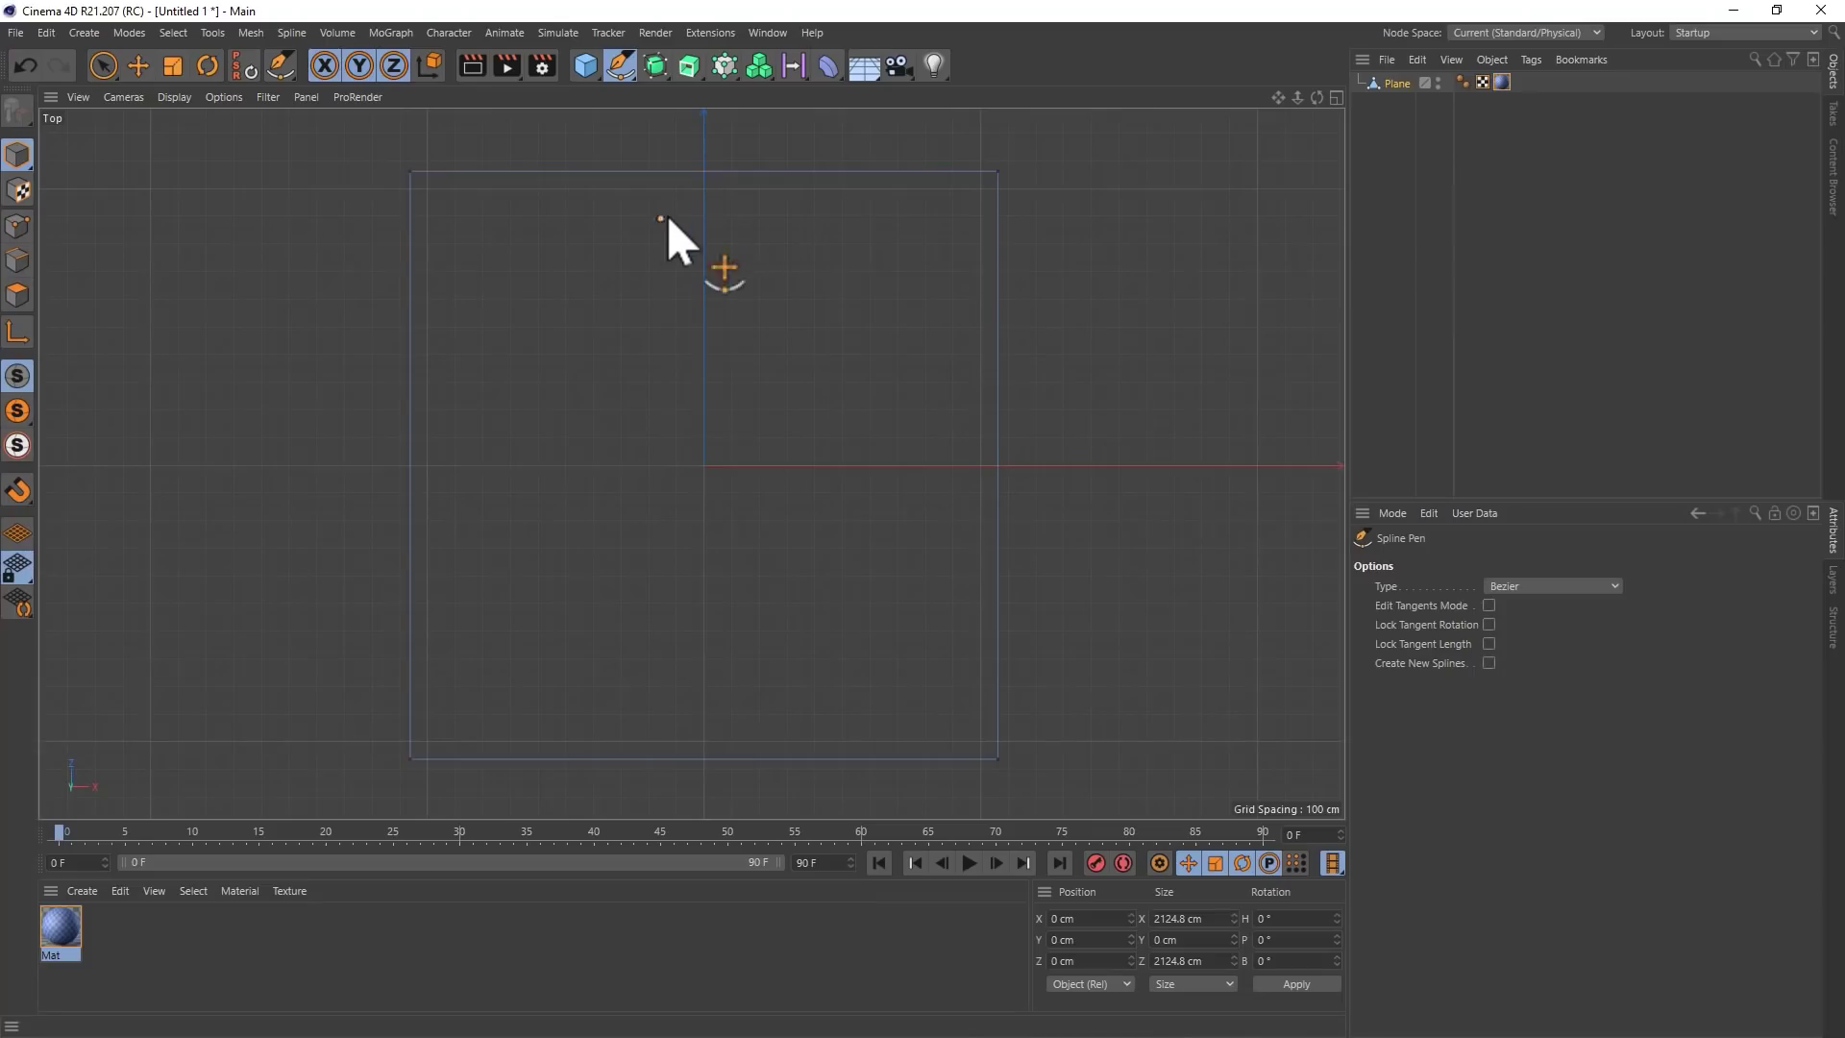
click(721, 241)
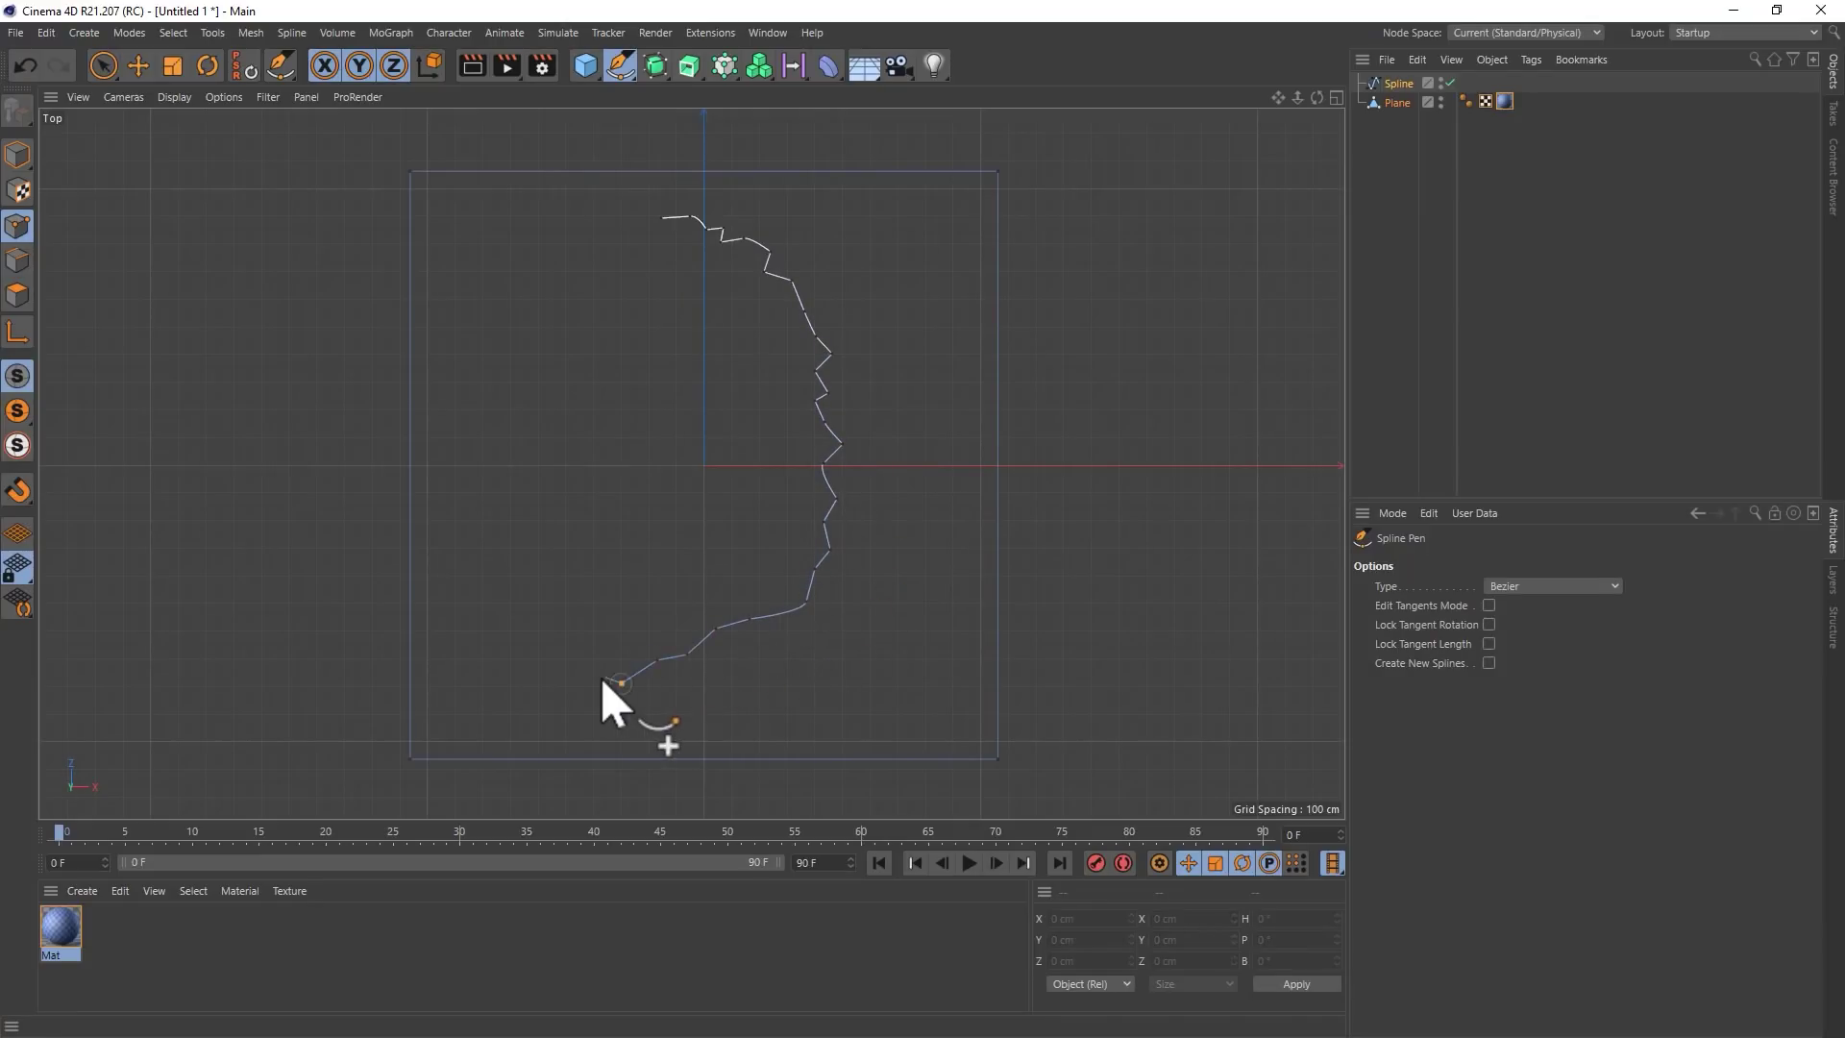
click(687, 429)
click(640, 227)
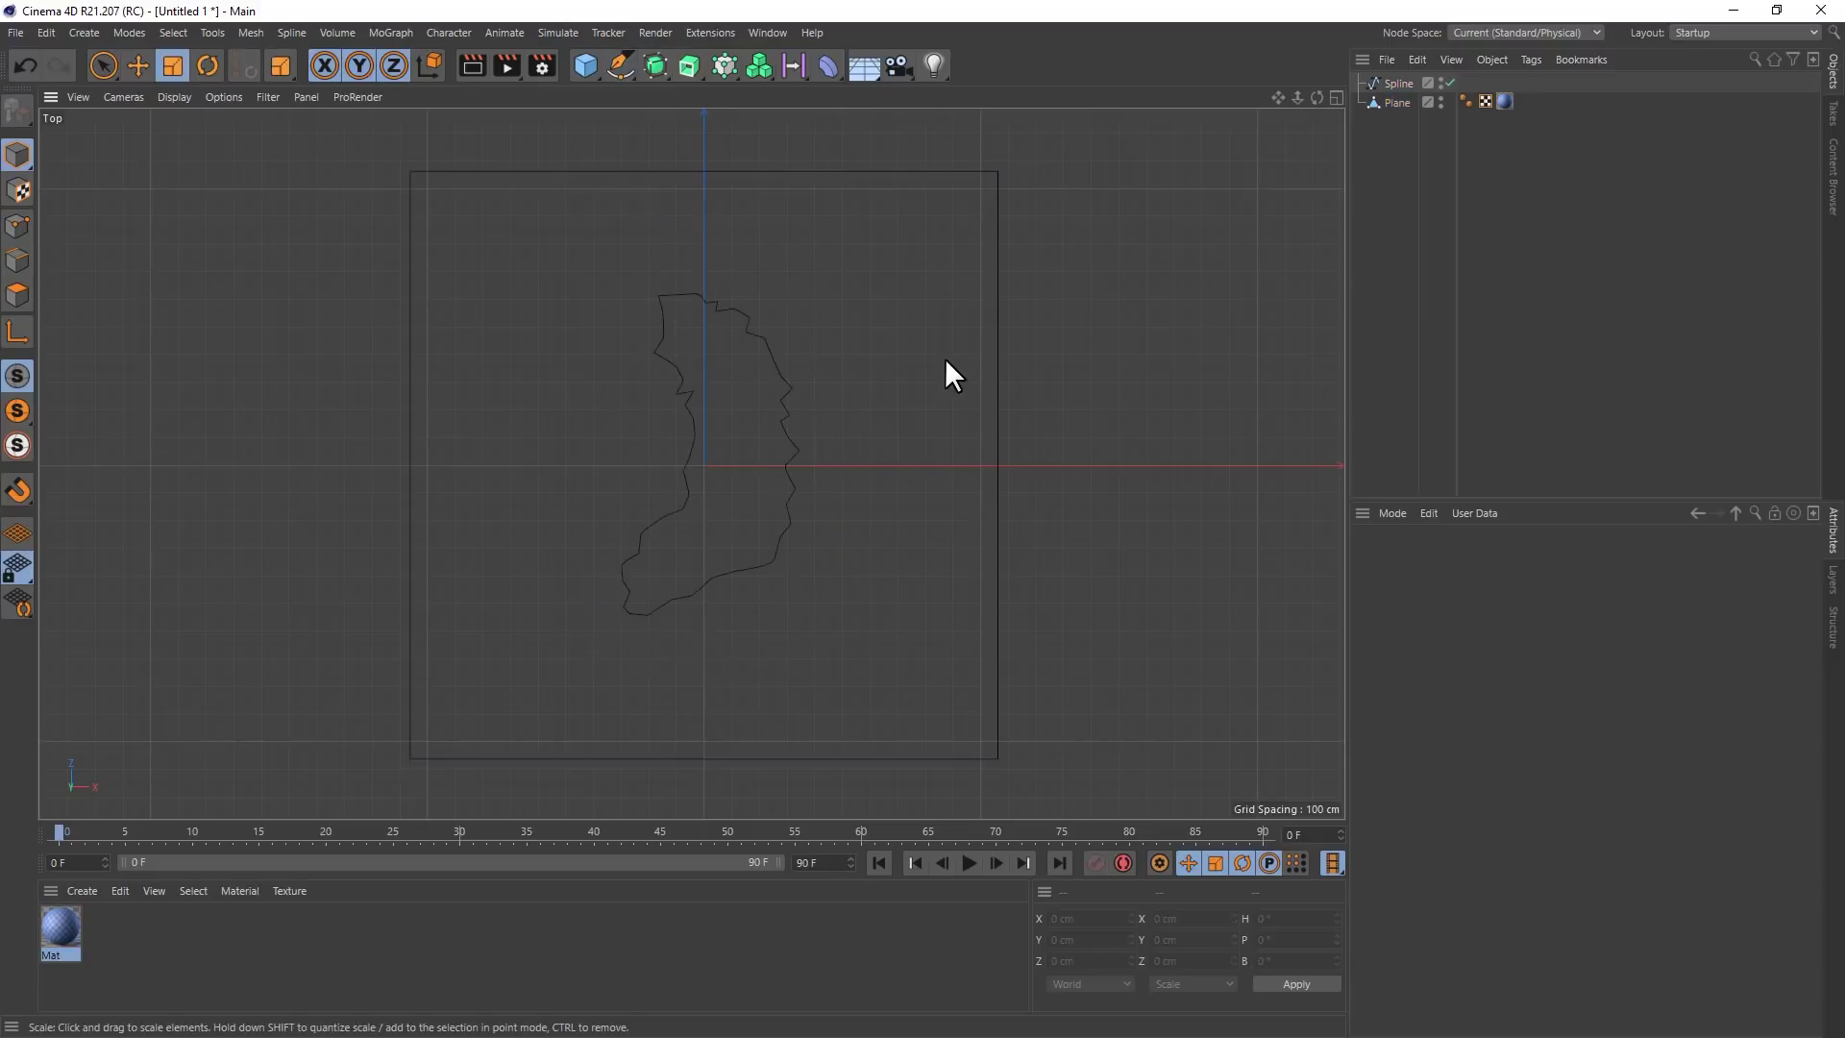
In the perspective view, cut the plane's polygon along the jagged crack spline with the Line Cut tool
middle_click(944, 357)
middle_click(620, 314)
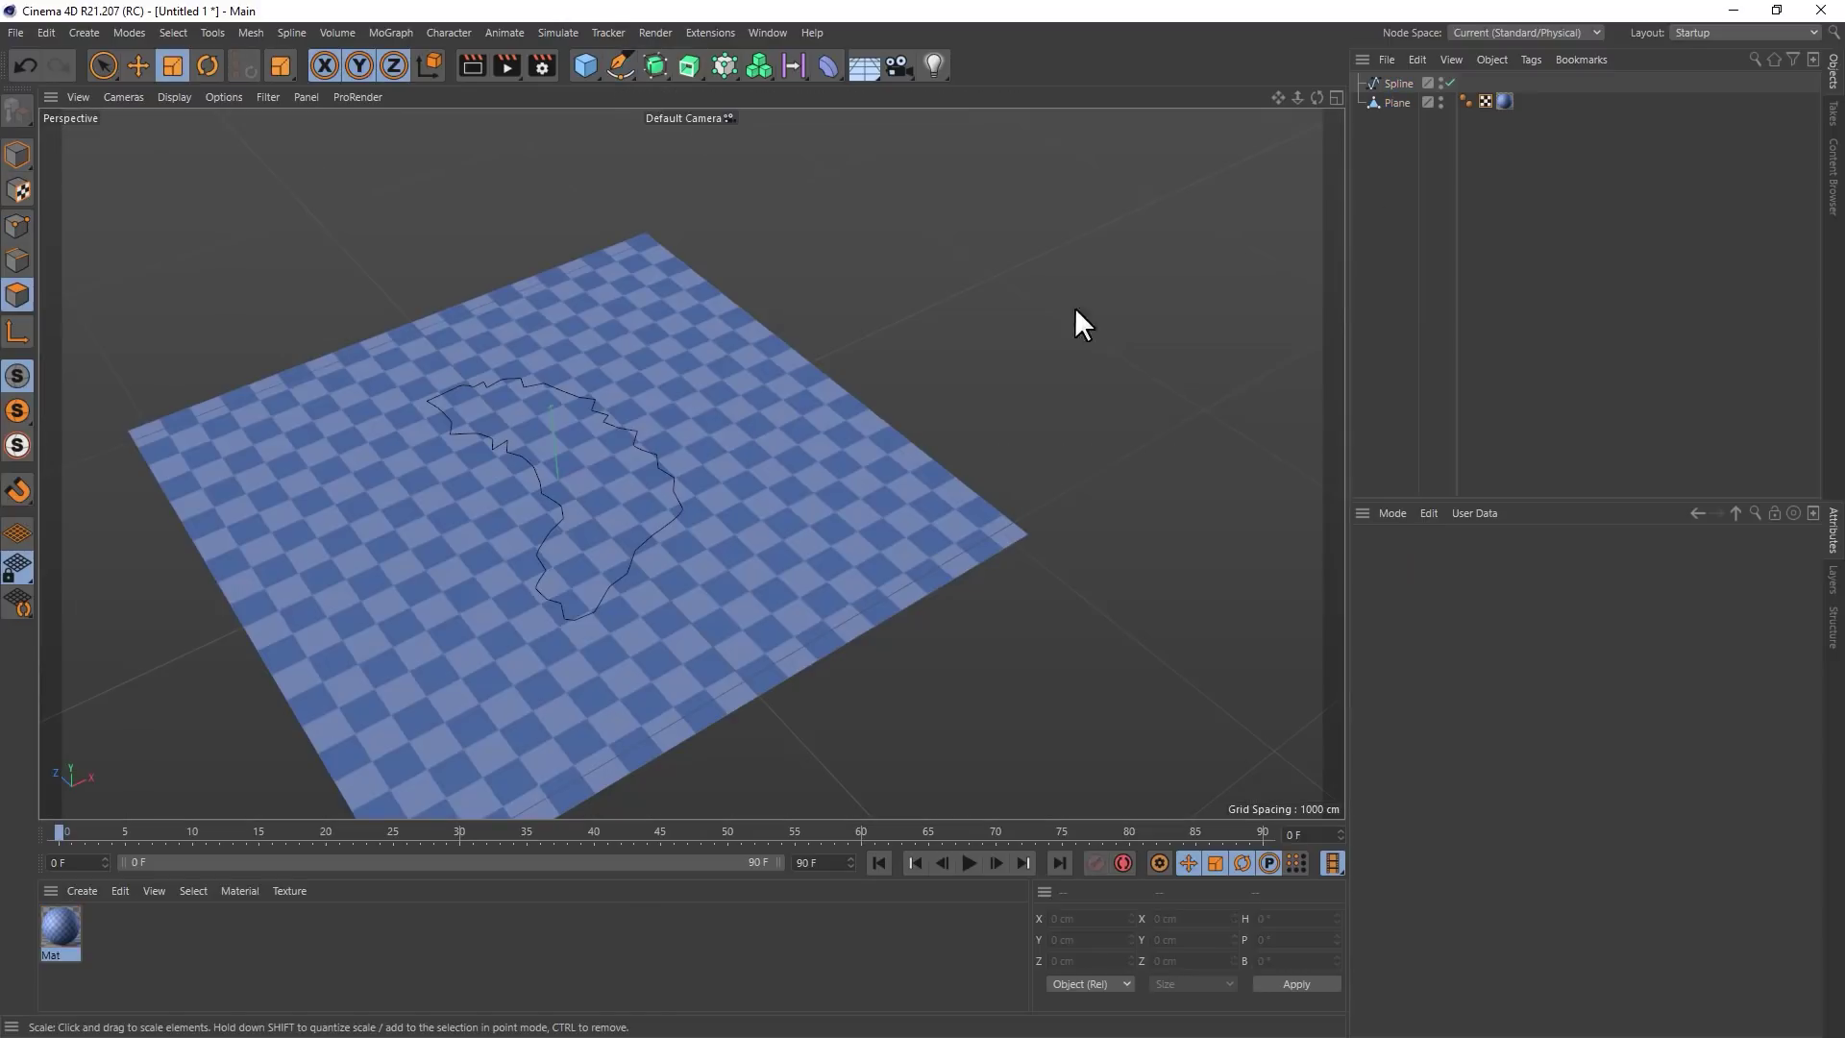
click(1398, 103)
click(27, 297)
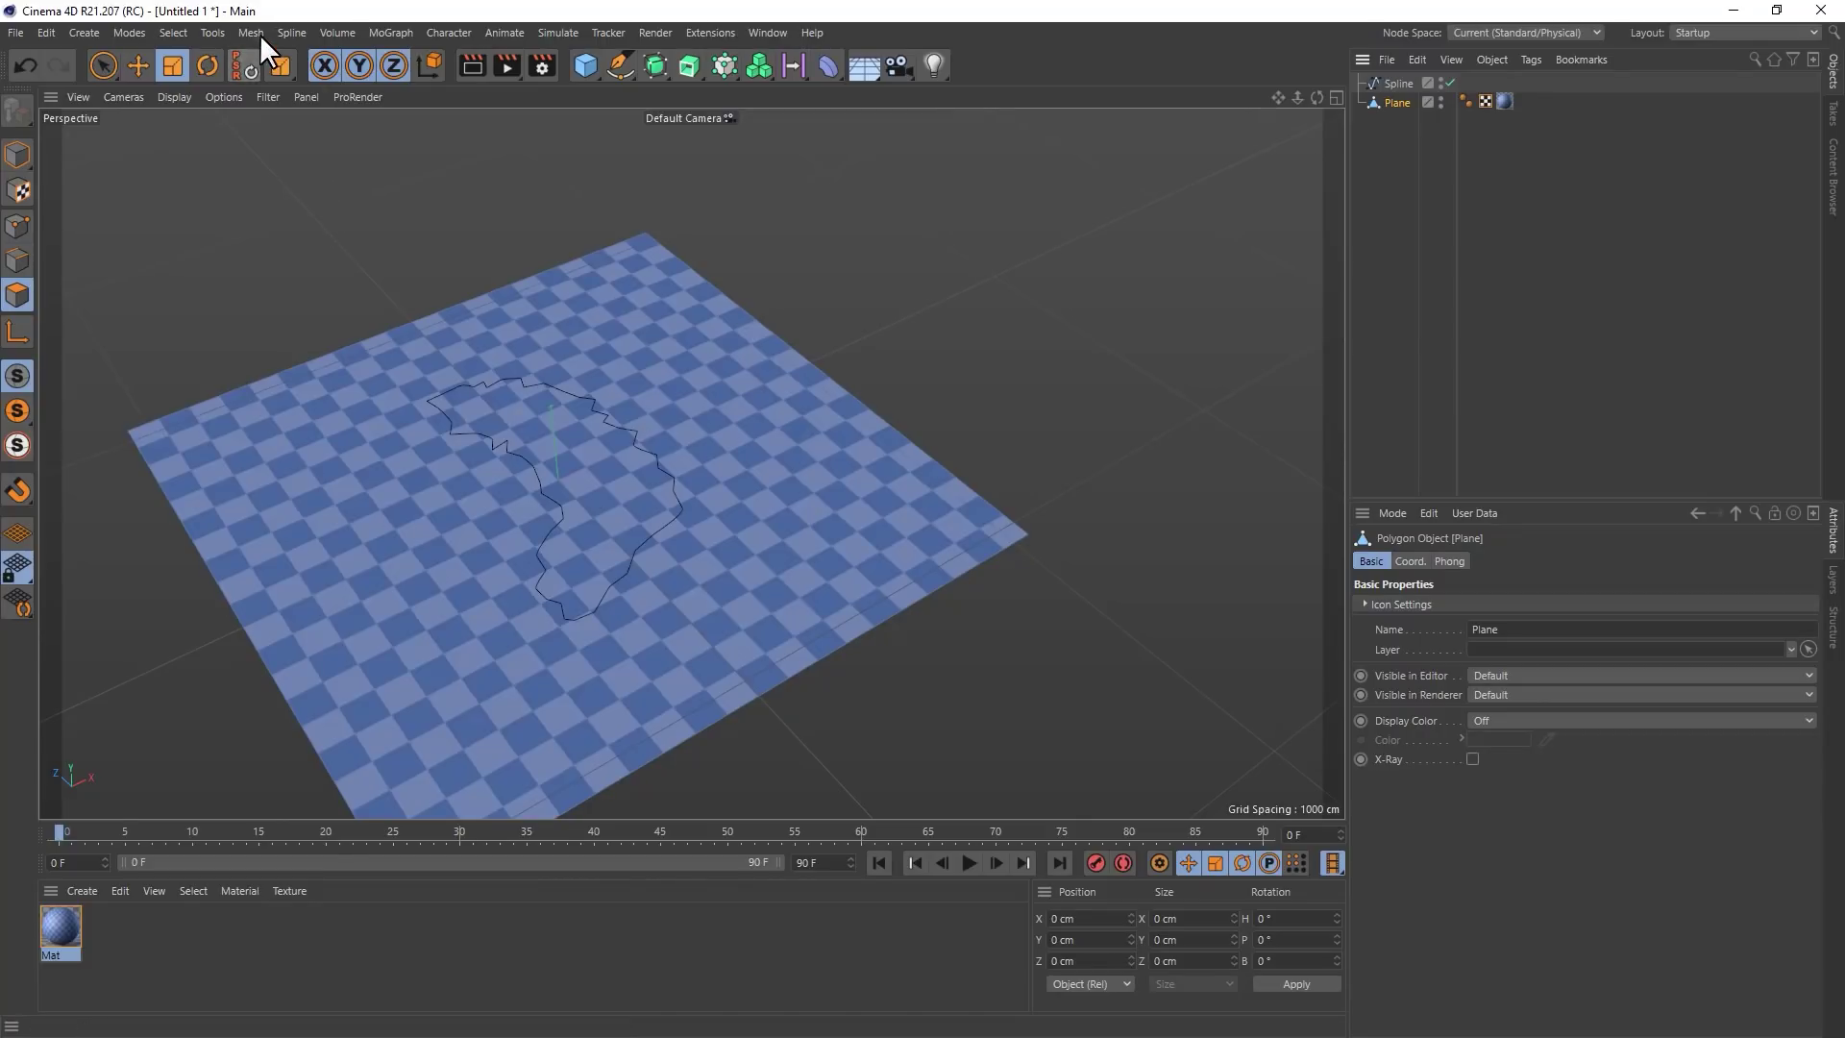
click(257, 34)
click(290, 86)
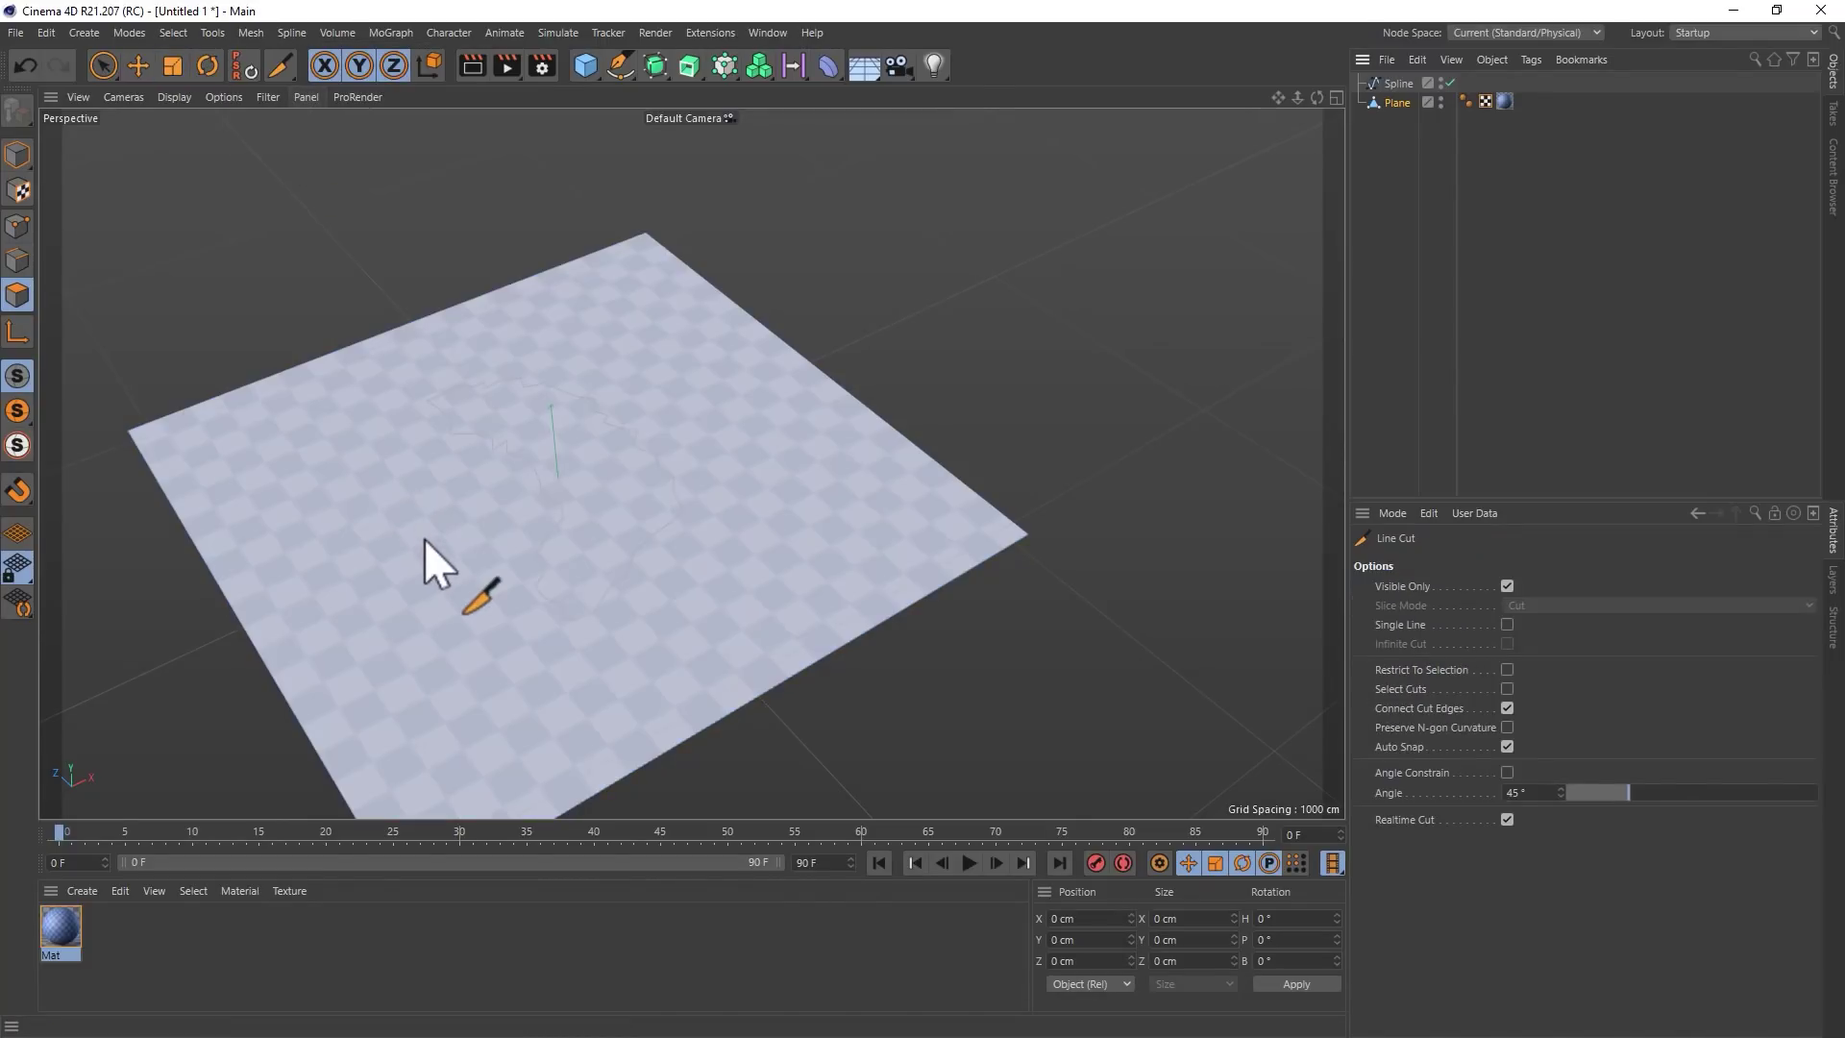
key(ctrl)
ctrl+click(559, 505)
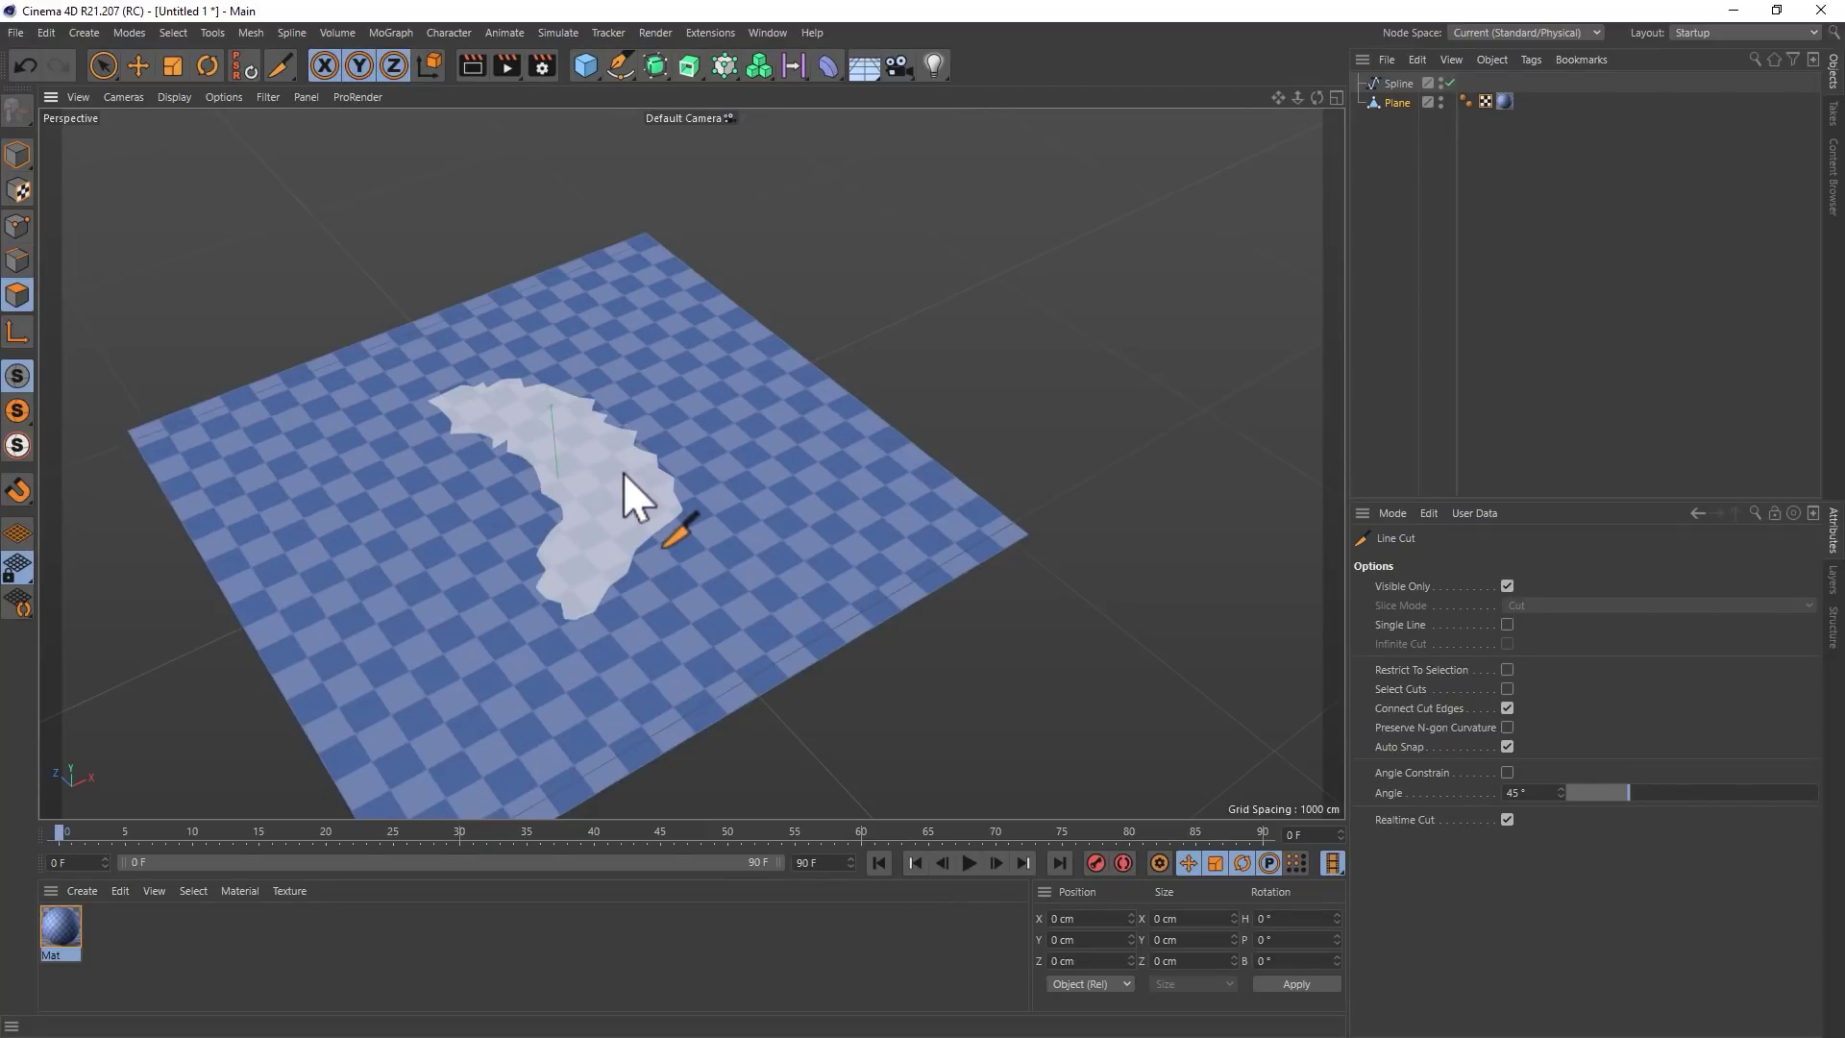
Split the crack-shaped polygon into a separate object and delete the original polygon from the plane
key(e)
click(590, 485)
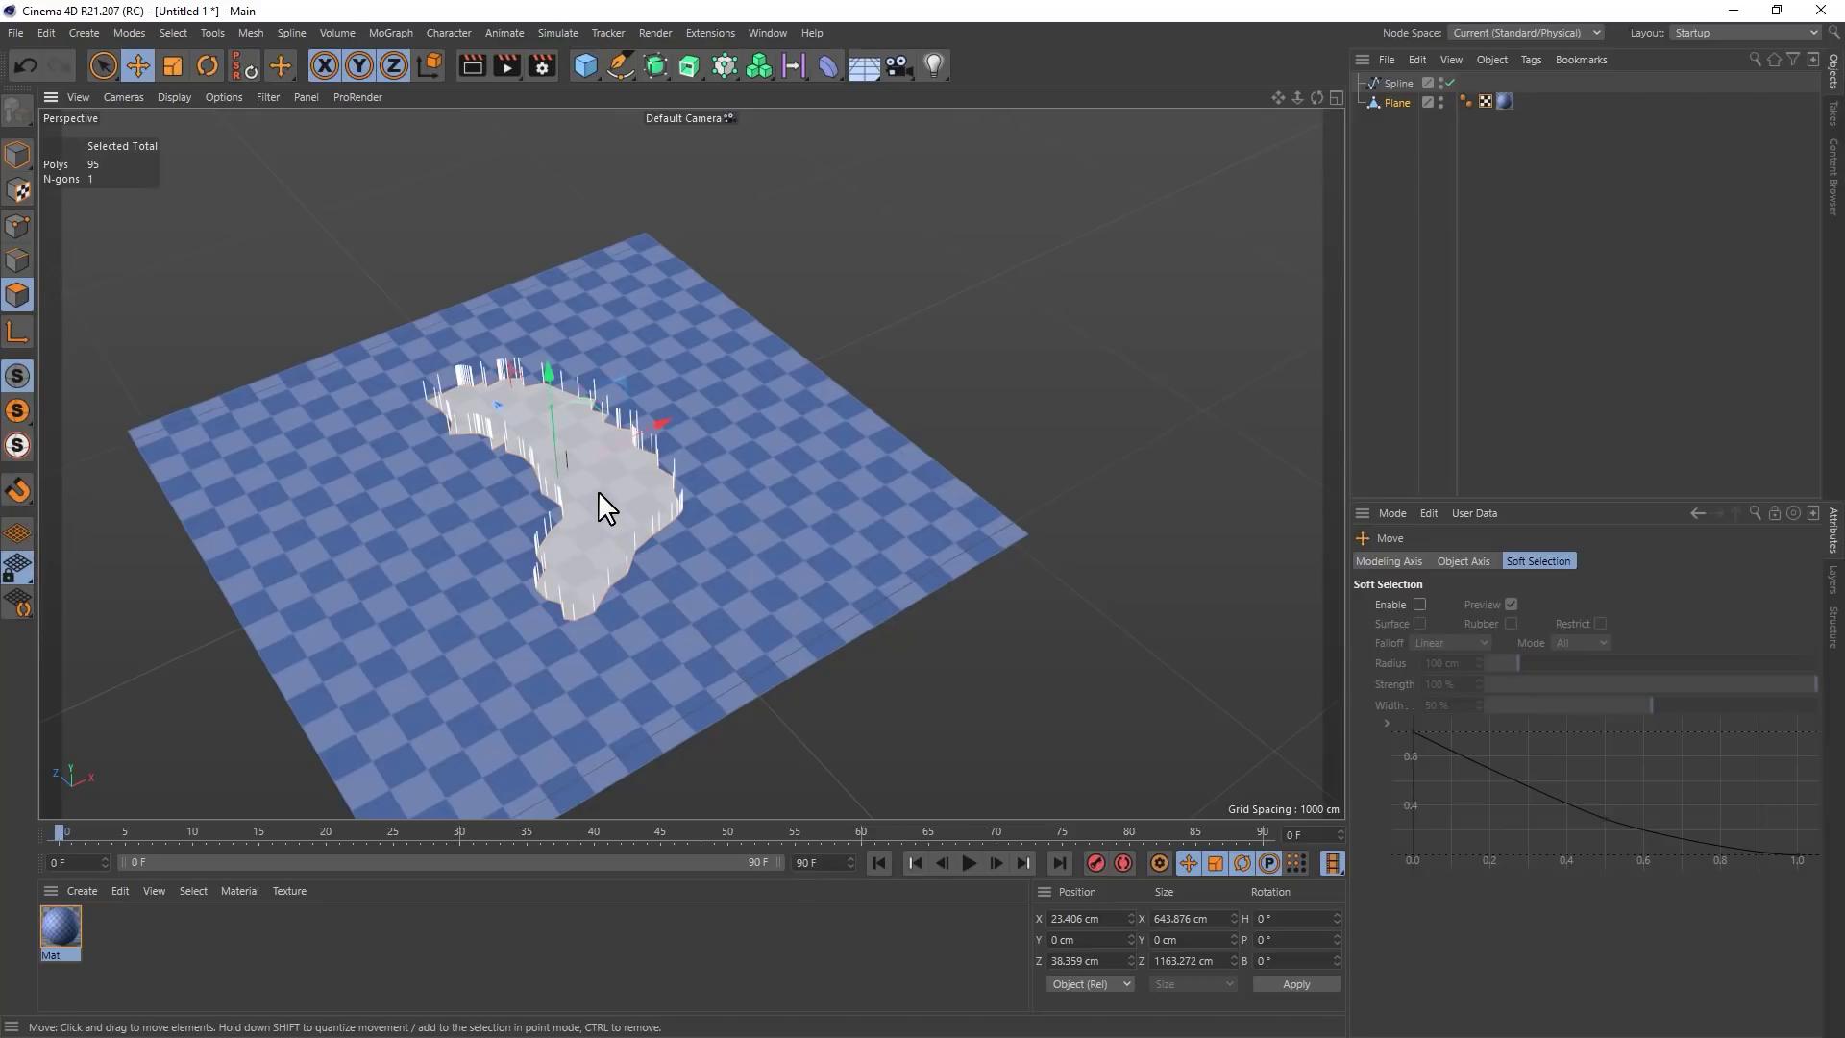
right_click(598, 490)
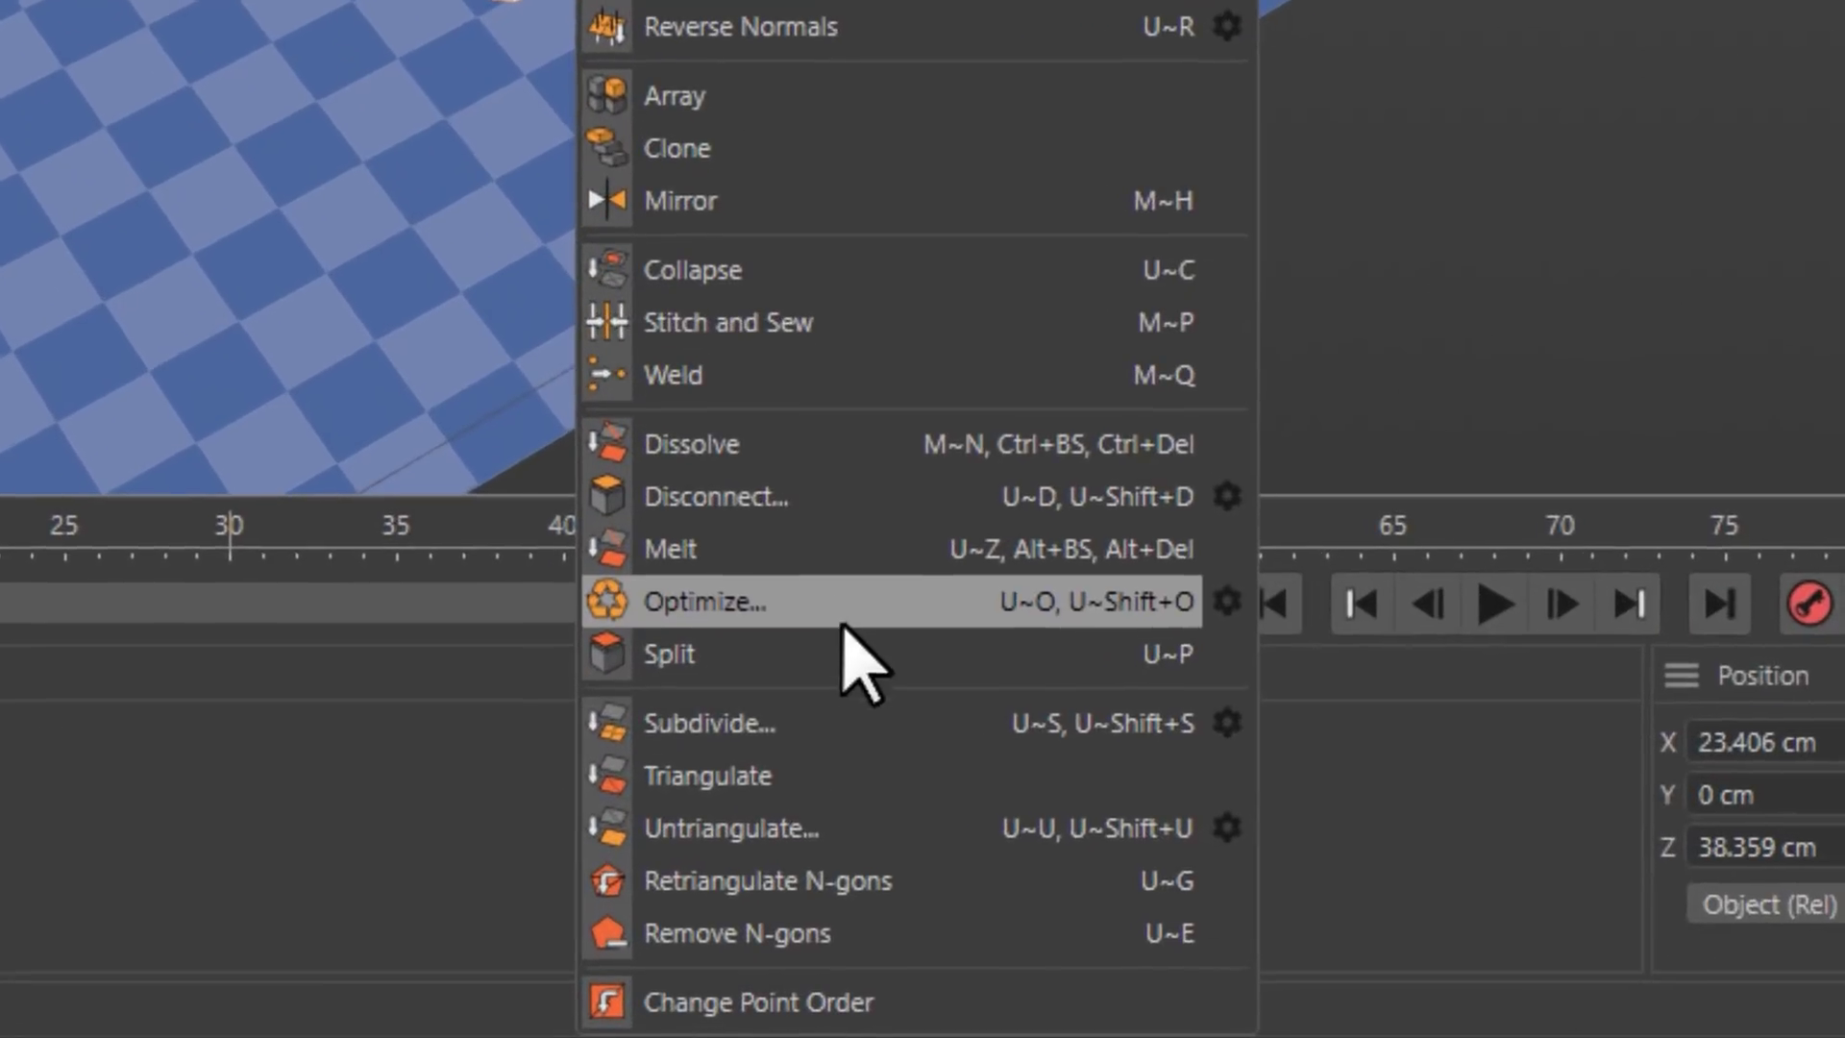
click(845, 657)
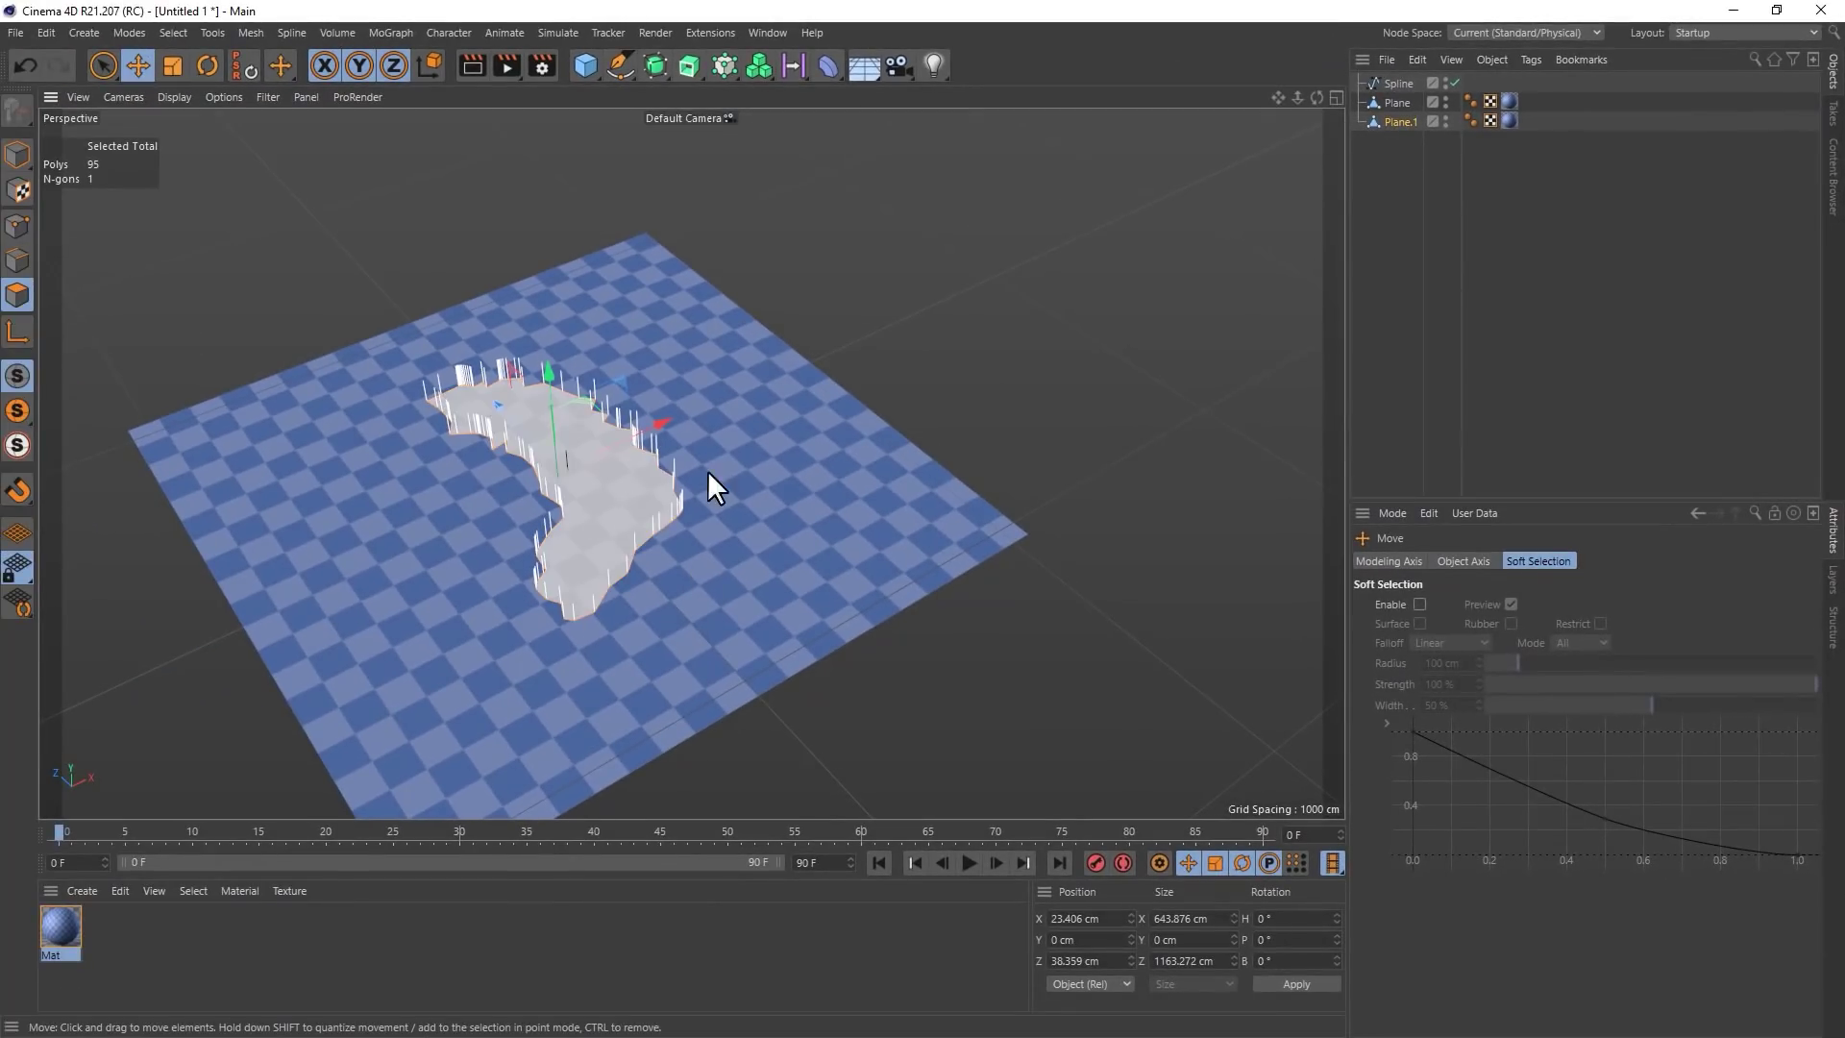
click(1390, 102)
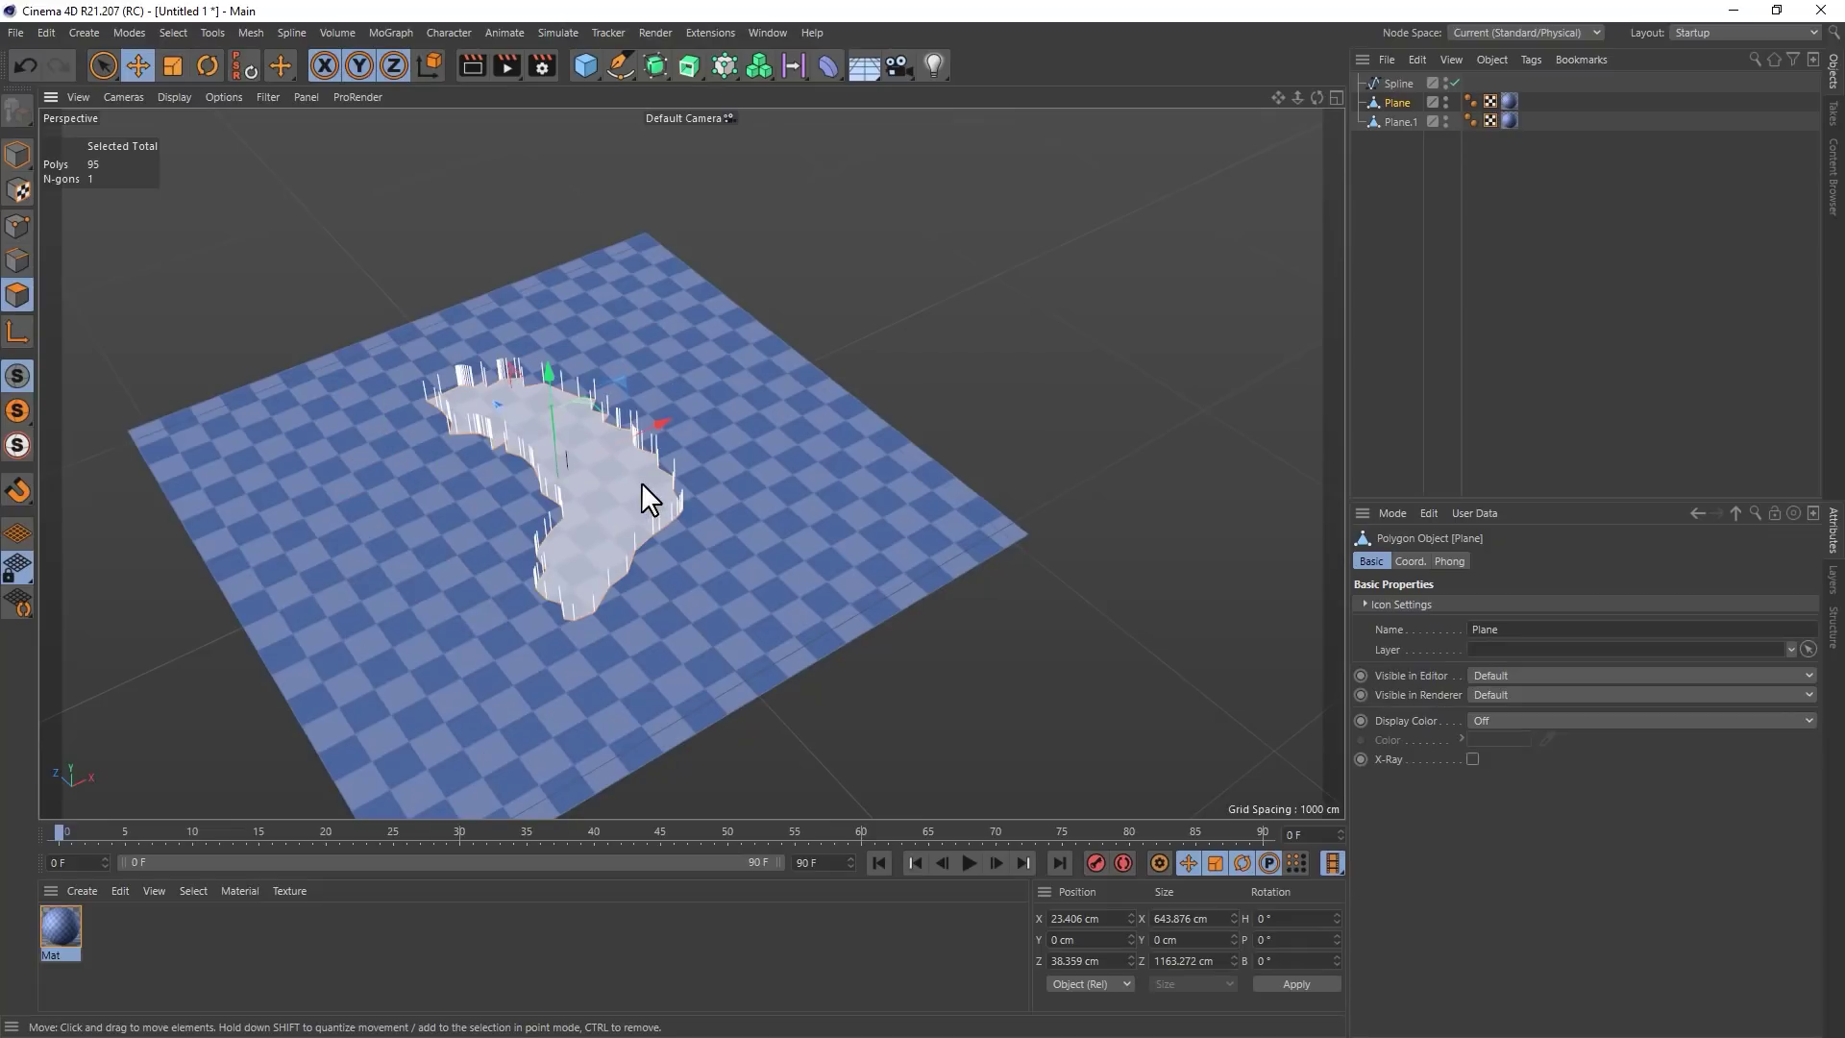
alt+drag(642, 481, 999, 358)
Raise the split-off piece above the plane to check the hole, and undo the move
click(1400, 121)
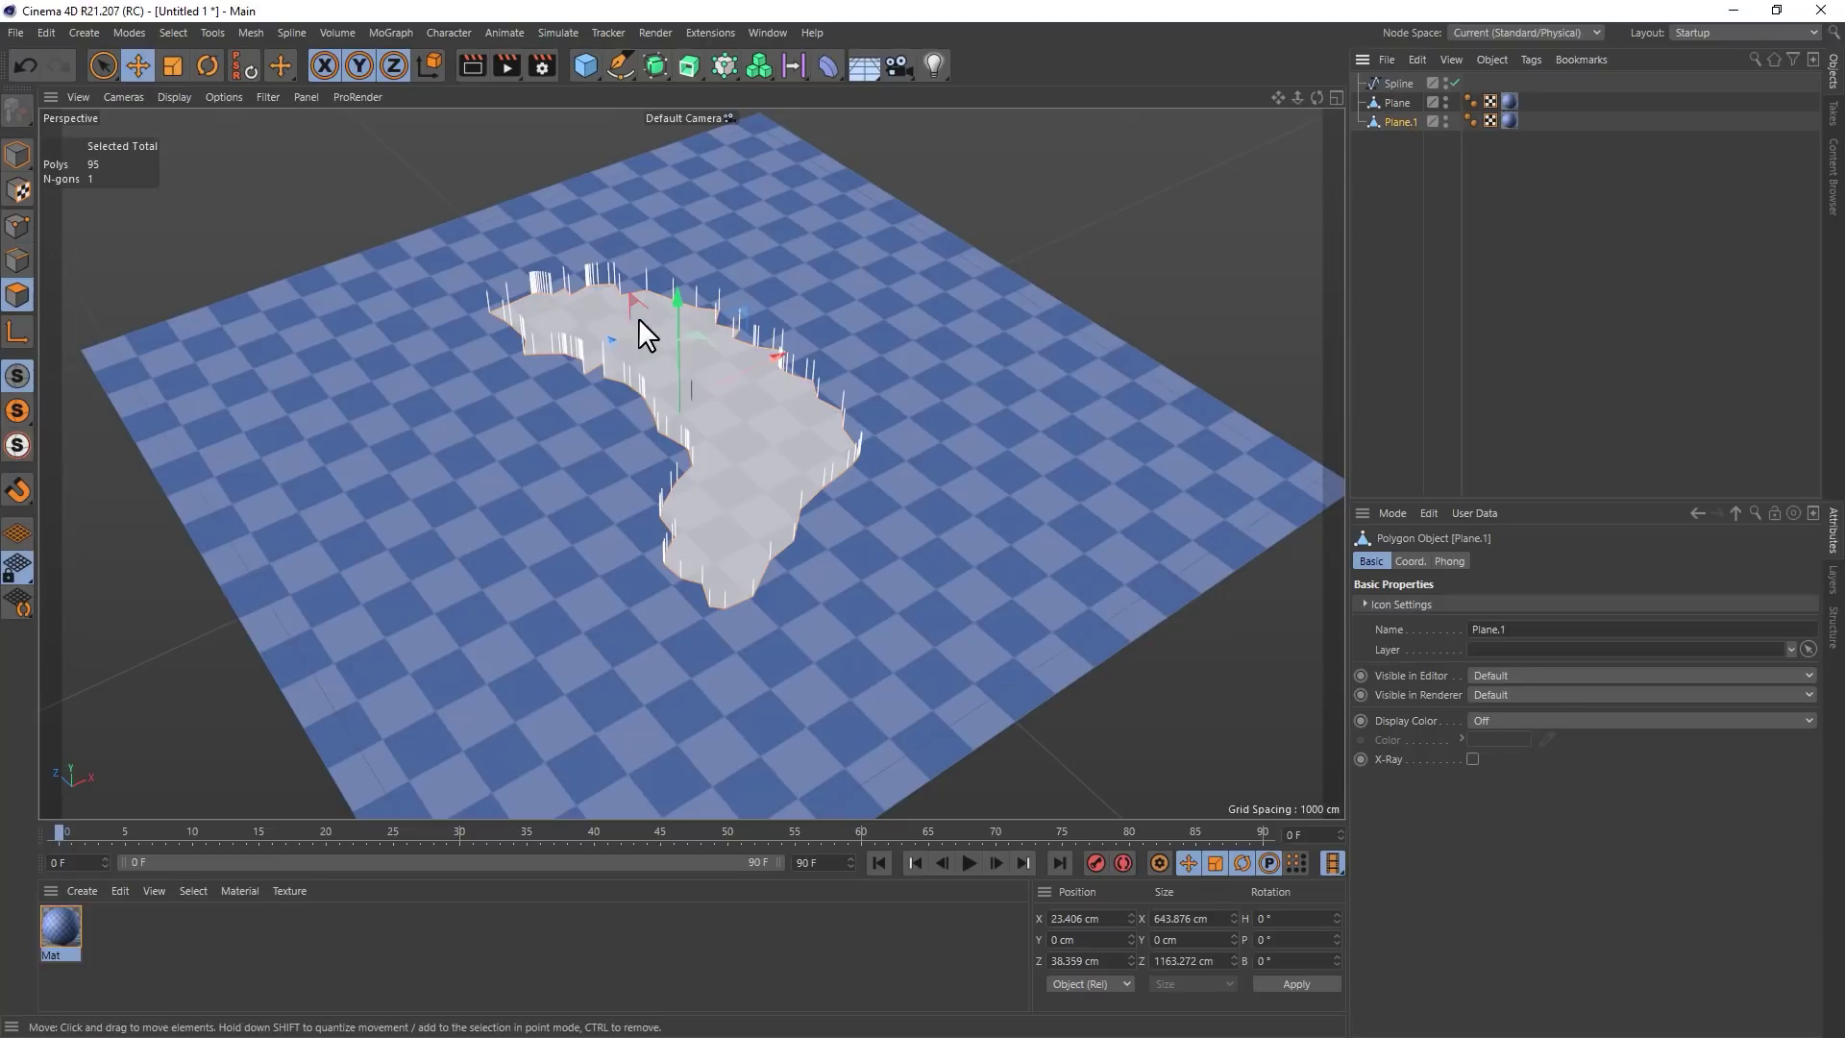
drag(638, 318, 695, 169)
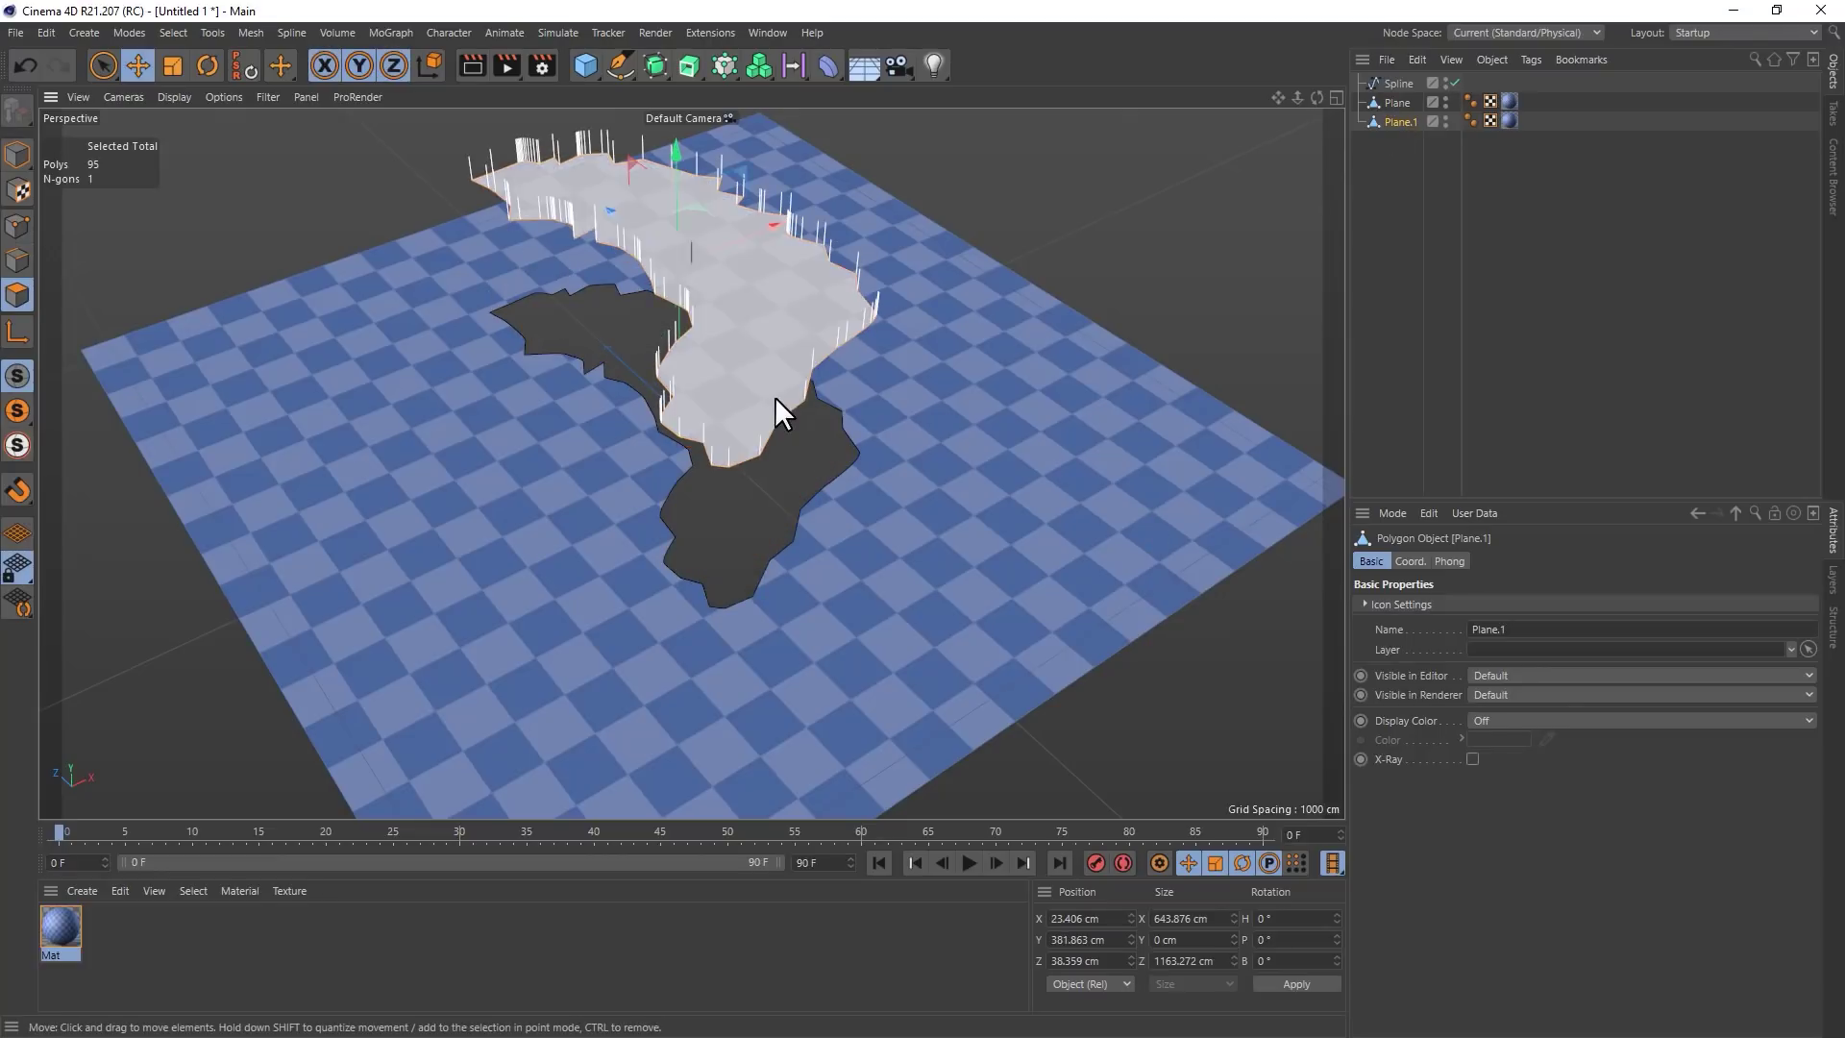
key(ctrl+z)
key(ctrl+z)
Extrude all polygons of the plane and the split-off piece together by 5 cm with Create Caps enabled
ctrl+click(1397, 102)
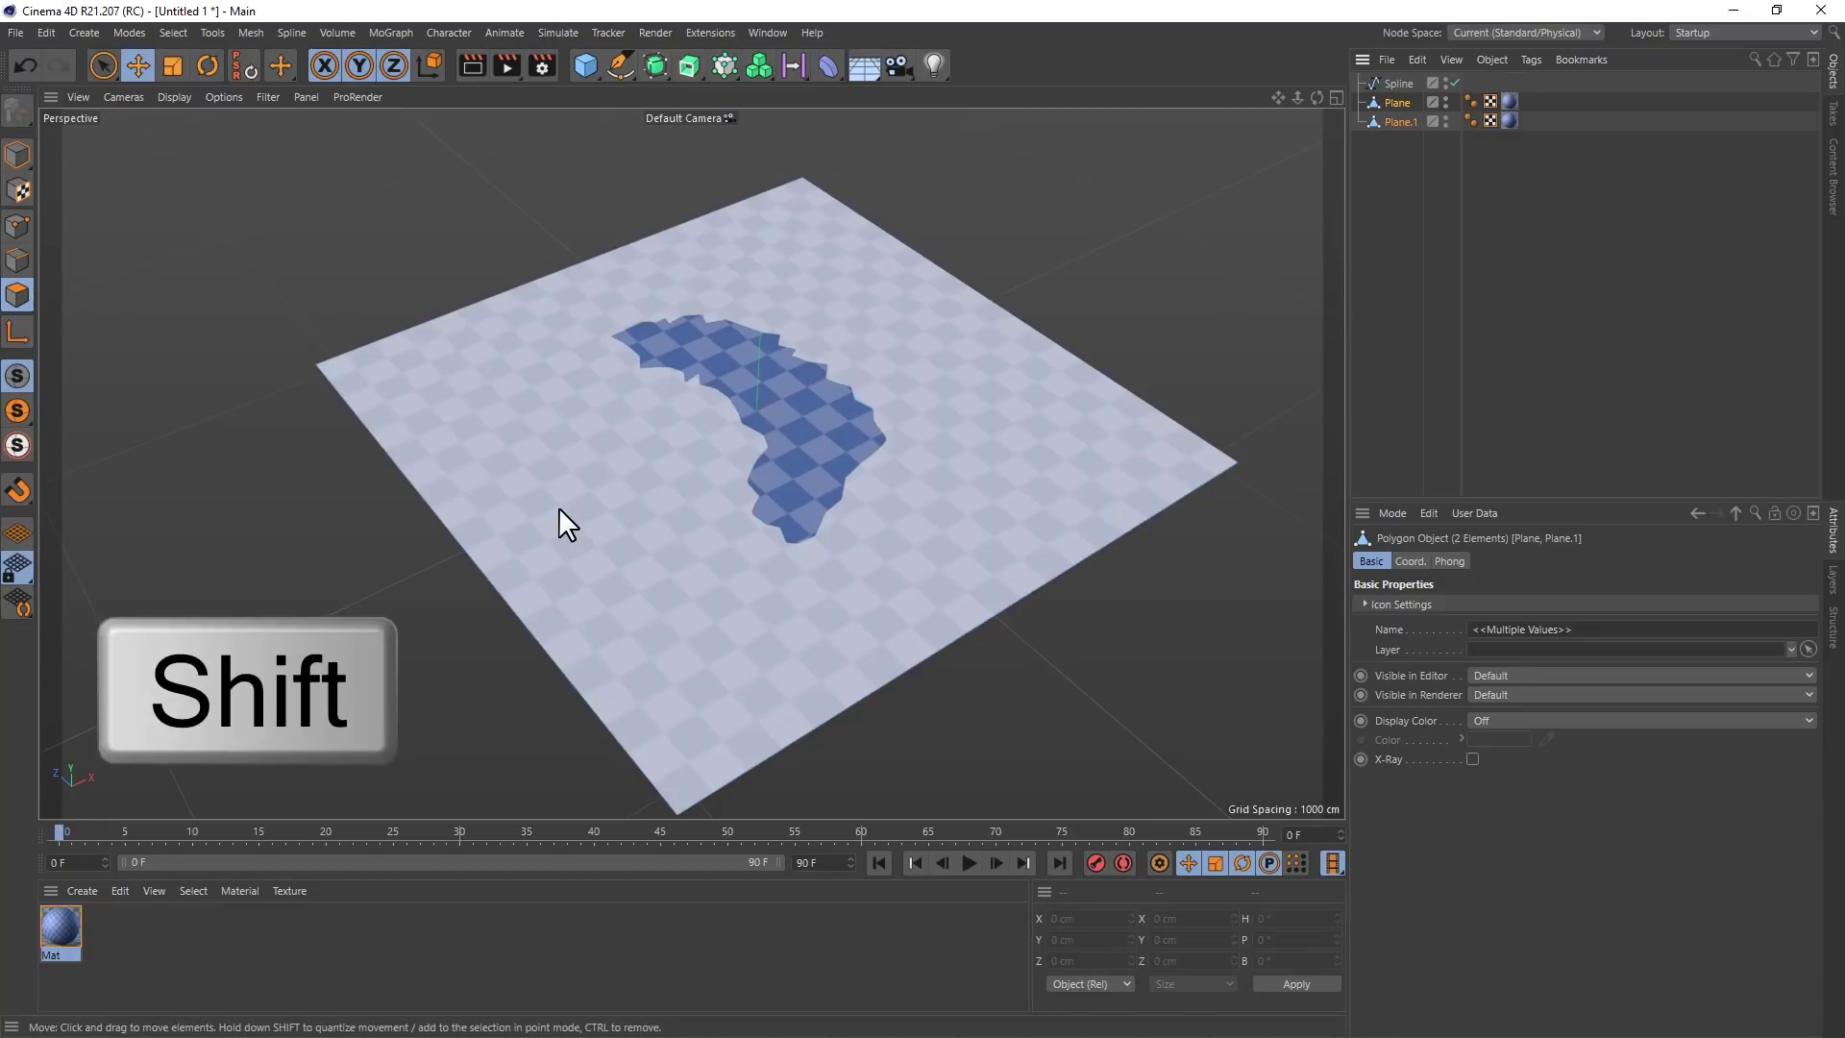
shift+click(557, 506)
shift+click(815, 417)
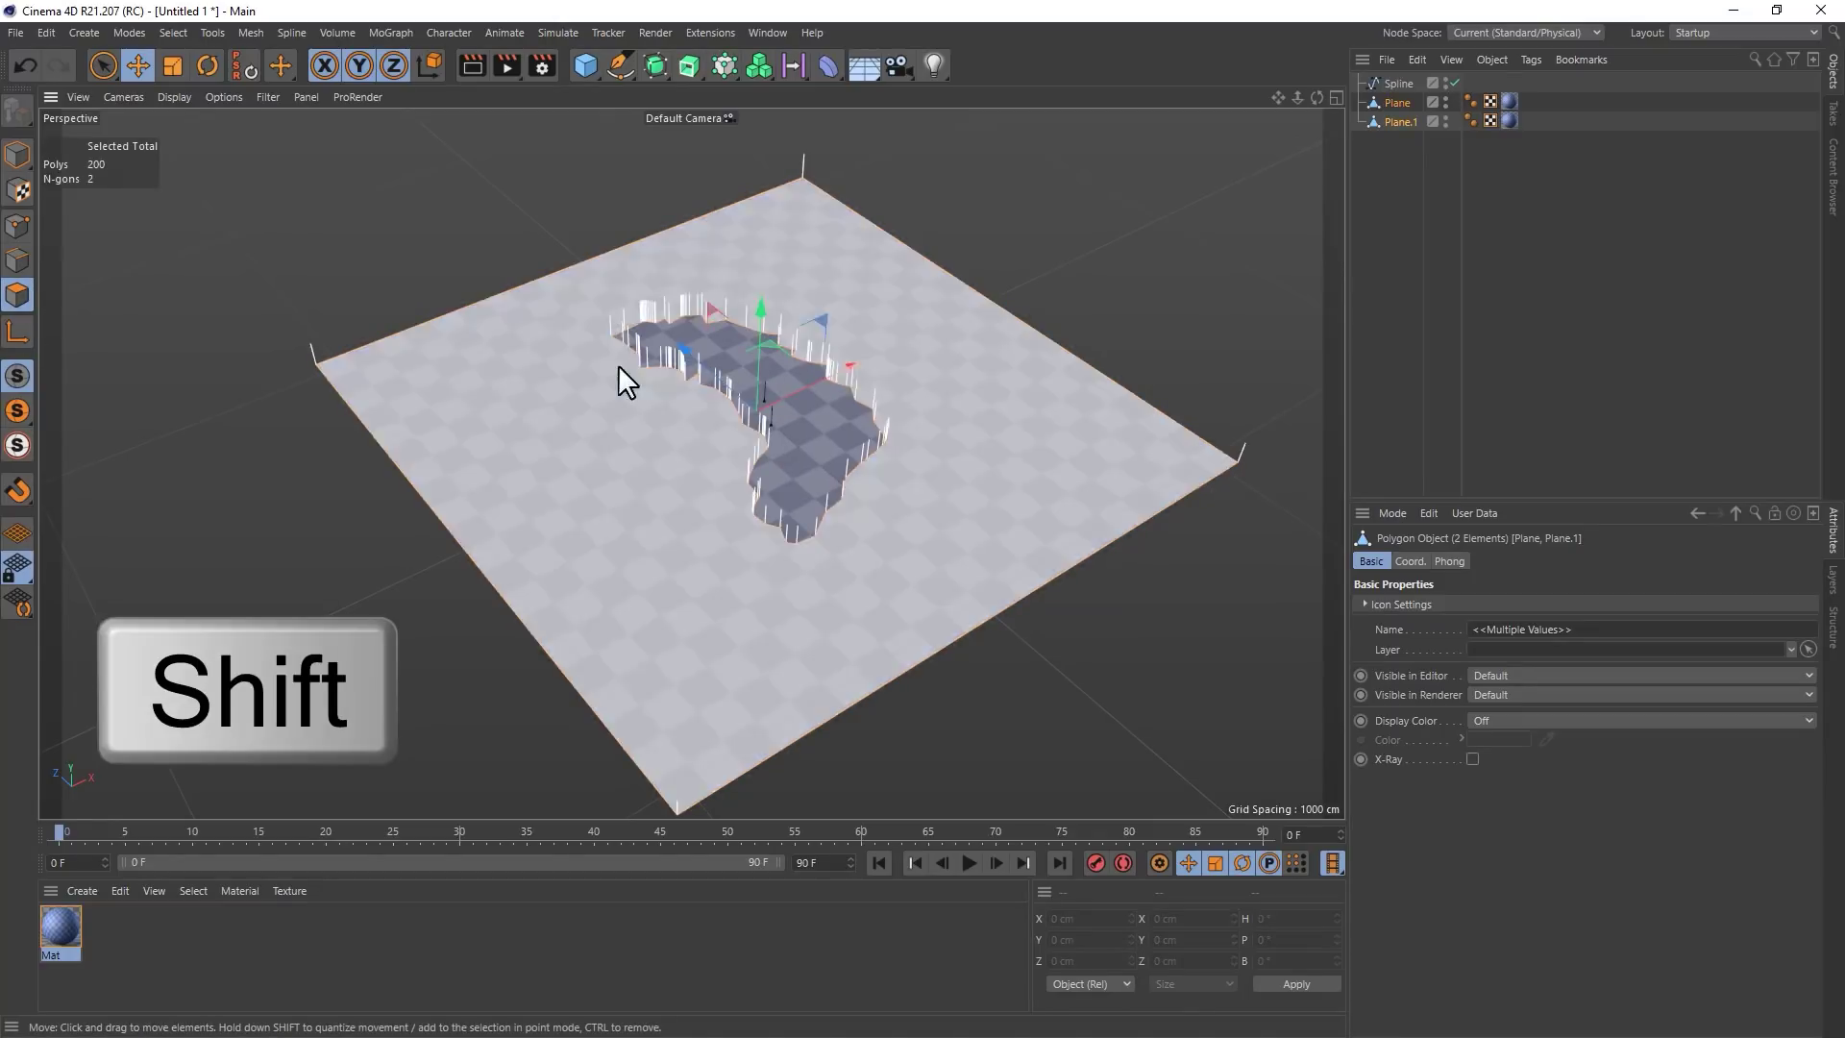
right_click(682, 387)
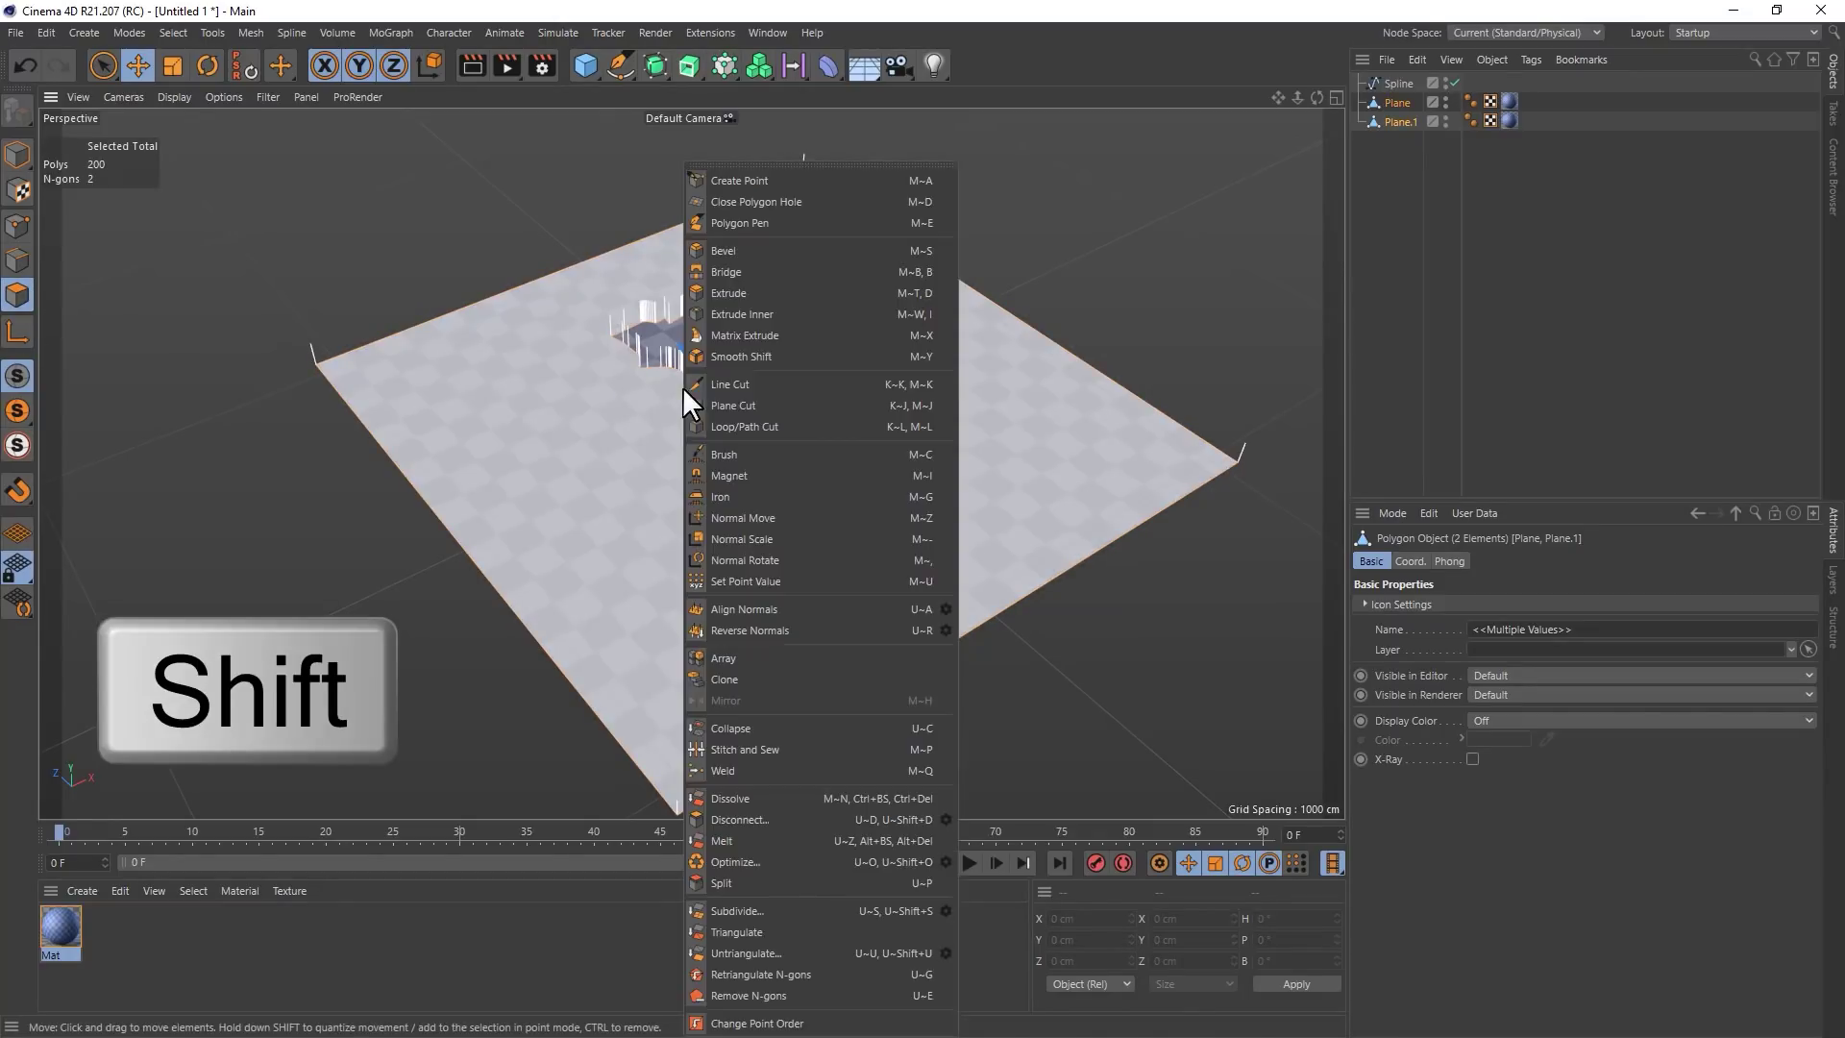
click(775, 291)
drag(749, 341, 1047, 451)
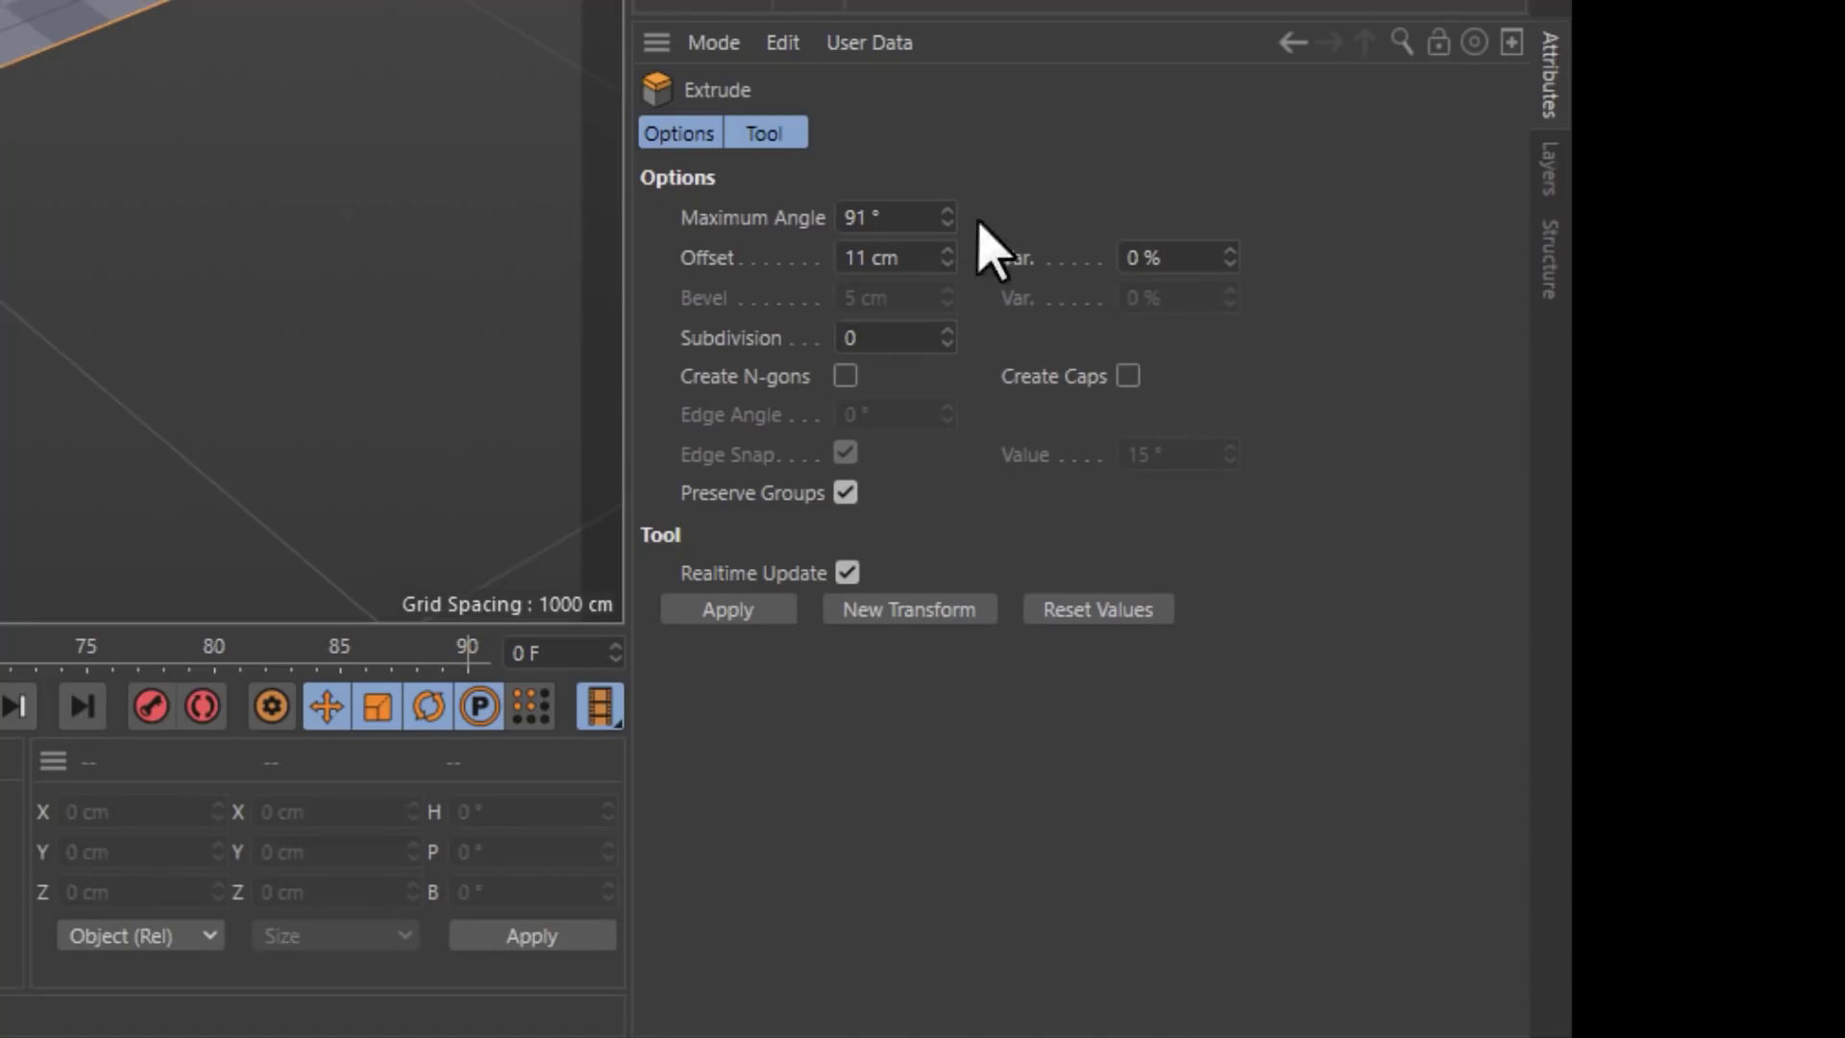
click(1127, 376)
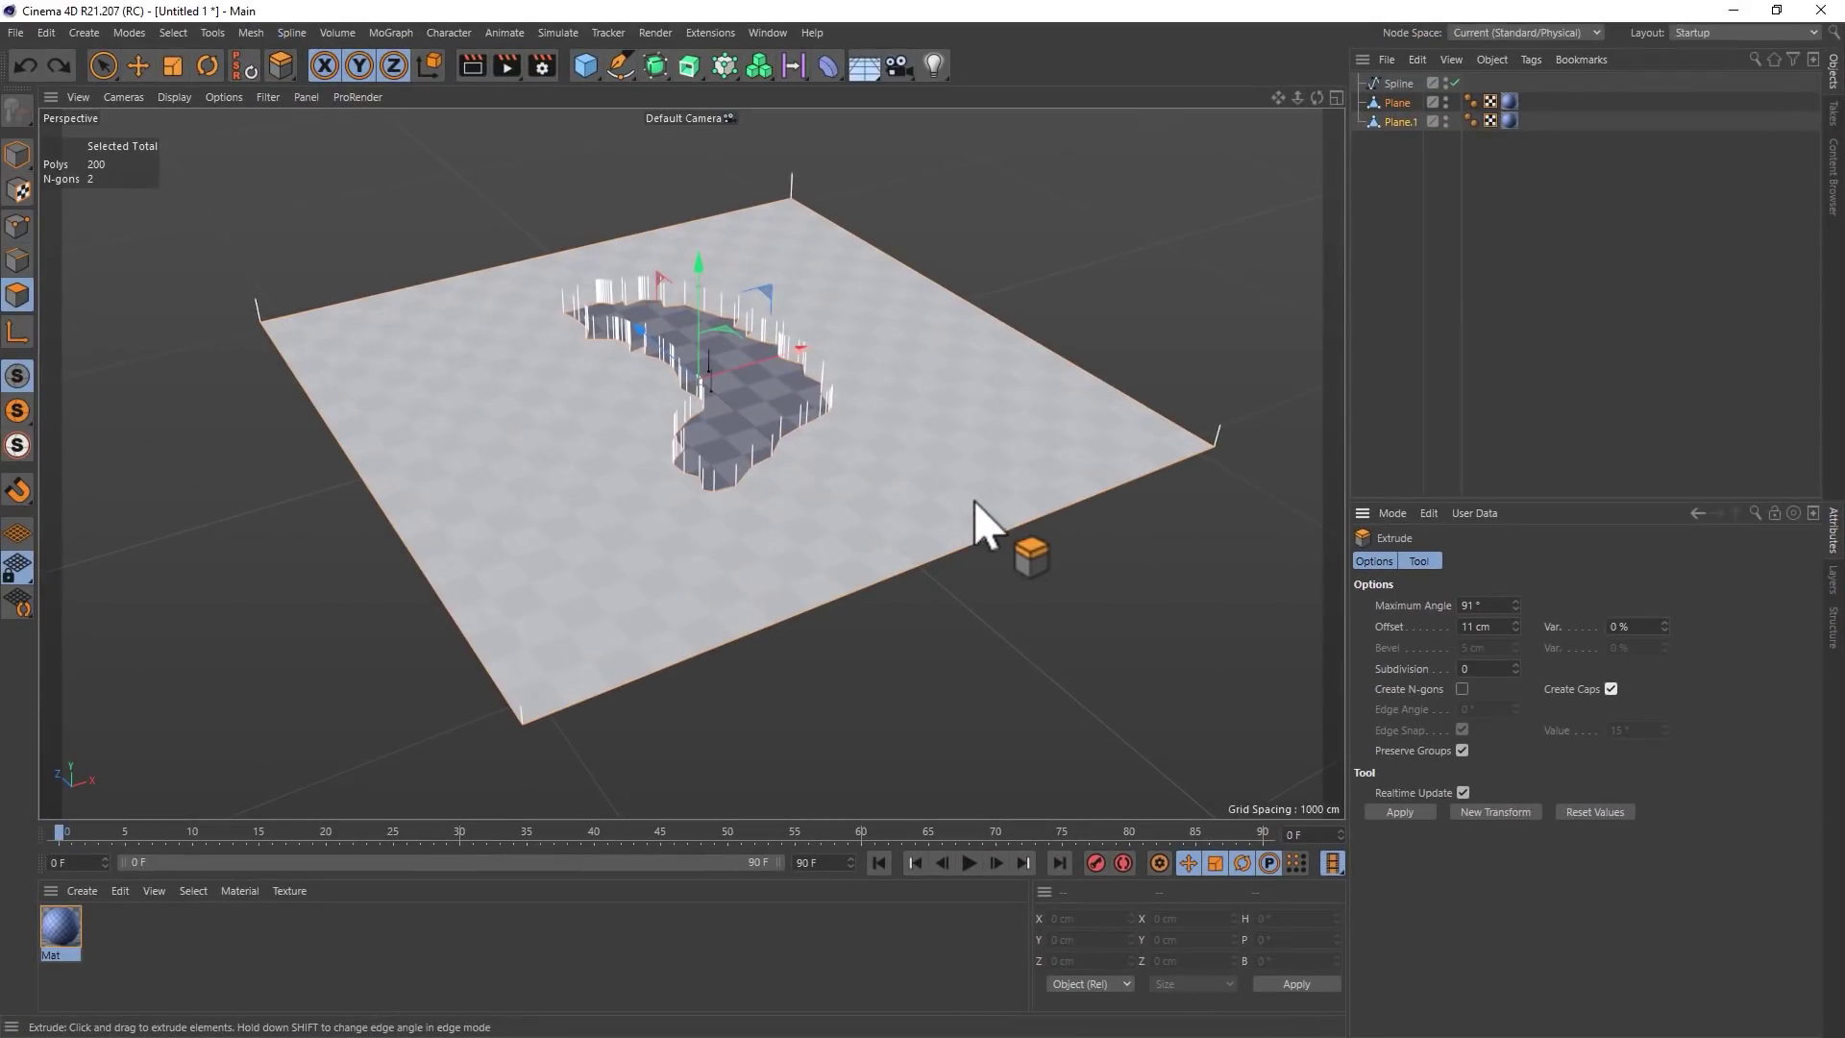
drag(862, 478, 836, 477)
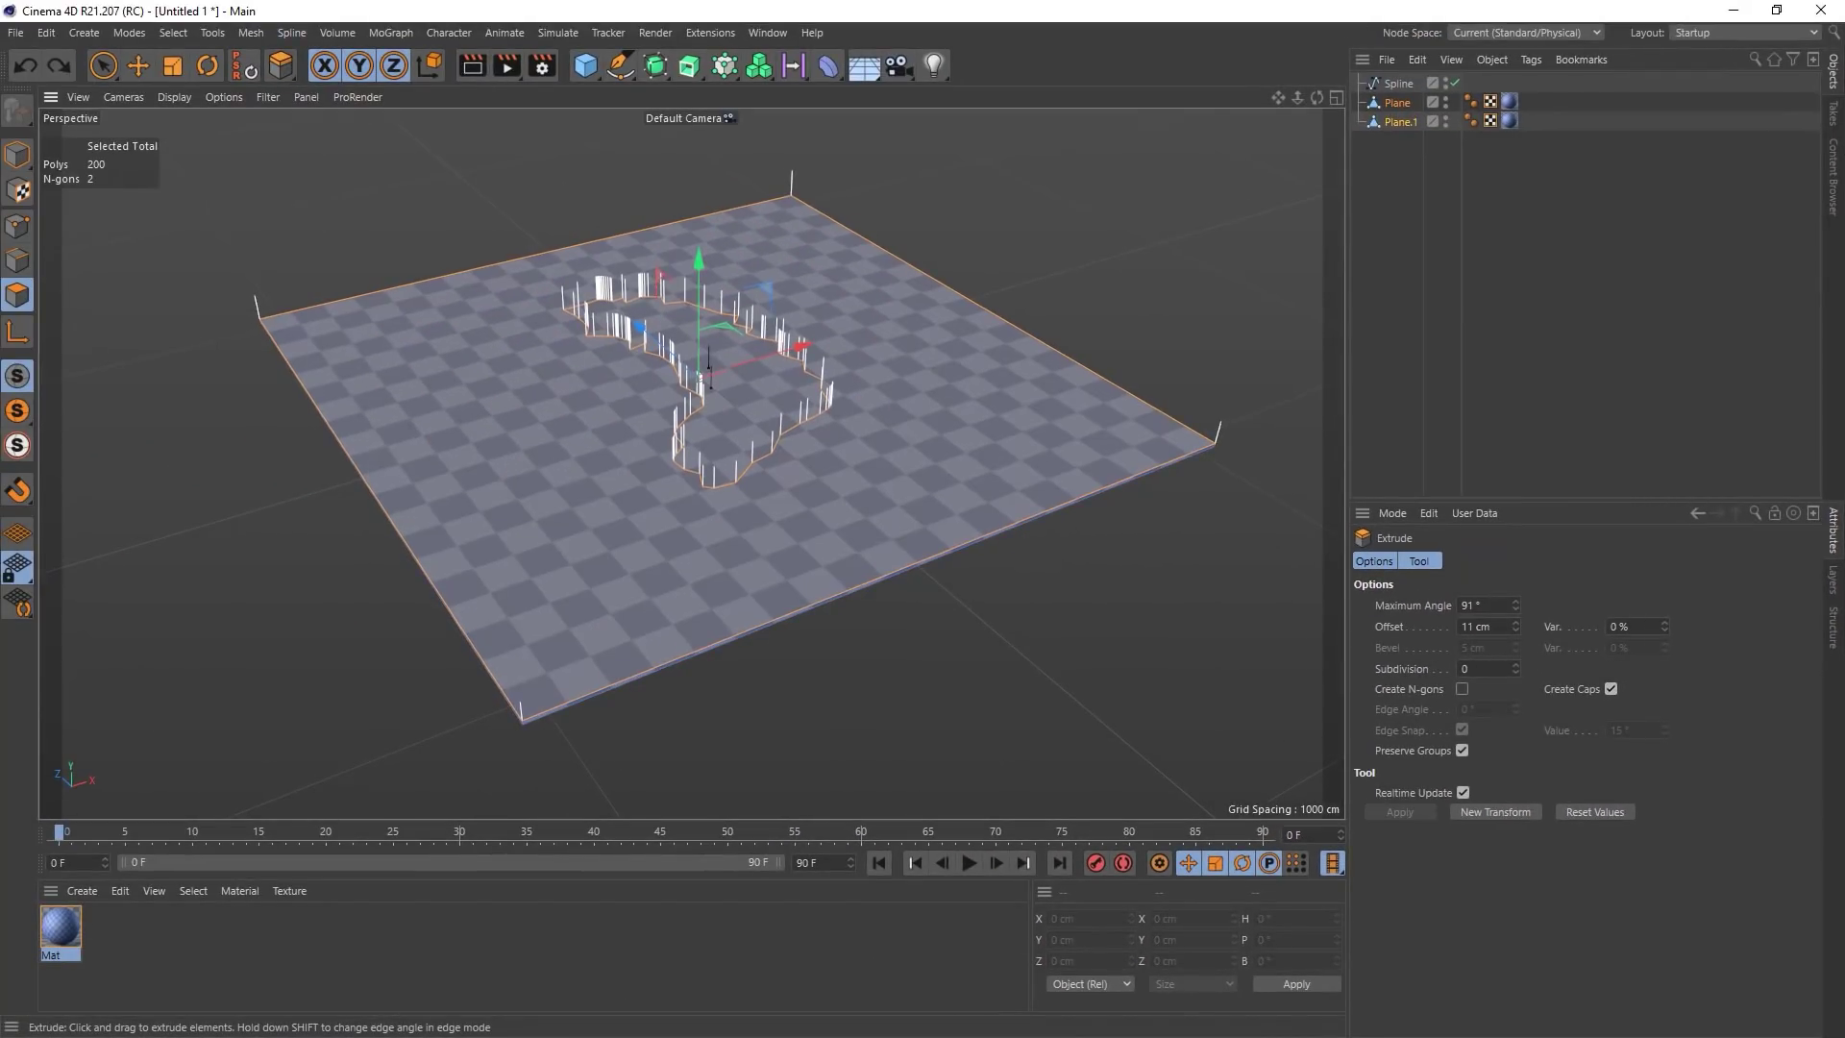
drag(708, 364, 708, 363)
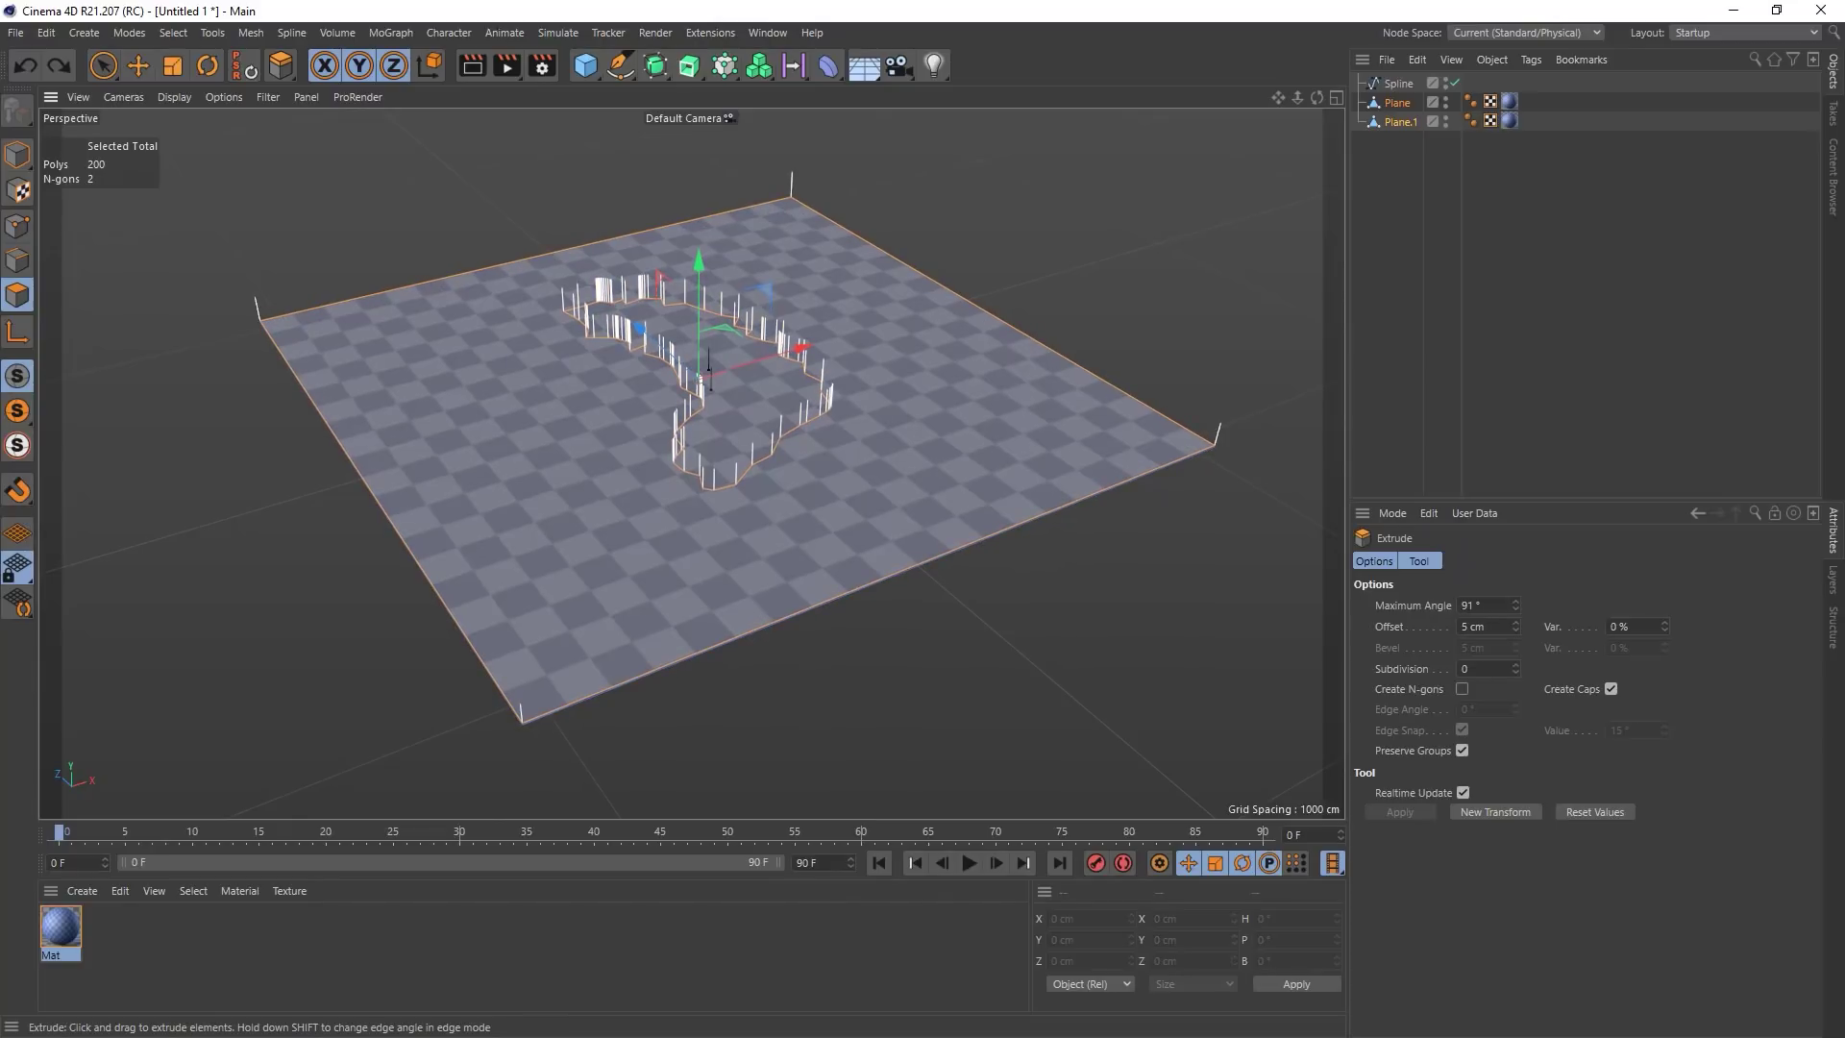
In Model mode, move the extruded piece up and down to check its thickness and fit, and undo the moves
click(19, 157)
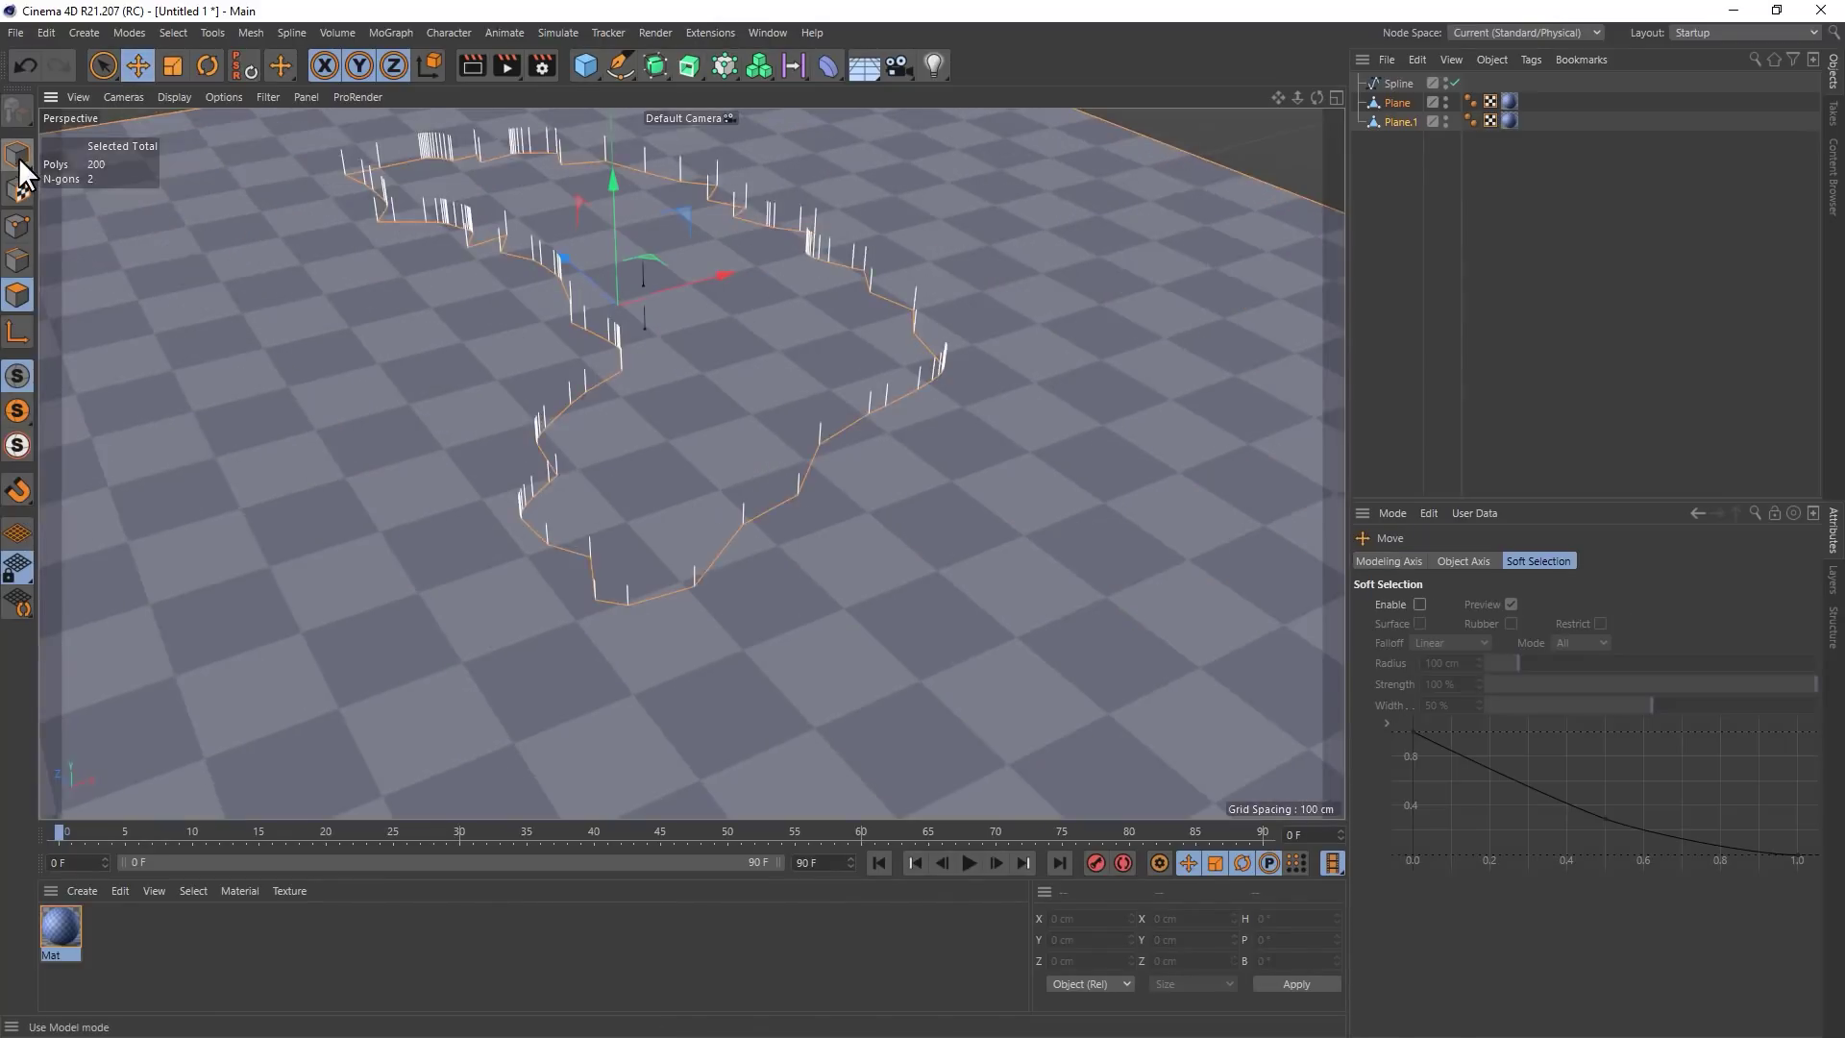
drag(611, 231, 621, 145)
scroll(700, 361, up, 3)
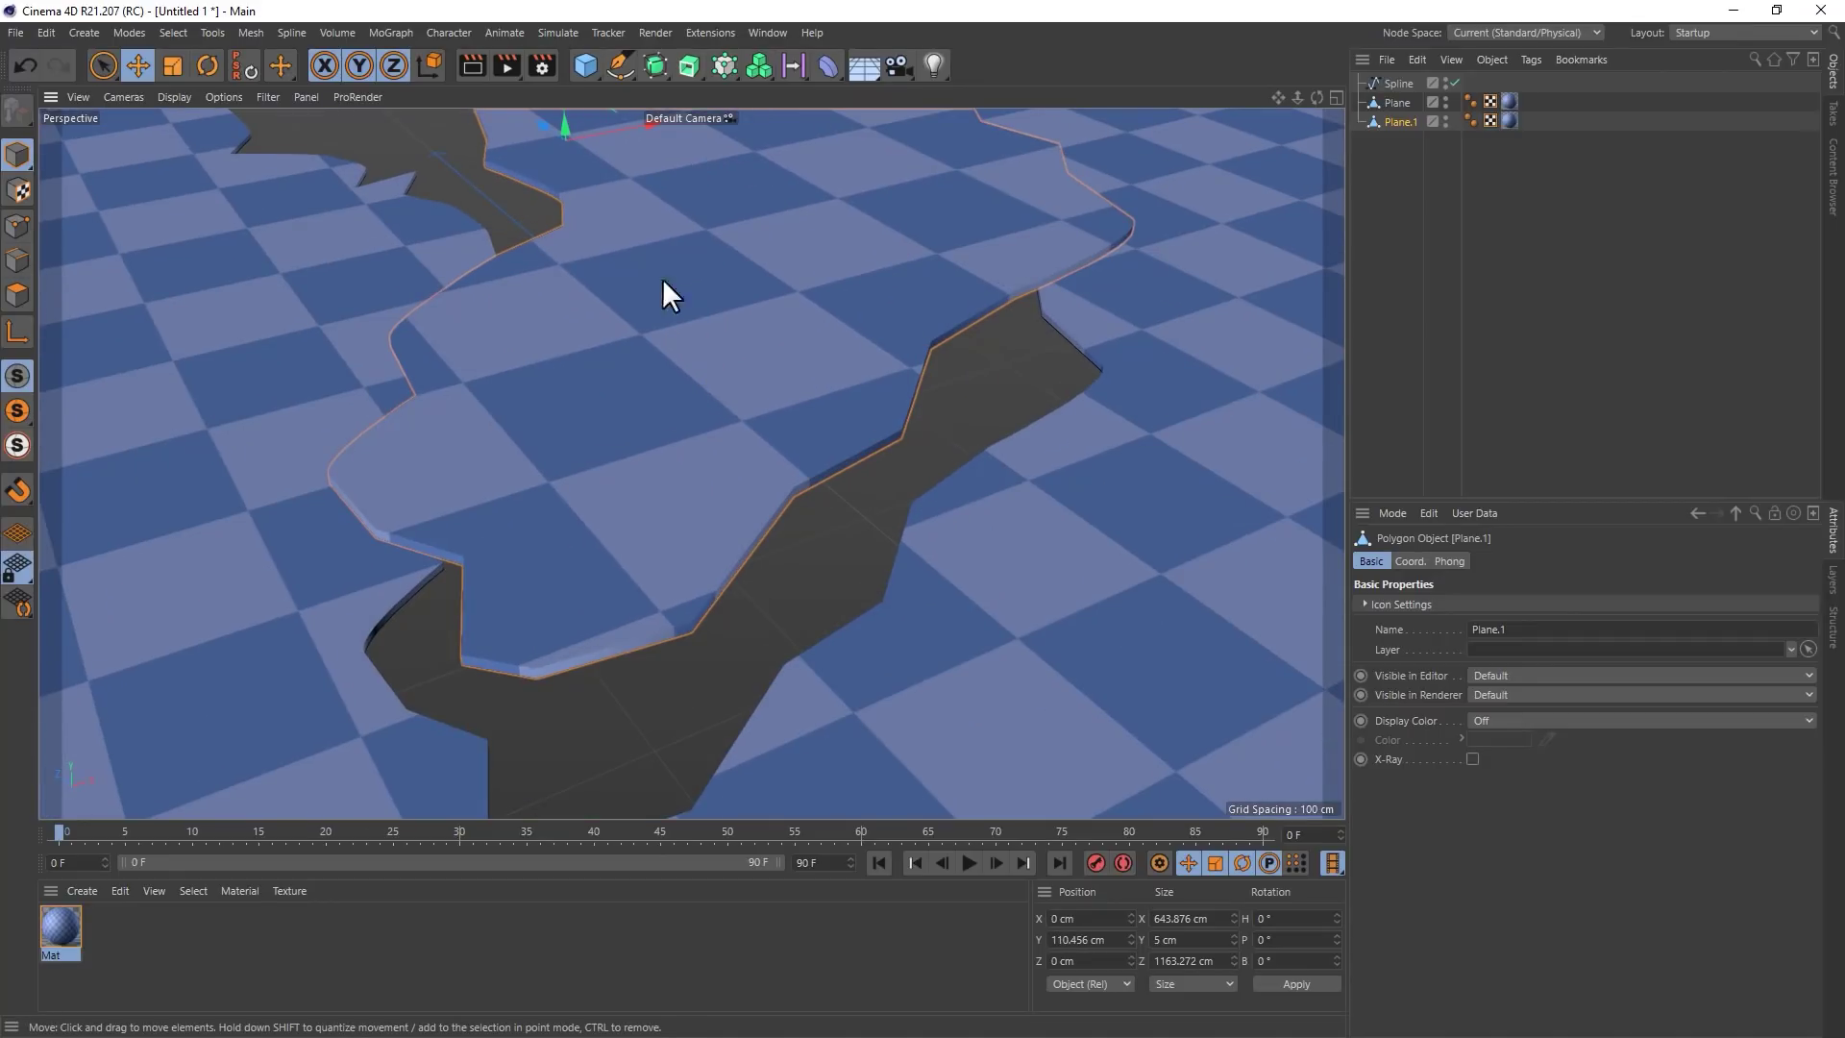
scroll(660, 237, down, 3)
drag(591, 137, 611, 251)
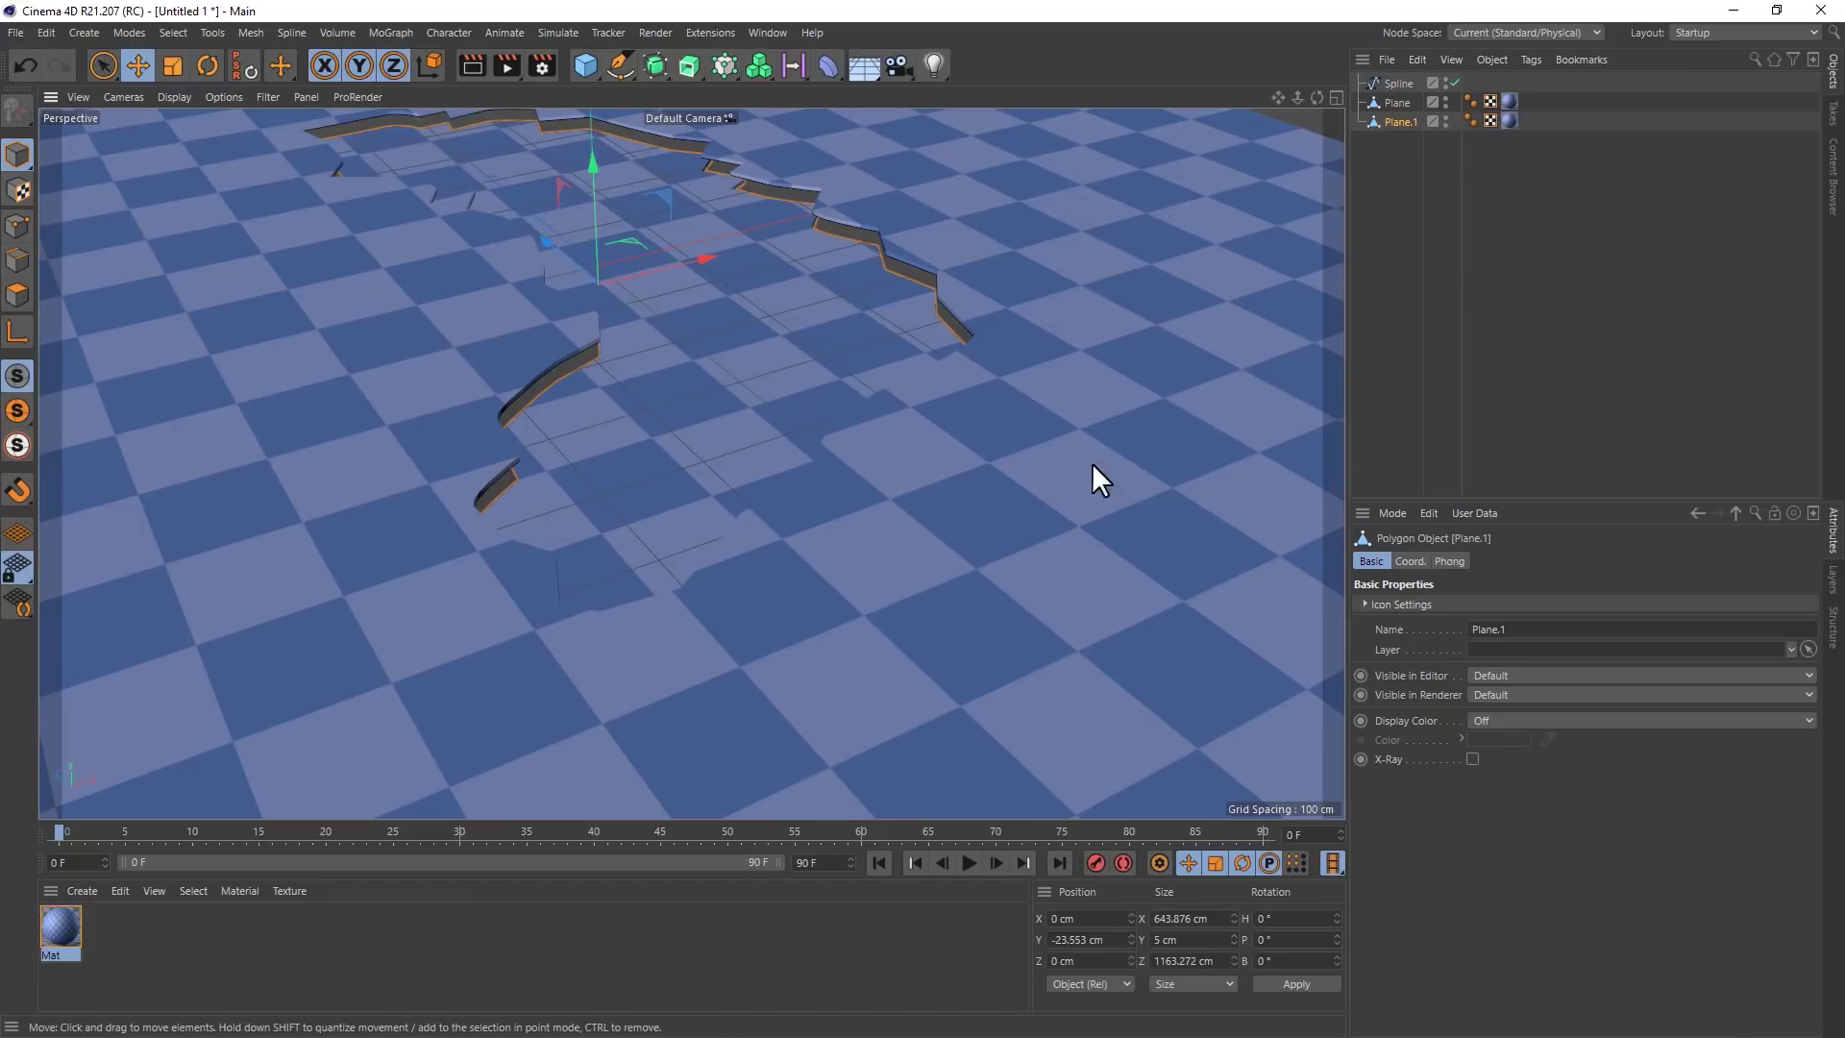
key(ctrl+z)
key(ctrl+z)
Render the perspective view to check the seam between the plane and the piece, and select the plane
scroll(1052, 438, down, 8)
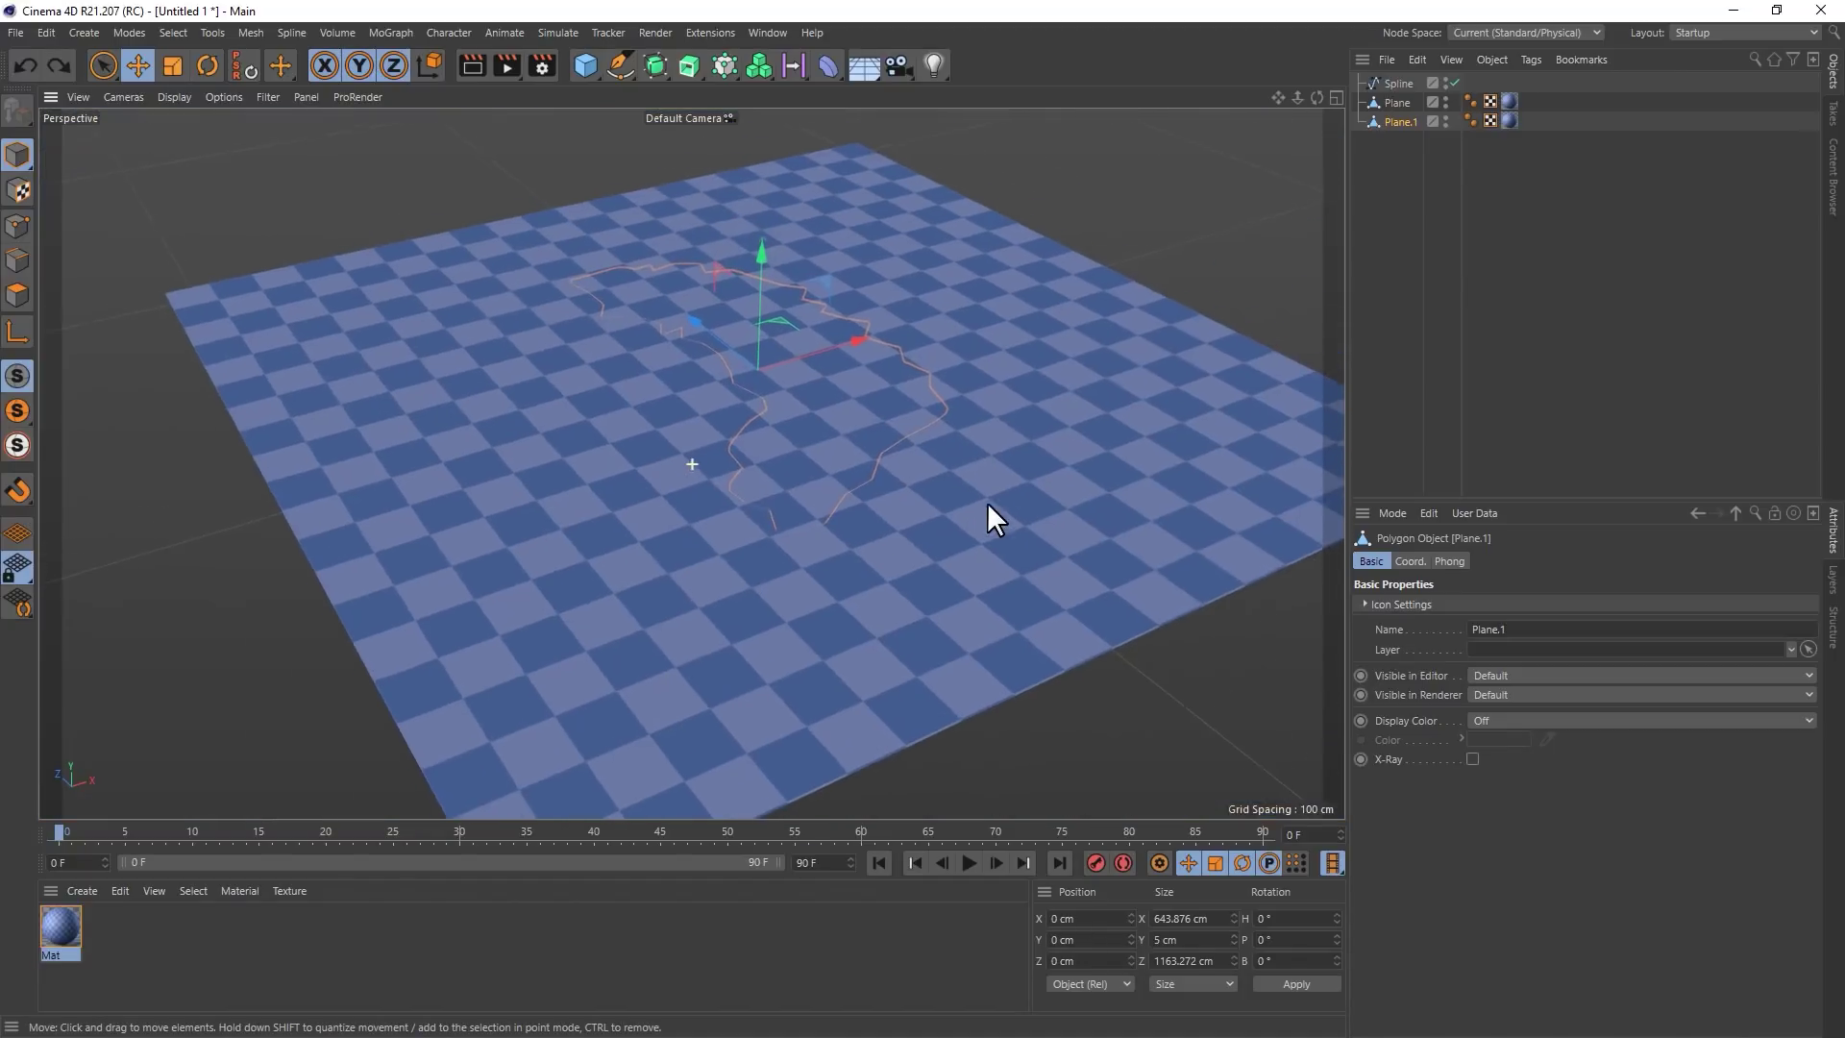
key(ctrl+r)
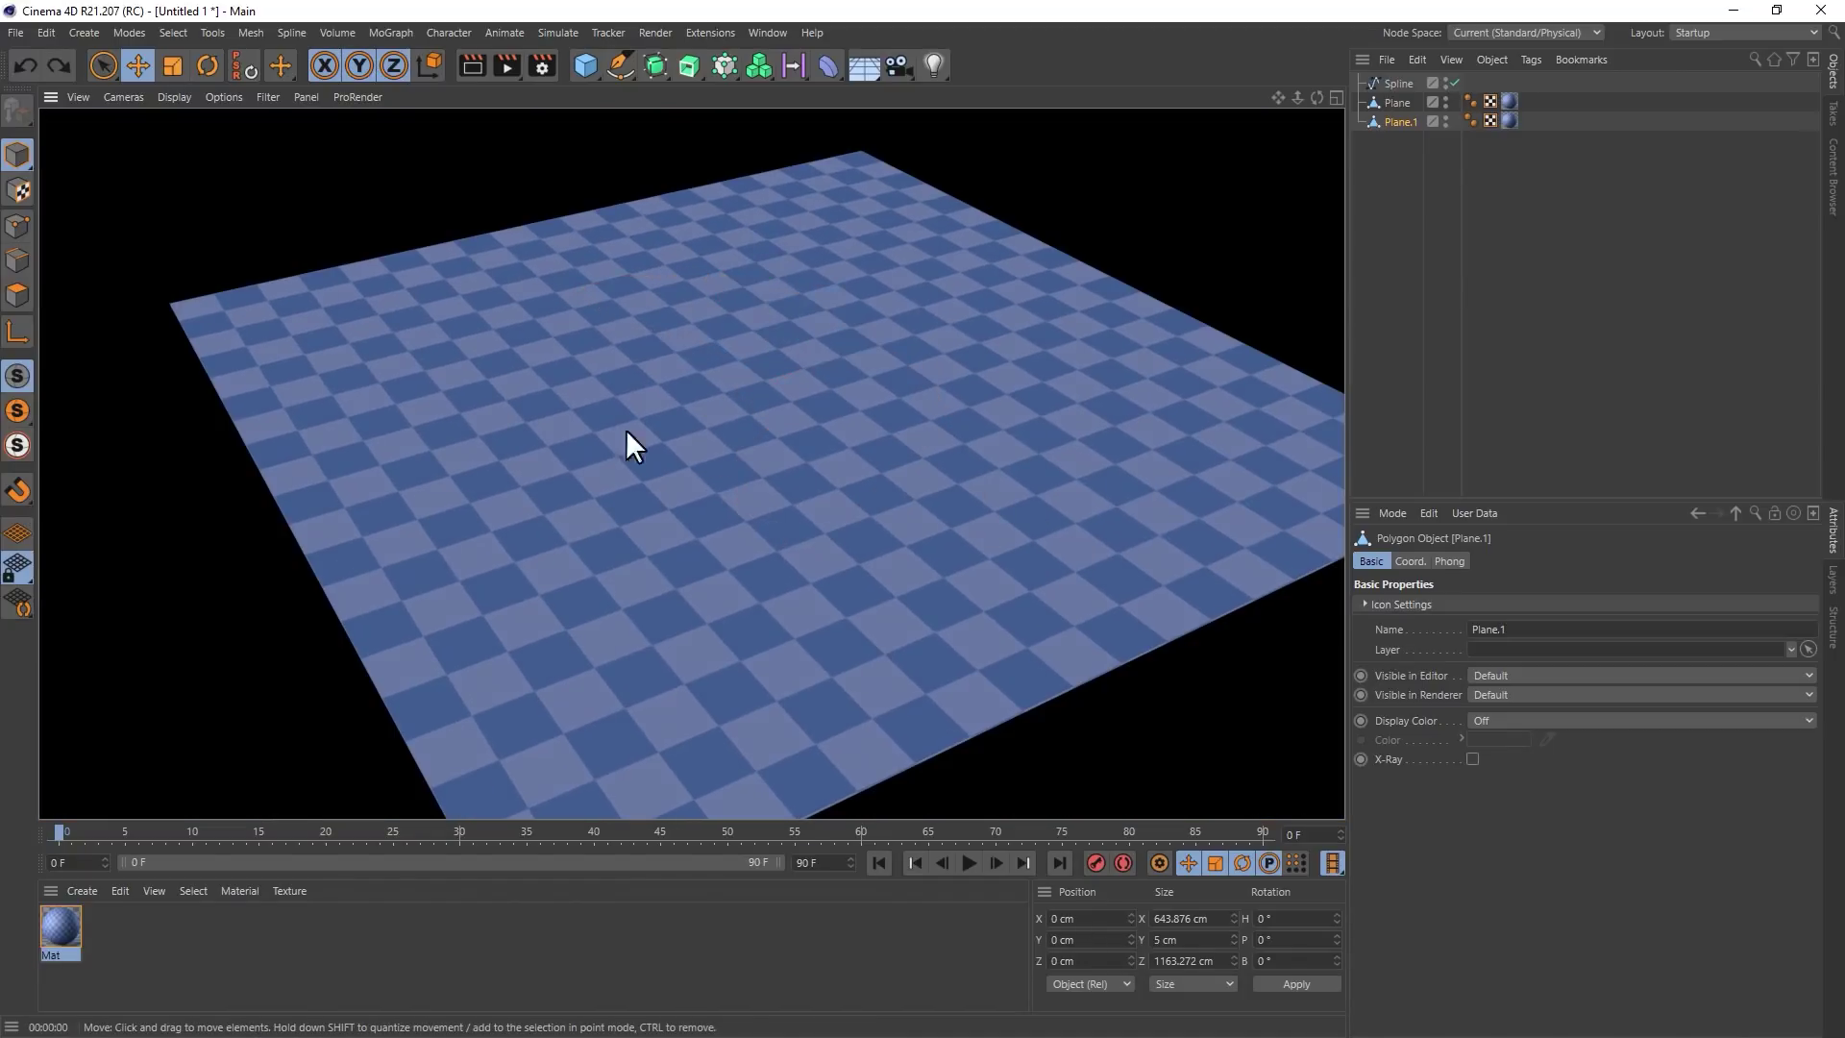
click(1149, 622)
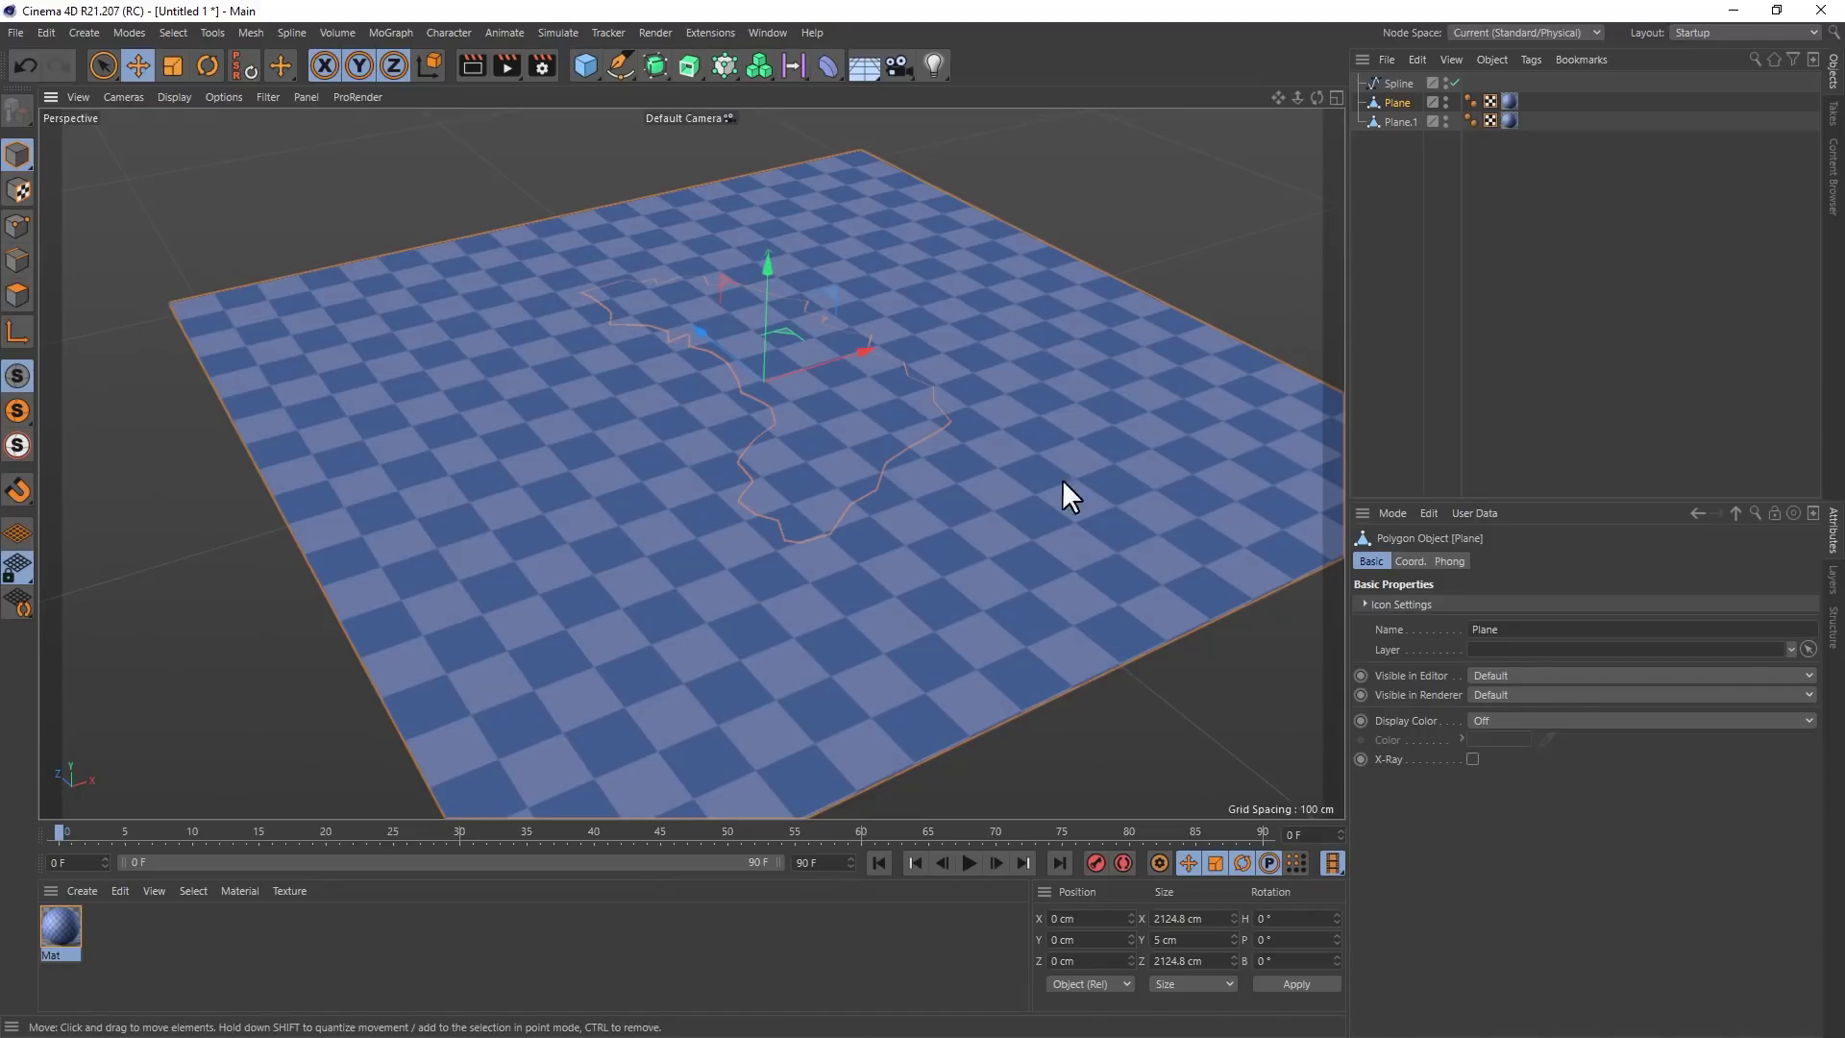
alt+middle_drag(896, 622, 837, 619)
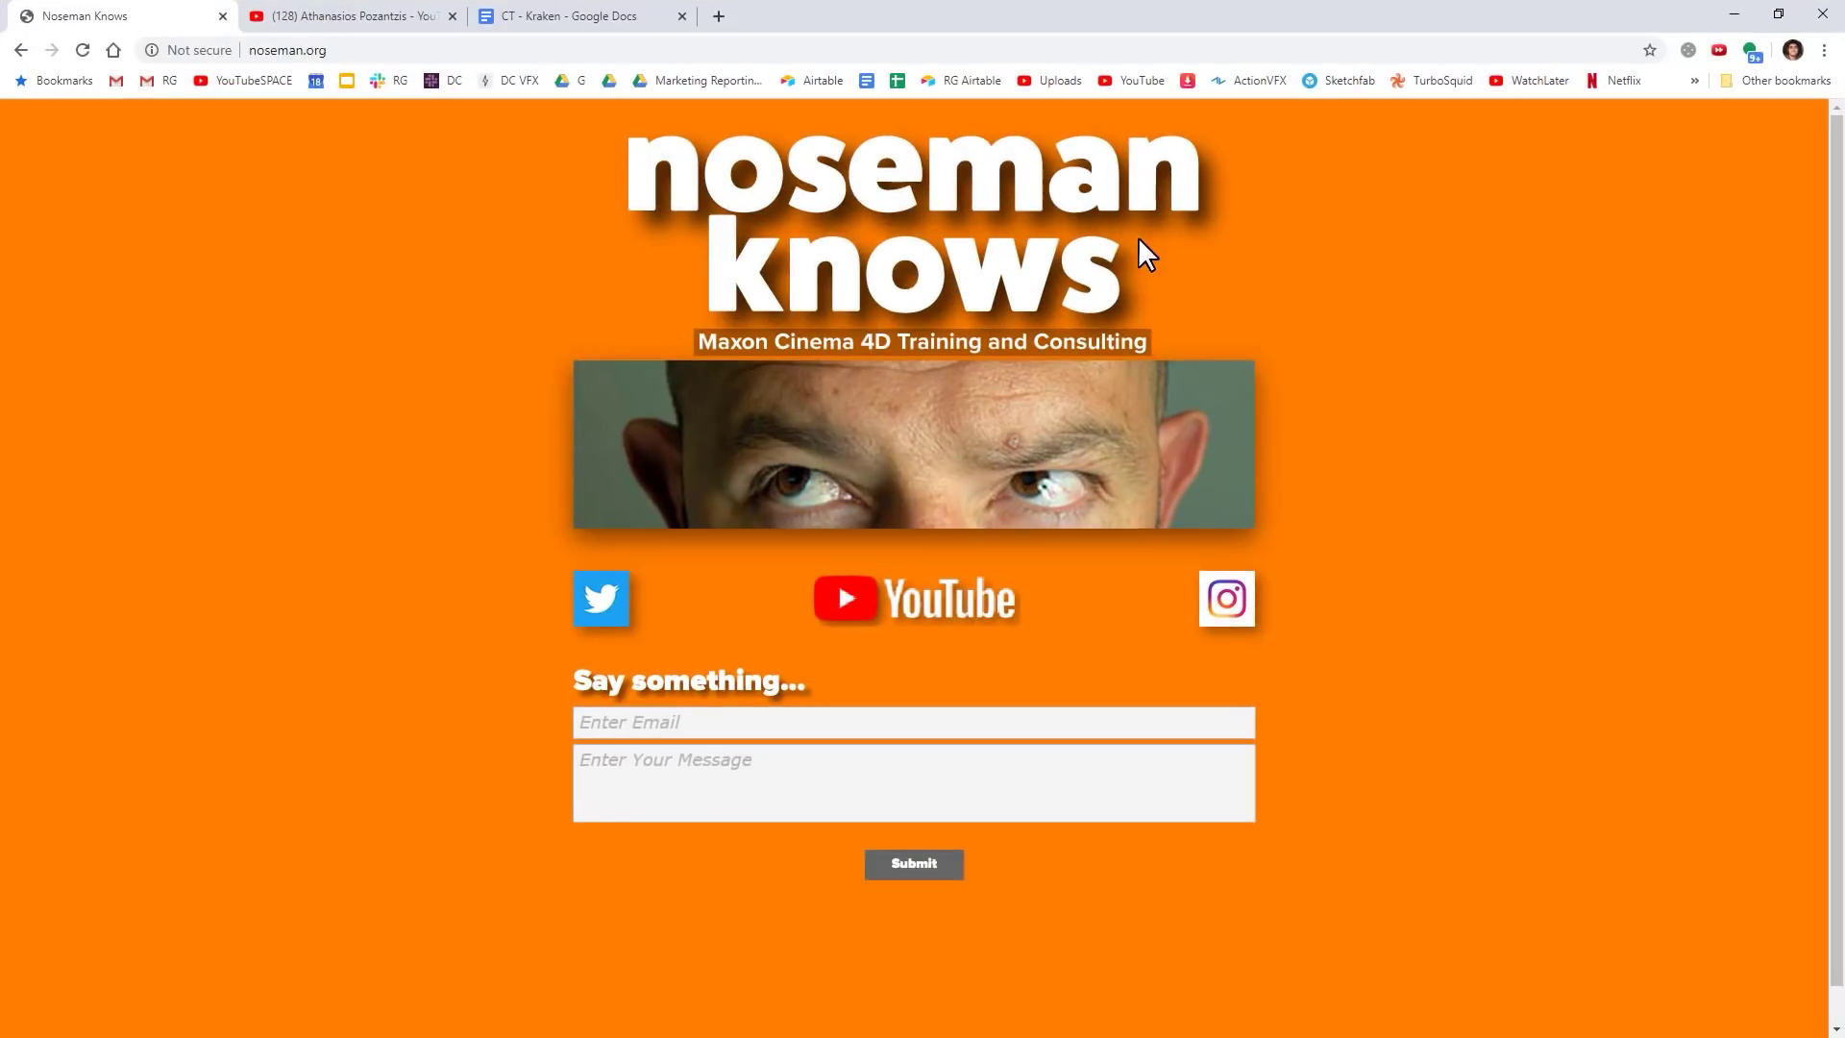
Switch to the web browser and look through the uploaded Cinema 4D tutorials on the Noseman YouTube channel
click(389, 17)
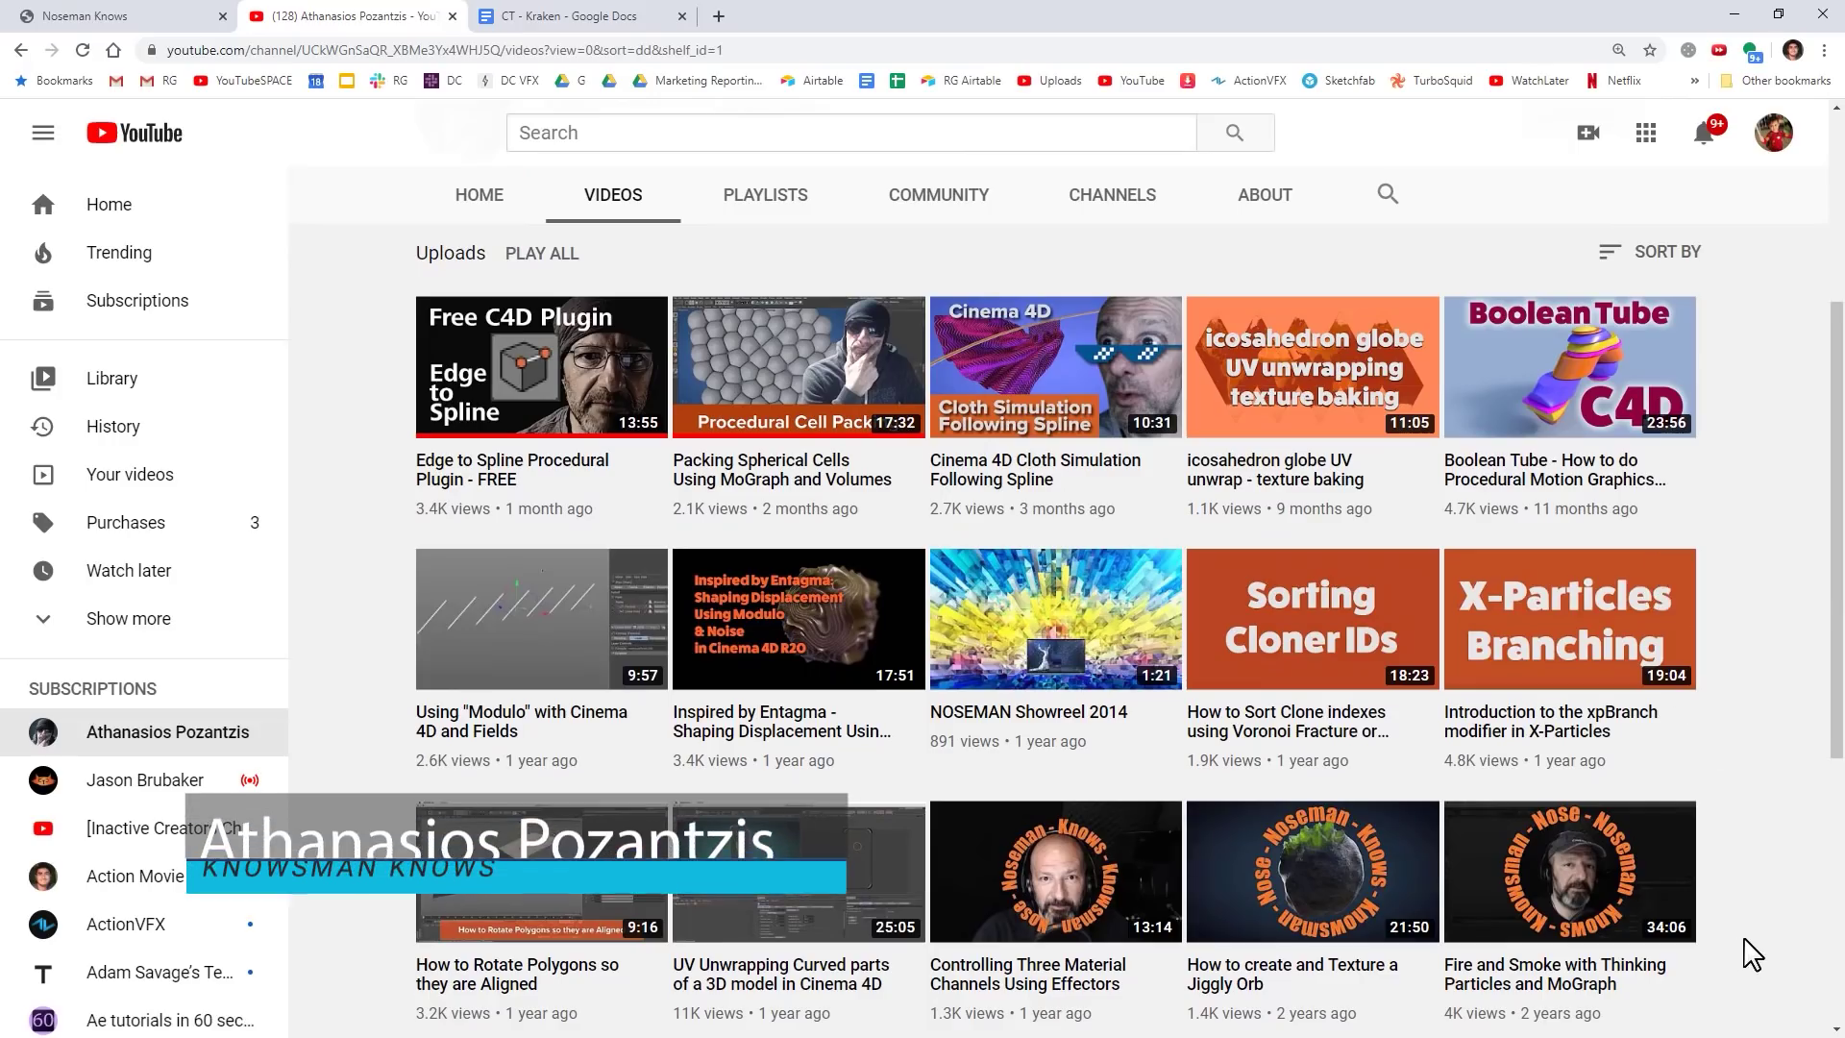
scroll(1765, 952, down, 2)
scroll(1773, 932, down, 1)
scroll(1779, 914, up, 2)
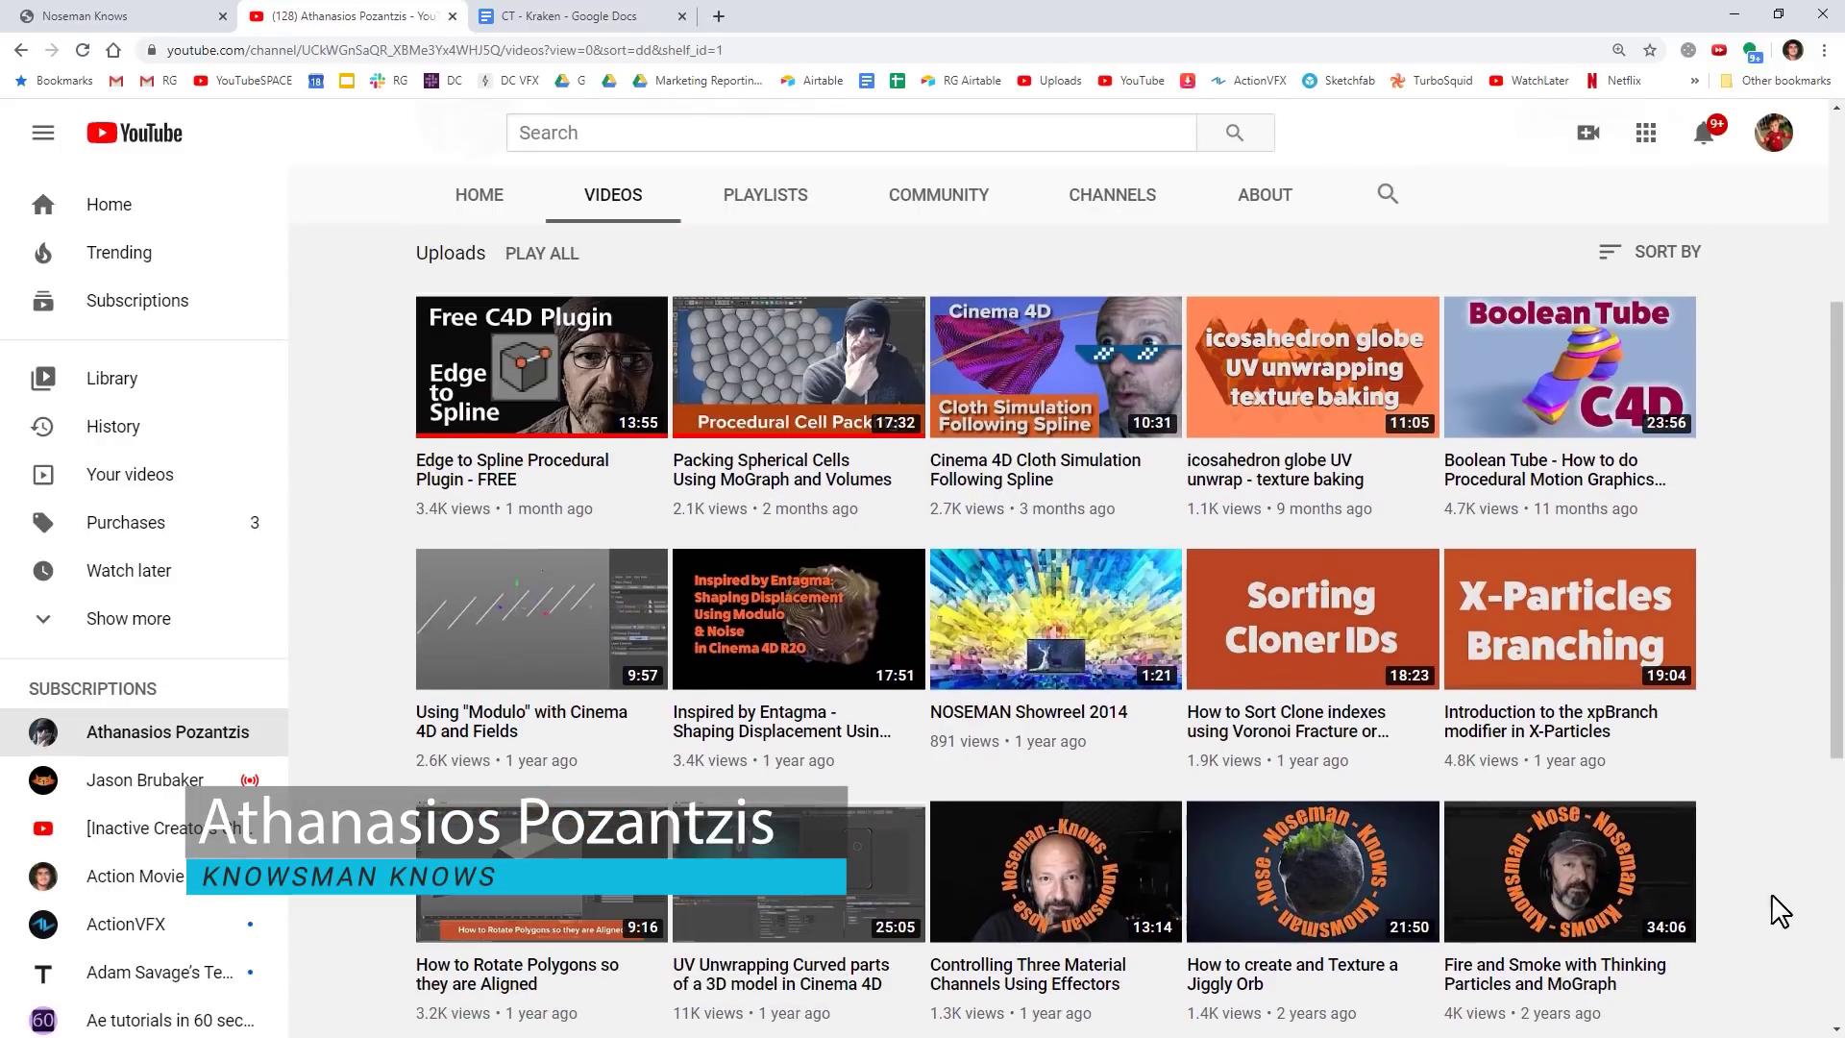
mouse_move(1549, 334)
scroll(1499, 351, up, 4)
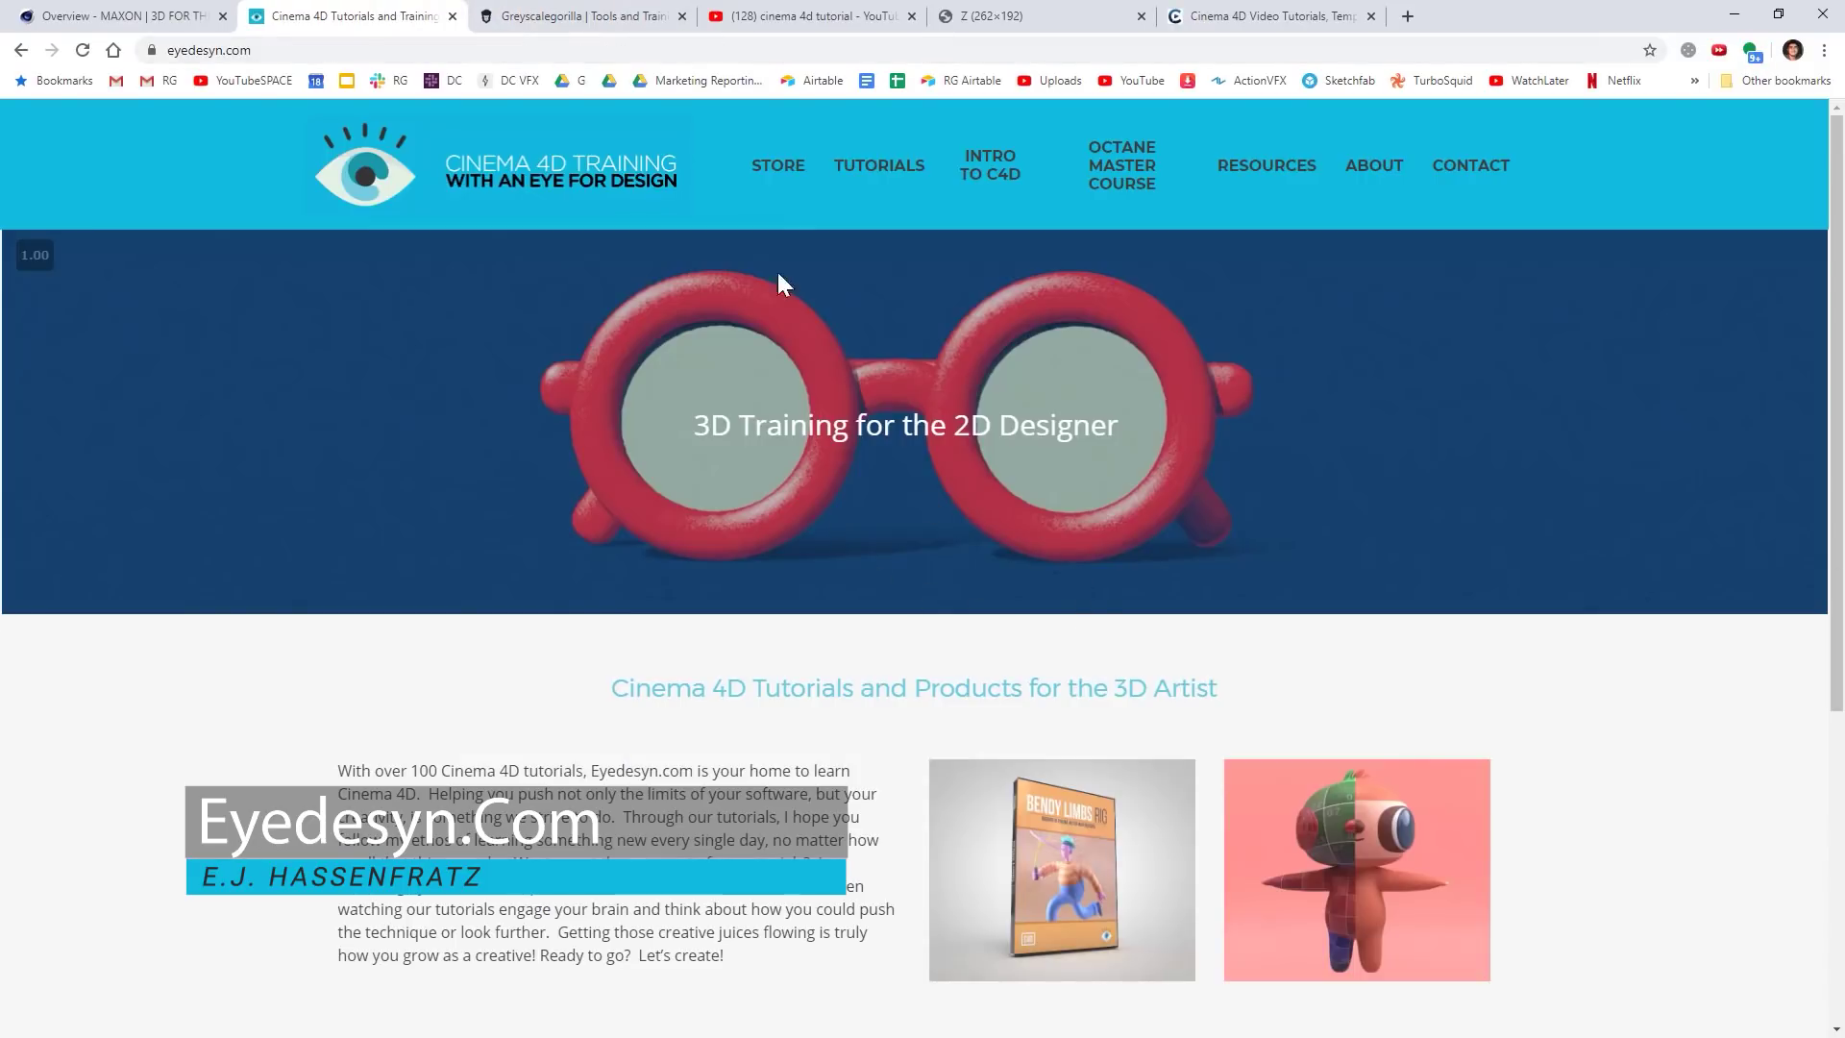
Browse the Greyscalegorilla site's training and products, and enlarge the Ask for Help image
click(638, 20)
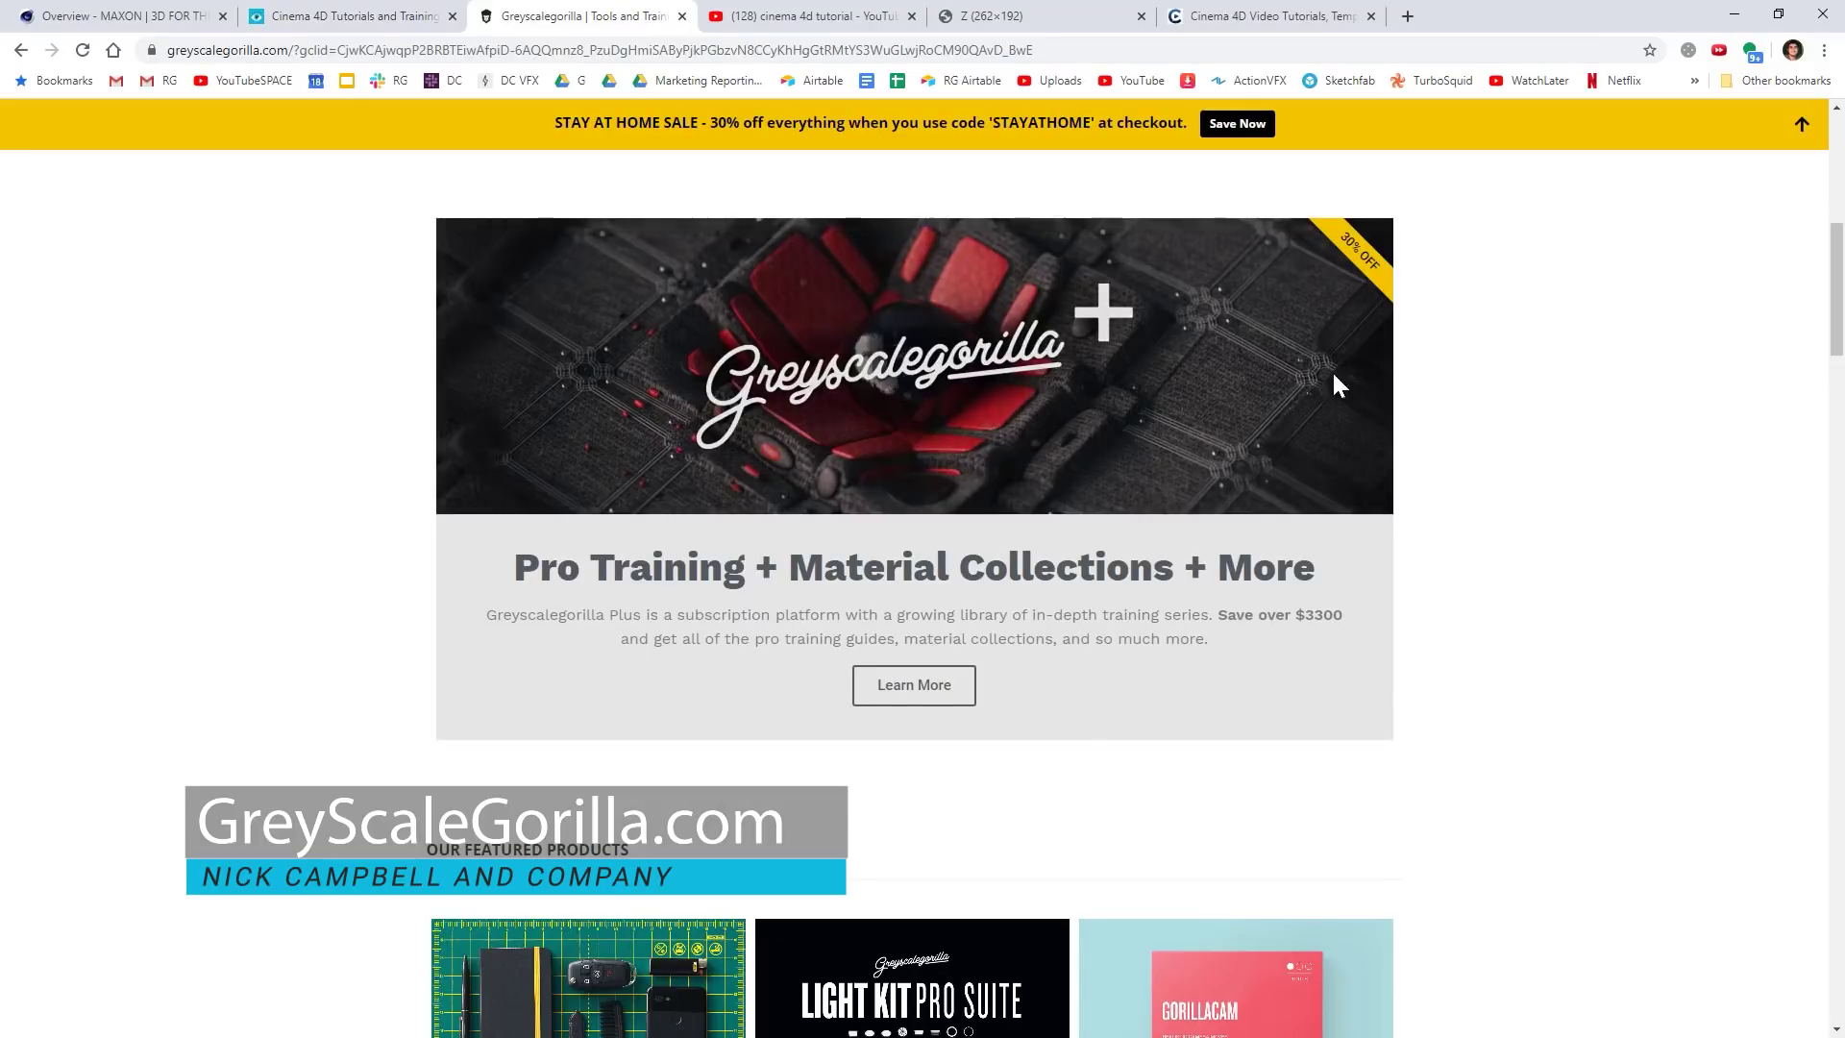
scroll(1346, 394, down, 8)
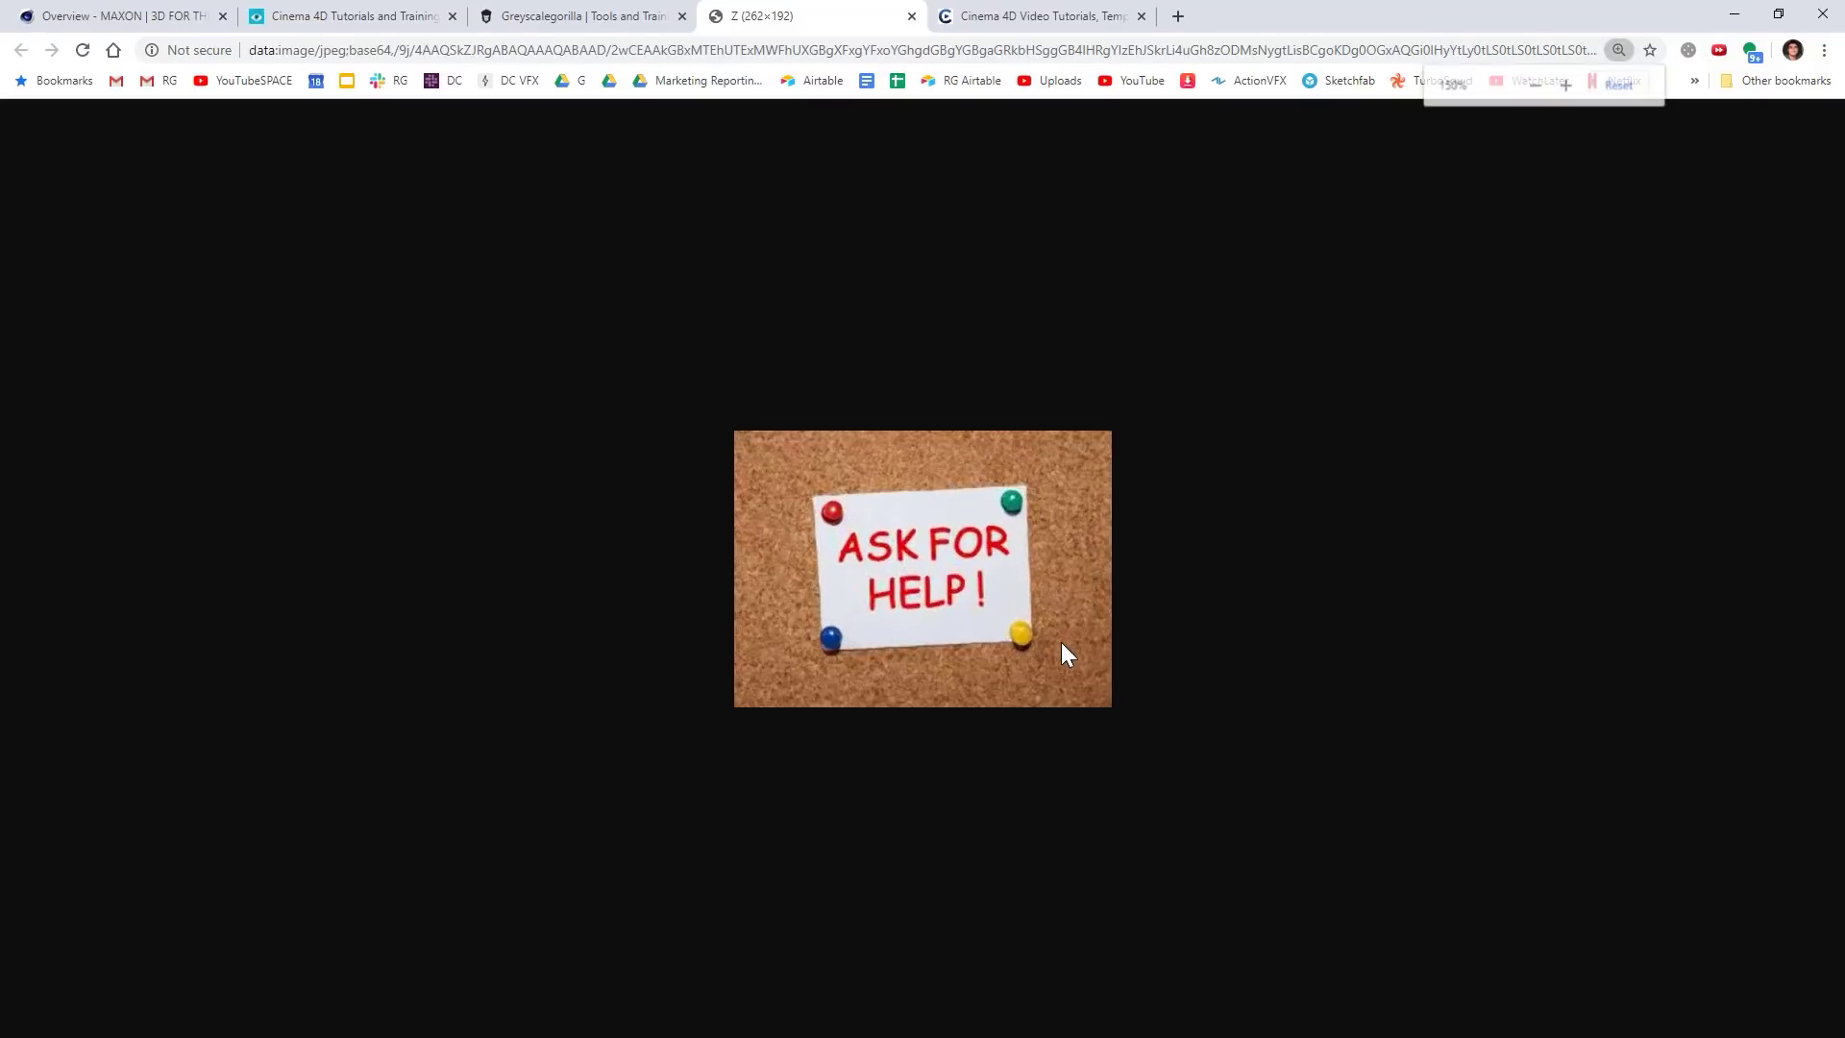
ctrl+scroll(1061, 642, up, 4)
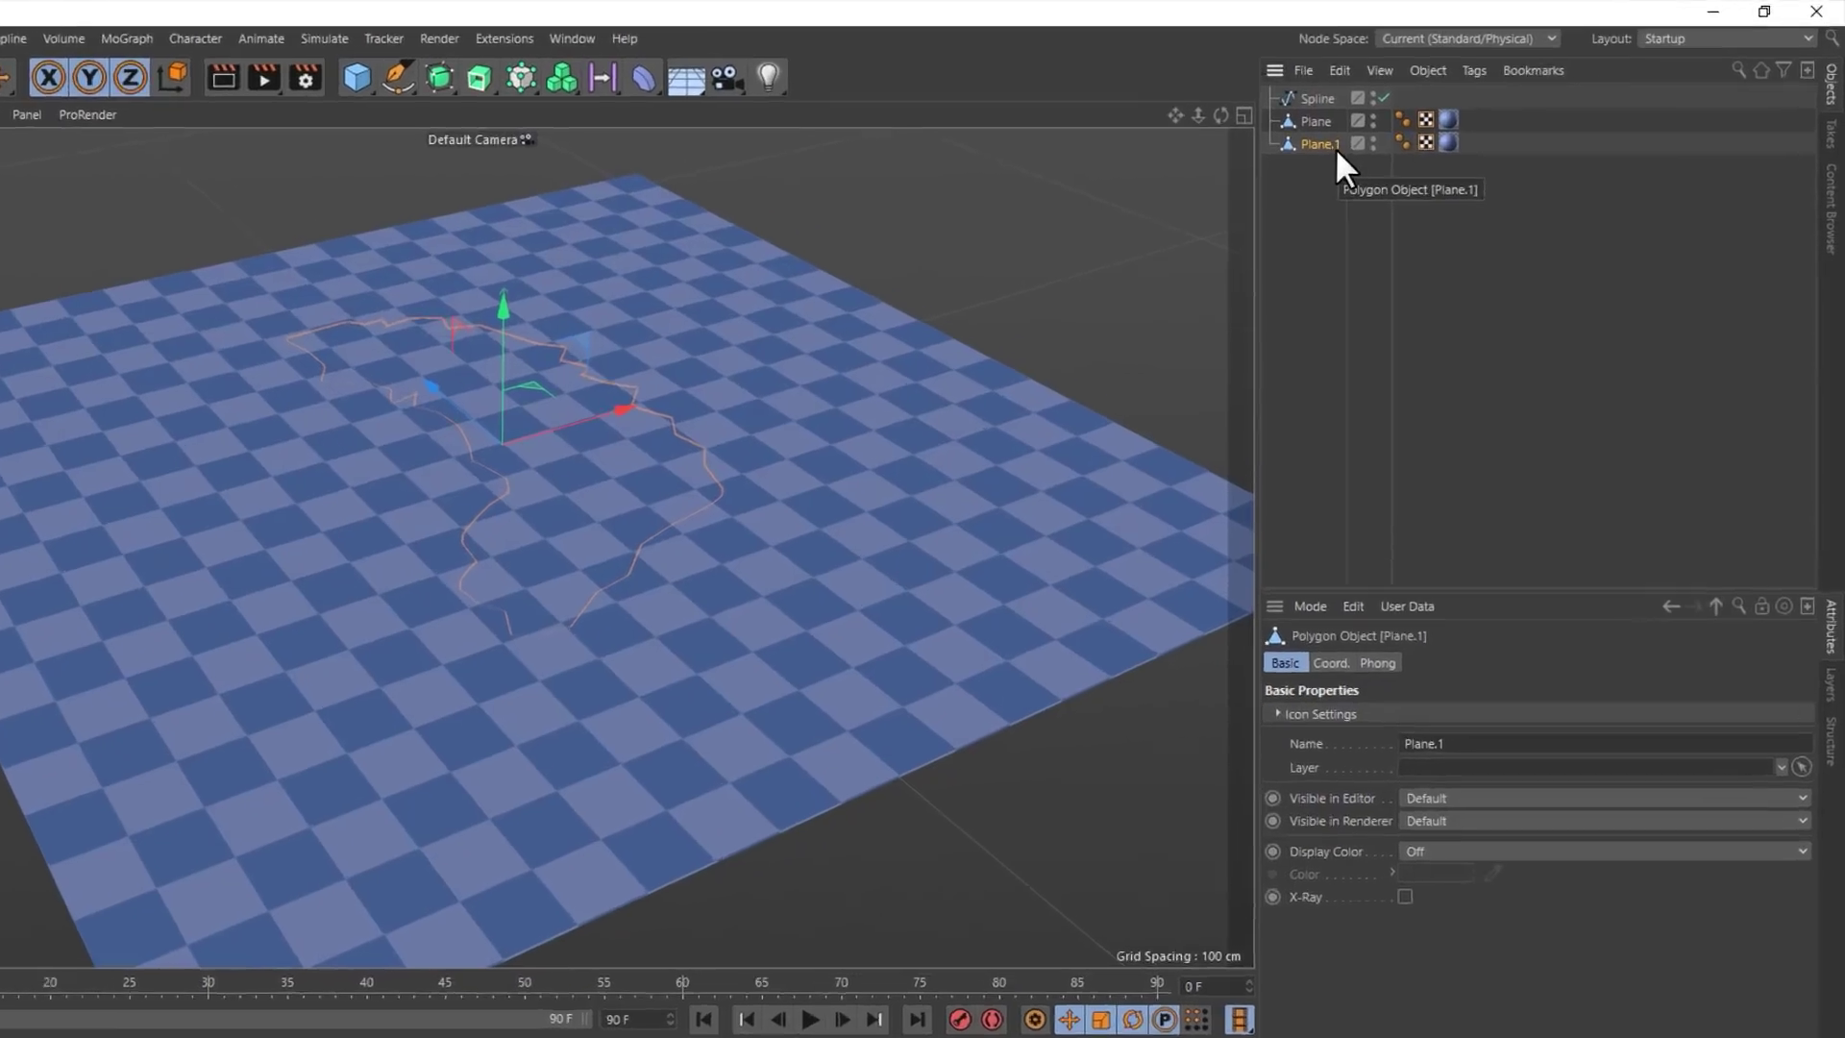
Back in Cinema 4D, rename the split-off crack-shaped object as Piece
double_click(1405, 134)
text(Piece)
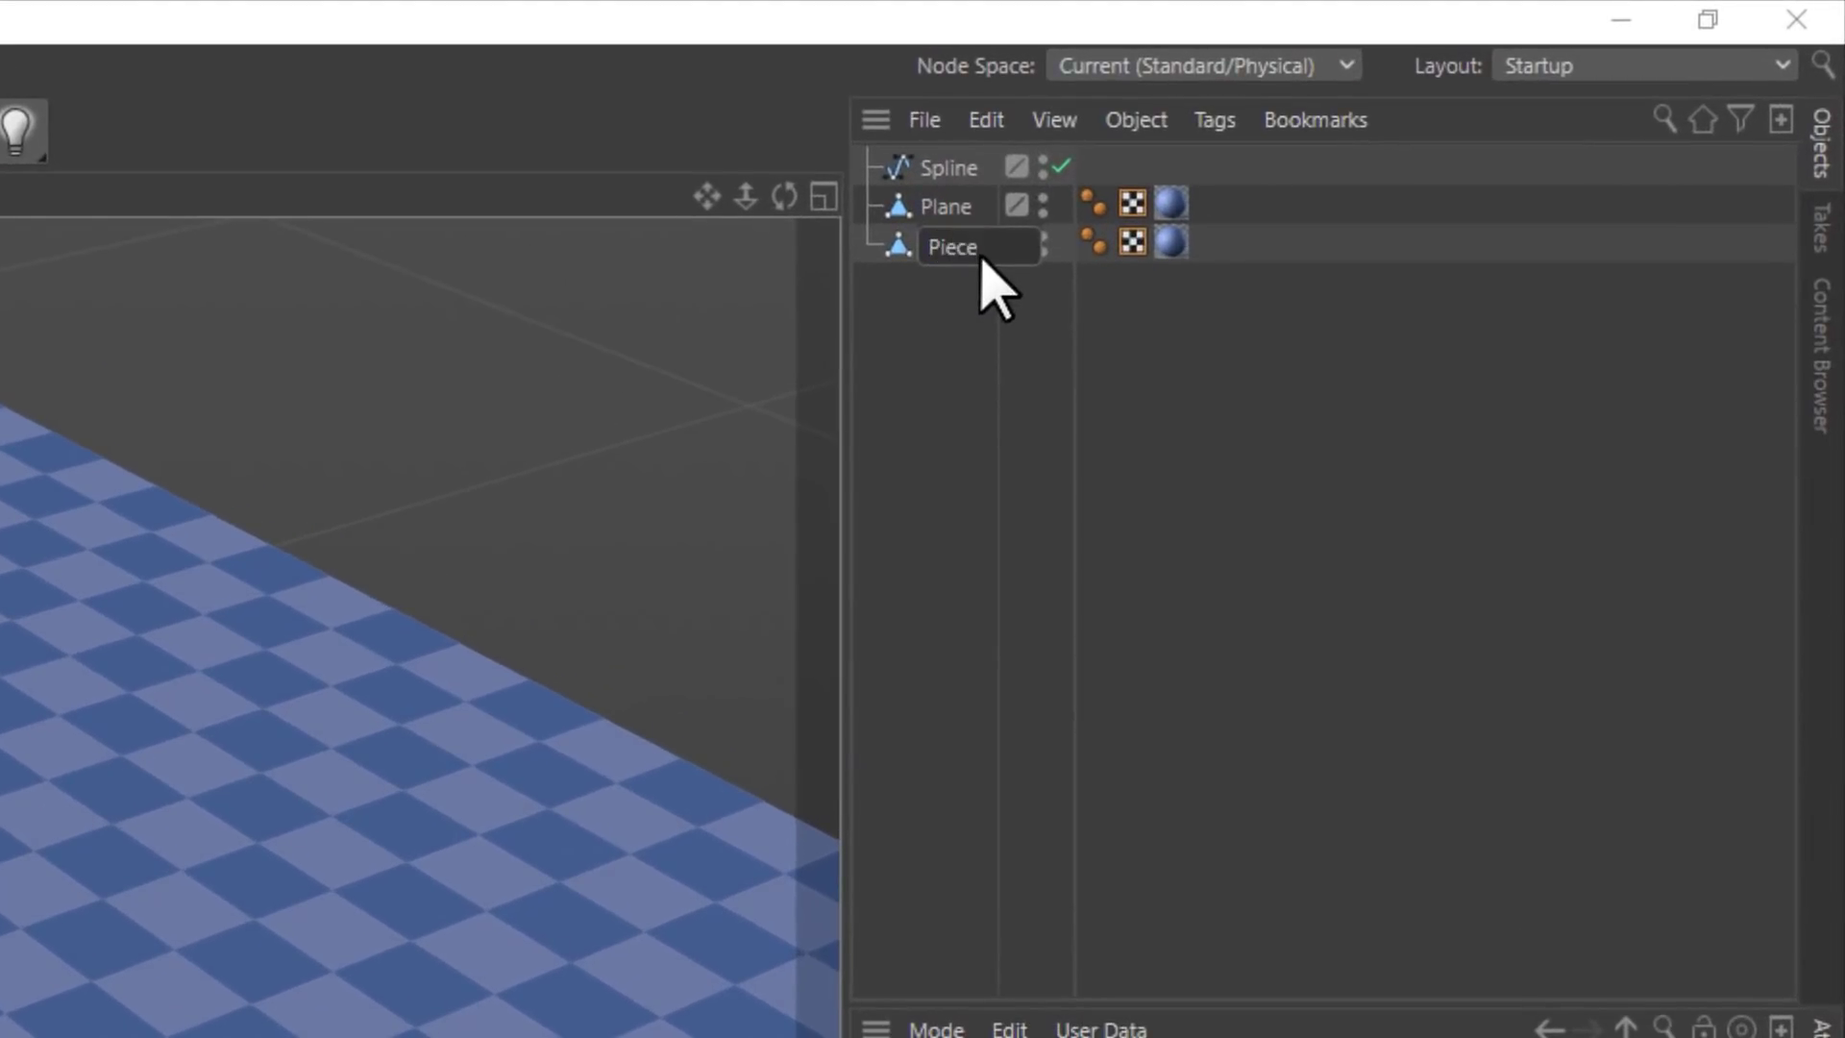
key(Return)
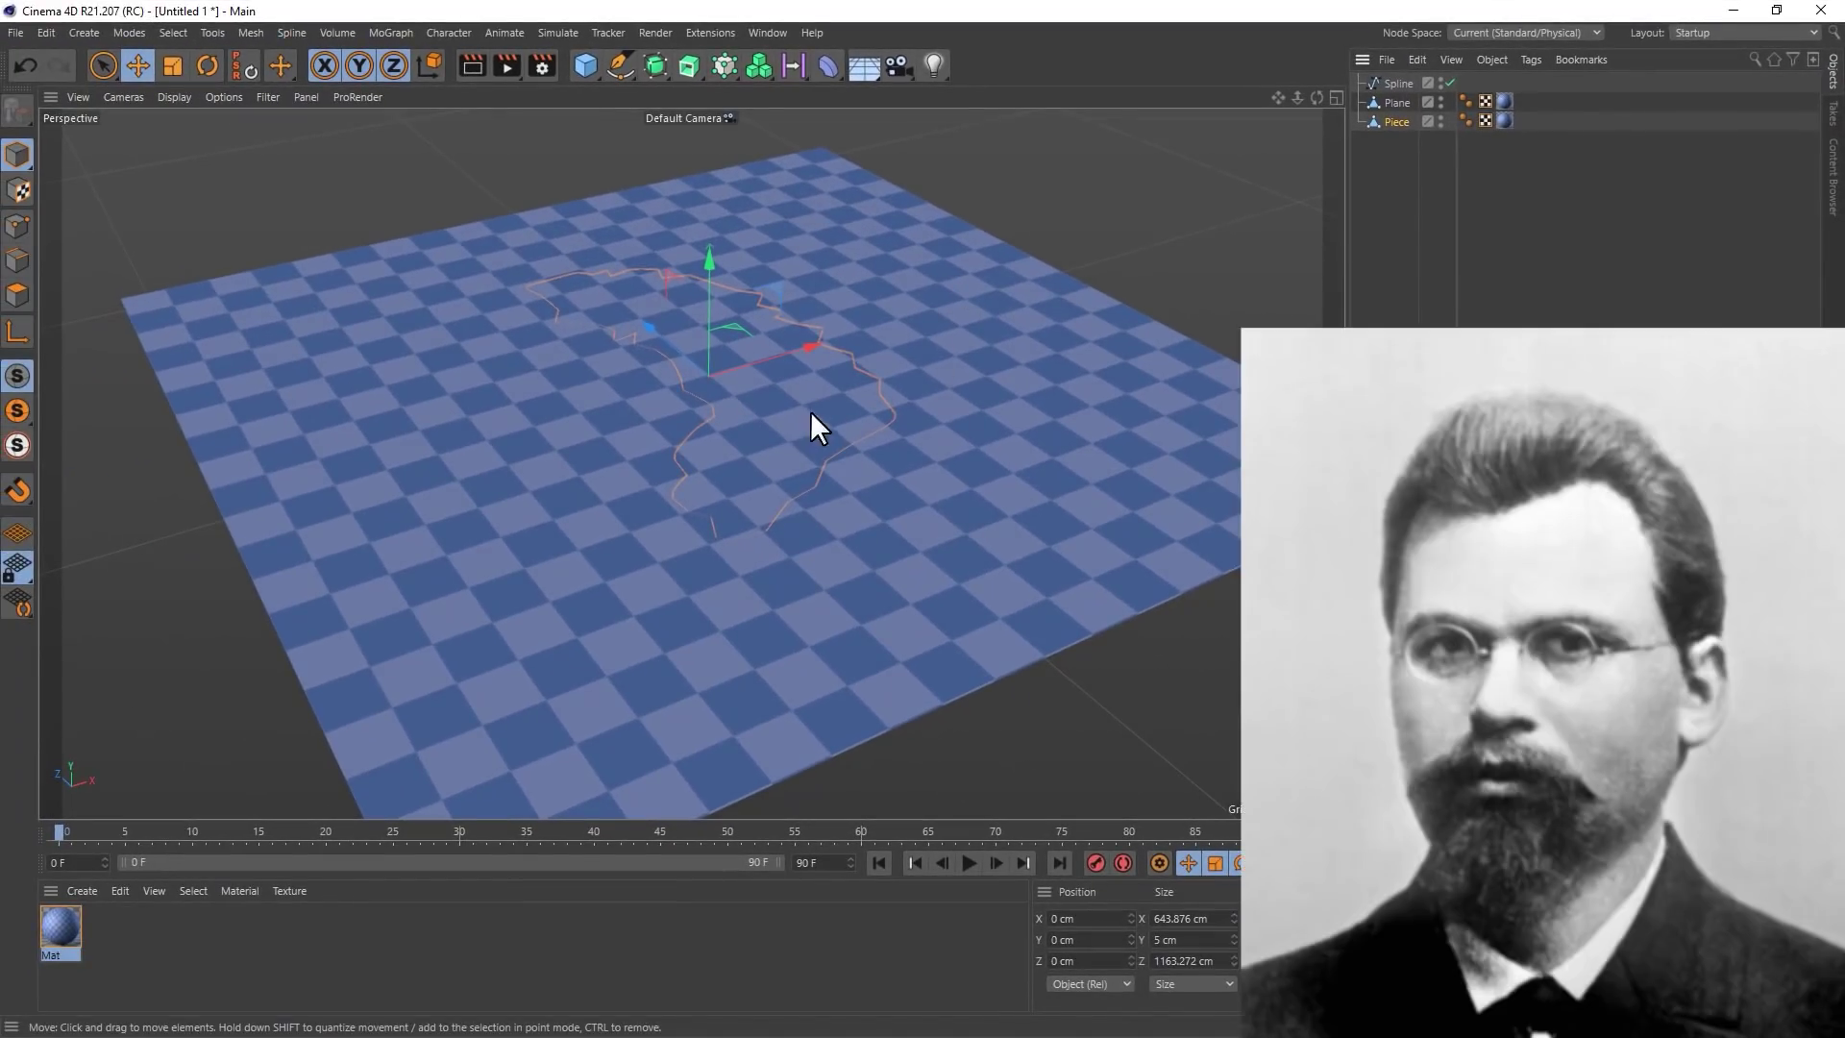
Add a Voronoi Fracture object and make Piece its child
click(392, 33)
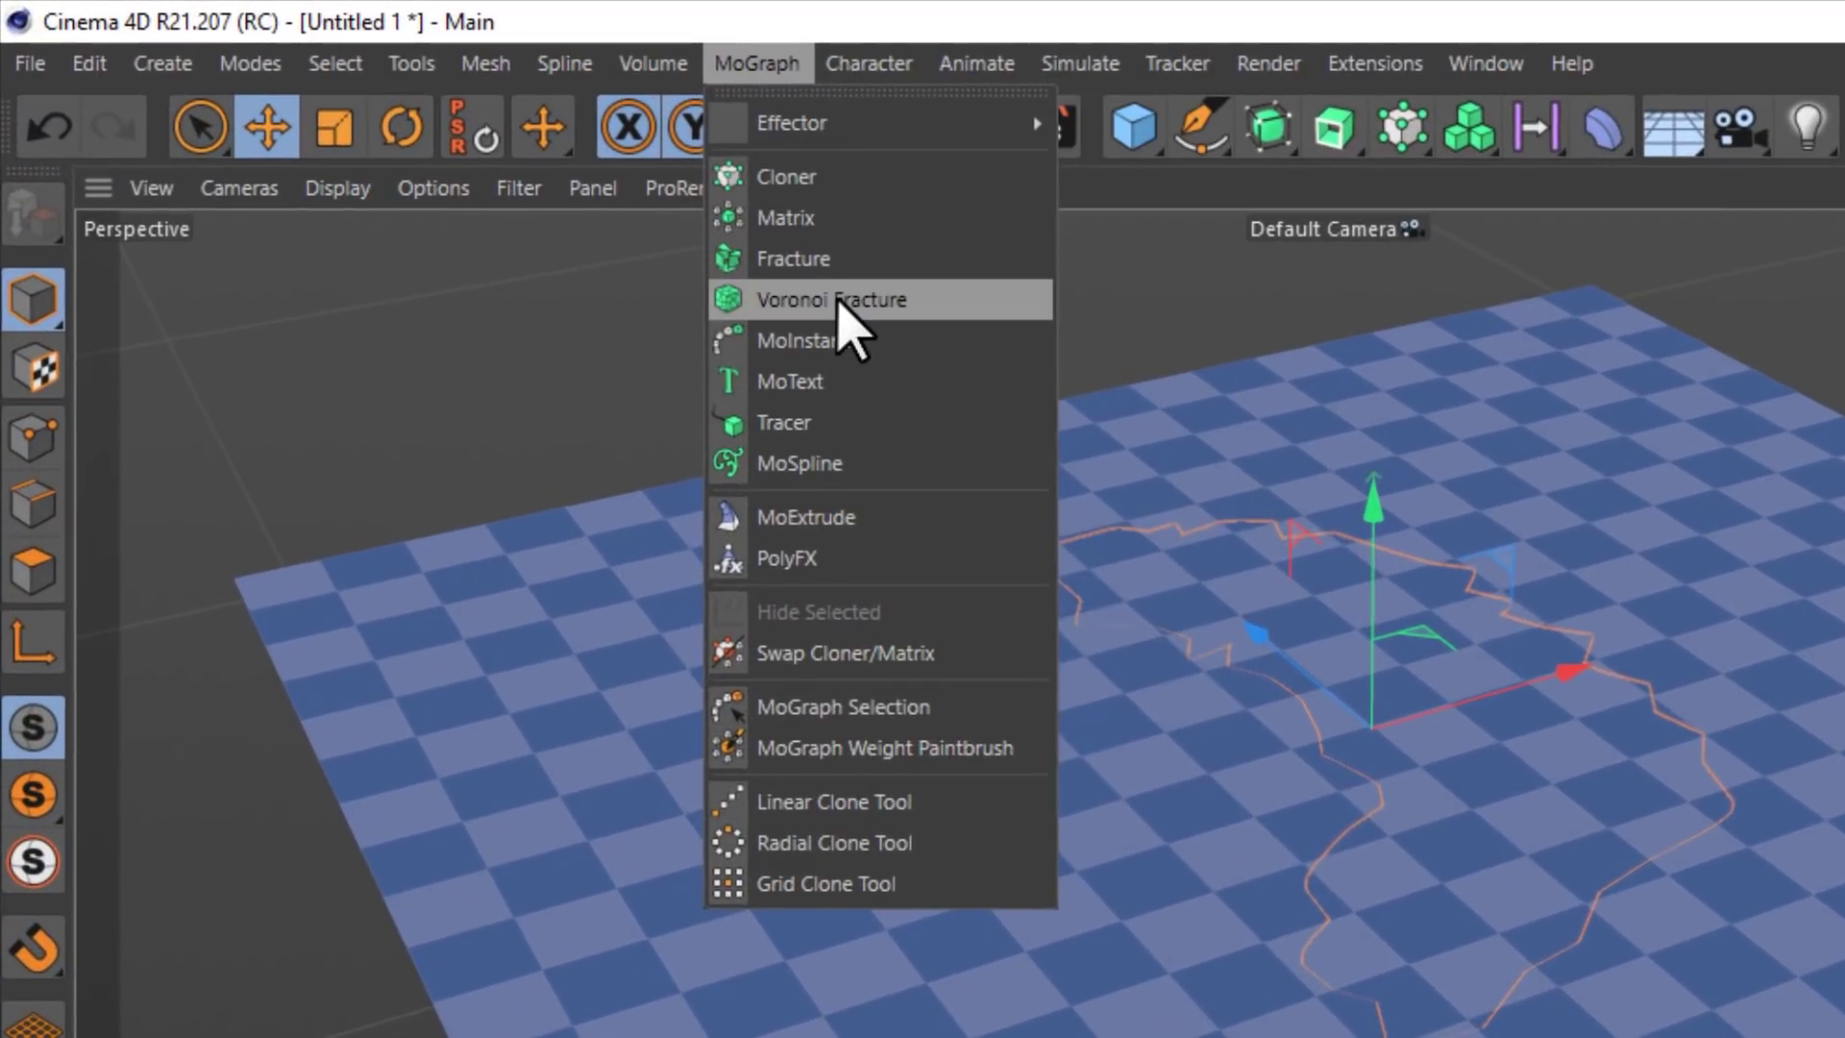
click(839, 302)
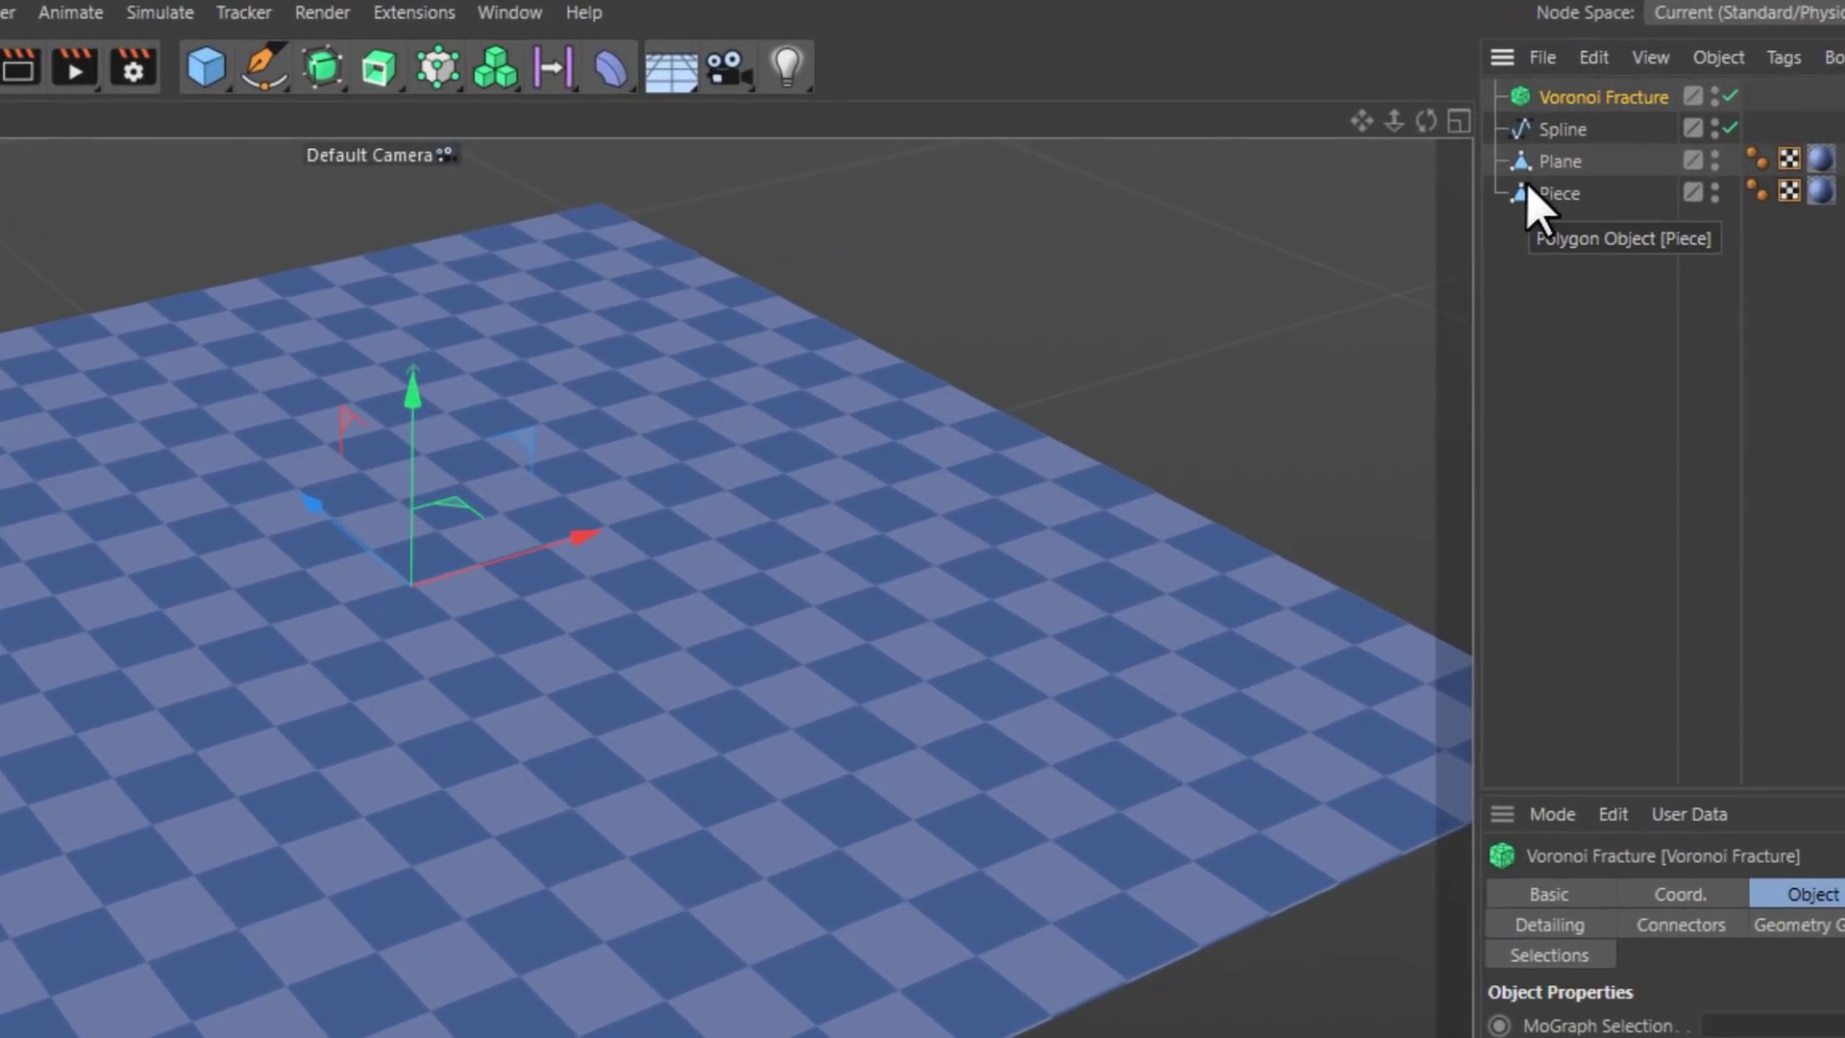
drag(1527, 182, 1596, 102)
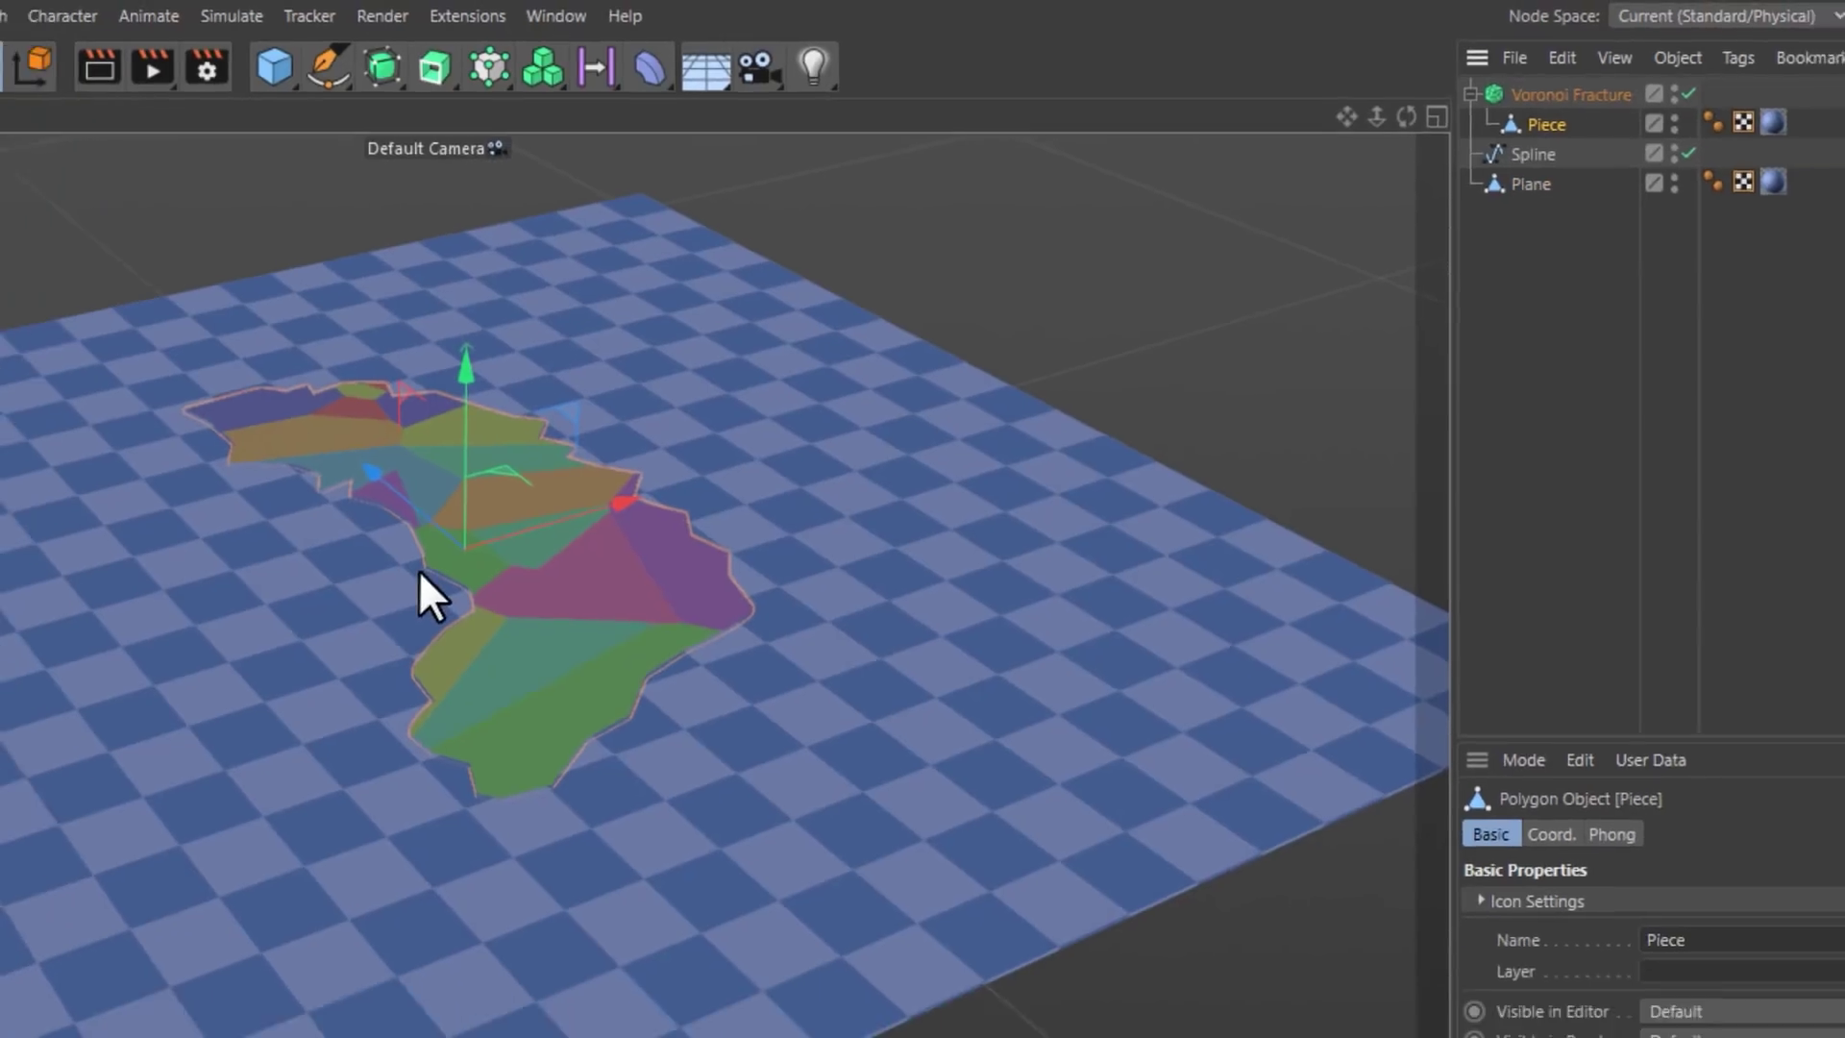
Raise the Point Amount of the Voronoi Fracture's Point Generator distribution source to 435
alt+right_drag(365, 609, 803, 665)
alt+drag(940, 444, 928, 618)
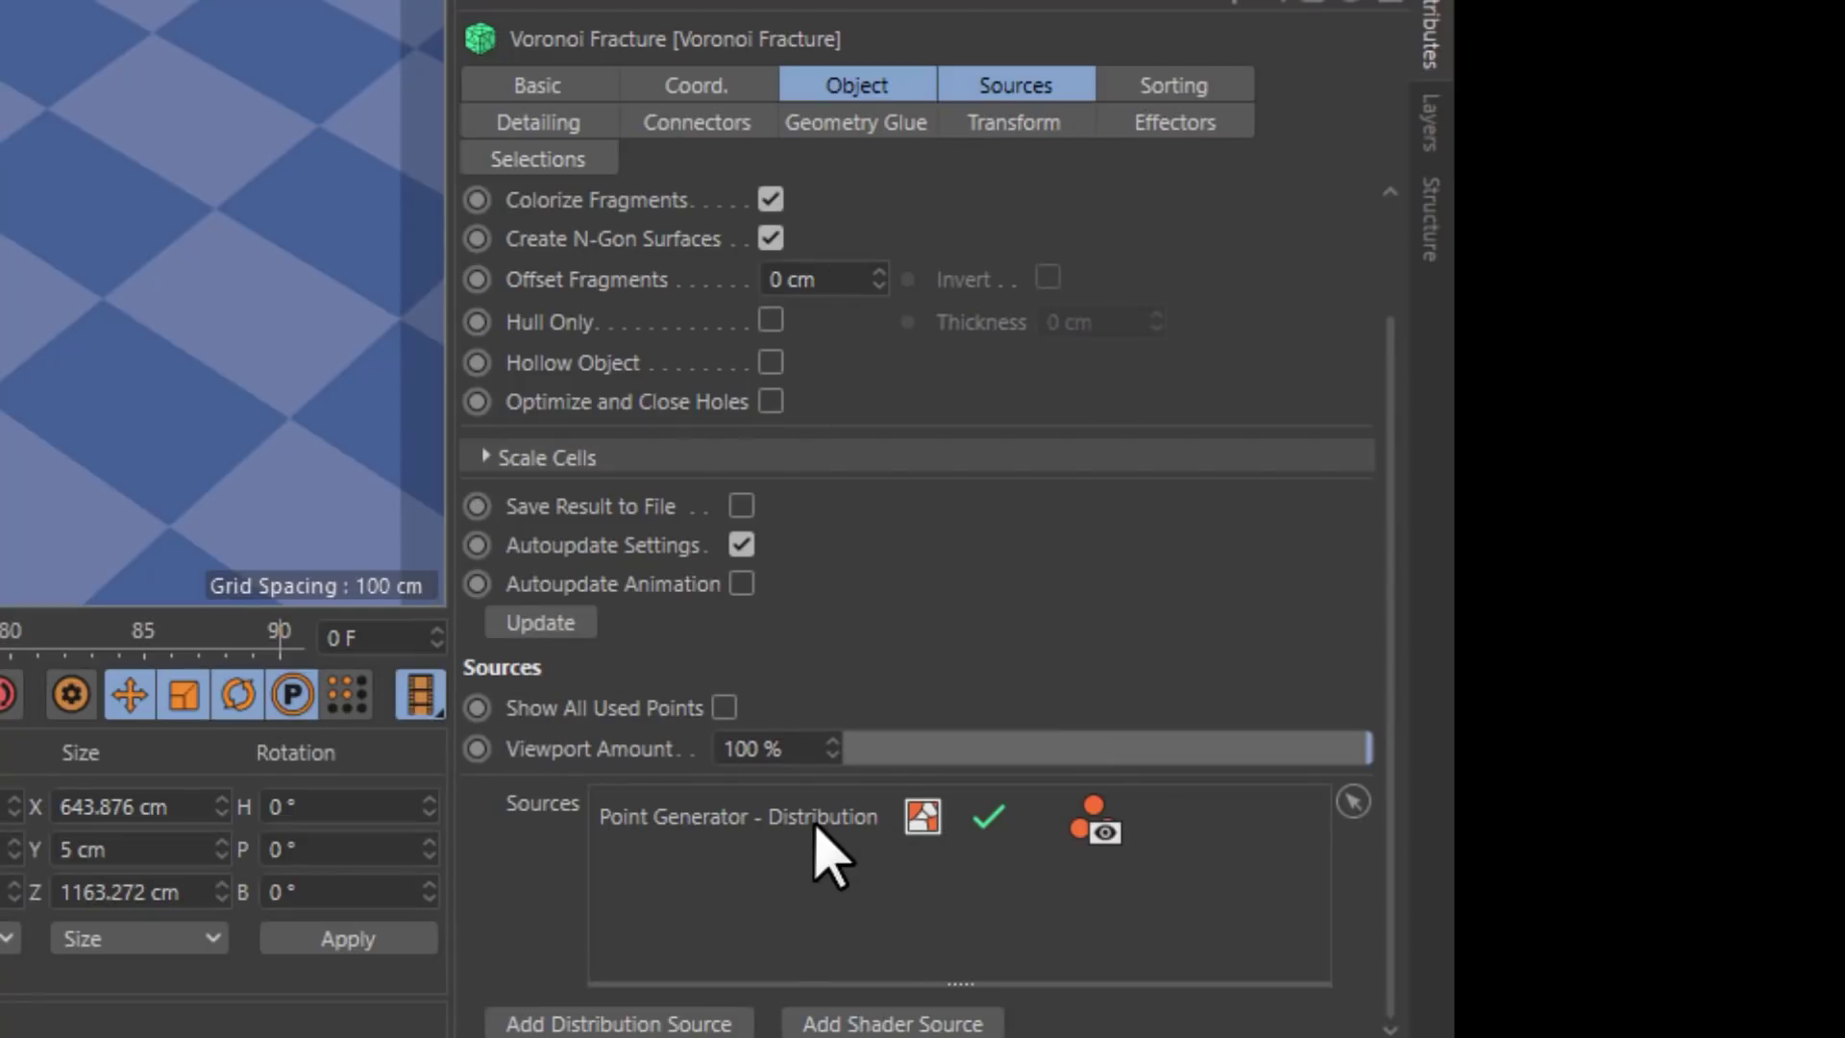
scroll(865, 884, down, 4)
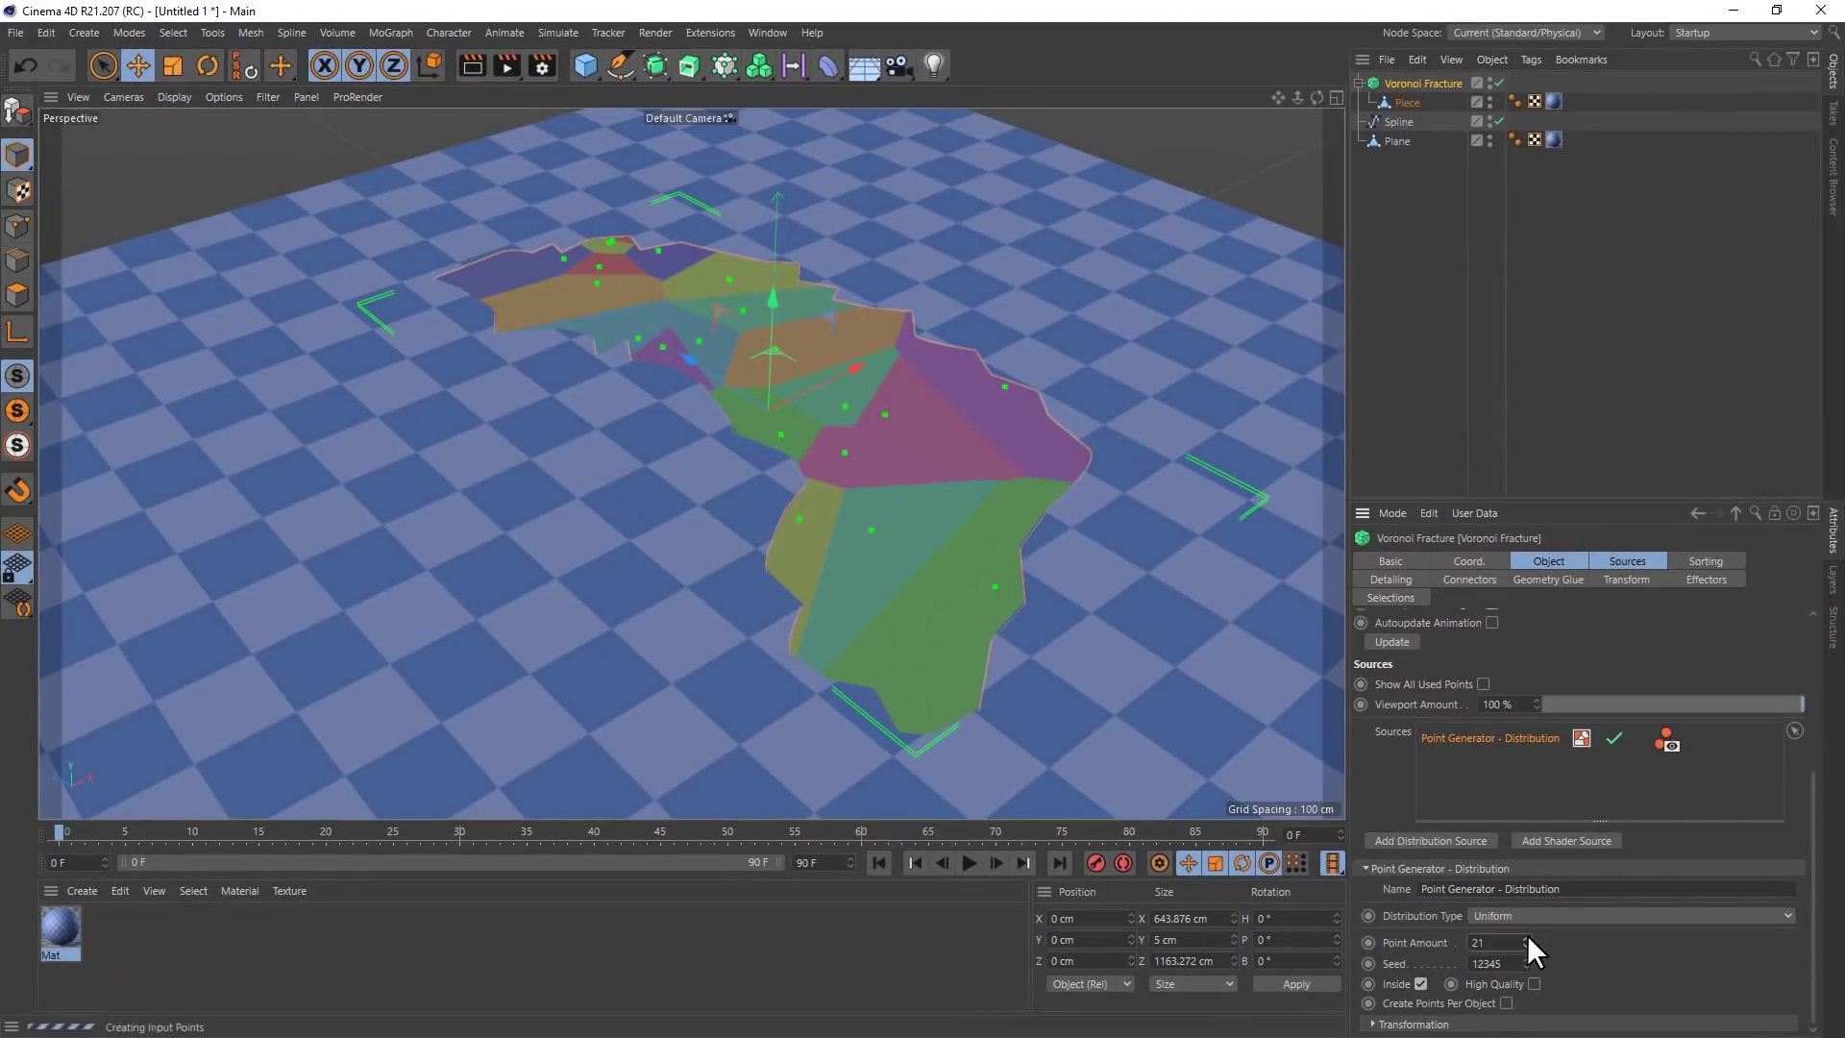
drag(1526, 940, 1600, 925)
scroll(1059, 608, up, 15)
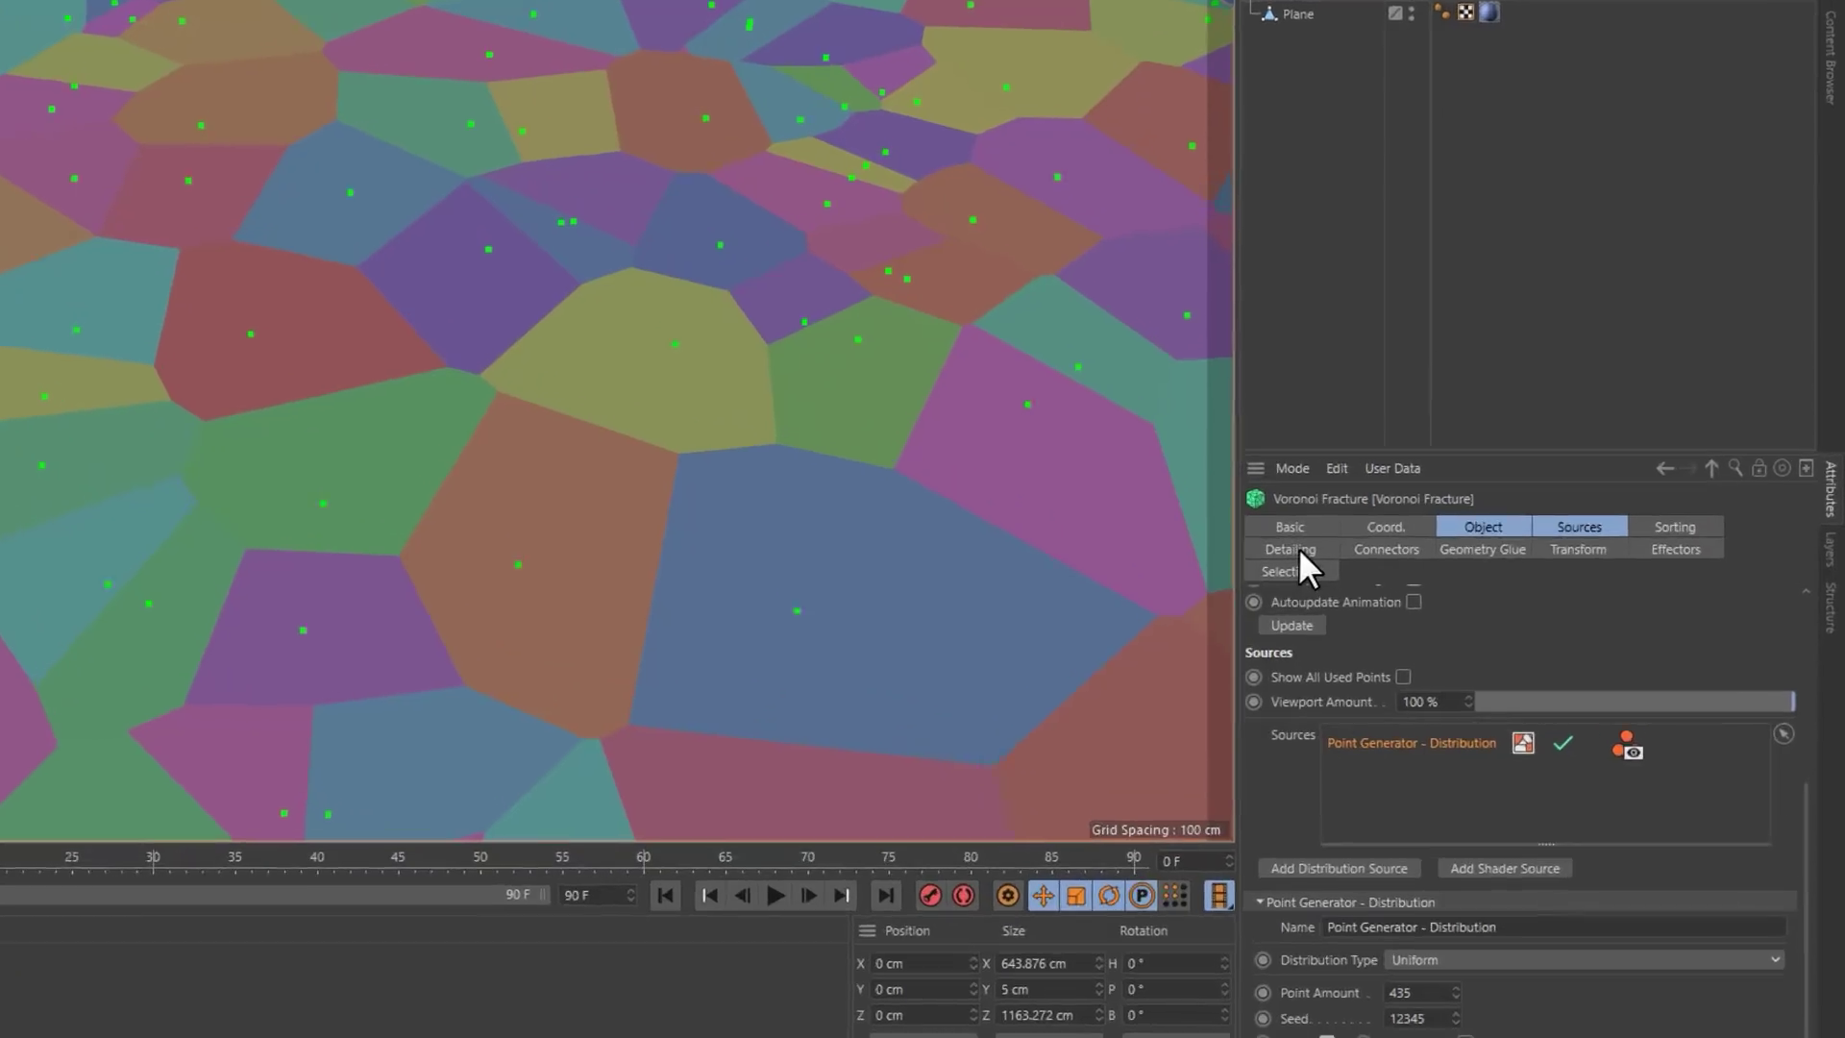
Try Detailing with Noise Surface on the Voronoi Fracture and switch Detailing off again
click(1391, 580)
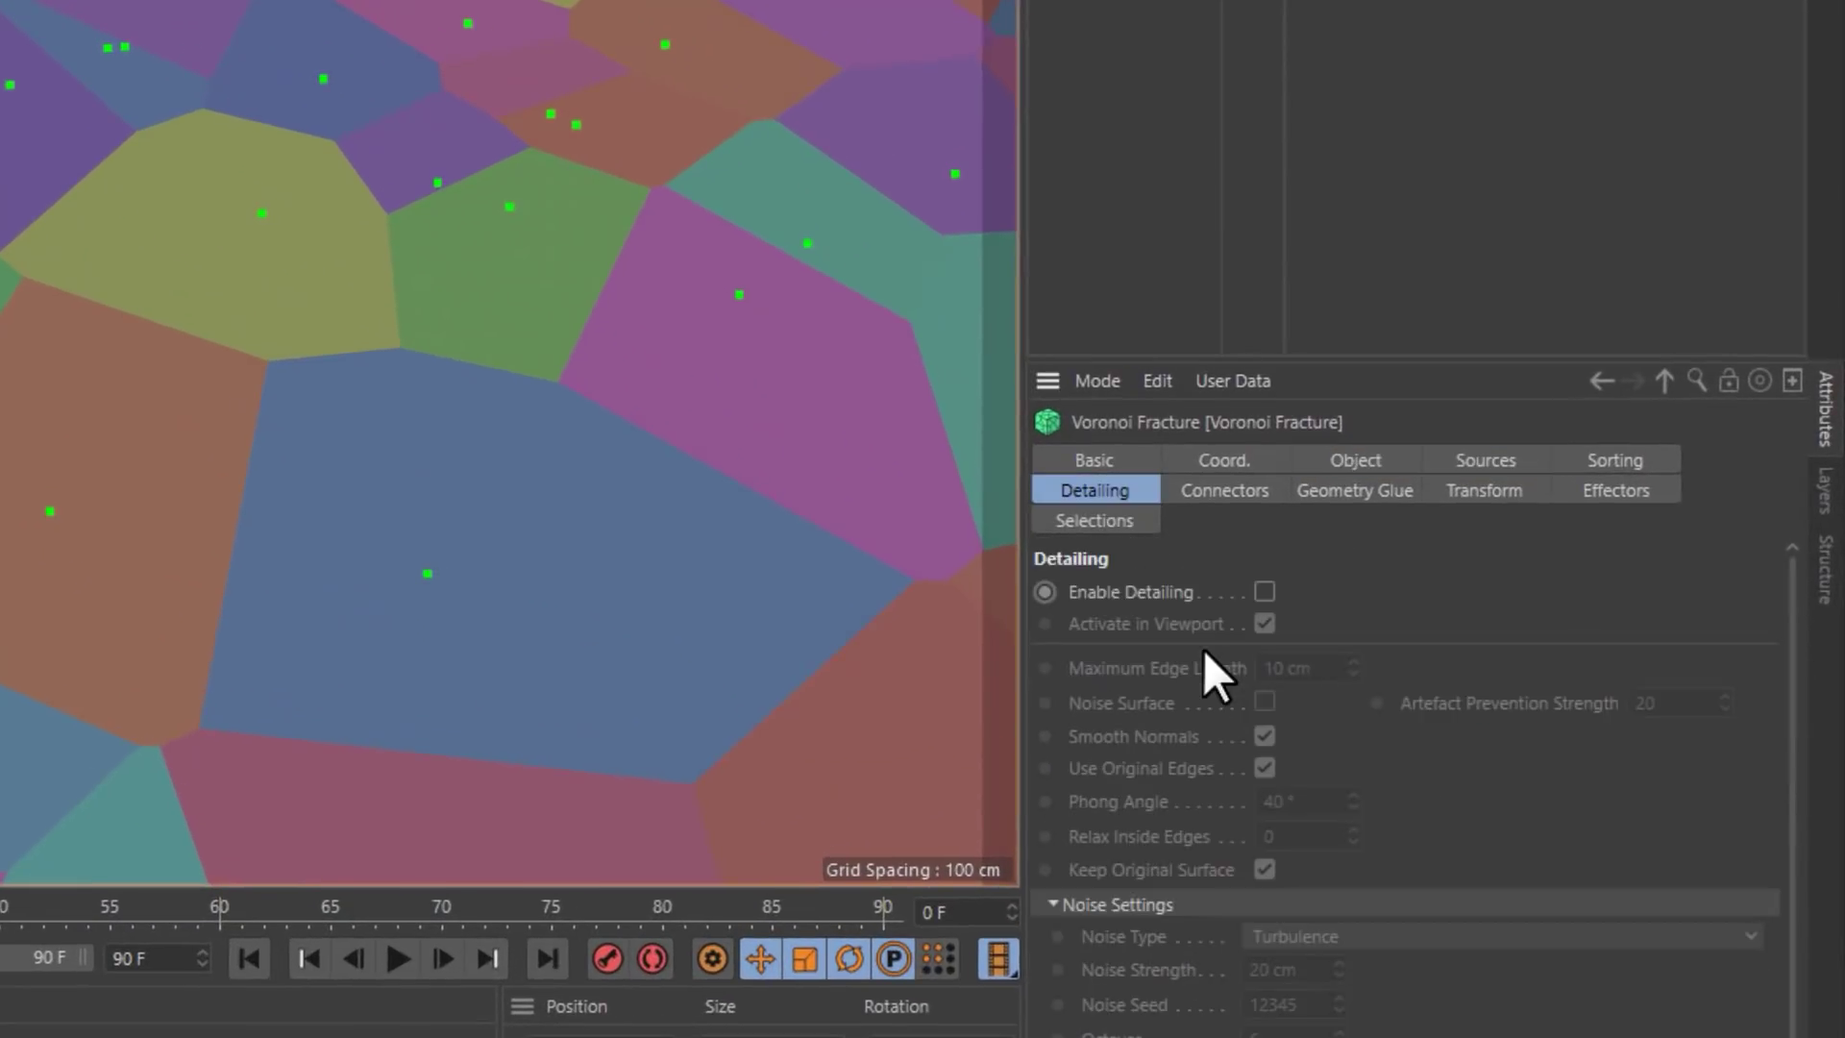
click(1262, 590)
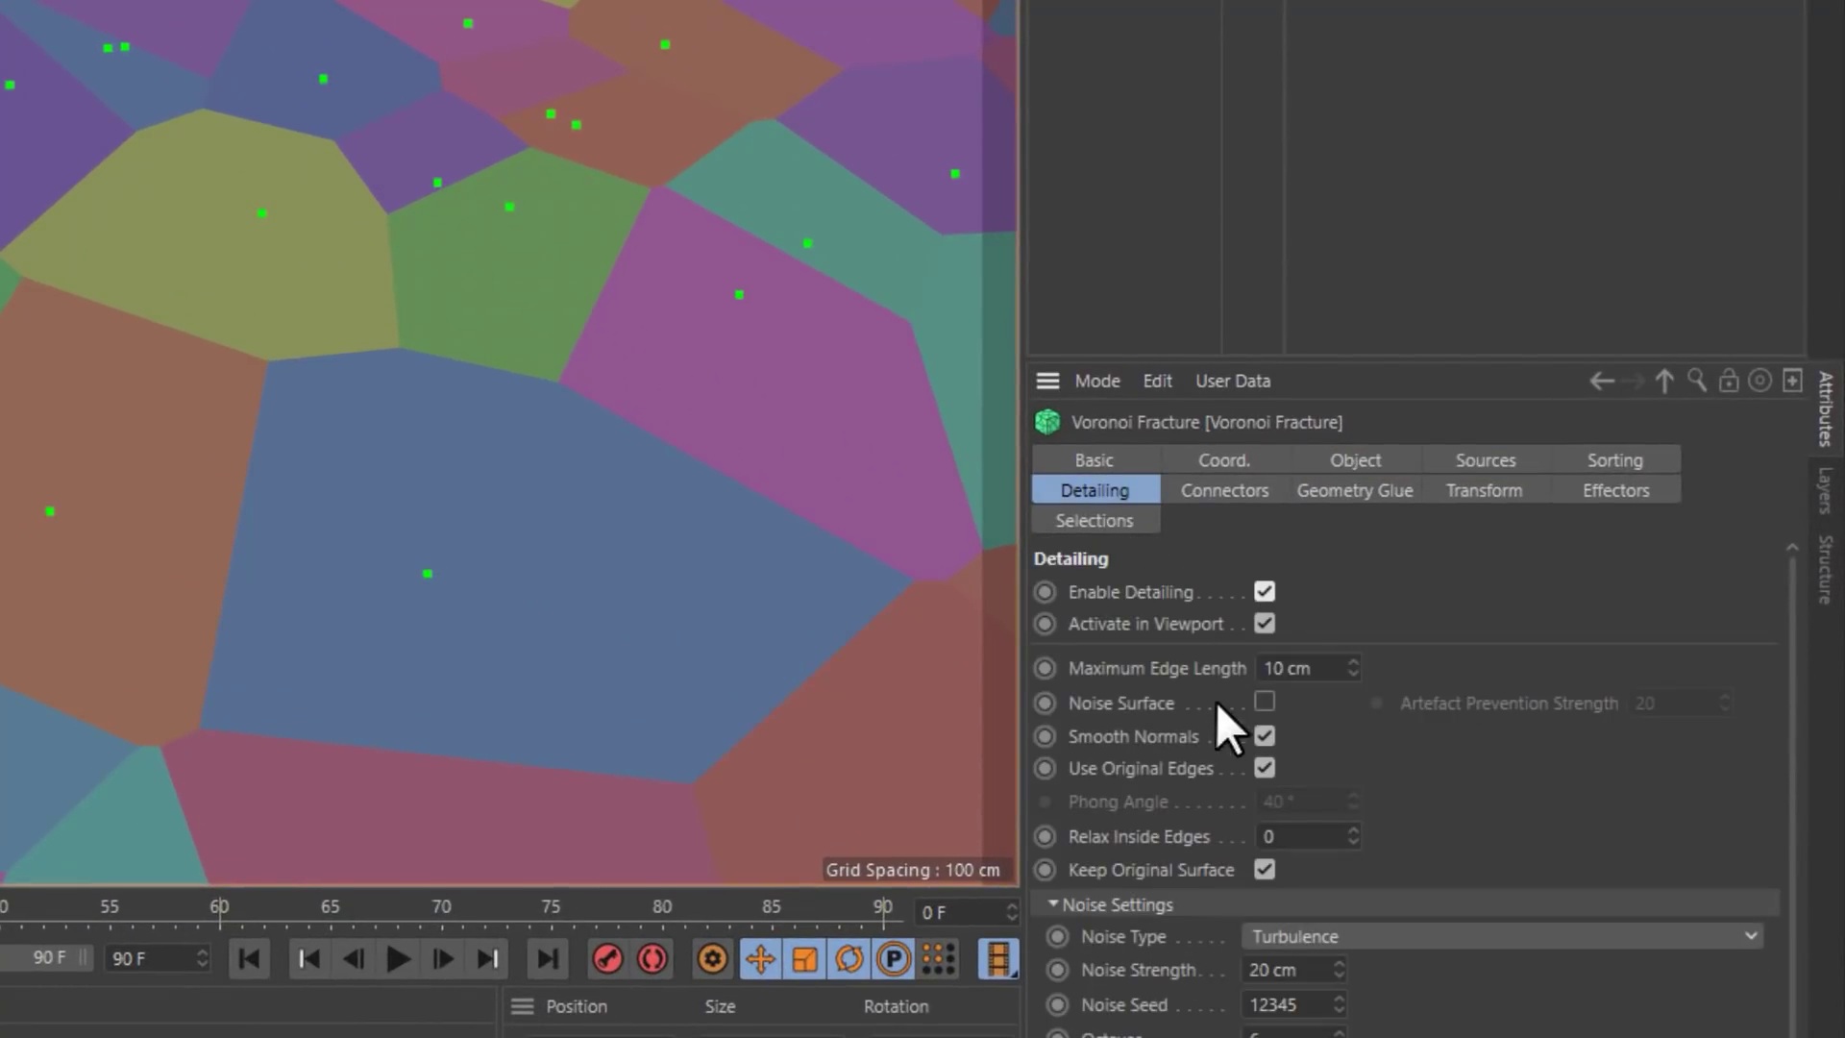
click(1263, 702)
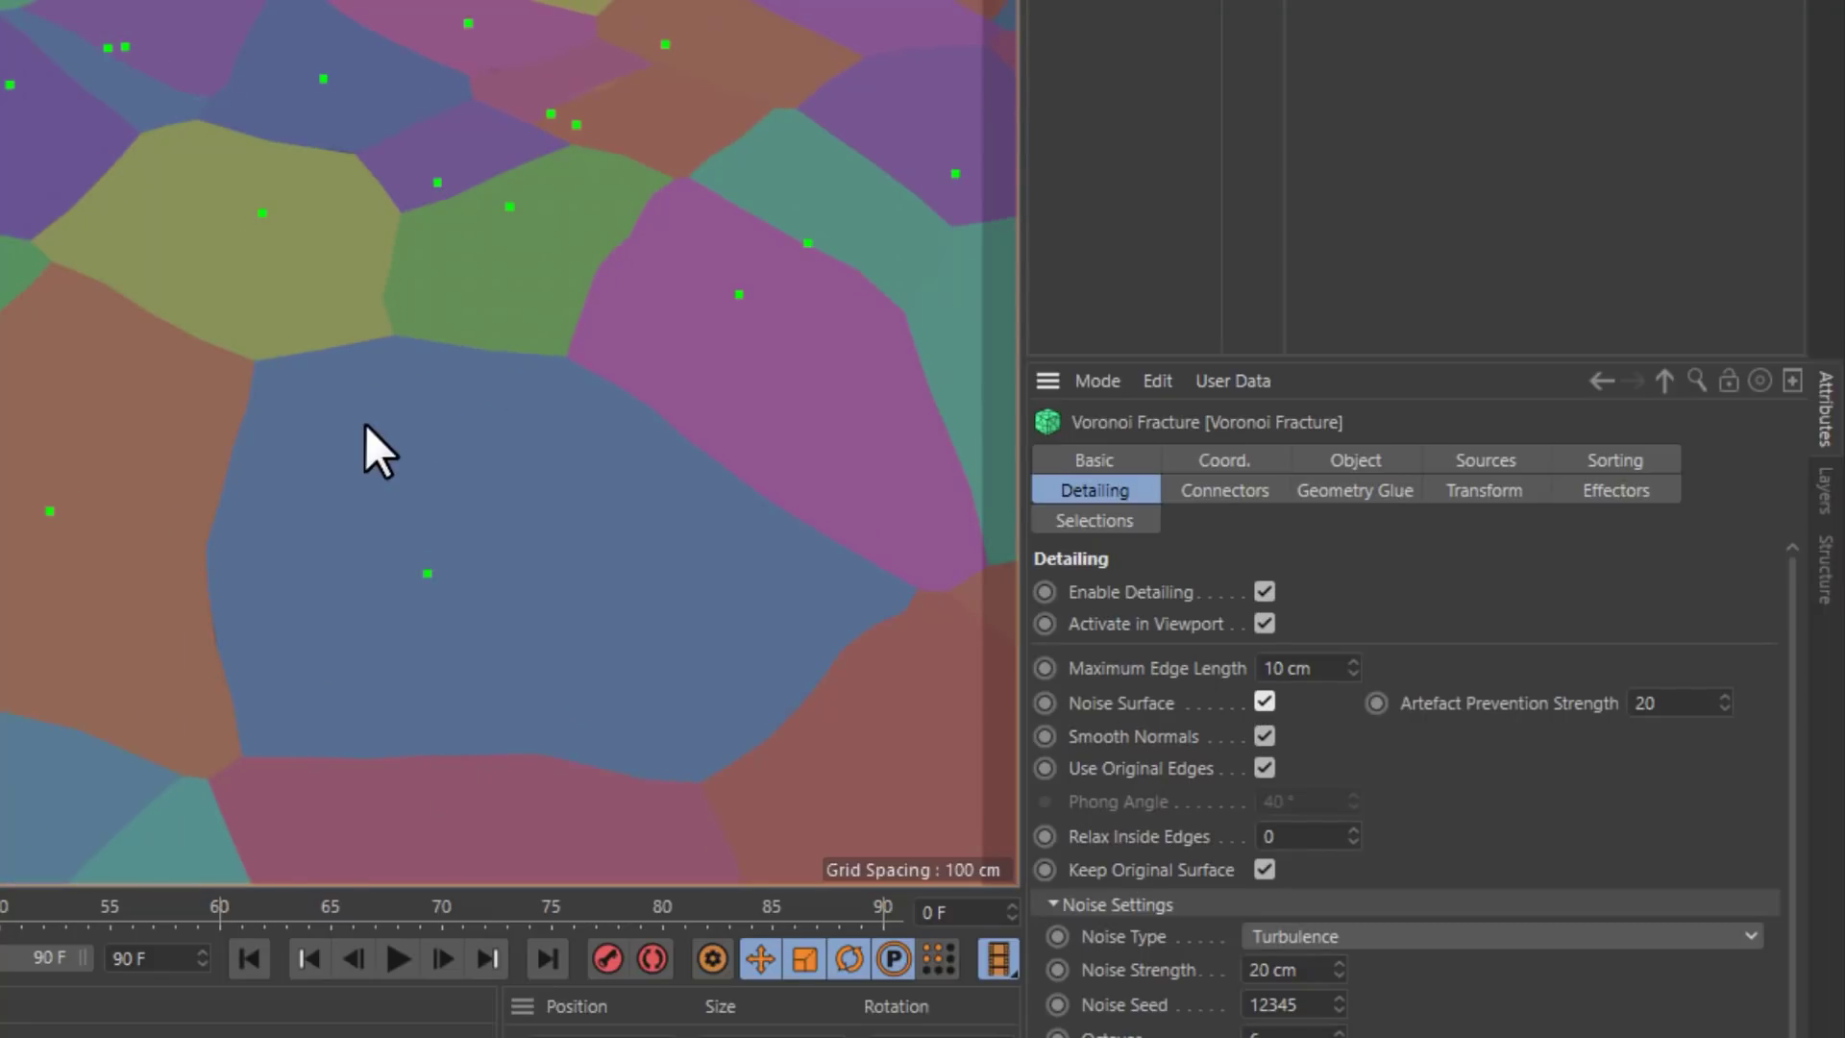
click(1265, 592)
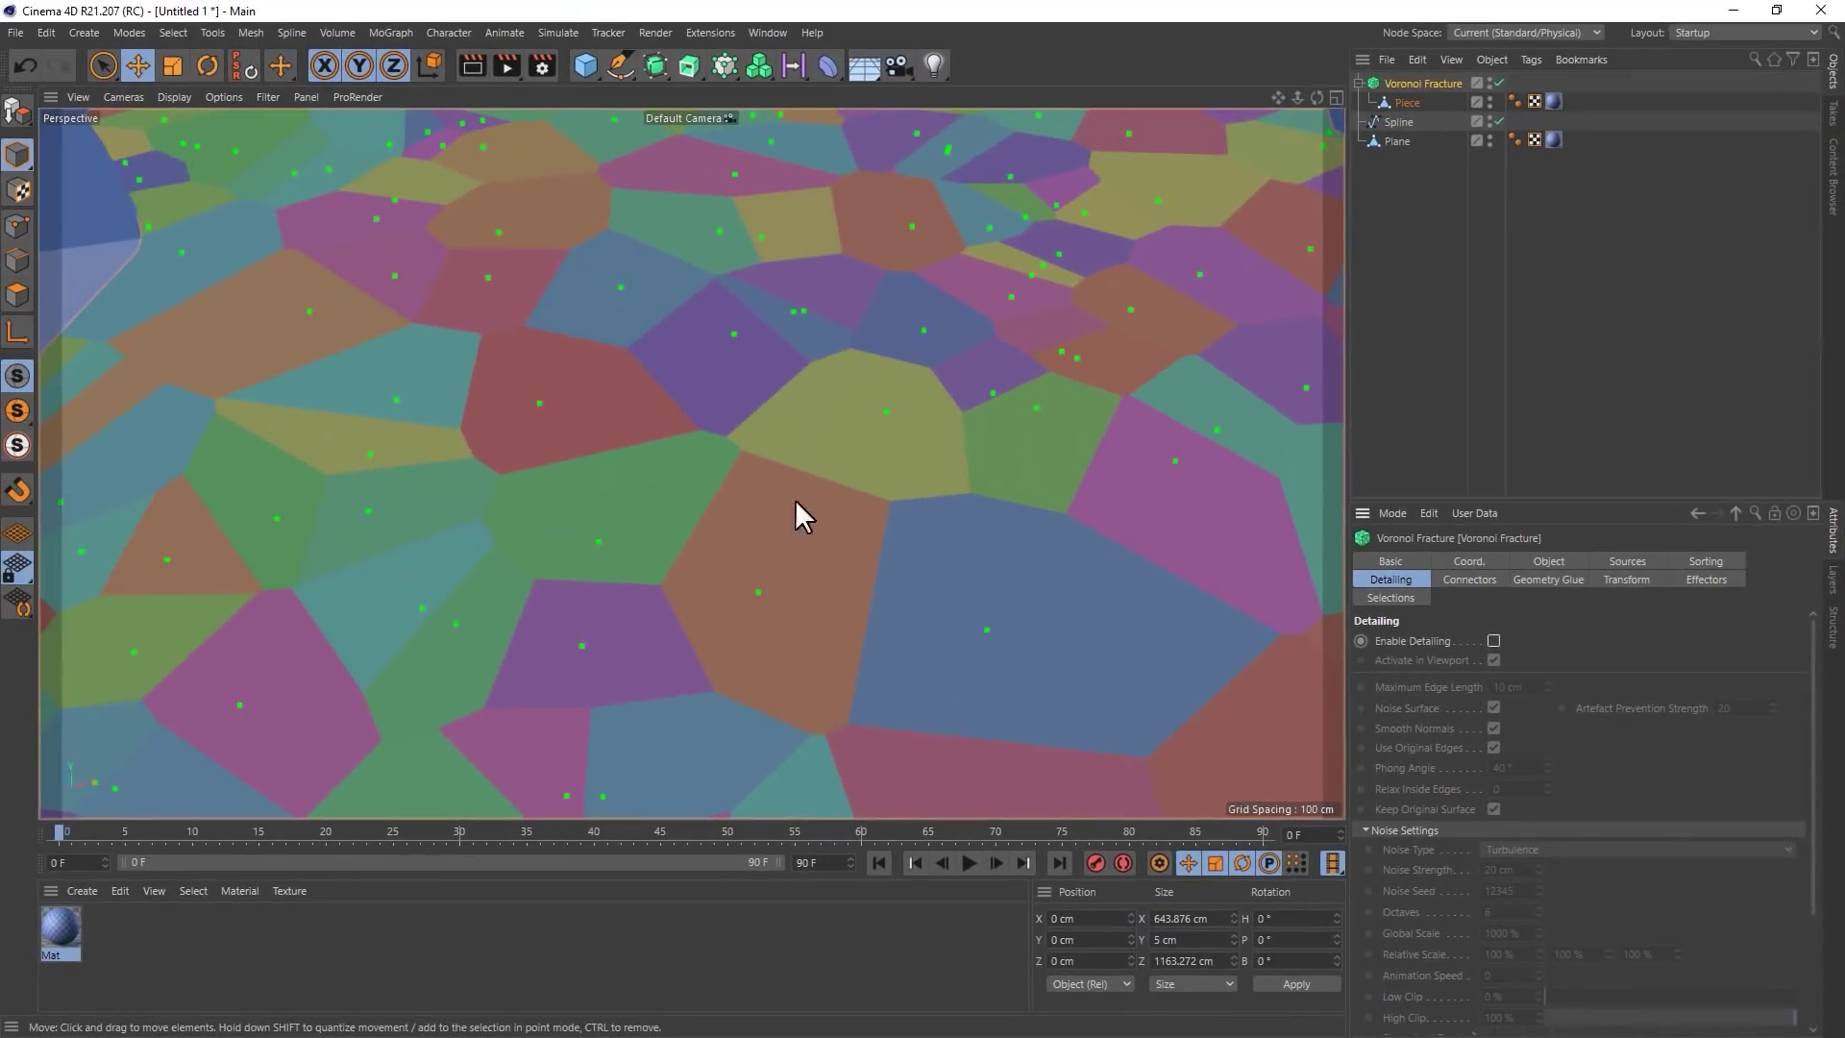
Give the Voronoi Fracture object a Rigid Body simulation tag
scroll(619, 414, down, 5)
scroll(619, 414, down, 10)
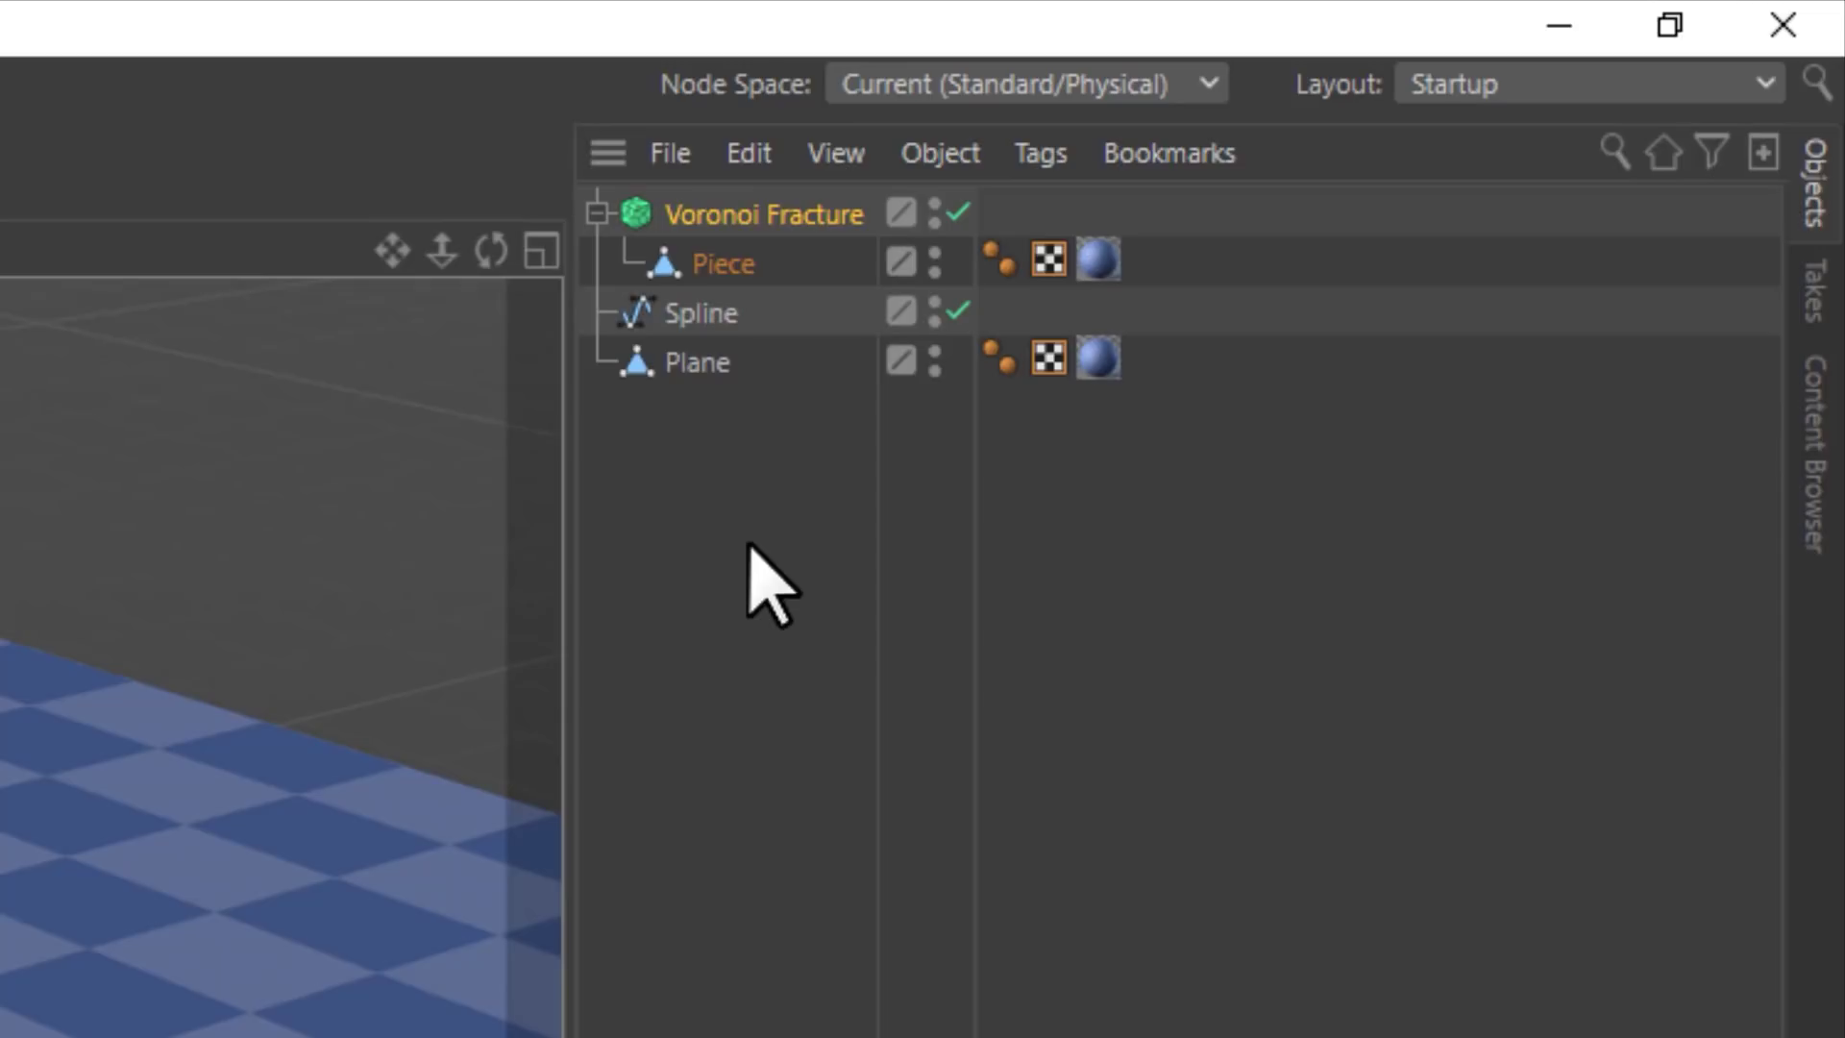
right_click(765, 214)
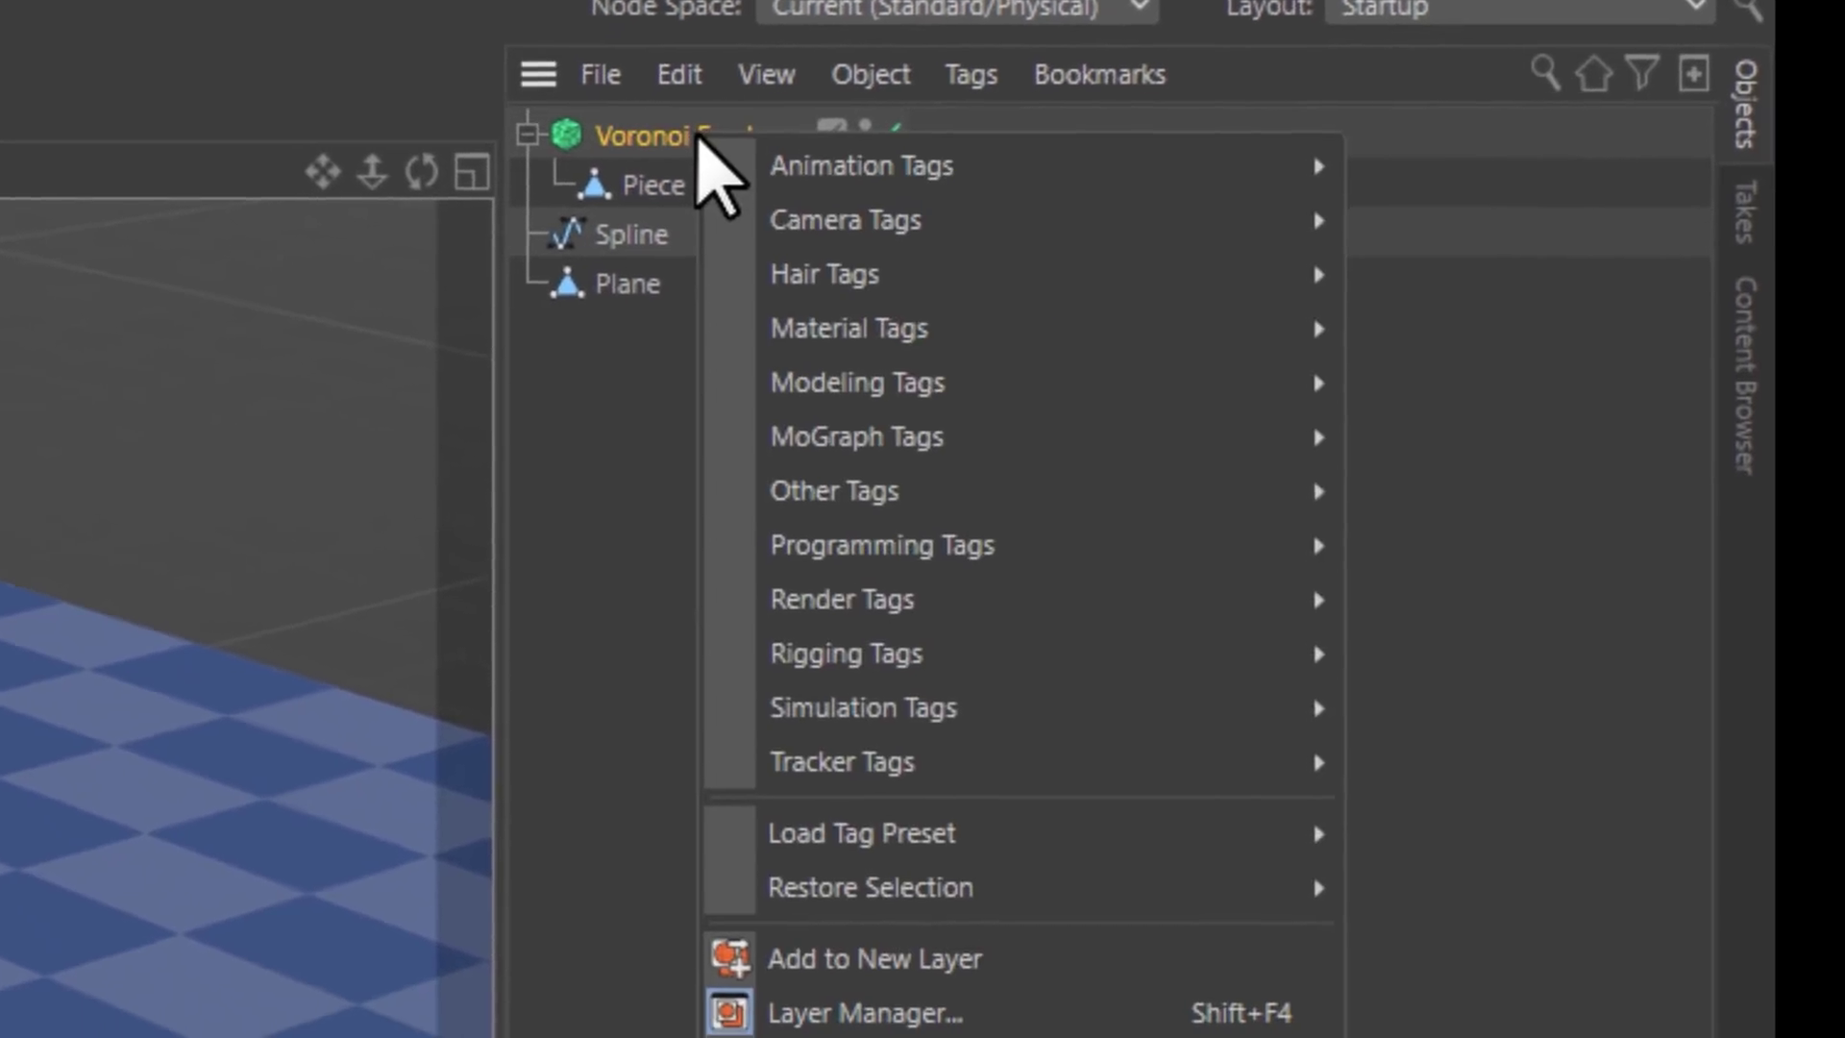
mouse_move(885, 694)
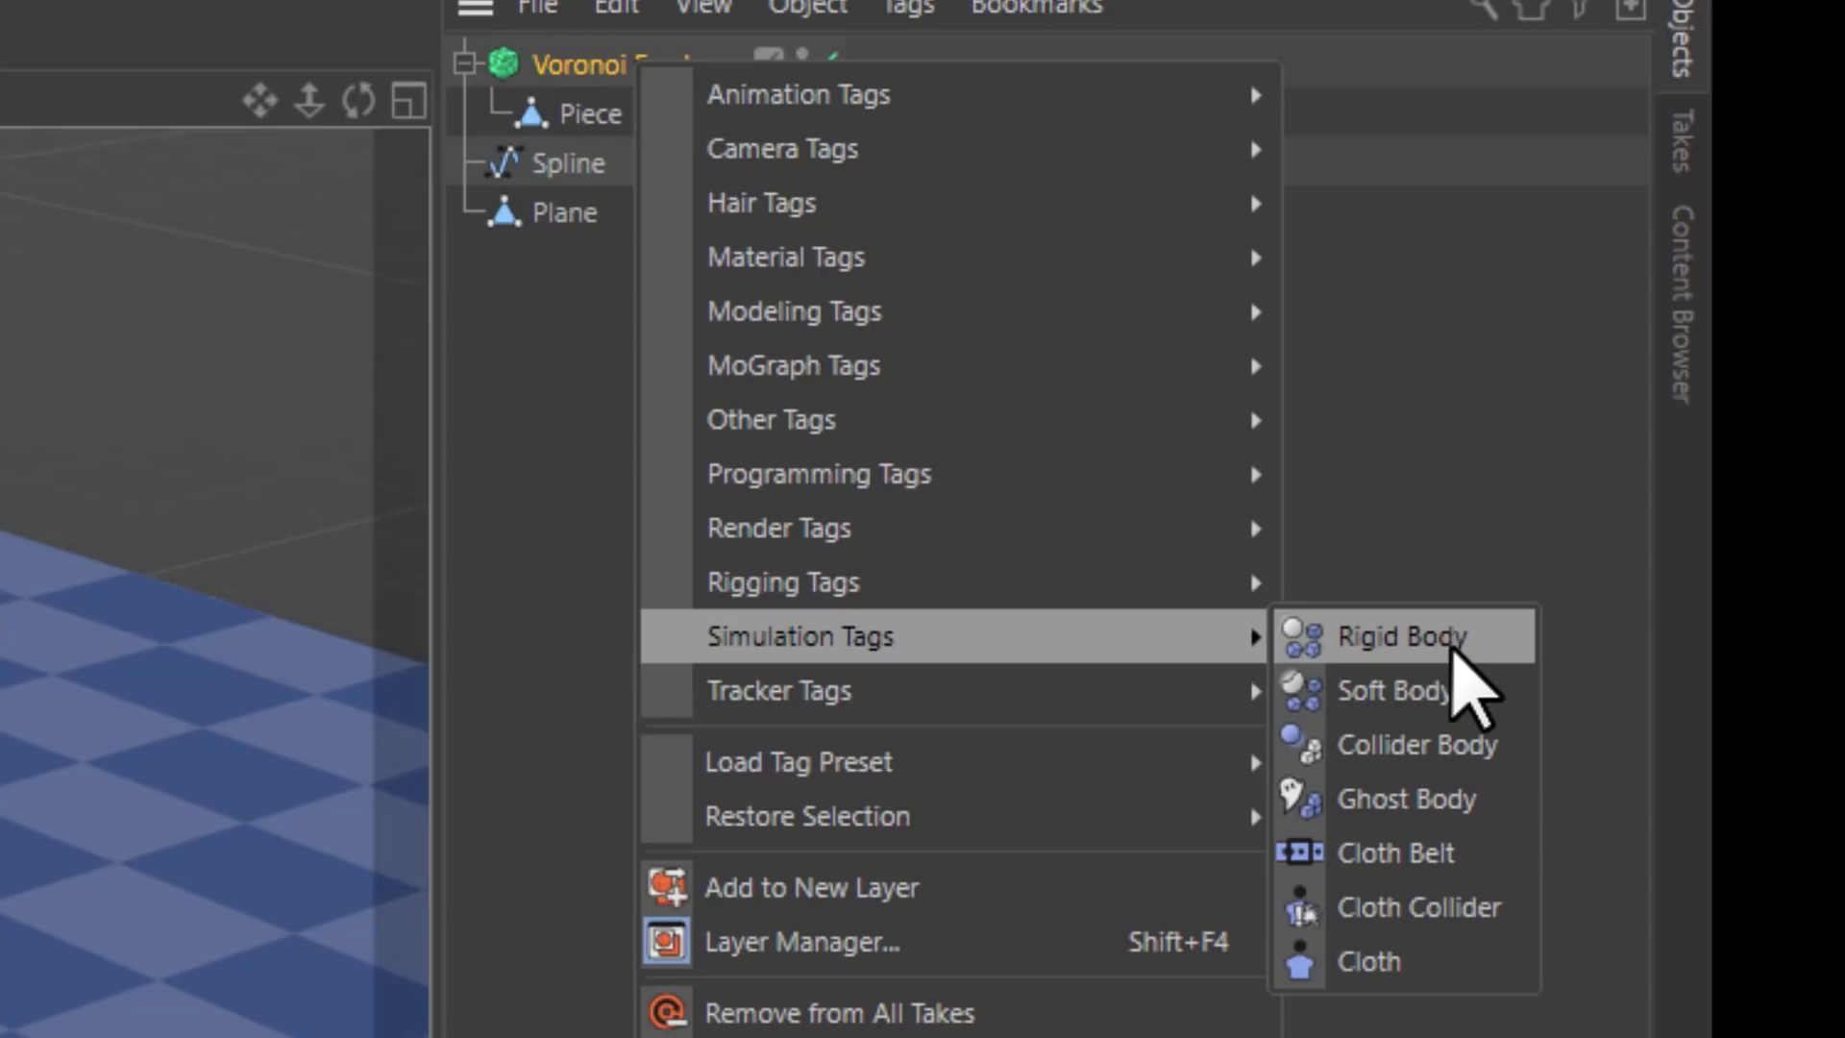
click(1453, 647)
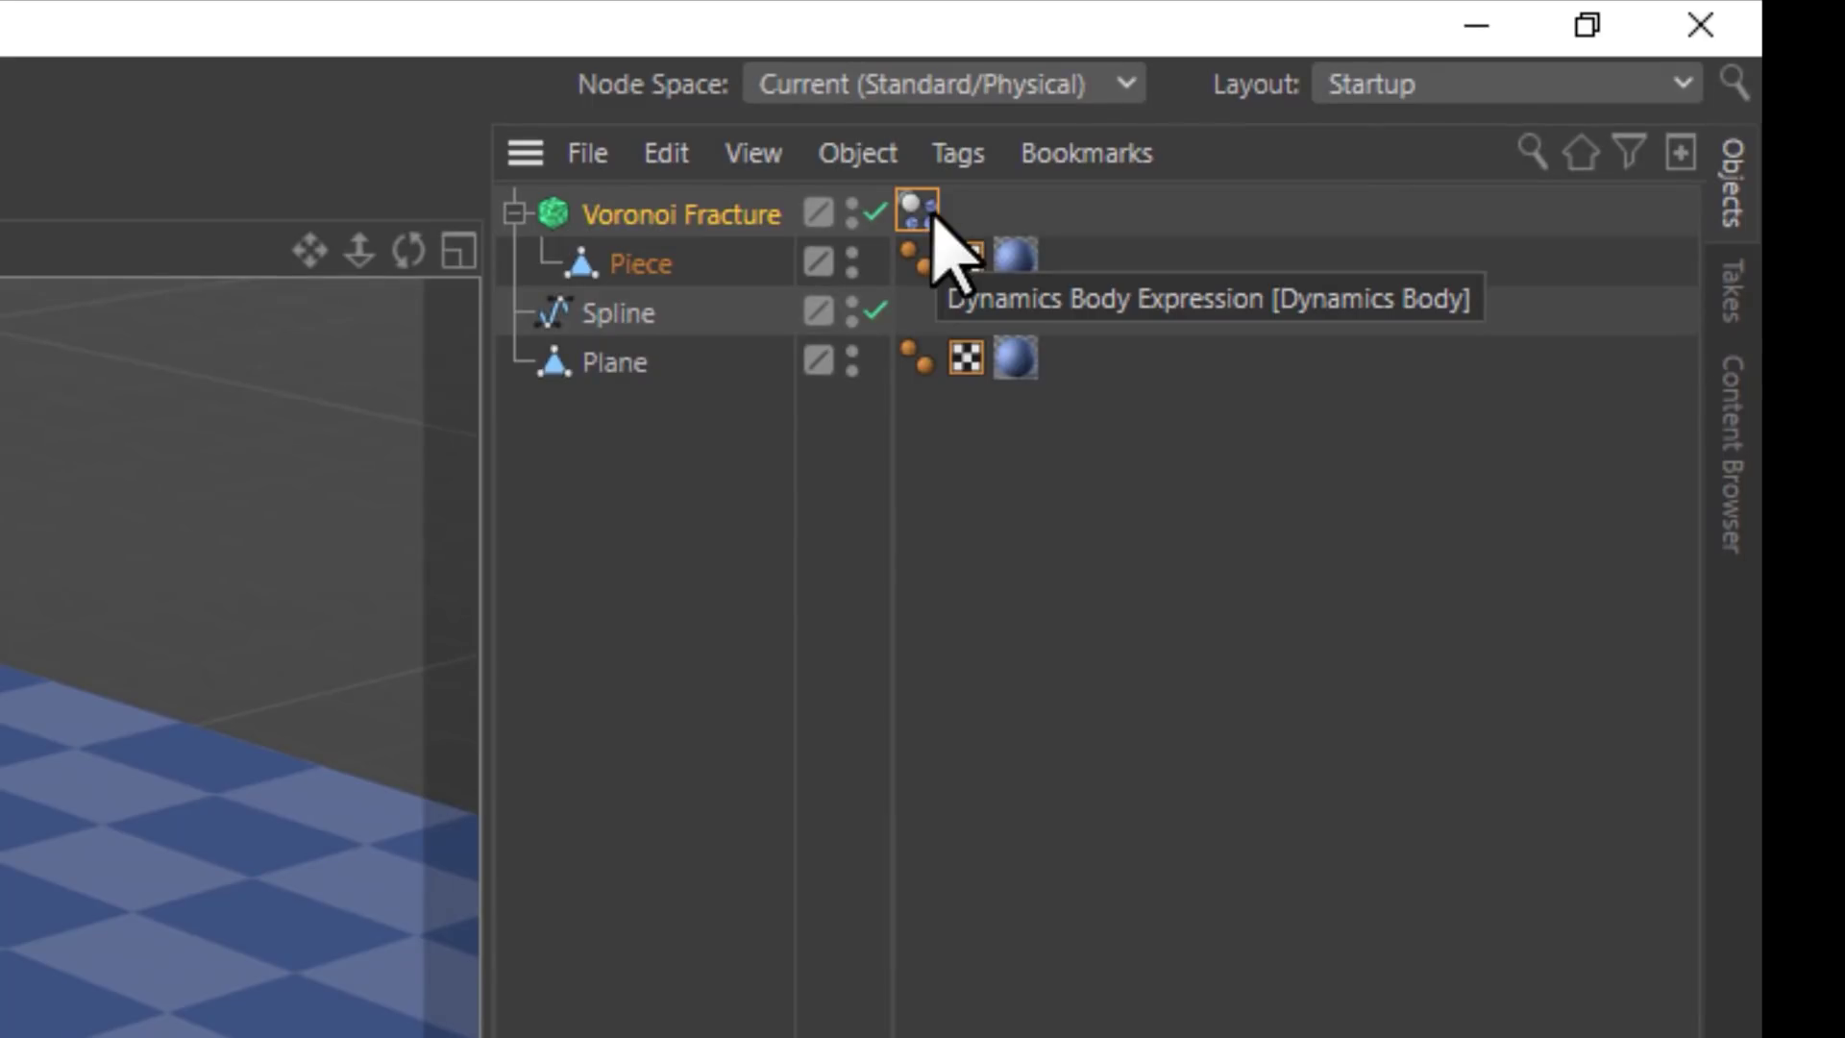
Give the Plane a Collider Body simulation tag and watch the fragments fall during playback
click(613, 369)
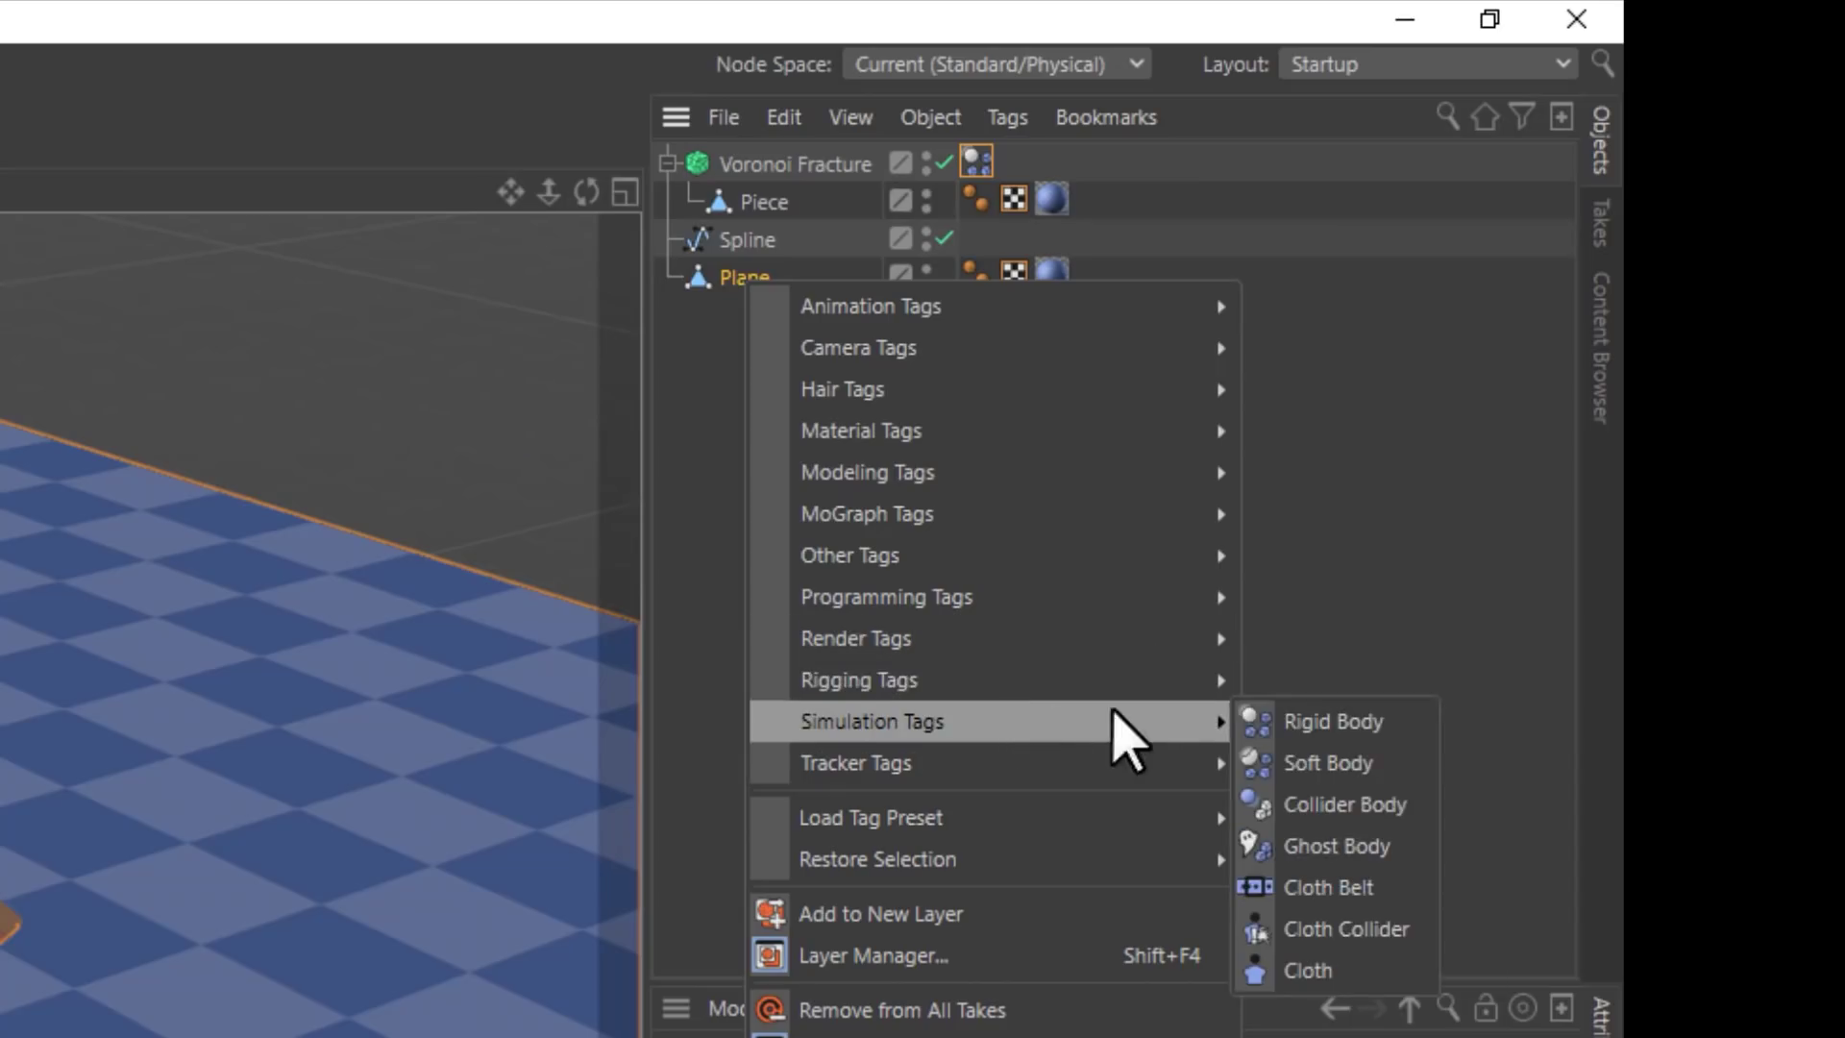
click(1363, 805)
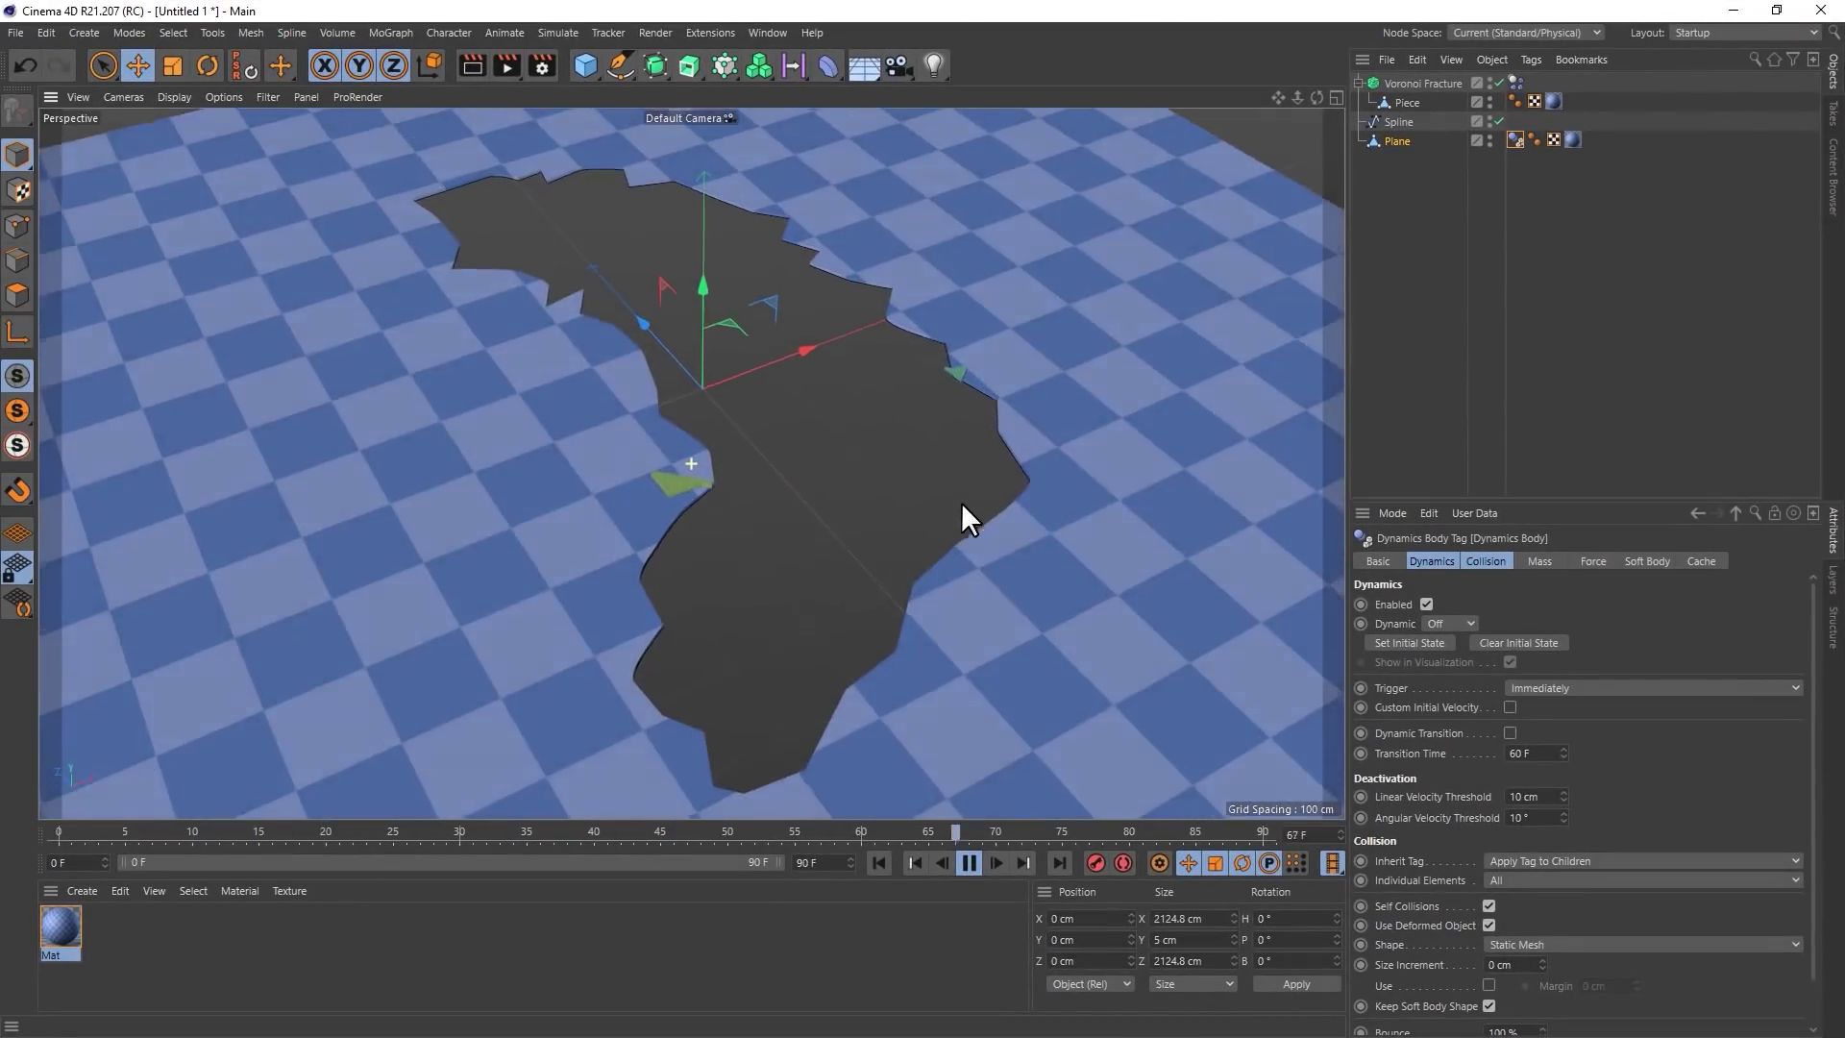
scroll(961, 501, up, 3)
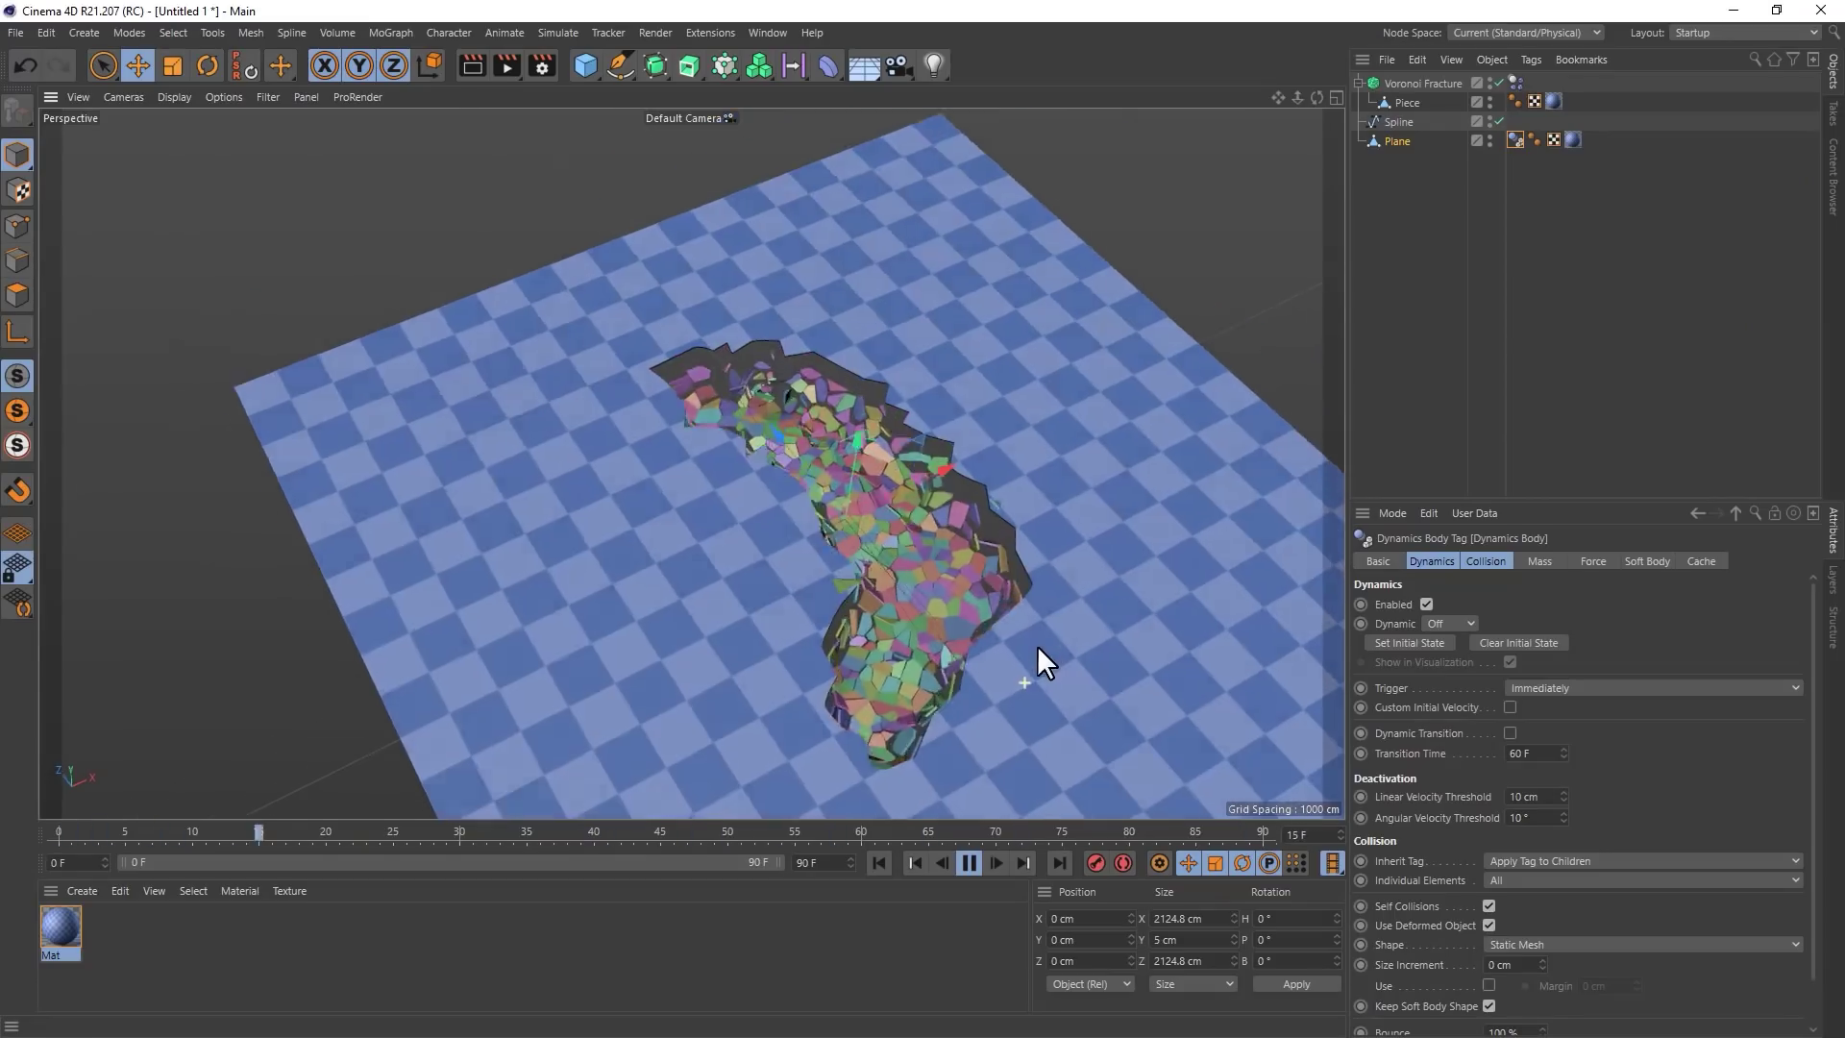
alt+drag(1038, 646, 963, 498)
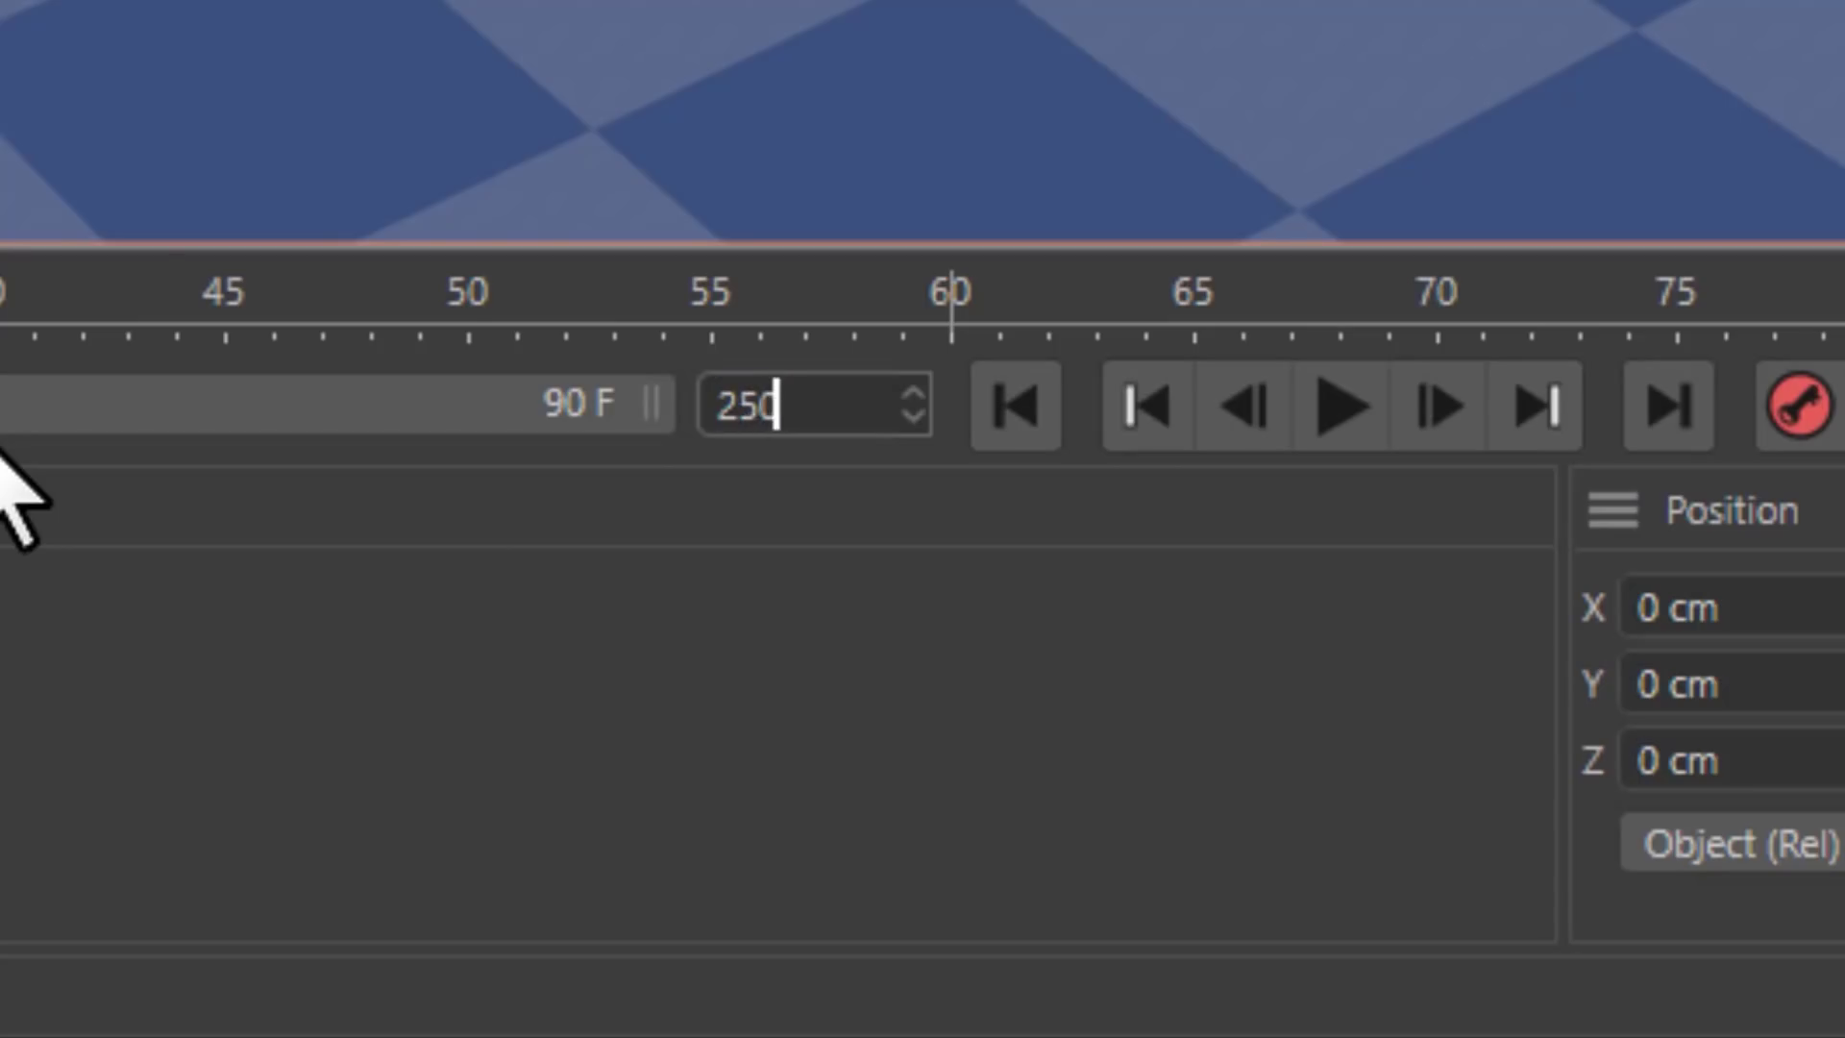
Extend the timeline and its preview range to 250 frames, and replay the simulation before returning to frame 0
key(Return)
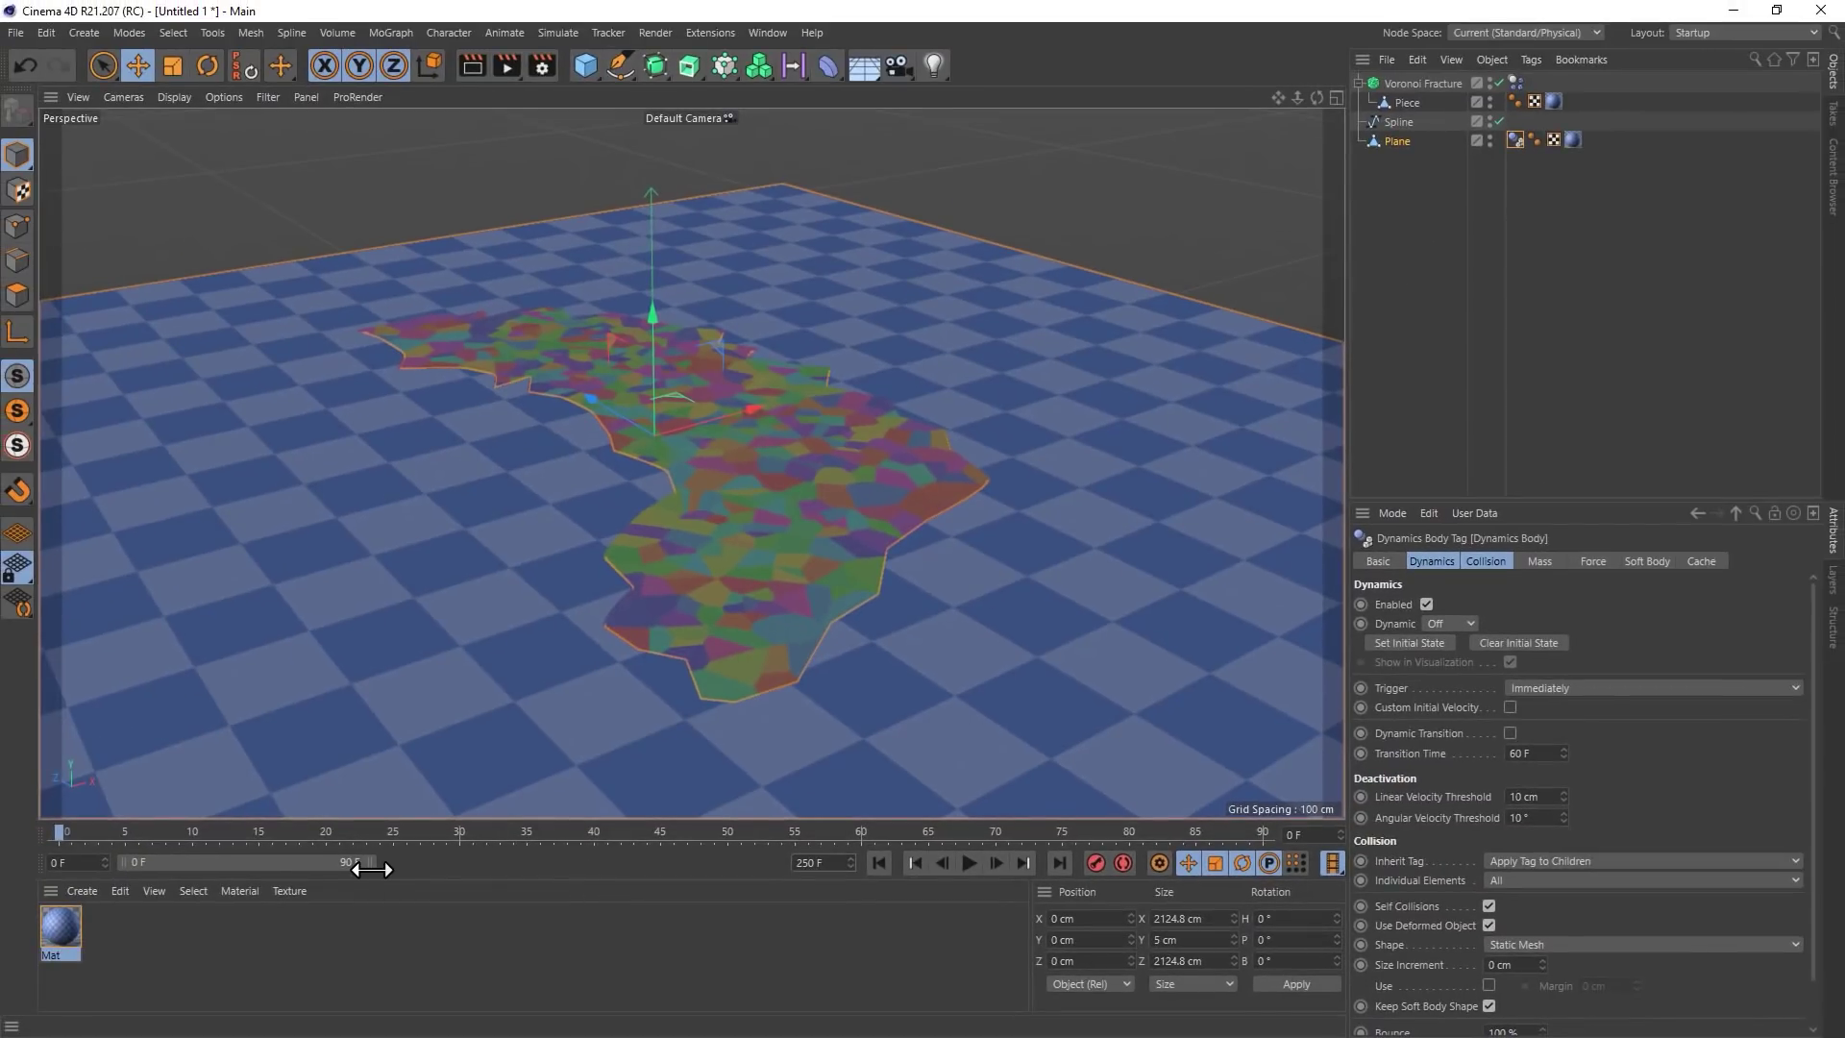
drag(370, 869, 858, 879)
click(968, 862)
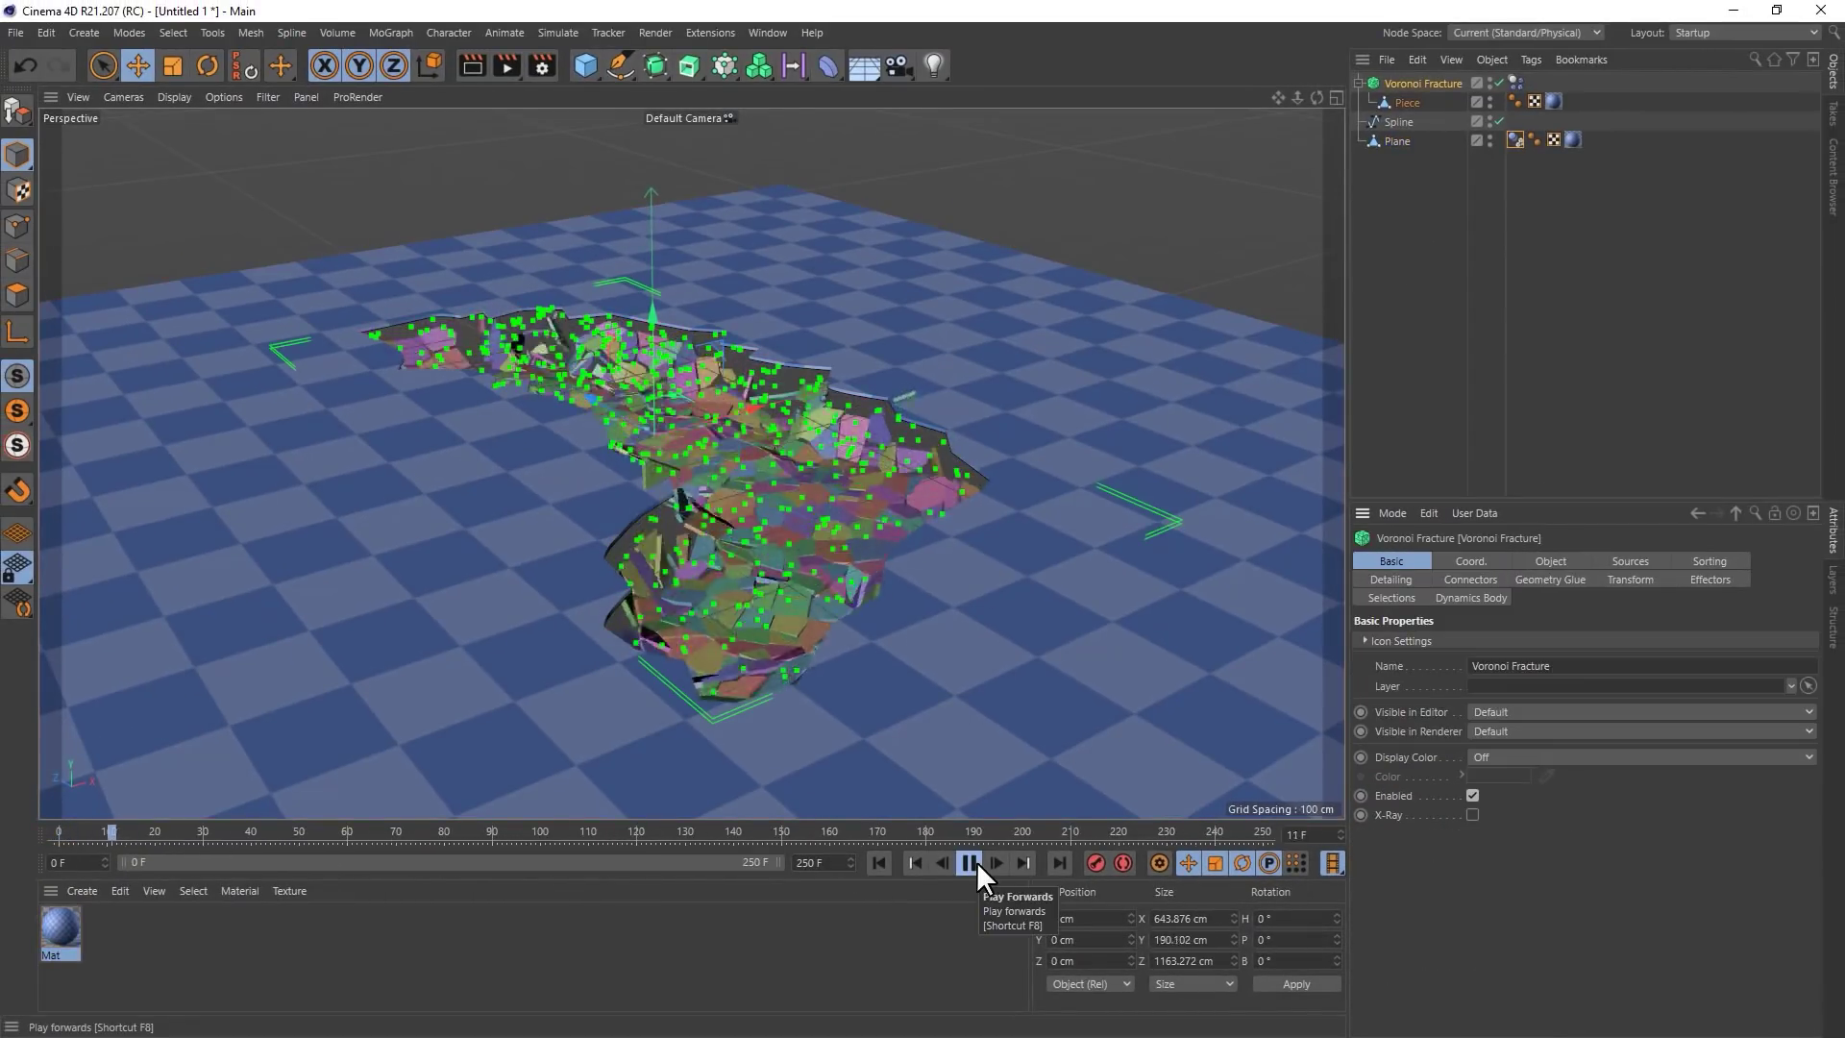
drag(117, 829, 22, 833)
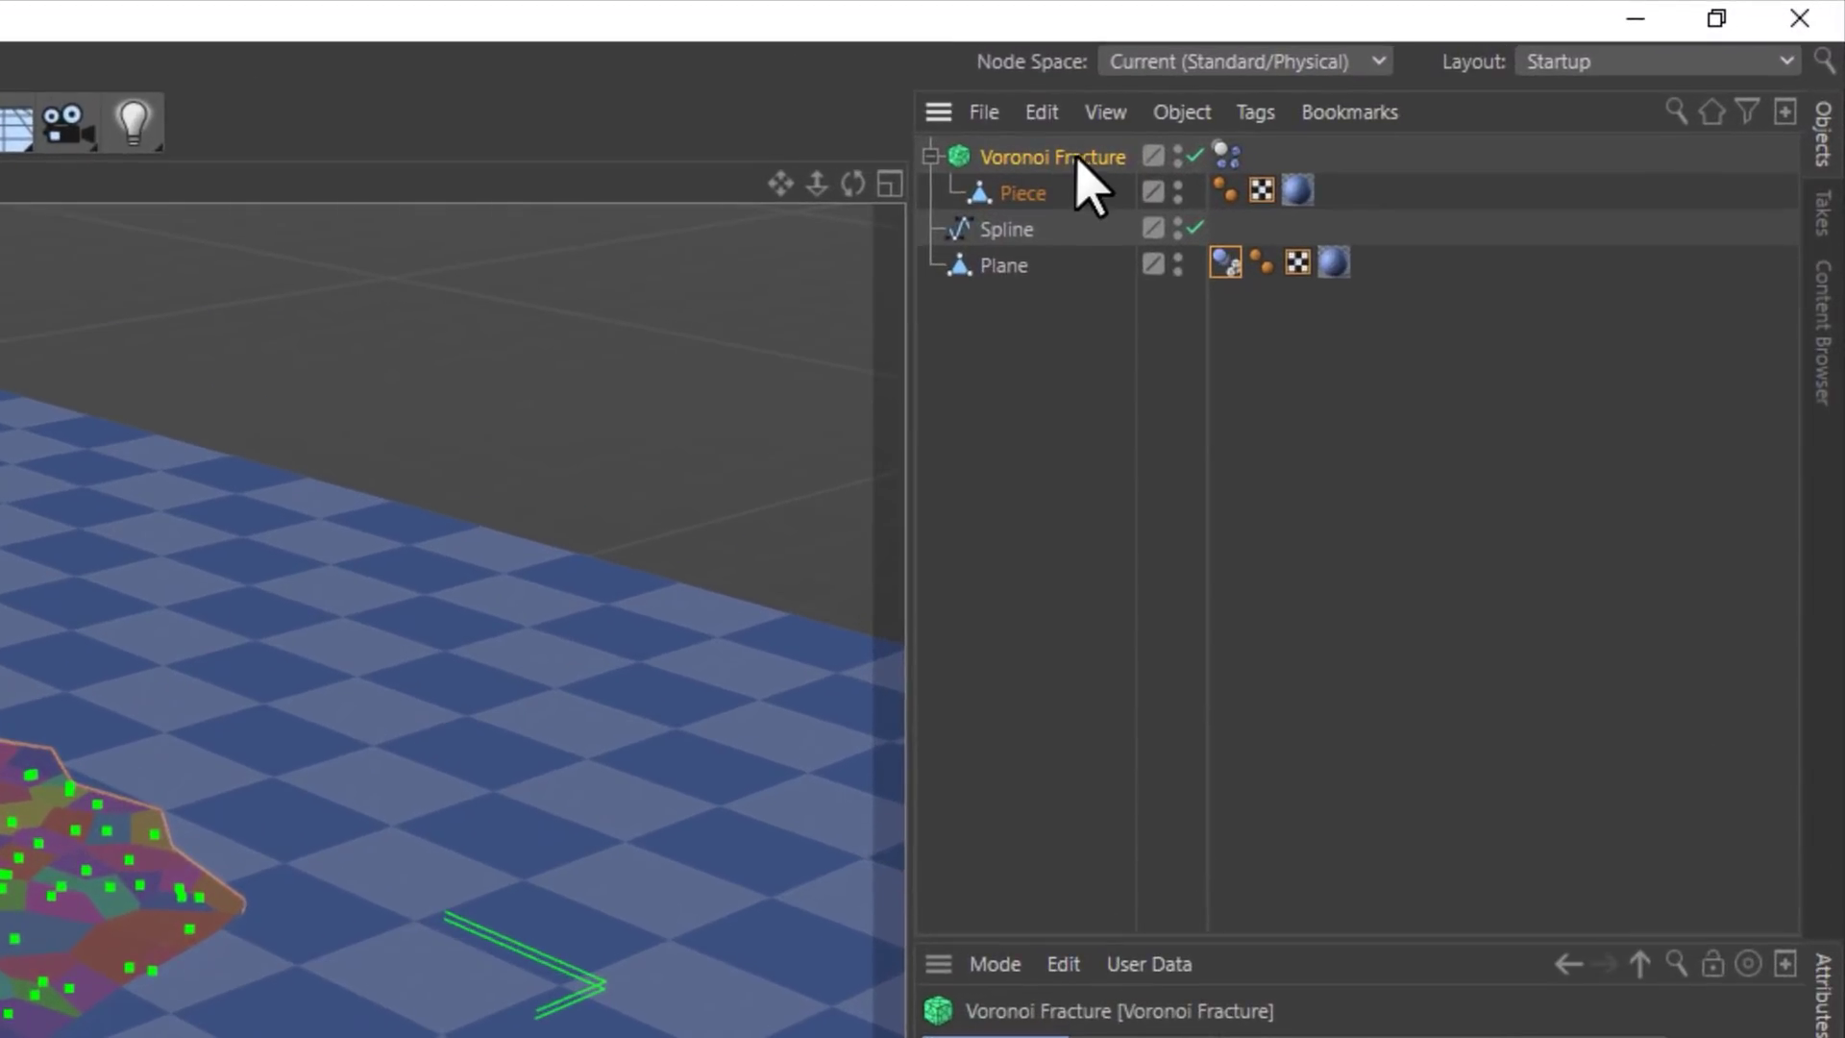
Set the Voronoi Fracture's Dynamics Body Trigger to On Collision and play the simulation
click(1222, 154)
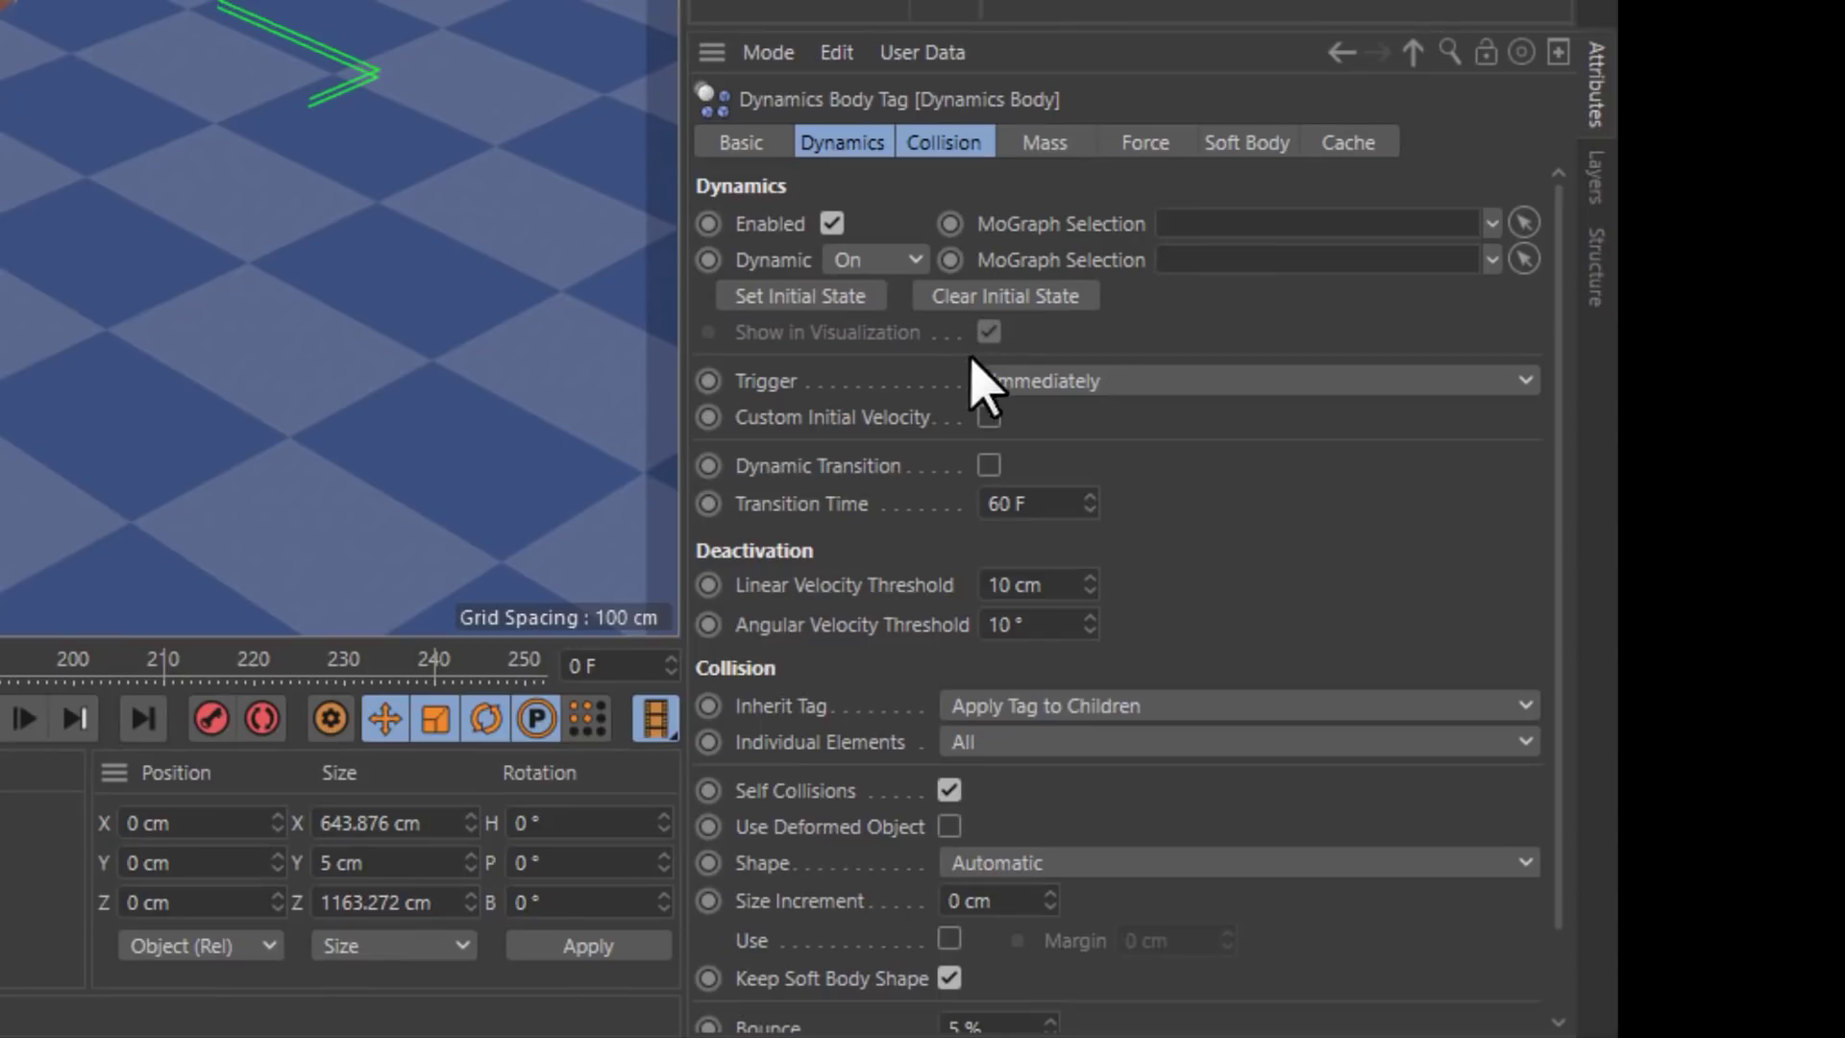
click(1067, 380)
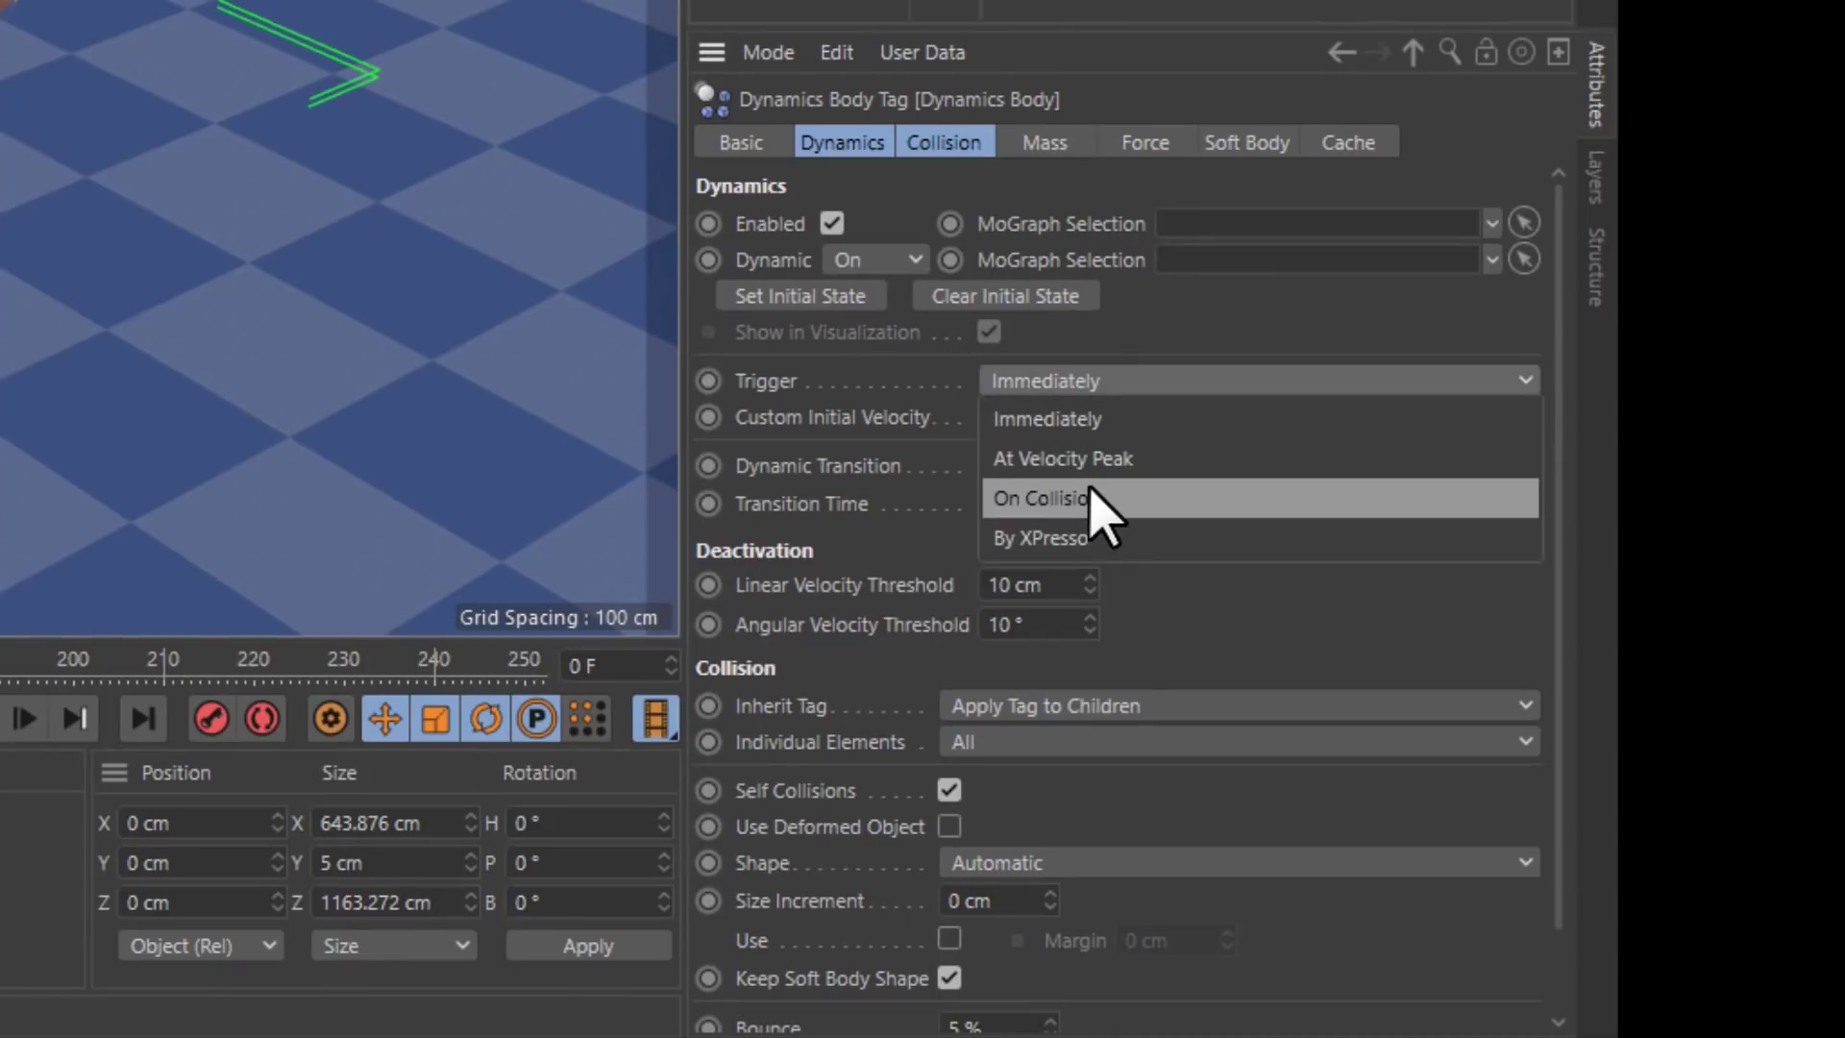
key(Escape)
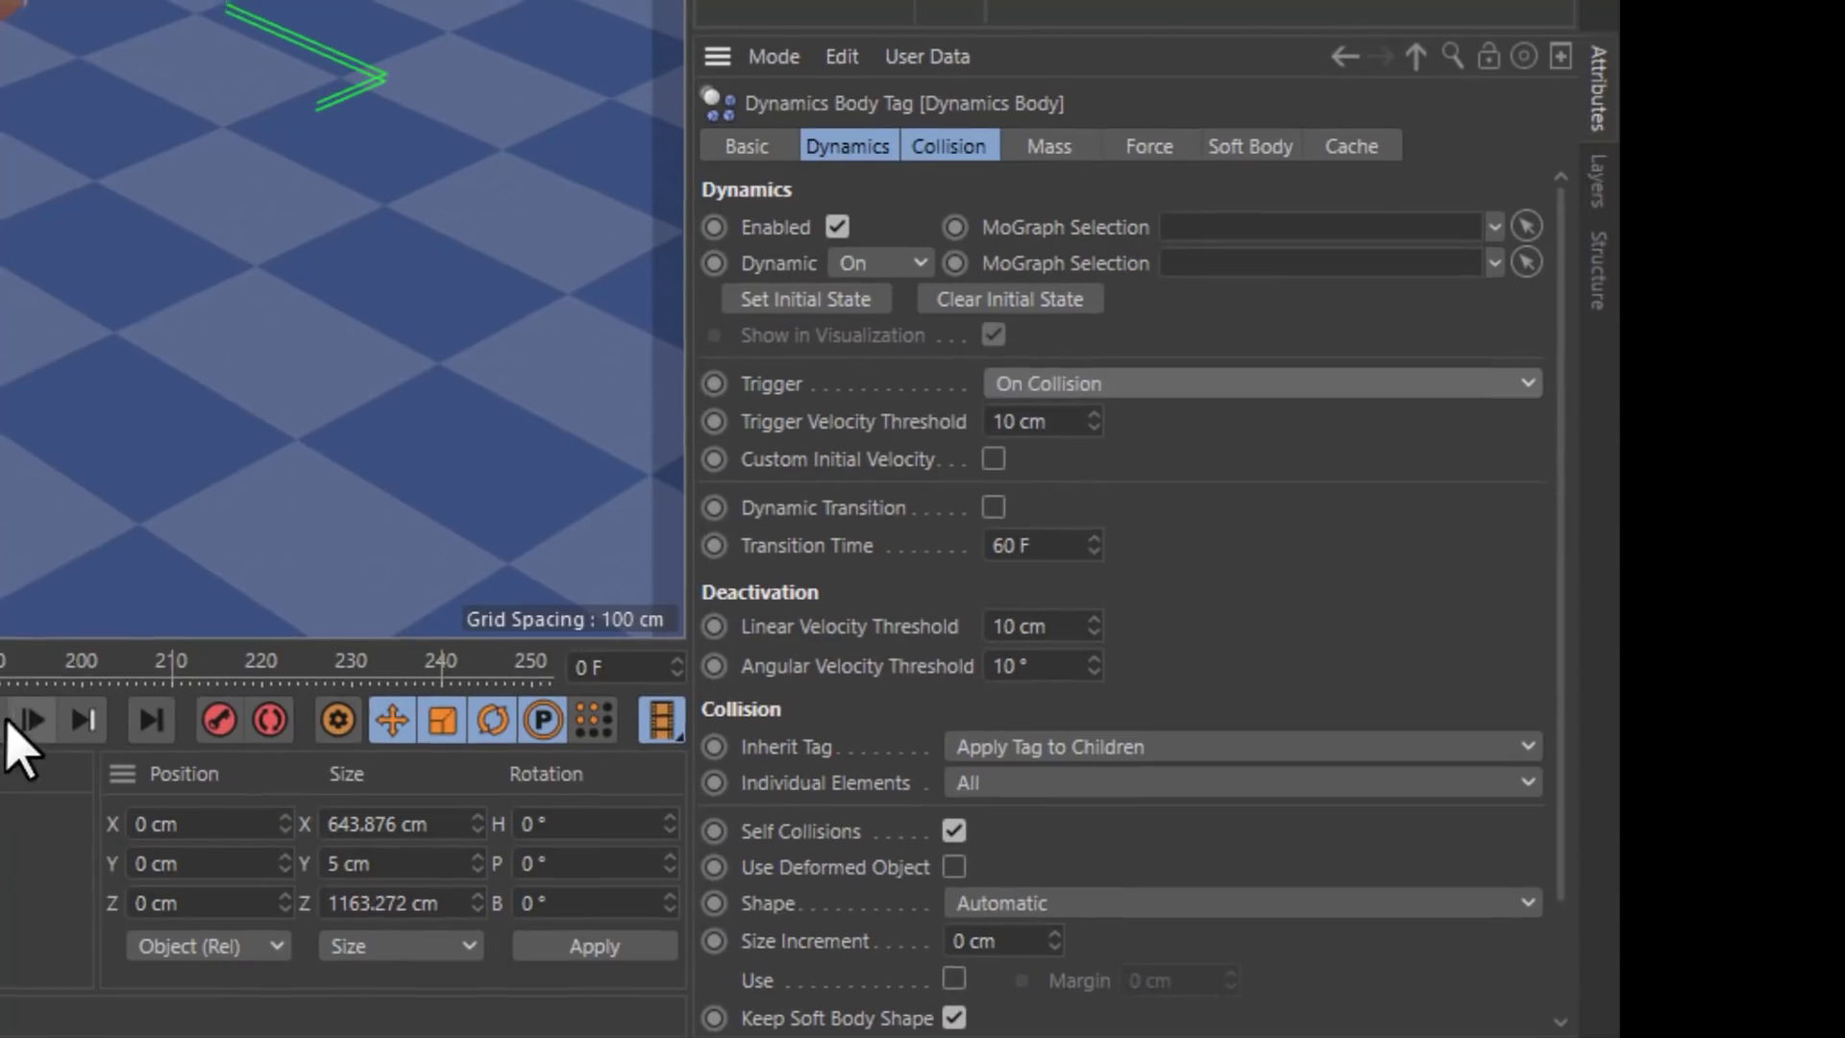
key(F8)
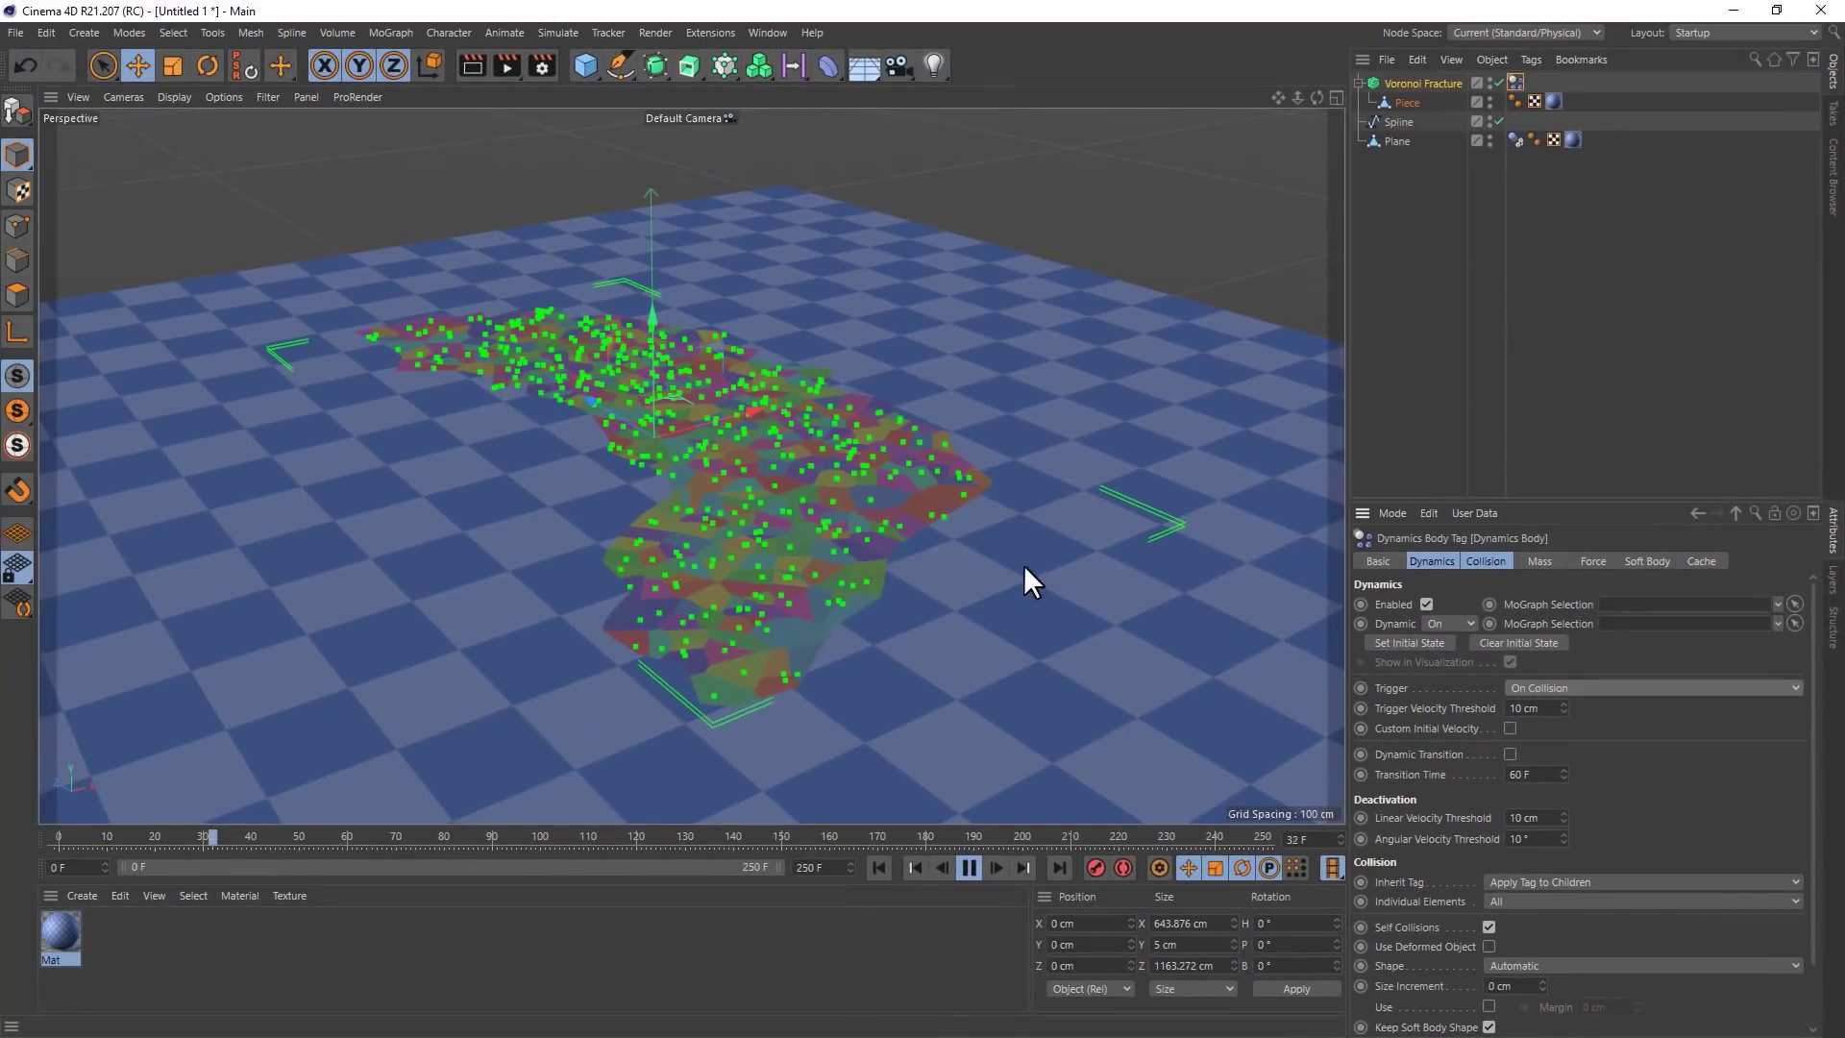
alt+drag(1023, 583, 988, 604)
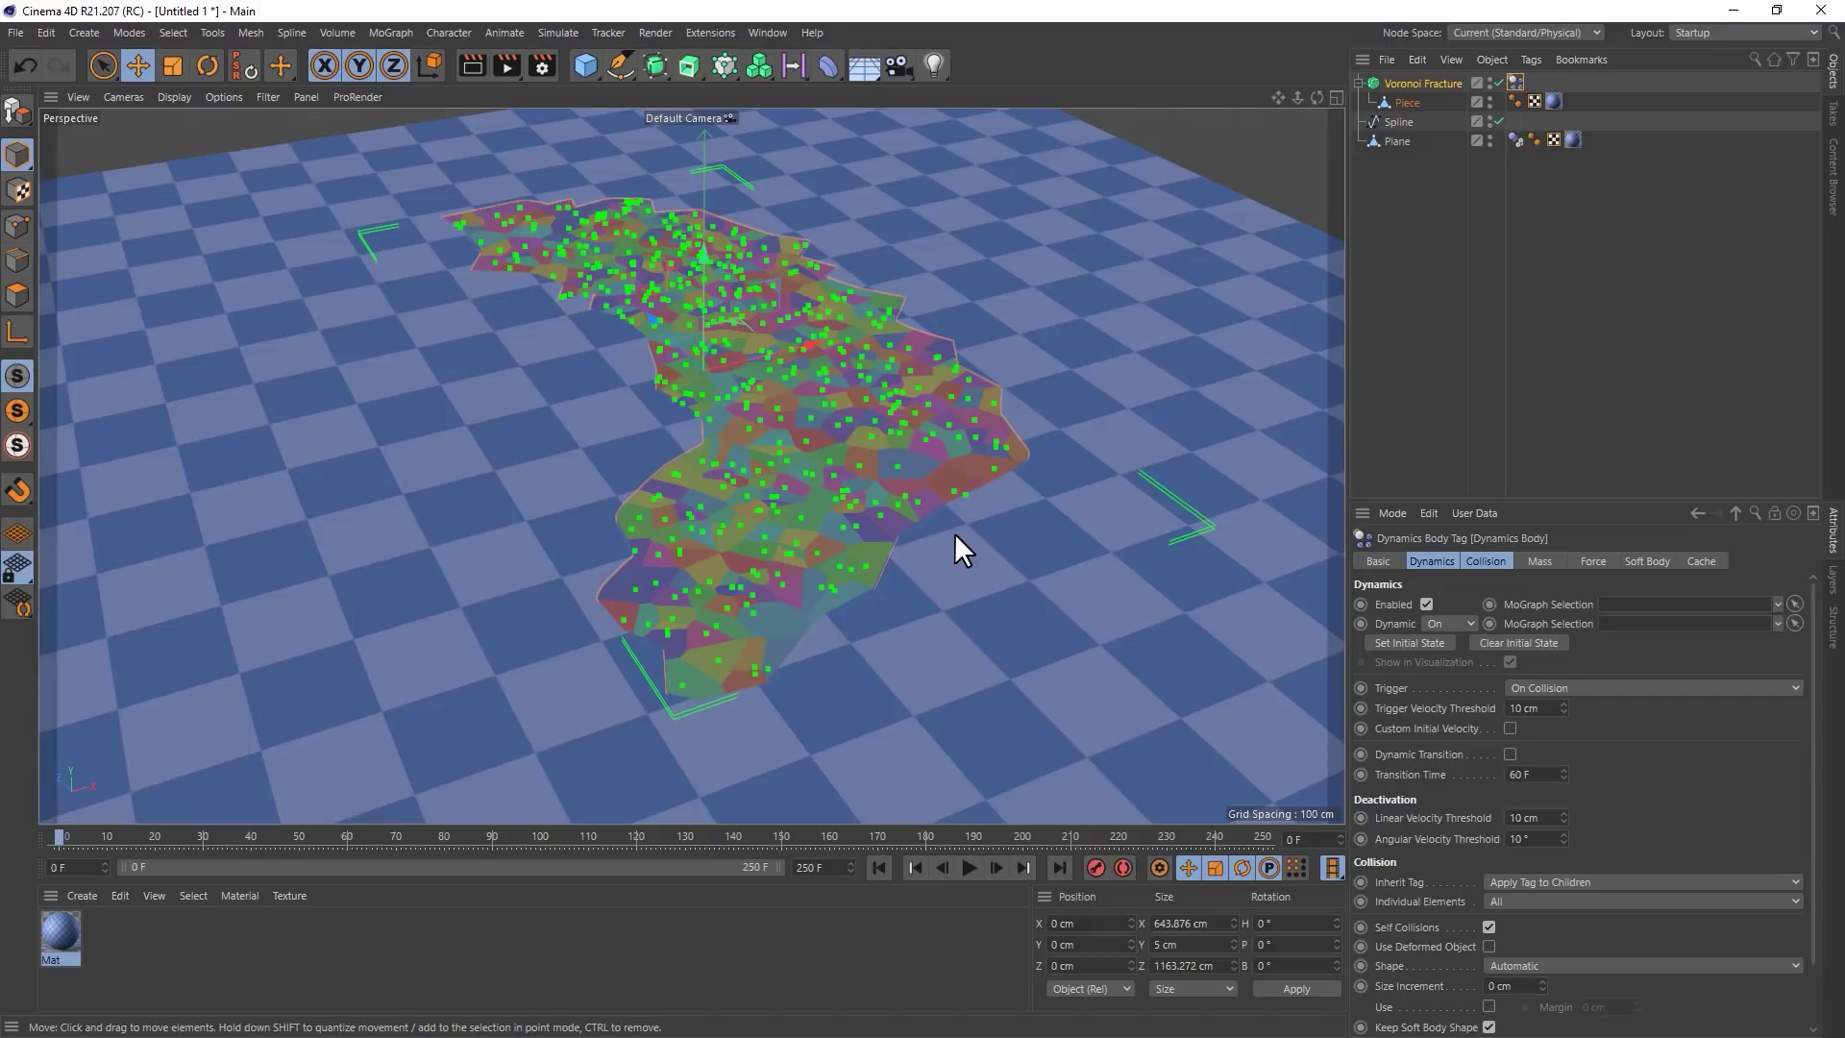
Add a Sphere about 63 cm wide at a height of about 184 cm above the crack and make it editable
alt+drag(956, 535, 632, 144)
click(596, 72)
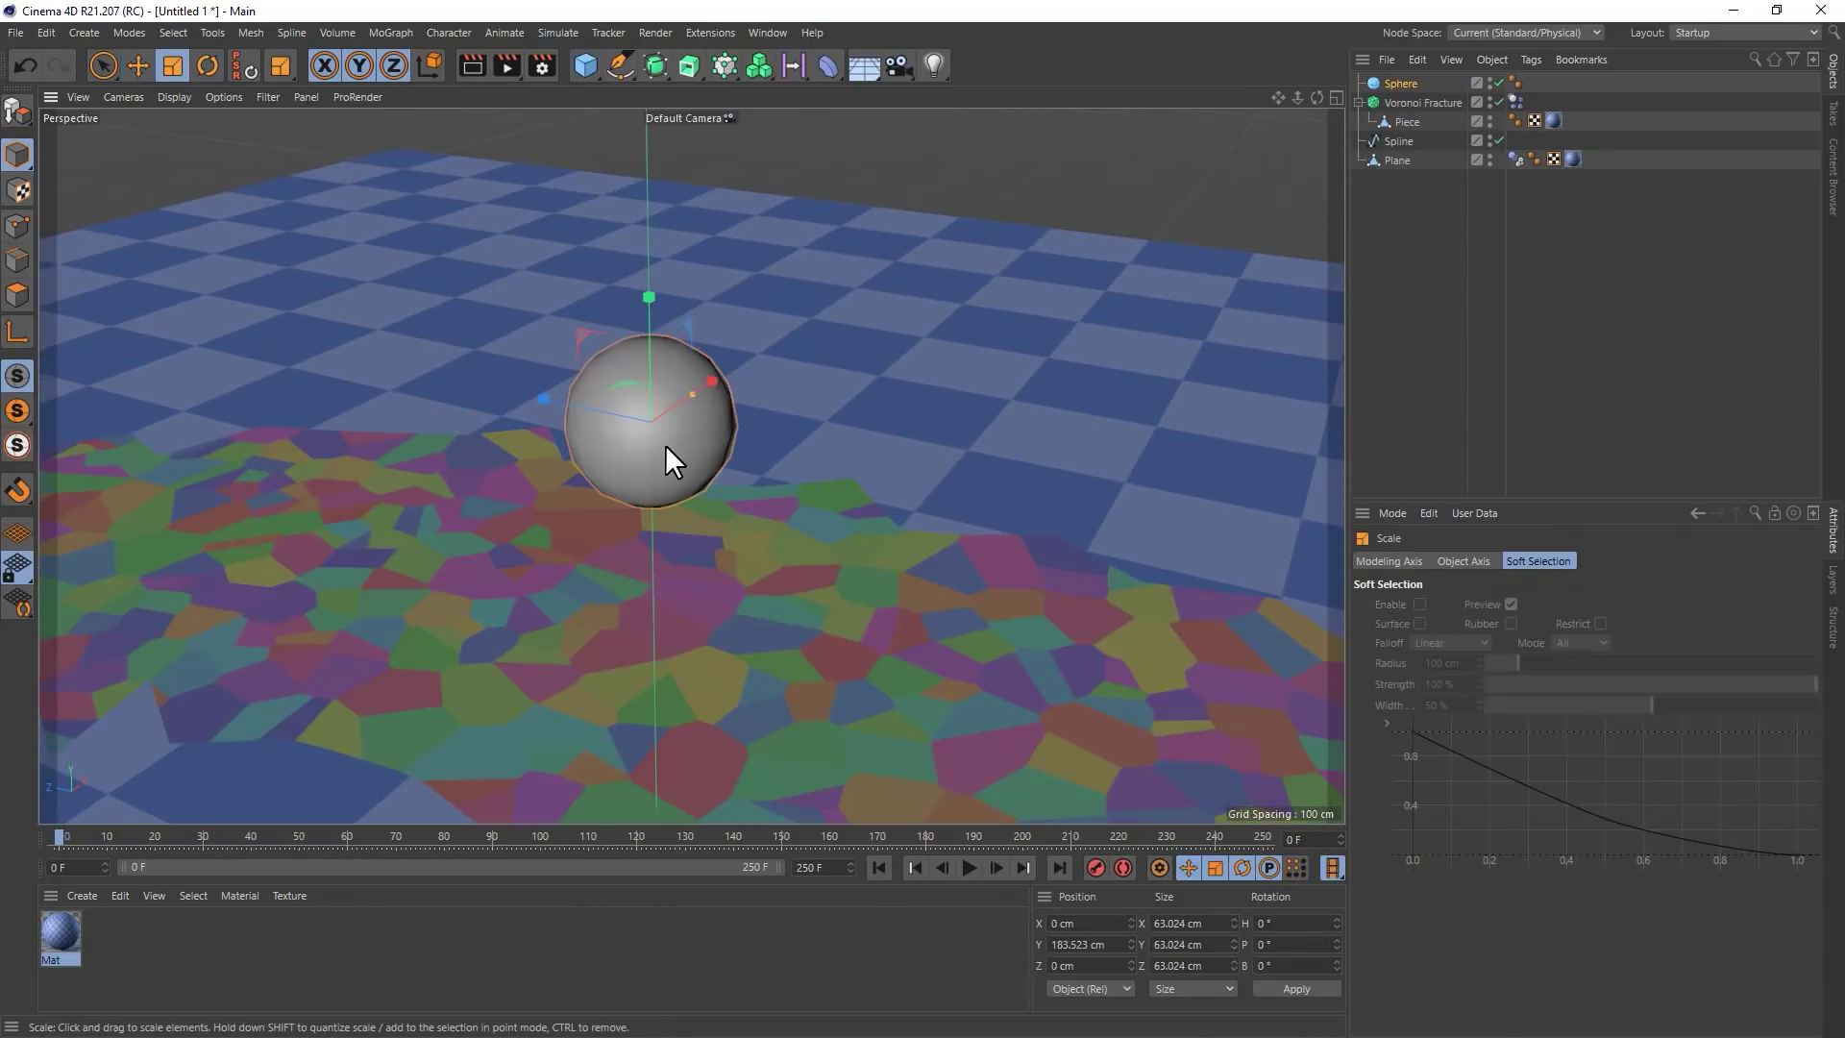
click(19, 111)
Pull individual points of the Sphere outward to form long spikes all around it
click(19, 225)
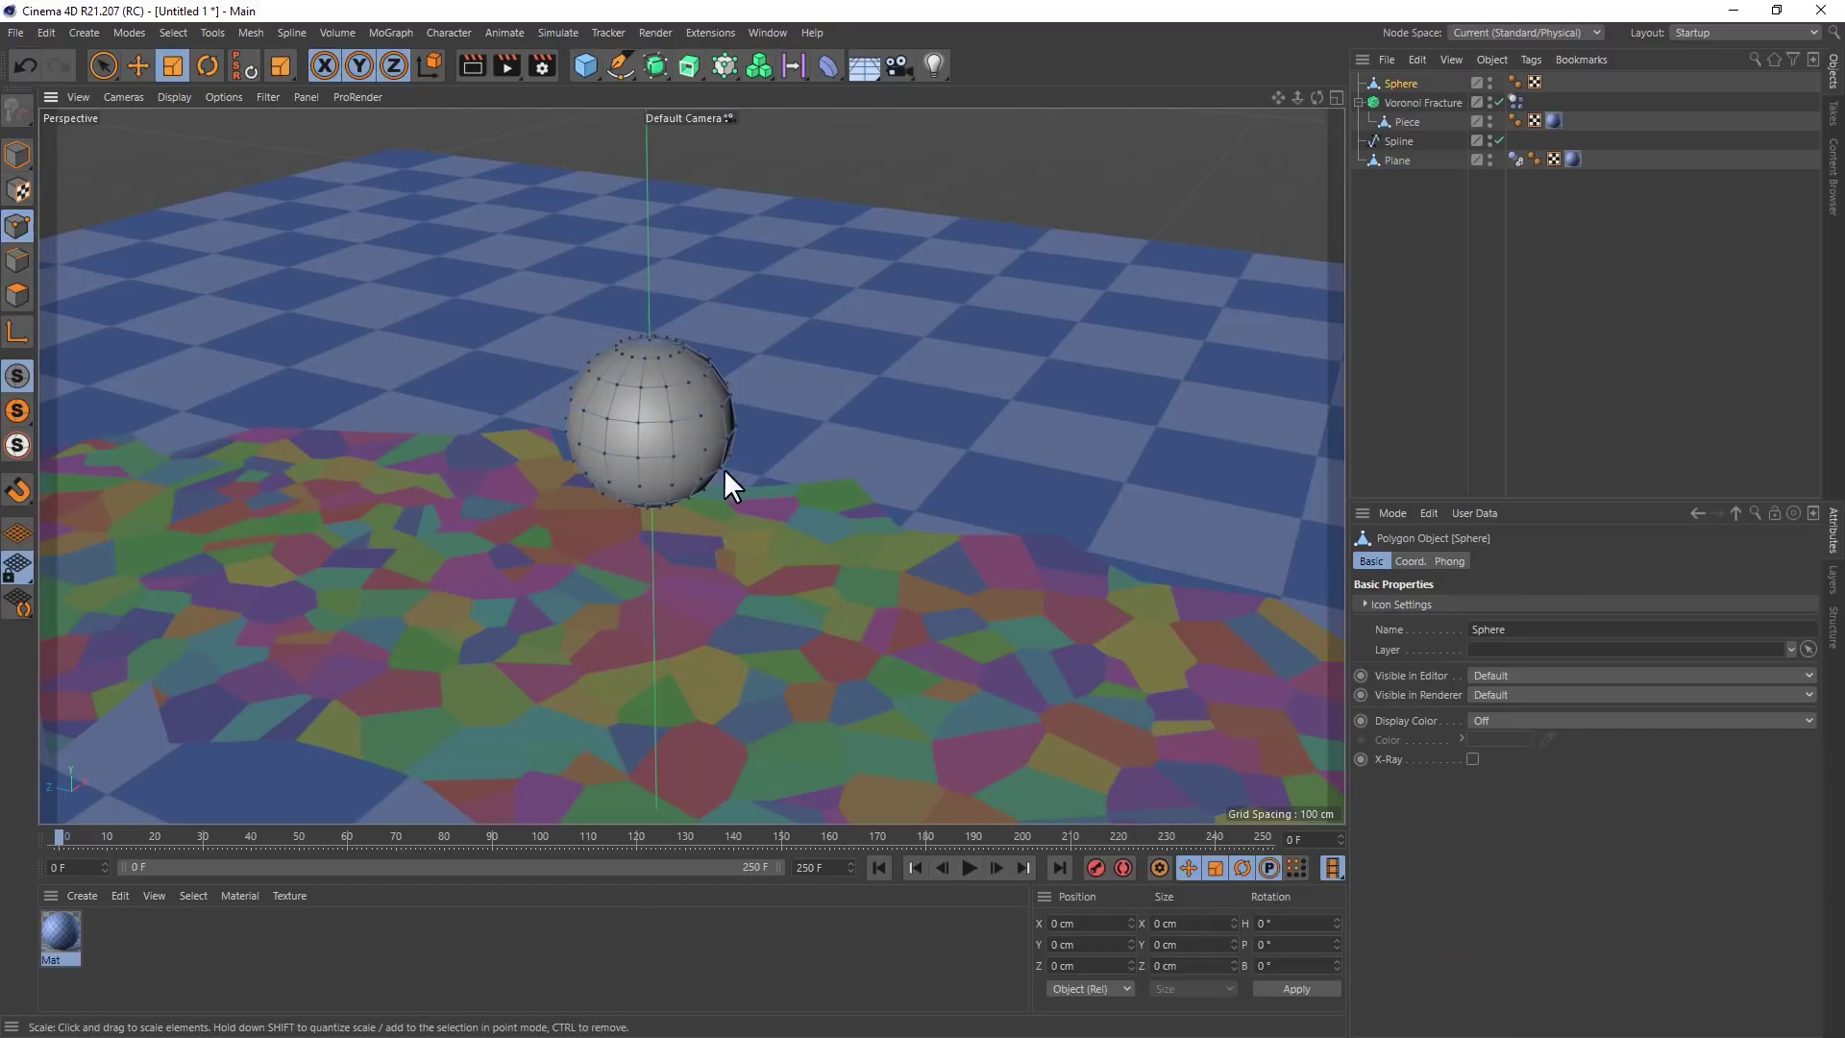
click(141, 67)
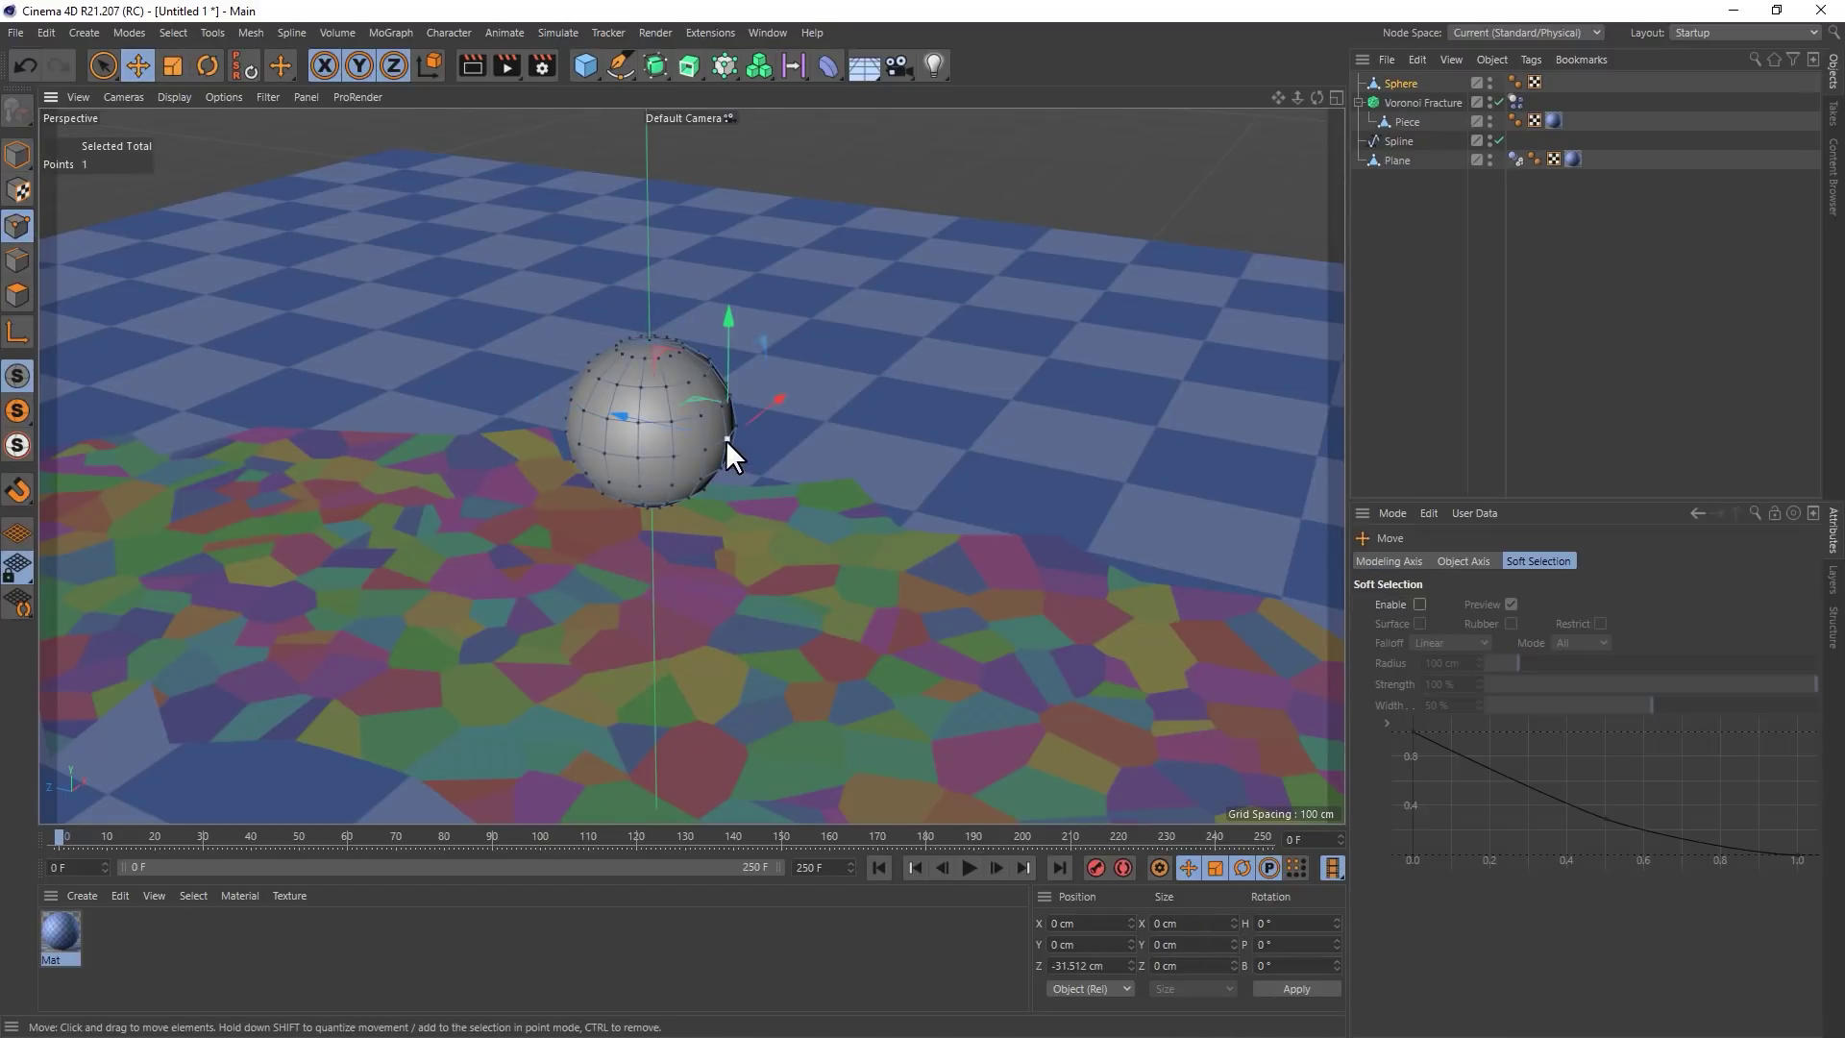
drag(725, 440, 803, 459)
drag(676, 425, 894, 535)
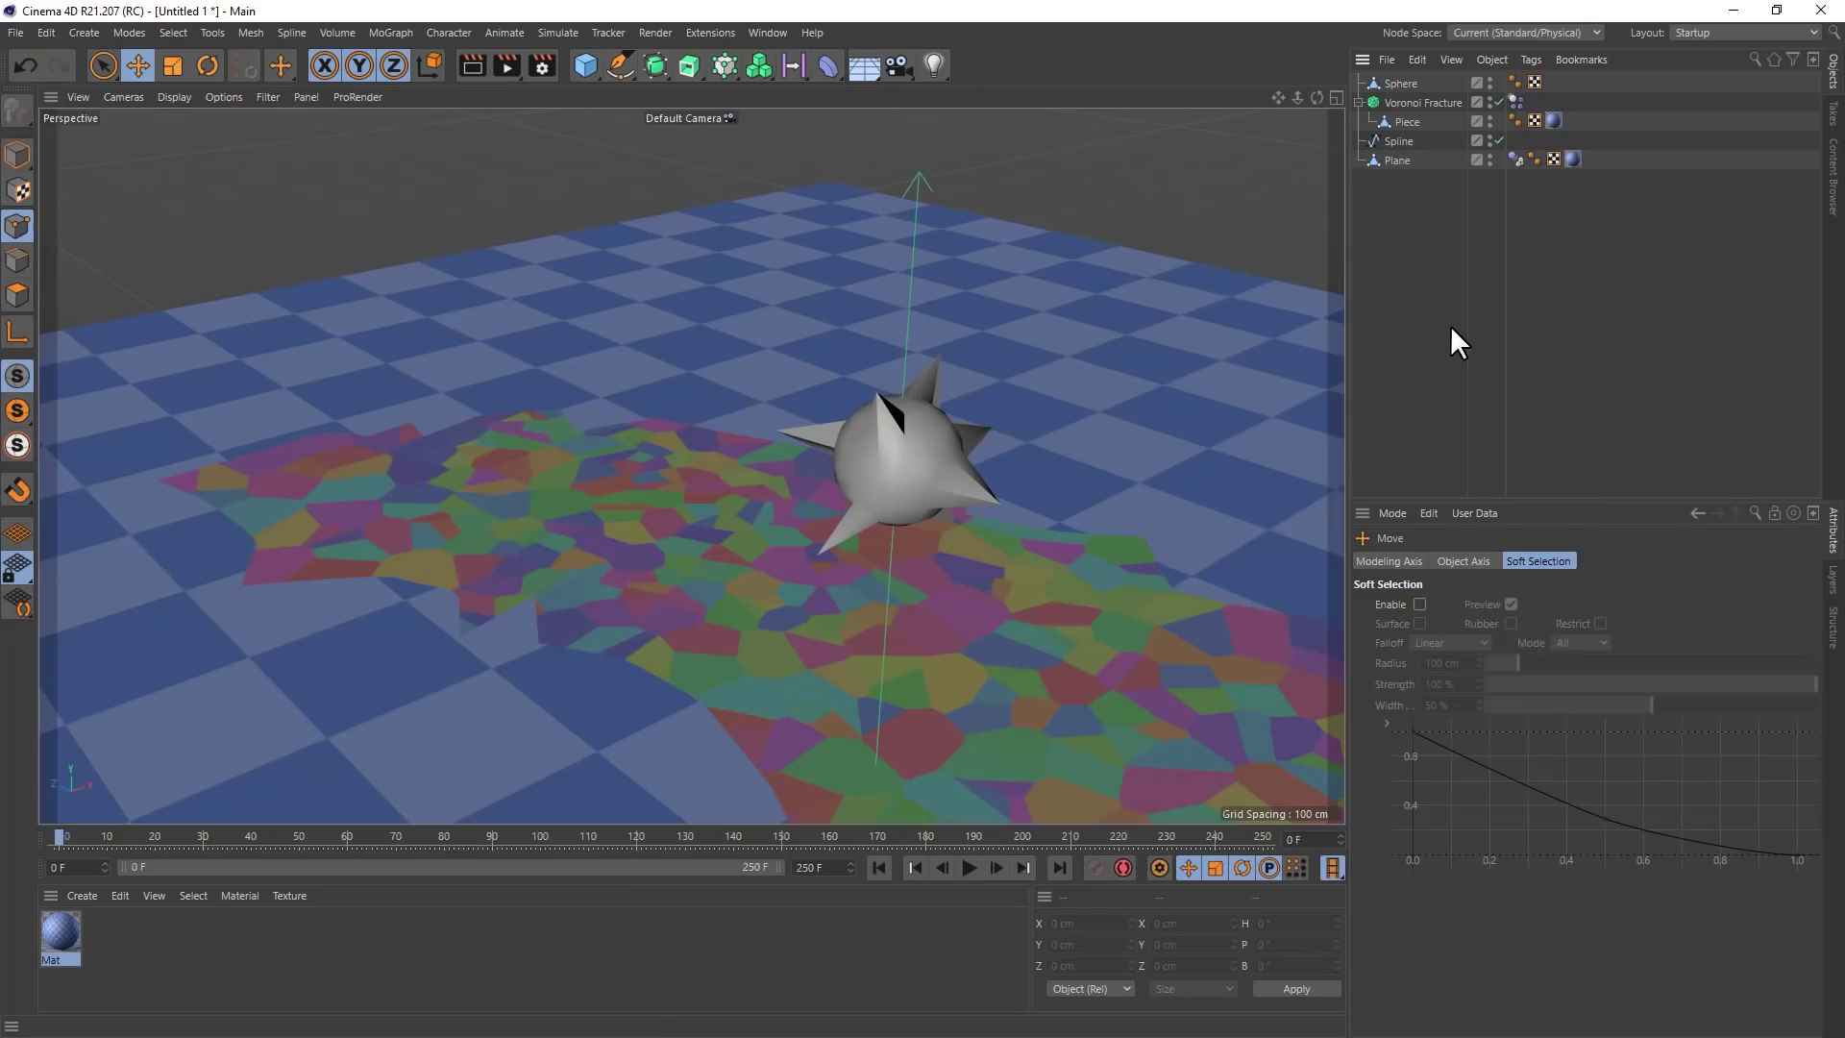
alt+drag(1236, 413, 920, 413)
Move the whole spiked Sphere beneath the plane near one end of the crack, at about Y -87 cm and Z 465 cm
alt+middle_drag(500, 293, 896, 514)
click(17, 156)
click(844, 500)
drag(850, 452, 848, 660)
alt+drag(959, 616, 890, 484)
alt+drag(571, 544, 780, 385)
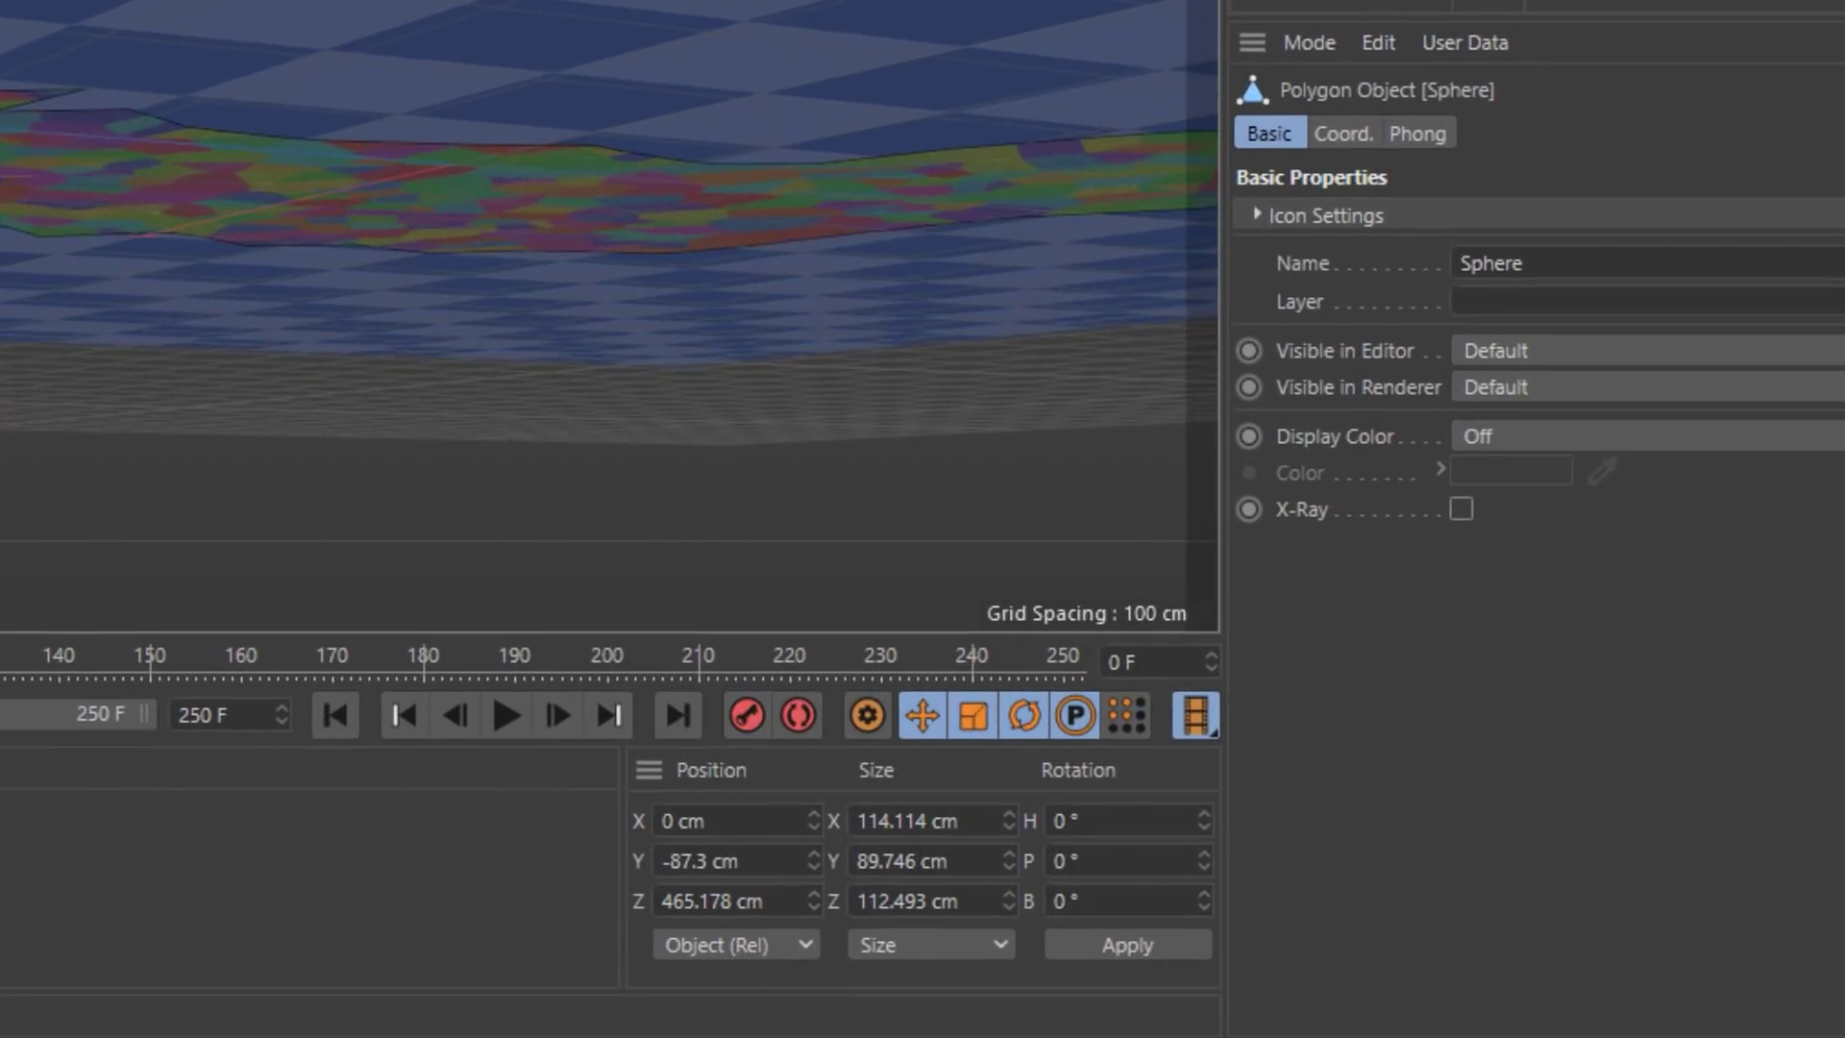
Turn on automatic keyframing and animate the Sphere from its start position up to the crack at about frame 56
click(797, 719)
scroll(524, 297, down, 3)
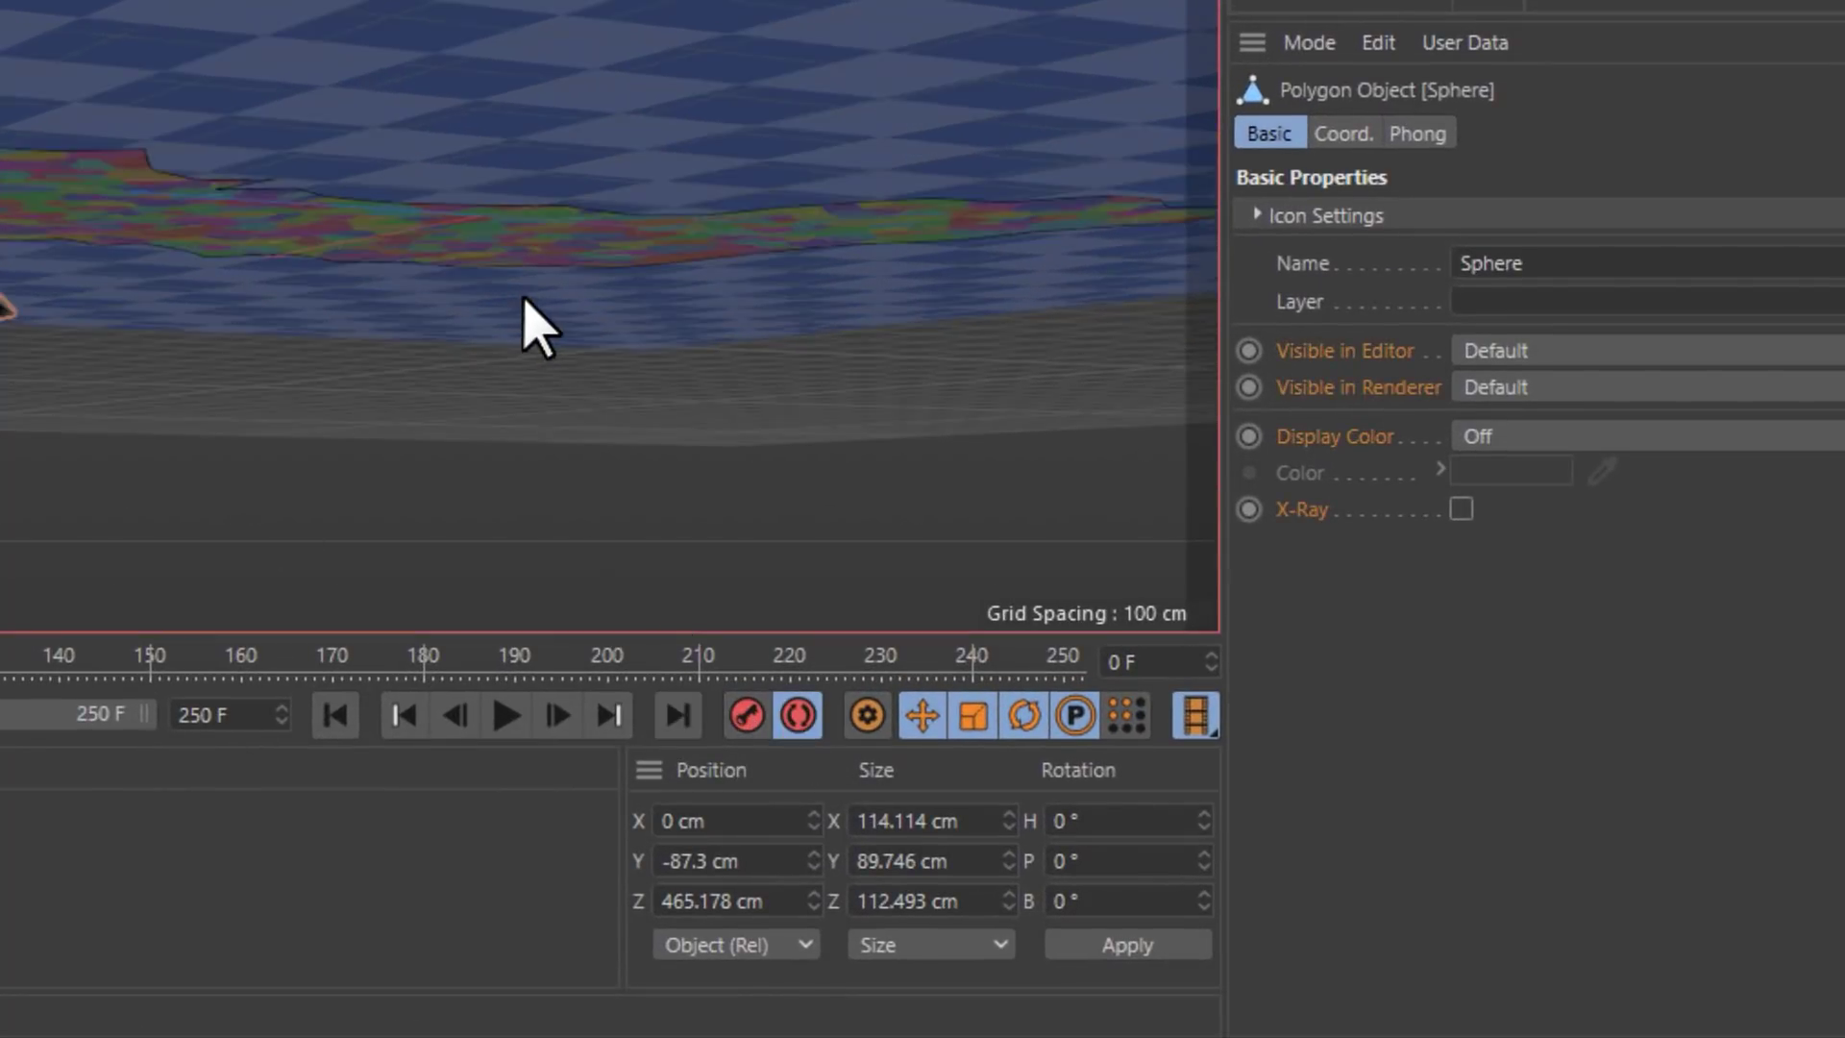
alt+drag(527, 297, 396, 308)
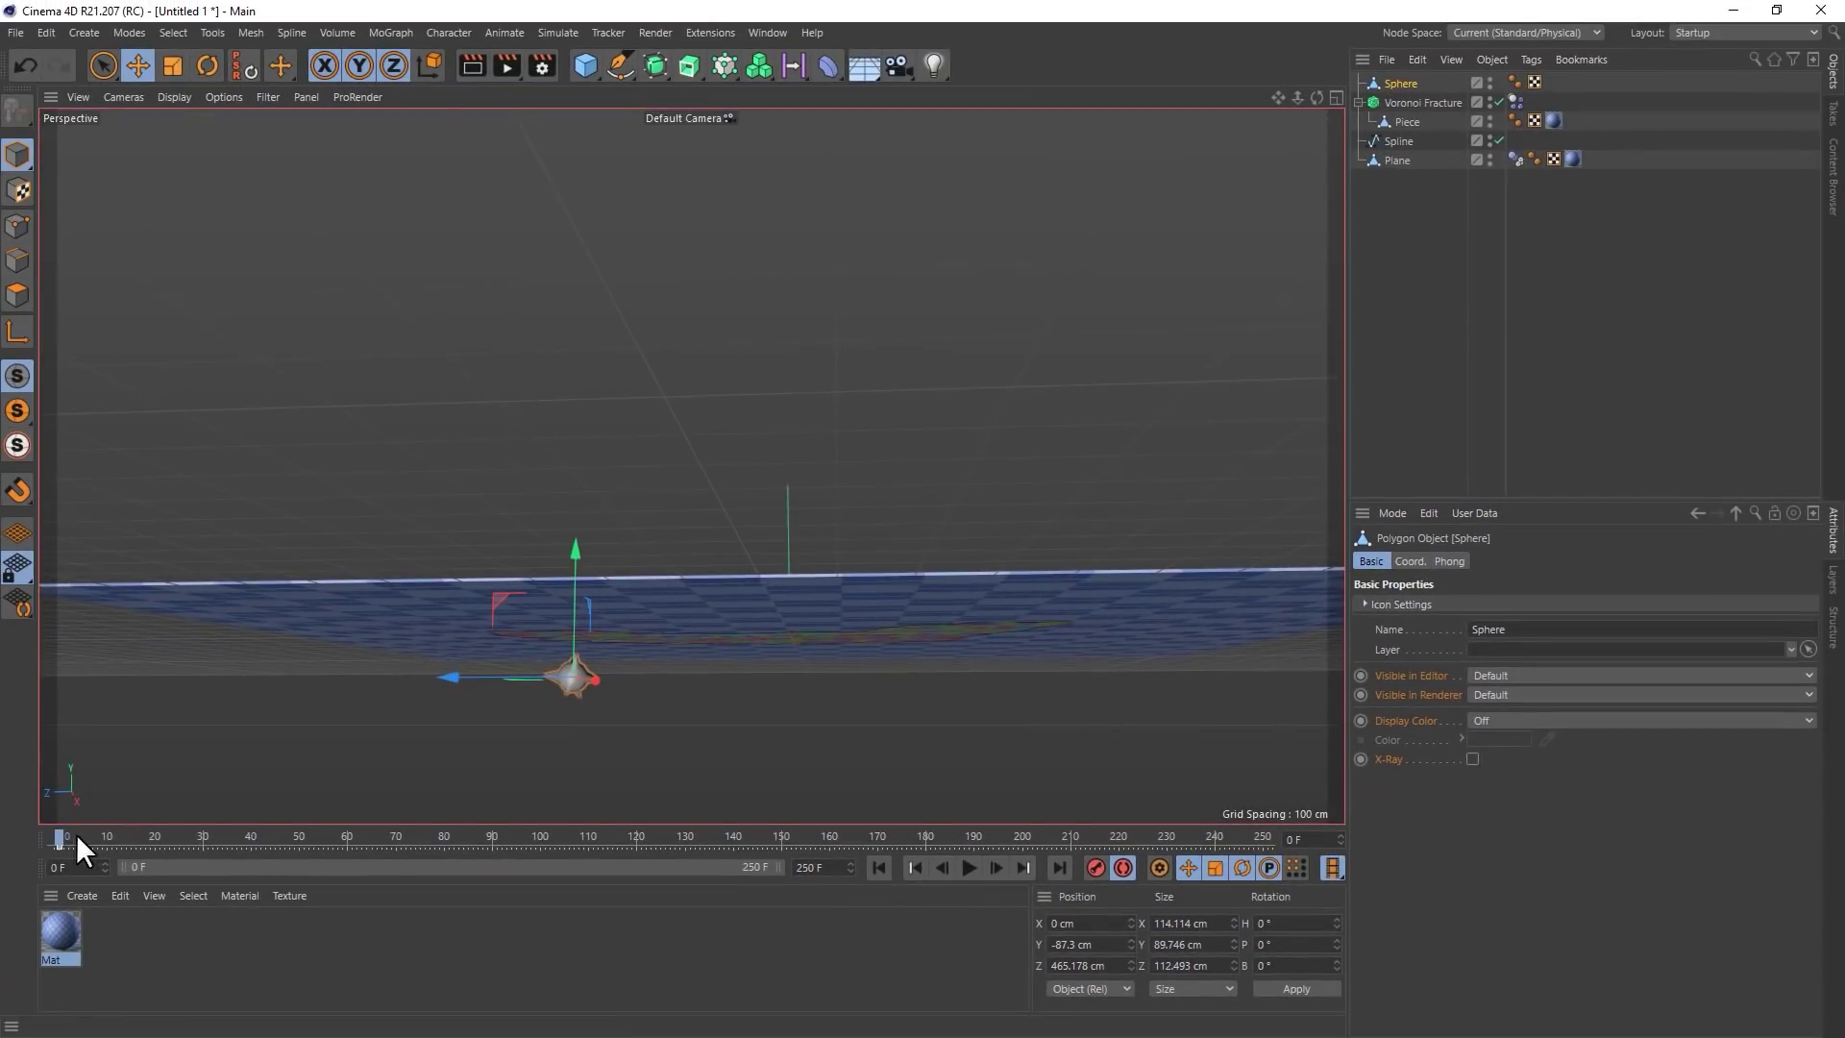
drag(77, 833, 325, 834)
drag(581, 673, 620, 588)
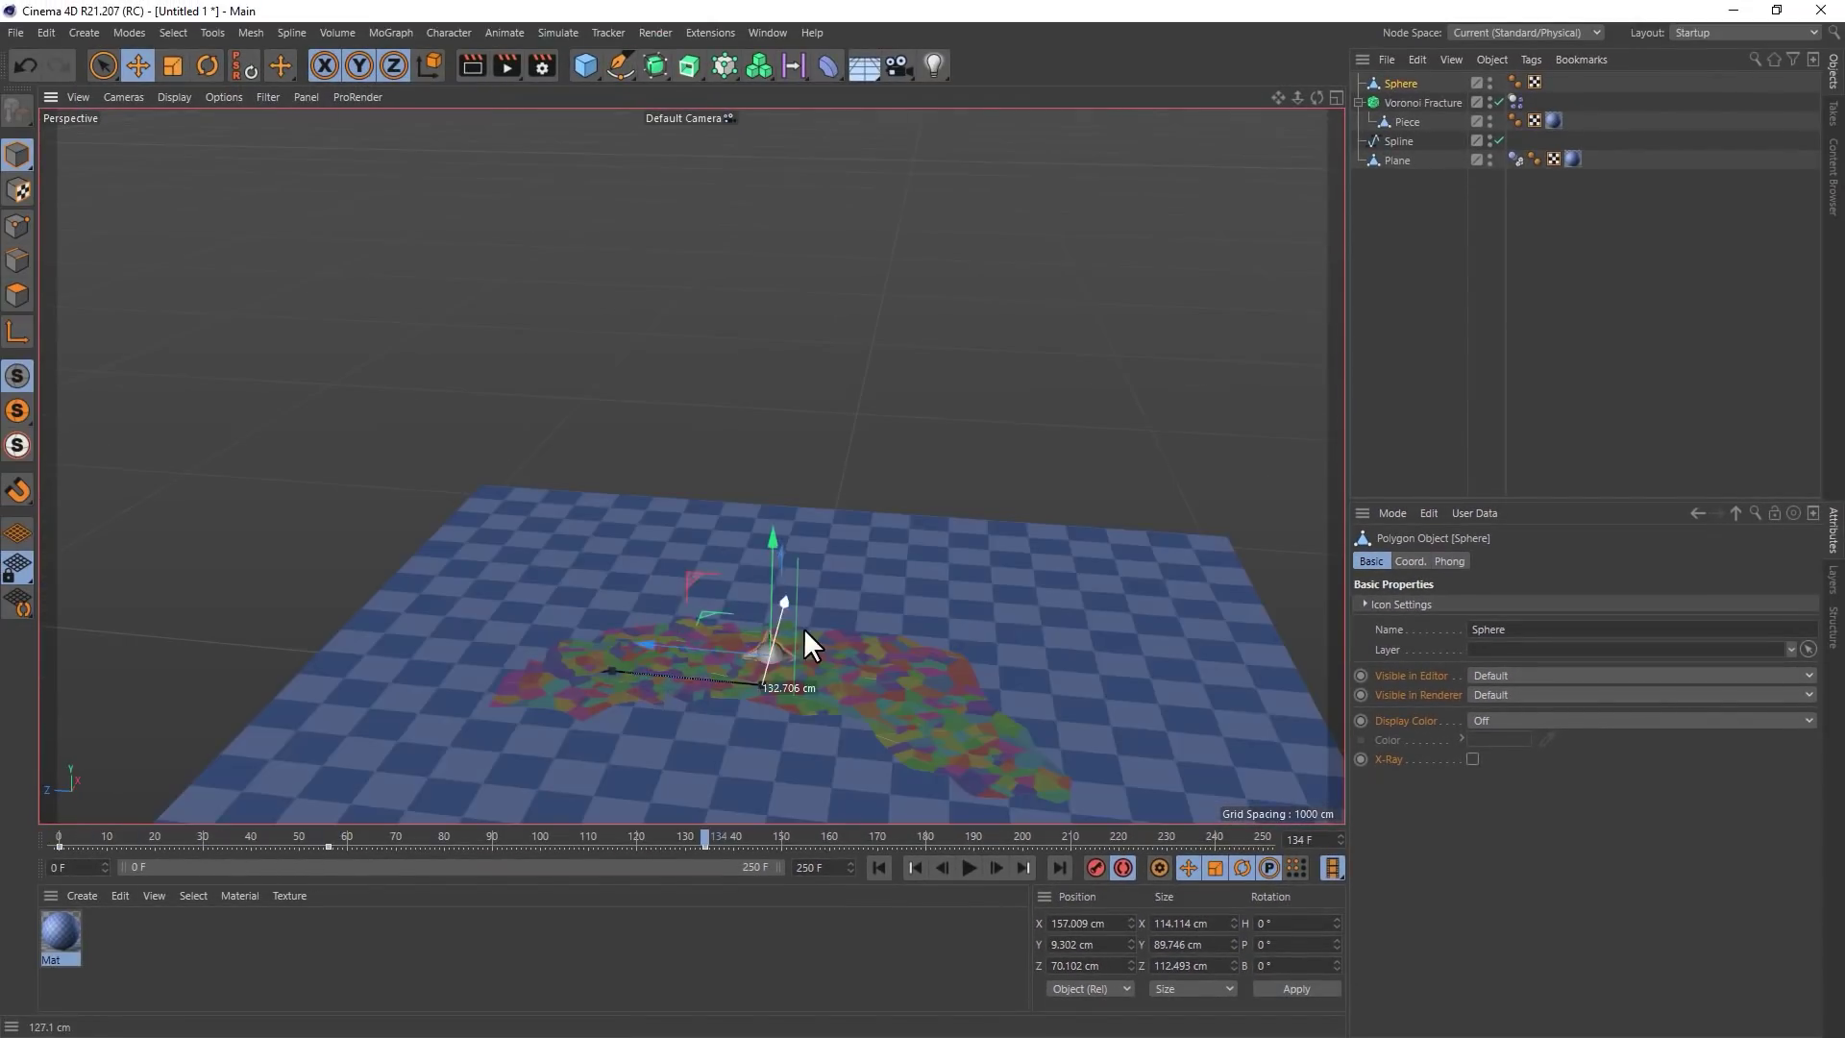
Keyframe the Sphere along the crack at frame 134 (about X 130, Z 70 cm) and frame 188 (about X 39, Z -275 cm)
drag(803, 627, 801, 636)
drag(706, 838, 965, 837)
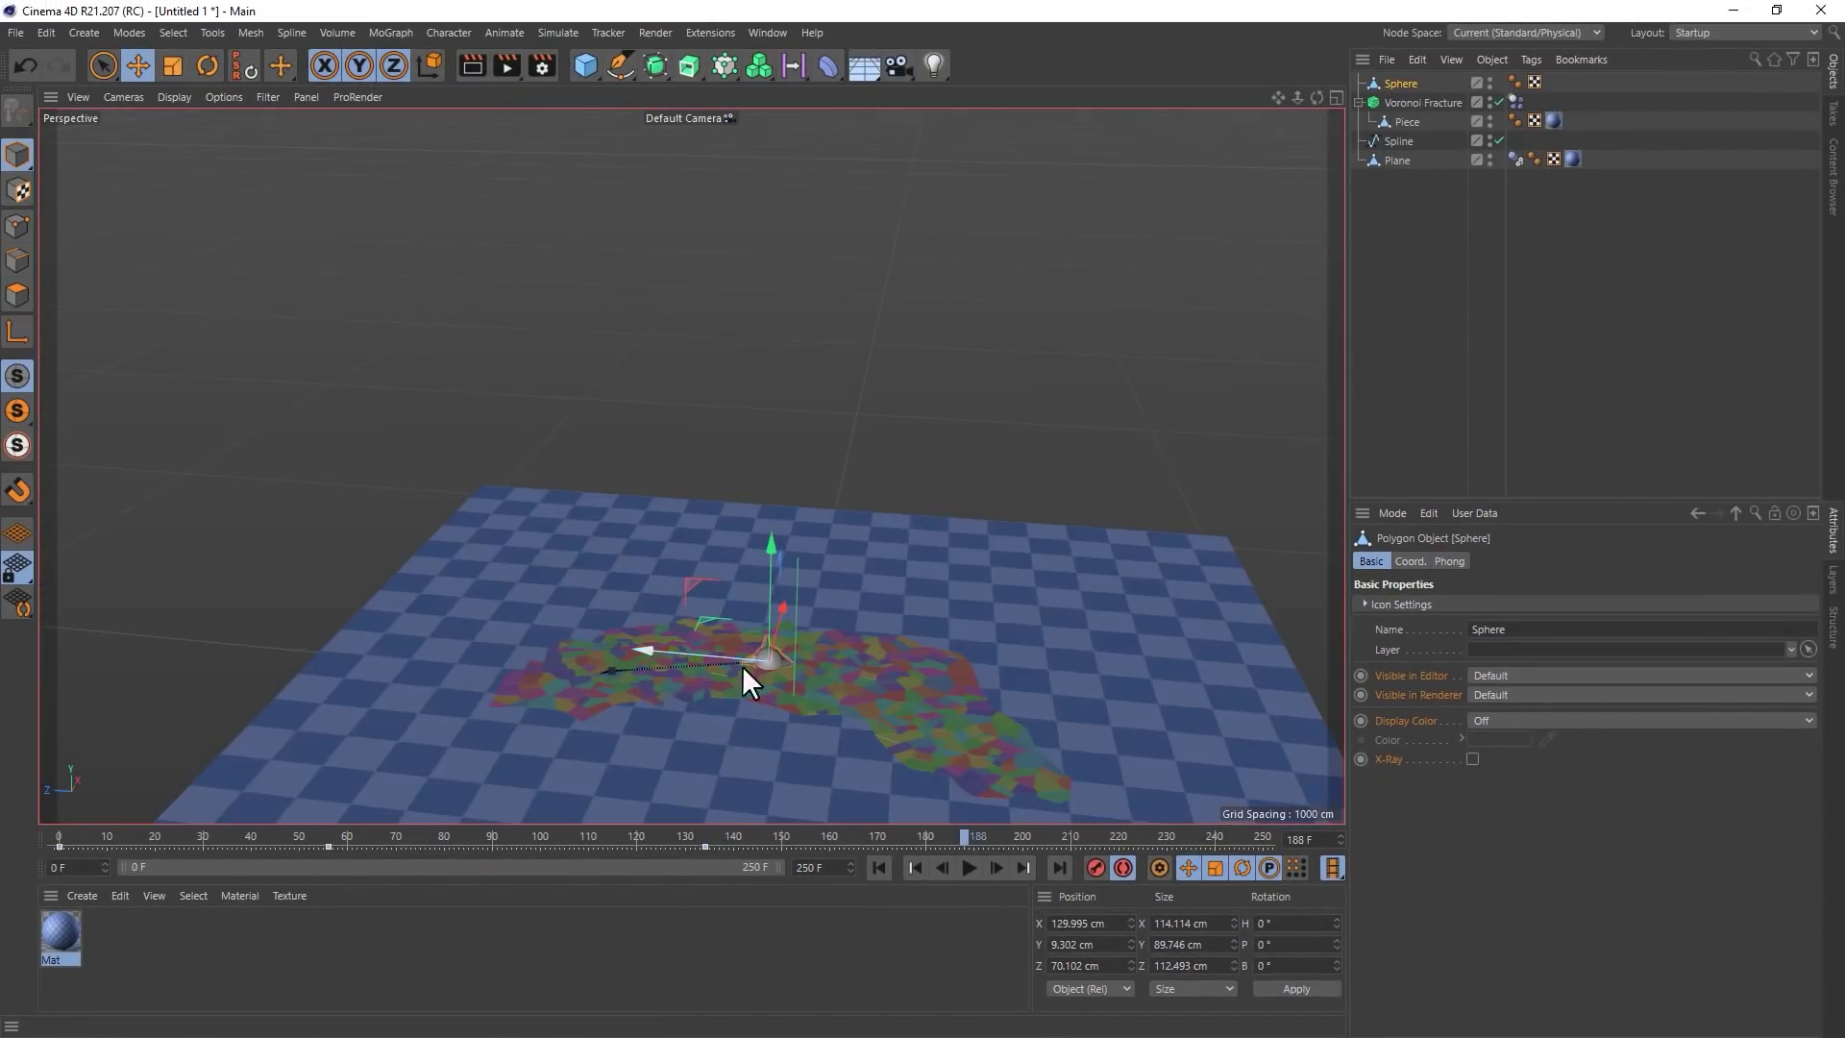
drag(742, 665, 827, 625)
Keyframe the Sphere's final position at frame 250 and play back its motion along the crack
key(F8)
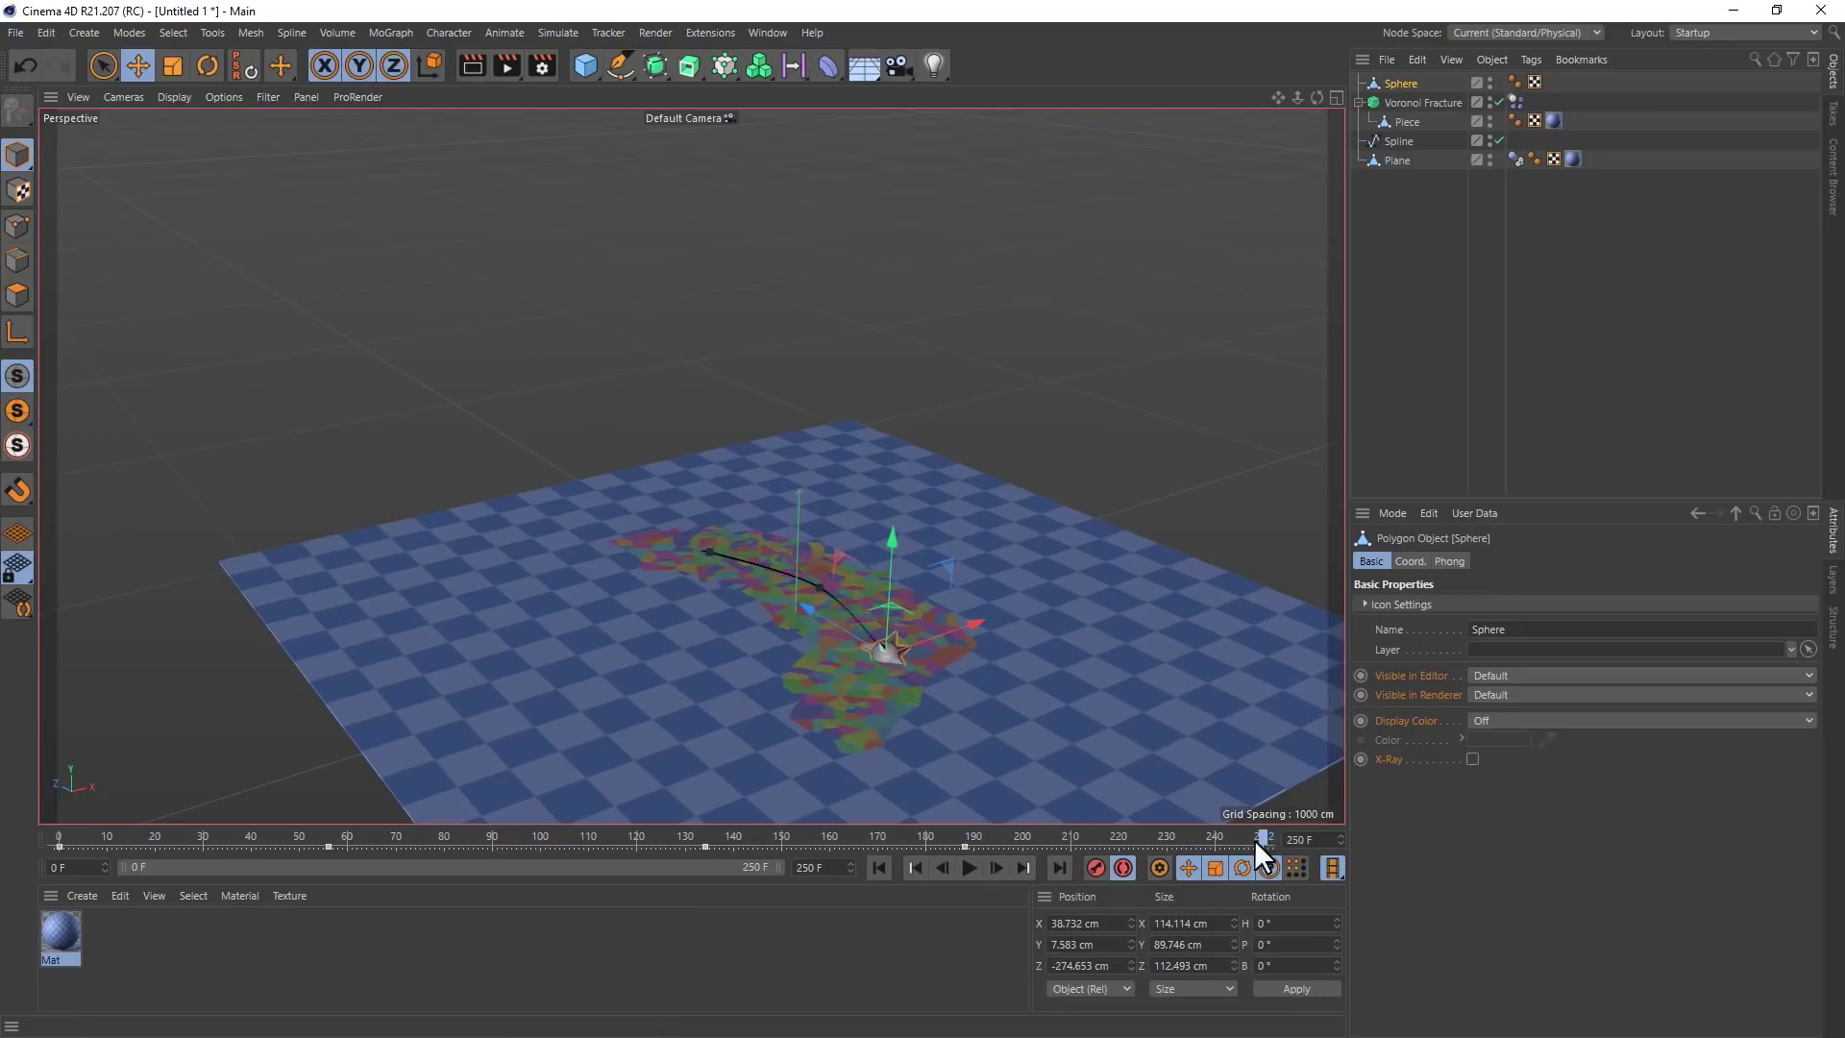
alt+drag(937, 671, 658, 644)
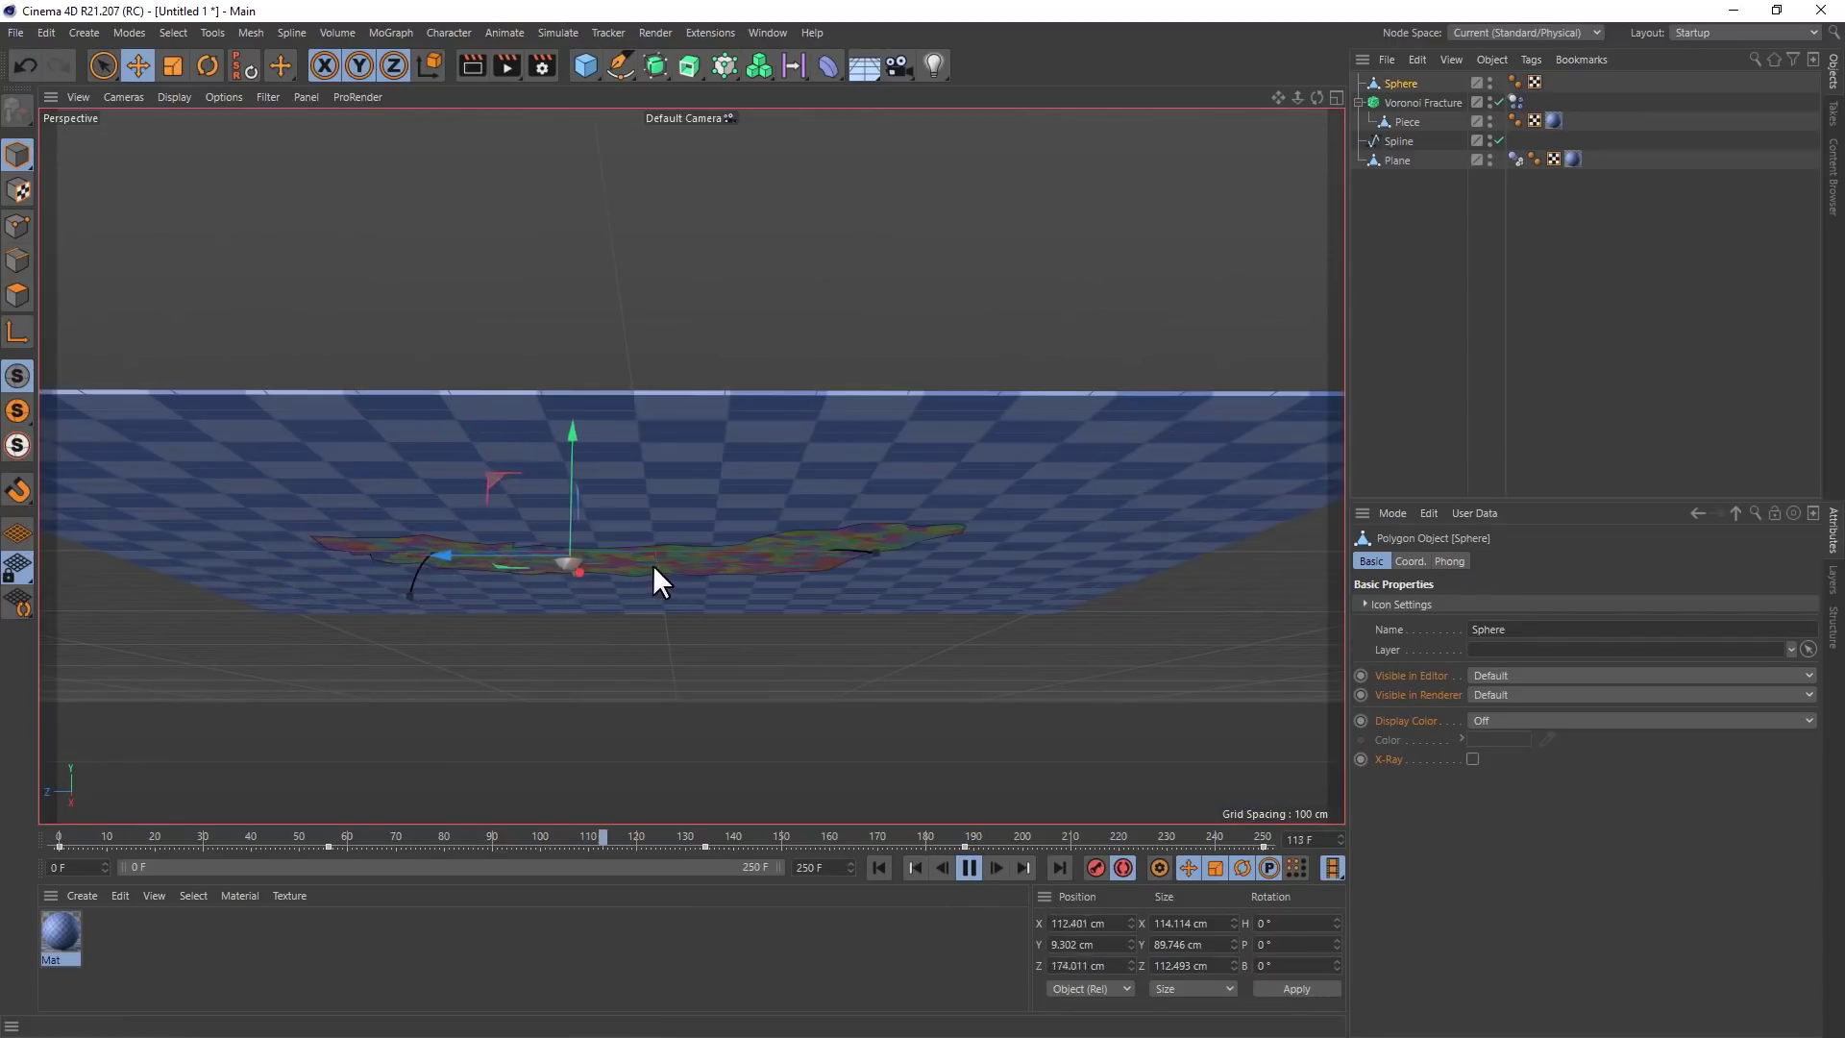
alt+drag(816, 609, 981, 509)
Animate the Sphere's pitch rotation so it rolls along its path, and play back the result
key(r)
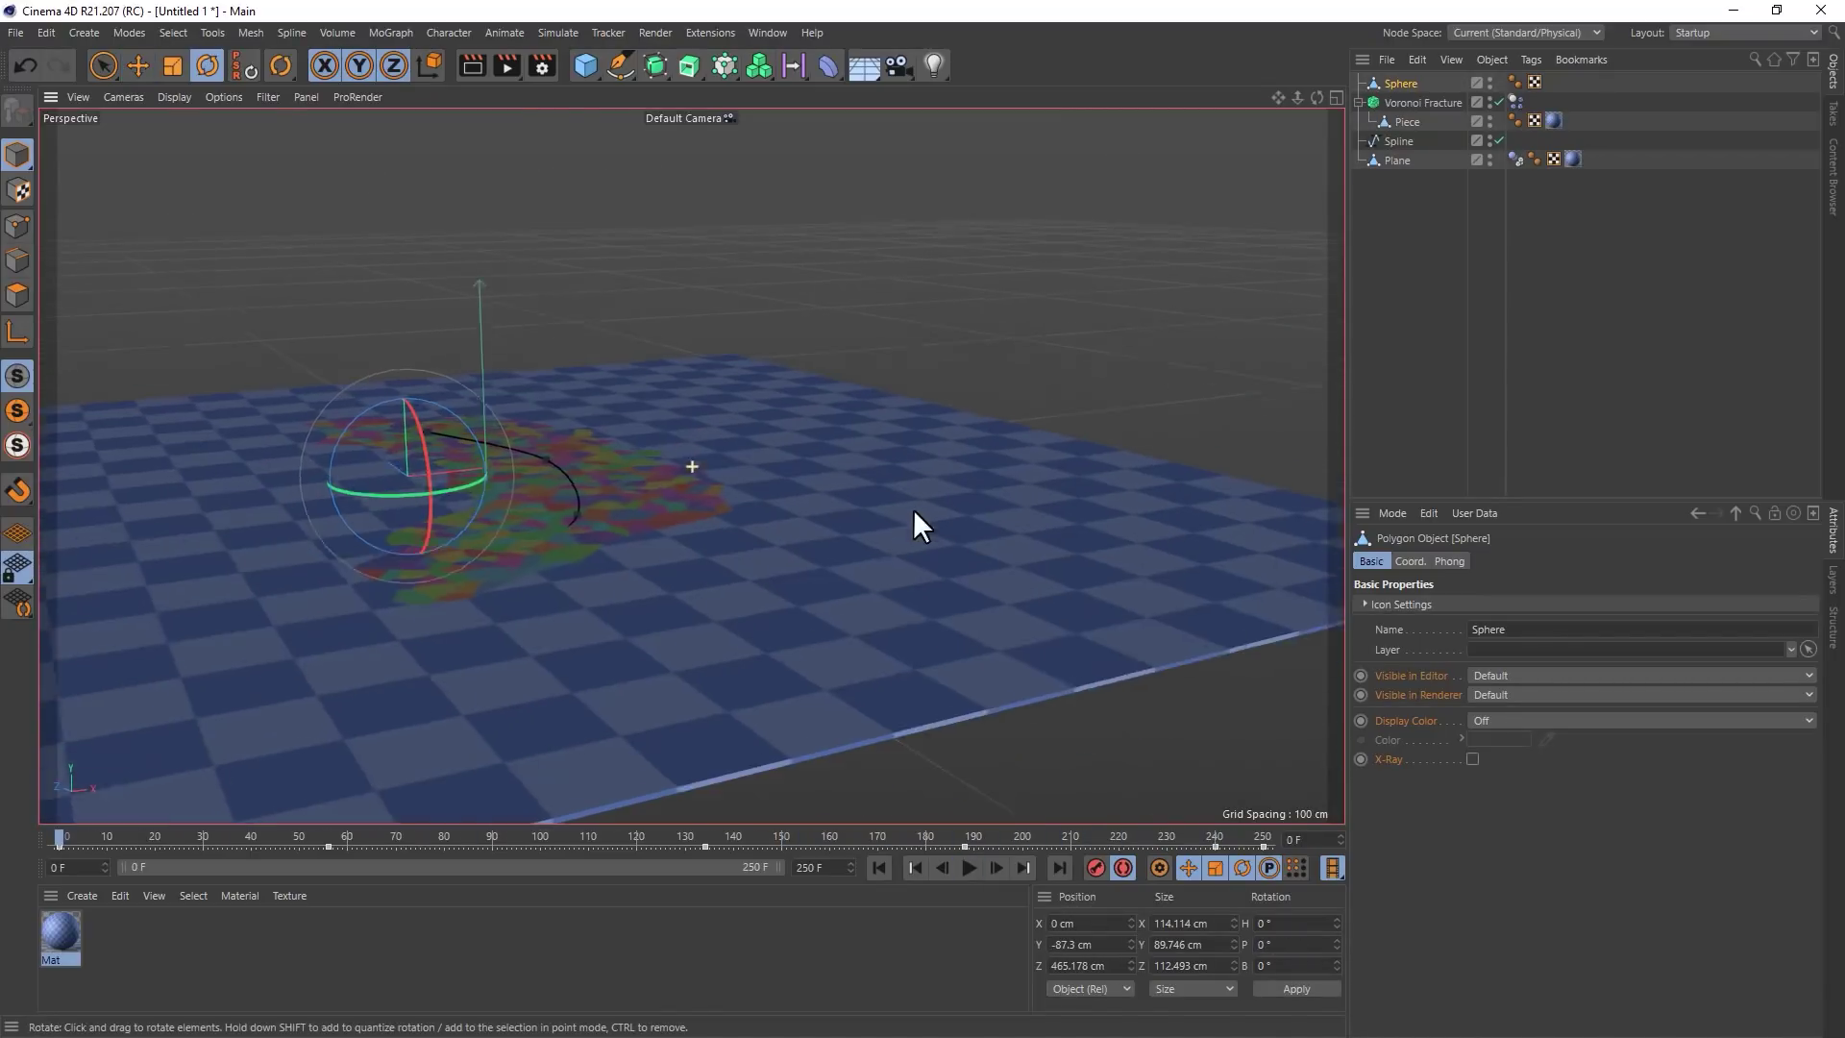
click(969, 867)
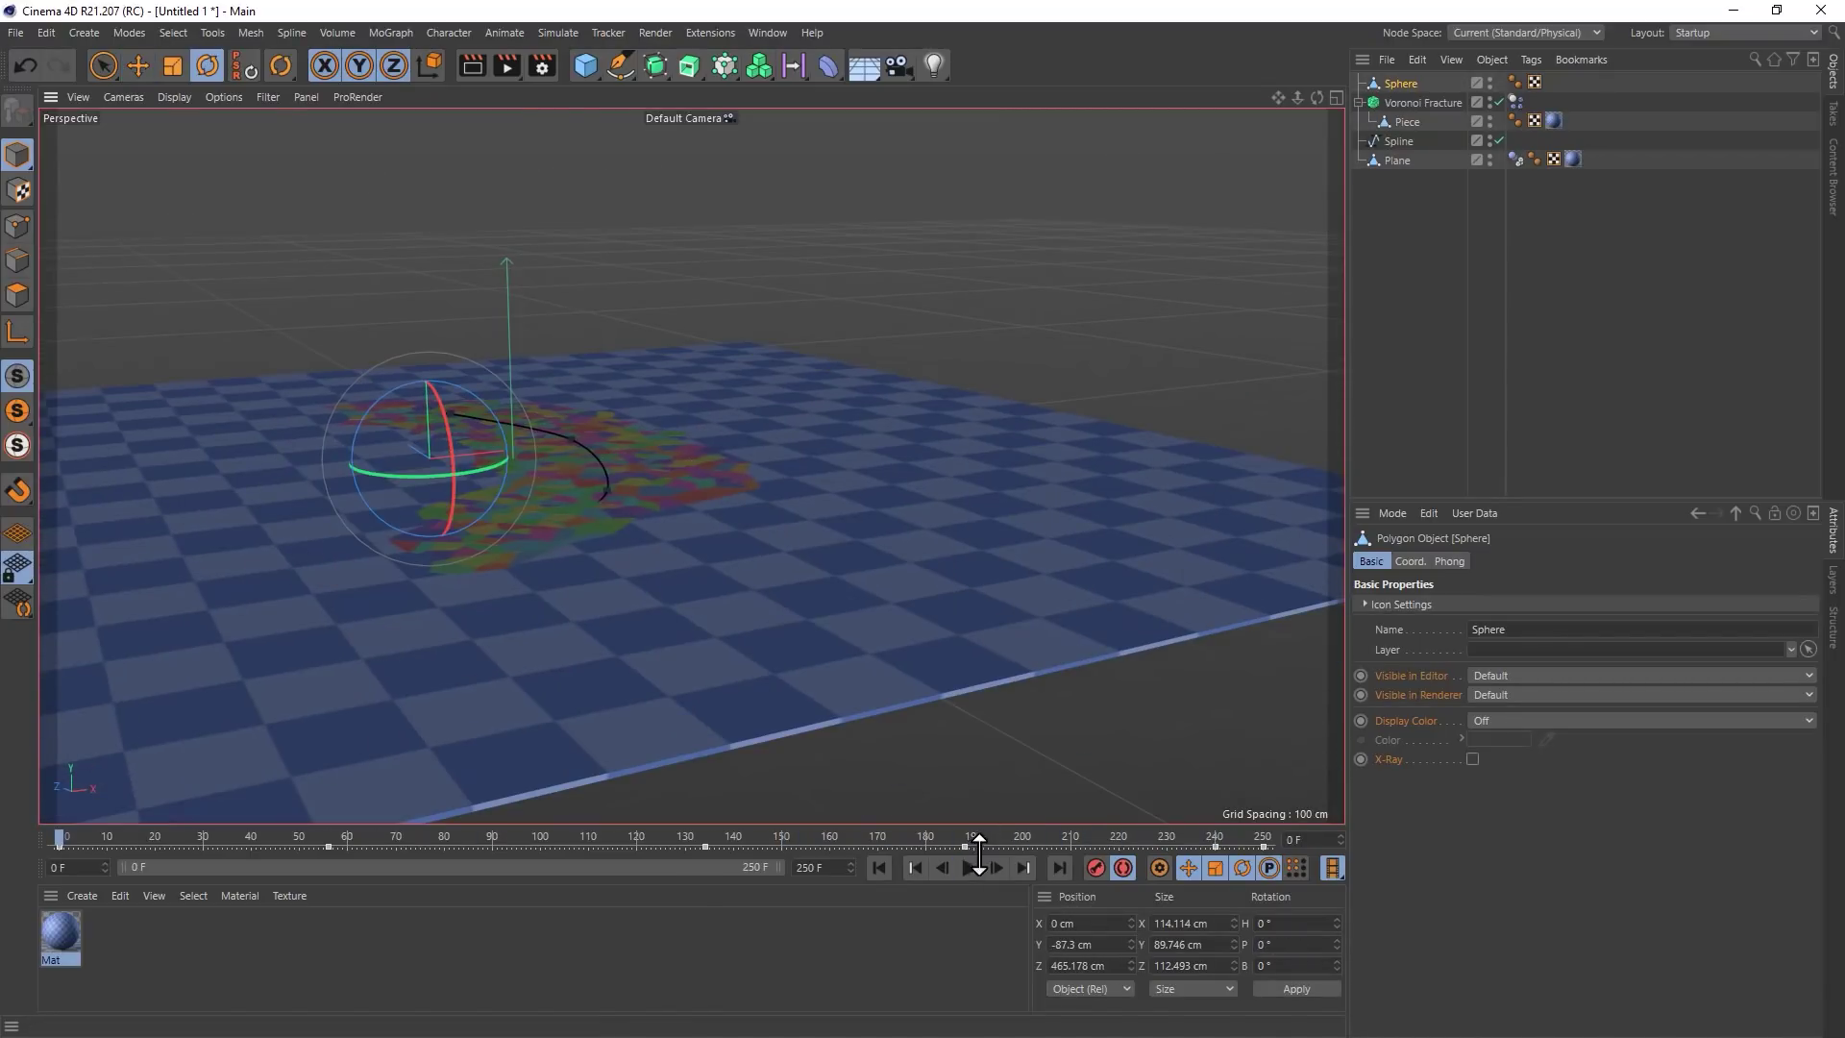
alt+drag(468, 512, 552, 466)
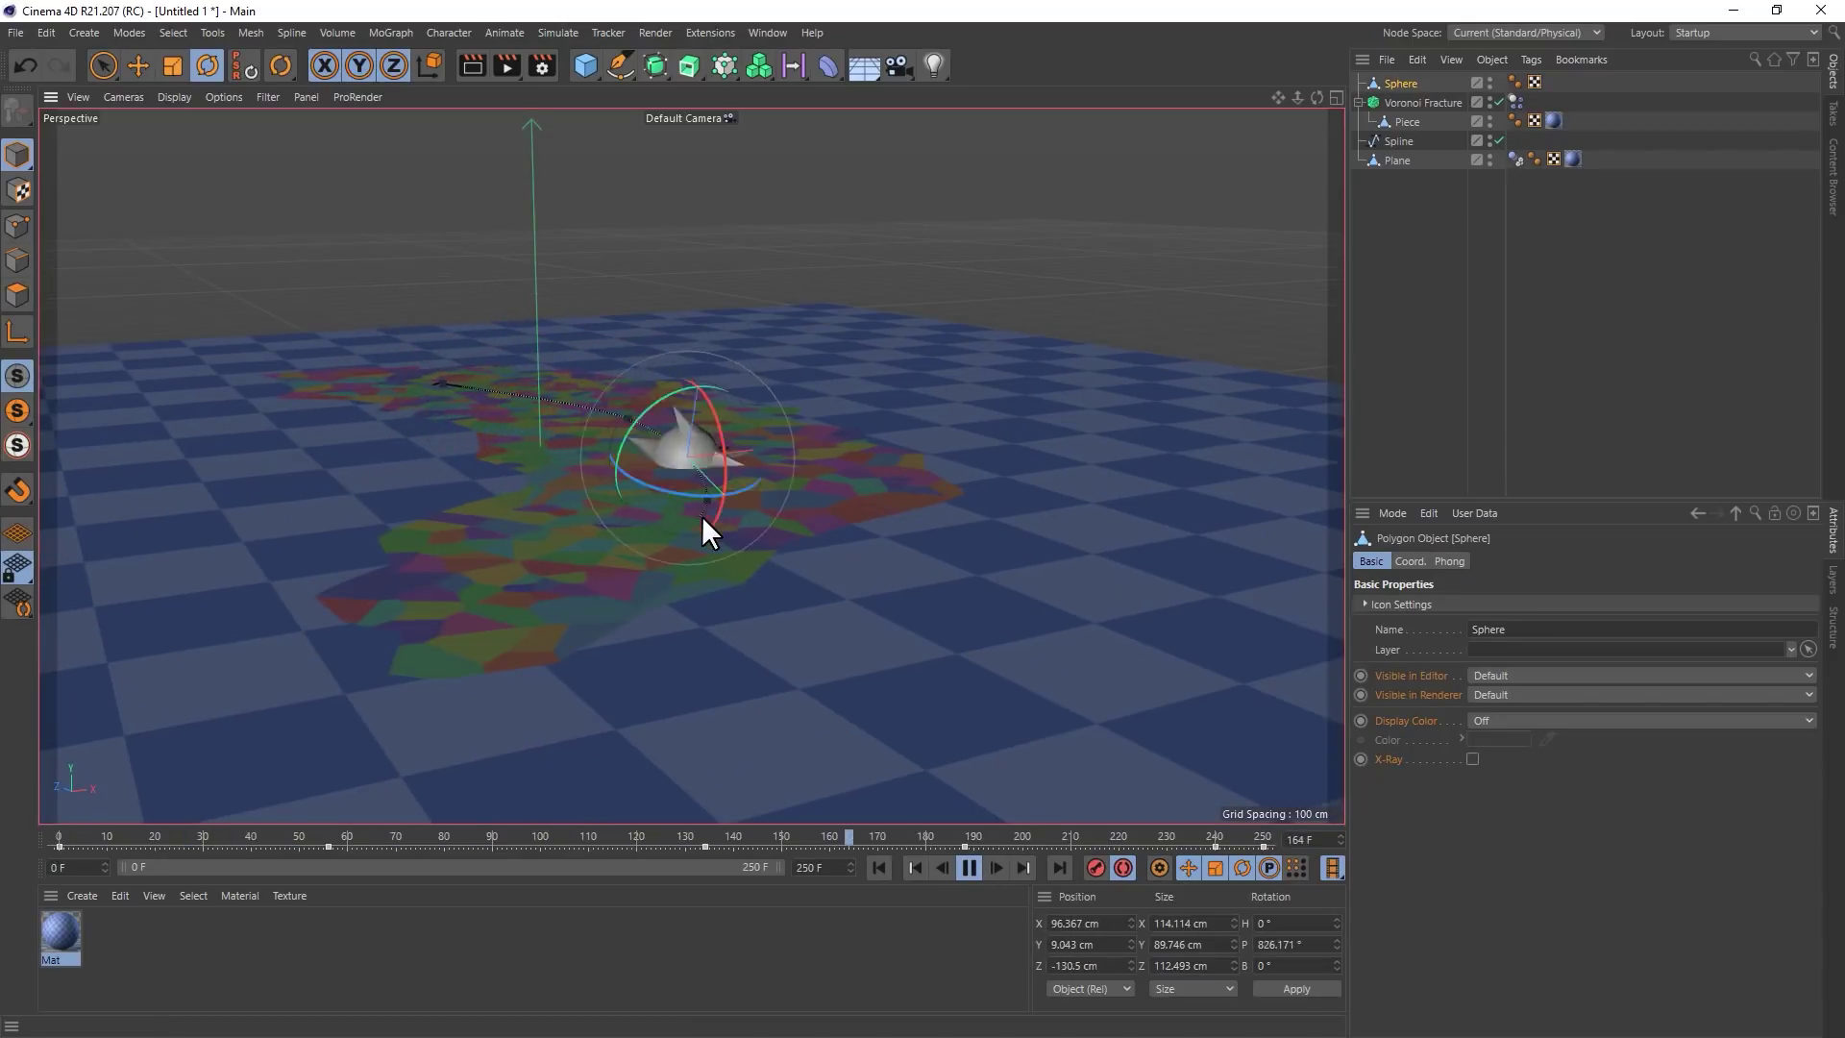
click(971, 867)
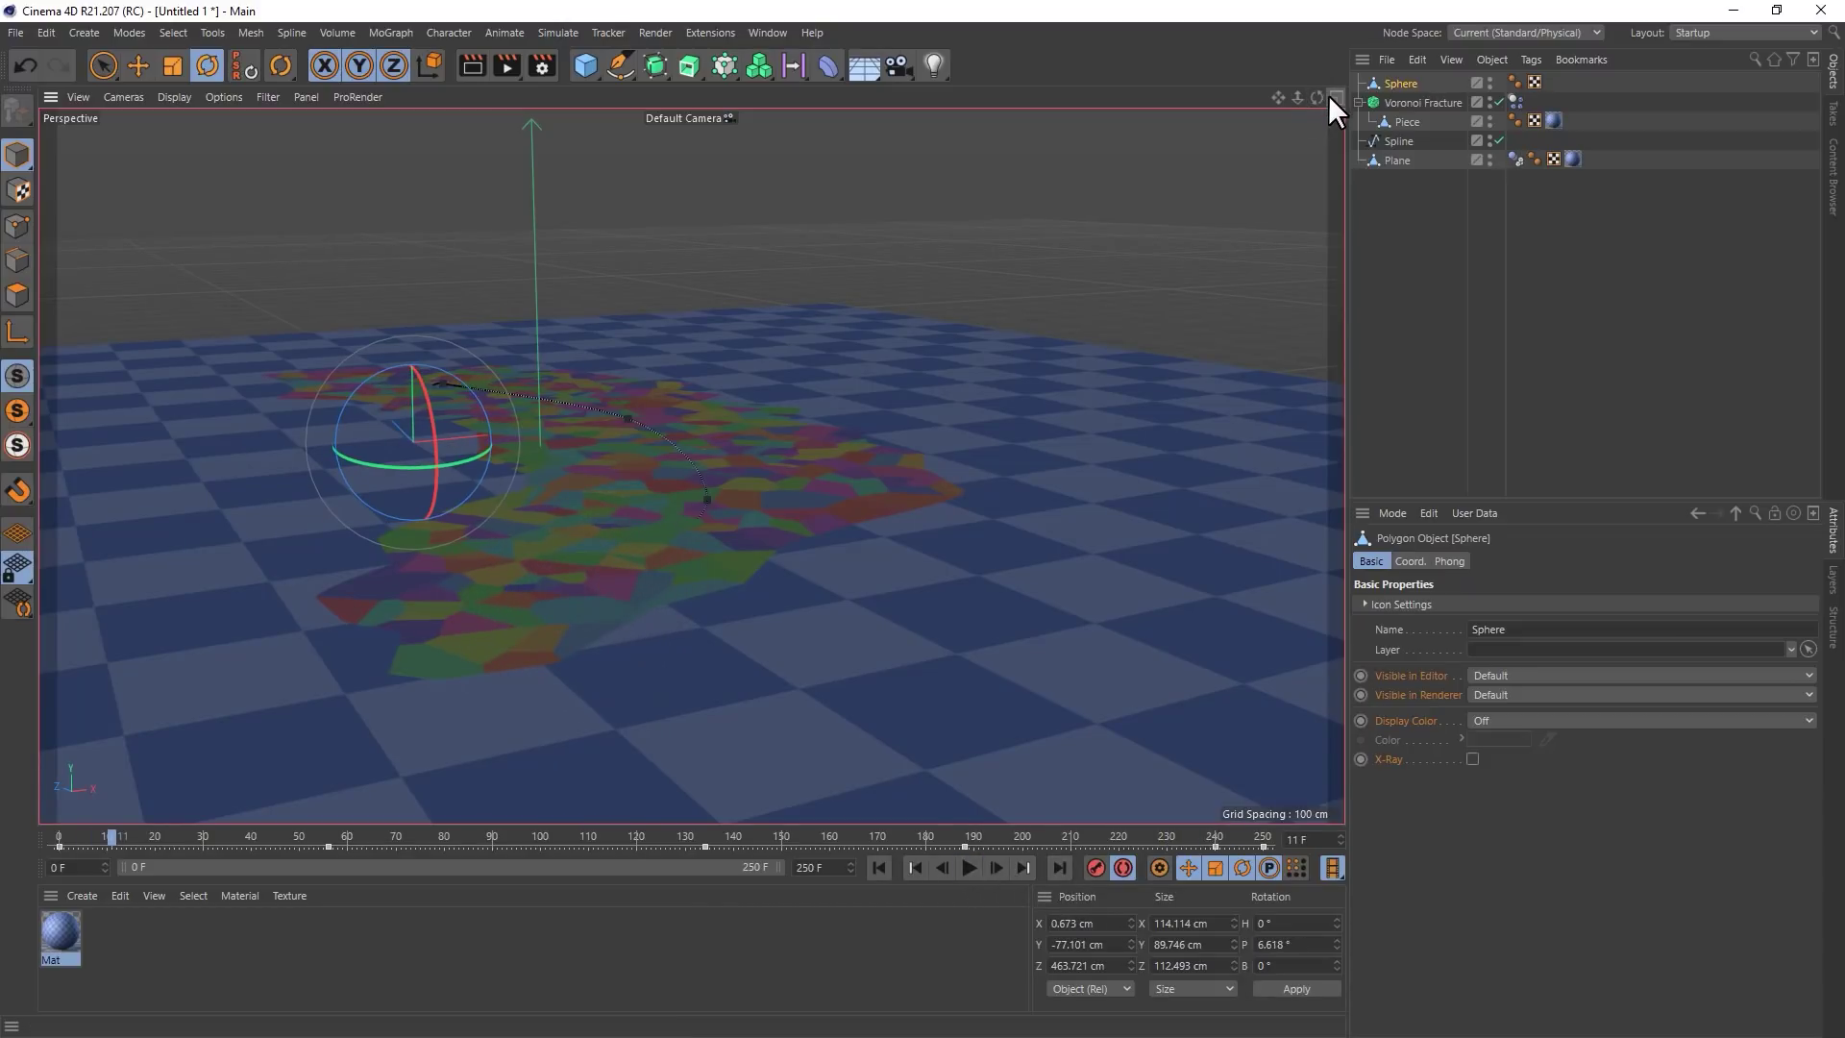
Add a Collider Body tag to the Sphere and play the simulation to test its collision with the fractured pieces
right_click(1397, 77)
mouse_move(1474, 301)
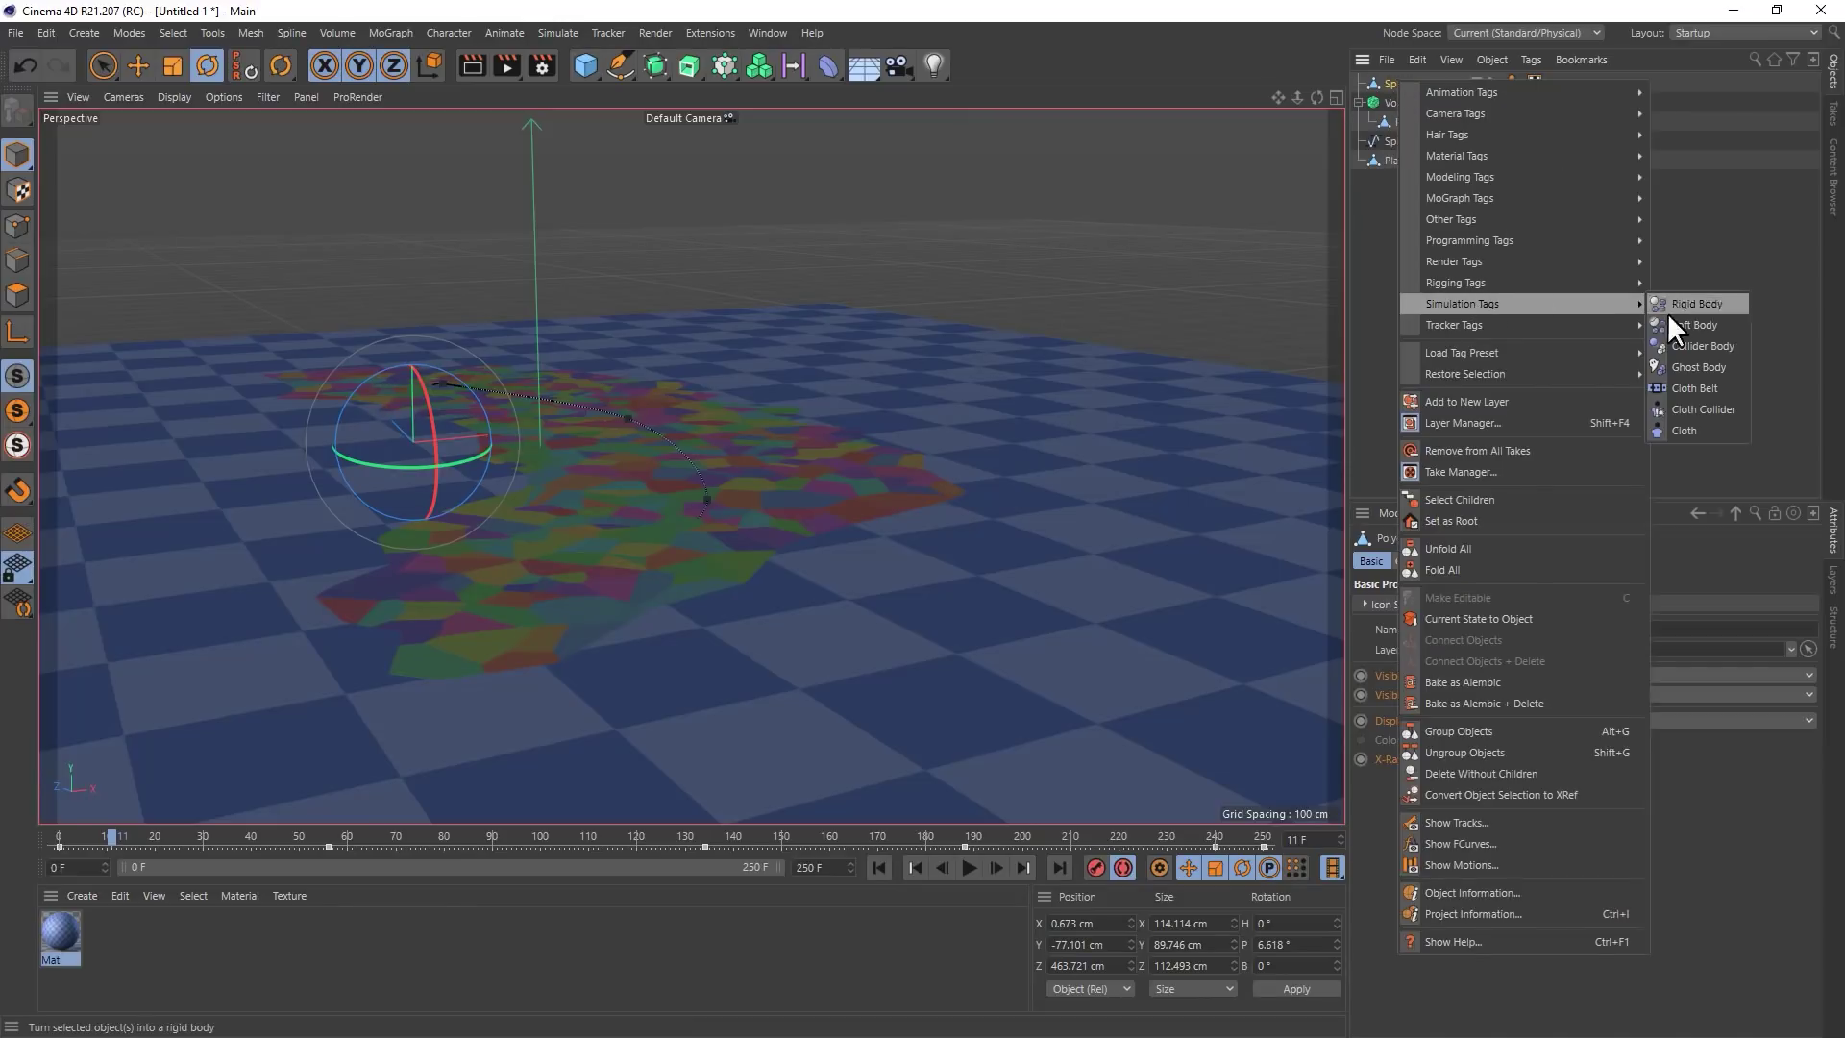
click(1690, 343)
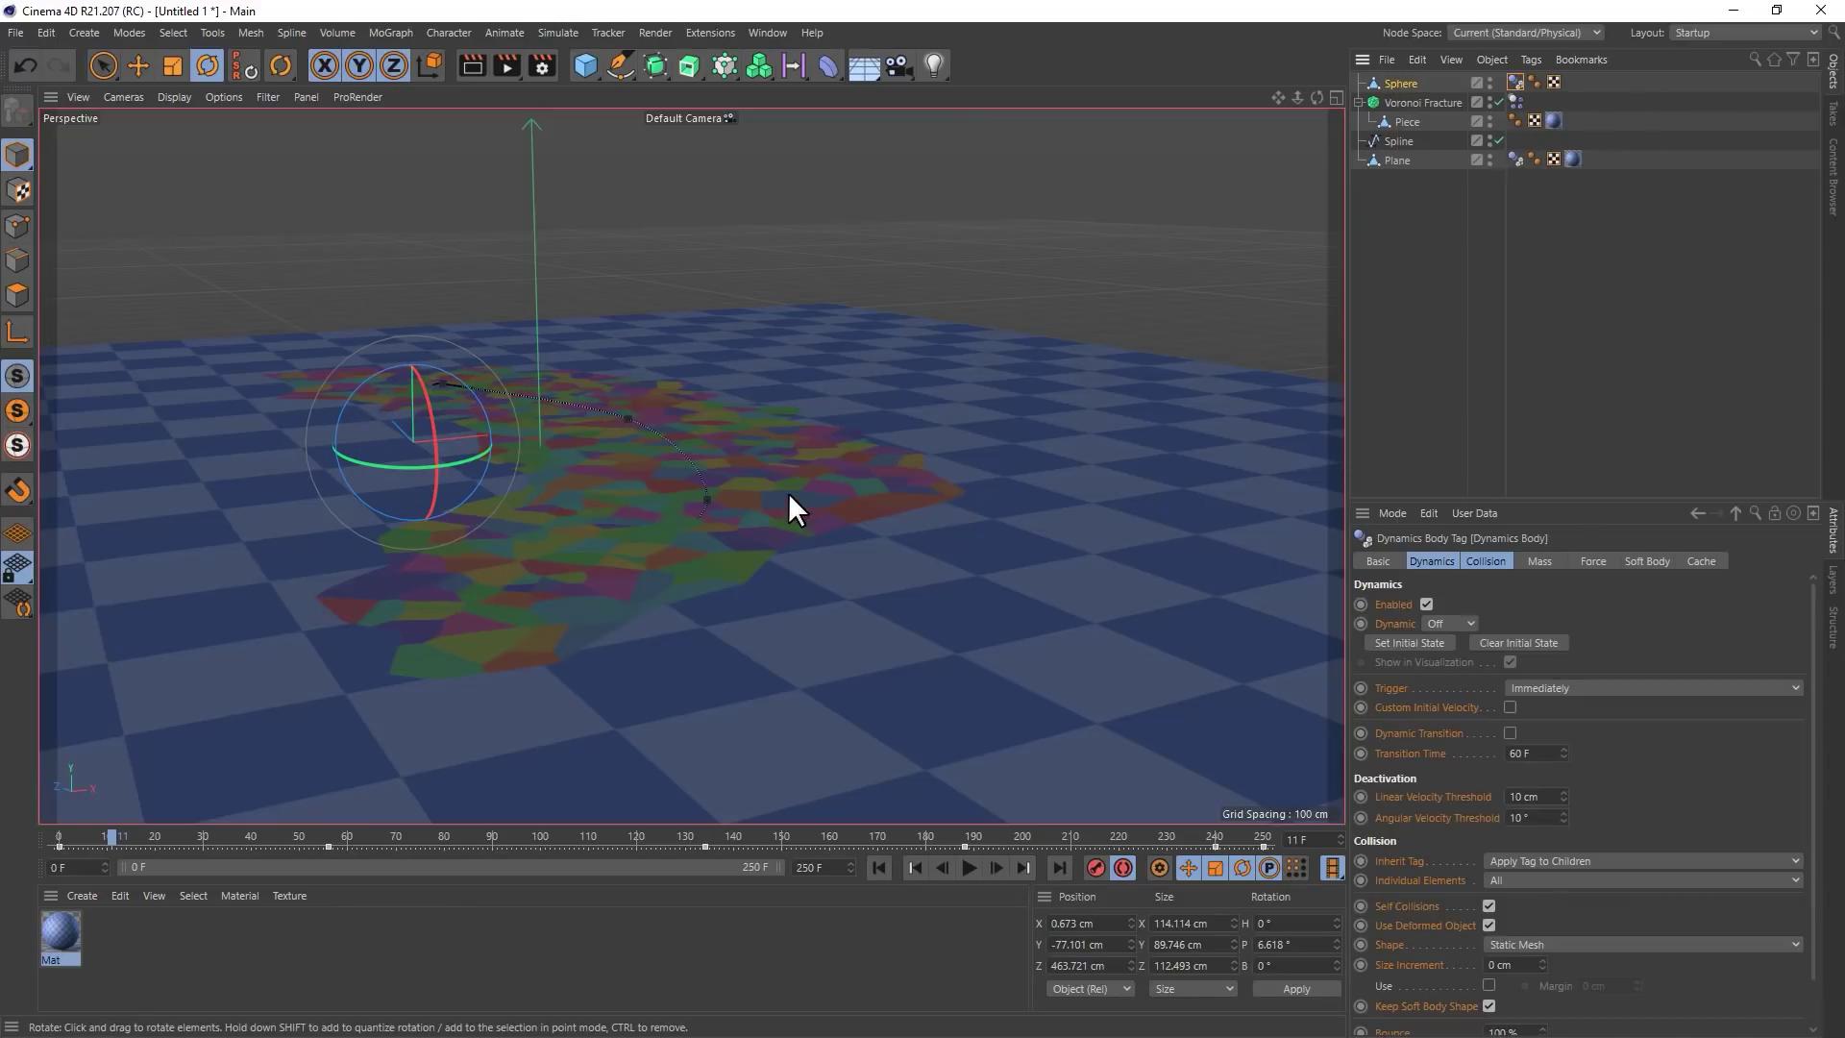
alt+drag(840, 581, 880, 621)
alt+middle_drag(540, 406, 671, 417)
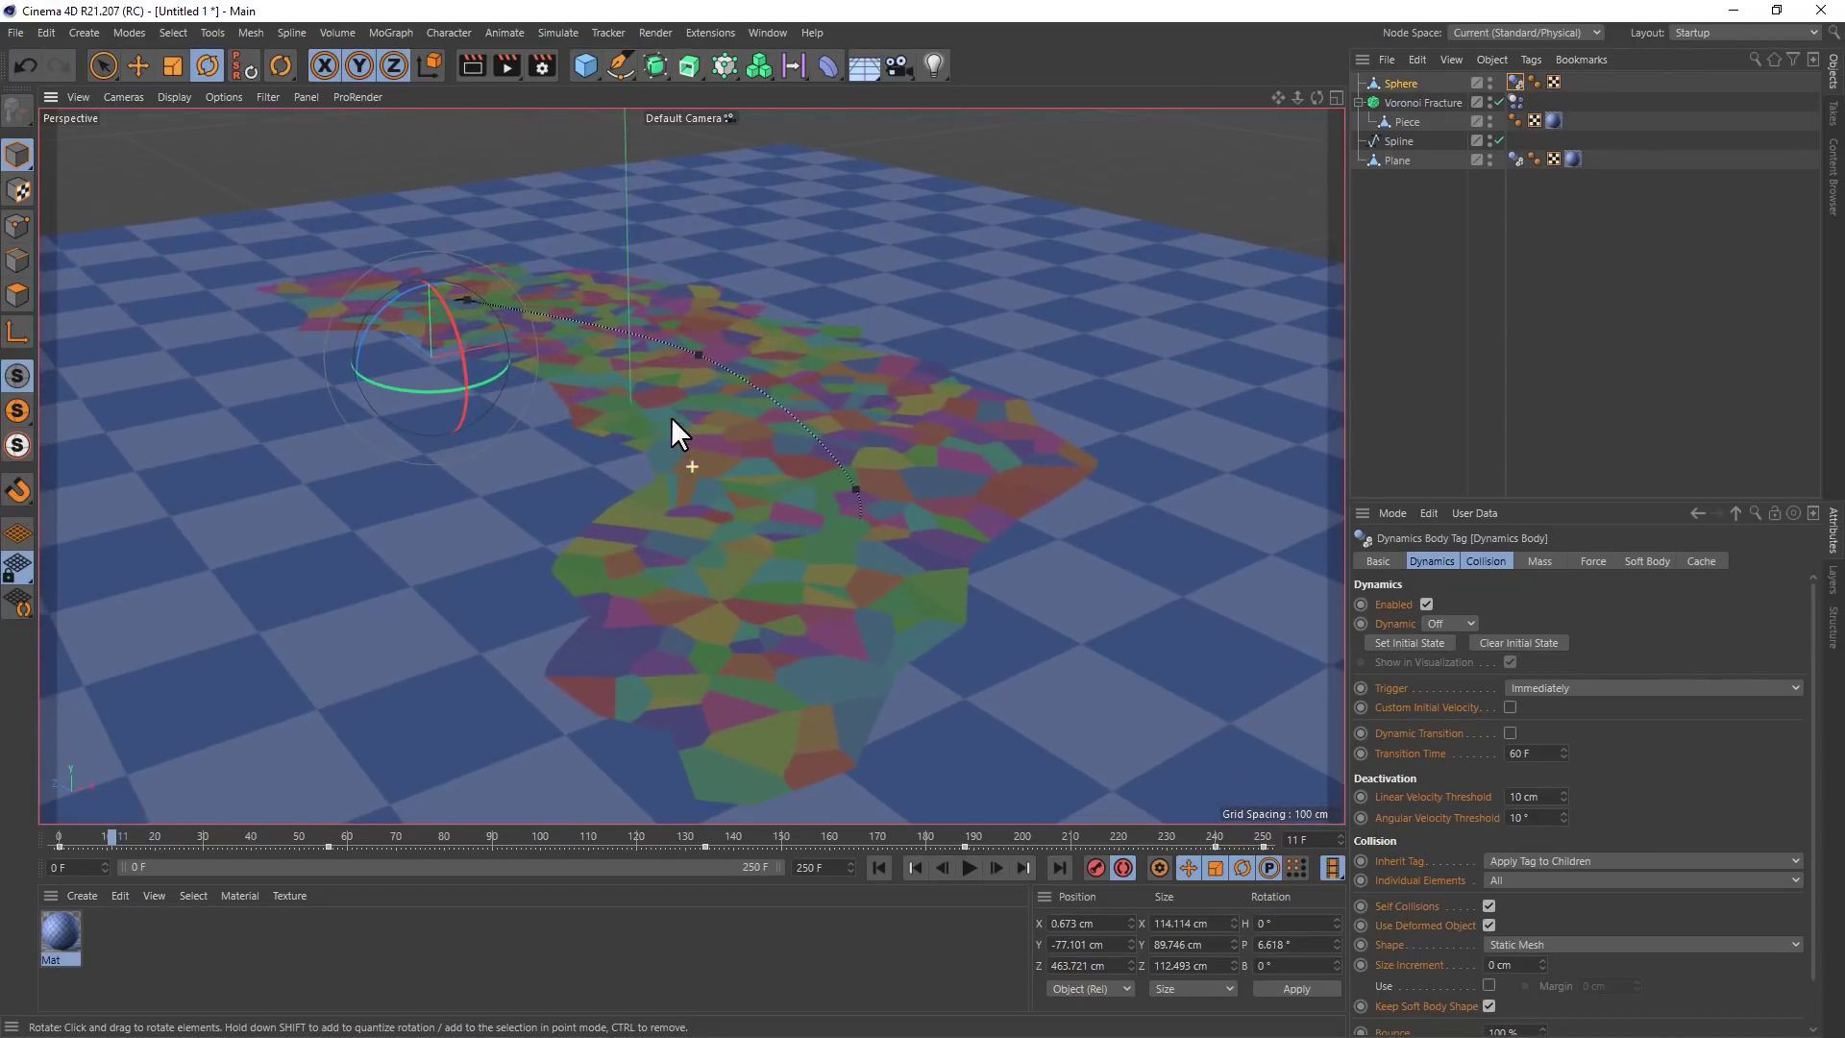
click(970, 869)
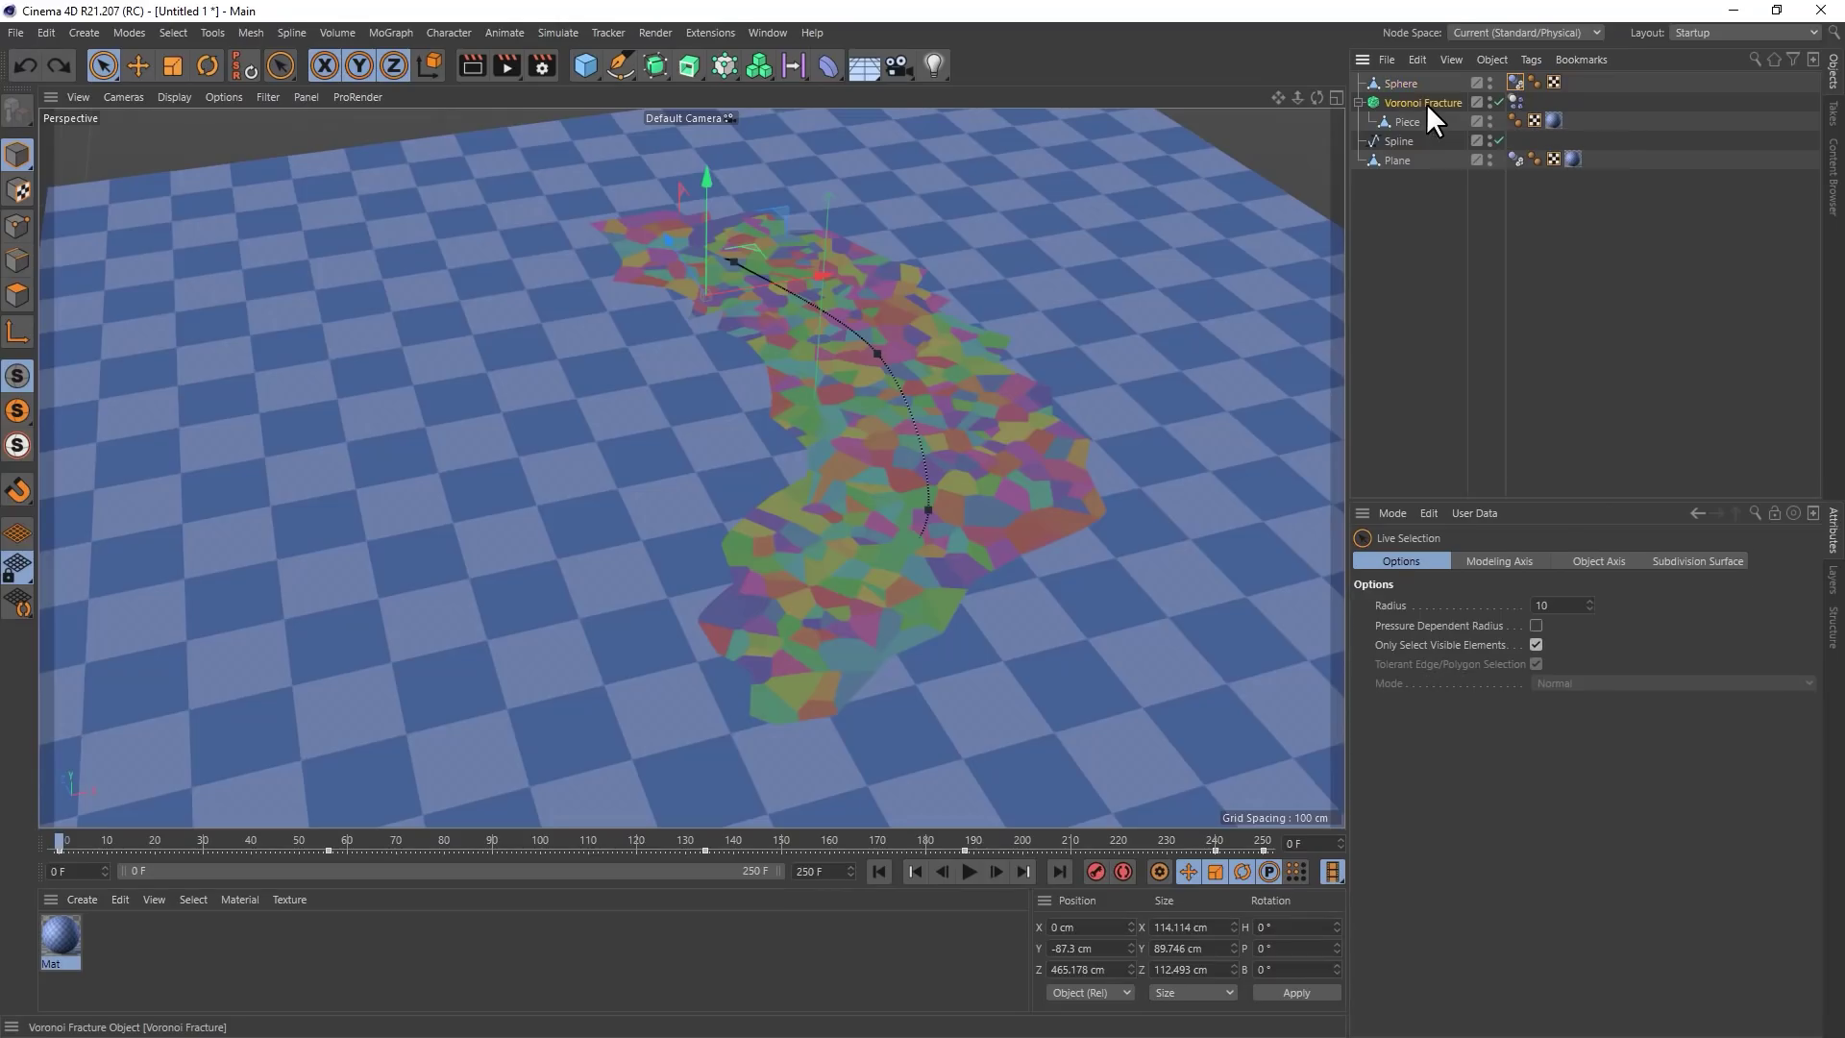
Start the MoGraph Weight Paintbrush on the Voronoi Fracture and set it to Add mode at 29% strength
click(1426, 101)
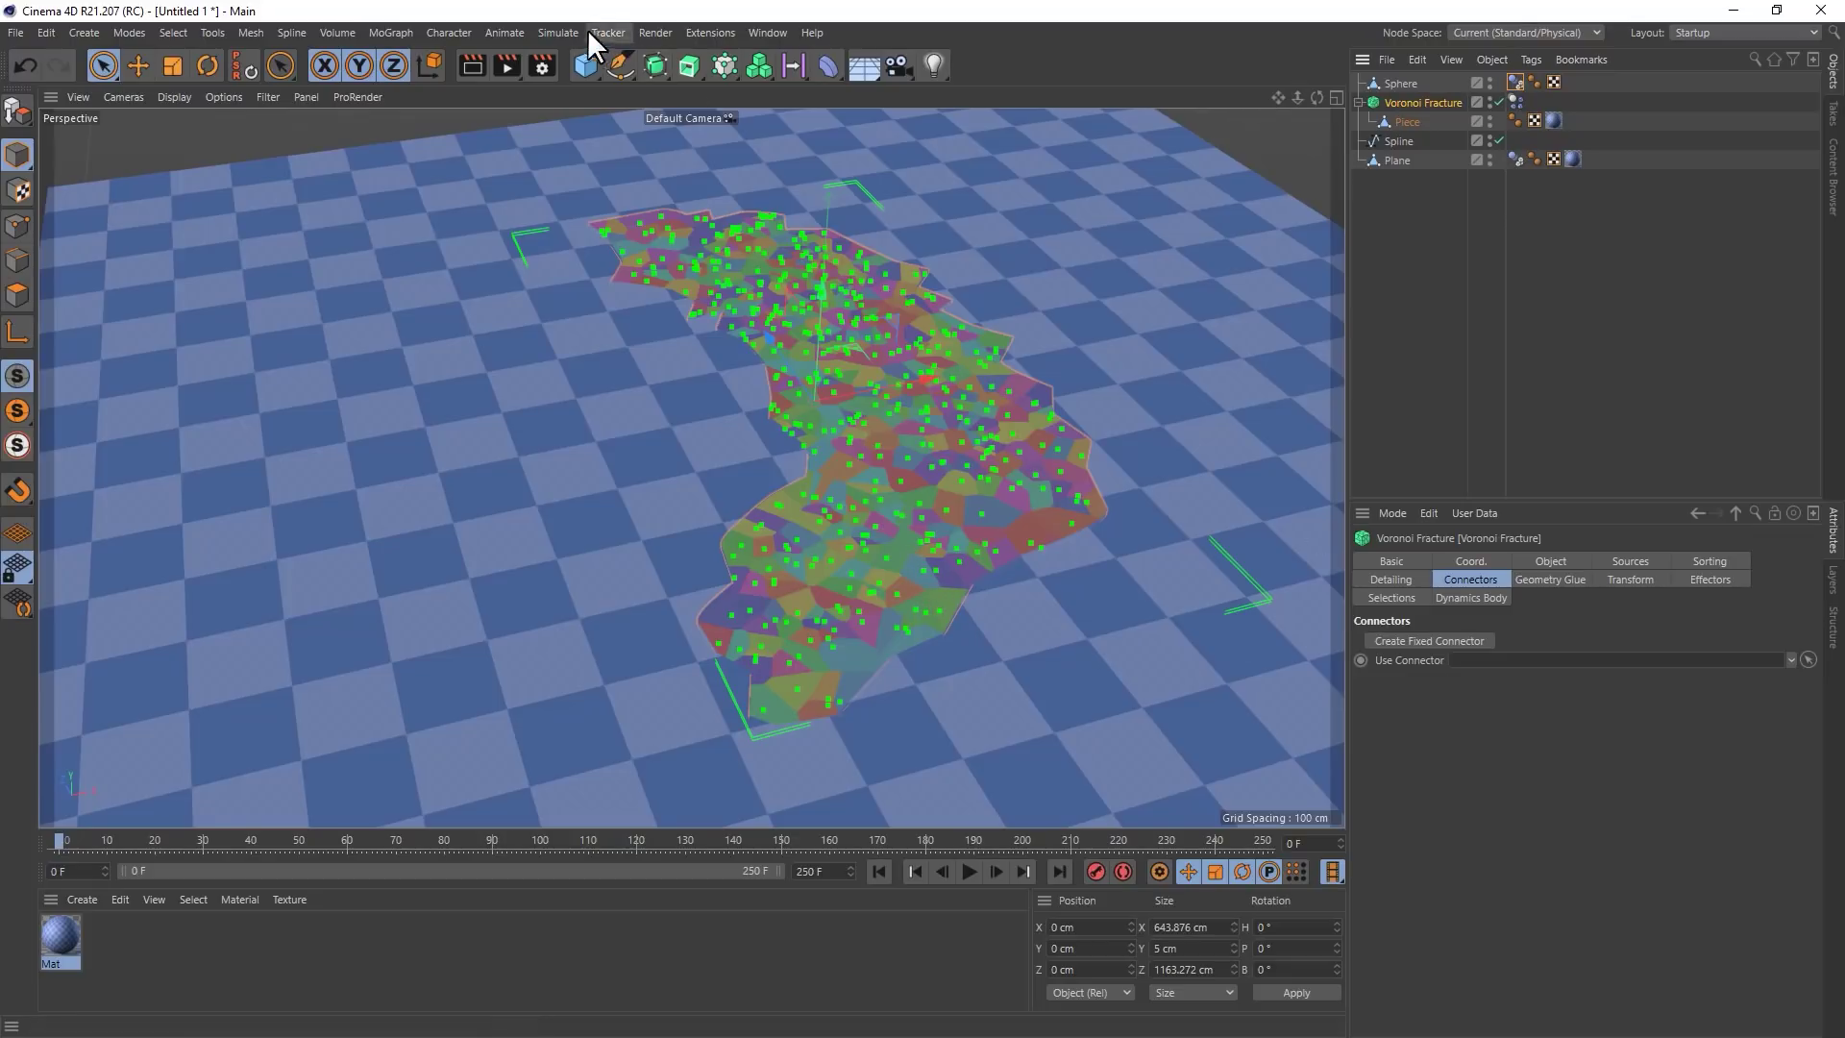
click(391, 32)
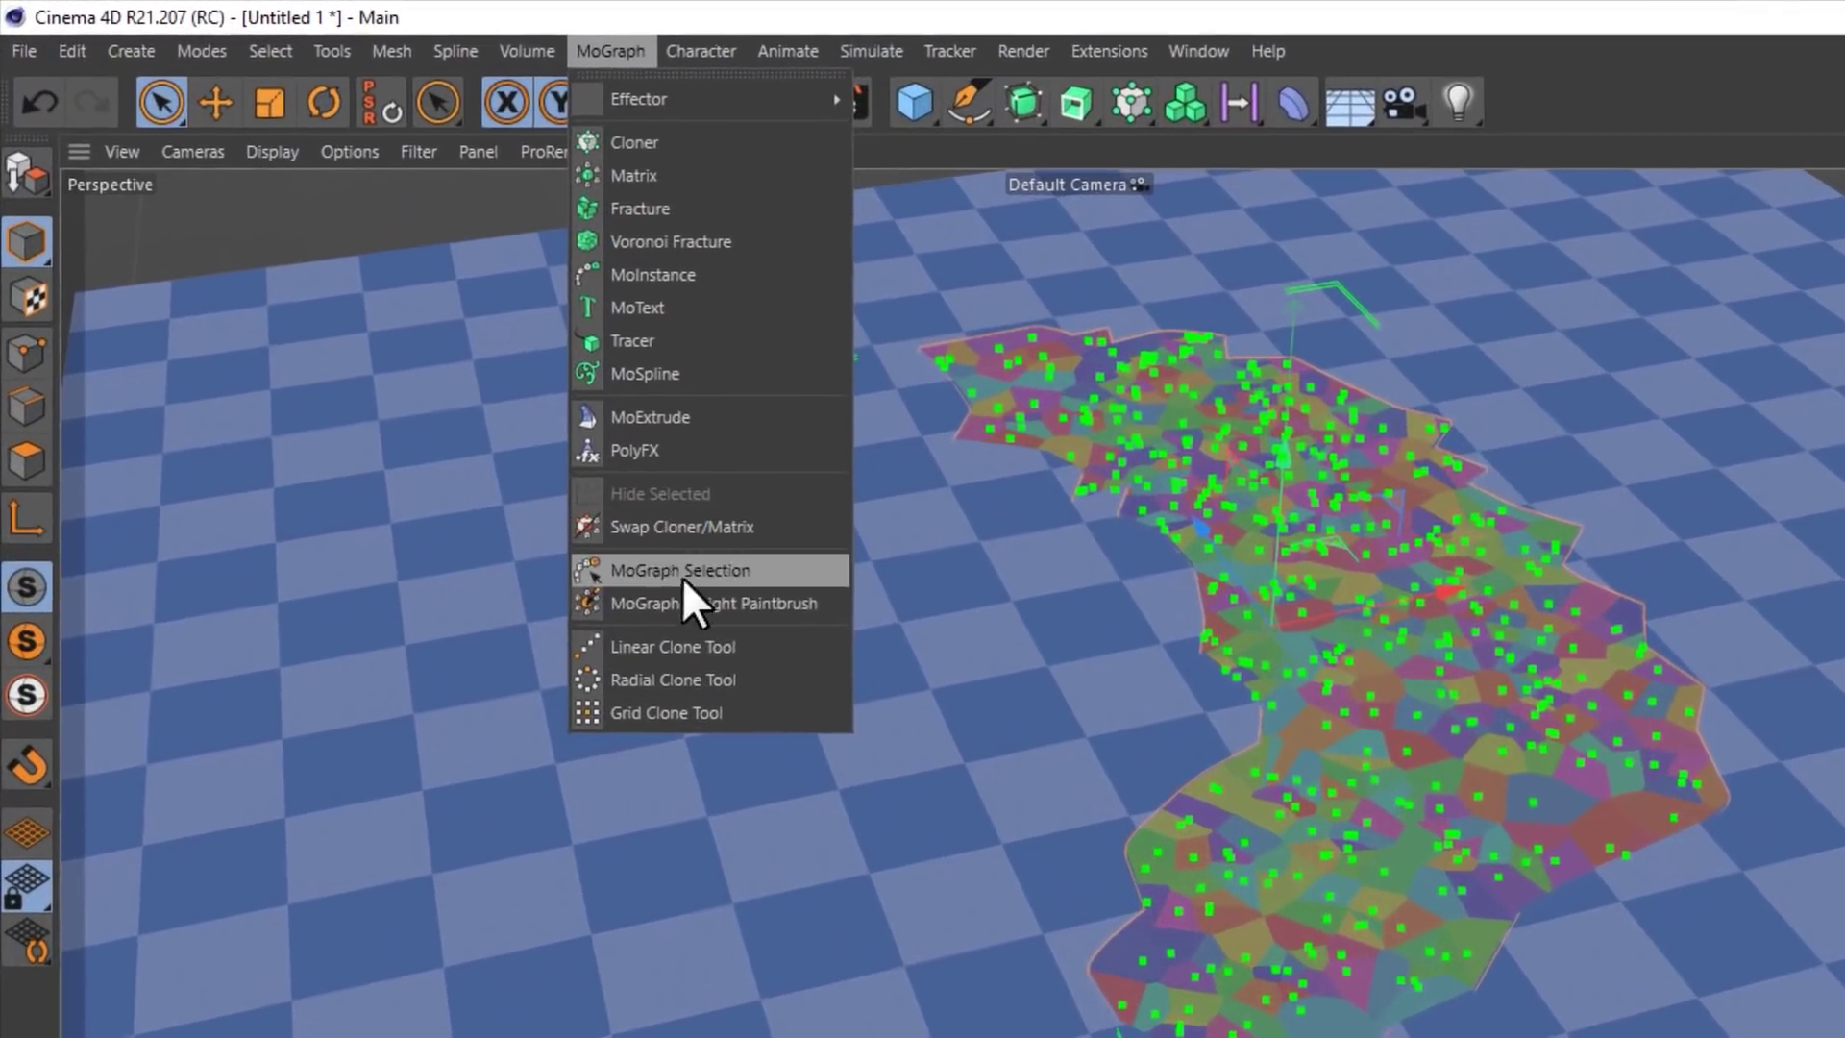
click(688, 608)
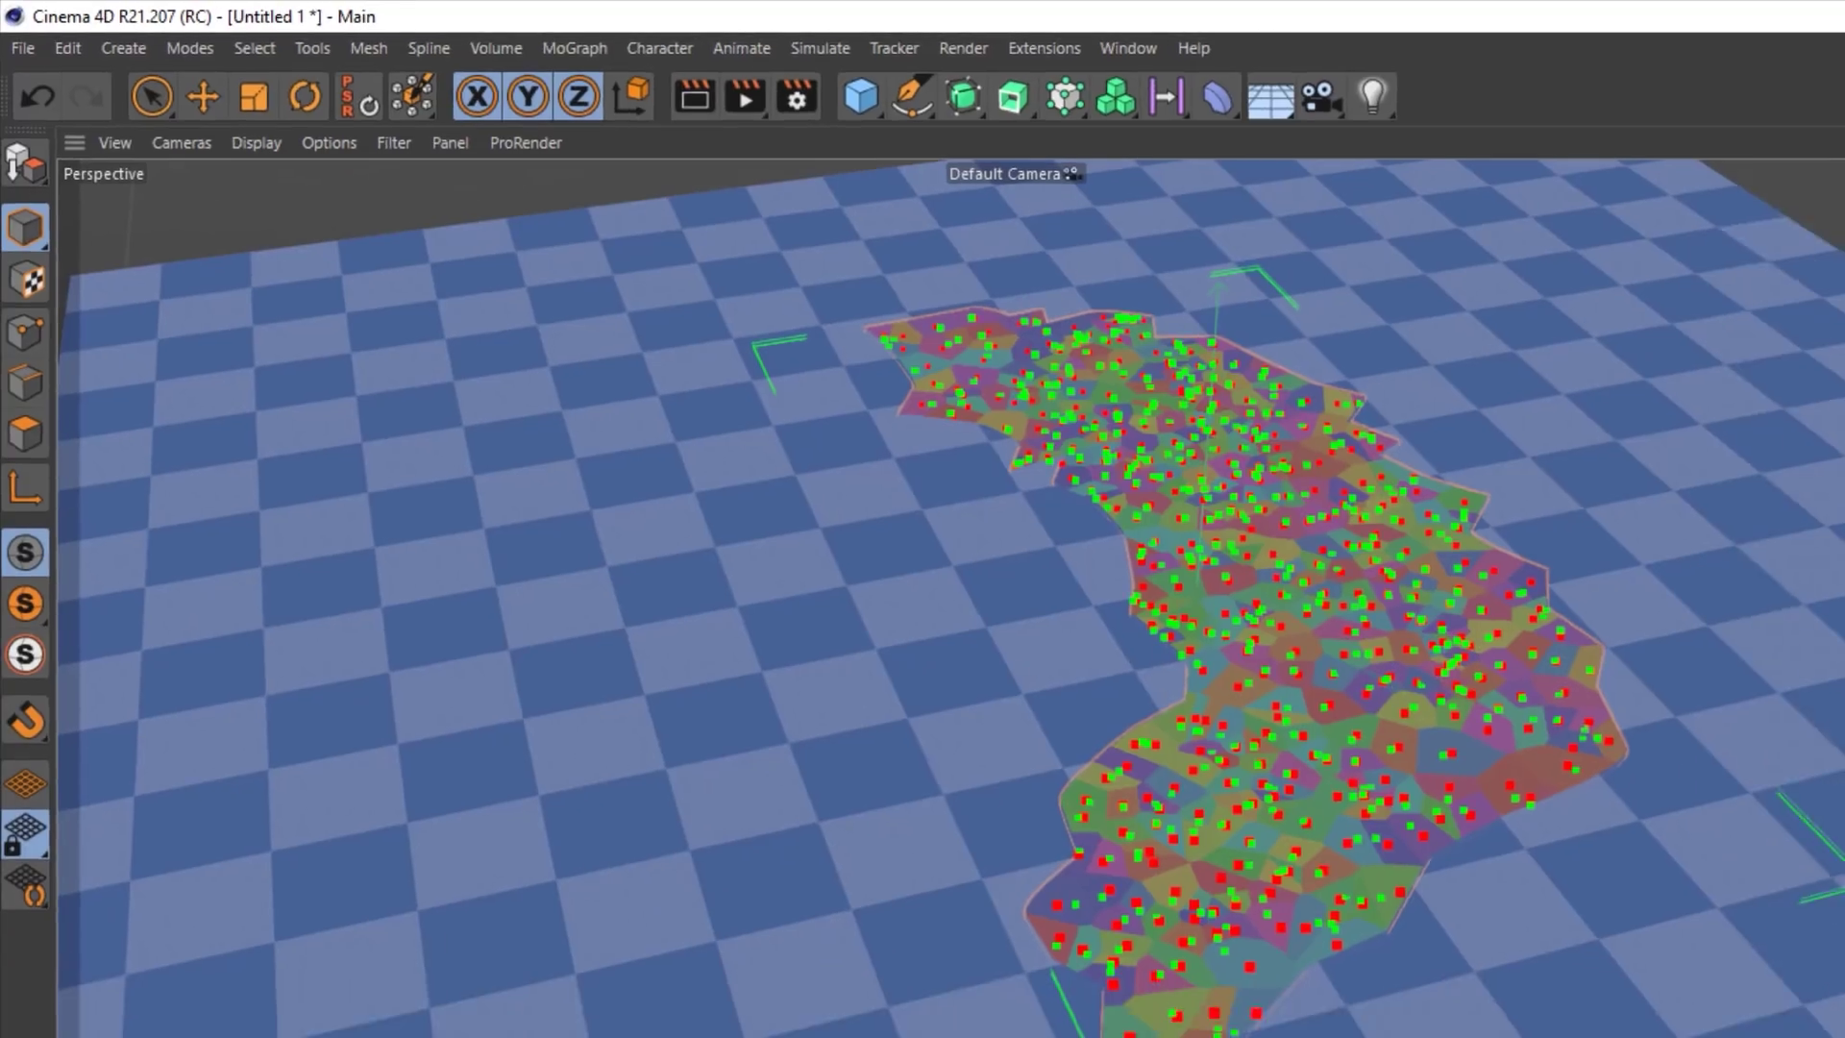
click(1844, 985)
click(1592, 675)
drag(1595, 632, 1620, 635)
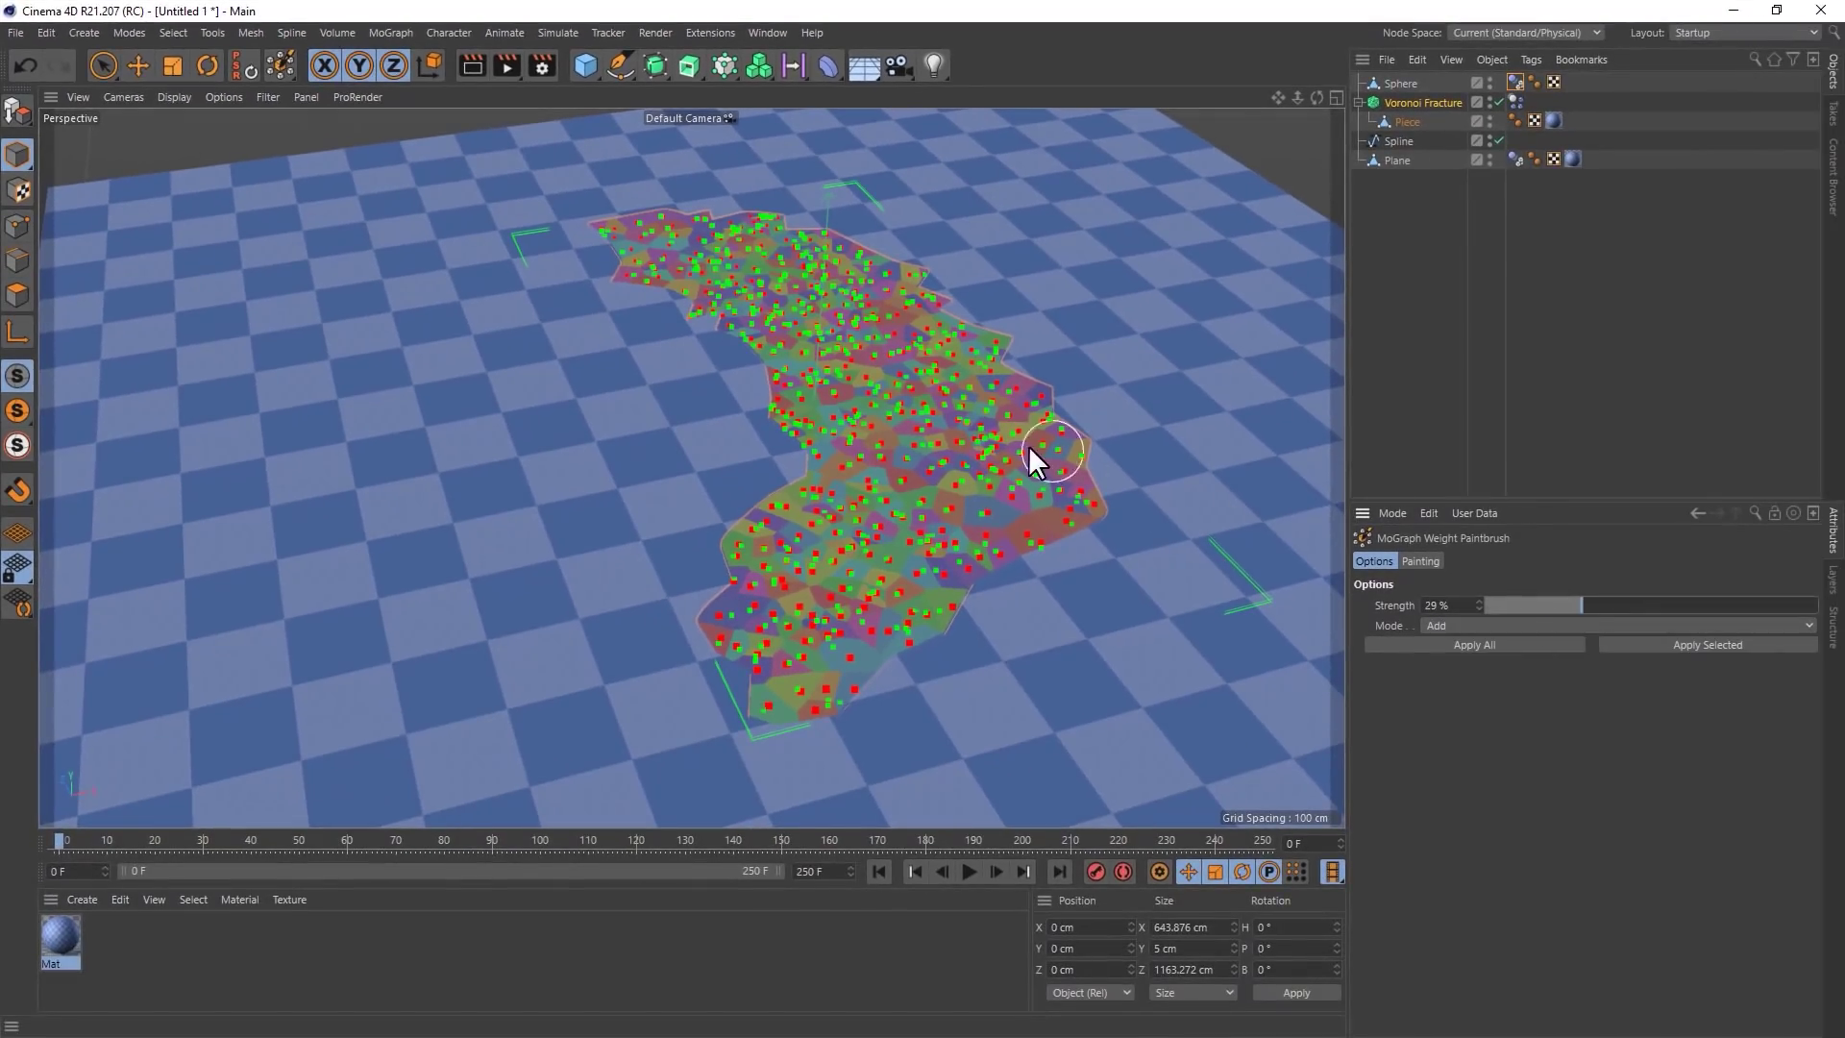
Paint weights onto the fracture pieces along the crack's edges and set the brush to Erase at 41% strength
click(1421, 561)
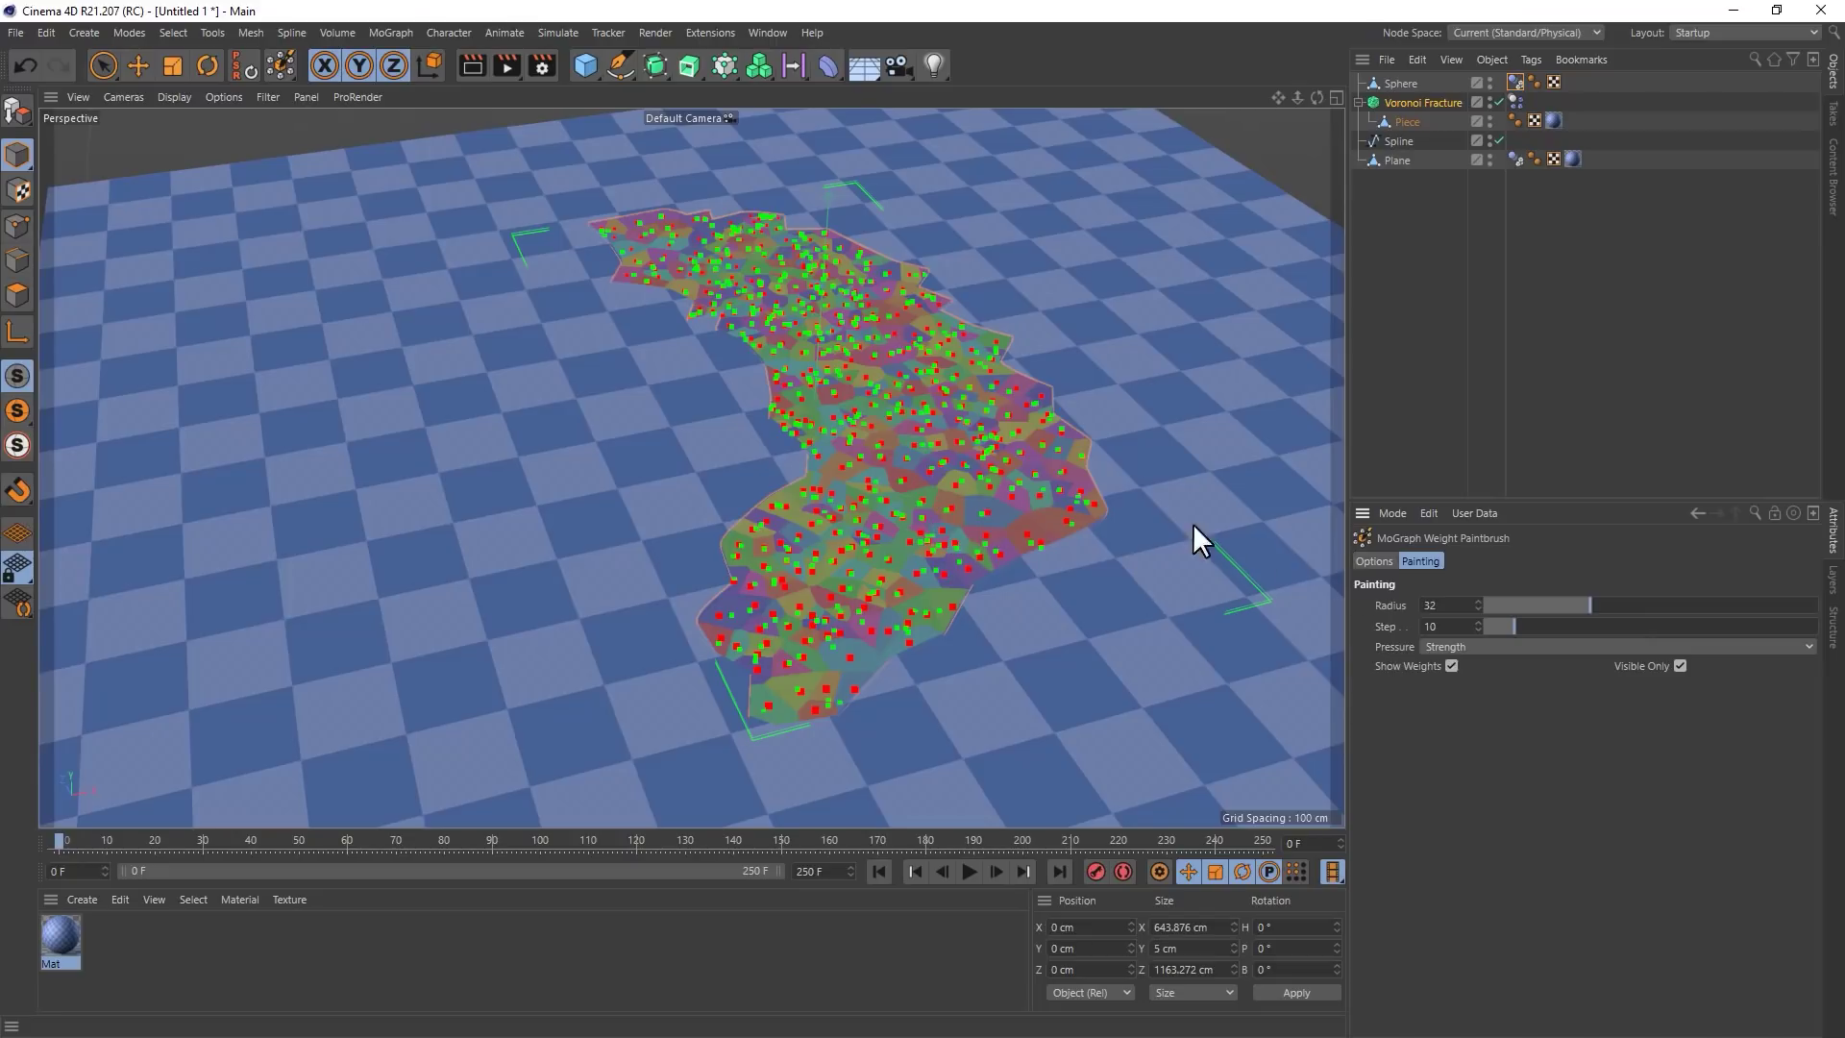
scroll(1092, 585, up, 3)
scroll(1117, 406, down, 5)
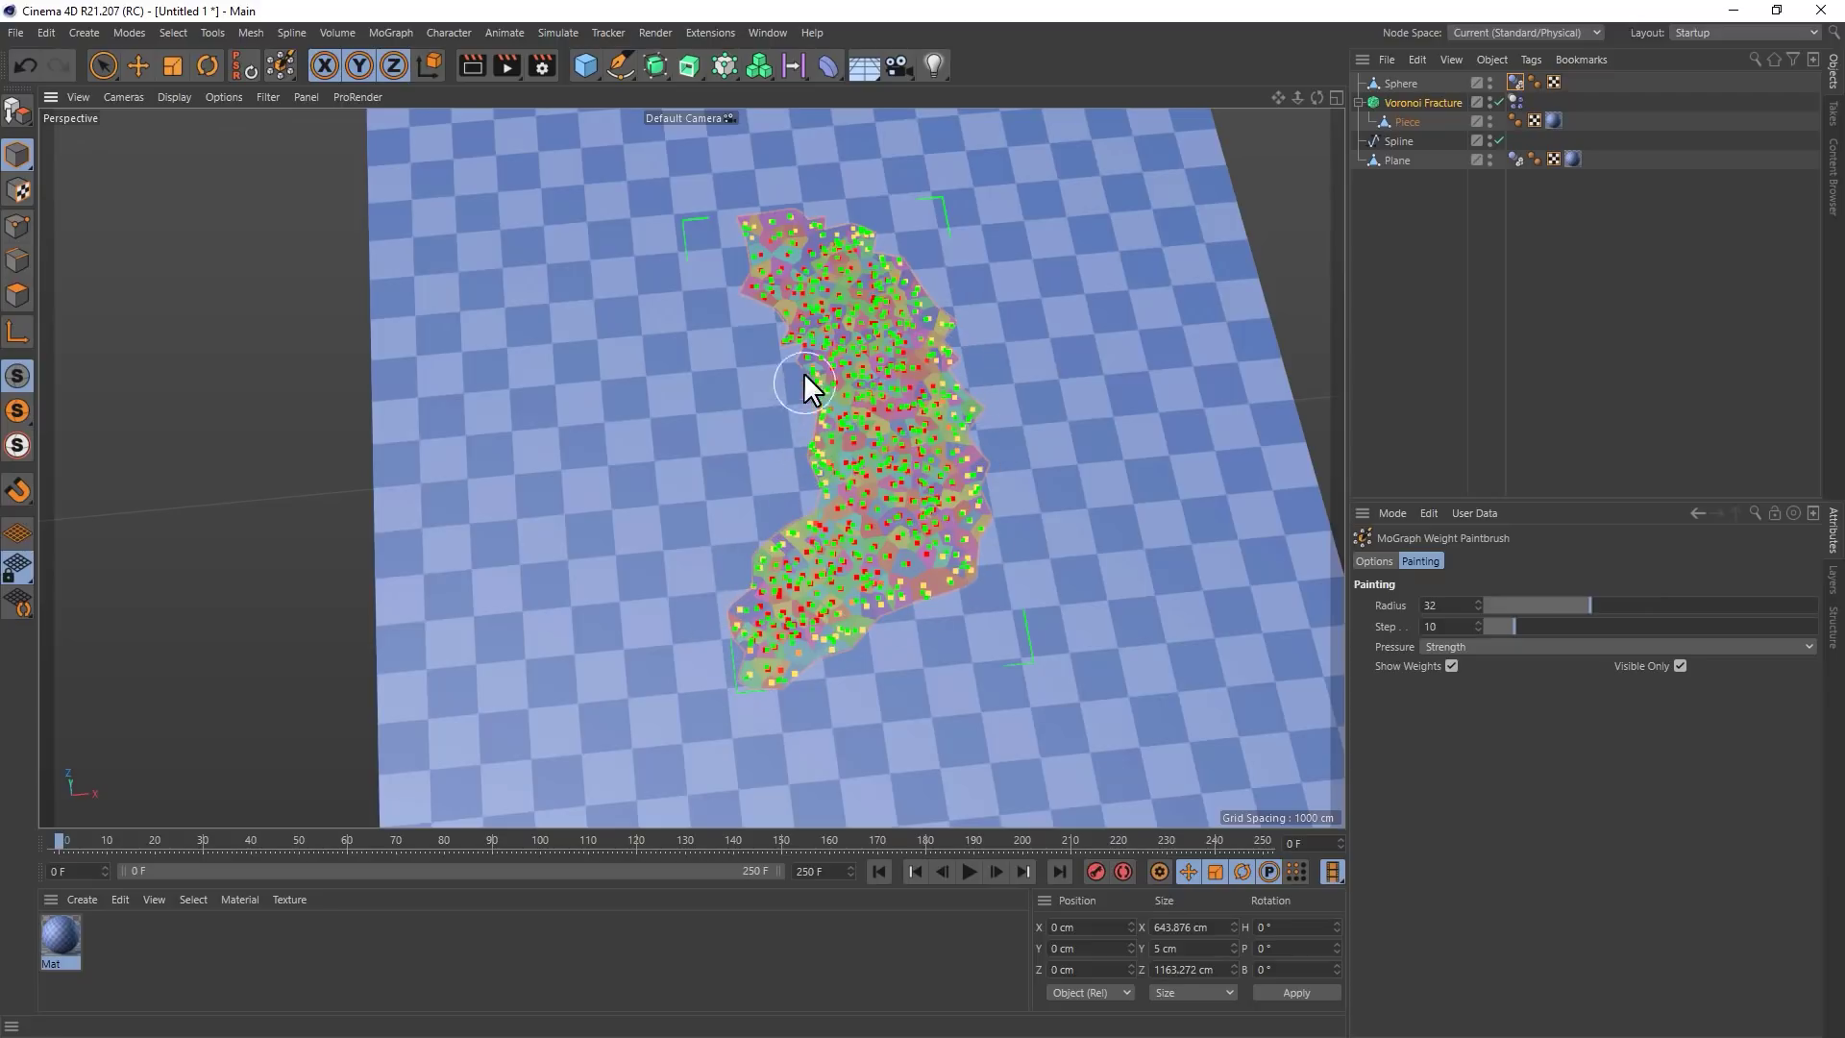
drag(777, 191, 777, 190)
click(1374, 561)
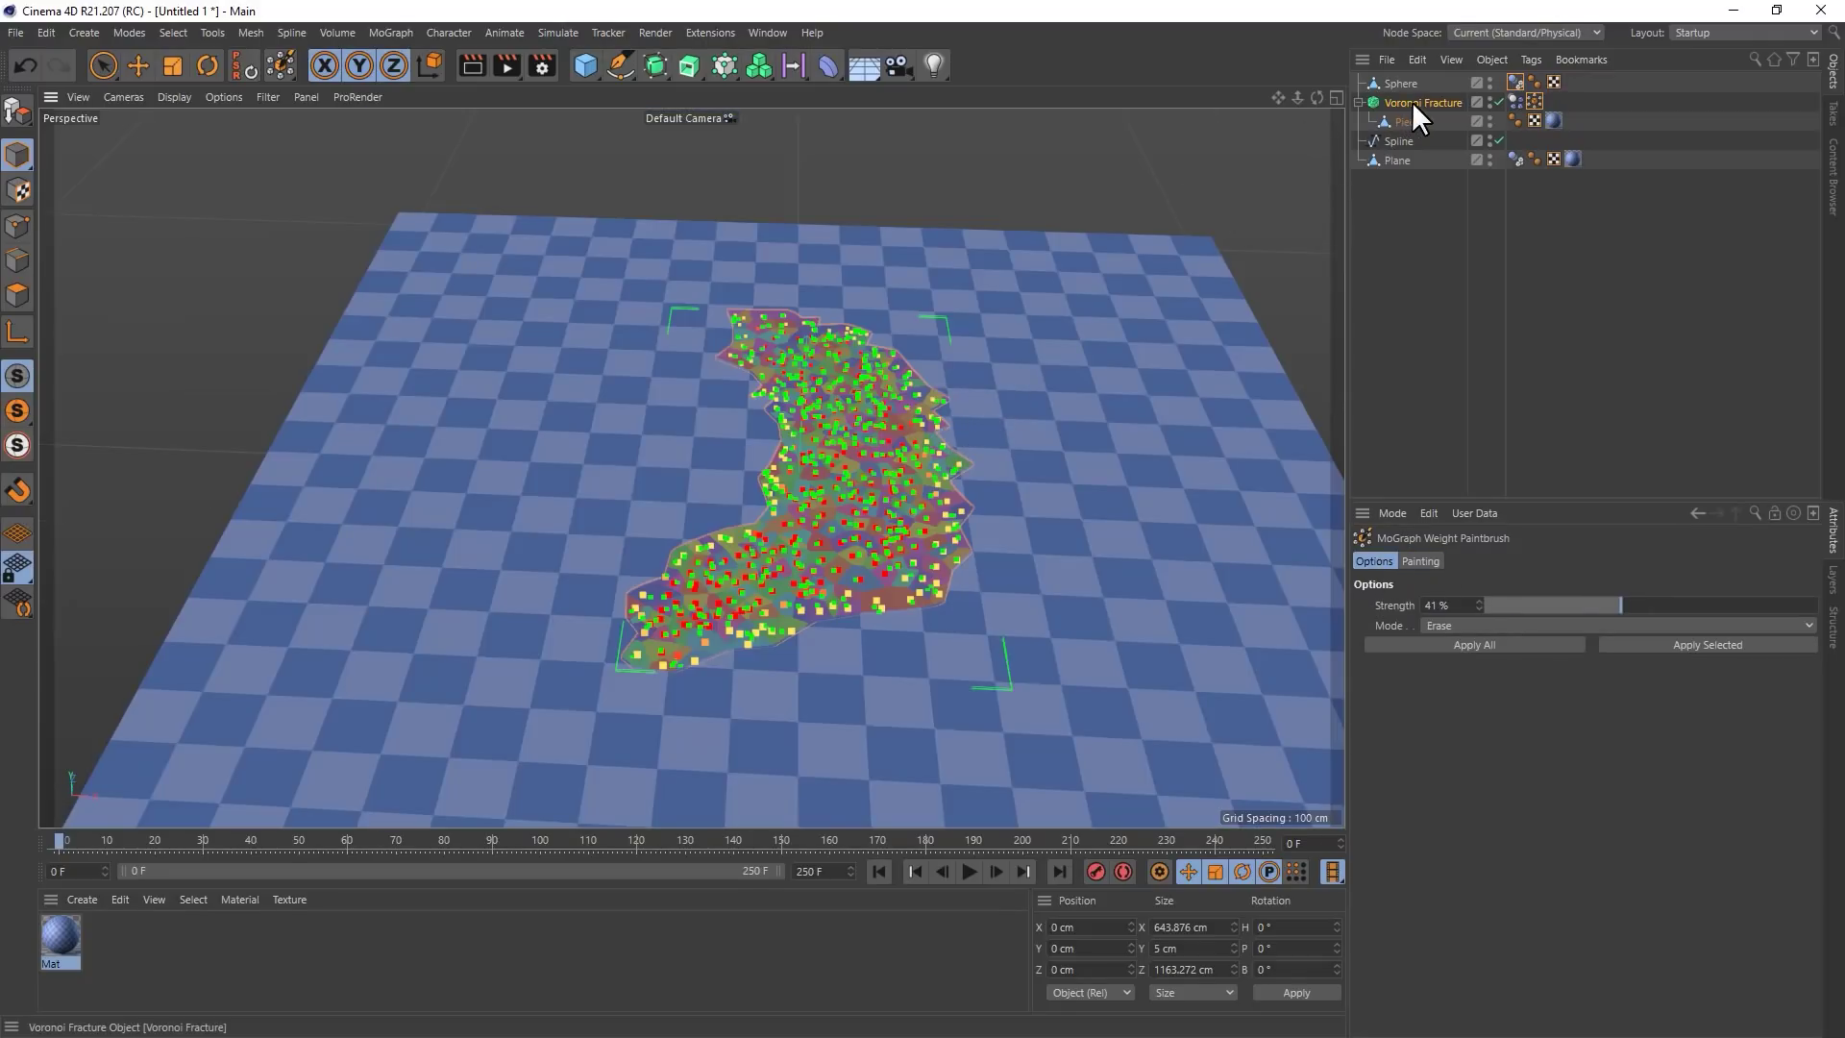
Create a fixed connector for the Voronoi Fracture and assign the MoGraph Weightmap as its Breaking Weight
click(1413, 103)
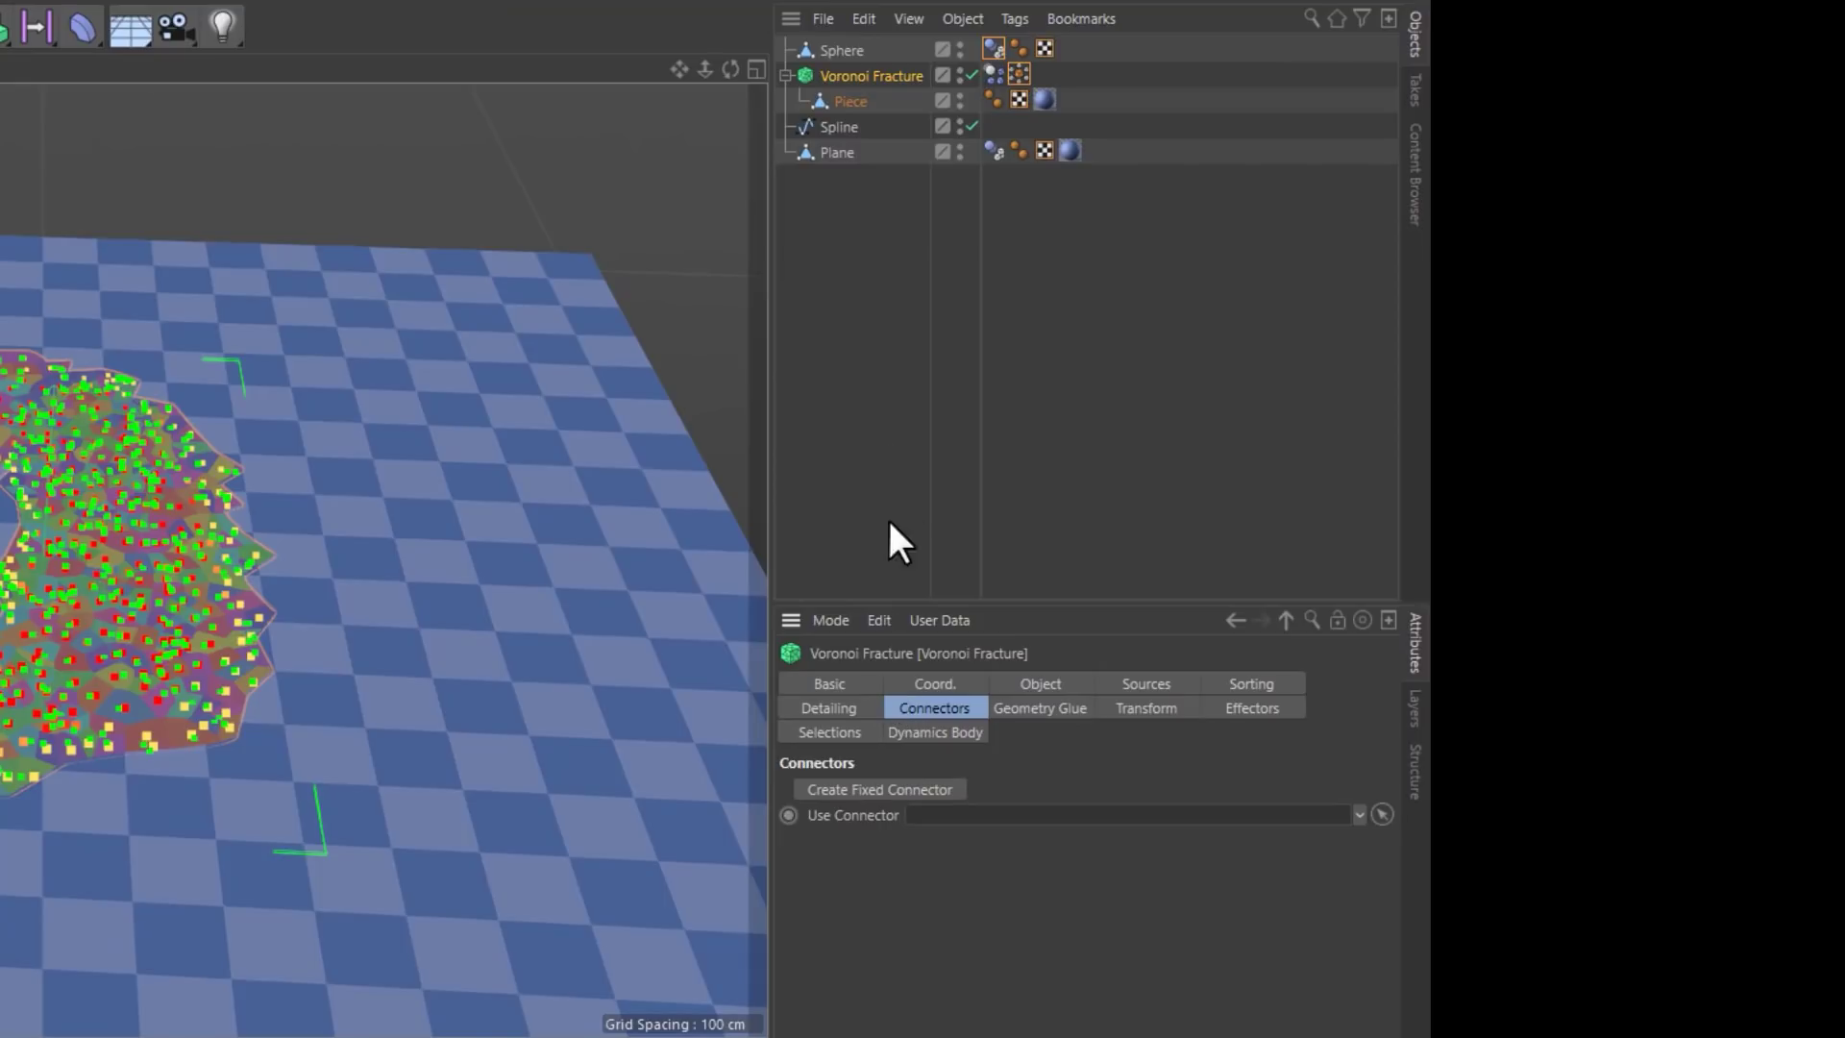
click(911, 787)
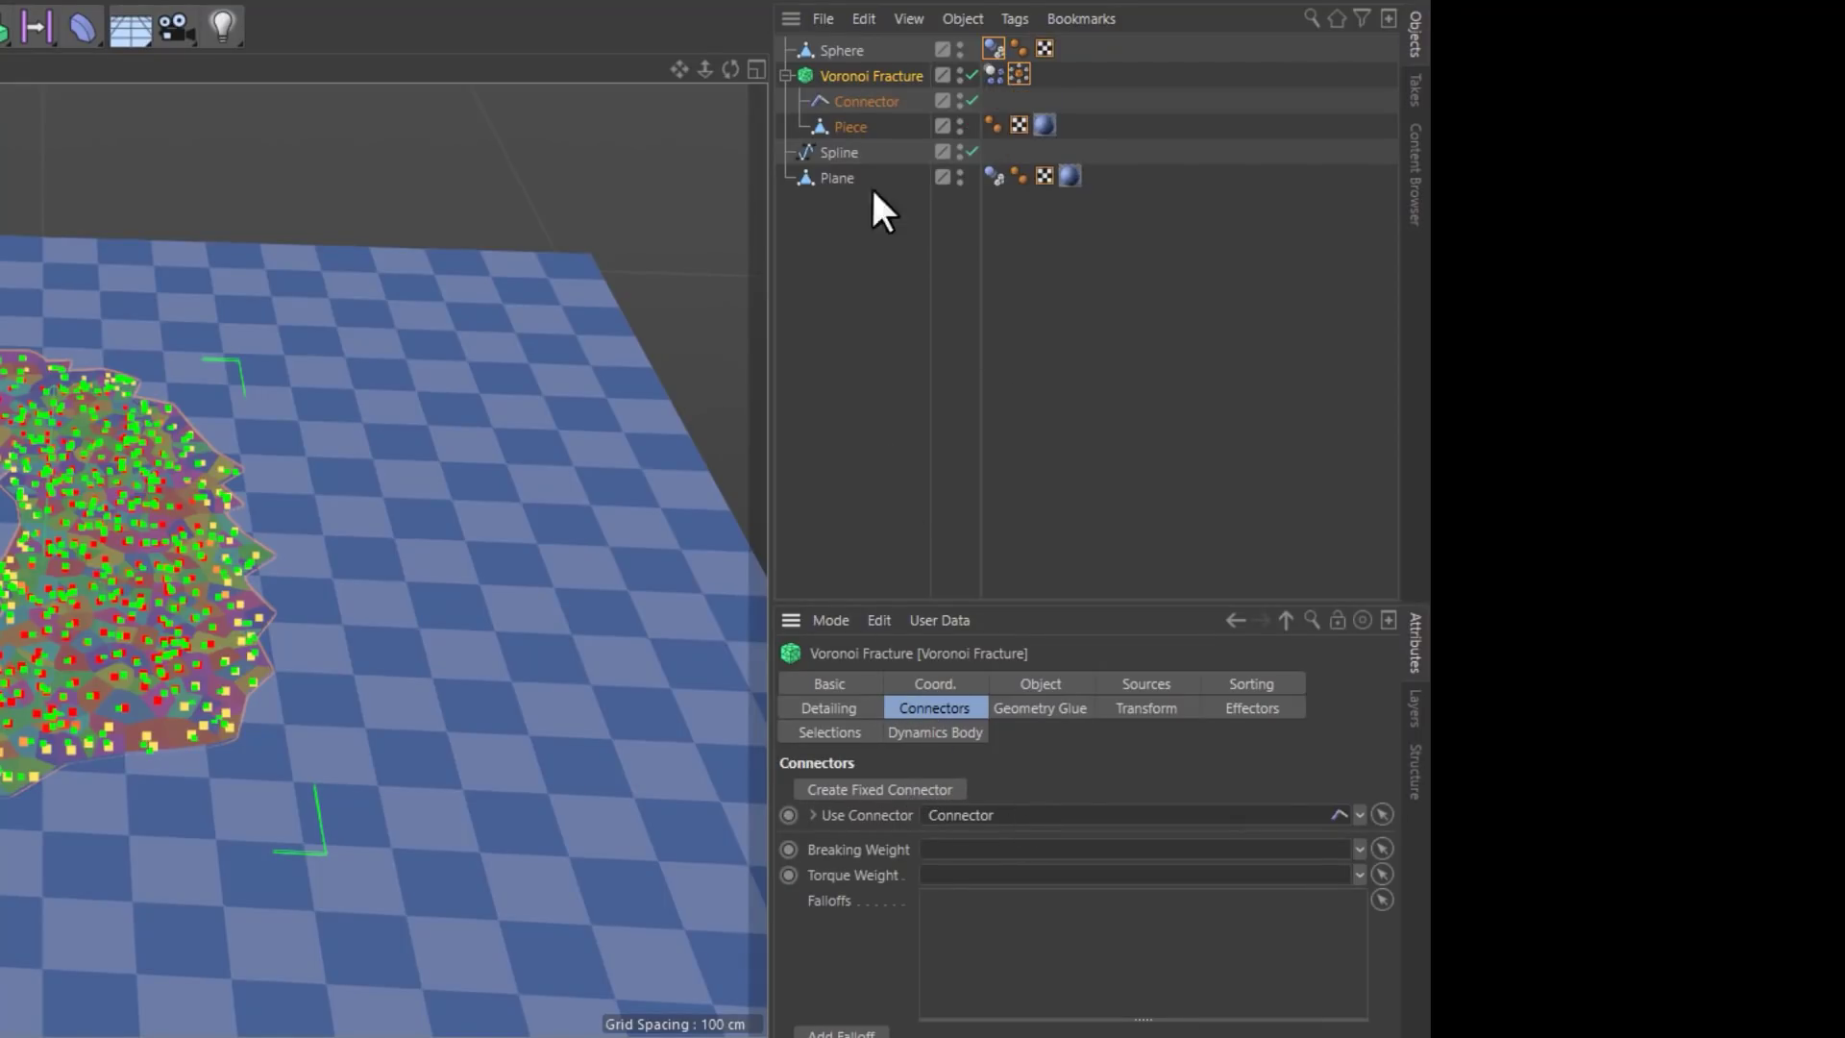
drag(1013, 76, 1009, 850)
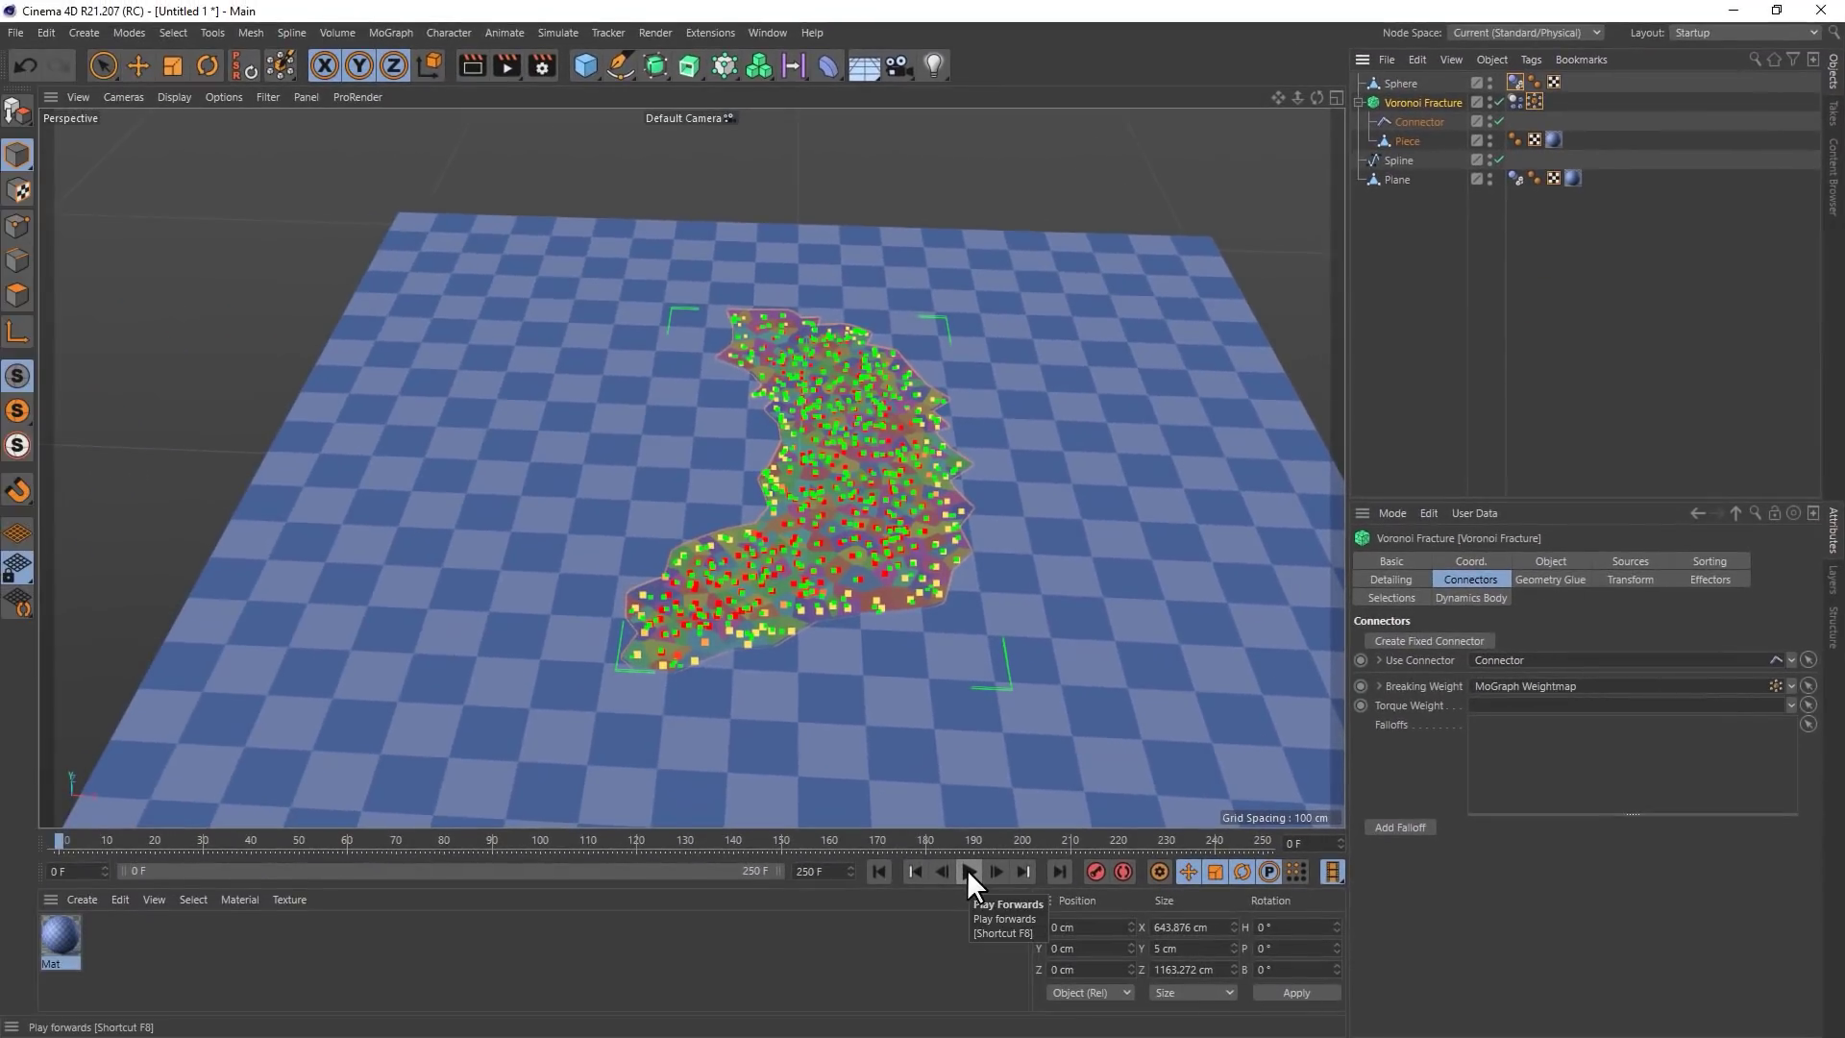
Play the simulation and check from several angles how the weighted connectors affect the breaking of the crack
click(664, 969)
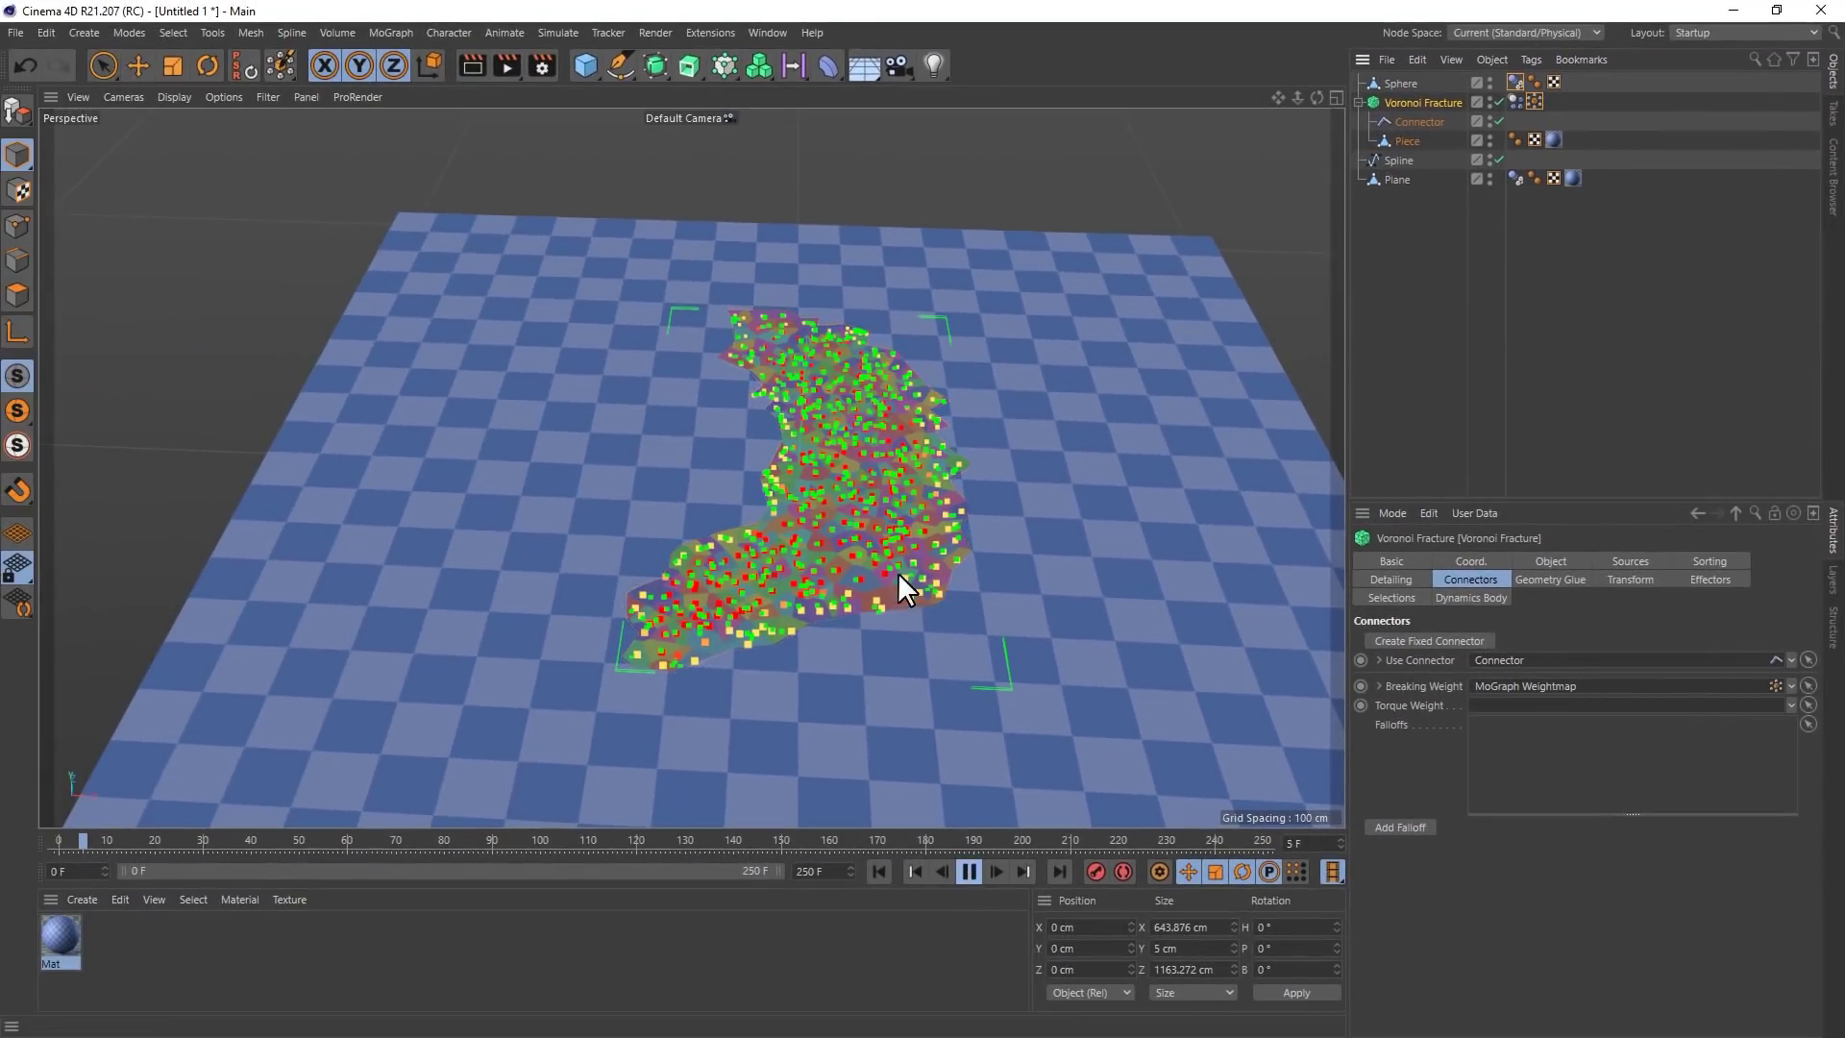
click(932, 459)
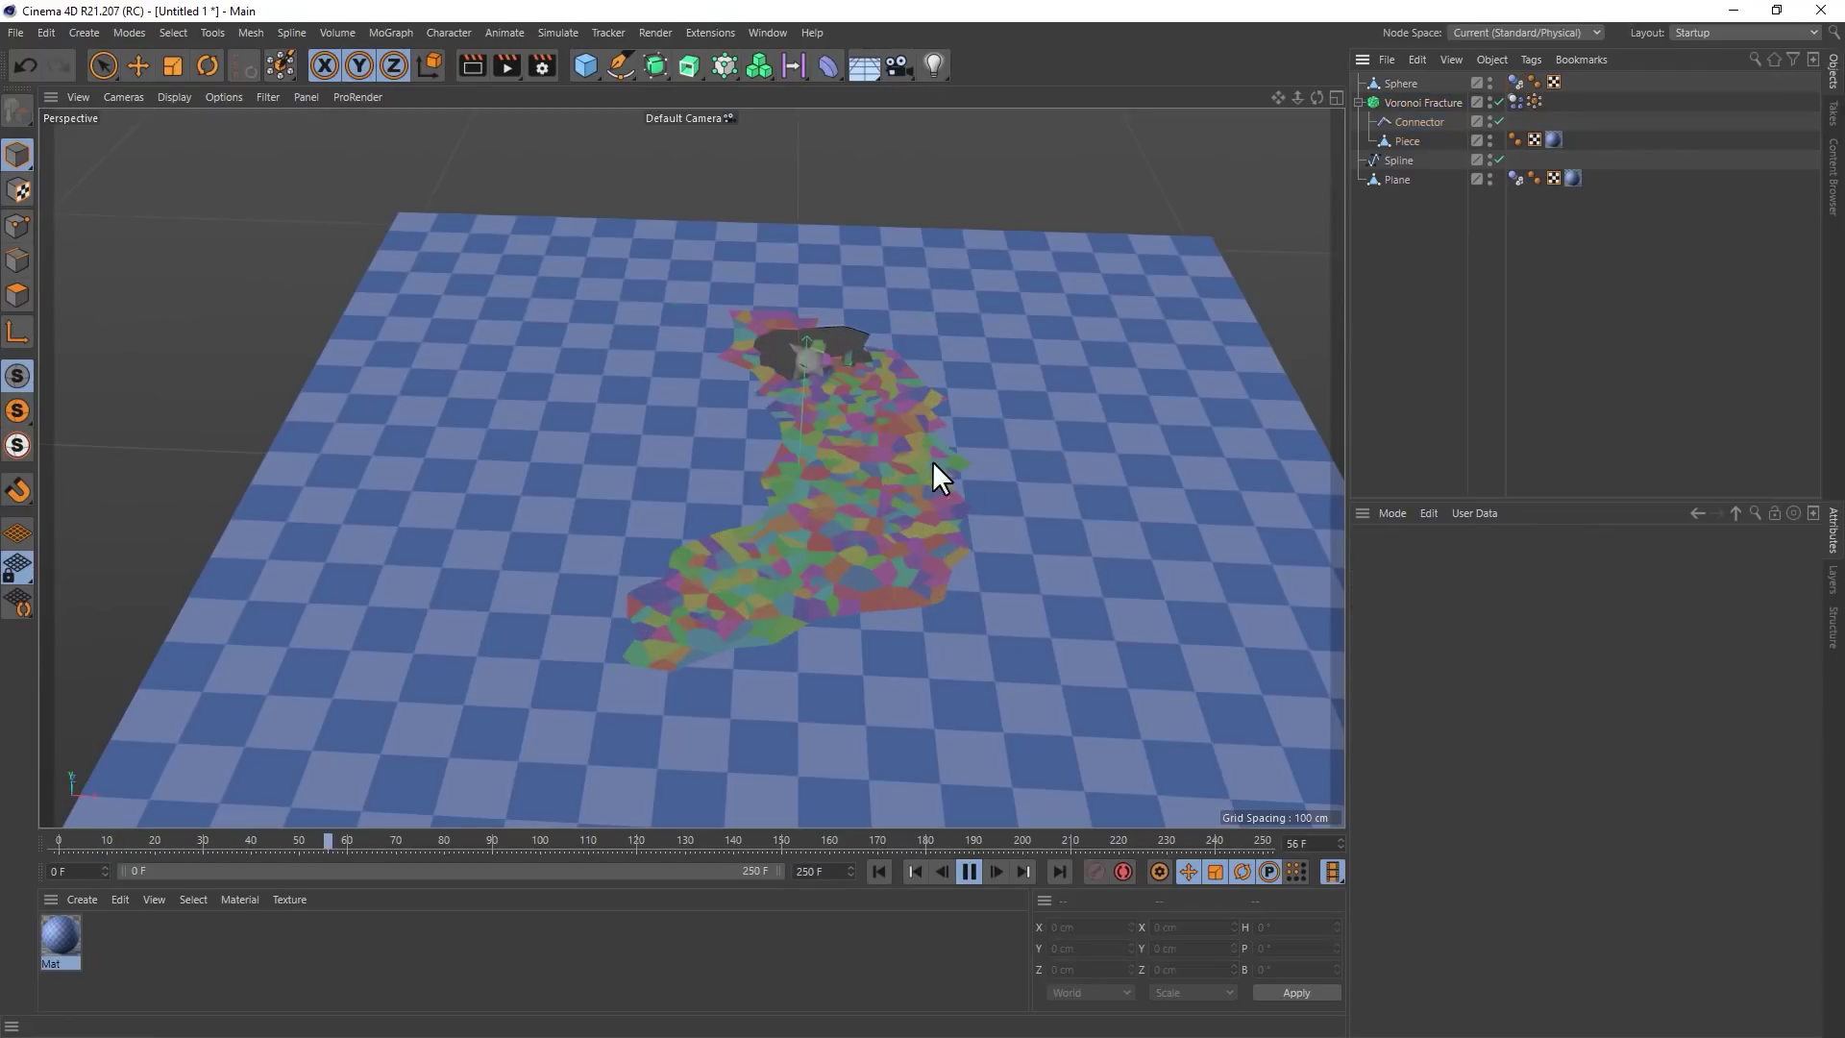
scroll(1017, 507, up, 3)
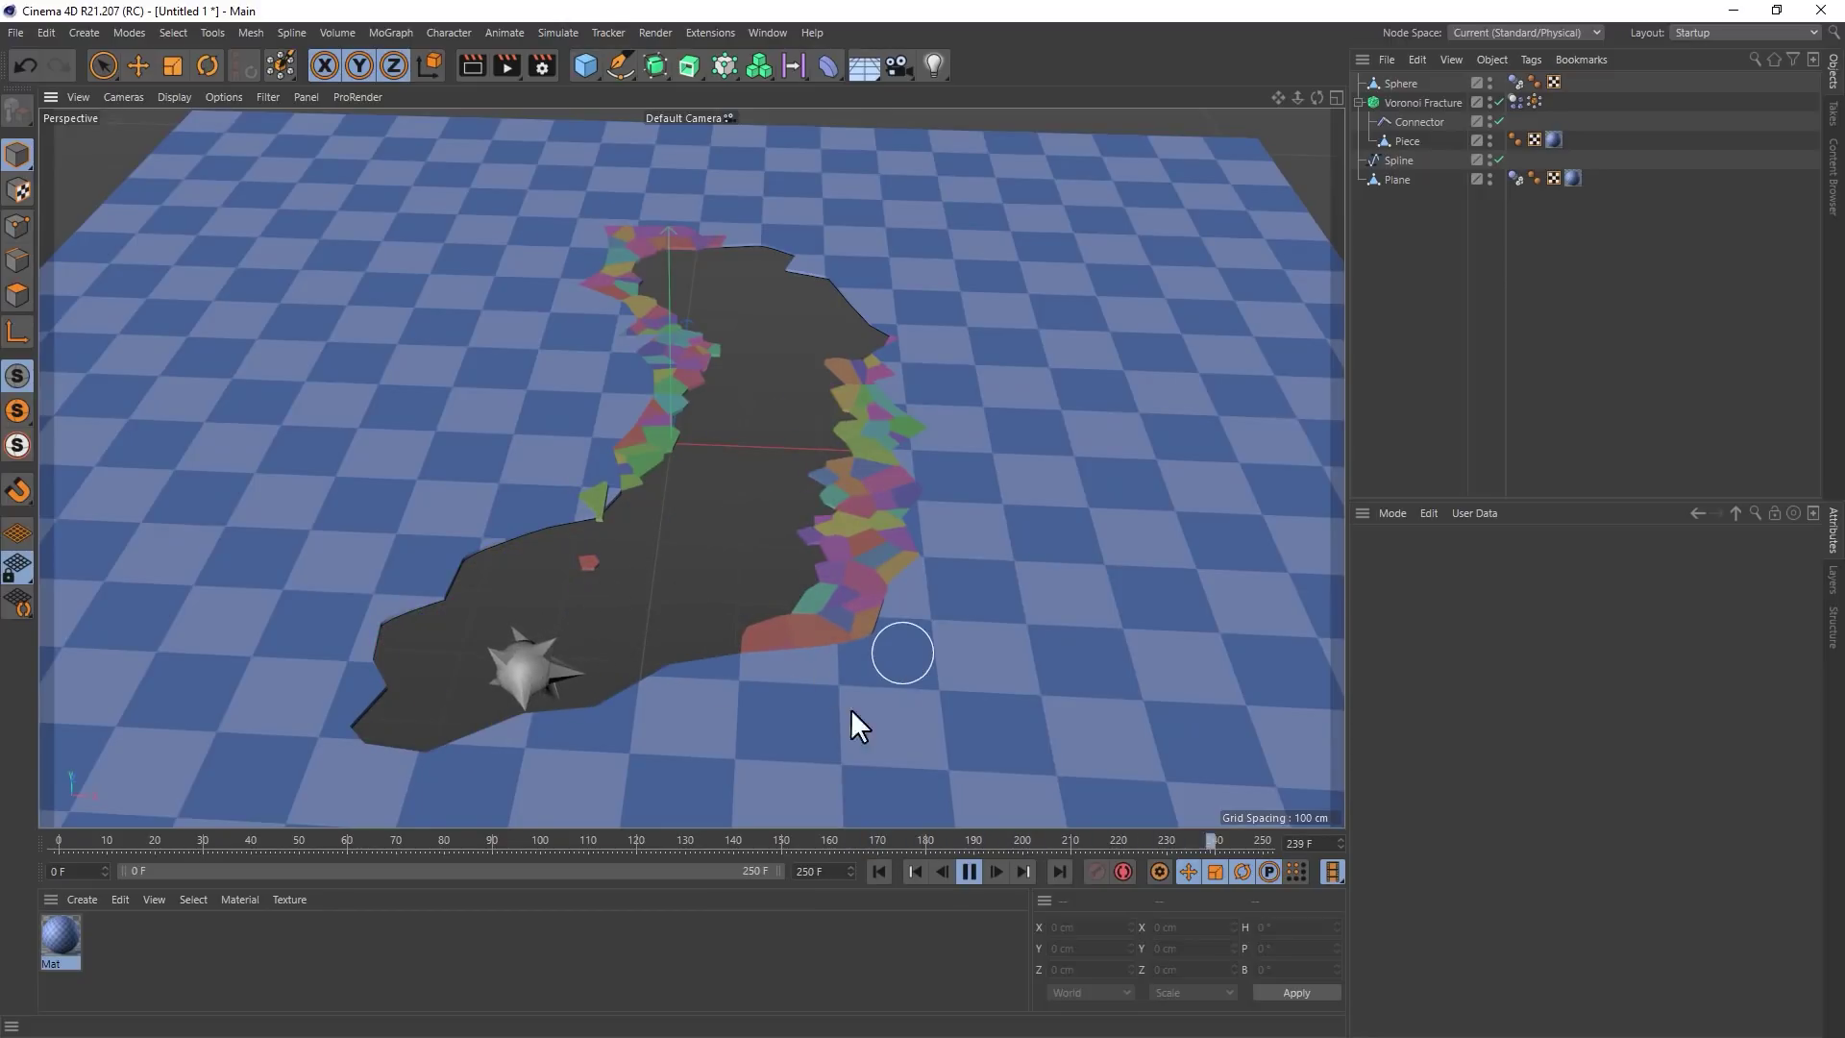
alt+drag(903, 653, 978, 459)
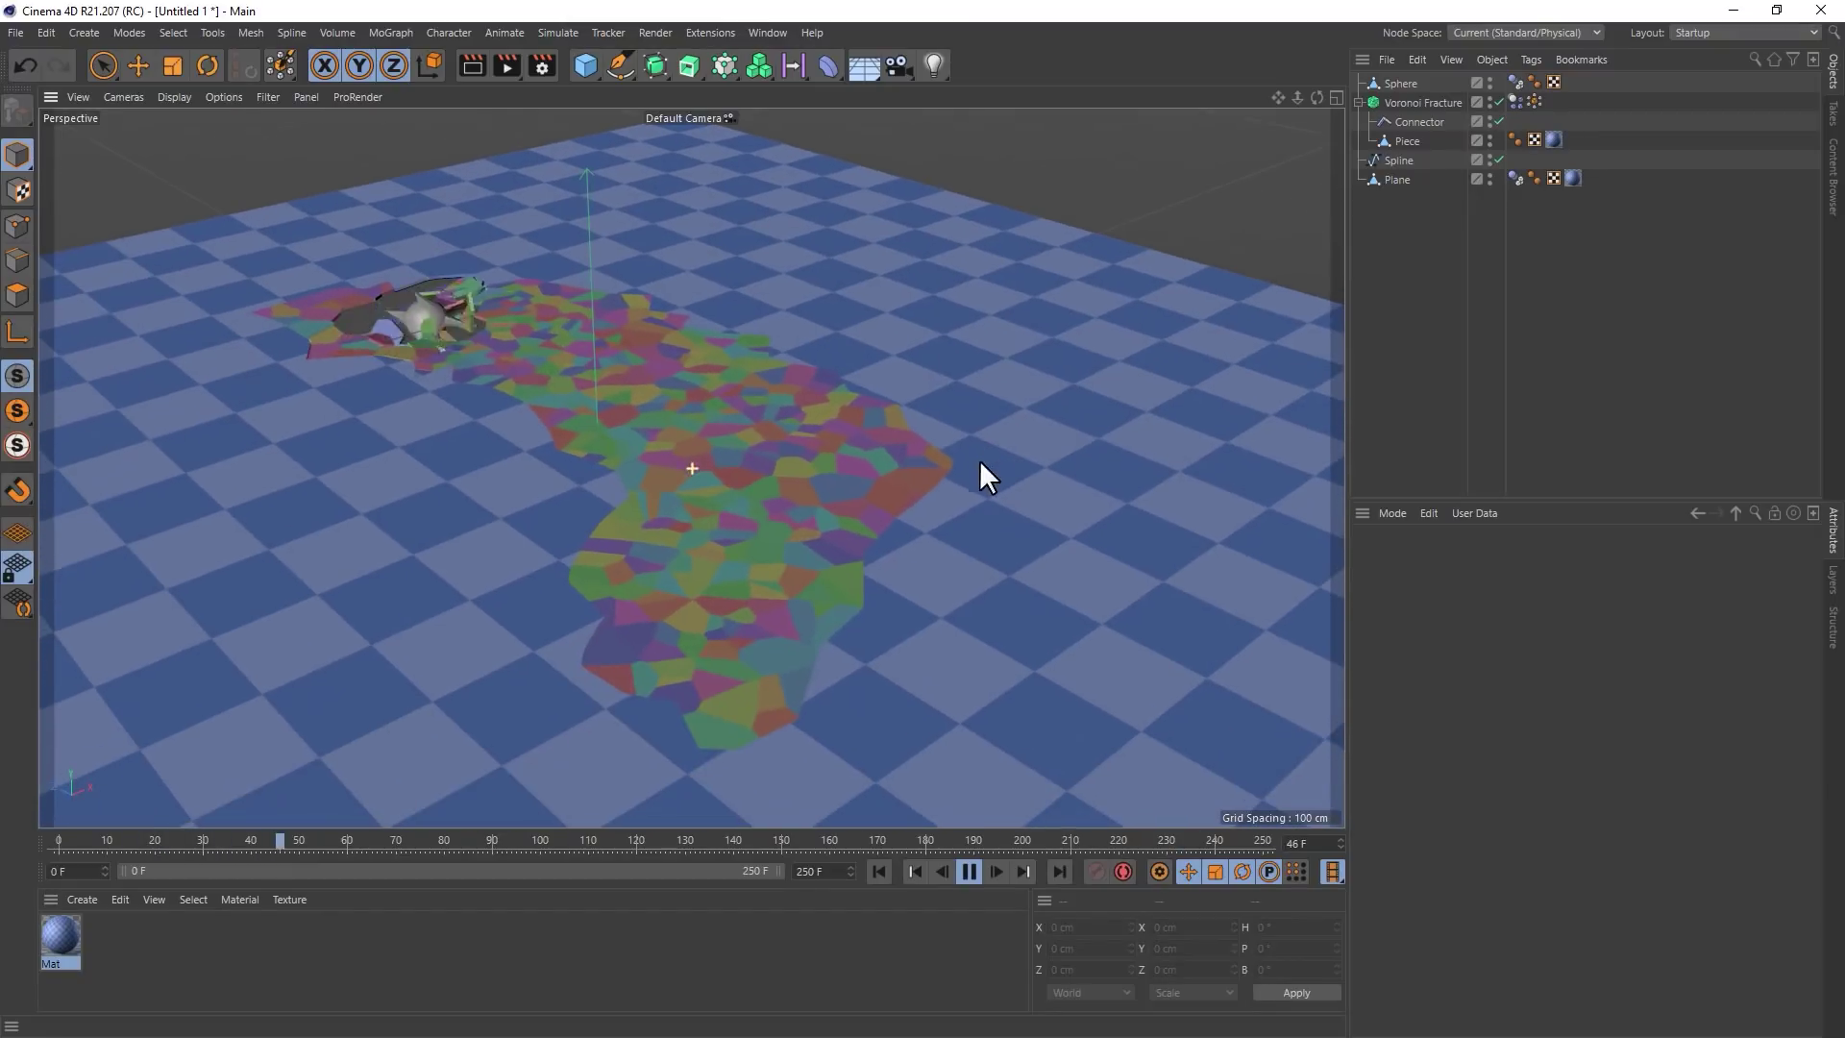
click(969, 872)
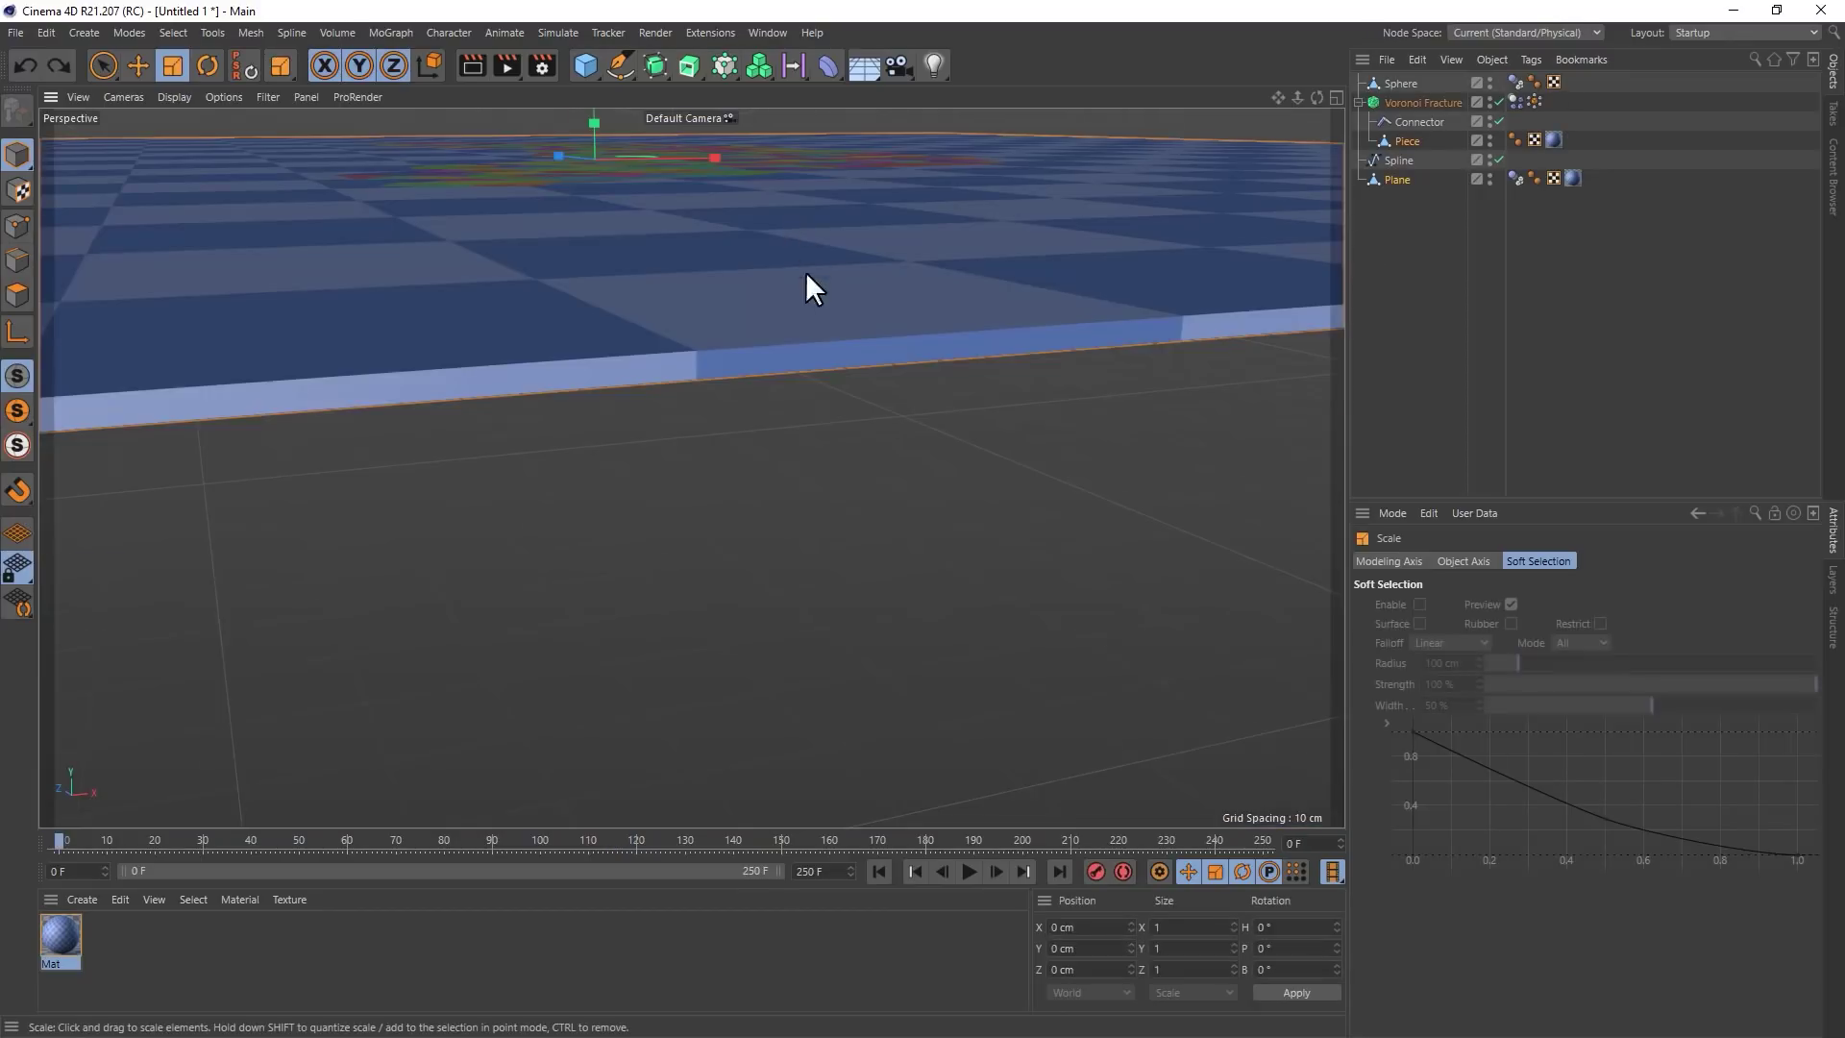
Try to reduce the thickness of the Plane and the Piece together by scaling them along Y
click(1418, 180)
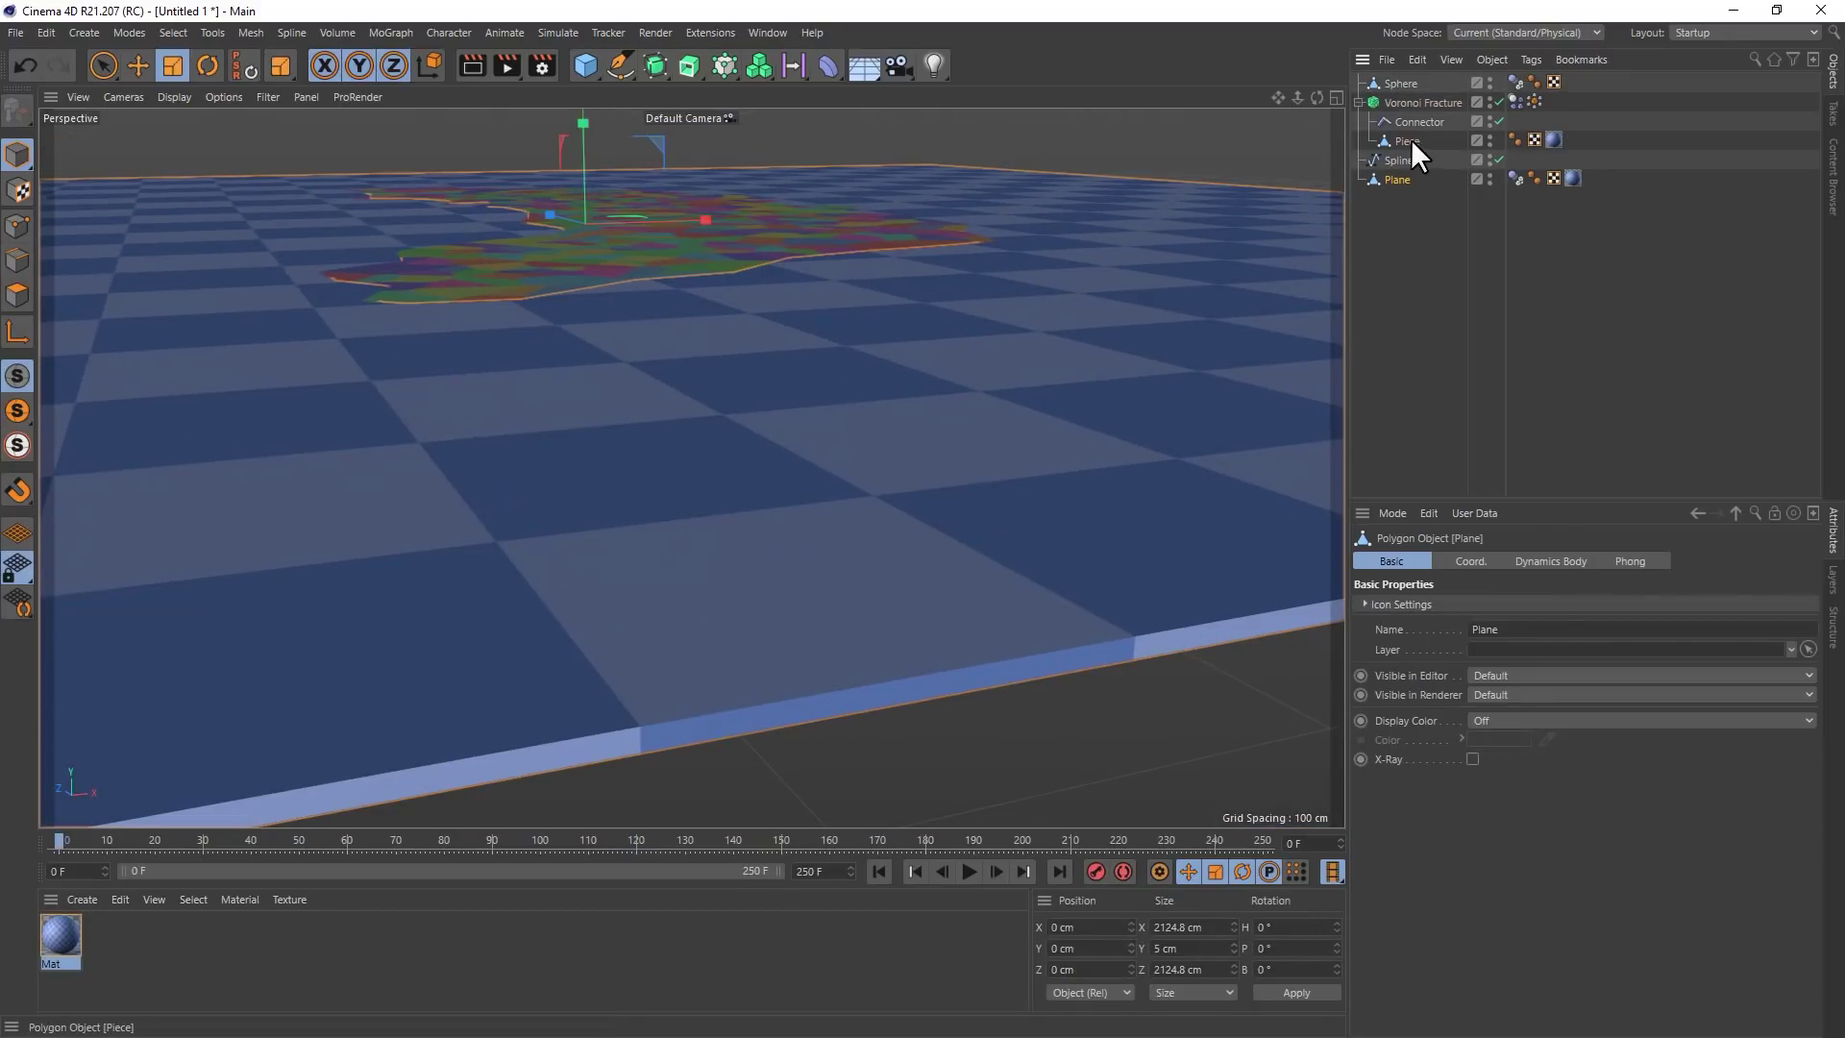
ctrl+click(1409, 140)
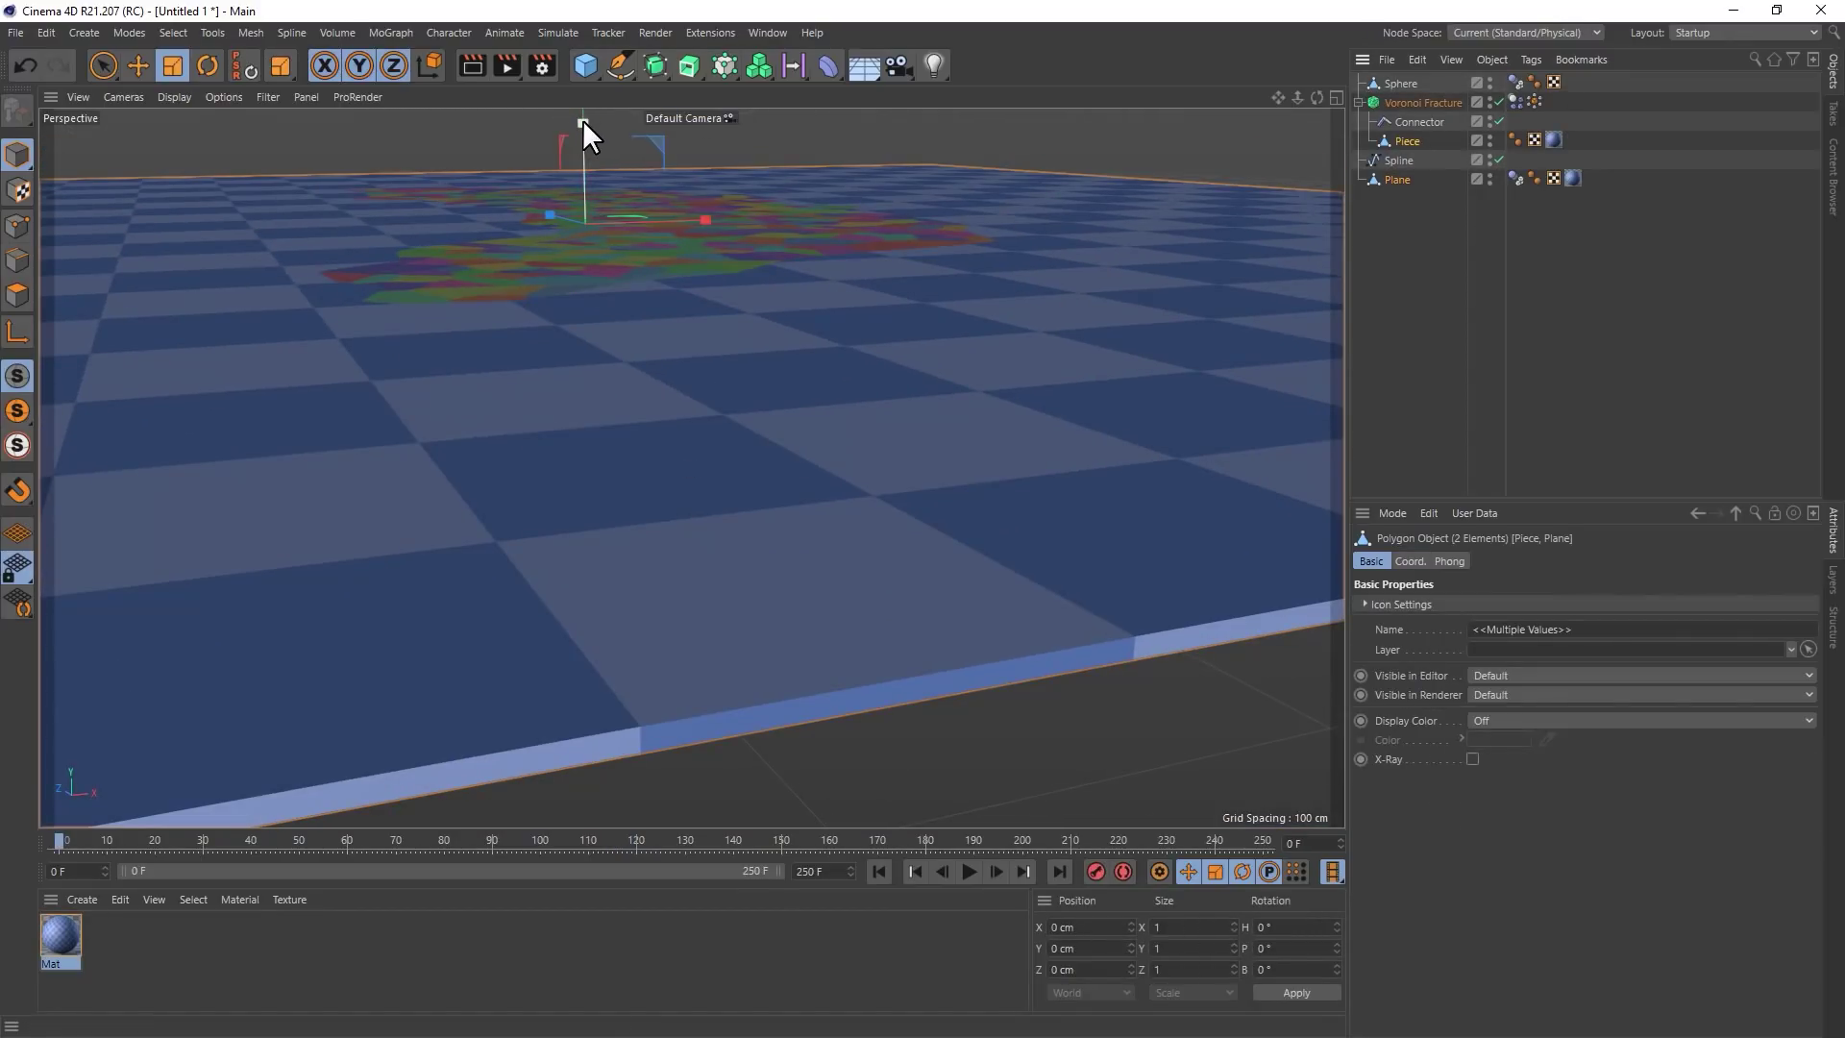
drag(582, 119, 584, 176)
alt+drag(649, 322, 778, 479)
key(ctrl+z)
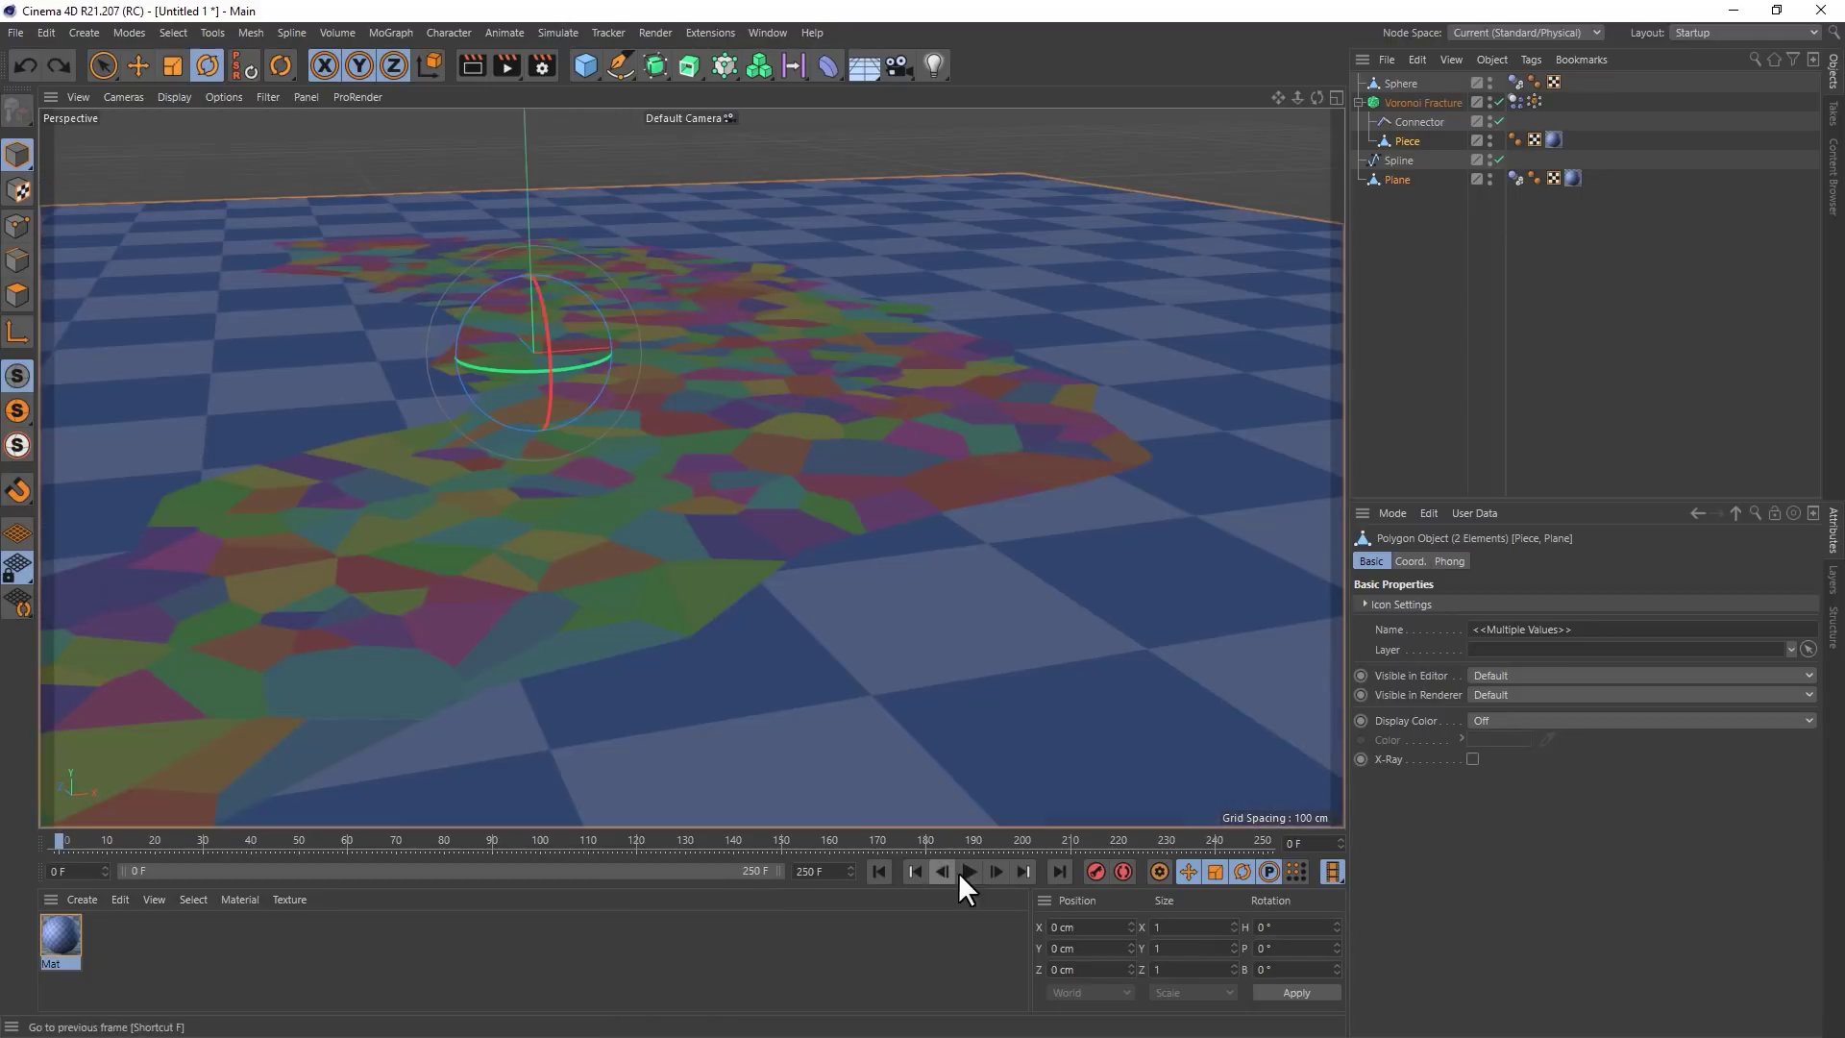
Play the simulation to about frame 234 to check the breakup, and return to frame 0
click(968, 871)
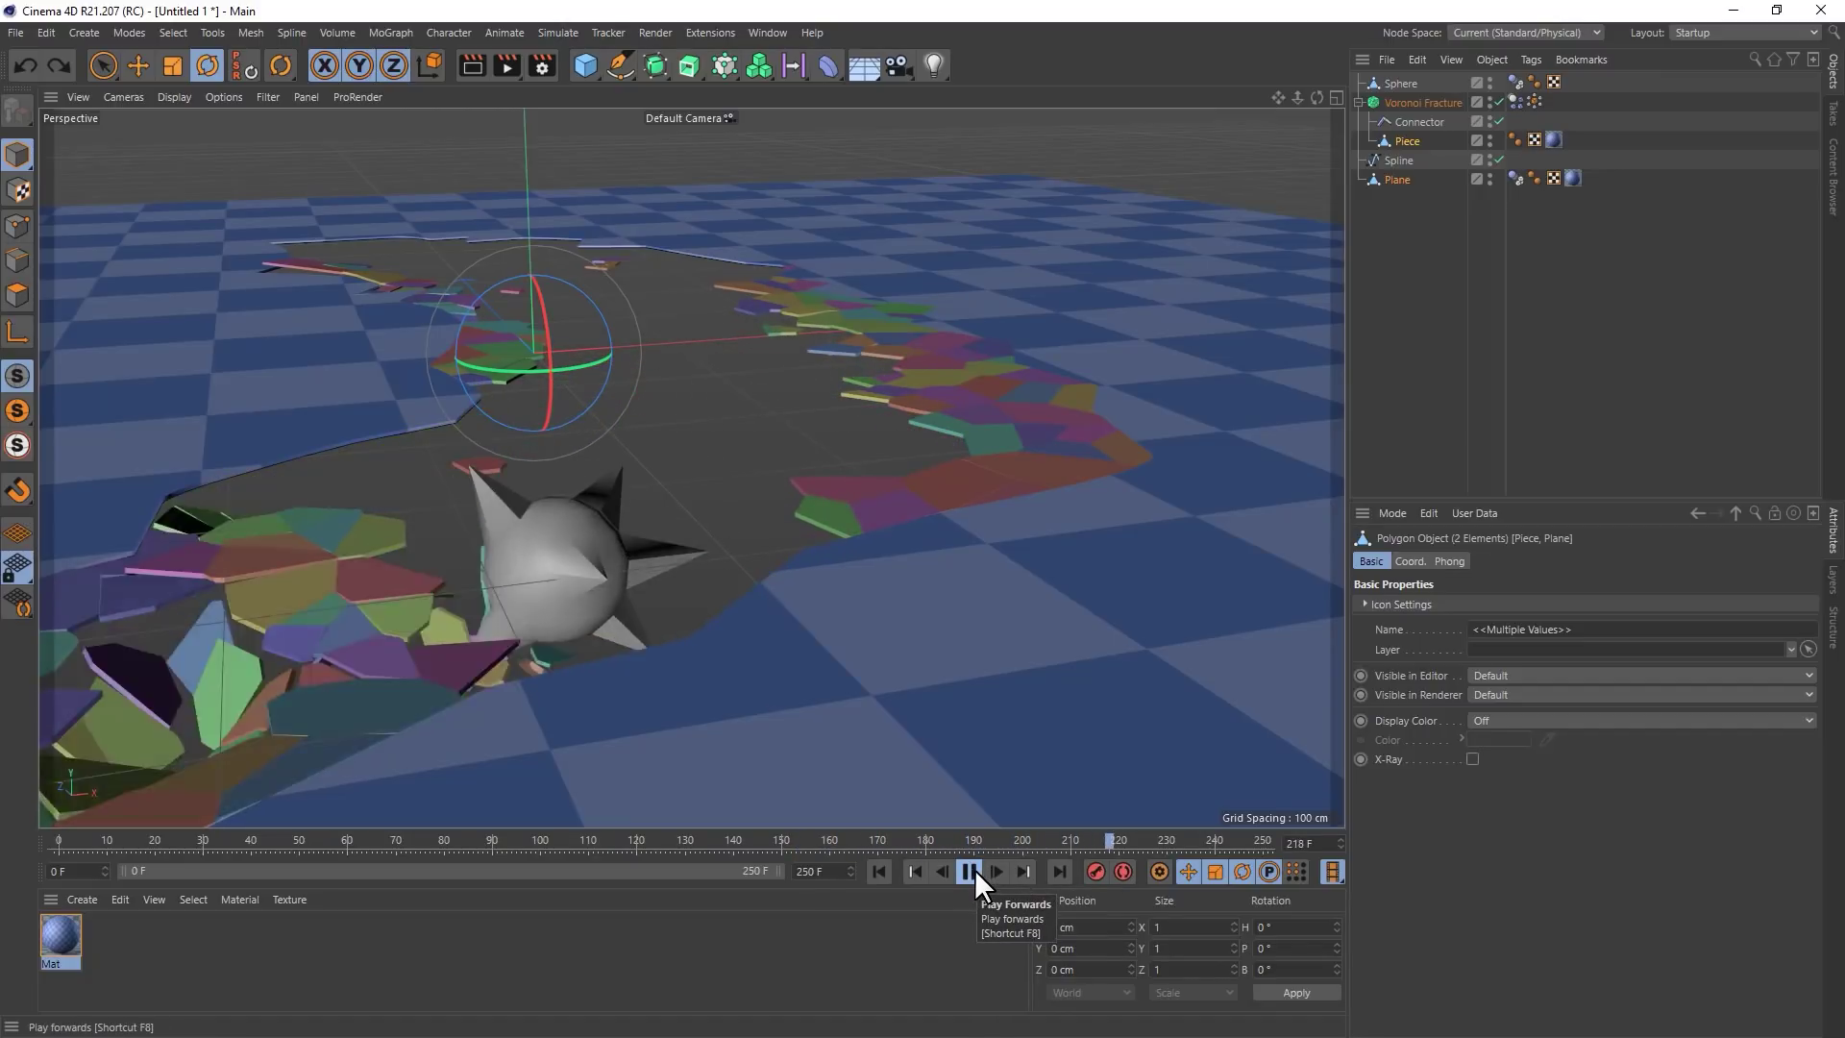
click(974, 869)
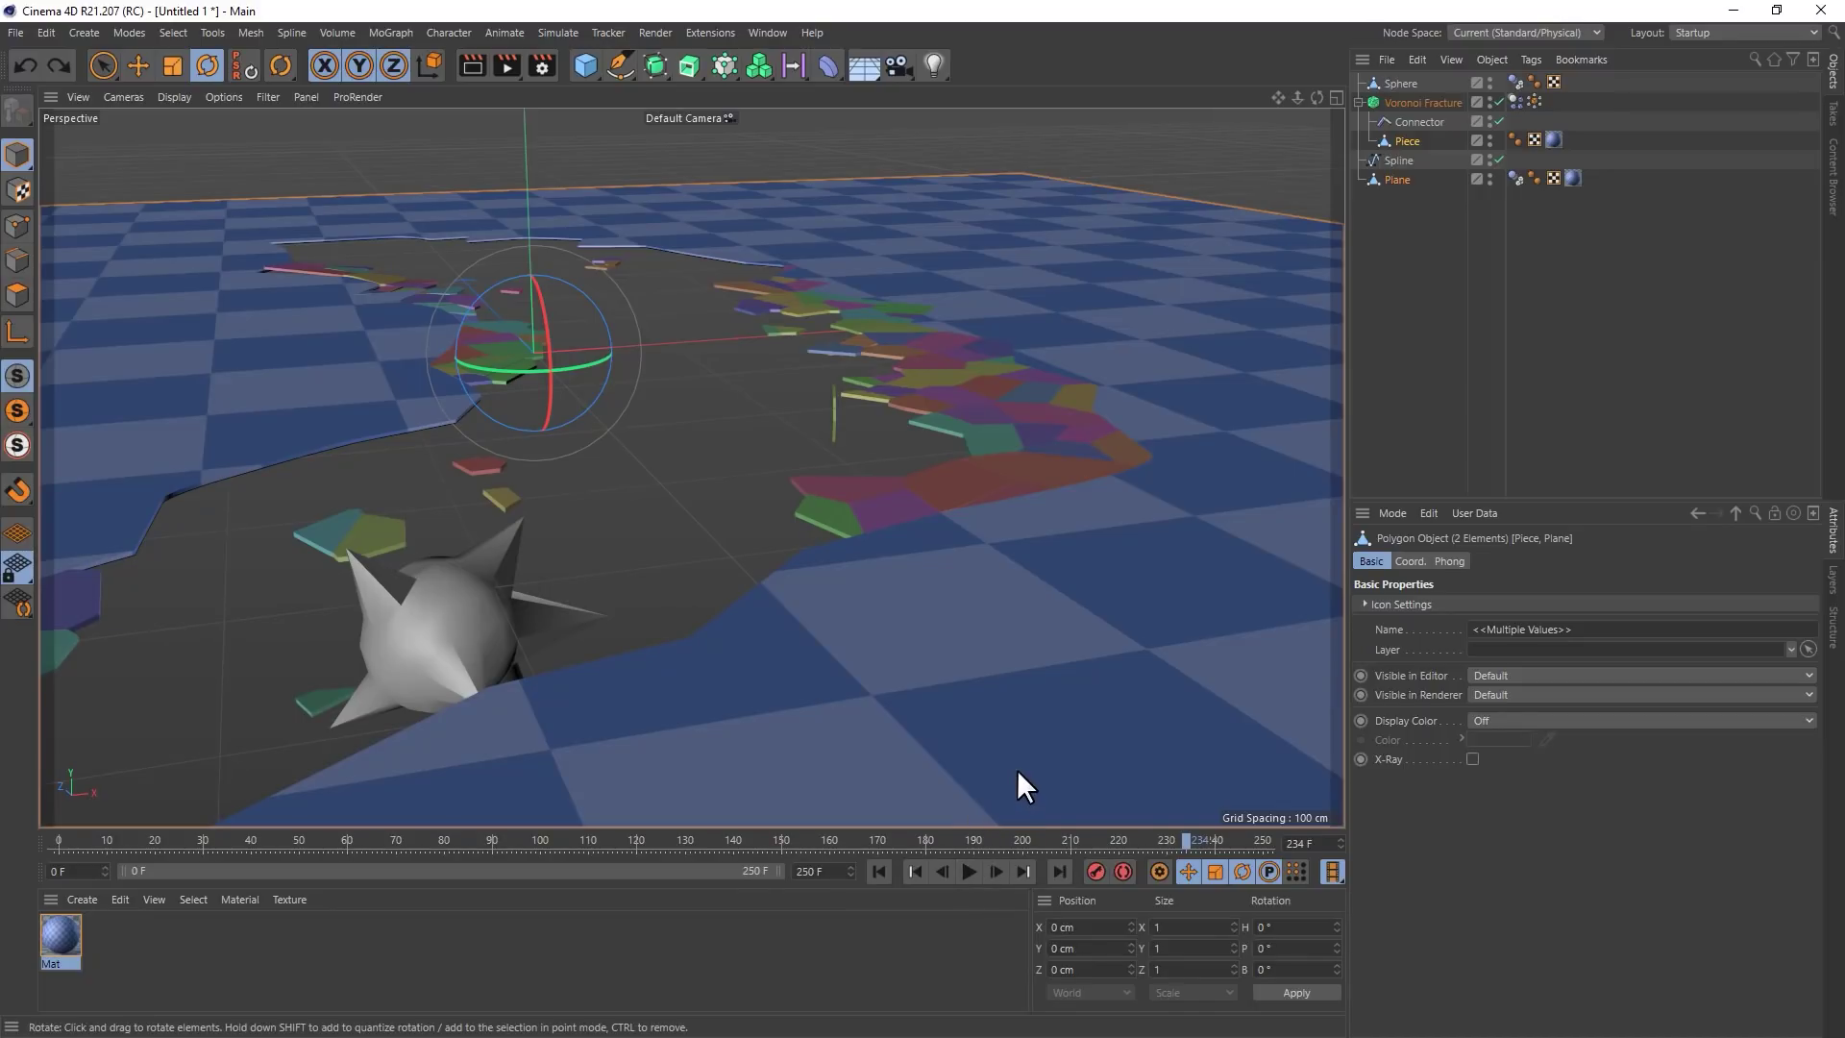
drag(888, 840, 58, 841)
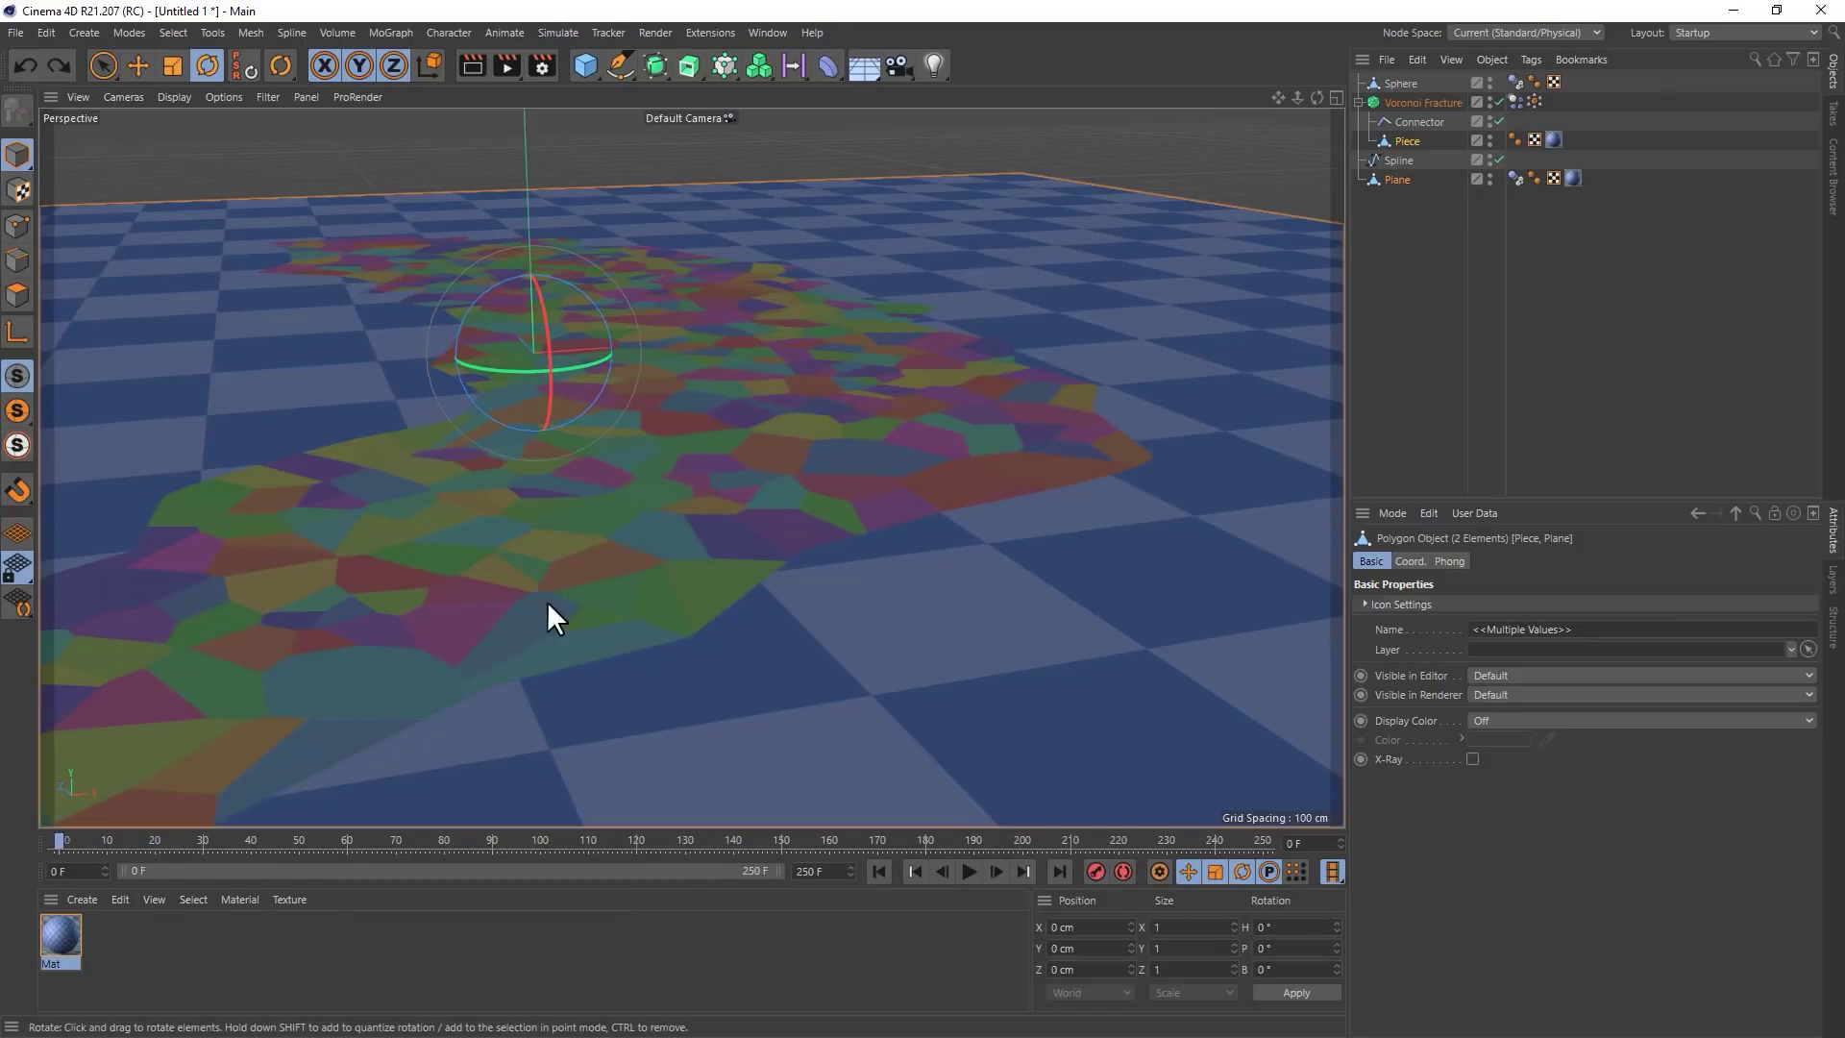
Play the simulation from the crack's other side to frame 94 and examine the Sphere's contact with the pieces up close
alt+drag(545, 602, 988, 451)
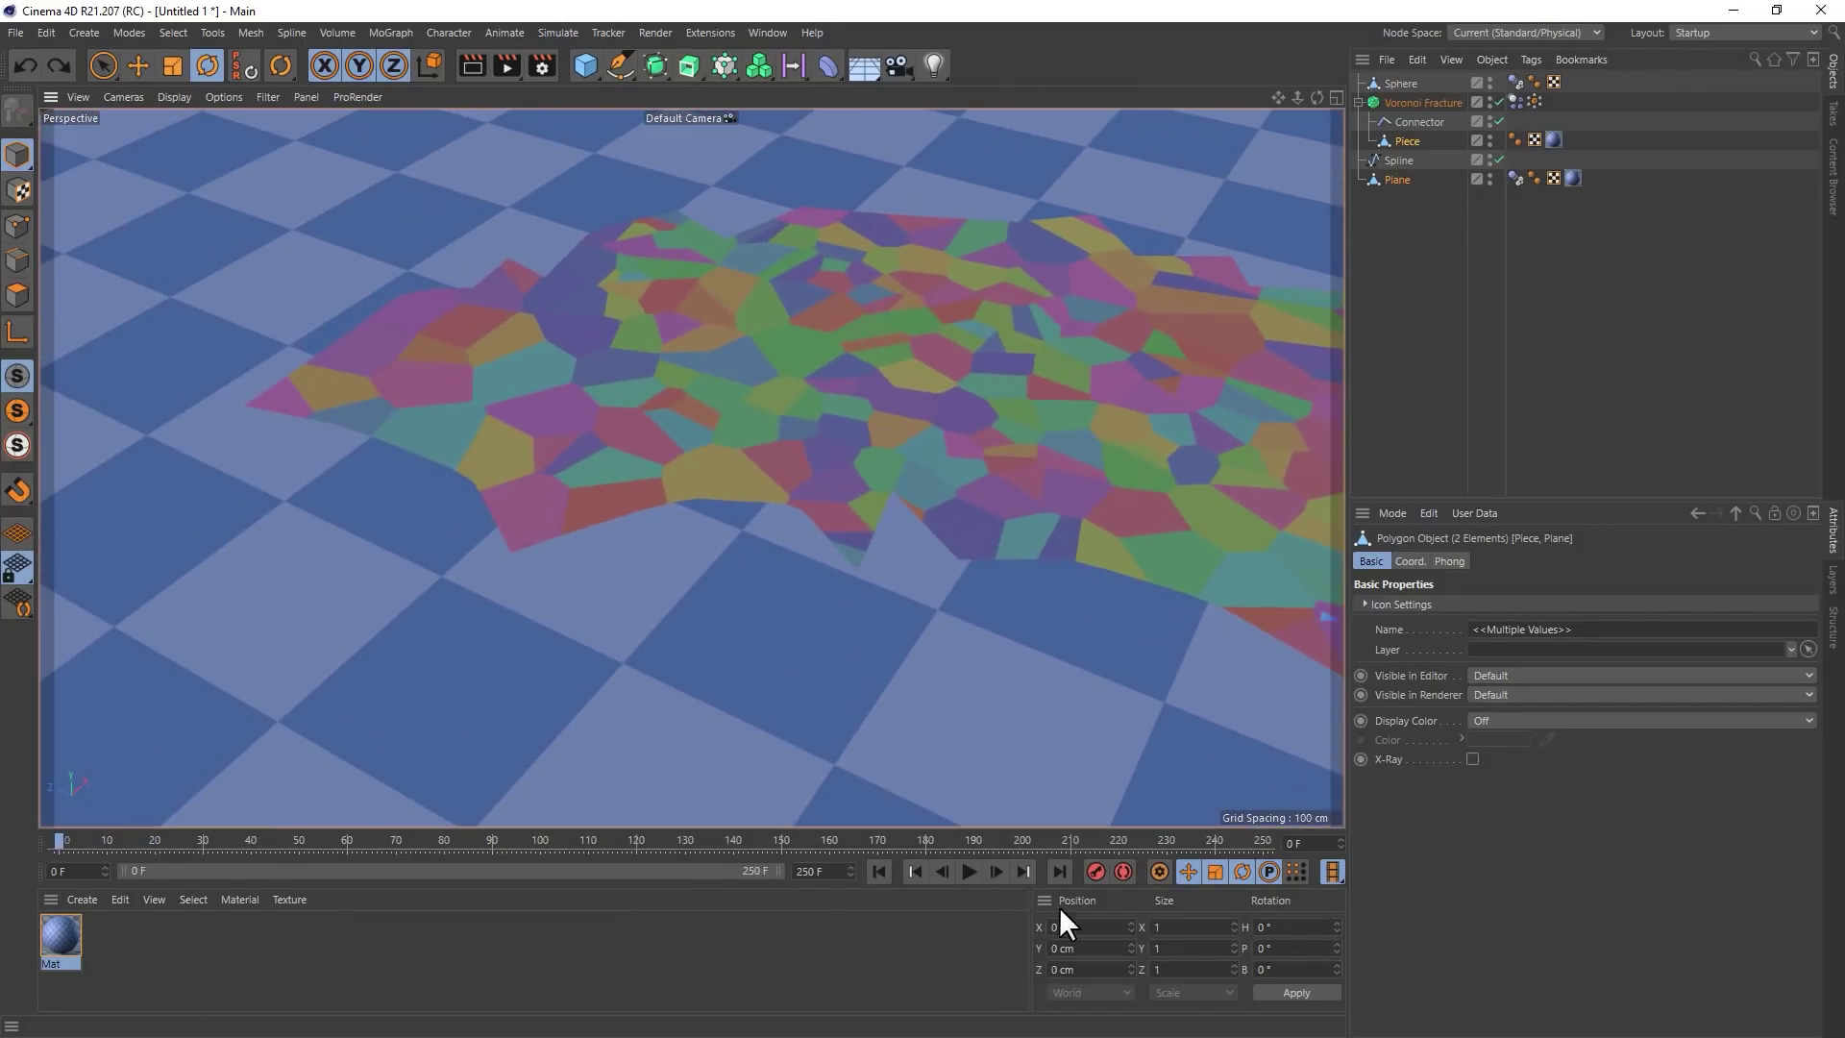
click(971, 870)
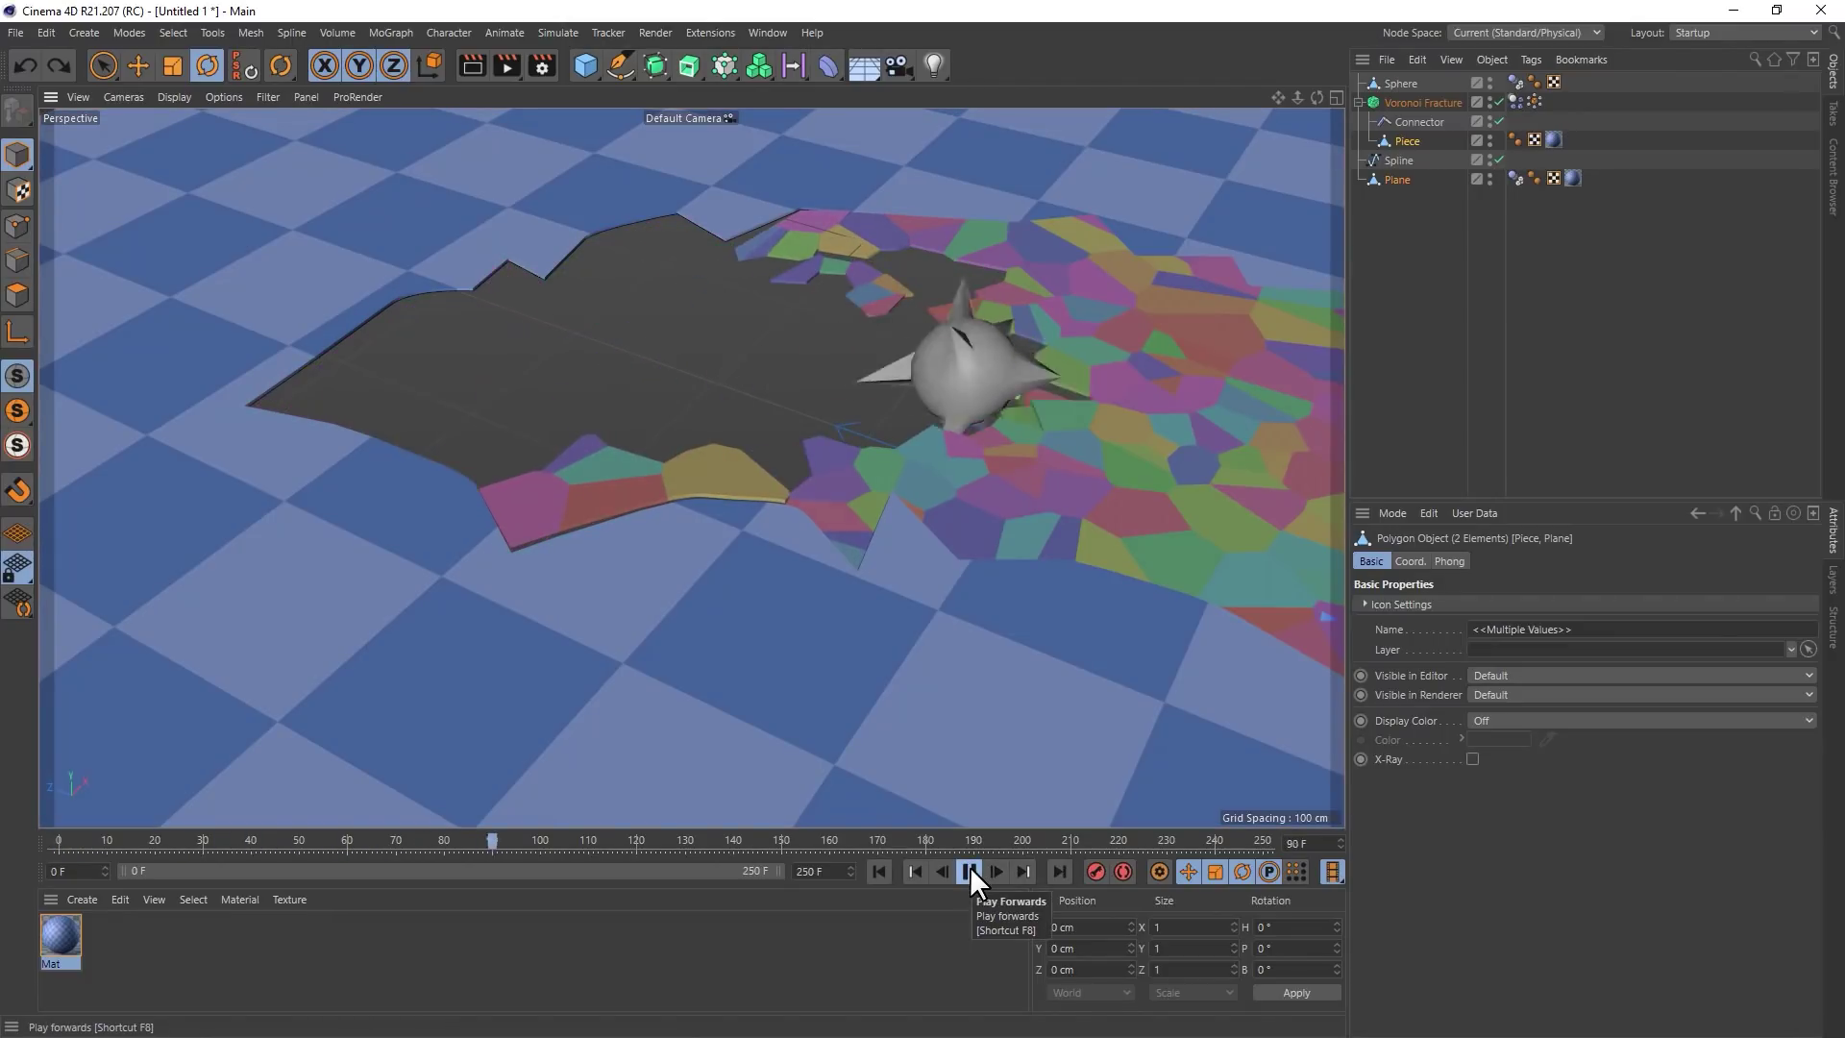
click(971, 871)
scroll(1058, 557, up, 5)
alt+drag(1092, 475, 1103, 371)
scroll(1101, 371, up, 10)
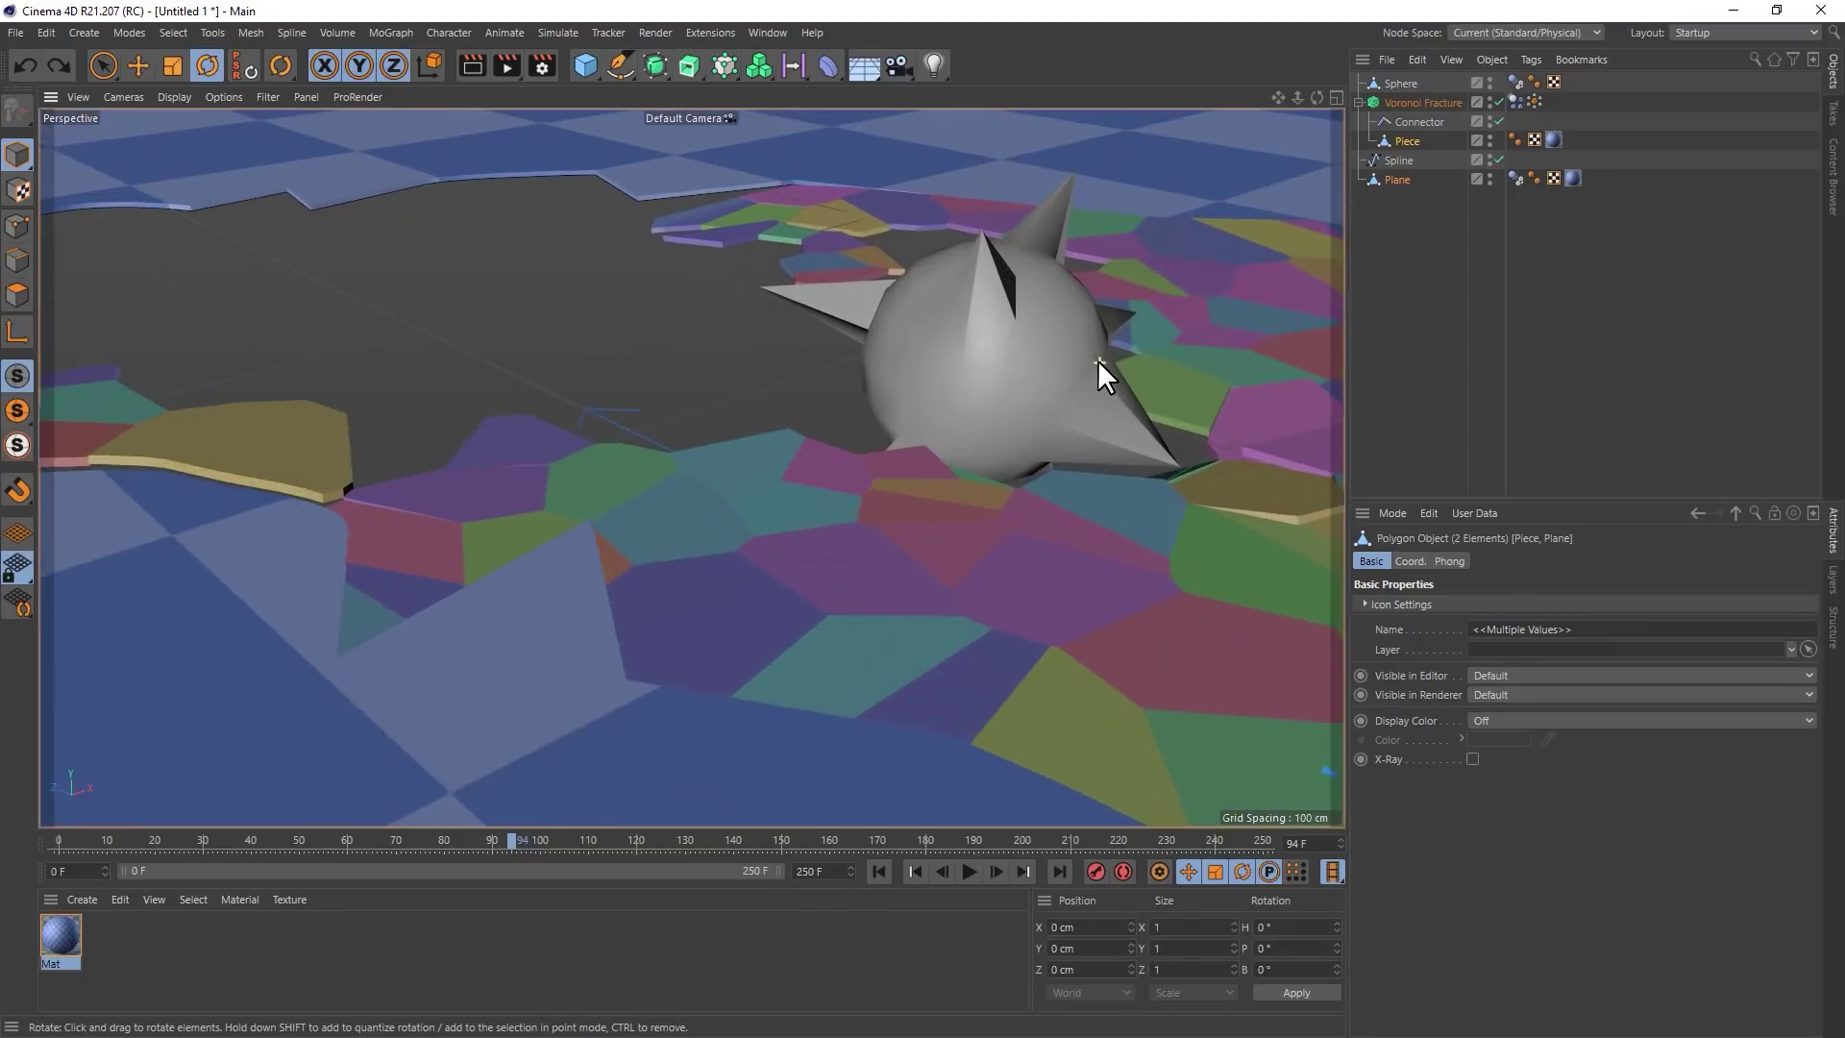
alt+drag(851, 454, 843, 473)
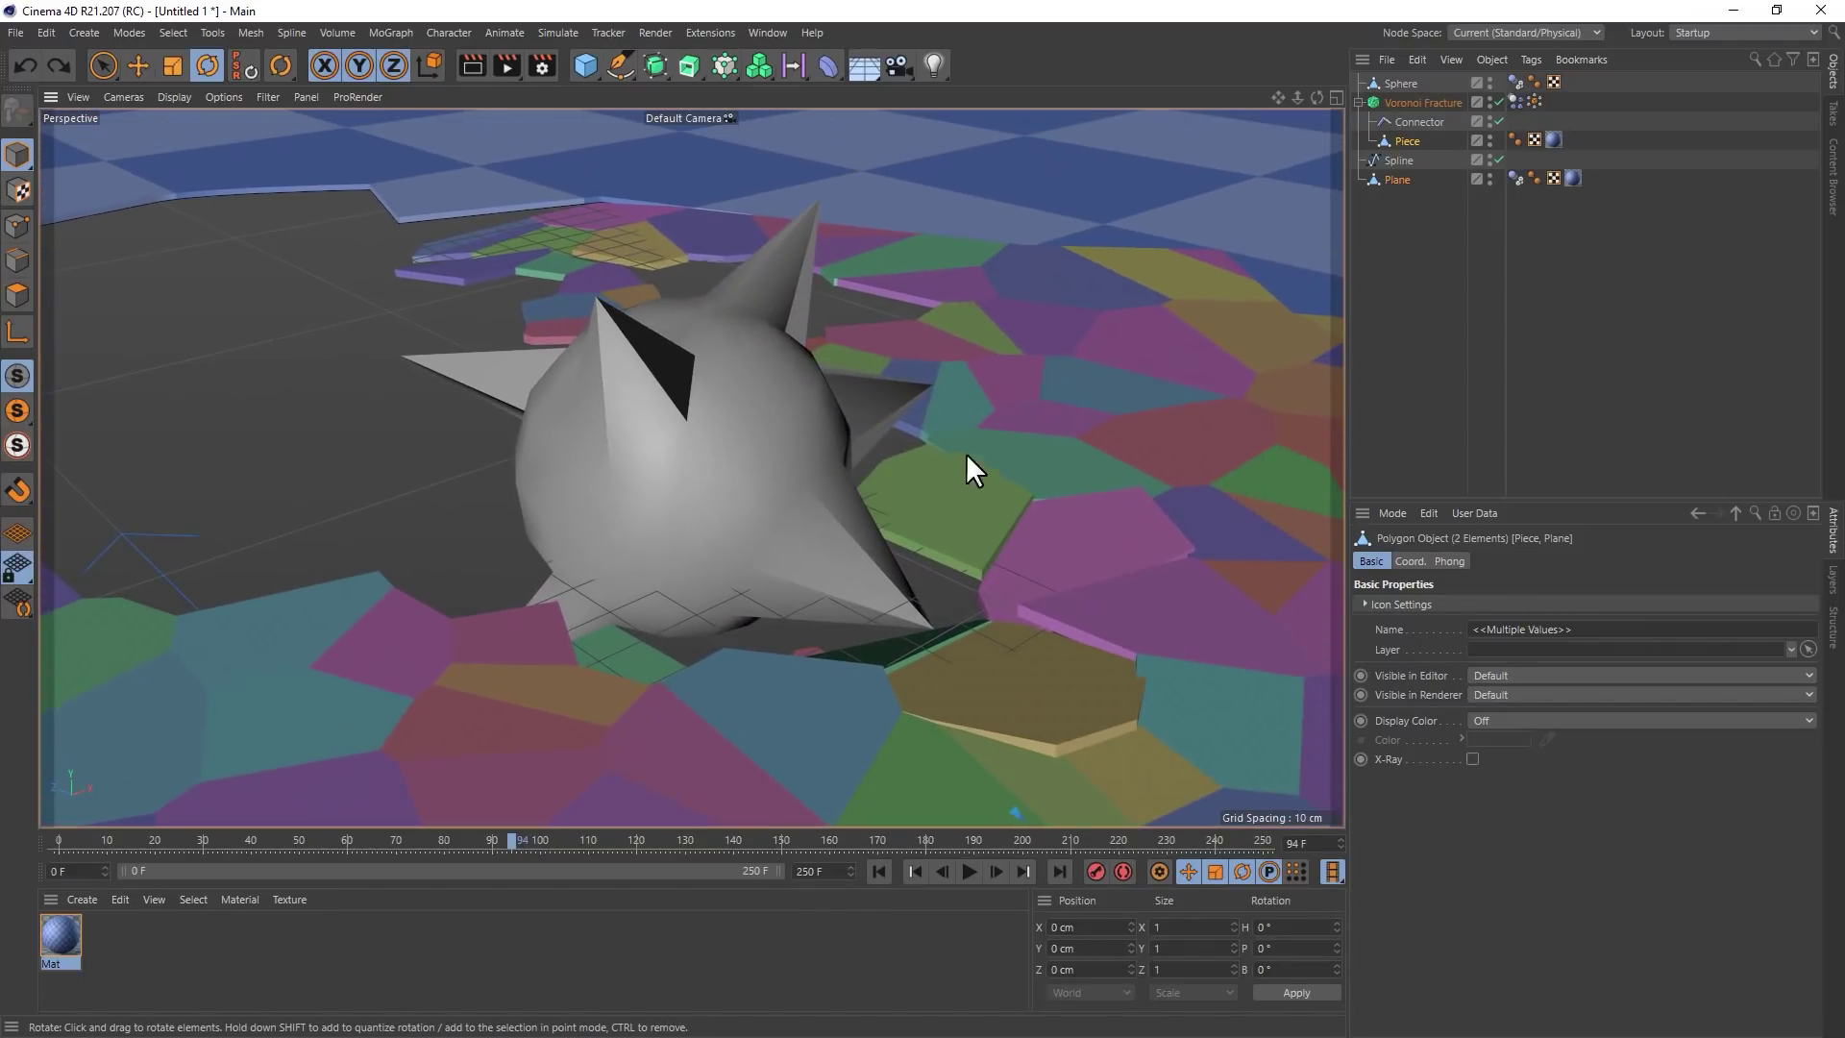
Turn off fragment colorizing on the Voronoi Fracture and enable its Inside Faces and Outside Faces selections
click(1426, 101)
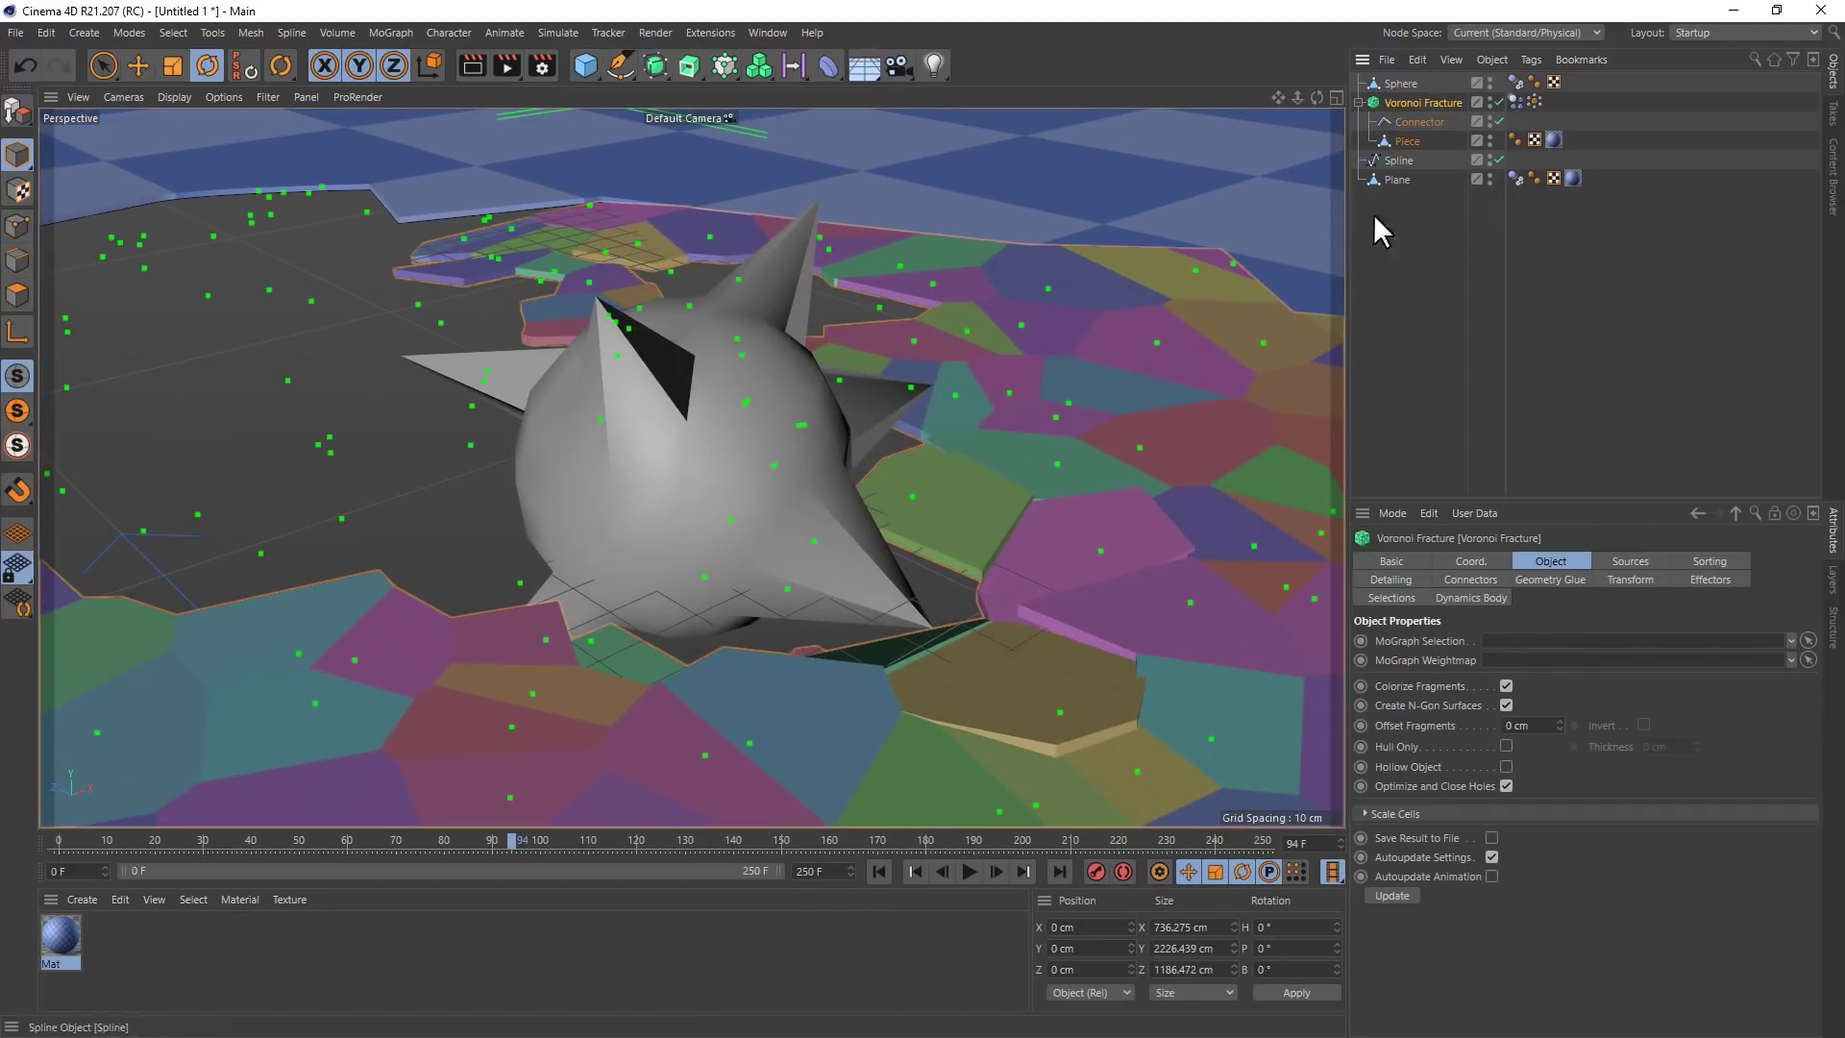
click(1507, 687)
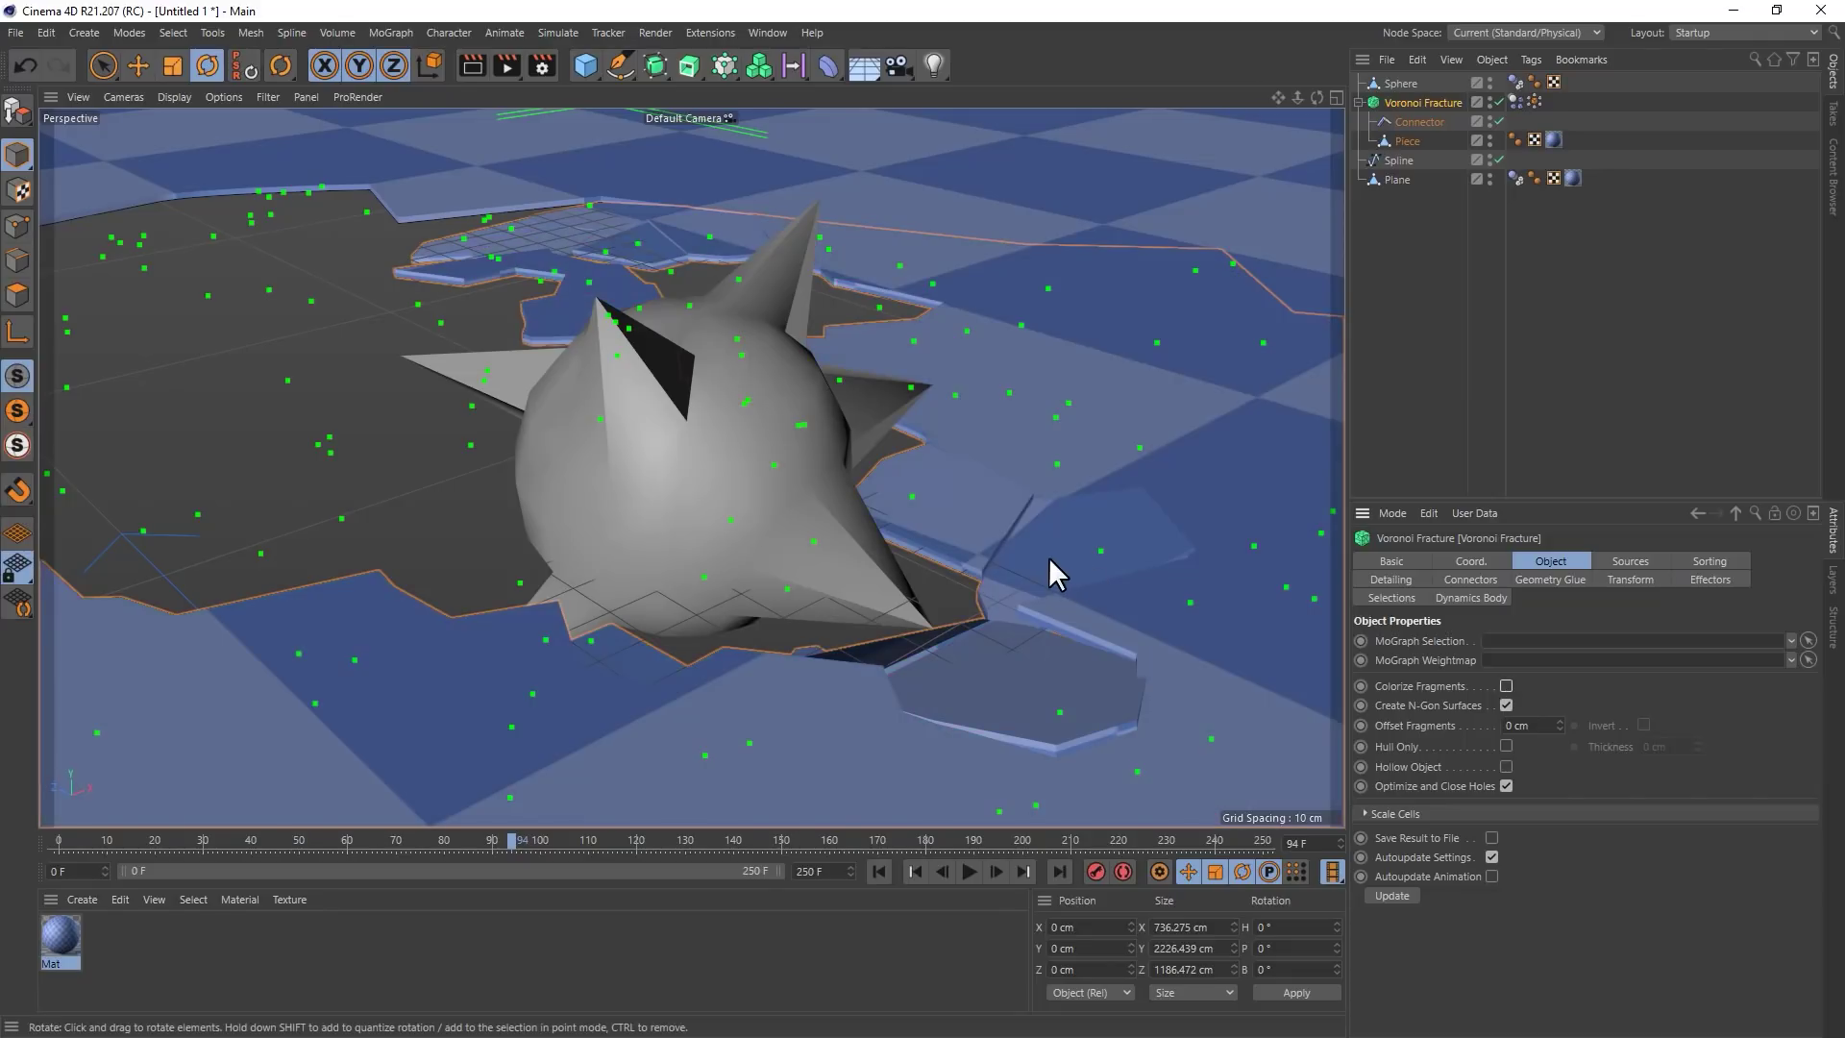
scroll(1046, 555, down, 3)
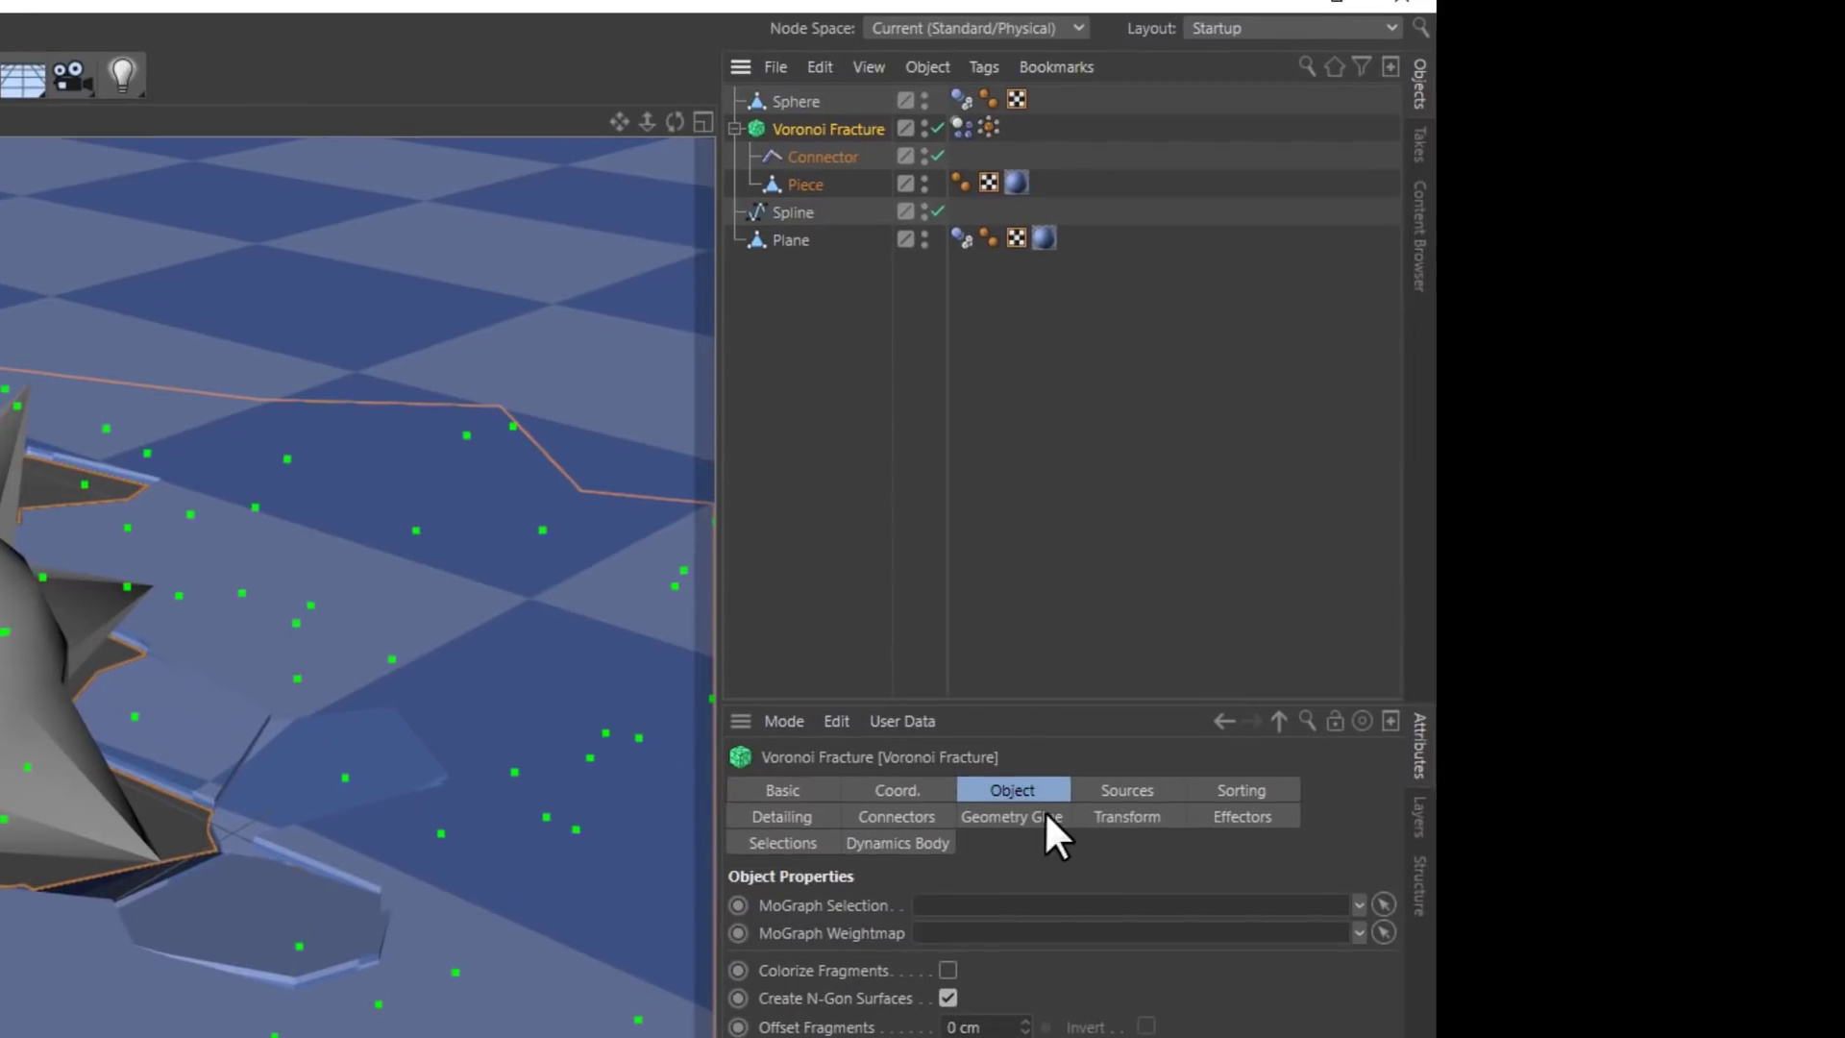
click(783, 843)
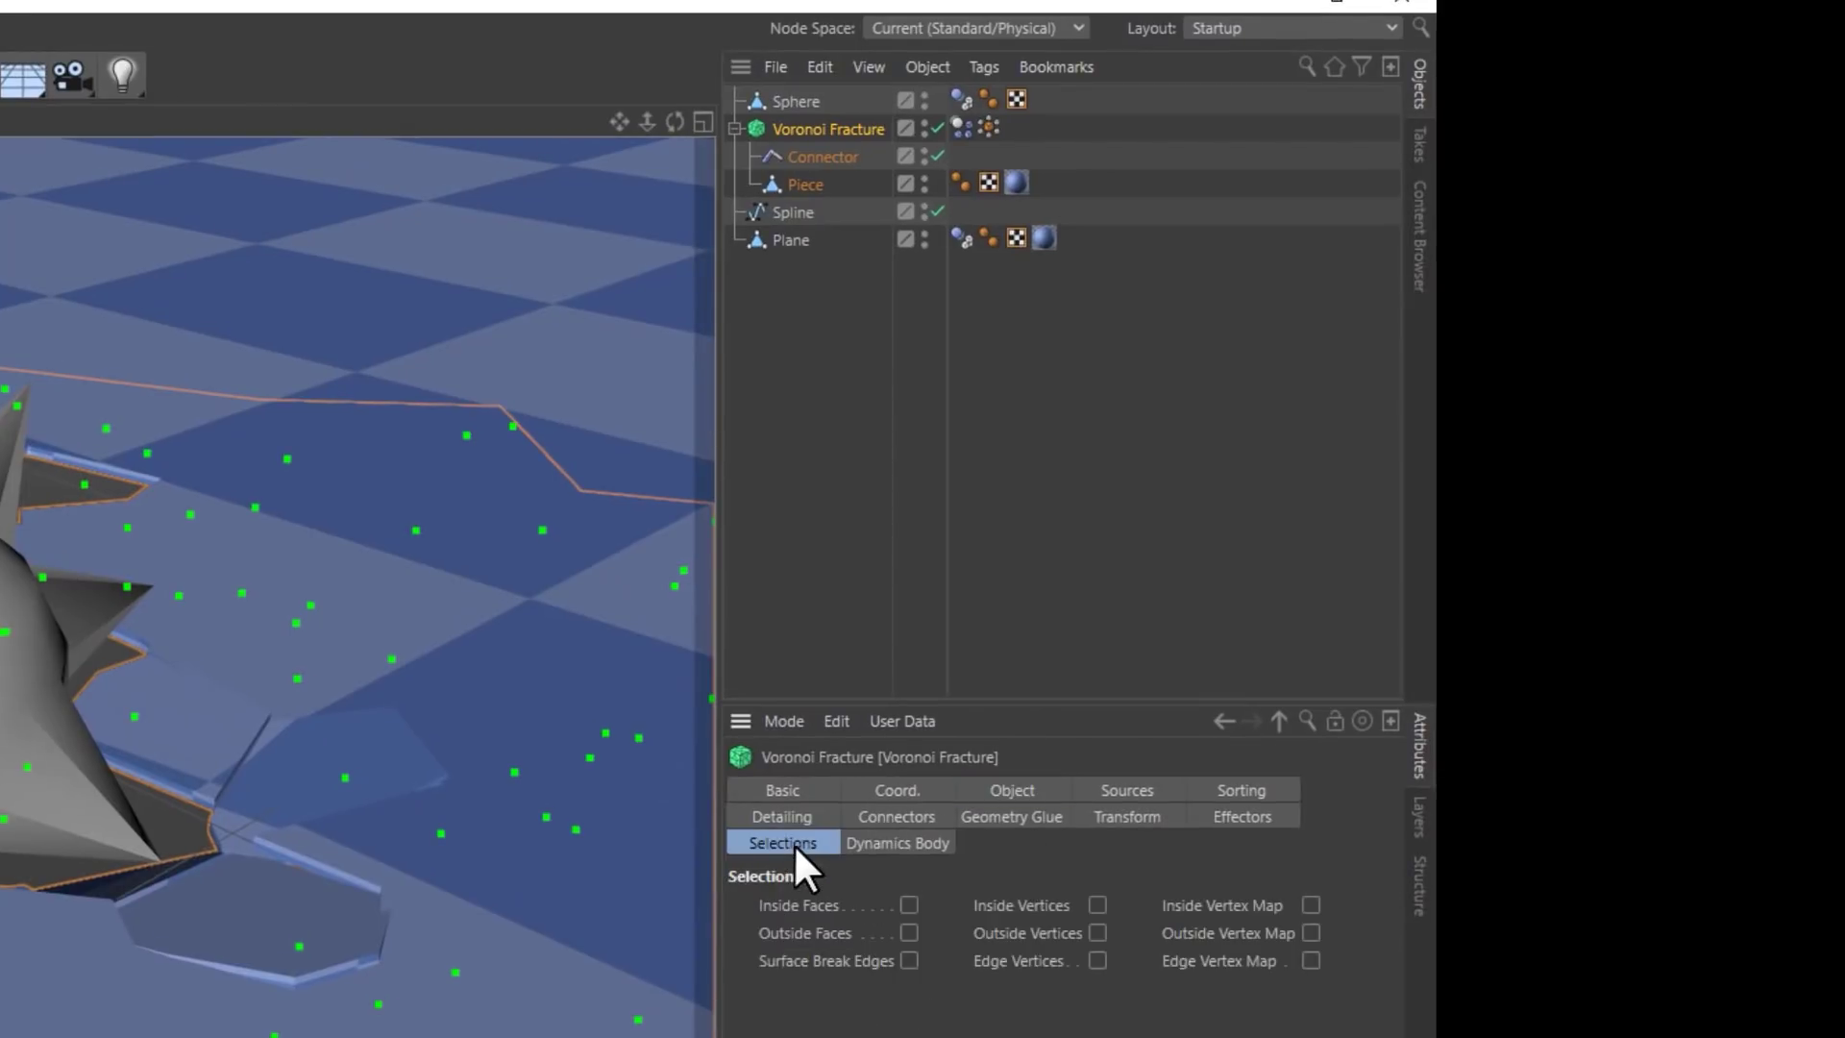
click(909, 932)
click(909, 906)
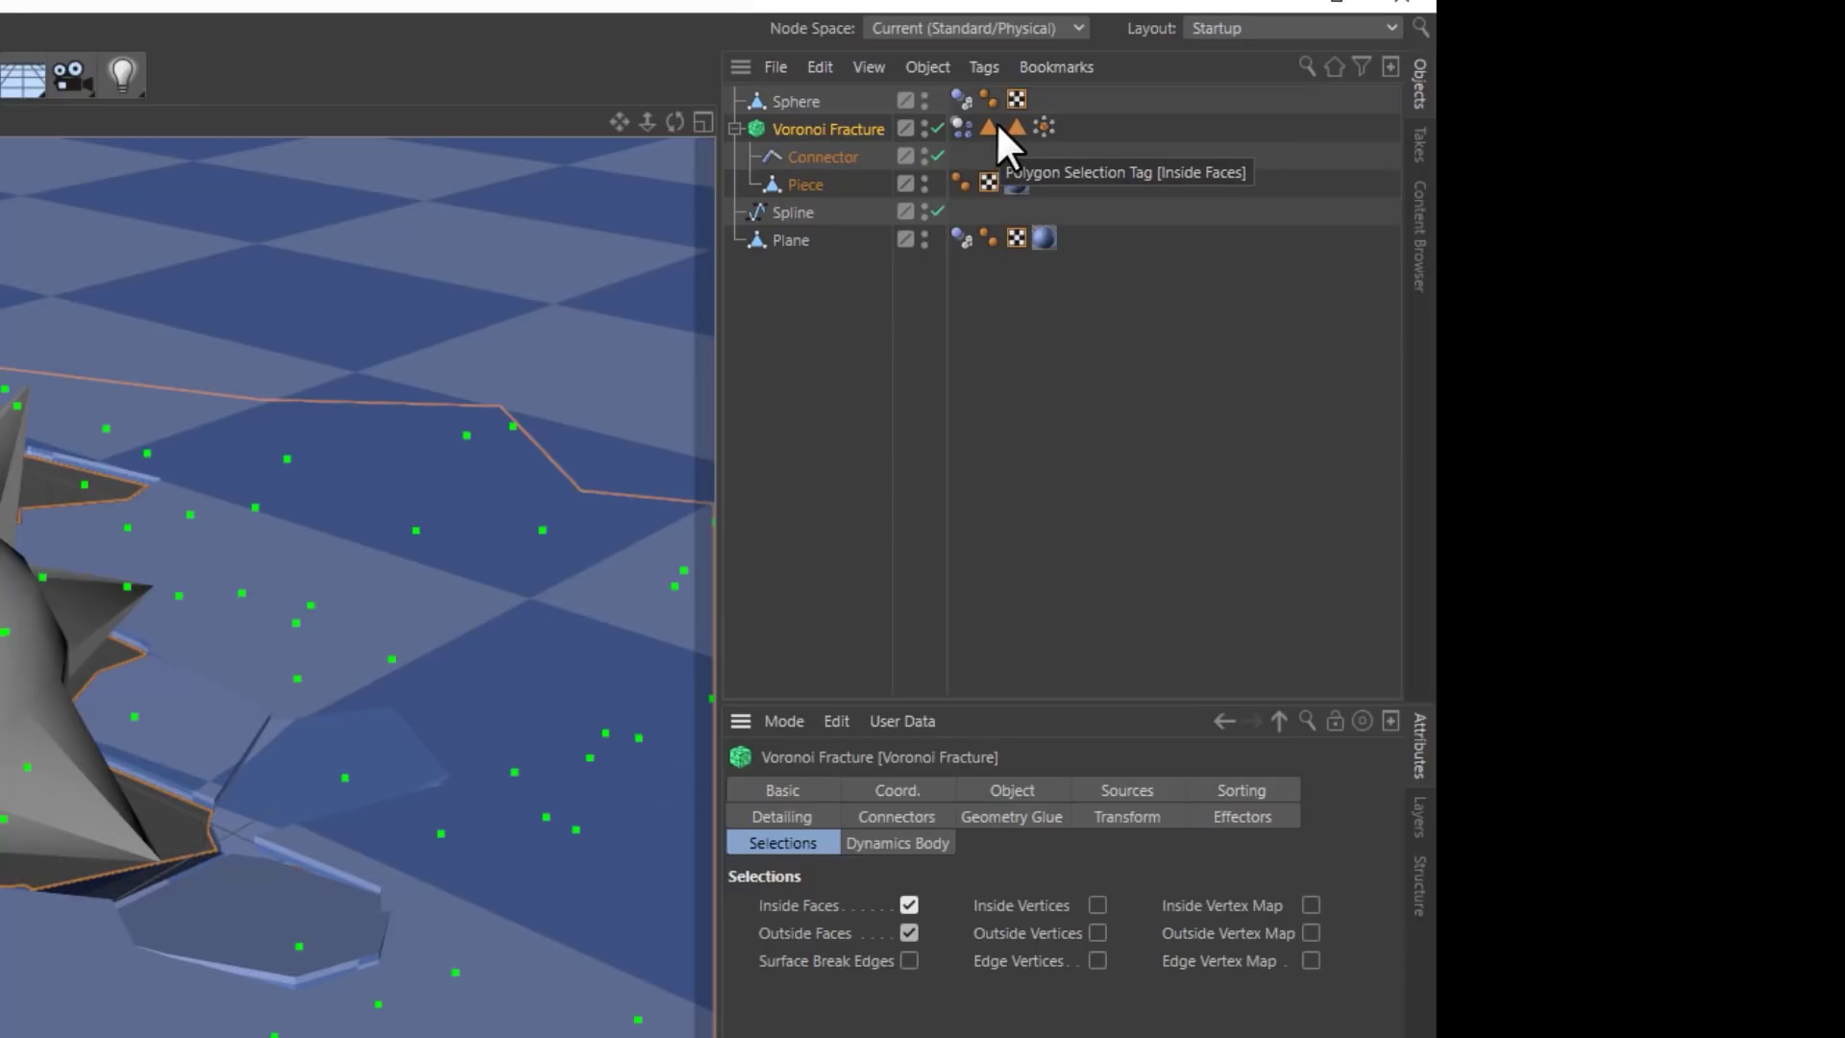
Move the Piece's material to the Voronoi Fracture's Outside Faces selection, and assign a new default material to its Inside Faces selection
drag(1011, 176, 1072, 127)
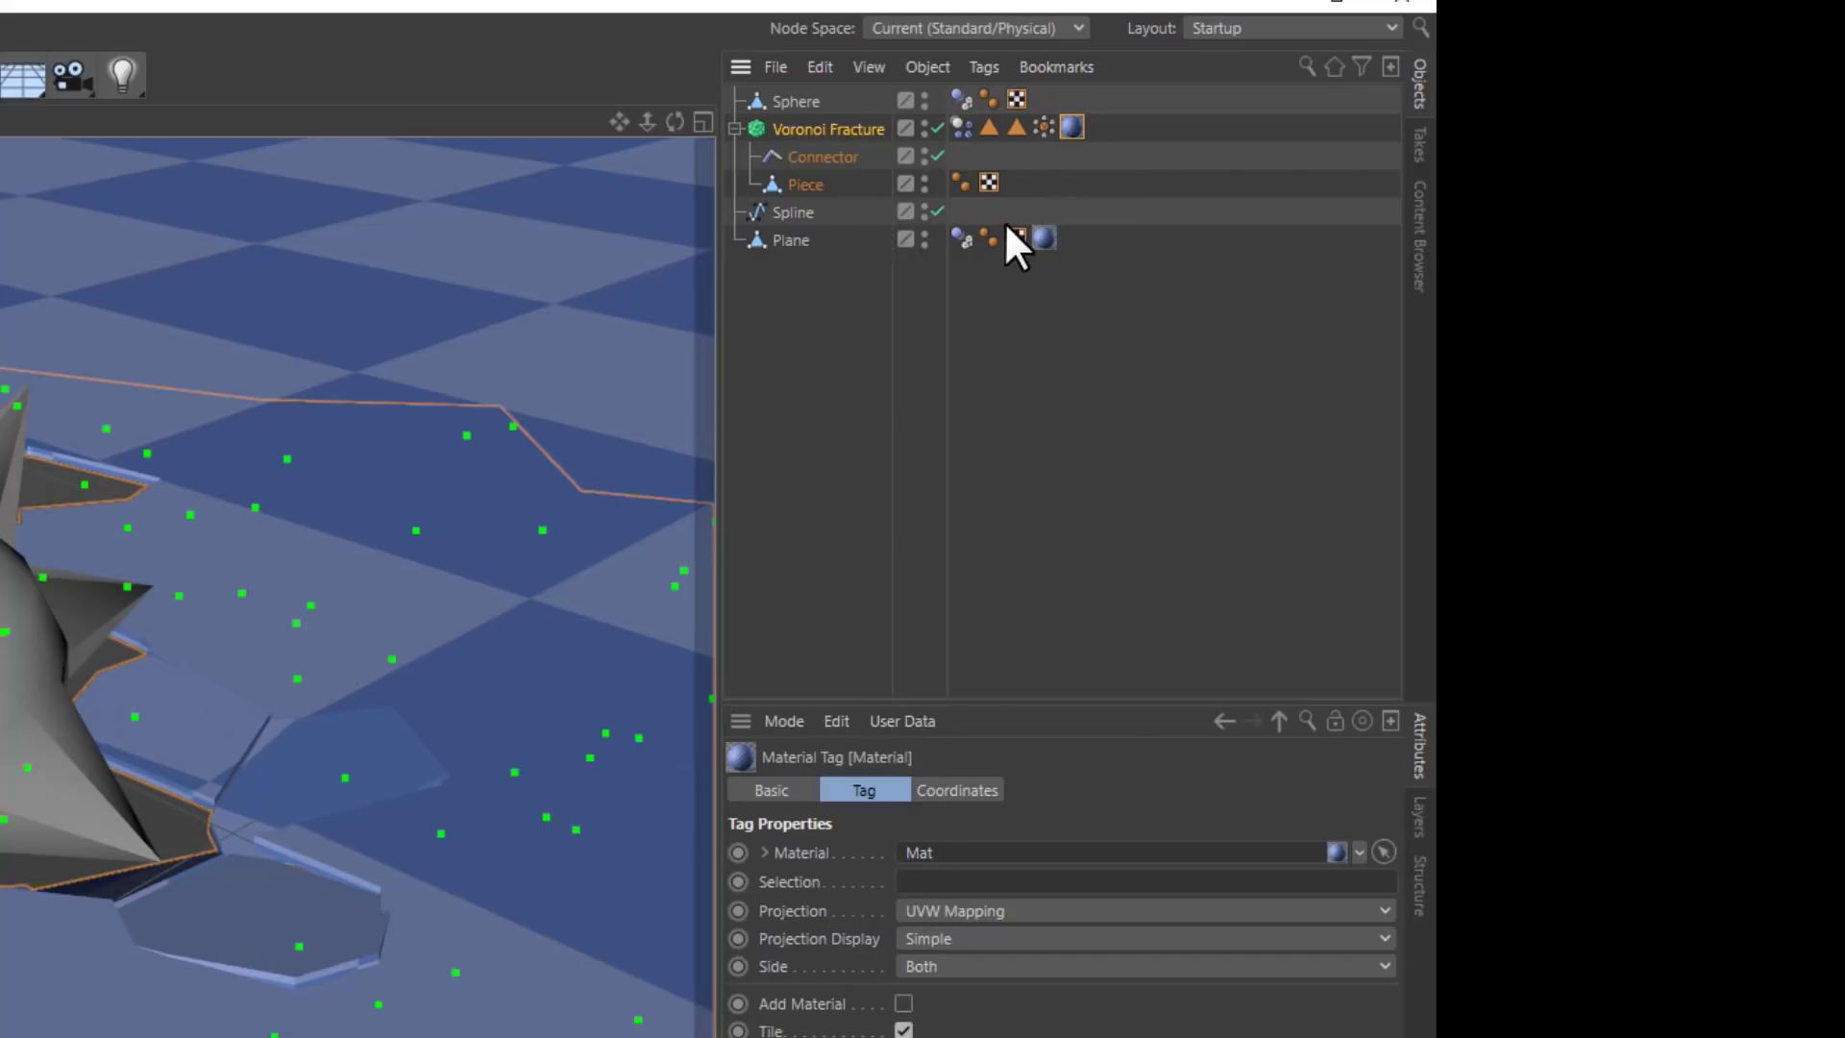
drag(1018, 128, 990, 881)
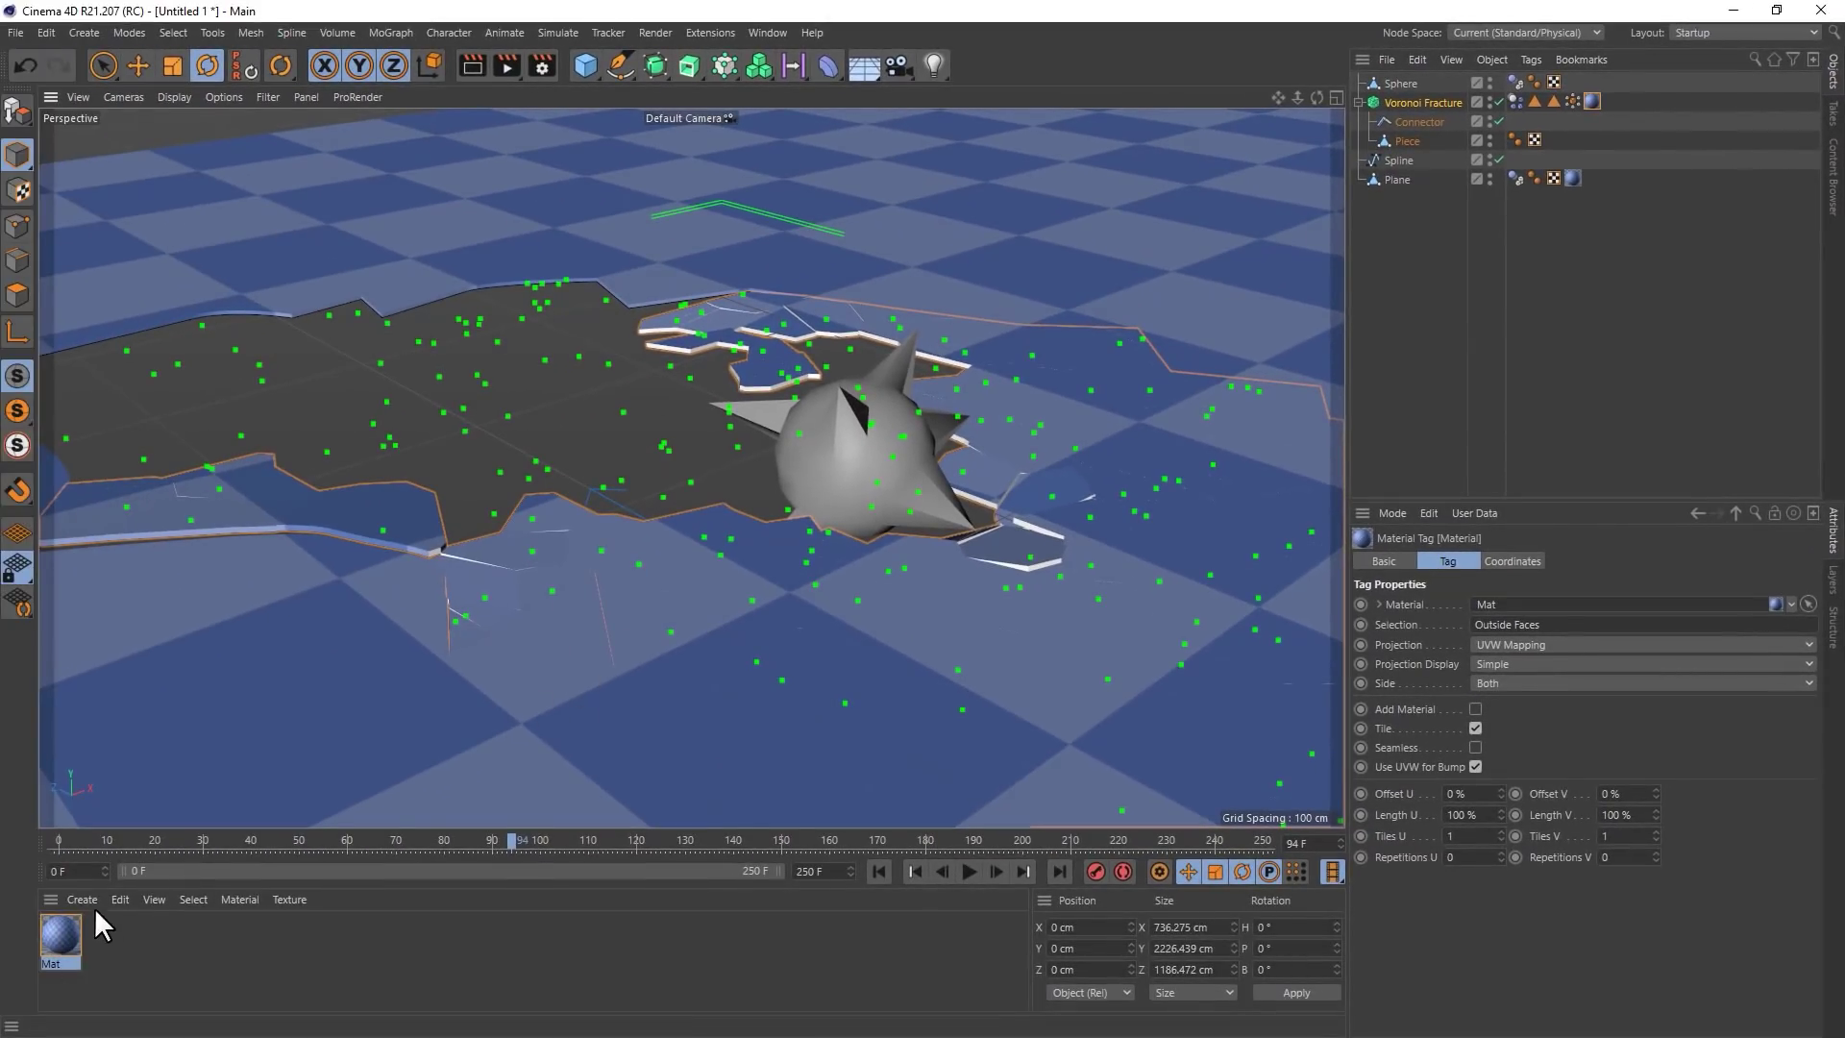
click(89, 898)
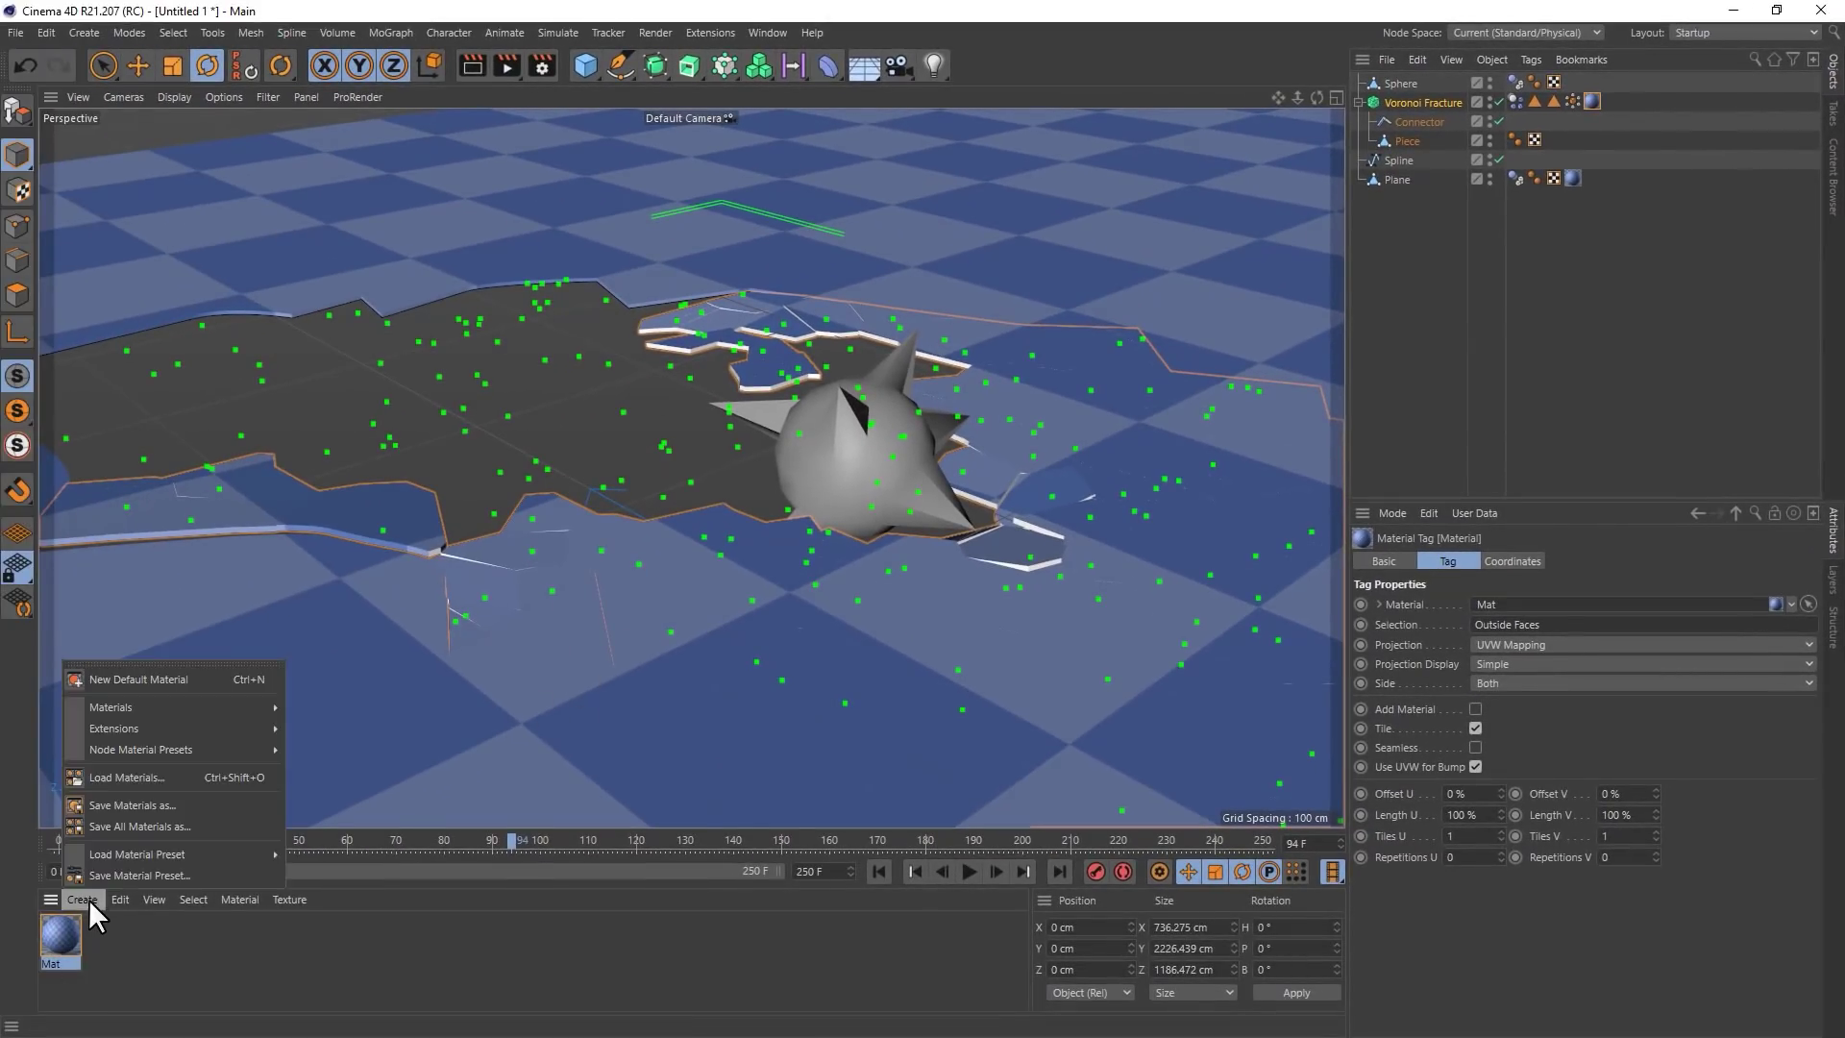
click(129, 678)
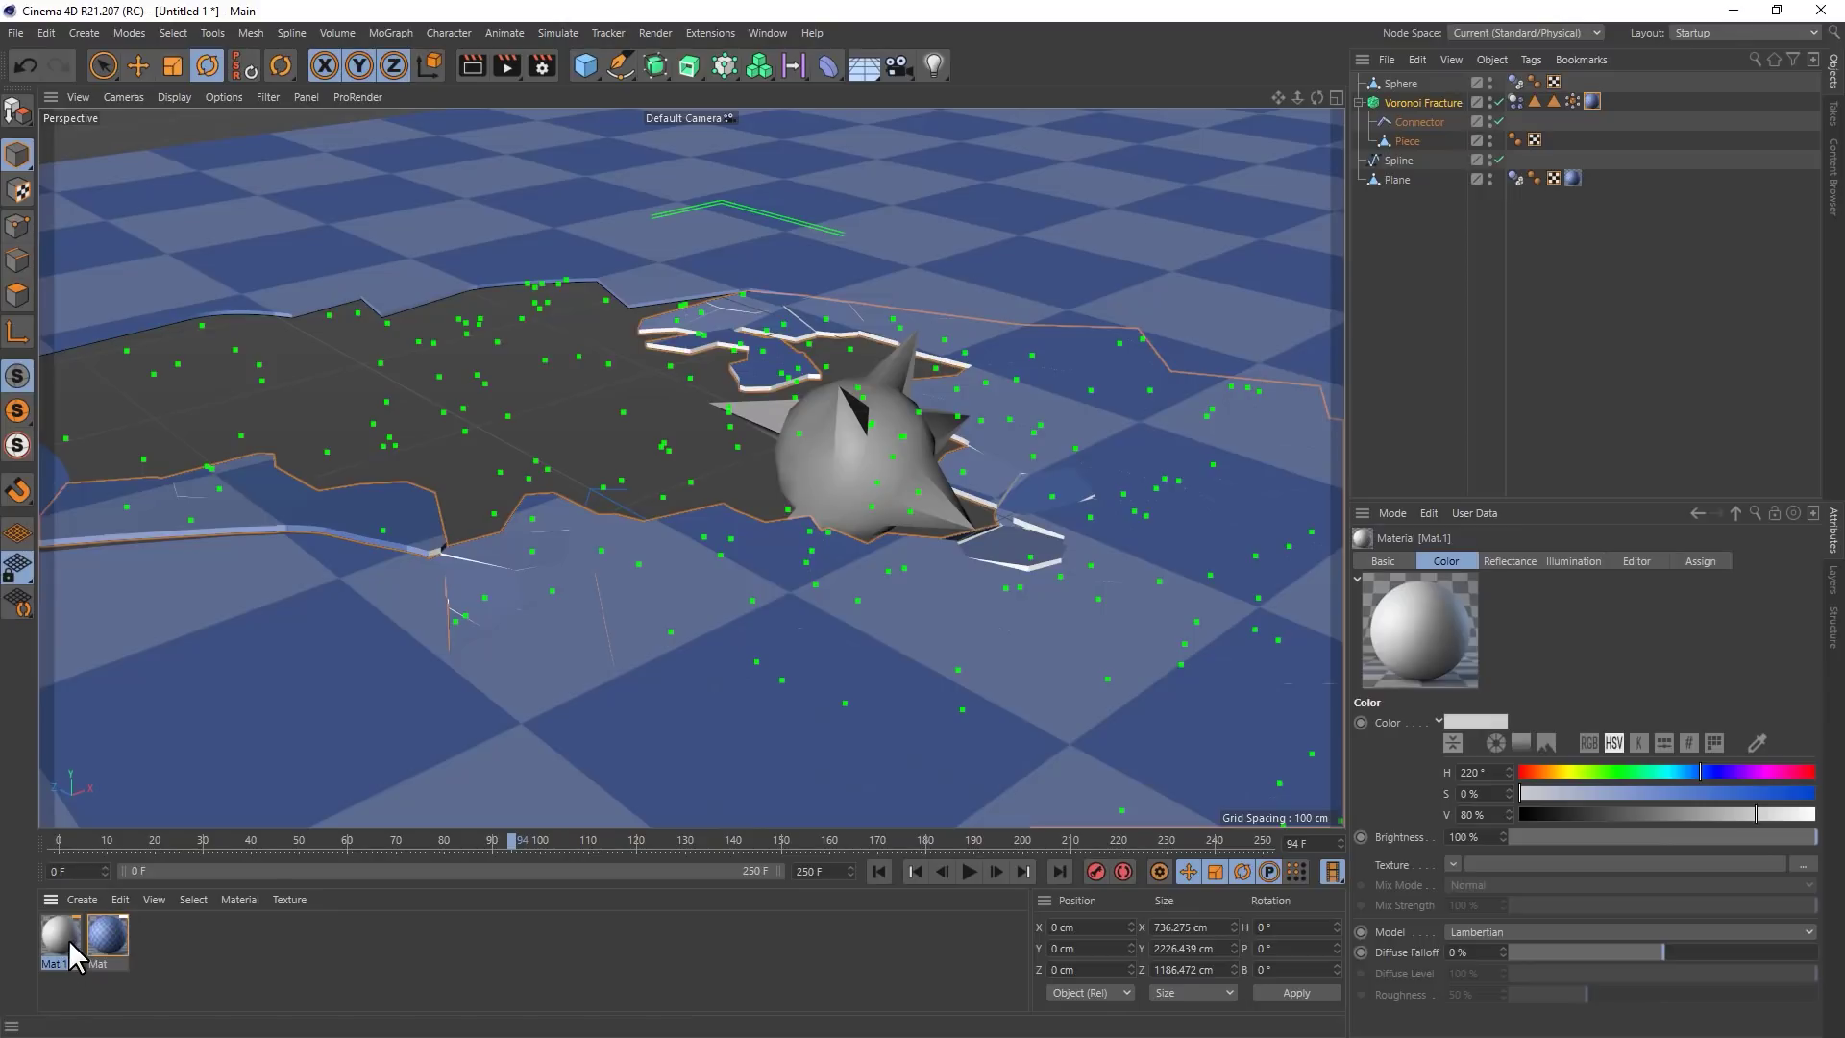
drag(66, 934, 1418, 102)
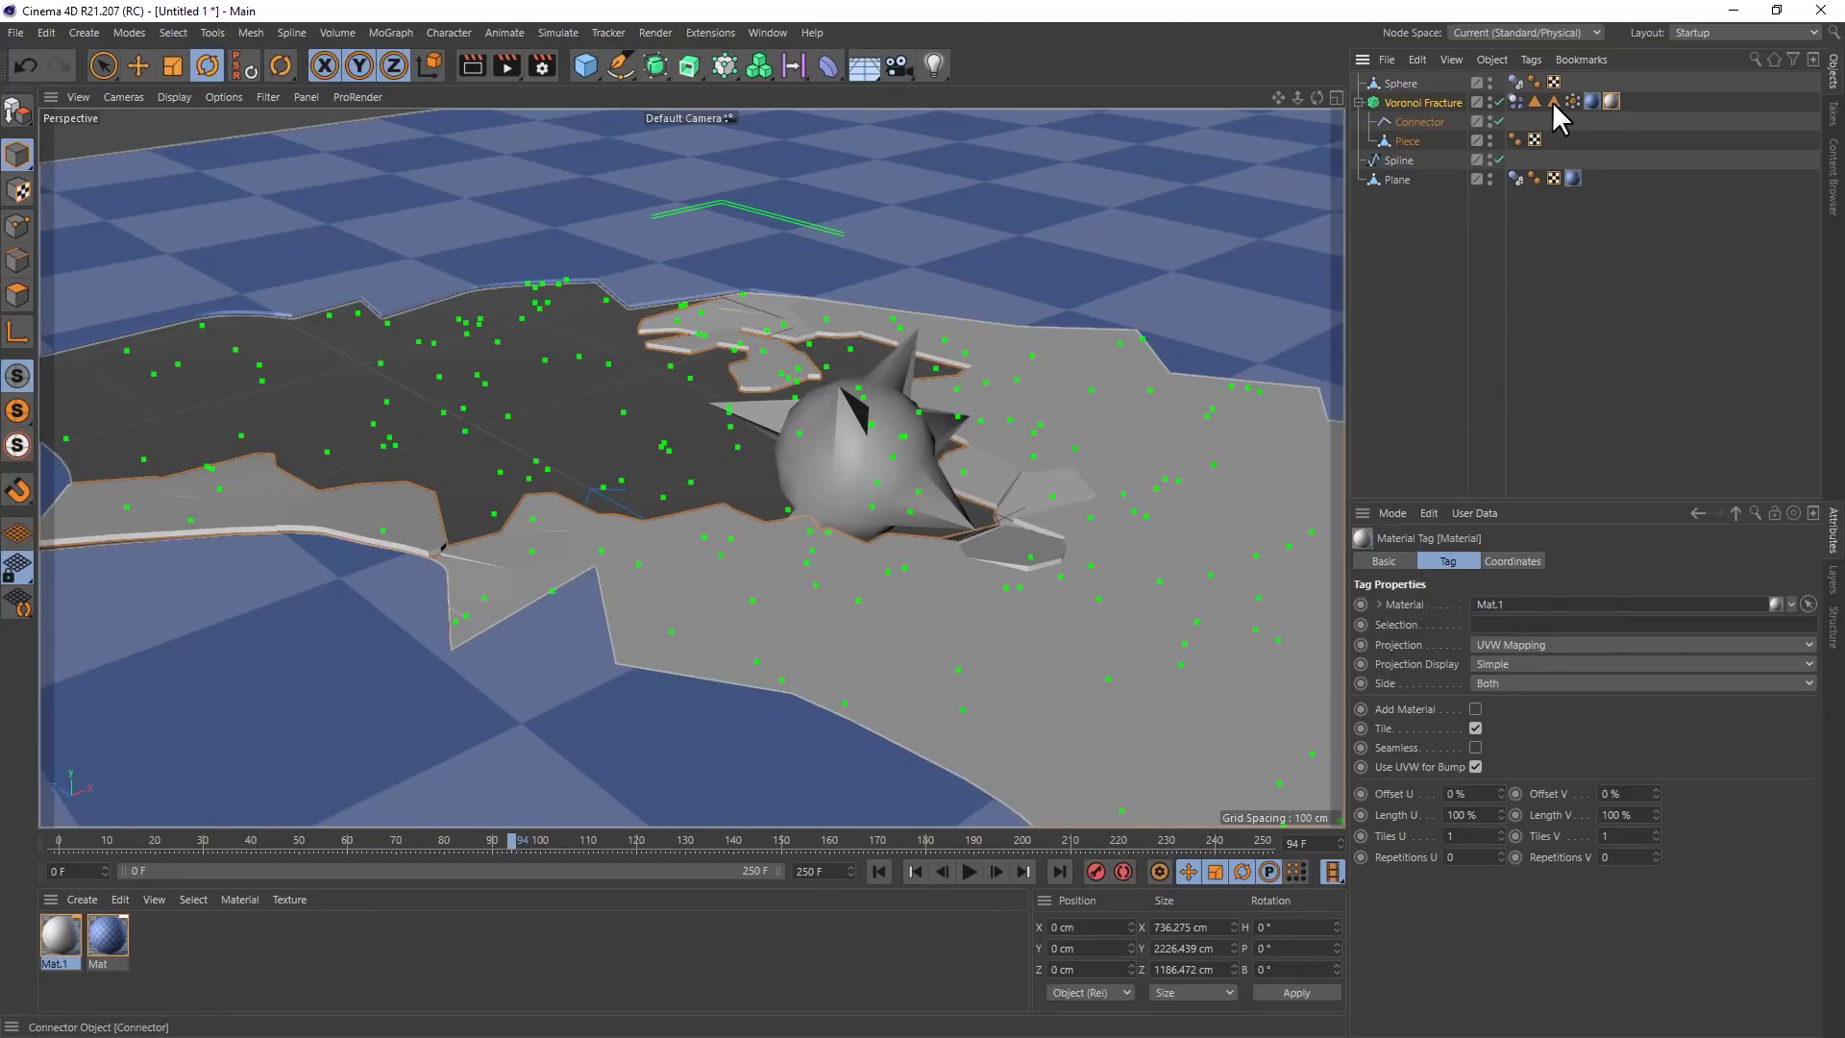
mouse_move(1536, 100)
mouse_down()
mouse_move(1573, 304)
mouse_move(1505, 627)
mouse_up()
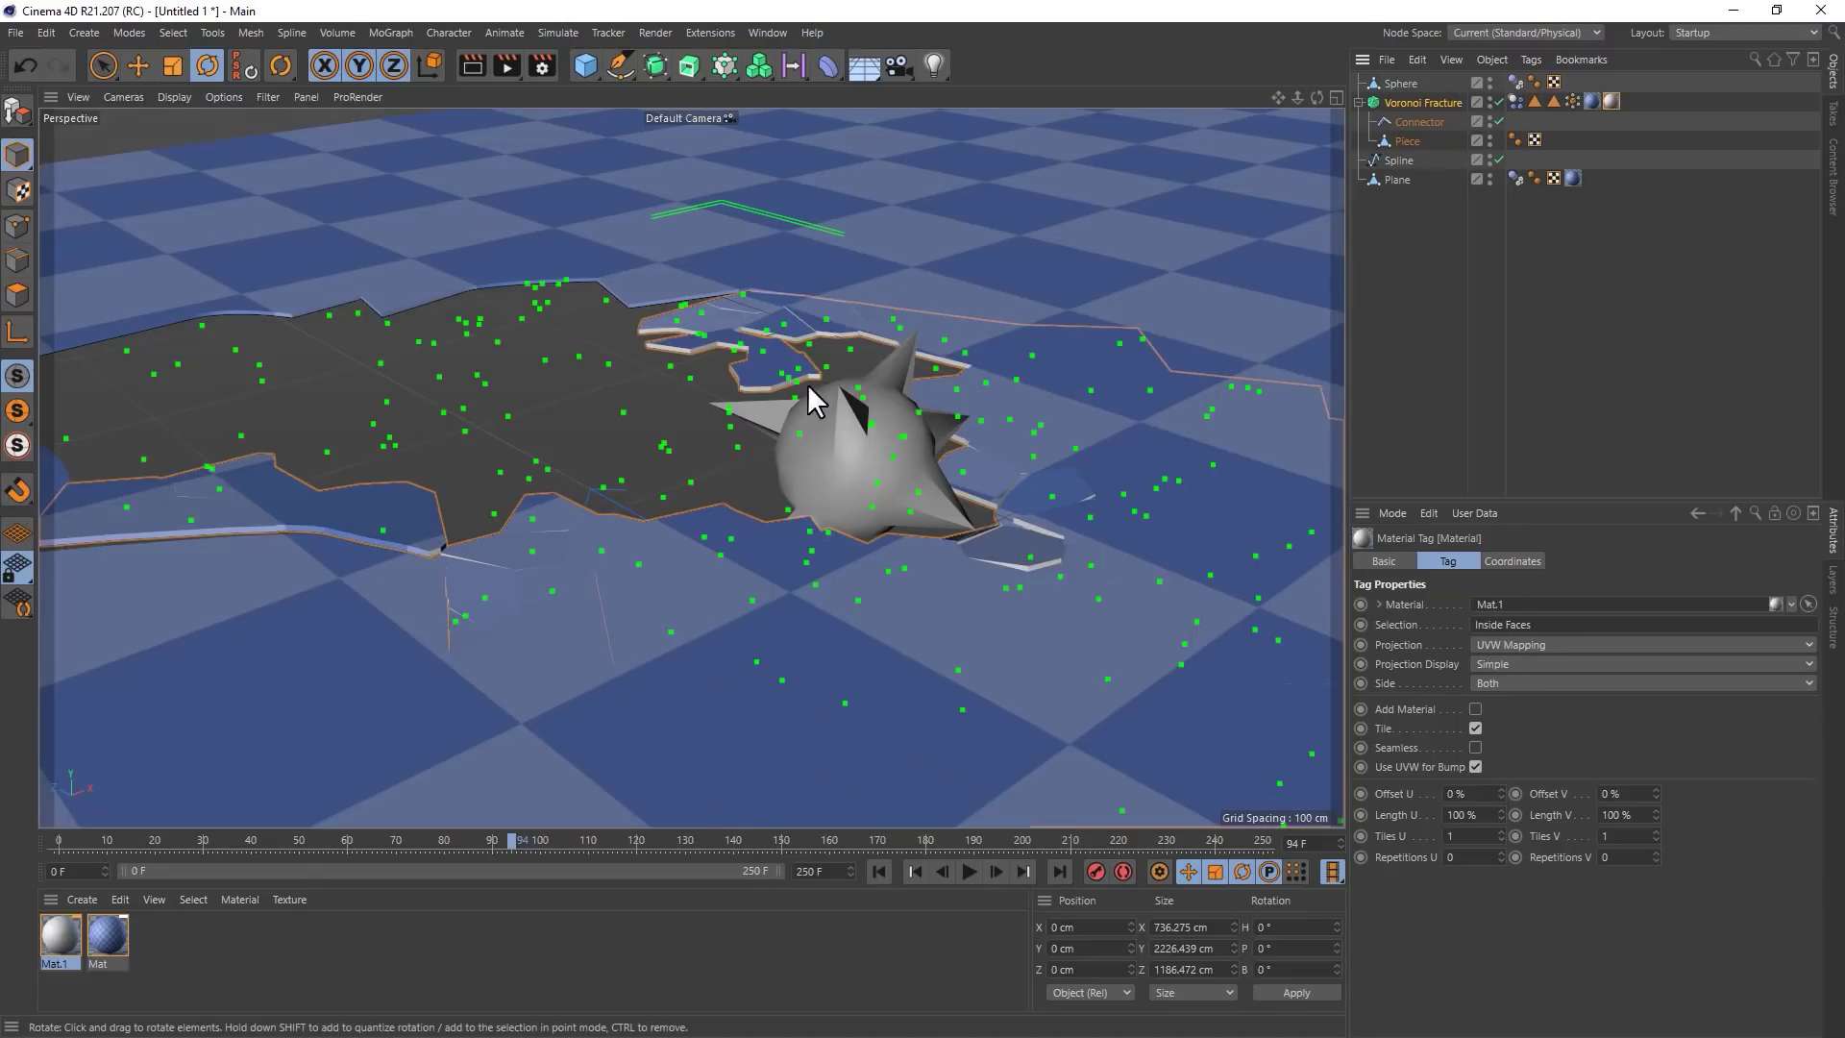
Ring-select the side polygons along the Plane's crack opening and apply the grey Mat.1 material to them
scroll(836, 399, up, 2)
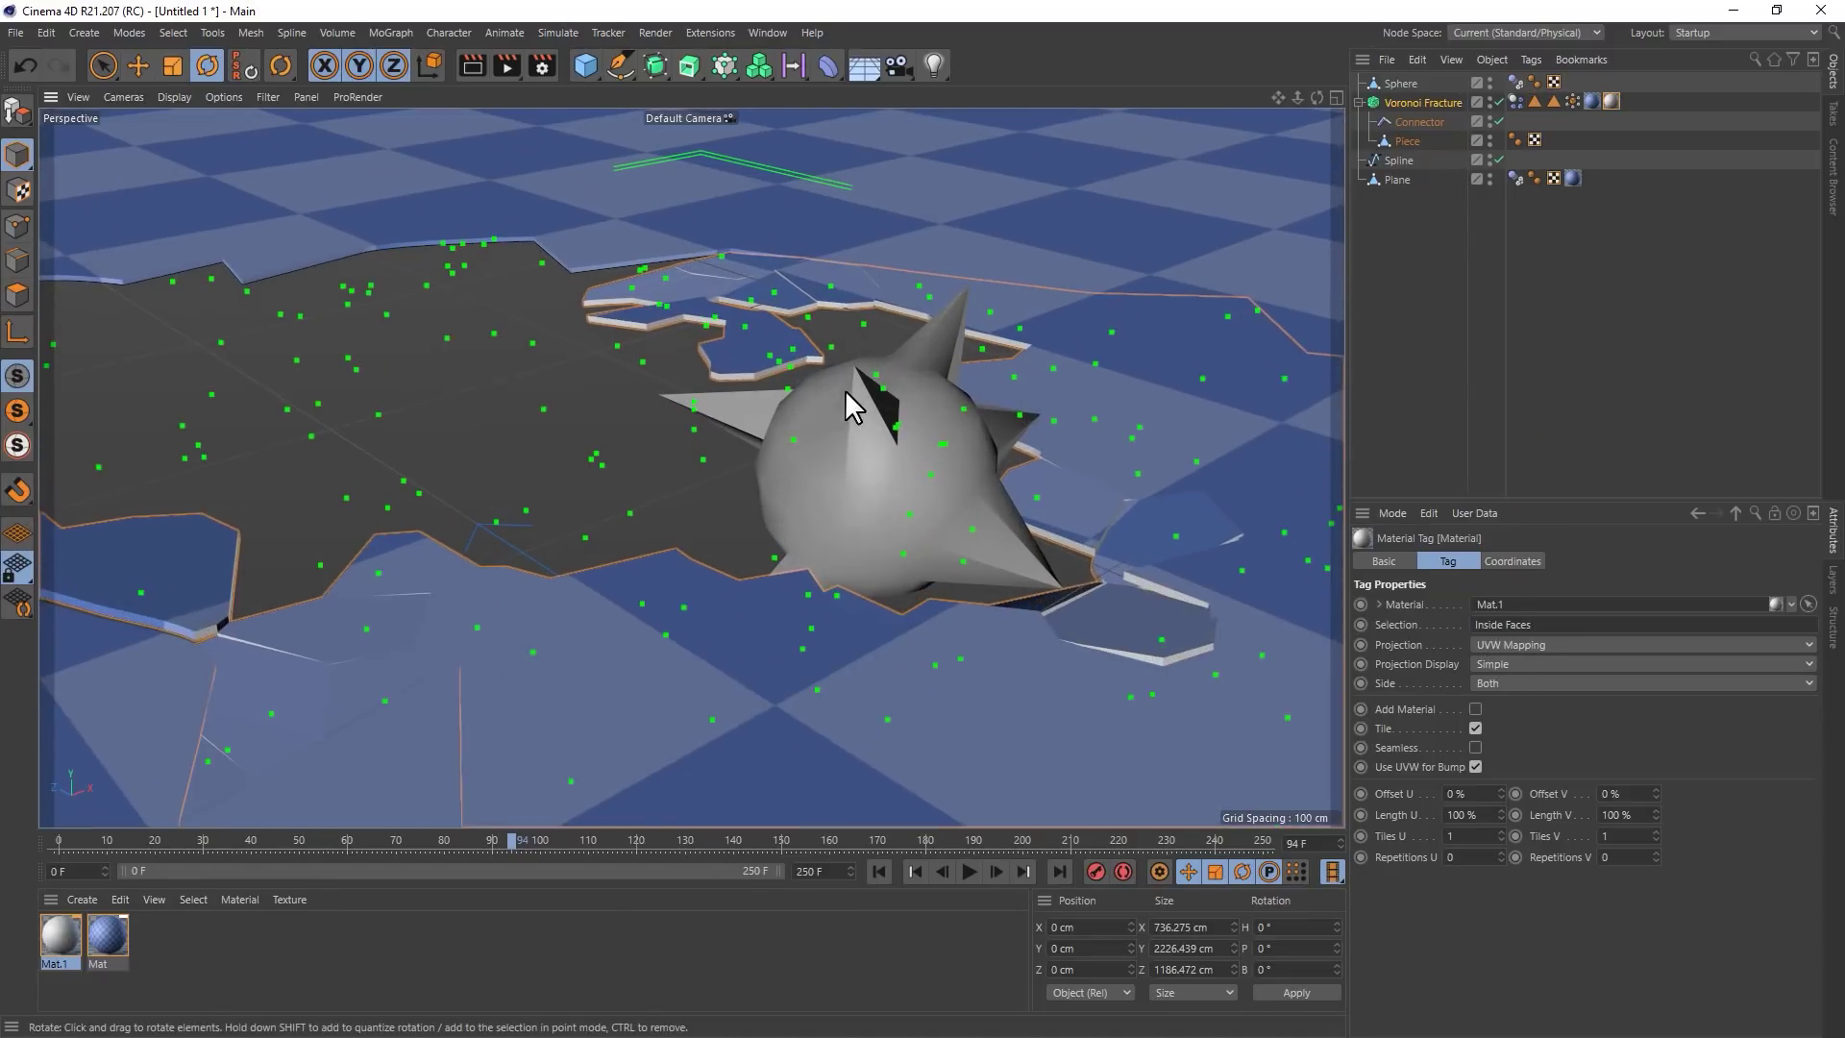
scroll(845, 389, up, 1)
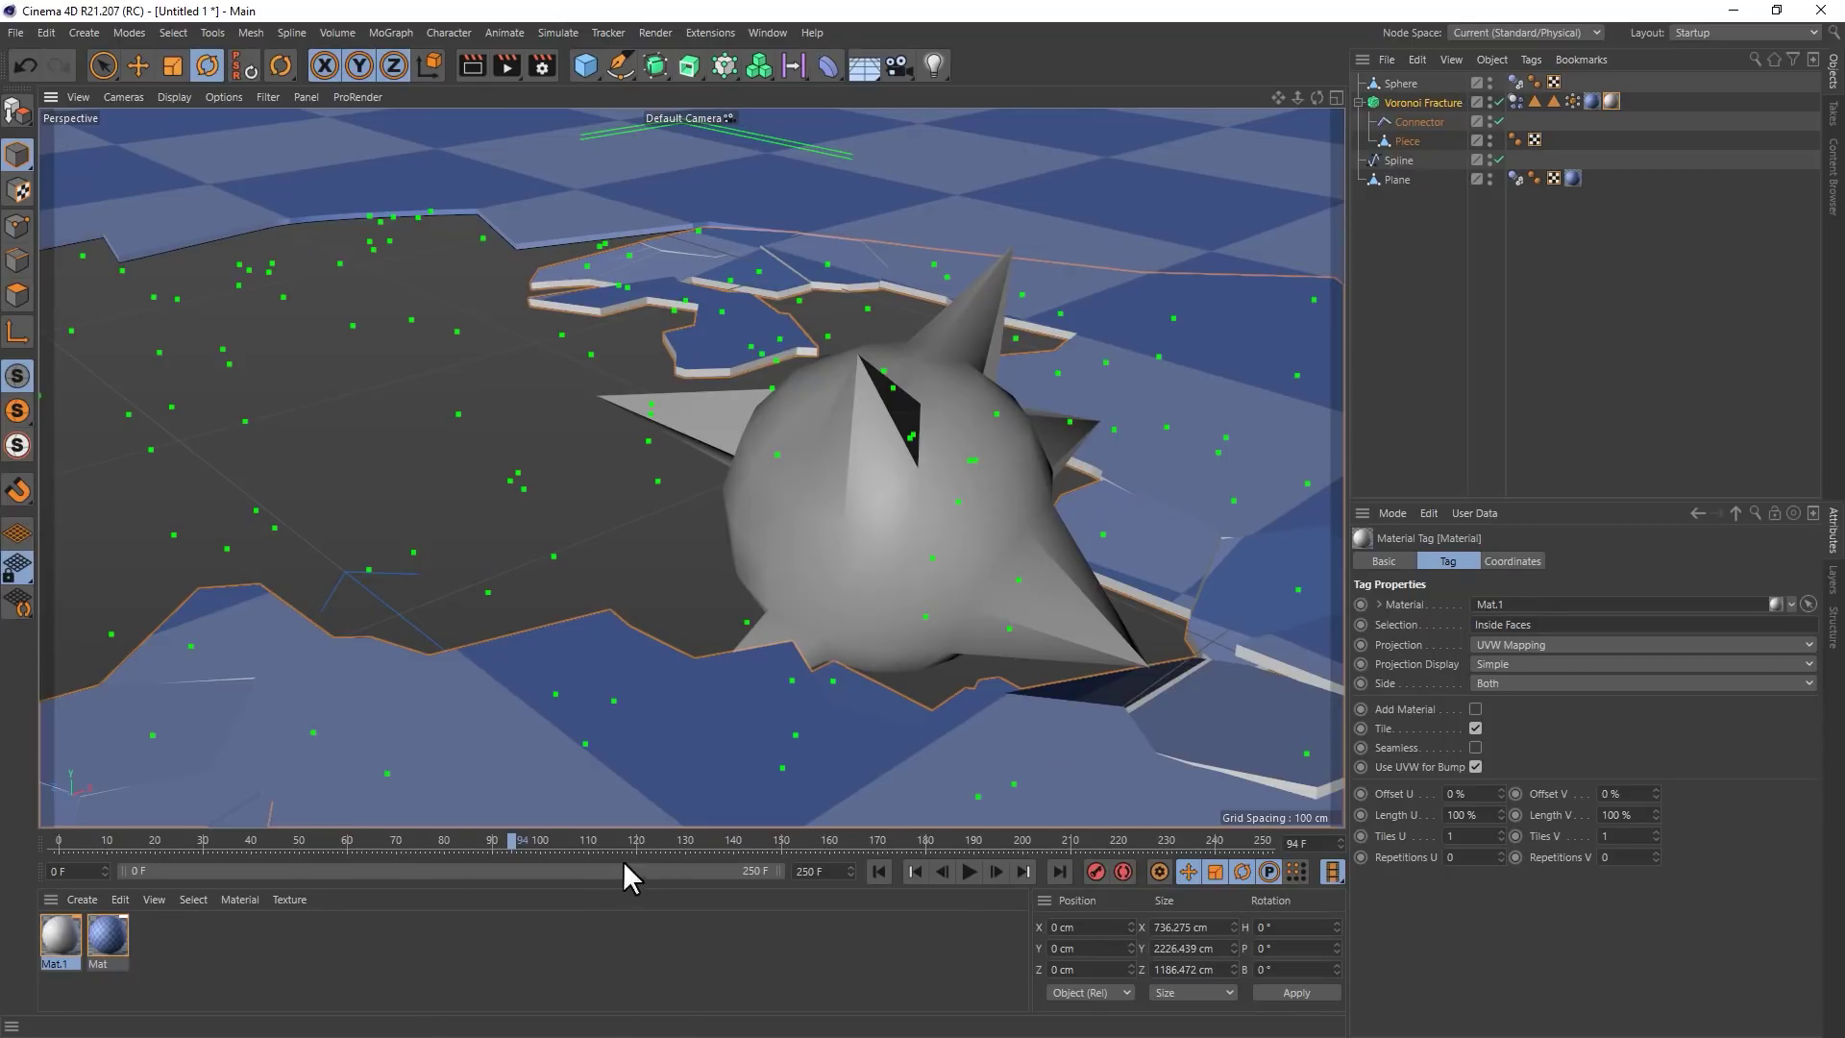
scroll(538, 375, up, 5)
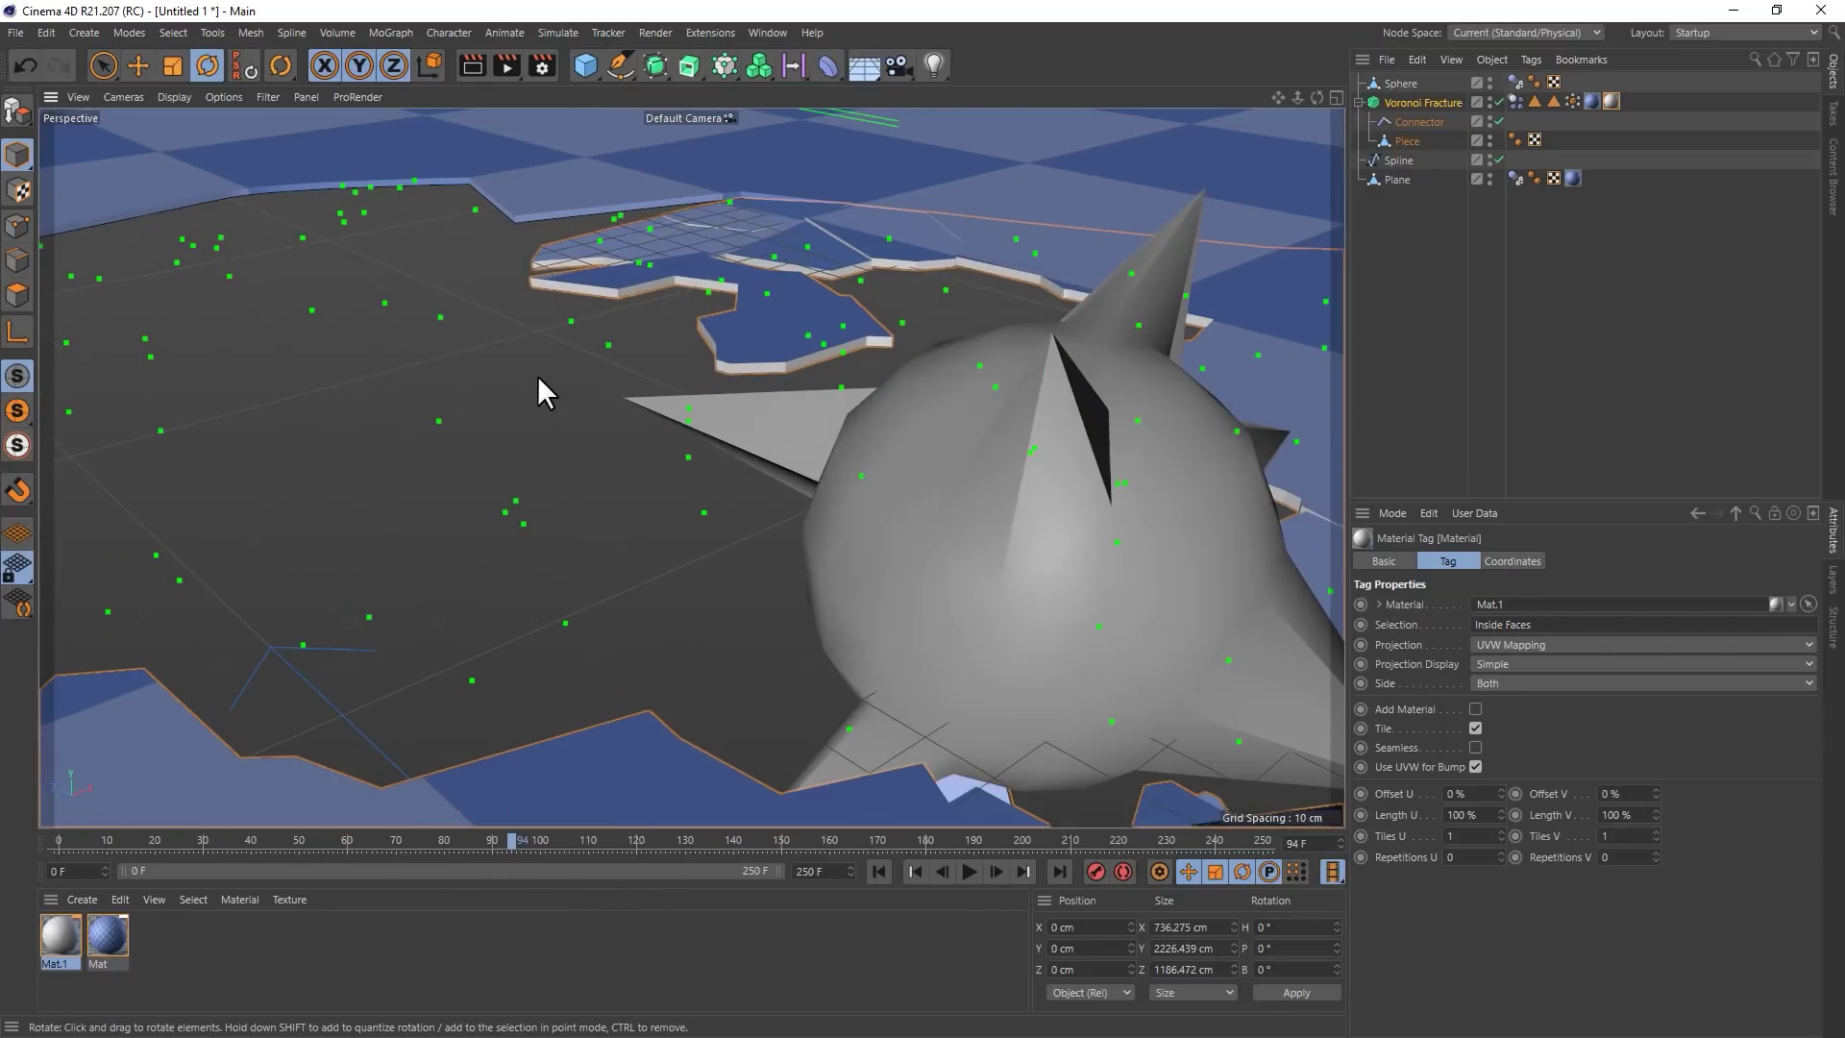
scroll(1119, 803, up, 1)
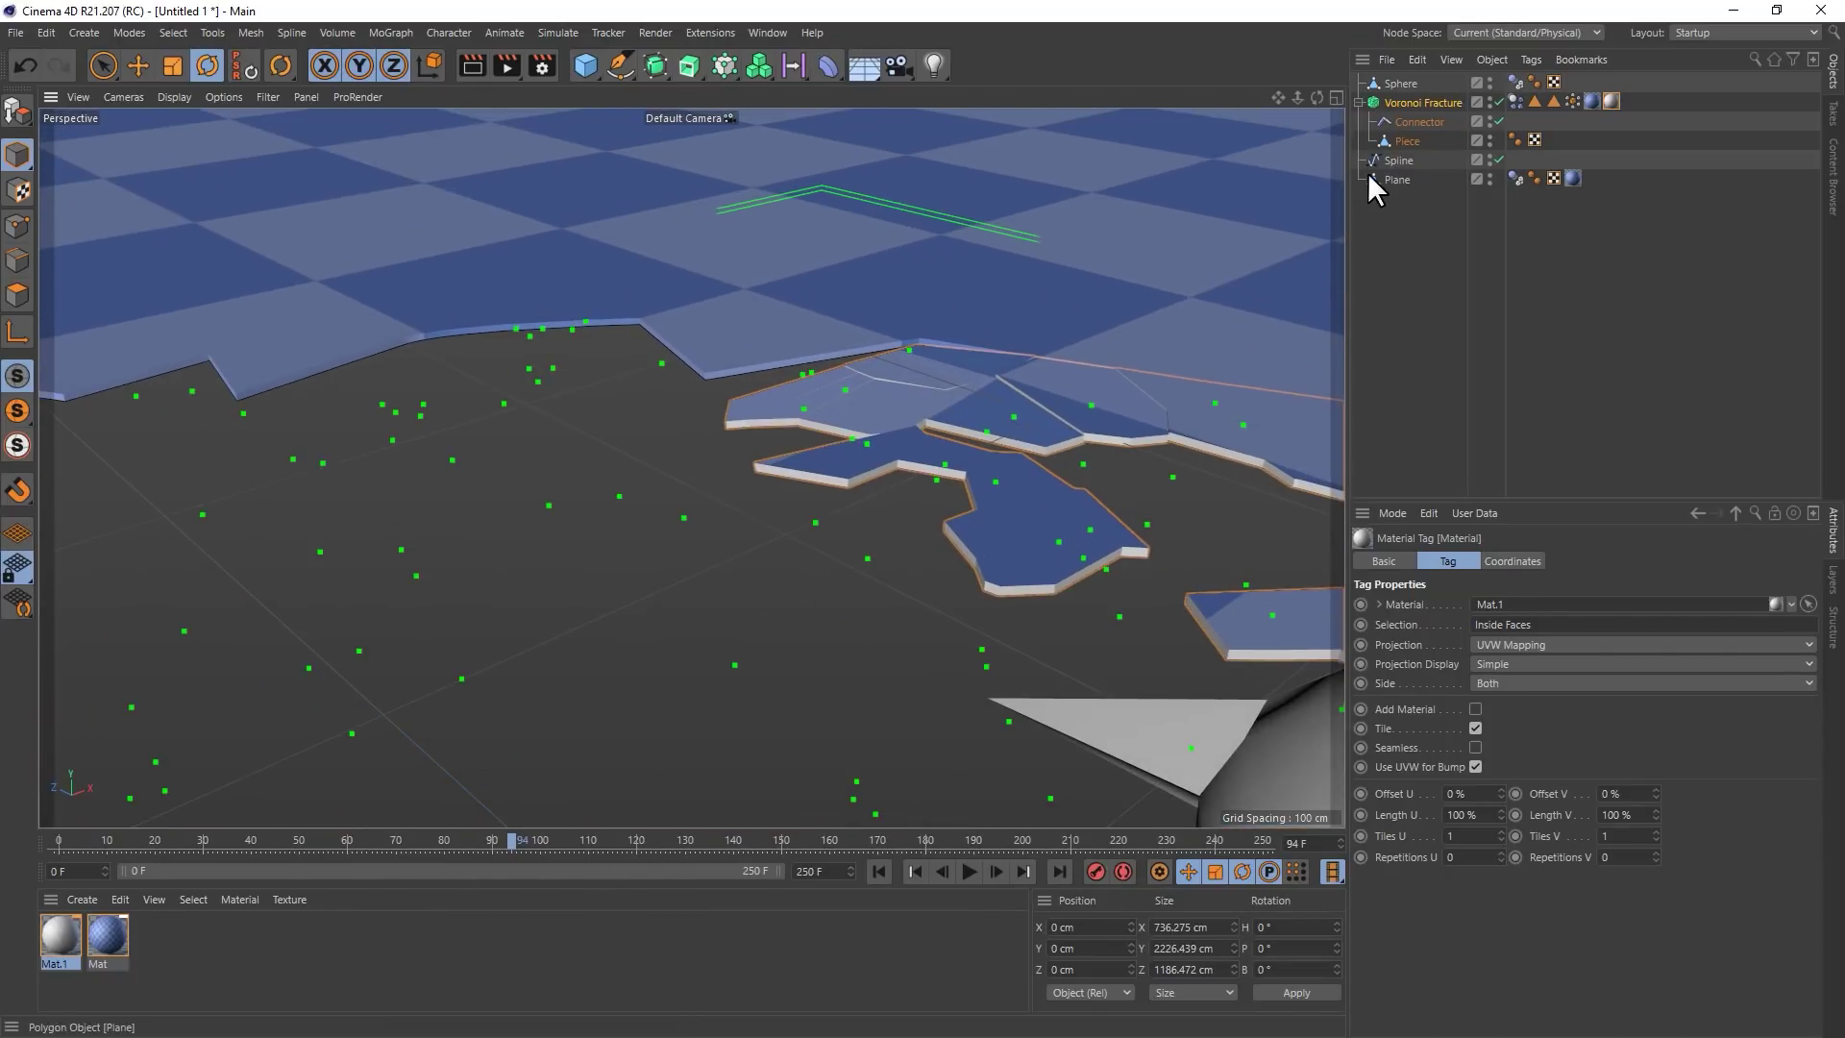
click(1396, 179)
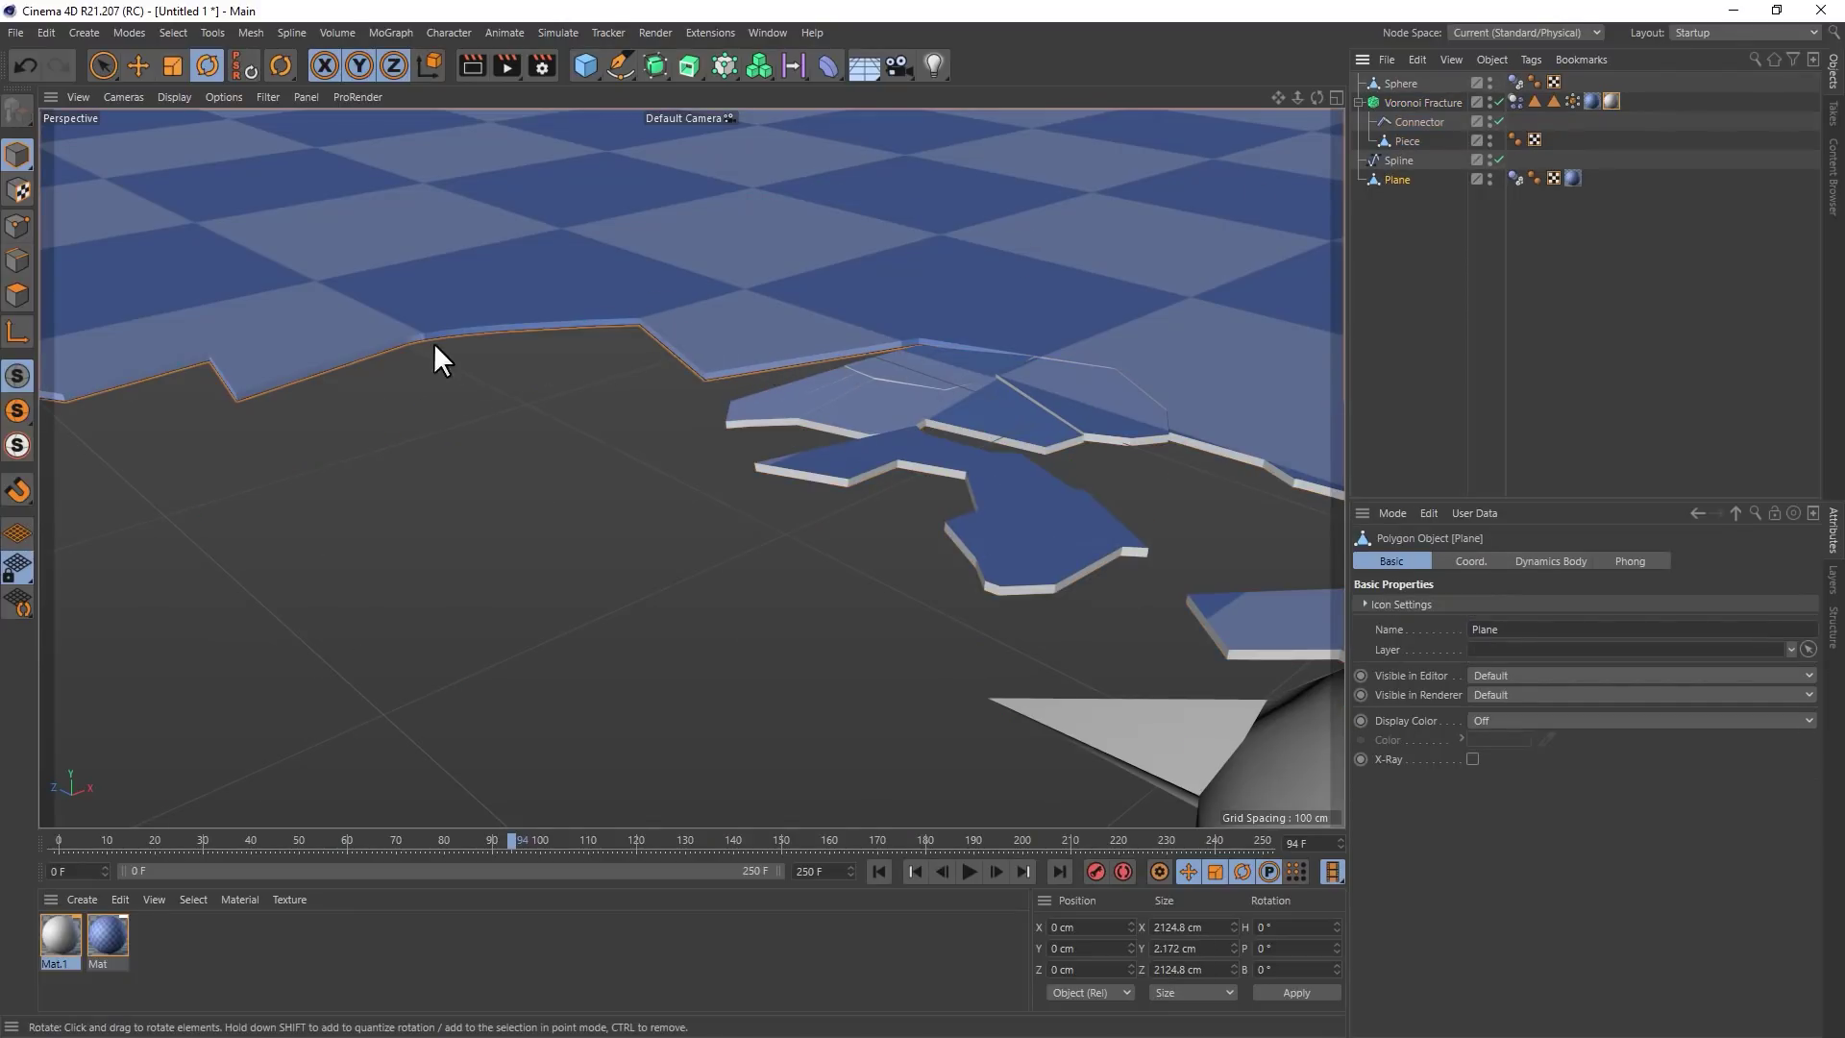
click(14, 290)
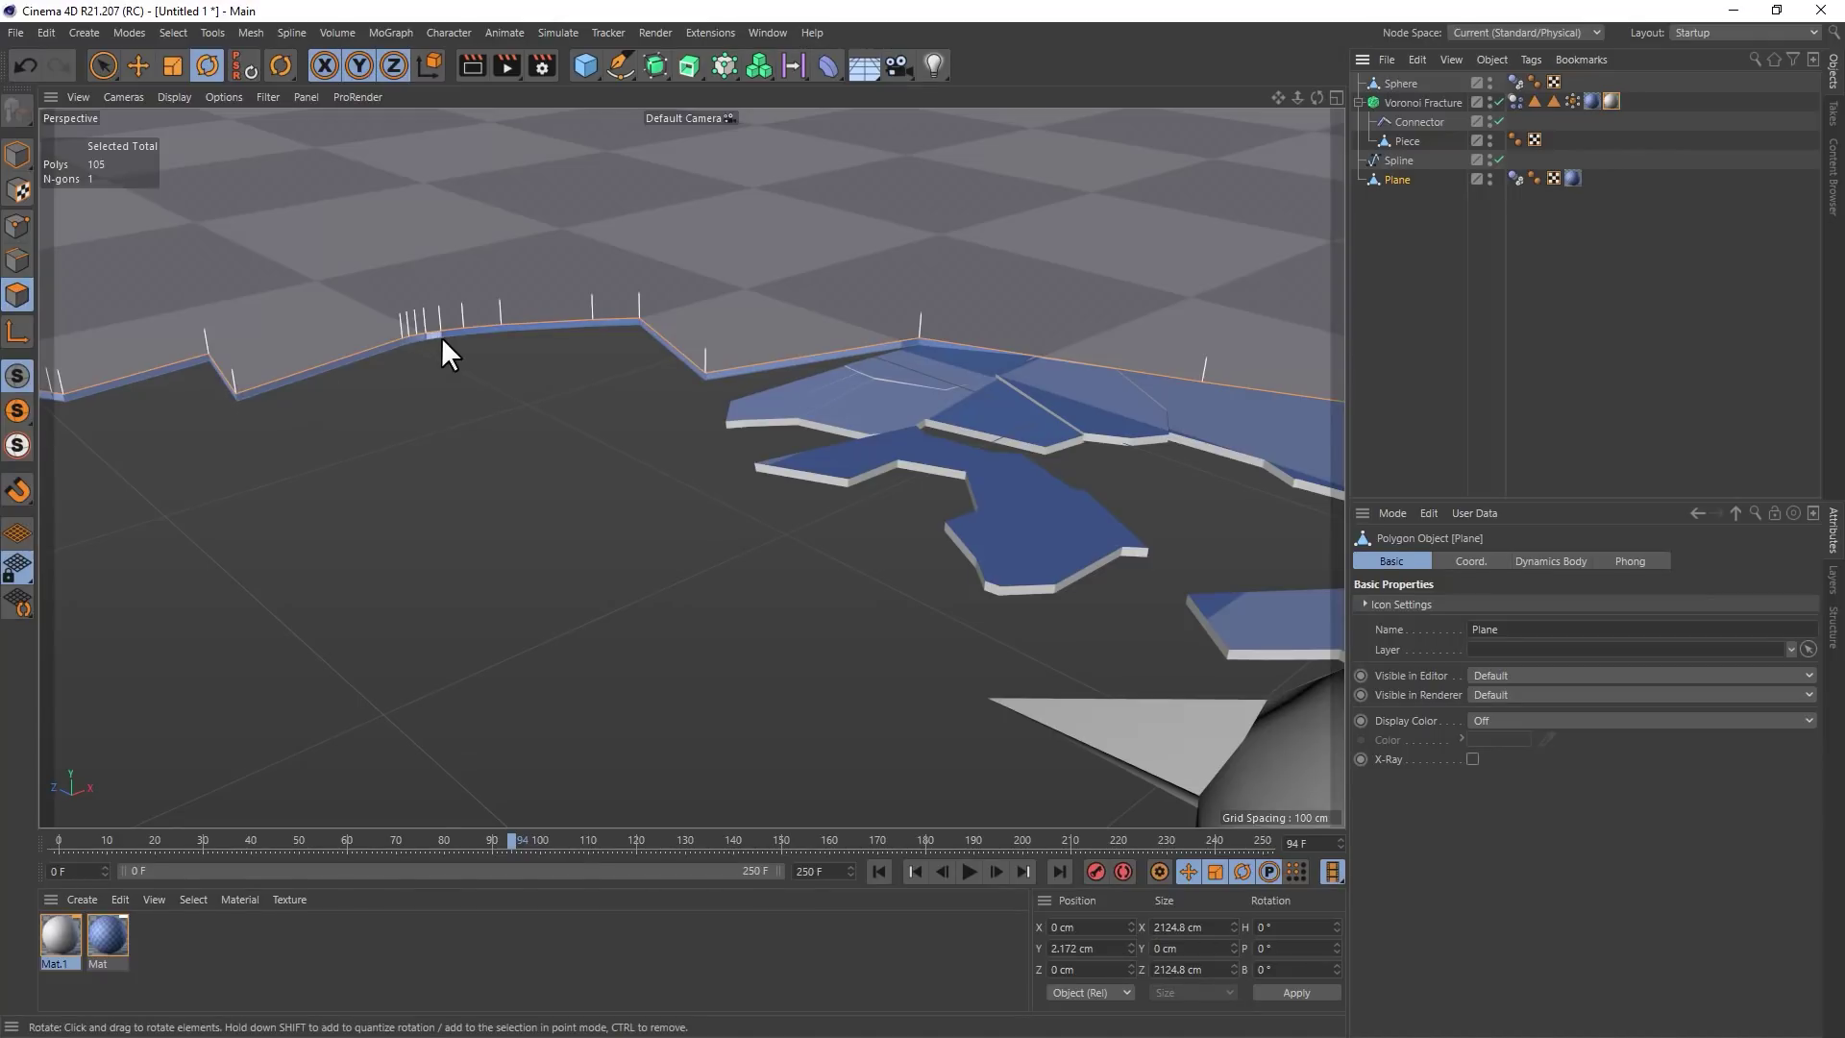
click(178, 33)
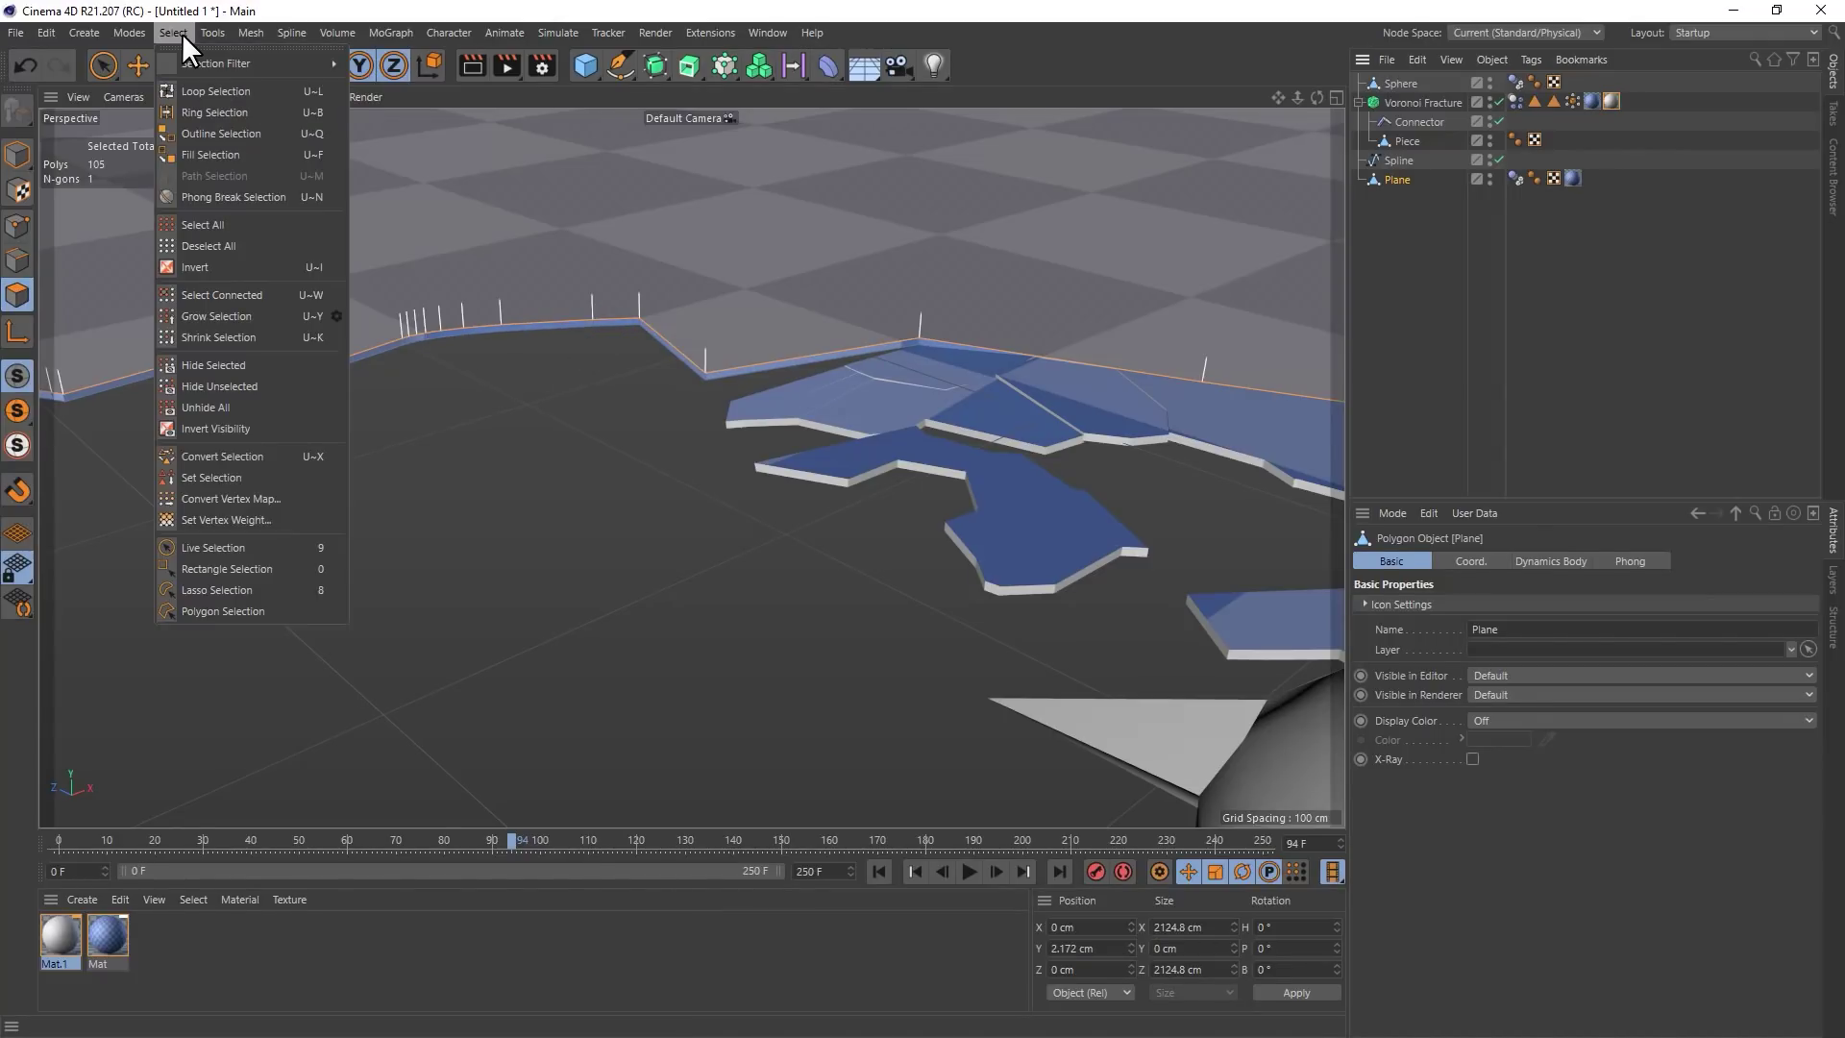
click(231, 112)
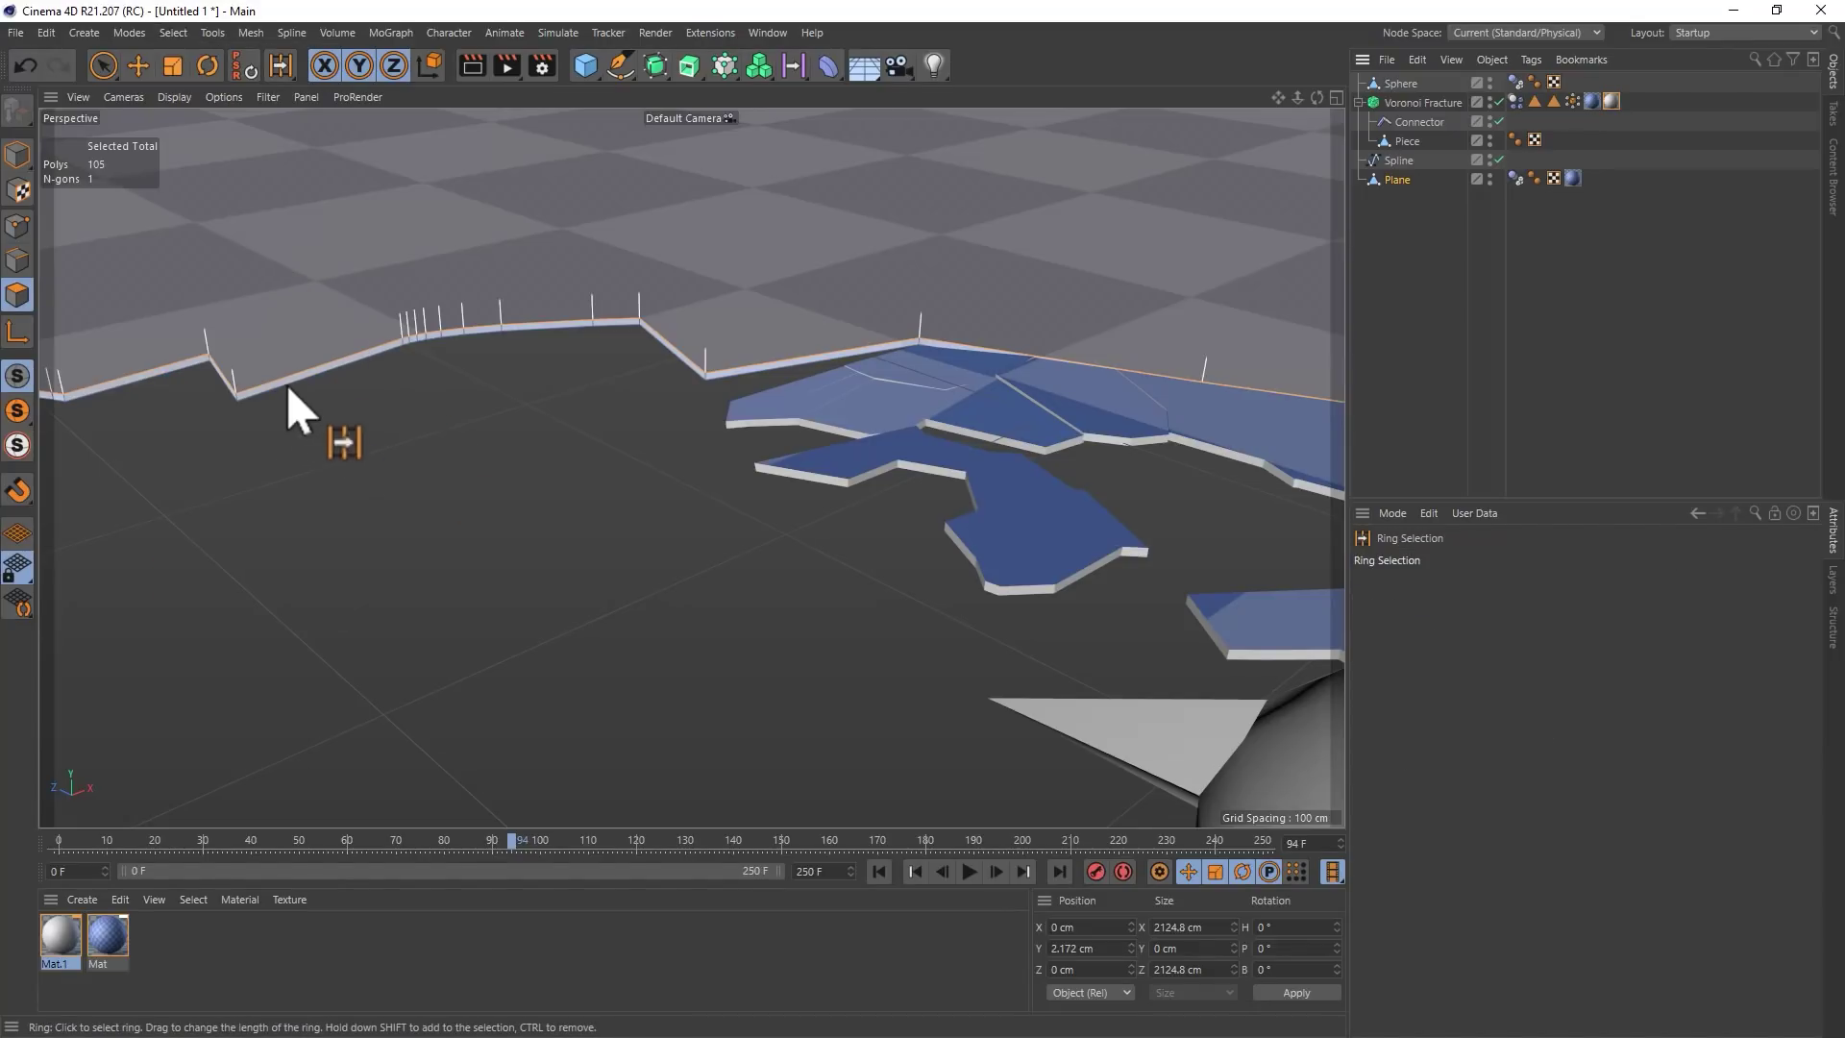
click(427, 337)
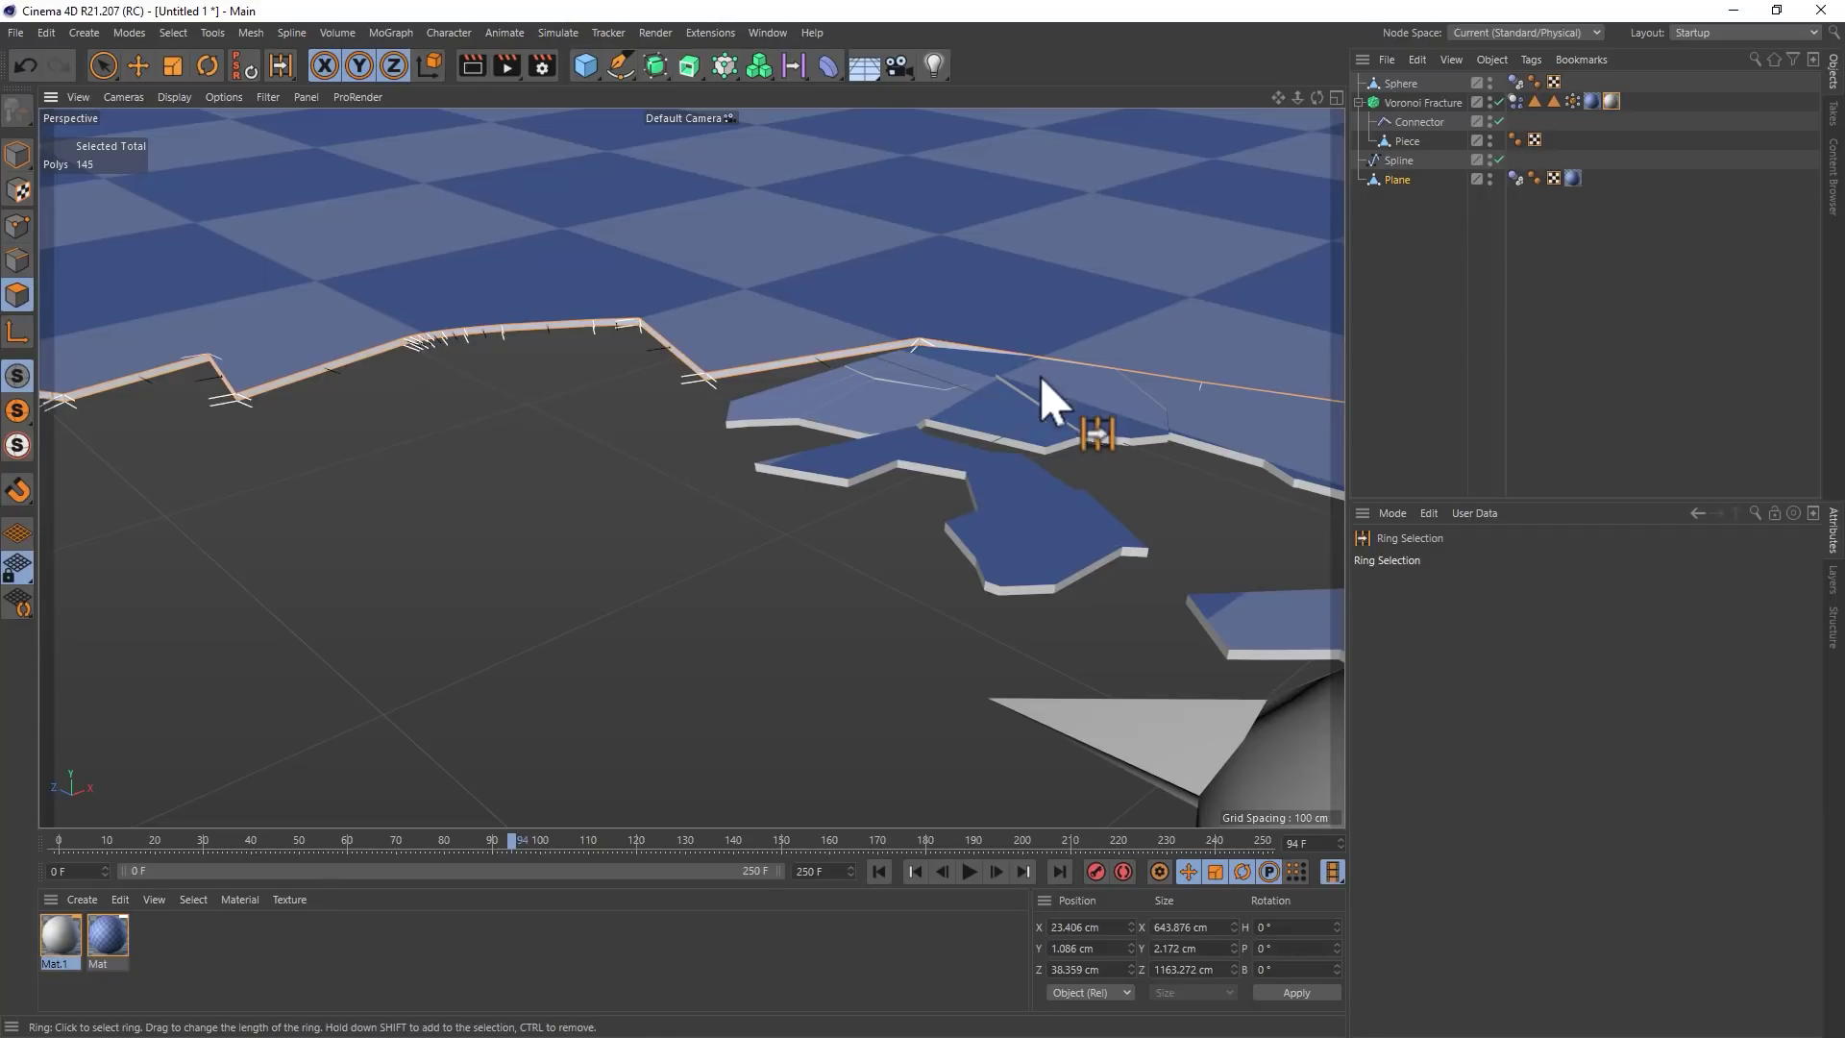
drag(59, 926, 669, 347)
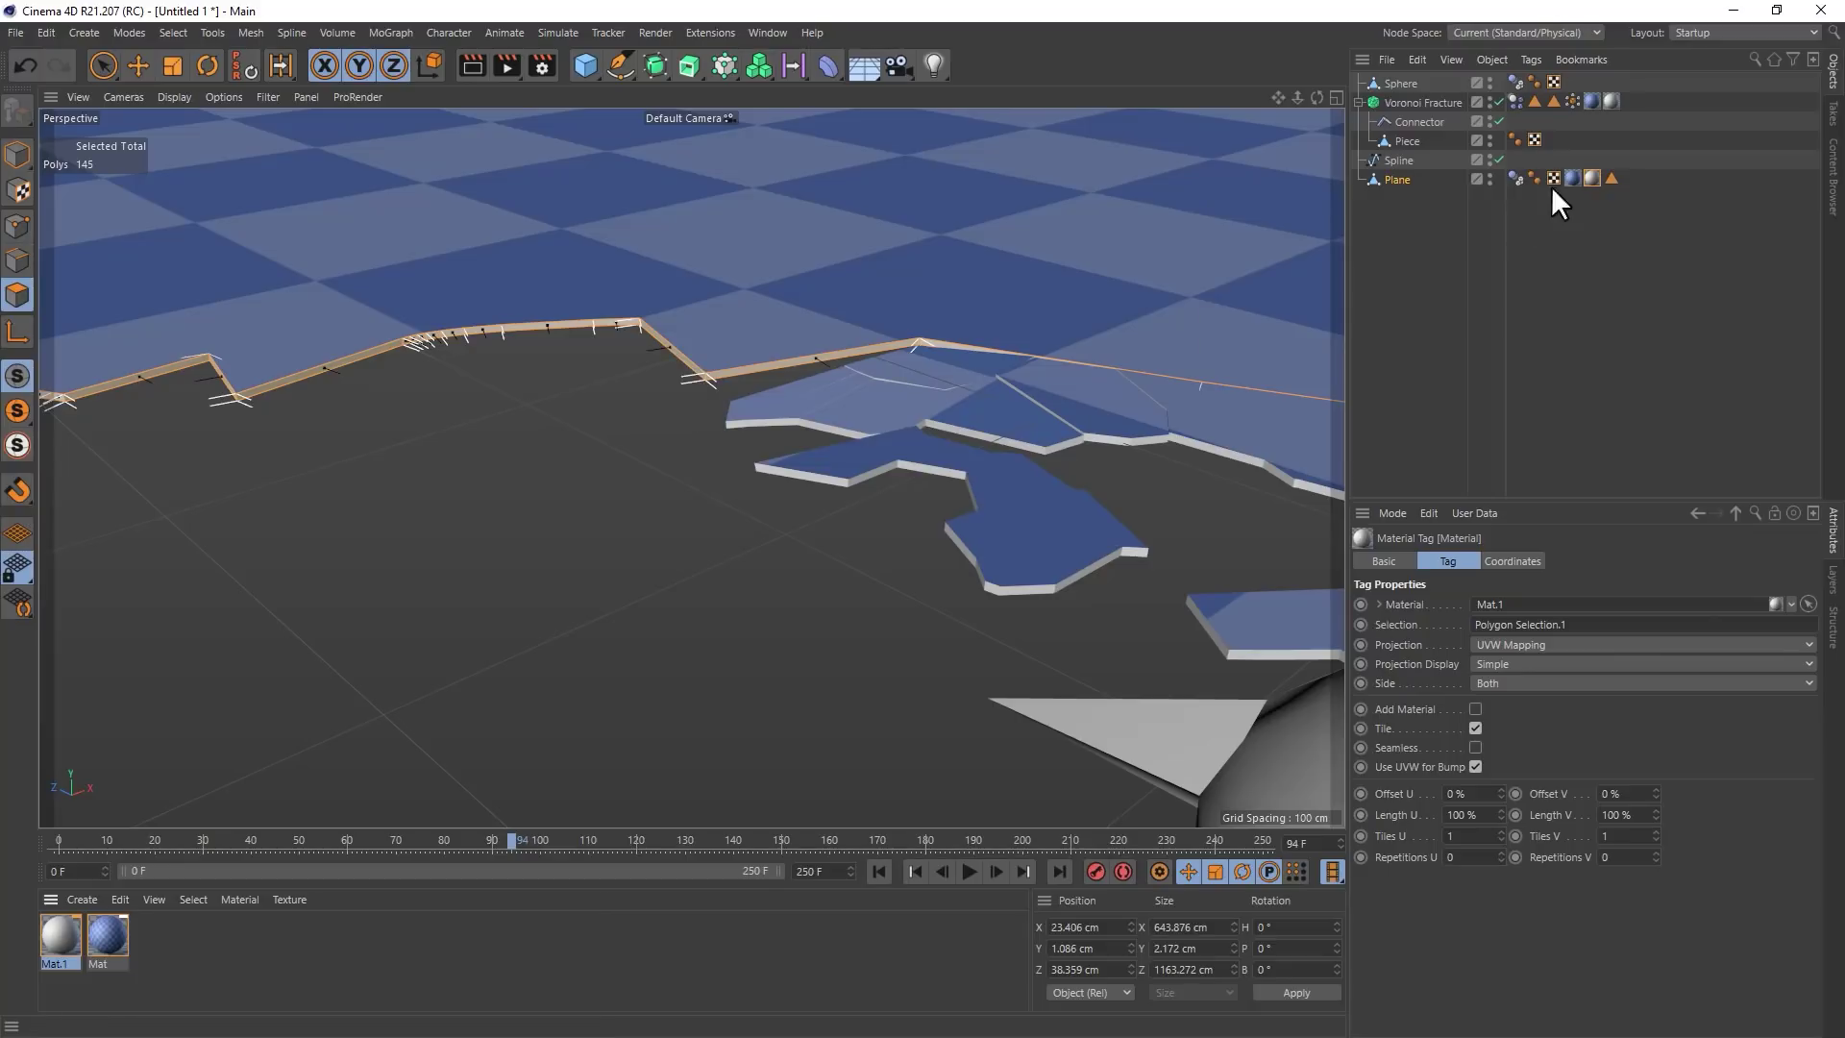
click(1612, 179)
Play the simulation to about frame 194 to check the materials on the broken edges, and return to frame 0
click(969, 871)
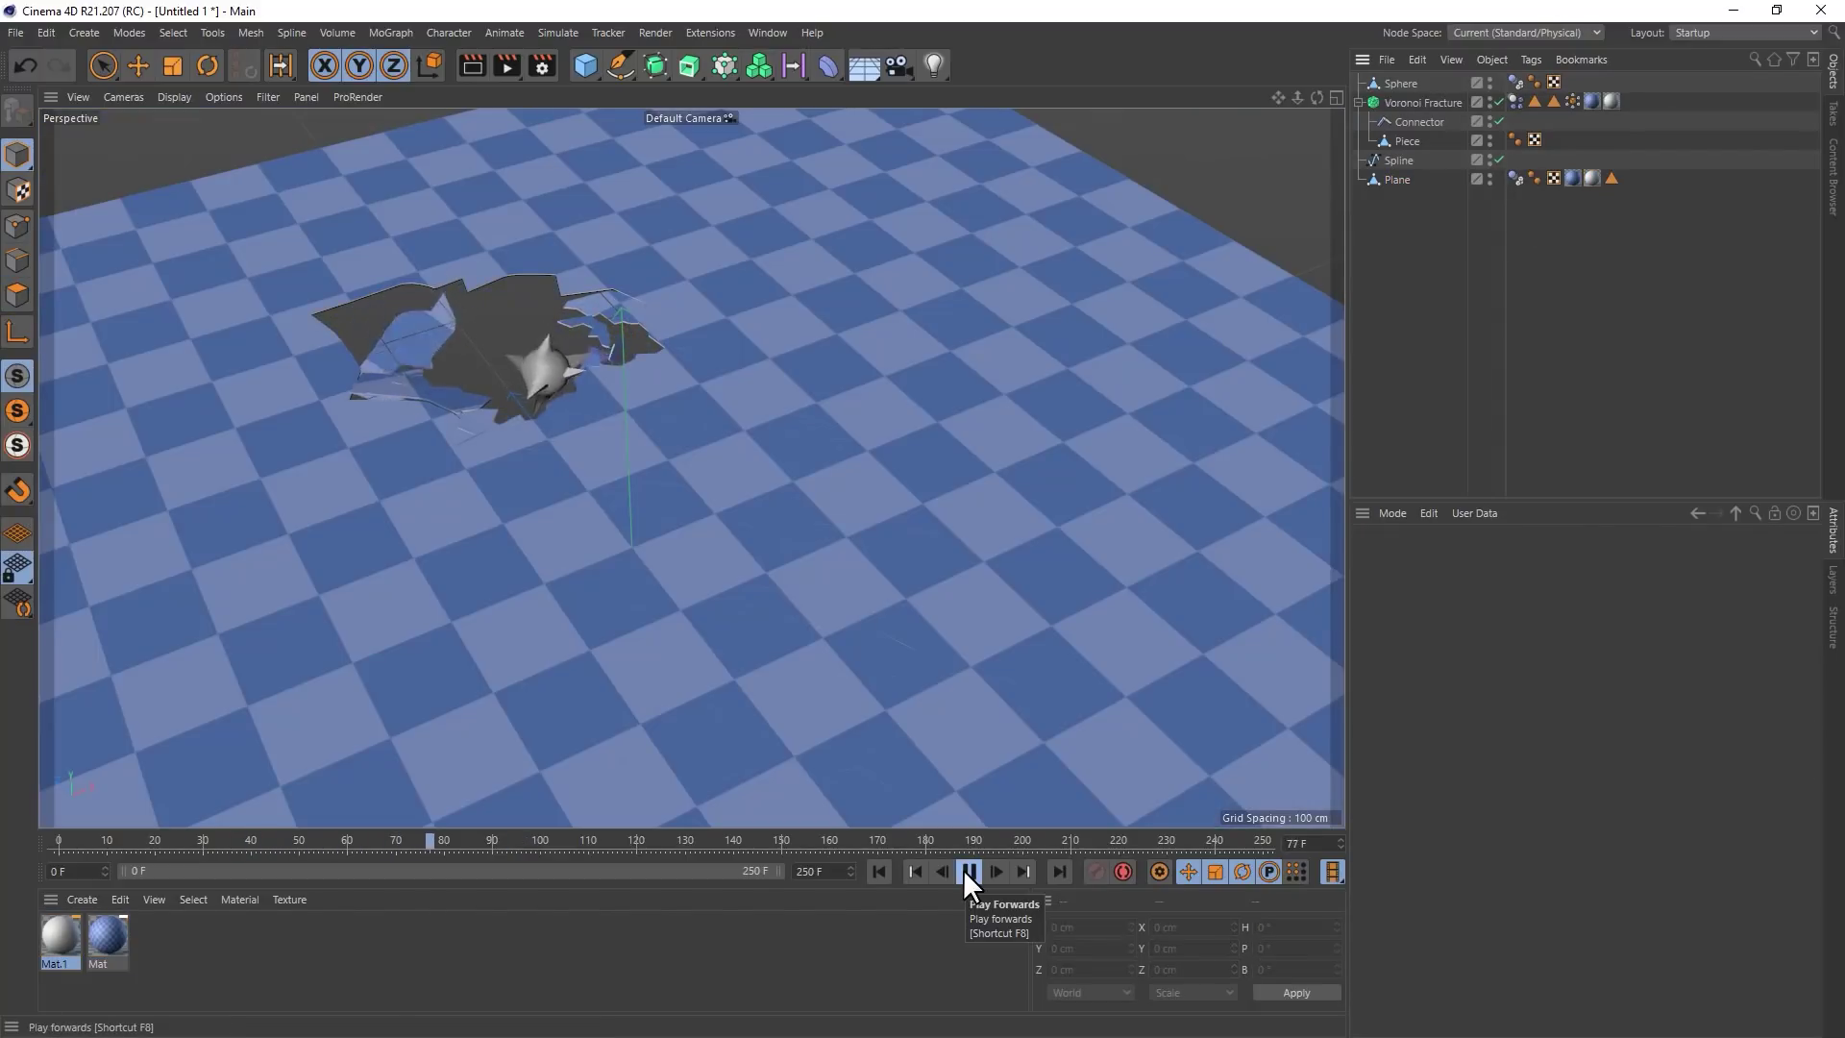
scroll(848, 648, up, 4)
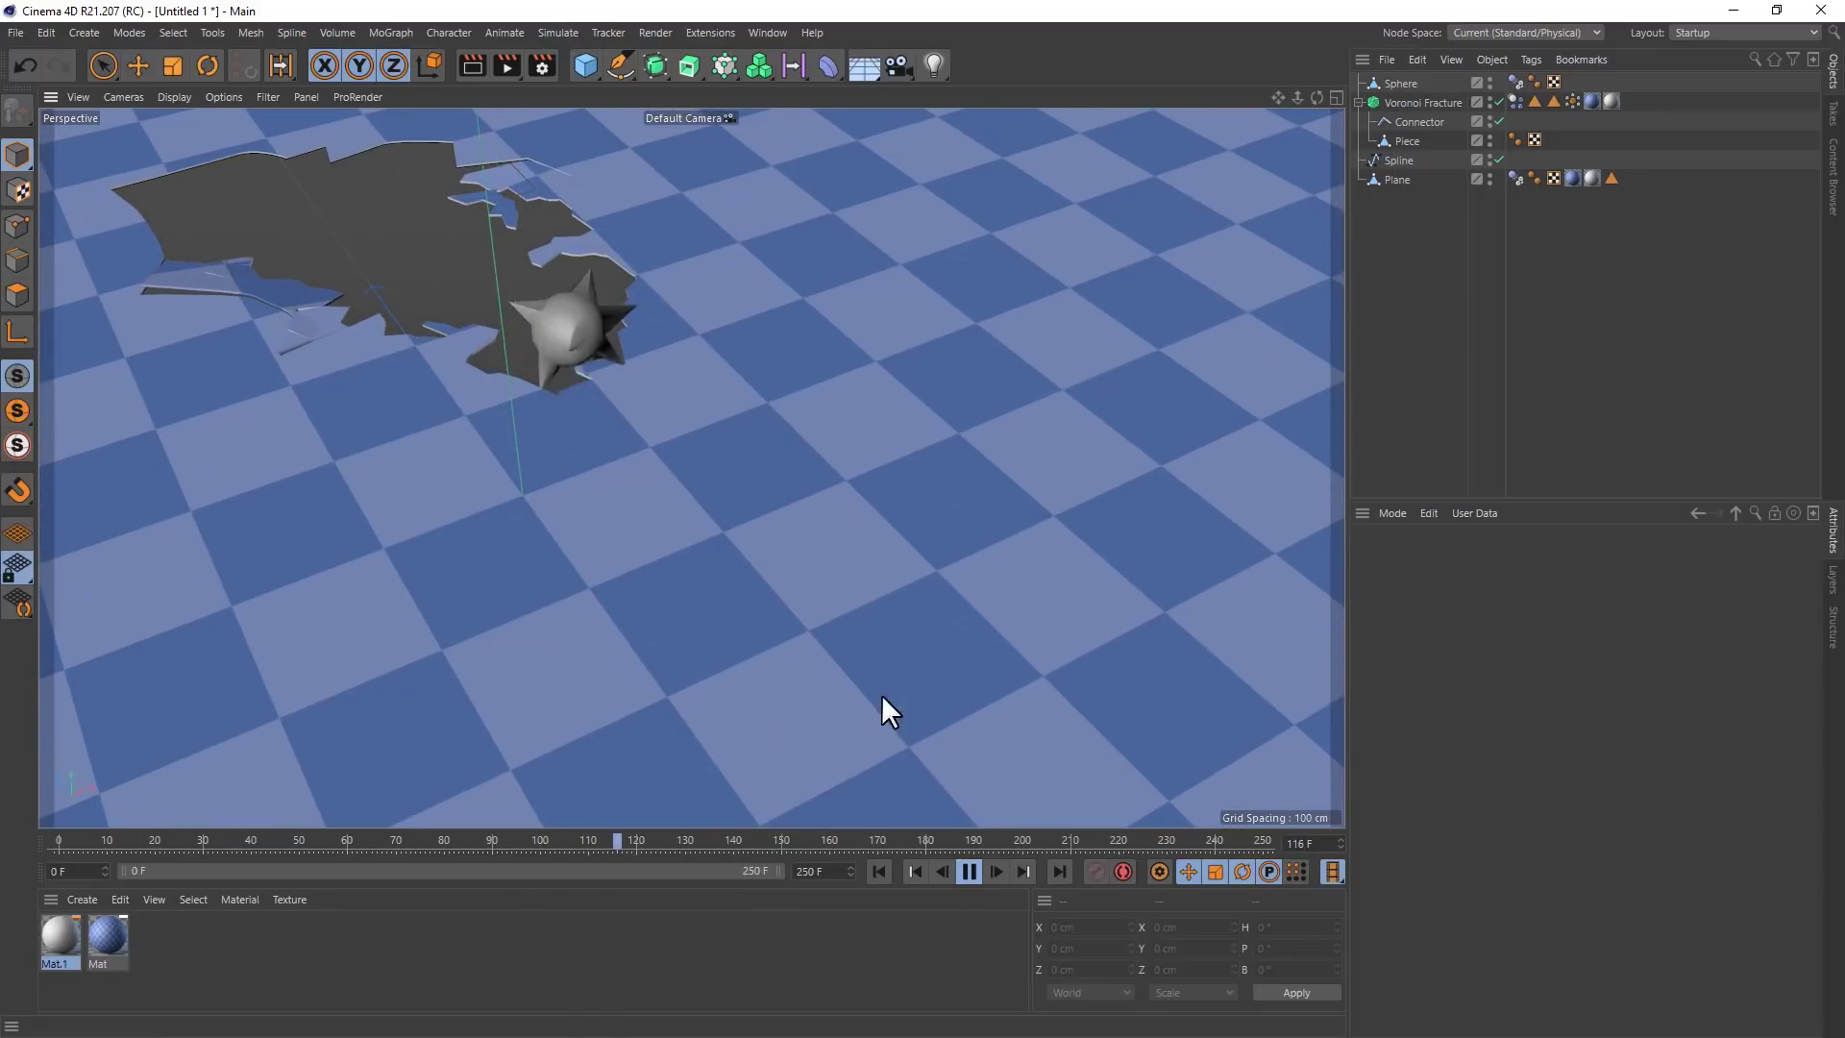
click(969, 871)
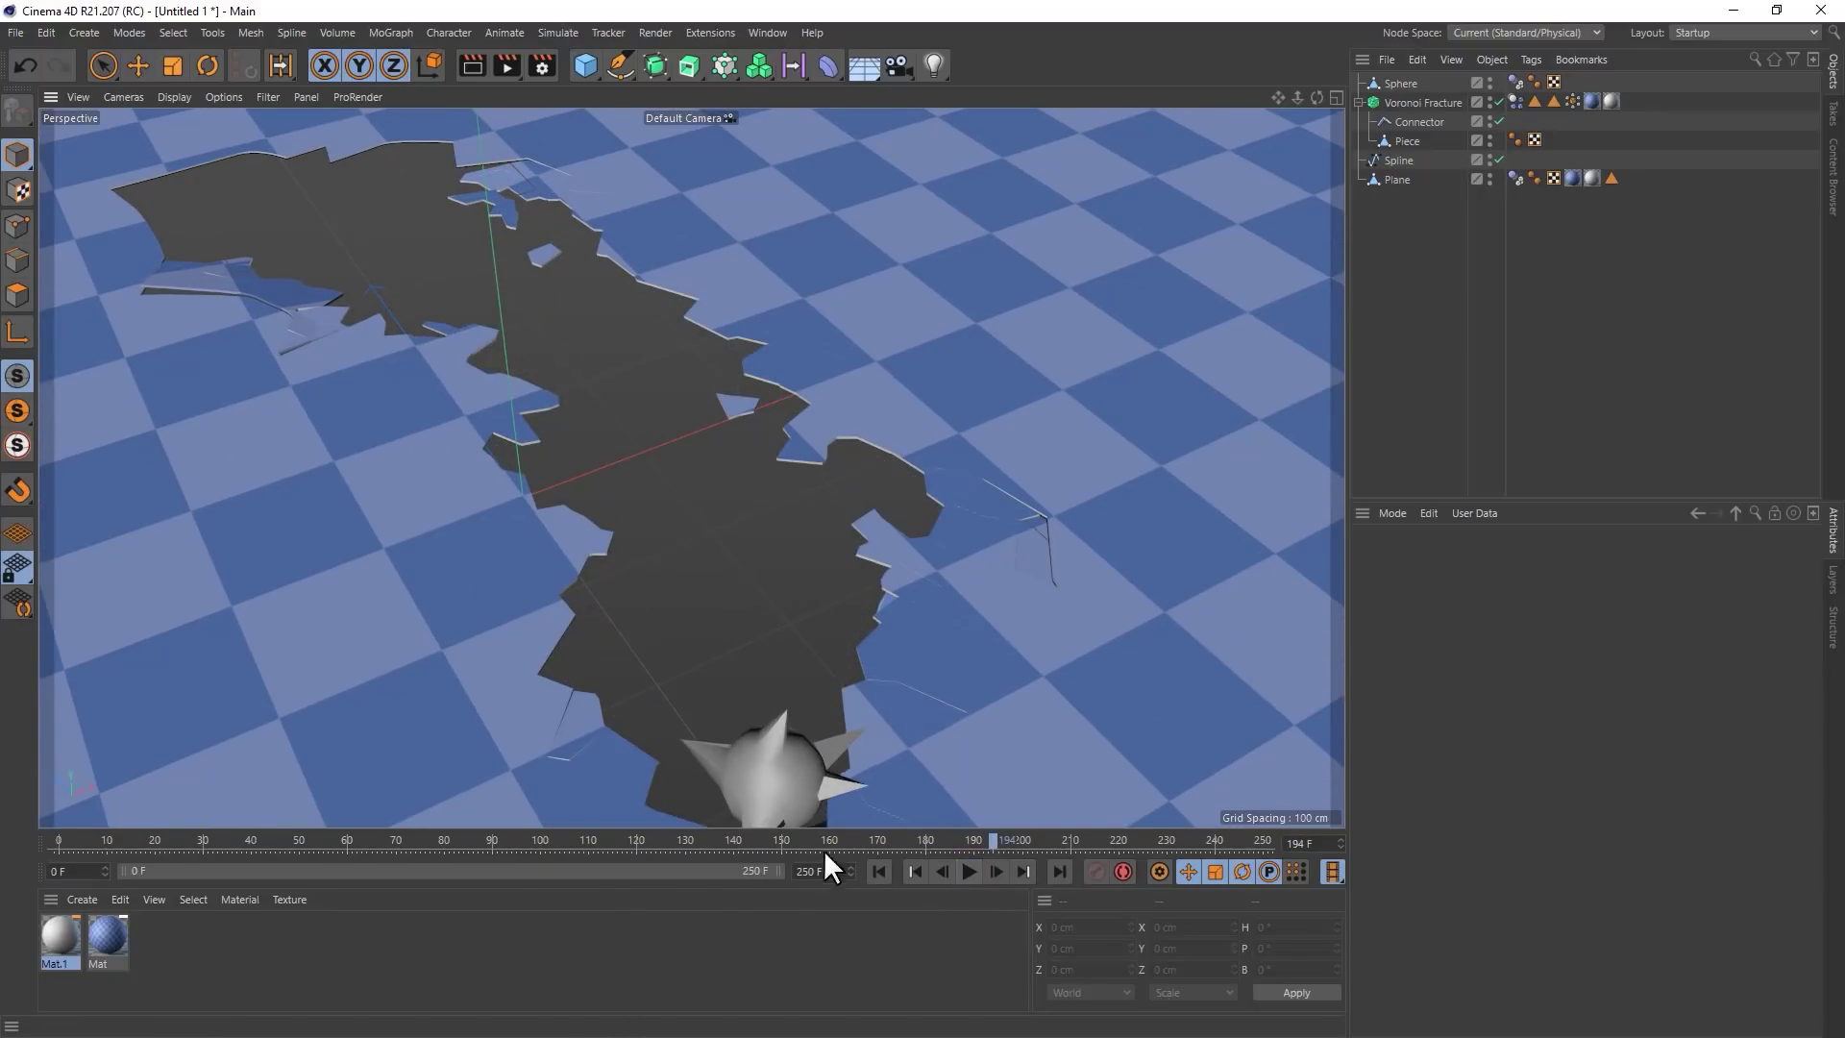
drag(823, 850, 16, 898)
Add a second plane to the scene with 100 width segments and 100 height segments
scroll(763, 494, down, 3)
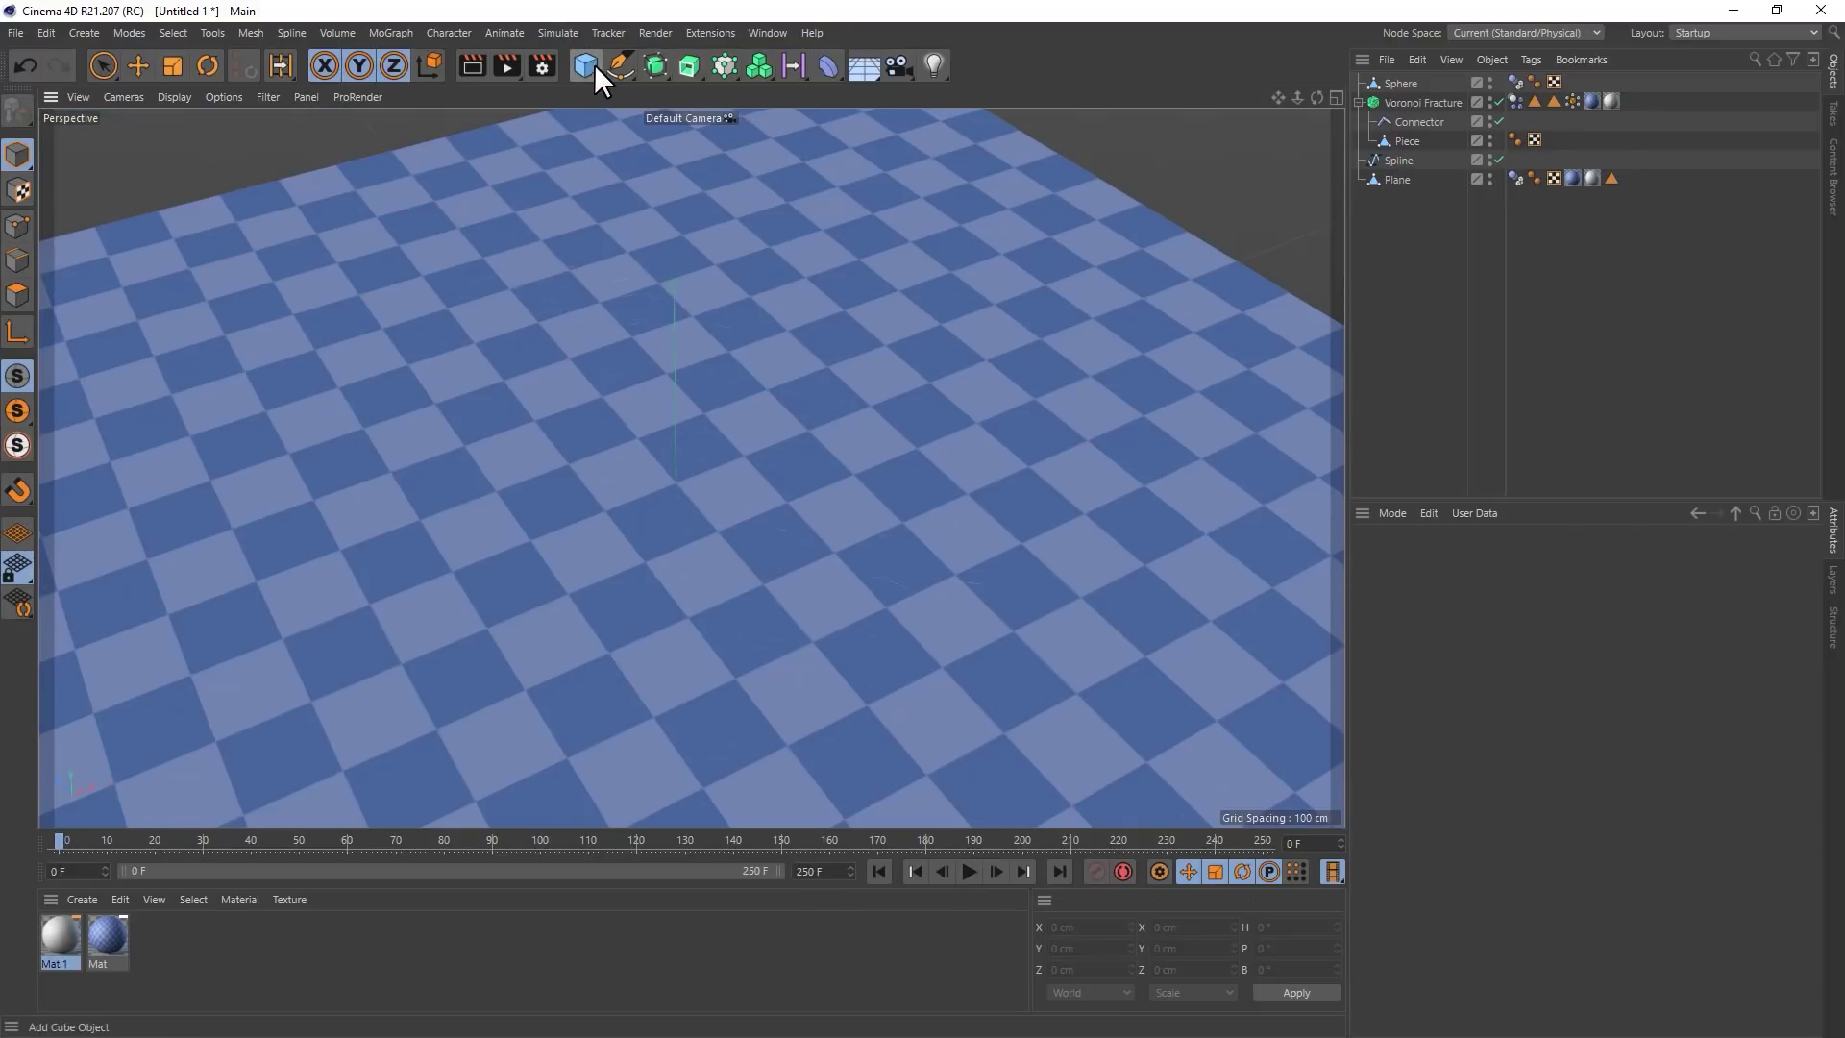
click(586, 63)
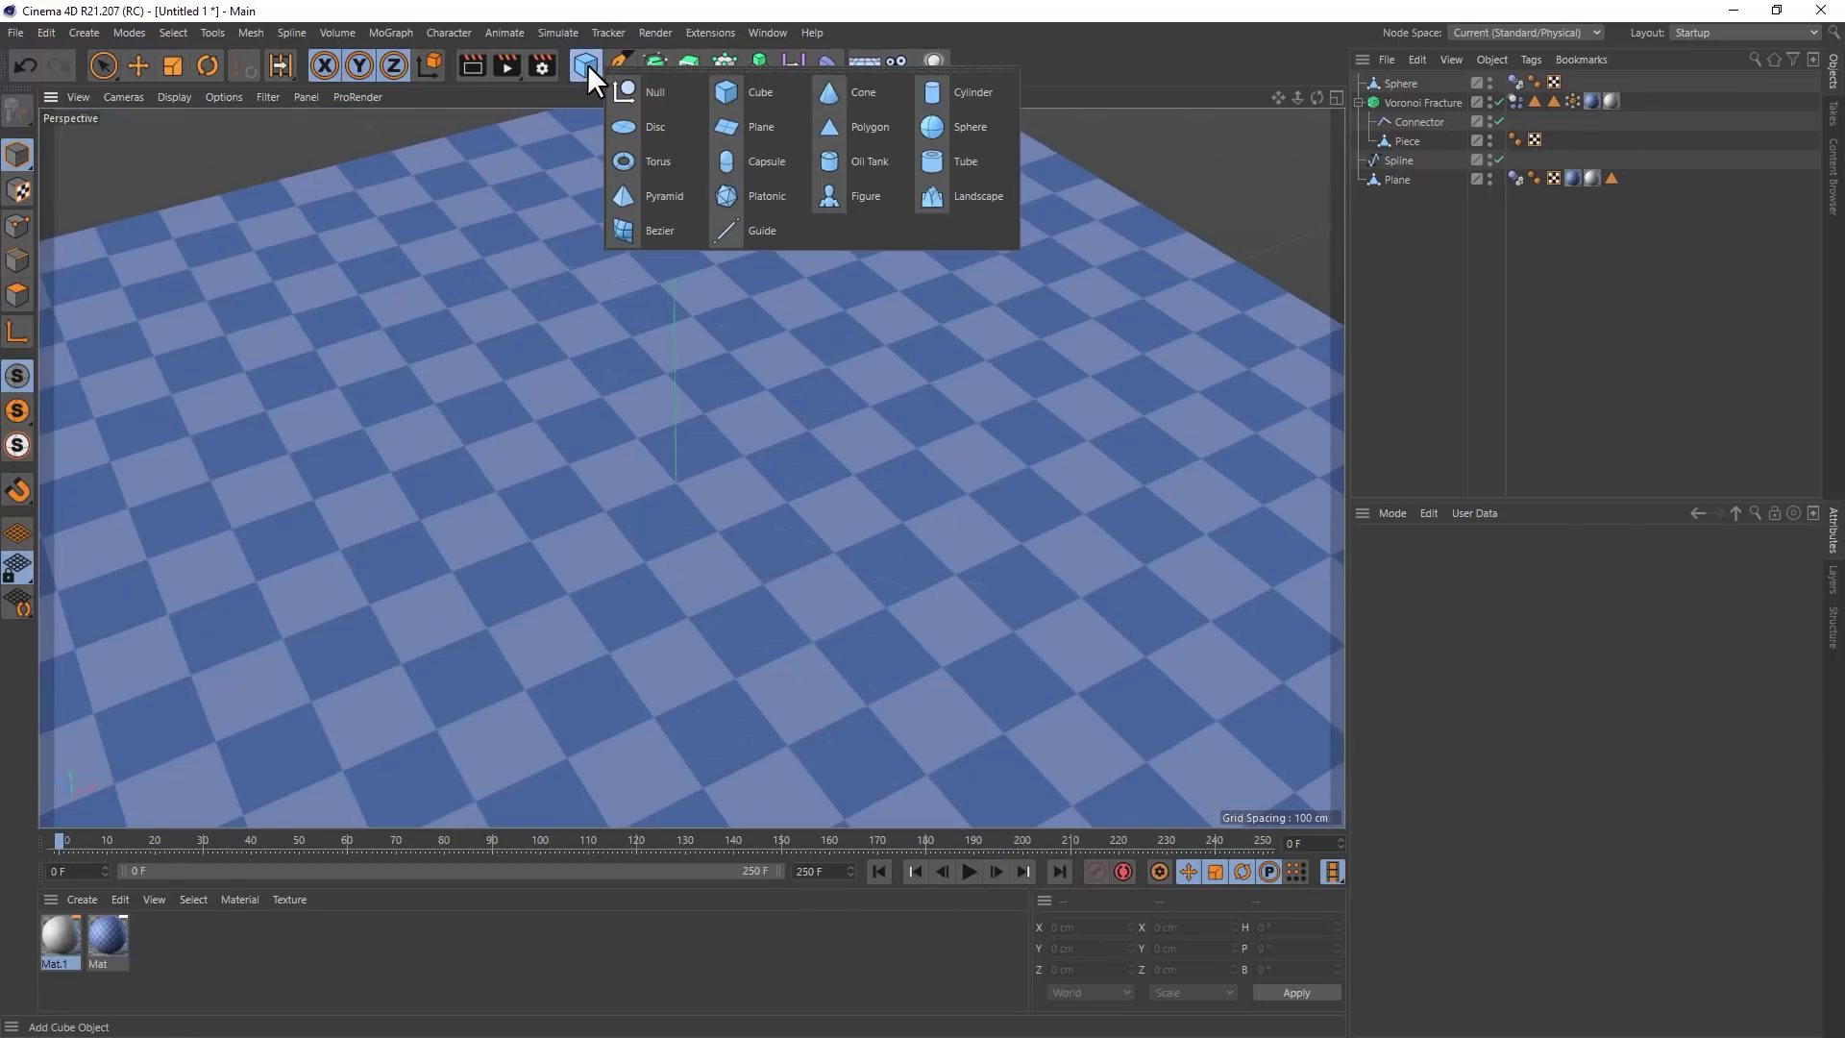
click(750, 127)
click(1501, 647)
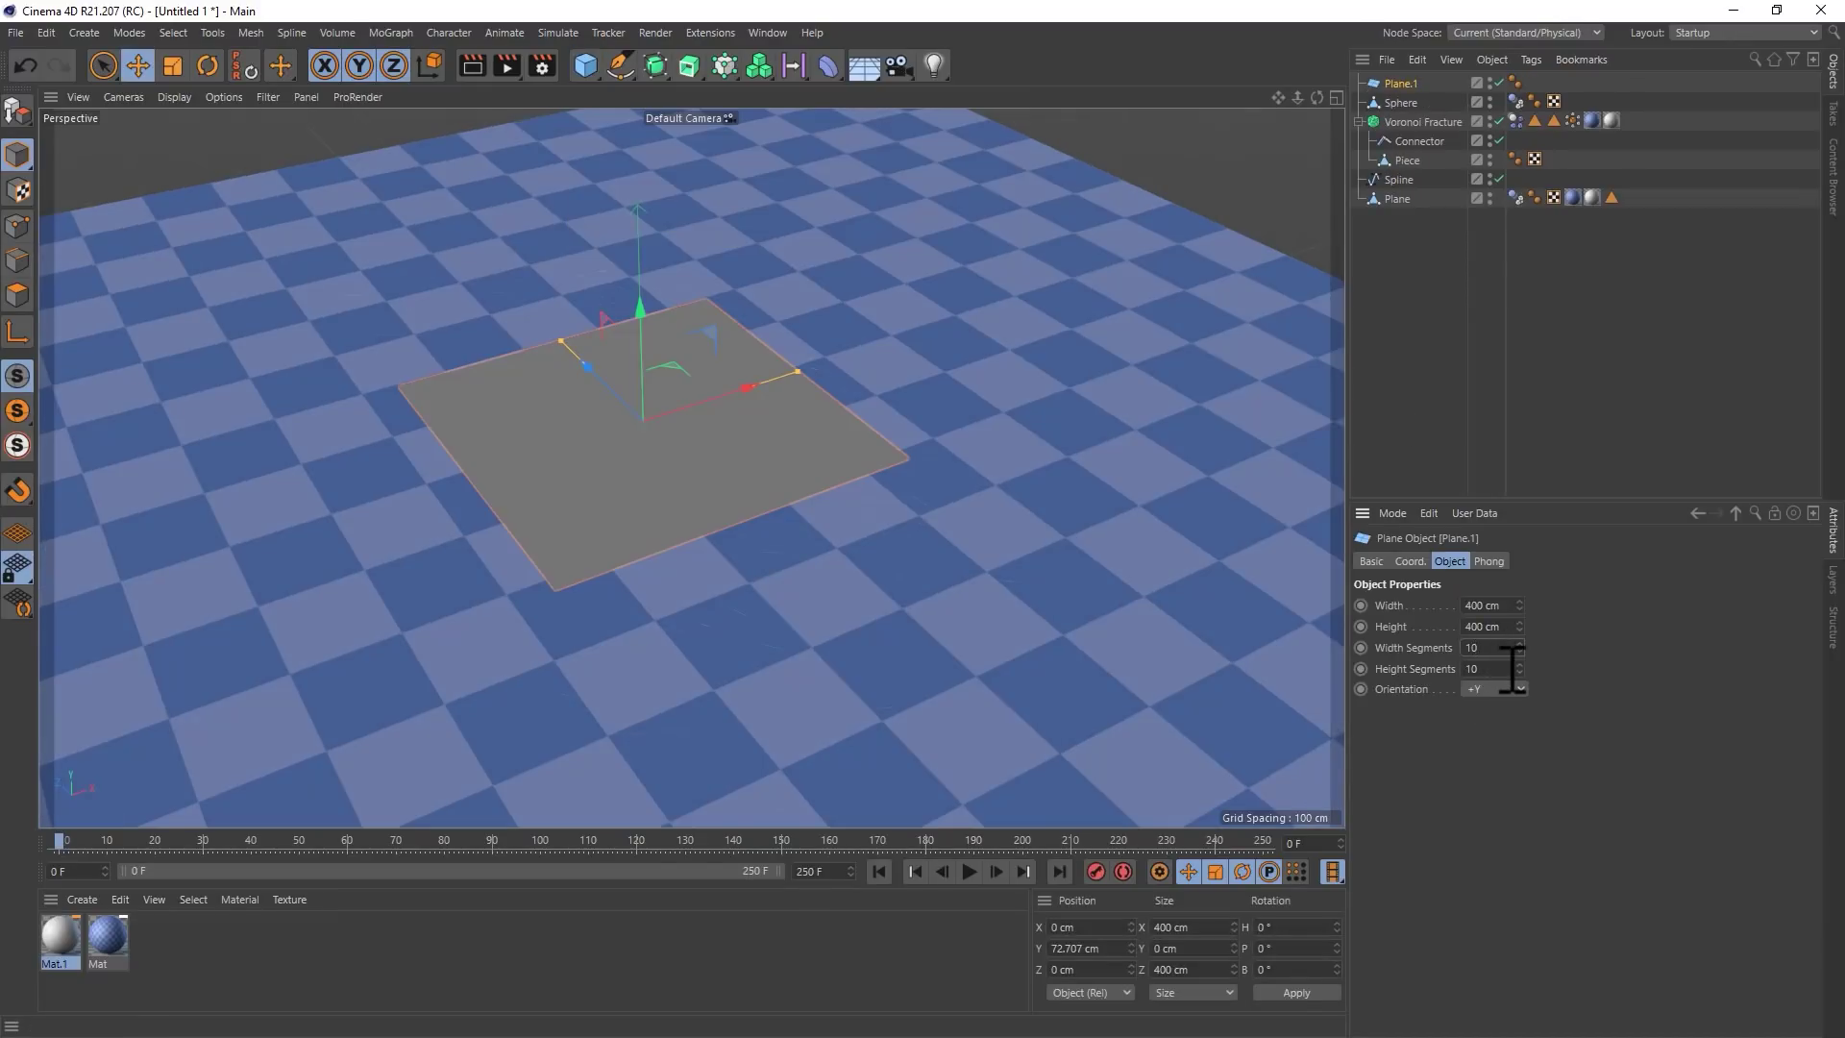
text(0)
click(1507, 669)
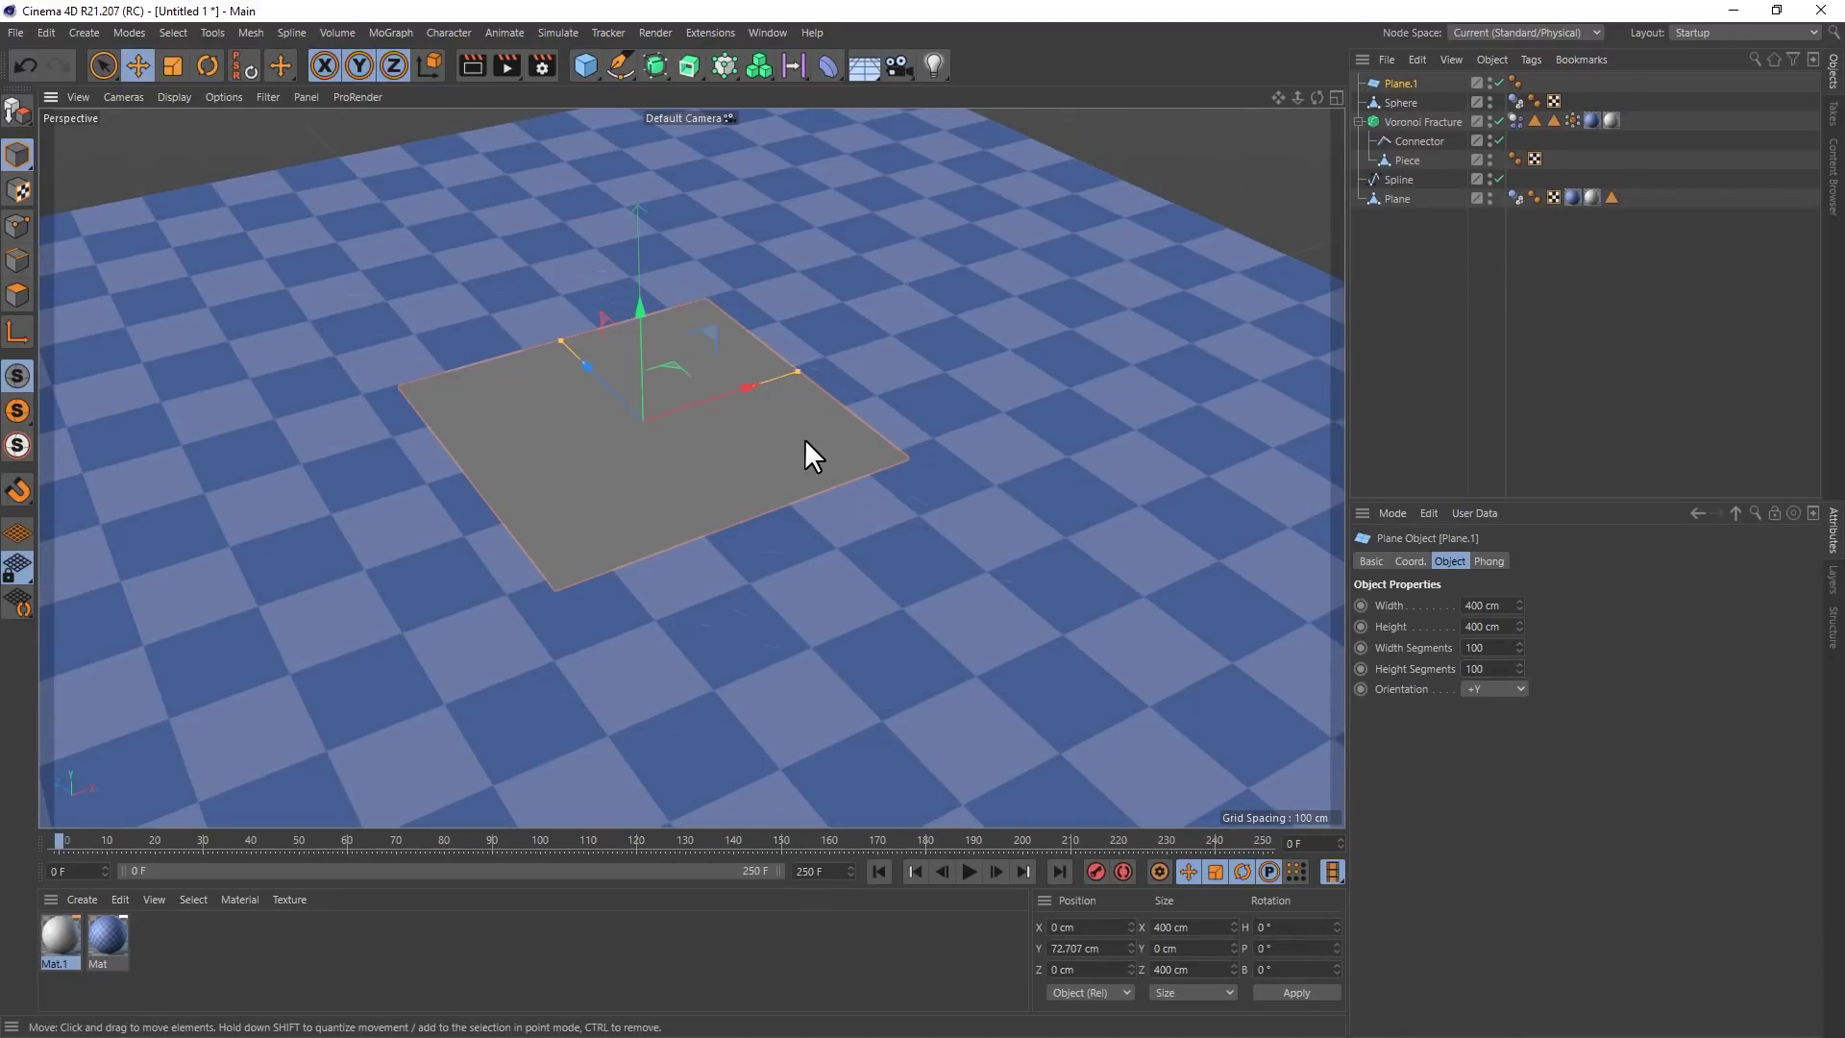
Scale the new plane to about 1832 cm wide and position it just beneath the checkered floor, at about Y -2 cm
scroll(700, 441, down, 3)
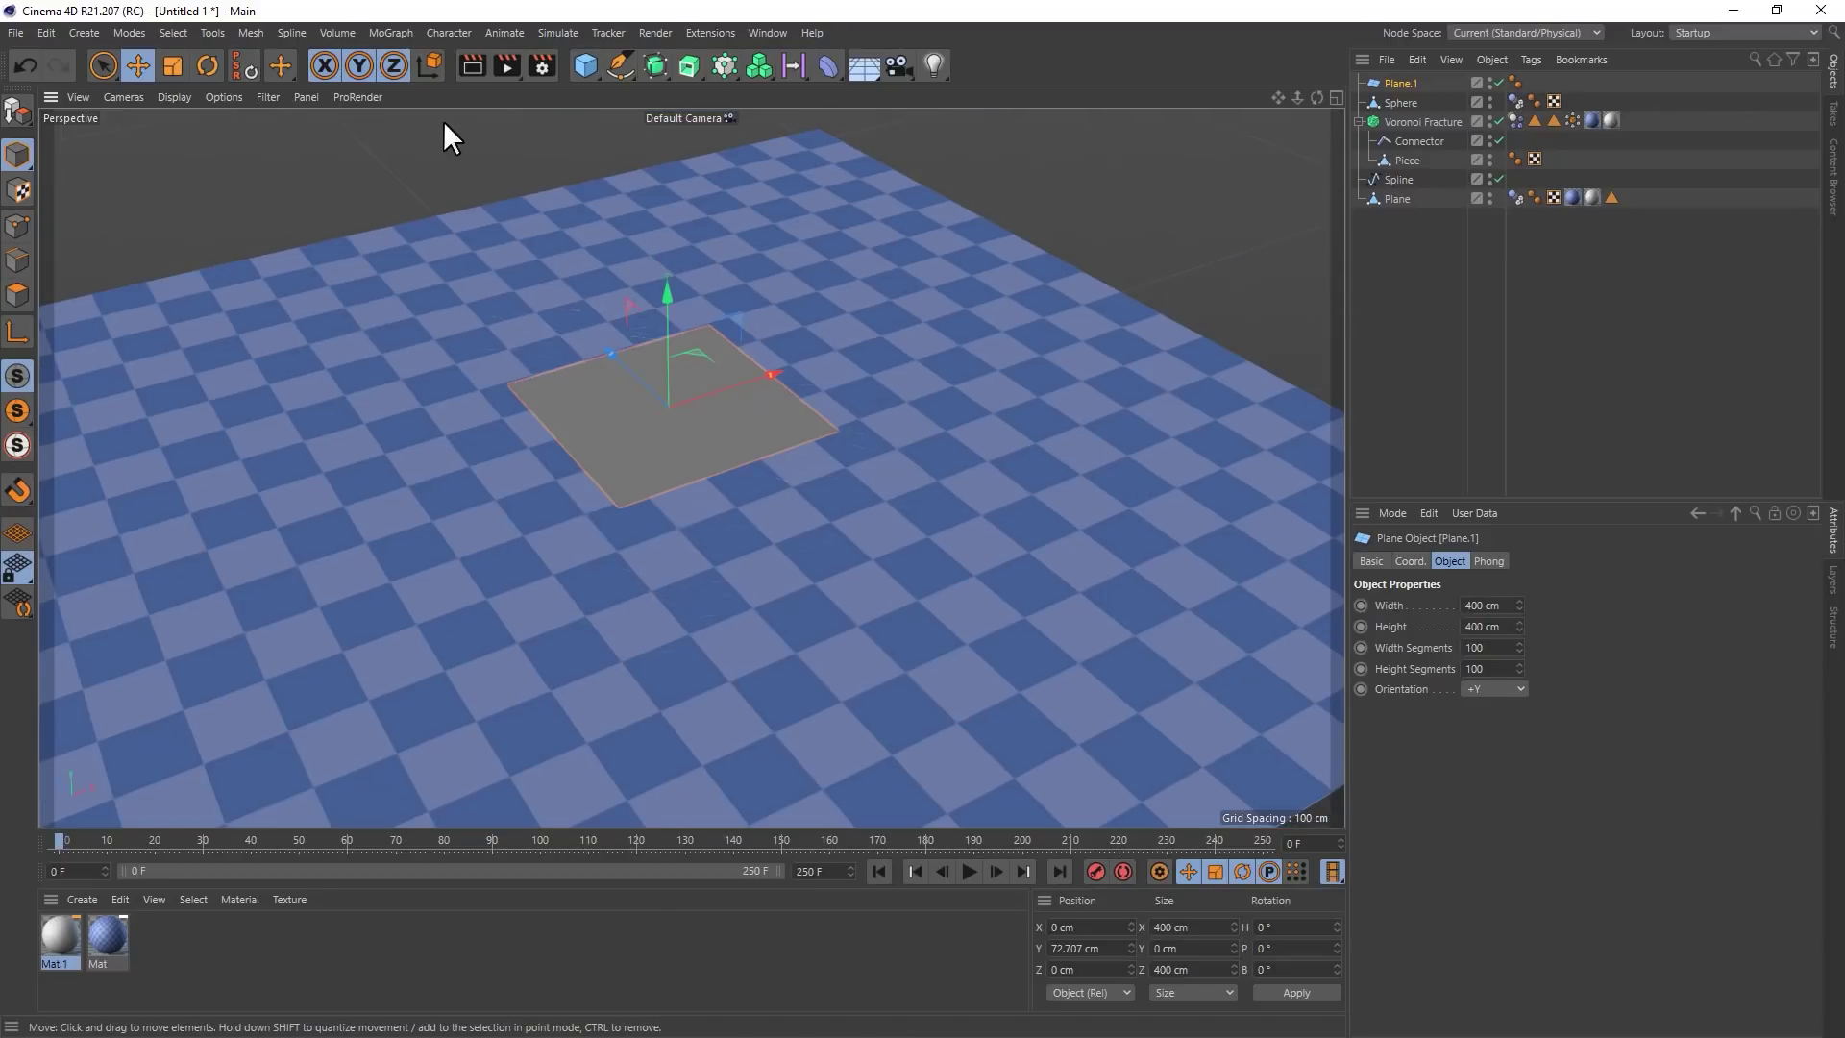
click(173, 66)
drag(495, 640, 0, 970)
key(e)
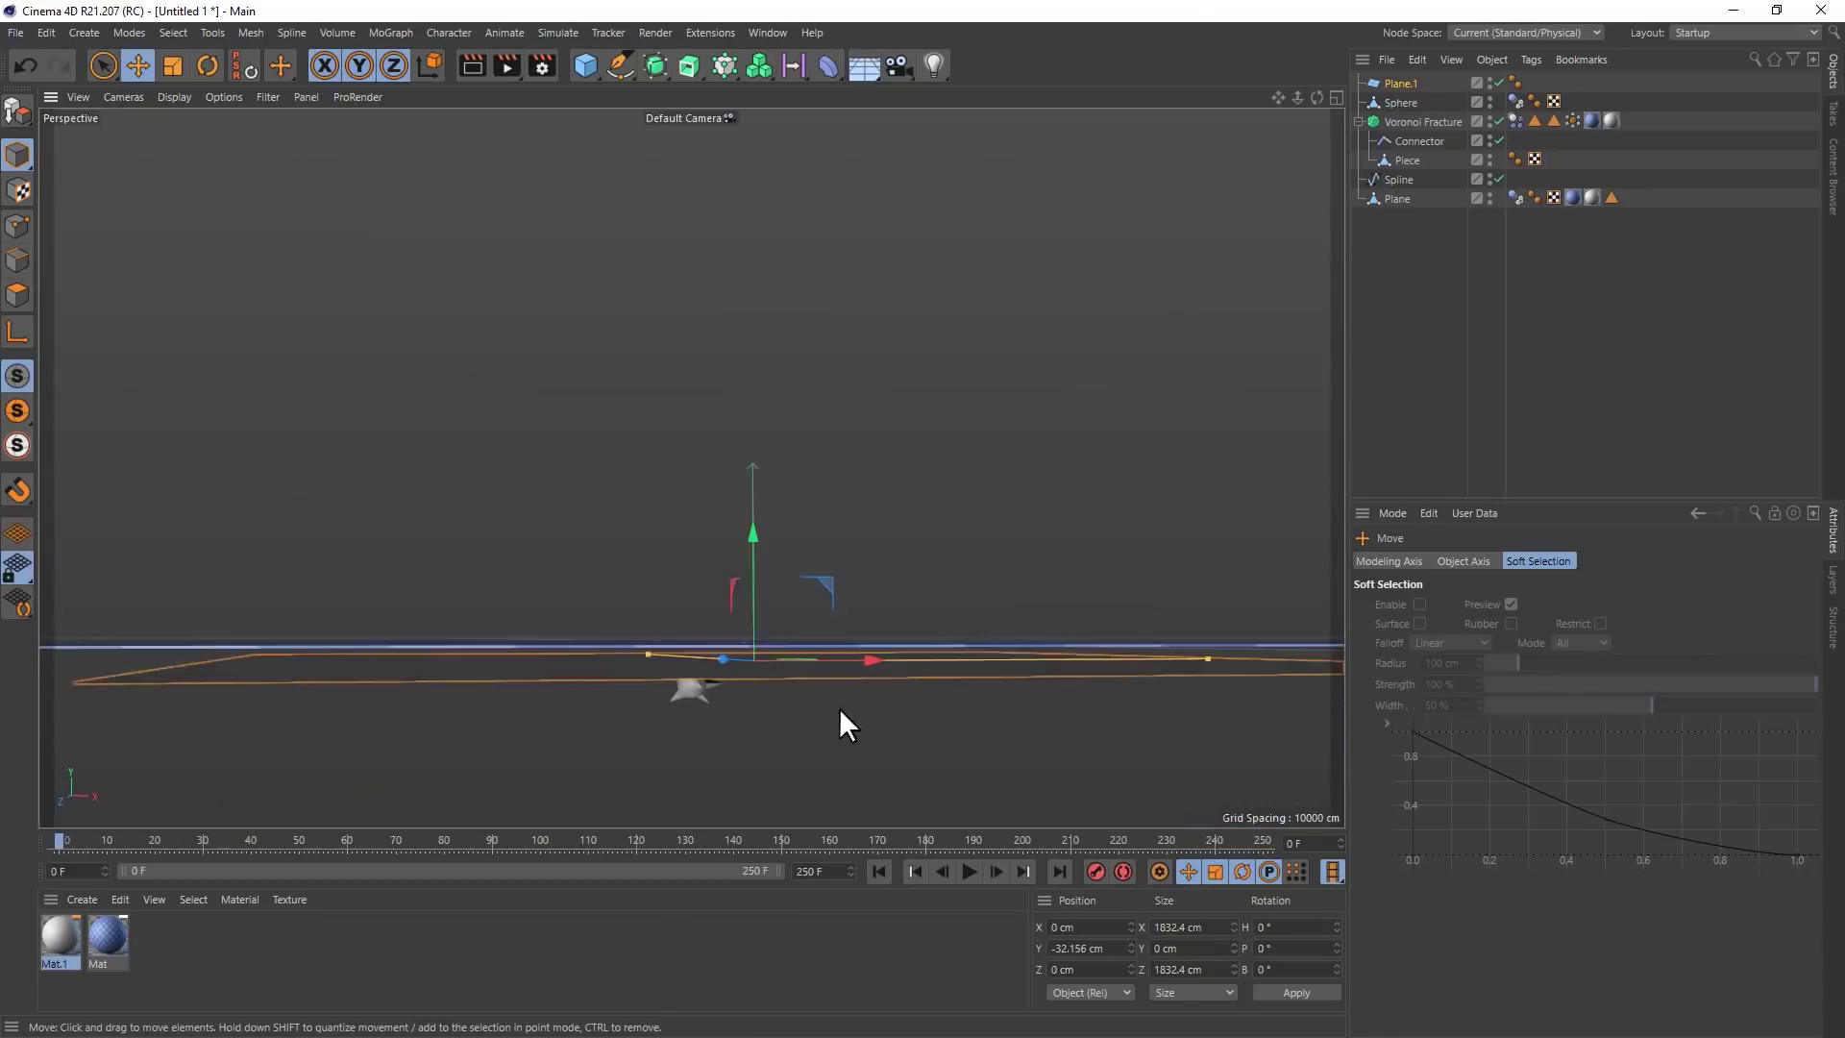
drag(839, 717, 810, 521)
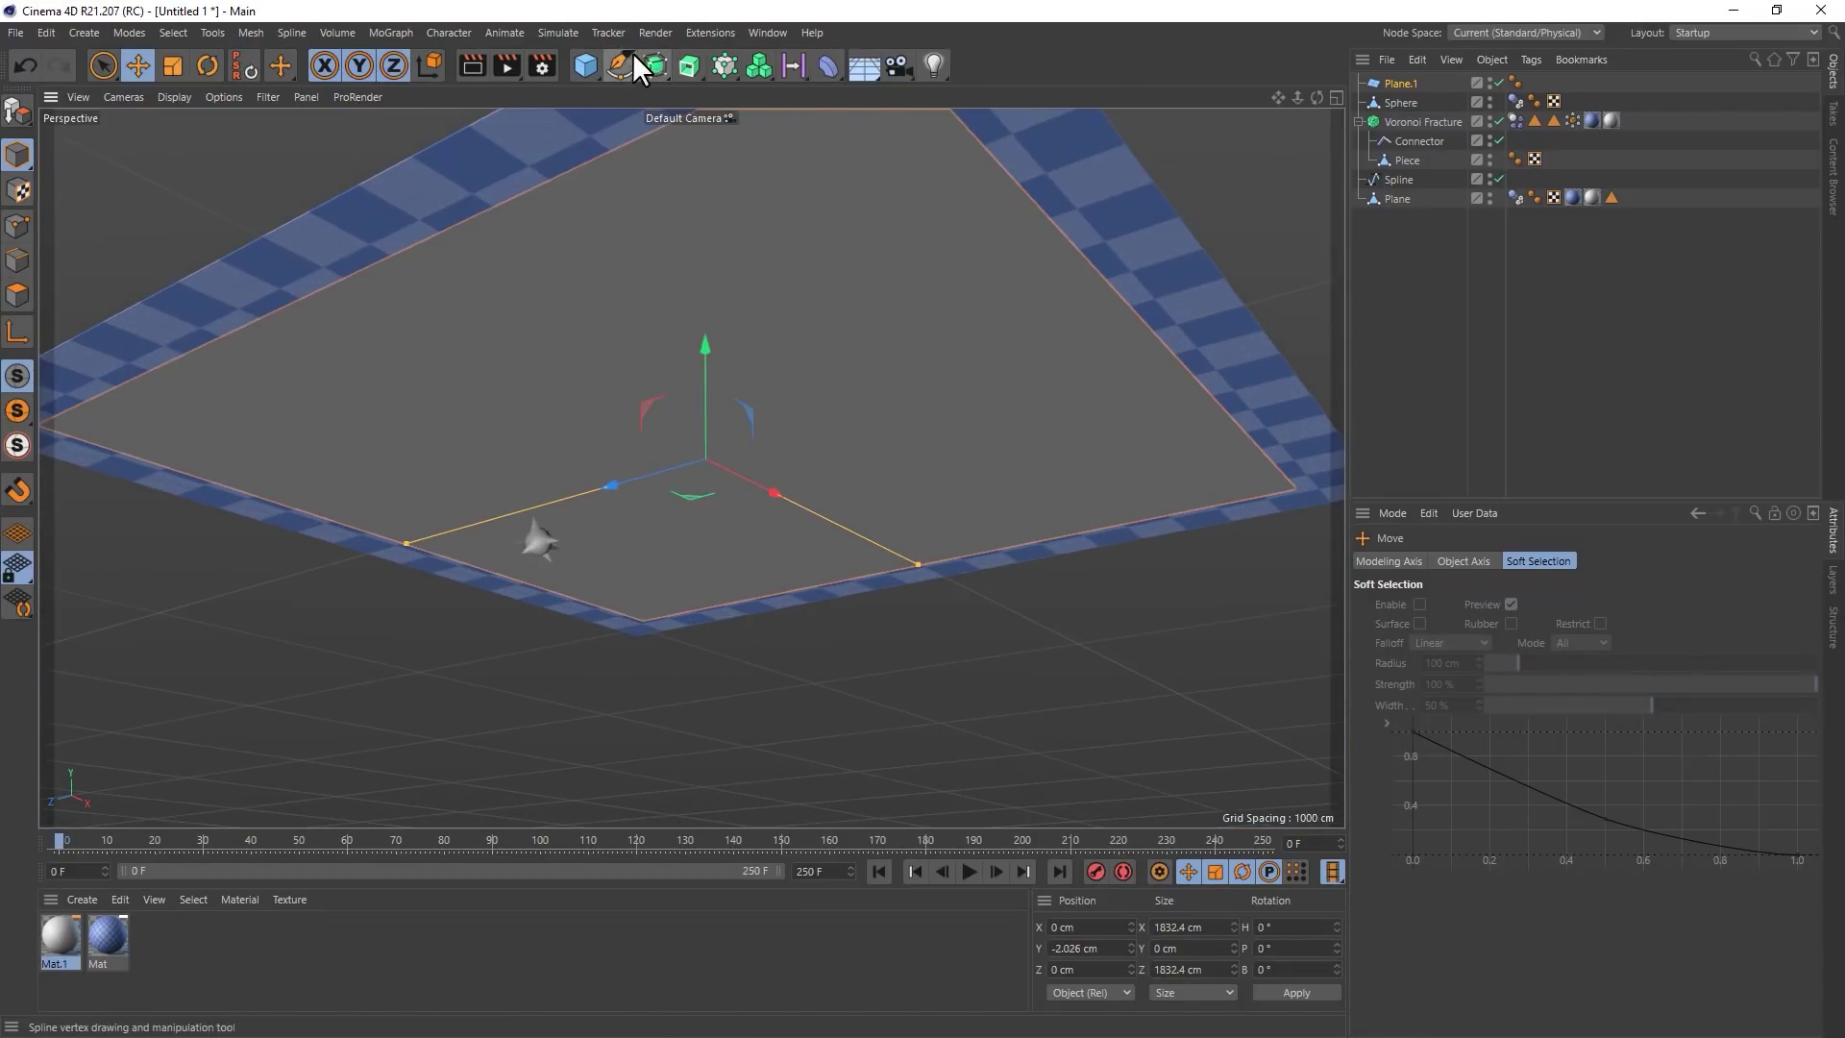
Add a Displacer deformer as a child of Plane.1 and open the Displacer's shading settings
click(833, 68)
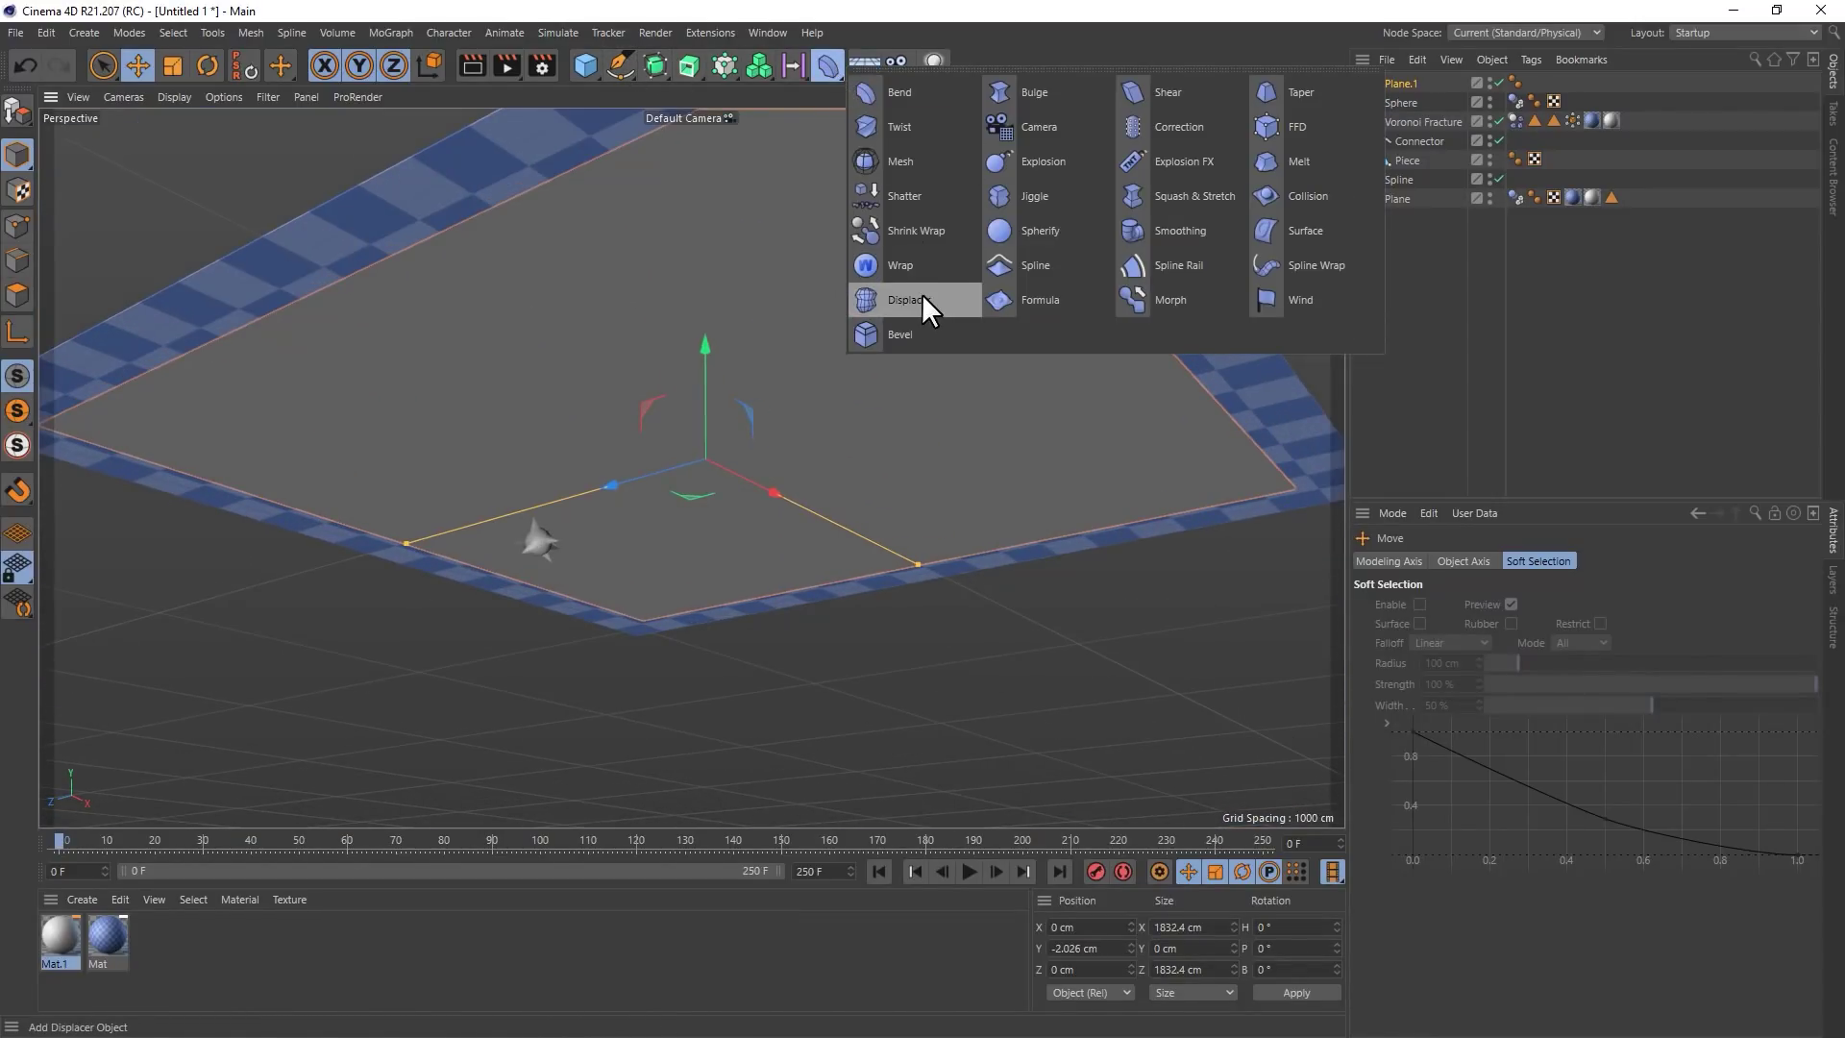
click(920, 296)
drag(1398, 81, 1399, 100)
click(1403, 83)
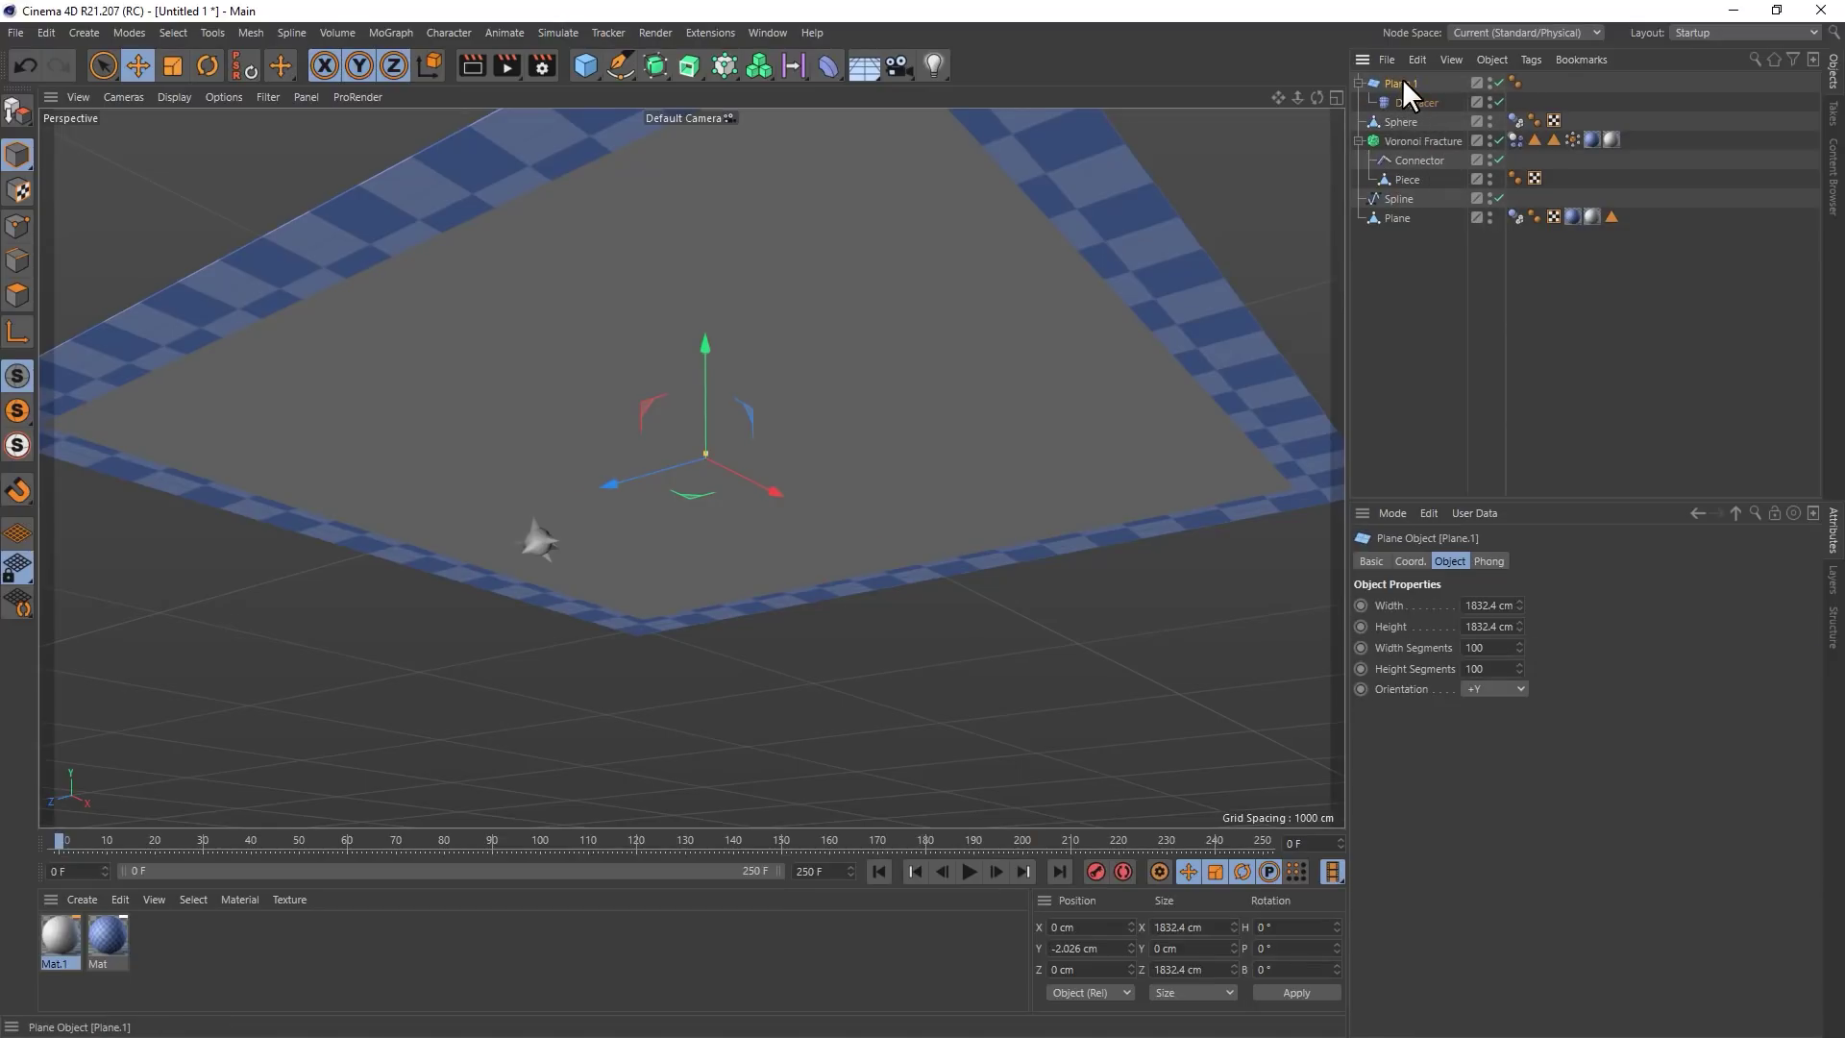
click(1410, 99)
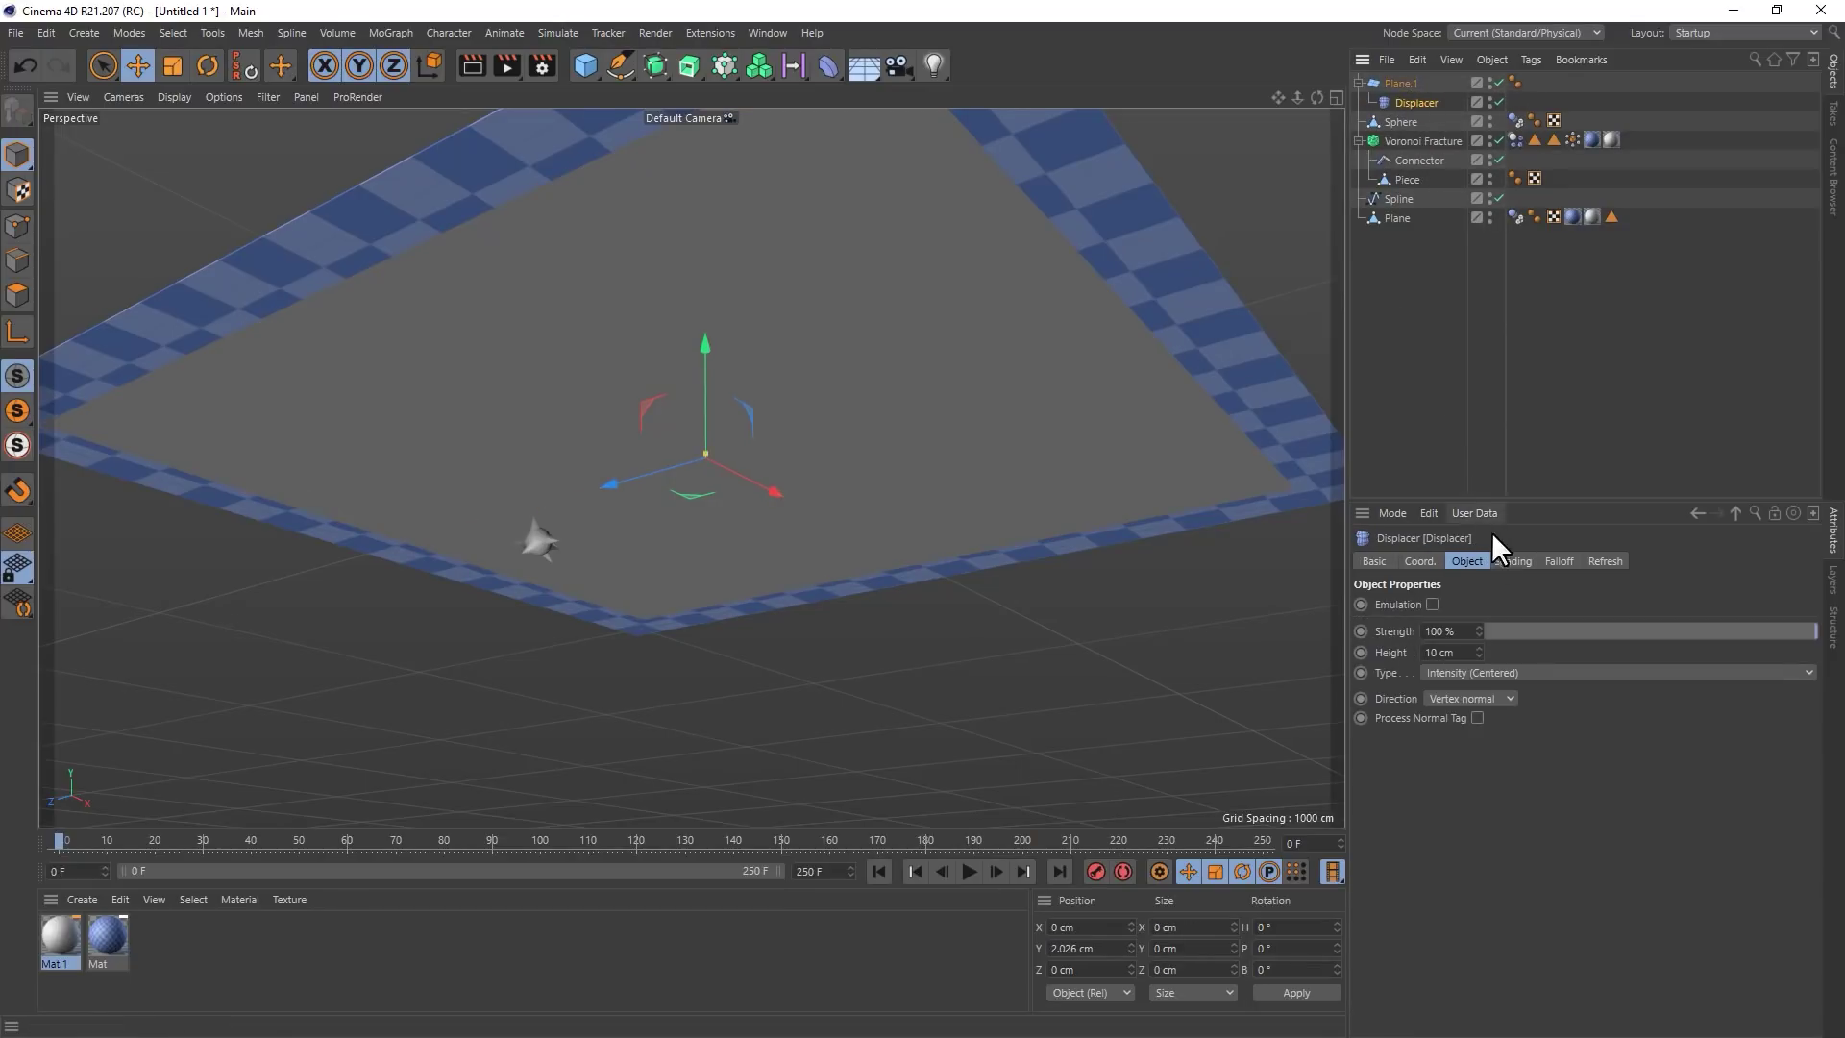
click(1510, 561)
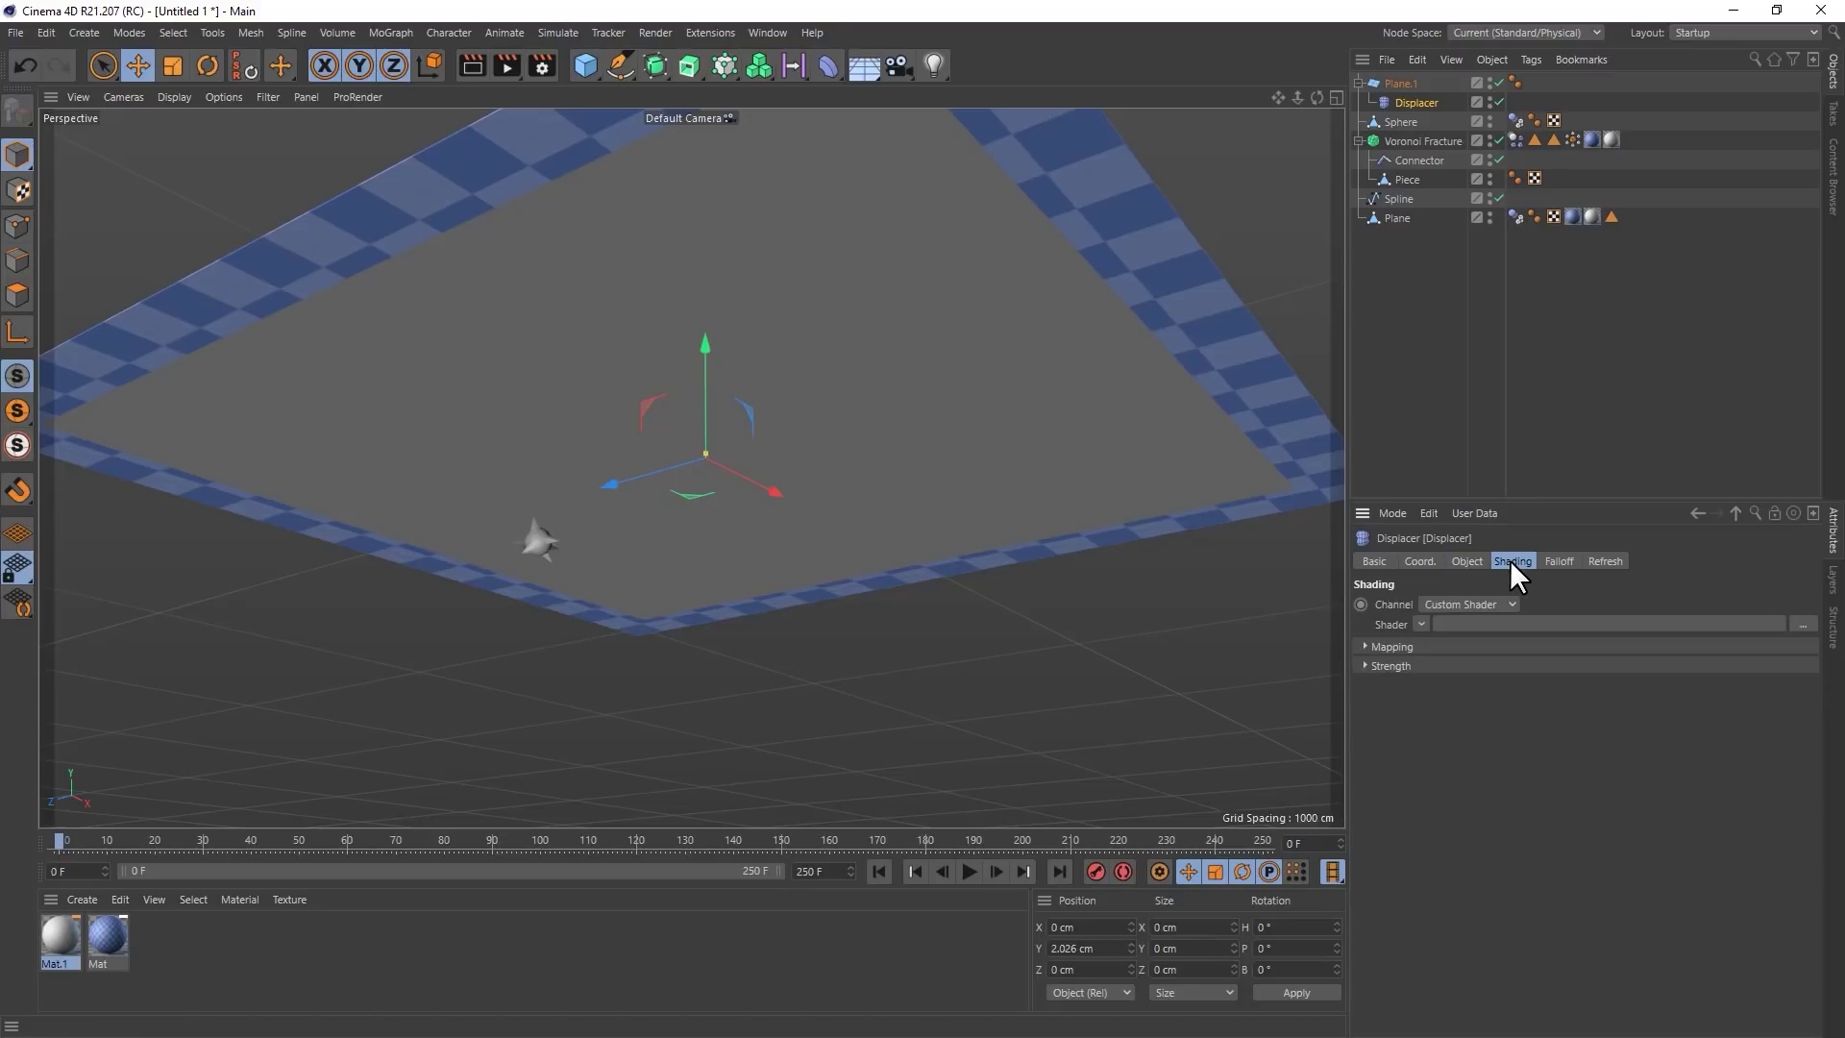
Load a Noise shader into the Displacer and lower Plane.1 to about Y -190 cm, clear of the checkered floor
click(1420, 625)
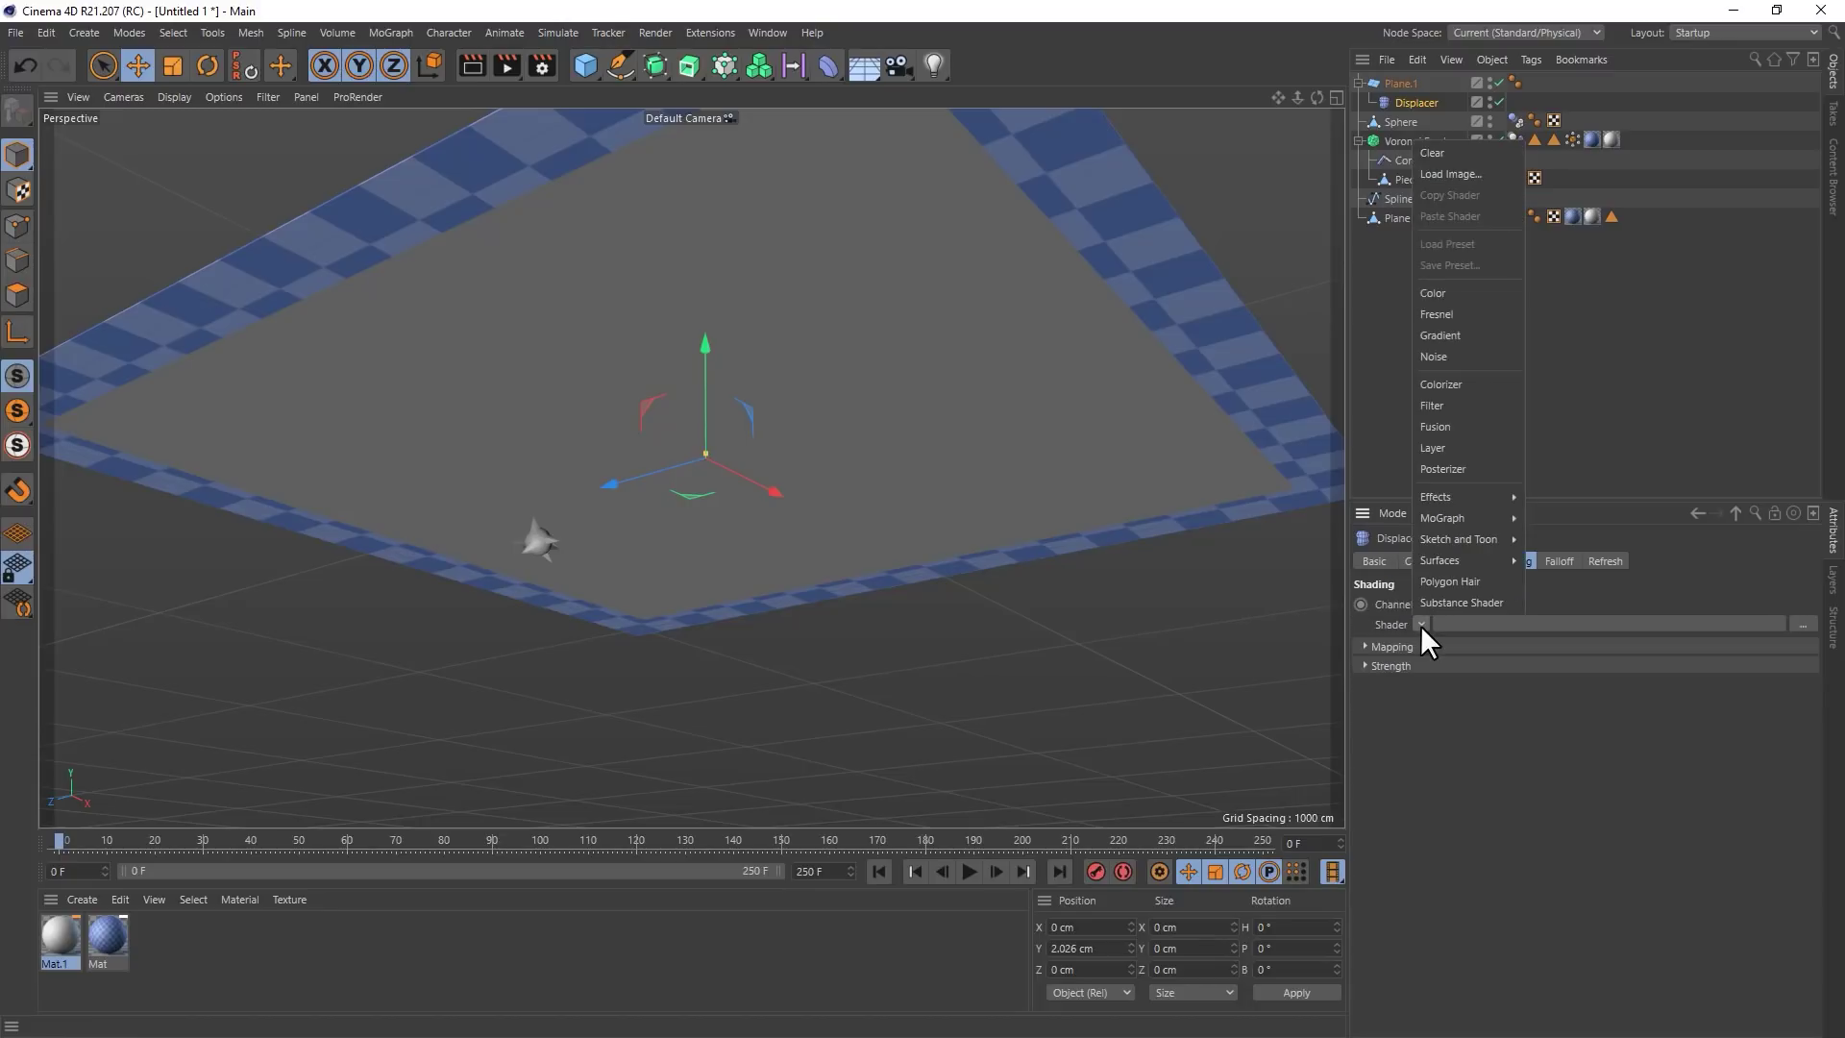
click(1452, 361)
scroll(704, 412, up, 3)
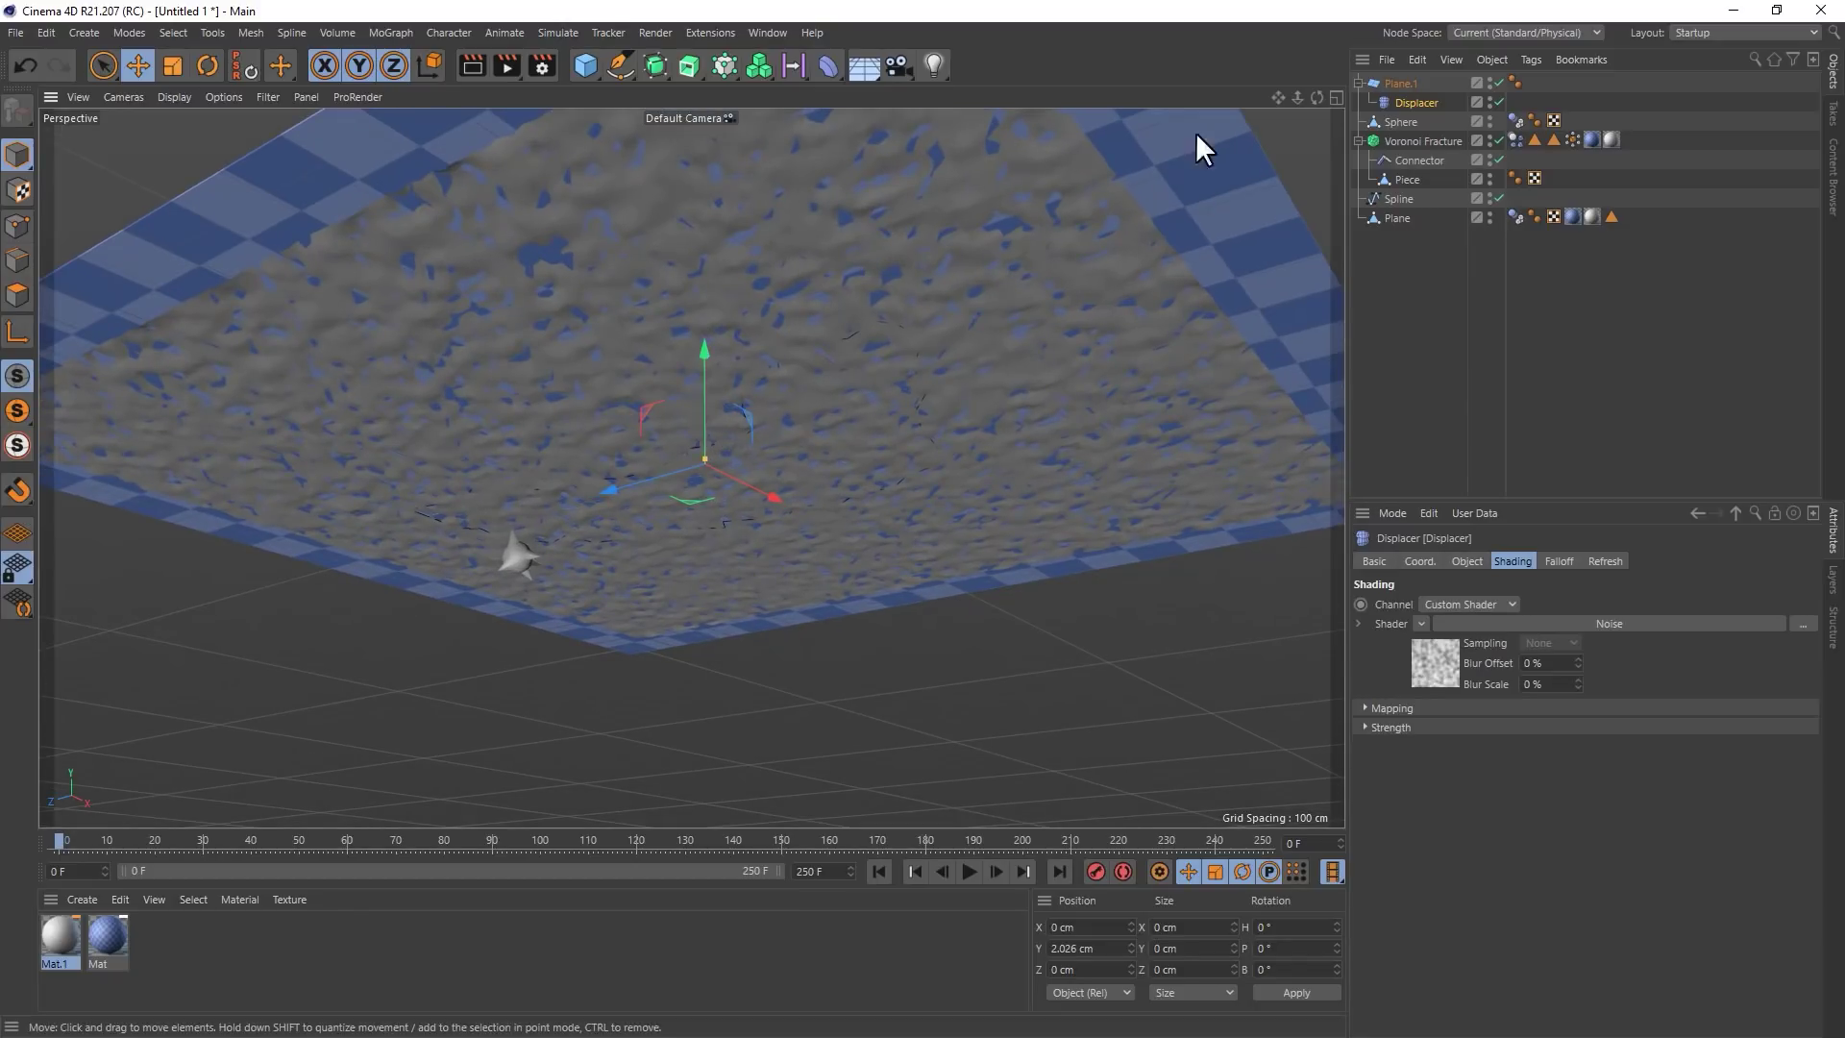
click(1400, 84)
drag(705, 344, 704, 444)
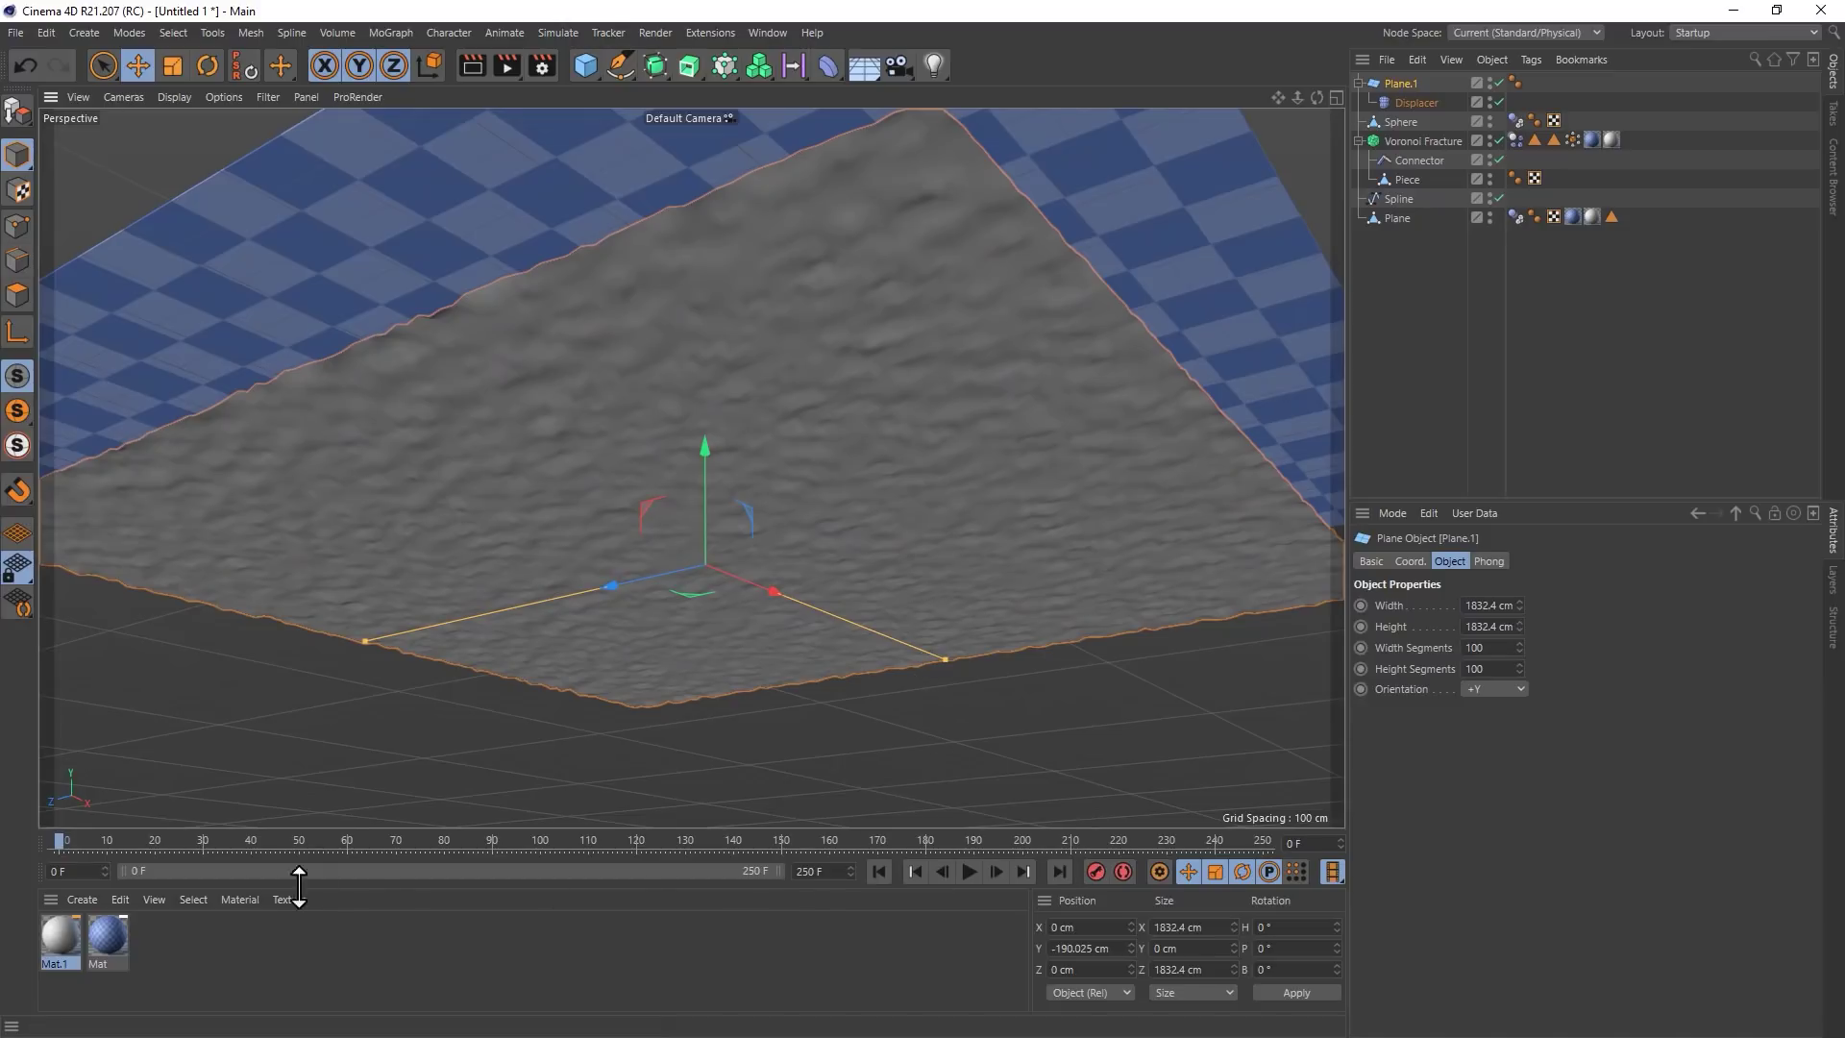
Set the Displacer noise's global scale to about 569 % and animation speed to about 2.6, and preview the animated surface
click(1421, 100)
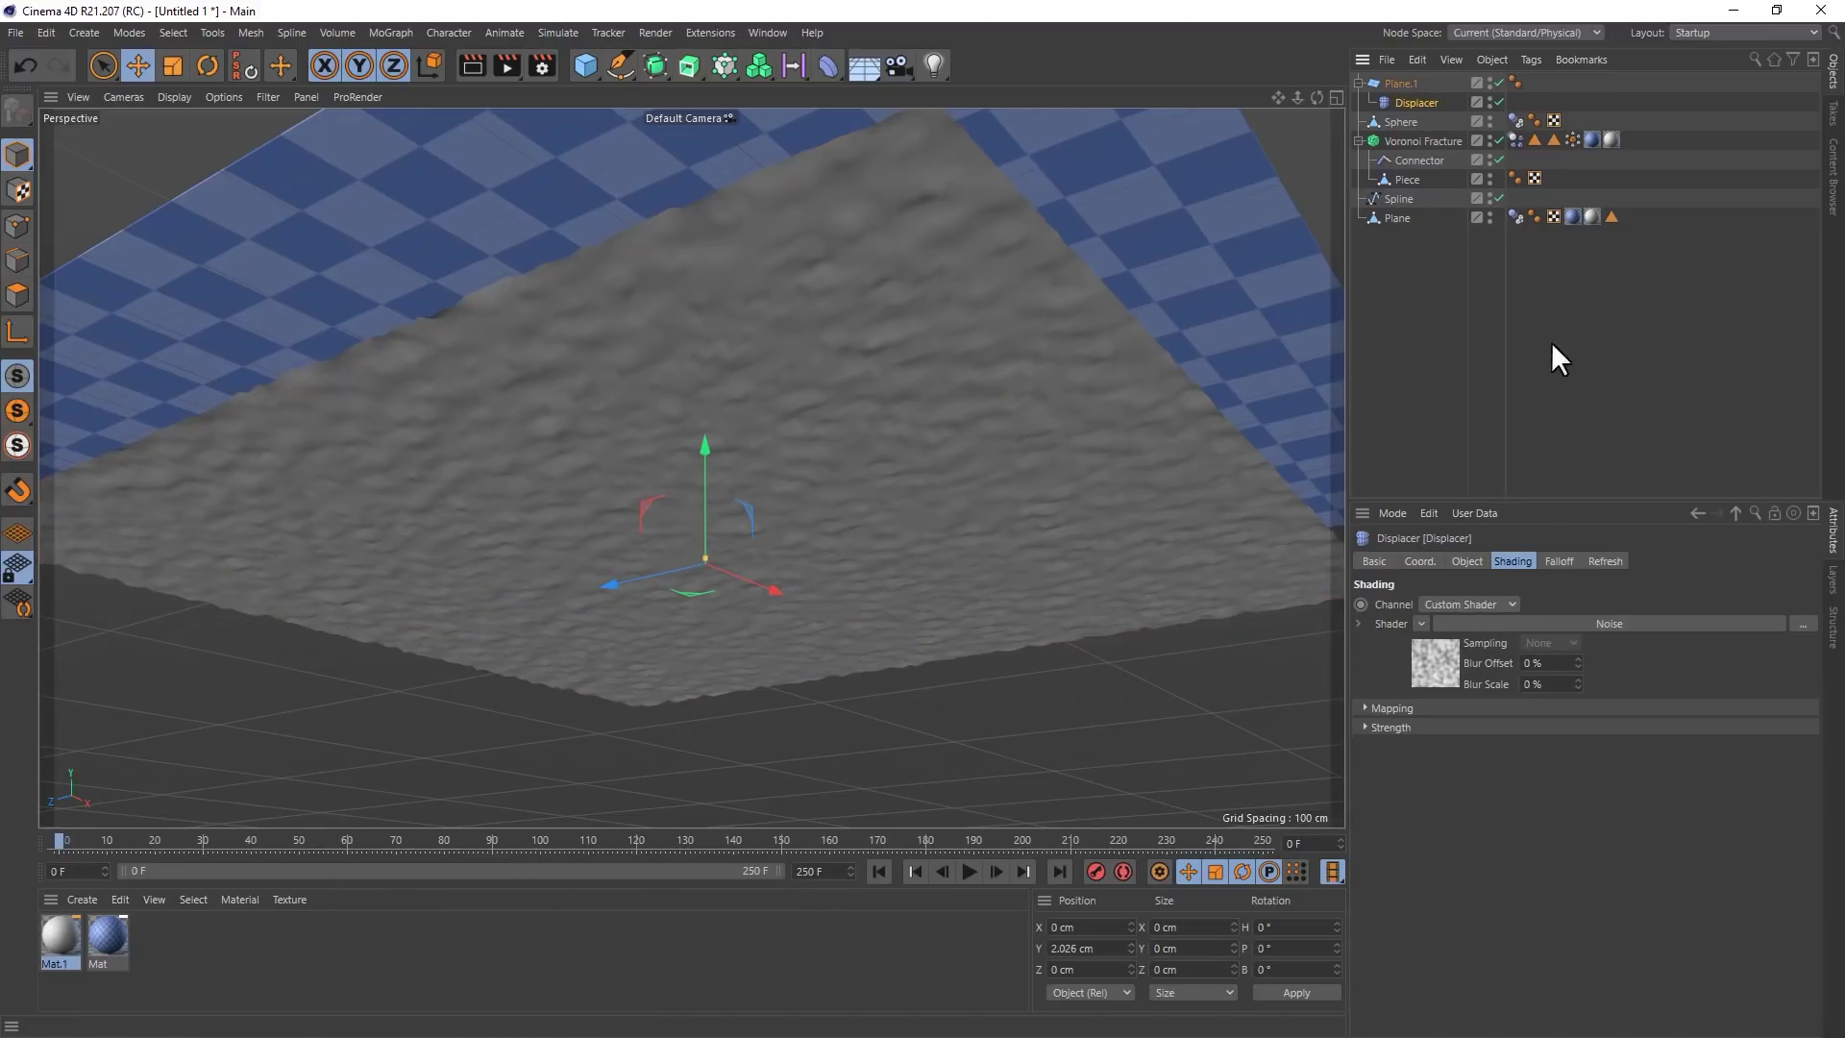
click(1564, 625)
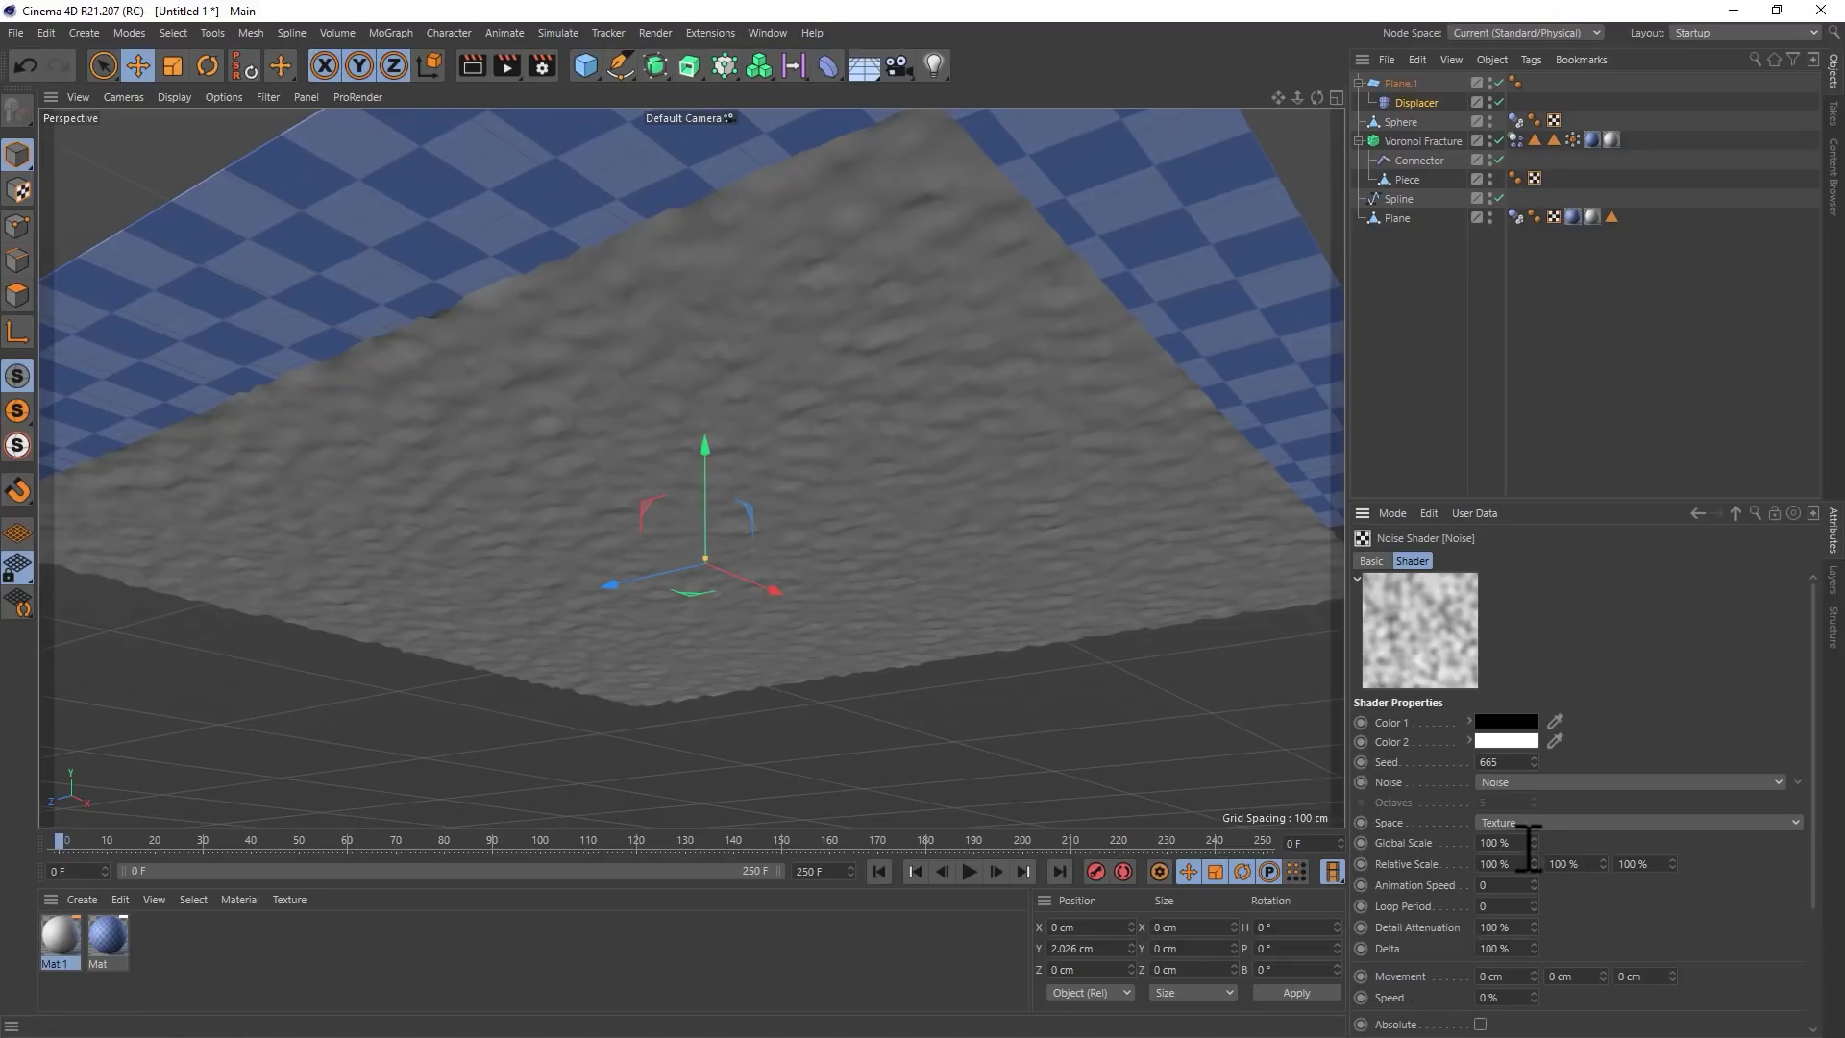
drag(1533, 842, 1534, 640)
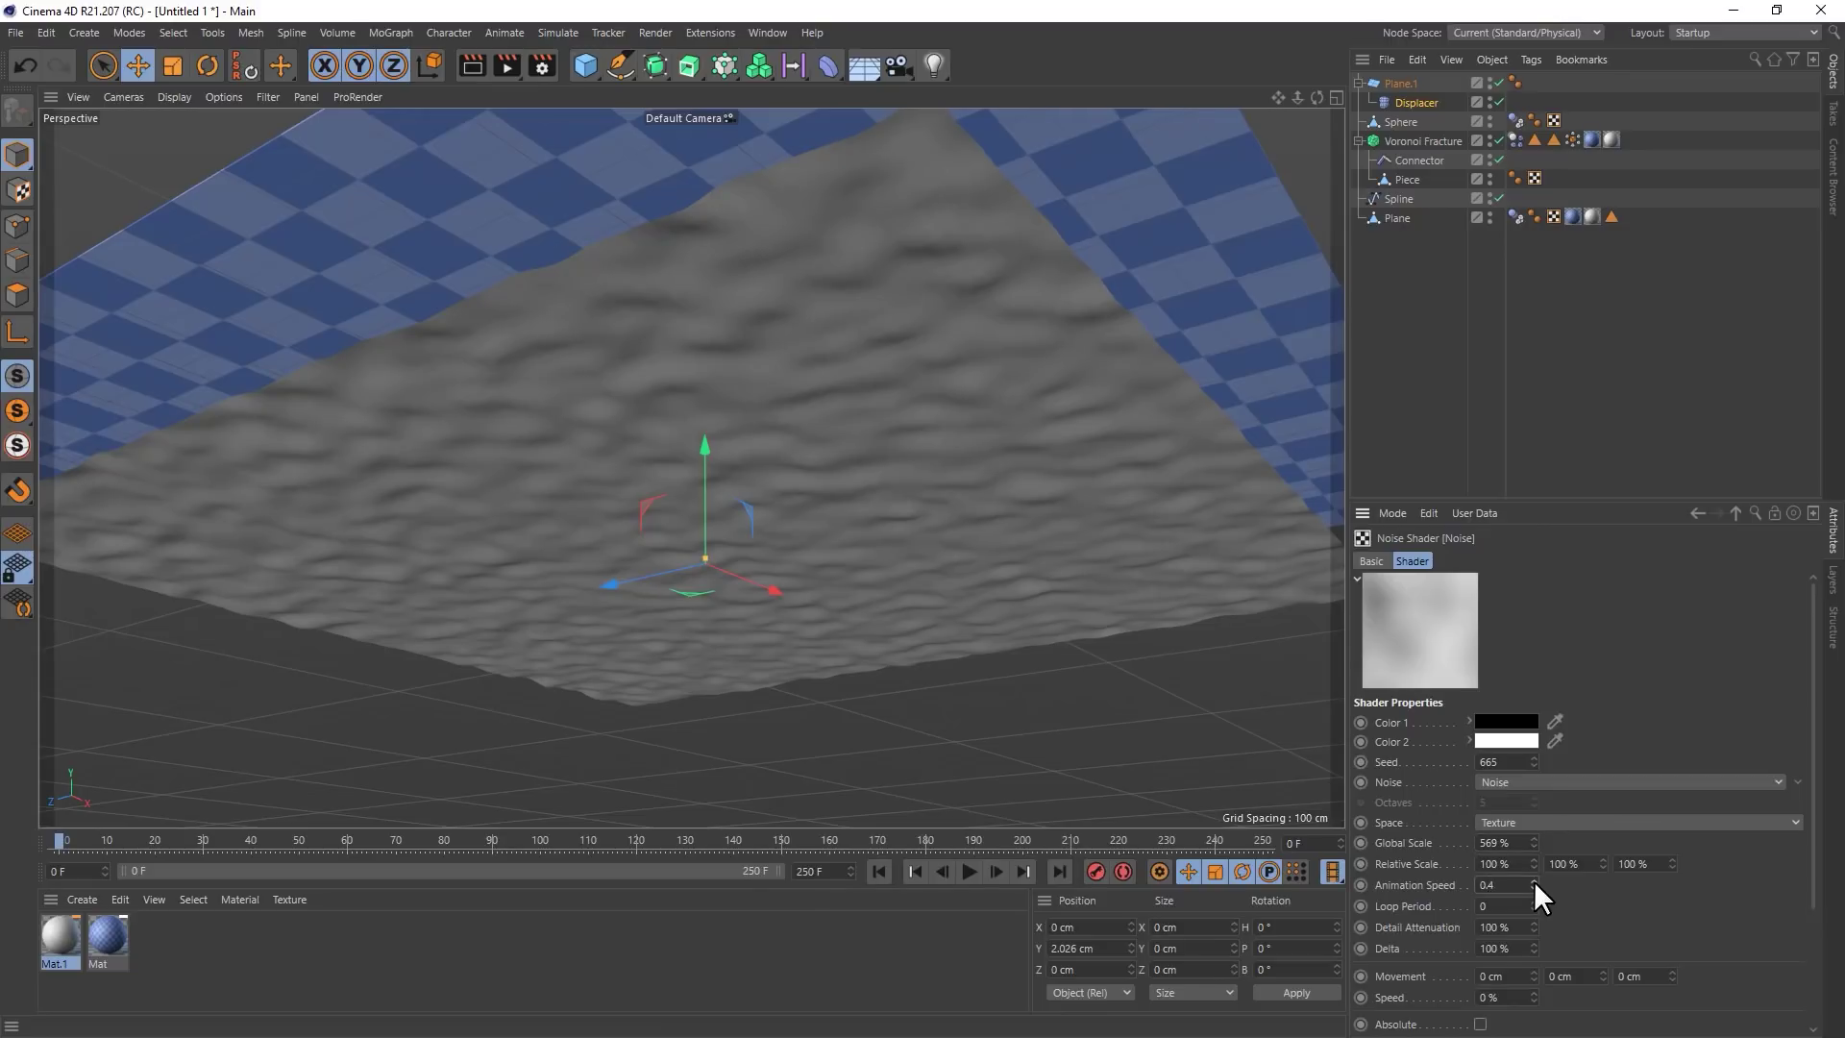
drag(1534, 883, 1533, 863)
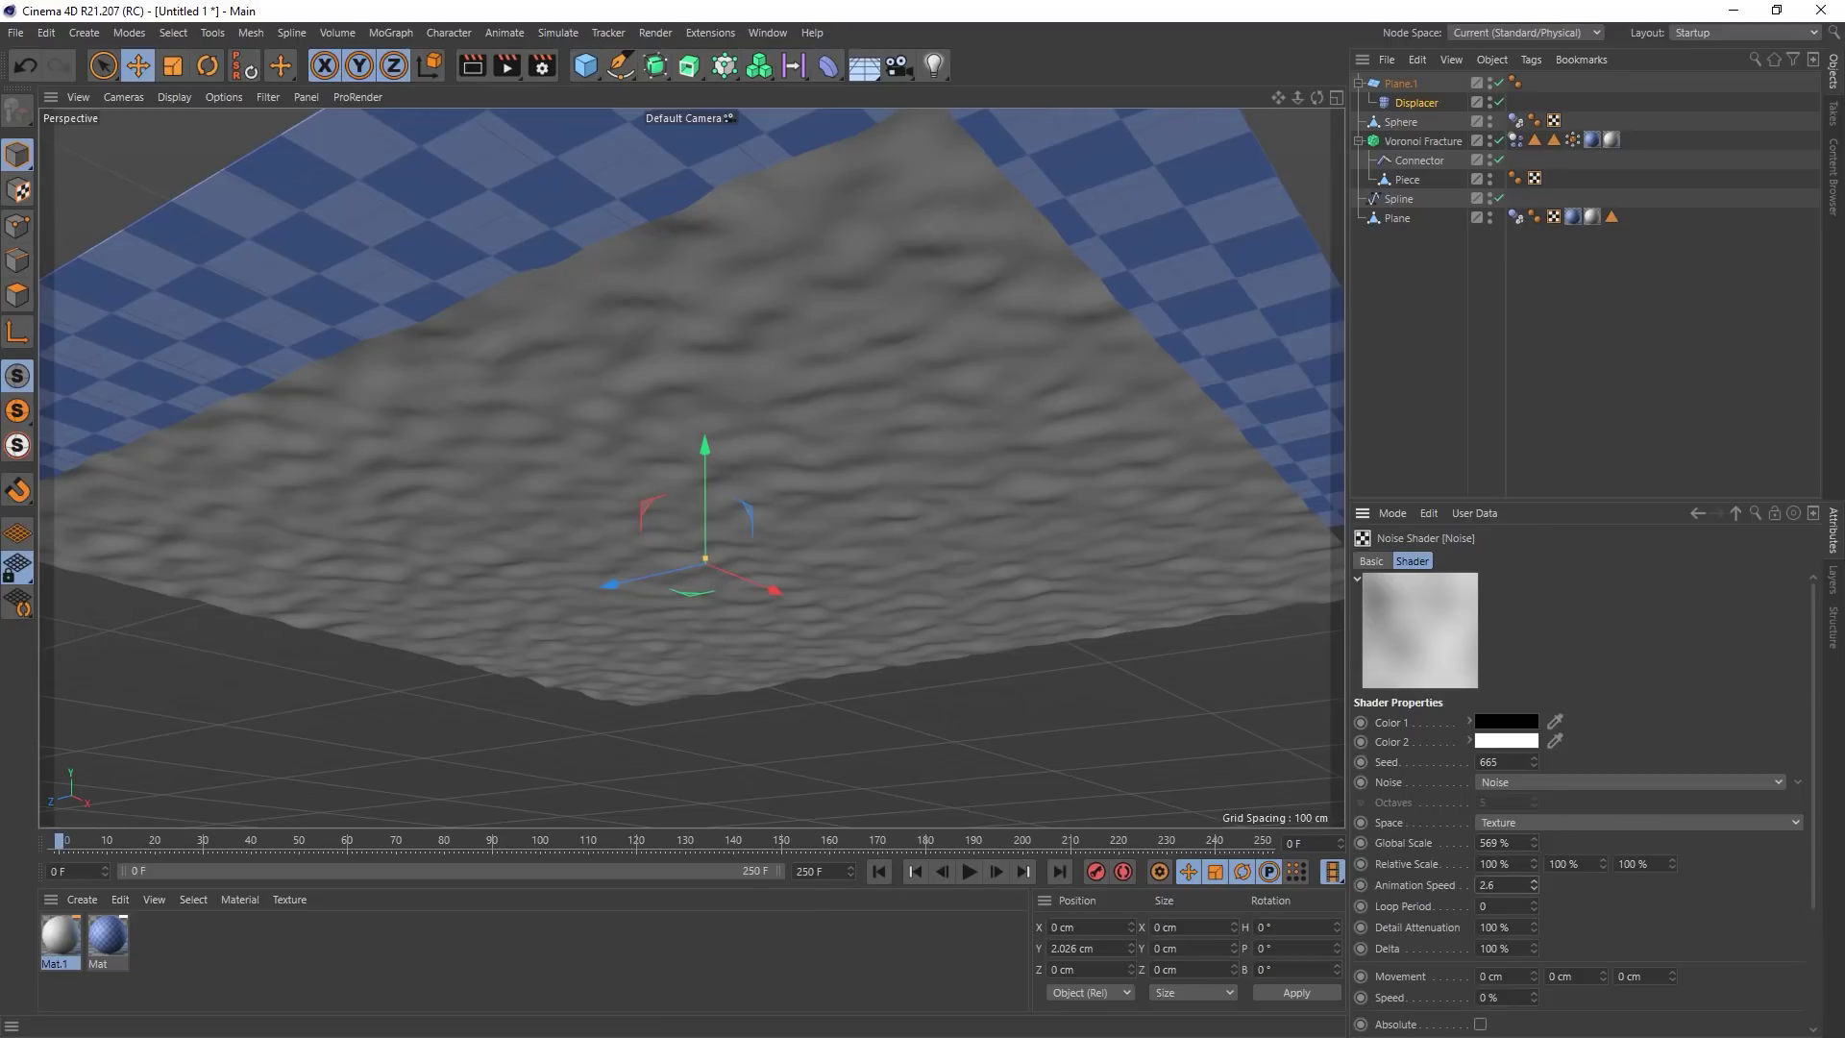
click(968, 871)
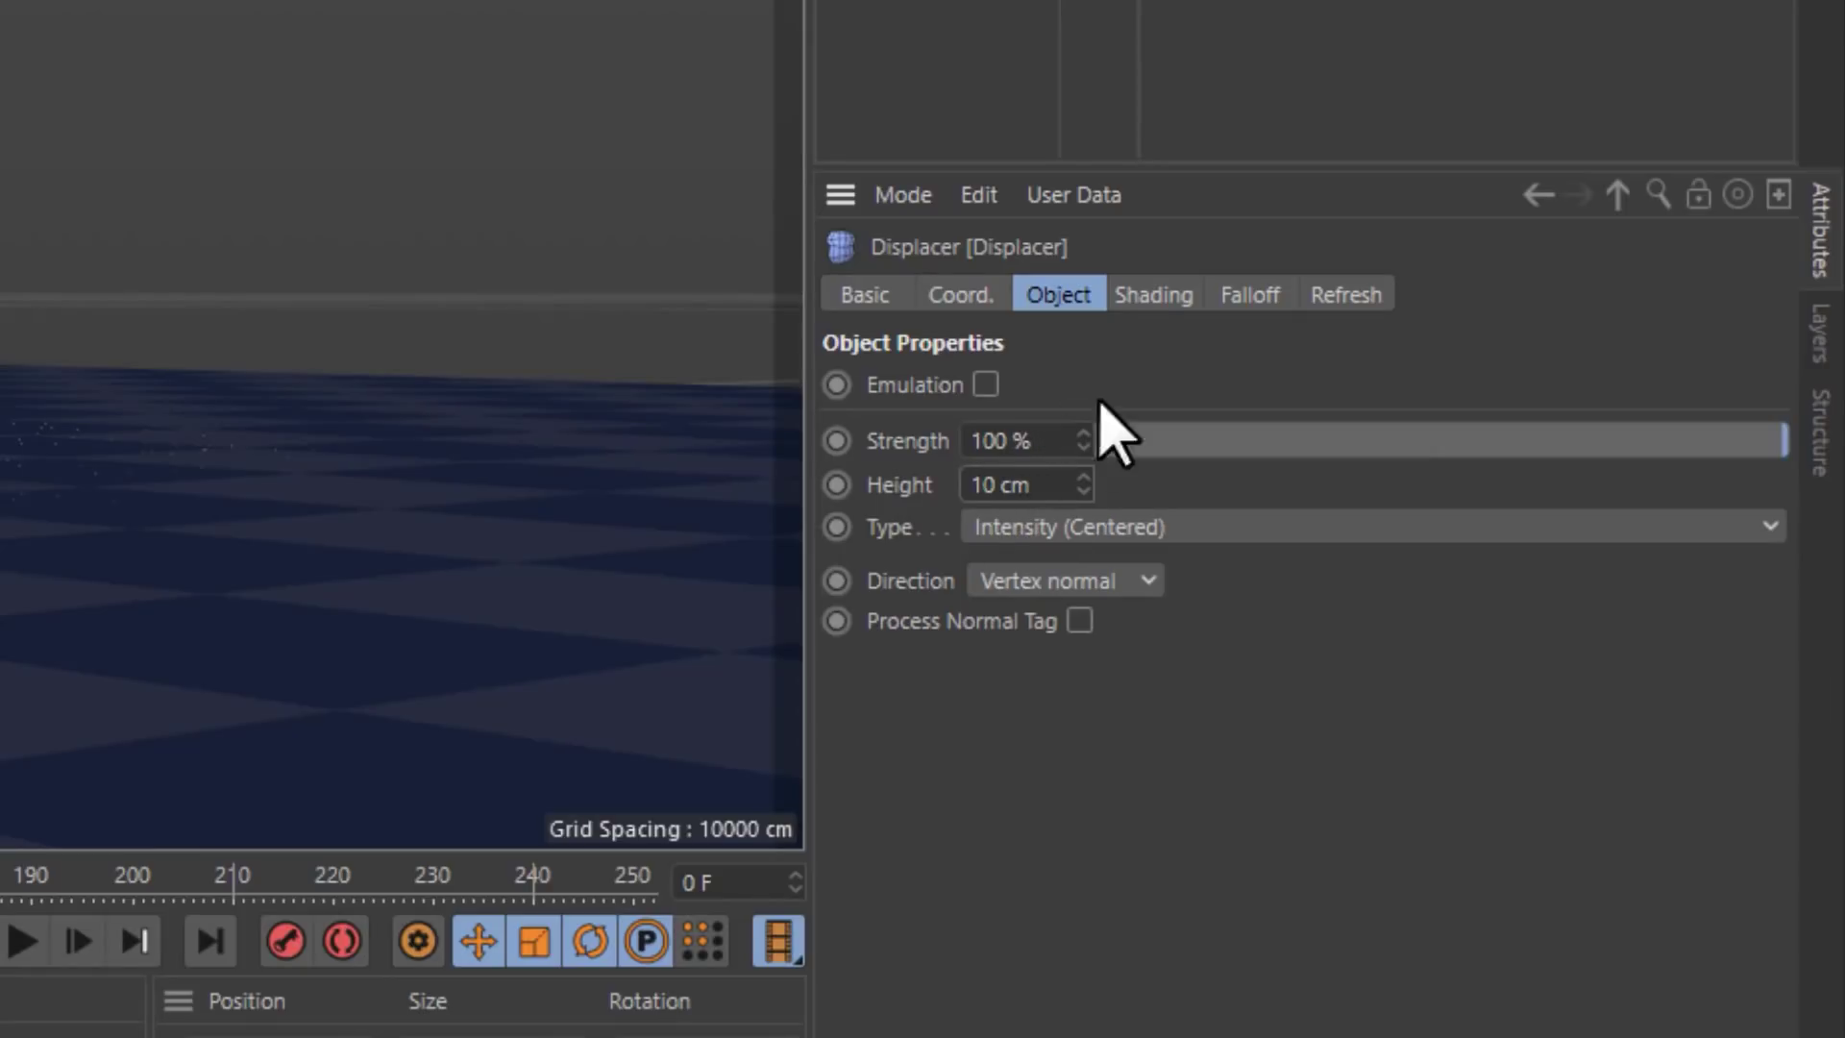
click(1026, 485)
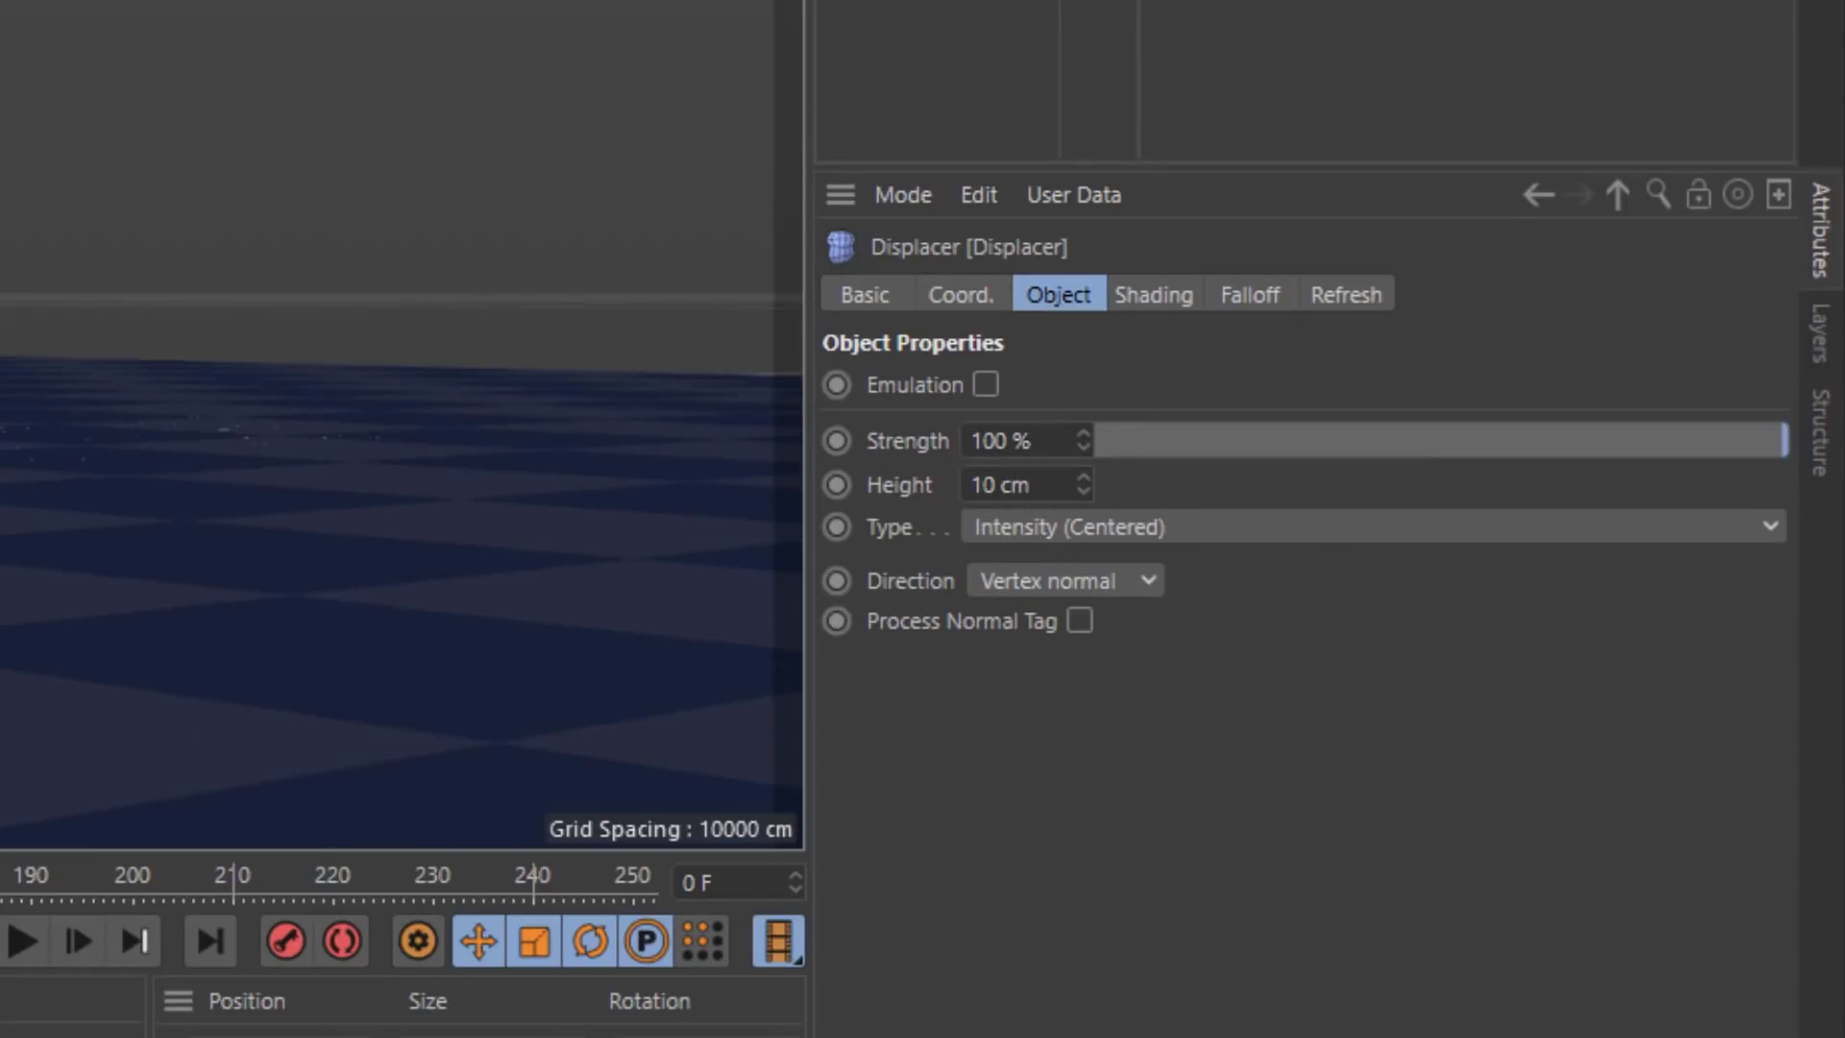
Add a Collider Body tag to Plane.1 and set its collision shape to Automatic (MoDynamics)
right_click(1395, 79)
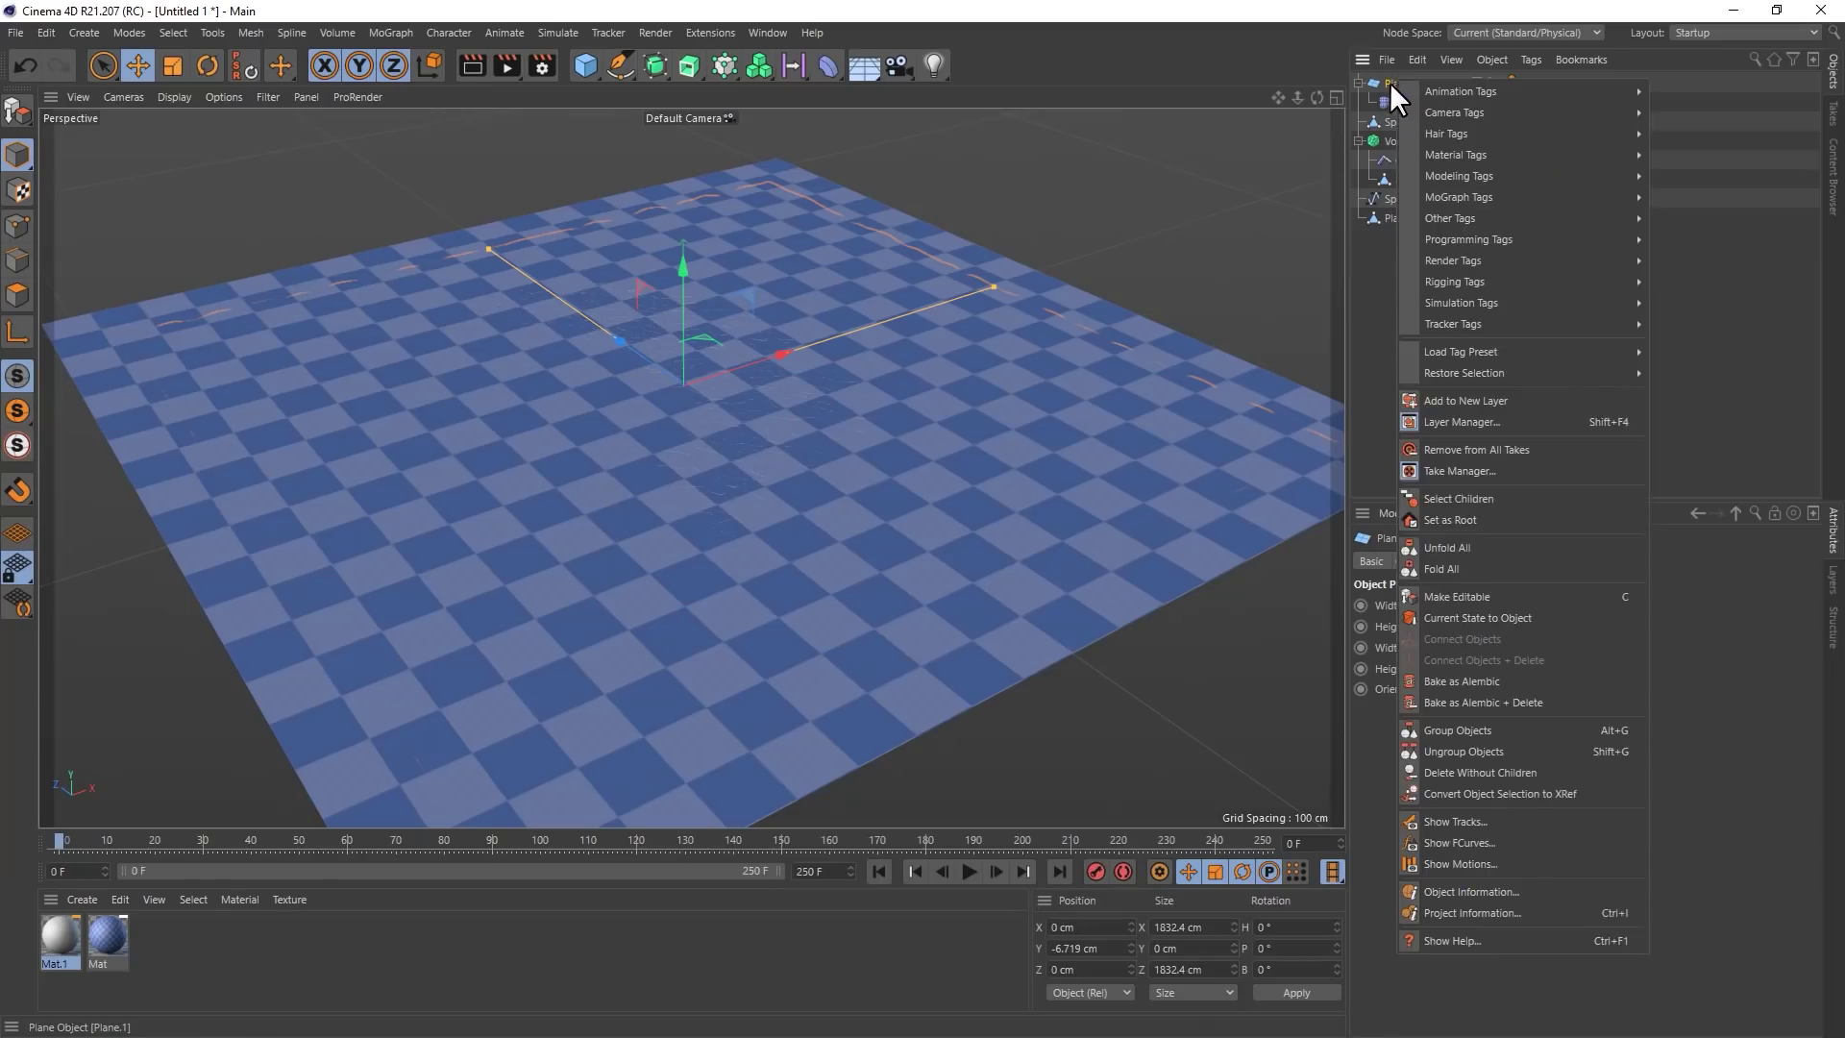
mouse_move(1566, 302)
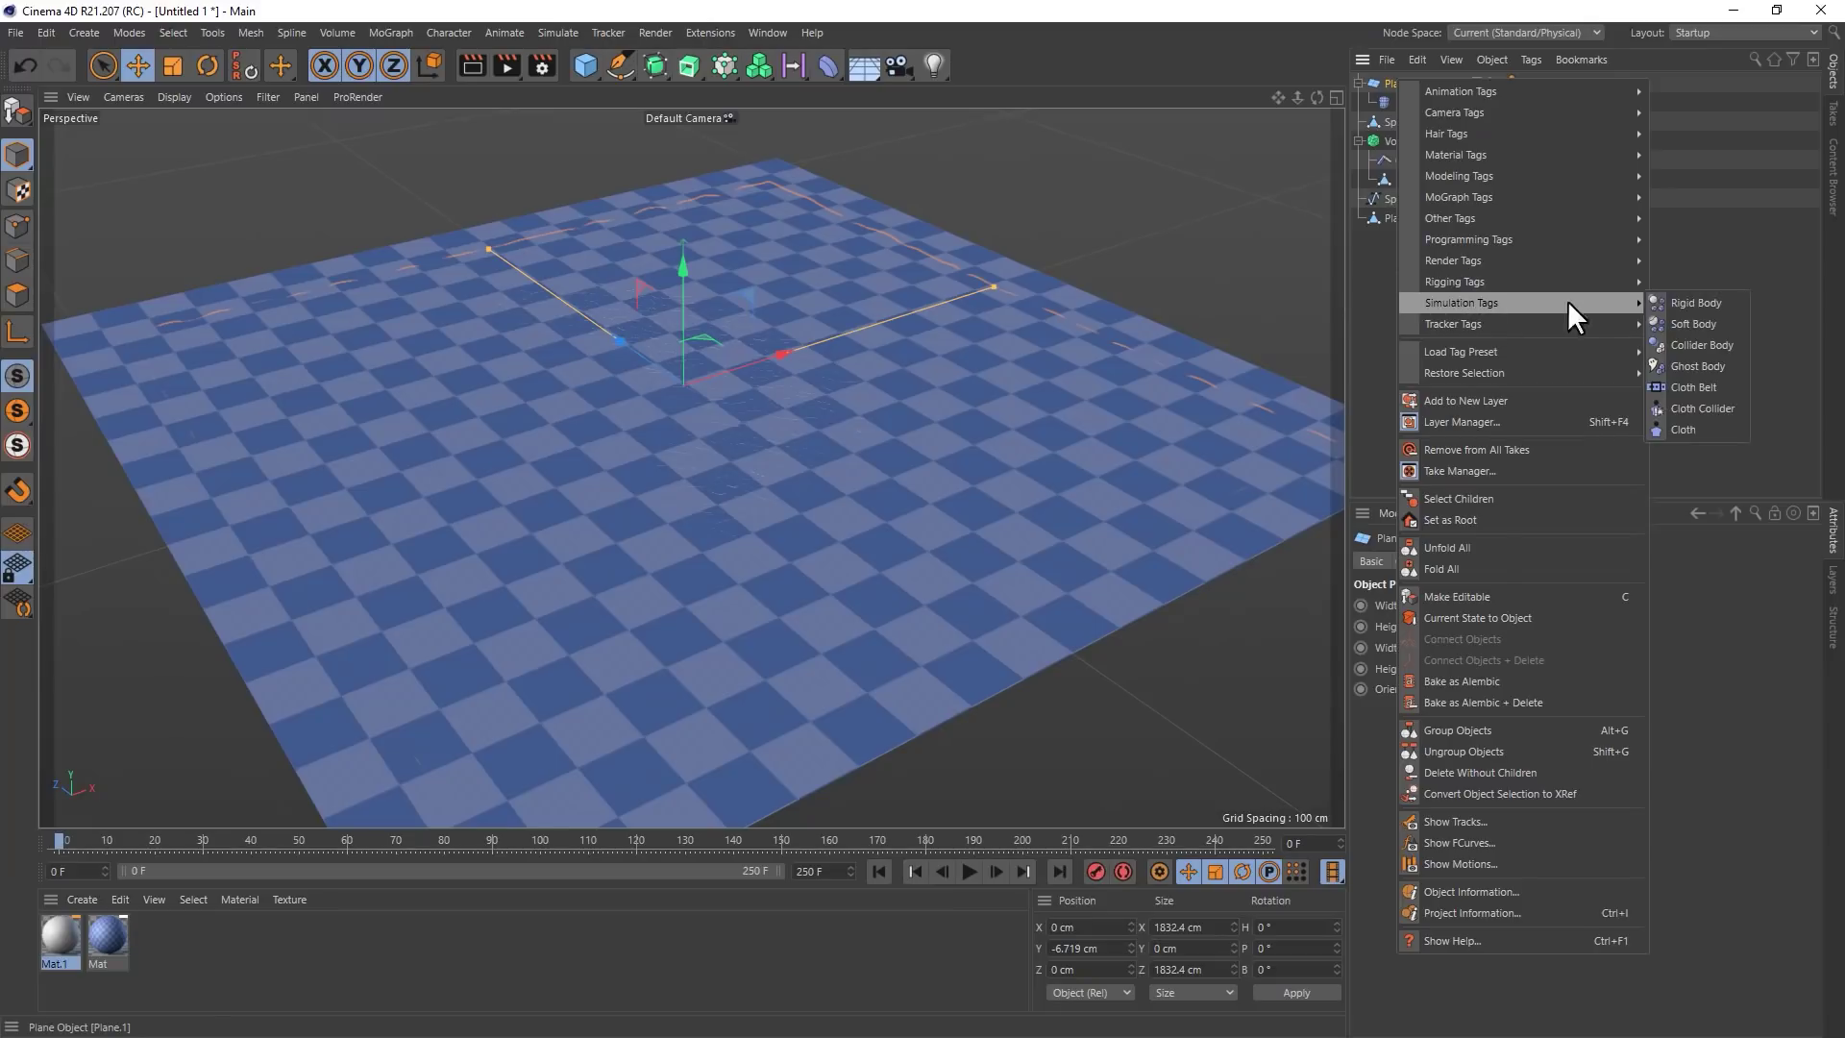
click(1717, 346)
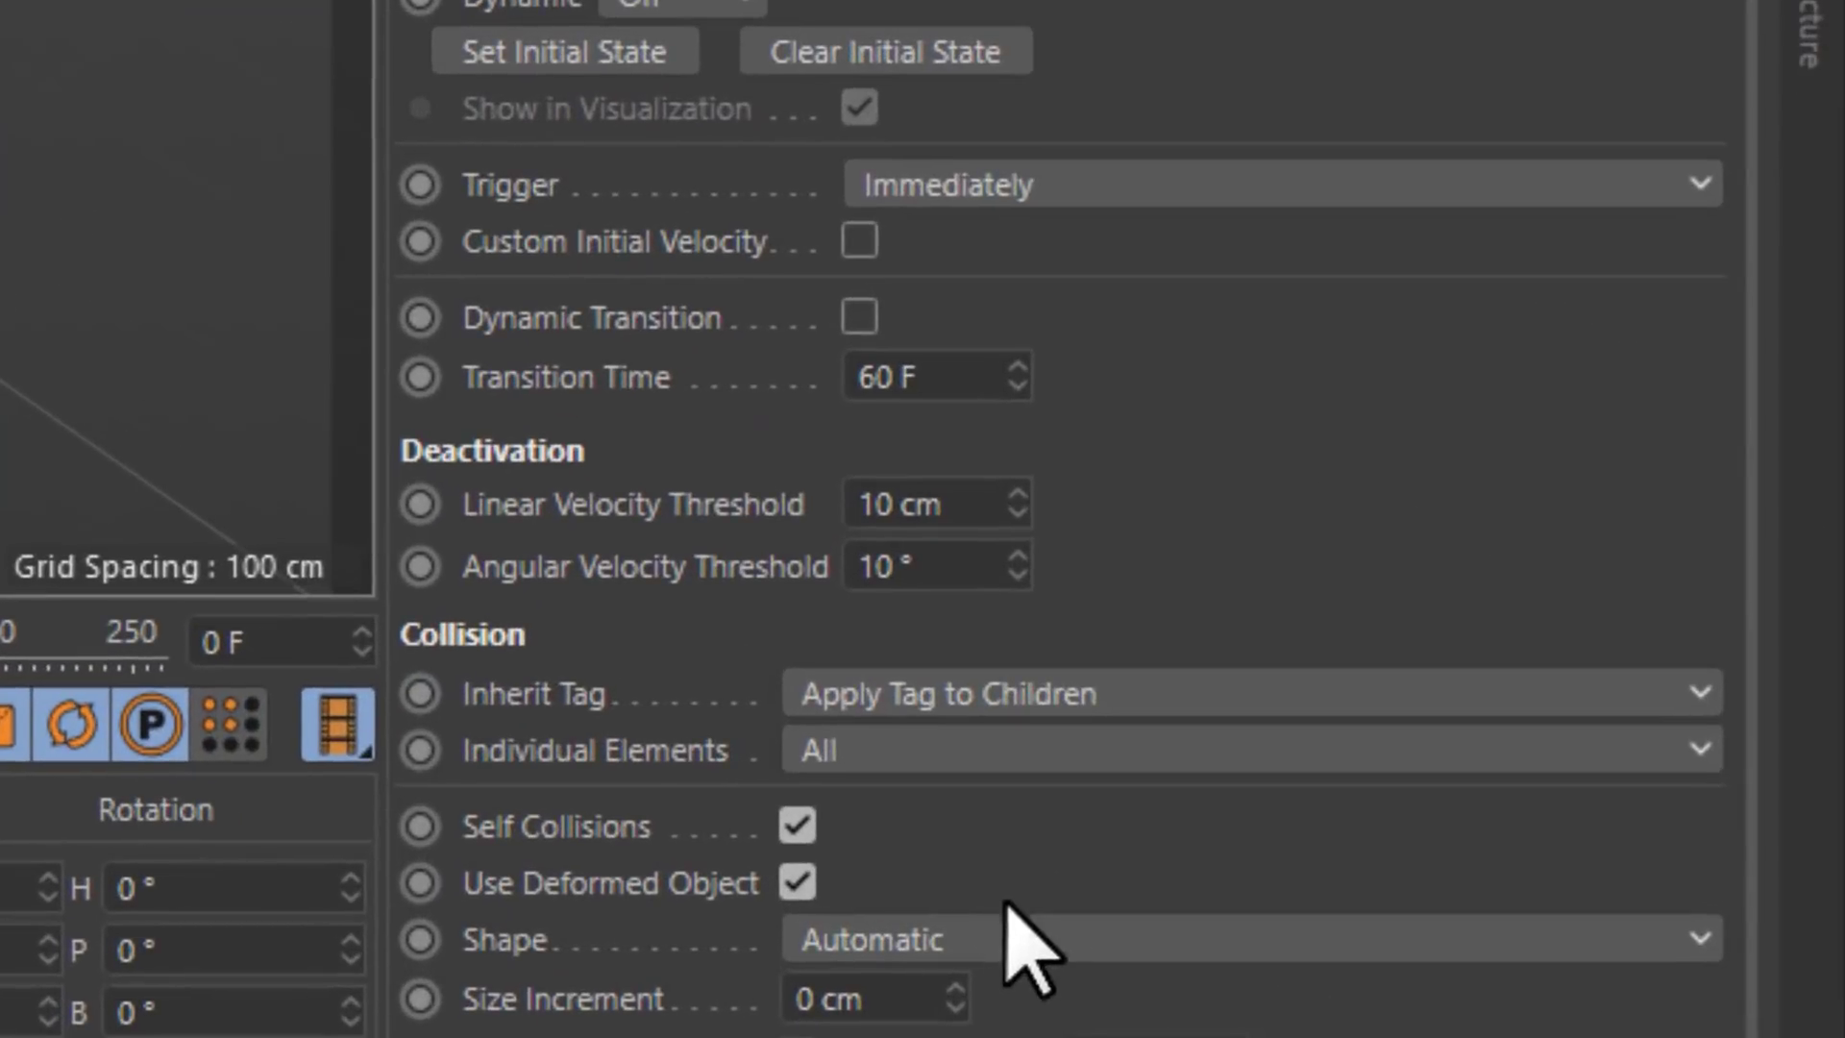
click(1567, 946)
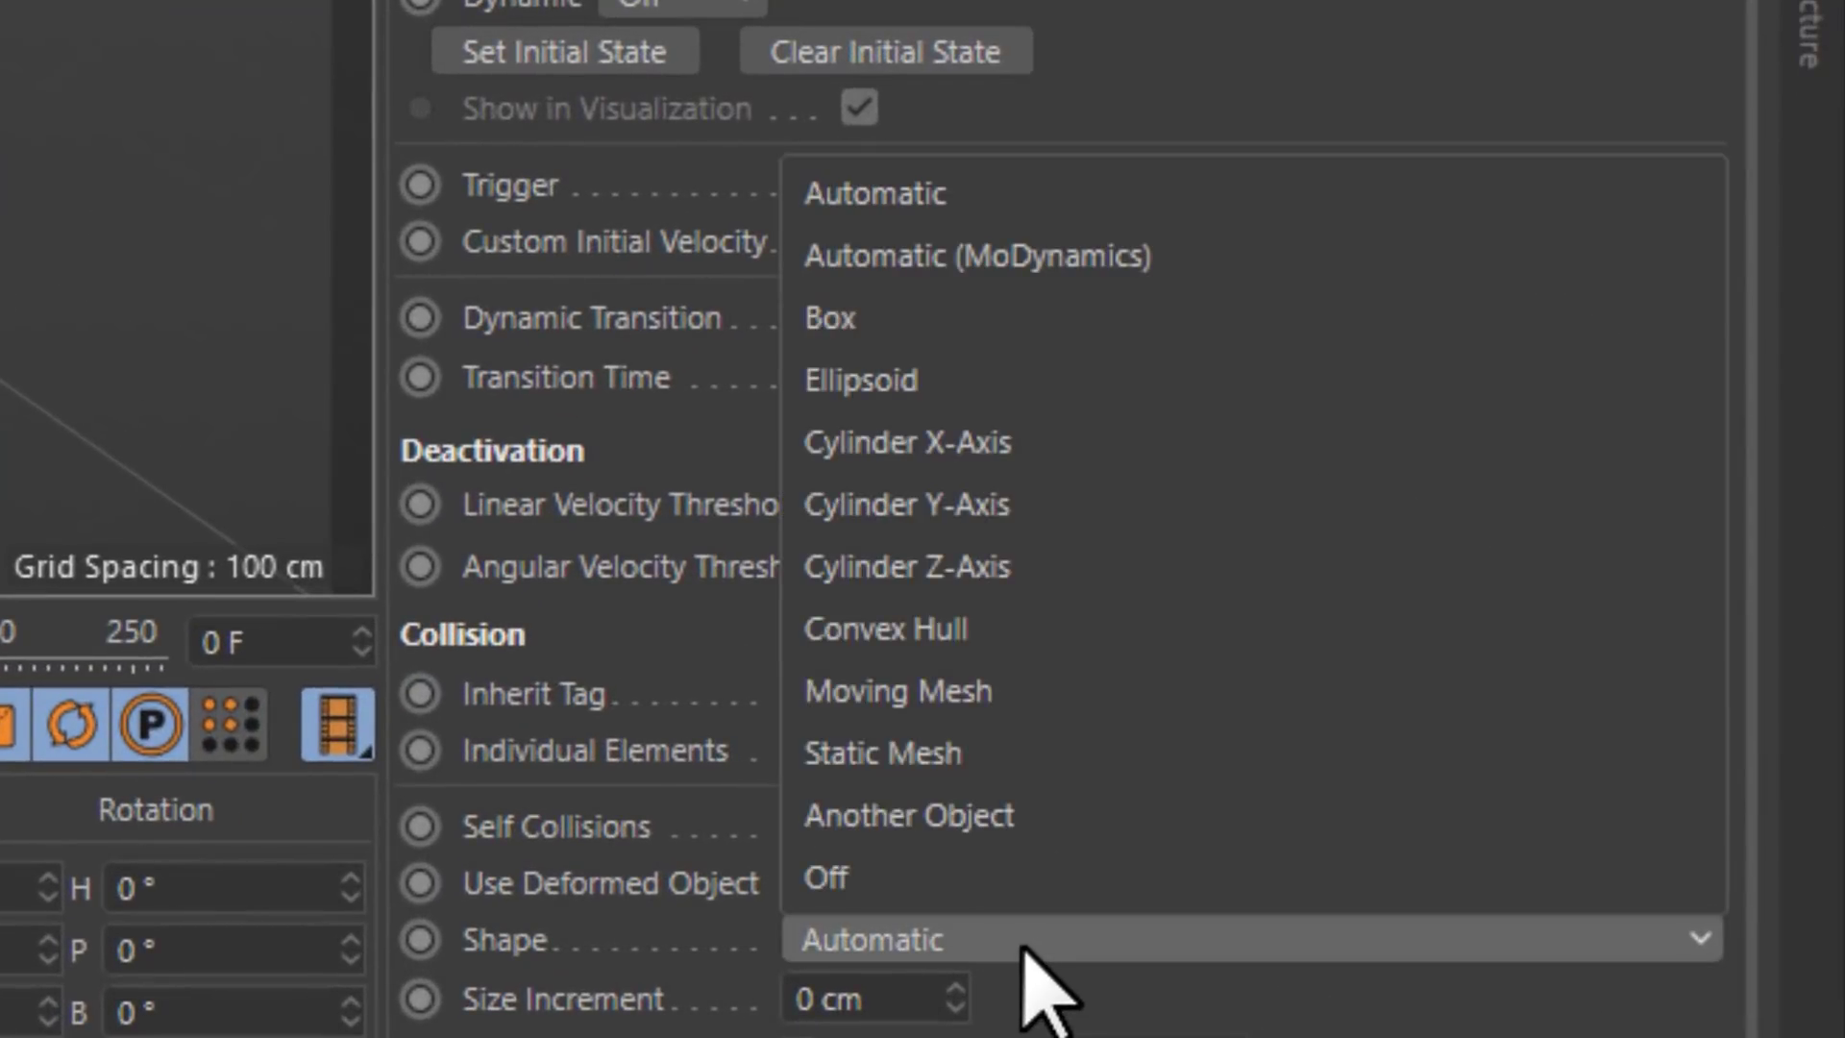
click(1047, 256)
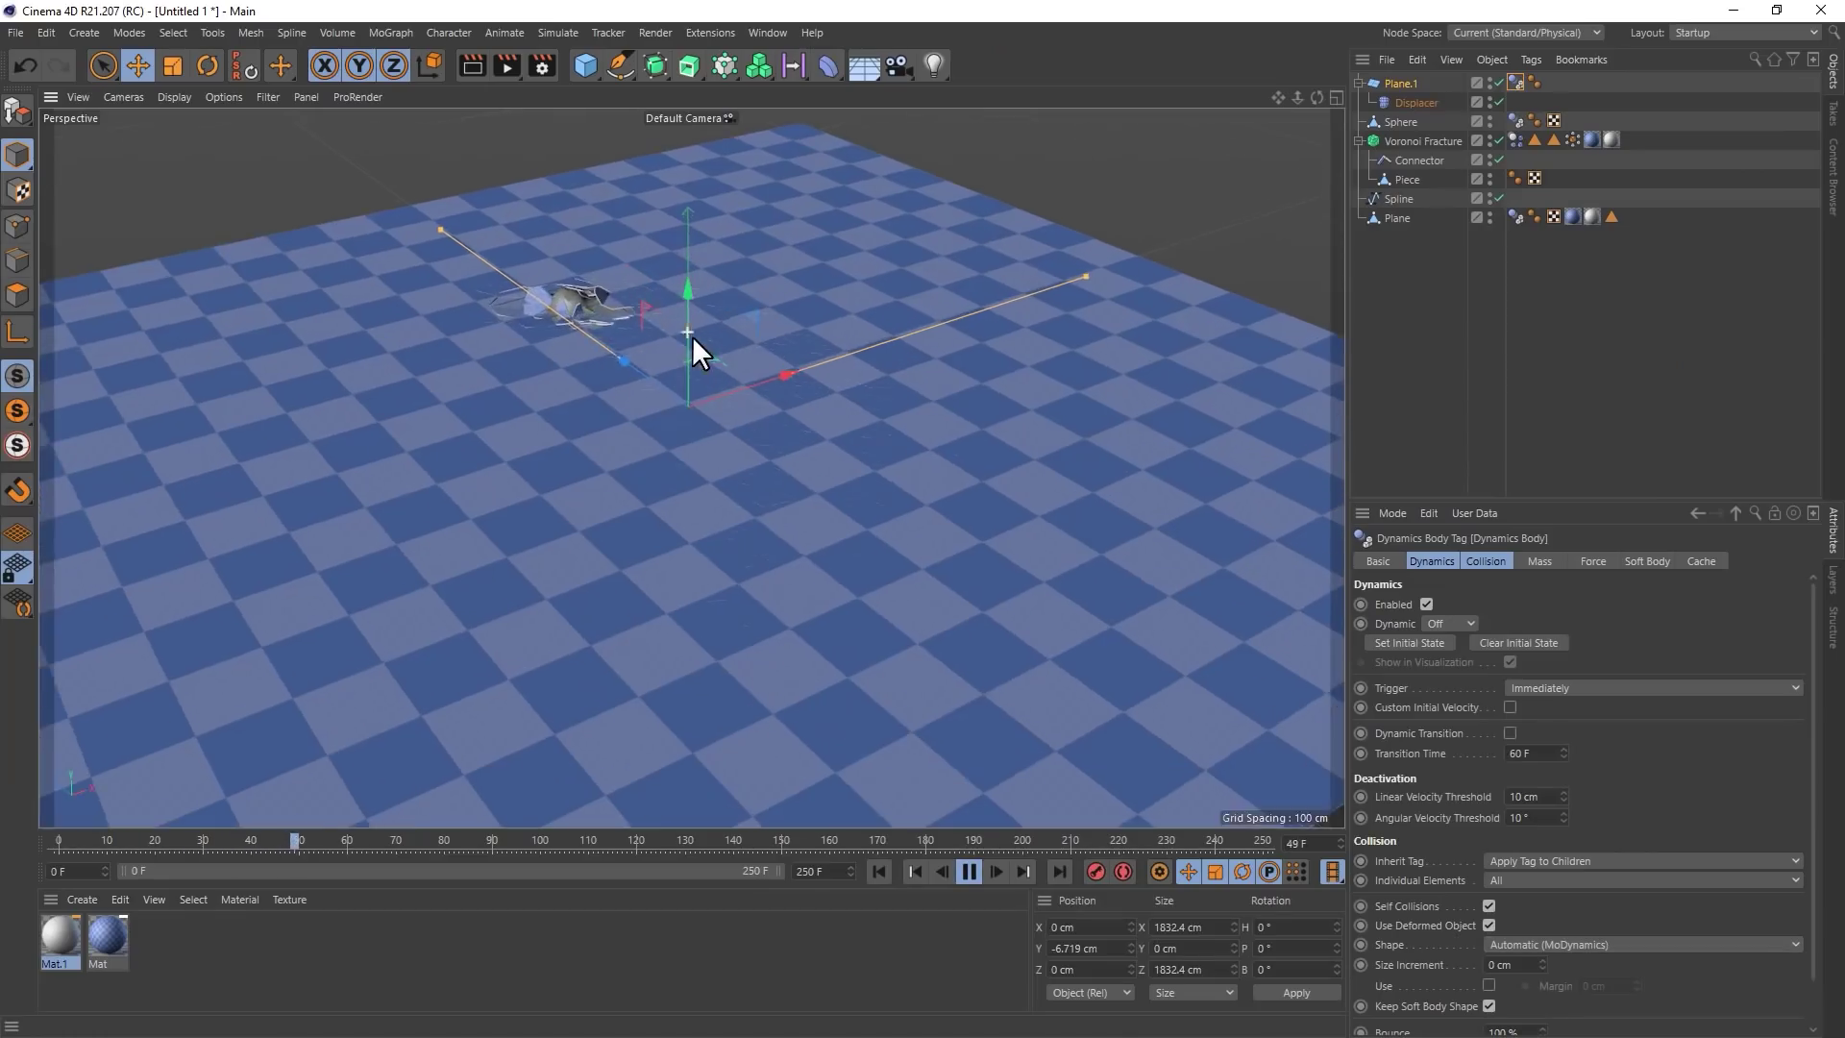
Play the simulation to about frame 215 to check the fractured pieces against the lower plane, and return to frame 0
scroll(702, 347, up, 3)
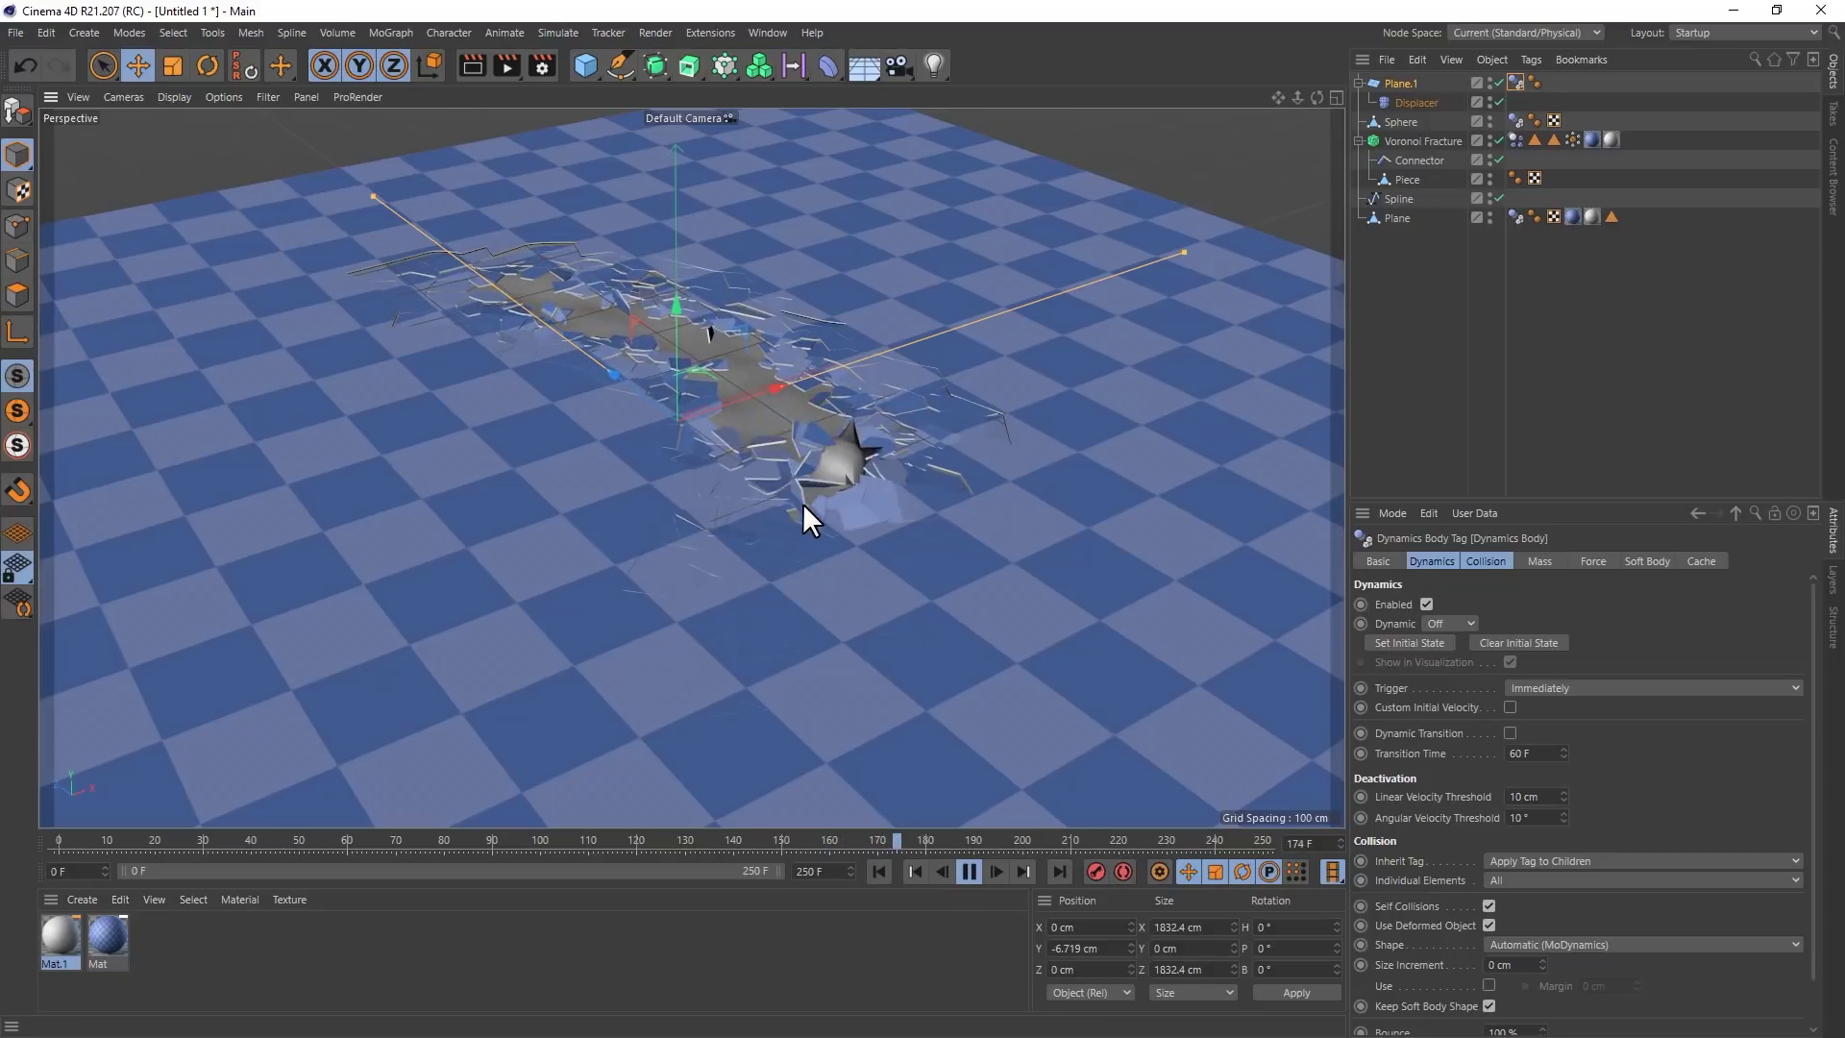
click(969, 871)
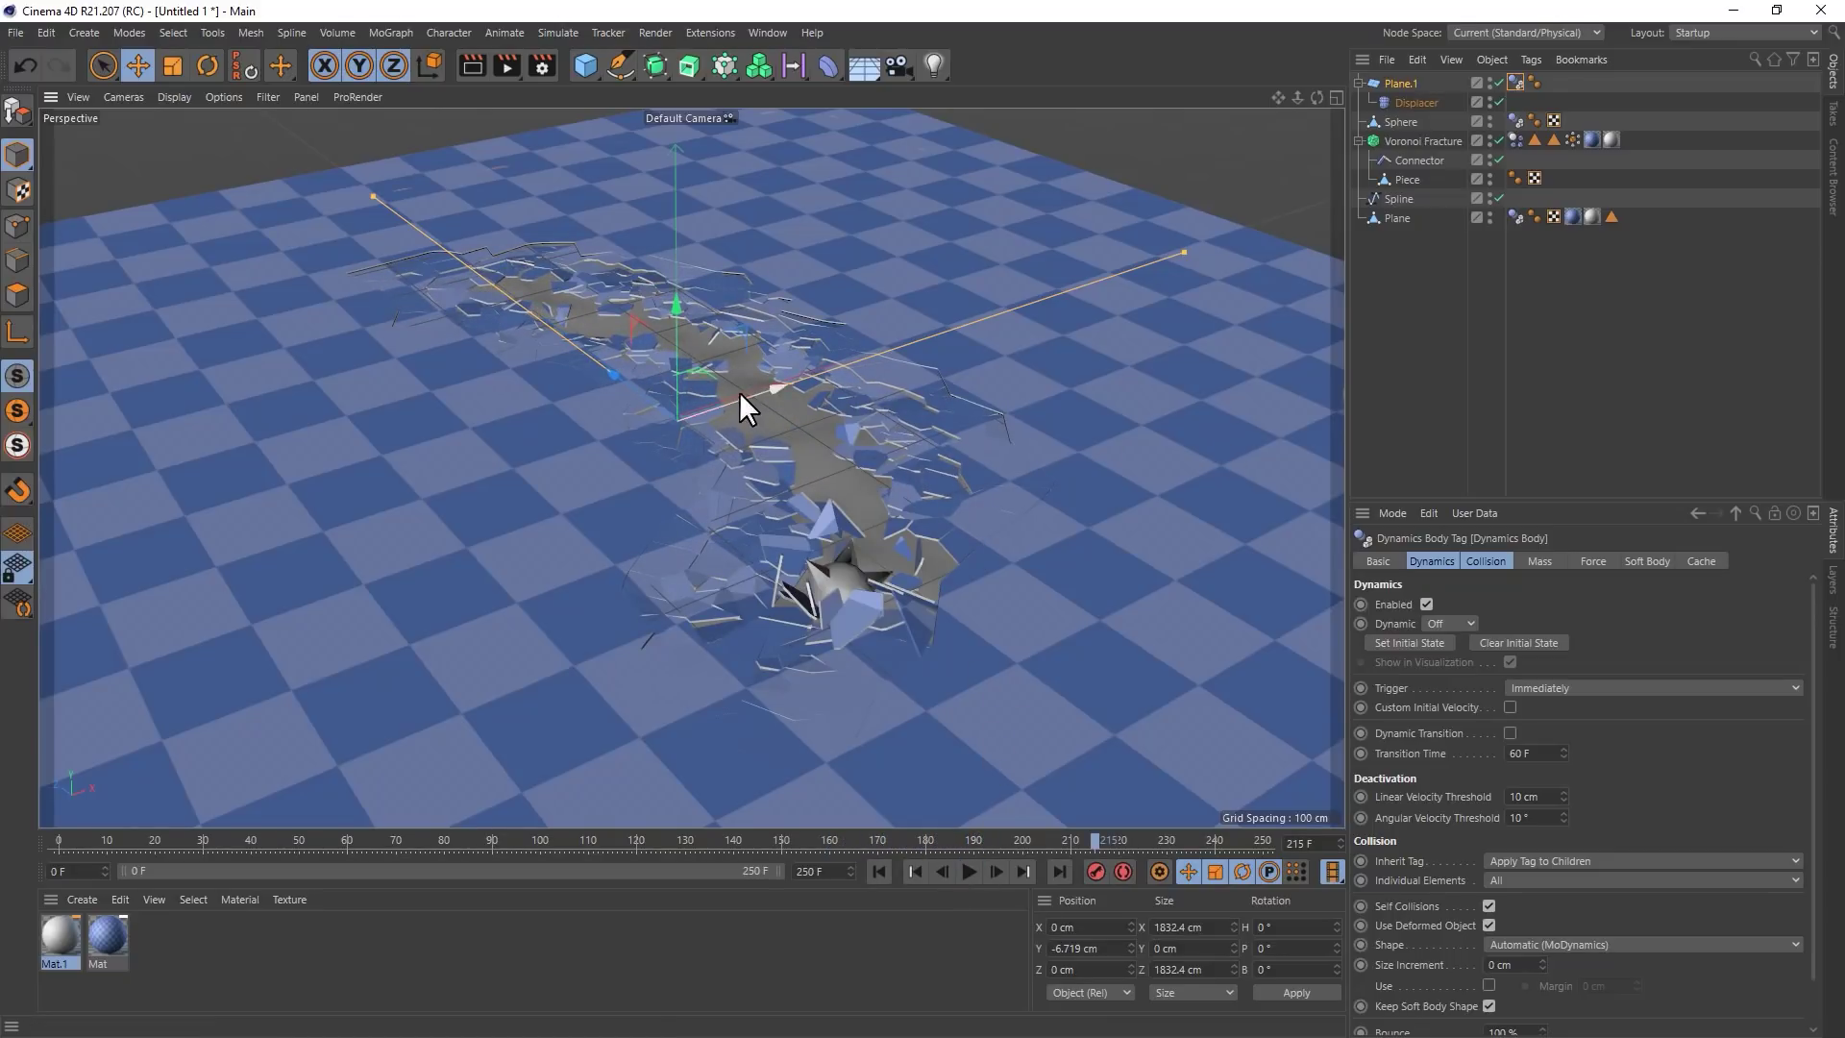
drag(182, 836, 9, 852)
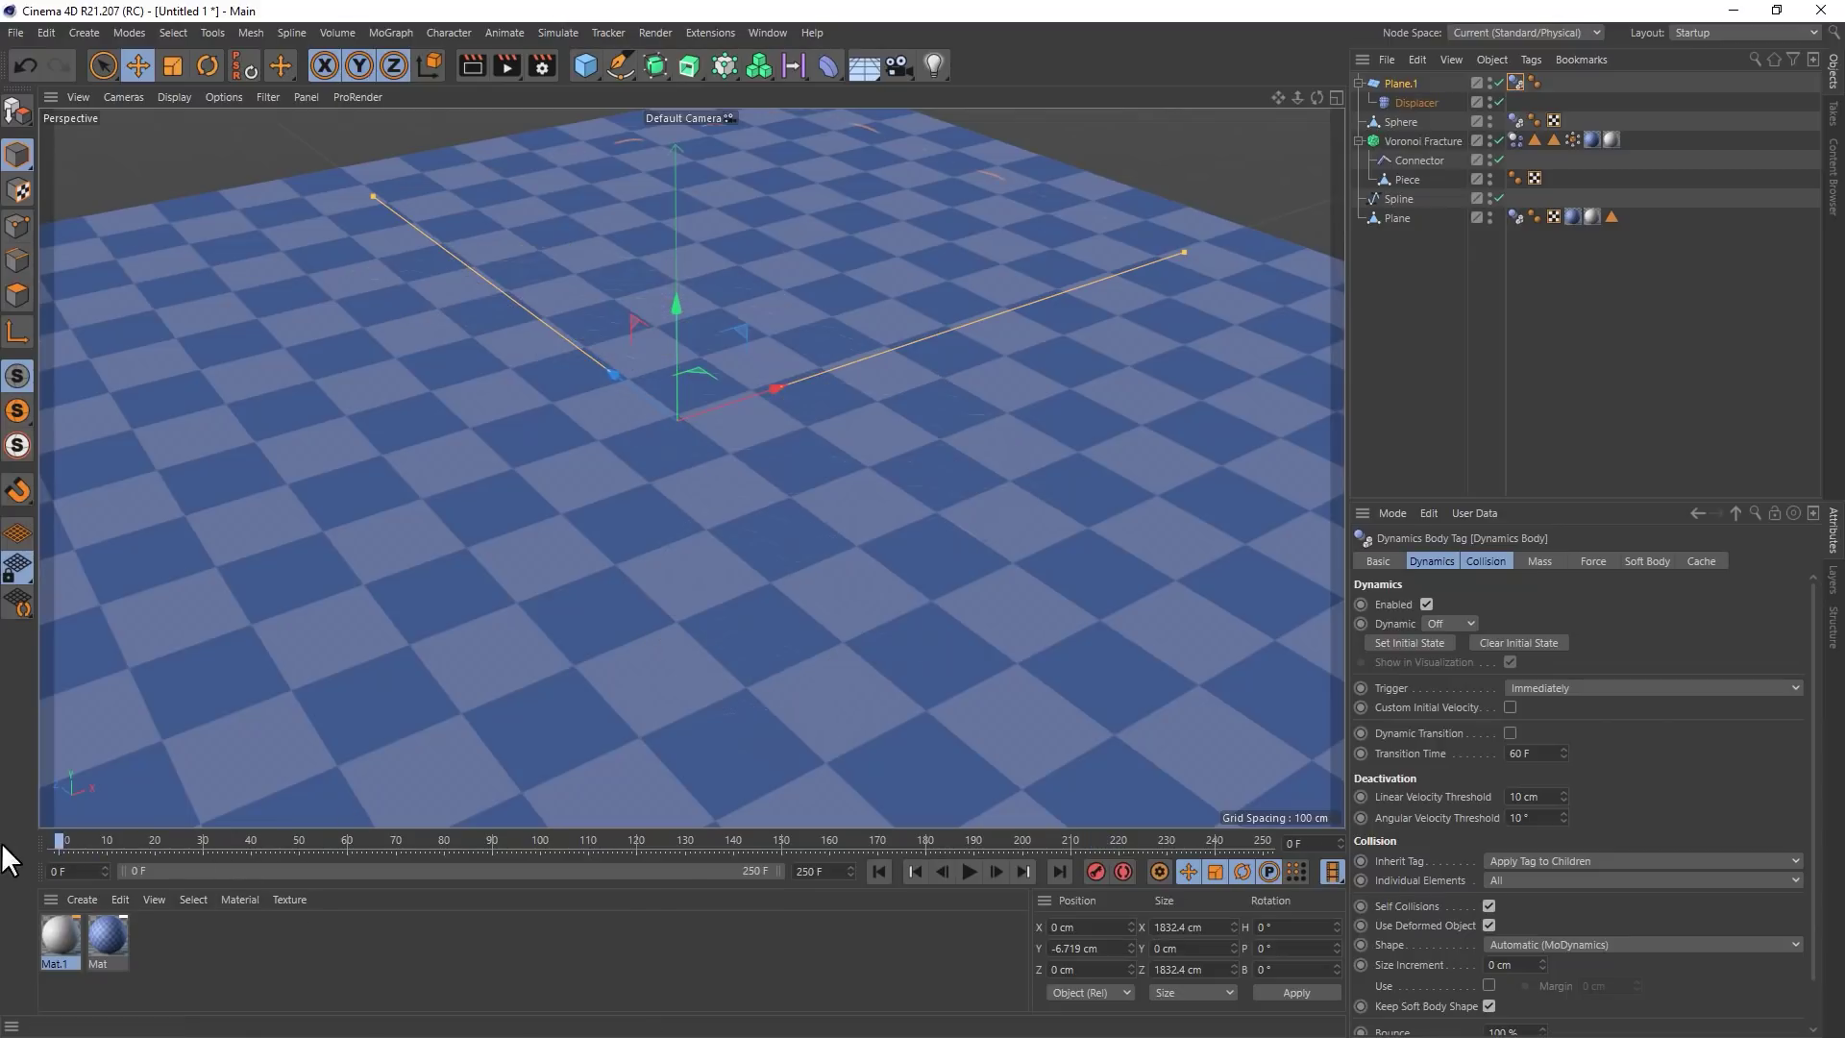
Animate Plane.1 with keyframes from its current placement at frame 0 to about X 276 cm and heading -33° at frame 250, and play it
click(1403, 84)
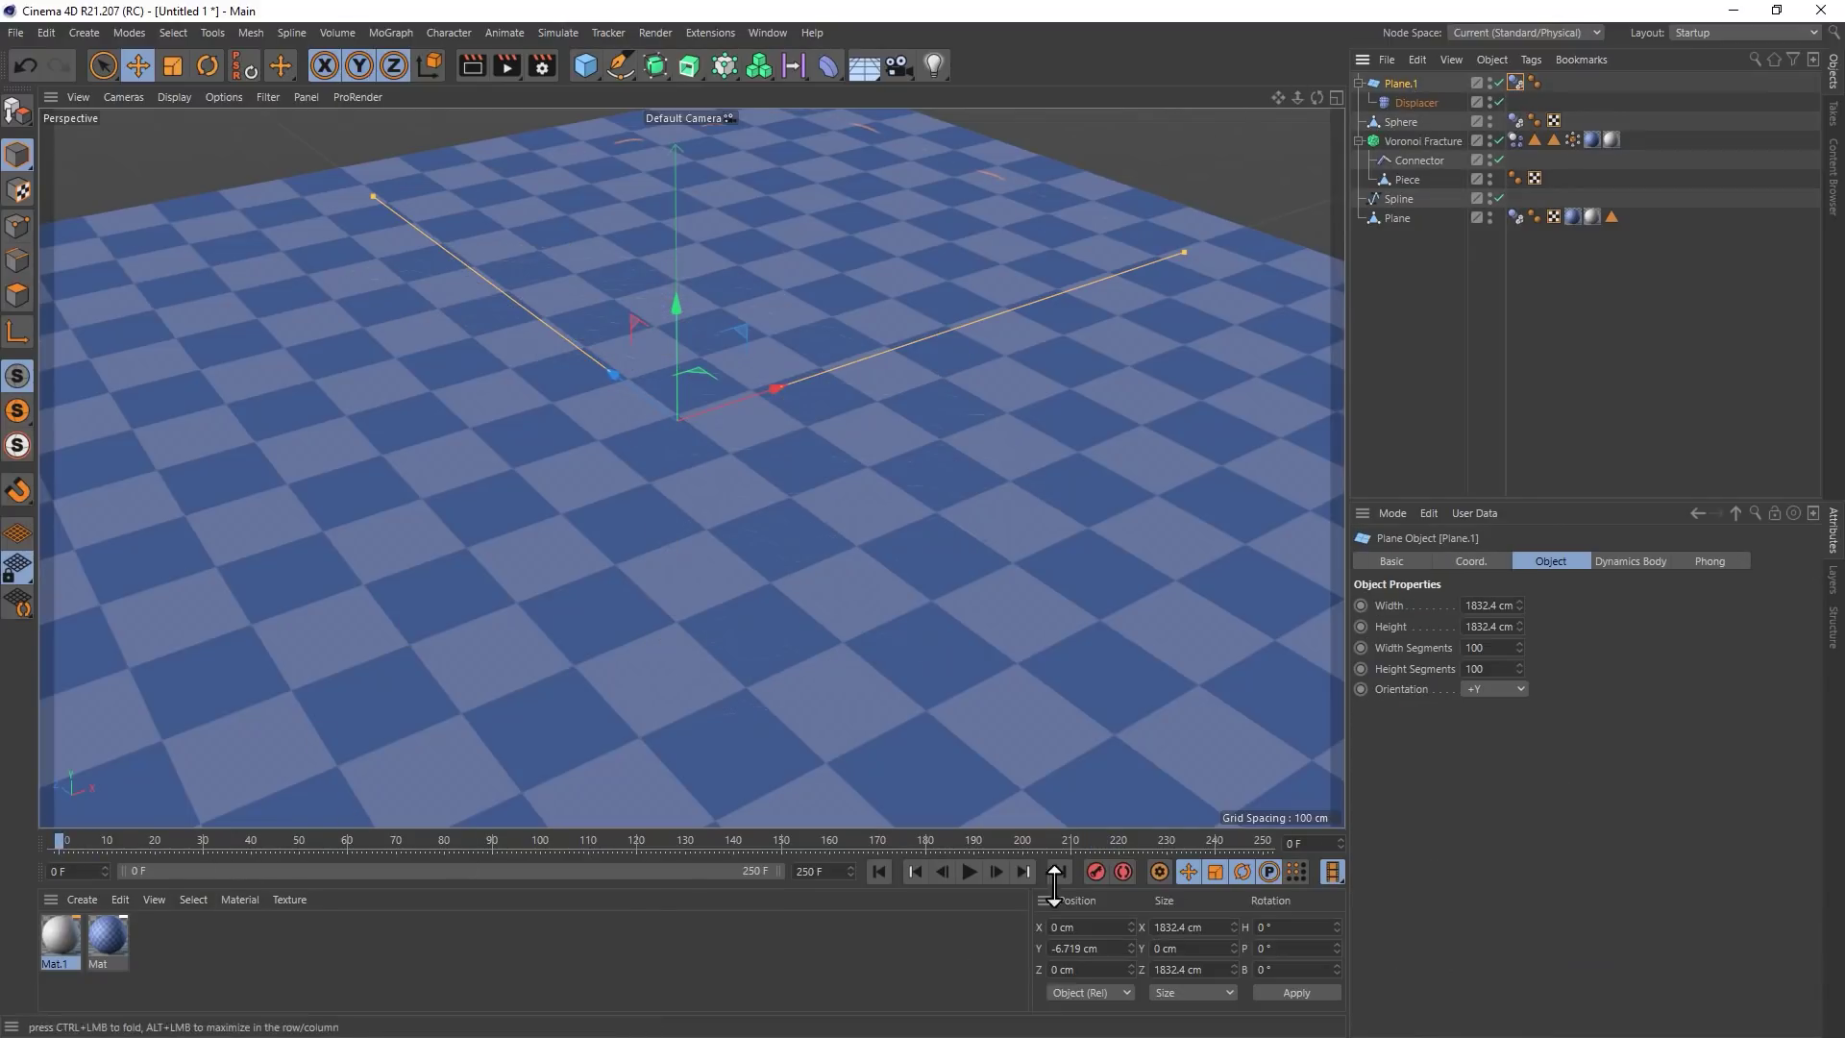
drag(60, 842, 1352, 843)
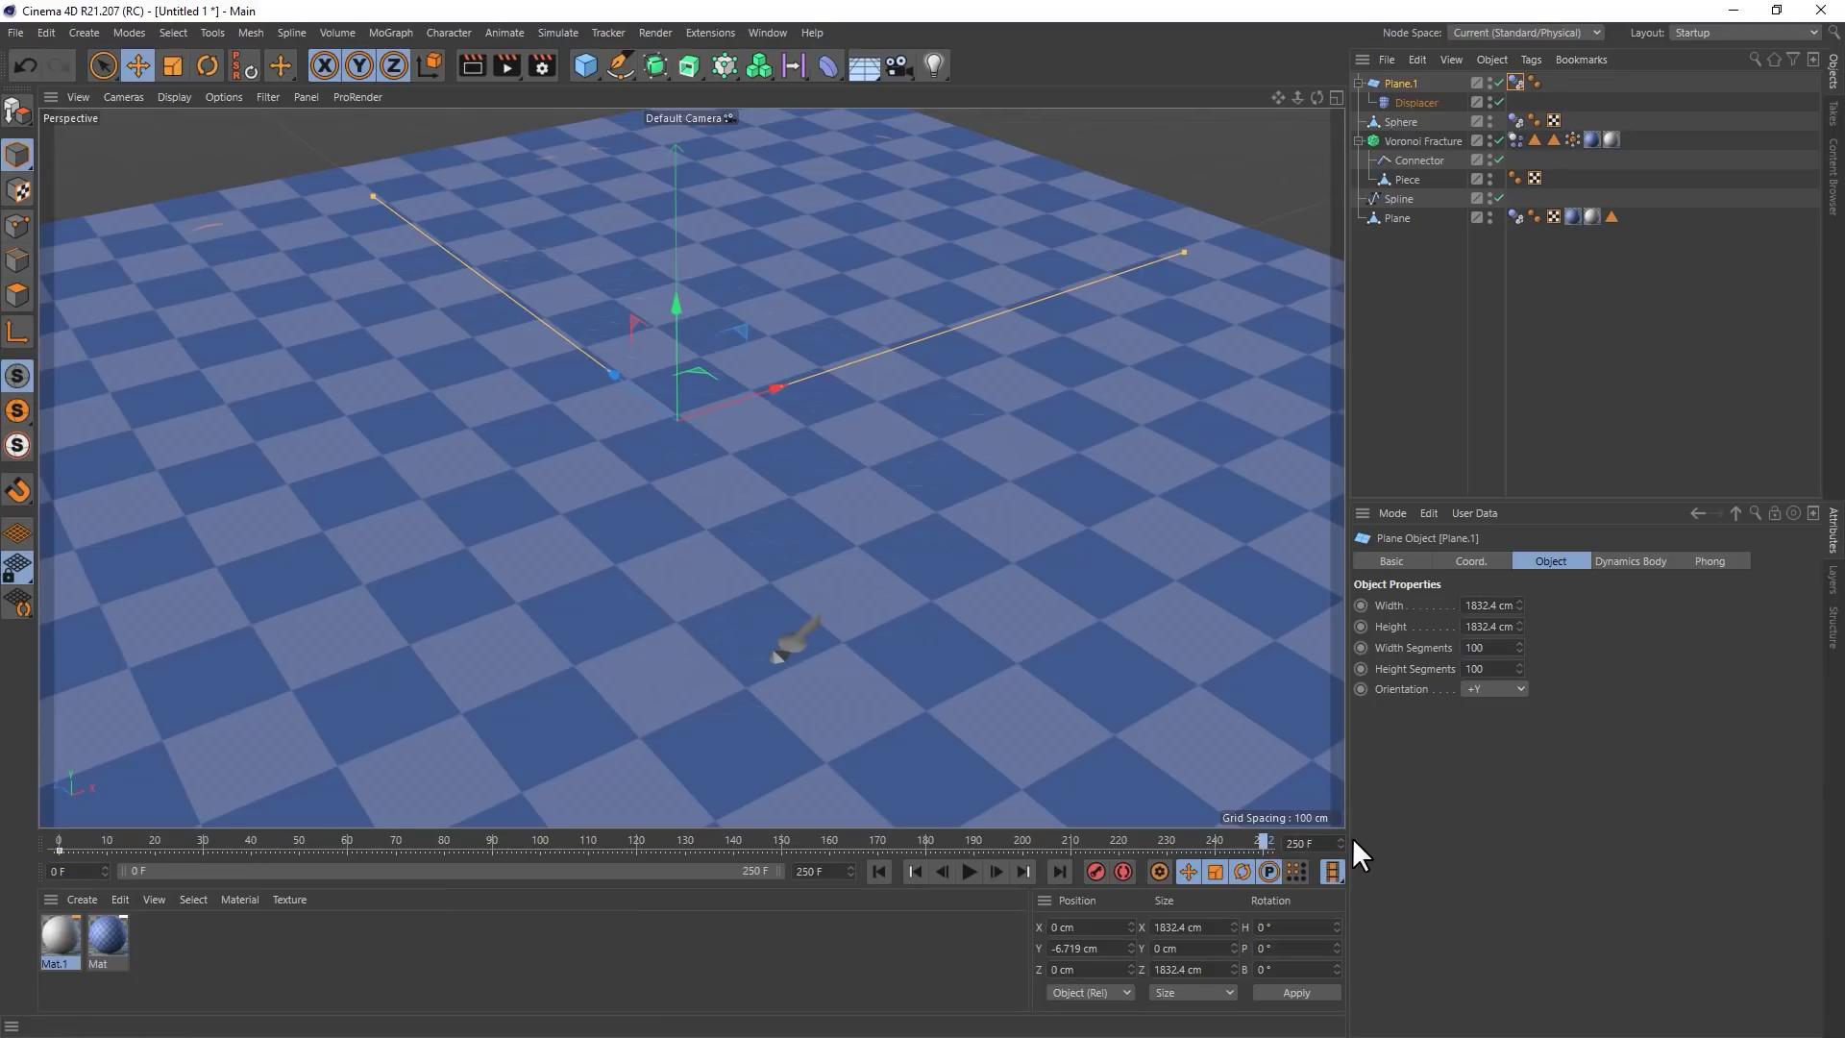
drag(729, 400, 819, 396)
click(208, 66)
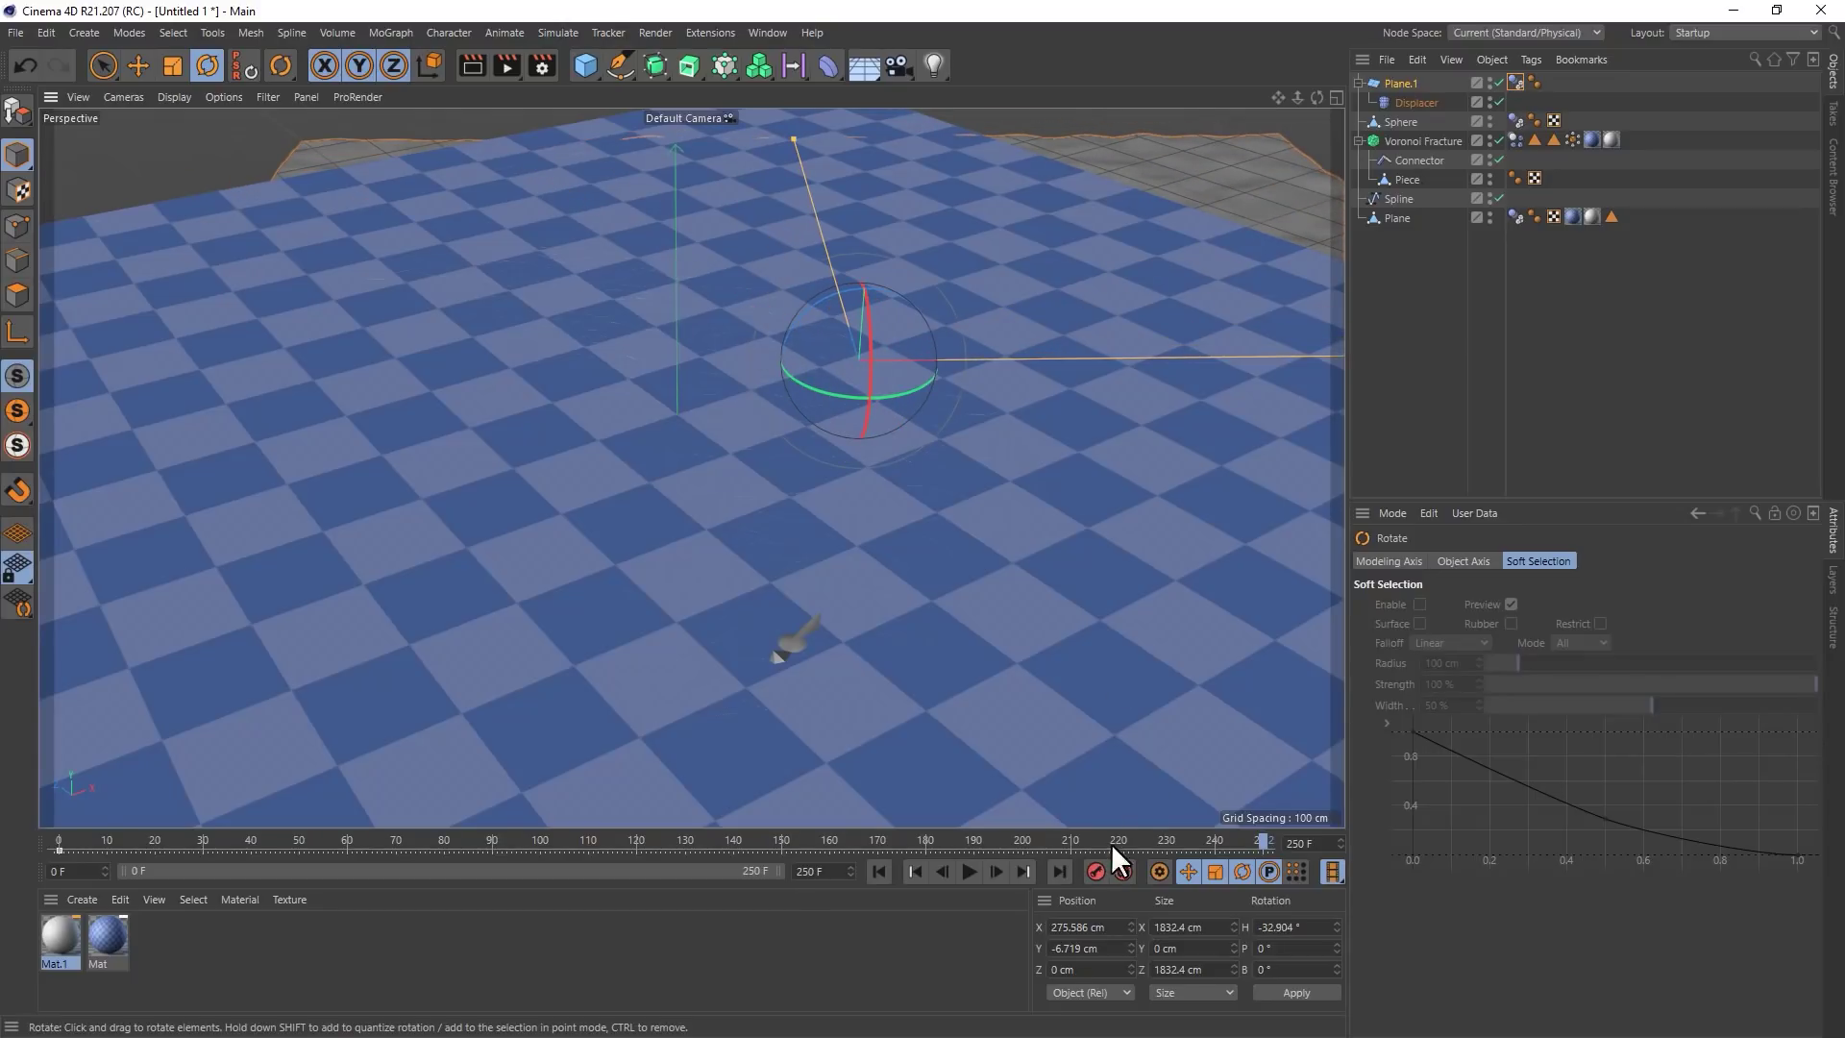
click(1095, 871)
key(F8)
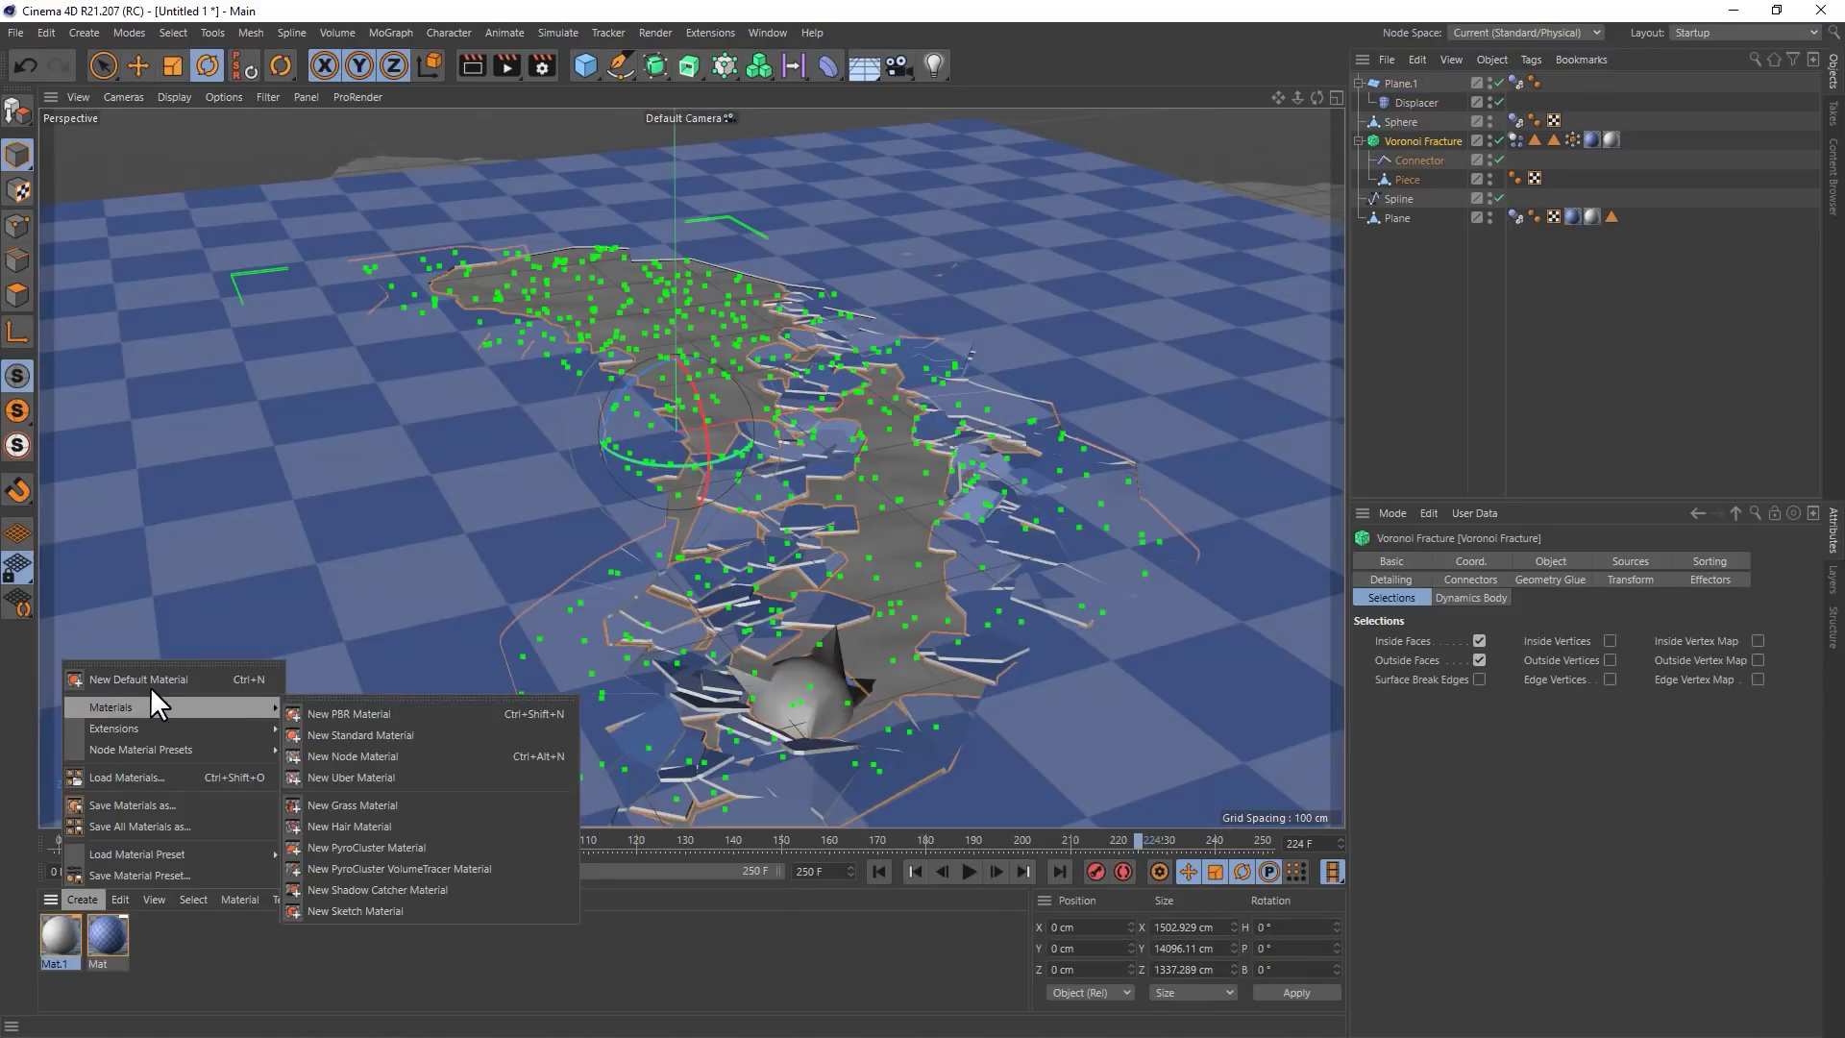
Create a dark blue material with H 237°, S 79 %, V 37 % and apply it to Plane.1 beneath the crack
click(144, 678)
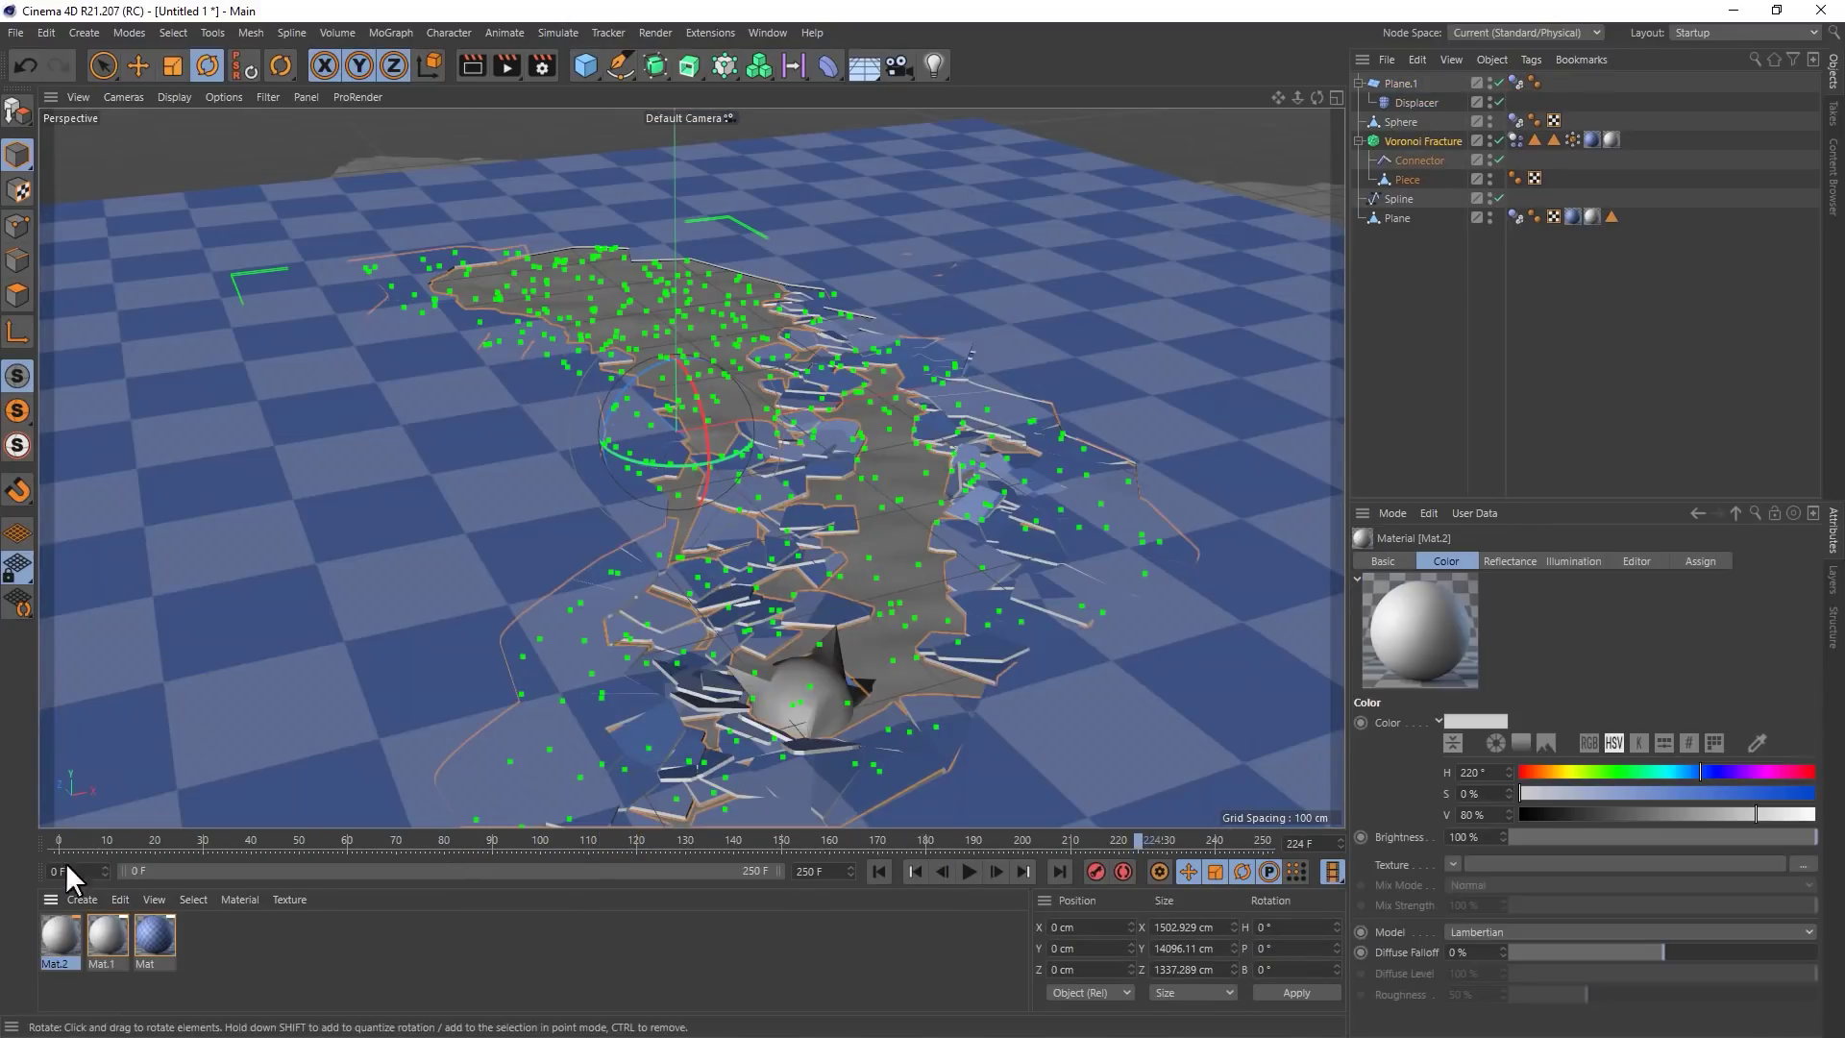
click(1715, 771)
click(1753, 793)
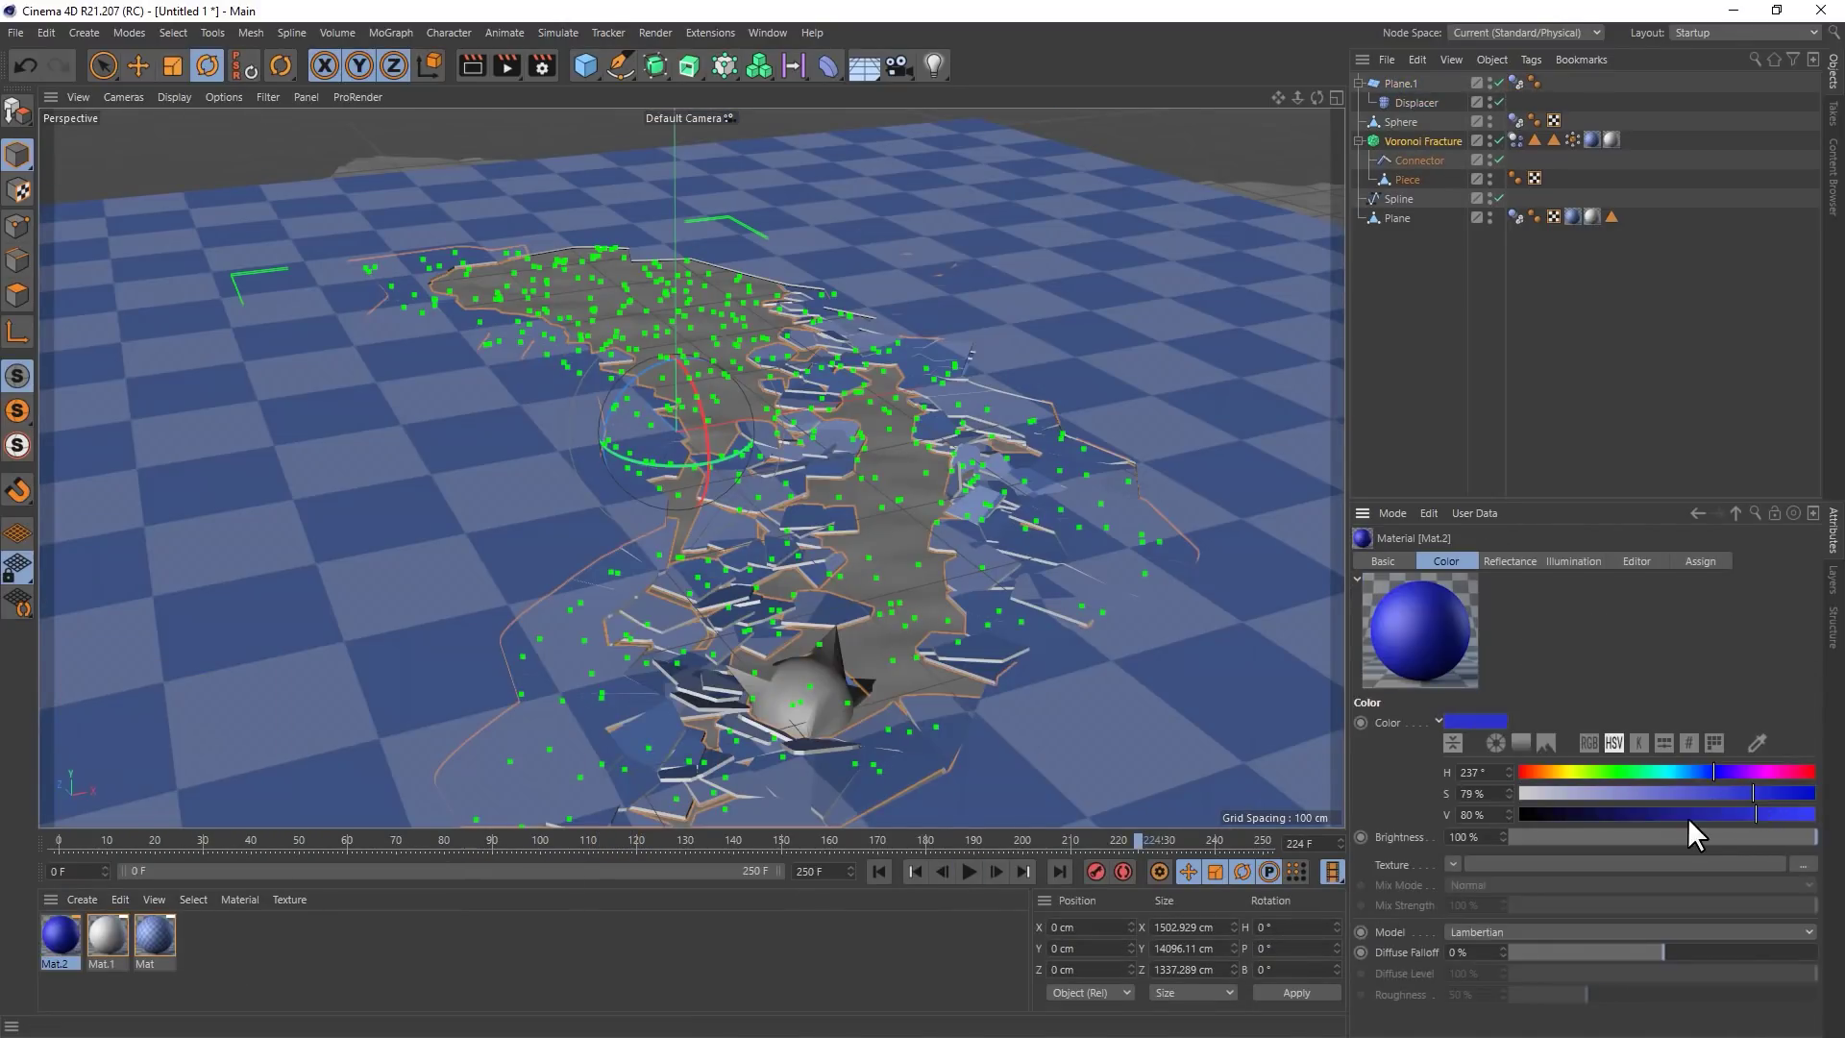
drag(1687, 815, 1628, 815)
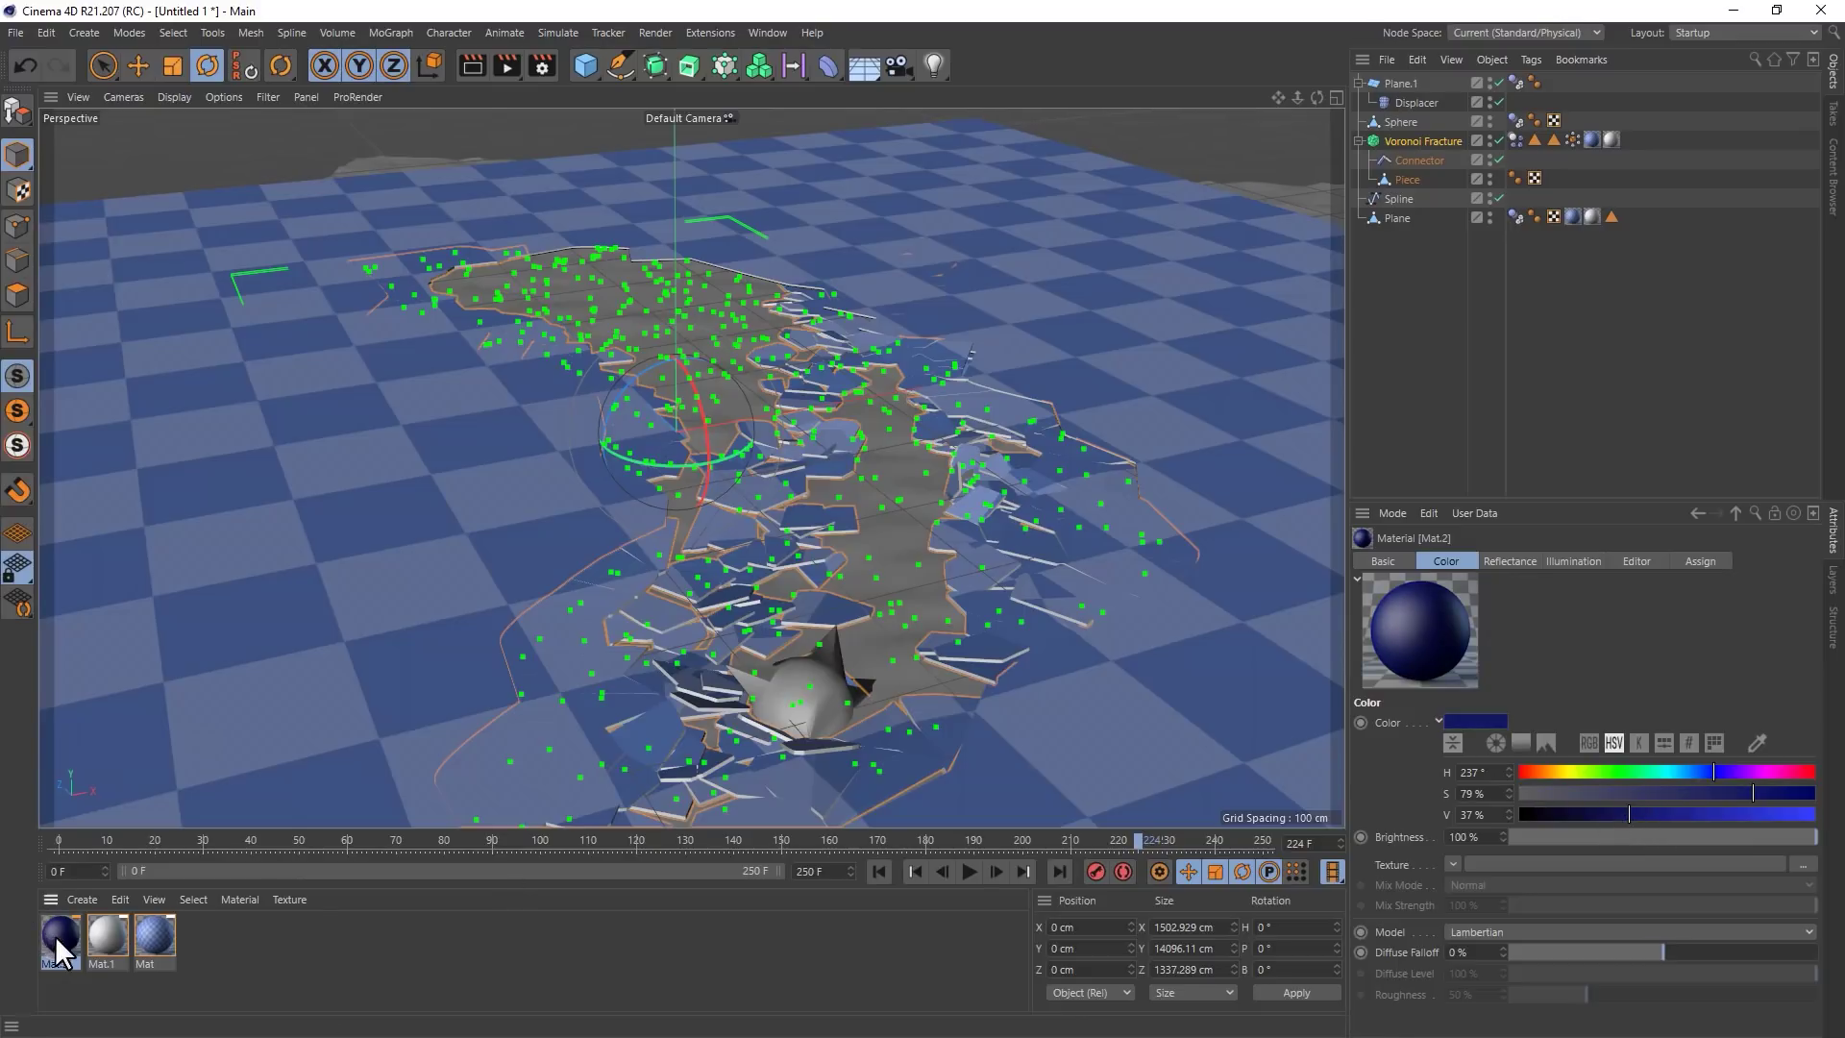
drag(59, 934, 573, 292)
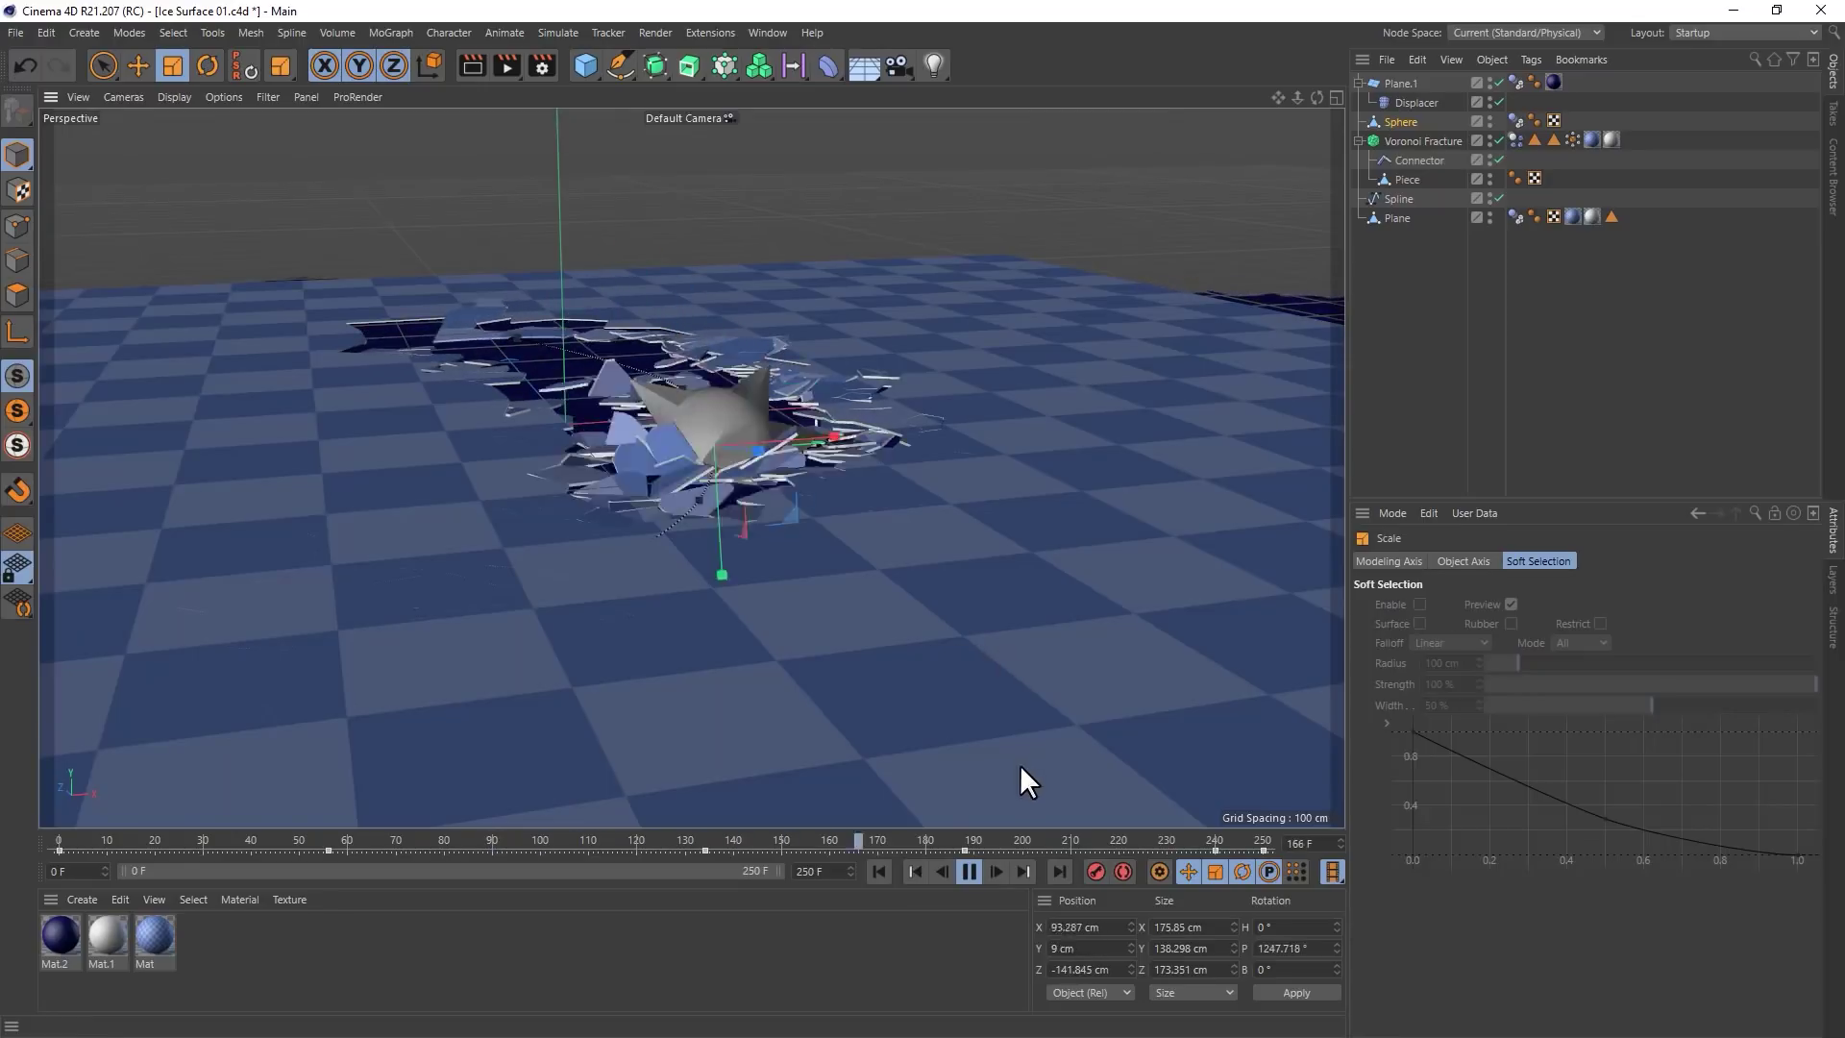
Create a new default material and apply it to the spiked sphere, stopping the playback at about frame 244
click(967, 667)
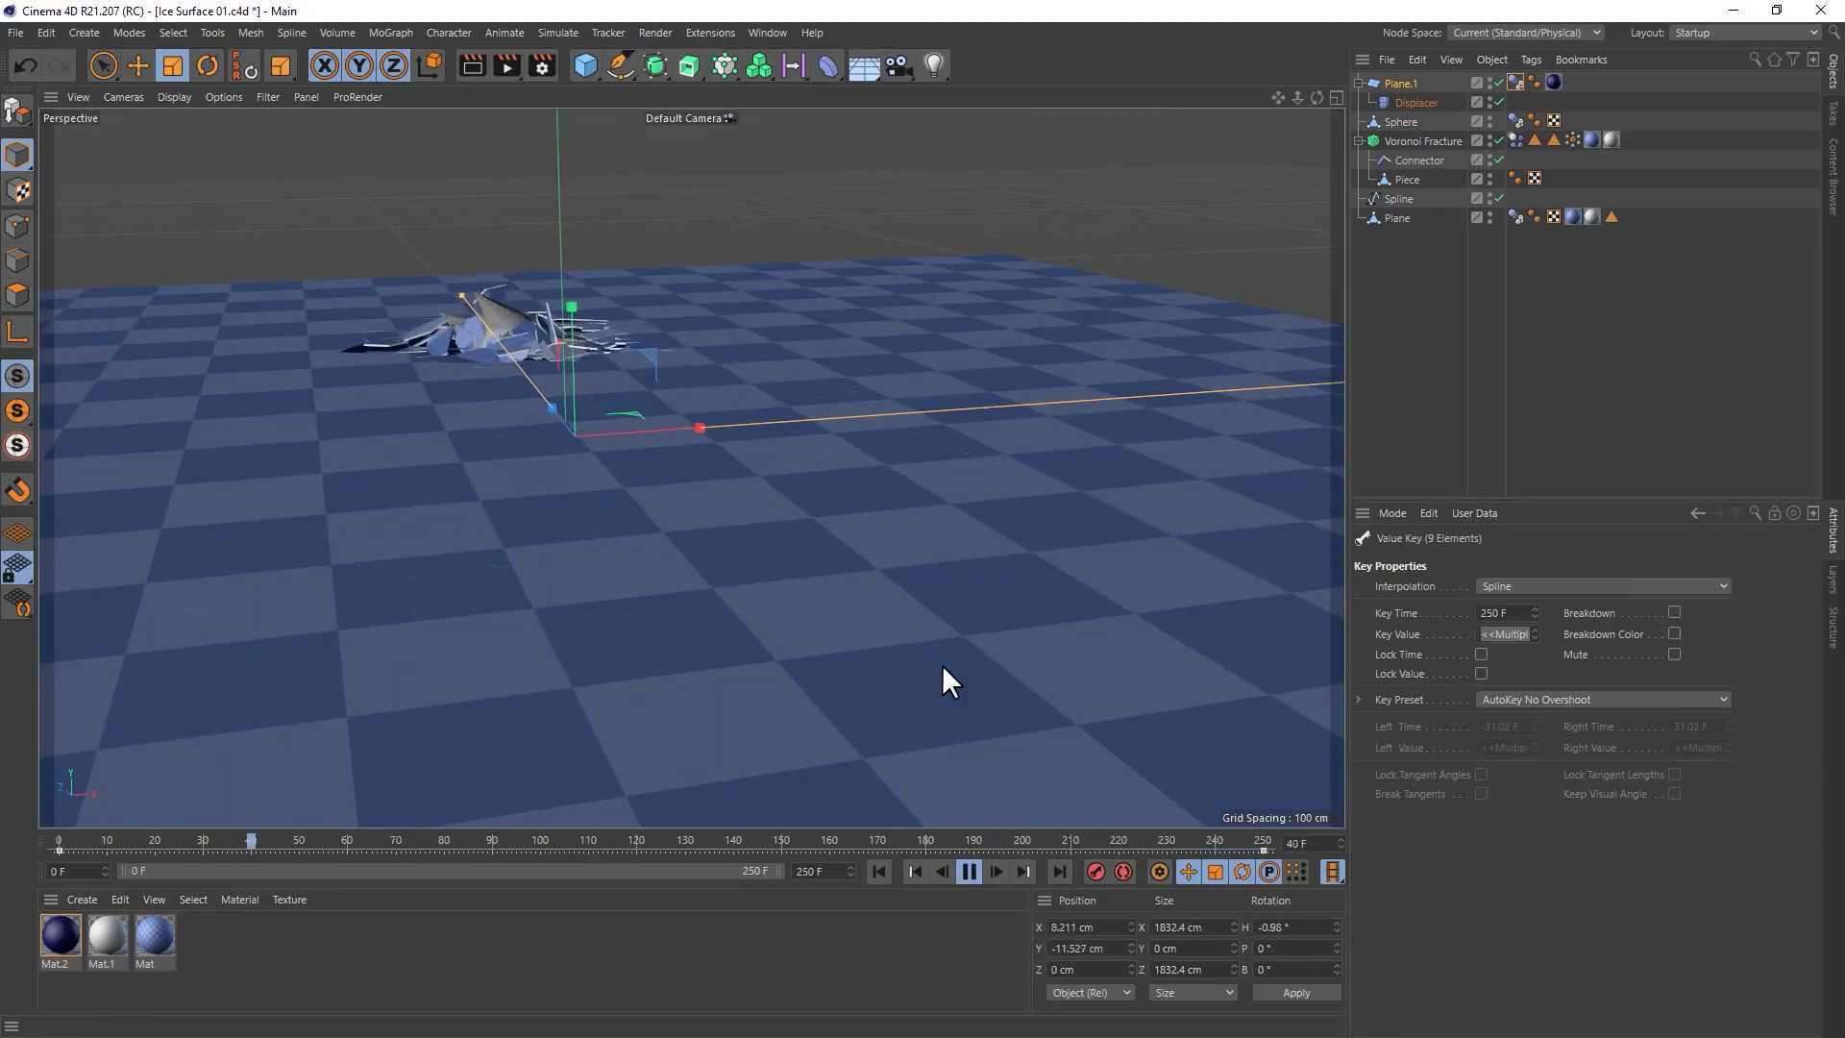
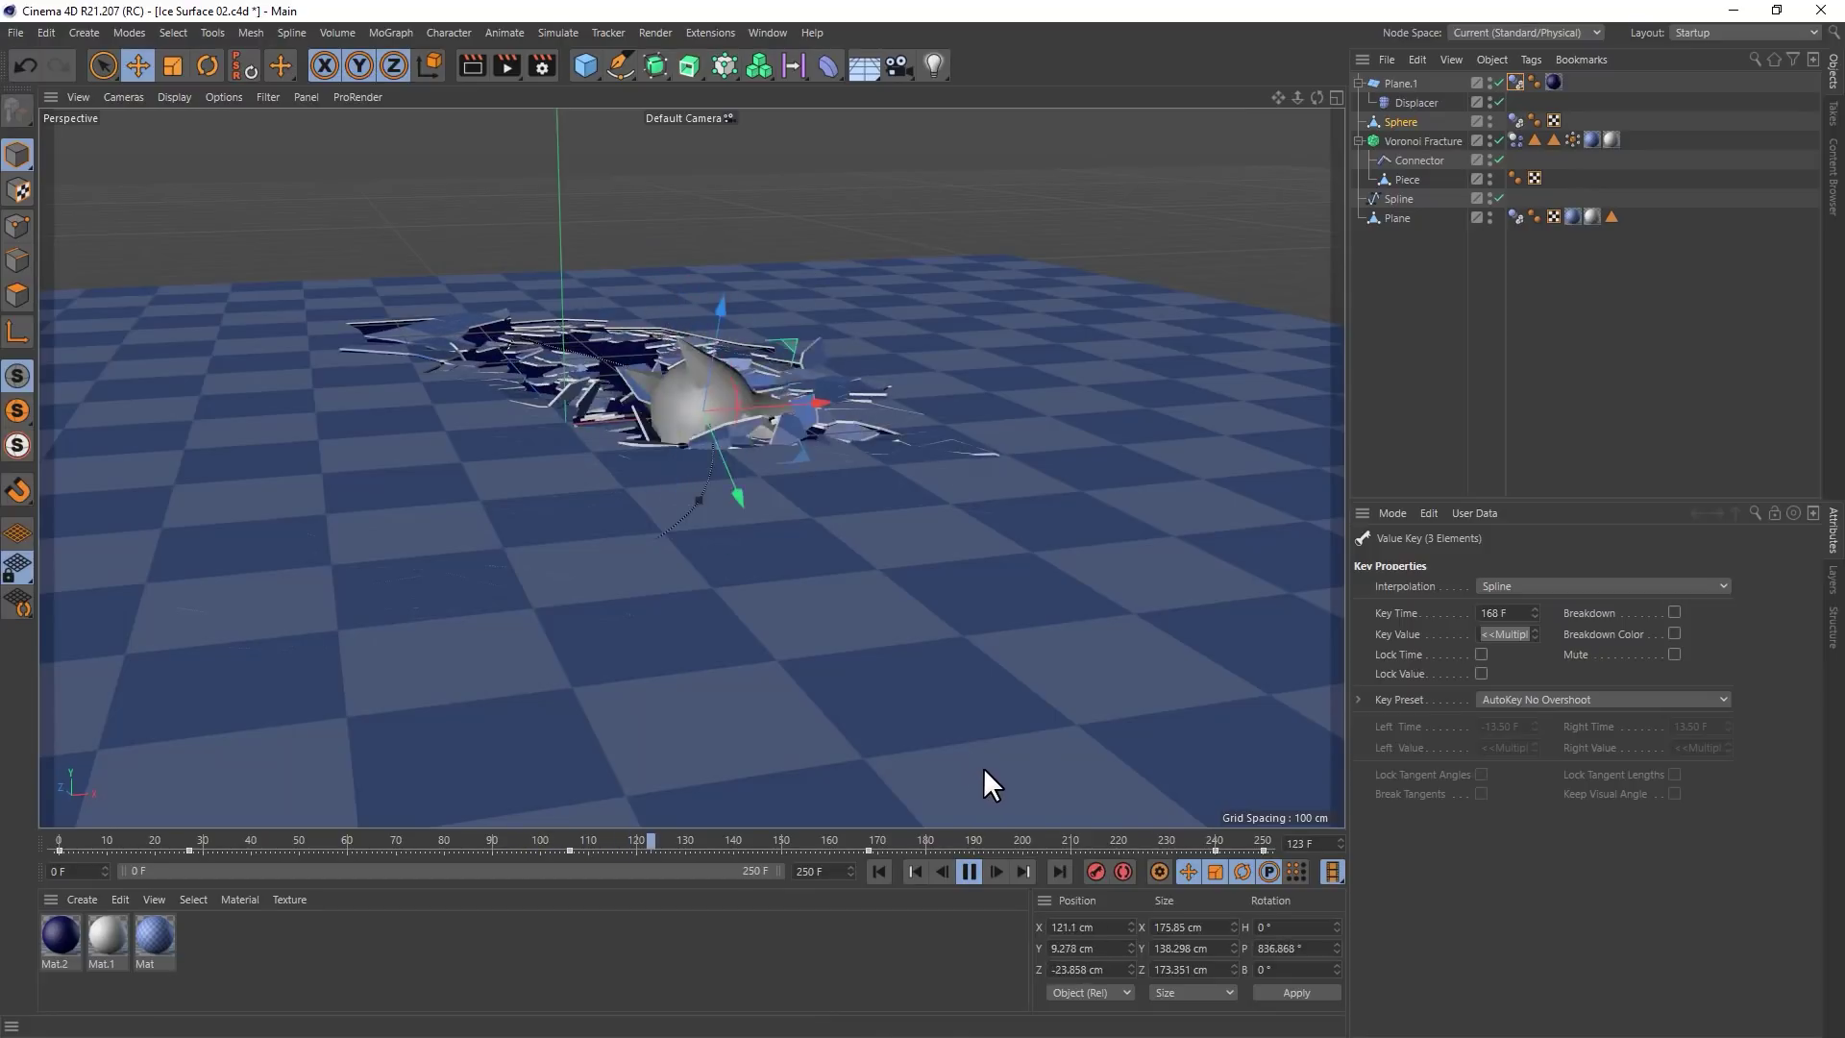
click(82, 900)
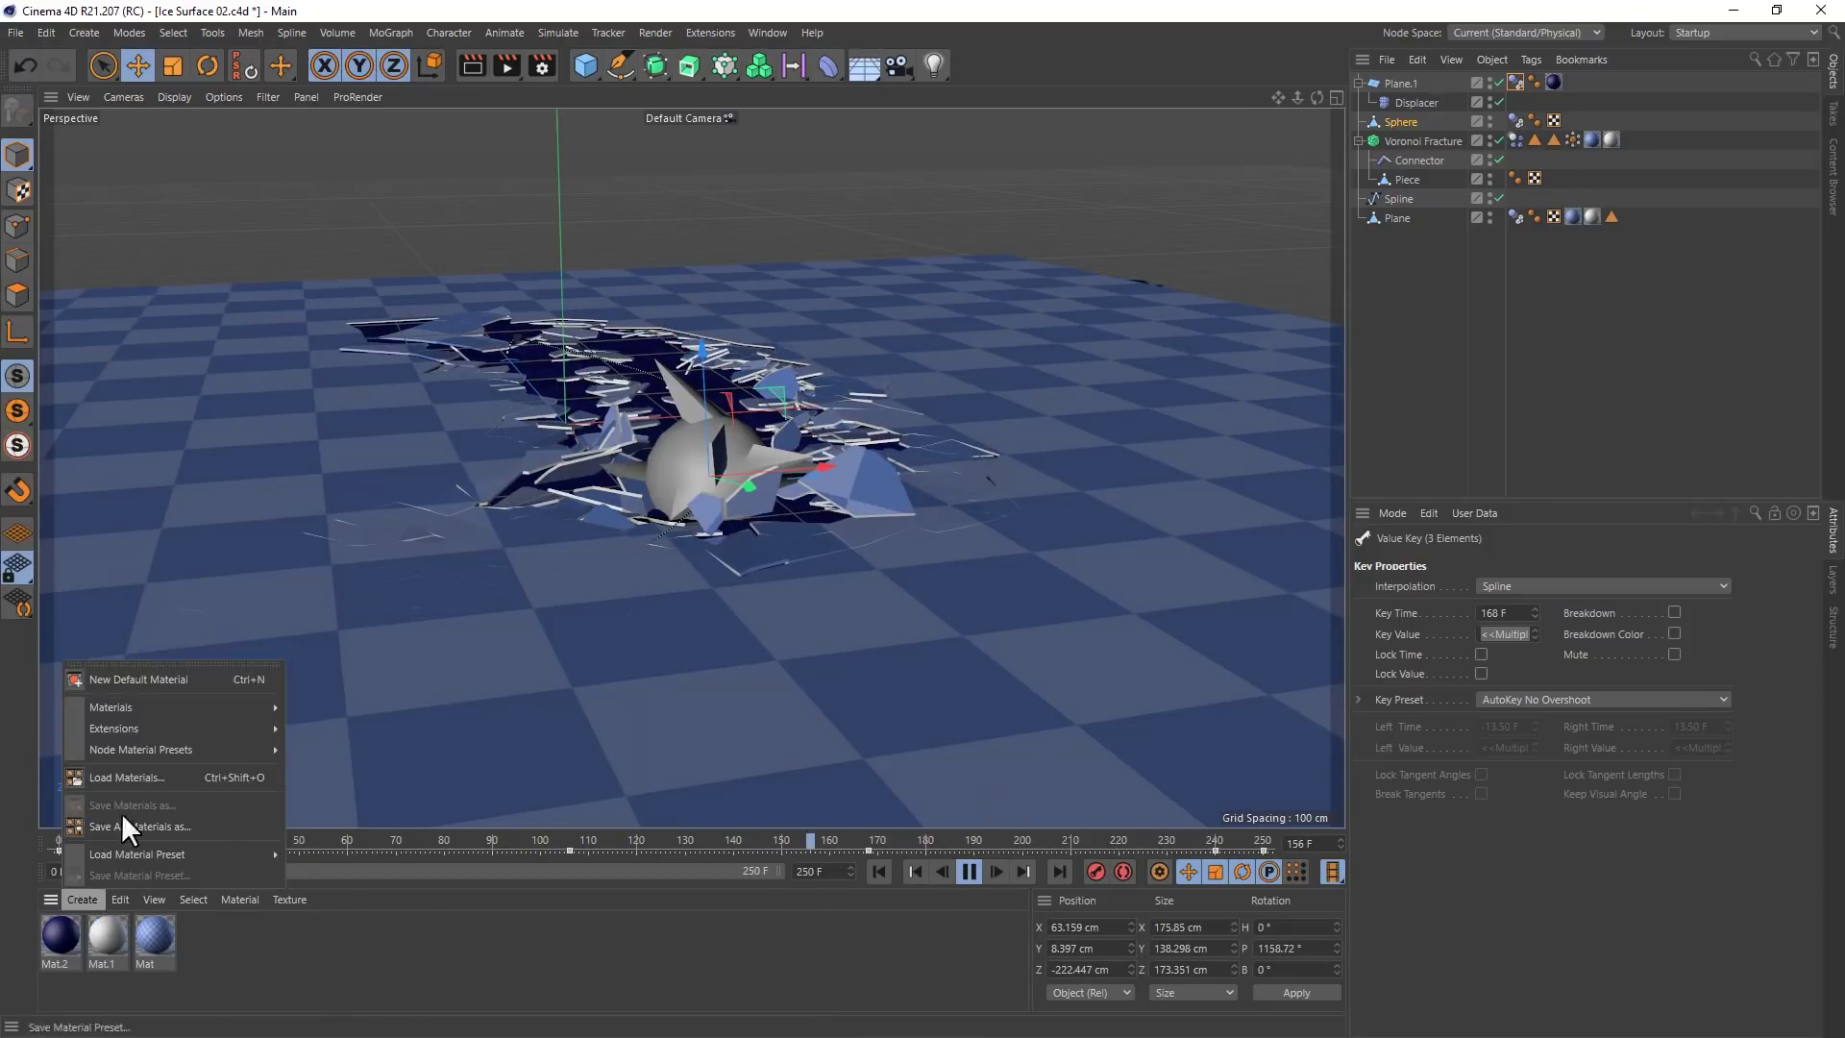
click(115, 672)
drag(61, 931, 683, 475)
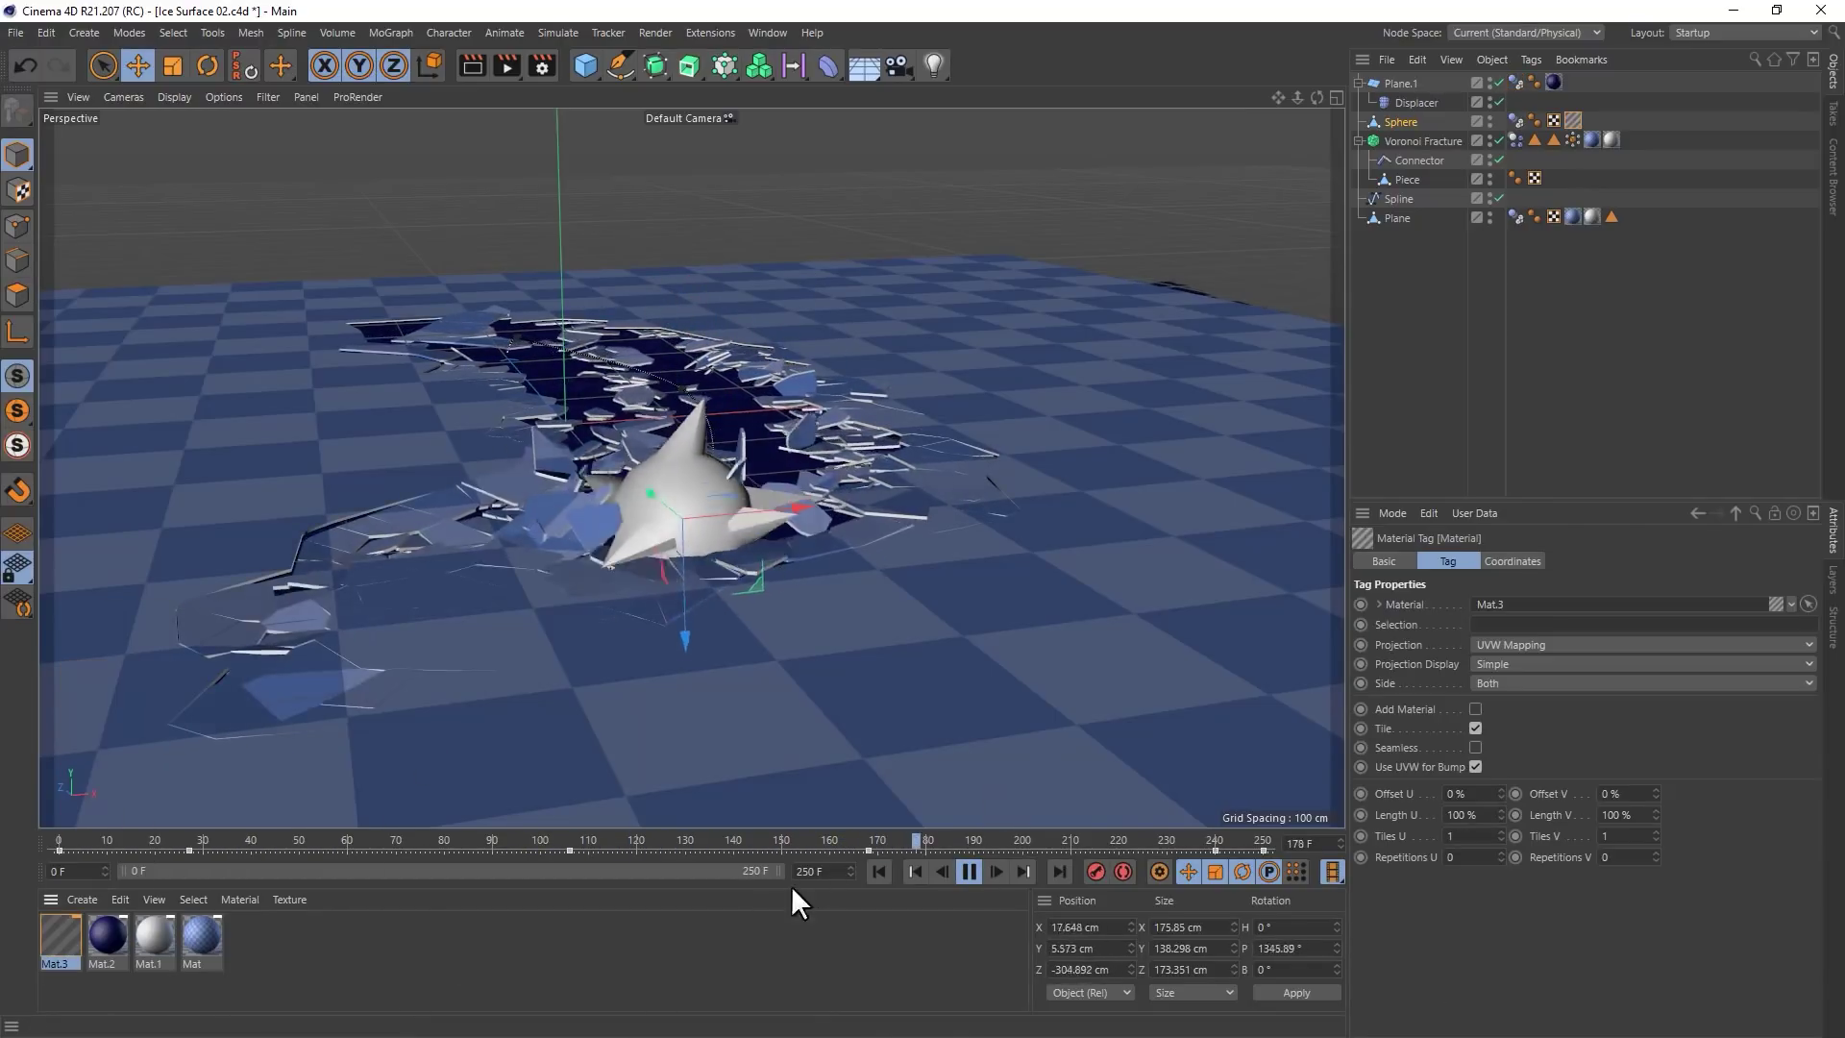
click(968, 871)
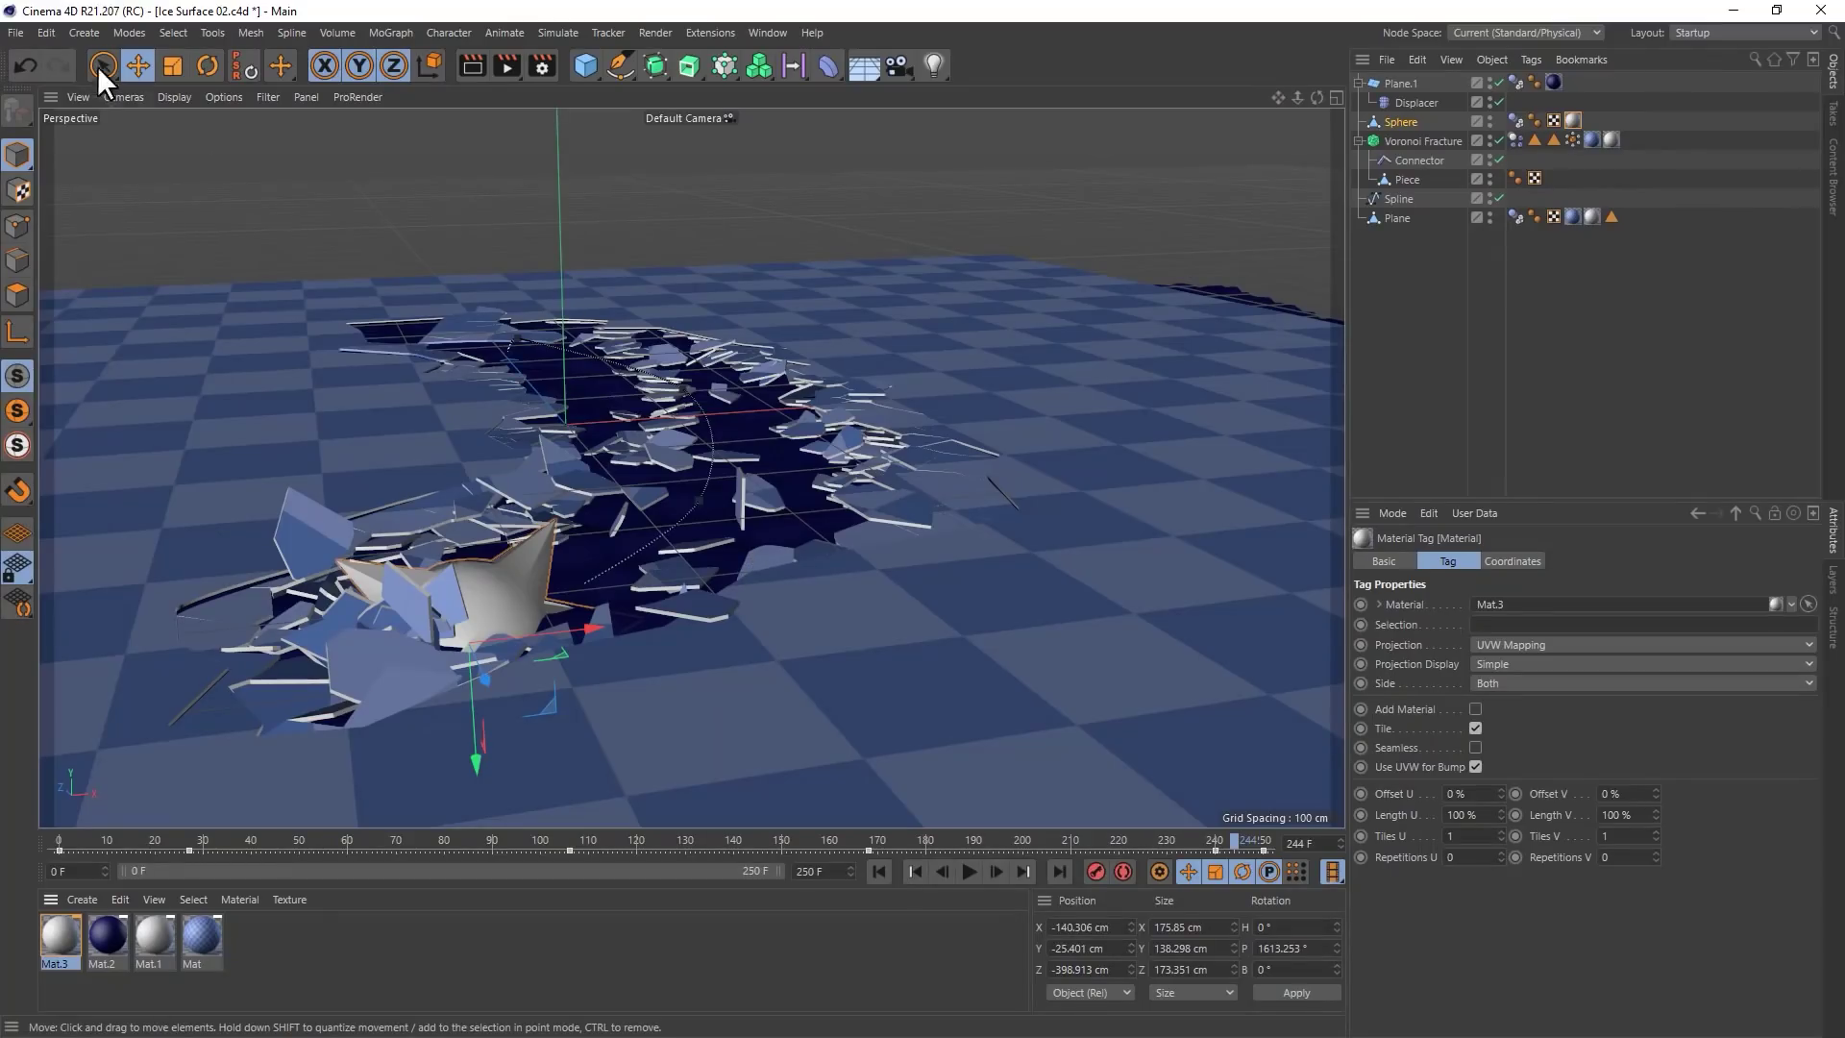
Save the project and set the File Sequence Exporter's output file to IceBreak in the SEQ folder
click(16, 32)
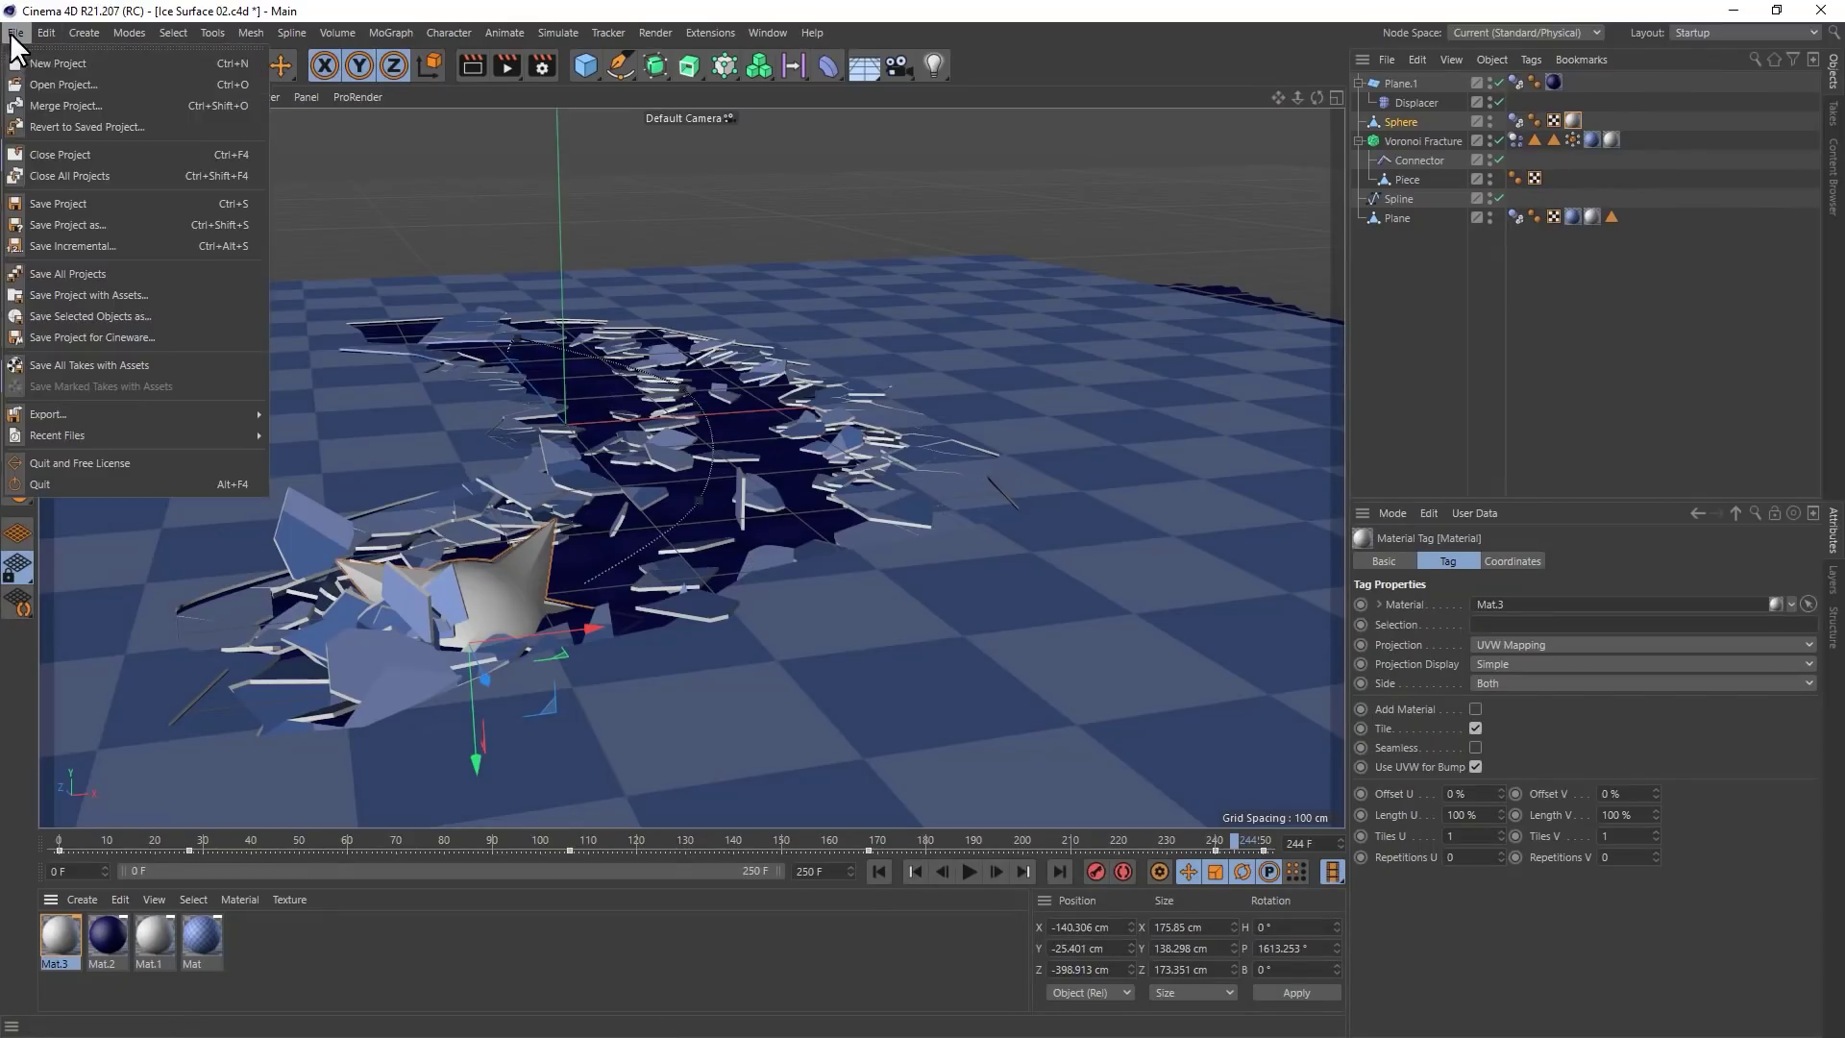
click(90, 204)
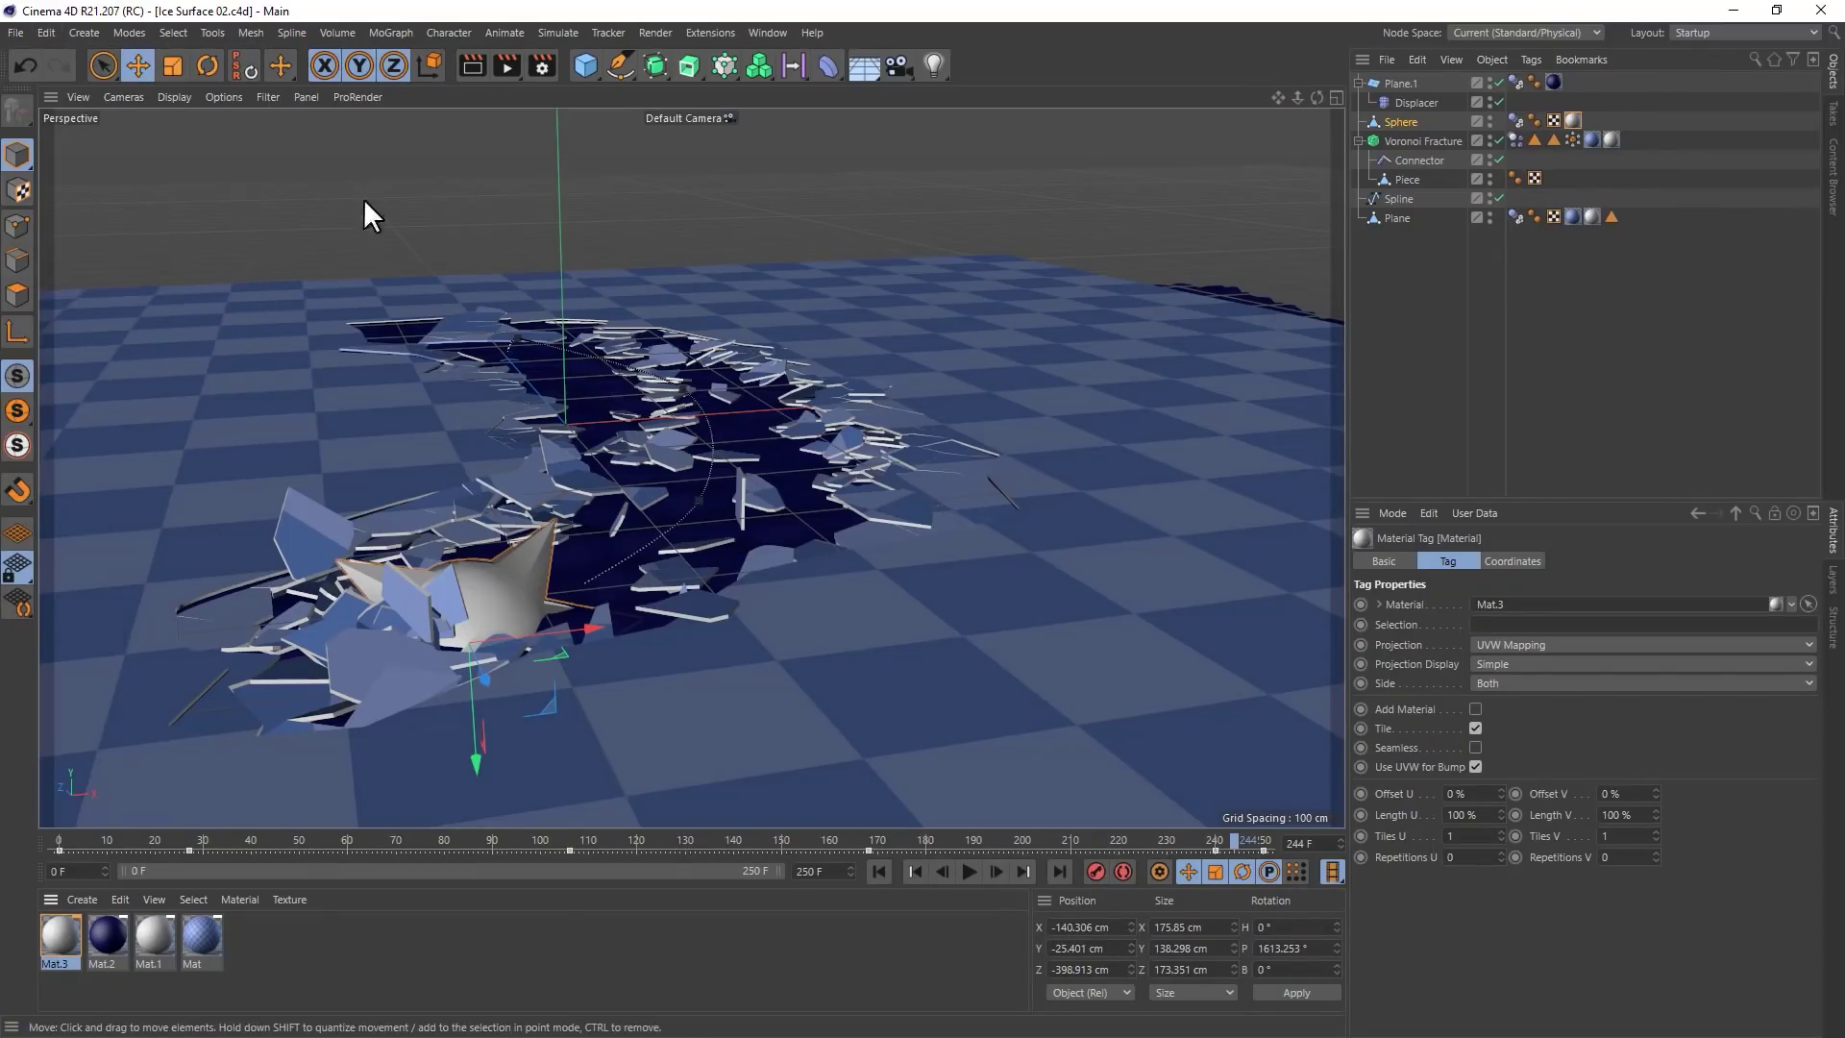
click(692, 35)
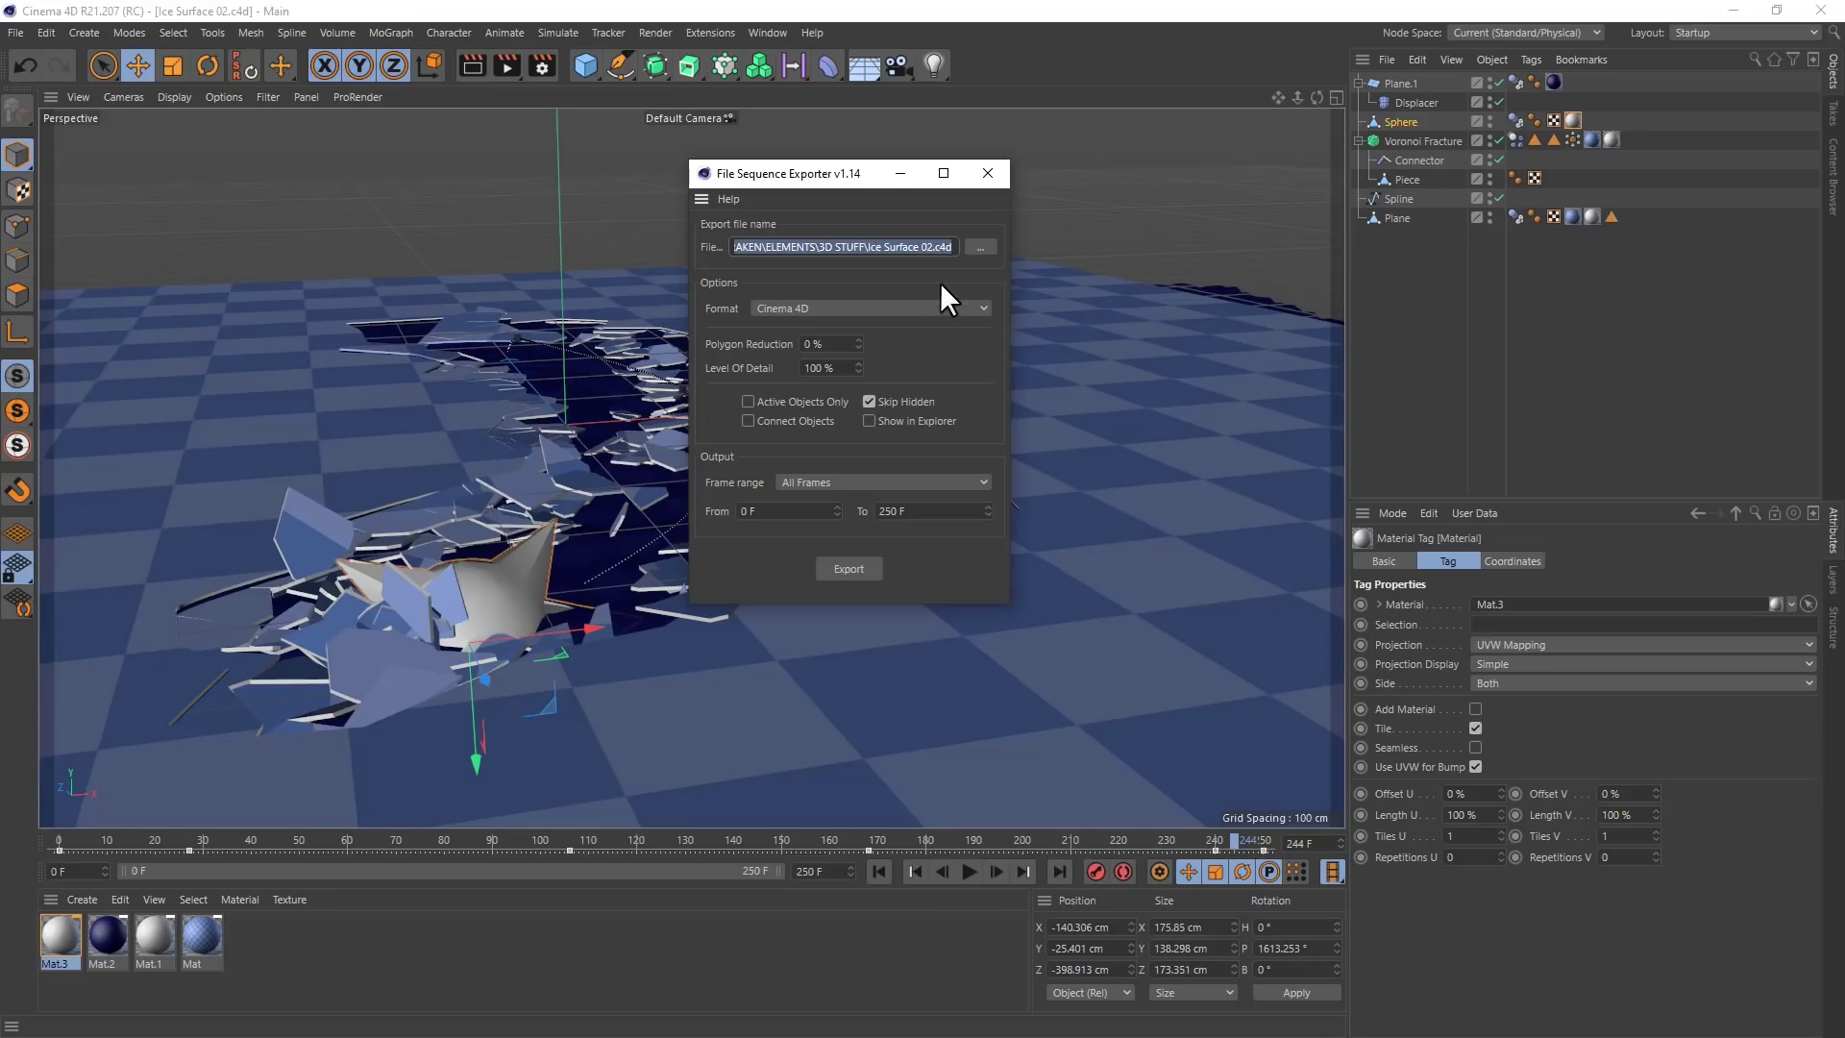
click(980, 247)
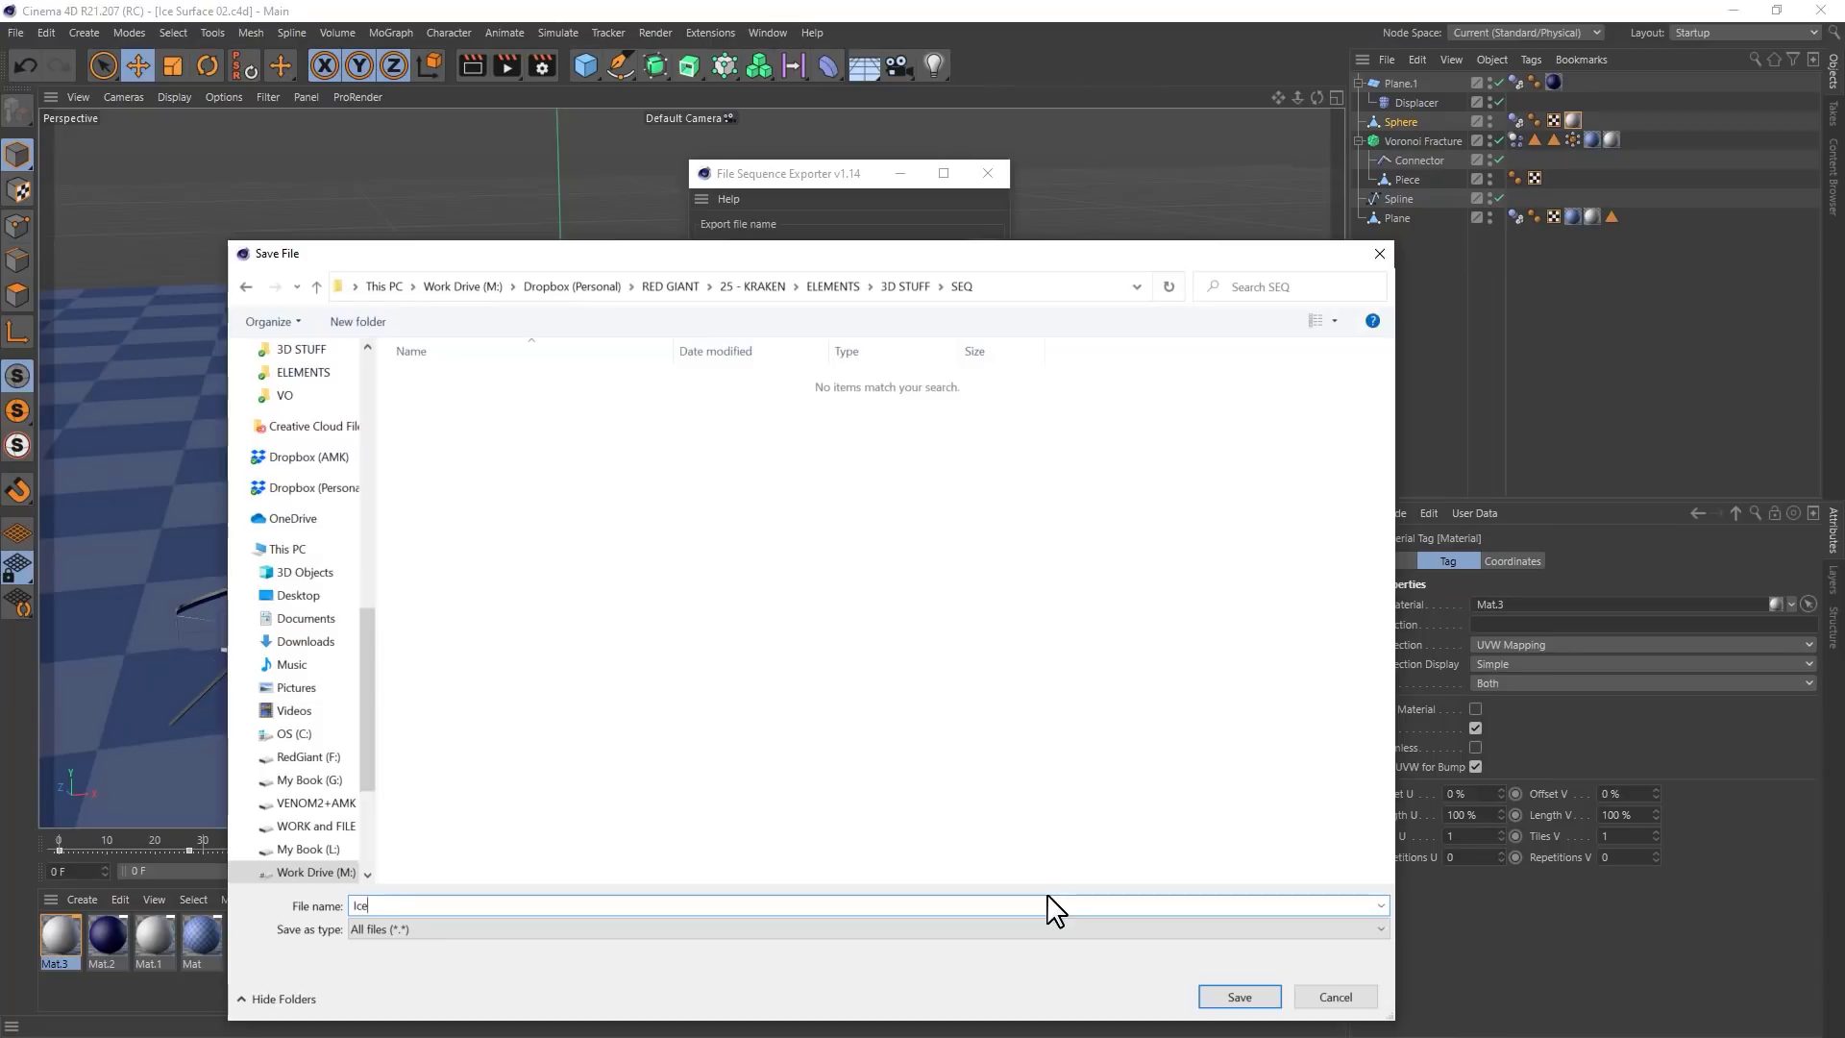
key(Return)
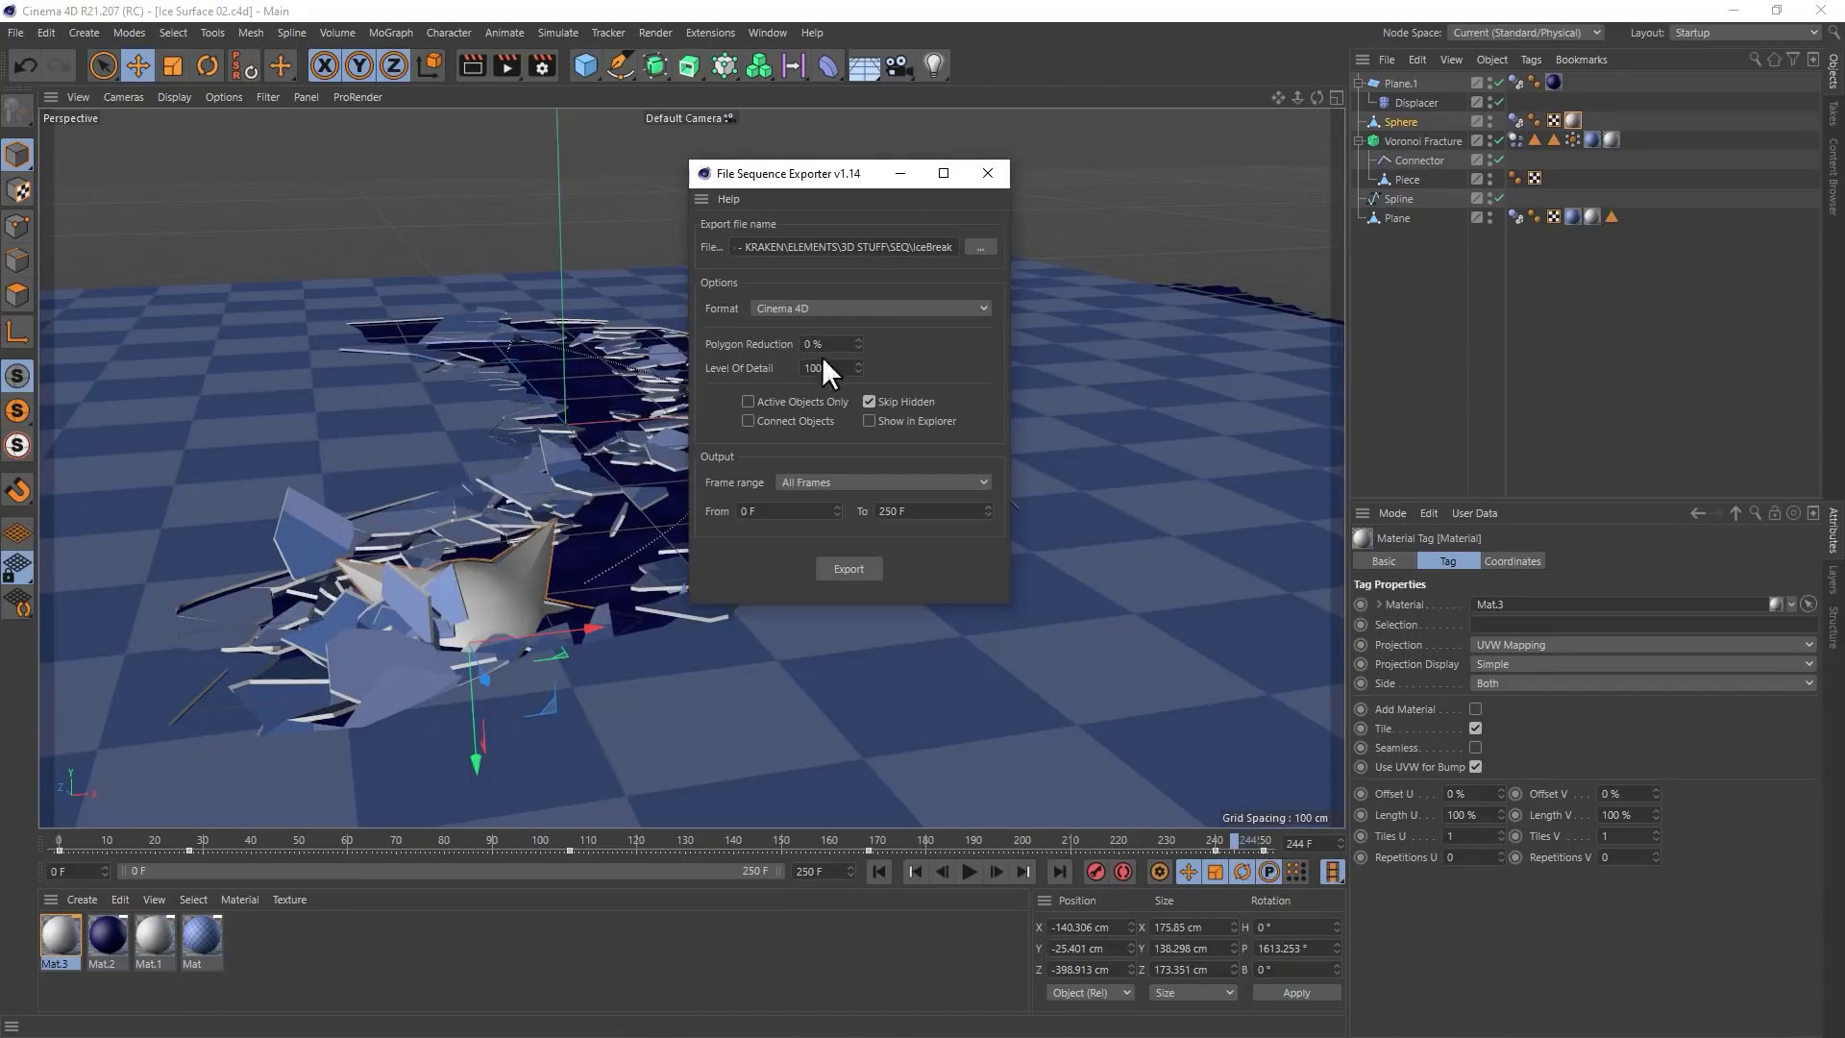
Export only the active objects Plane, Voronoi Fracture and Plane.1 as a Cinema 4D file sequence covering all frames from 0 to 250
drag(840, 182, 1008, 229)
click(1376, 217)
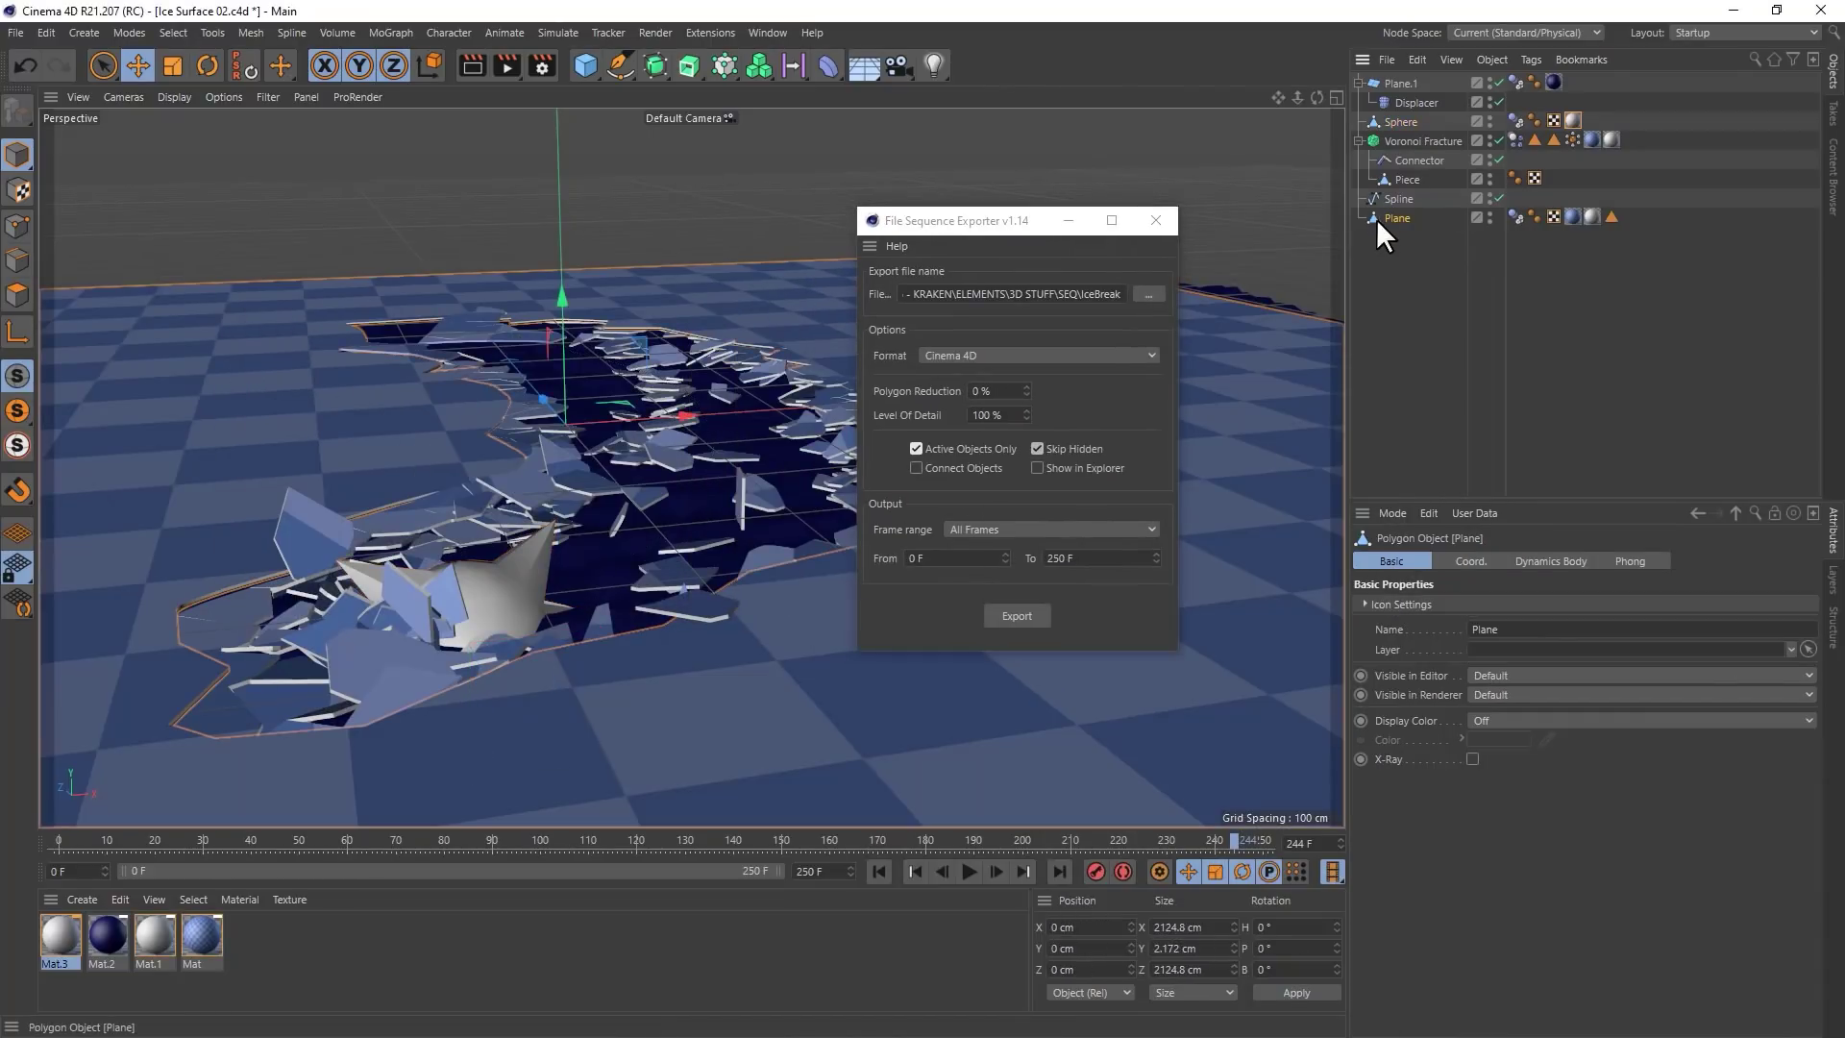
ctrl+click(1413, 141)
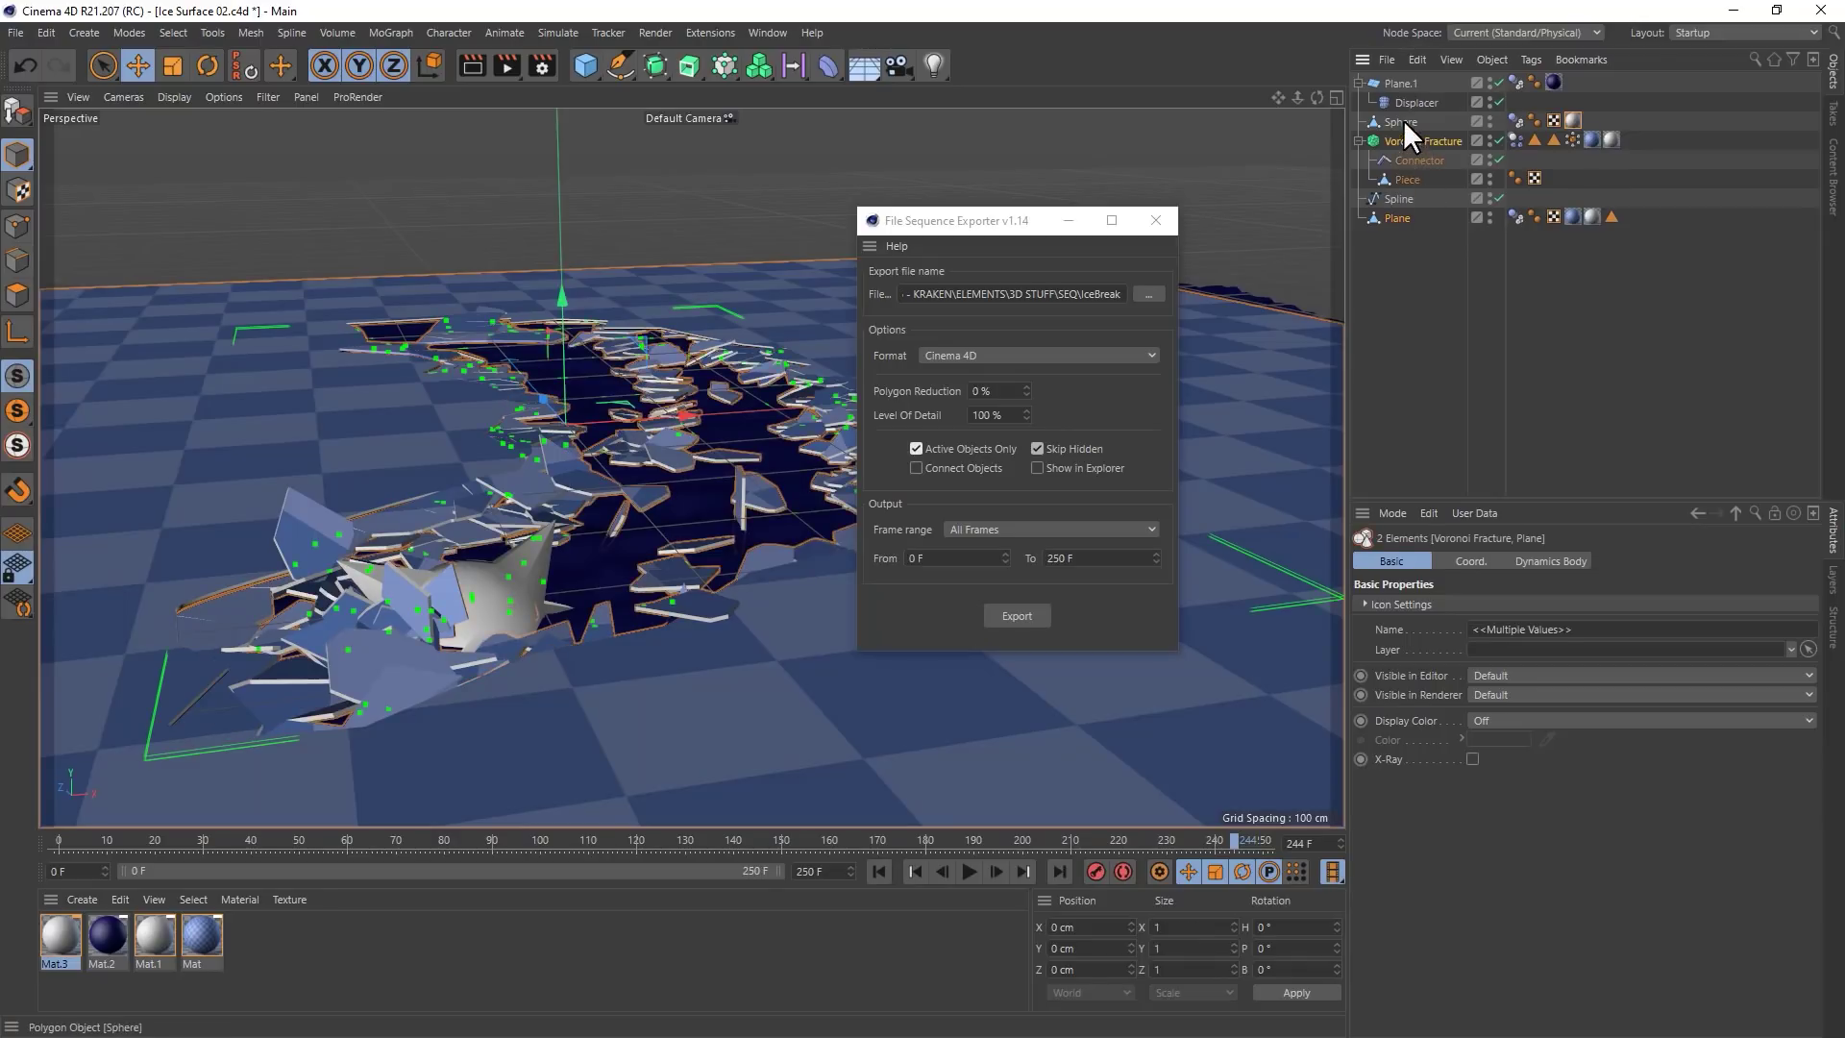
ctrl+click(1403, 83)
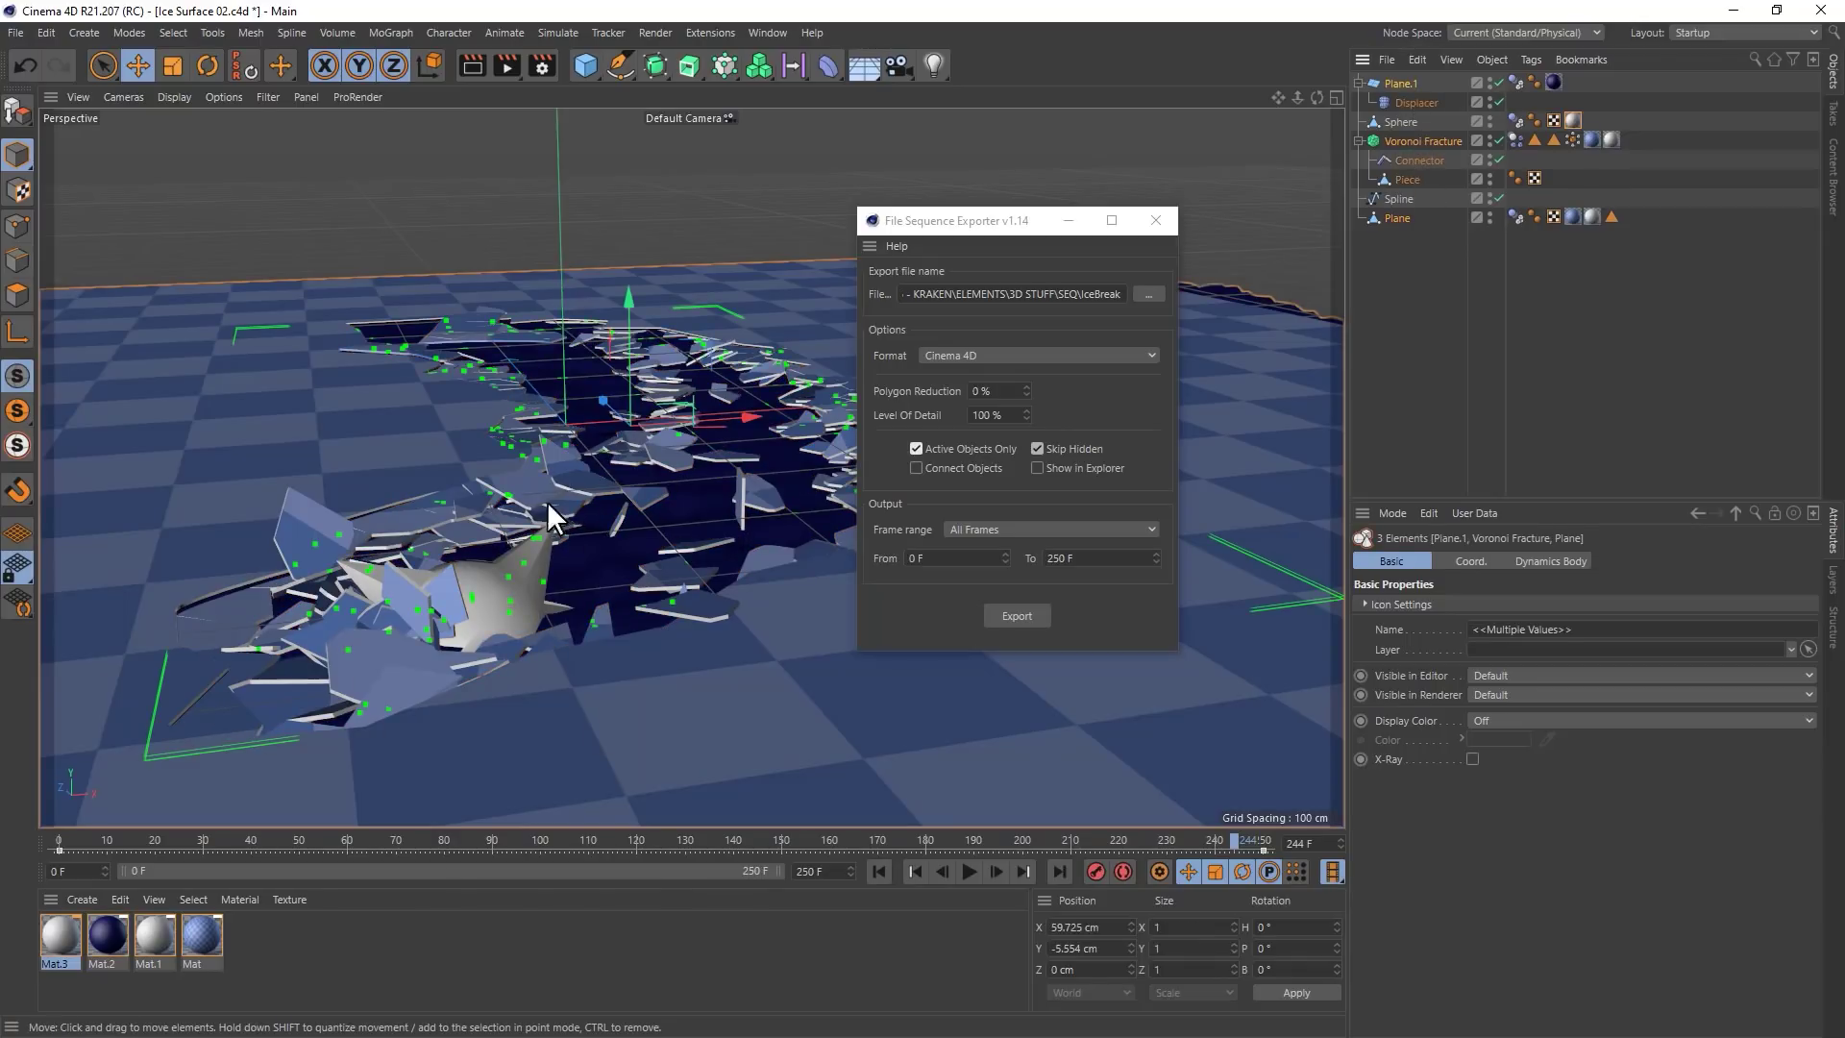
click(1018, 618)
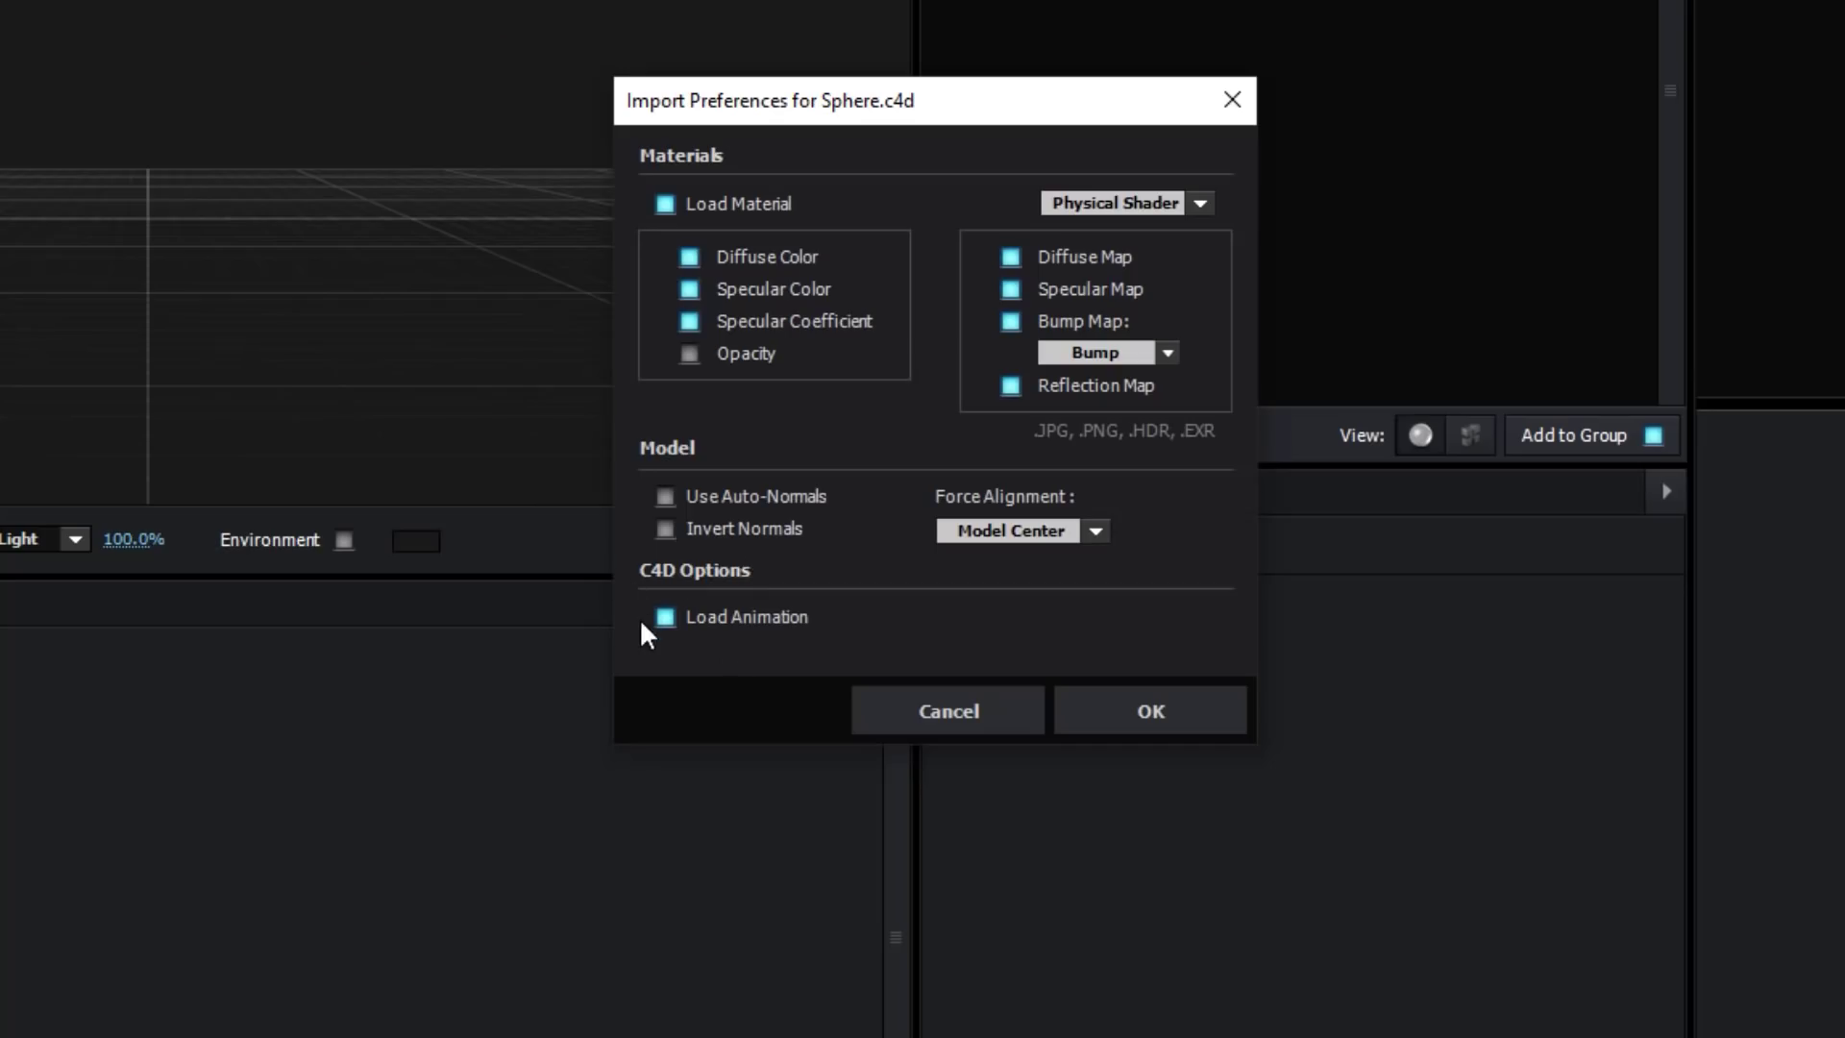
In After Effects, import Sphere.c4d into Element with its animation, set Group 1's baked animation playback speed to 10 %, and preview it
click(1151, 711)
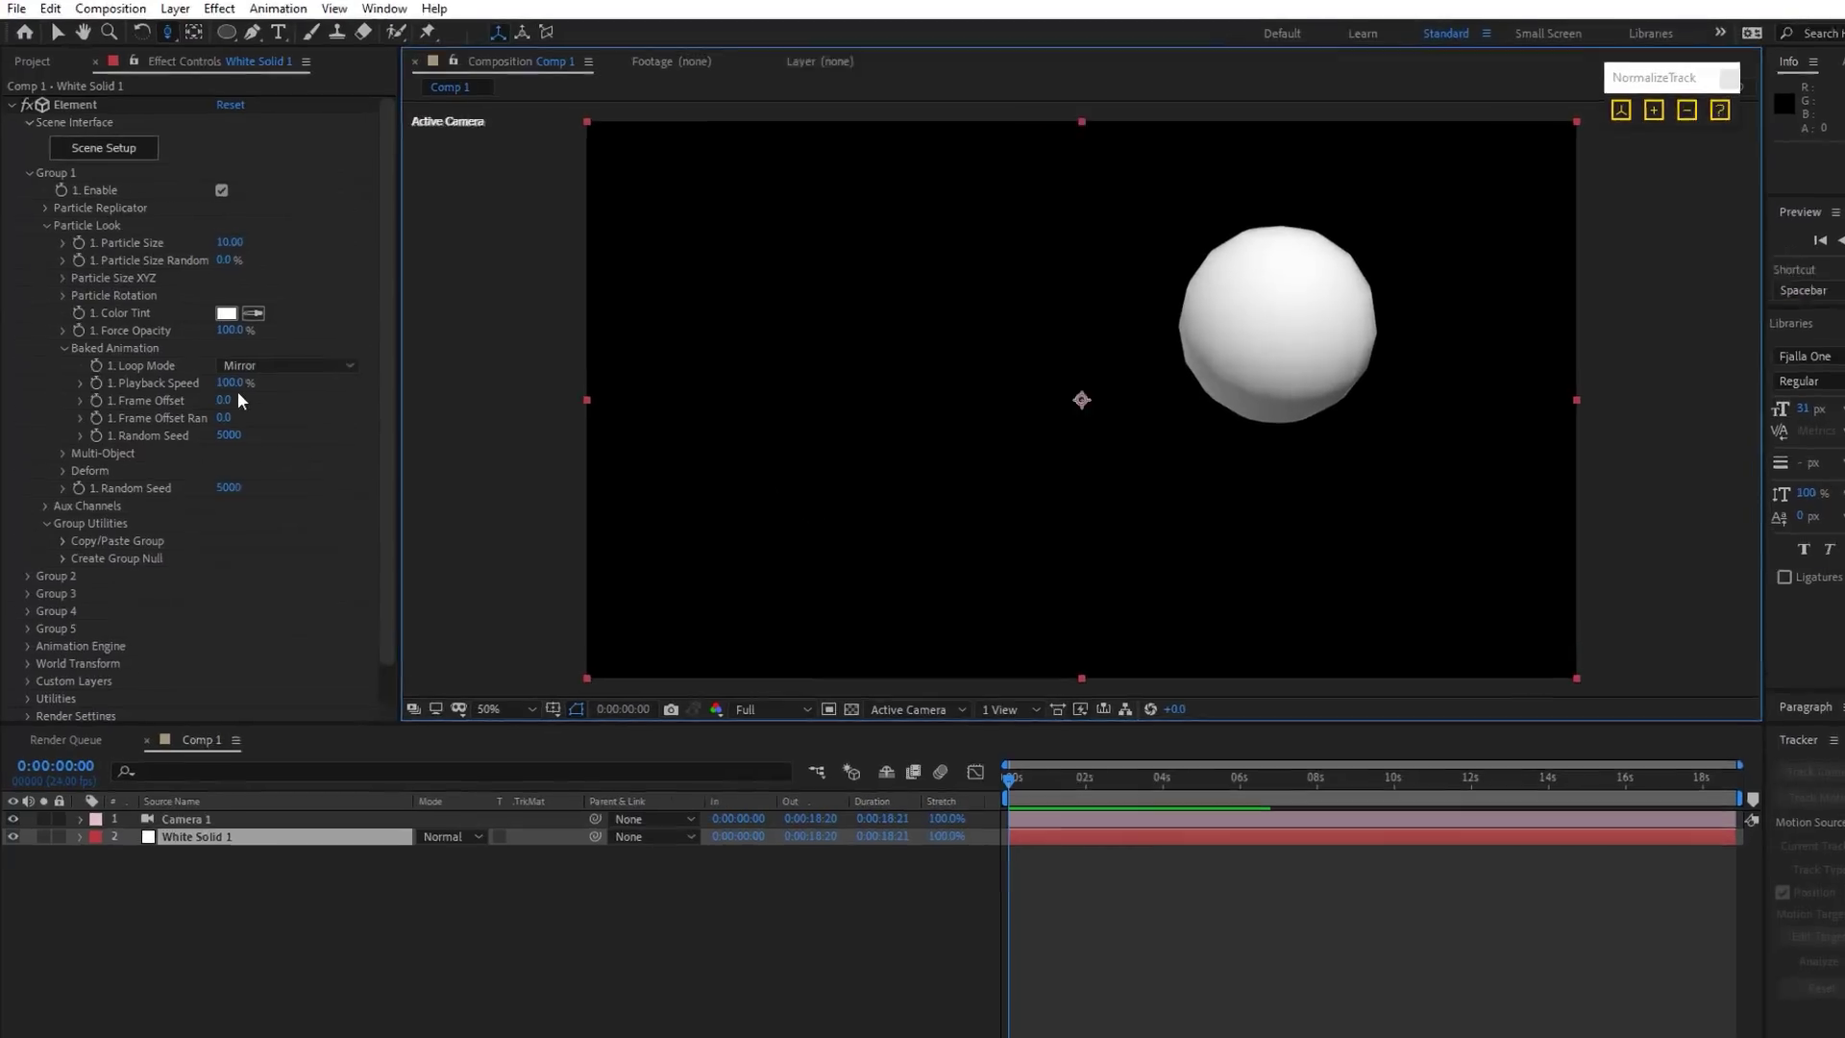
click(216, 381)
text(10)
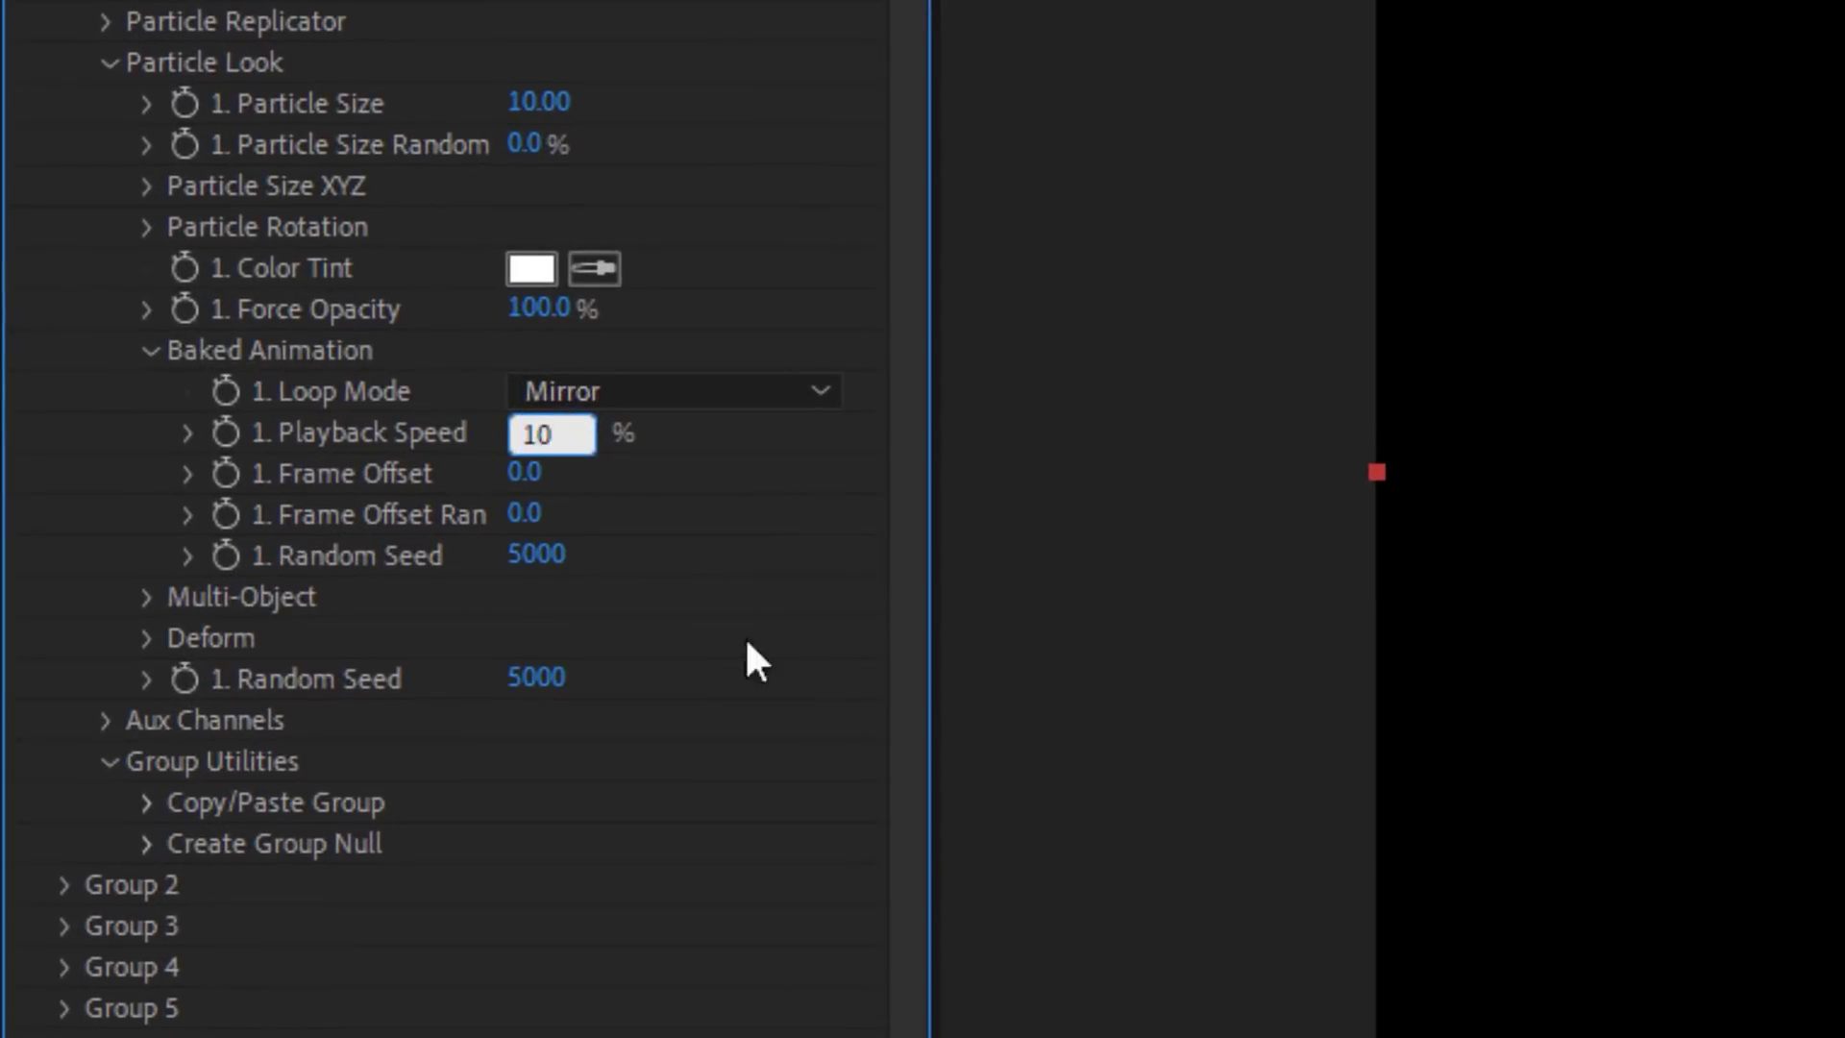
key(Return)
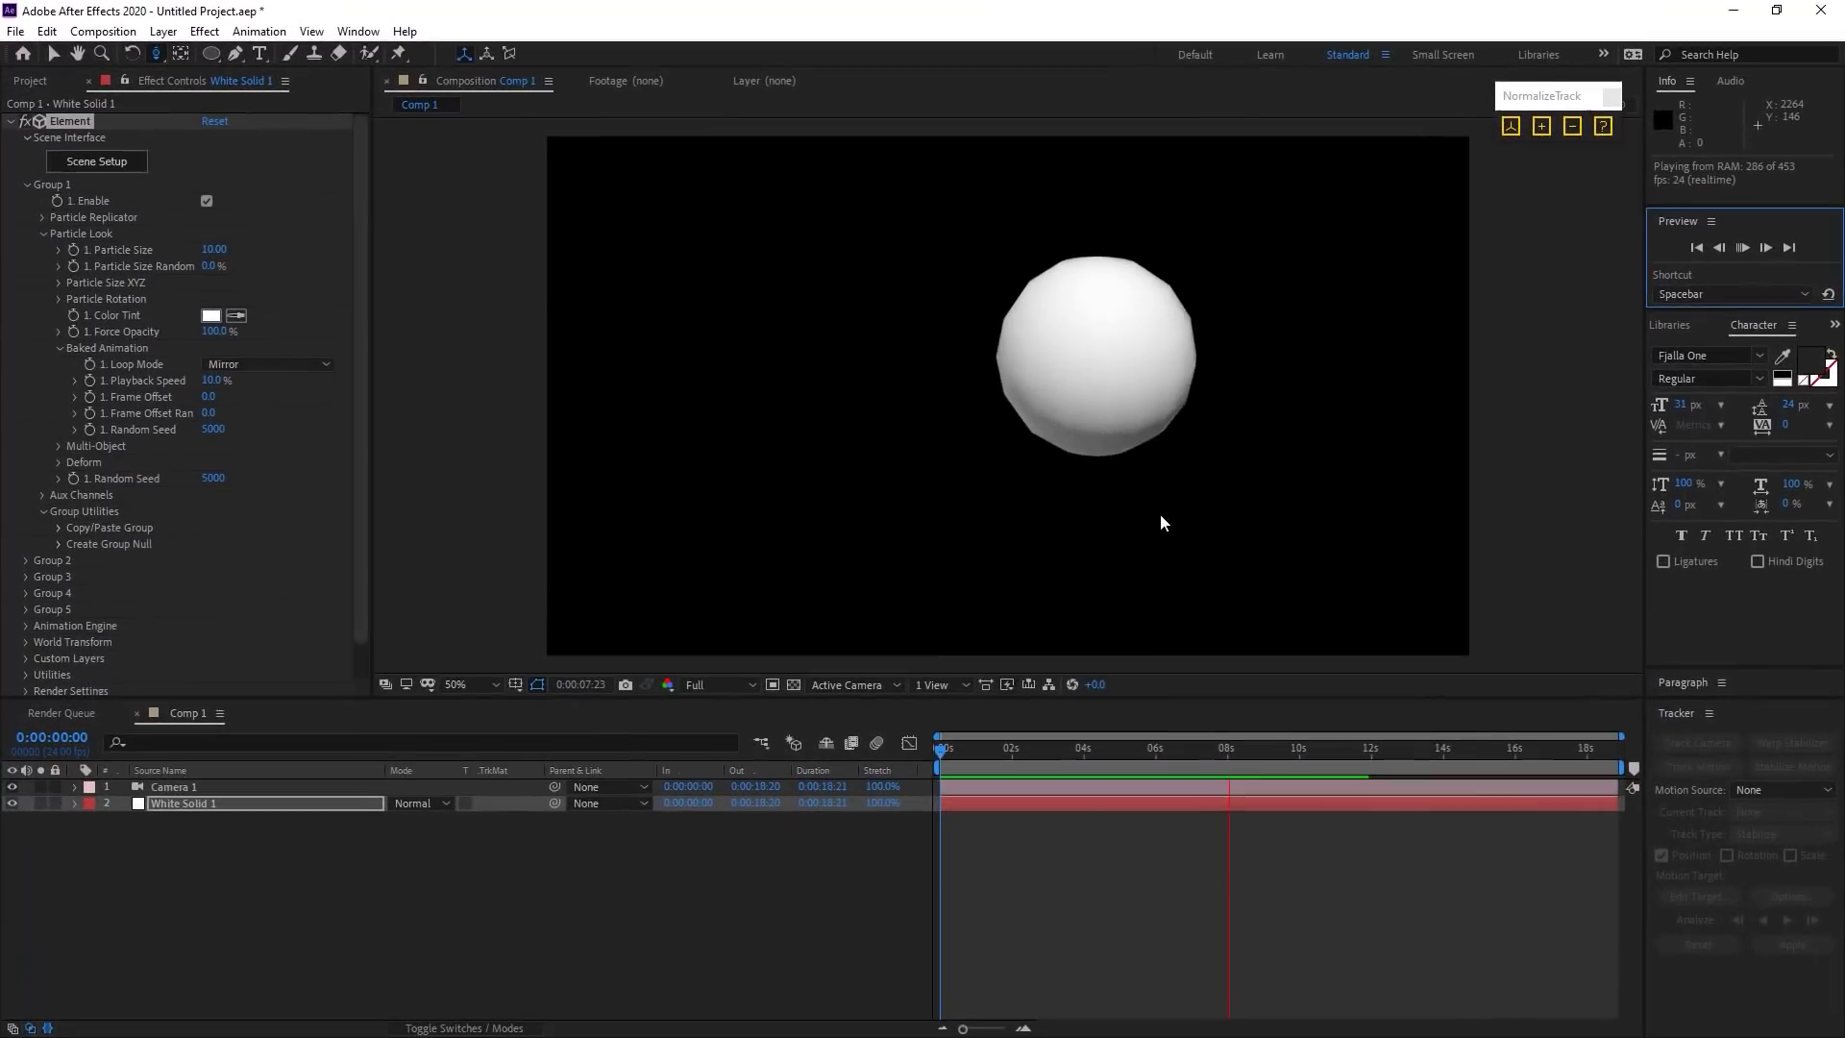
click(1742, 247)
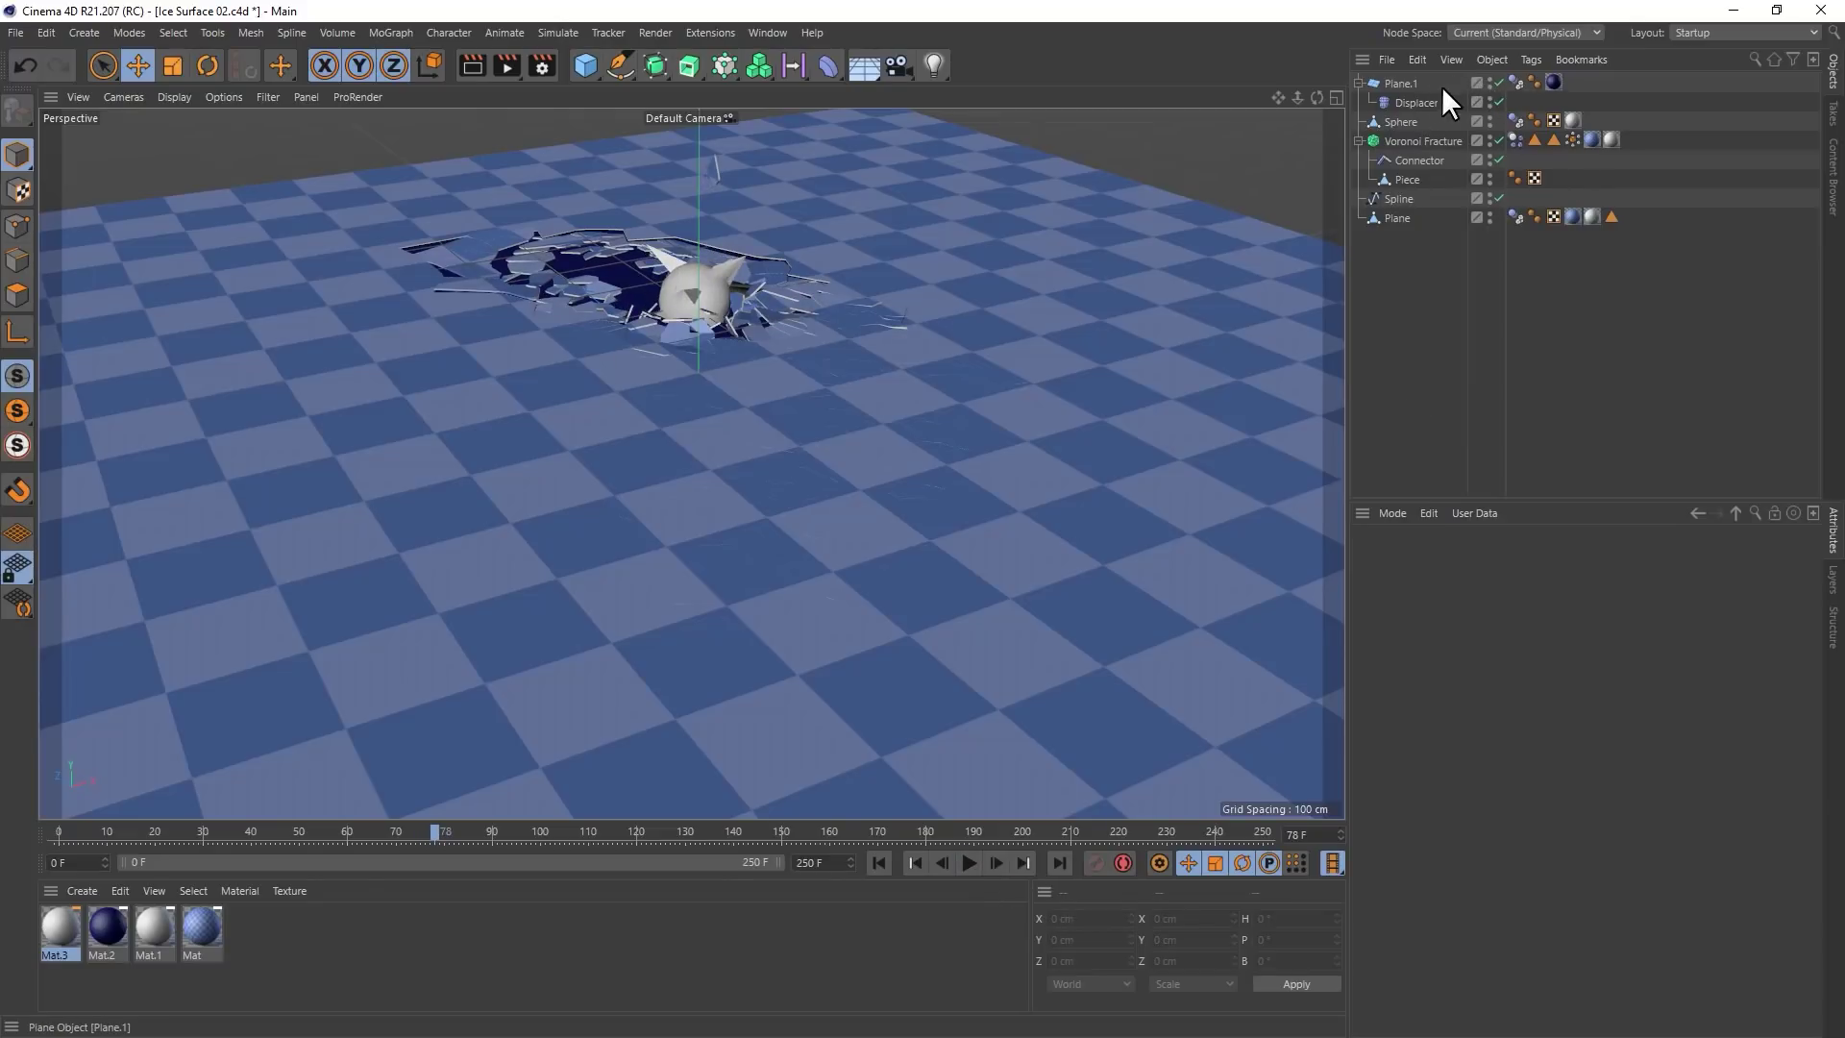
Back in Cinema 4D, select Plane.1 and then the Voronoi Fracture, and save the project as a new incremental version
click(1398, 83)
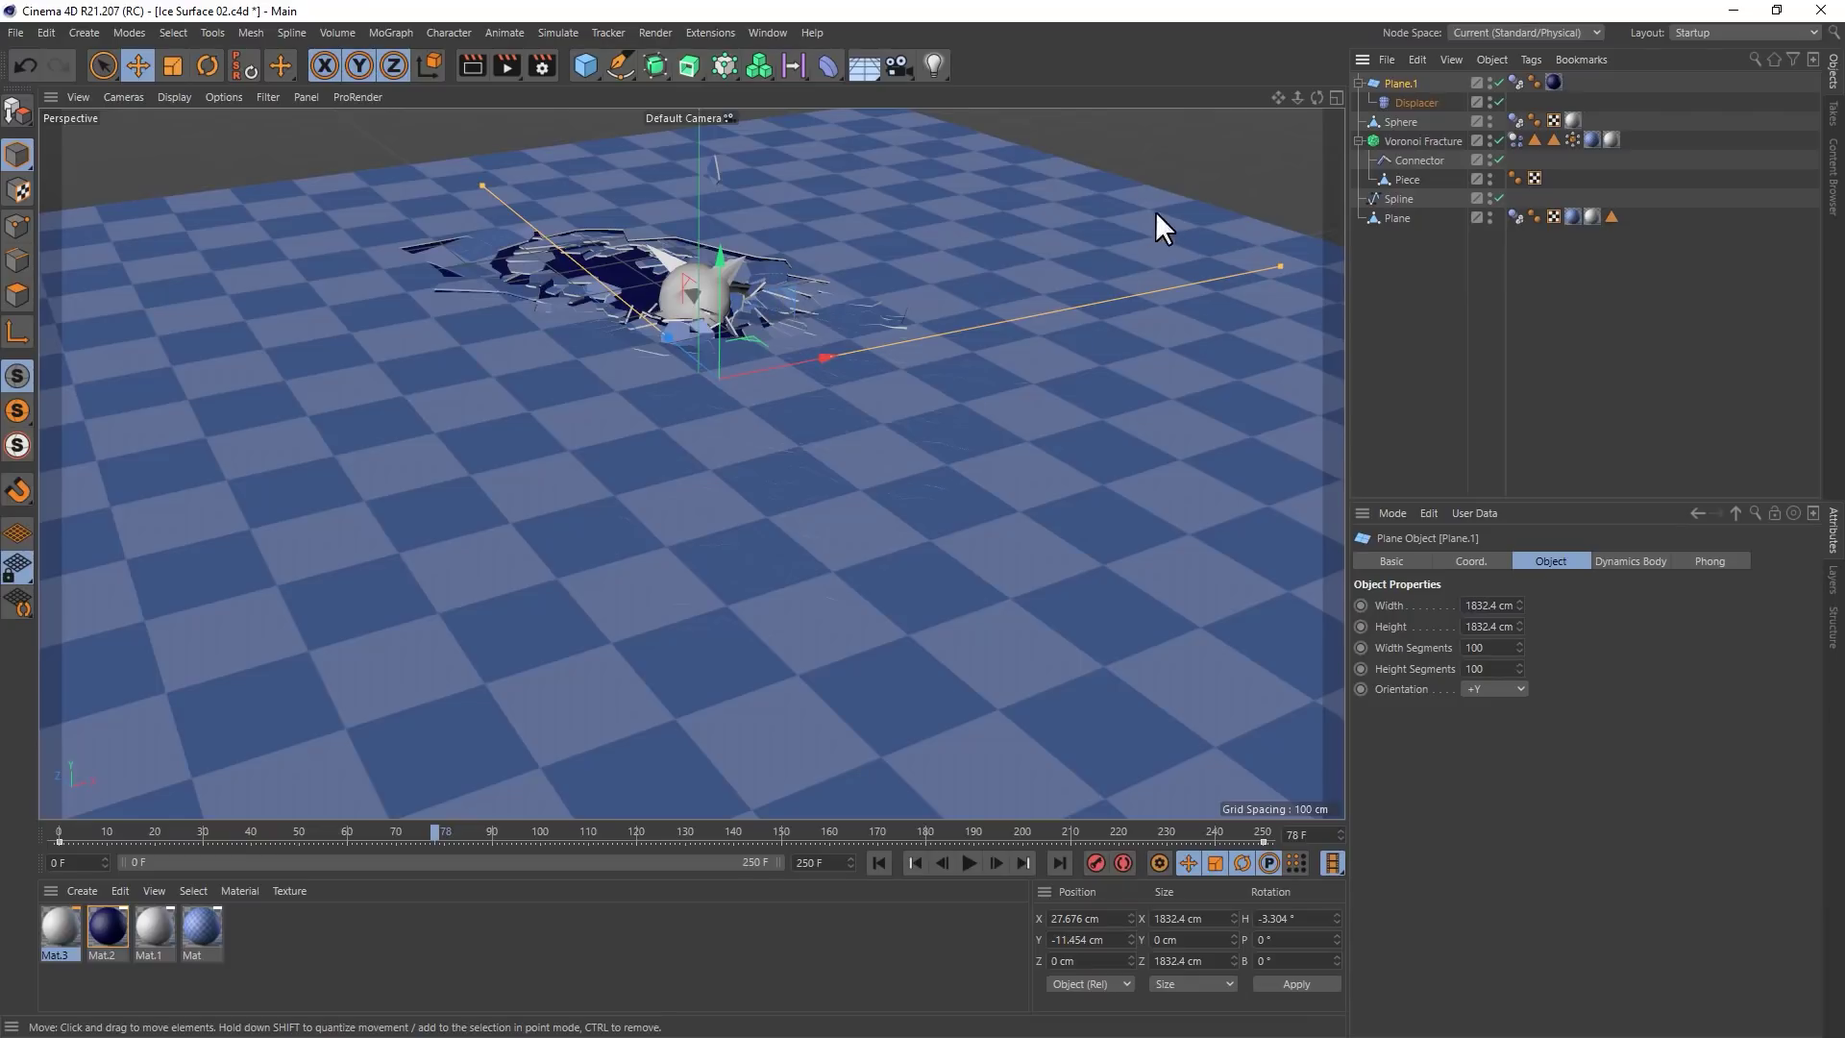
click(1420, 141)
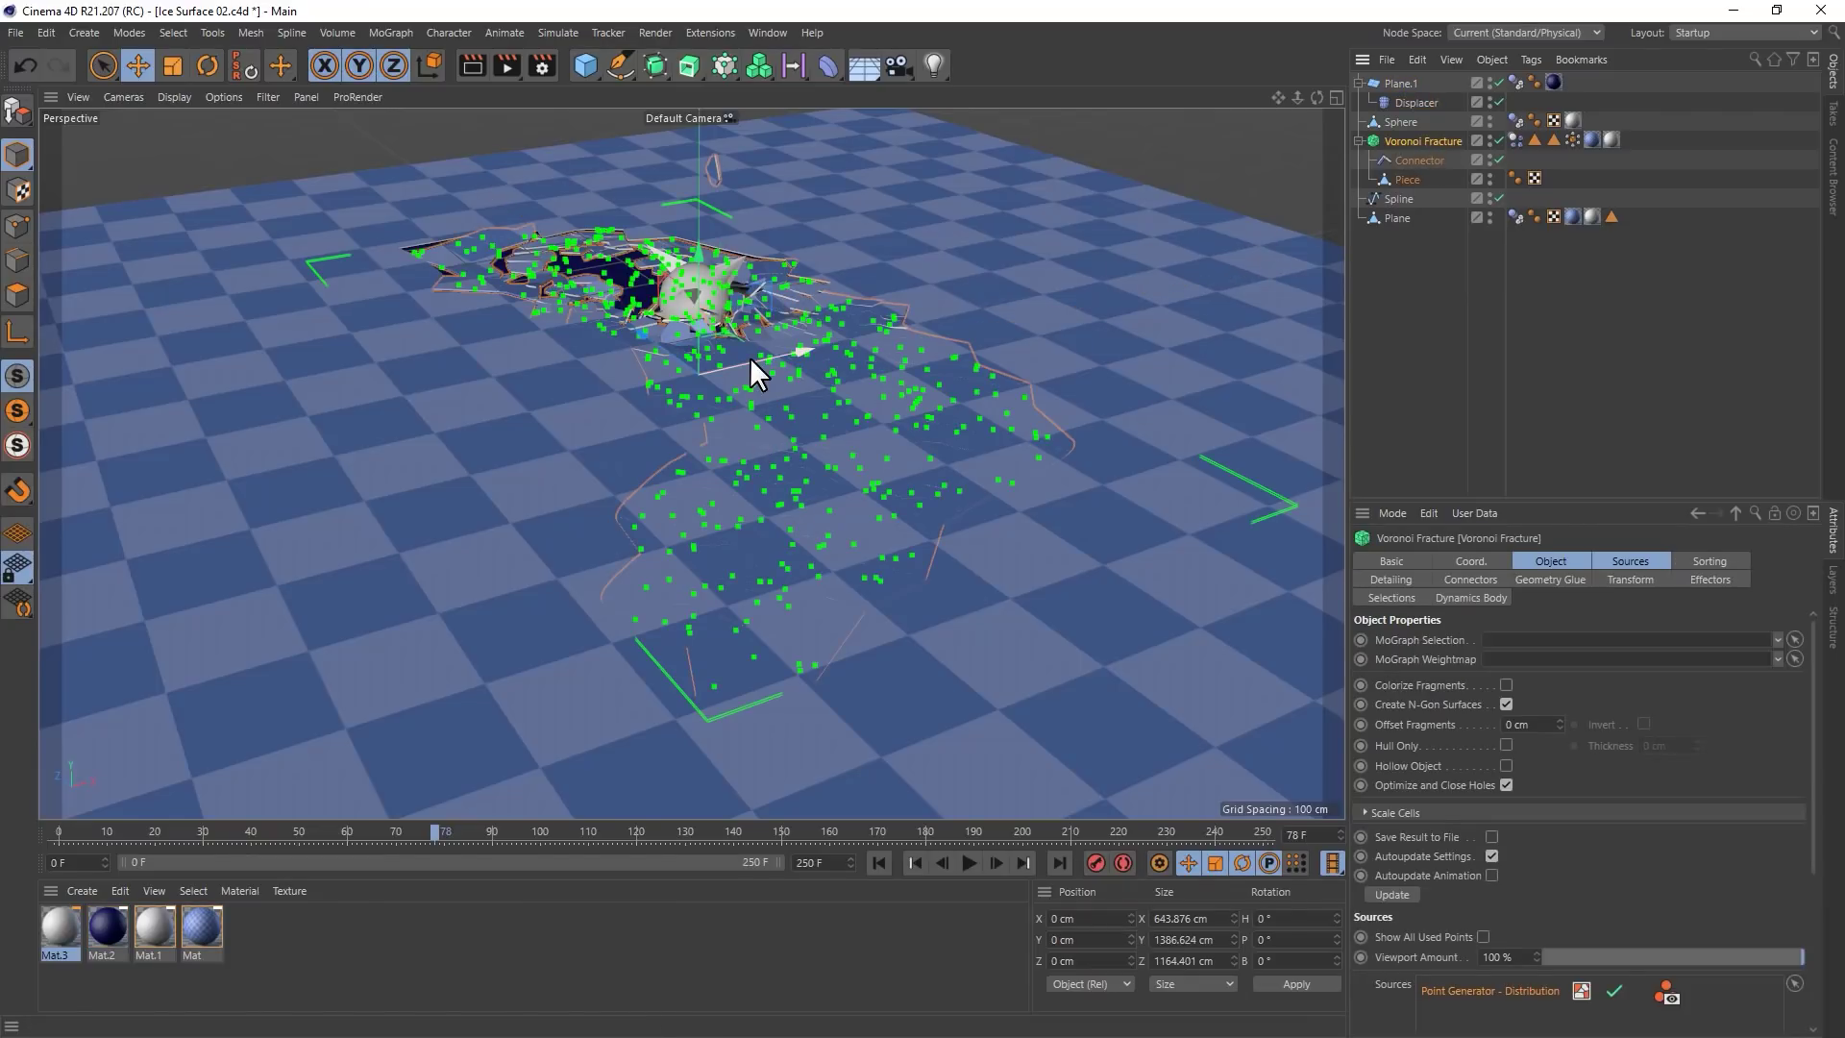
key(ctrl+alt+s)
click(16, 33)
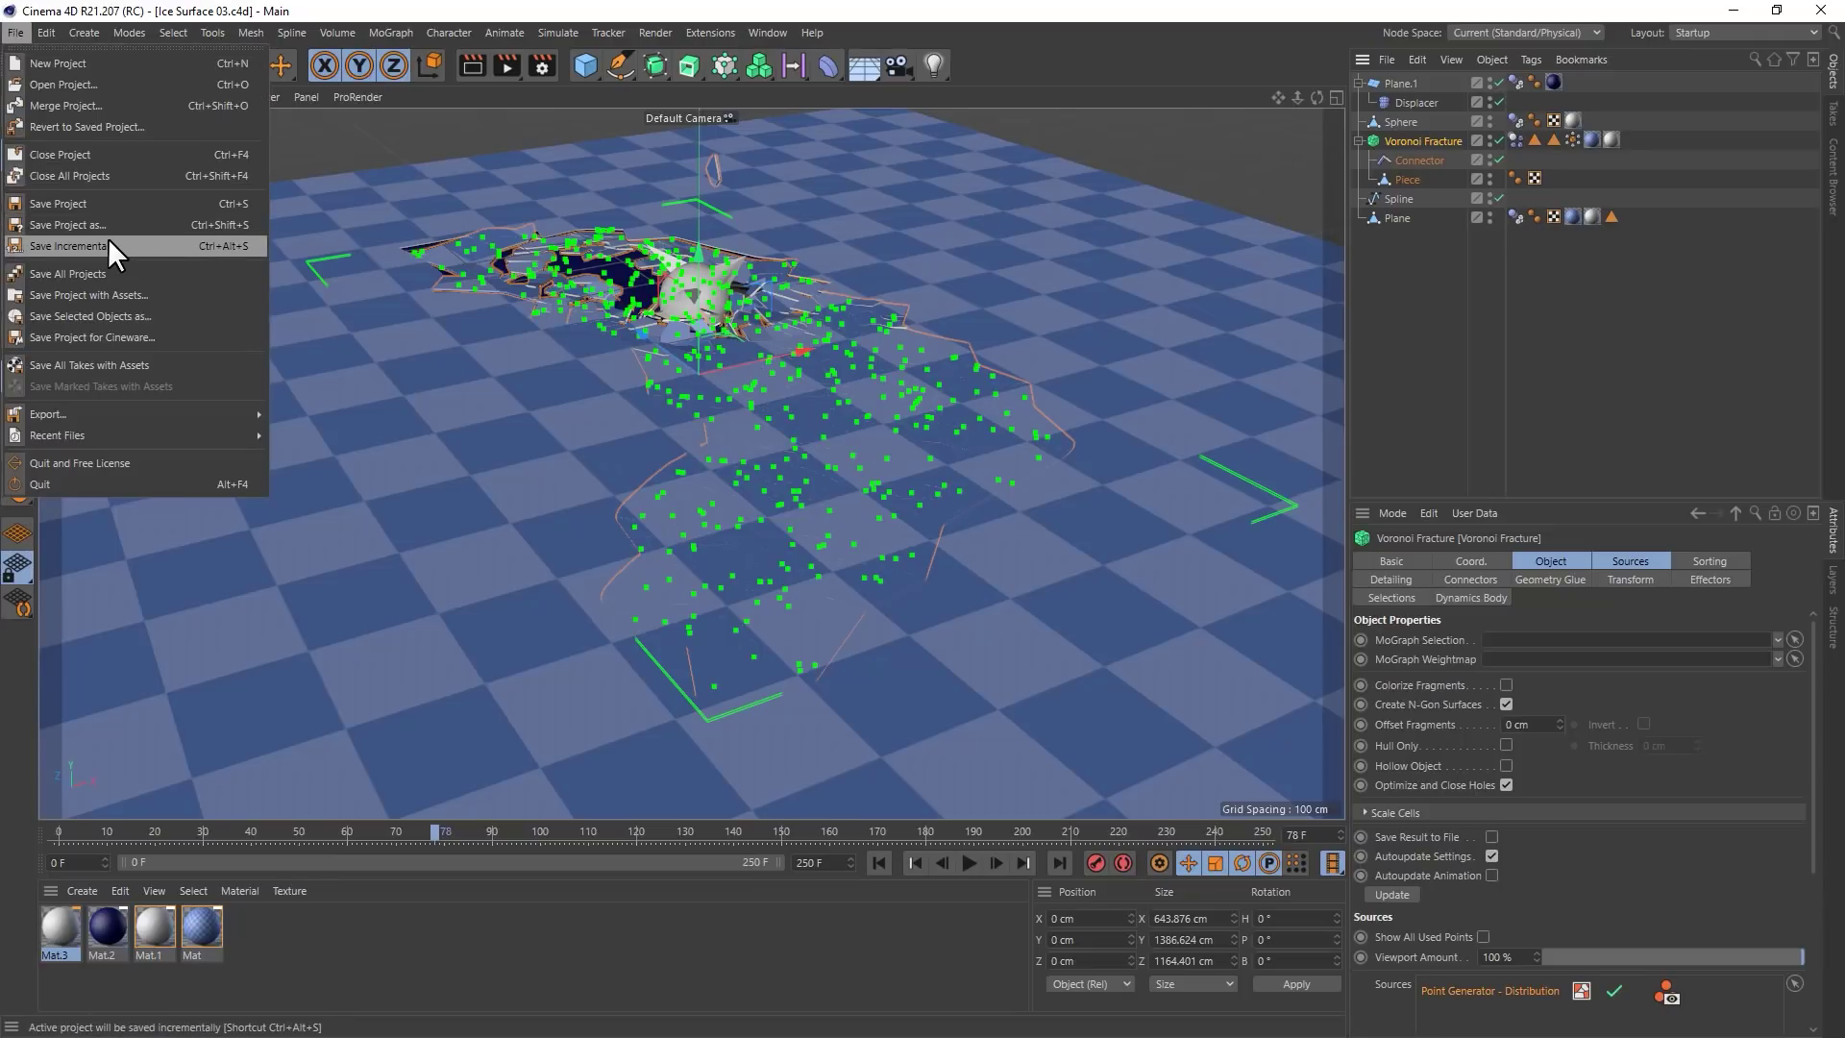
mouse_move(196, 31)
key(Escape)
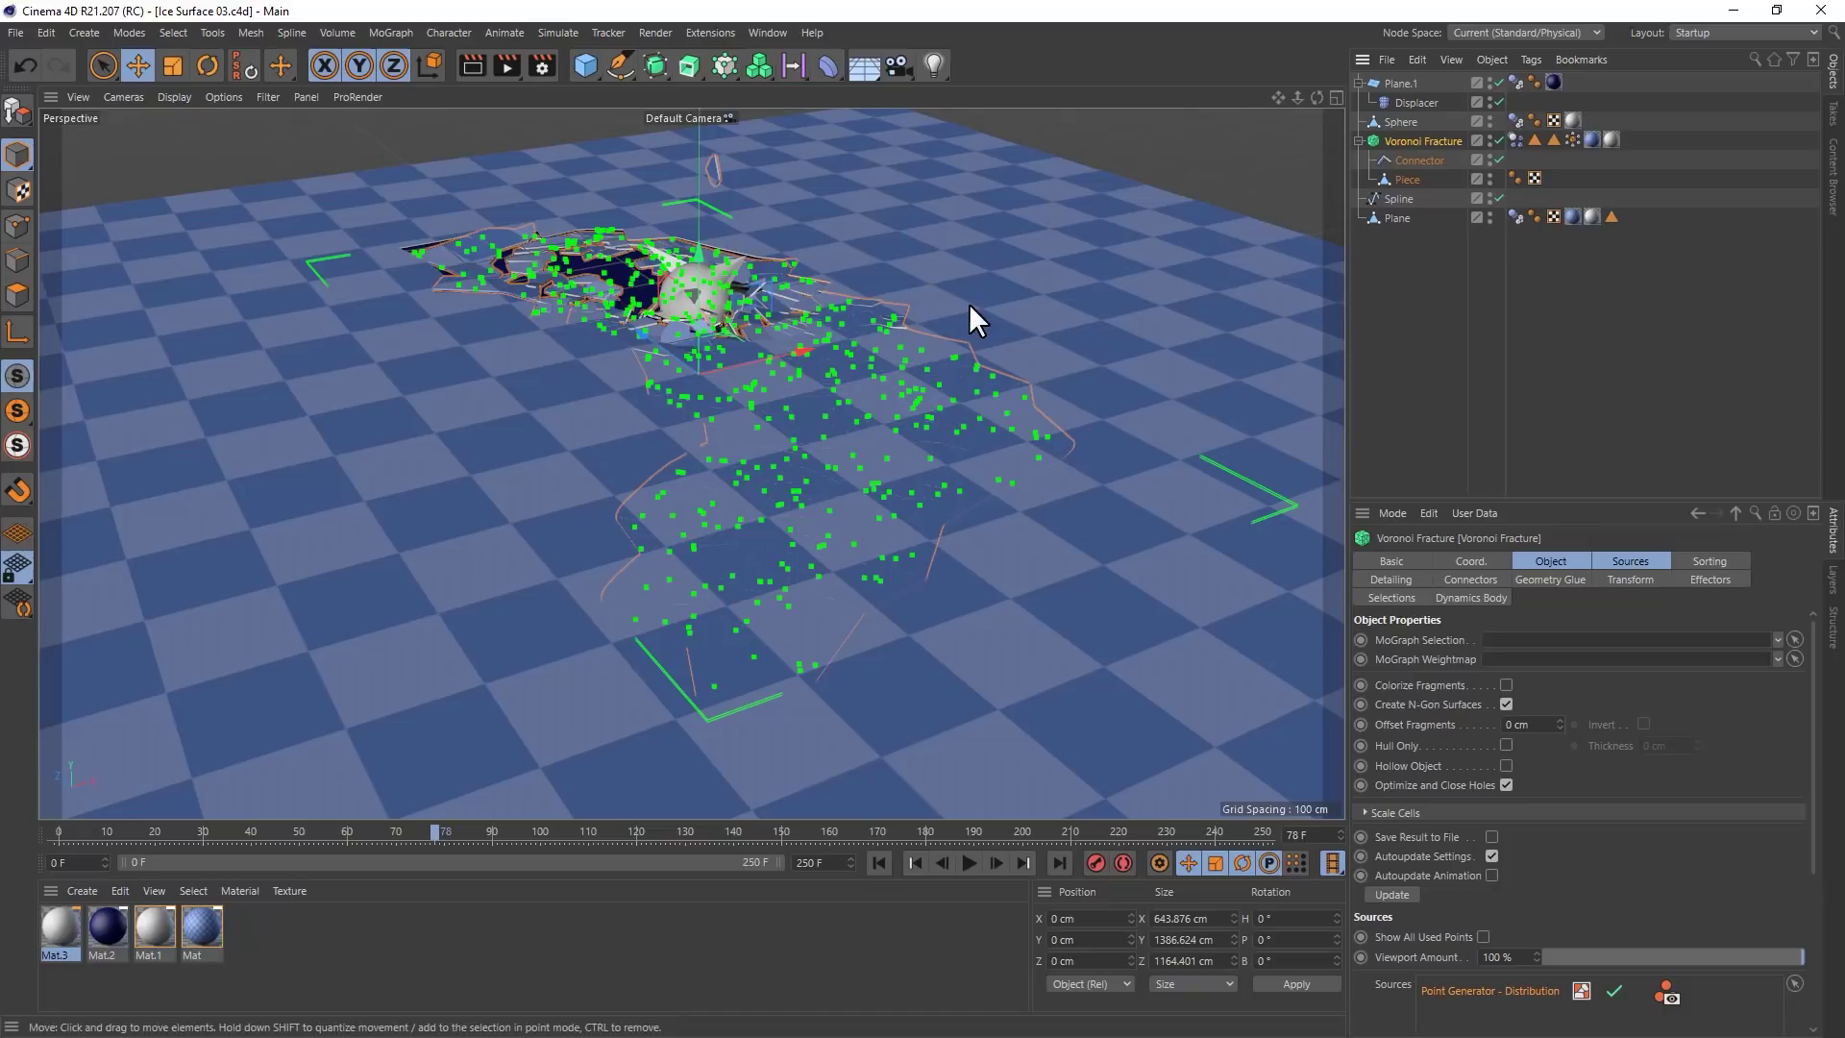
Make the Voronoi Fracture editable and expand its hierarchy to review the separate fracture pieces
click(1472, 230)
right_click(1415, 138)
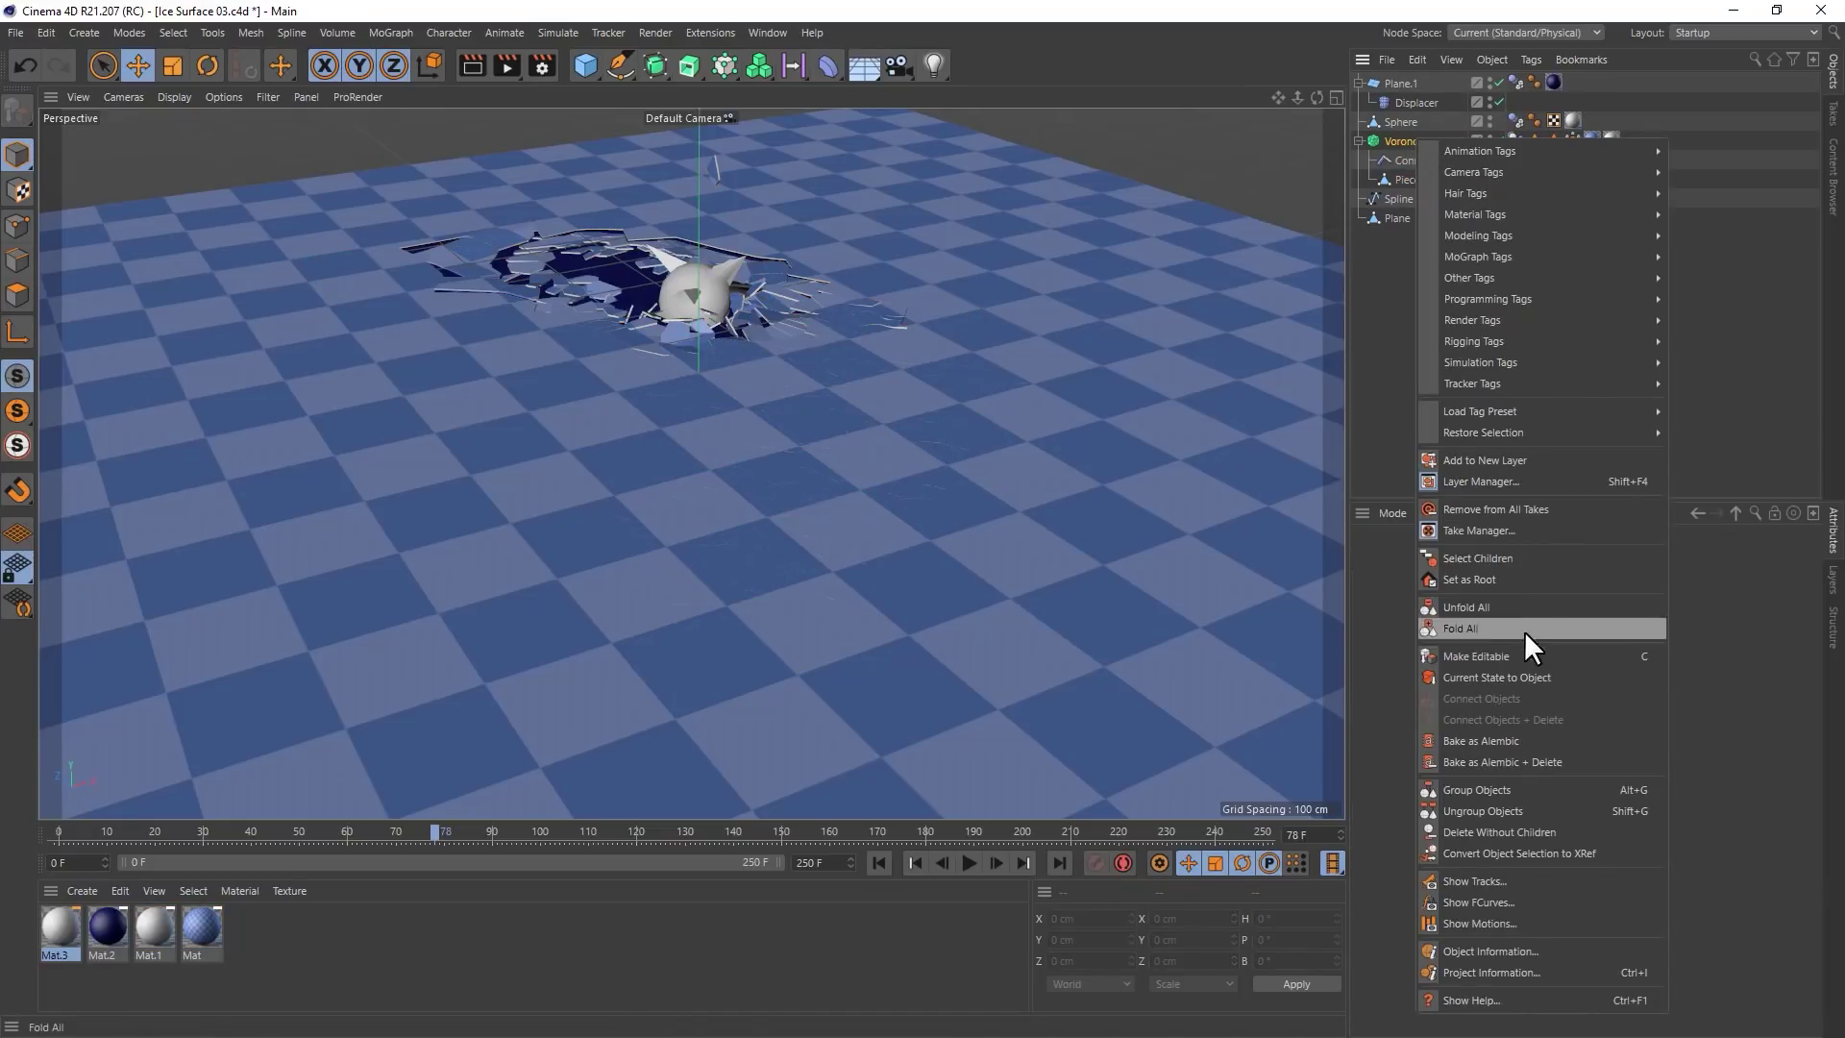
click(1540, 653)
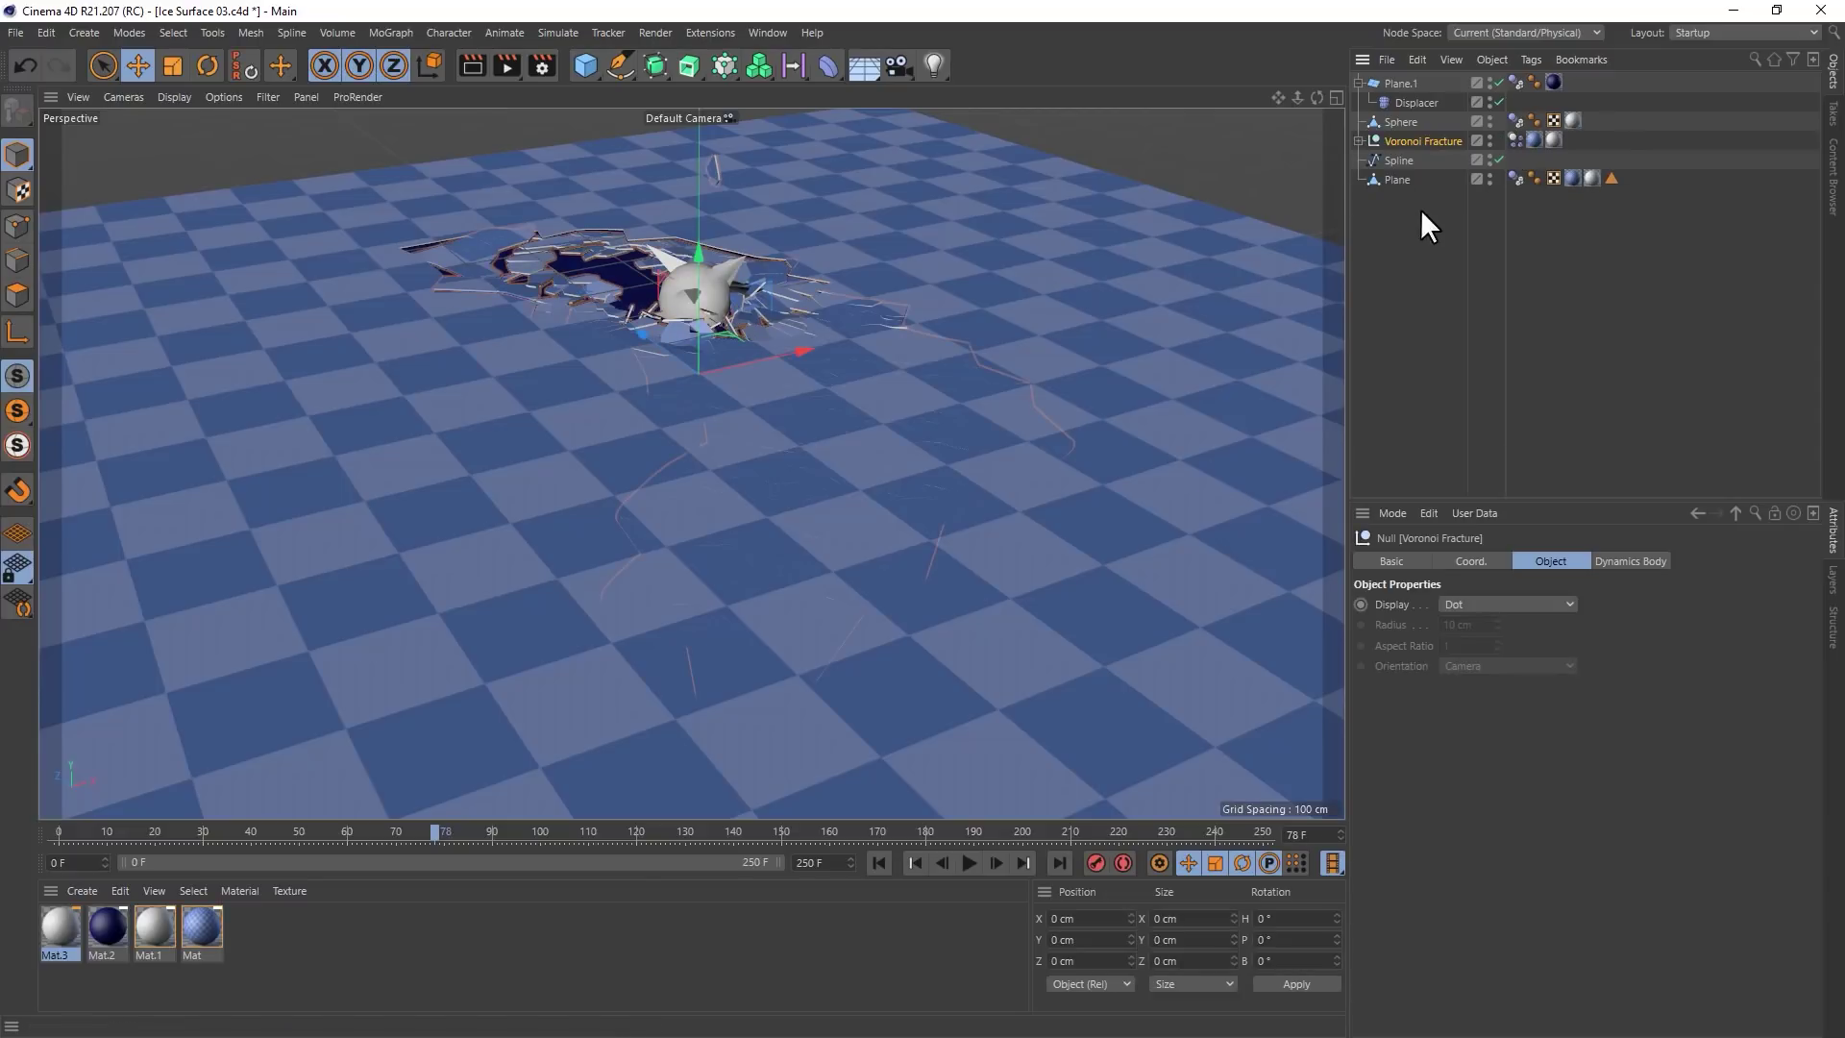
click(1358, 141)
scroll(1423, 307, down, 2)
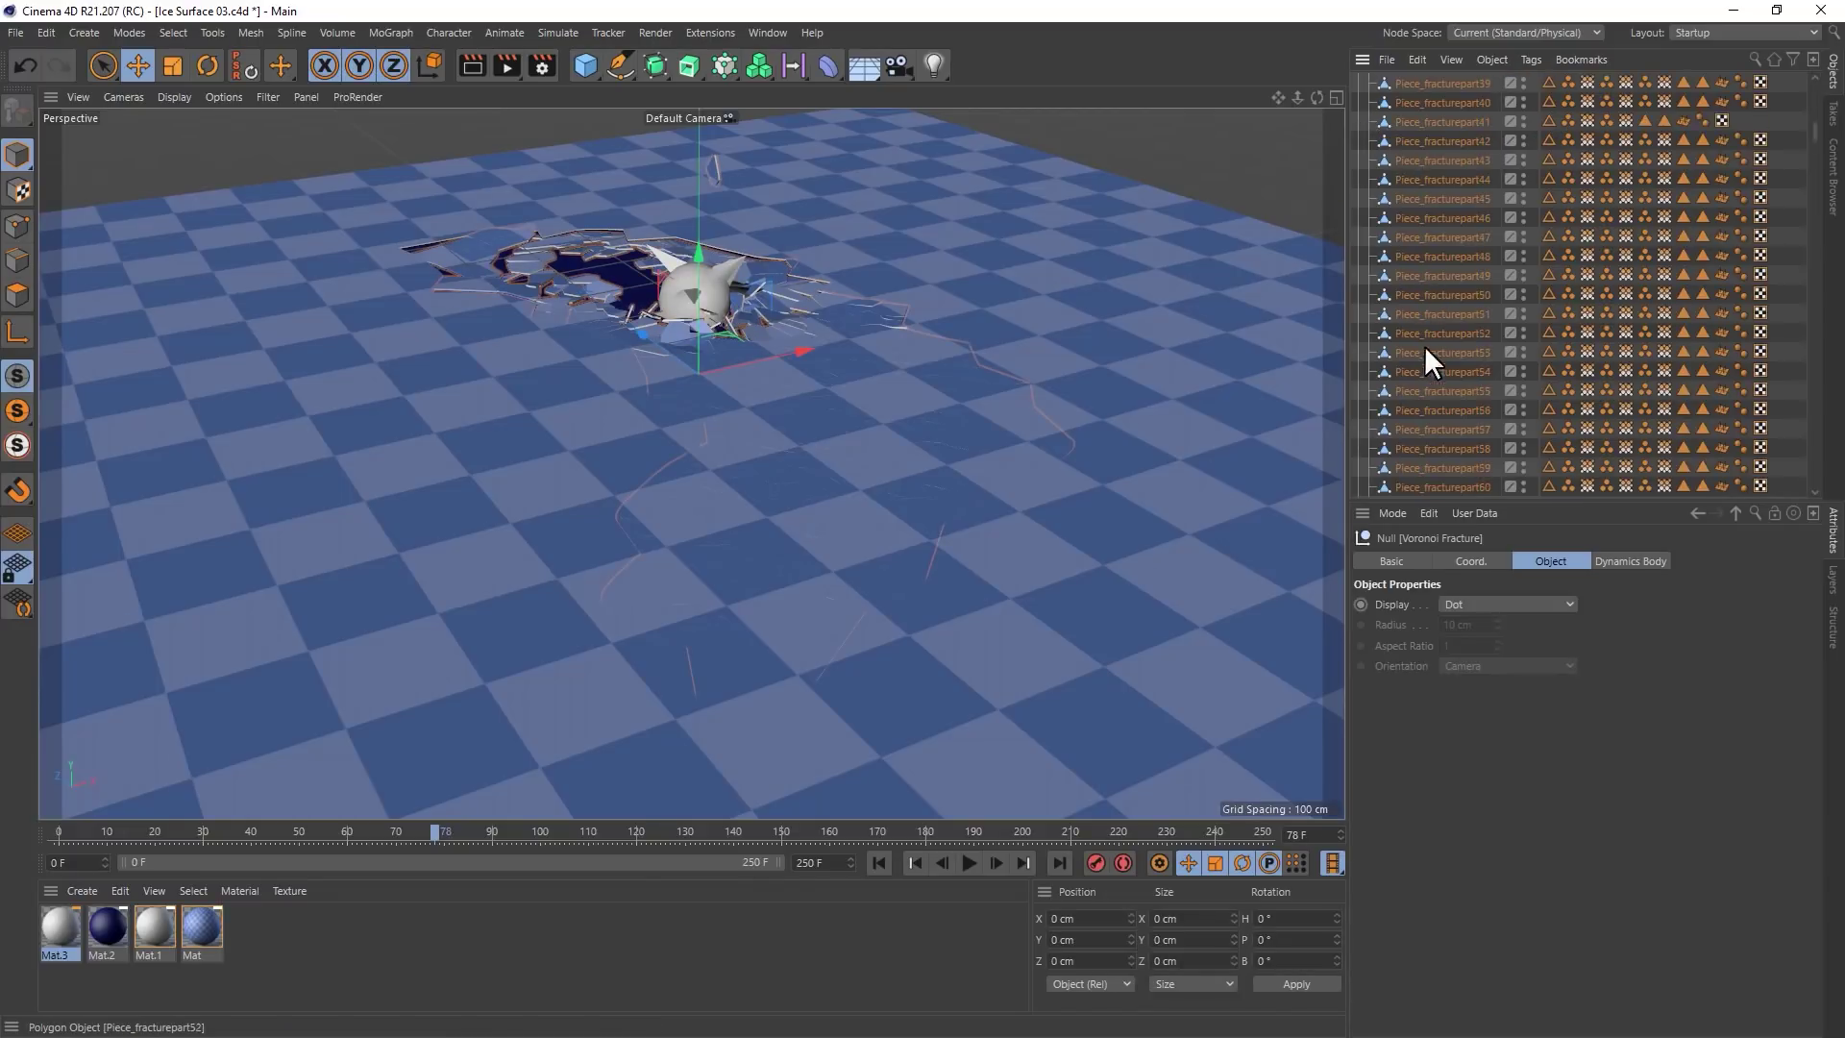
scroll(1438, 330, up, 2)
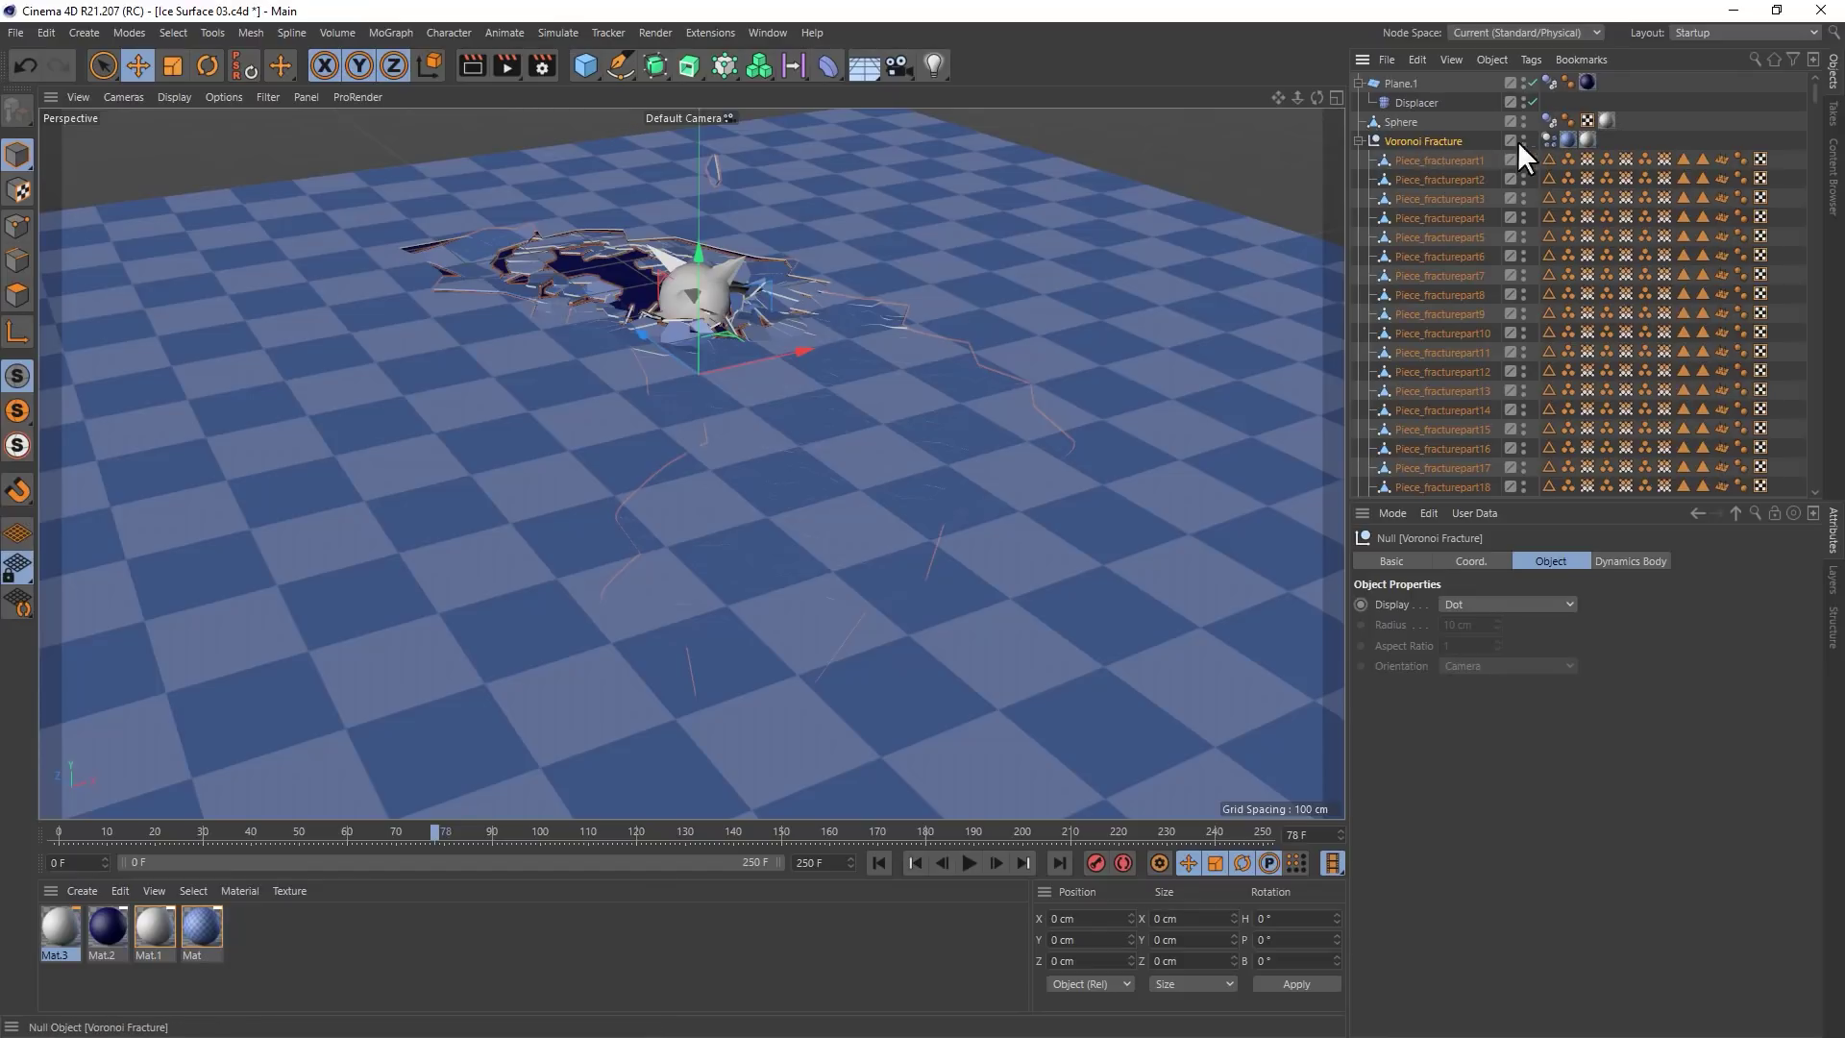
Bake all dynamics into the cache from the Voronoi Fracture's Dynamics Body tag and scrub the opening frames back to frame 0
click(1548, 140)
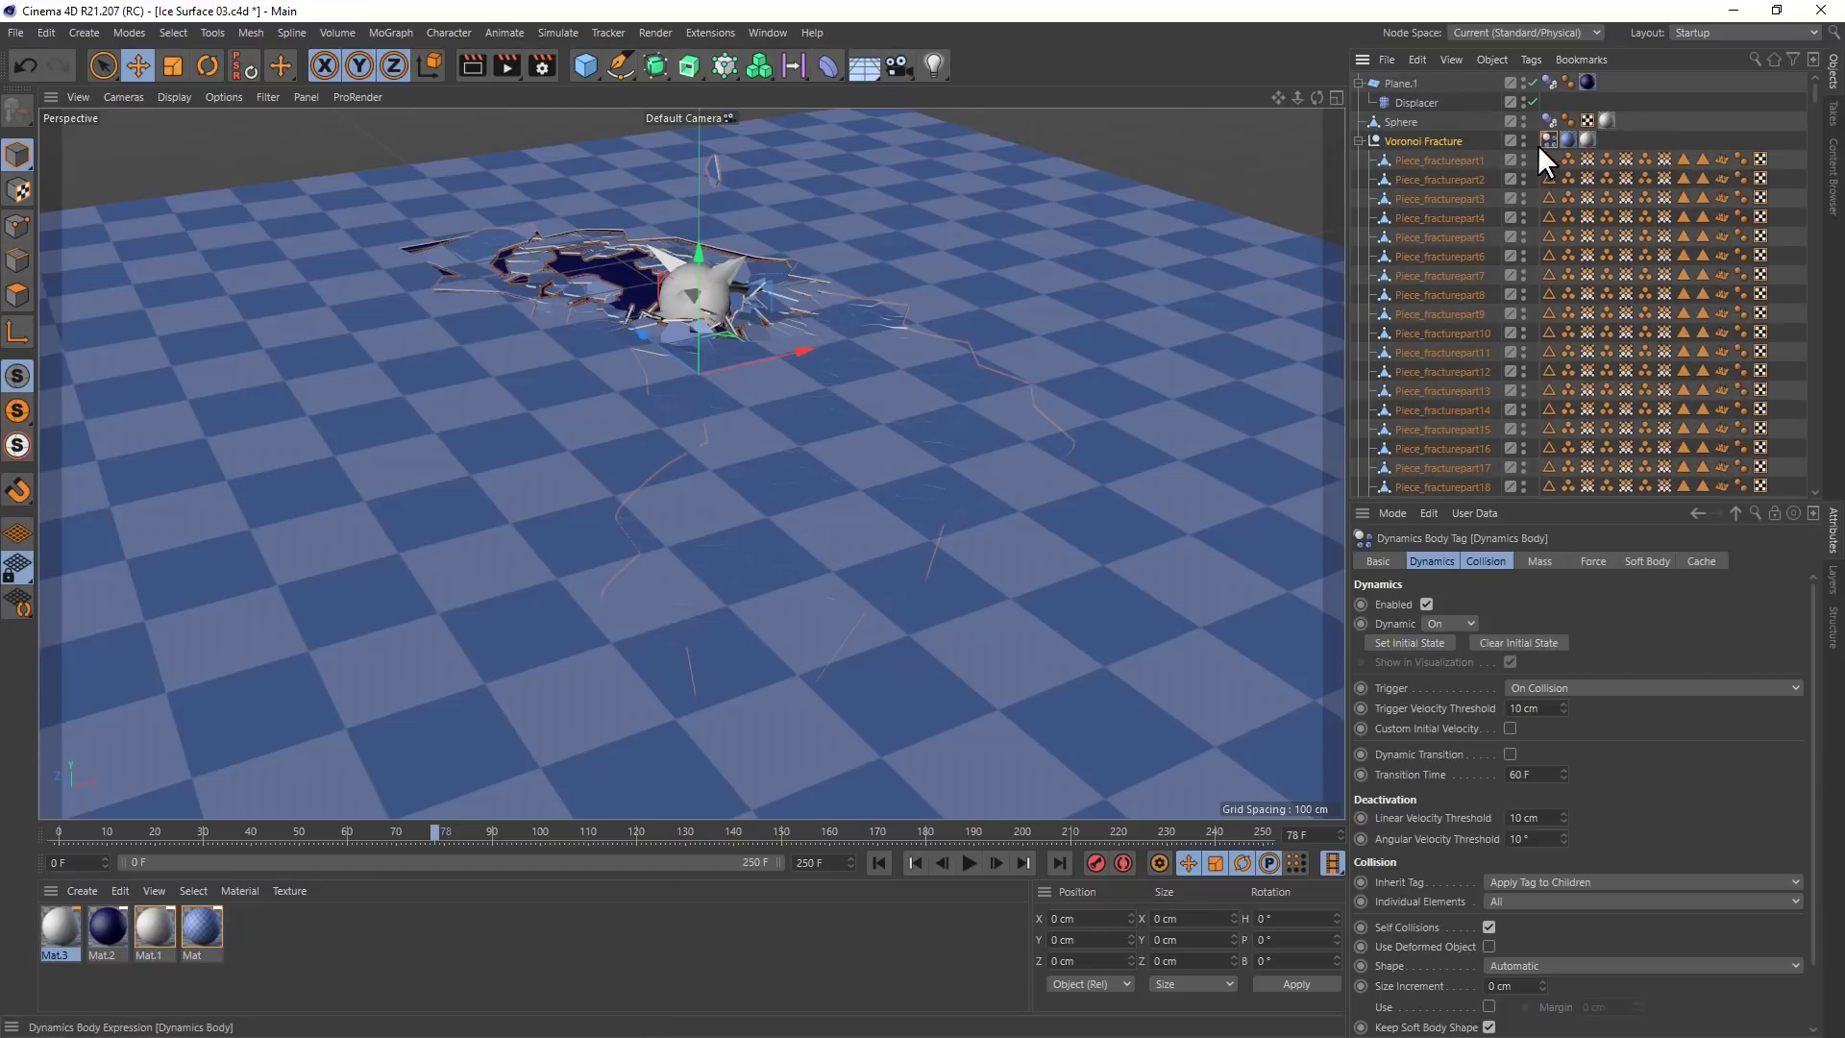
click(1701, 561)
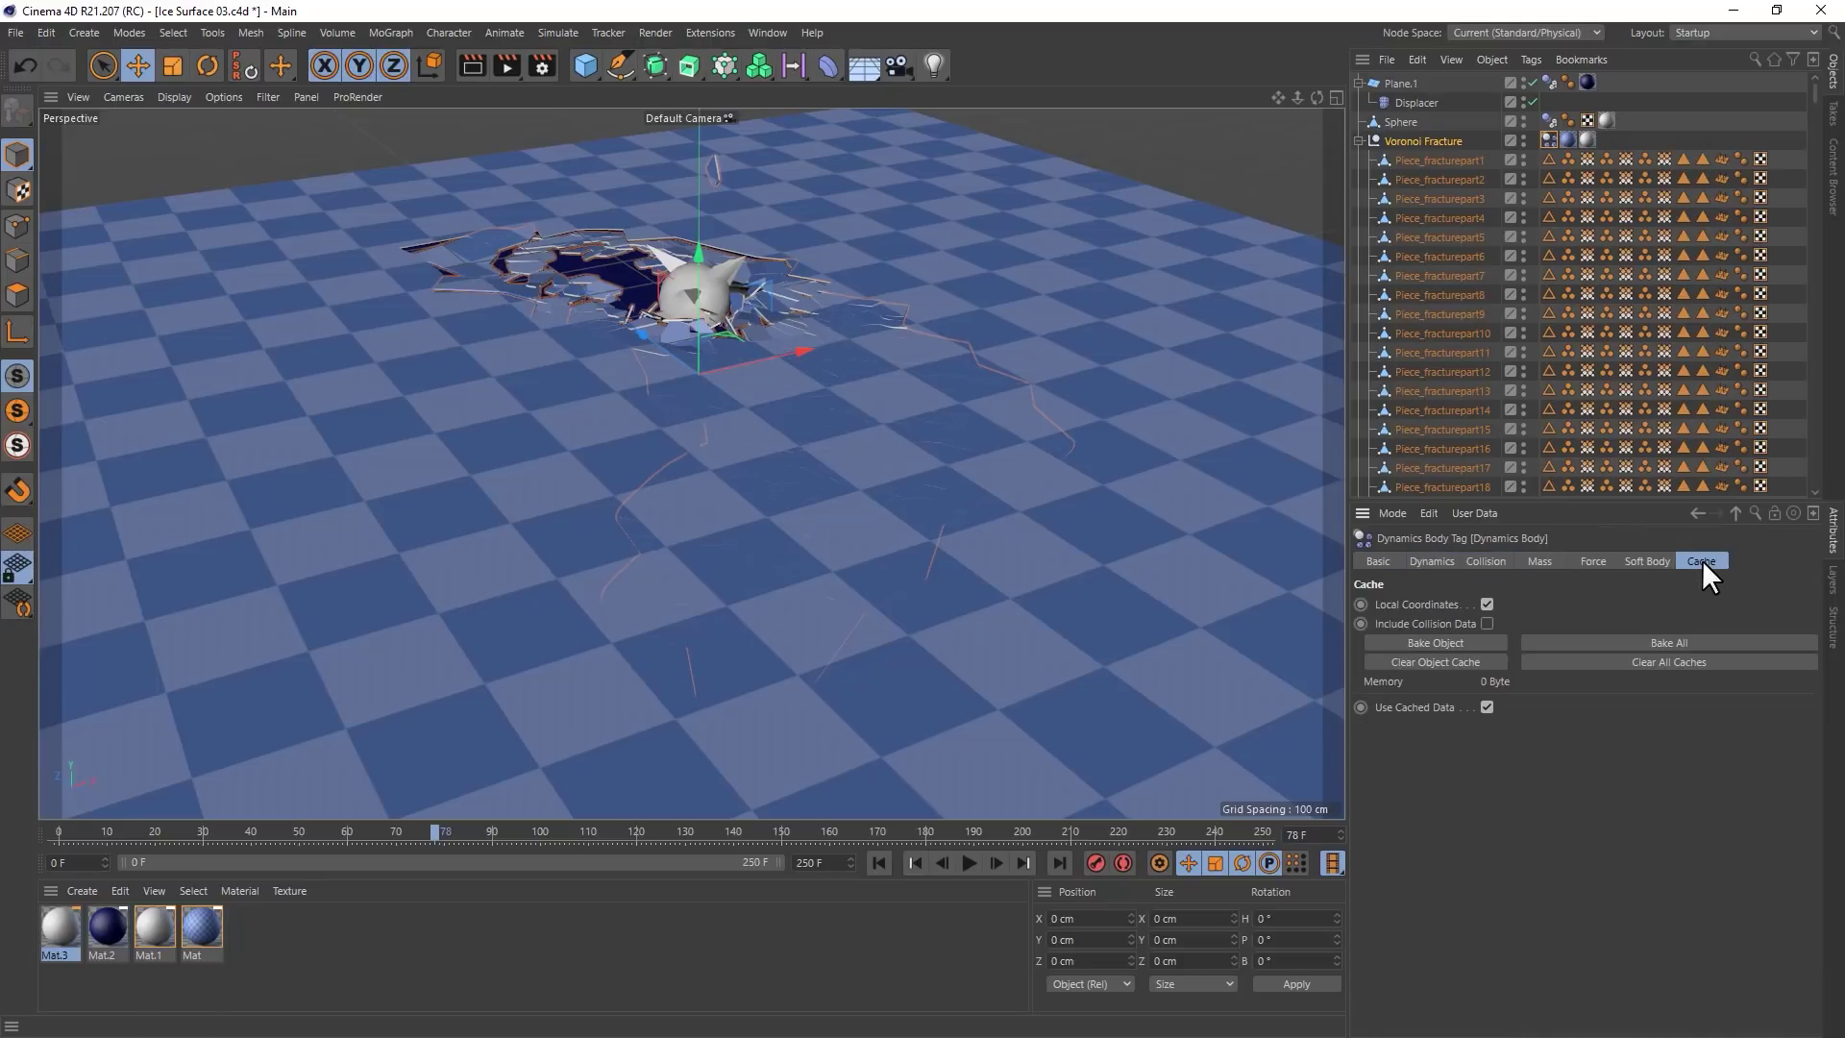
click(1608, 640)
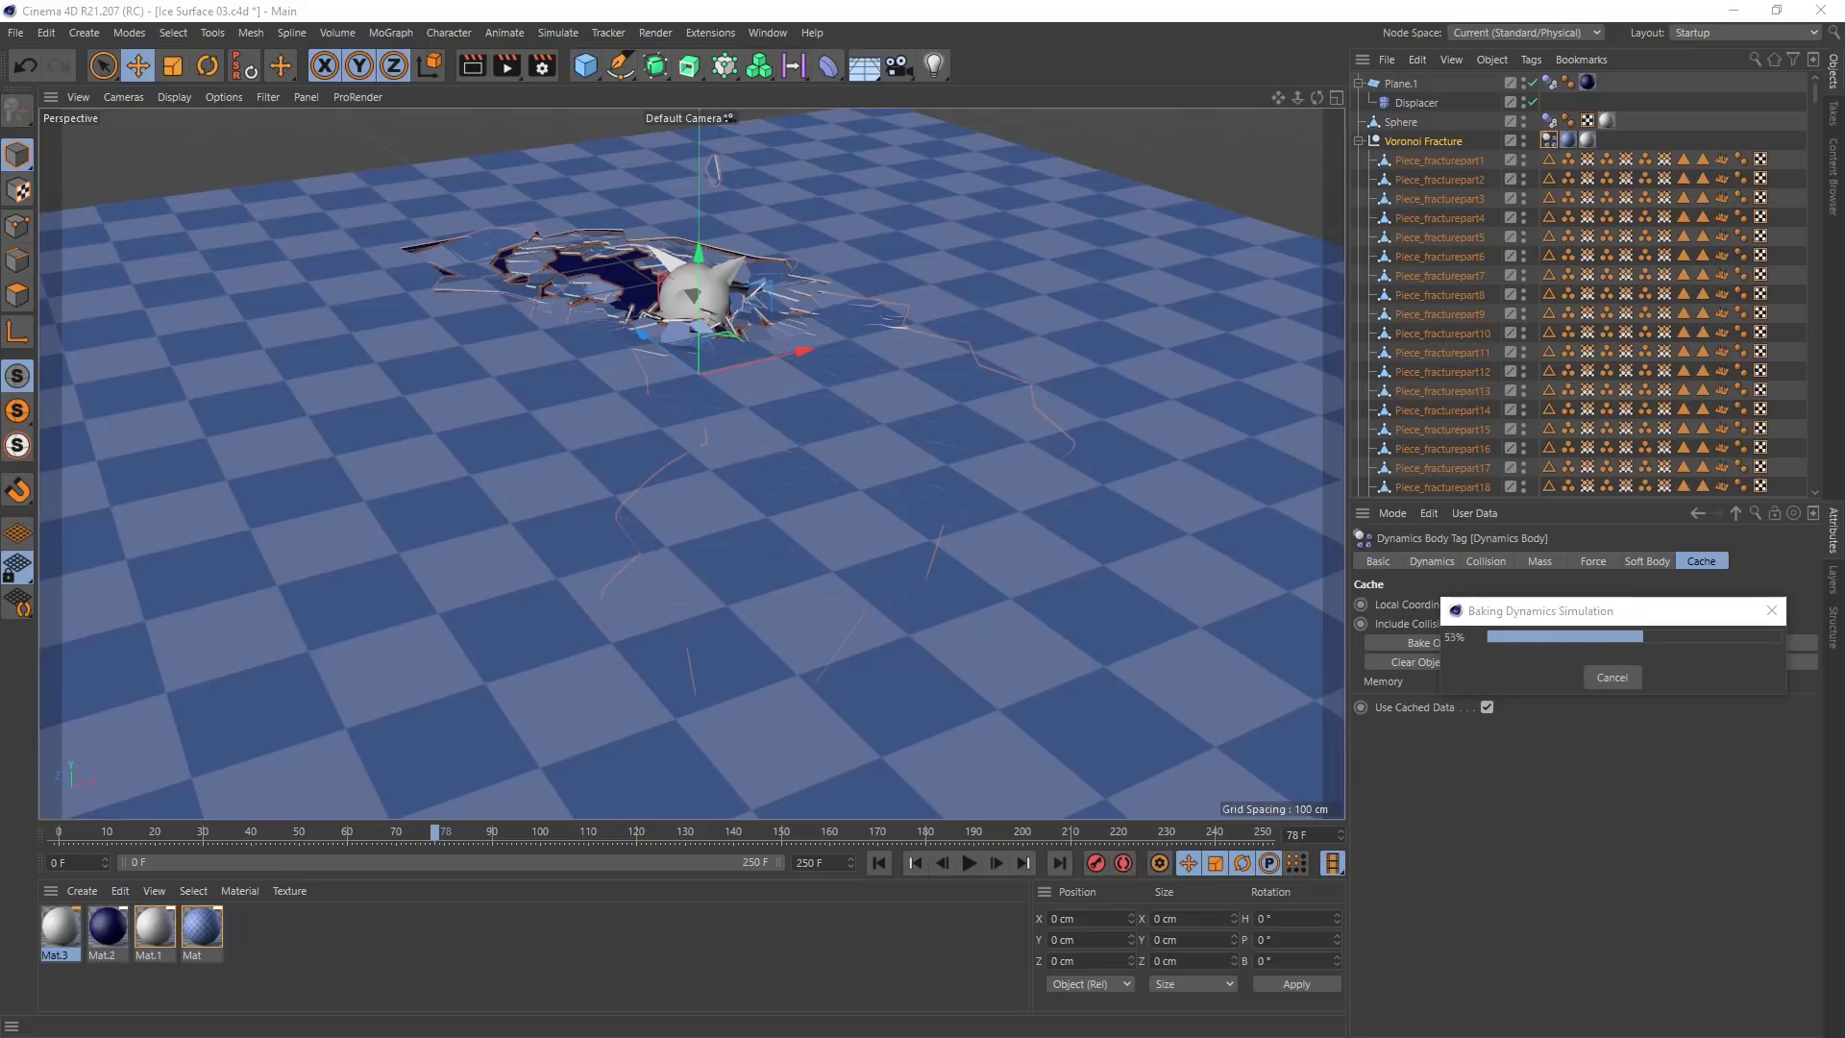
click(63, 827)
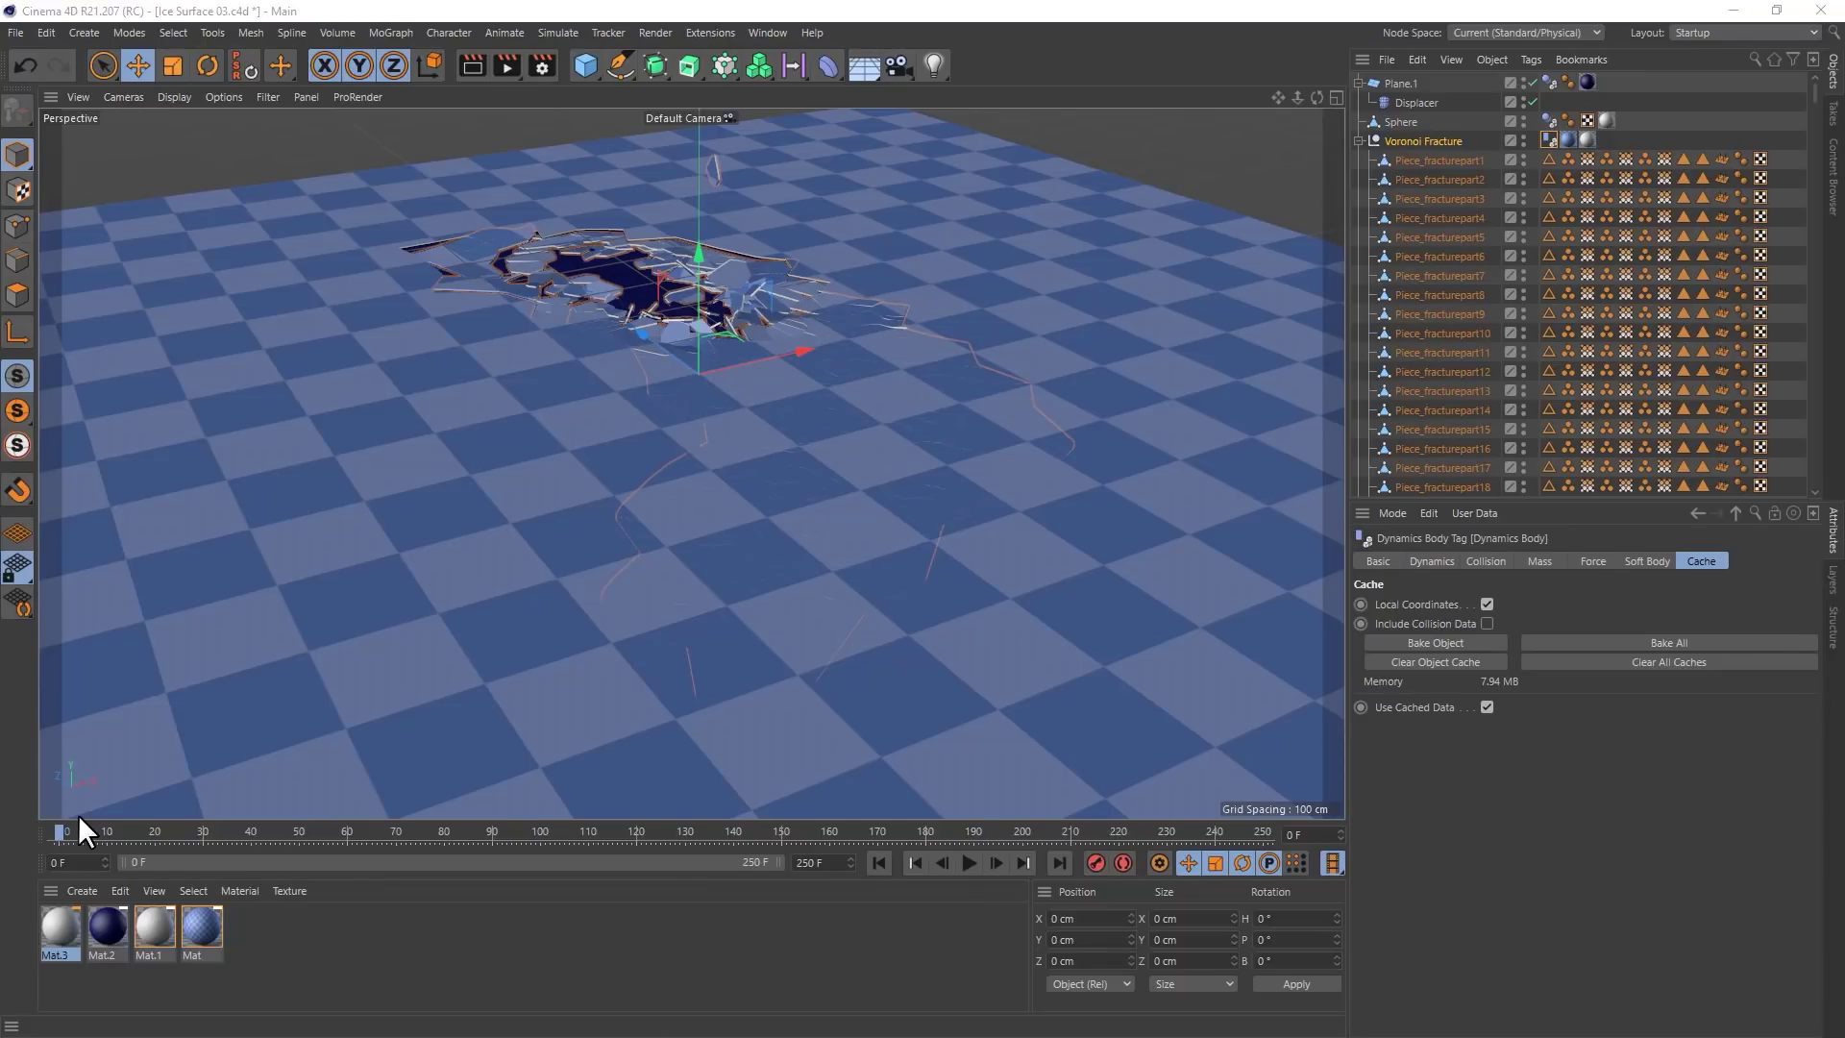
mouse_move(196, 832)
mouse_down()
mouse_move(978, 831)
mouse_move(57, 830)
mouse_up()
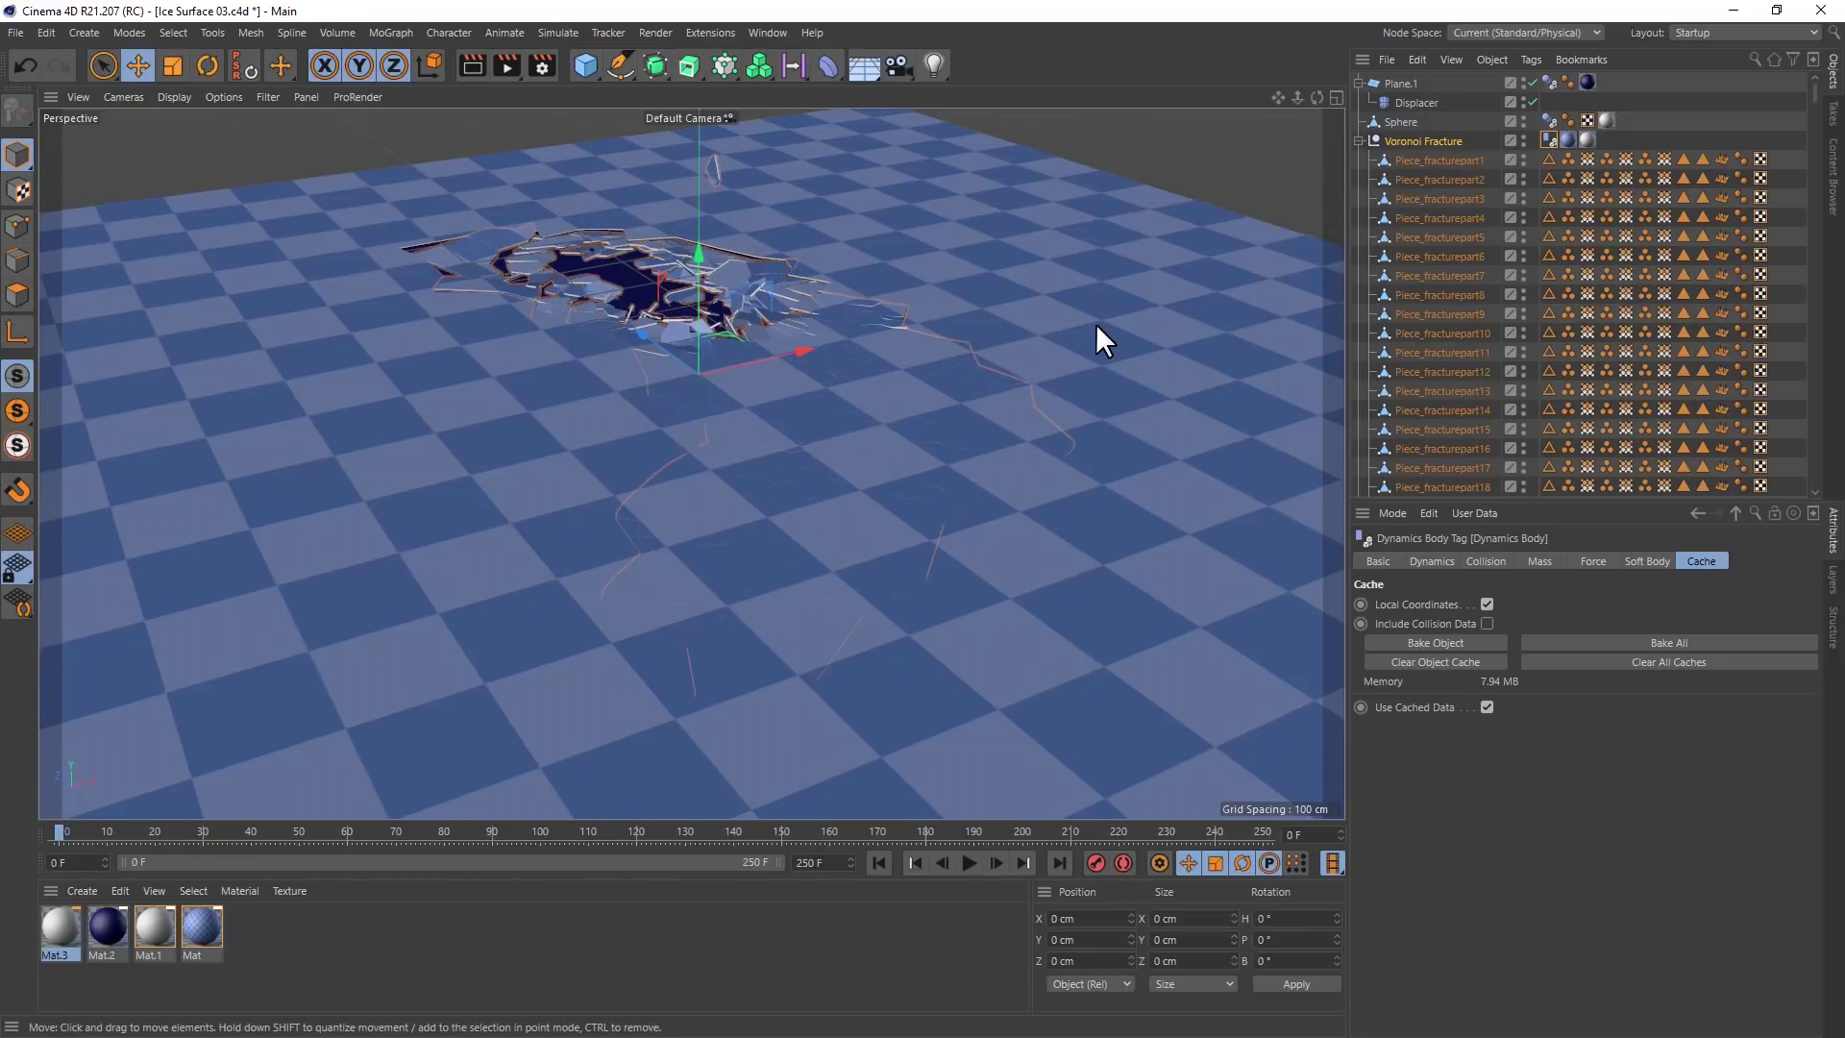
In the Animate layout, bake the Voronoi Fracture into keyframes for frames 0 to 250, including position and rotation, without creating a copy
click(1720, 33)
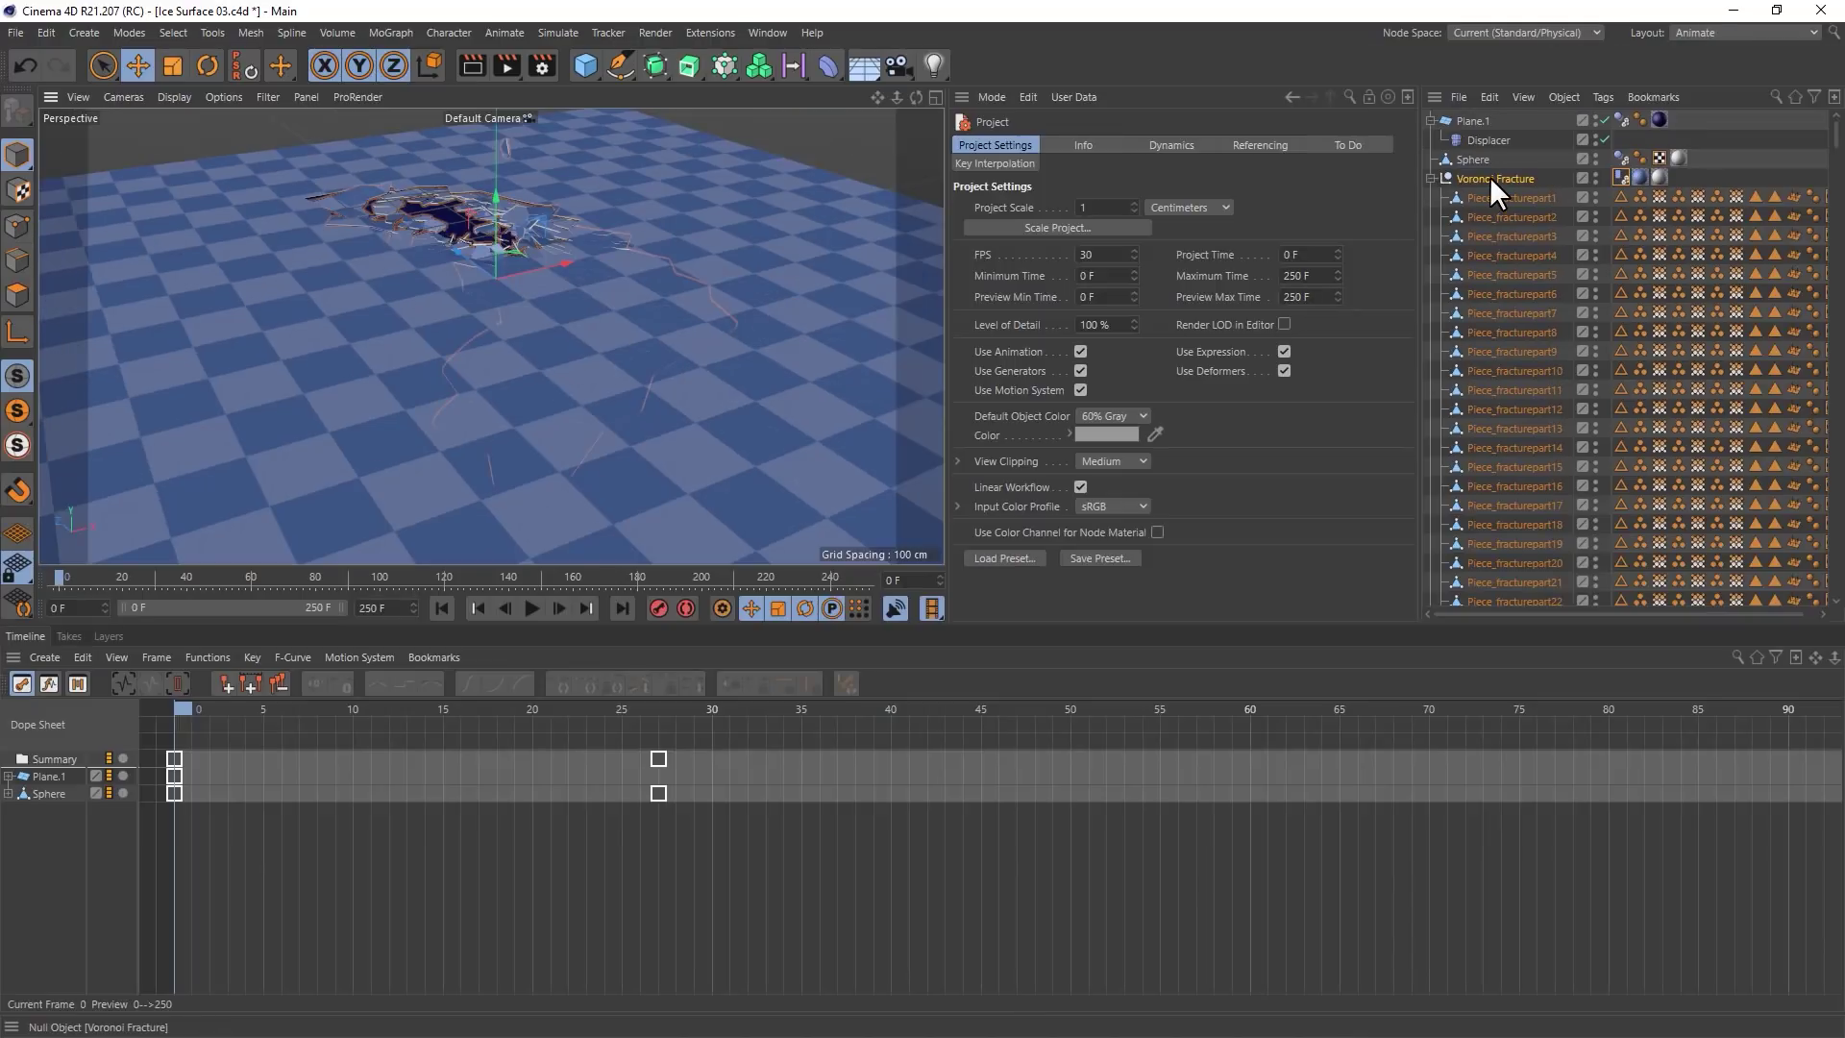
click(1490, 179)
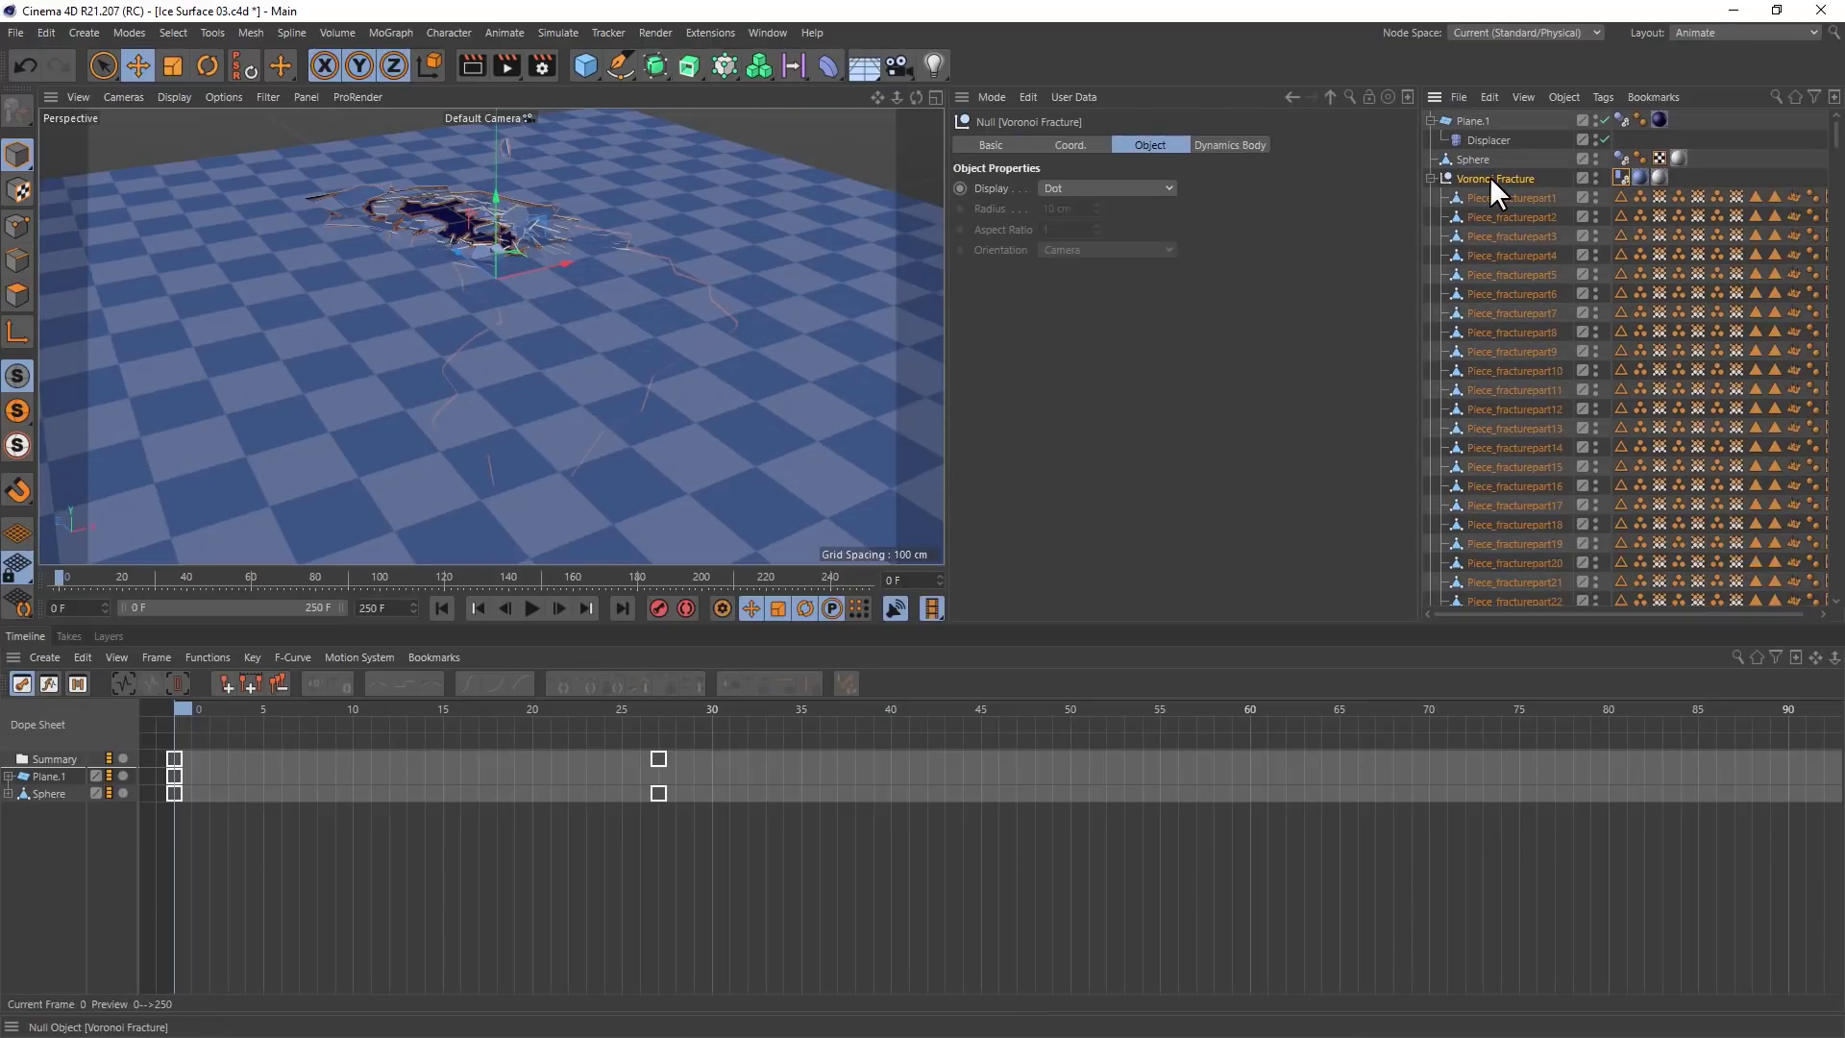
click(212, 658)
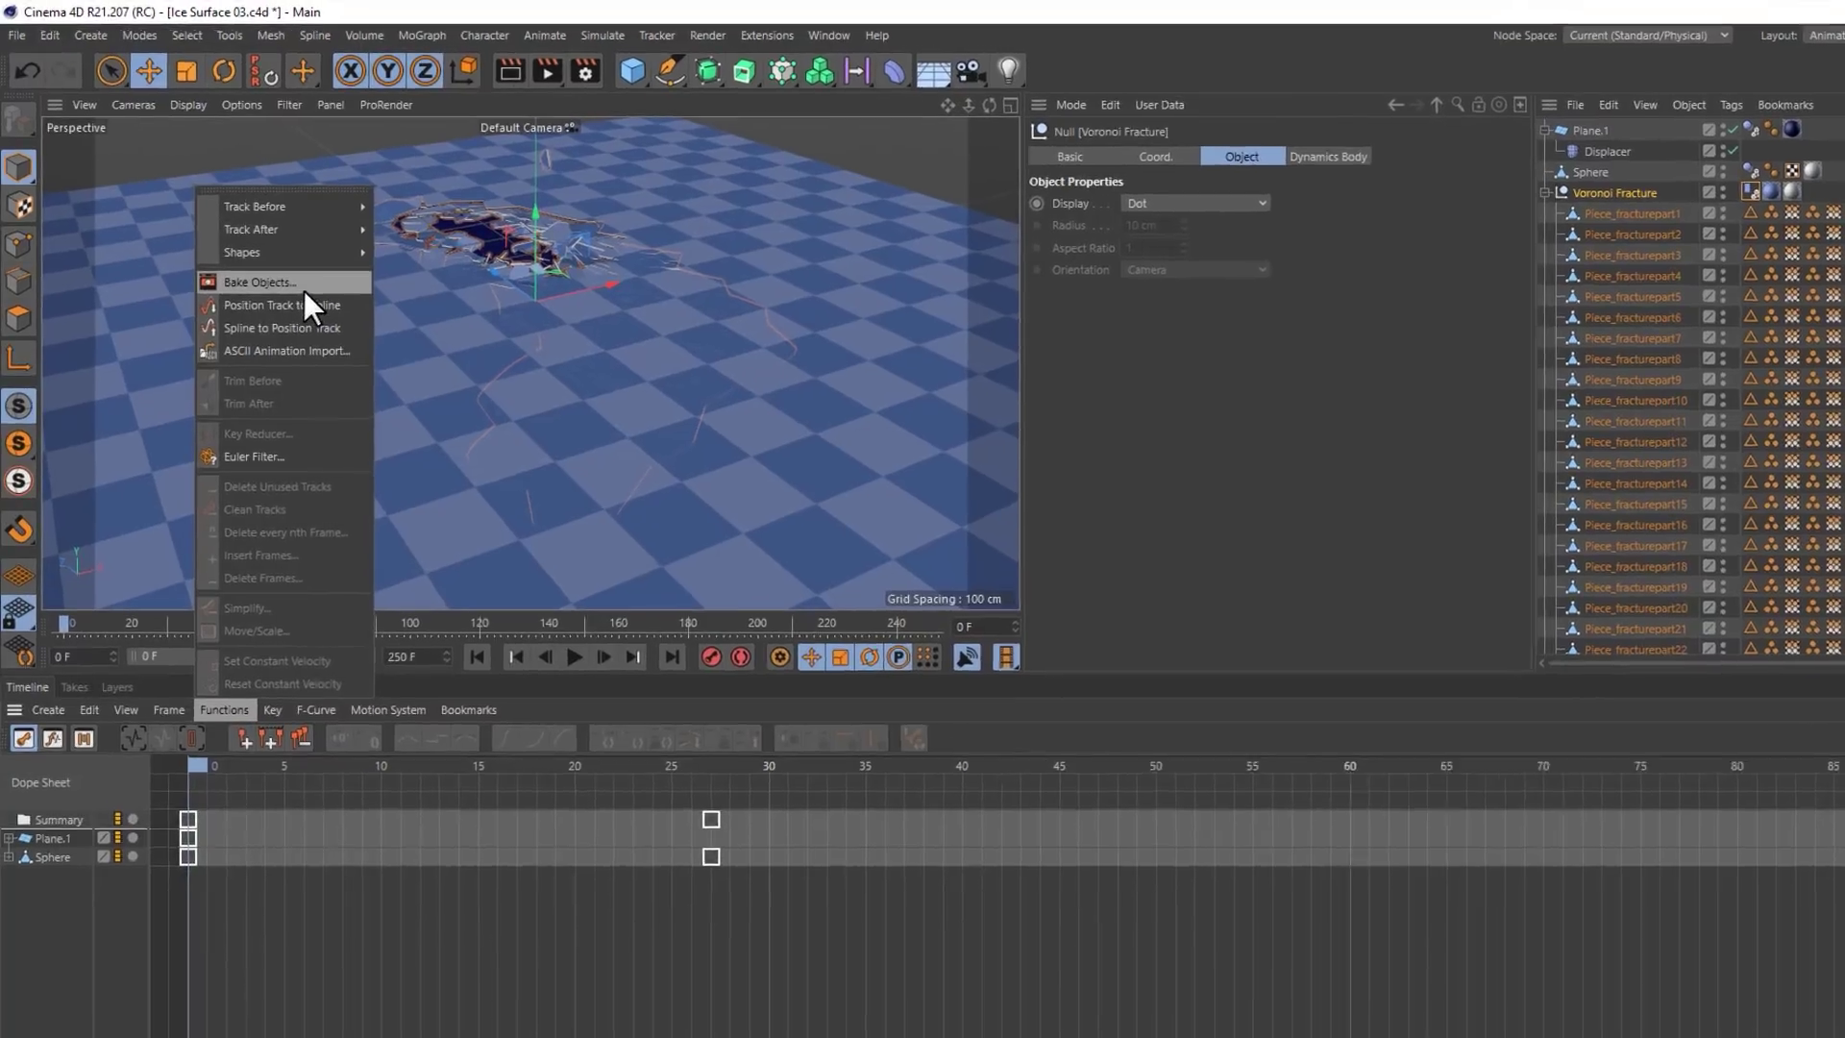
click(281, 285)
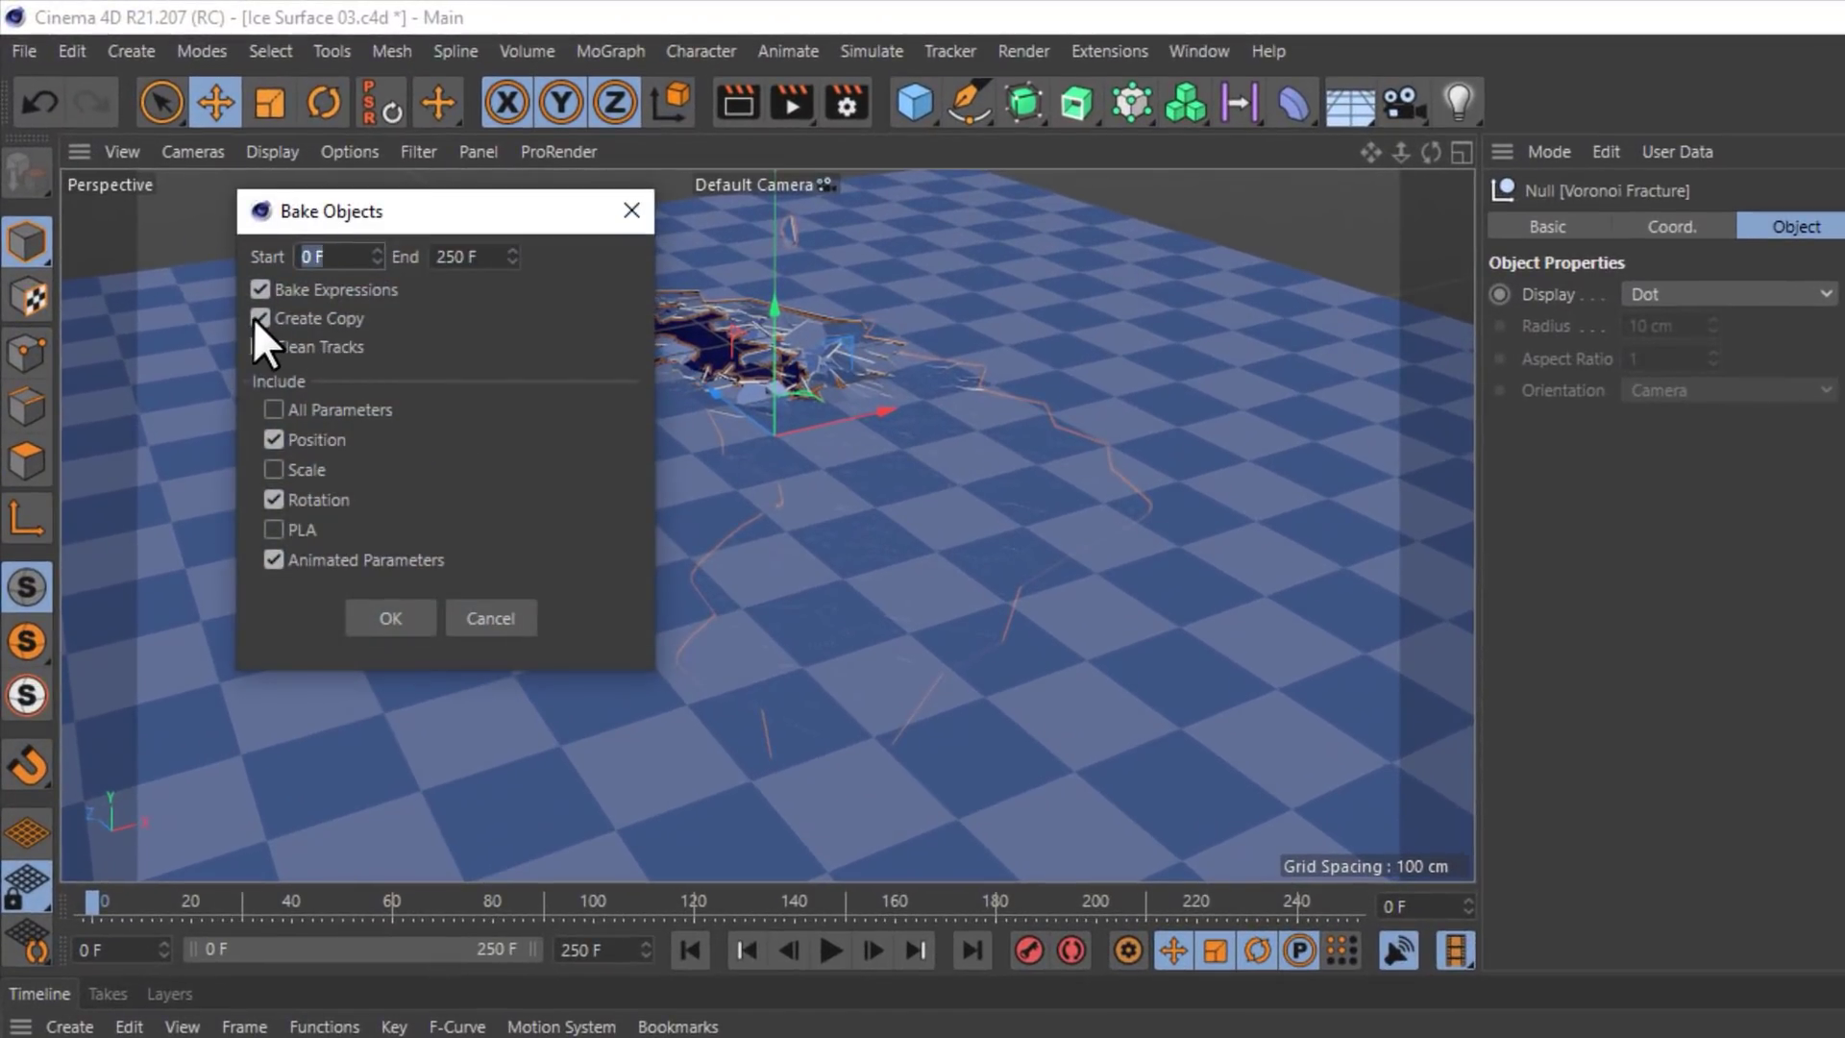
click(259, 318)
click(394, 618)
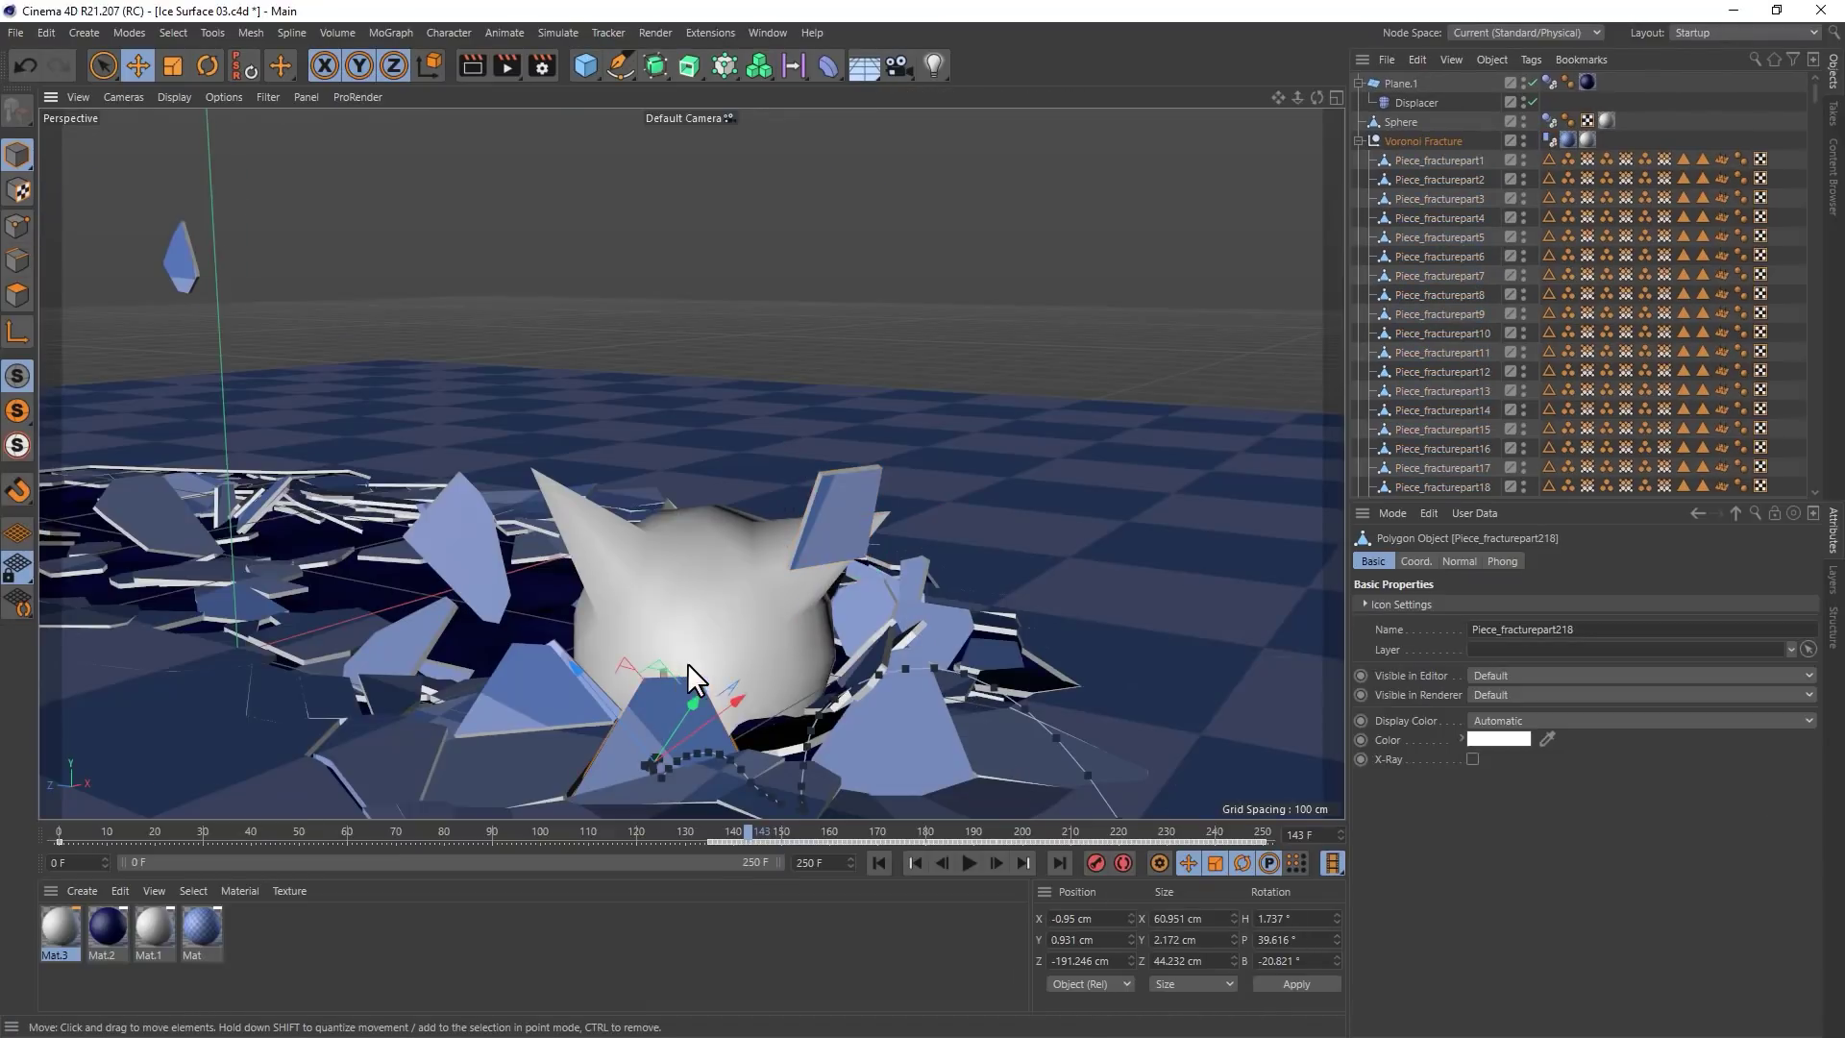
Examine the baked keyframe paths of individual ice pieces and of a larger group selected around the spiked sphere
alt+drag(689, 663, 844, 504)
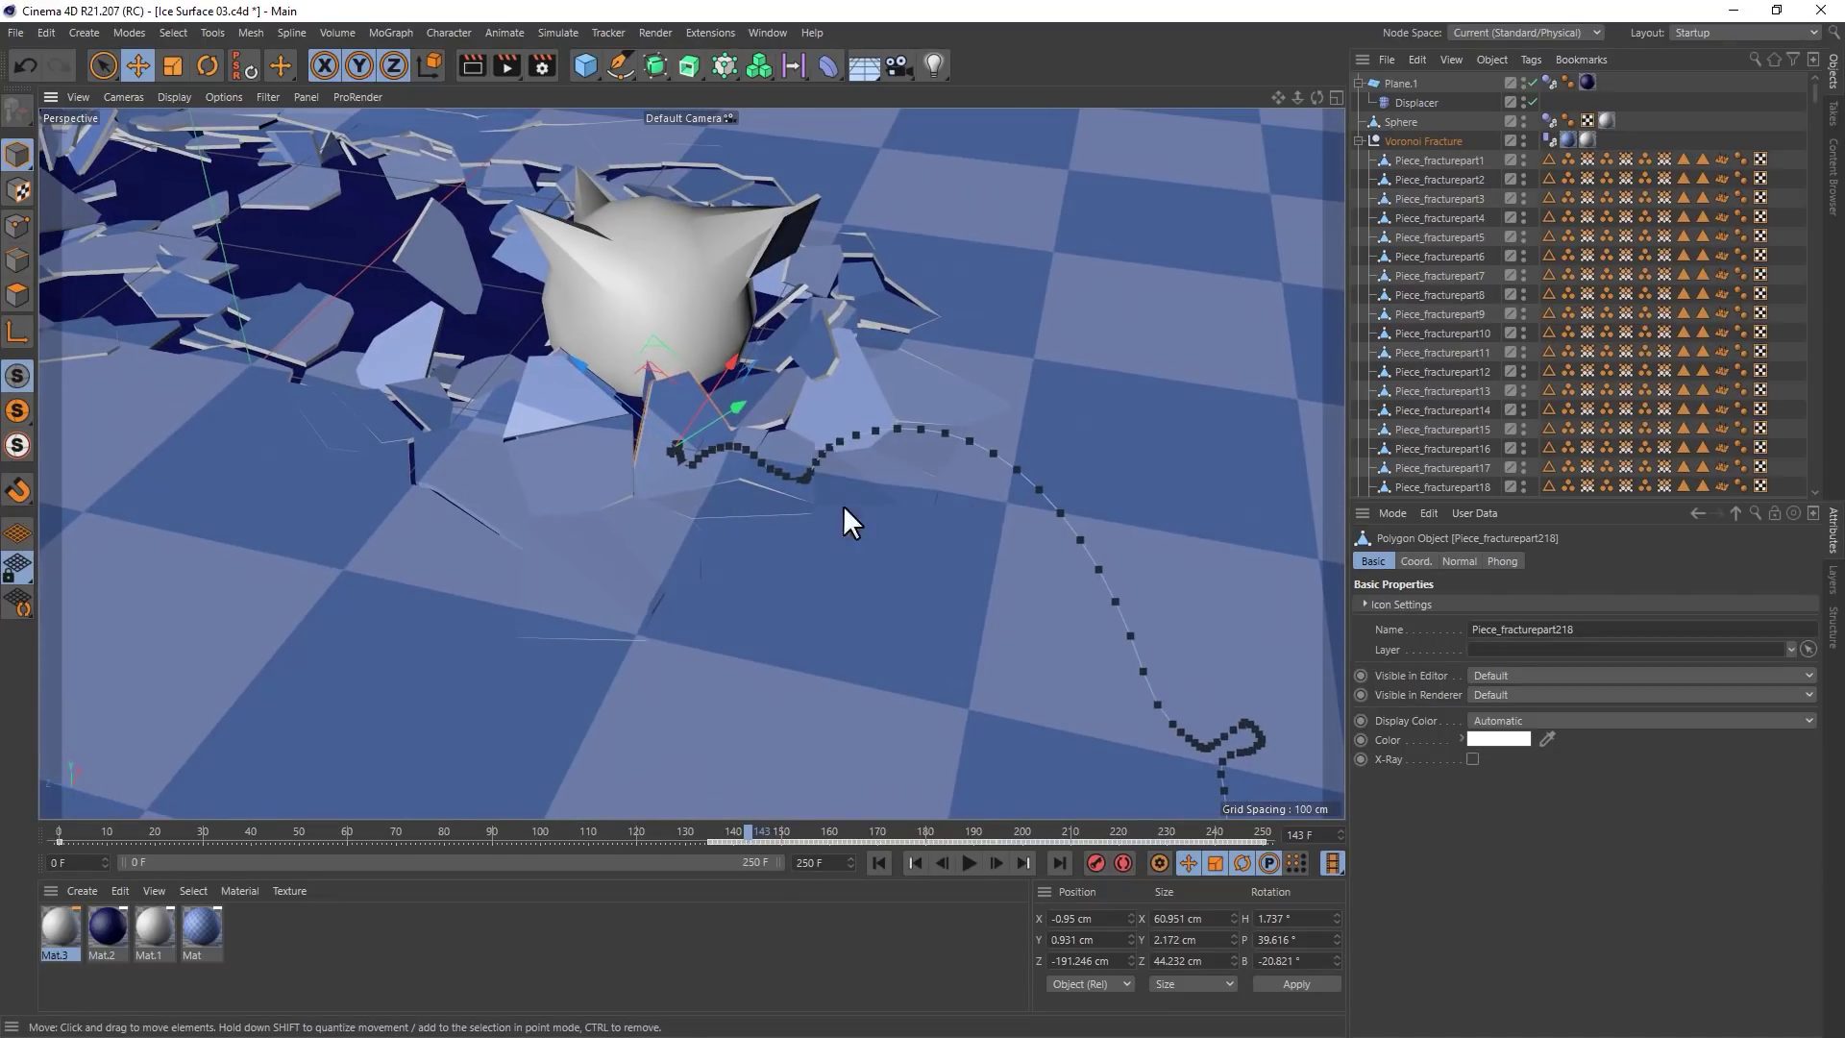
click(529, 396)
click(453, 252)
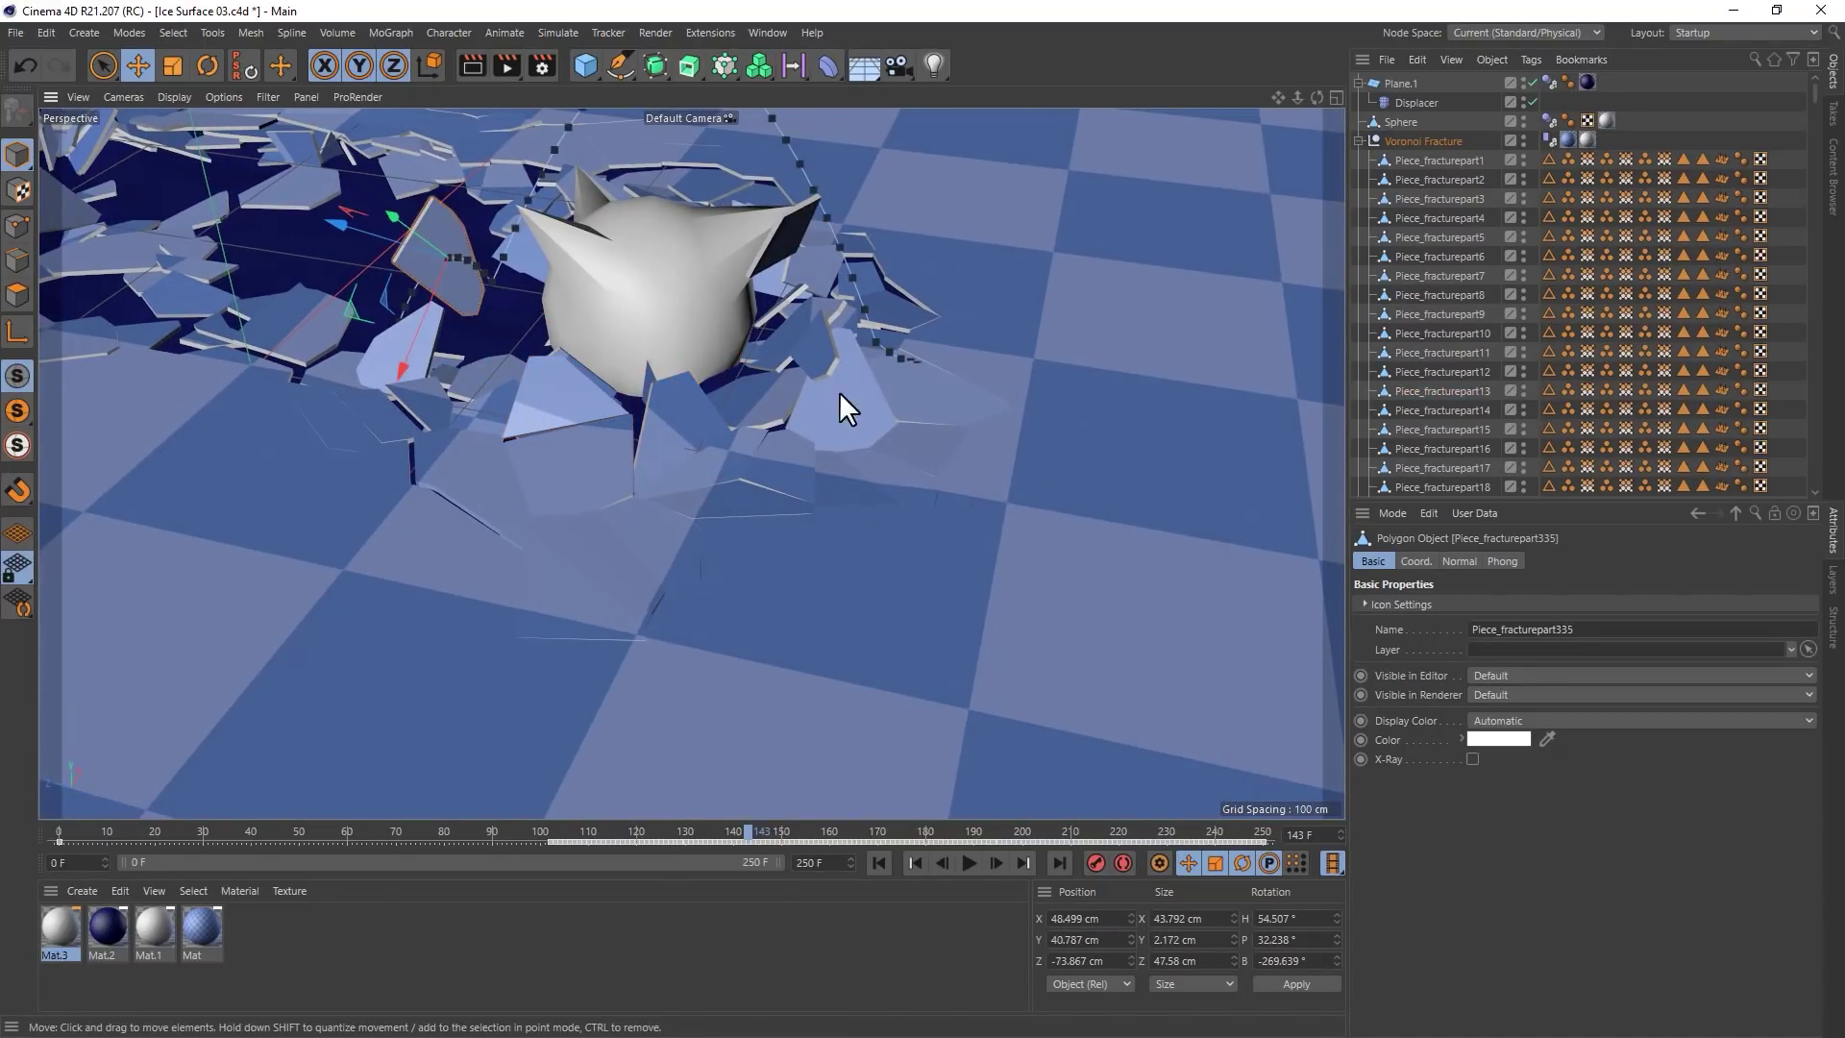
key(ctrl+shift+z)
key(9)
mouse_move(676, 363)
mouse_down()
mouse_move(950, 436)
mouse_move(1070, 544)
mouse_move(970, 567)
mouse_move(891, 523)
mouse_move(903, 550)
mouse_up()
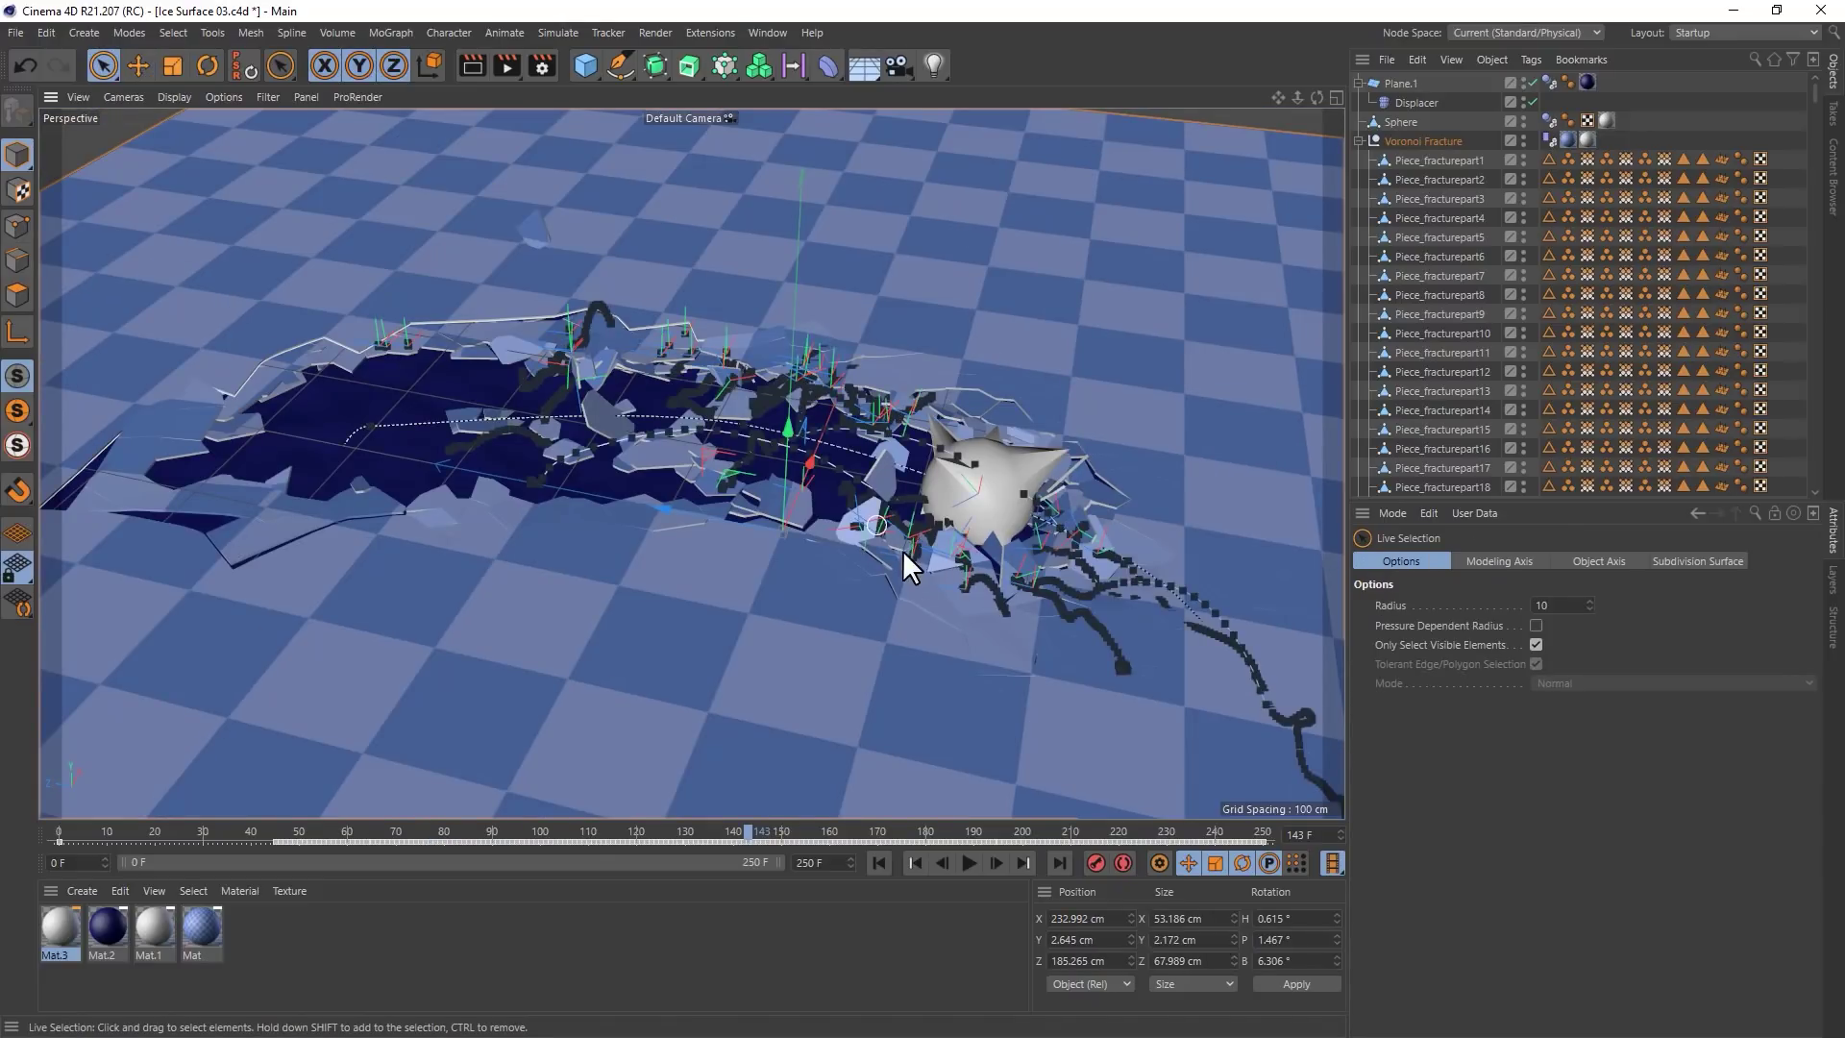
alt+drag(1105, 643, 1022, 623)
alt+middle_drag(1023, 618, 772, 588)
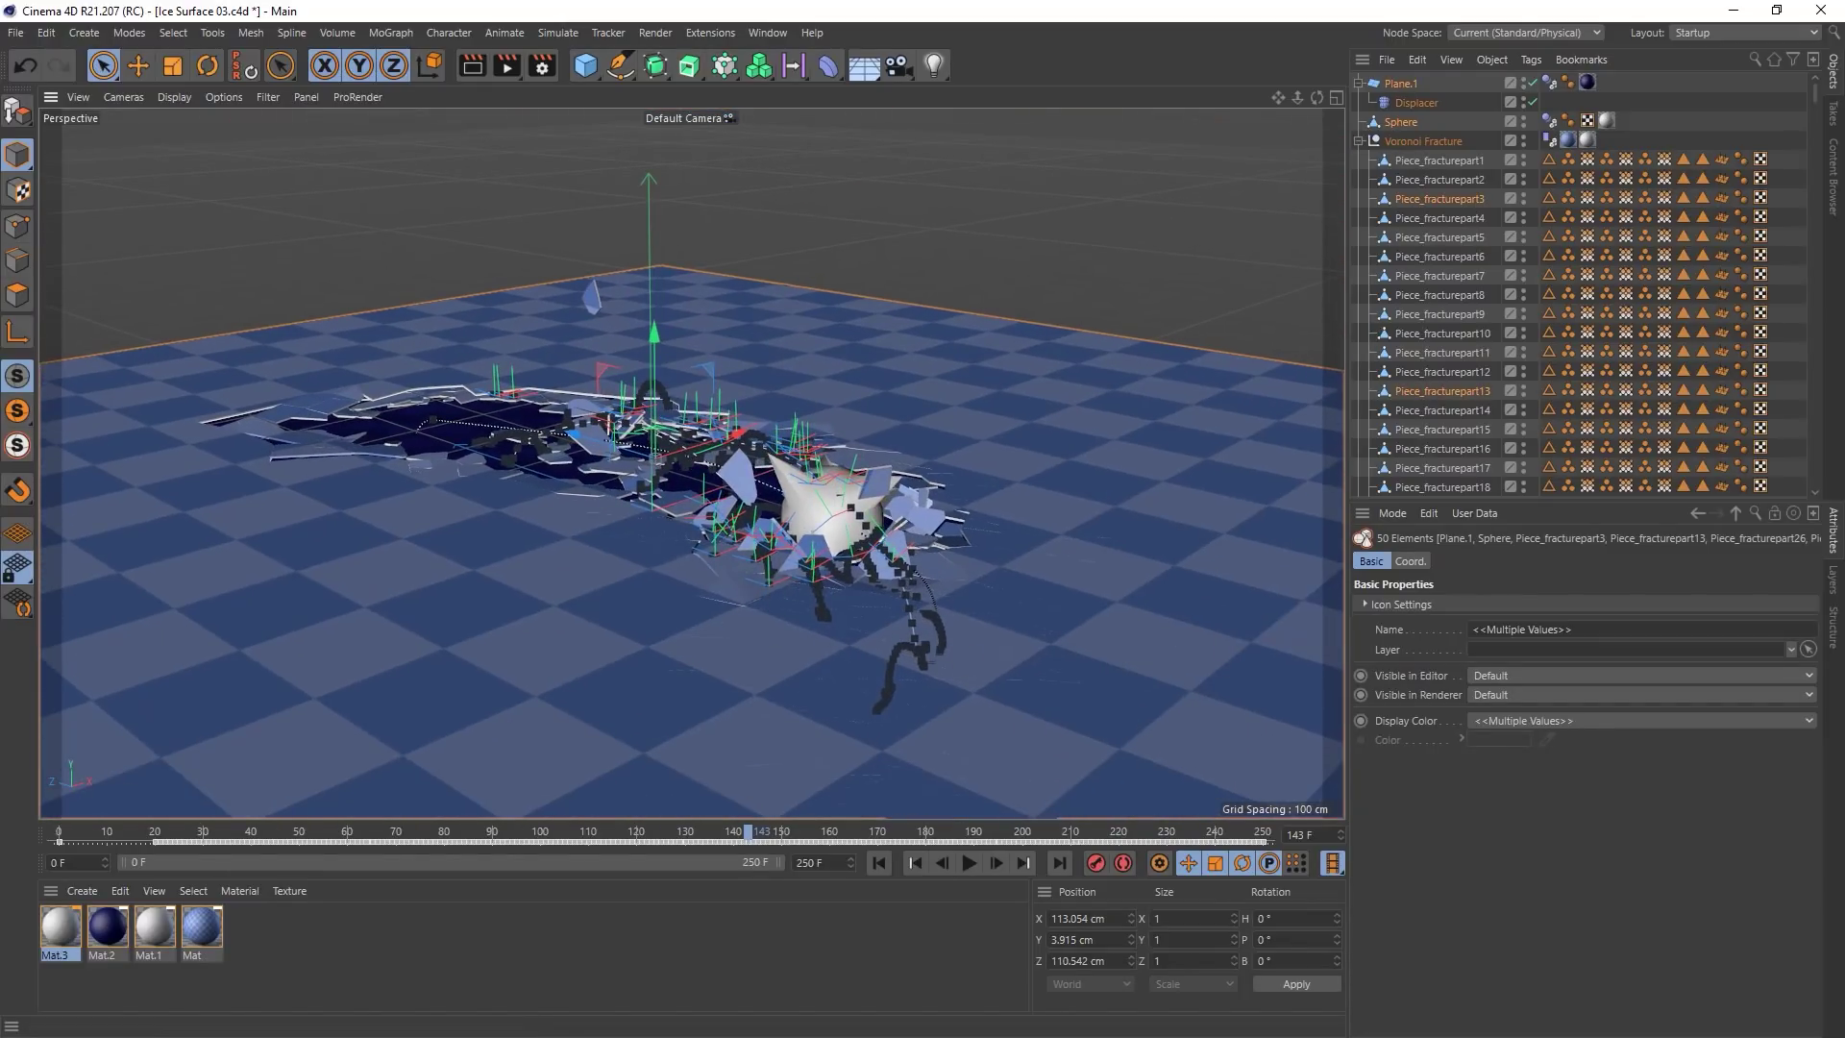
Set the File Sequence Exporter's output file to IceBreak in the SEQ folder and restrict the export to active objects only
click(17, 32)
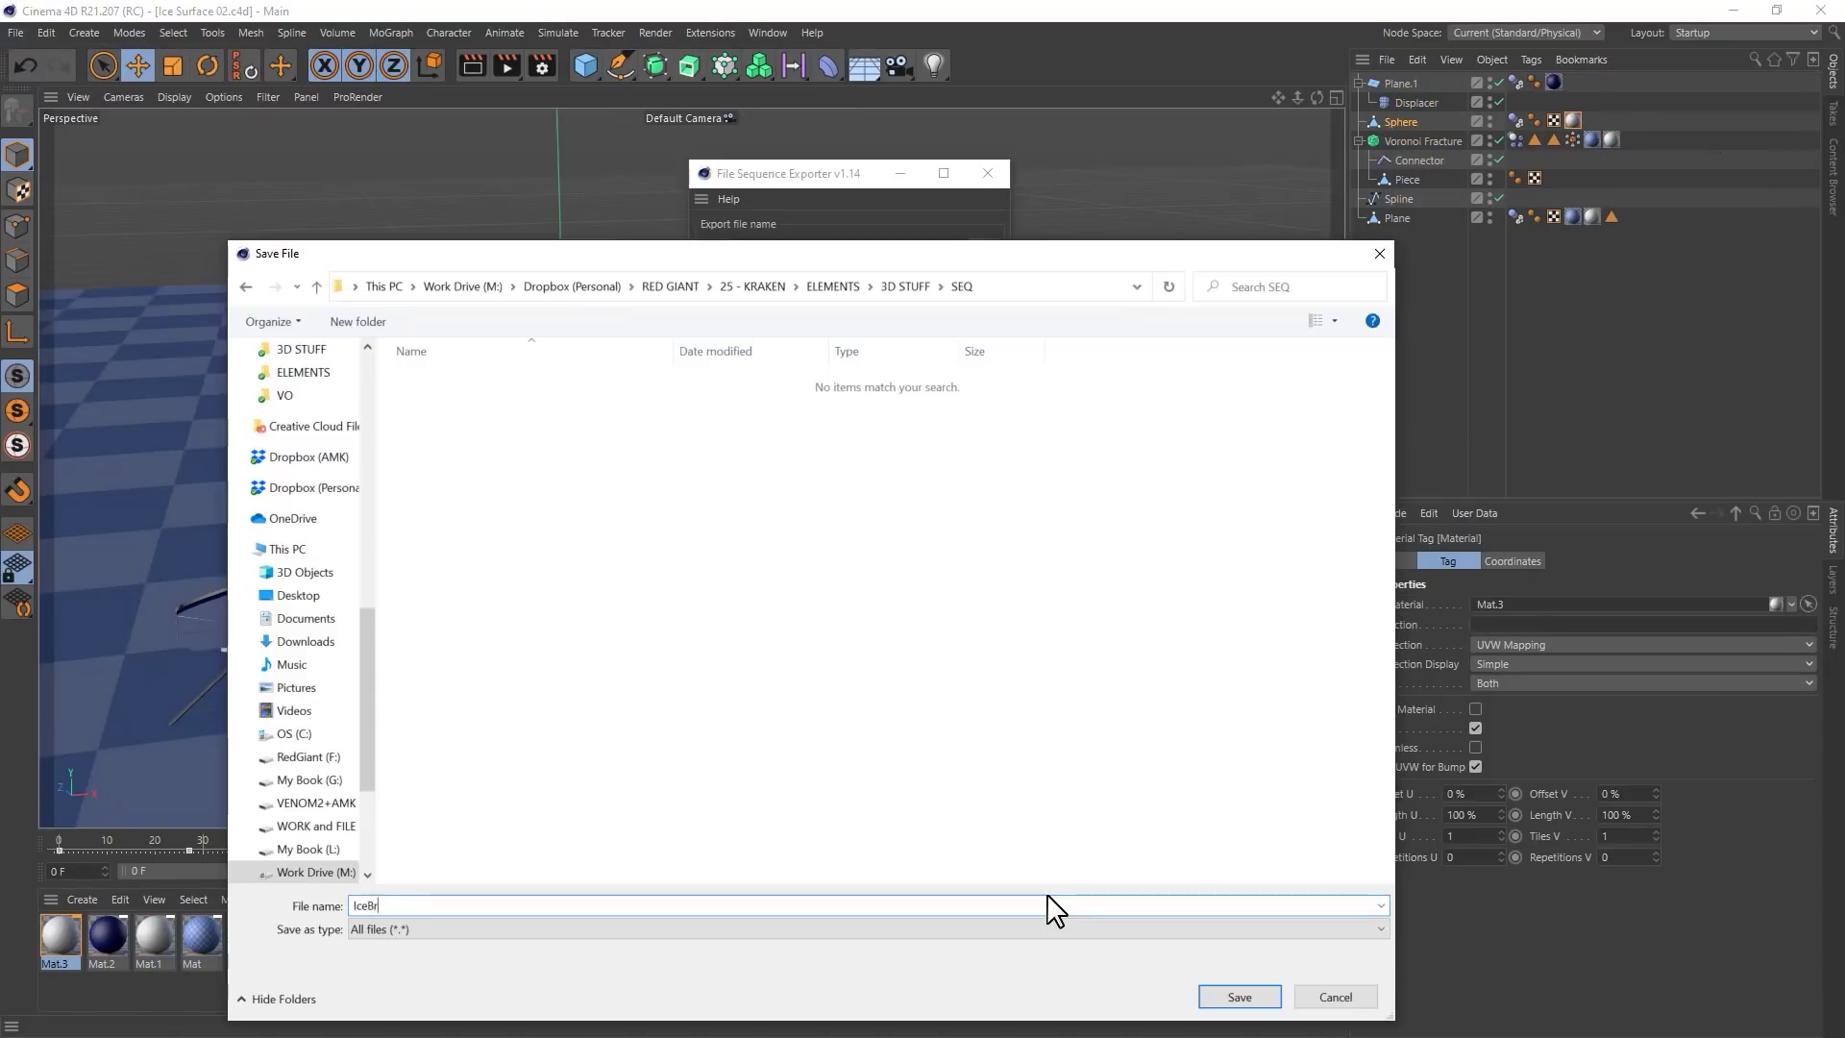
text(eak)
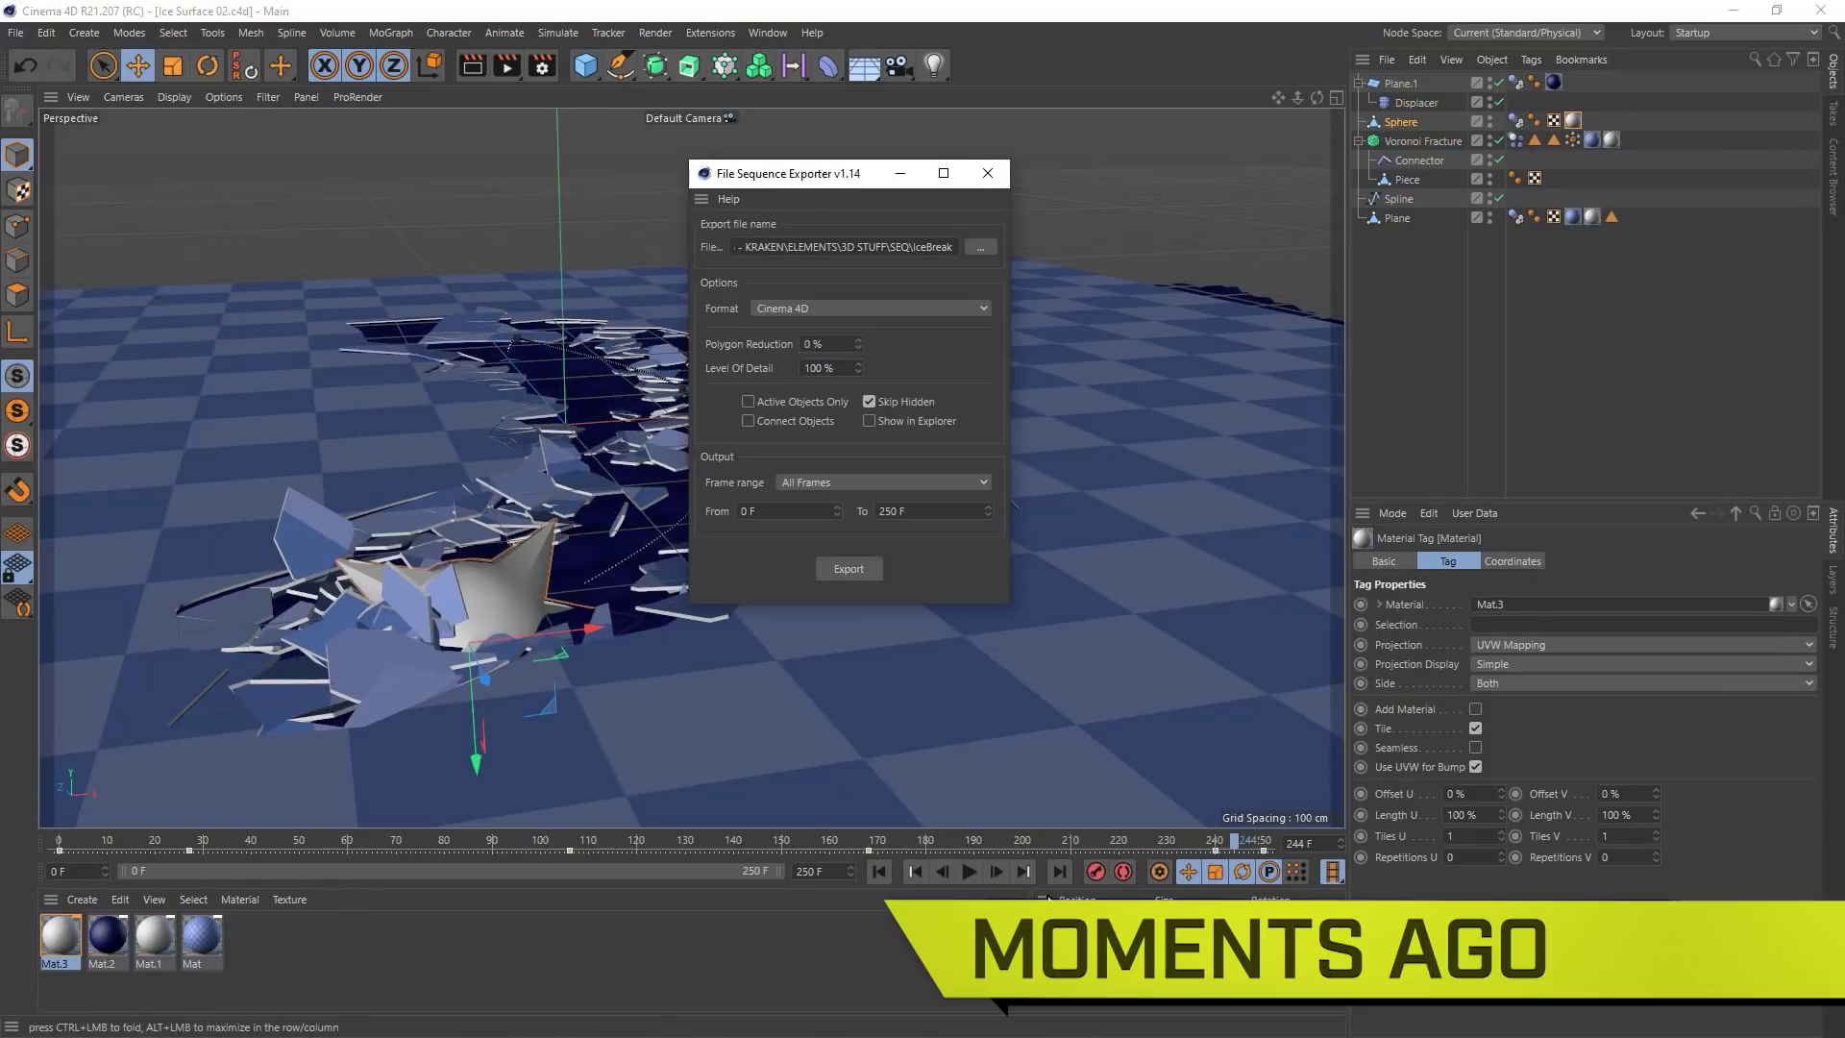
click(800, 402)
drag(855, 173, 1024, 220)
Select Plane, Voronoi Fracture and Plane.1 and export frames 0 to 250 as a Cinema 4D file sequence
click(1391, 218)
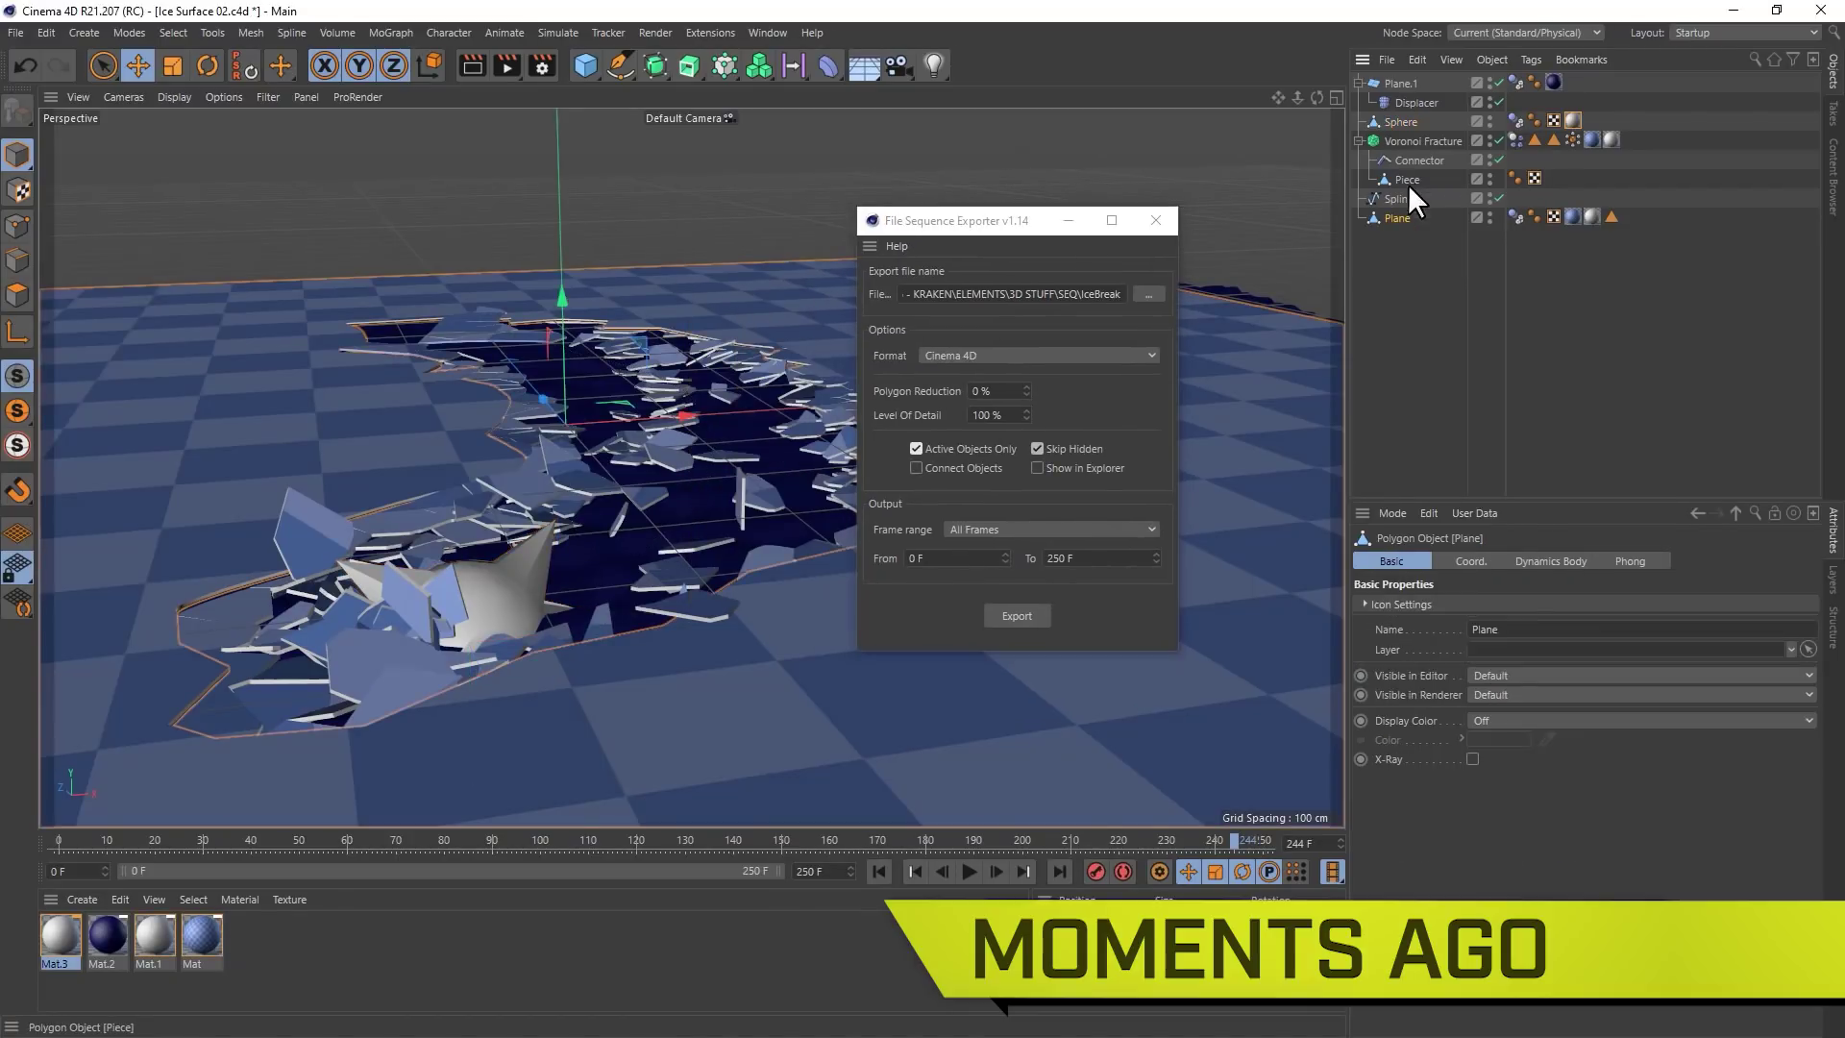
ctrl+click(1413, 141)
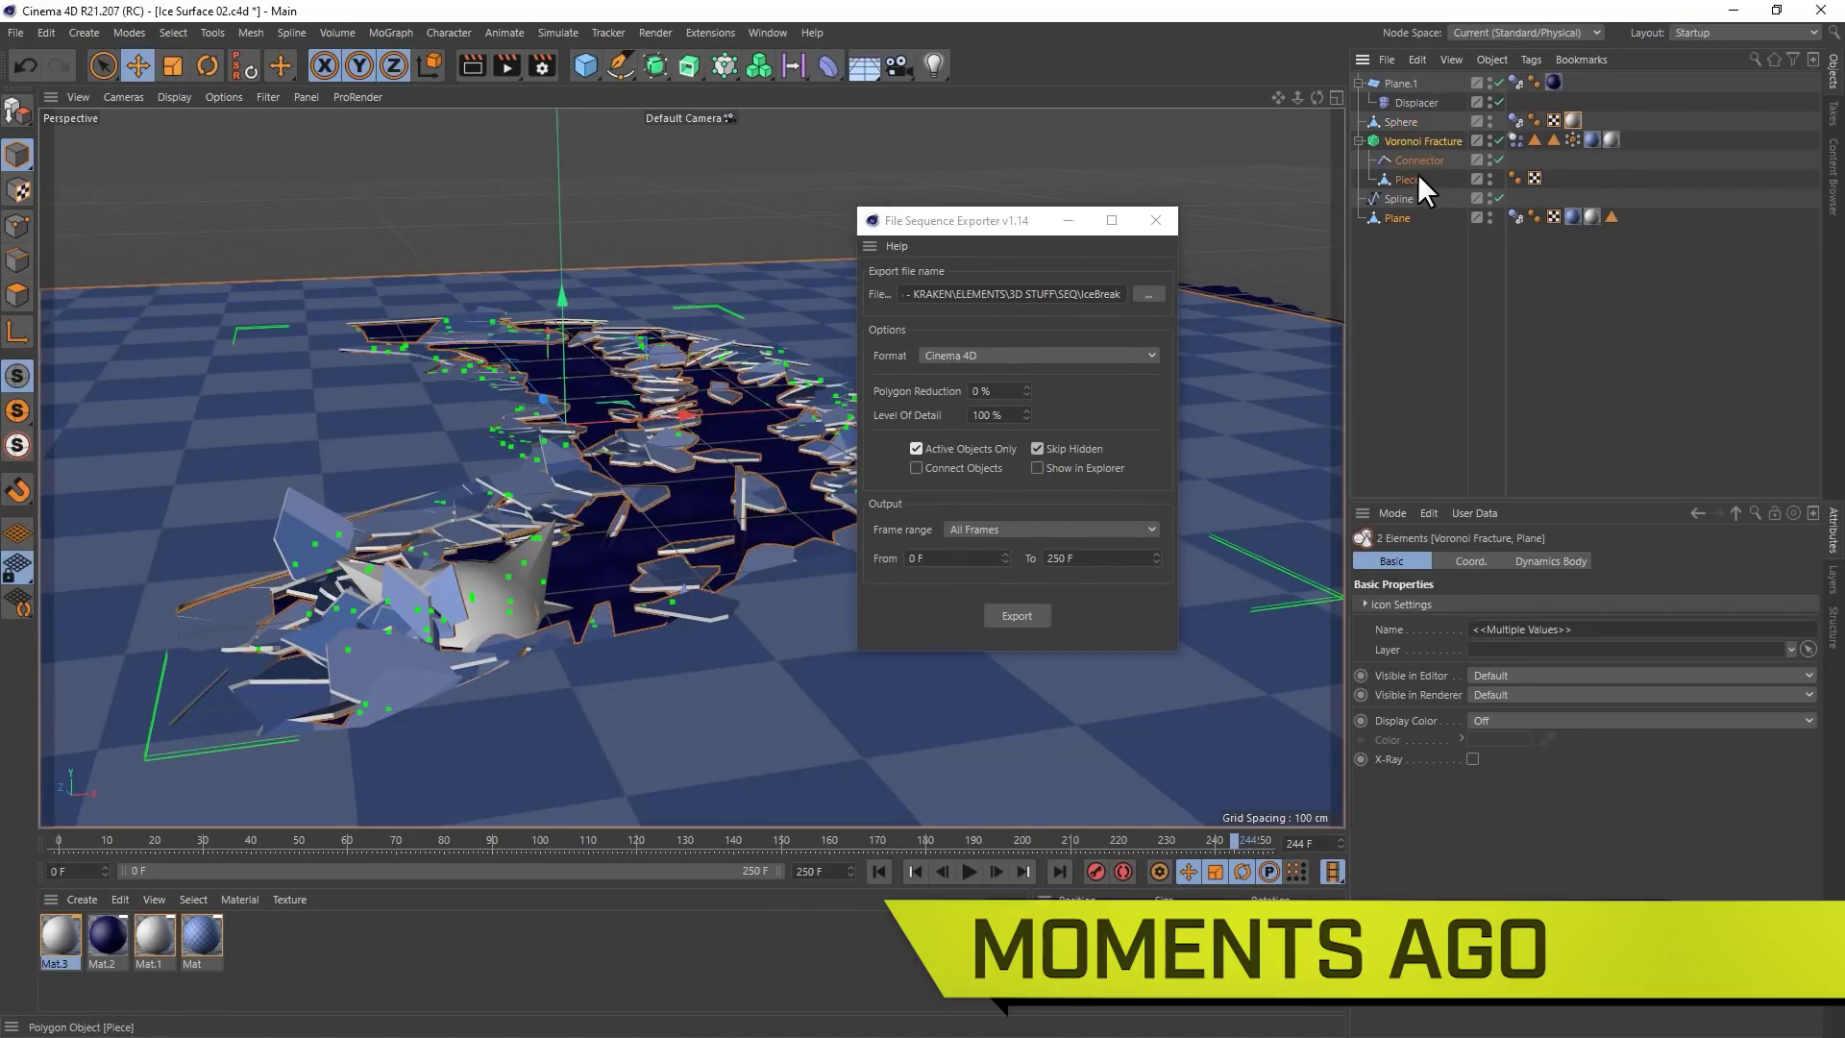
ctrl+click(1403, 83)
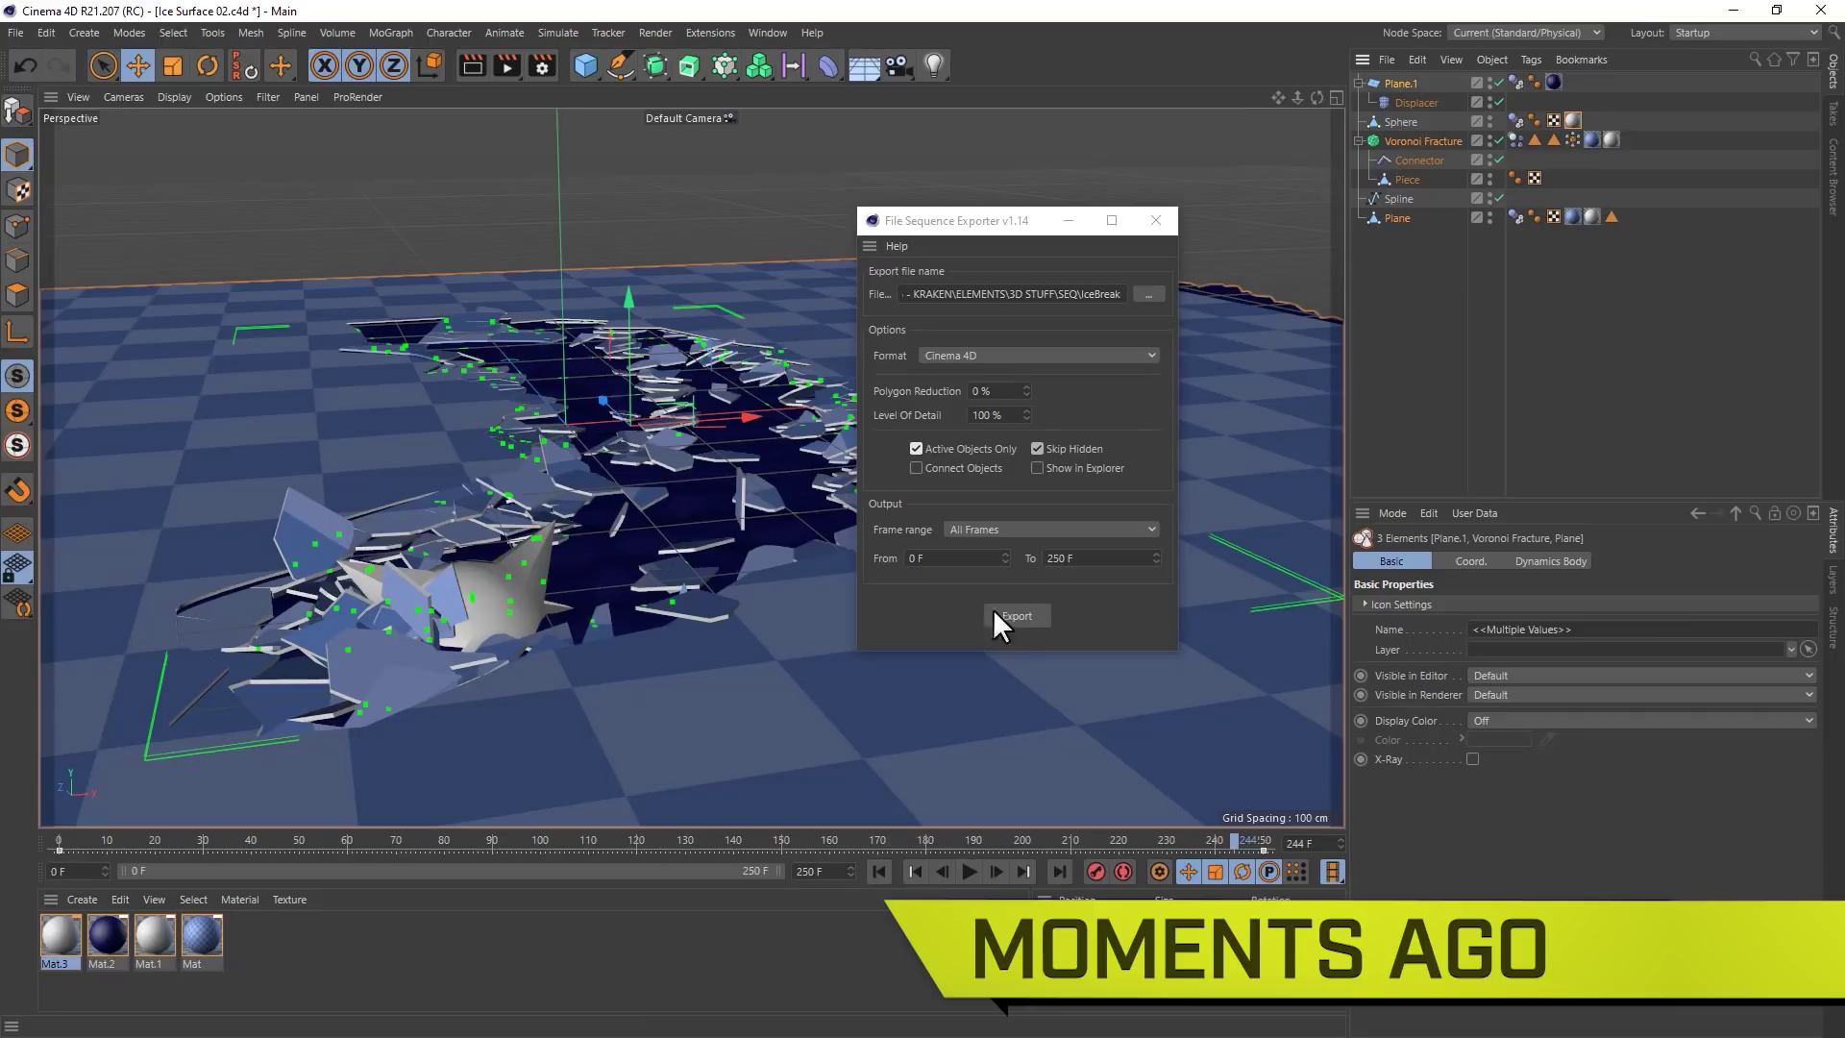
click(1018, 616)
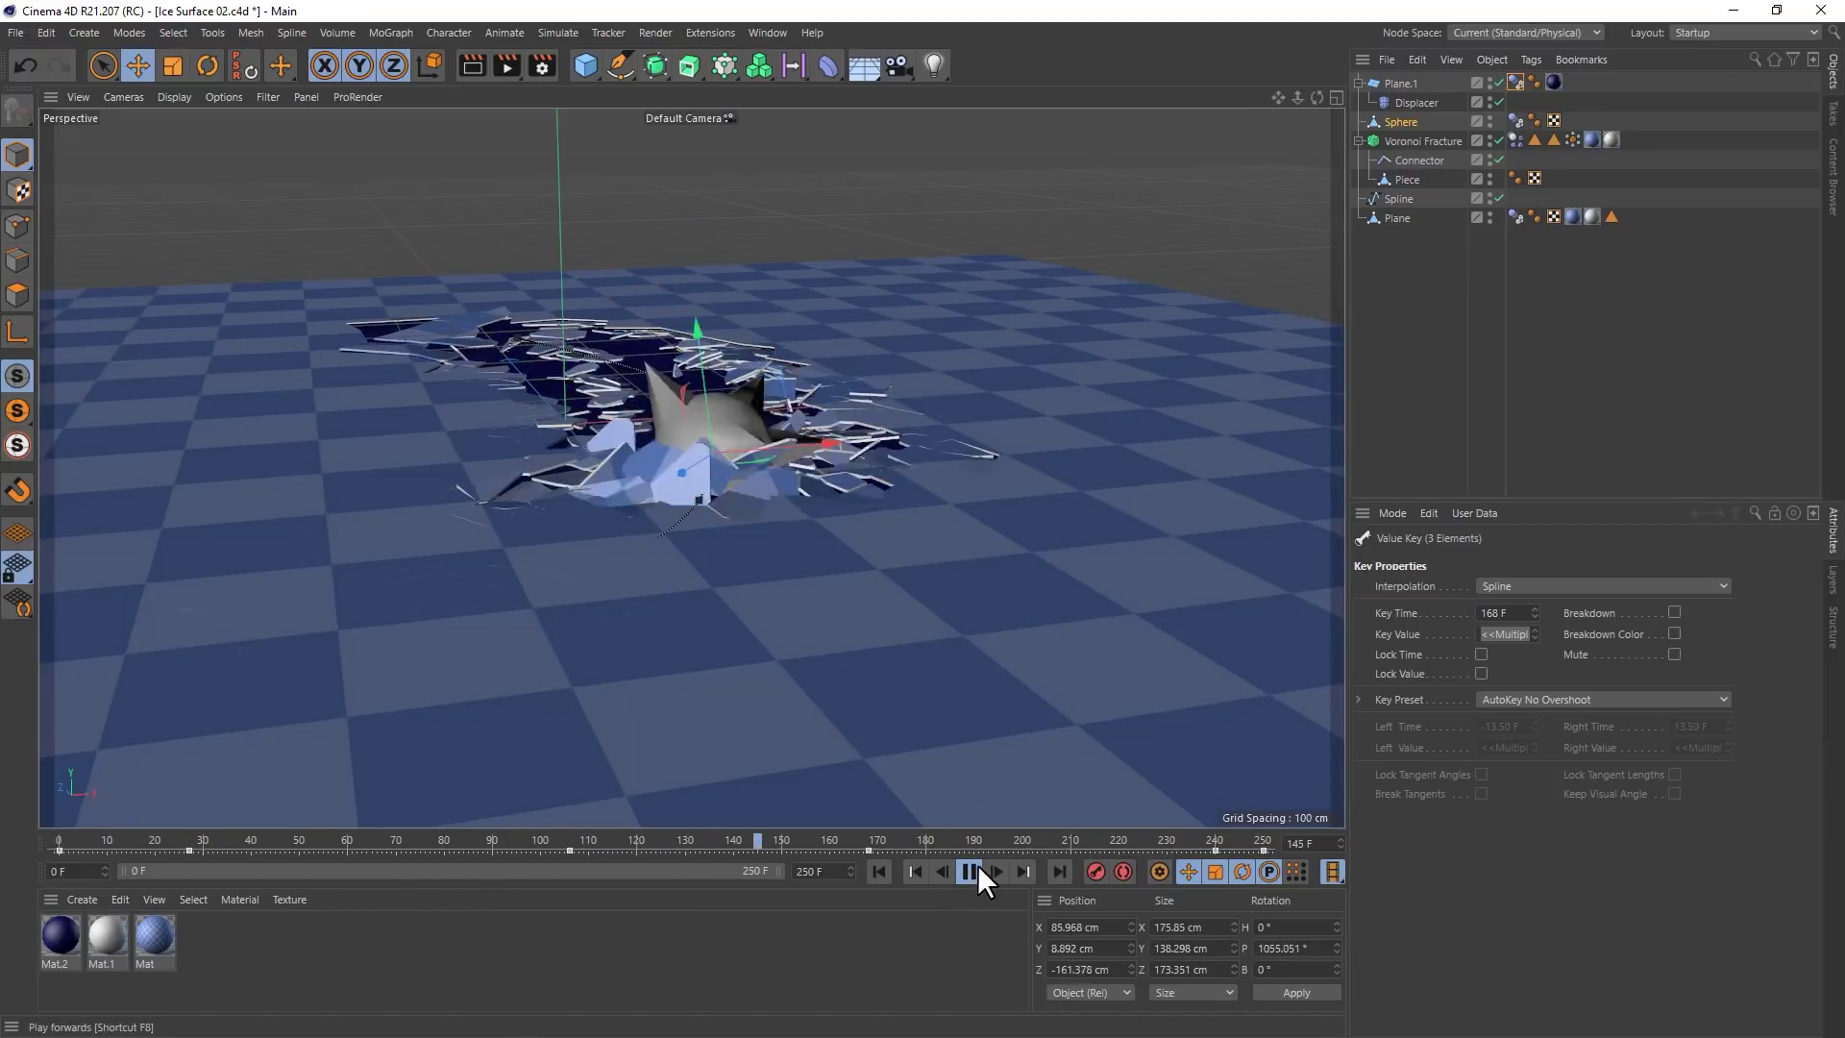
Create a new default material and apply it to the spiked sphere
click(82, 900)
click(134, 742)
drag(62, 931, 684, 475)
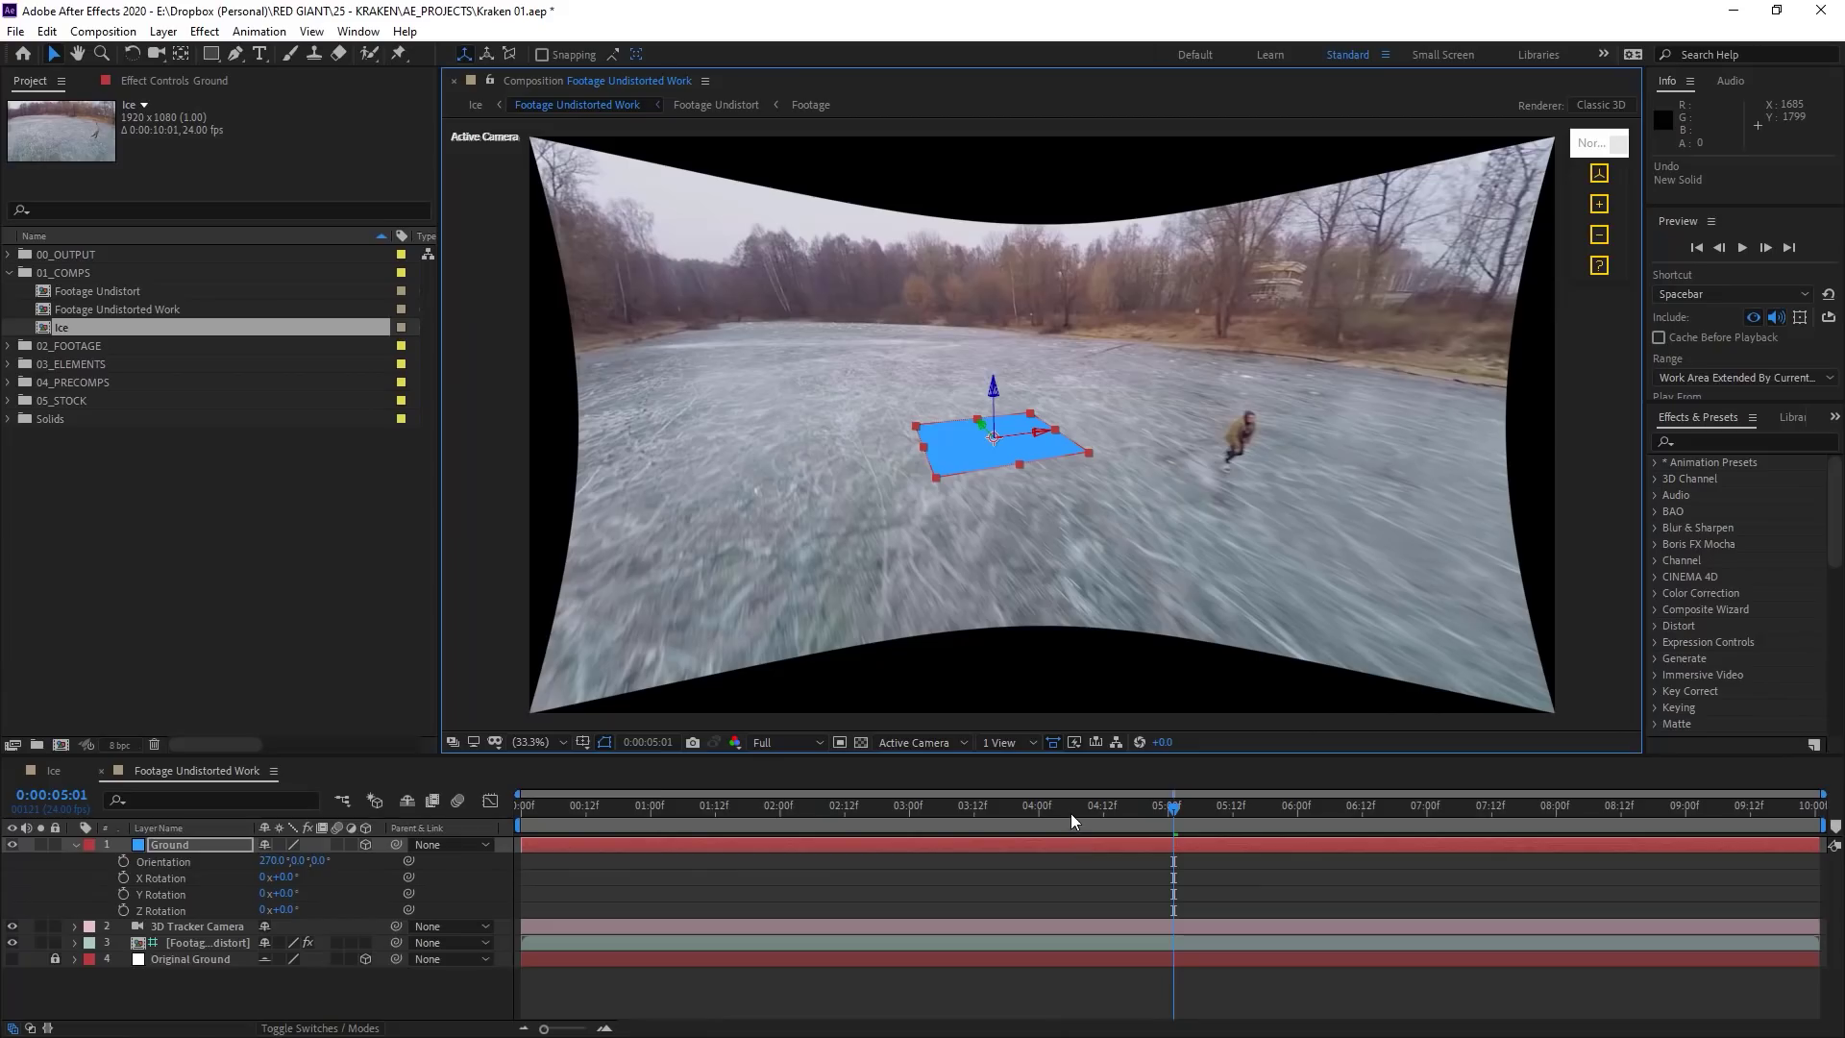
Switch to After Effects, scrub the ground solid over the undistorted footage, and go to the Footage 2 composition
drag(1071, 813, 1287, 876)
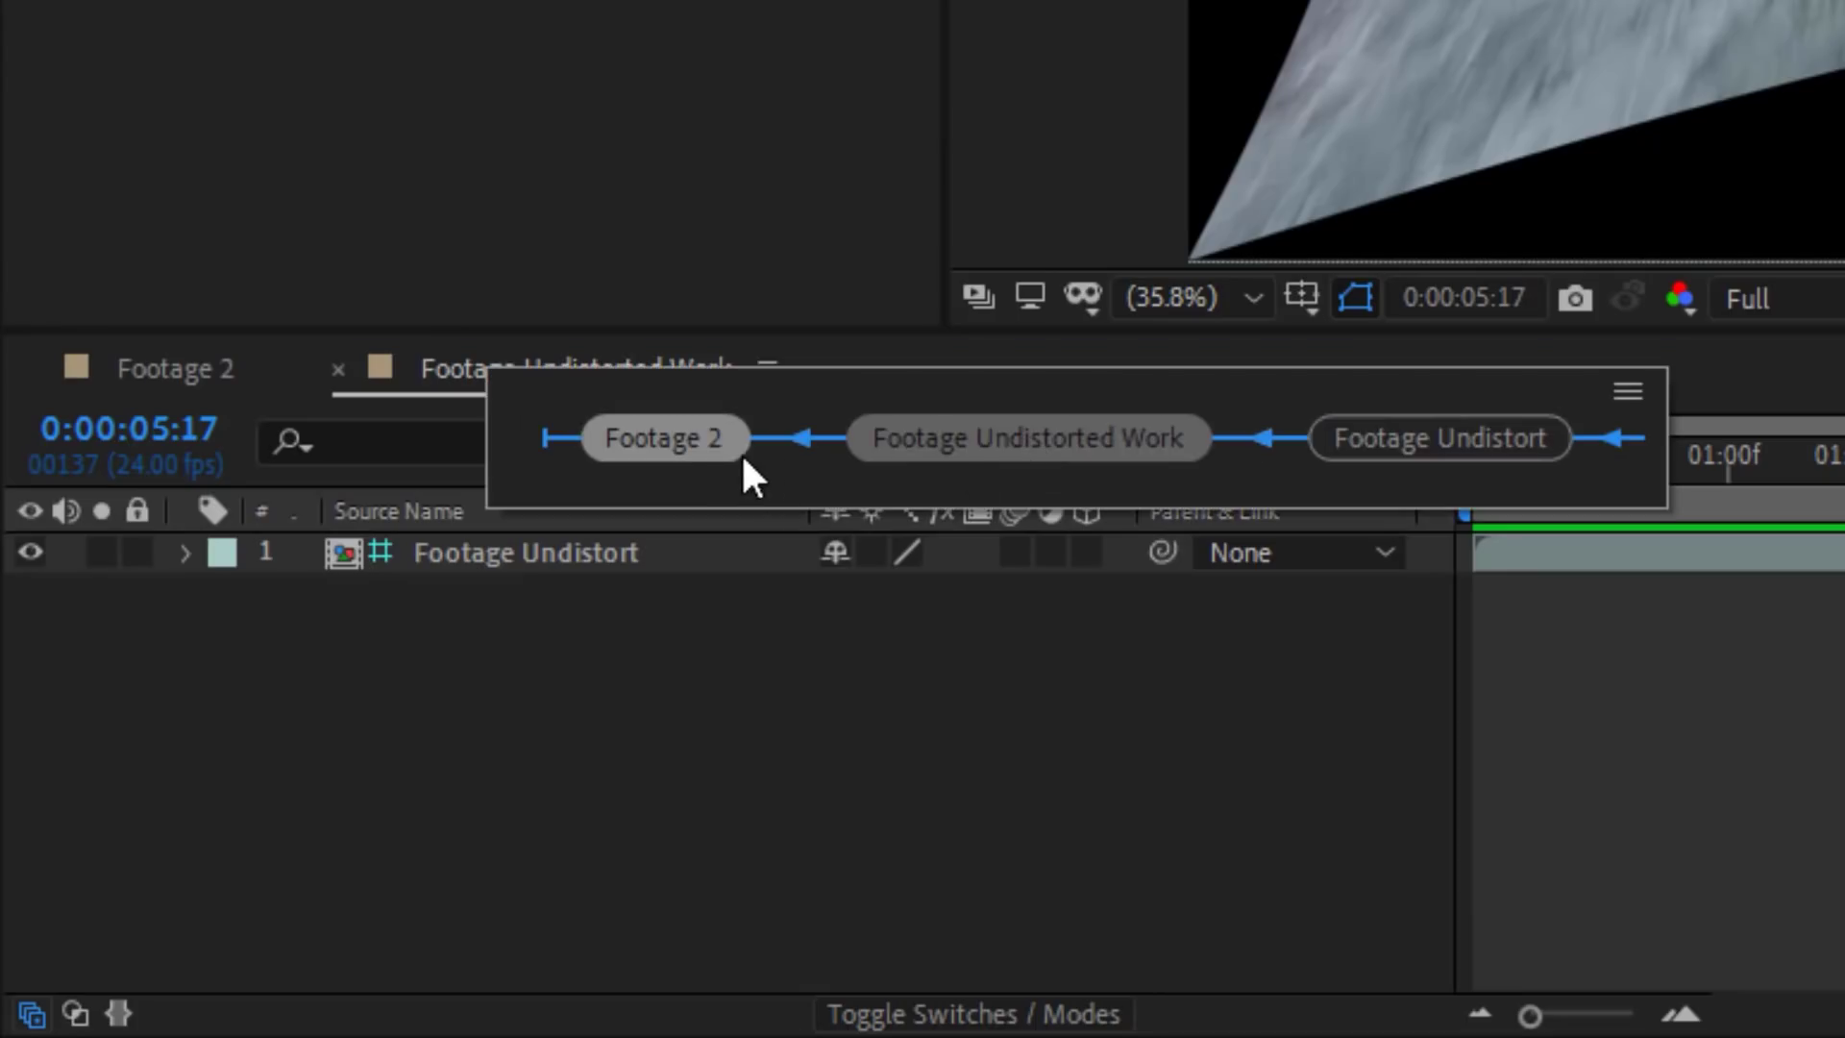
click(748, 467)
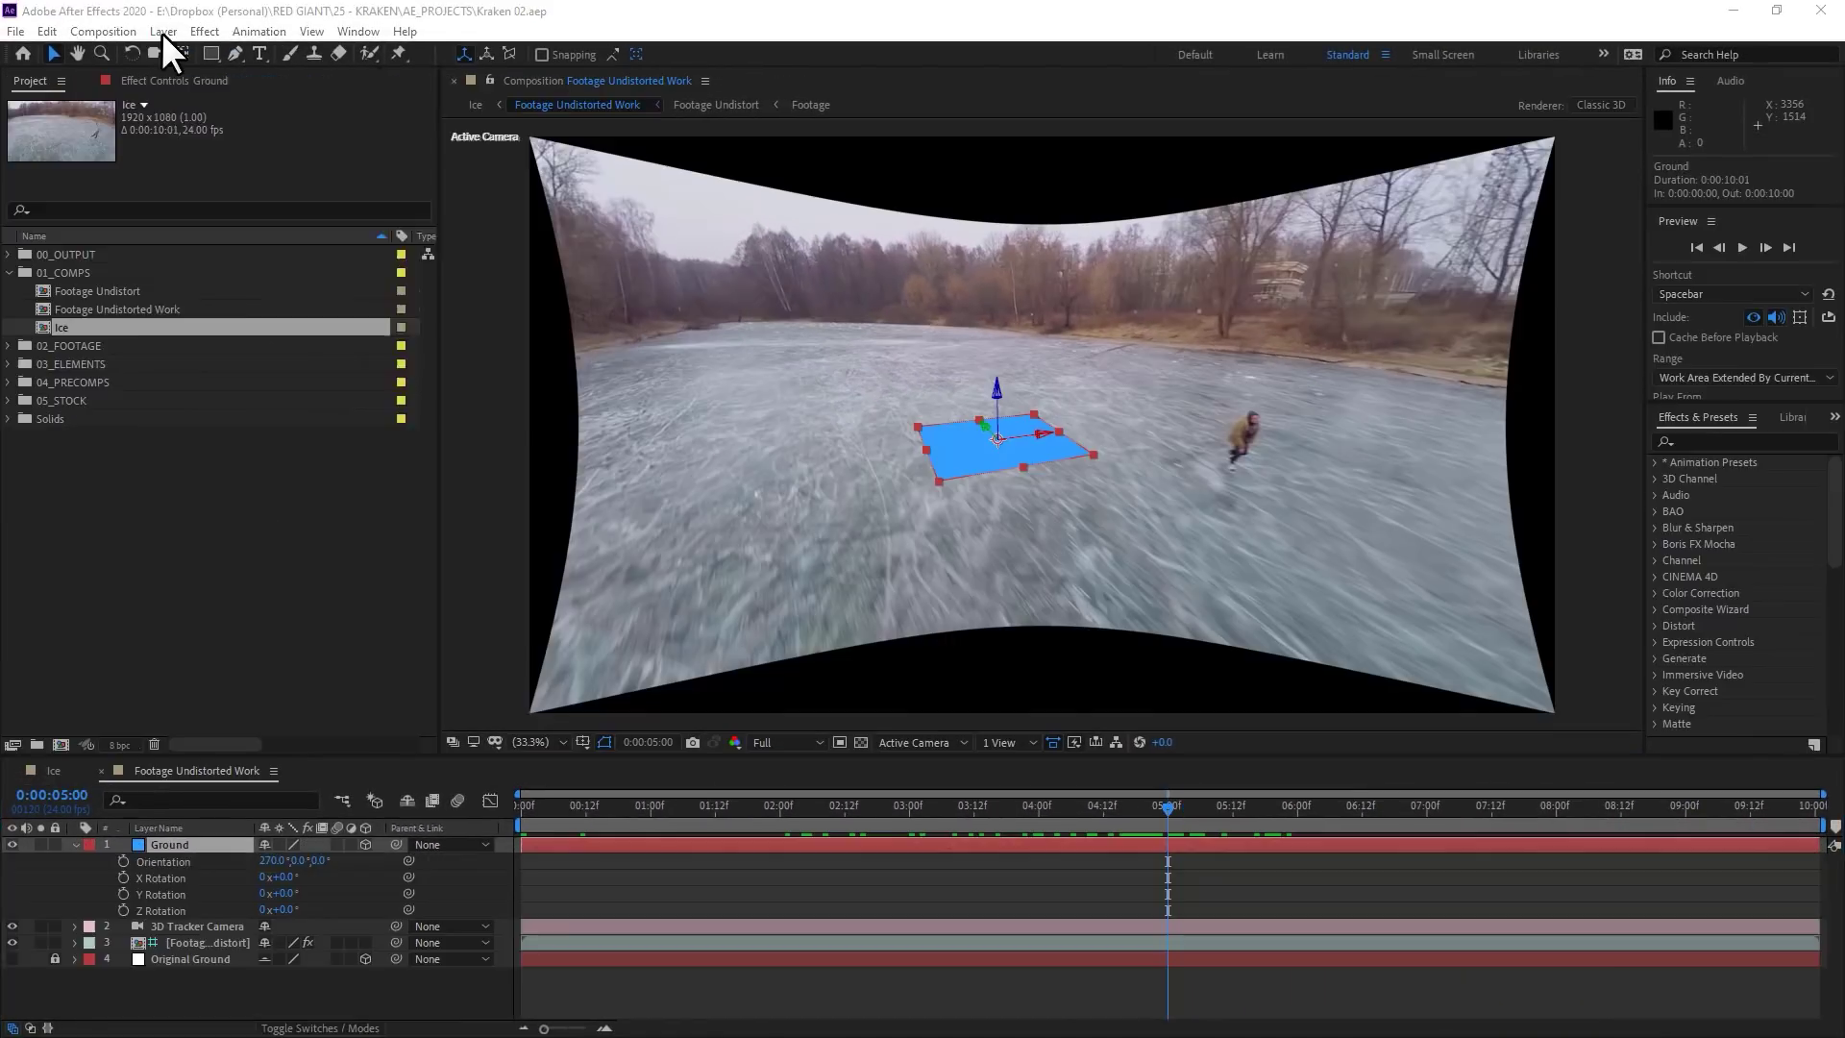
Create a new solid named Element in Footage Undistorted Work and apply the Video Copilot Element effect to it
click(161, 33)
click(502, 77)
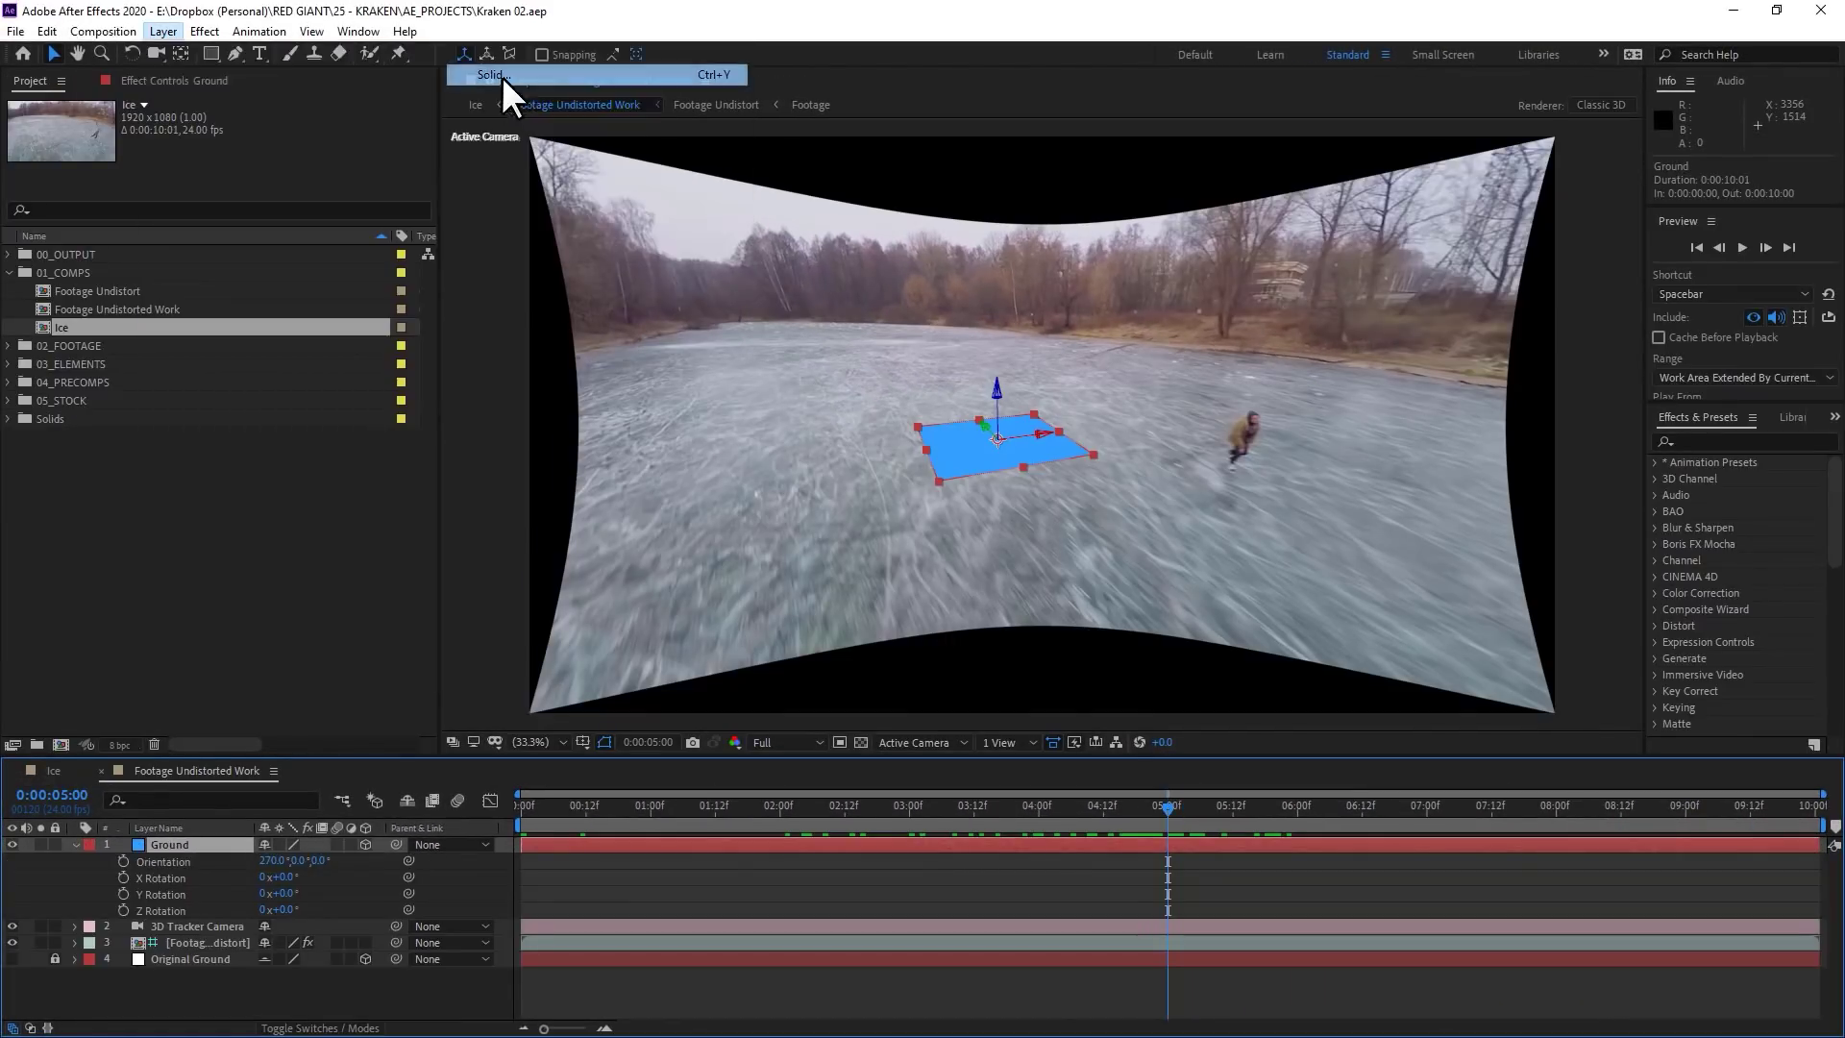
text(Element)
key(Return)
right_click(807, 309)
mouse_move(922, 600)
mouse_move(1249, 981)
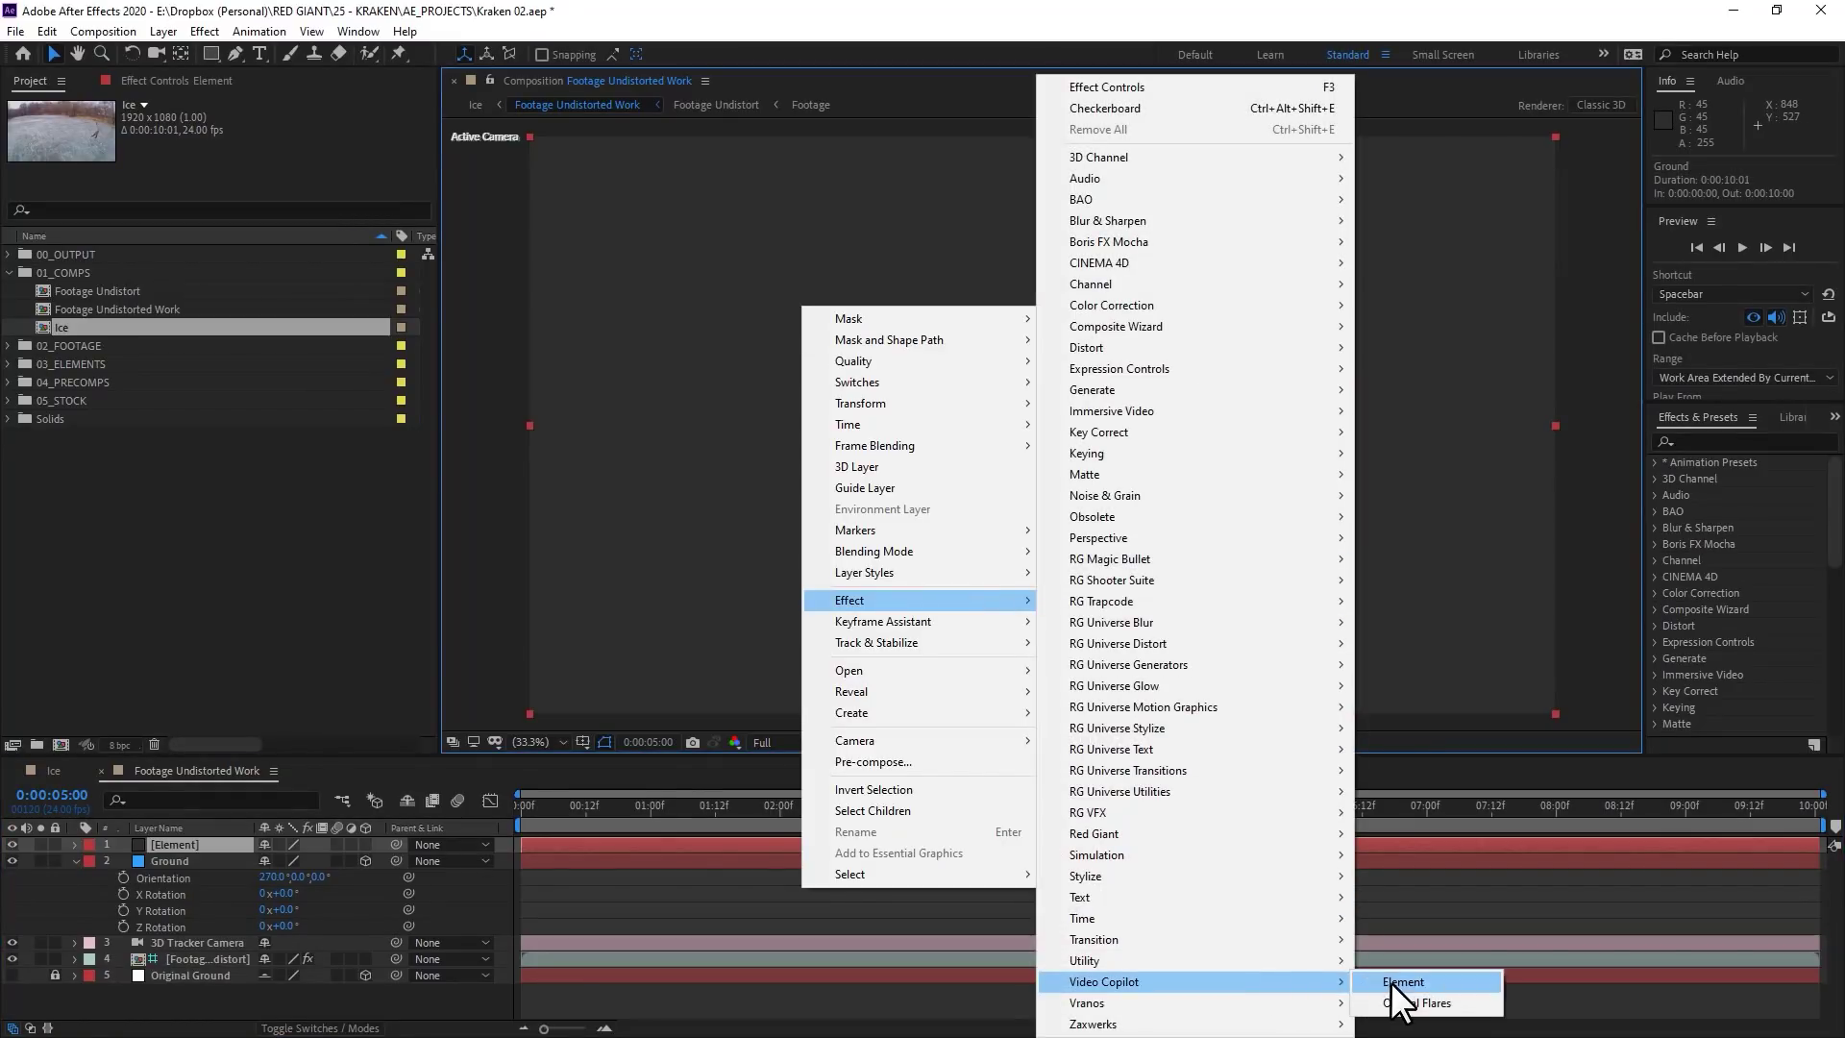
click(1398, 981)
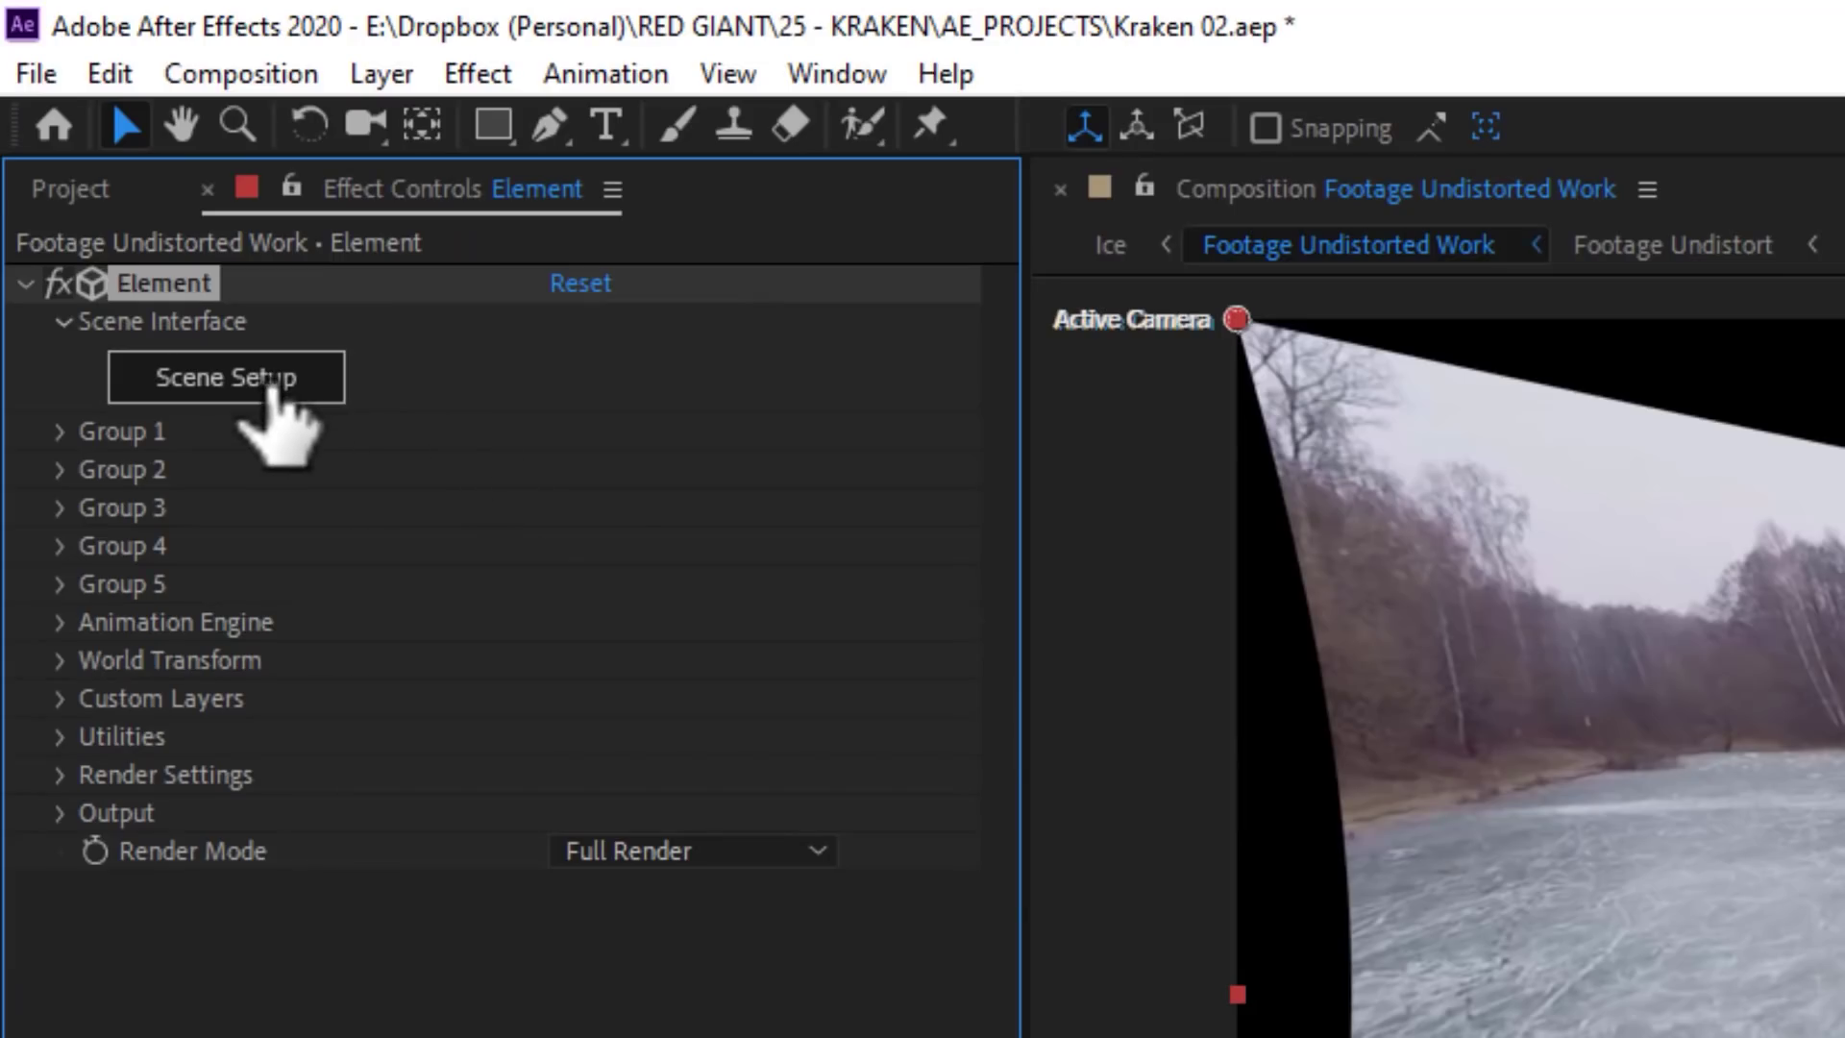
In Element's Scene Setup, import the IceBreak files as a 3D sequence with the default import preferences
click(272, 384)
click(87, 103)
mouse_move(461, 167)
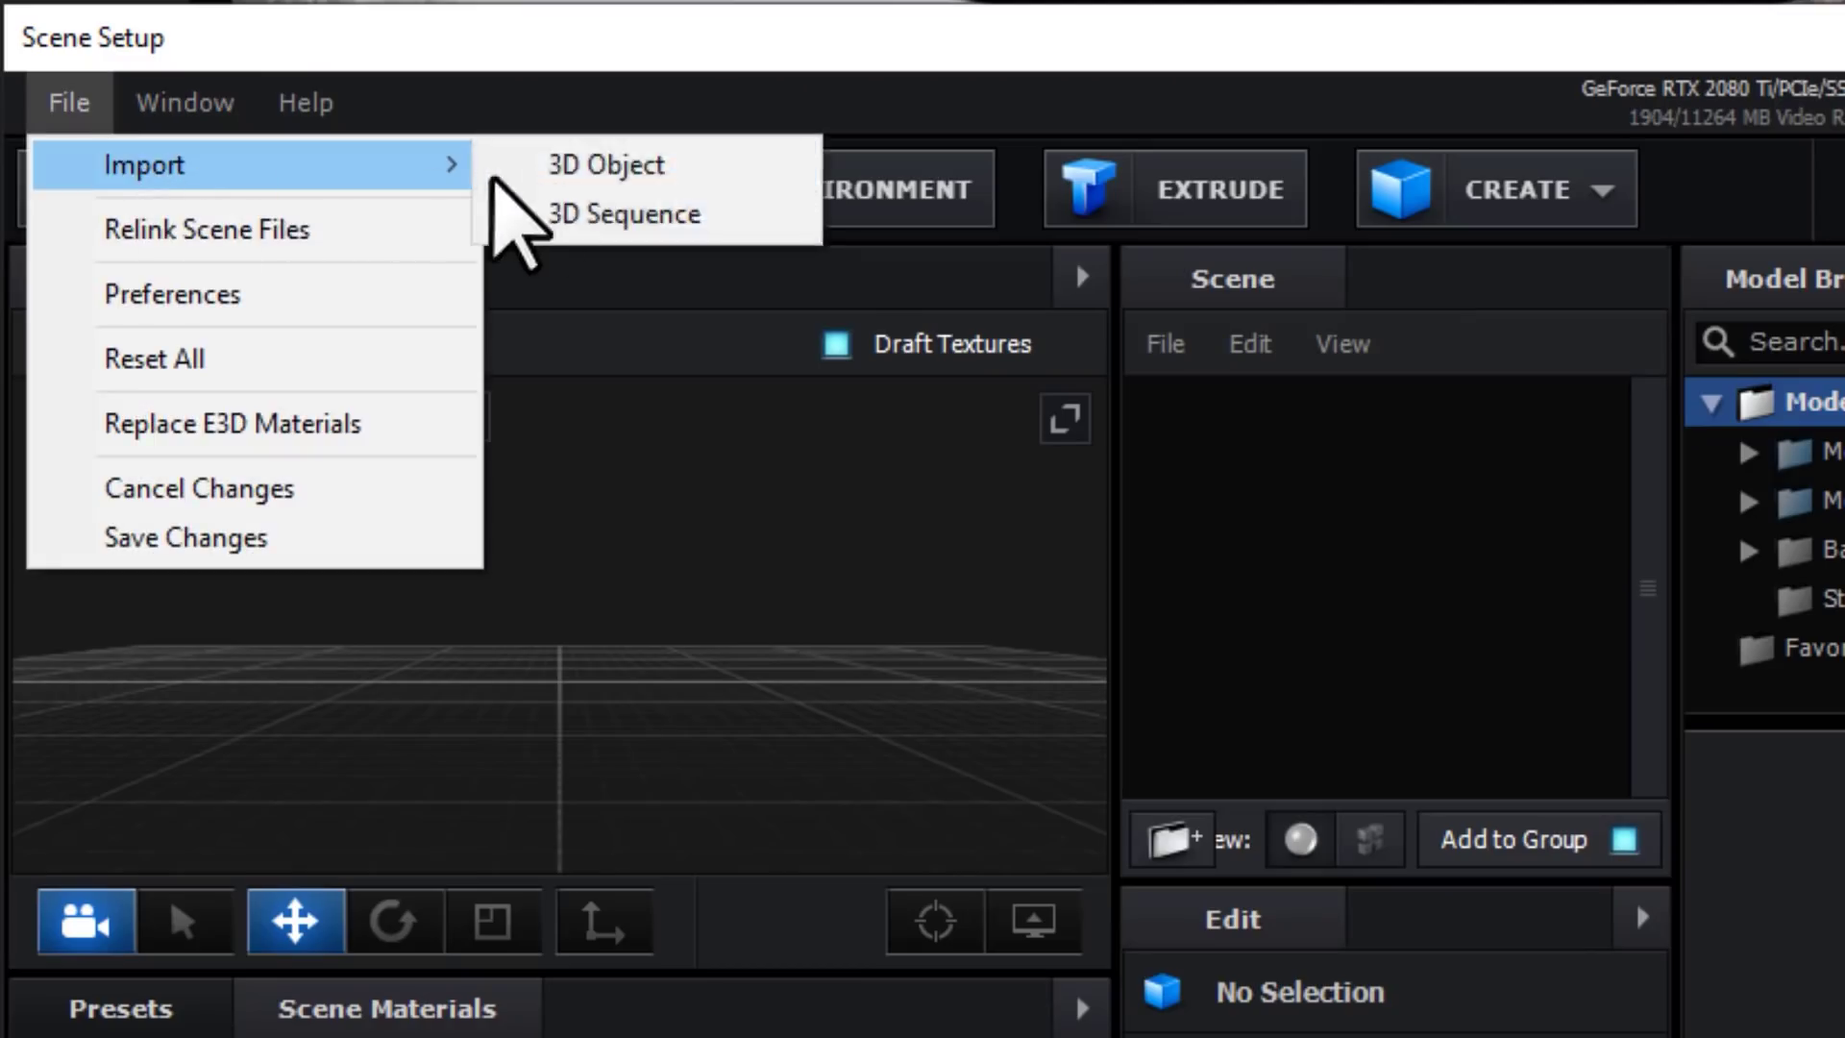
click(672, 221)
click(1206, 733)
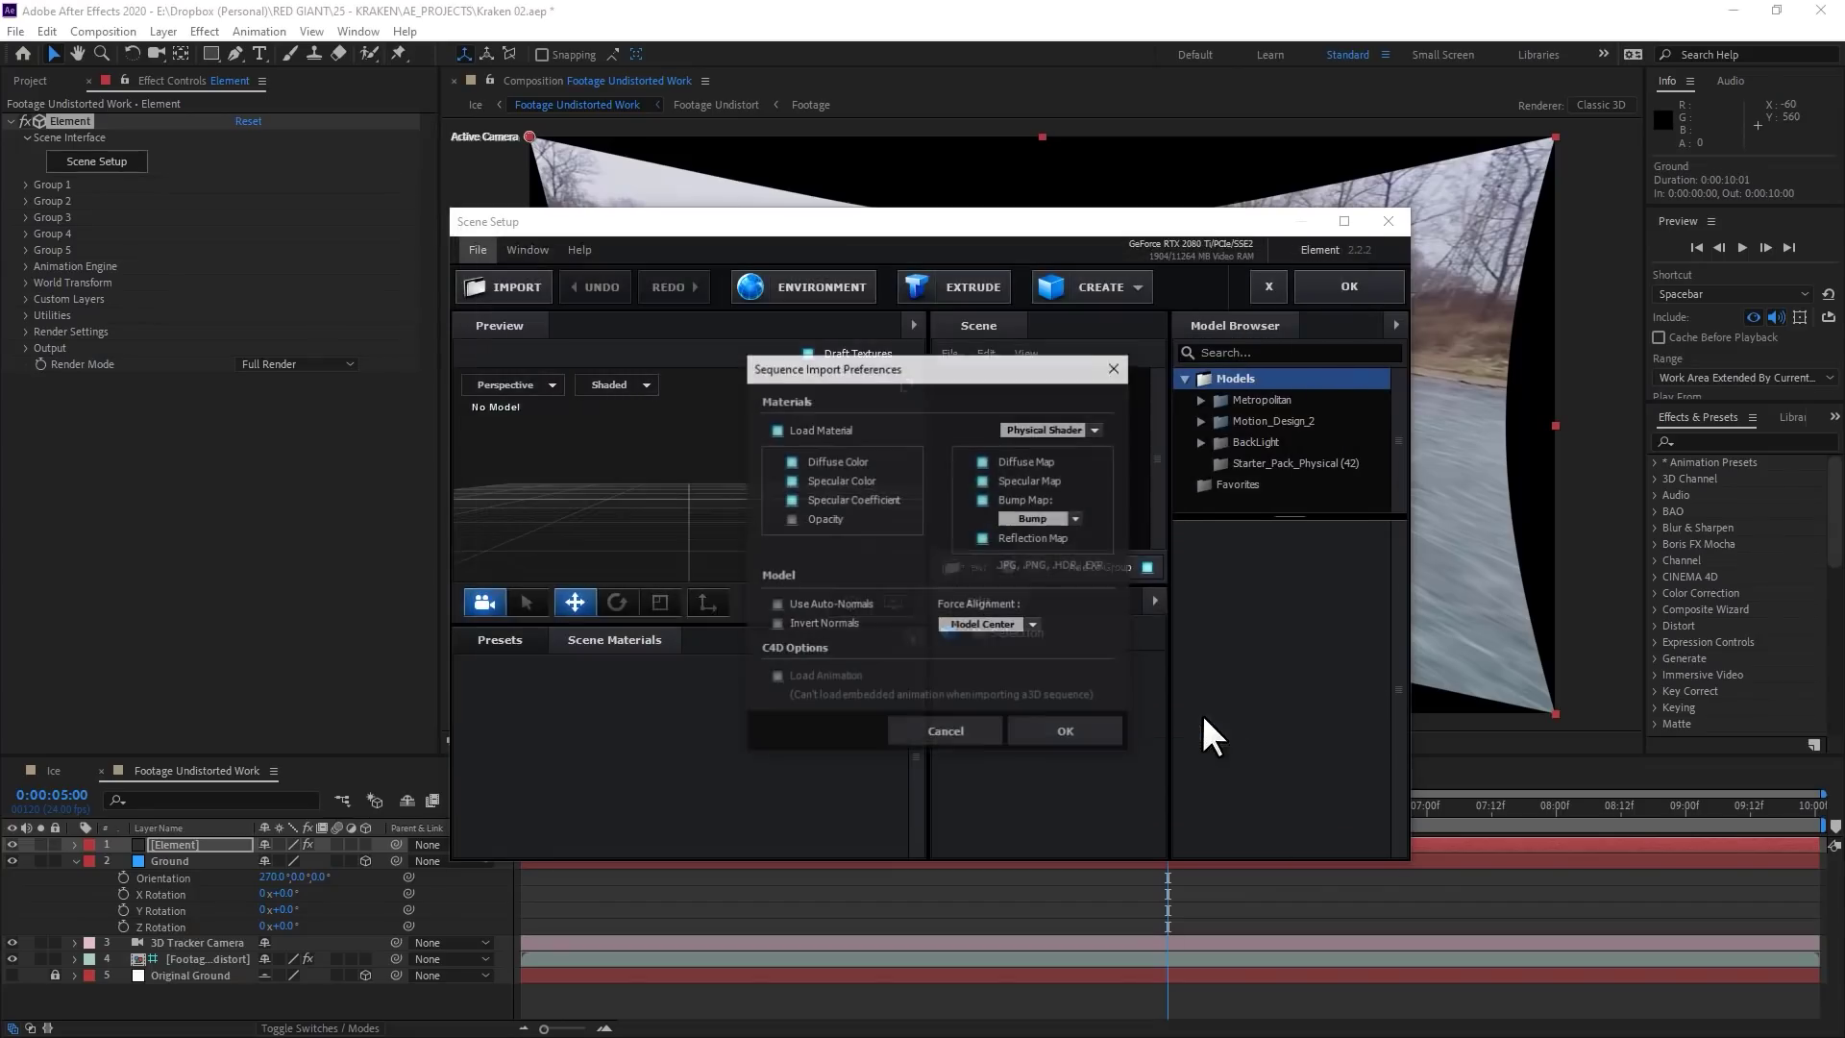
click(1061, 731)
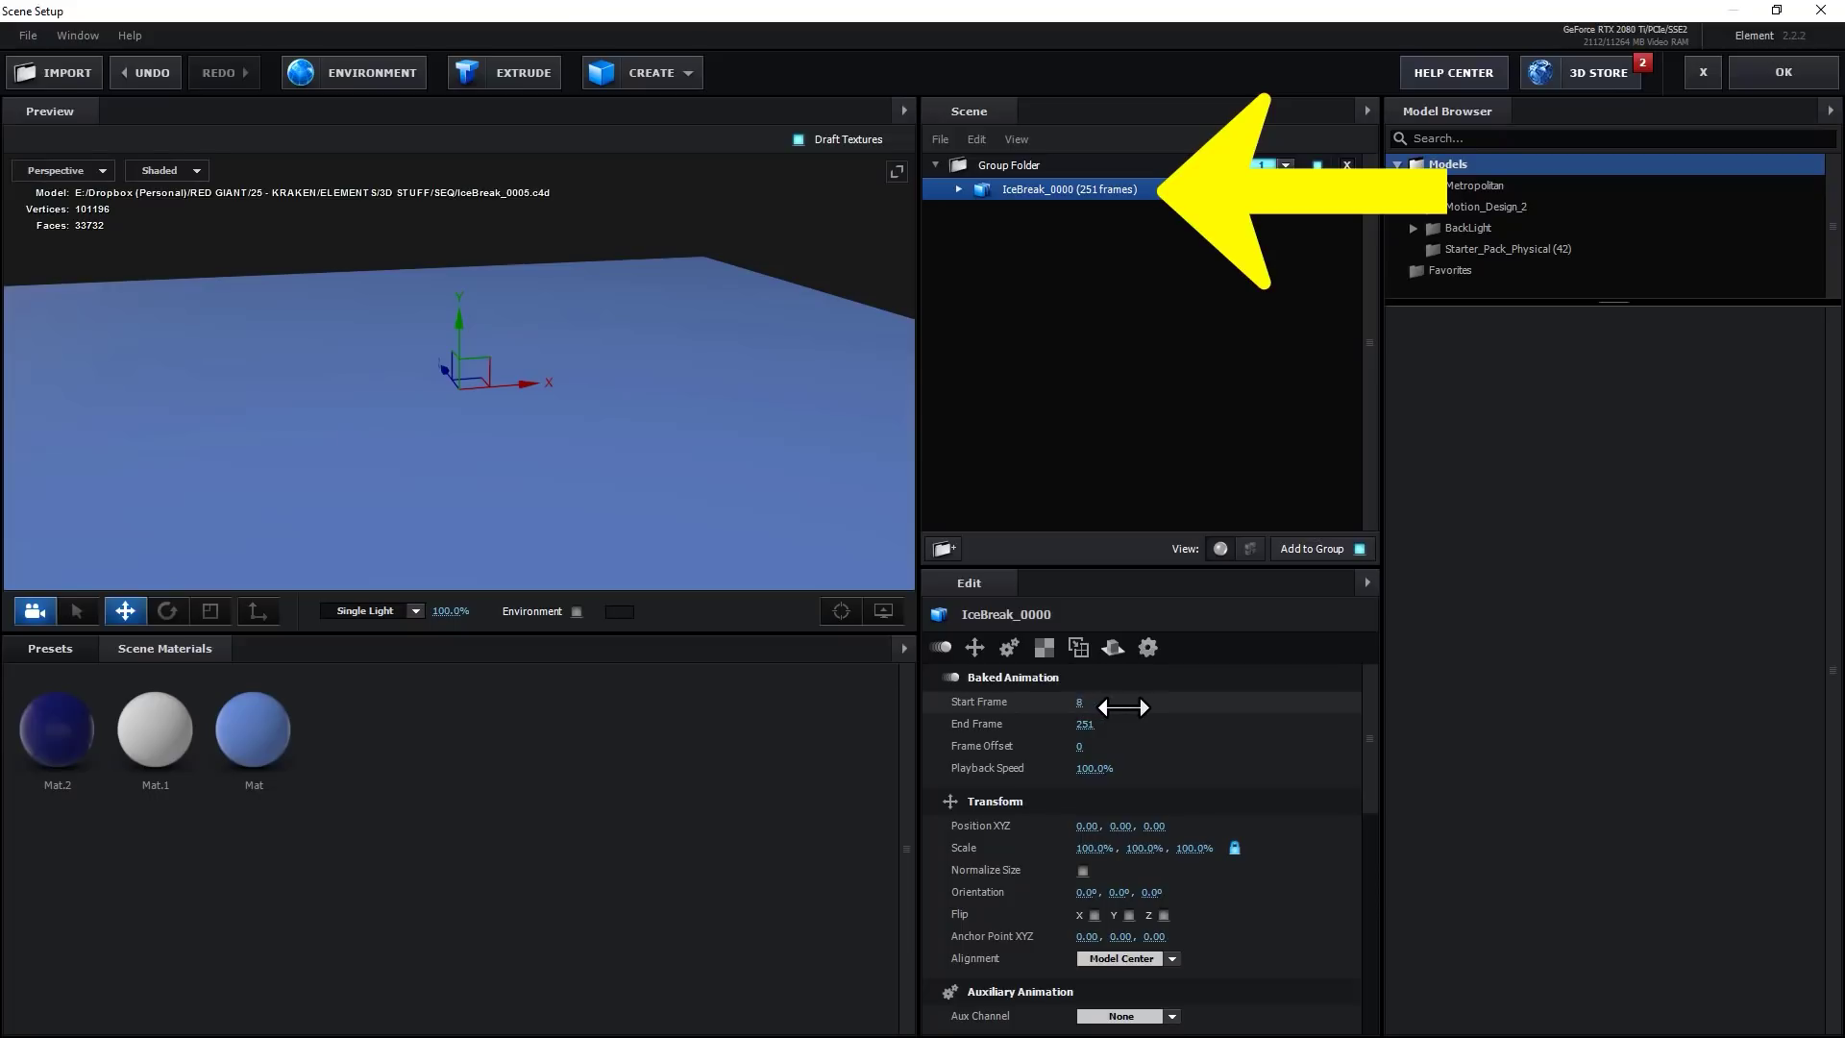
Preview the ice break by varying the sequence's start frame, then set it to 1 and accept the scene
drag(1149, 704, 1201, 686)
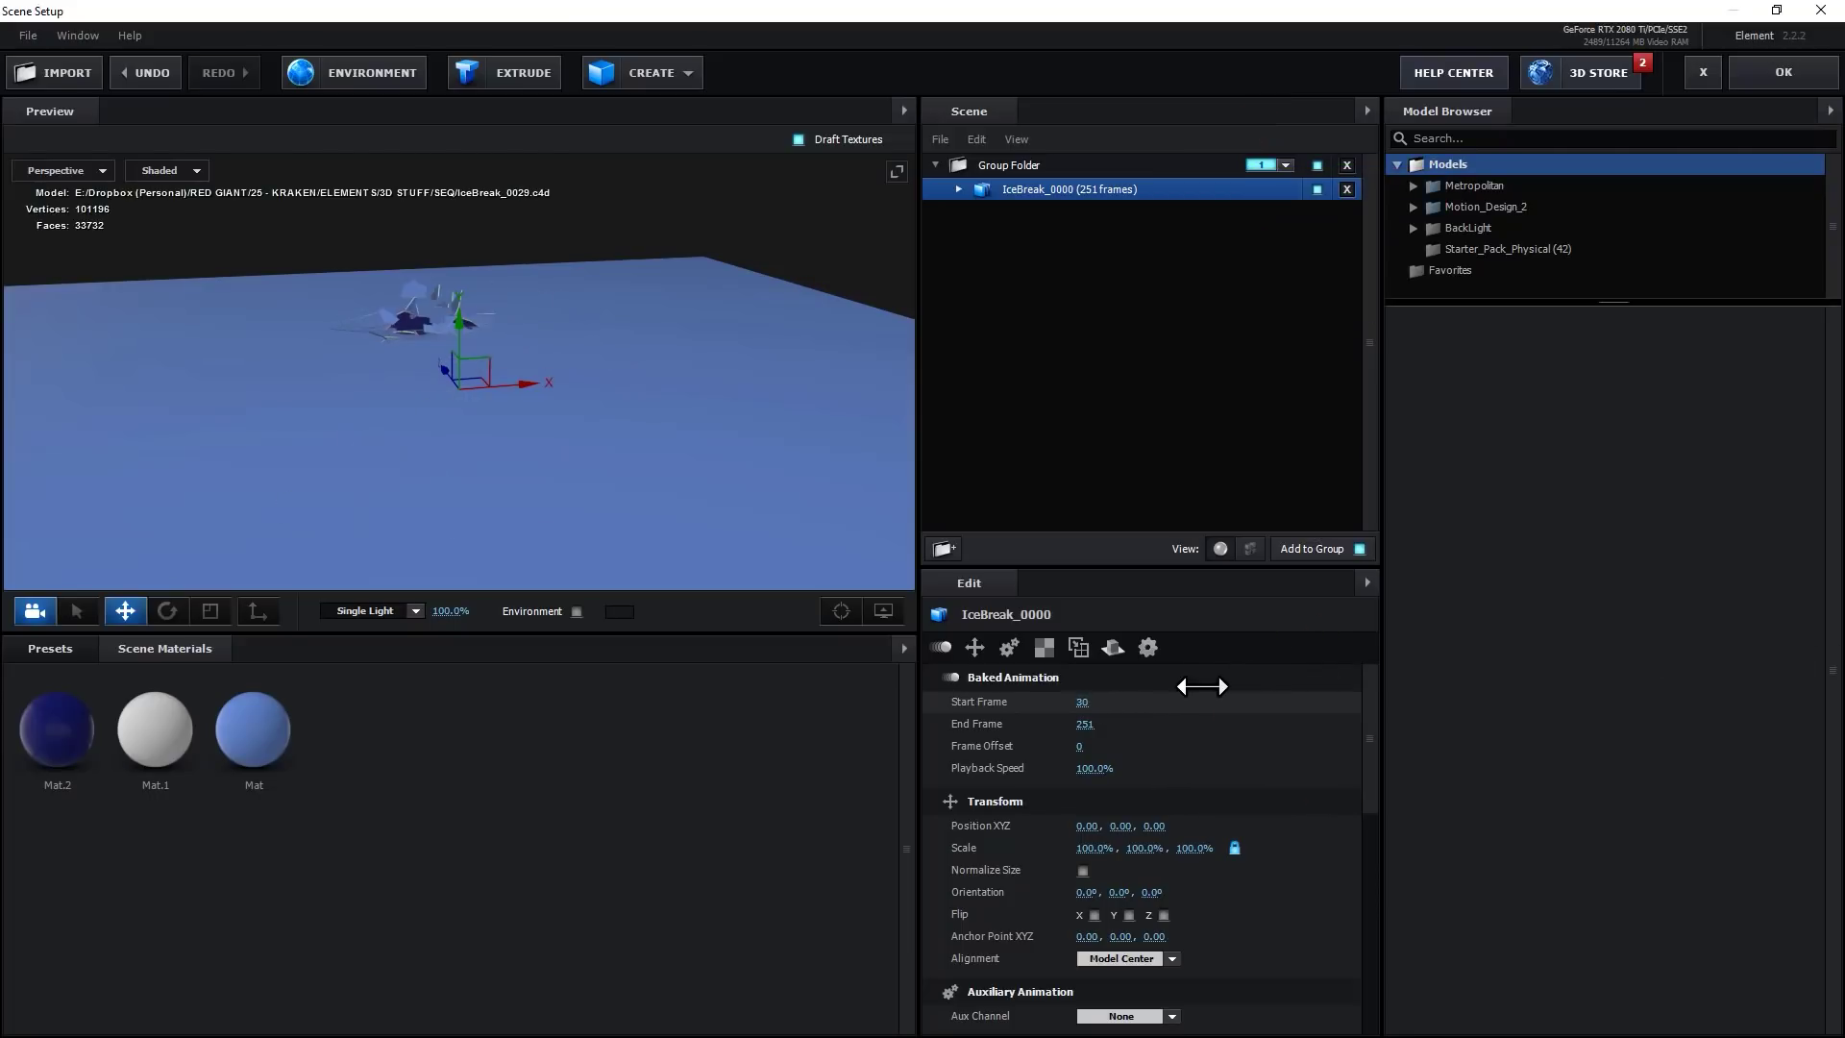
click(1086, 703)
text(1)
key(Return)
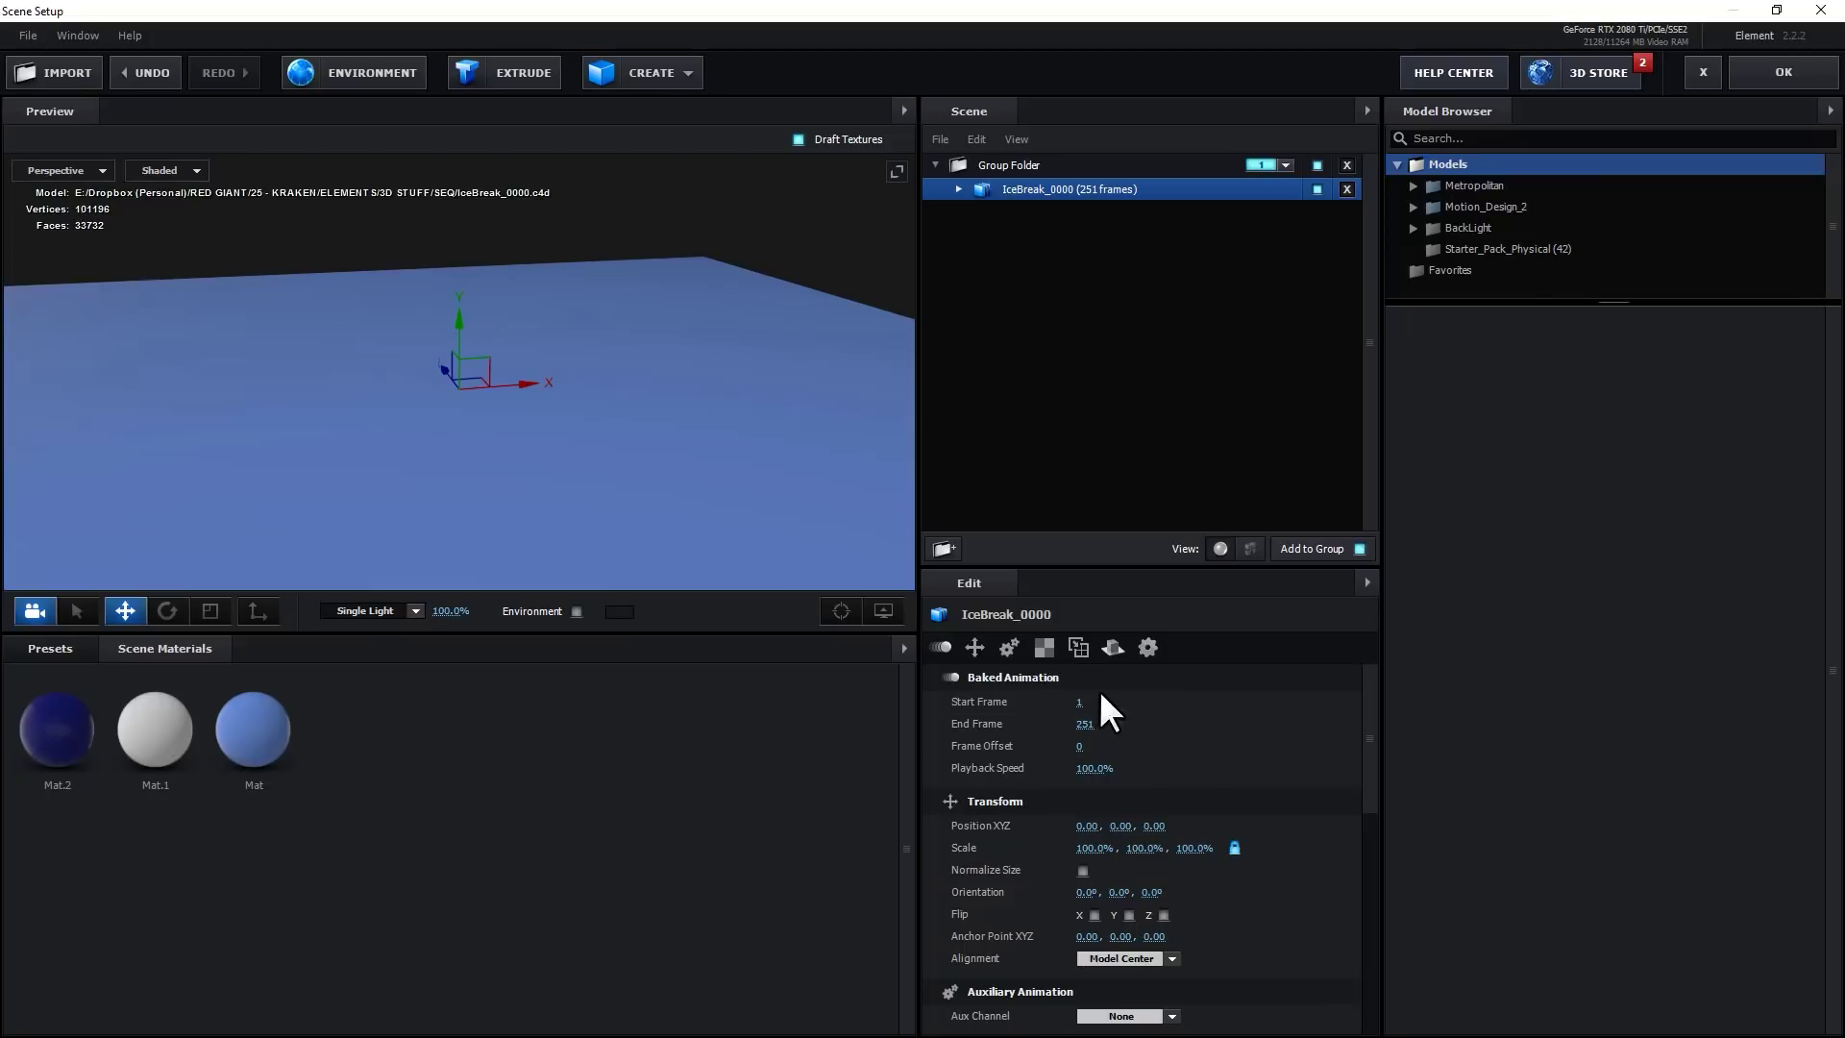
click(1780, 73)
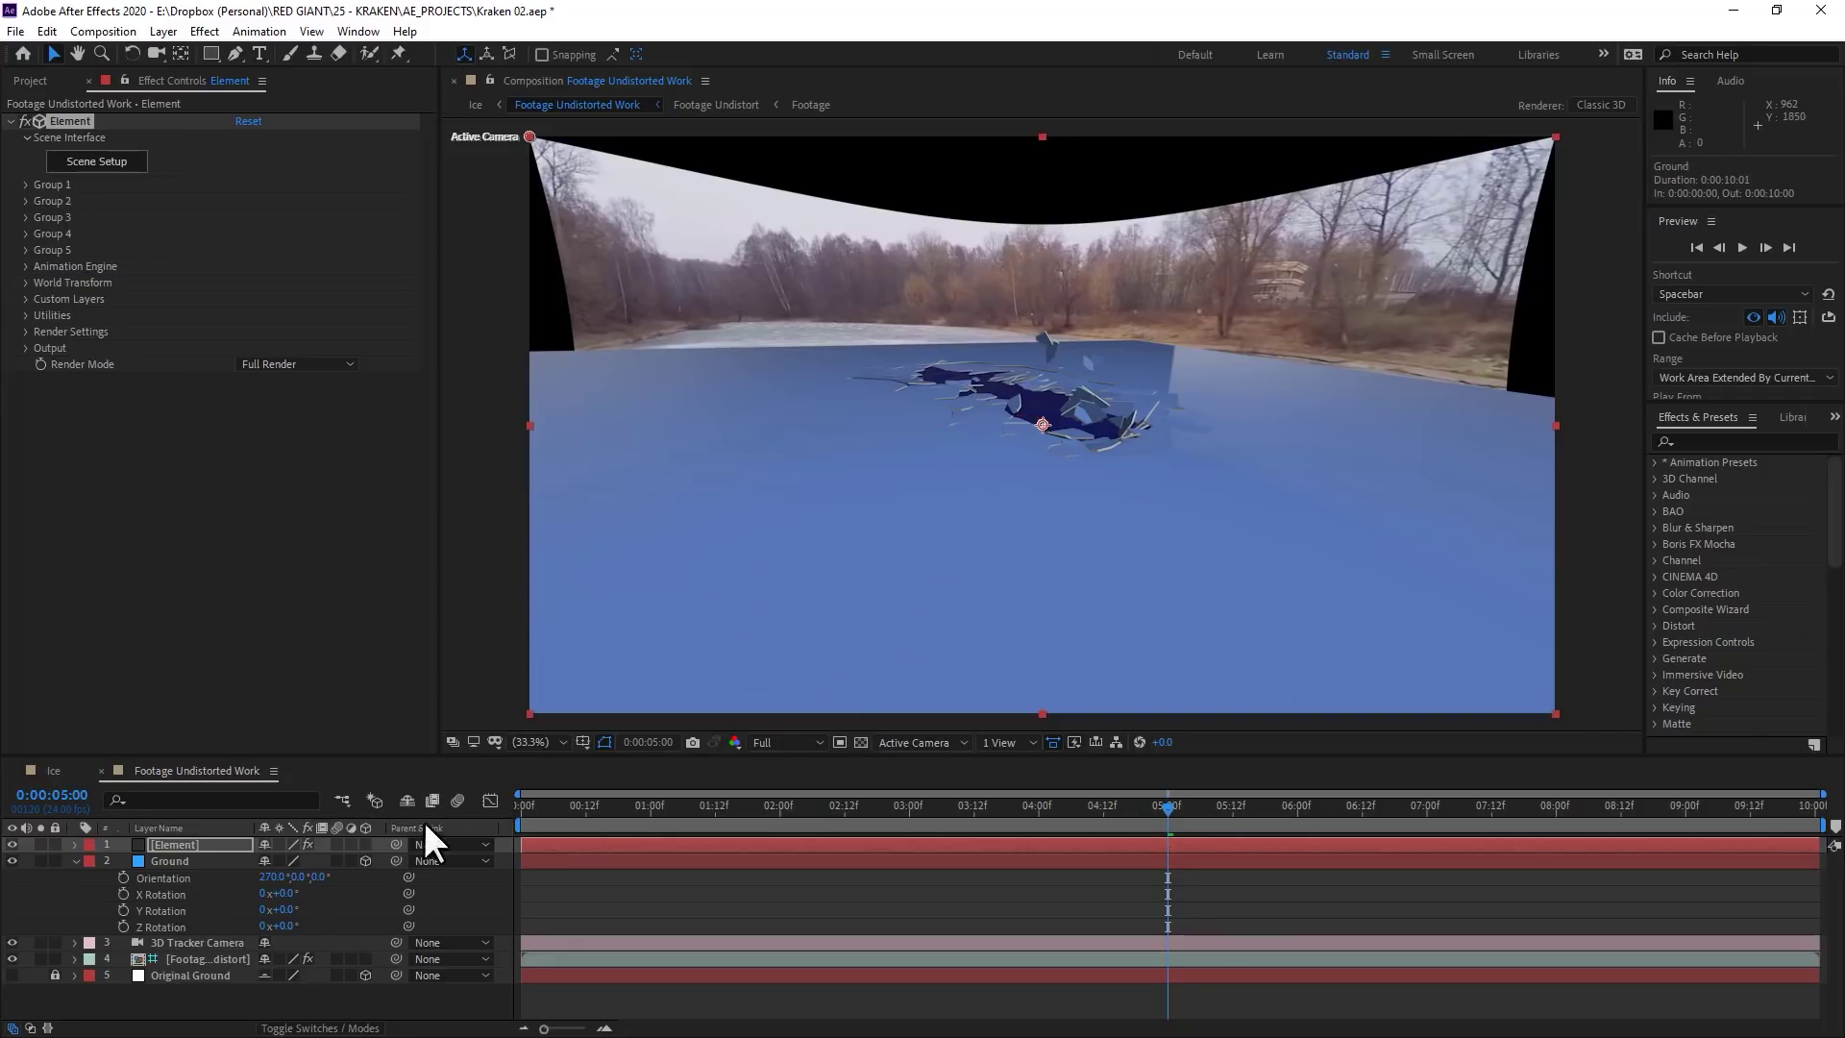
Lower the Element layer's opacity to 62%
click(199, 843)
key(t)
drag(267, 861, 236, 873)
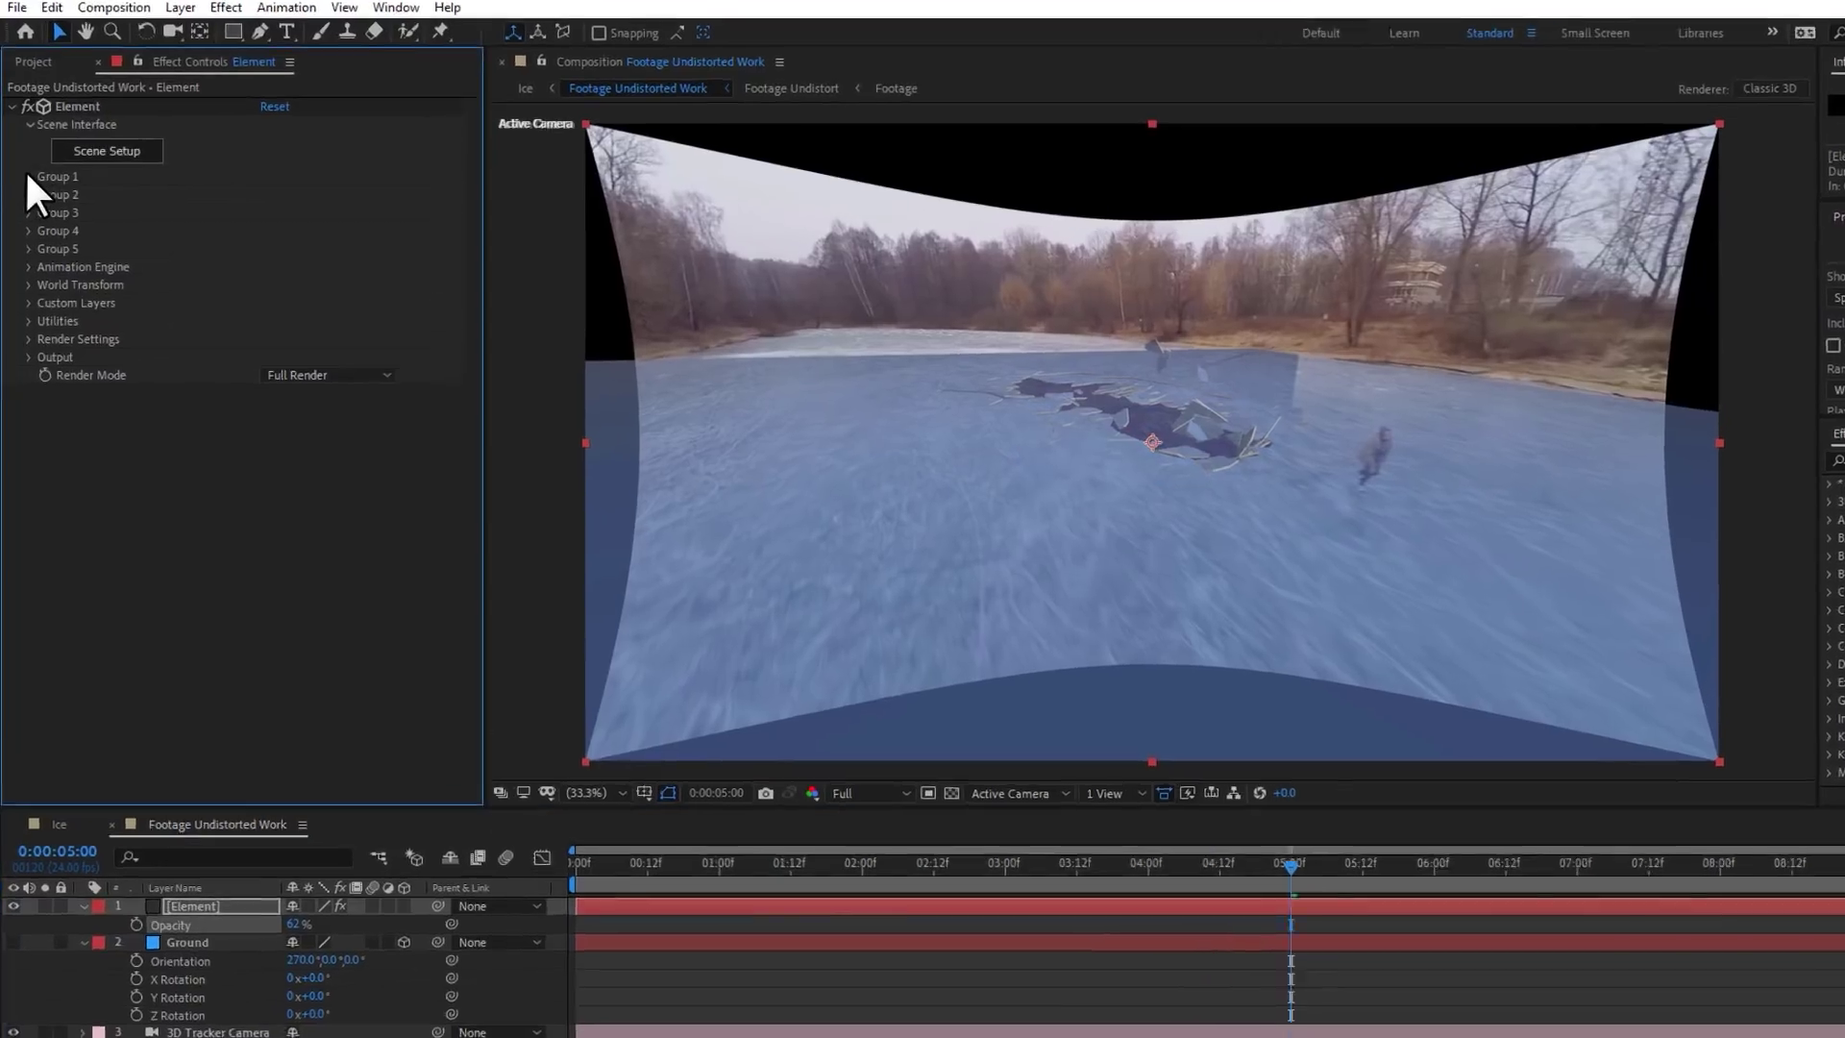
Create a group null for Element's Group 1, and try moving it along the X axis before undoing that move
click(25, 185)
click(59, 298)
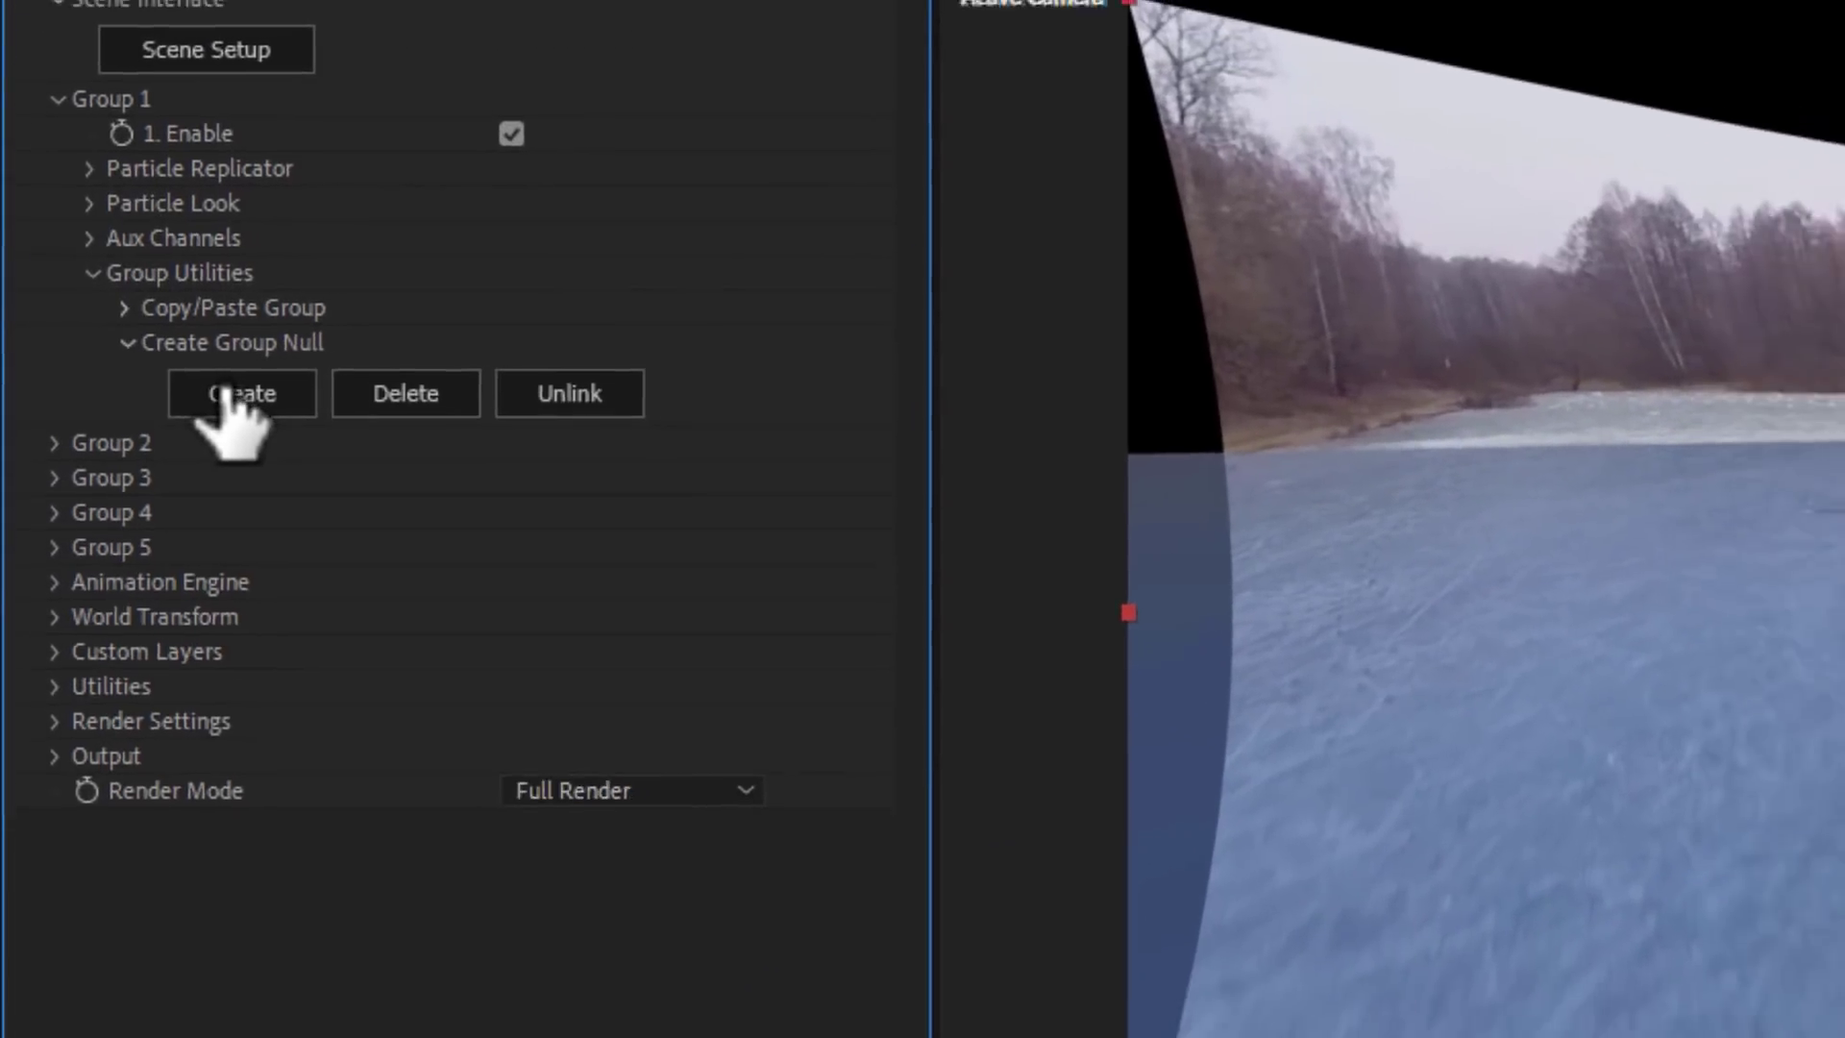
click(241, 408)
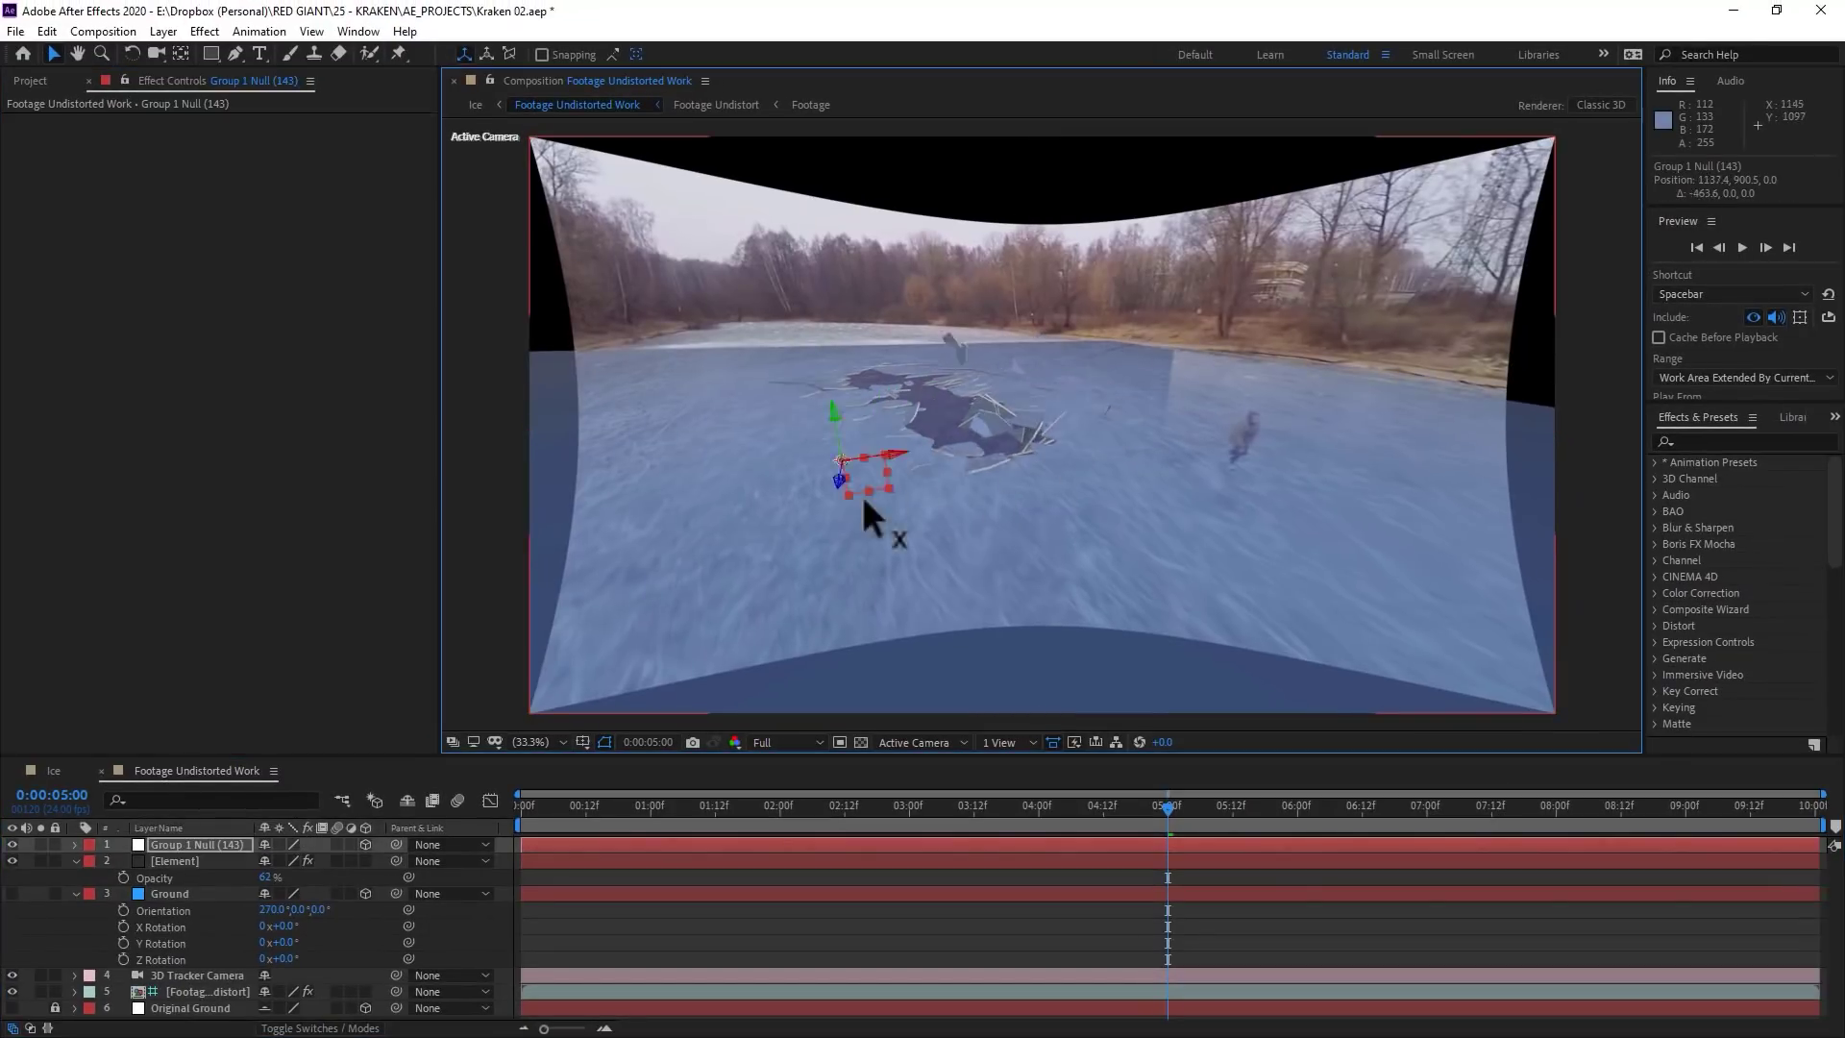
drag(862, 494, 1005, 488)
key(ctrl+z)
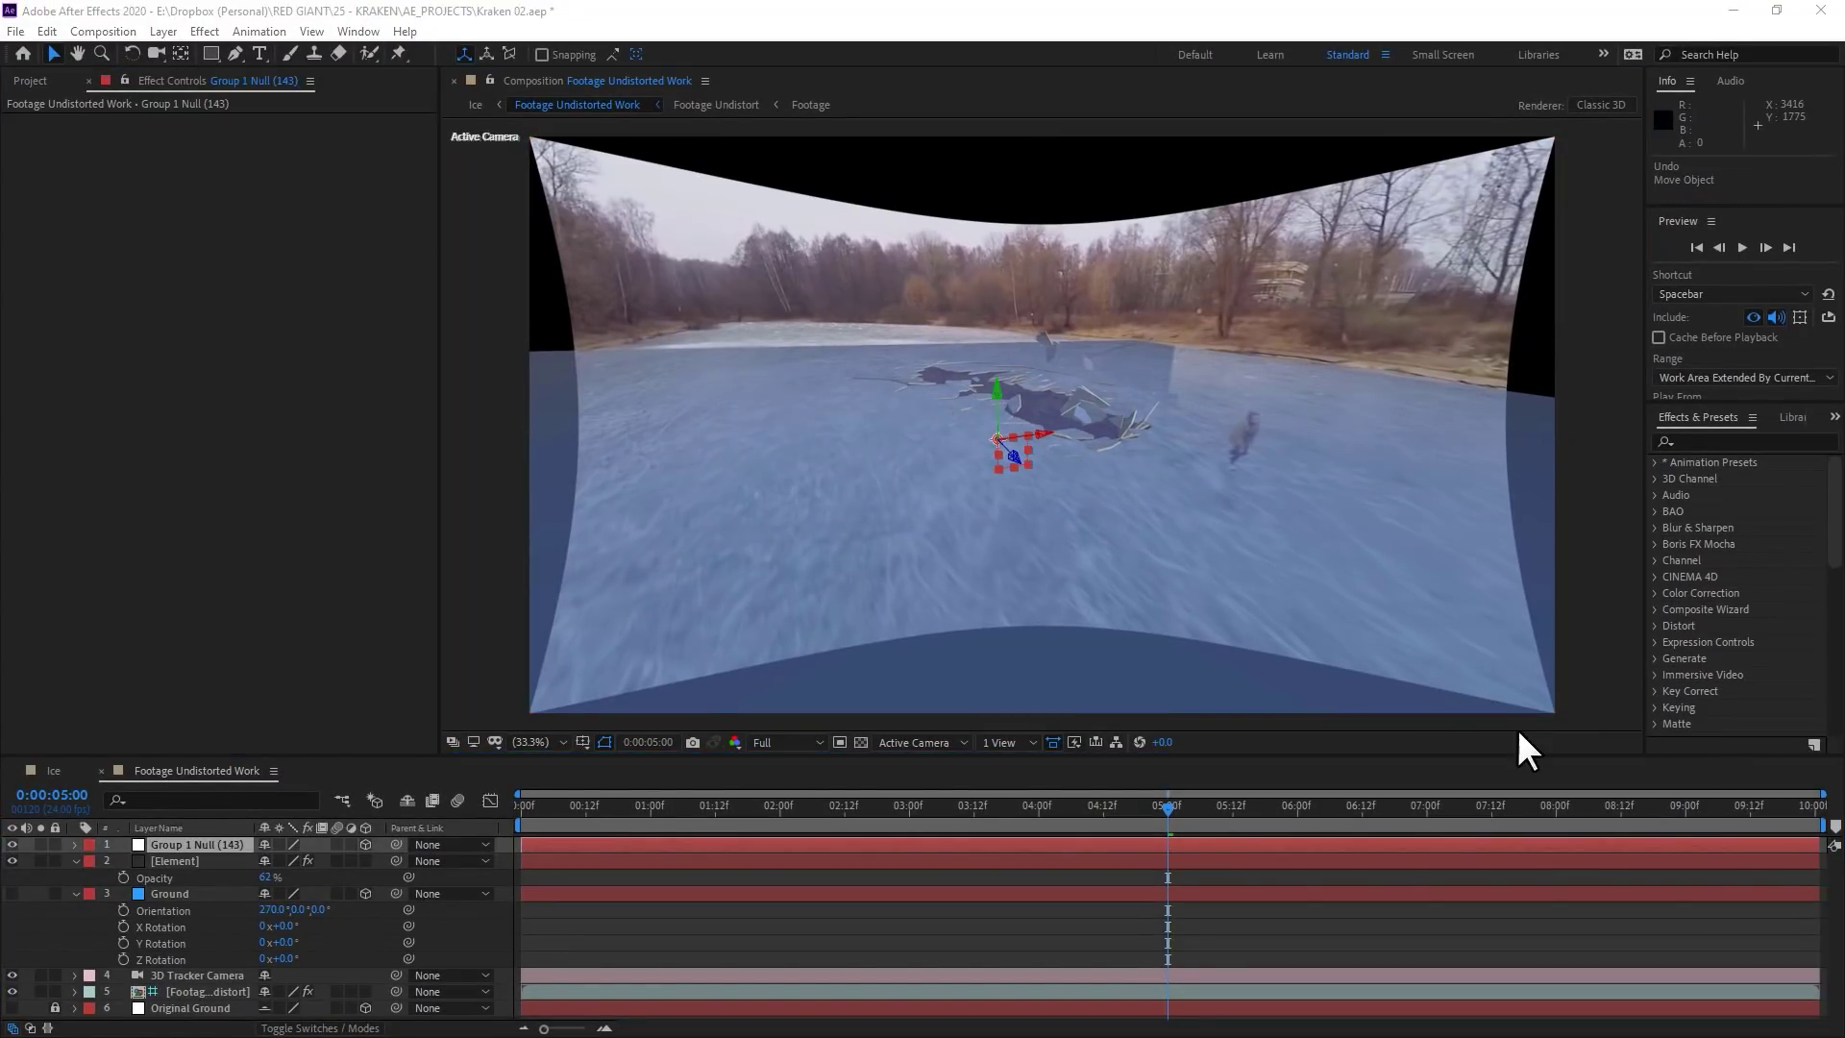
Play back the composition to check how the ice sequence tracks, and scrub to 0:00:01:16
key(space)
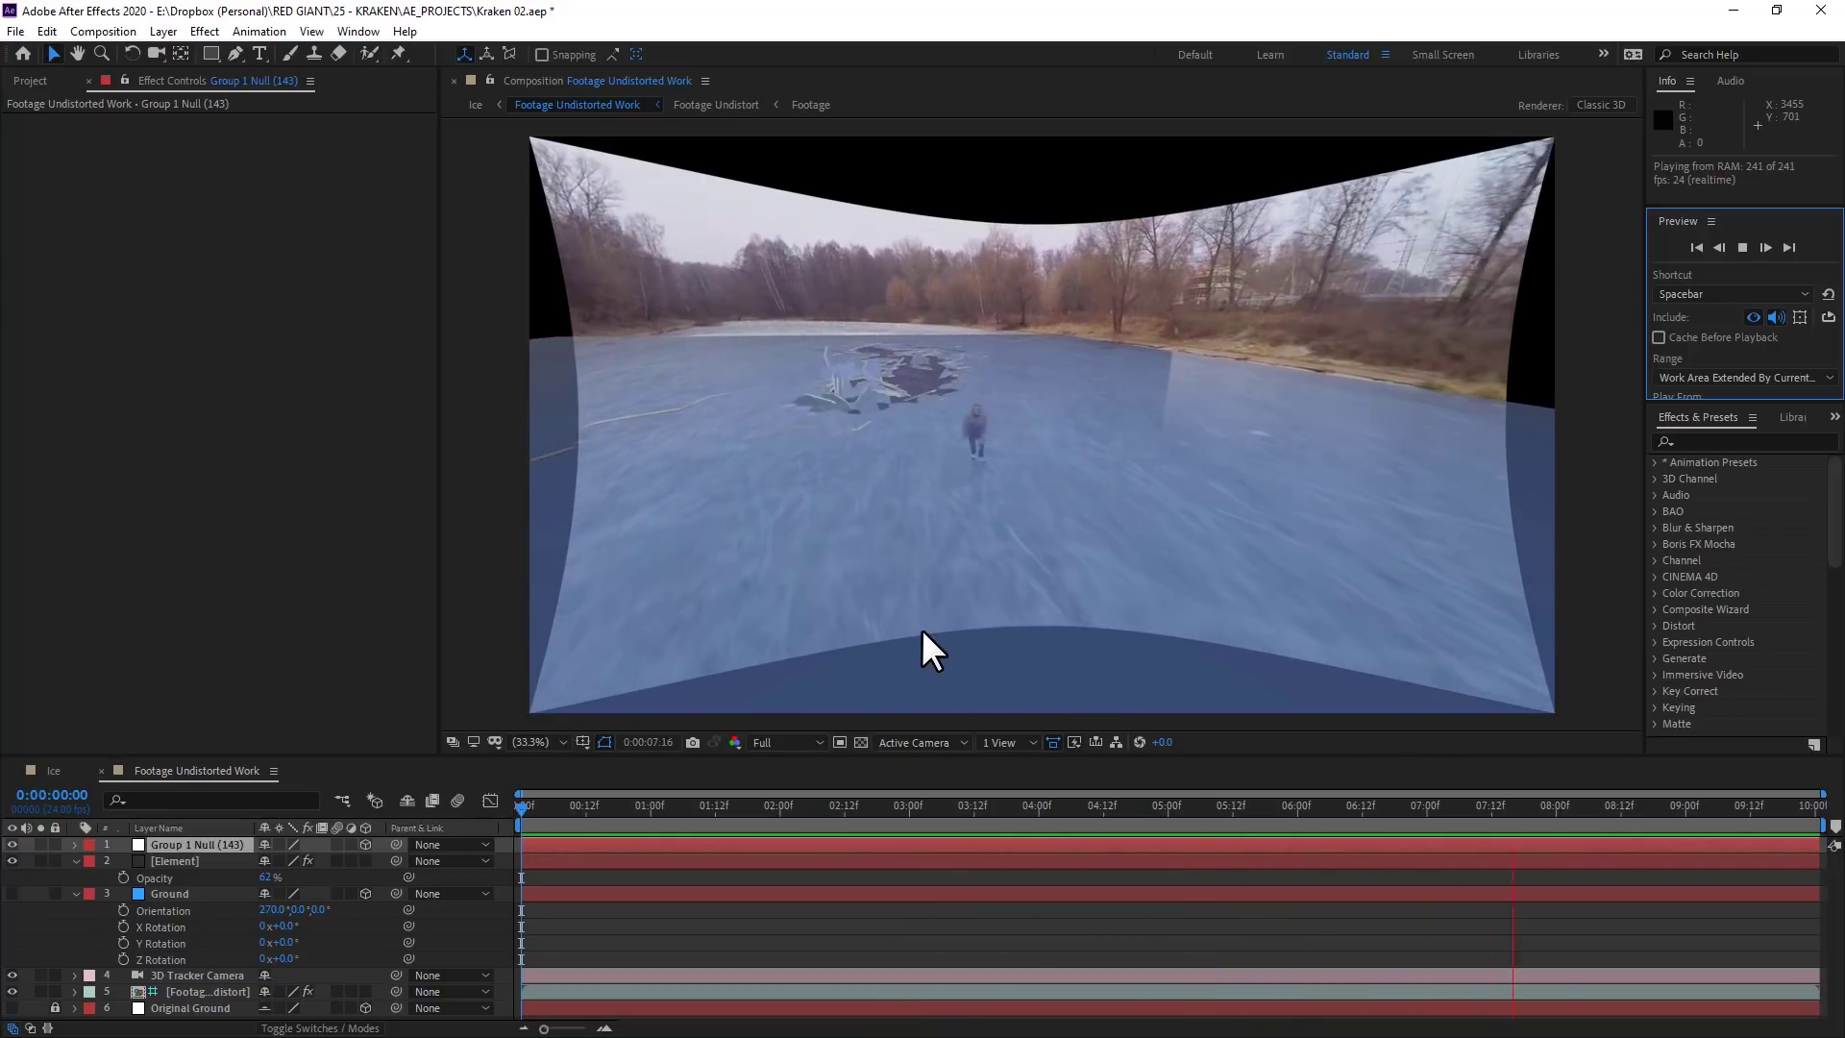
key(space)
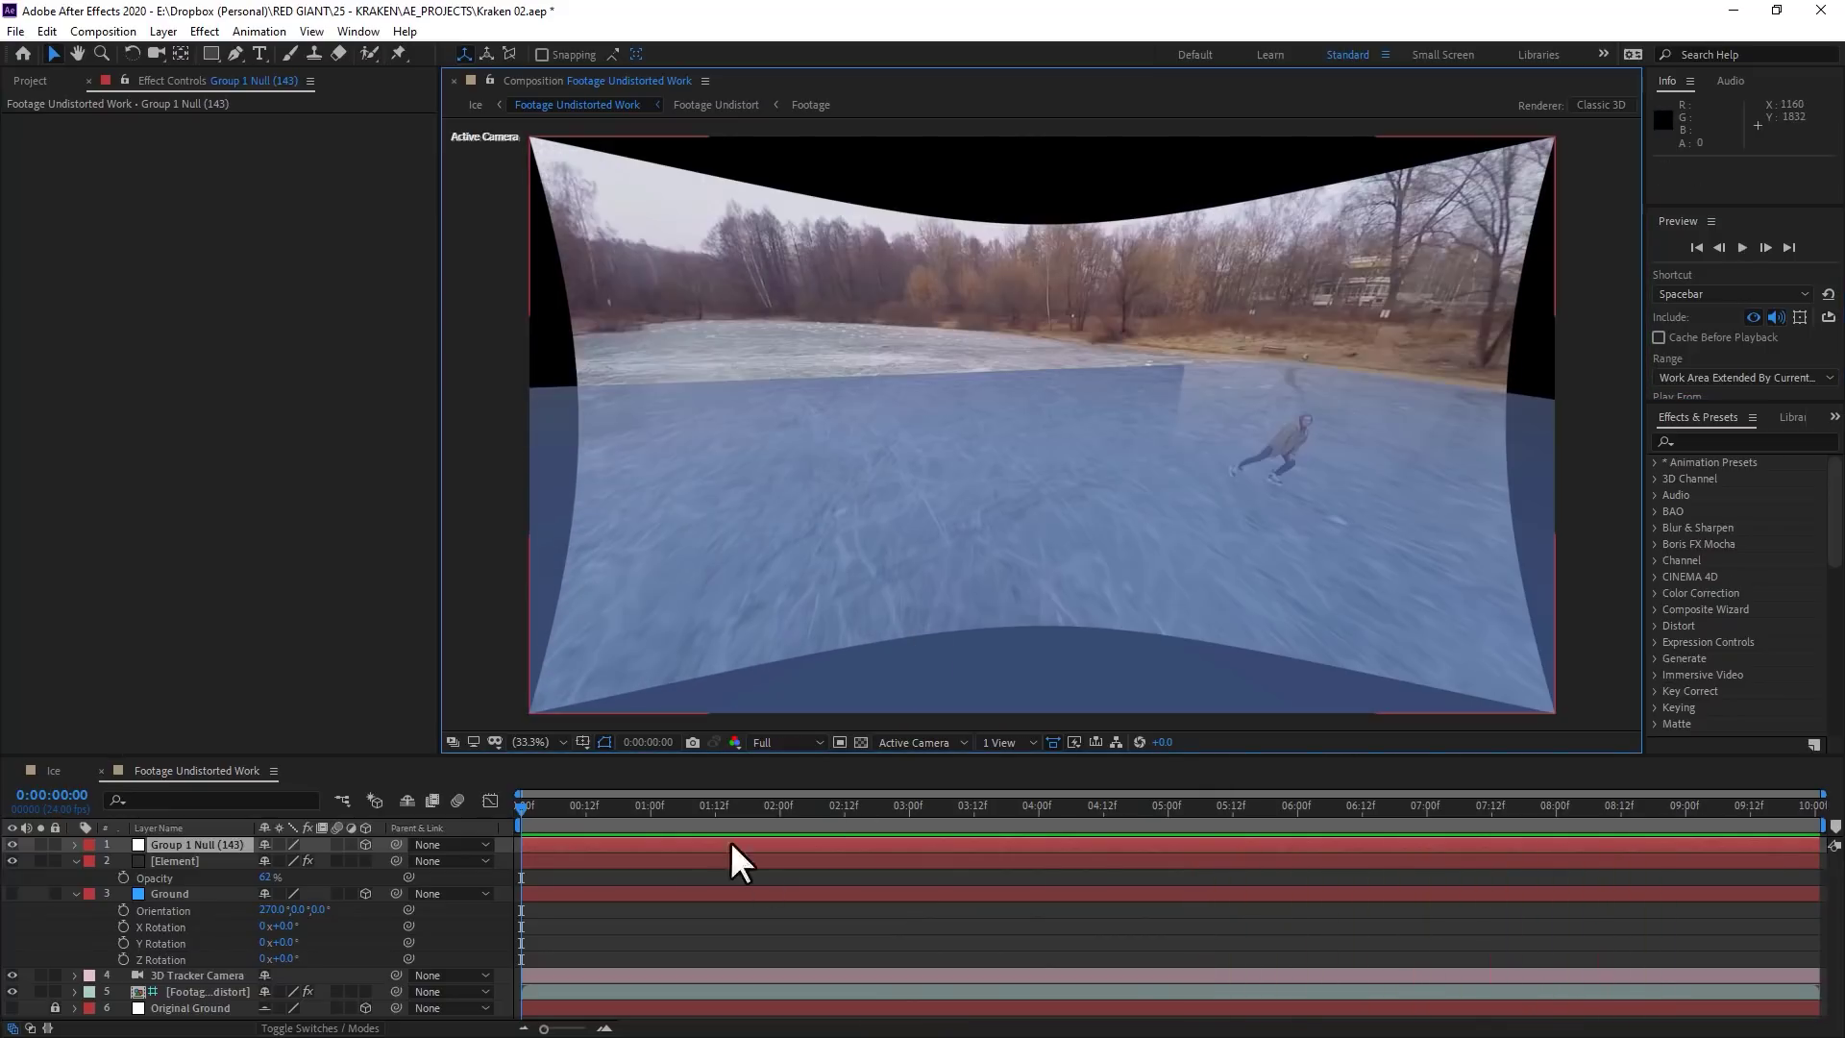
drag(678, 813, 737, 822)
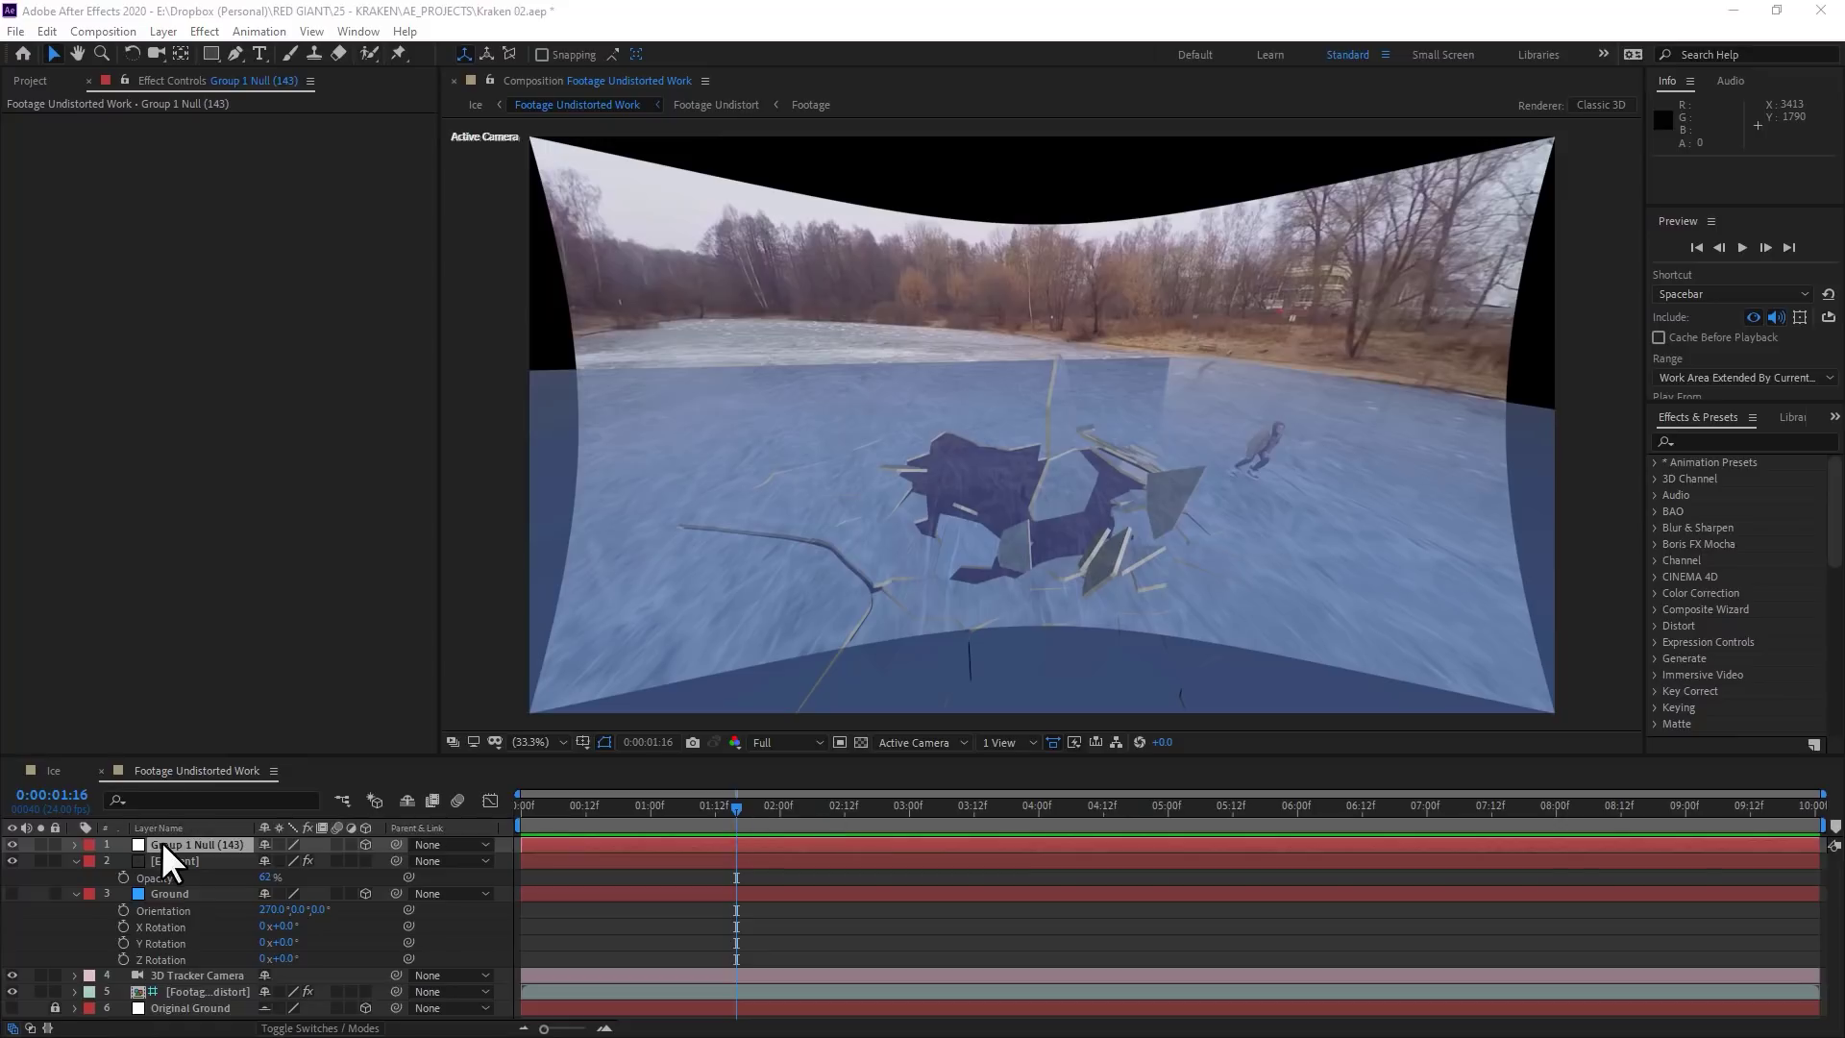
Reveal the Group 1 null's Position property and rename the null ICE SURFACe
key(p)
key(Return)
text(ICE SURFACe)
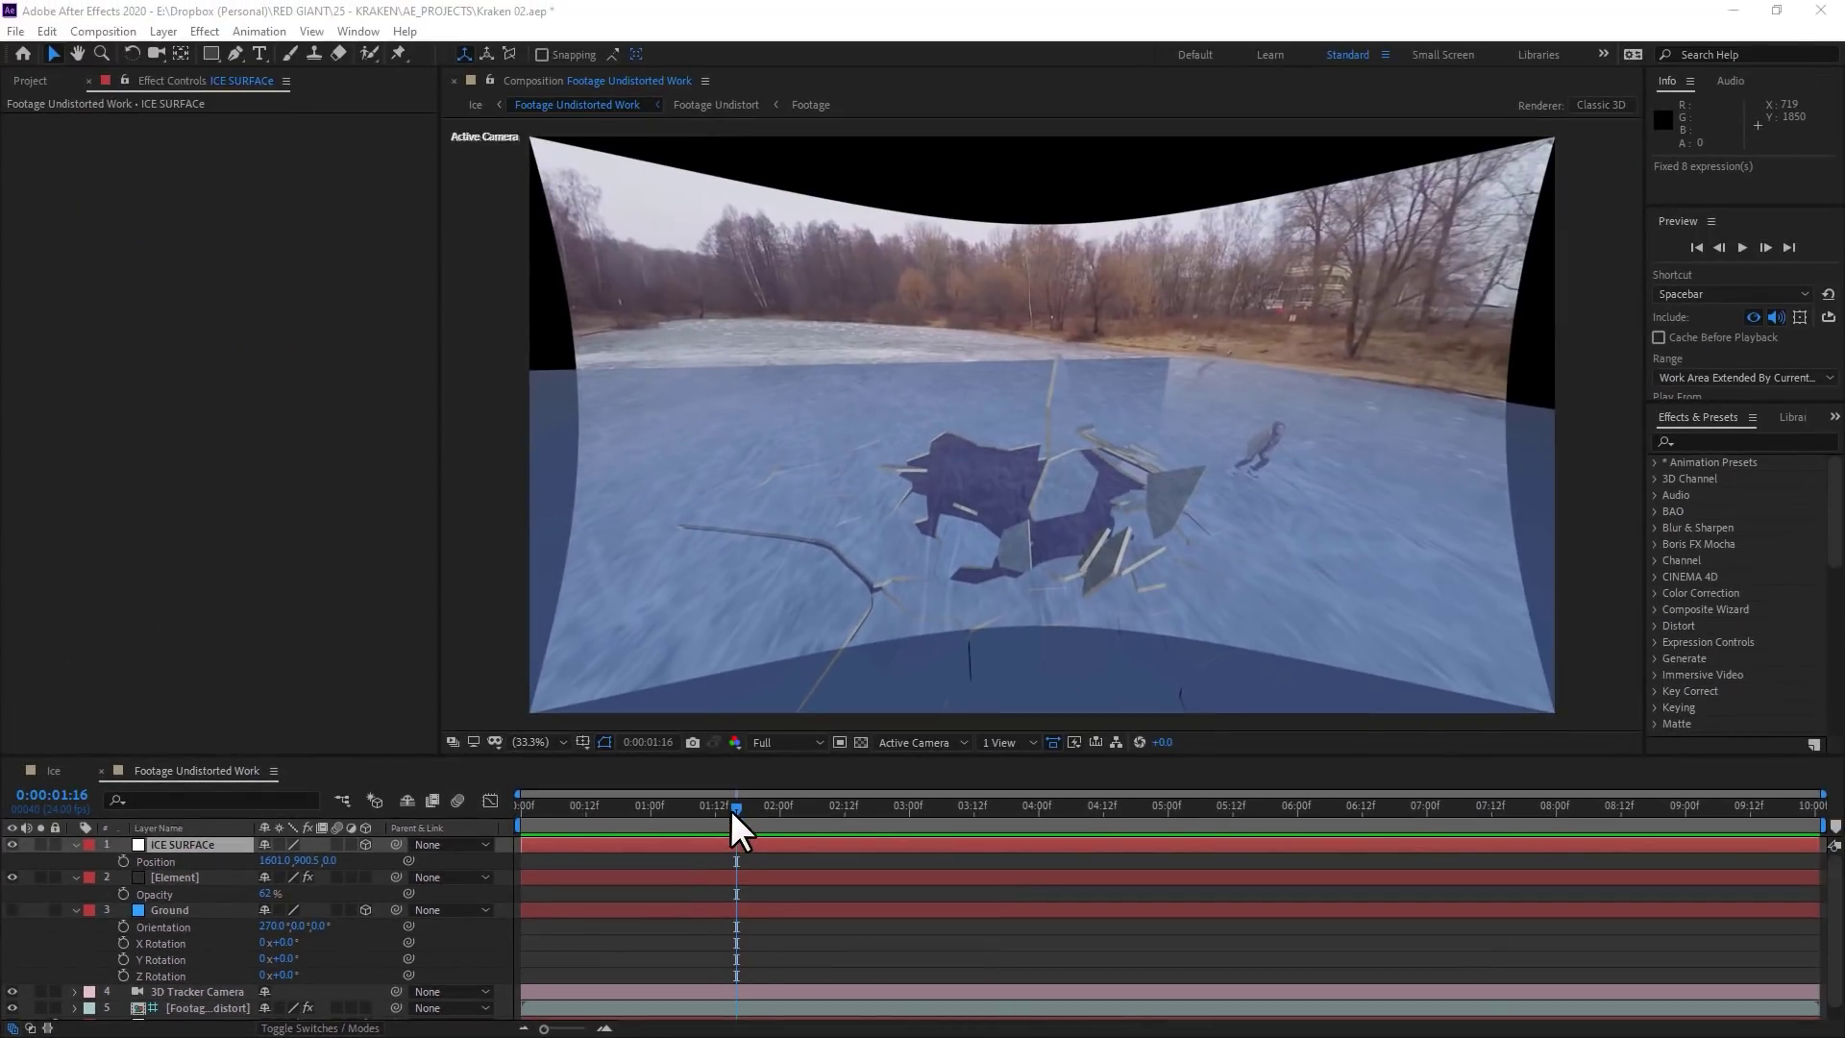
Move the ICE SURFACe null to about X 1858 and Z 263, and play the ice break from the start
mouse_move(730, 809)
mouse_down()
mouse_move(759, 807)
mouse_move(729, 825)
mouse_up()
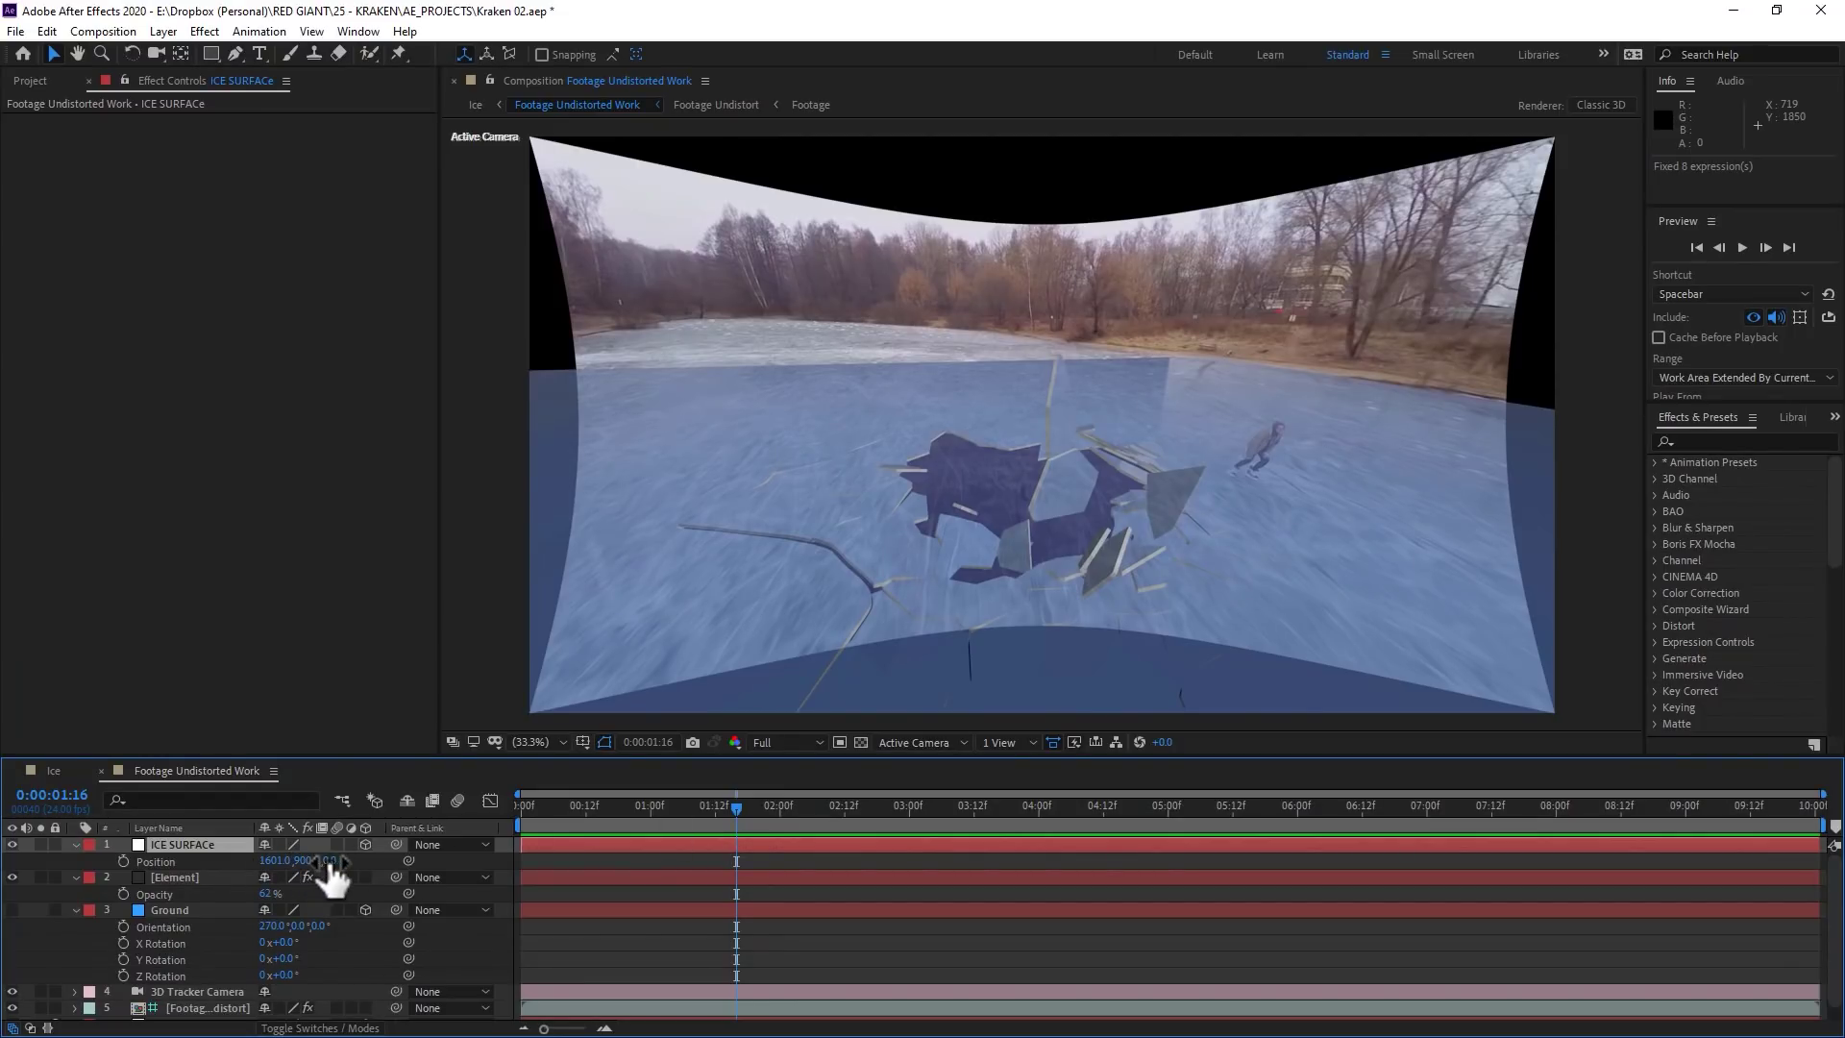
drag(329, 862, 871, 874)
drag(287, 859, 531, 862)
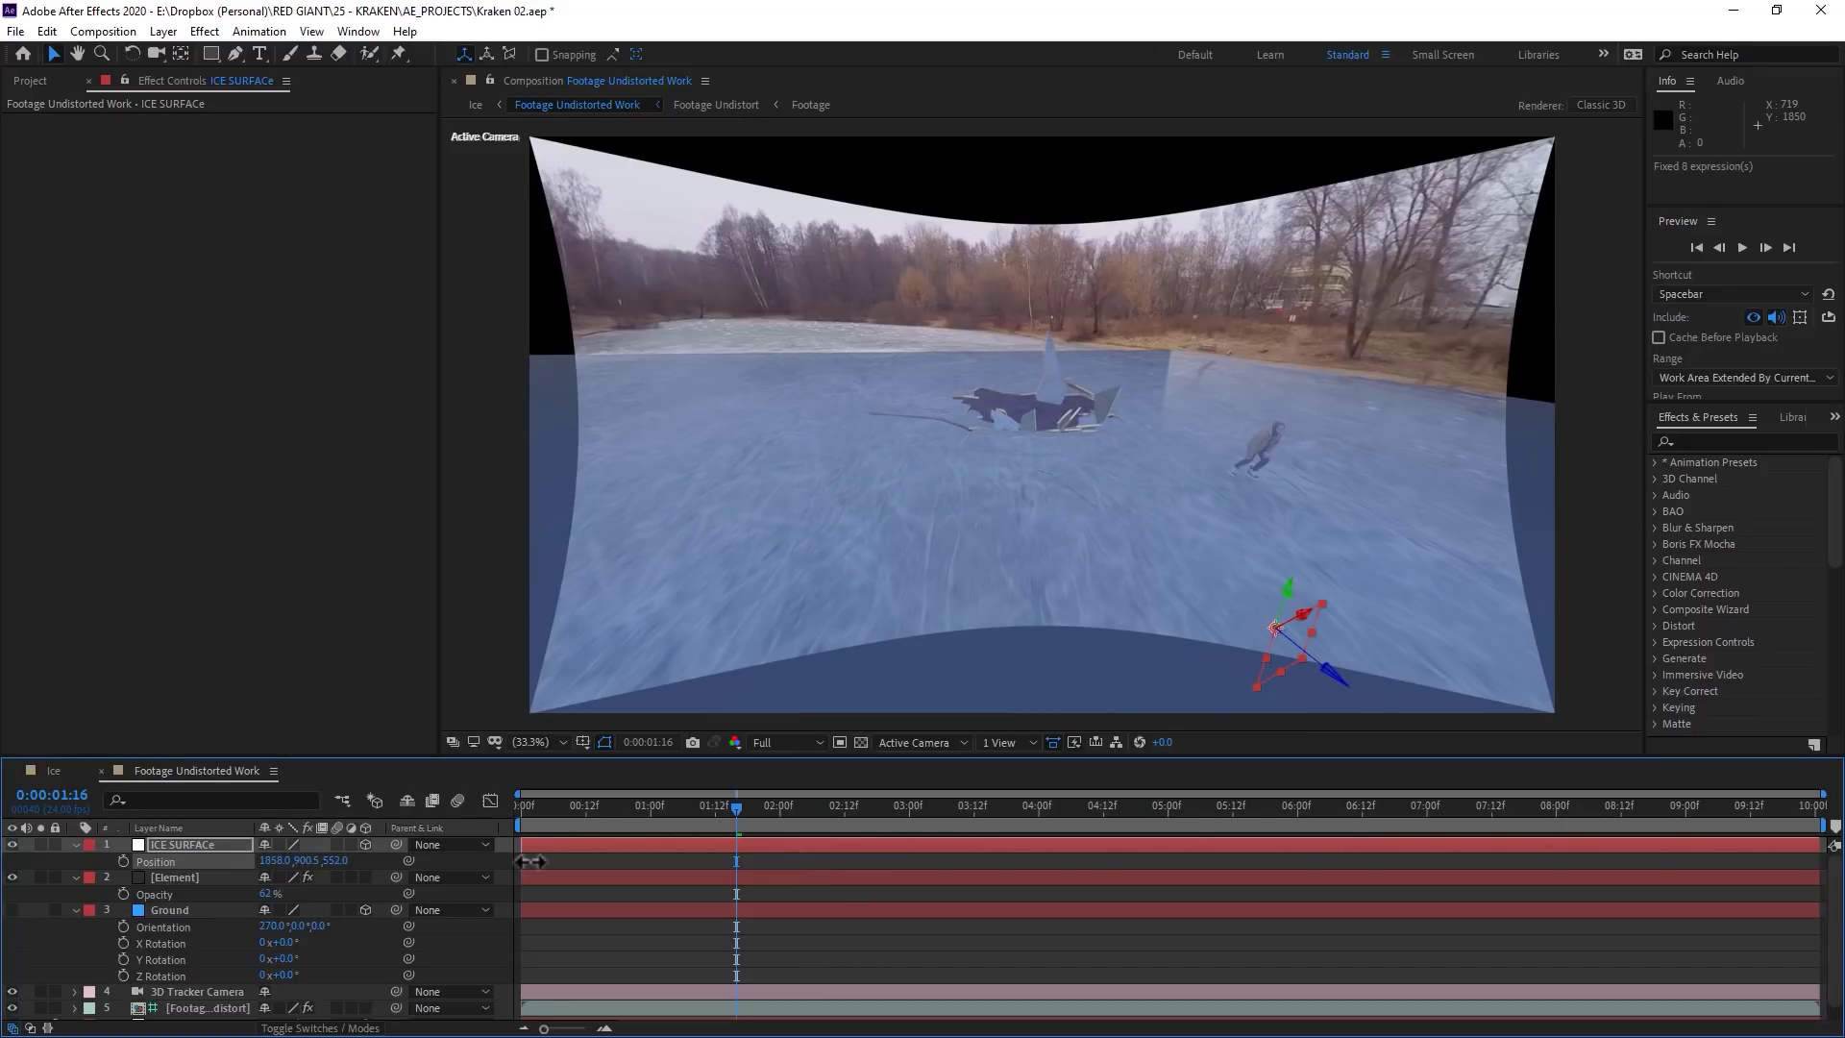
drag(1297, 666, 1412, 741)
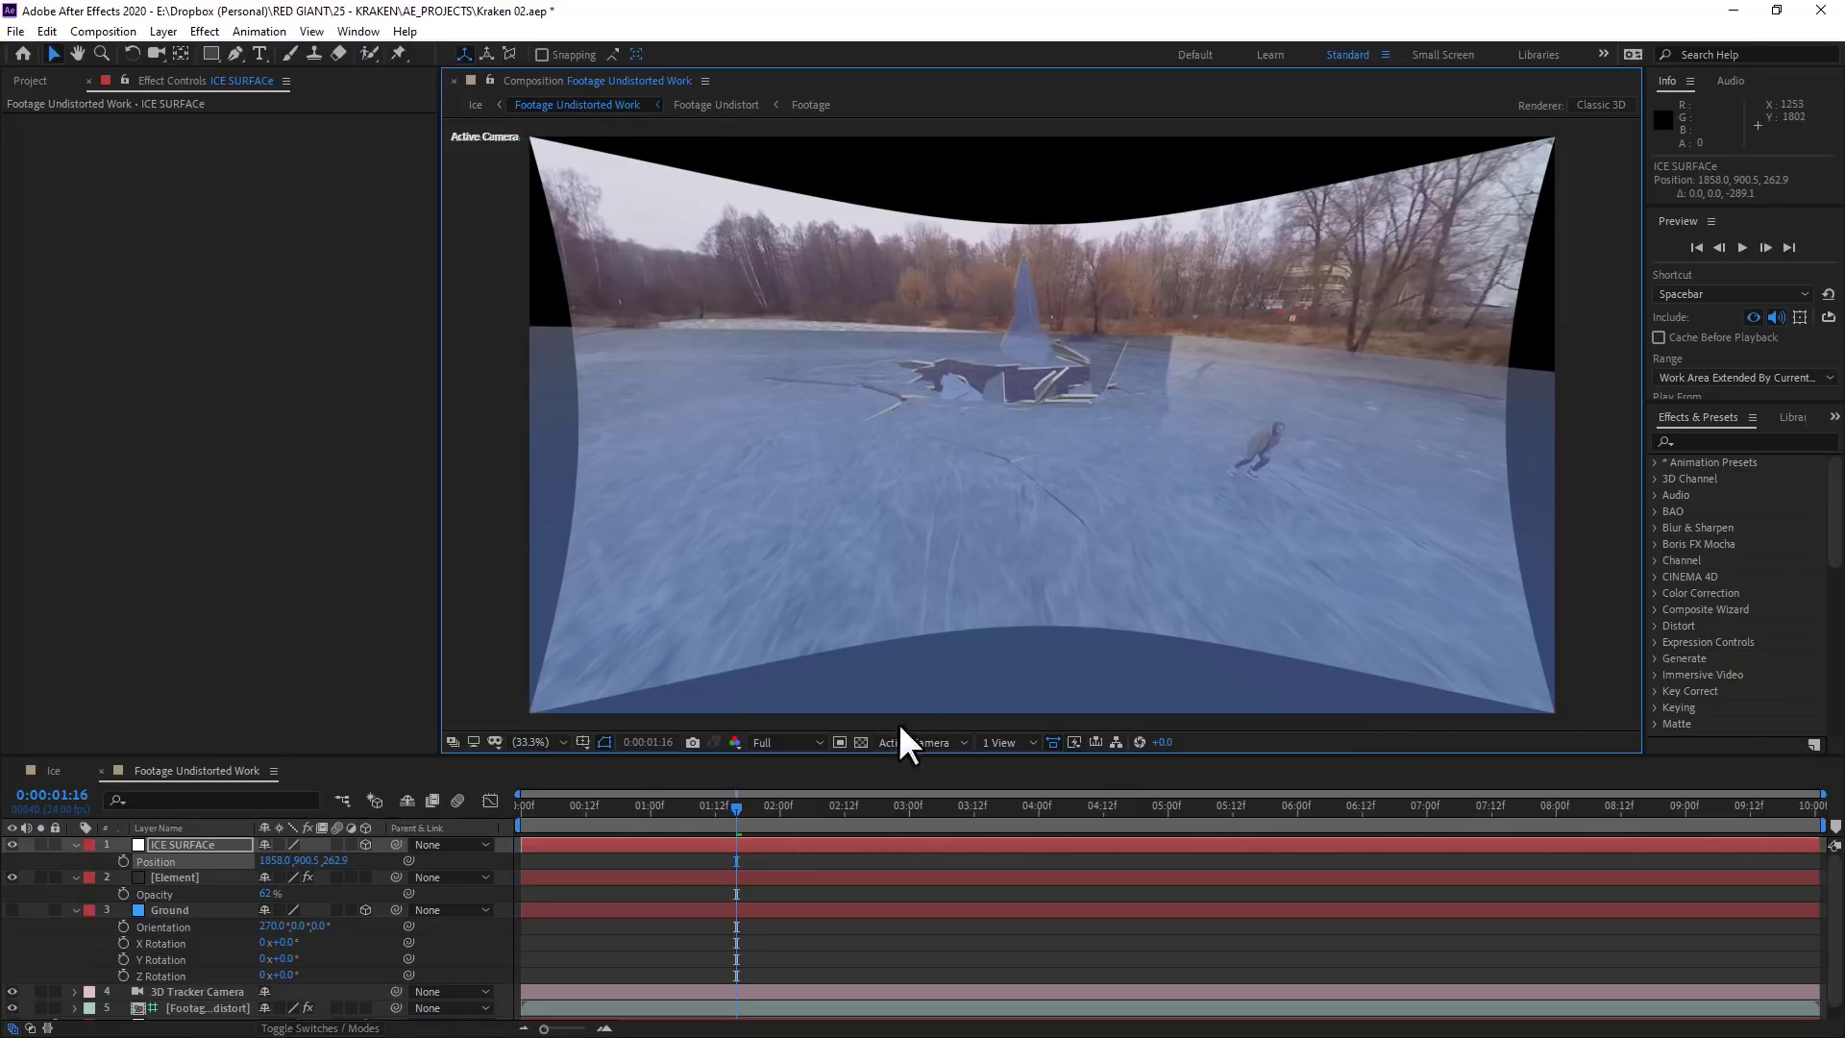
key(space)
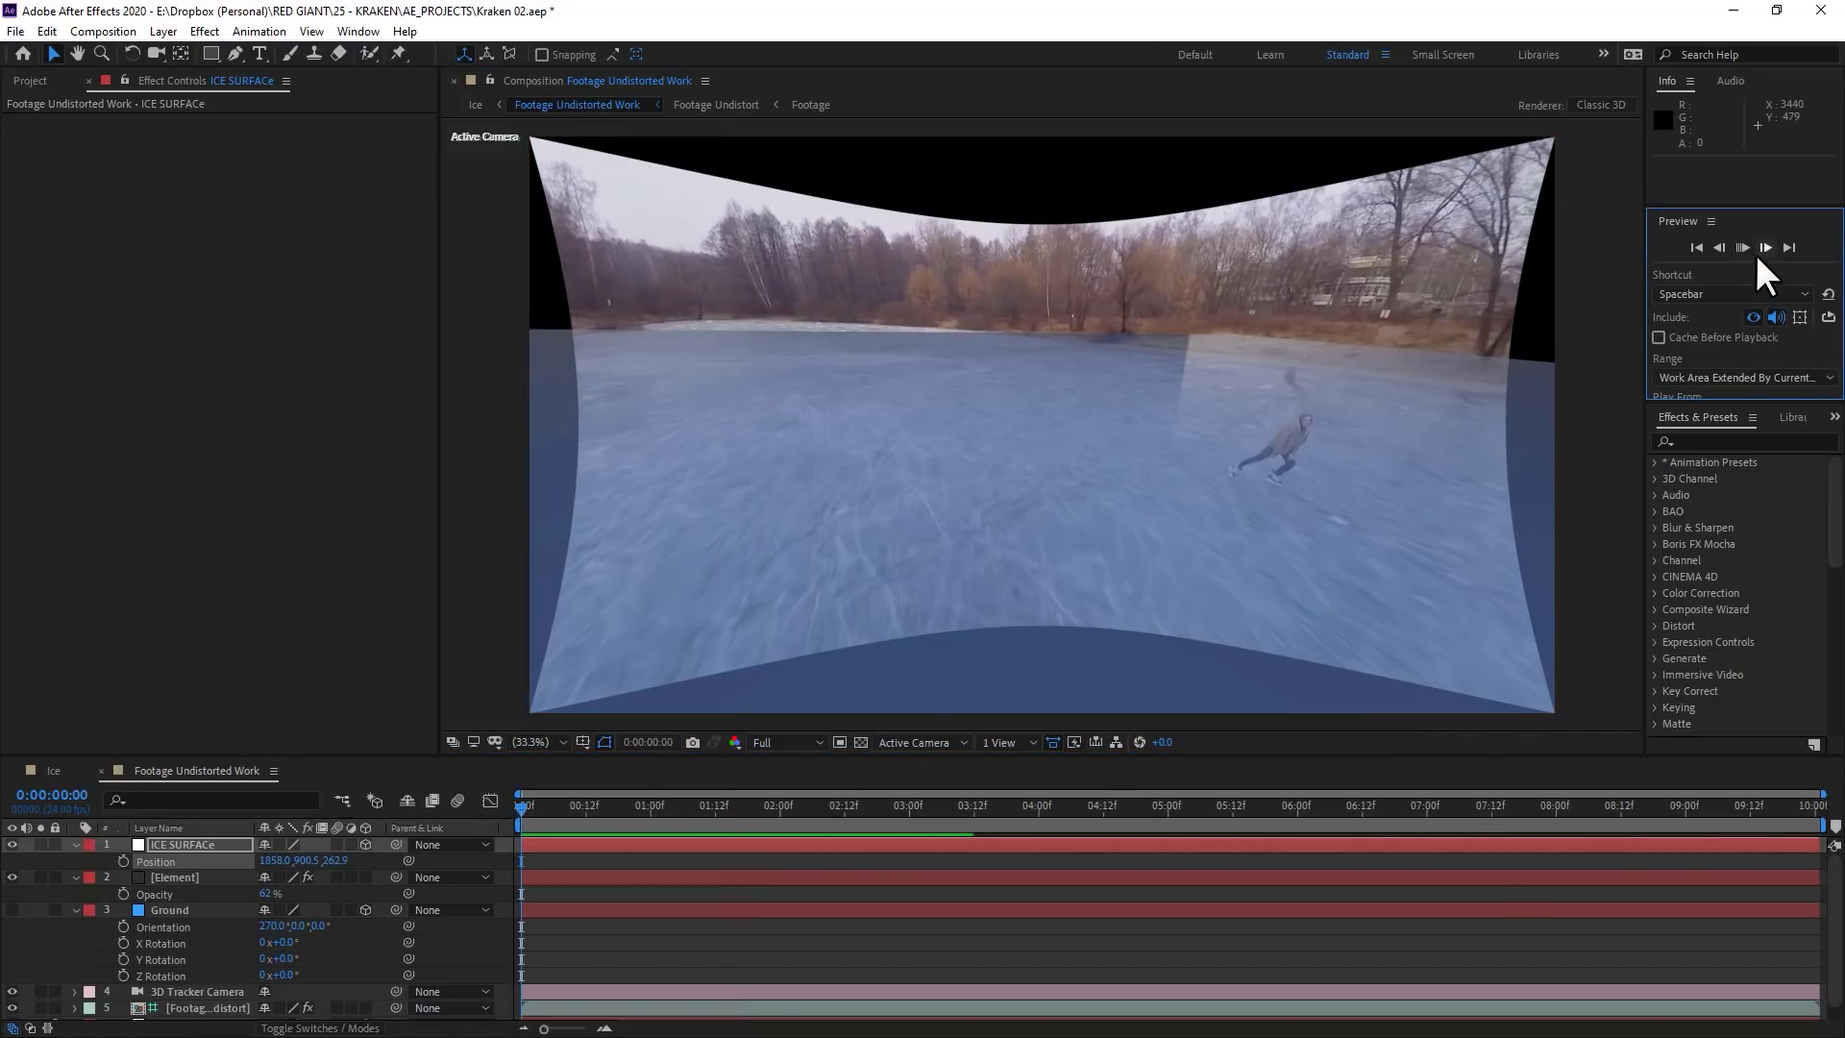
click(1743, 248)
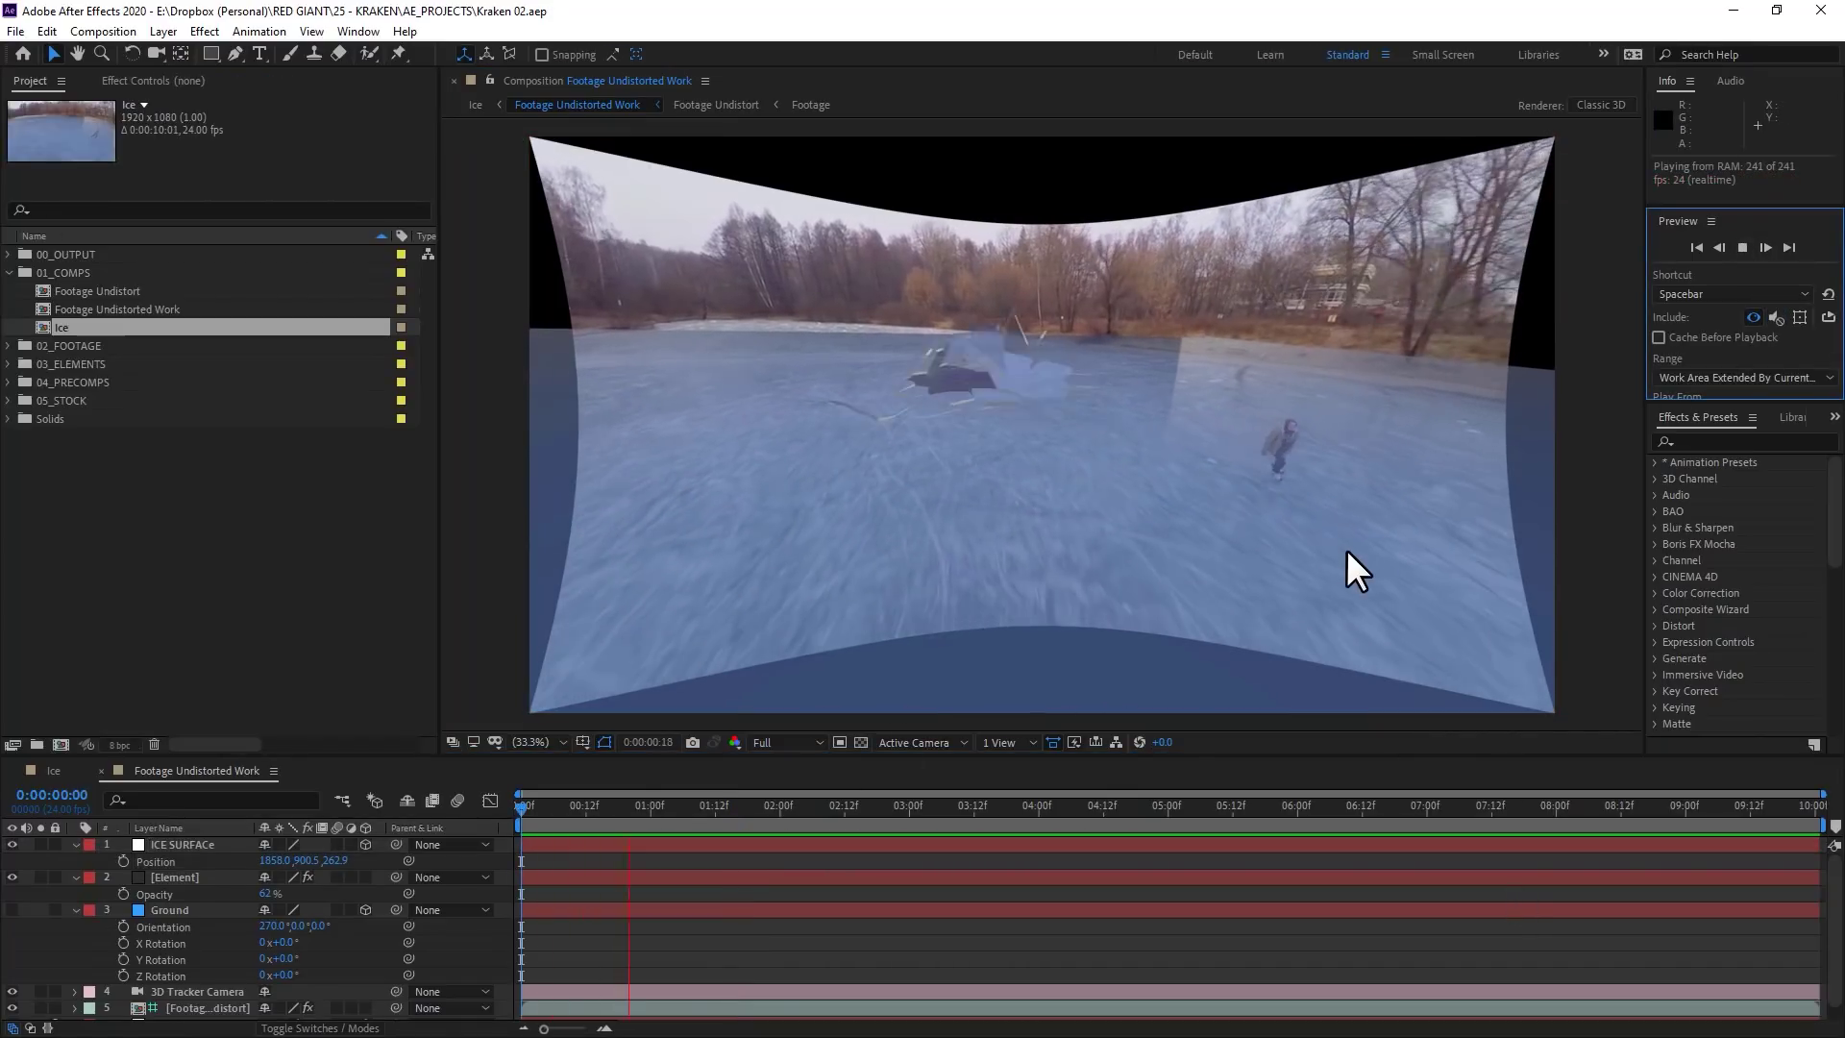
Reveal the ICE SURFACe null's scale, move the null along its Z axis to about 361, and preview the shot
click(1496, 596)
key(s)
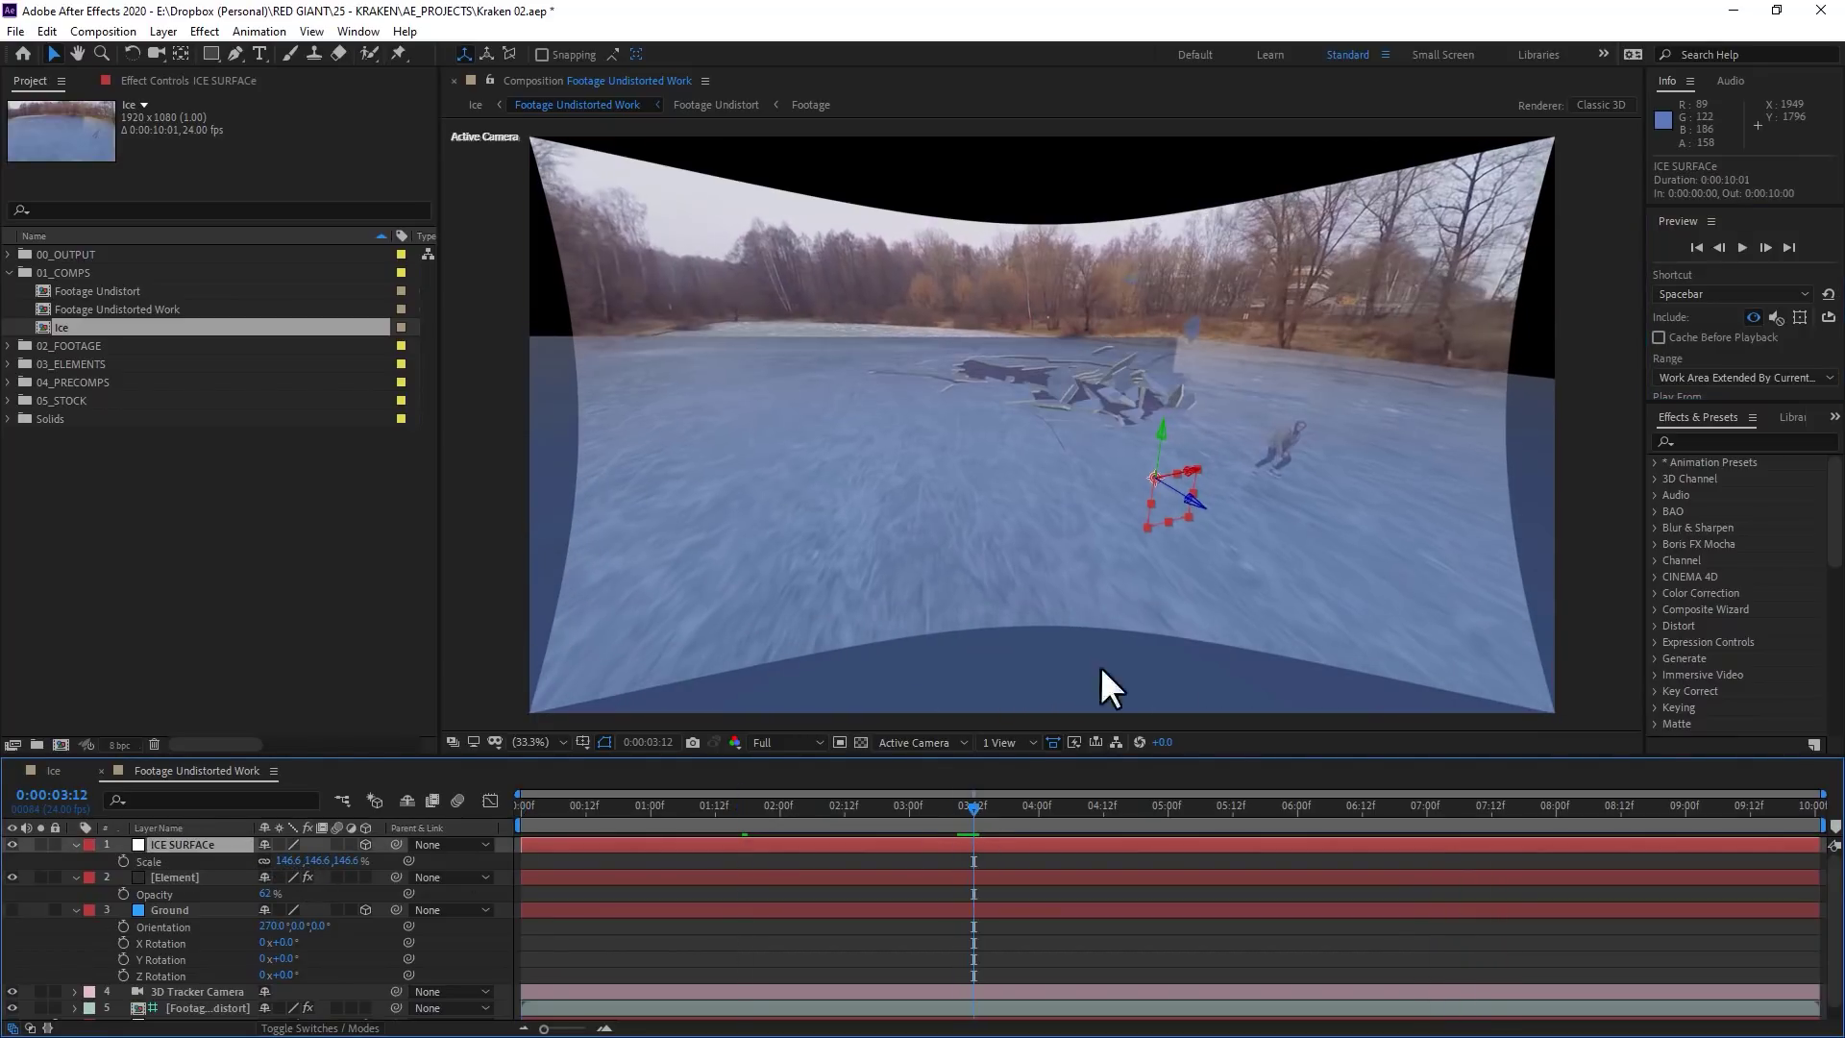
drag(1185, 495, 1192, 516)
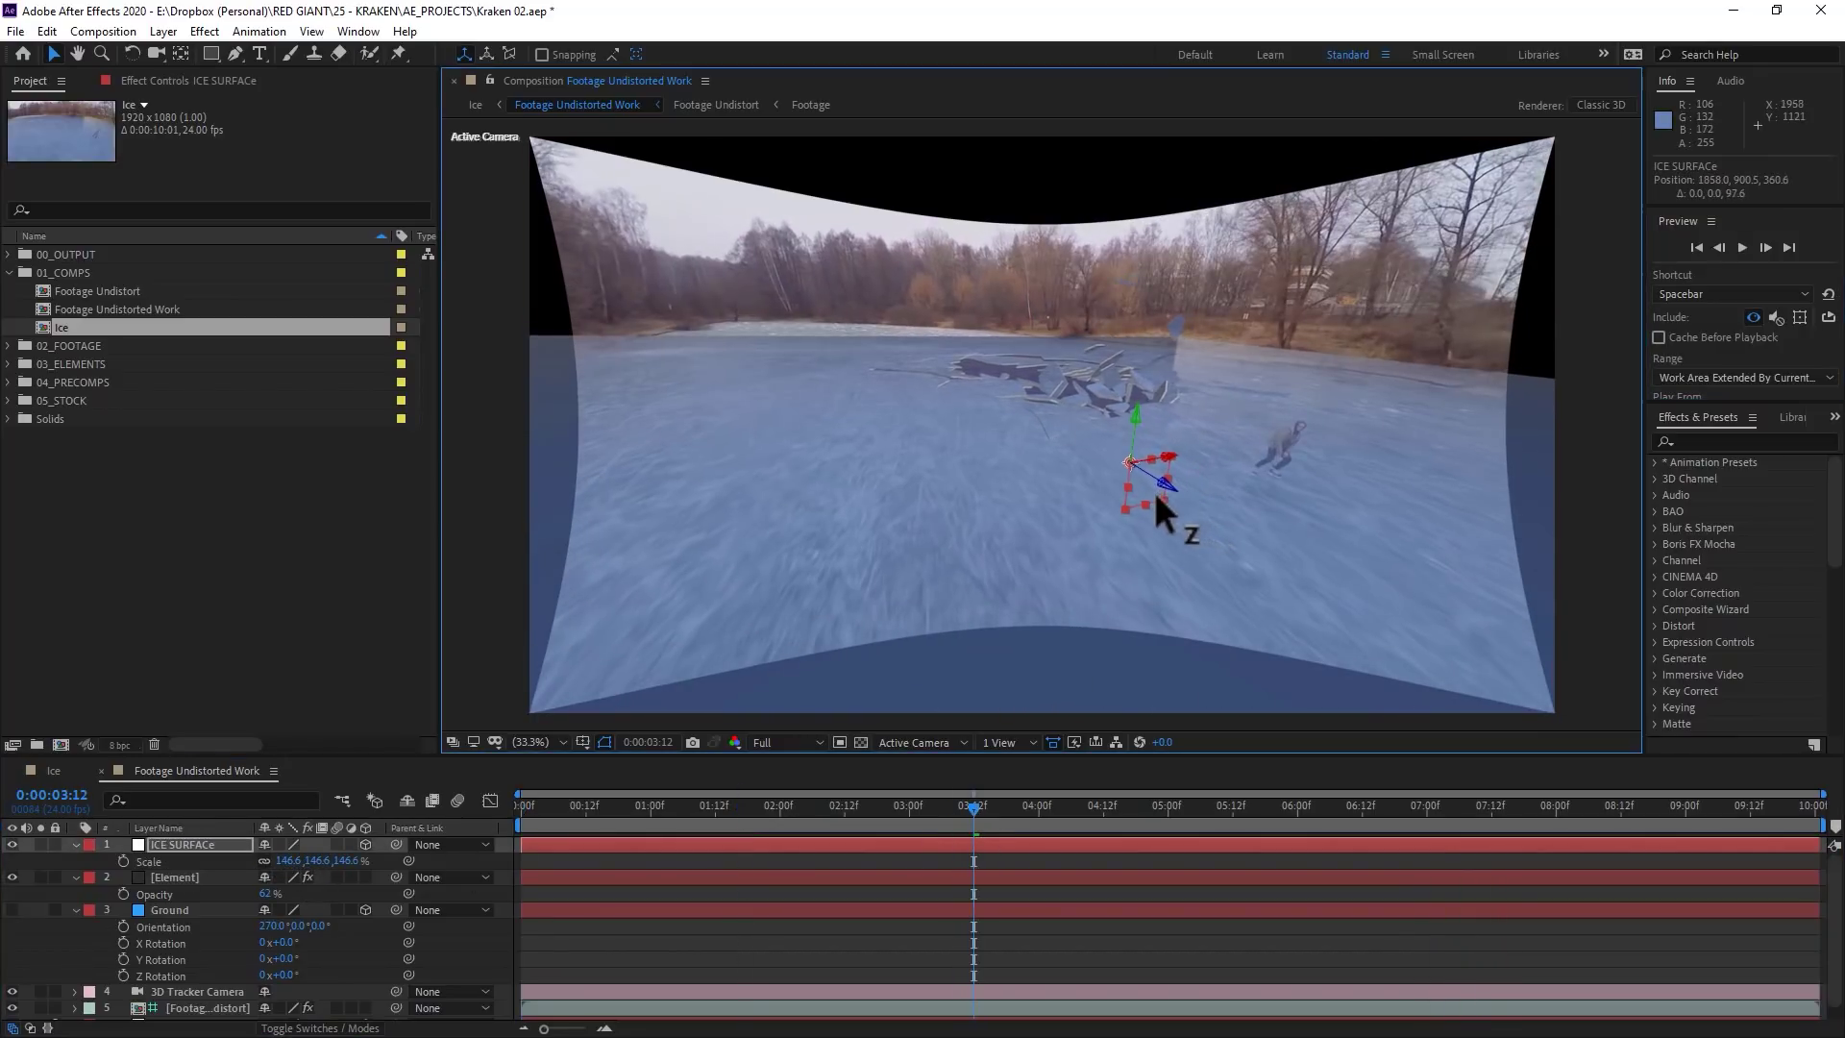
key(space)
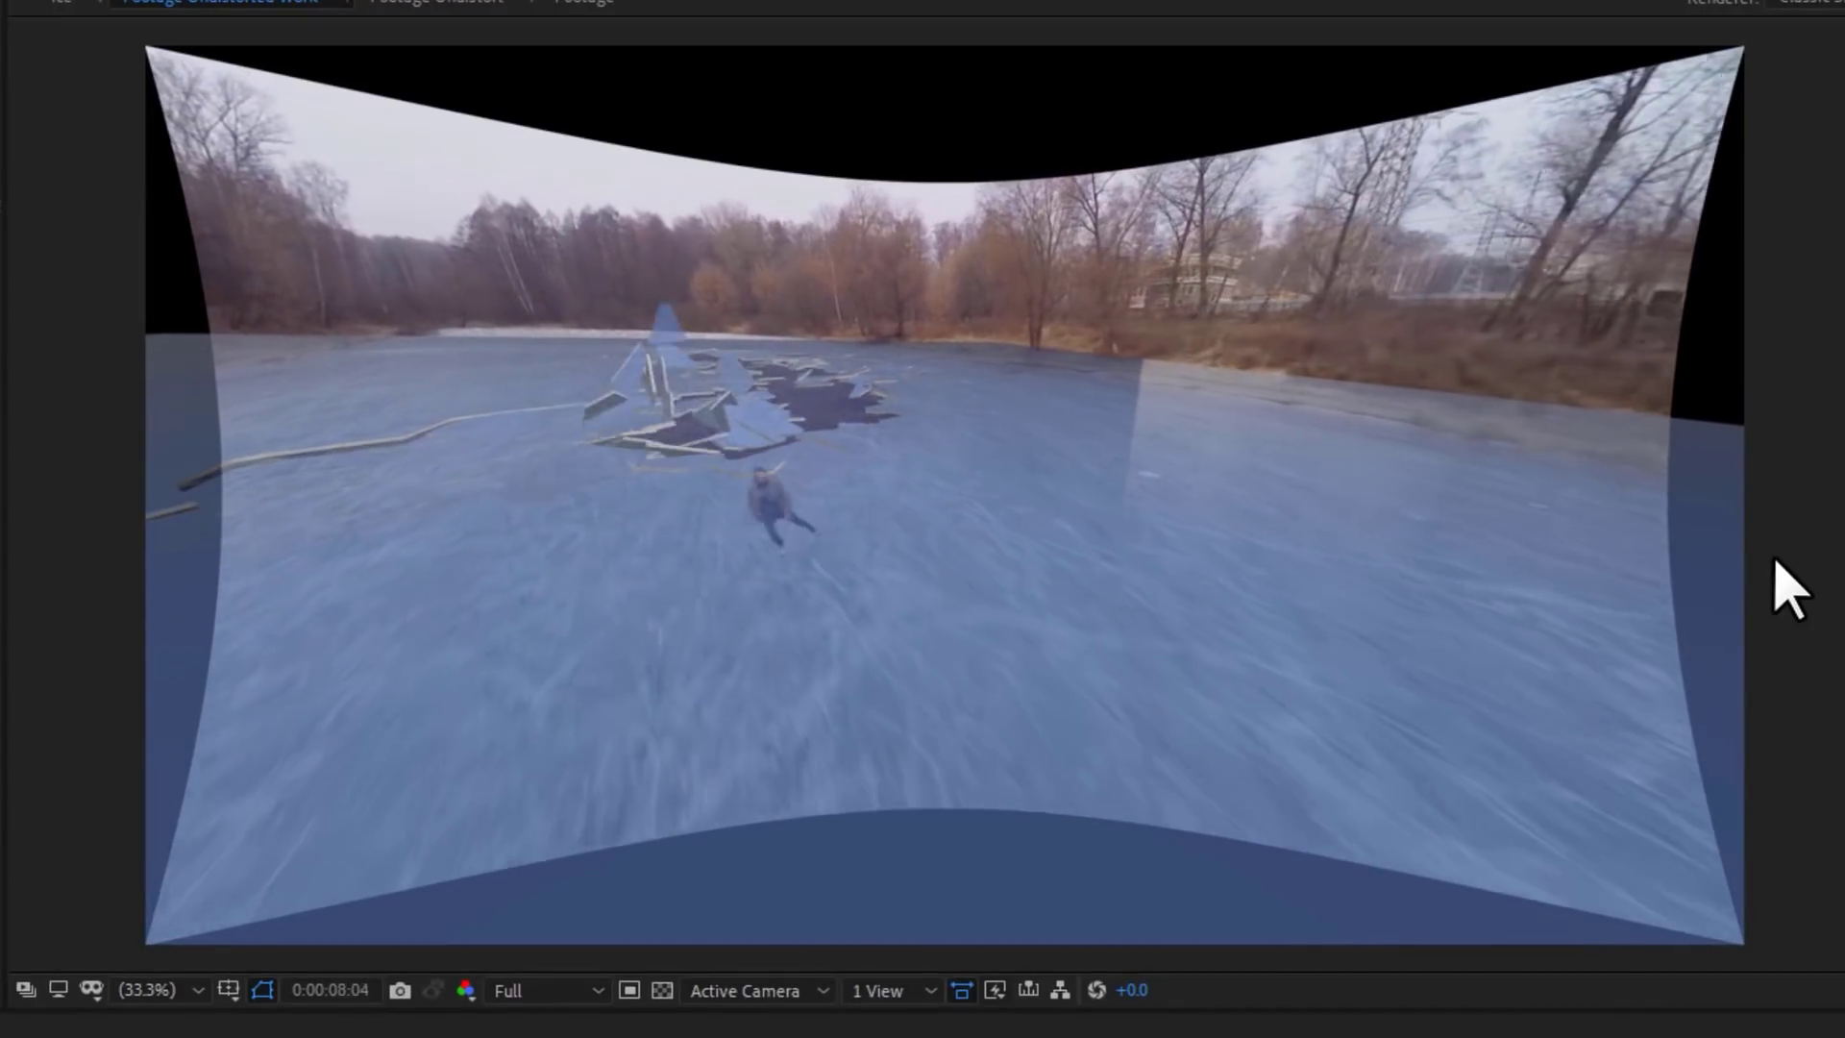
Reposition the ICE SURFACe null relative to the skater to about X 1790 and Z 405, and check it at other times up to 0:00:04:00
click(1390, 812)
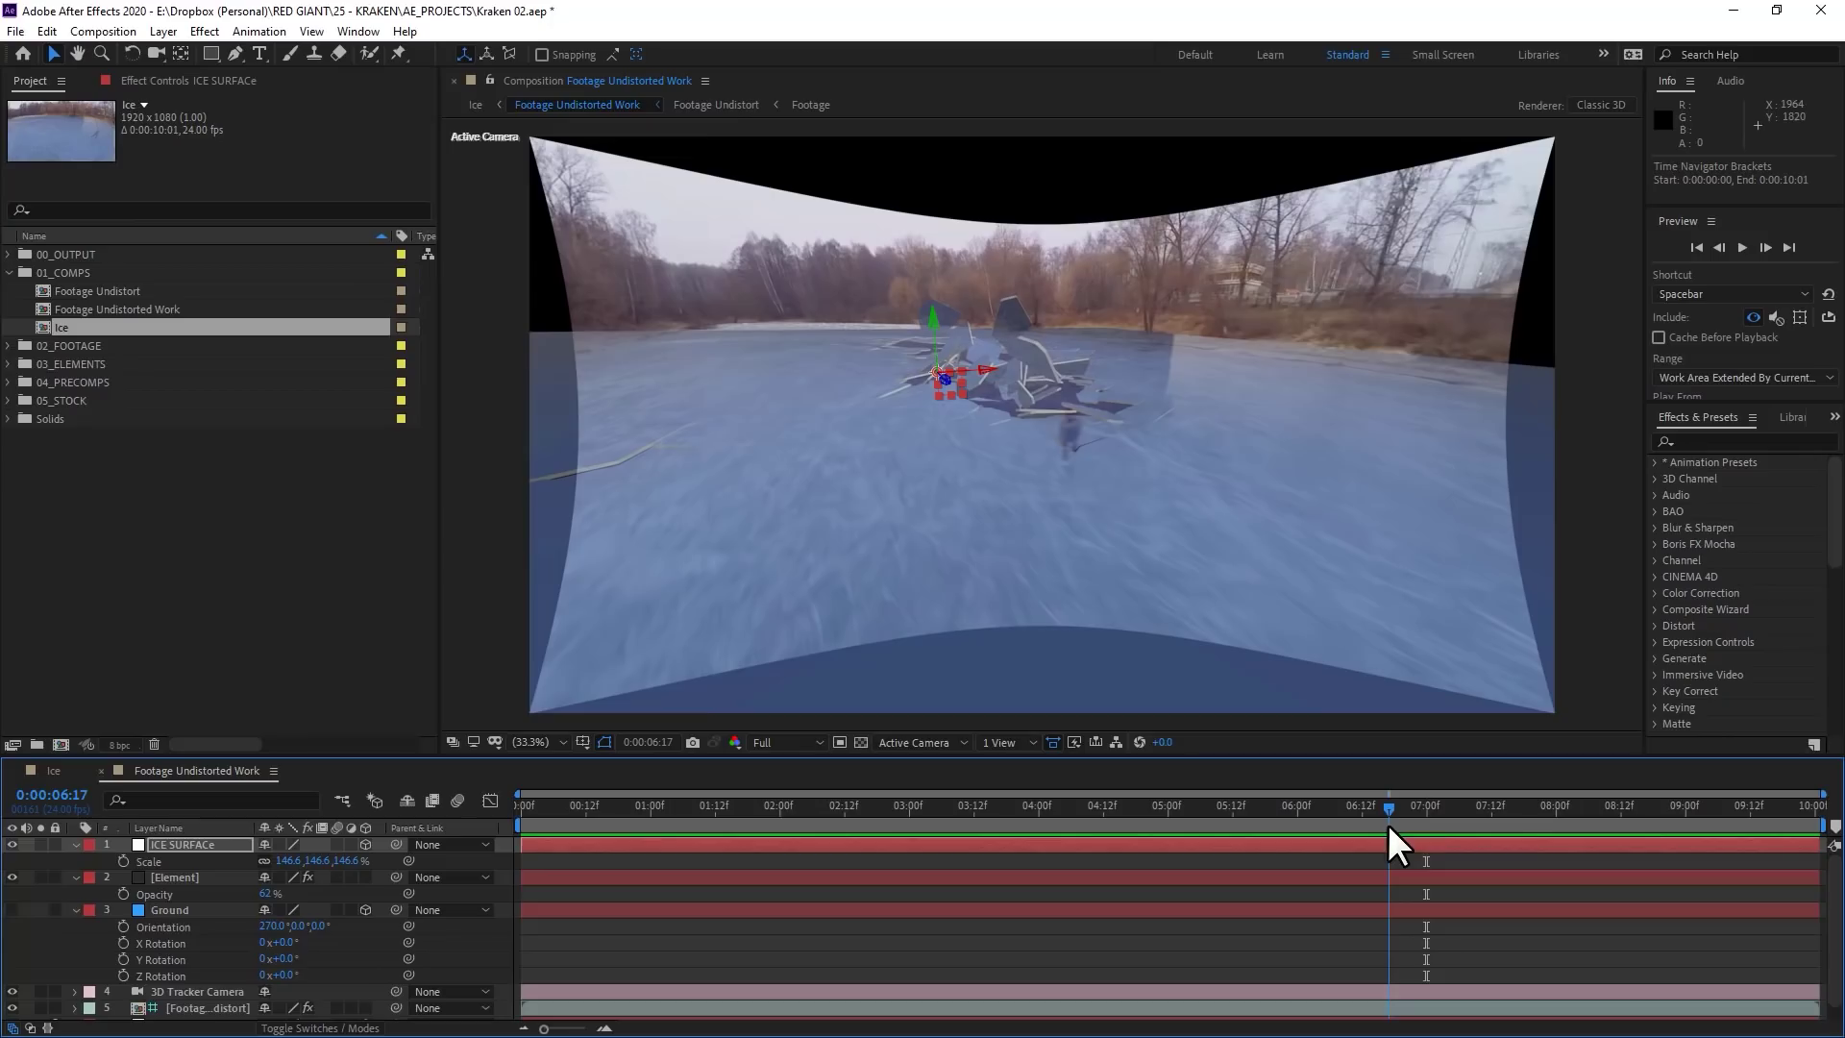
scroll(1139, 486, up, 3)
drag(1444, 803, 1416, 819)
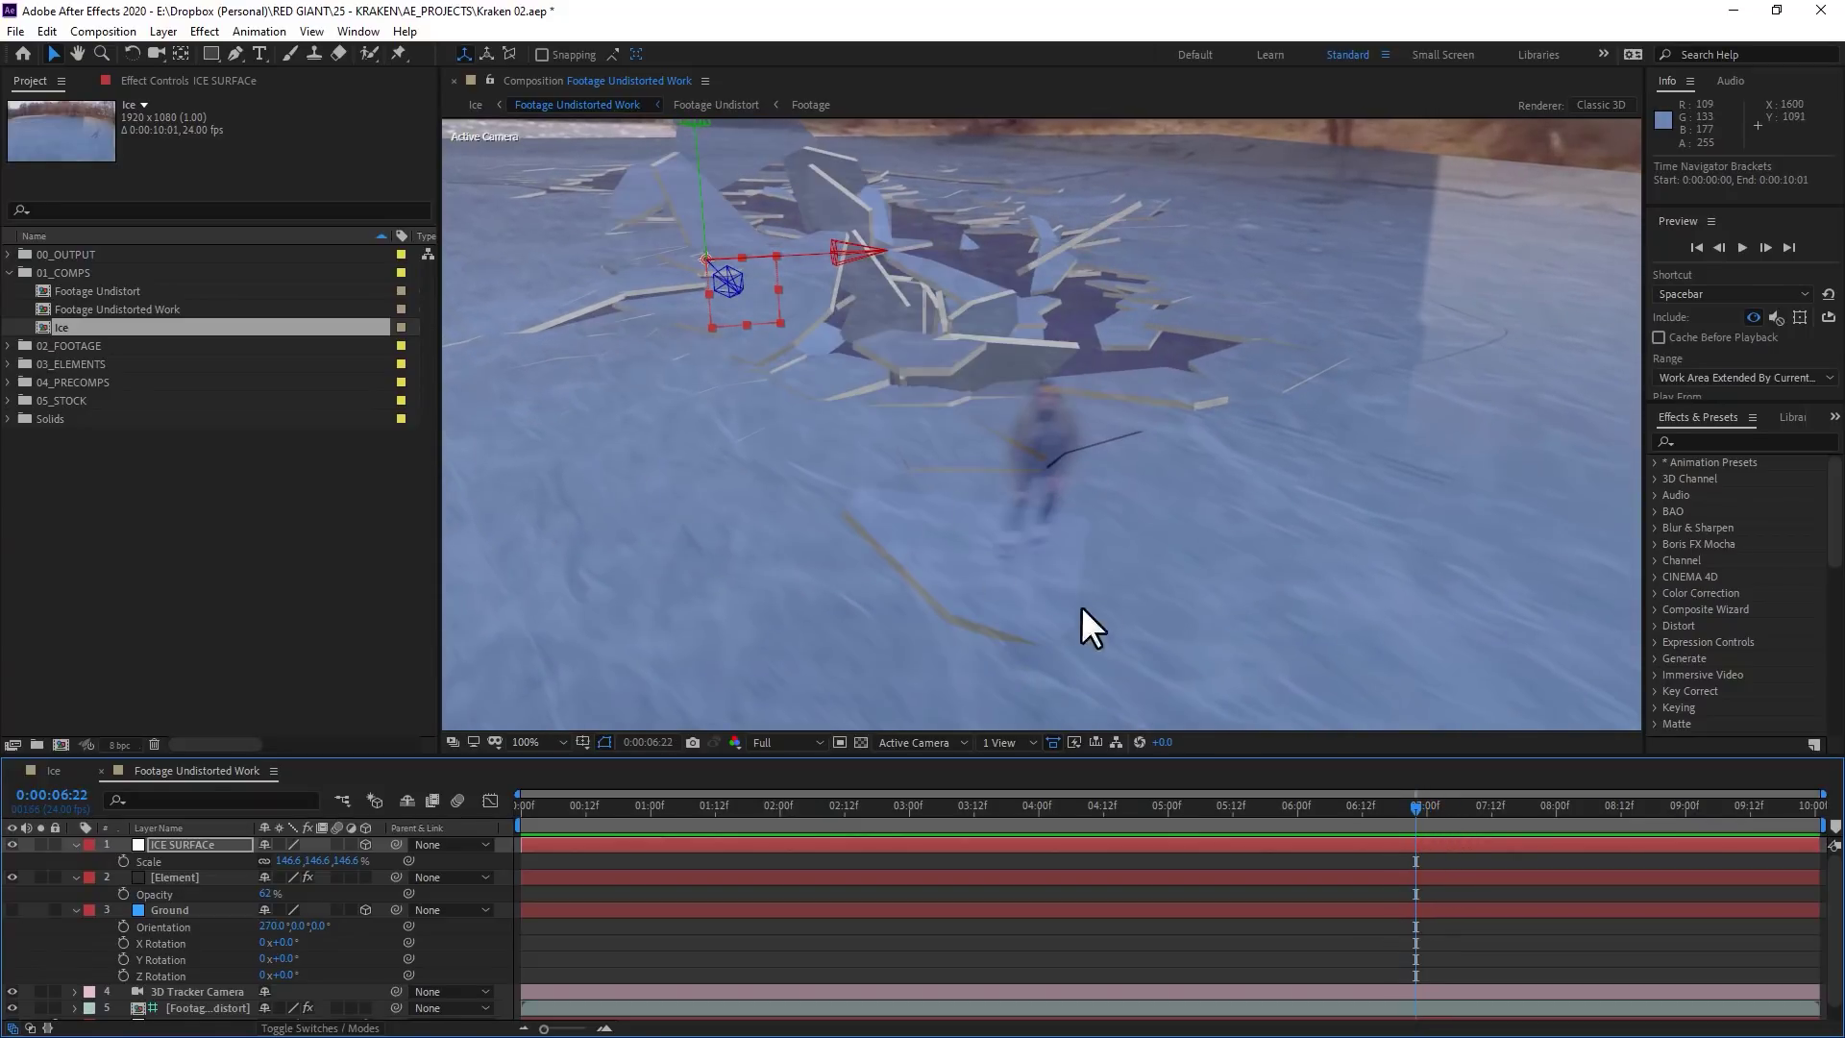
scroll(1261, 603, down, 2)
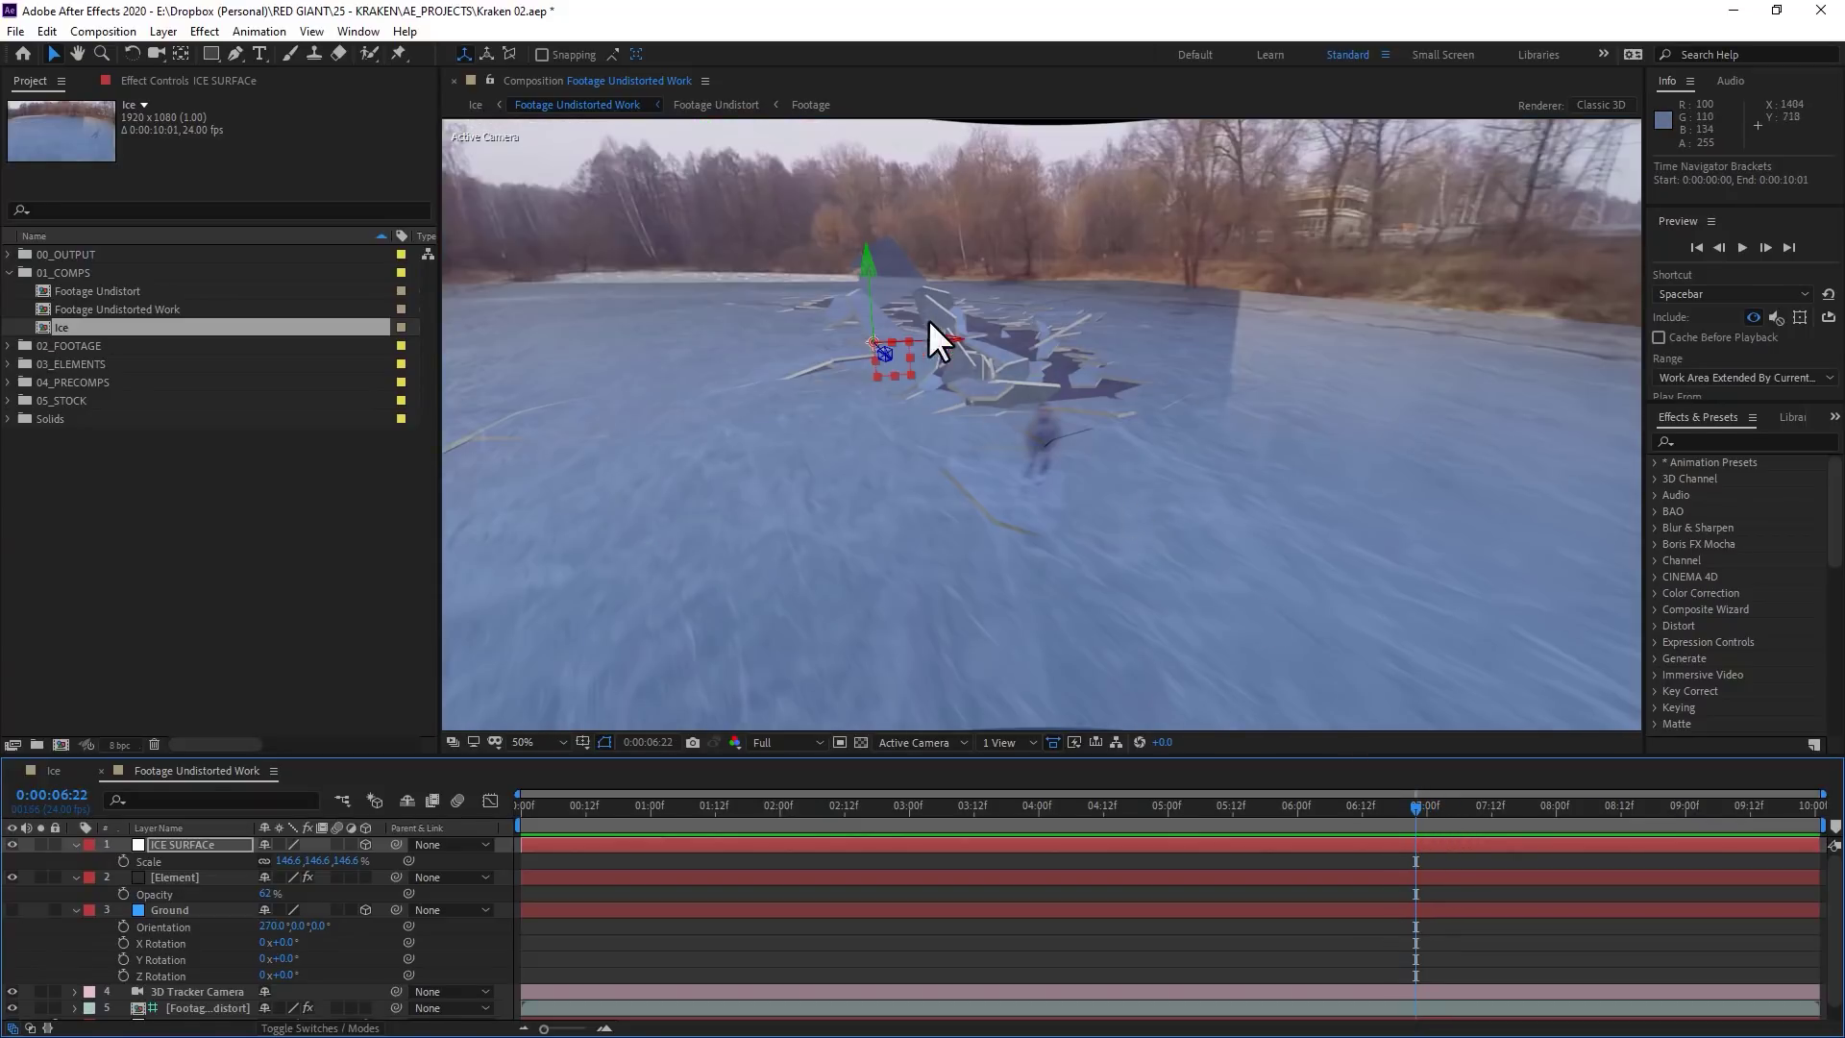
drag(925, 336, 890, 353)
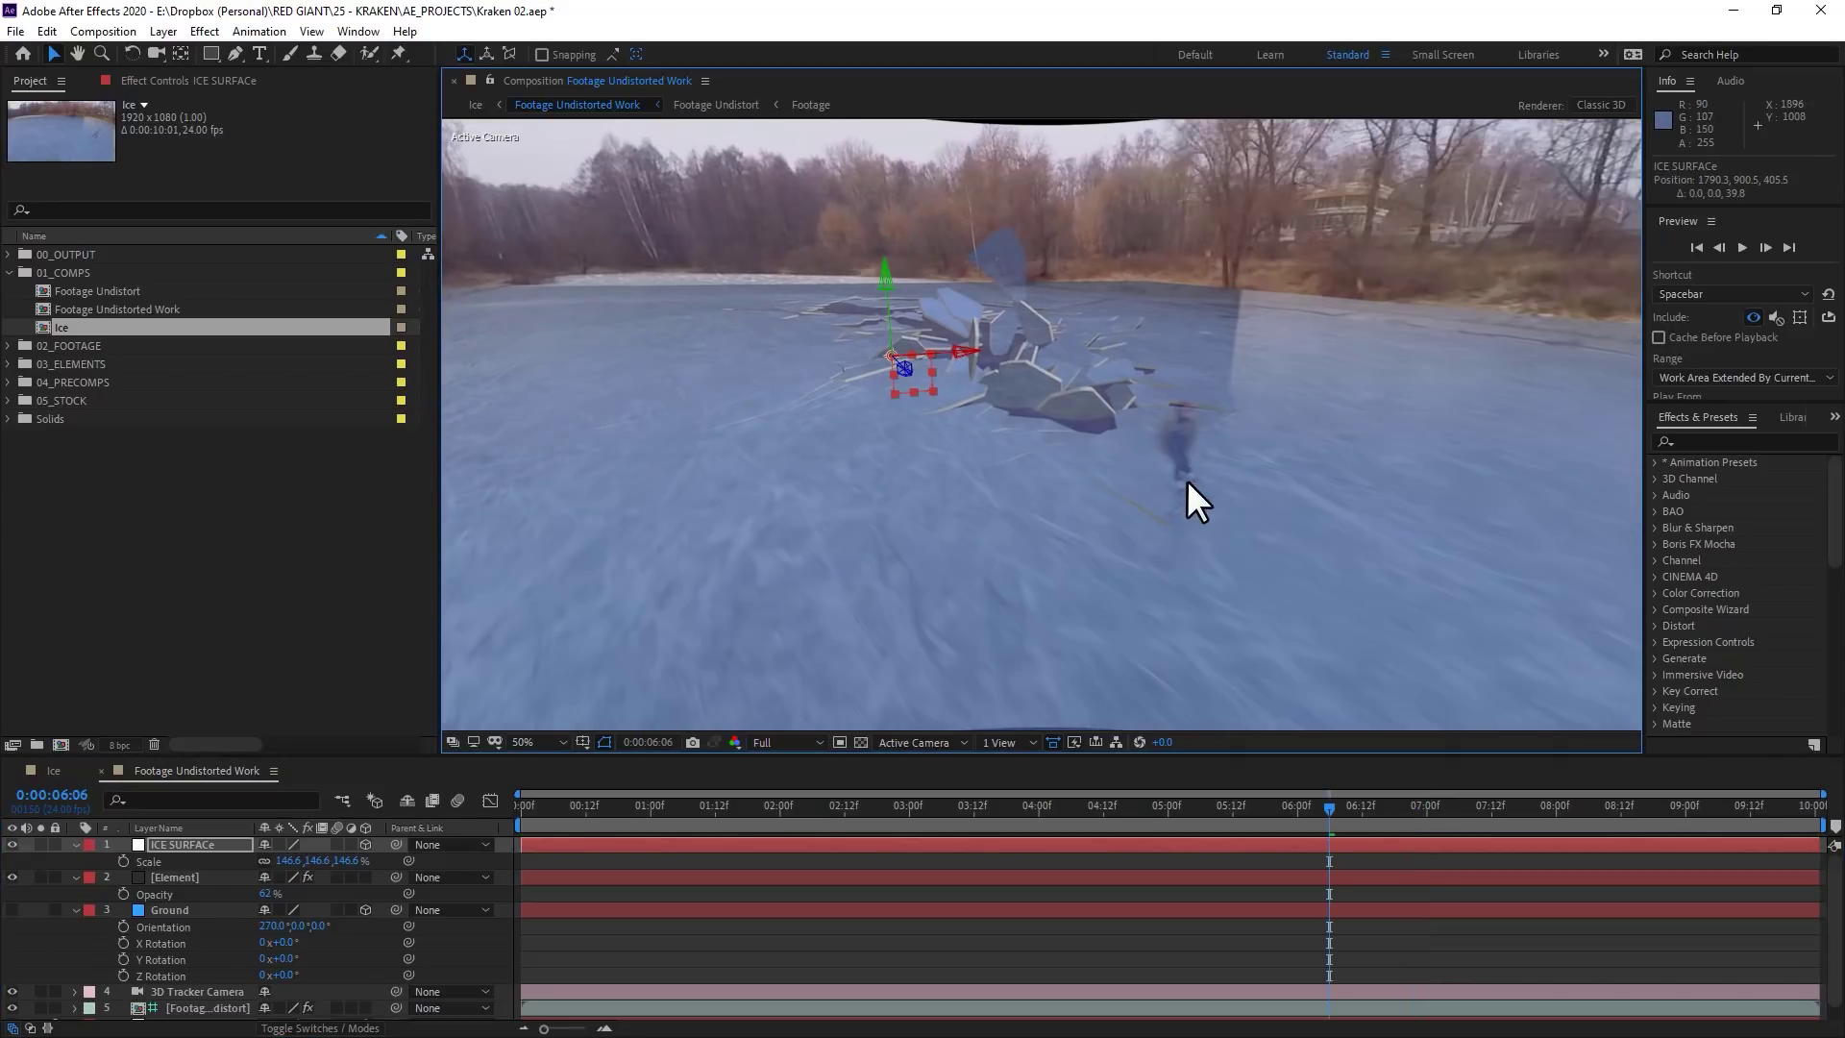
drag(1341, 804, 1040, 967)
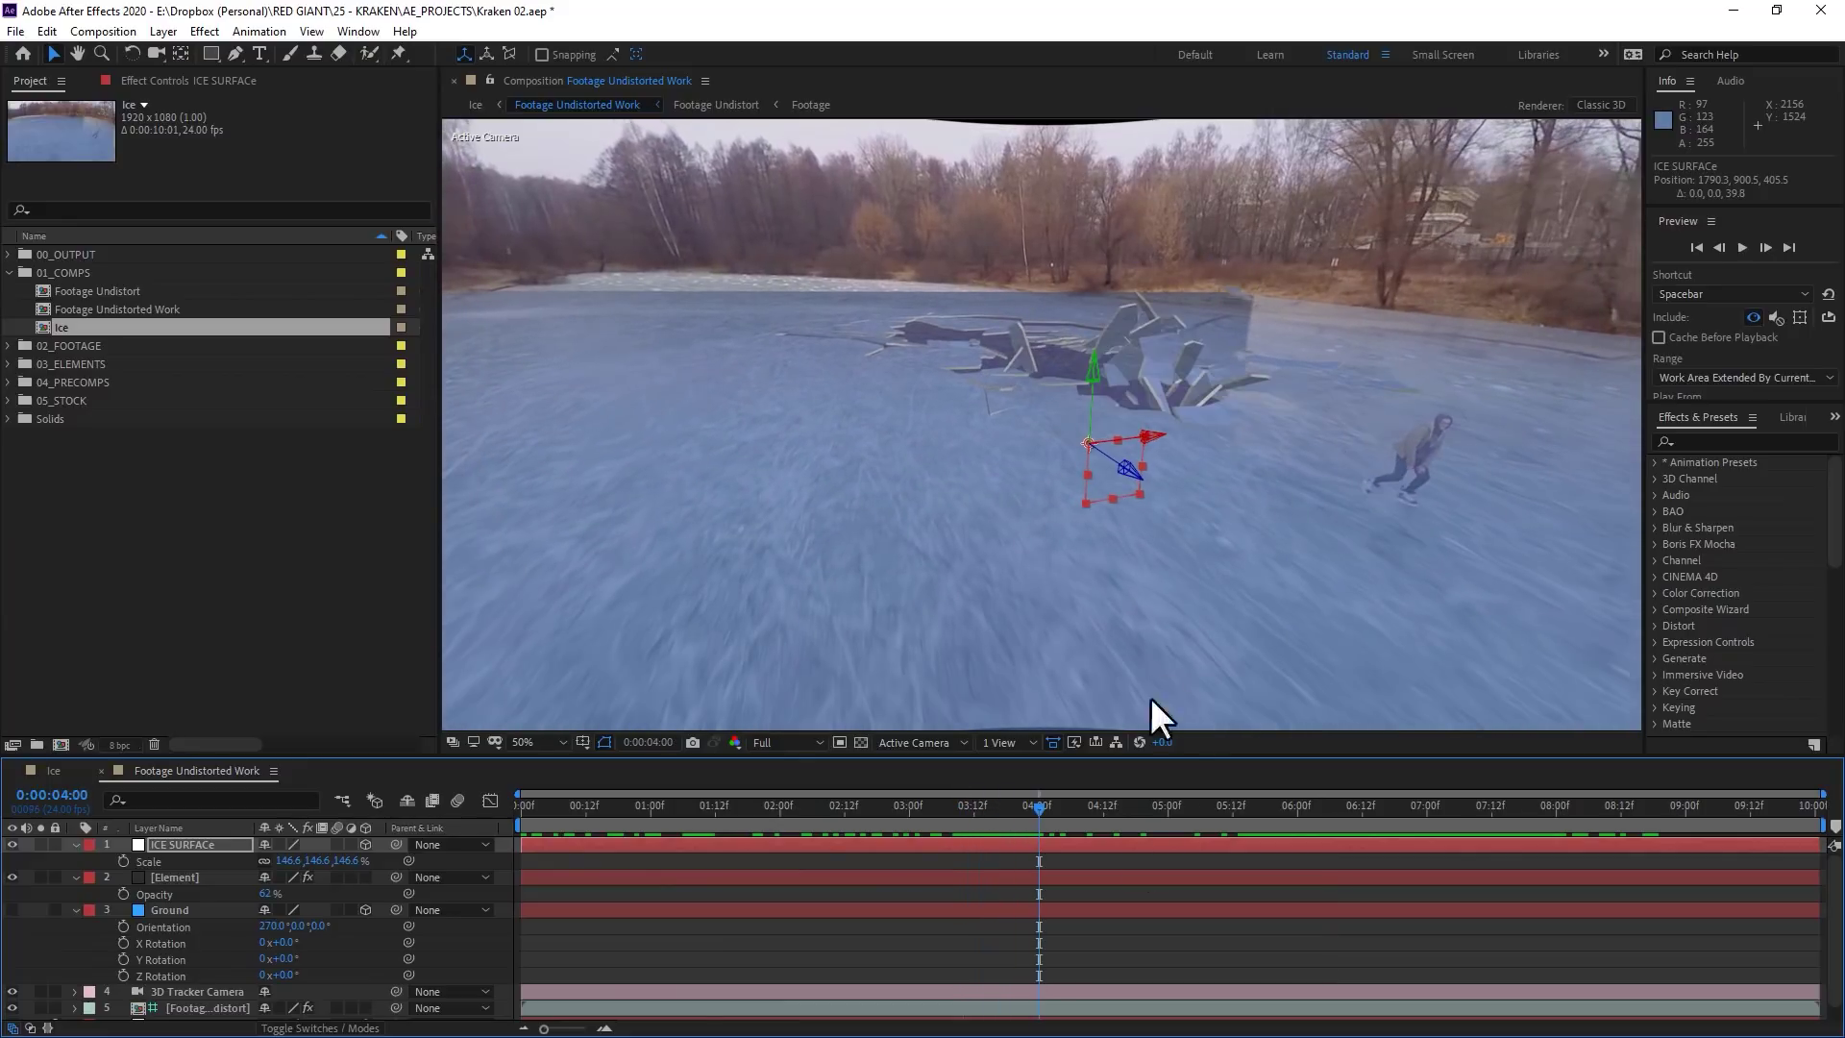
scroll(1060, 386, down, 2)
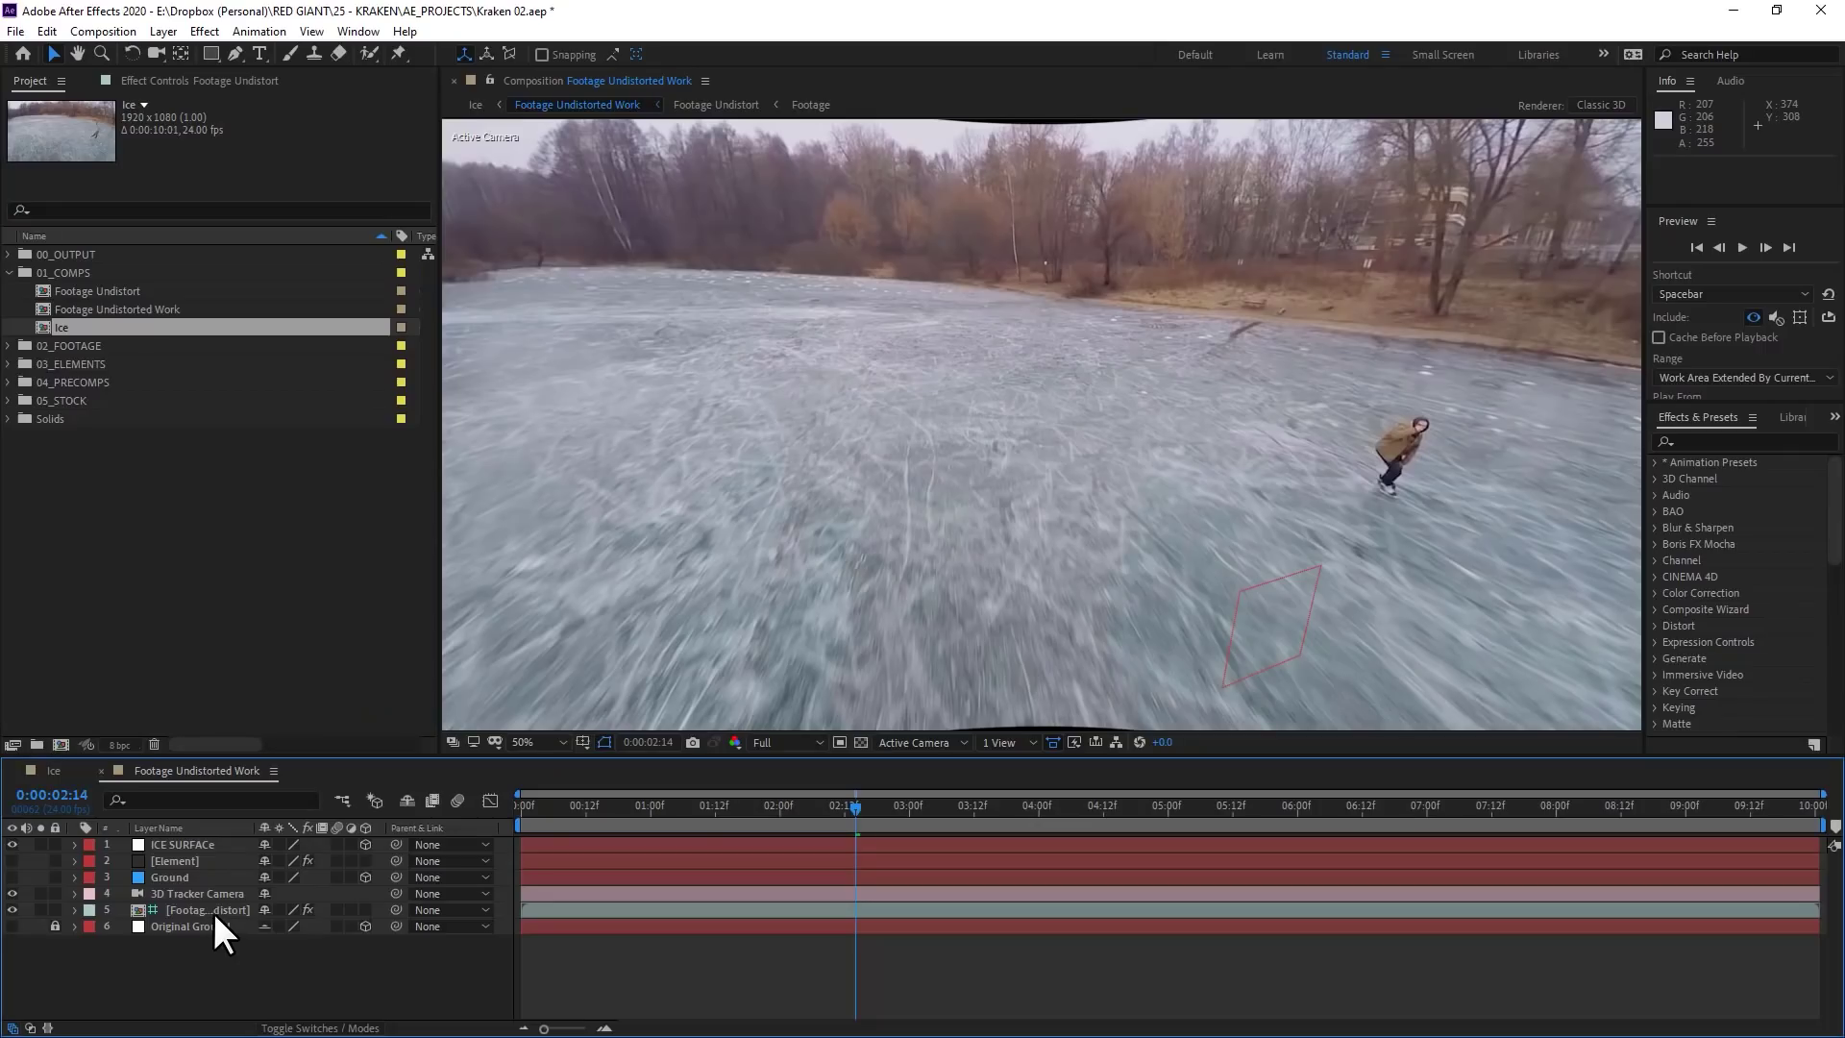
Remove the Camera-Shake Deblur effect from the Footage Undistort layer
click(213, 913)
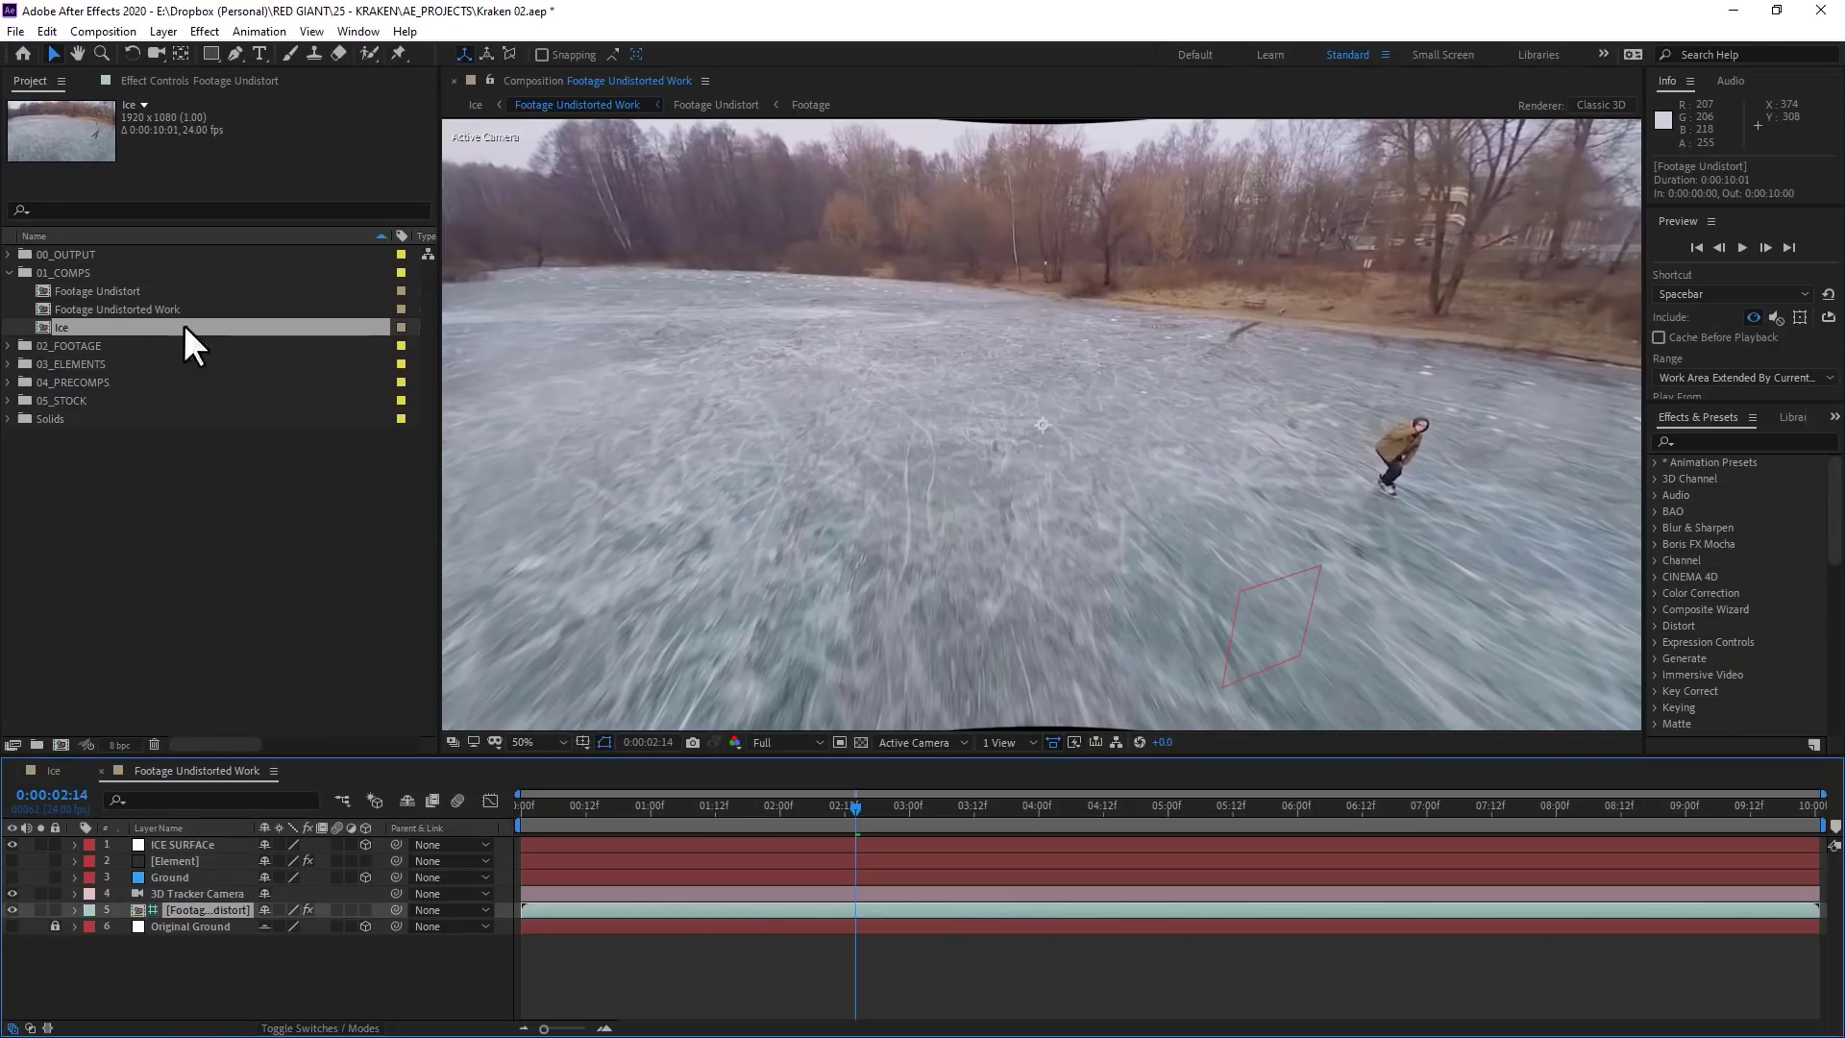
click(204, 82)
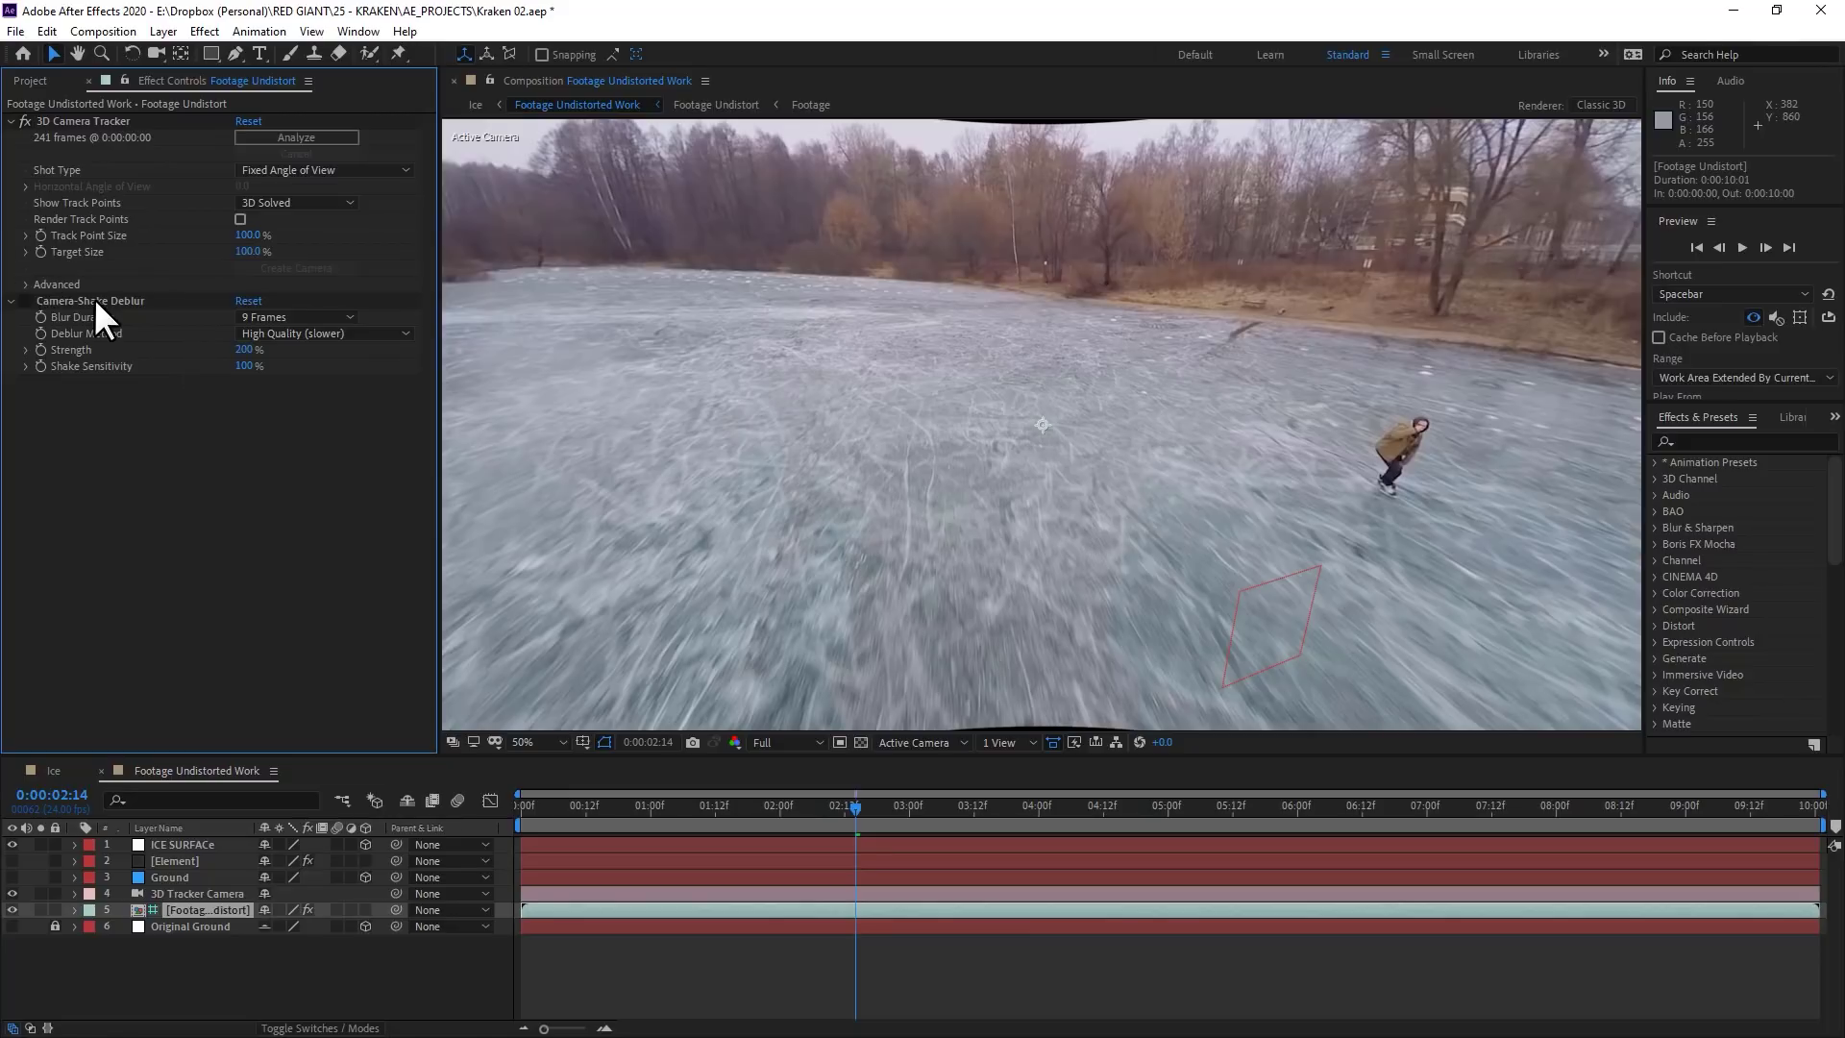
key(Delete)
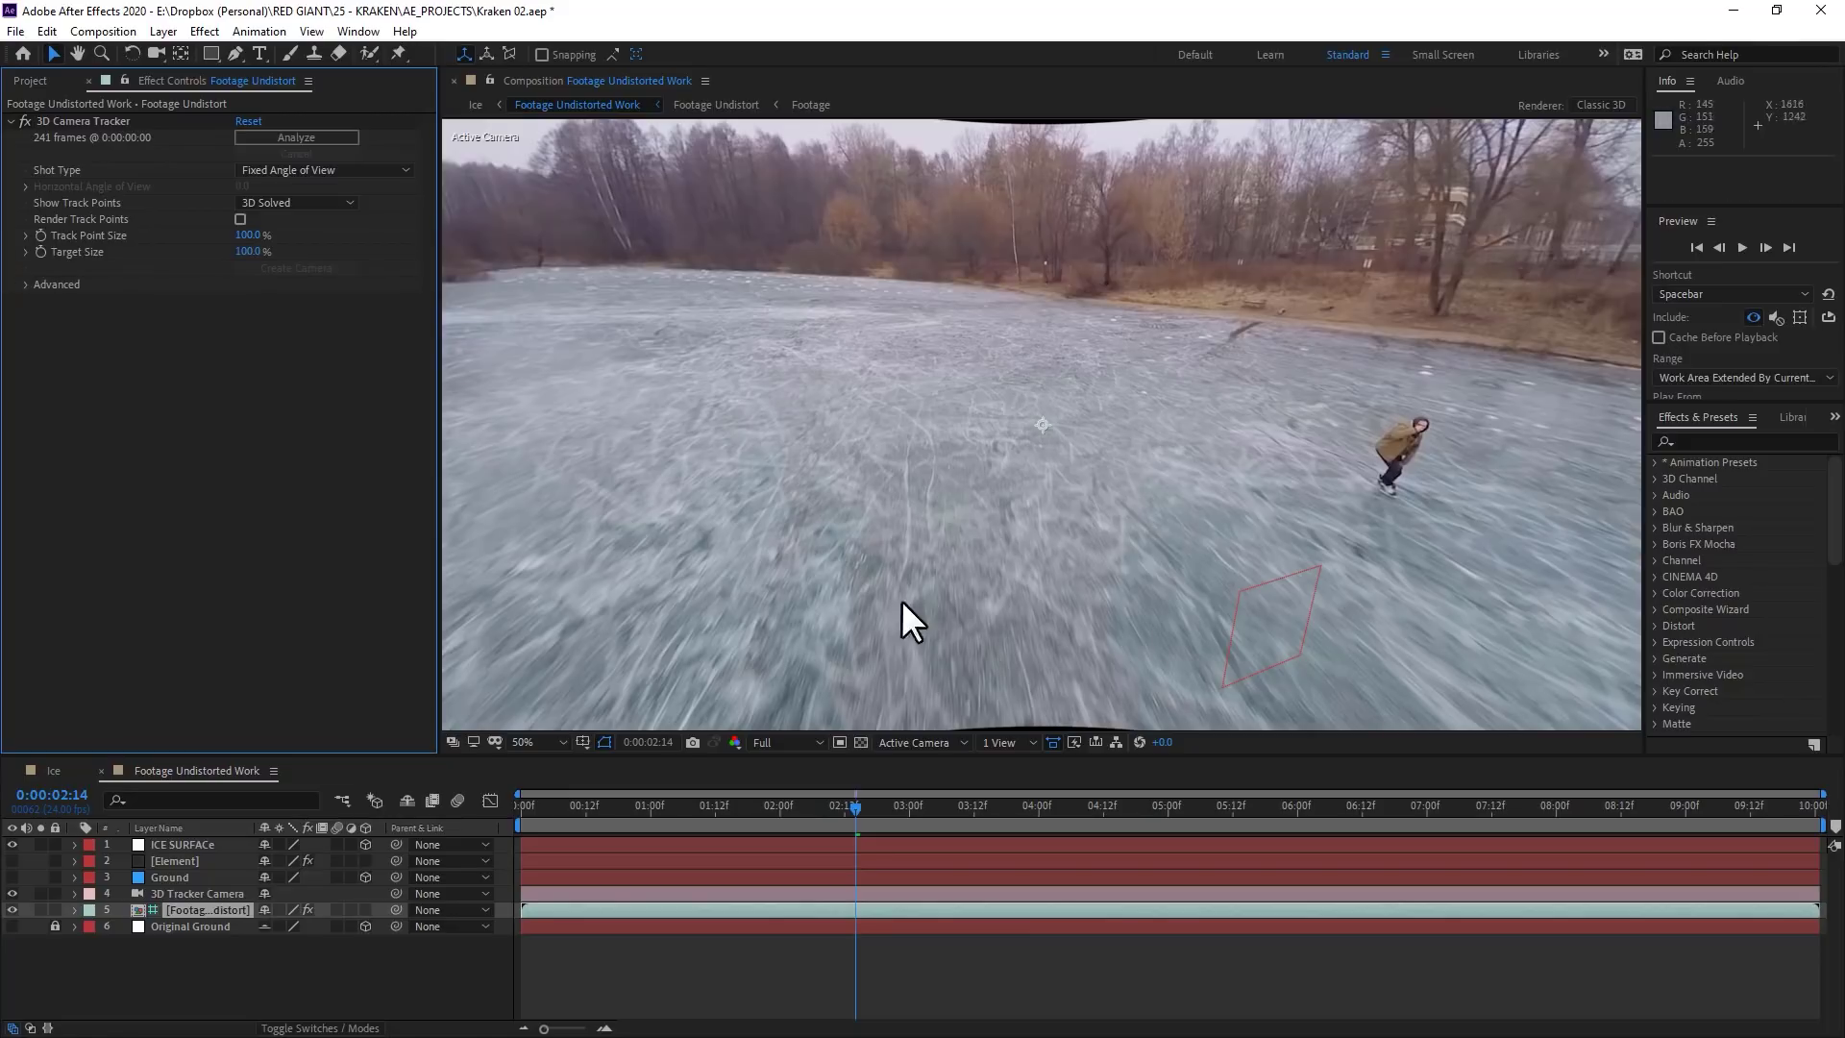
Apply the RE:Vision RSMB effect to the Footage Undistort layer with a Blur Amount of -0.5
click(213, 910)
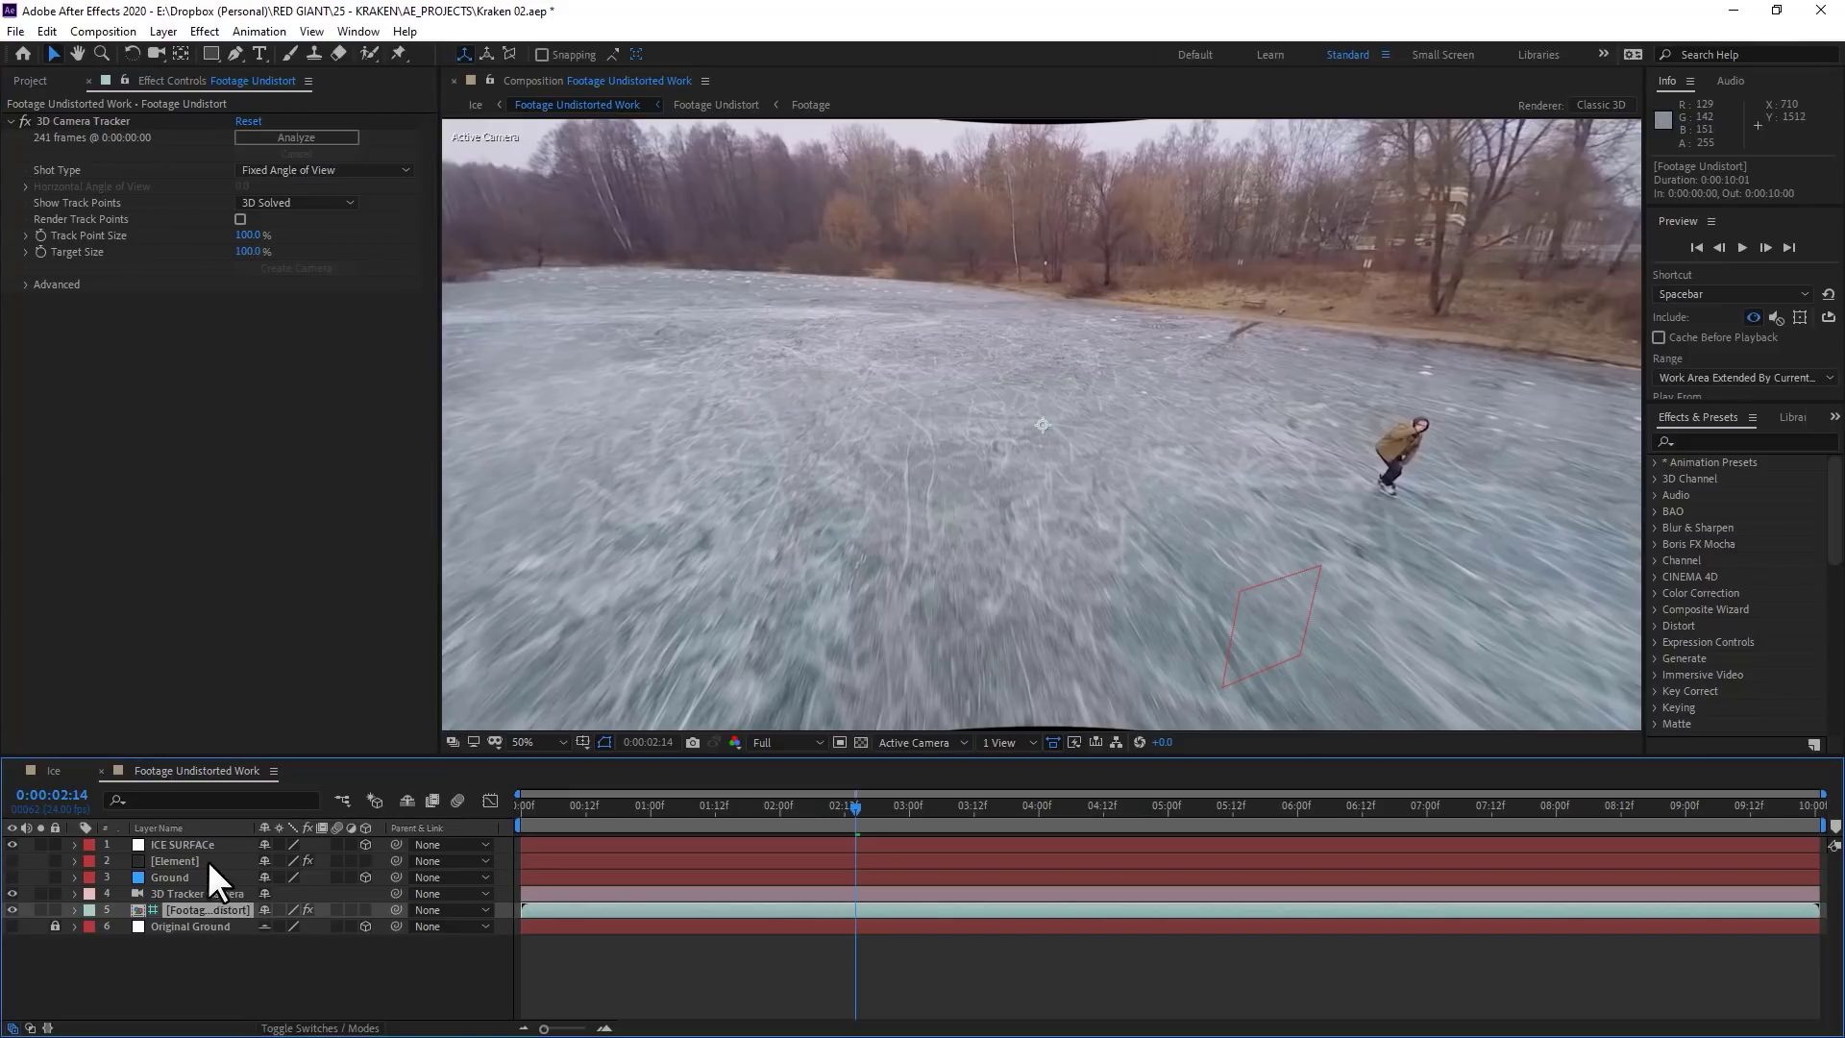
click(209, 845)
click(240, 910)
right_click(200, 411)
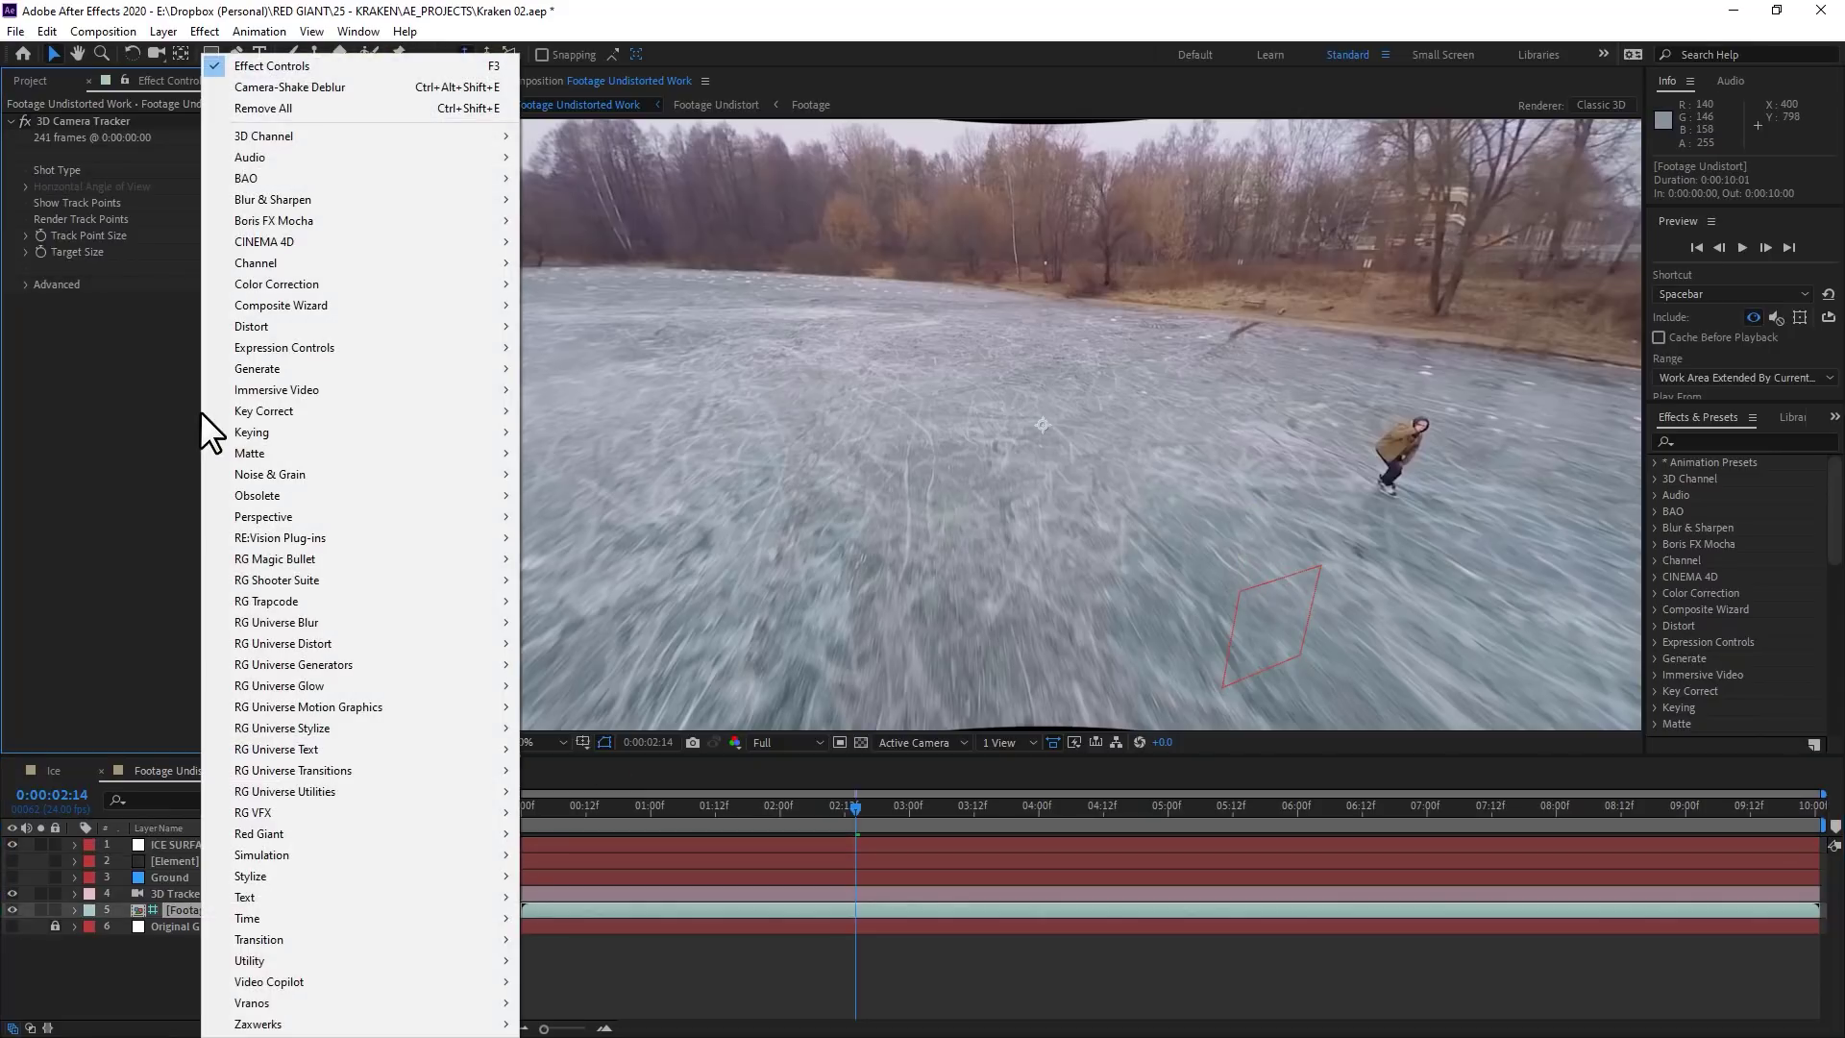
mouse_move(453, 538)
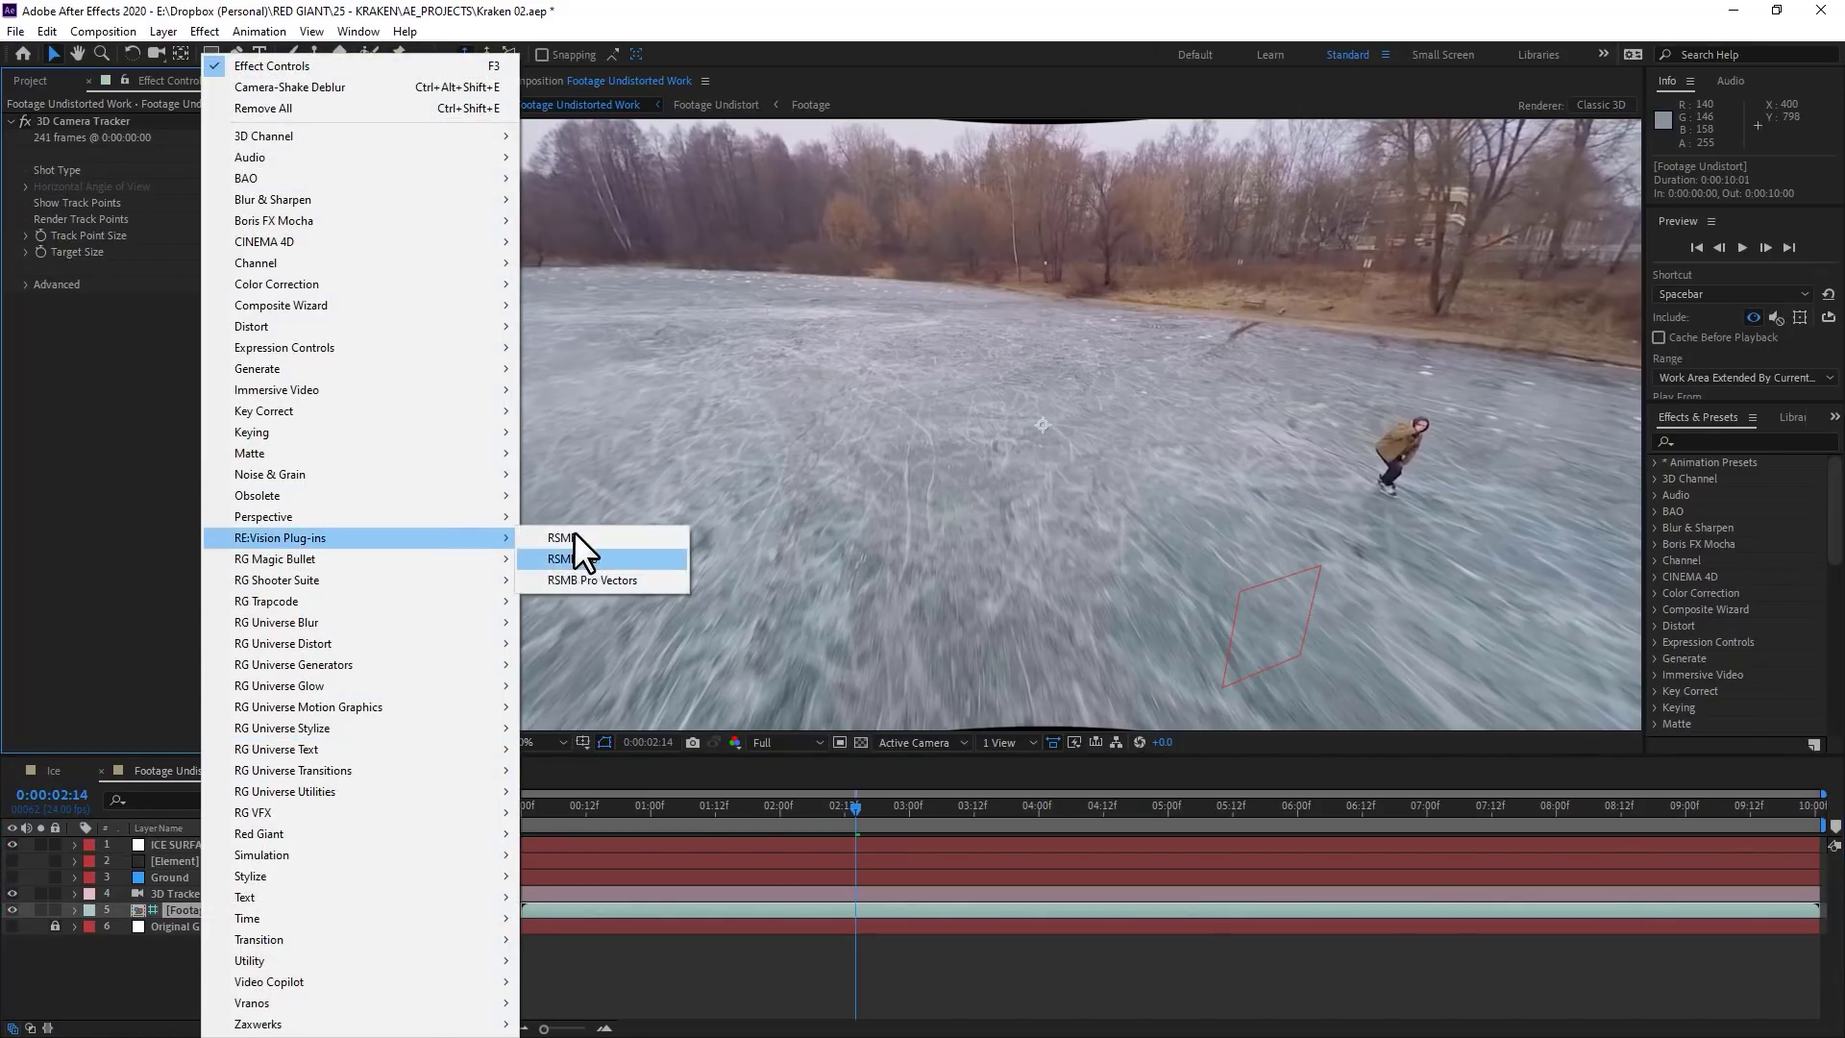
click(574, 538)
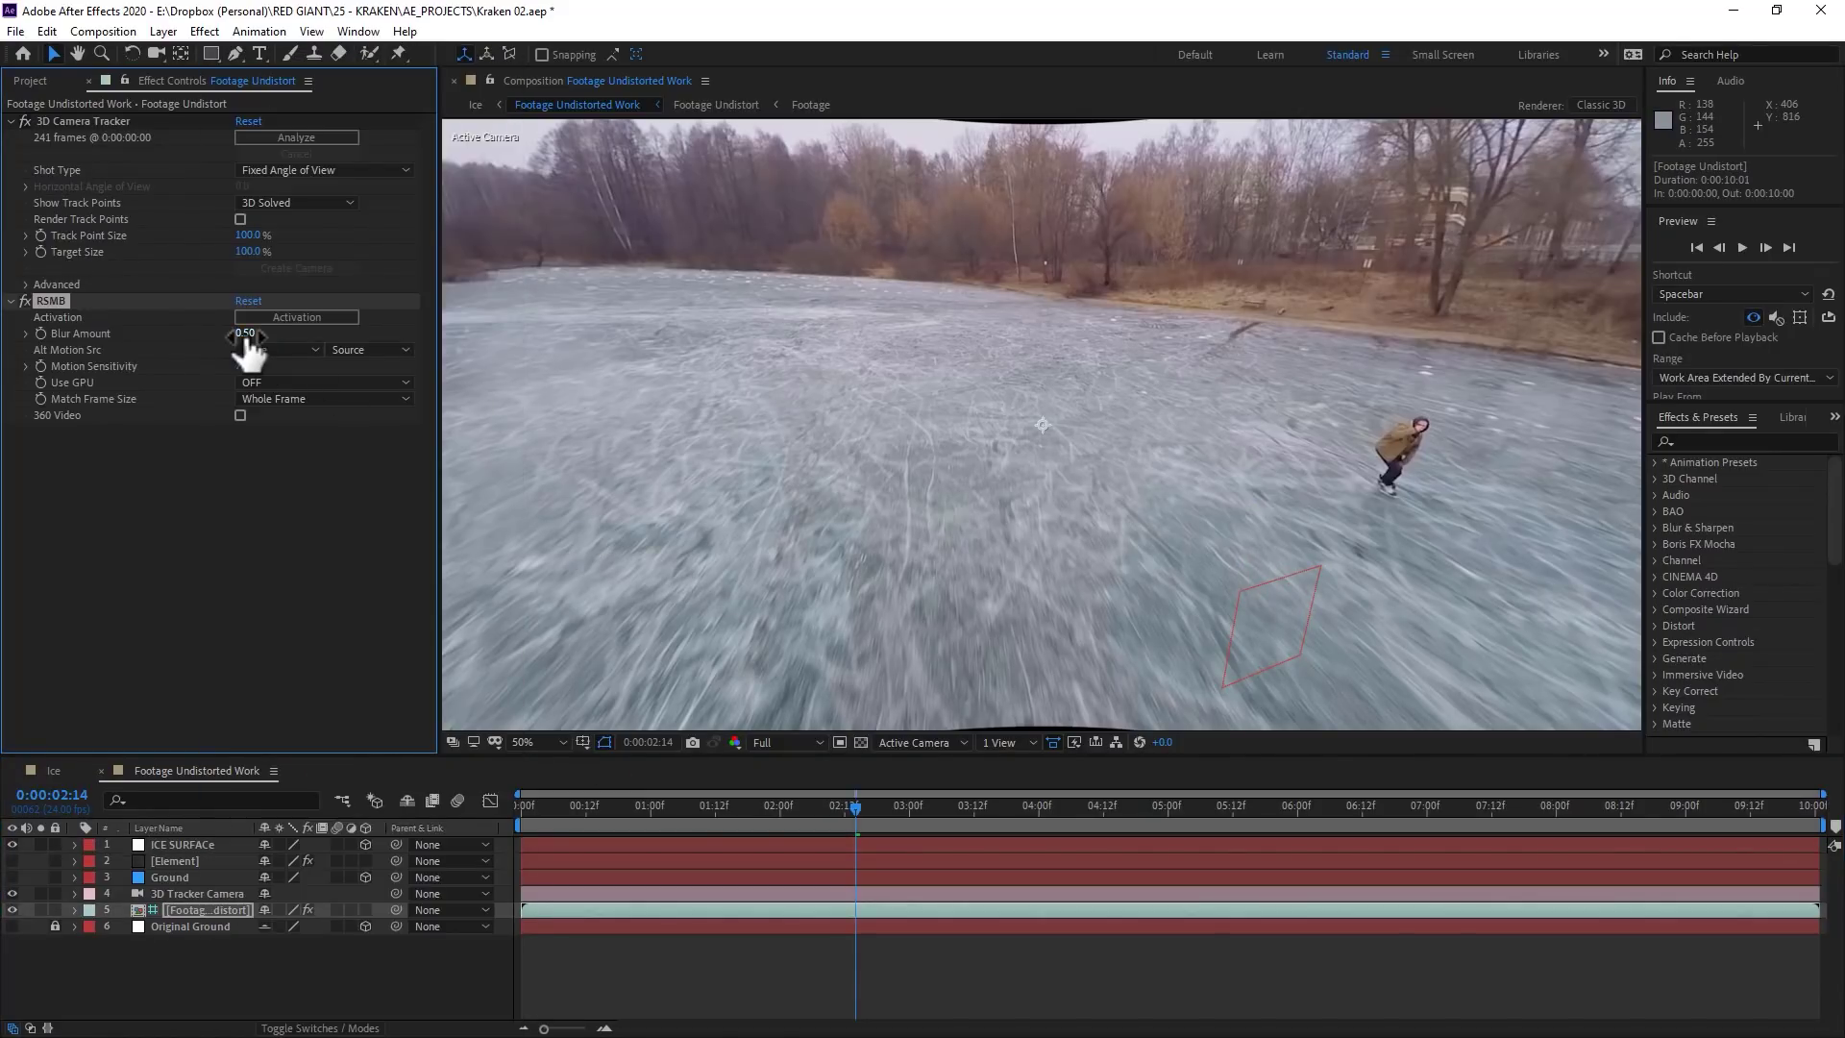
text(-0.5)
key(Return)
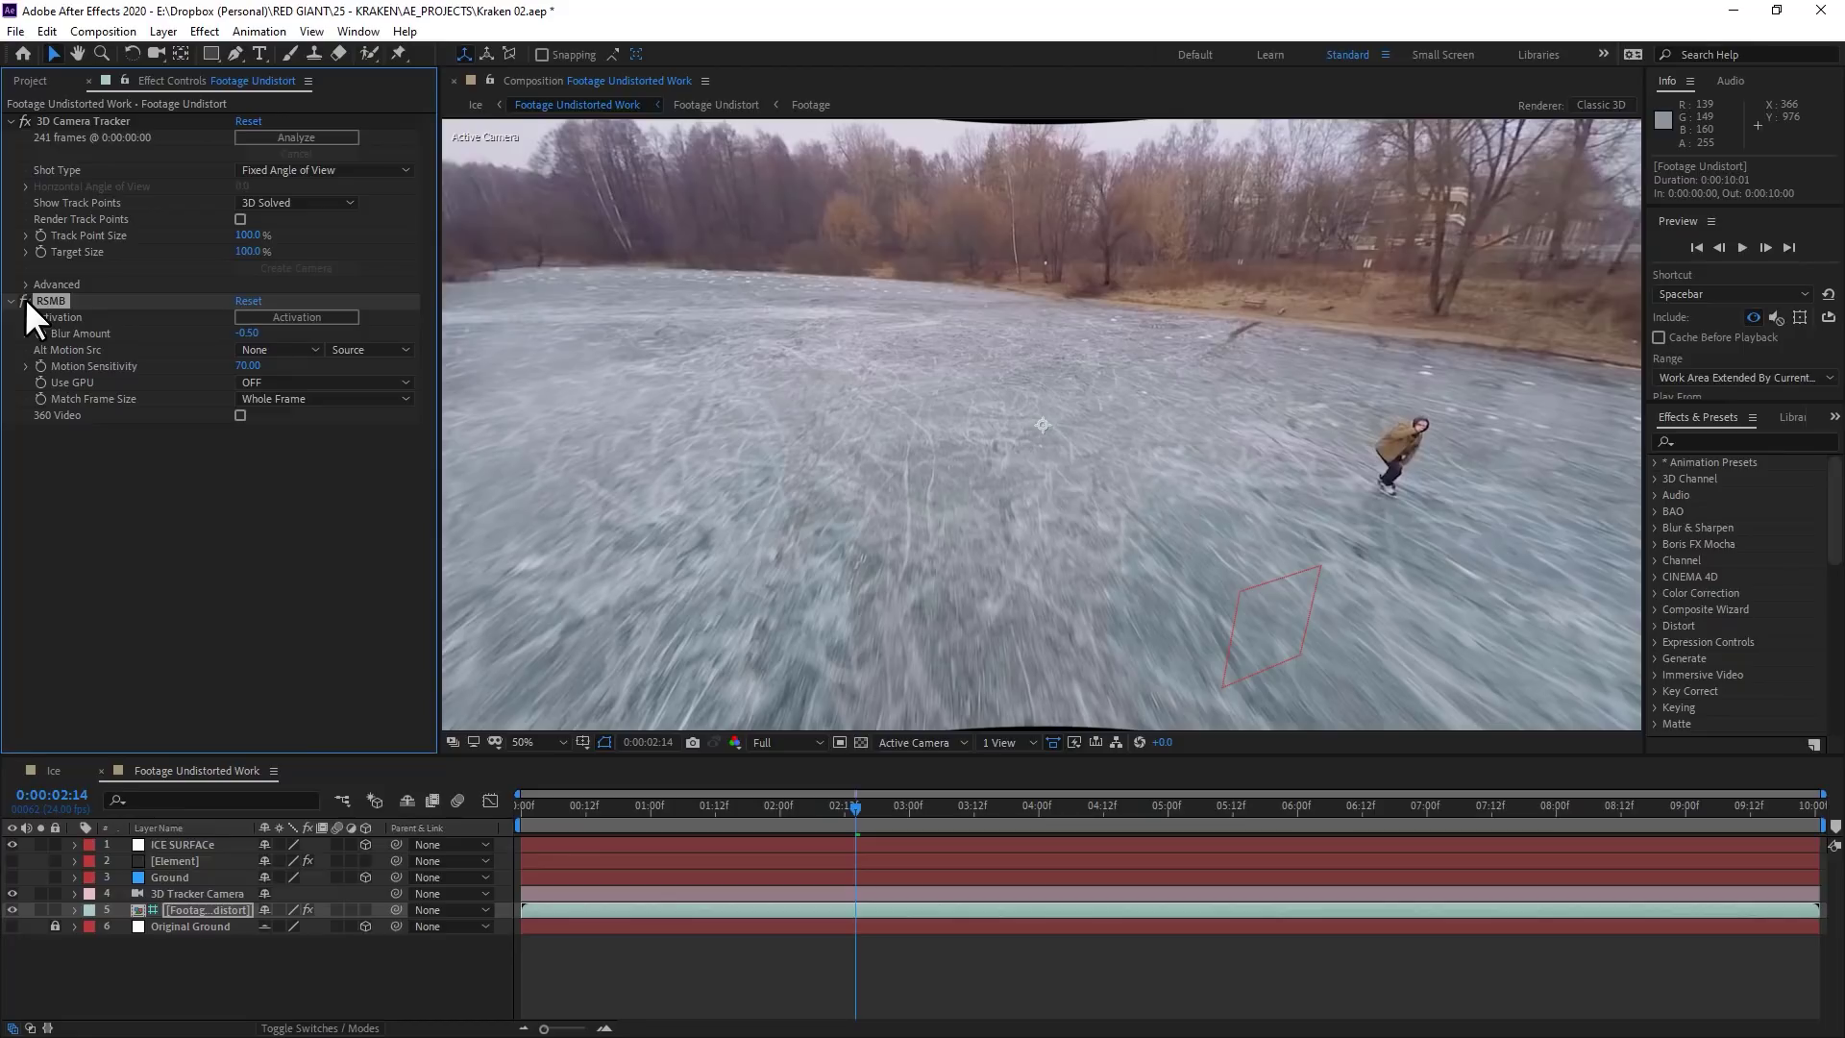
Create an adjustment layer above the Footage Undistort layer and apply CC Power Pin to it
click(163, 30)
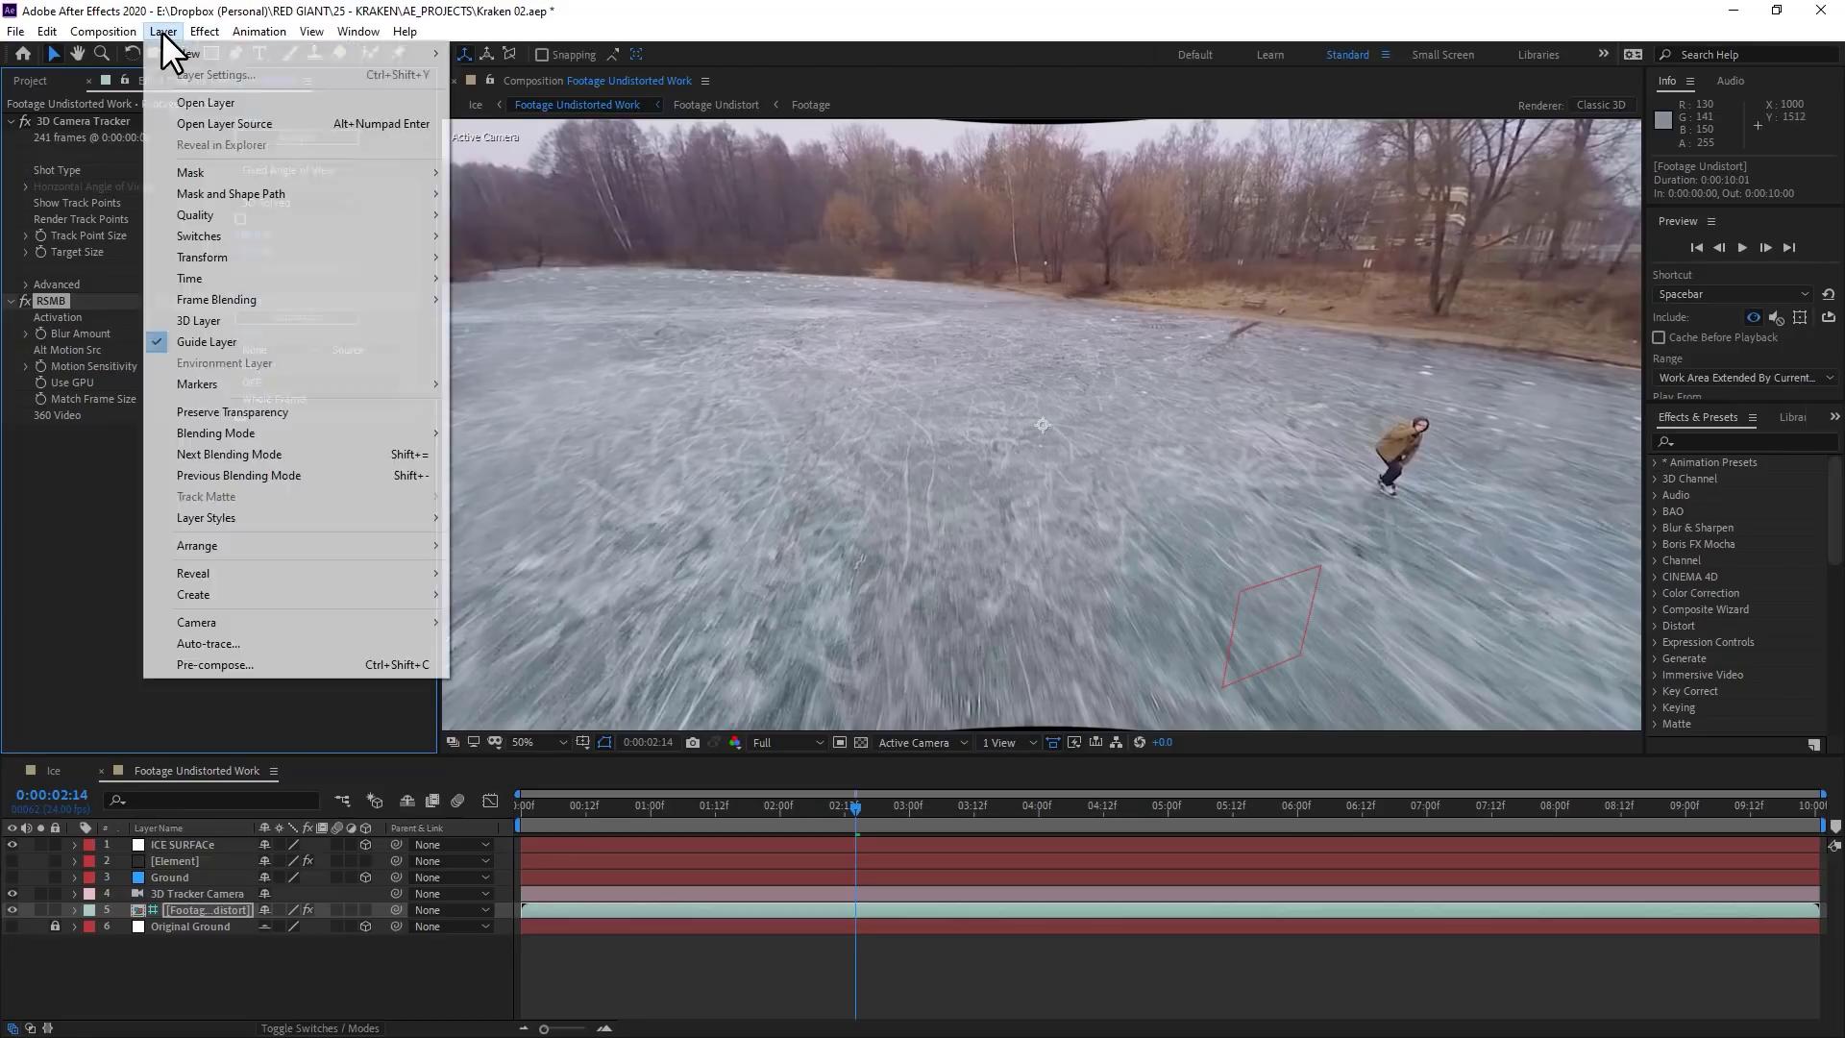
mouse_move(197, 53)
click(570, 183)
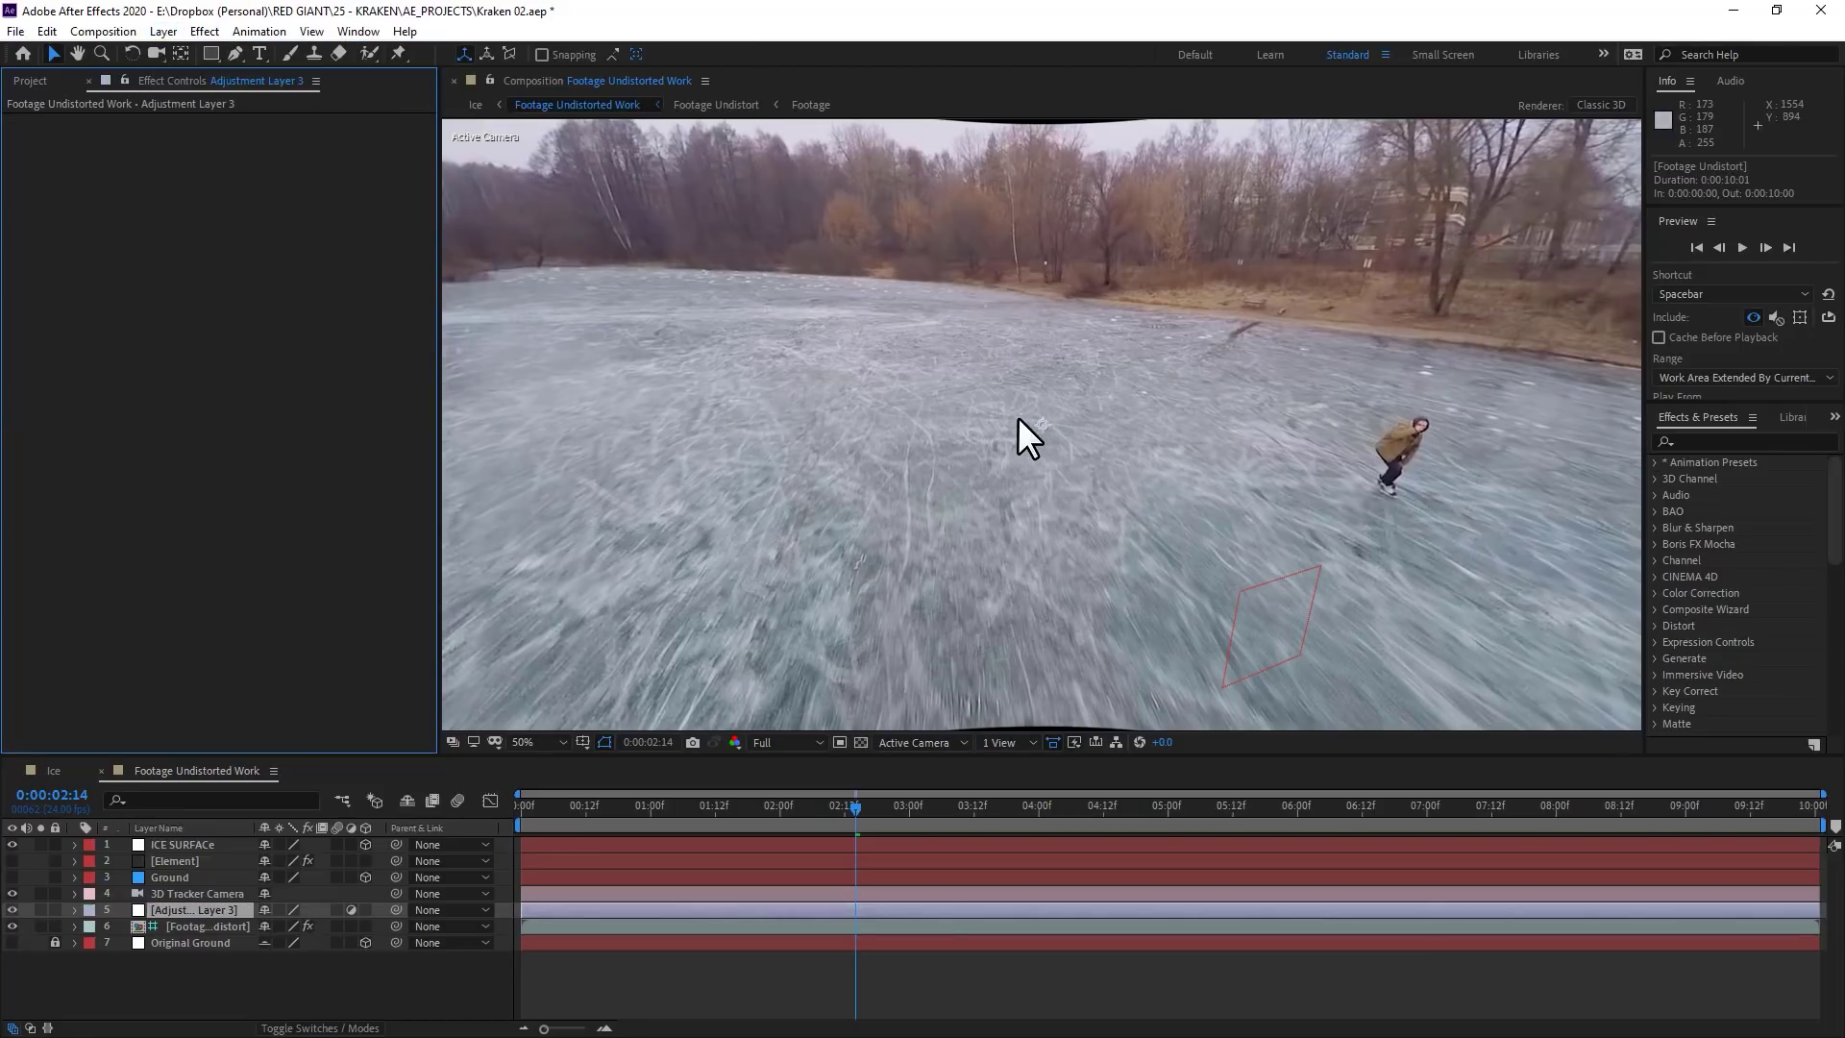
key(comma)
key(ctrl+space)
text(power)
key(Return)
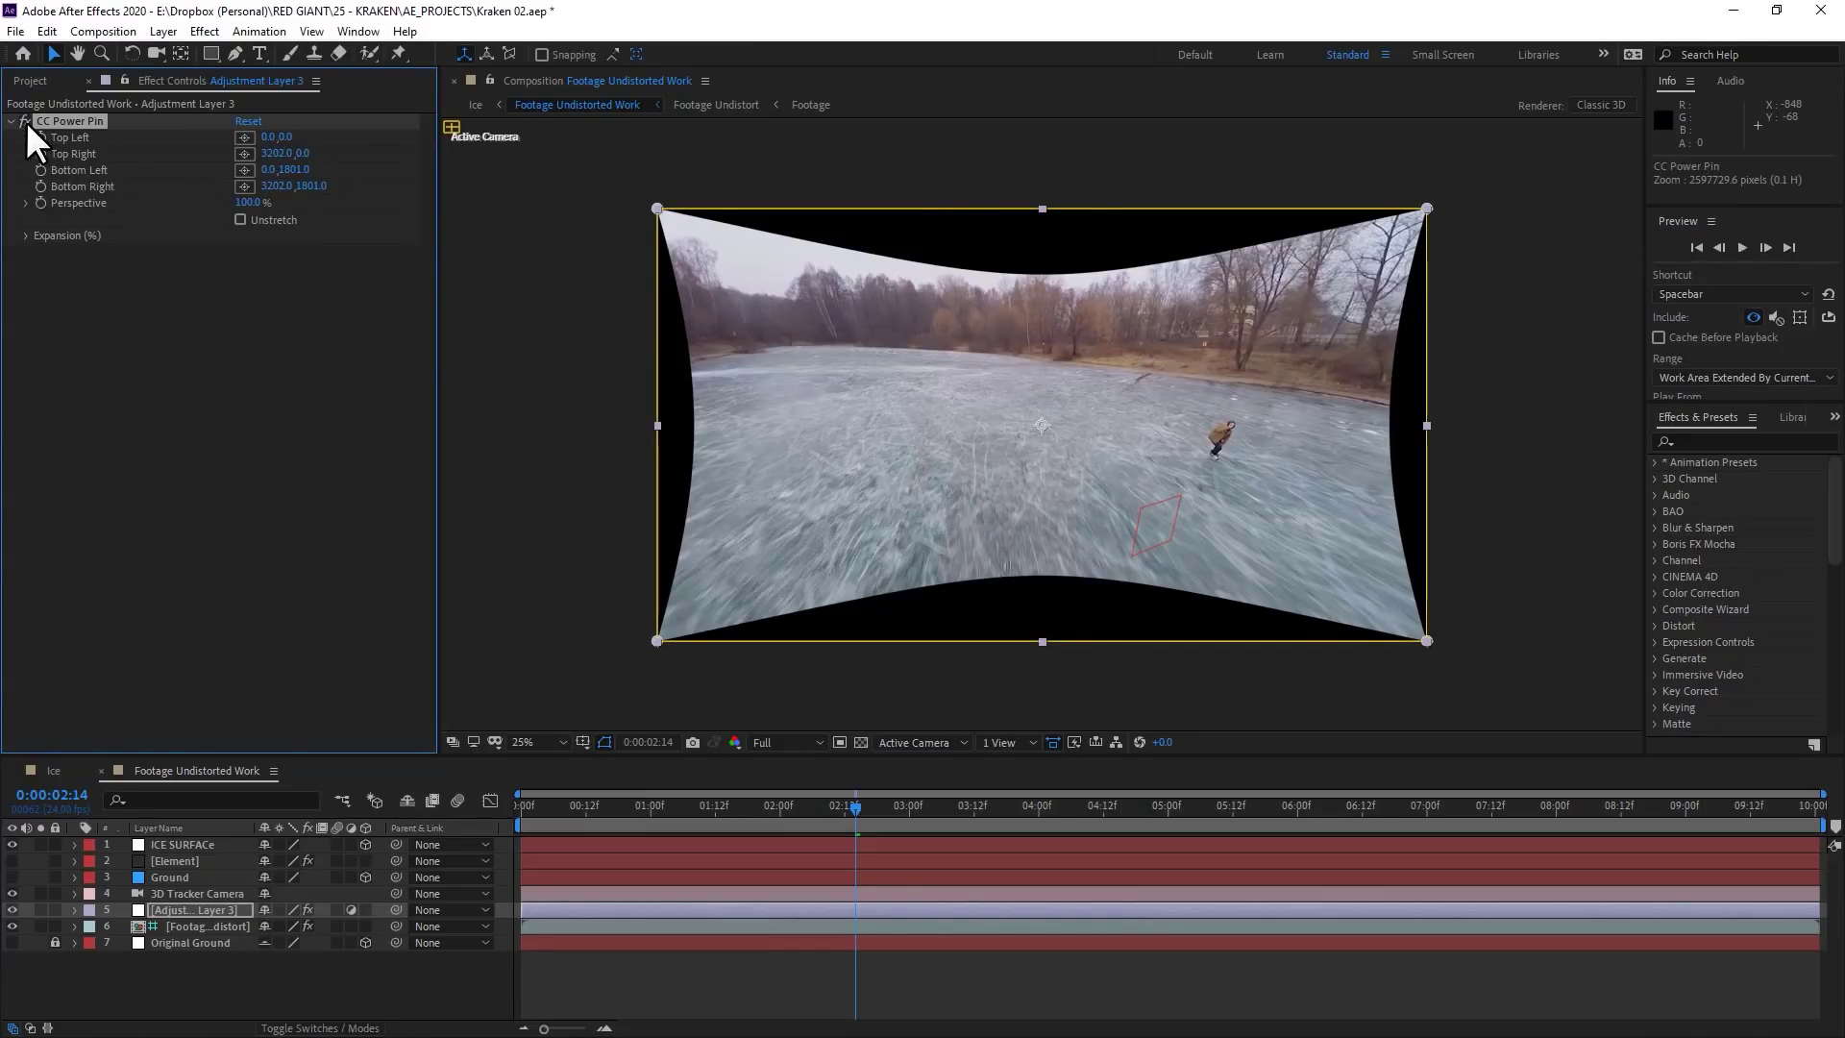
Pin the Power Pin corners on the ice at about 608,716; 1719,692; 83,1590; 2877,1415, and flatten the surface with Unstretch
drag(659, 208, 803, 381)
drag(1427, 208, 1057, 380)
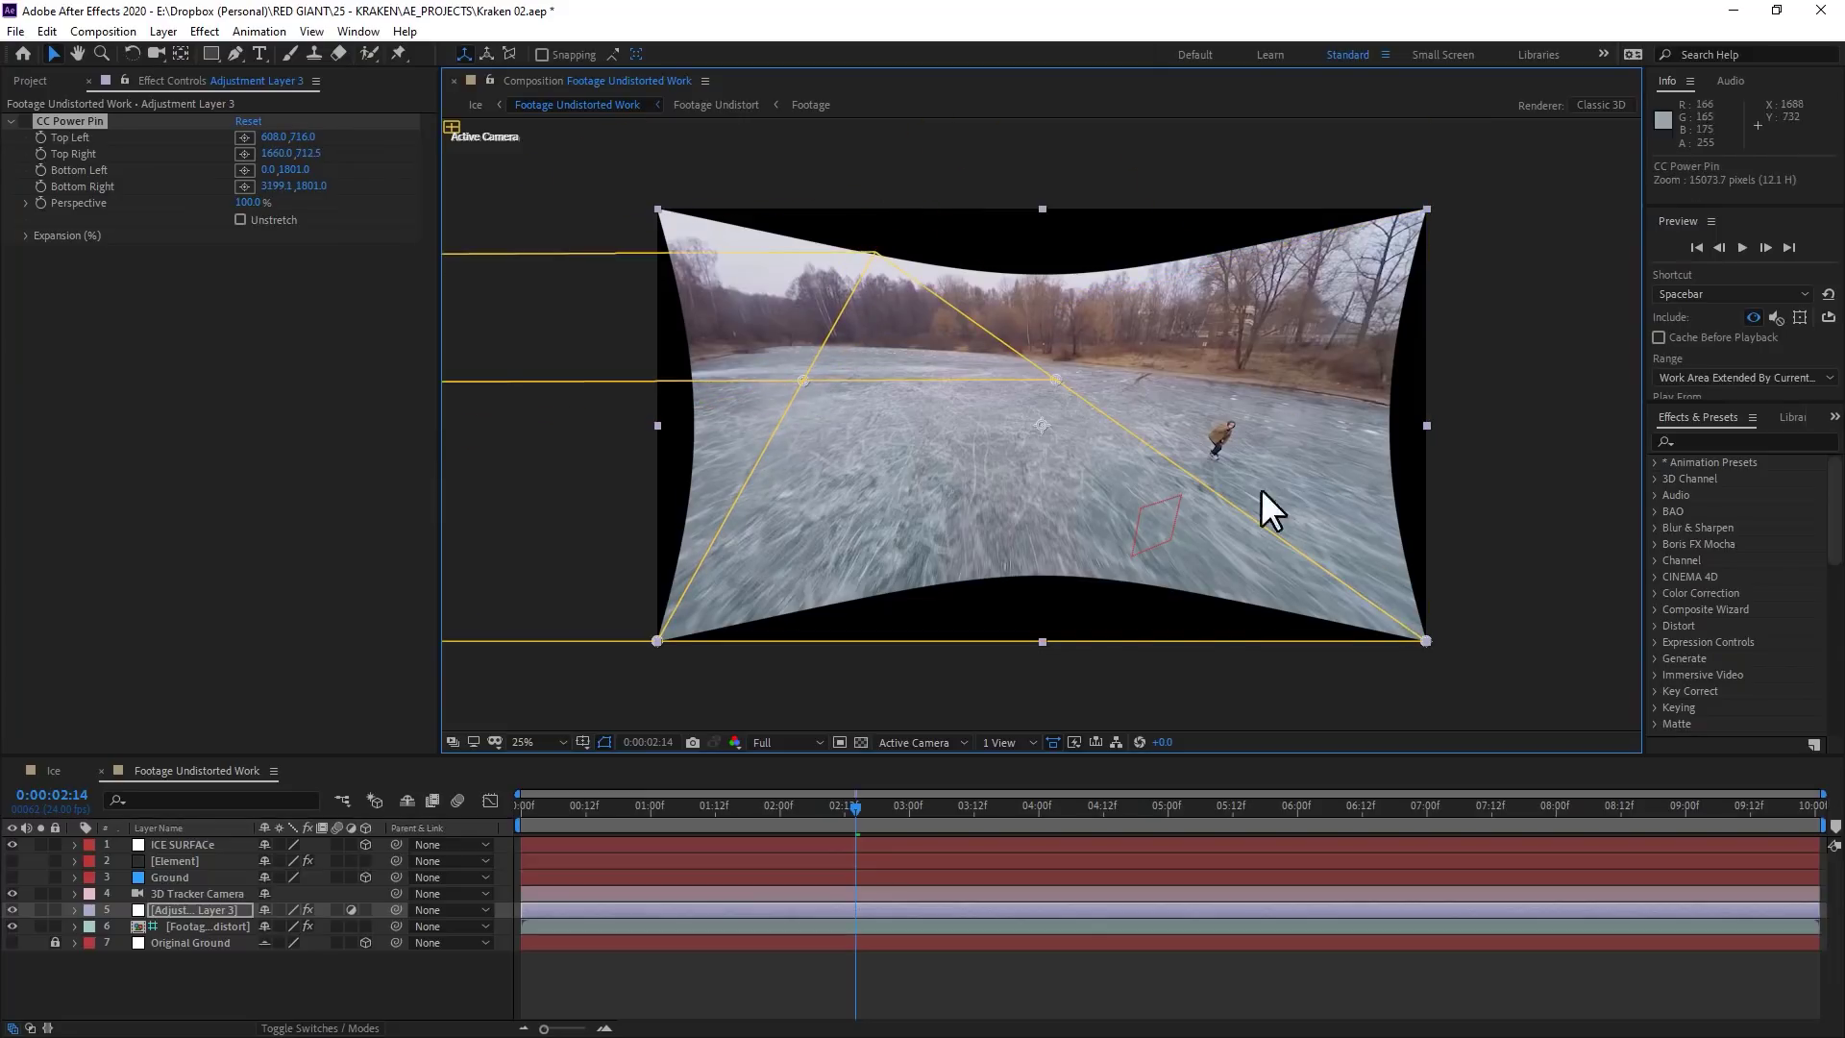
drag(1427, 641, 1278, 510)
drag(657, 641, 708, 542)
mouse_move(1061, 379)
mouse_down()
mouse_move(1075, 389)
mouse_move(1067, 373)
mouse_up()
mouse_move(1282, 525)
mouse_down()
mouse_move(1265, 667)
mouse_move(1269, 558)
mouse_up()
drag(673, 599, 677, 591)
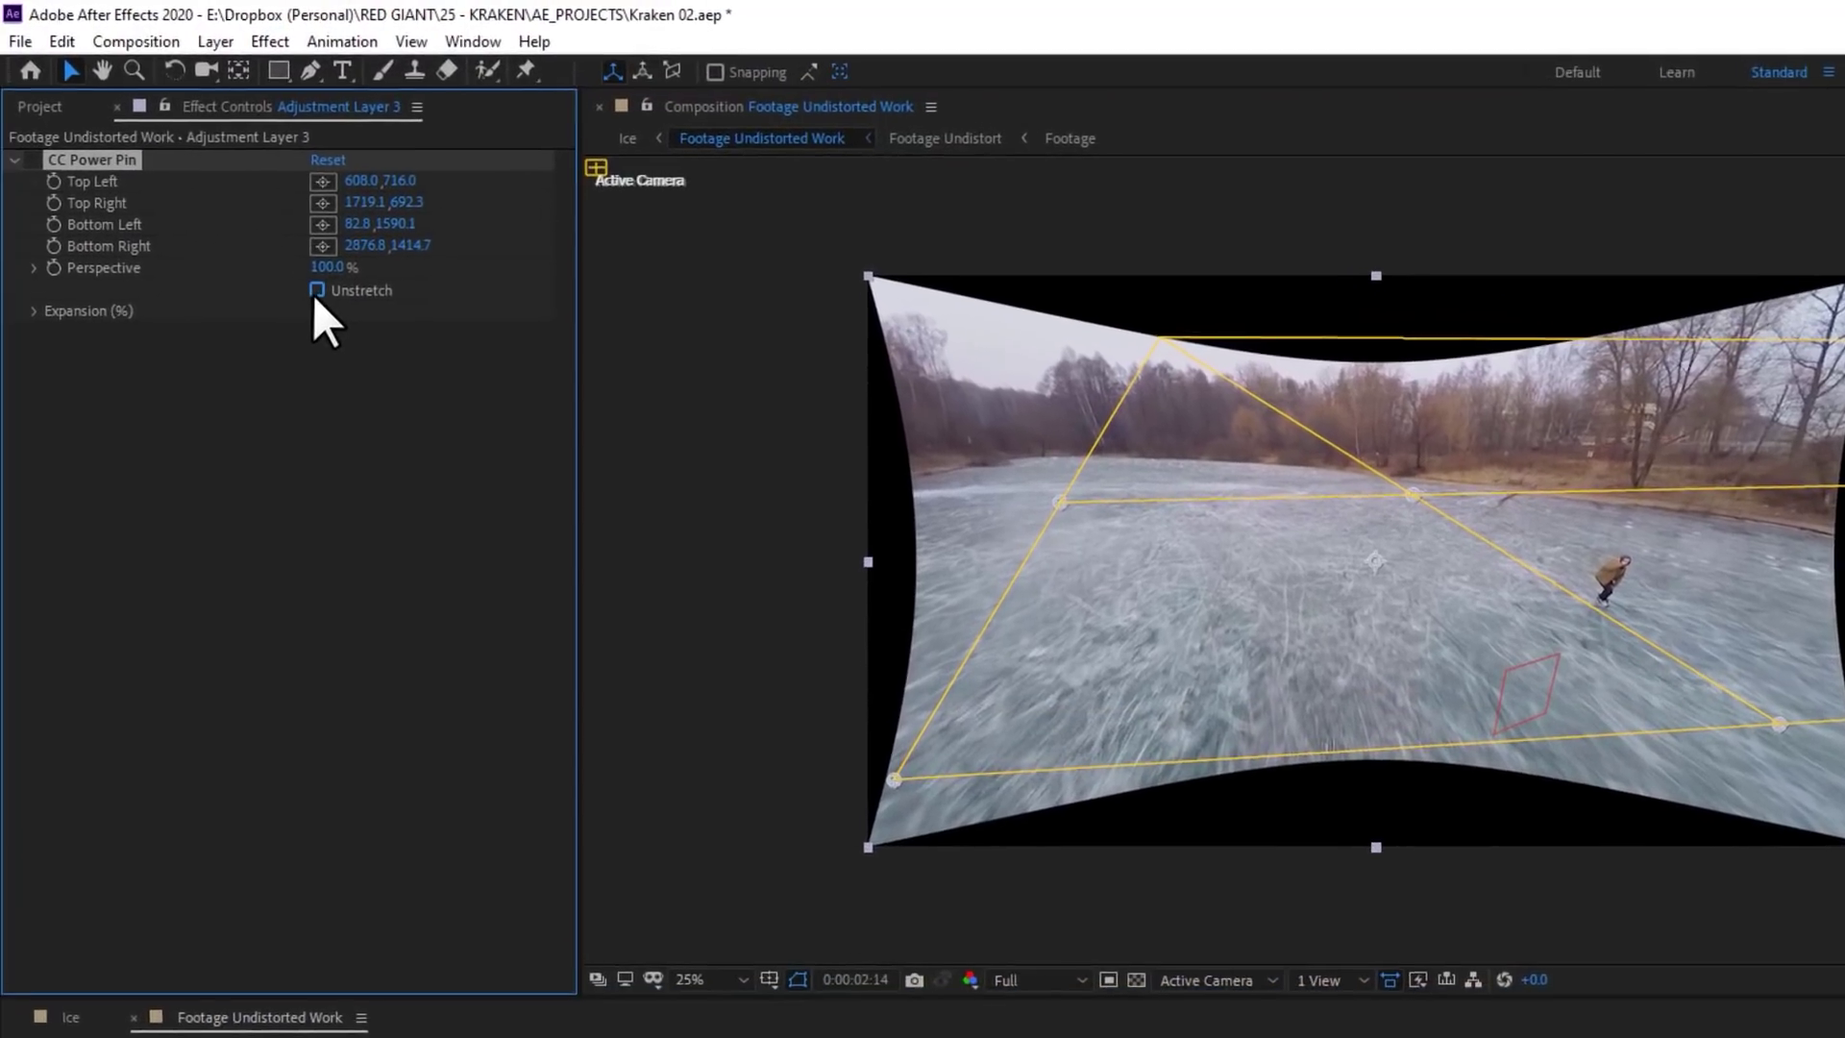
click(240, 219)
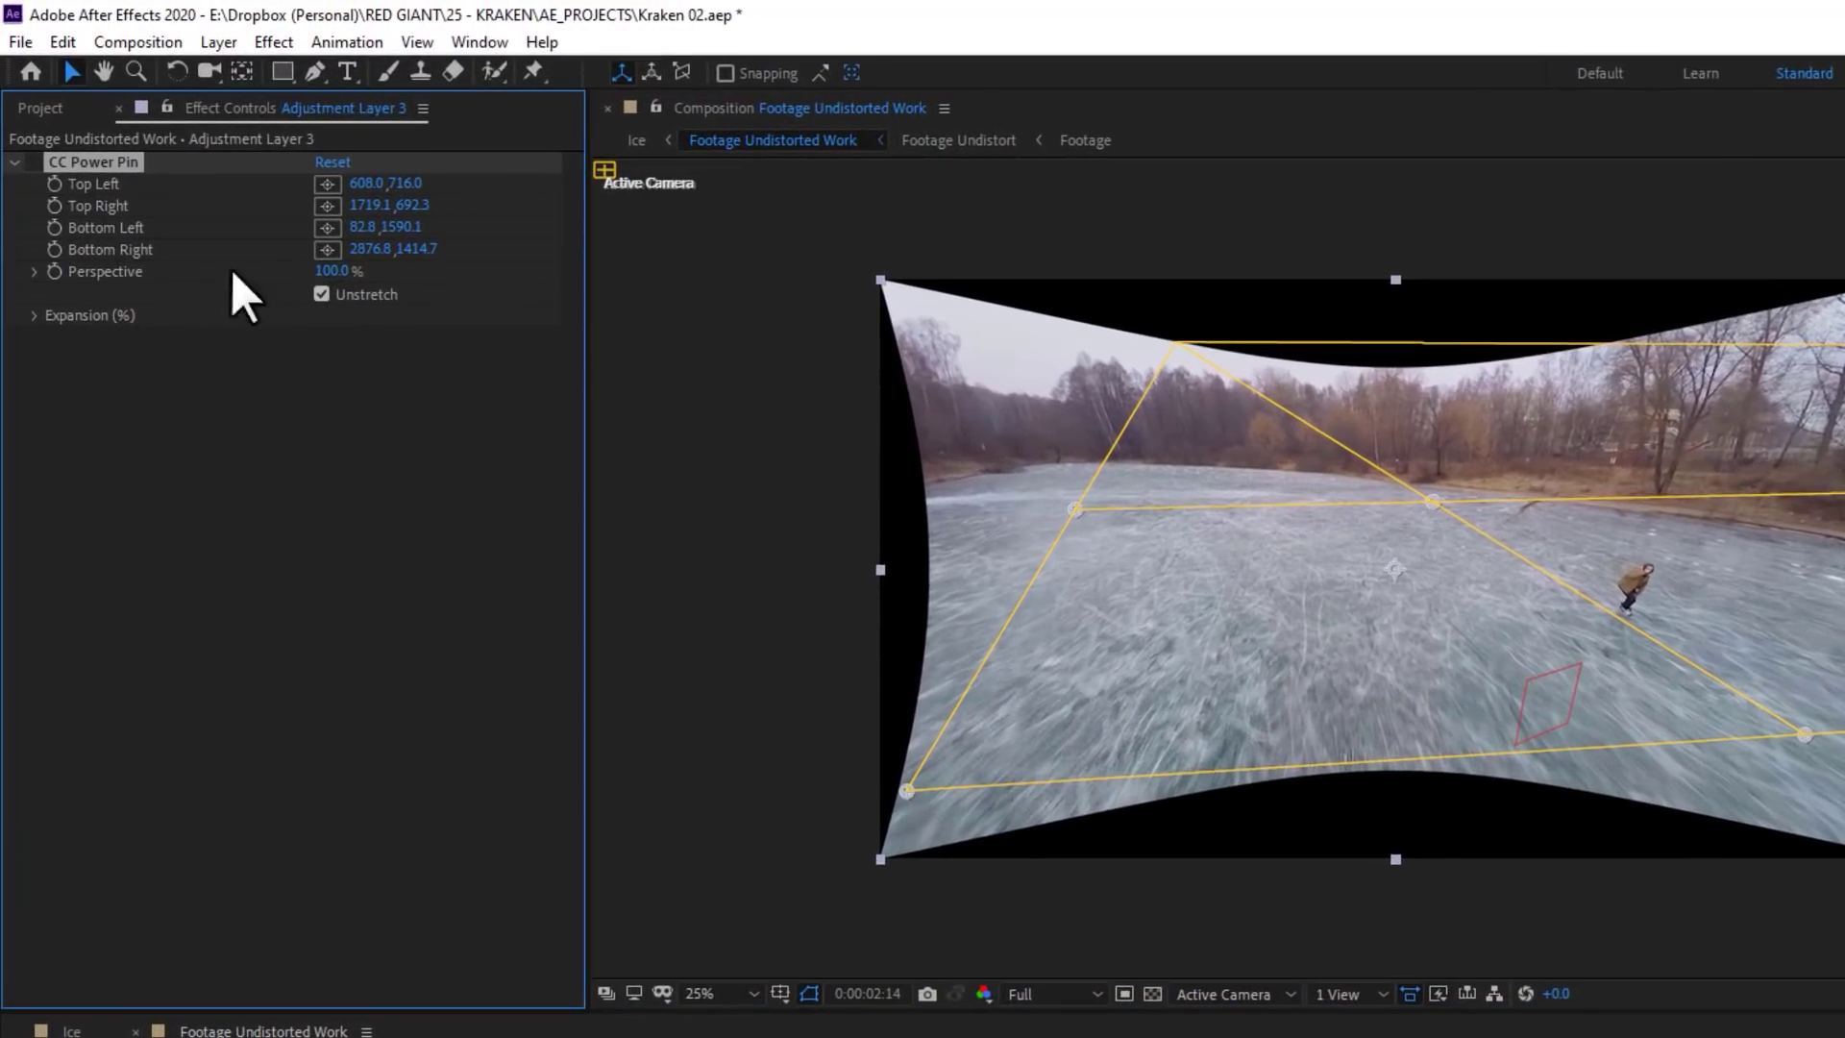
click(31, 161)
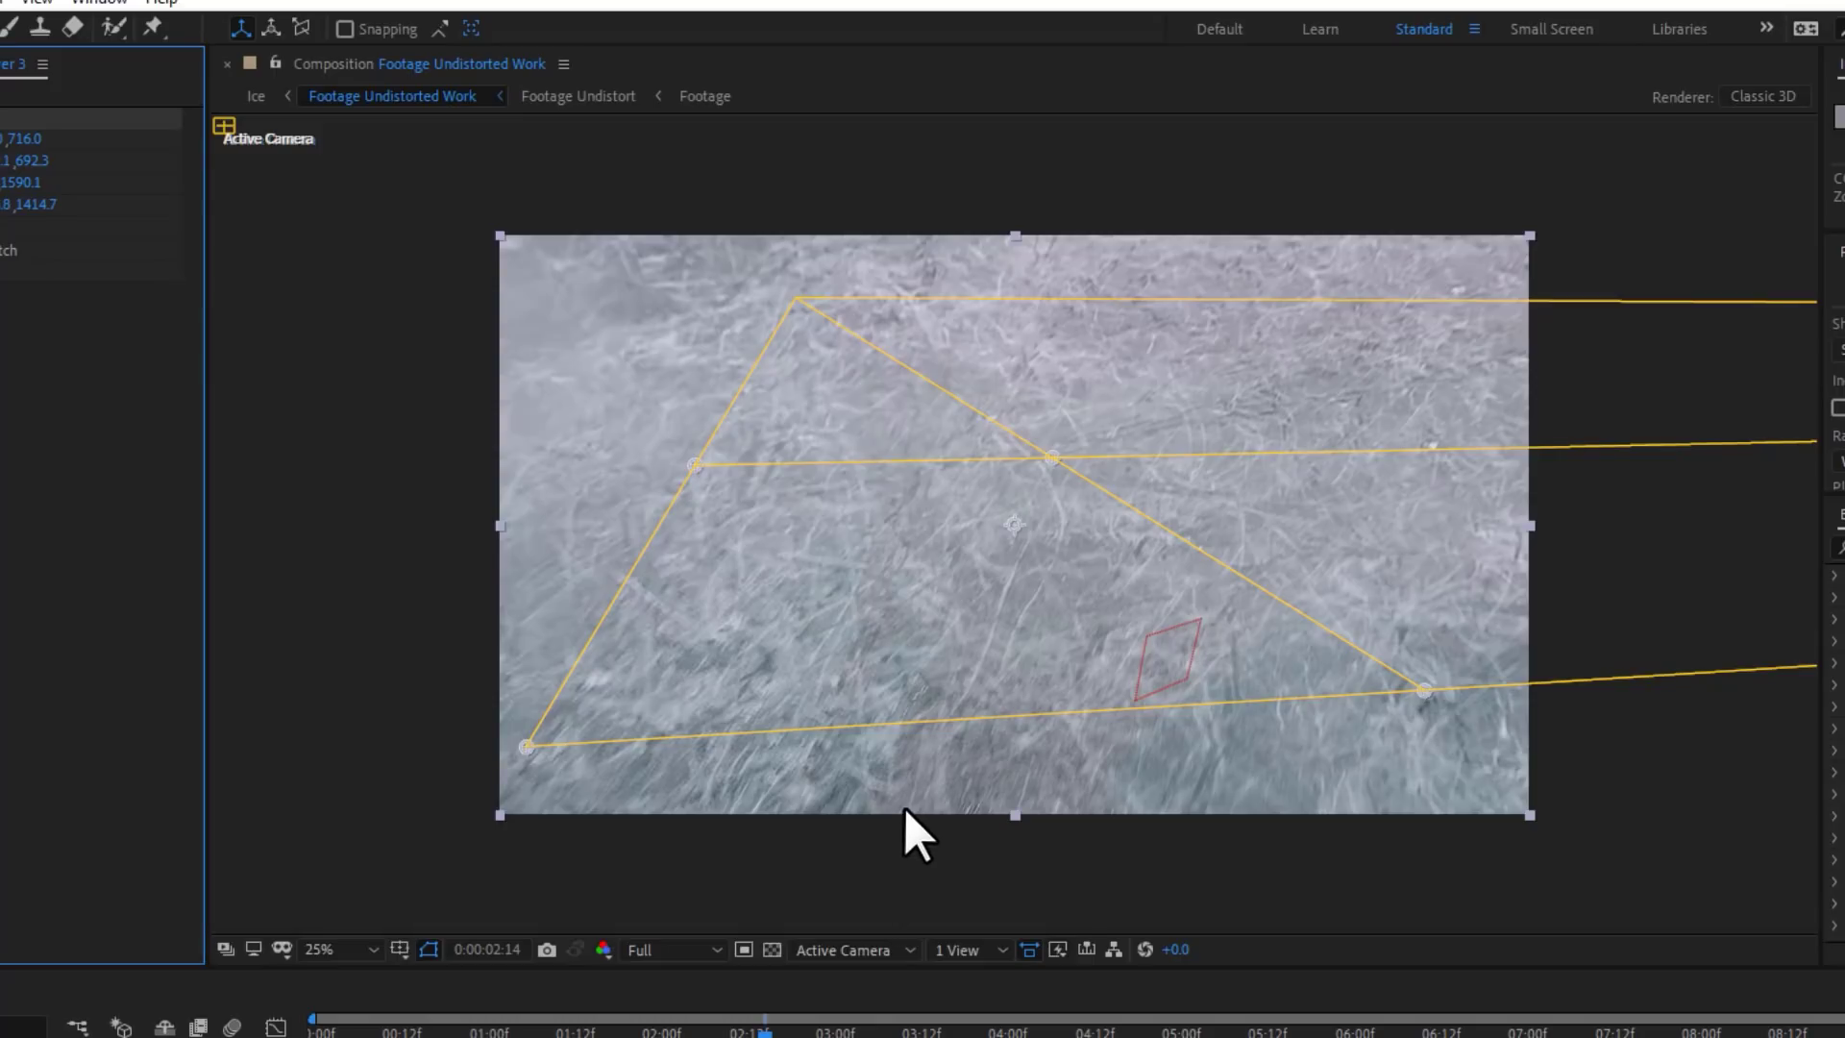
Export the current frame as a JPEG named Ice Surface.jpg and render it
key(ctrl+alt+s)
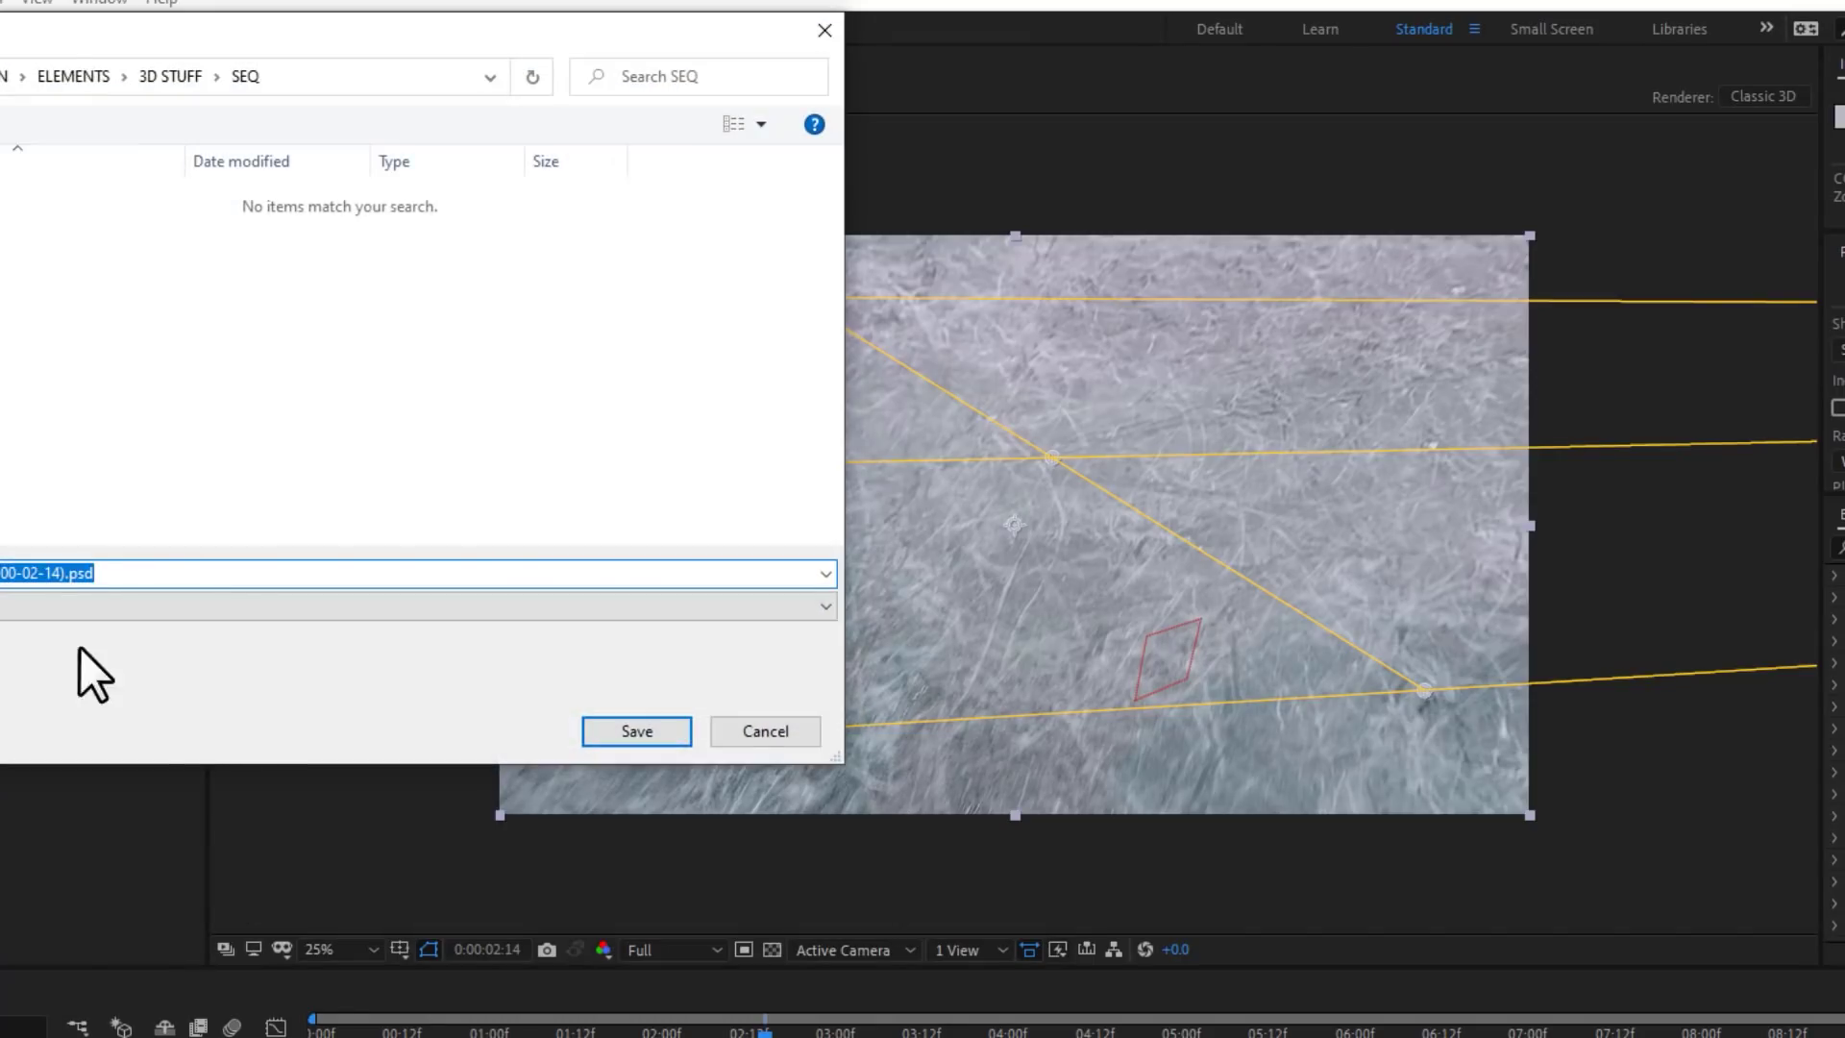
click(78, 605)
click(79, 631)
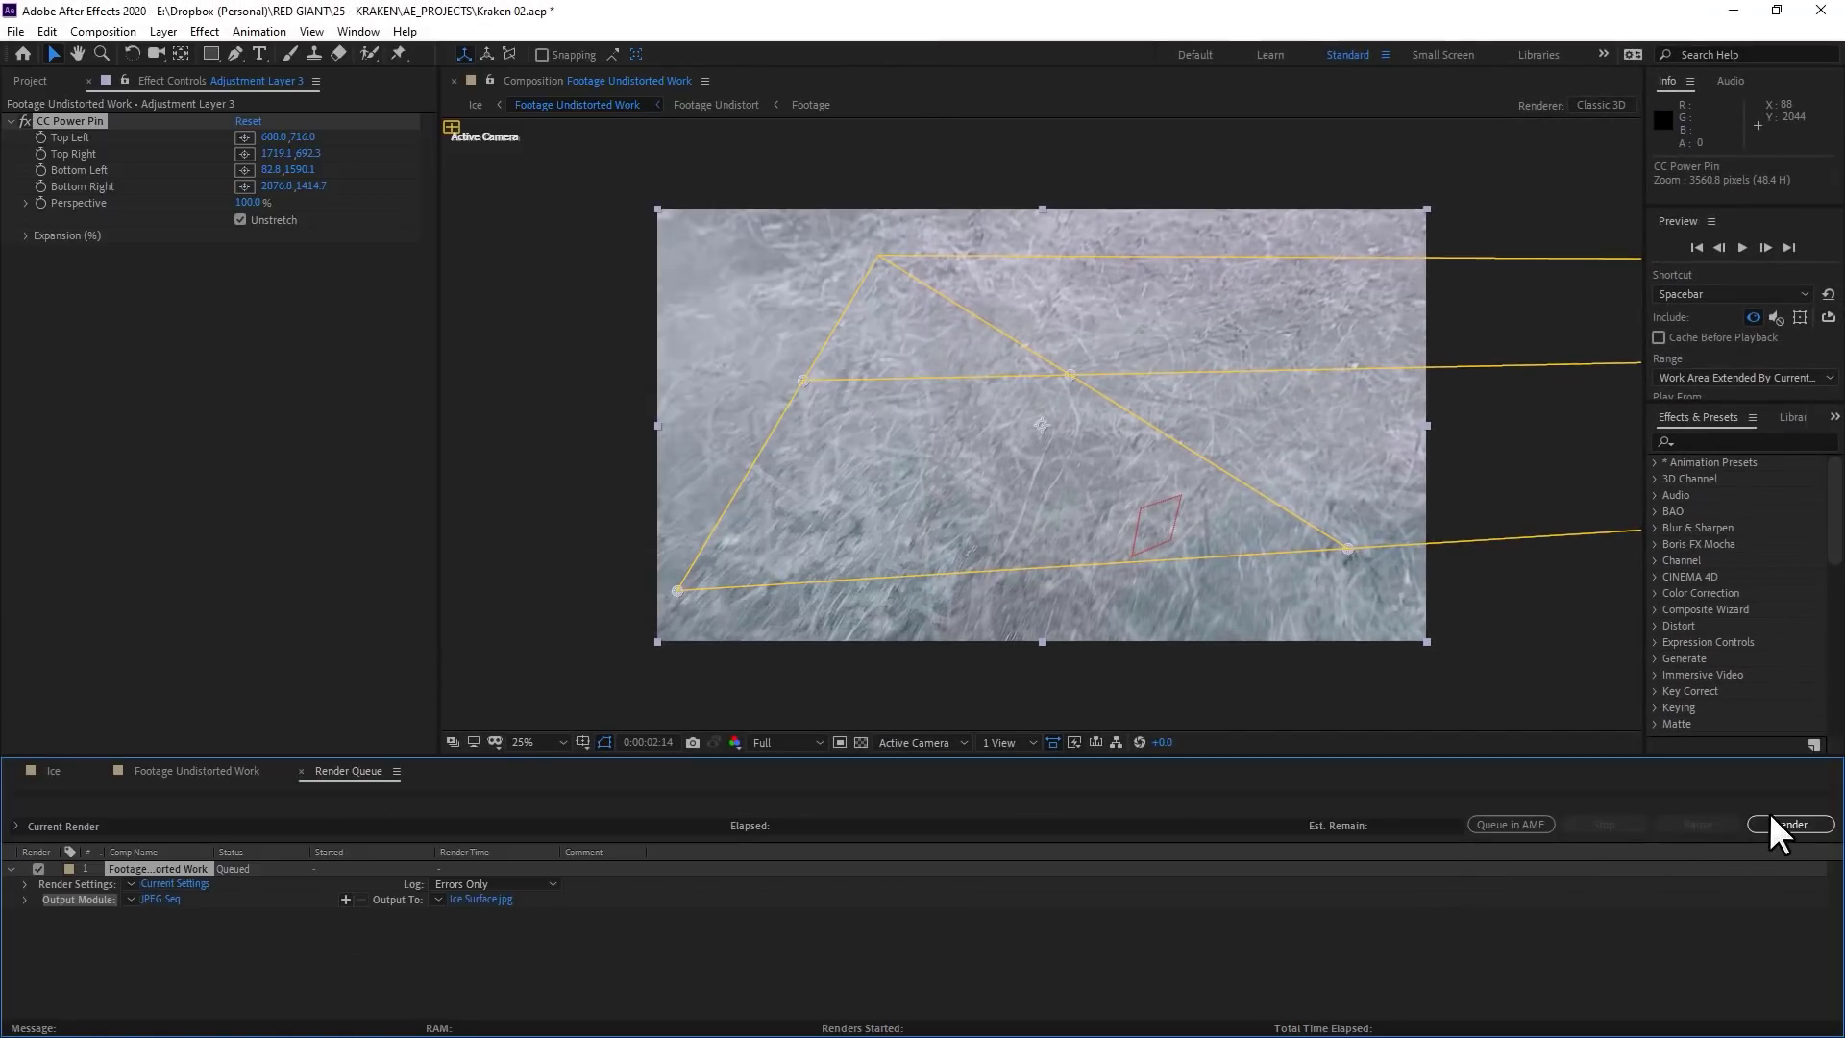
click(1773, 823)
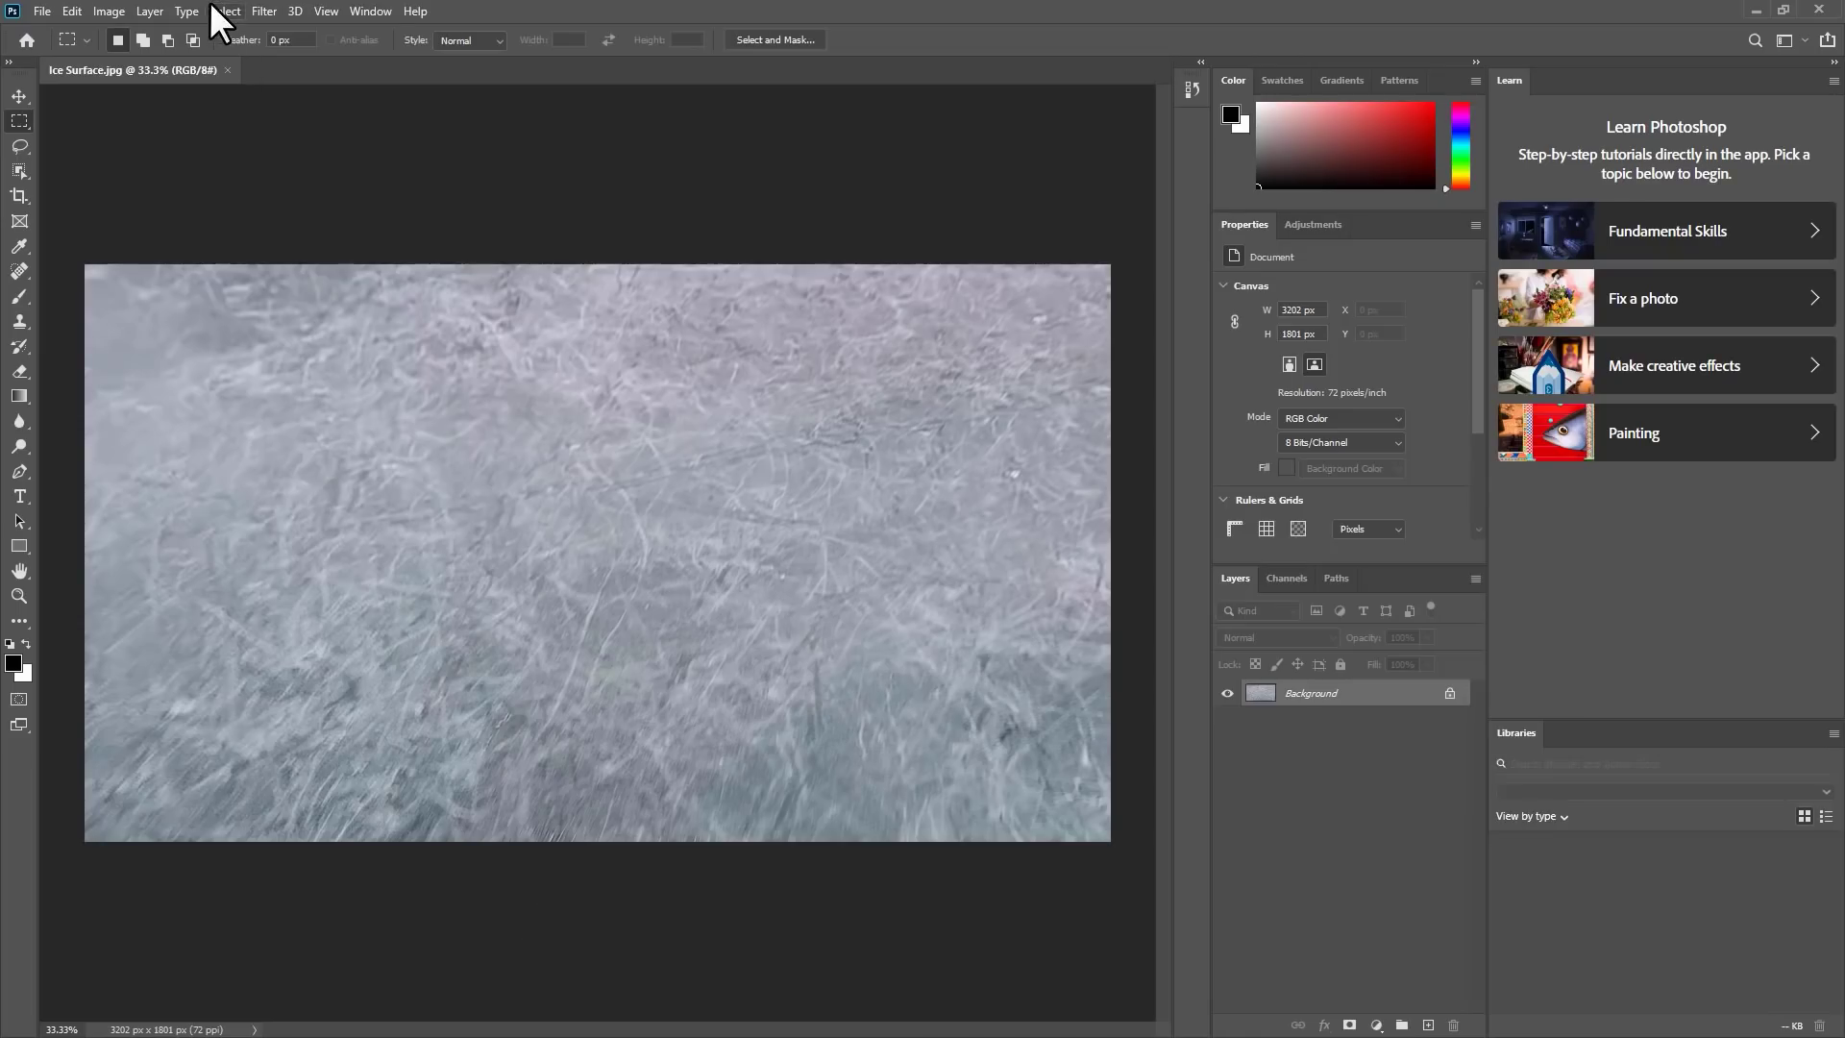
Apply the Offset filter to Ice Surface.jpg with +1651 horizontal, +959 vertical and Wrap Around to expose the seams
click(259, 14)
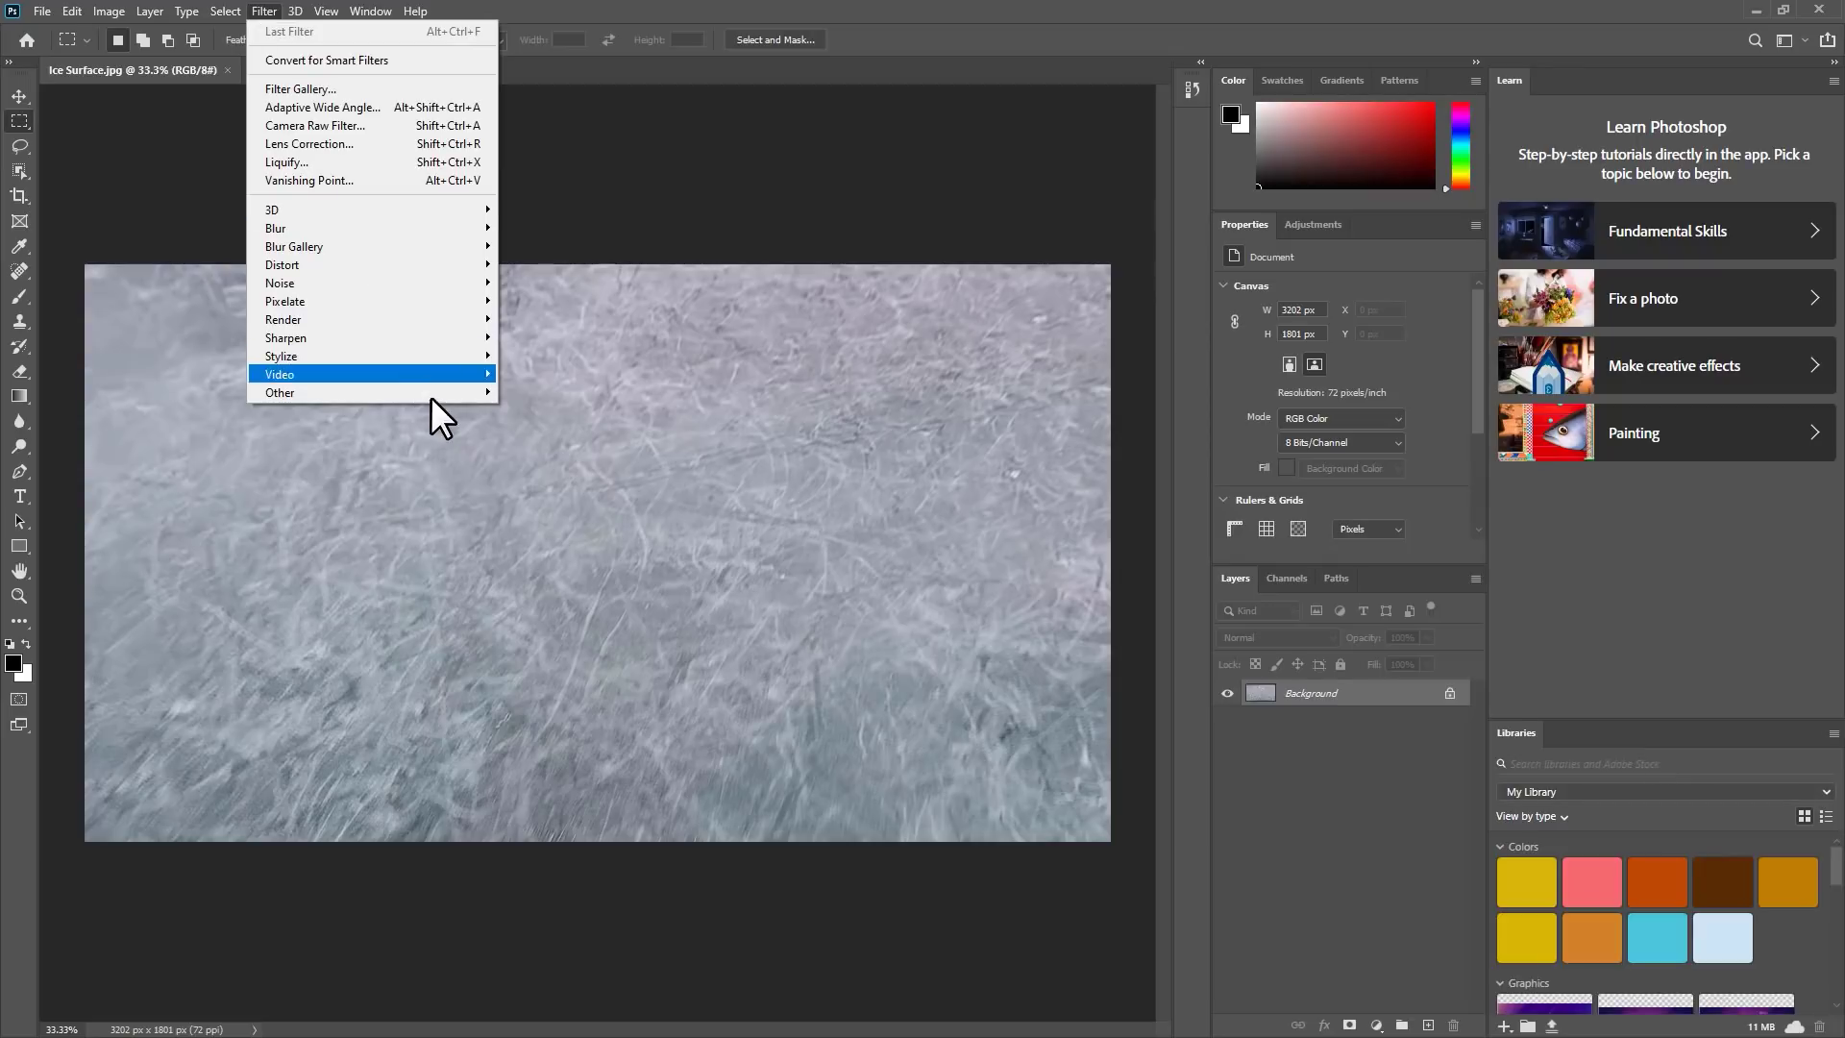
mouse_move(447, 393)
click(533, 483)
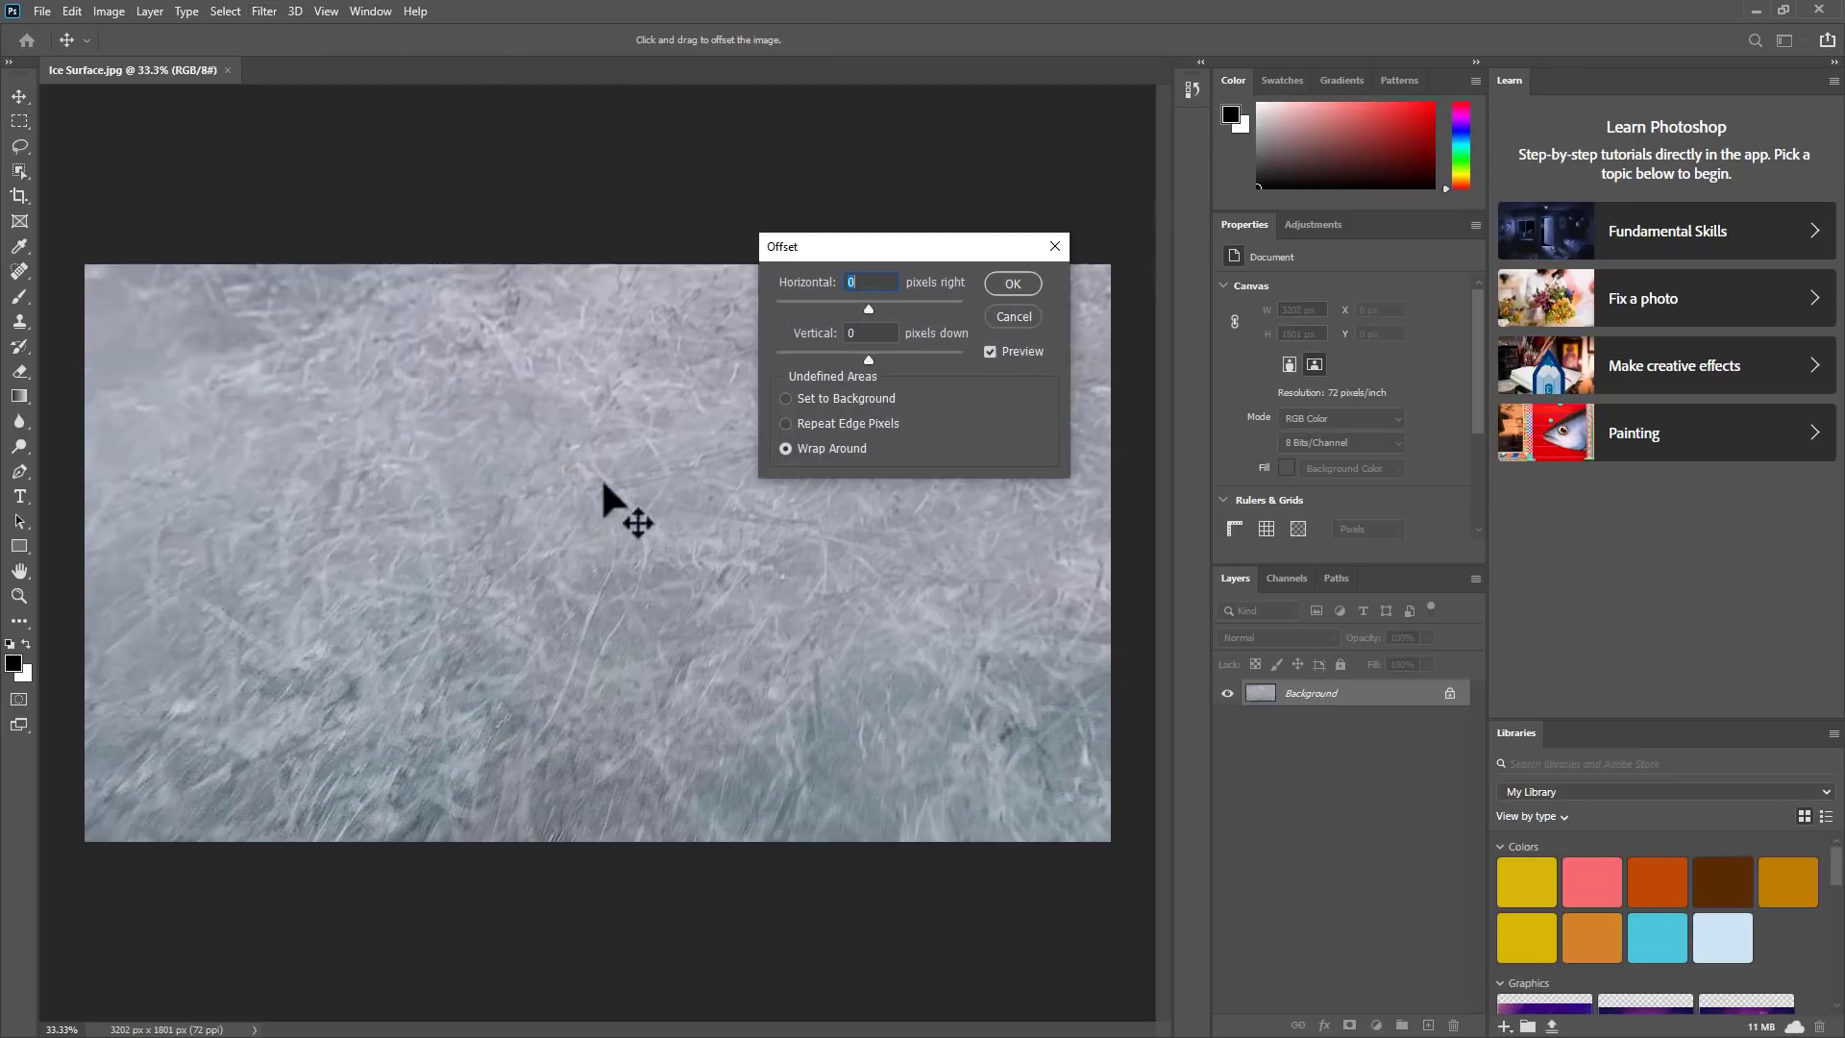
drag(886, 310, 898, 310)
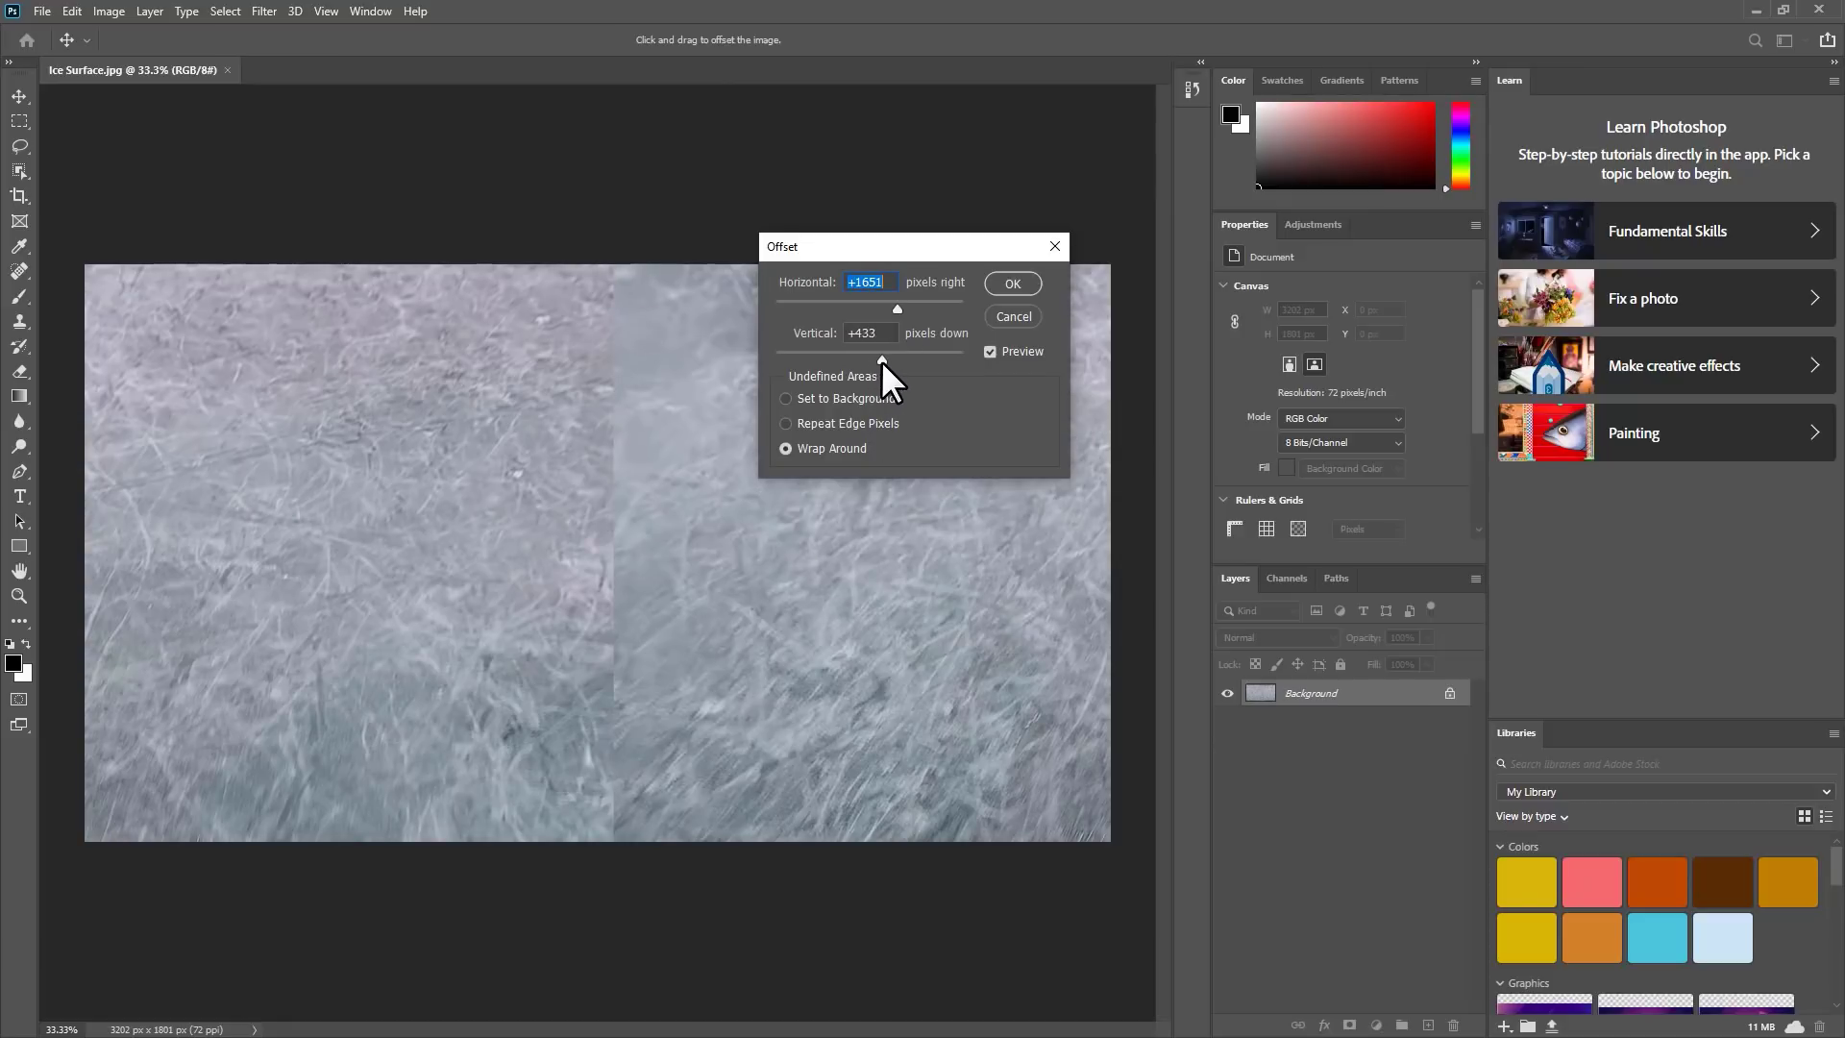
drag(880, 360, 898, 360)
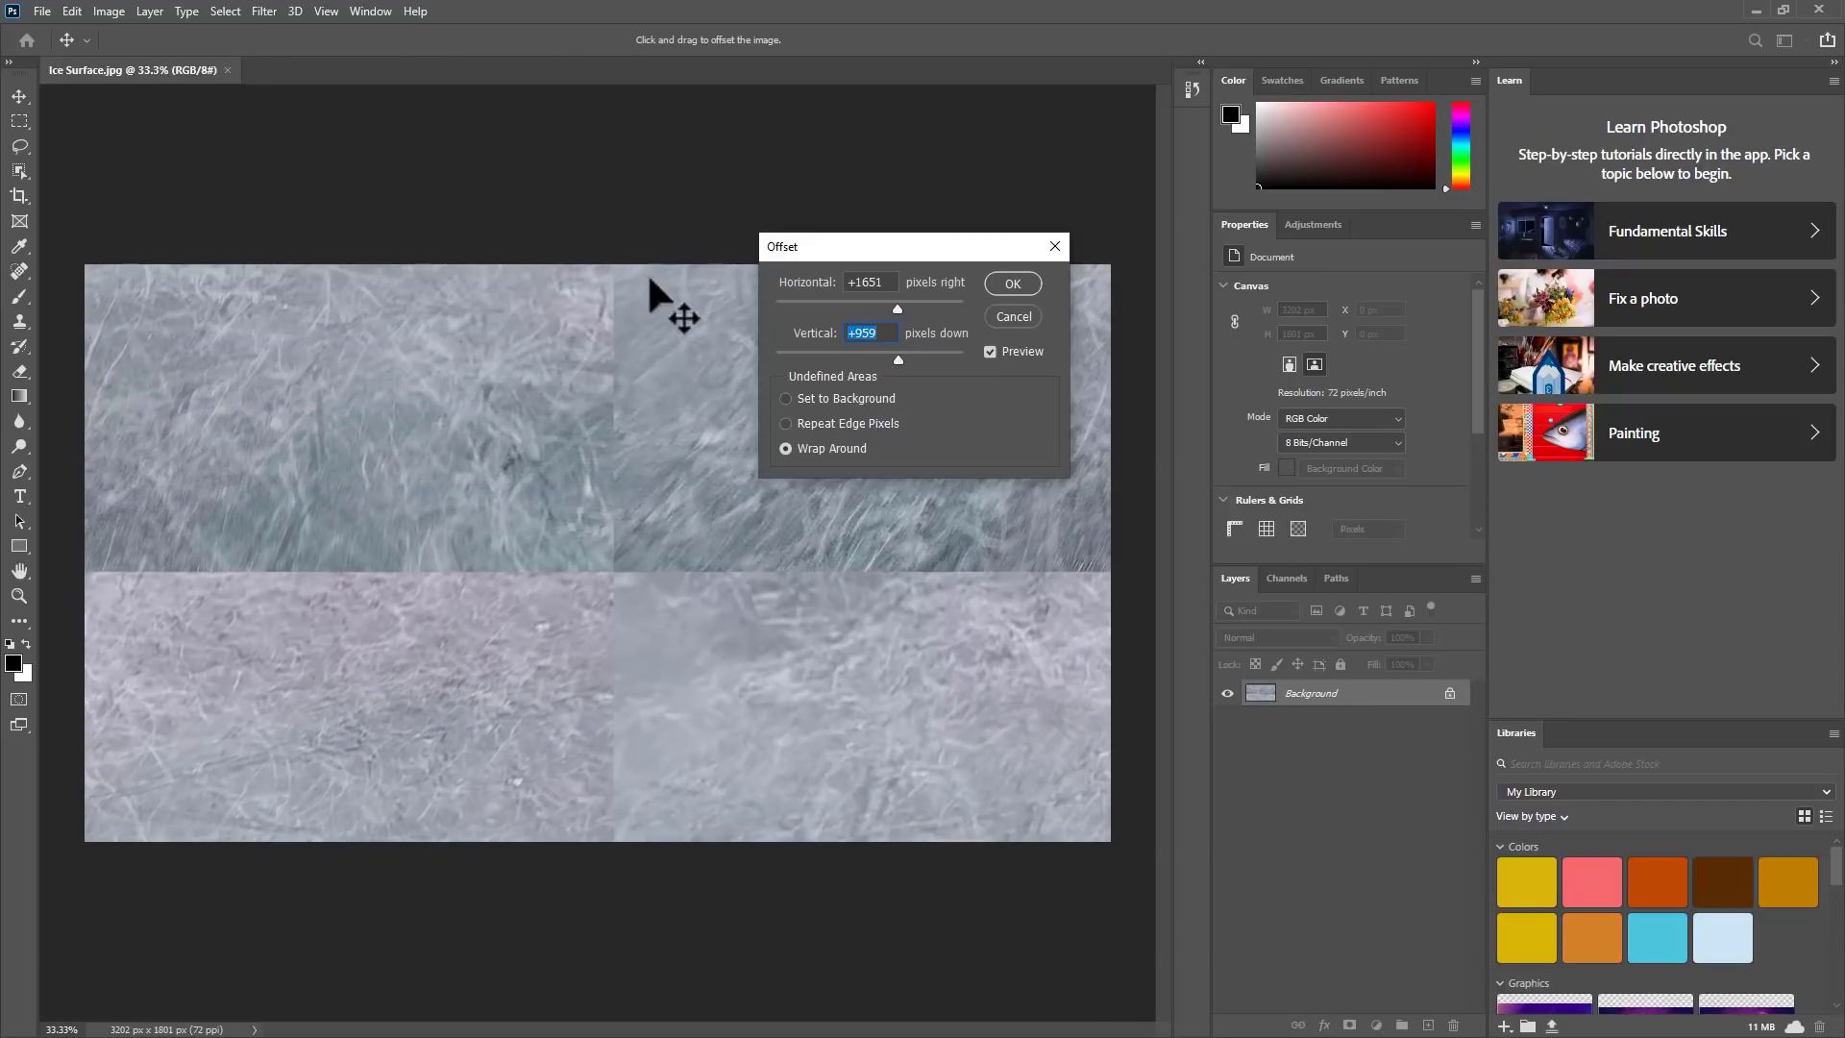
click(1013, 283)
Try to paint over the horizontal seam with the Clone Stamp, using a 354 px brush at 0% hardness
key(m)
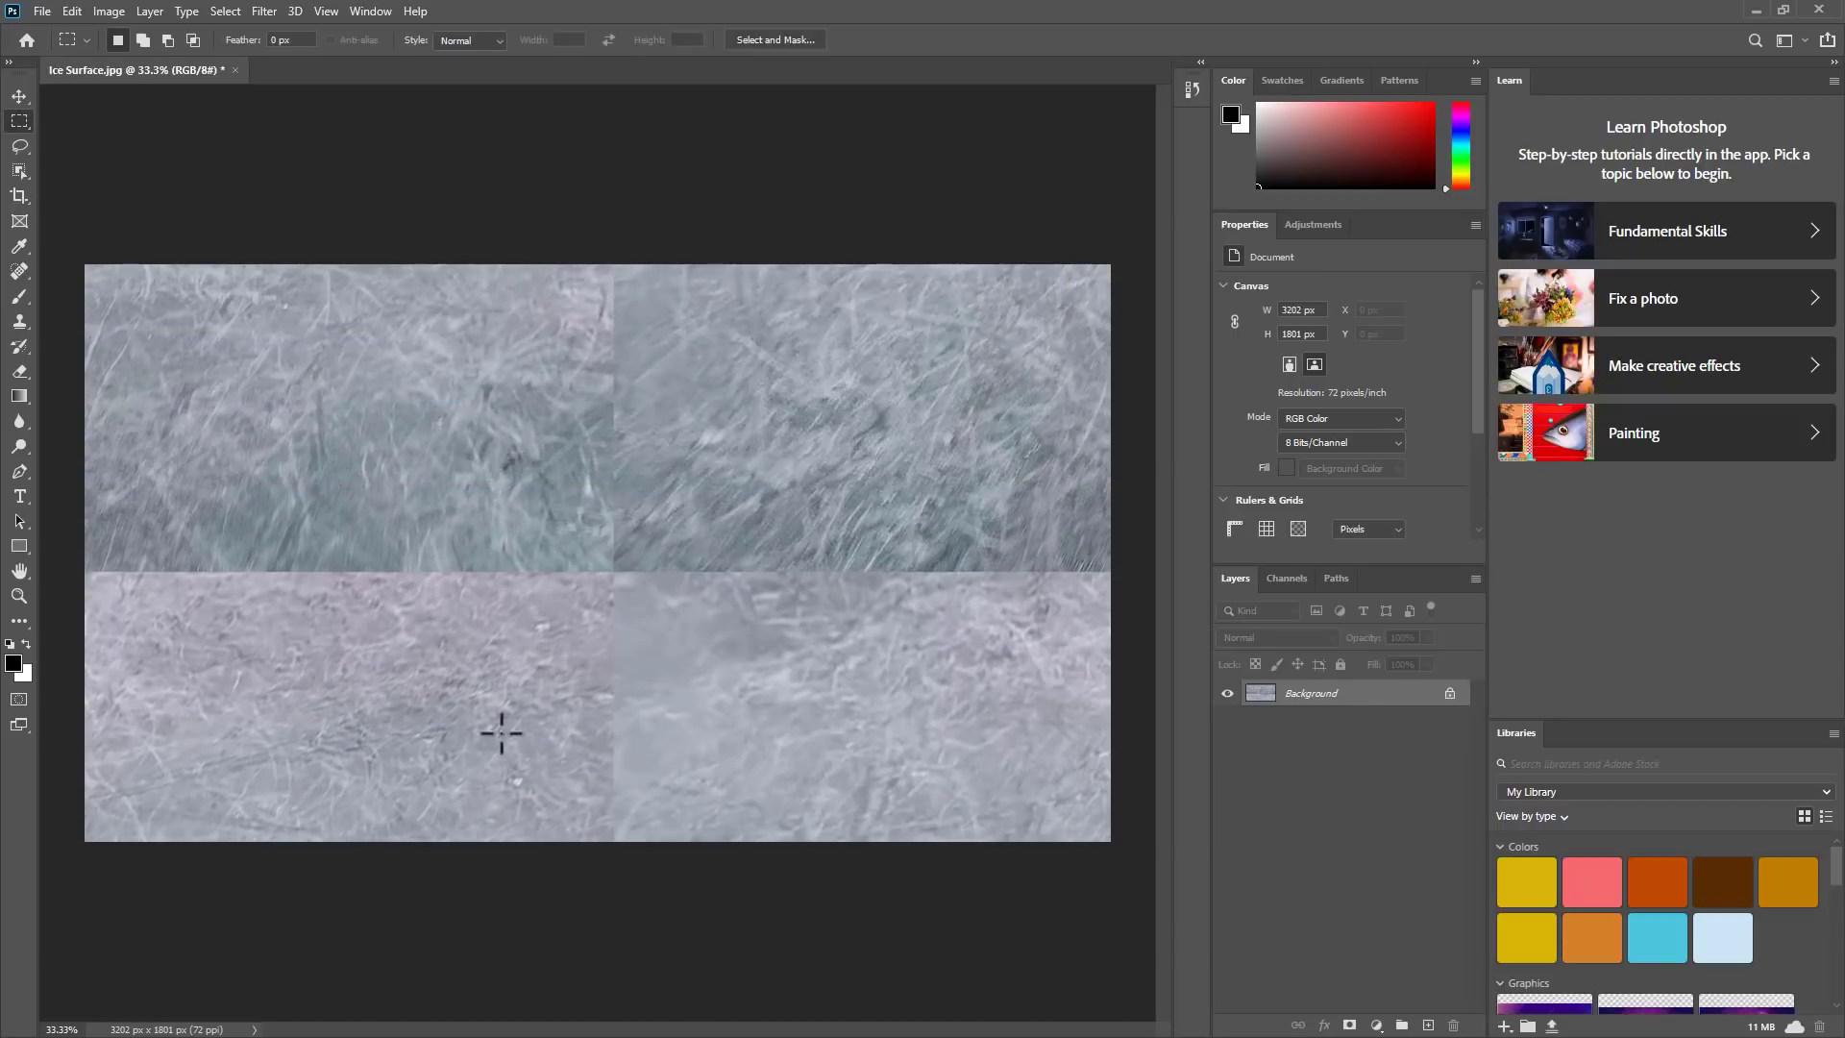
key(s)
right_click(152, 523)
drag(349, 566, 354, 566)
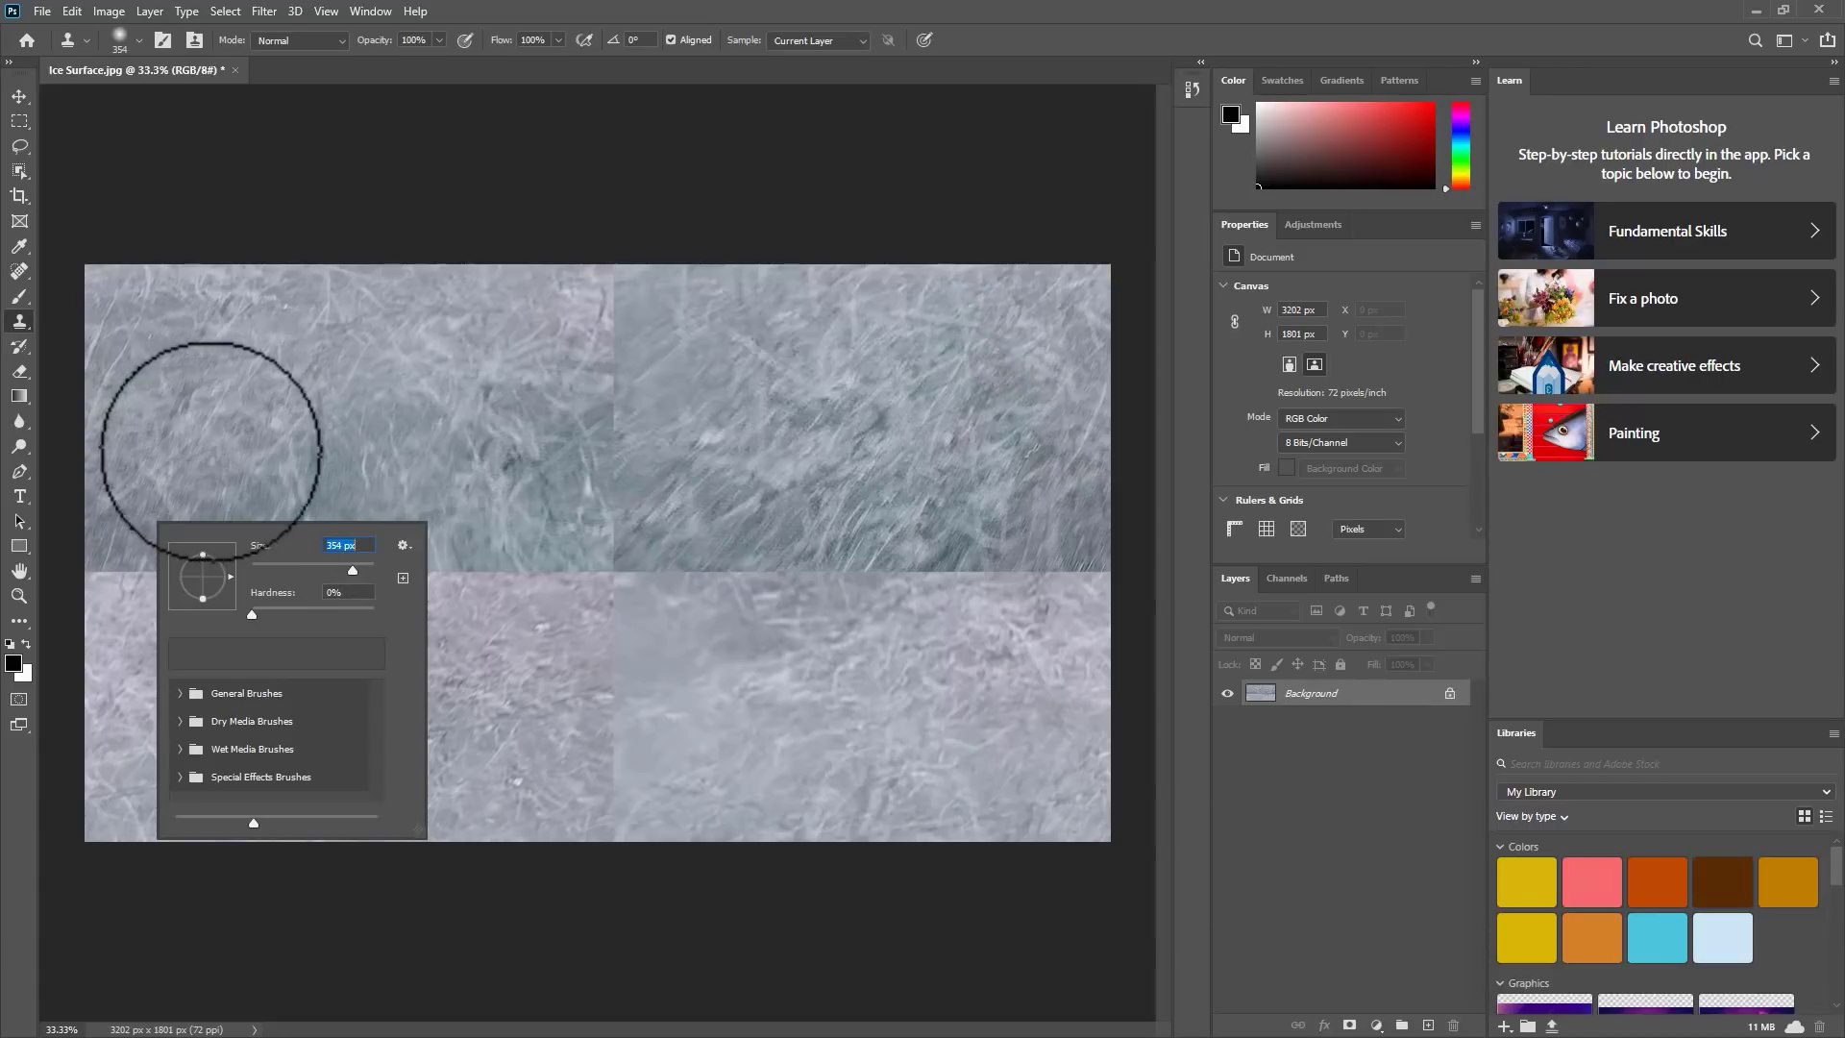
key(Return)
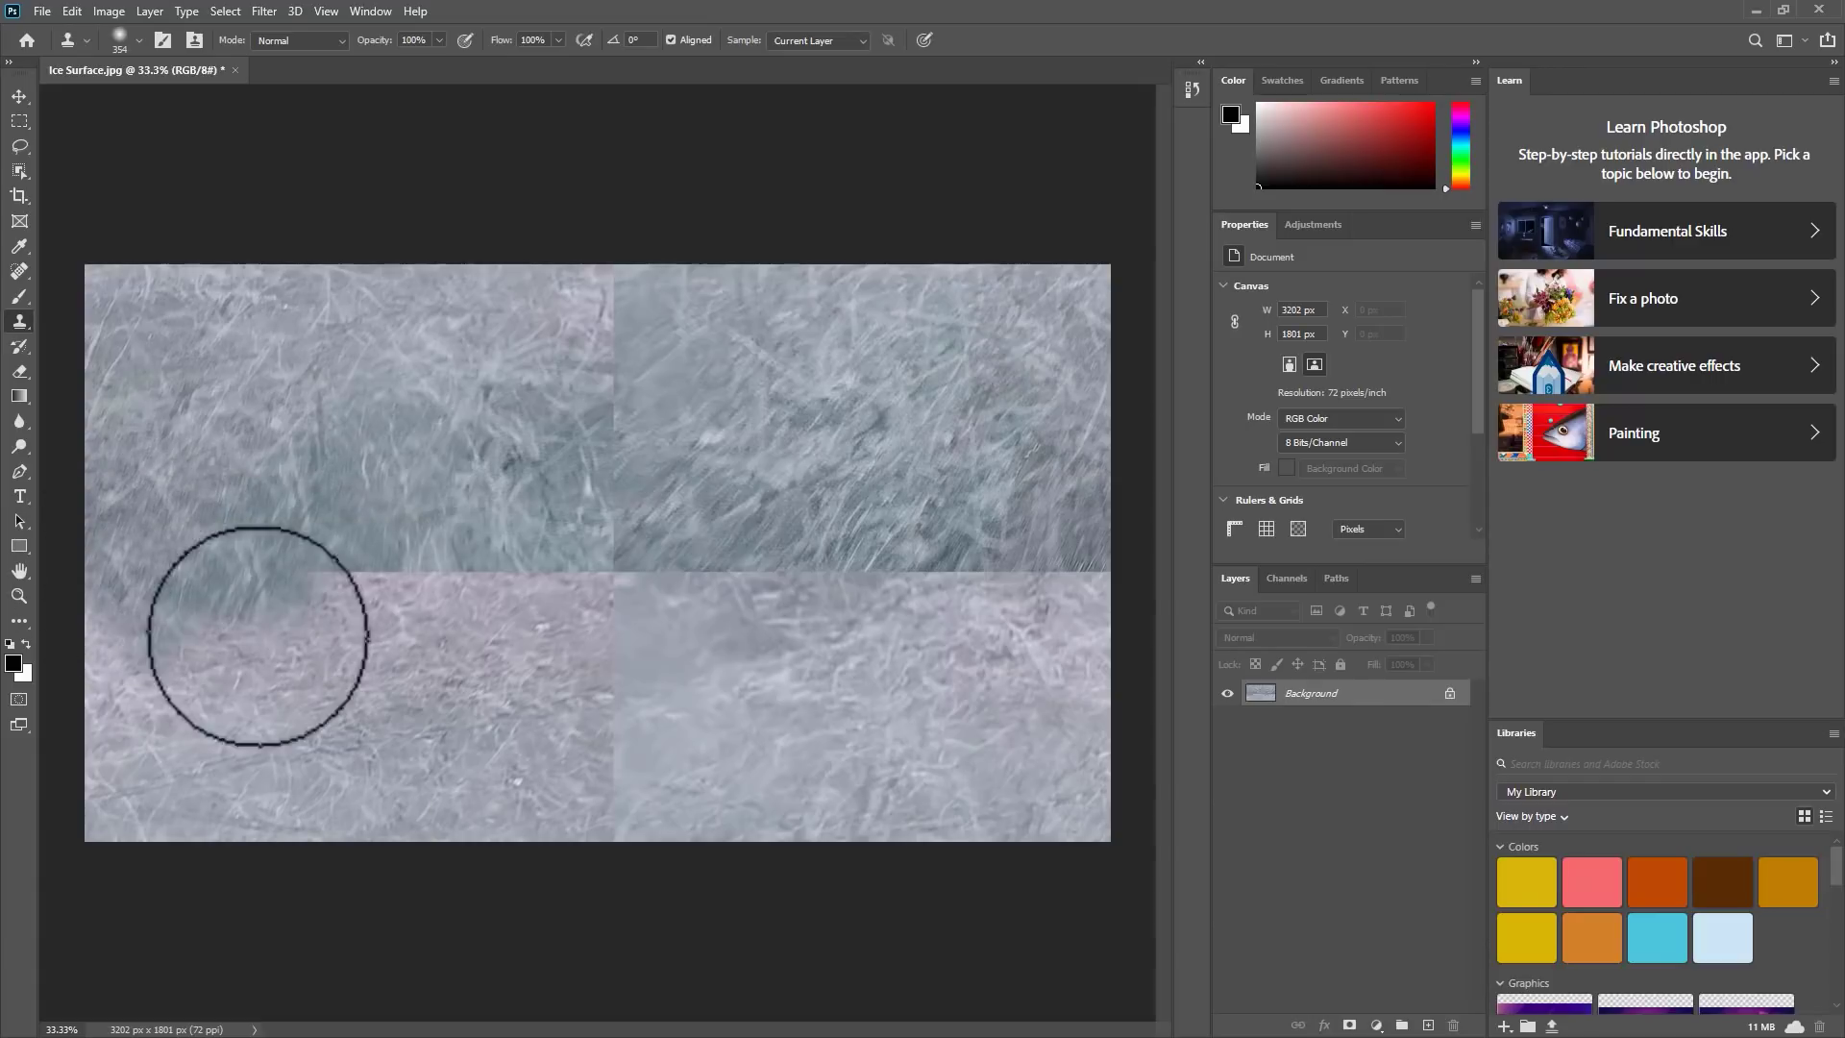
Select a cross-shaped area covering the full horizontal and vertical seams, and feather the selection
click(19, 121)
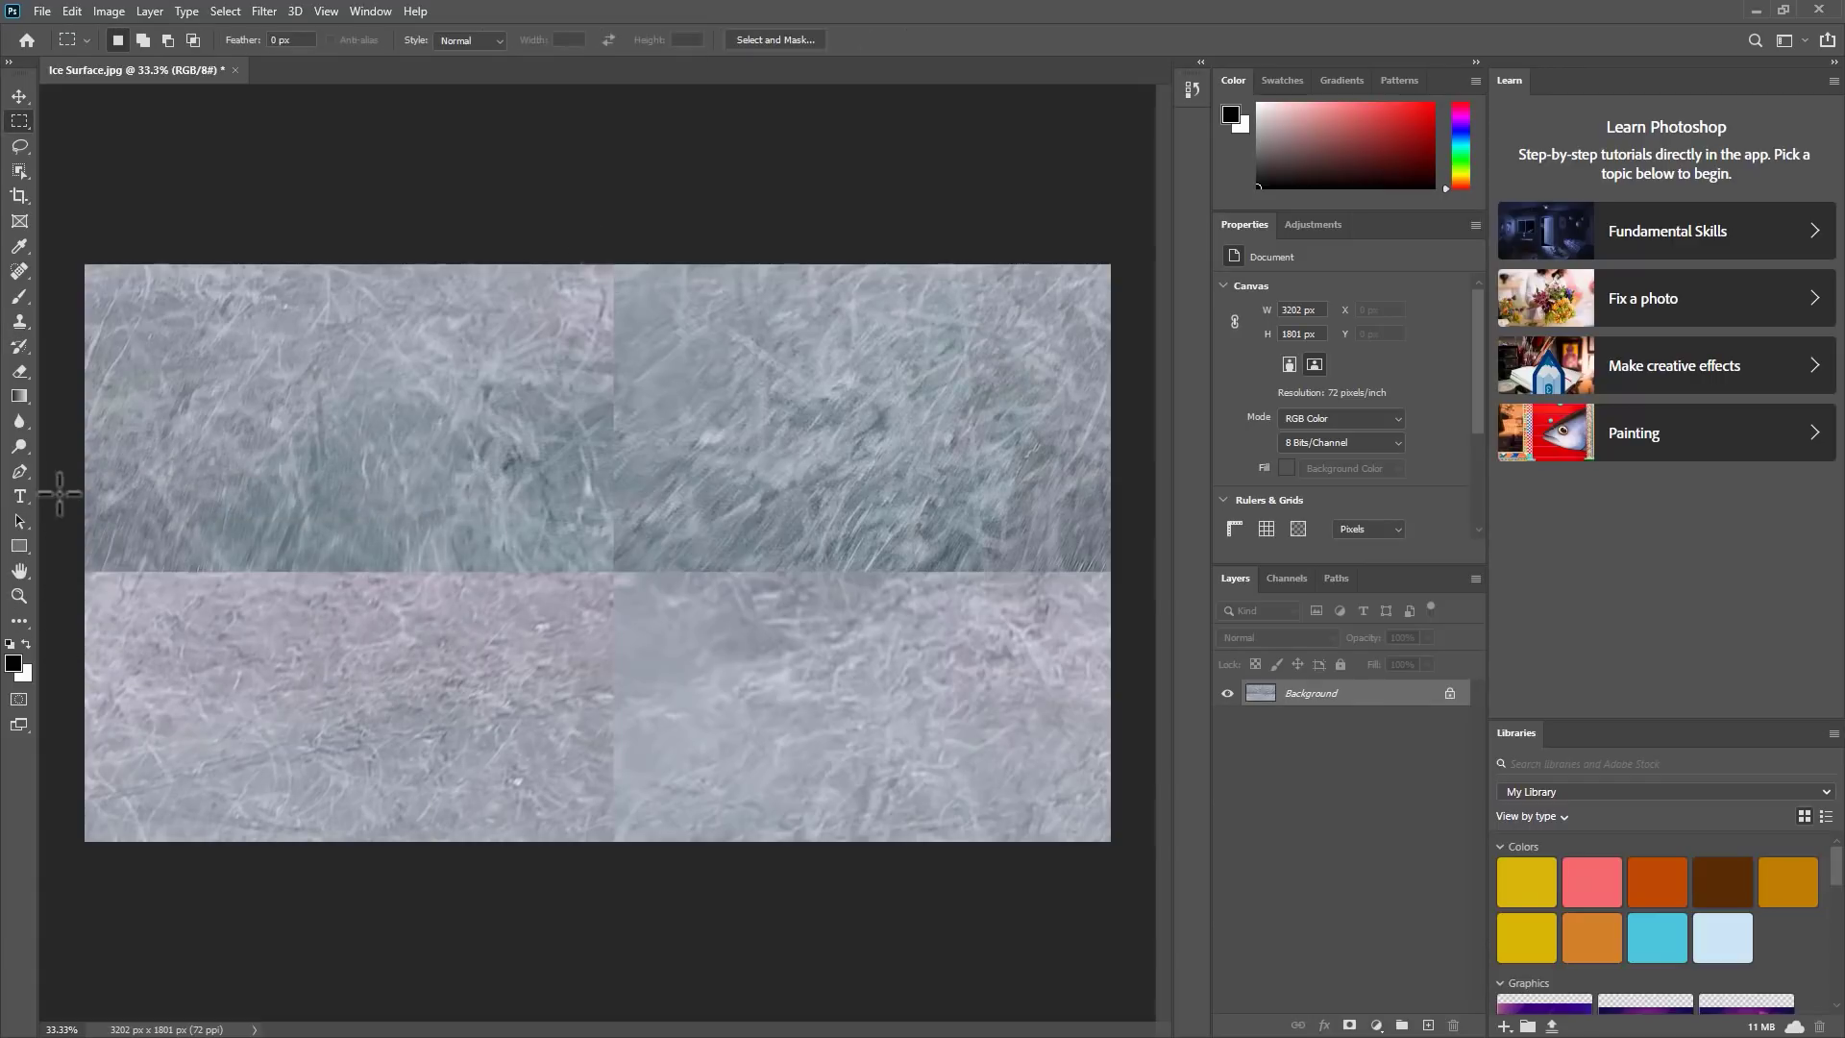
drag(60, 494, 1134, 639)
shift+drag(548, 194, 675, 908)
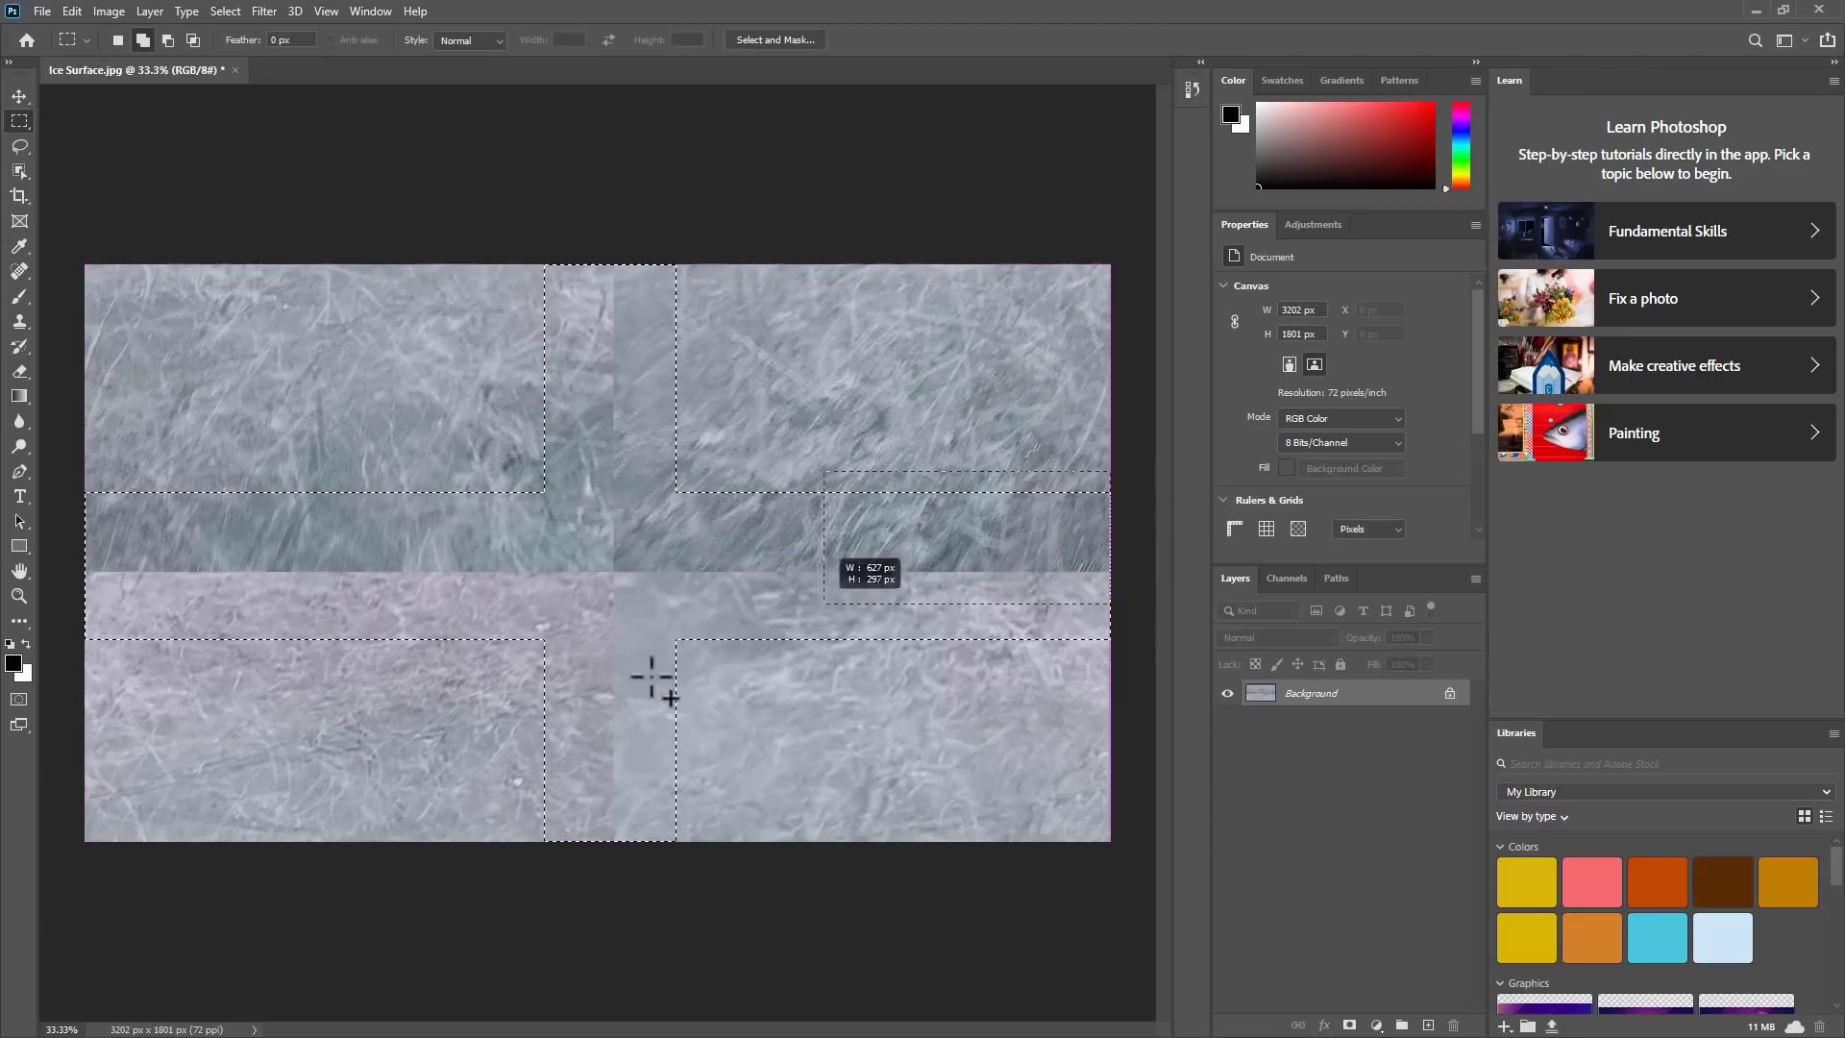
click(225, 10)
click(503, 362)
click(981, 332)
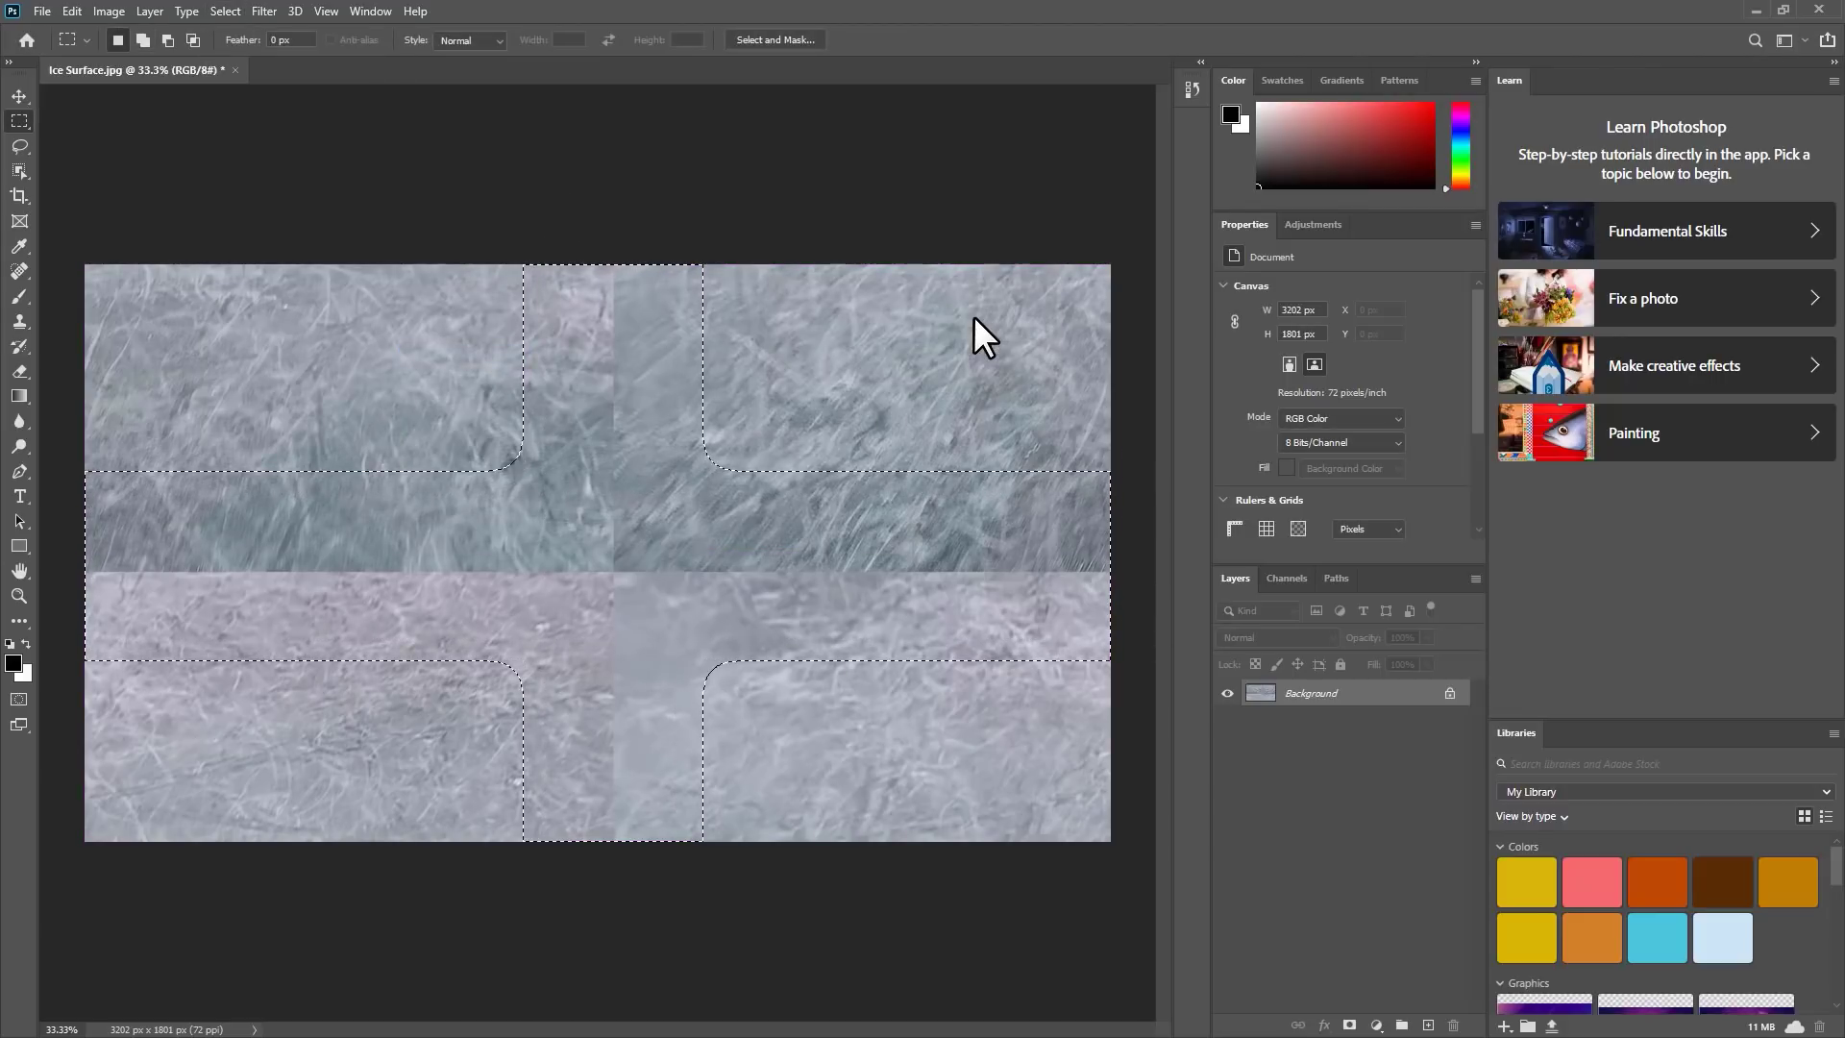
Fill the cross-shaped selection using Content-Aware Fill output to a new layer, deselect, and compare it with the original
click(72, 11)
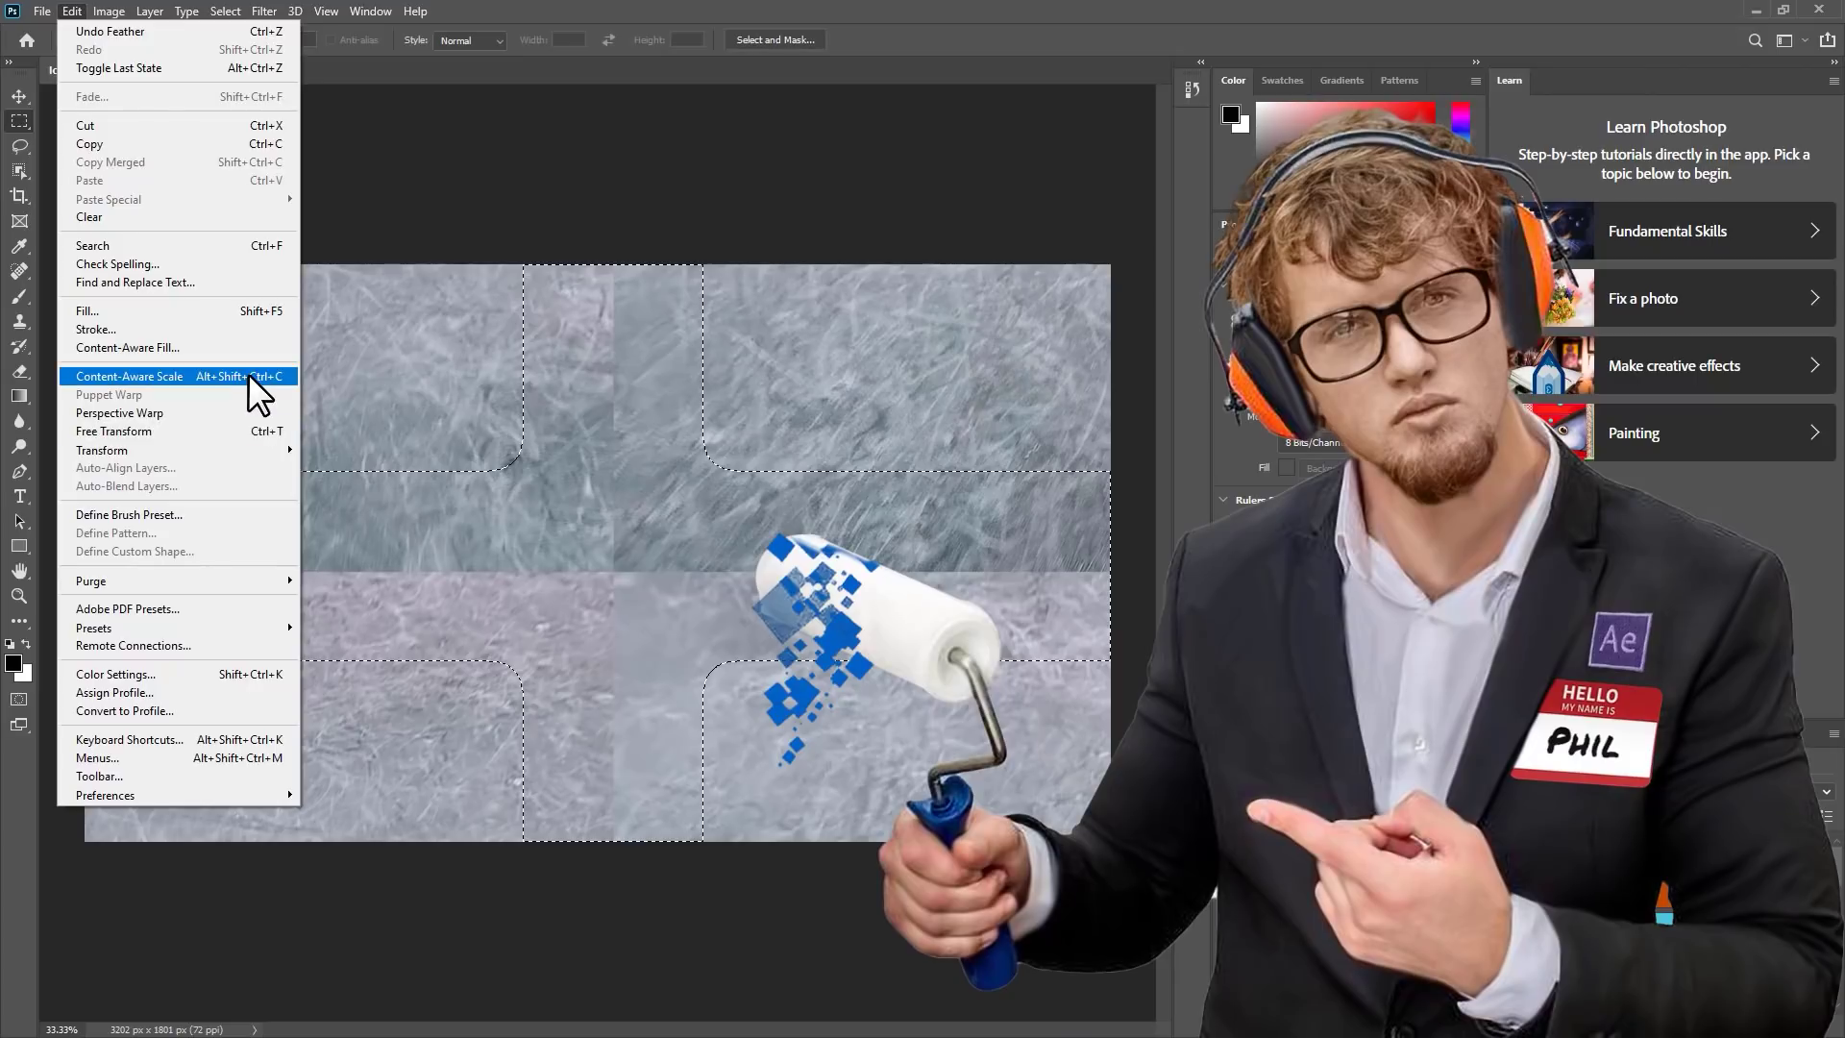
click(260, 348)
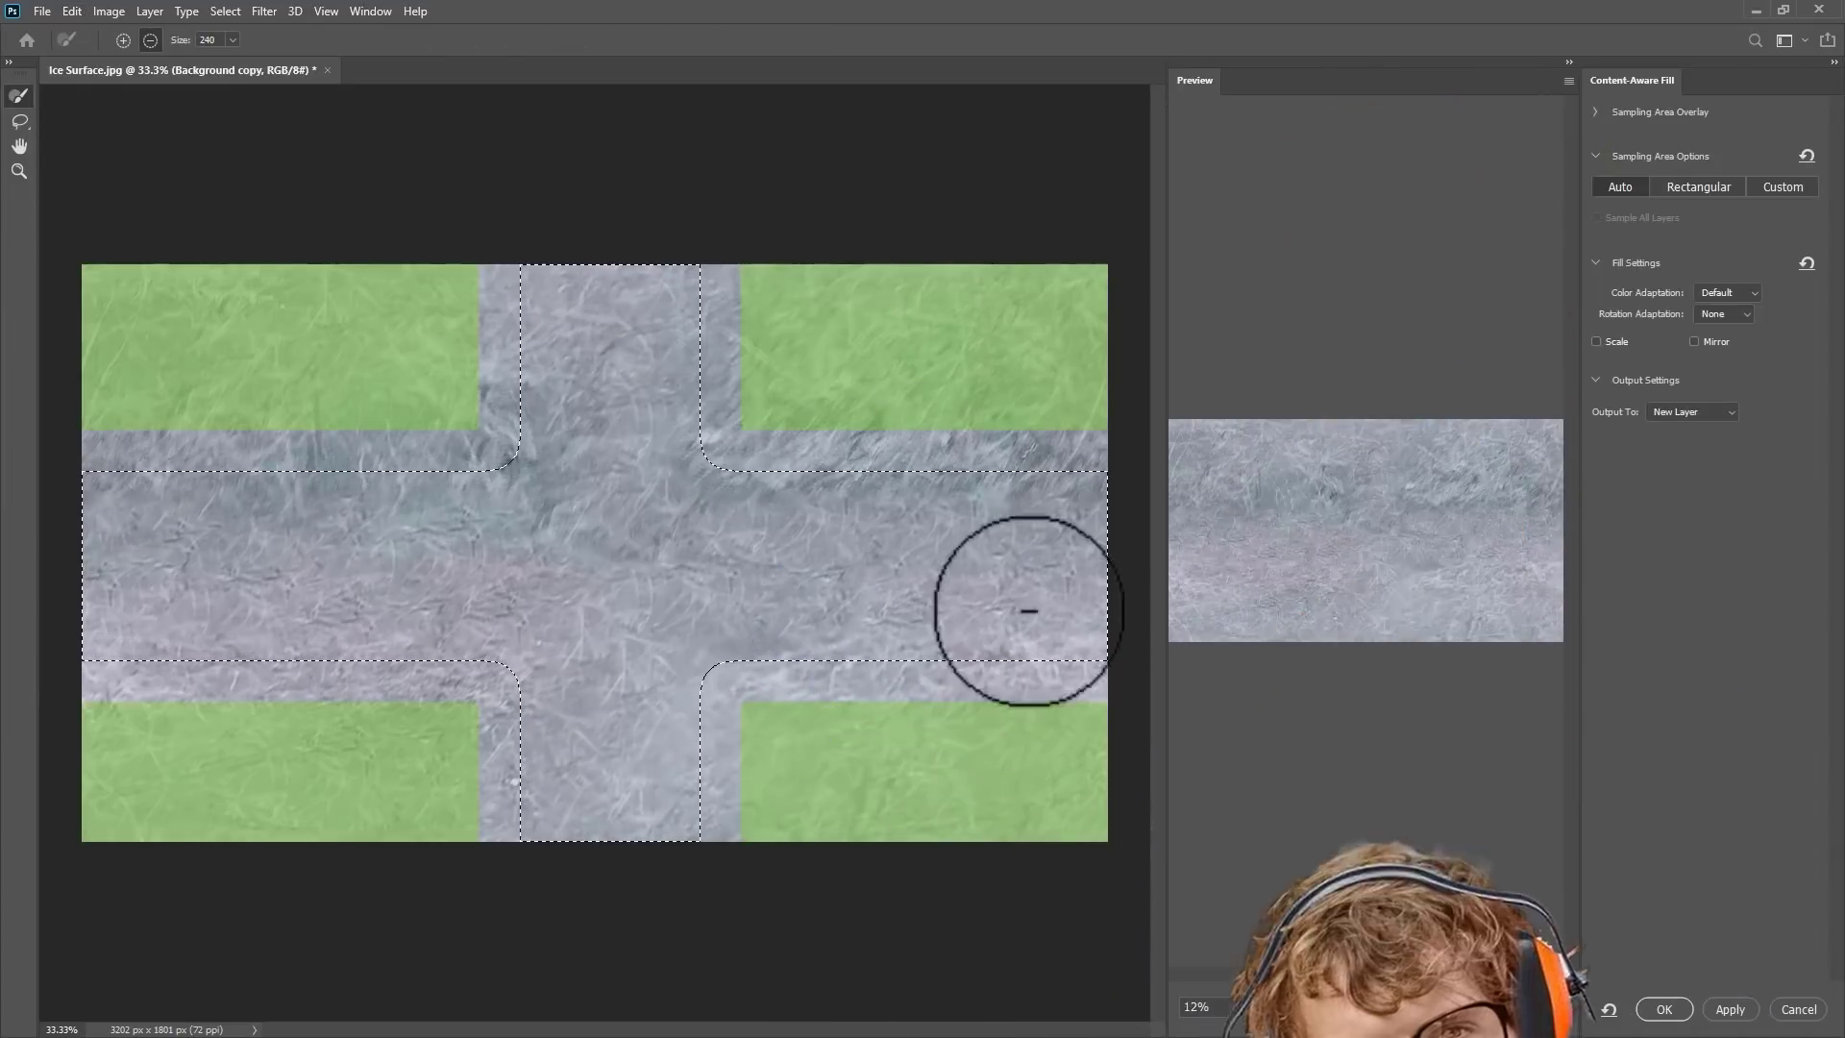
click(1664, 1009)
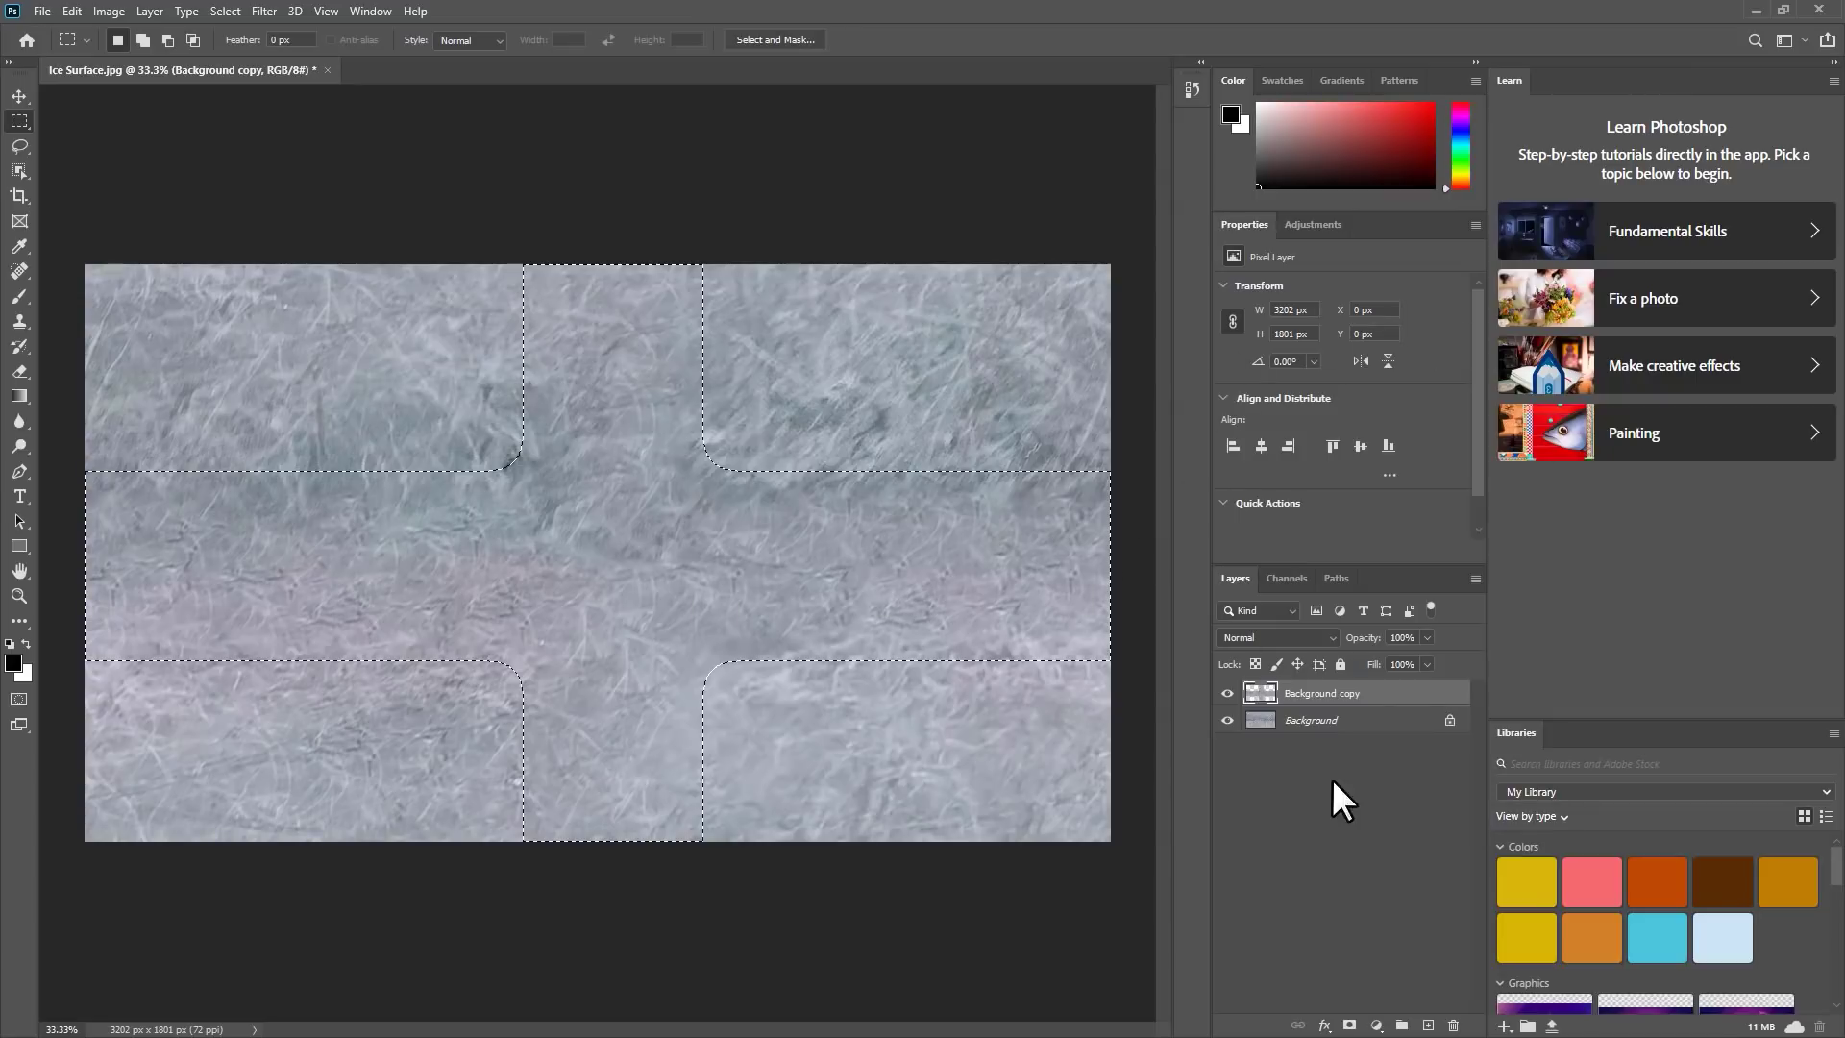
click(1343, 800)
click(1227, 693)
click(1227, 693)
click(1227, 693)
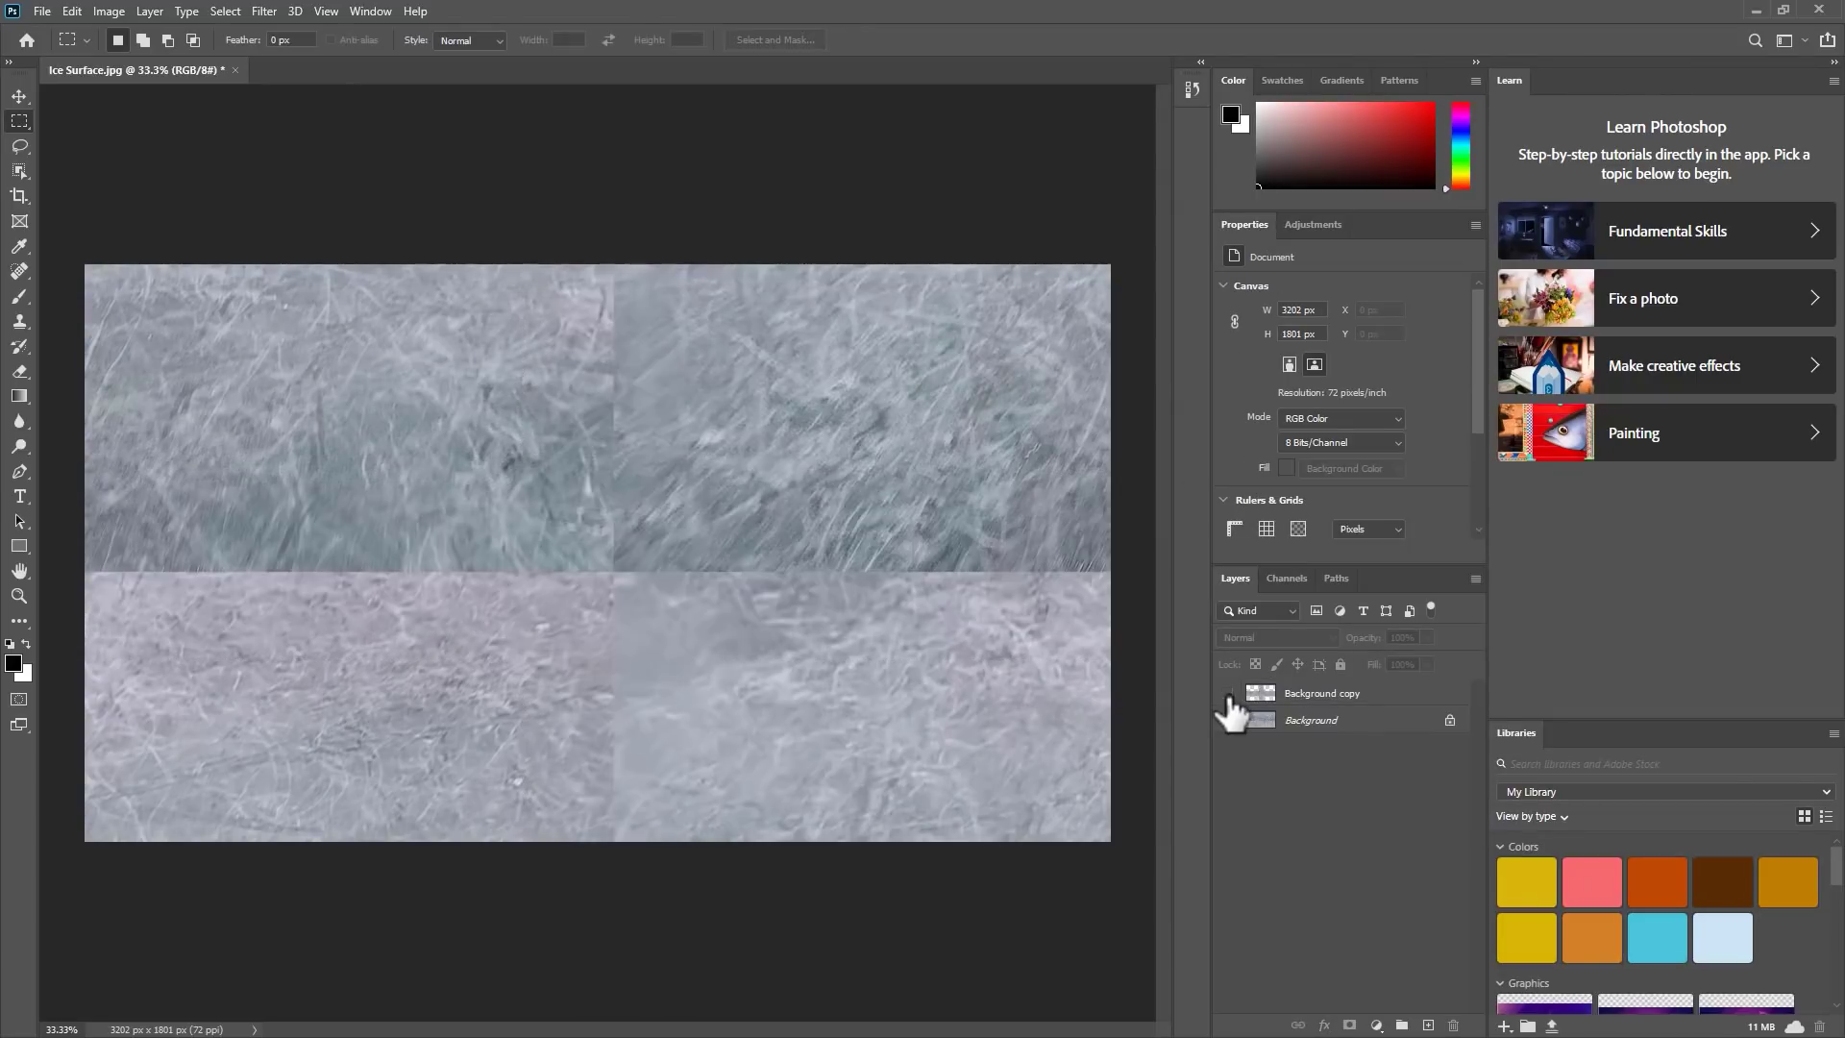
click(1227, 693)
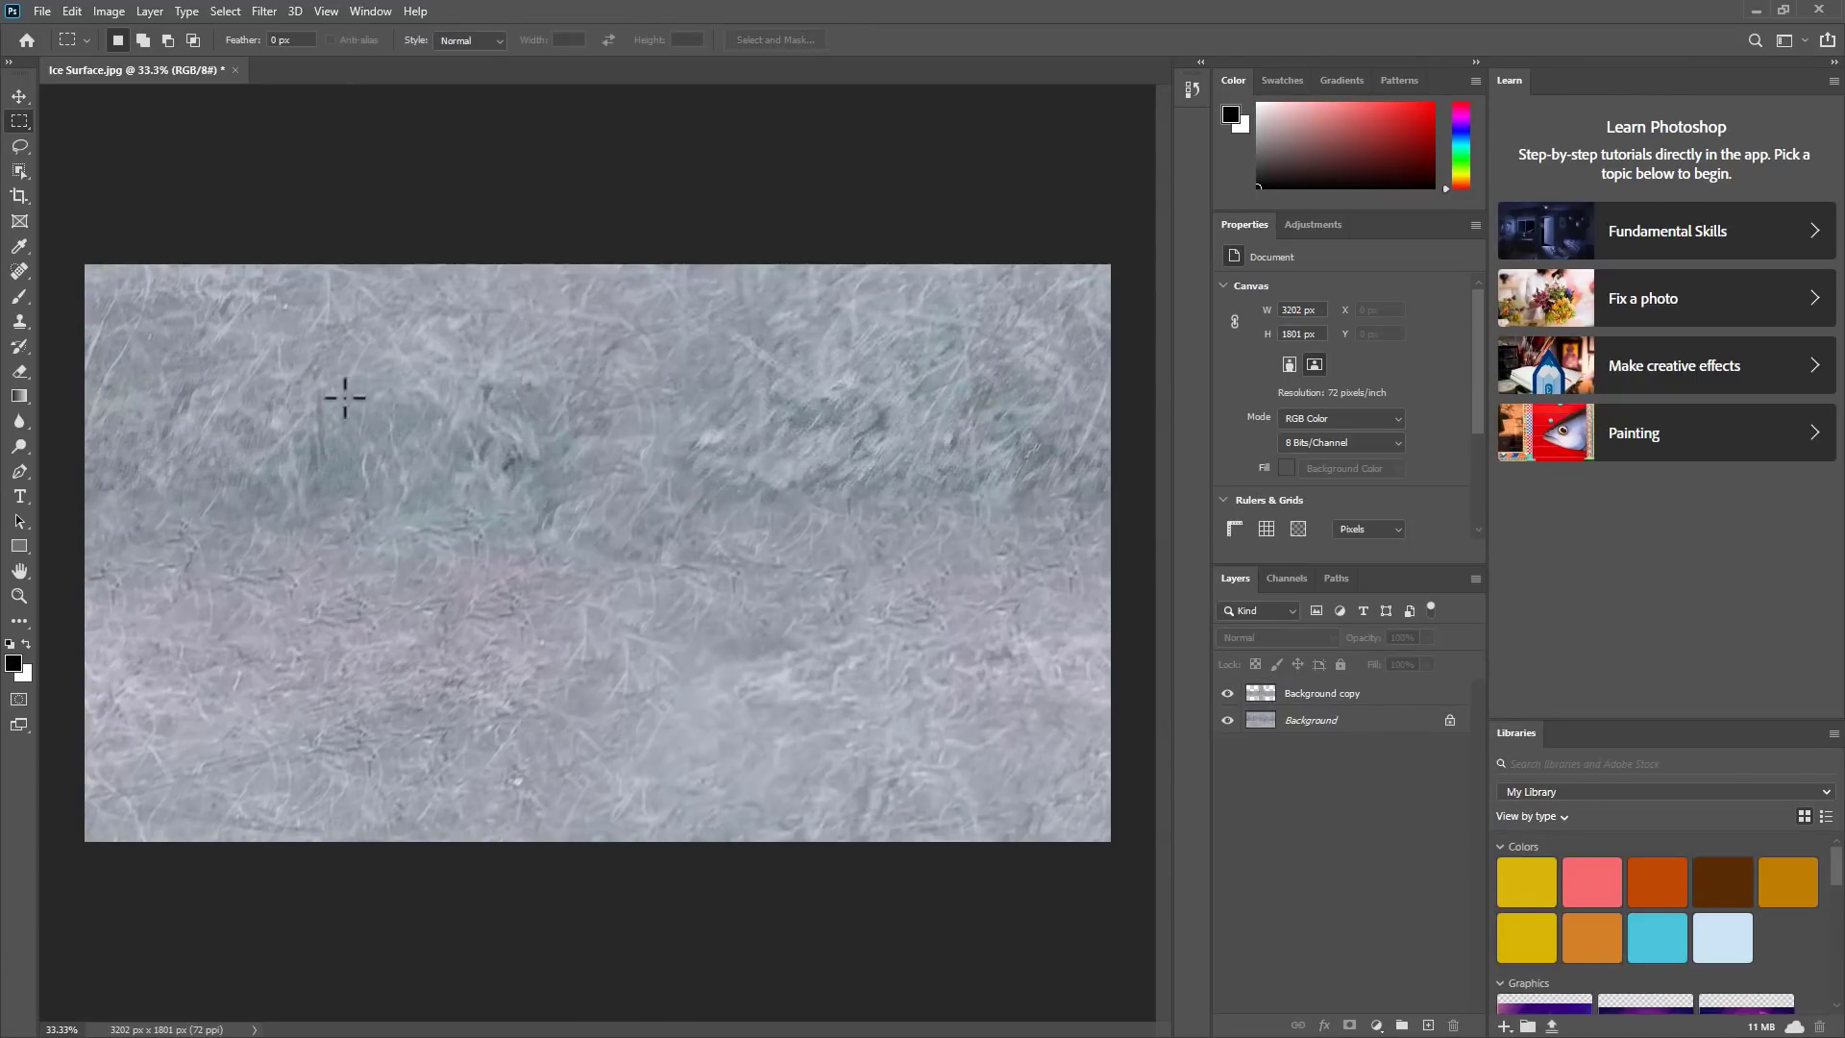
Save the seamless image as Ice Surface Tilable.jpg
click(42, 10)
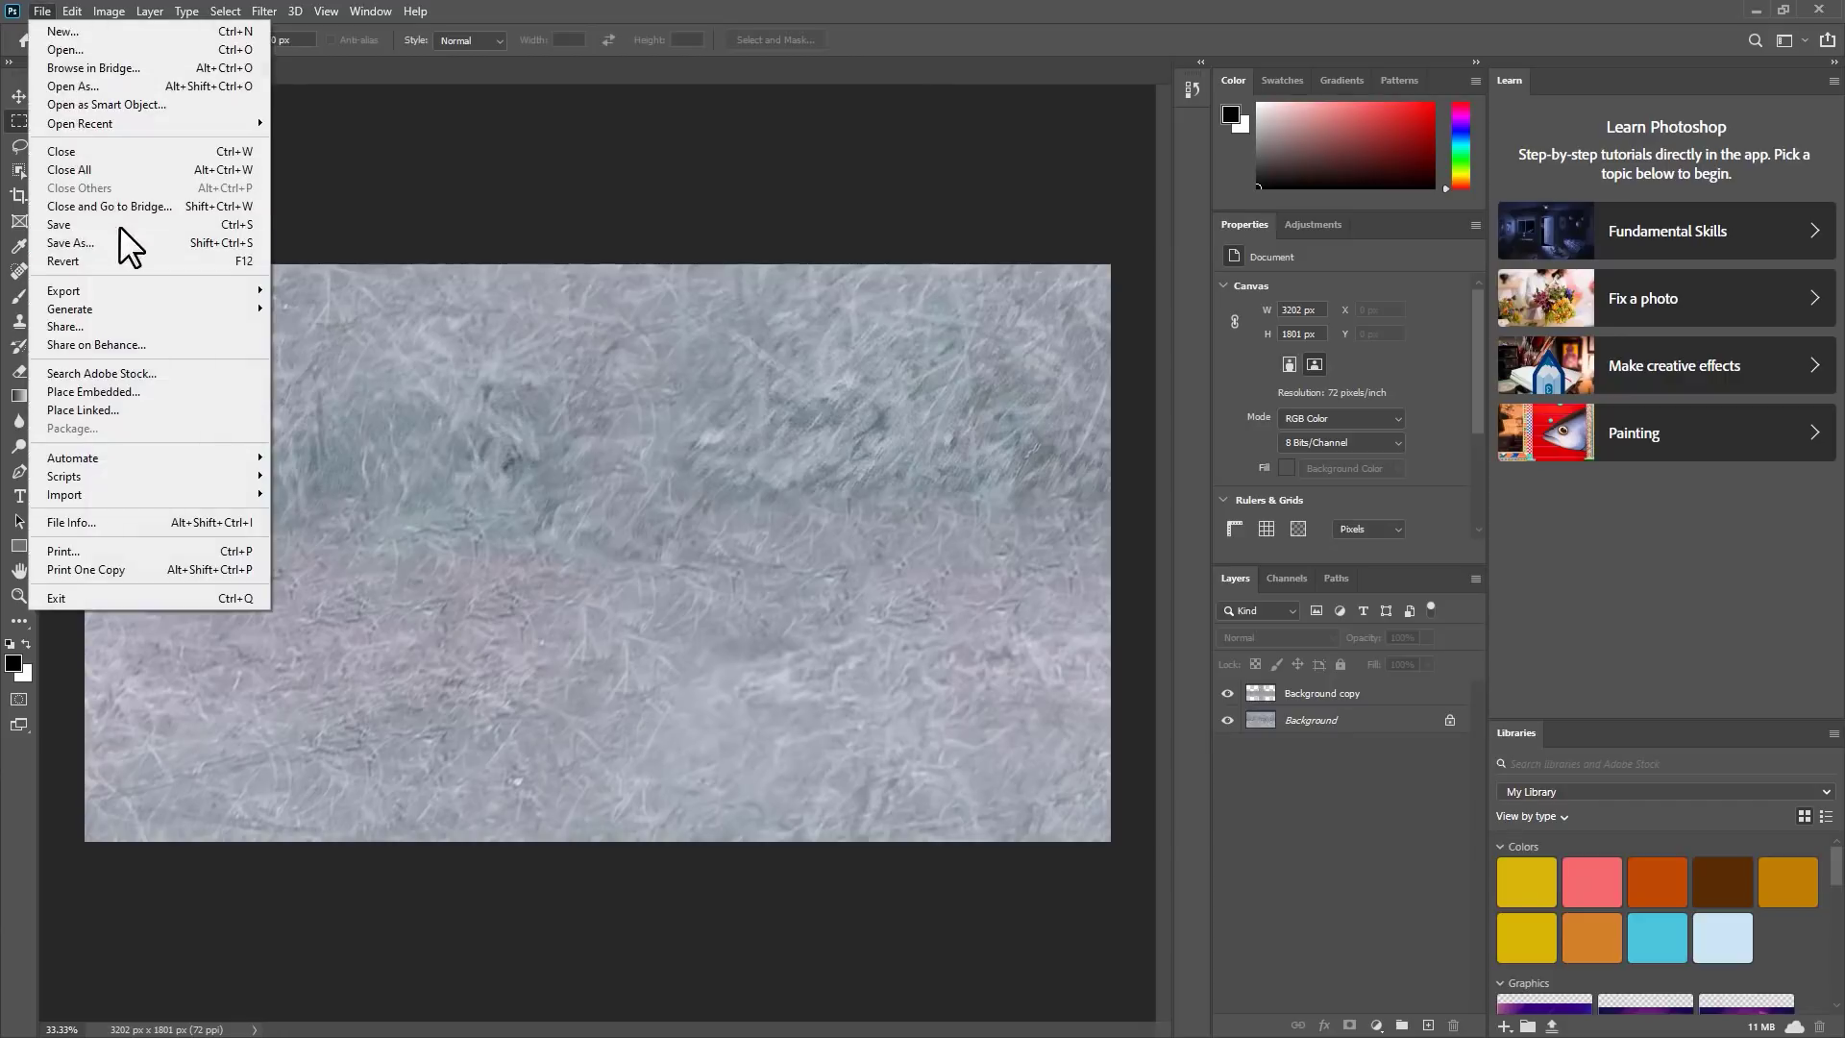
click(120, 241)
key(Return)
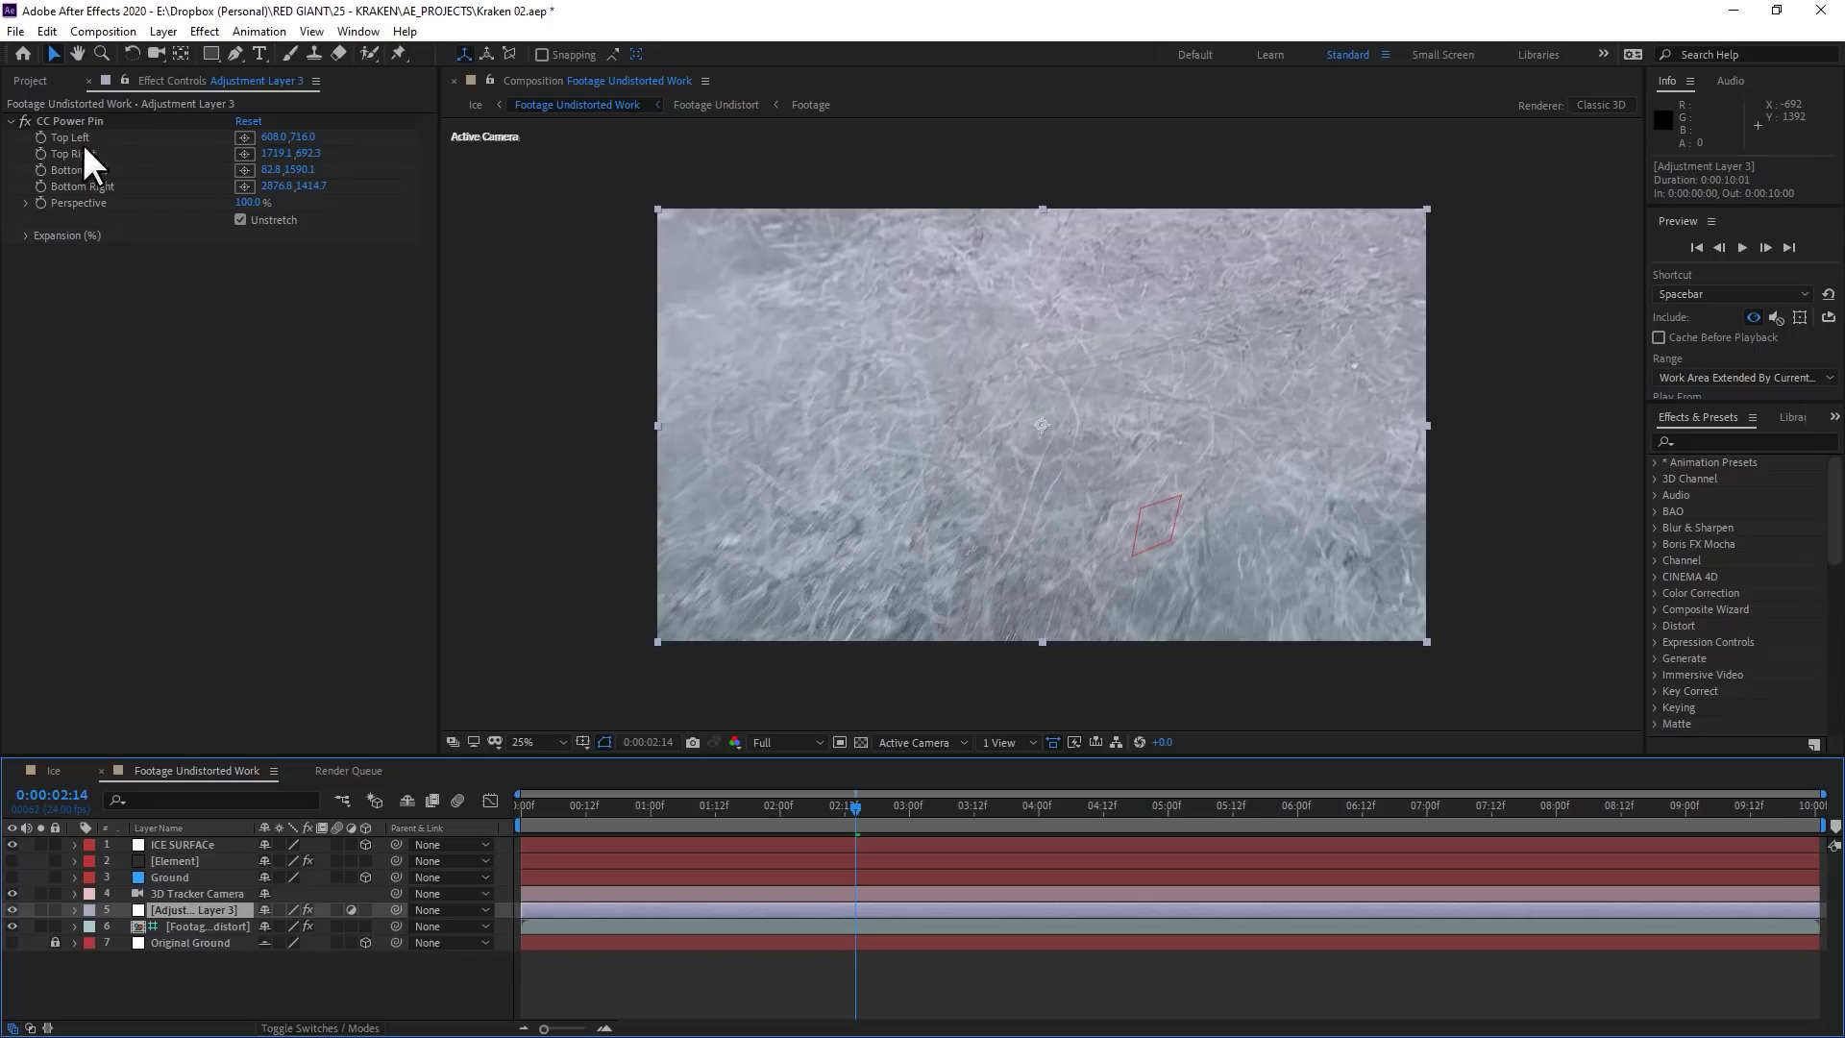
In After Effects, delete the CC Power Pin adjustment layer and make the Element layer visible
key(Delete)
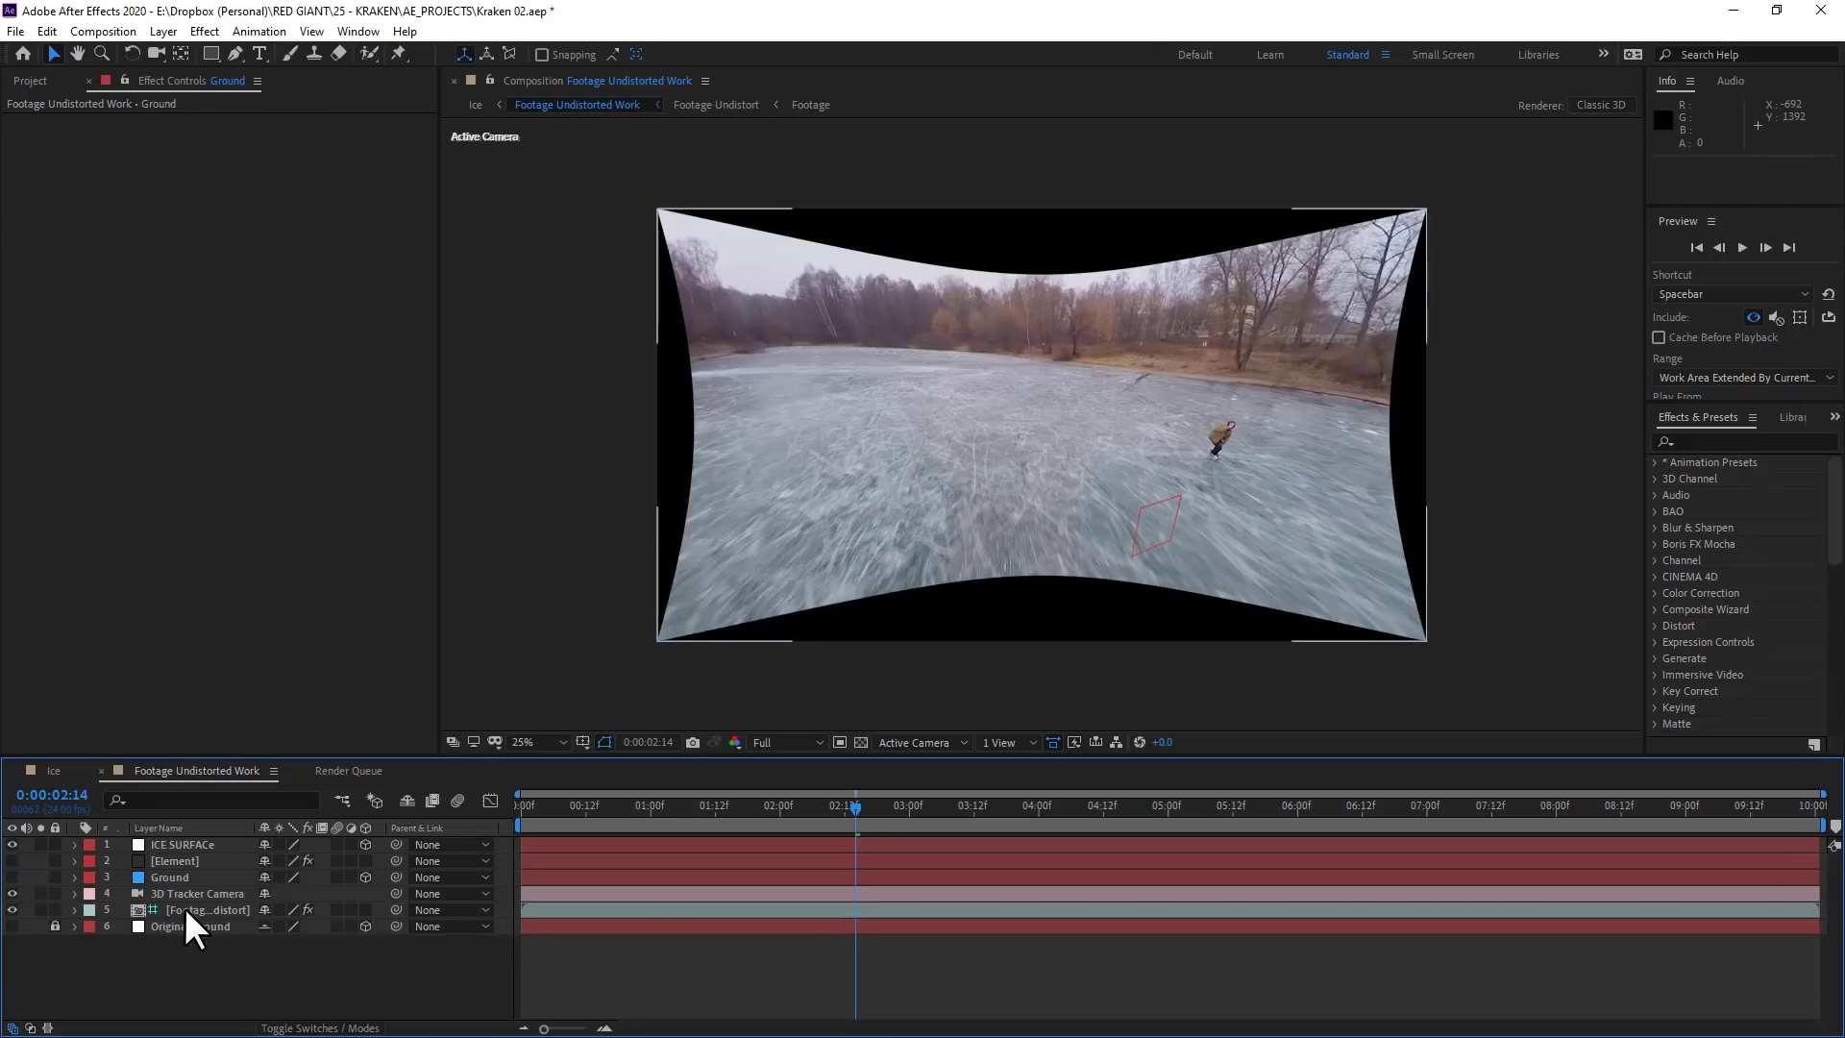
click(195, 845)
click(27, 862)
click(13, 861)
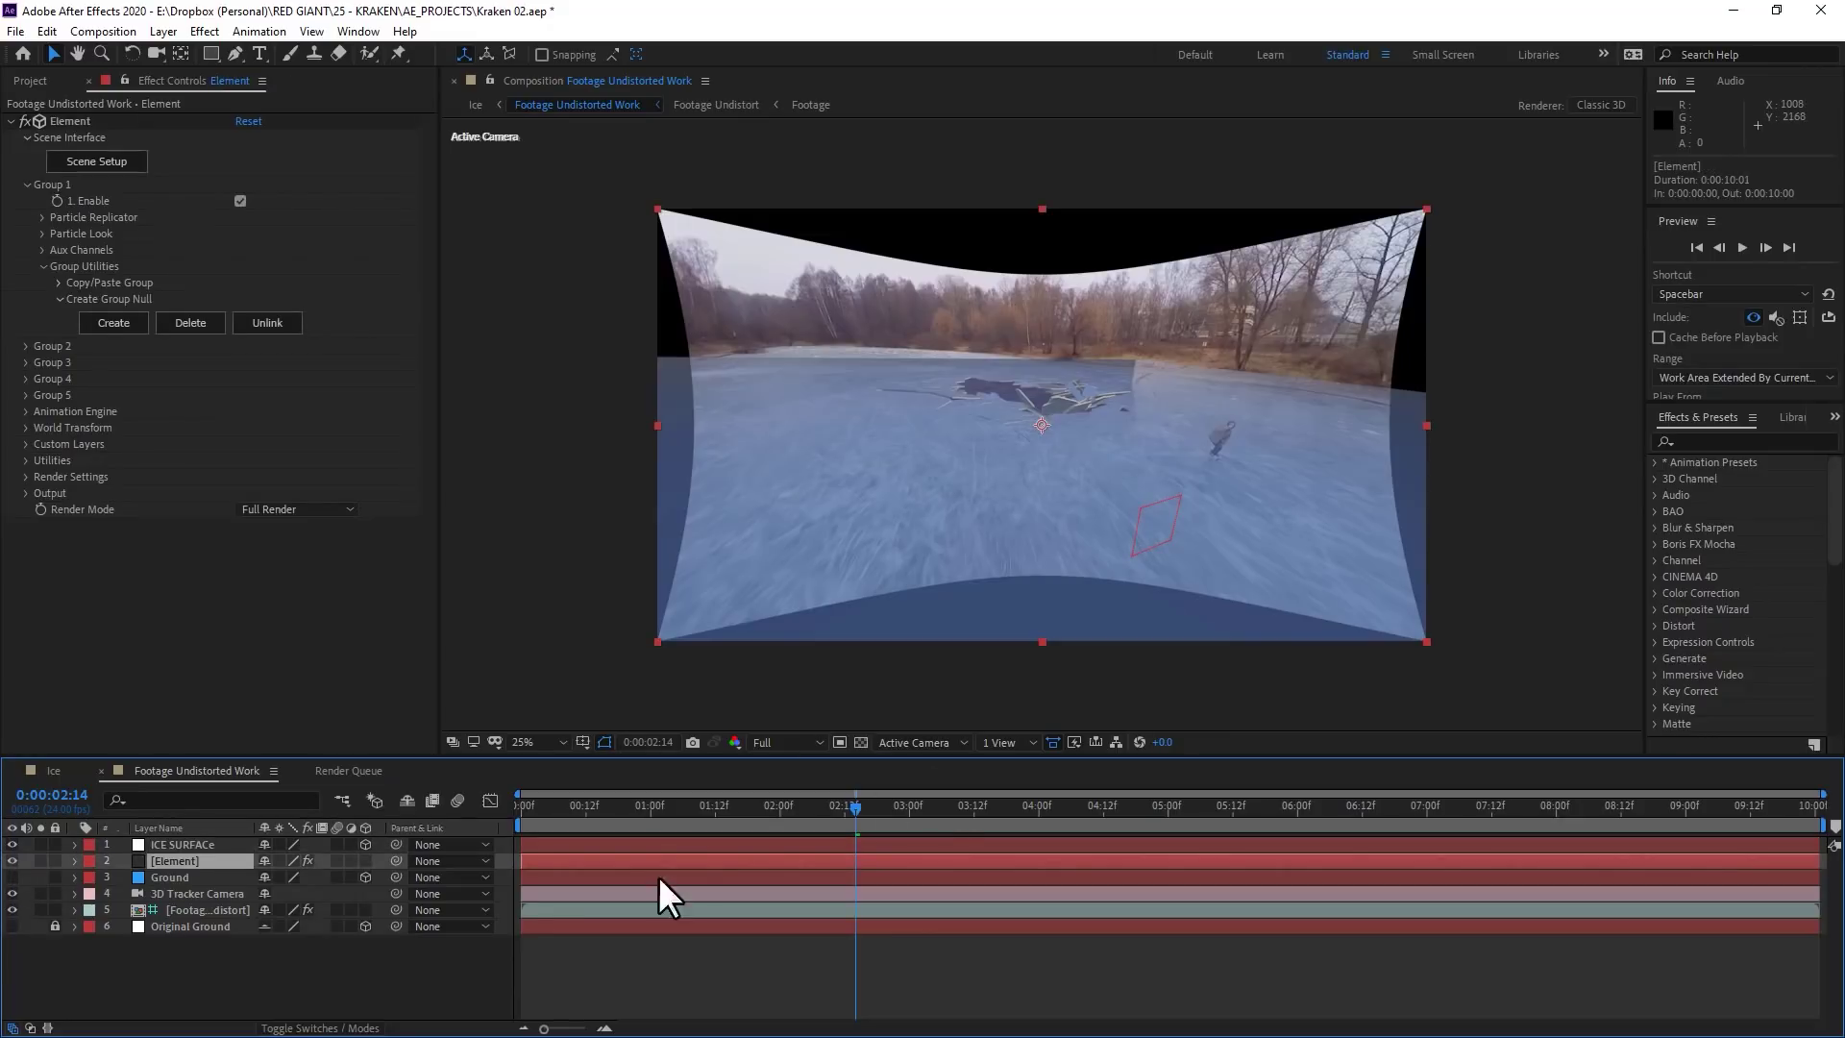
Load Ice Surface Tilable.jpg as the diffuse texture of the blue Mat material in Element's Scene Setup
click(87, 121)
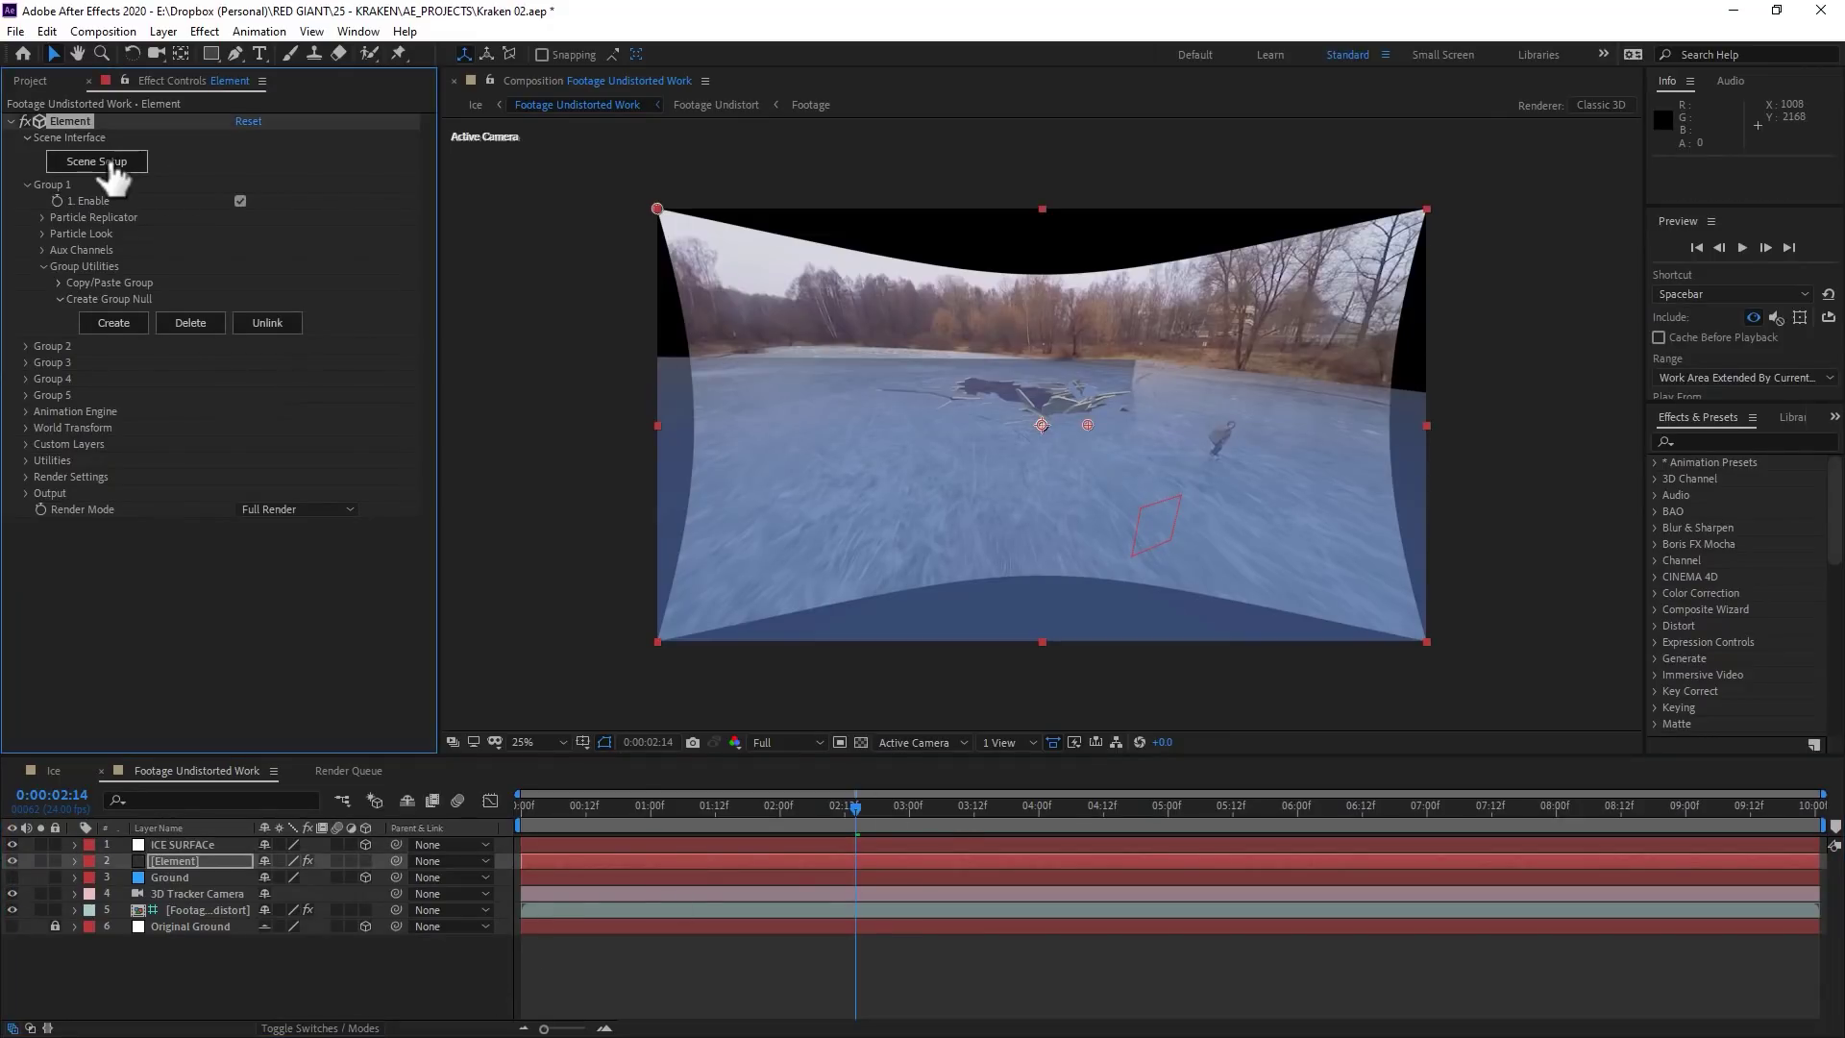
click(111, 165)
click(259, 727)
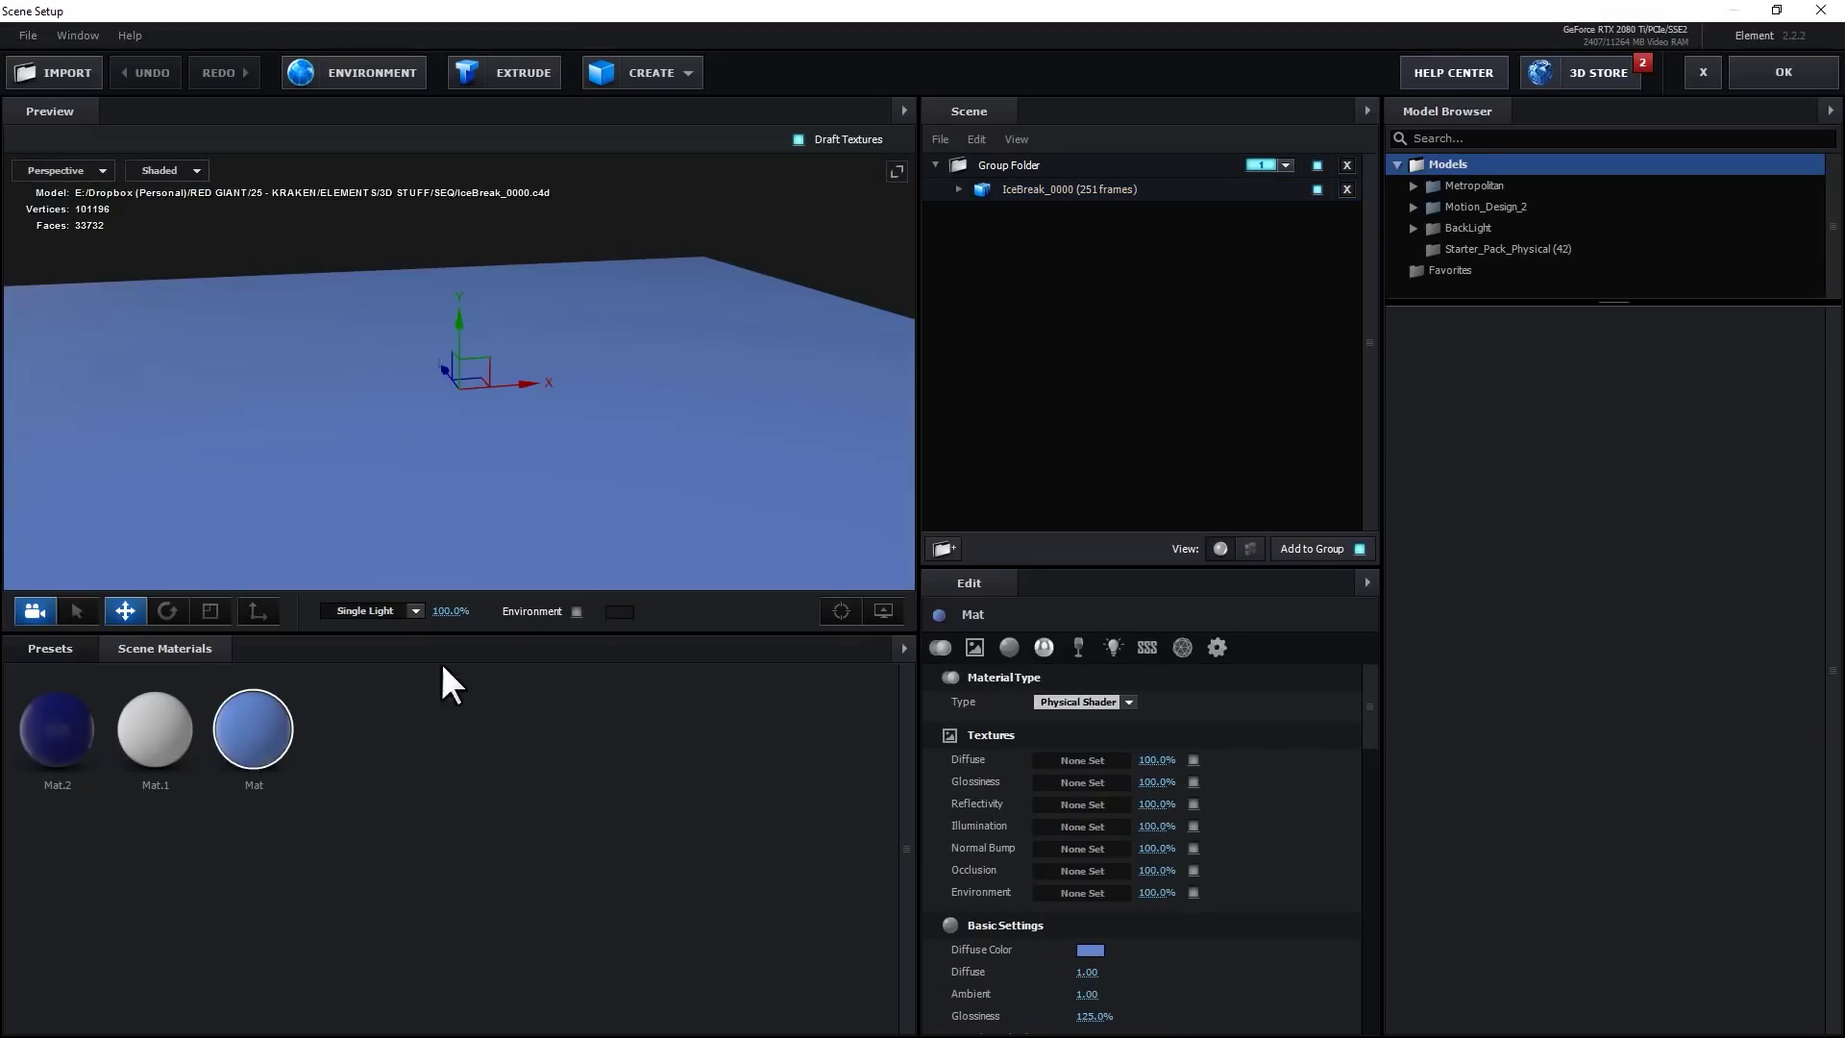
click(1093, 759)
click(1119, 650)
double_click(1699, 697)
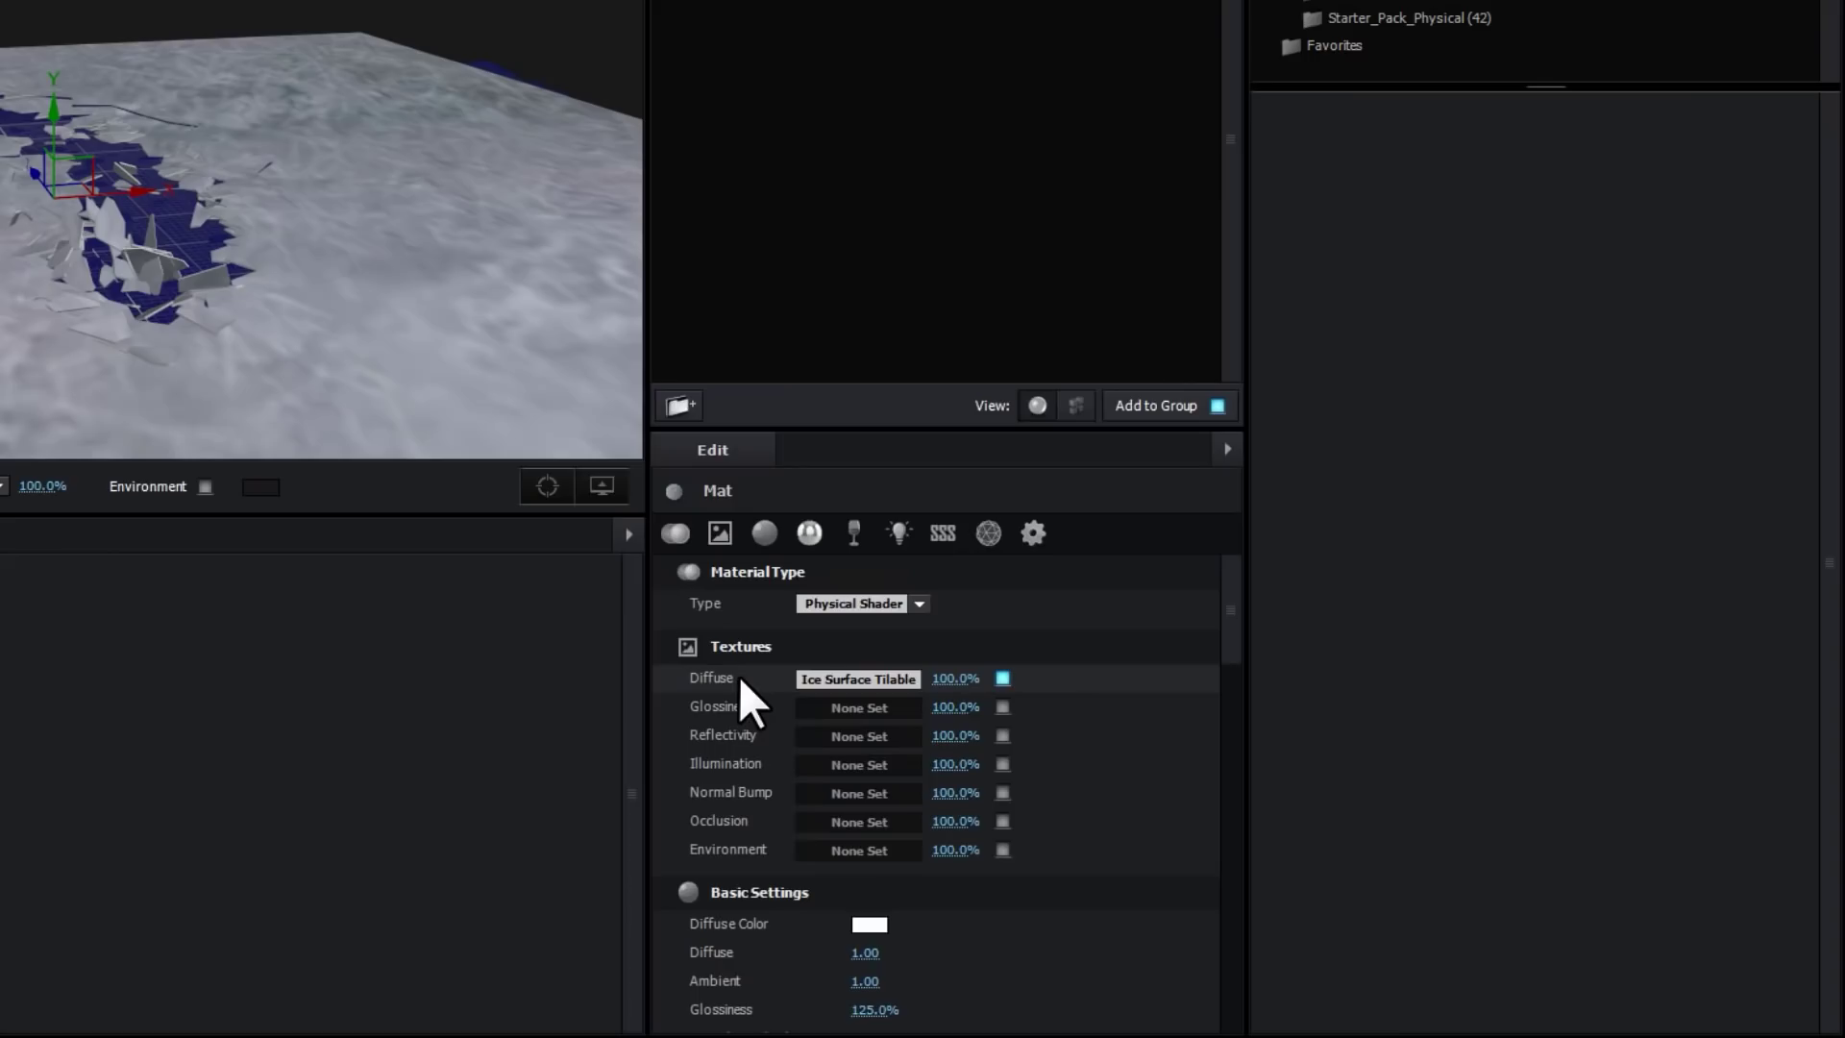
Copy the diffuse texture to Mat's Reflectivity channel, invert it, and move the input levels midpoint toward white
right_click(987, 748)
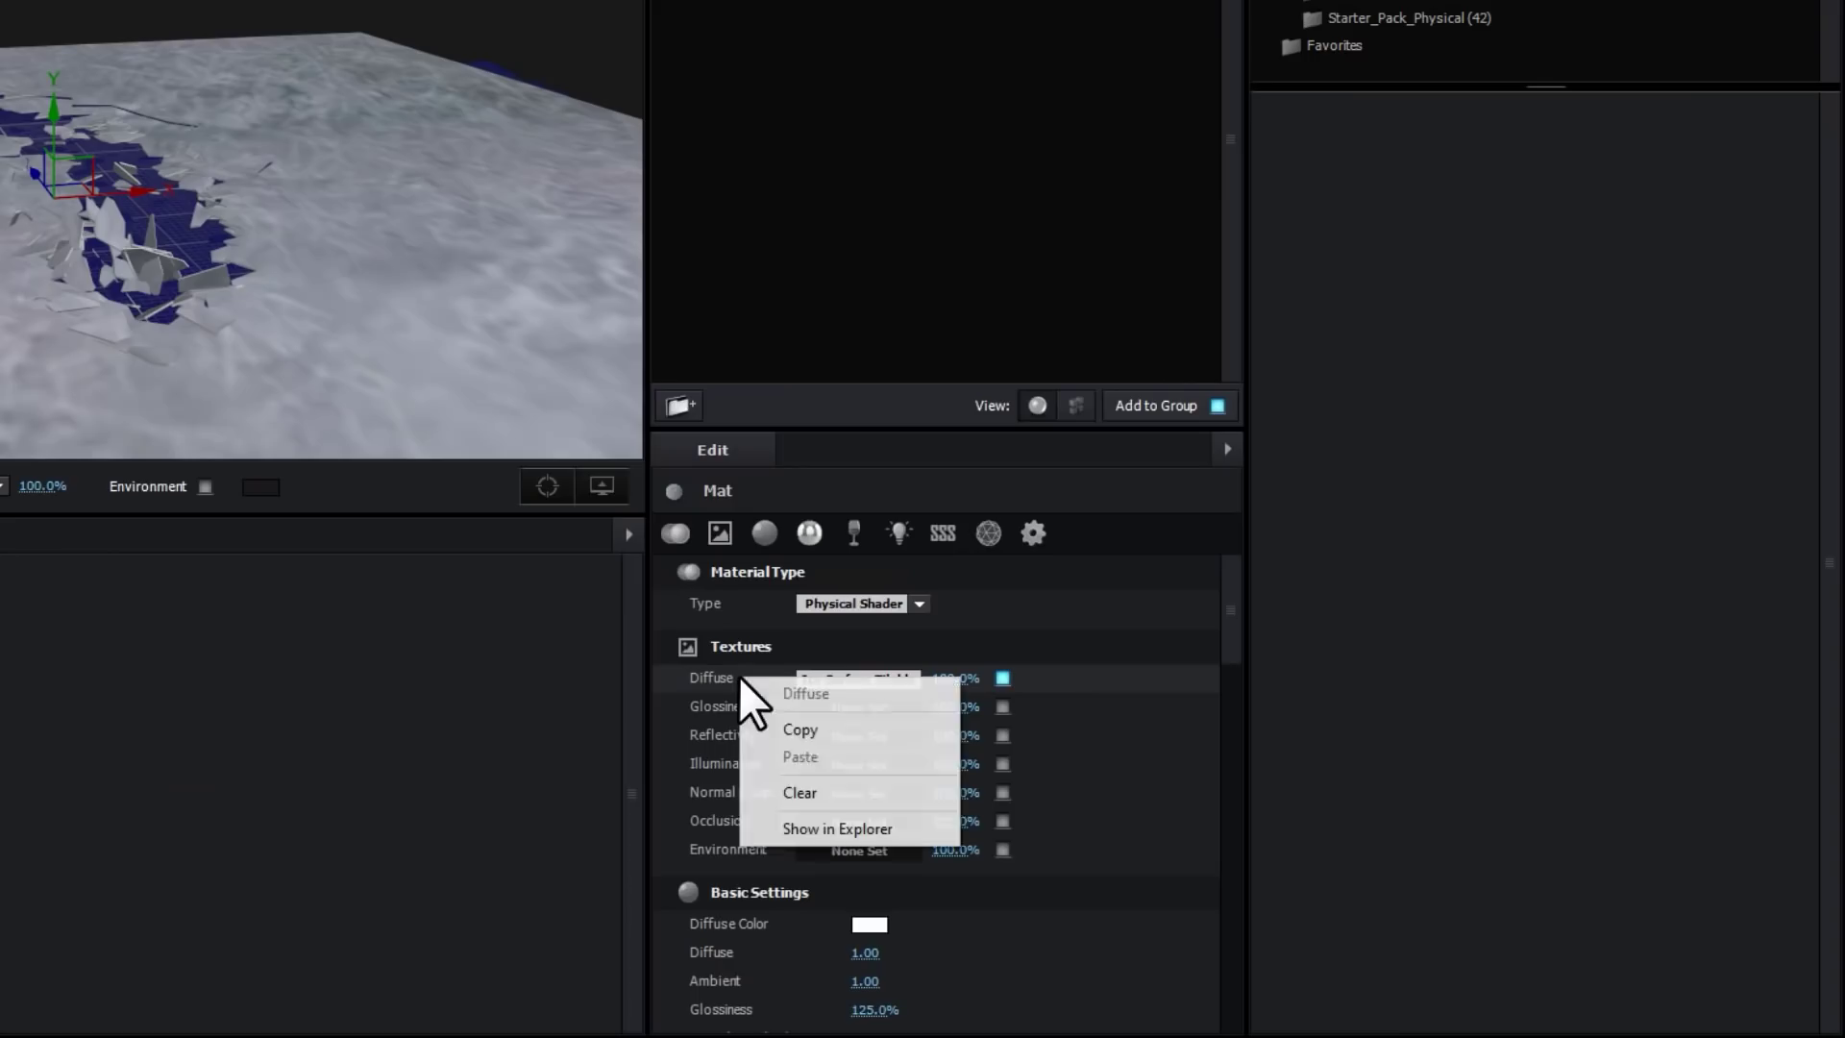
click(819, 730)
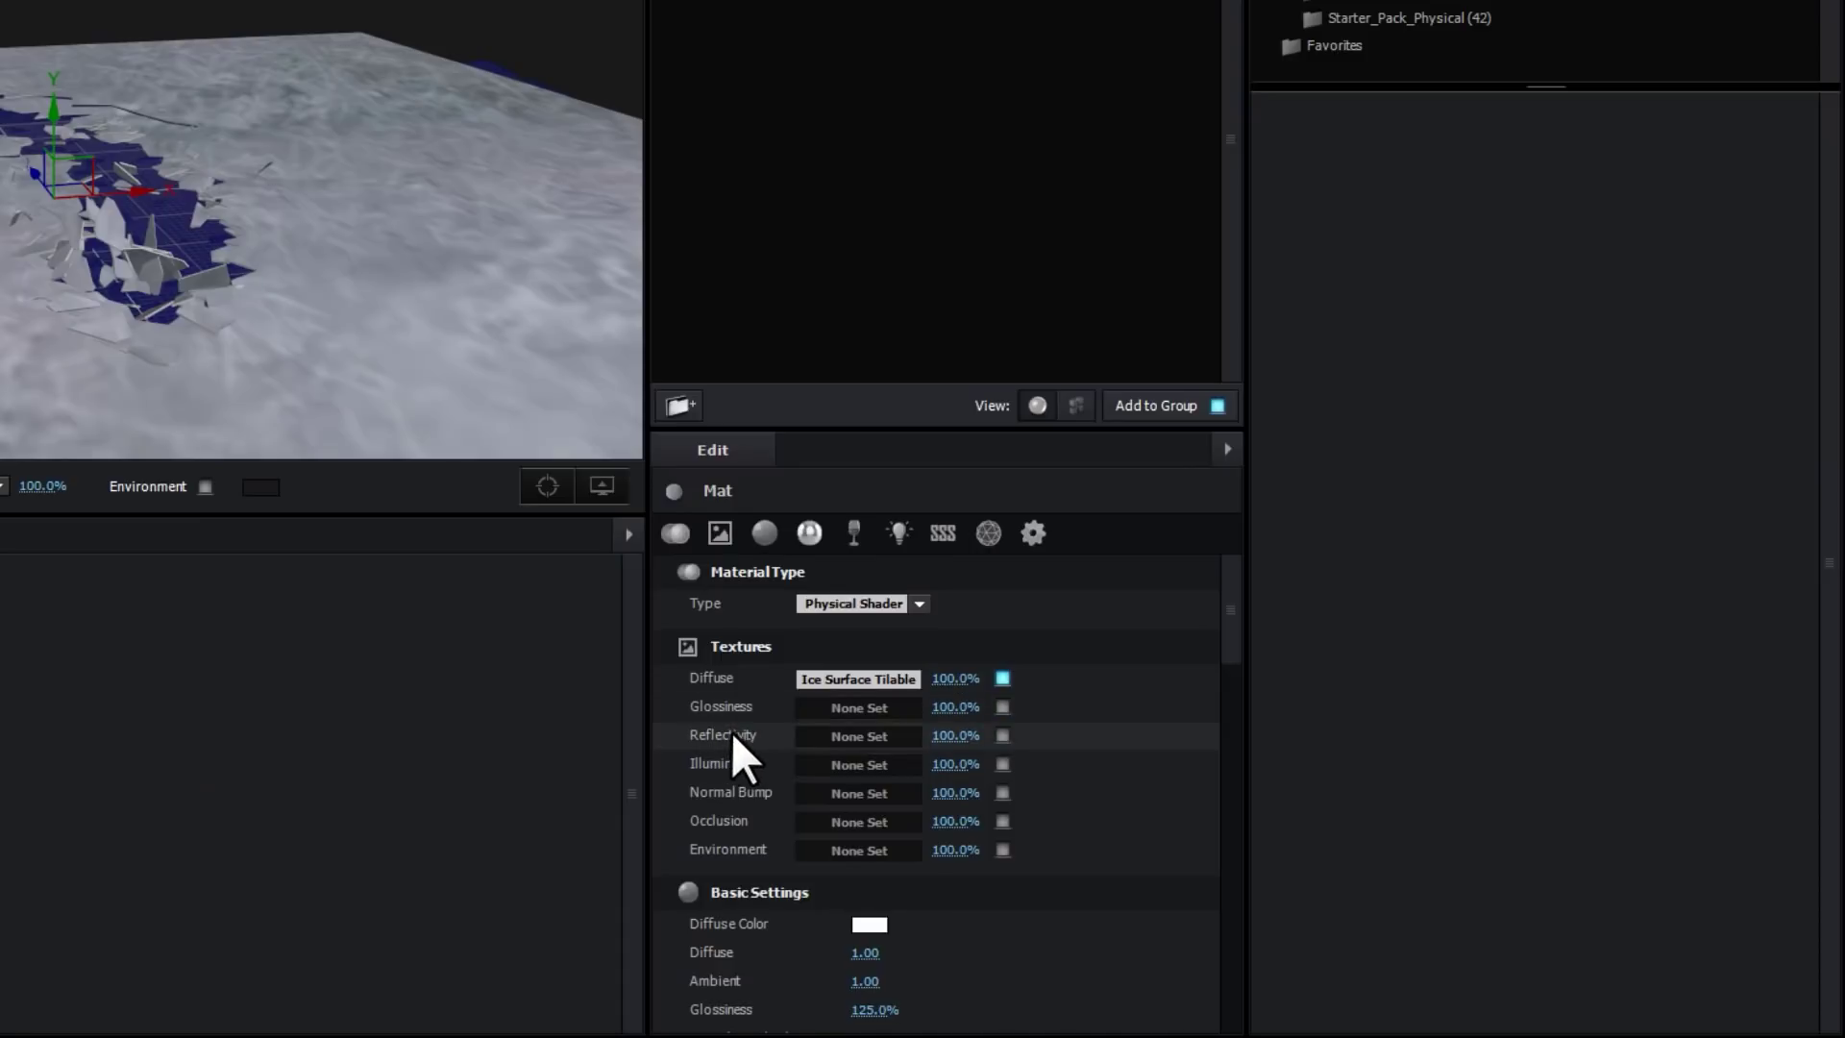
right_click(731, 732)
click(788, 786)
click(851, 738)
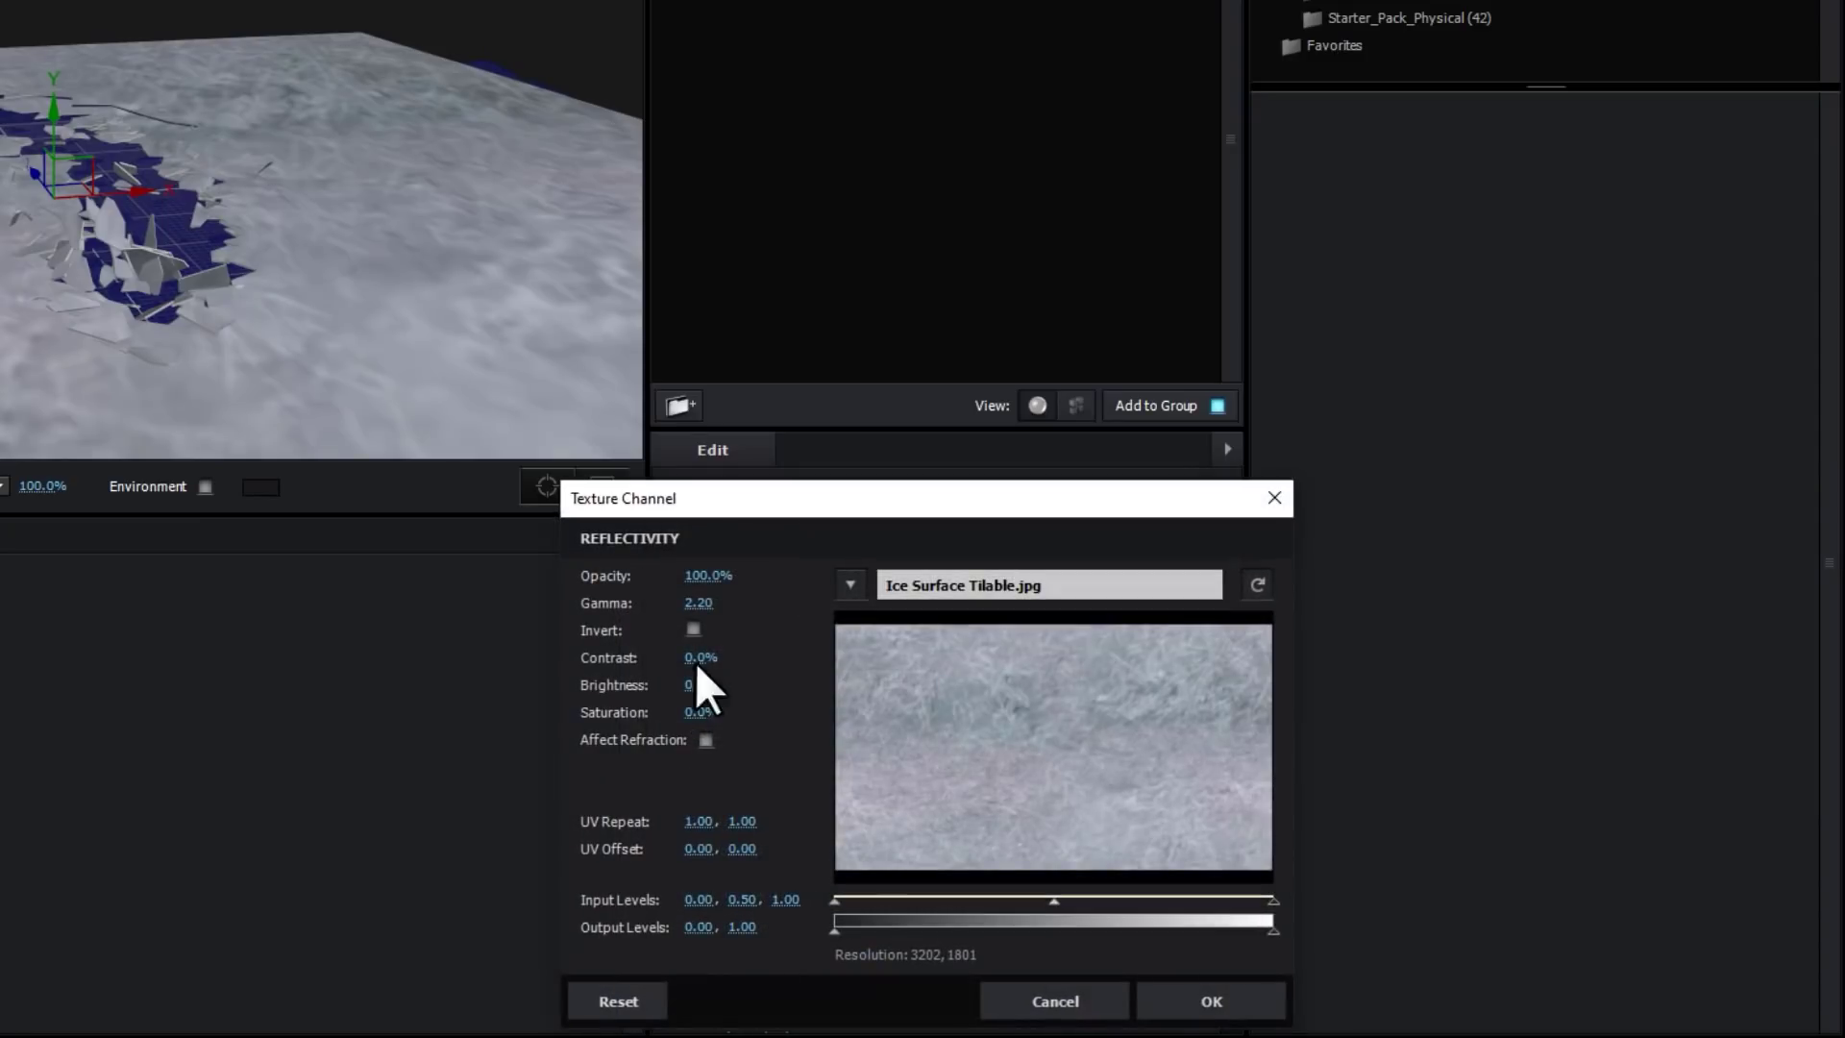
click(693, 630)
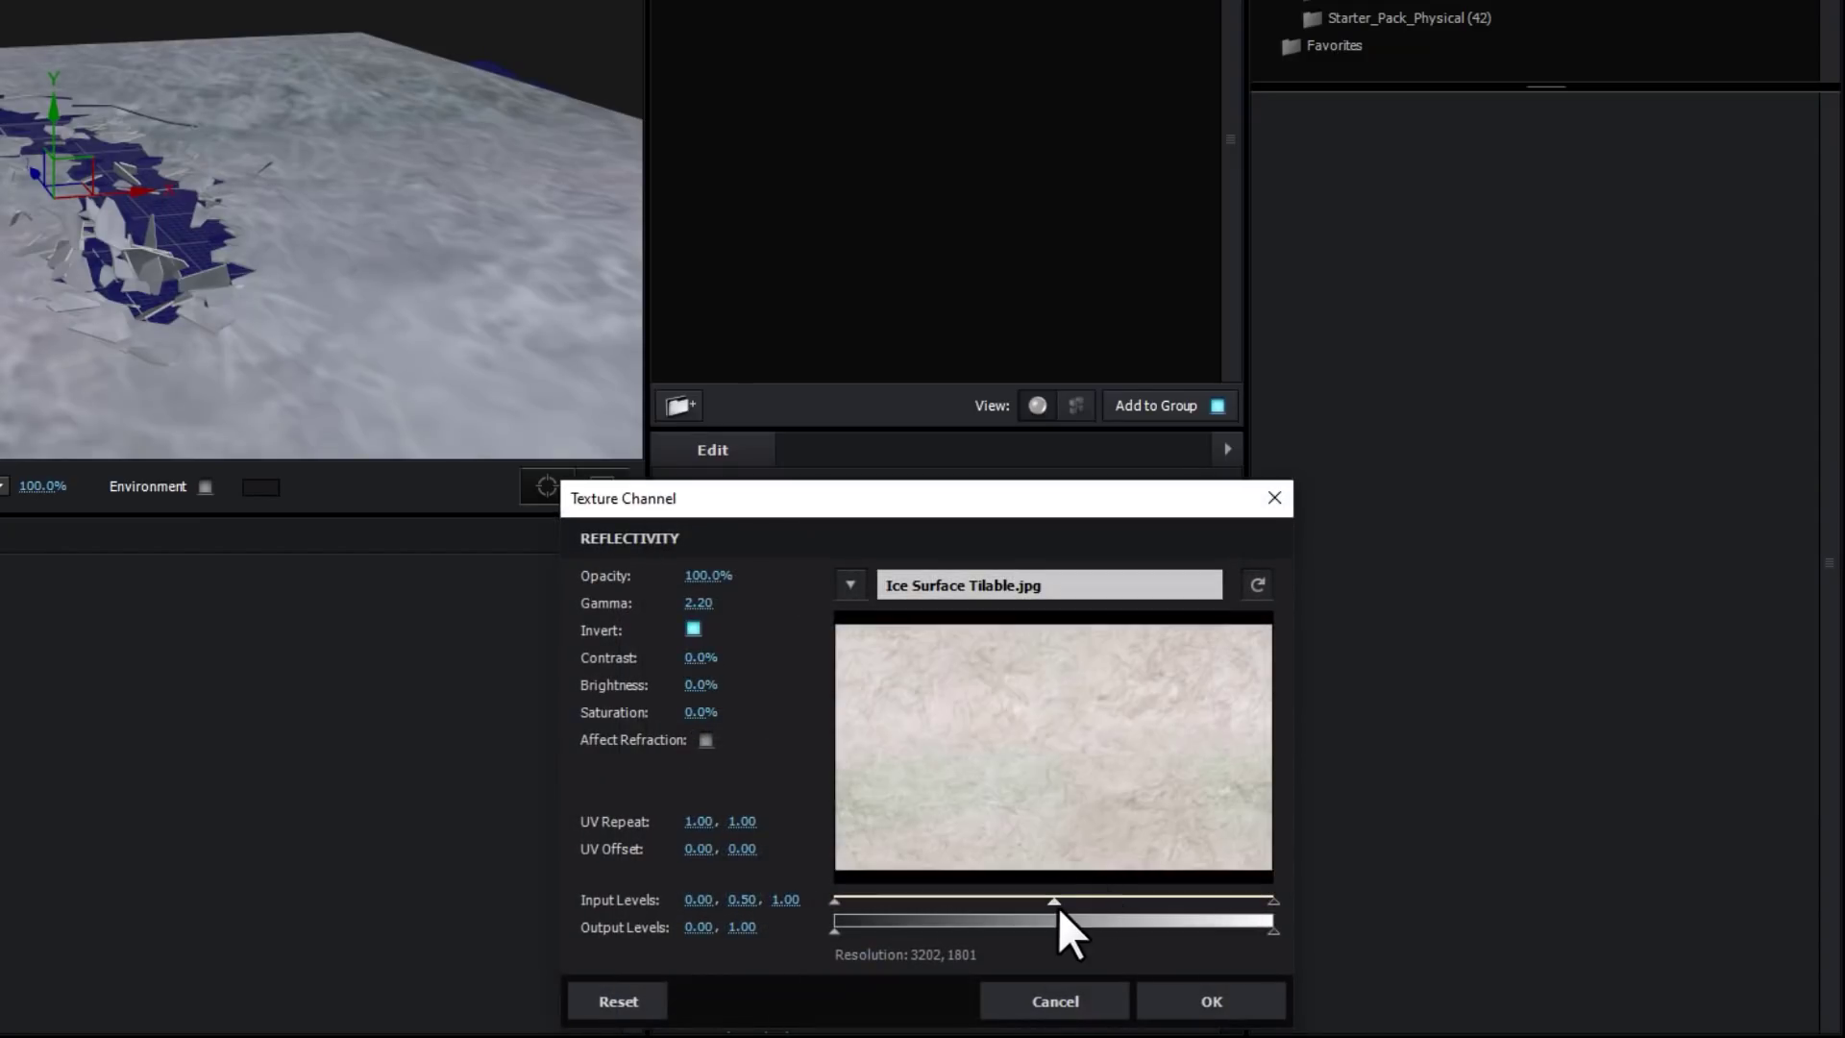
drag(1055, 905, 1195, 902)
click(1206, 997)
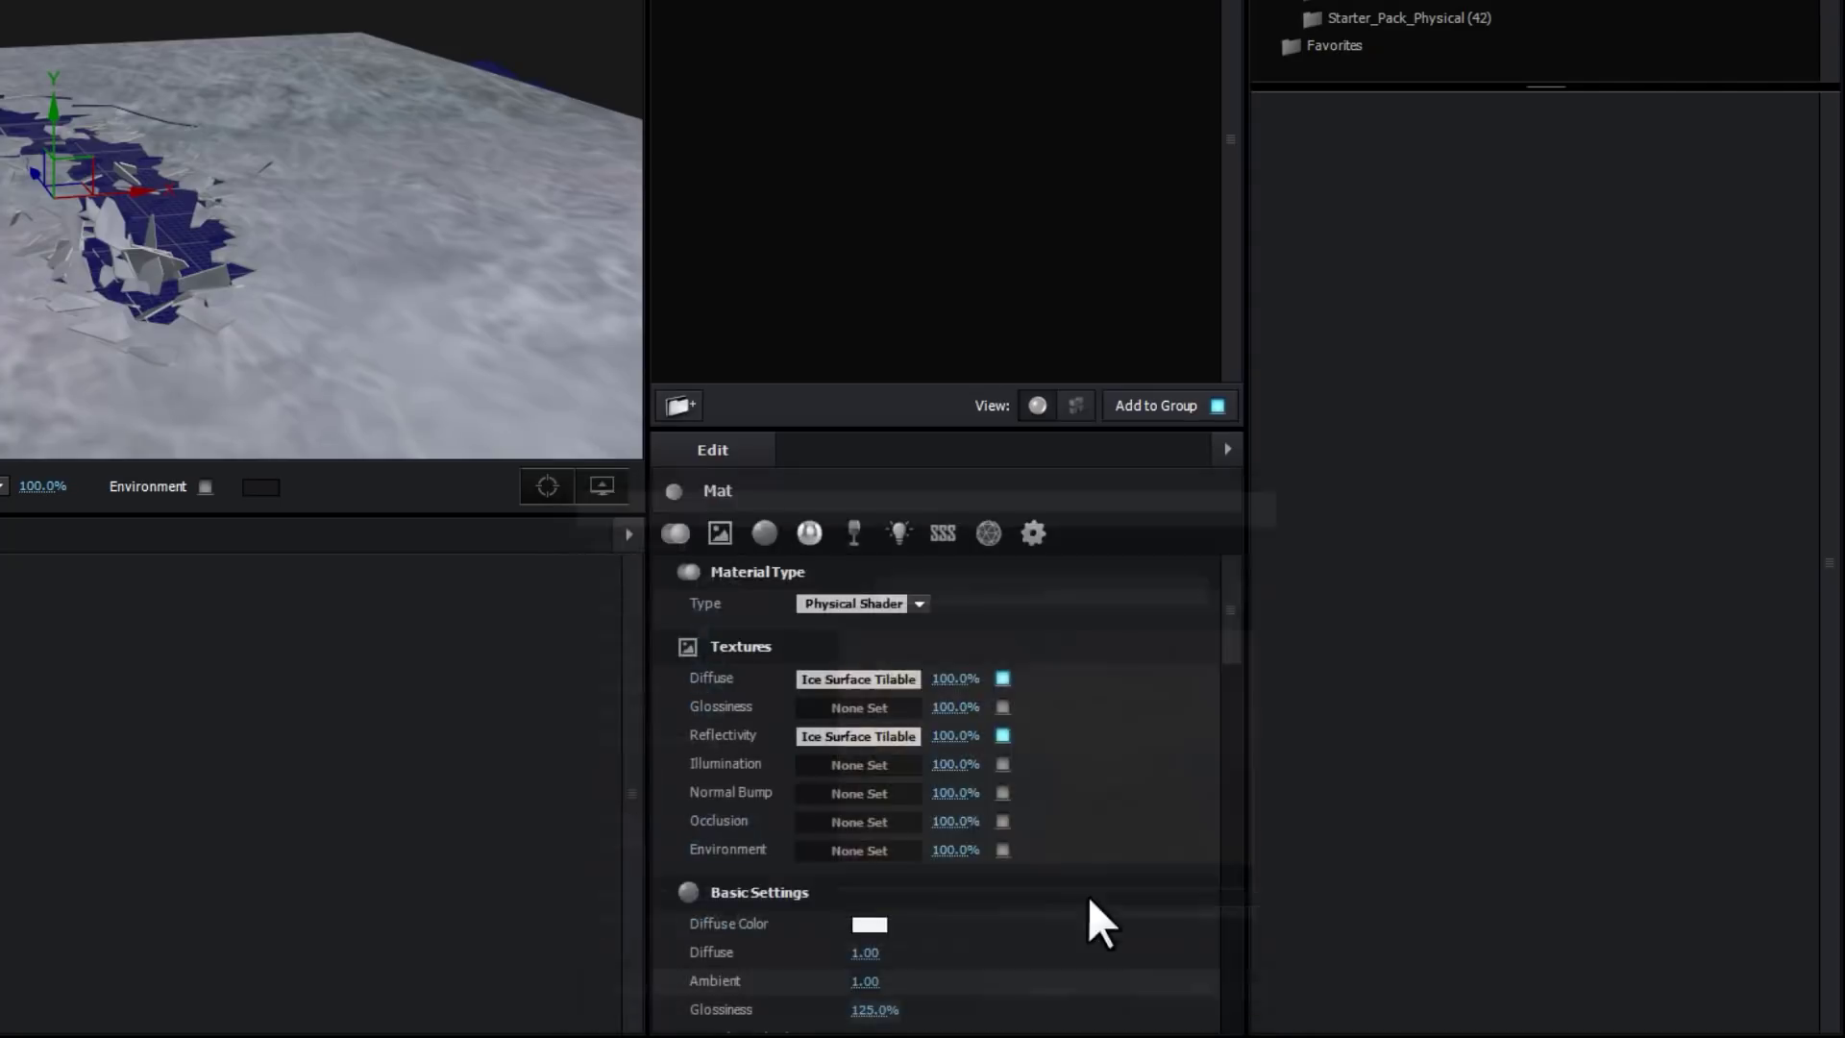
Copy the inverted Reflectivity texture to Mat's Glossiness channel
right_click(747, 735)
click(797, 785)
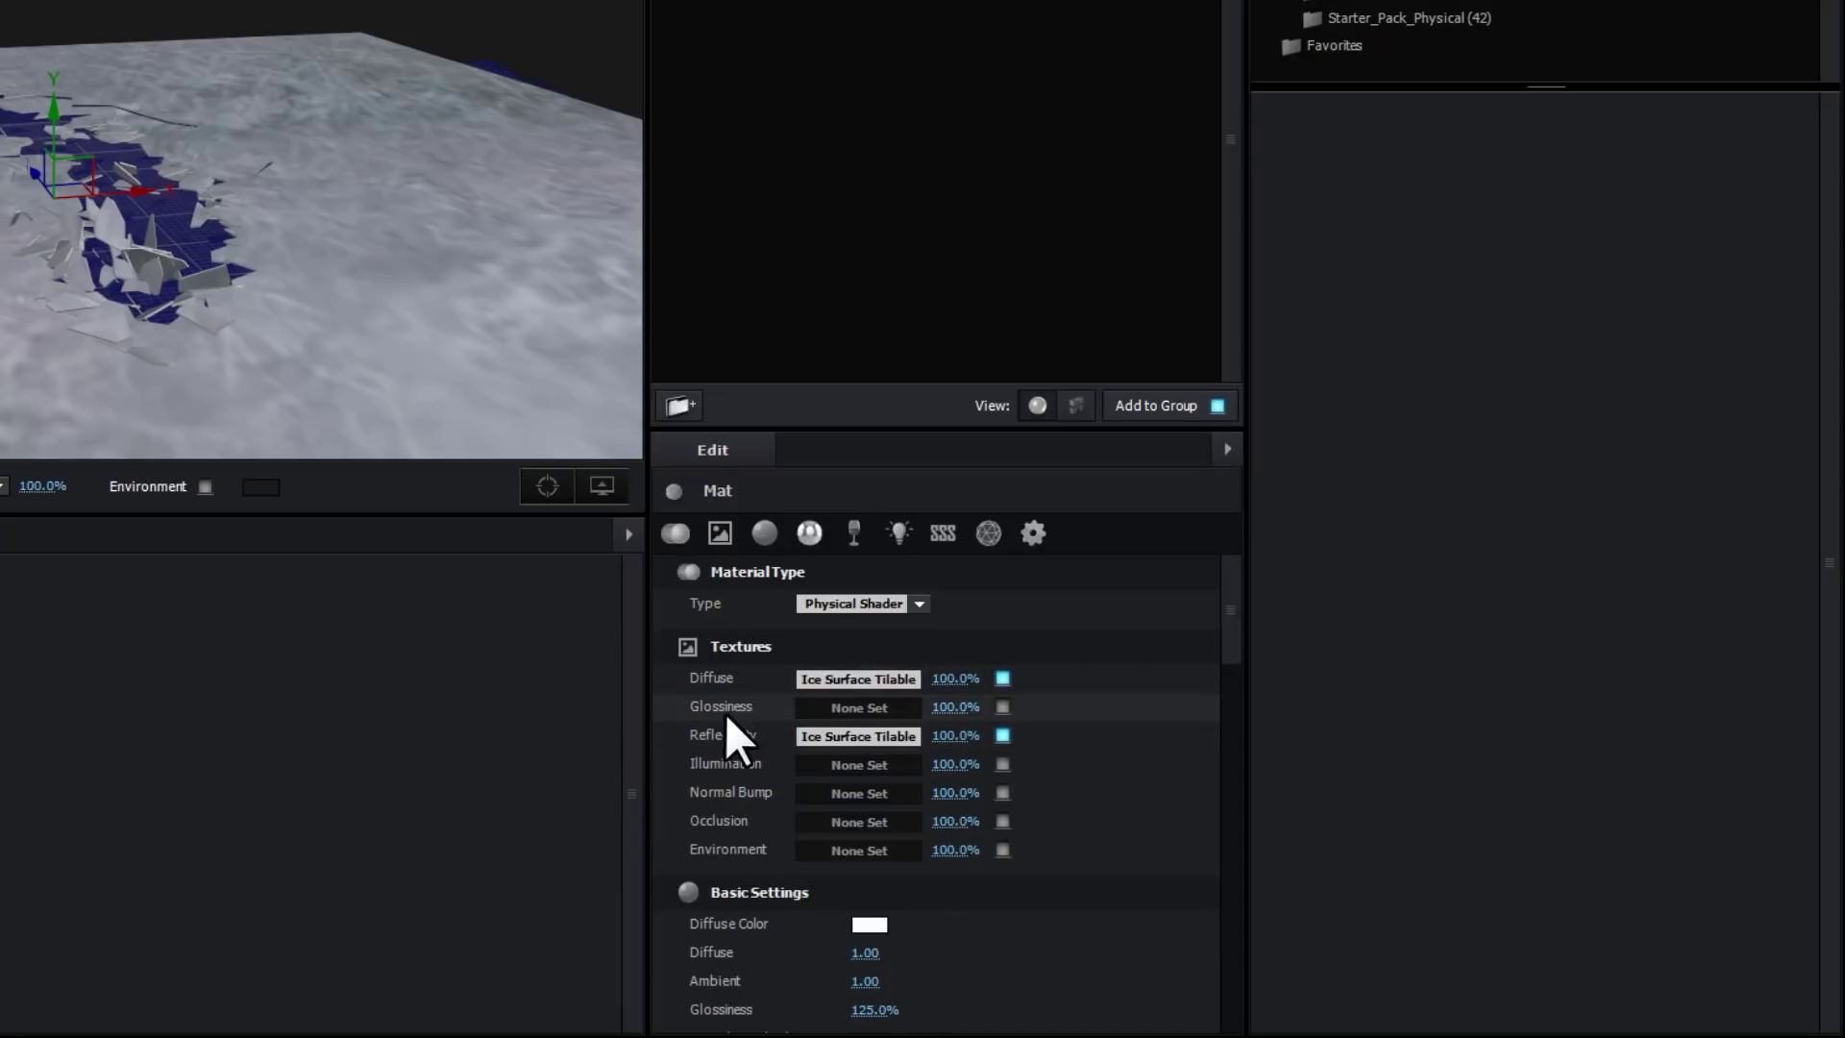
right_click(729, 711)
click(792, 786)
Set the IceBreak_0000 model's Reflect Mode to Mirror Surface, and give the Mat material 68% Glossiness and 57% reflectivity Intensity
click(806, 0)
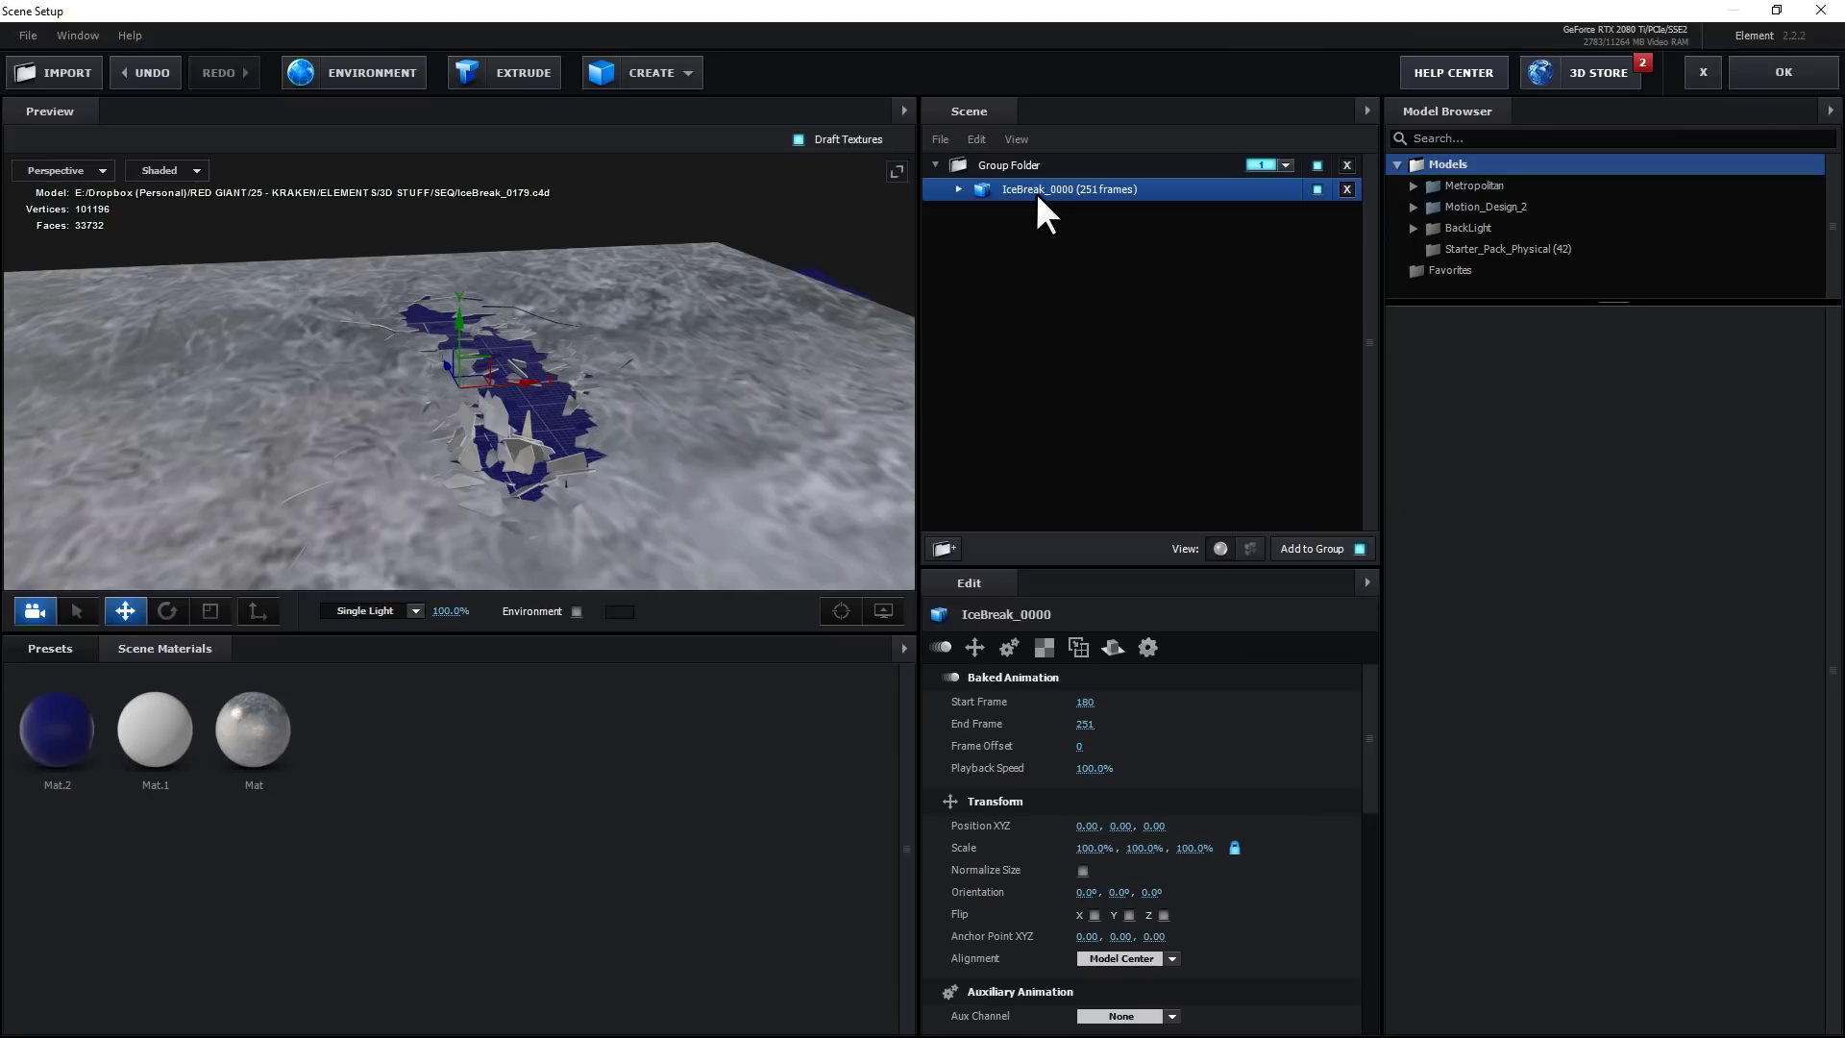
click(1113, 647)
click(1122, 701)
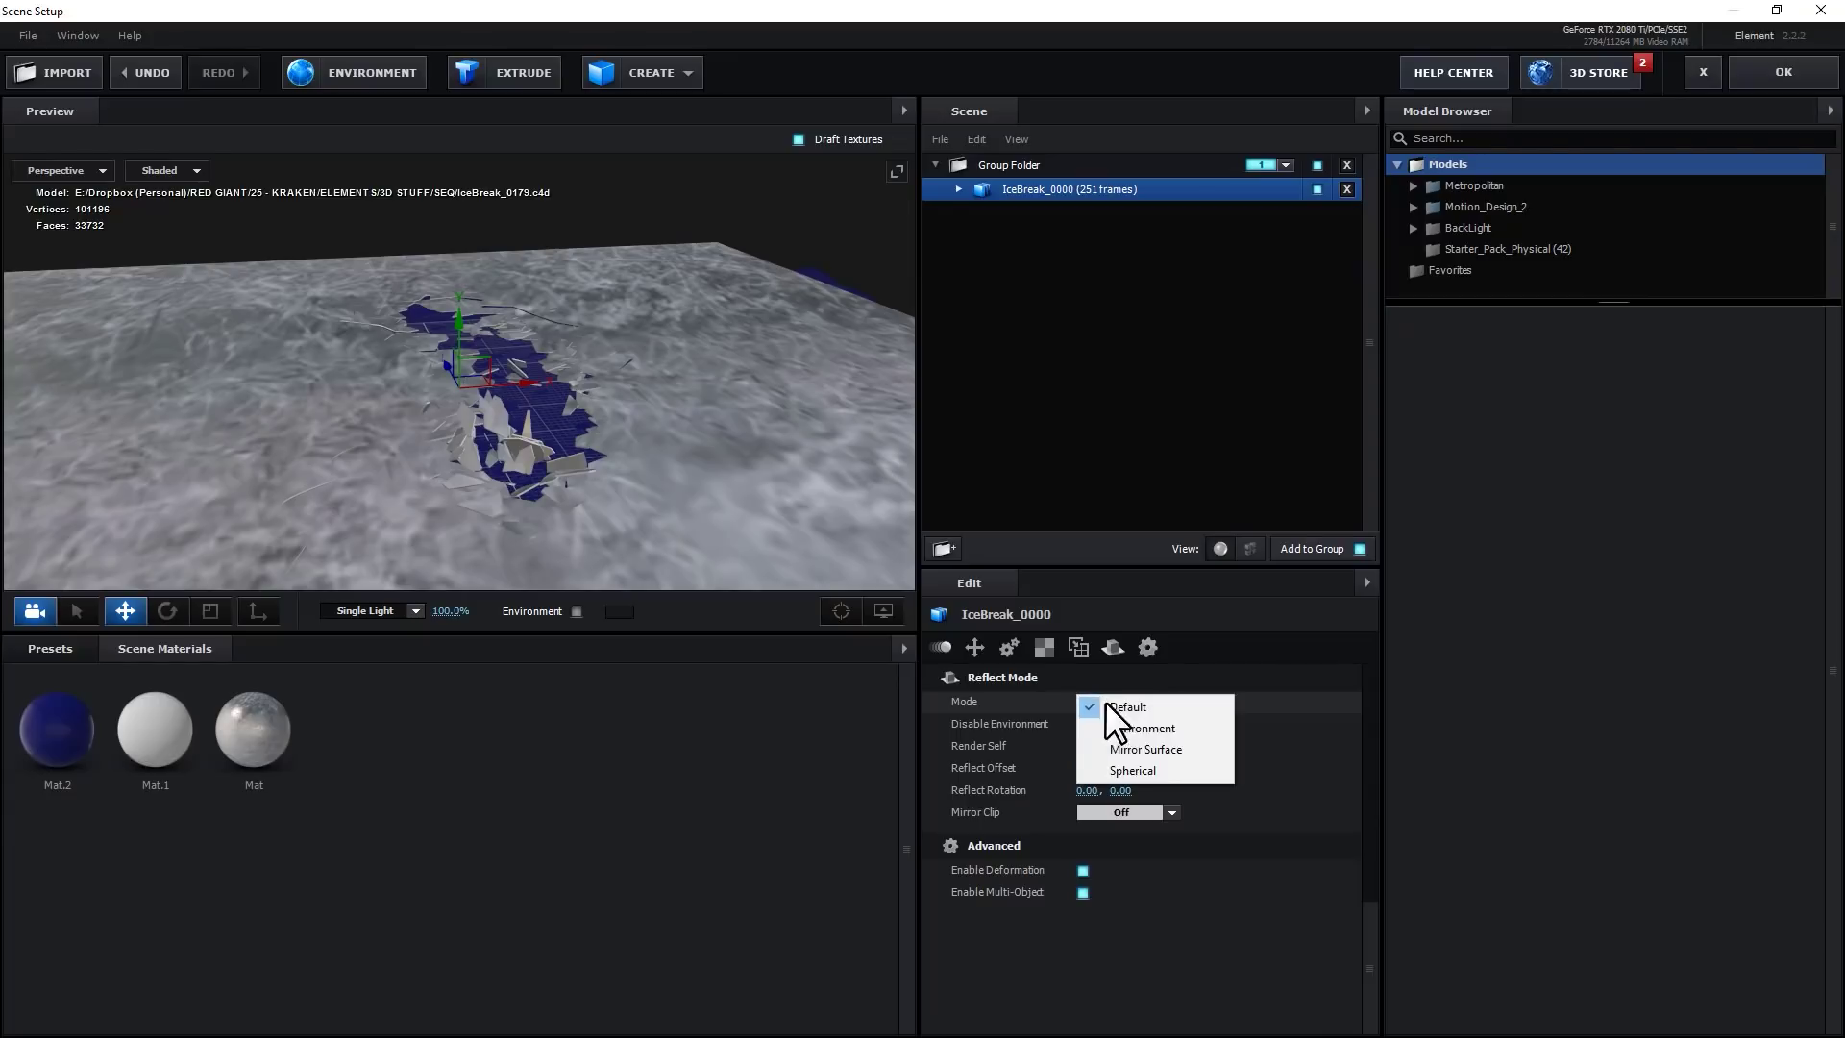
click(1137, 750)
drag(632, 492, 619, 458)
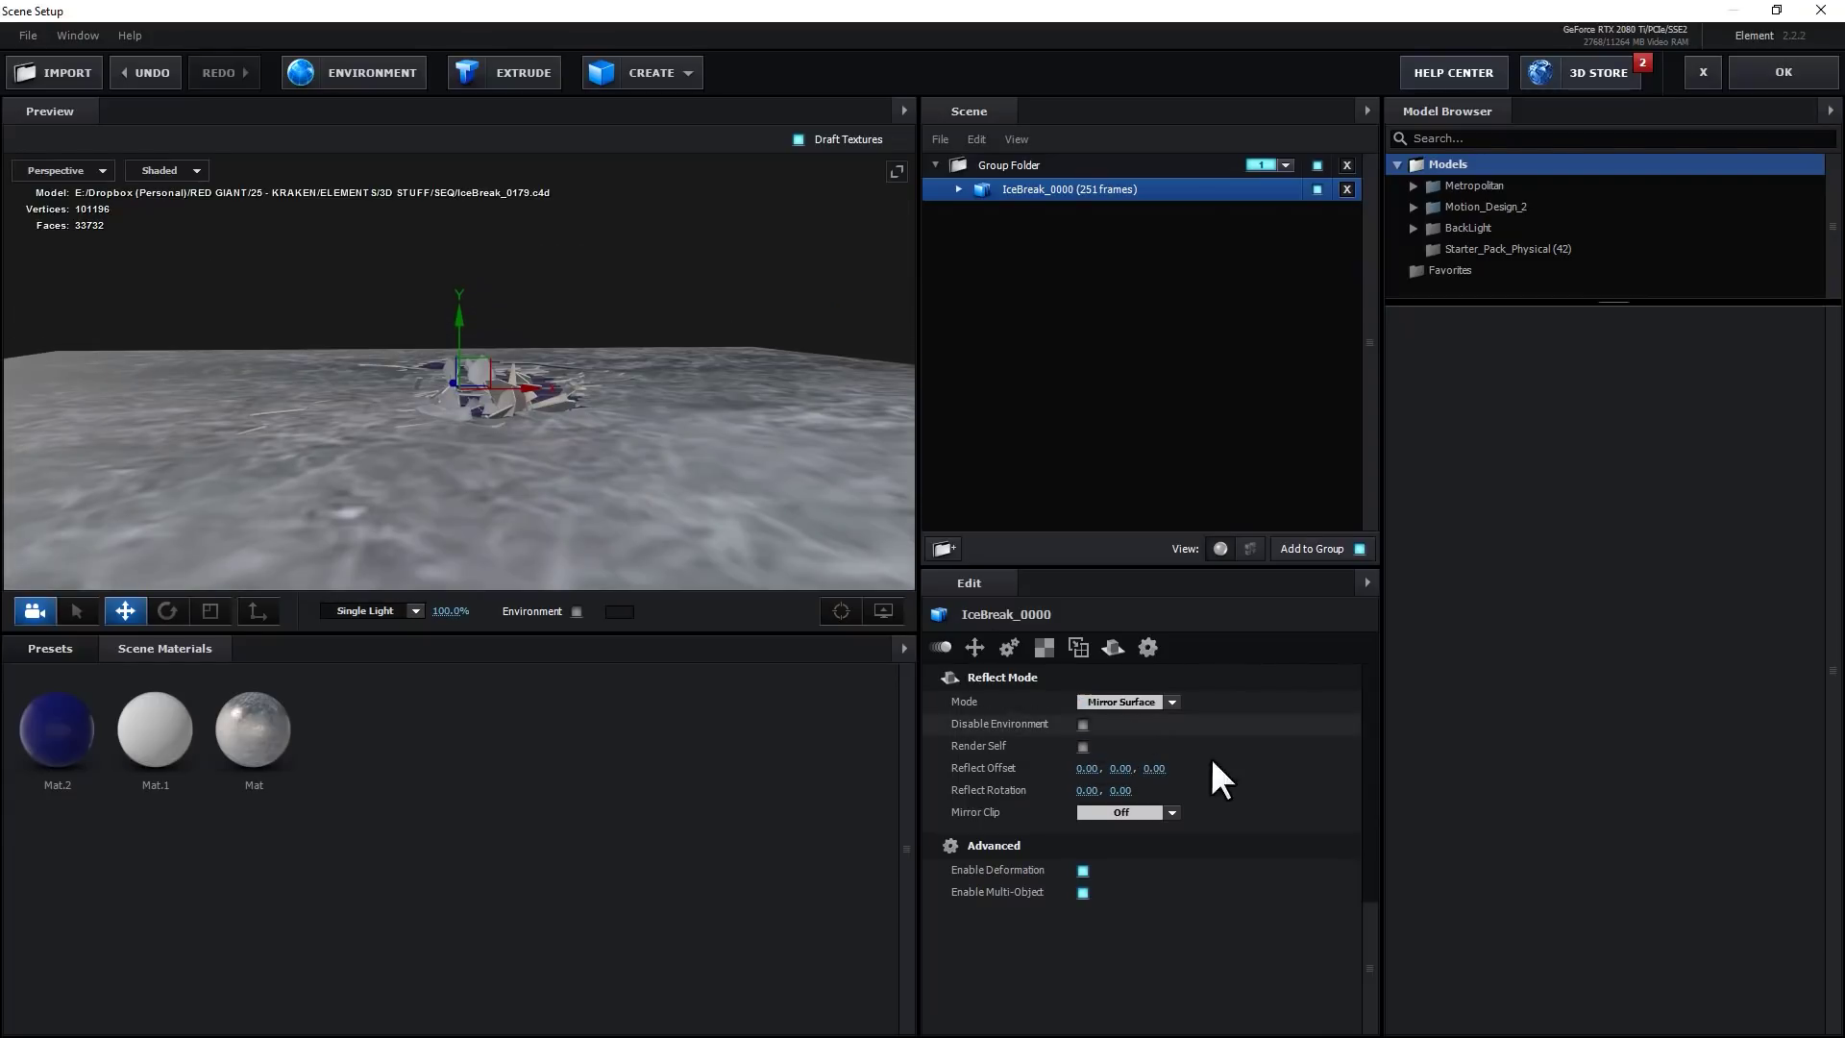
click(688, 353)
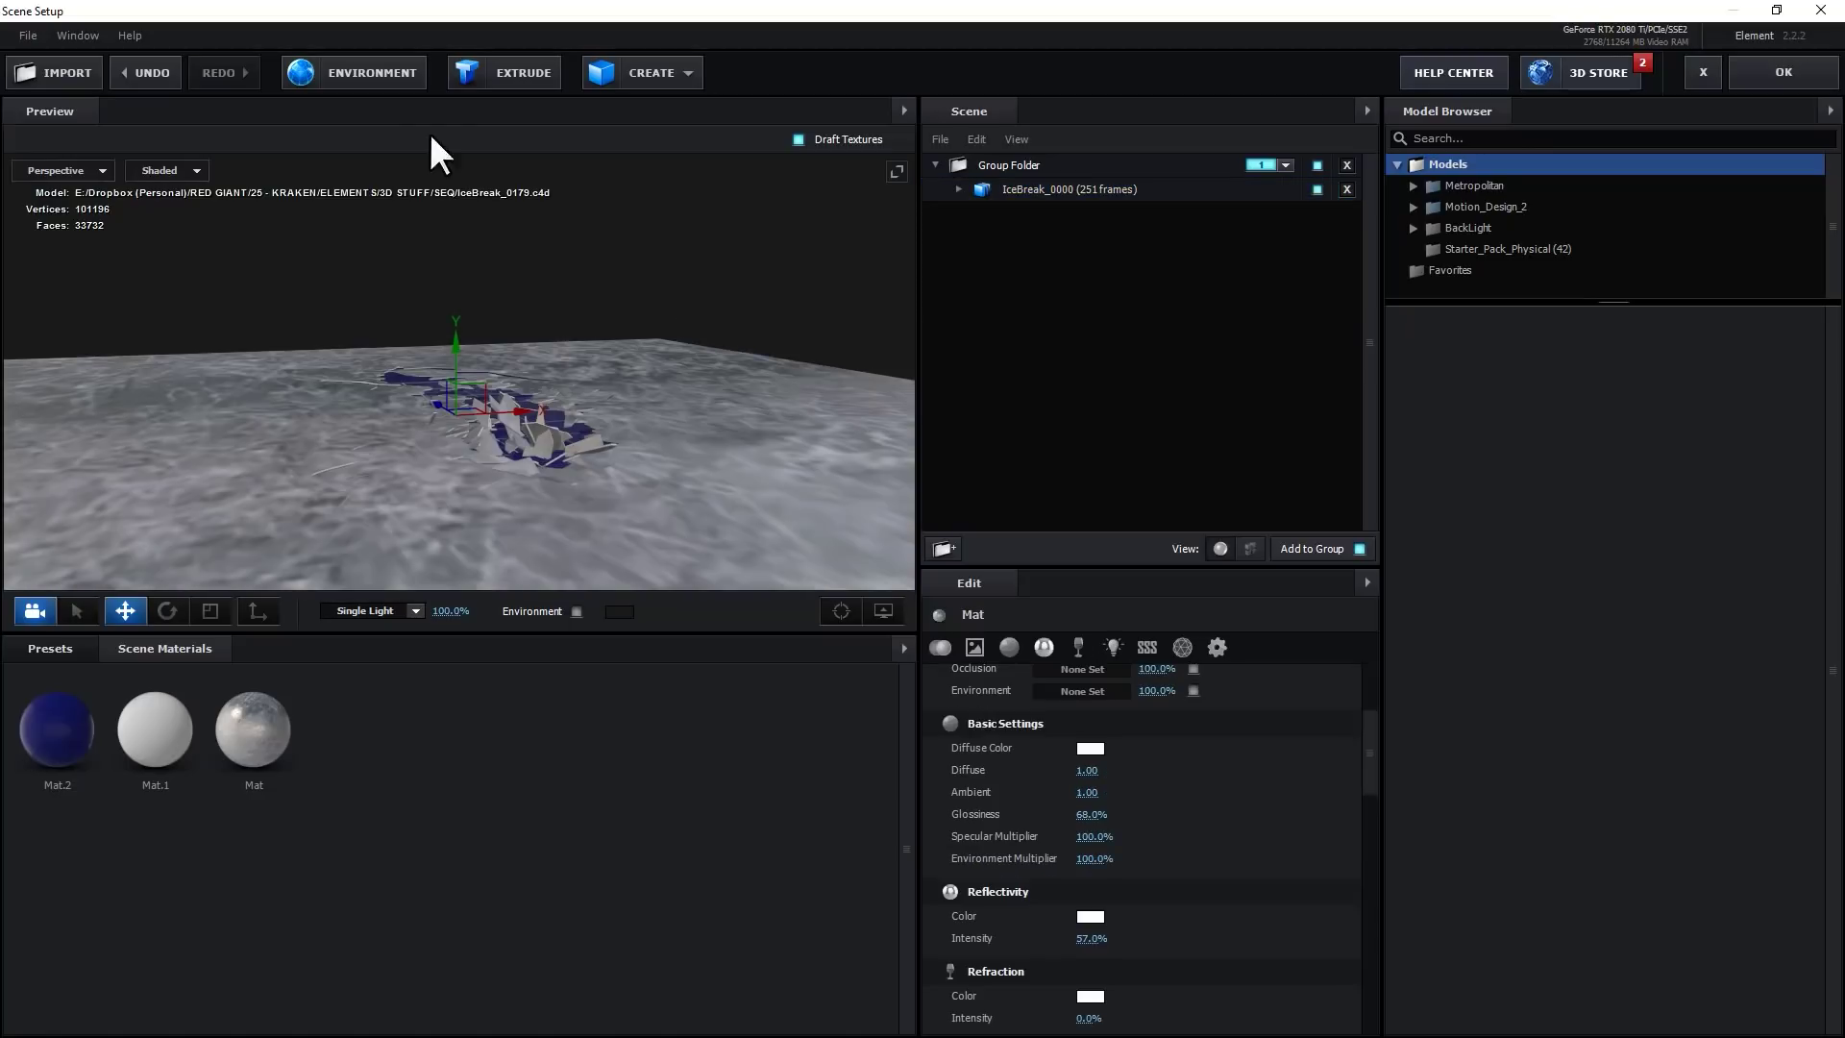
Load BackLight_2K_33.jpg as the scene's environment map
click(396, 75)
click(870, 403)
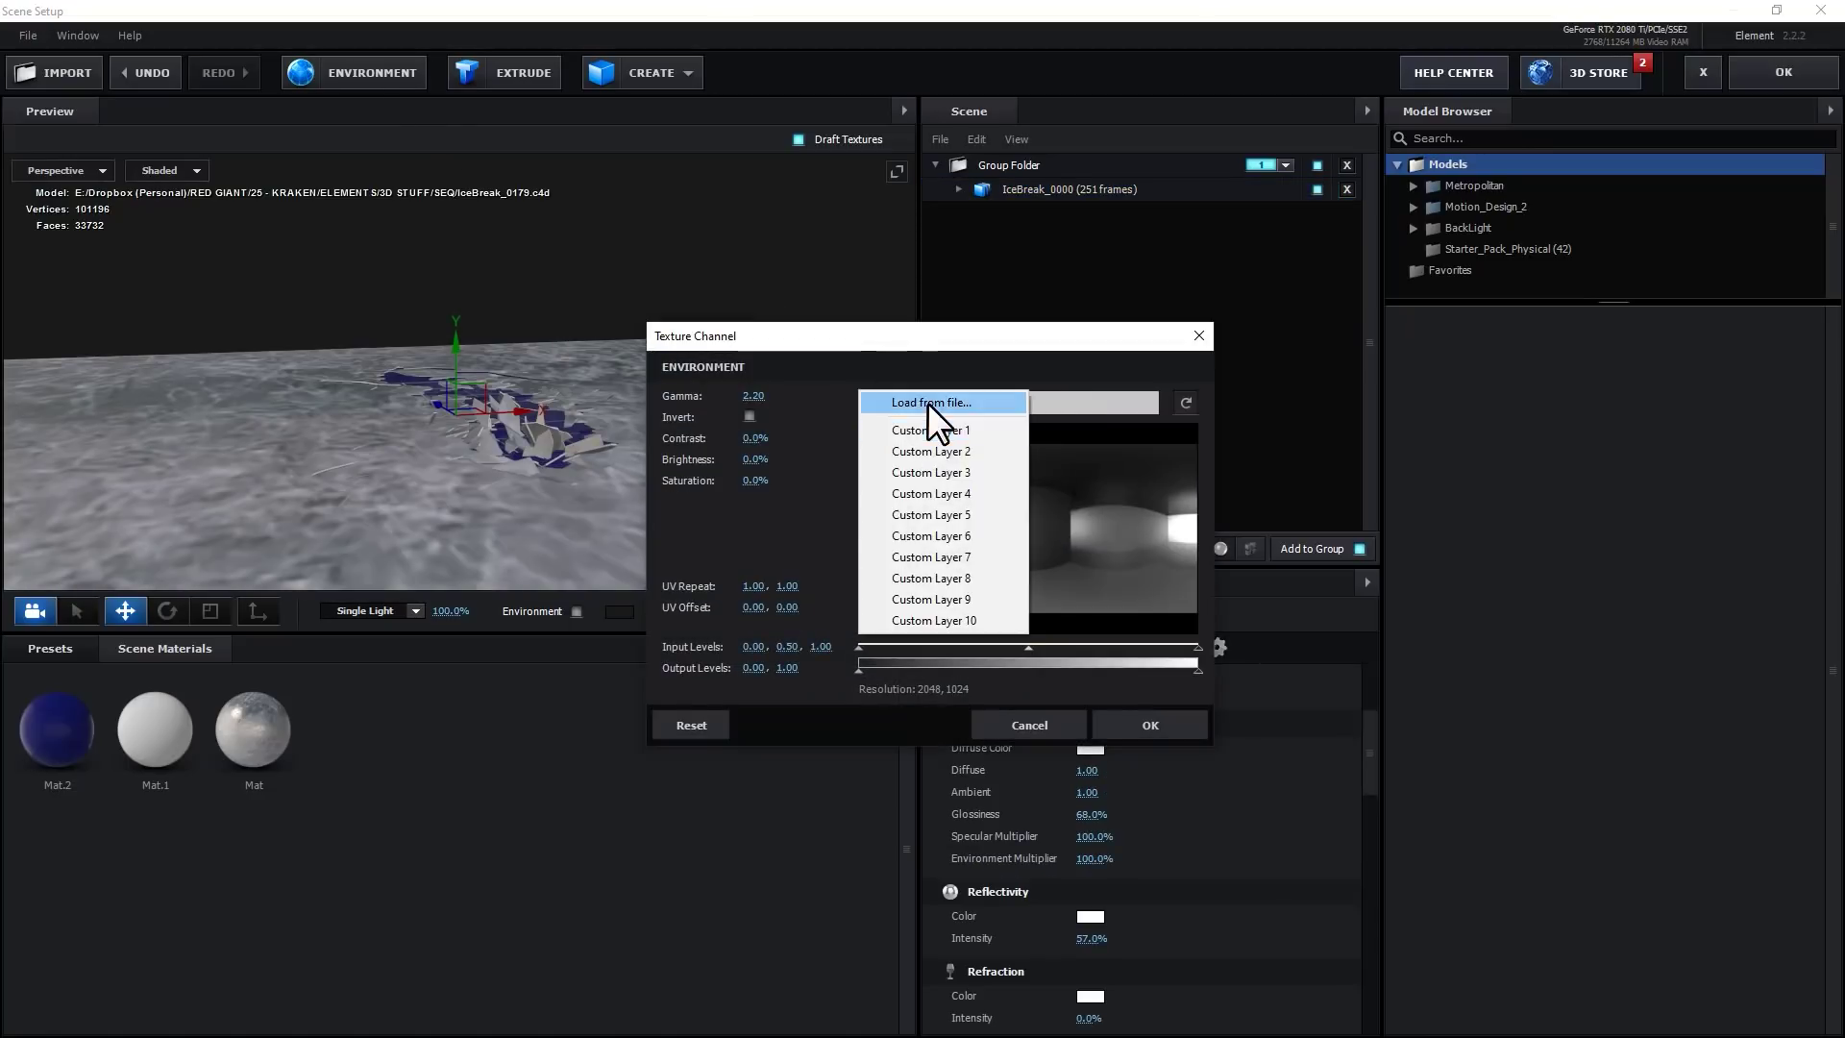
click(926, 404)
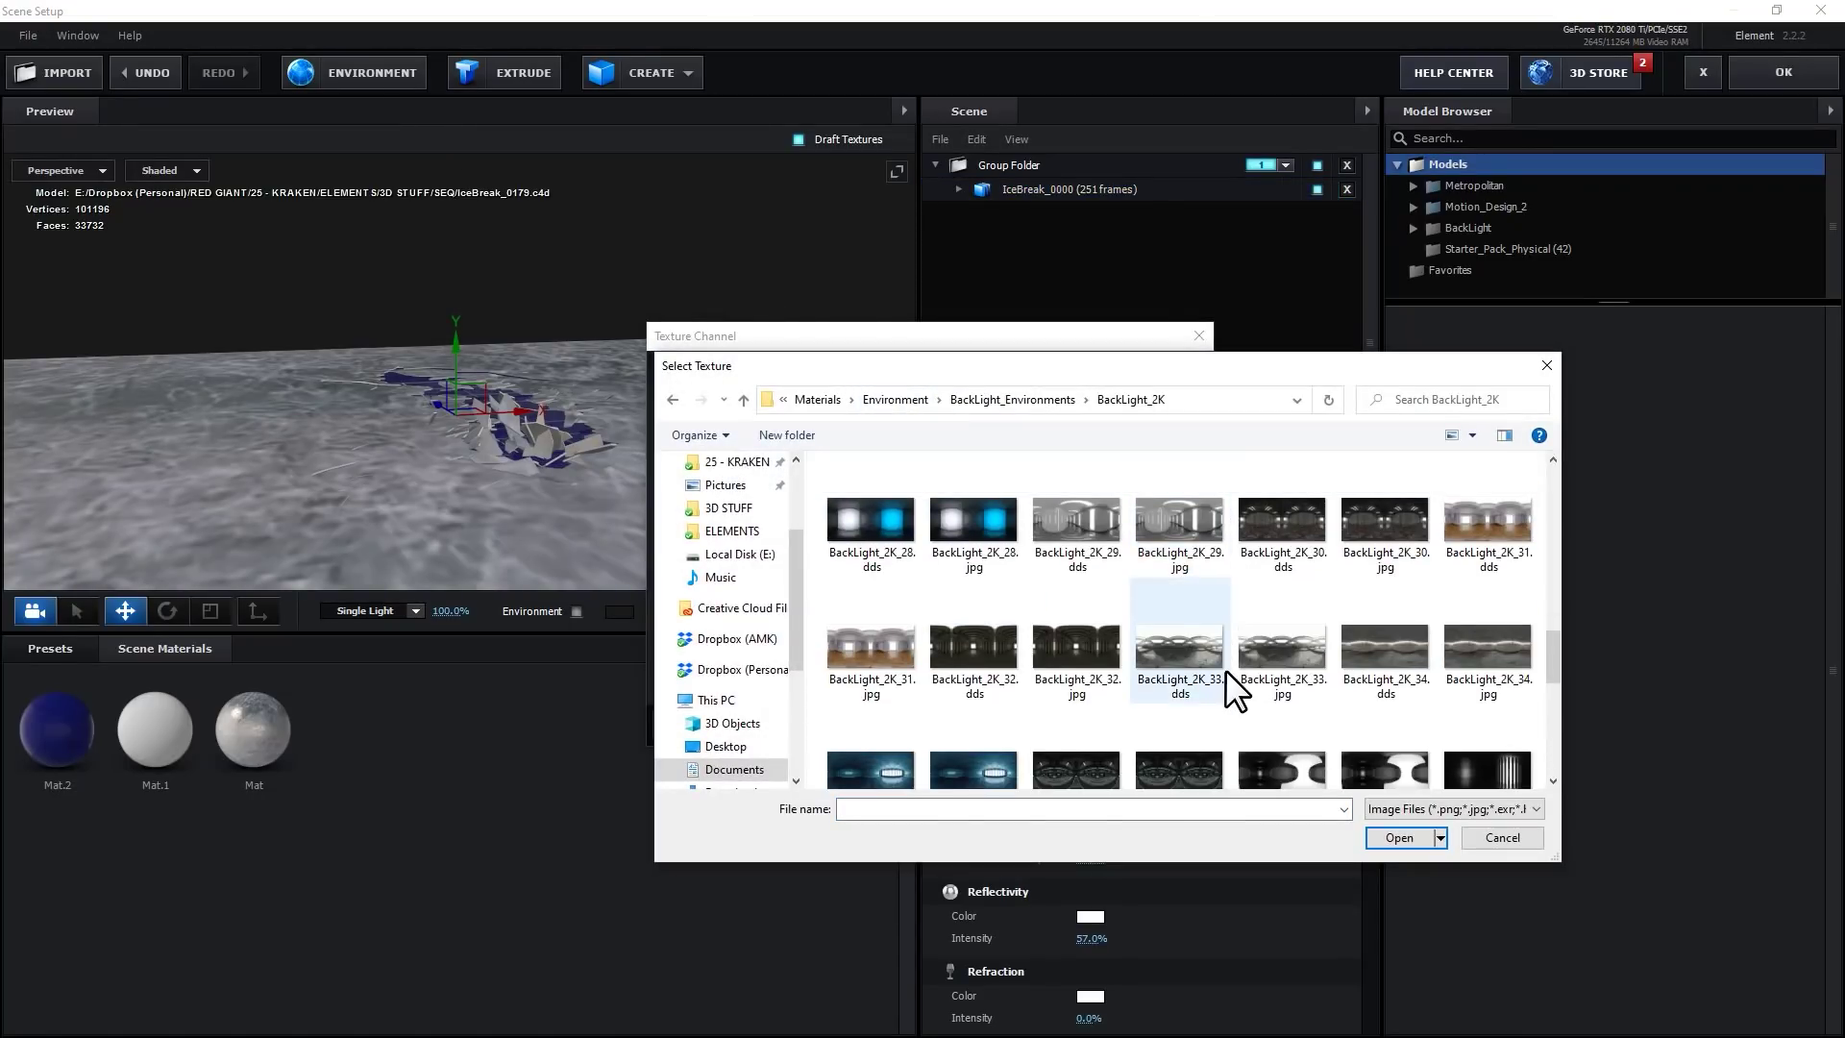
scroll(1225, 669, down, 1)
double_click(1283, 615)
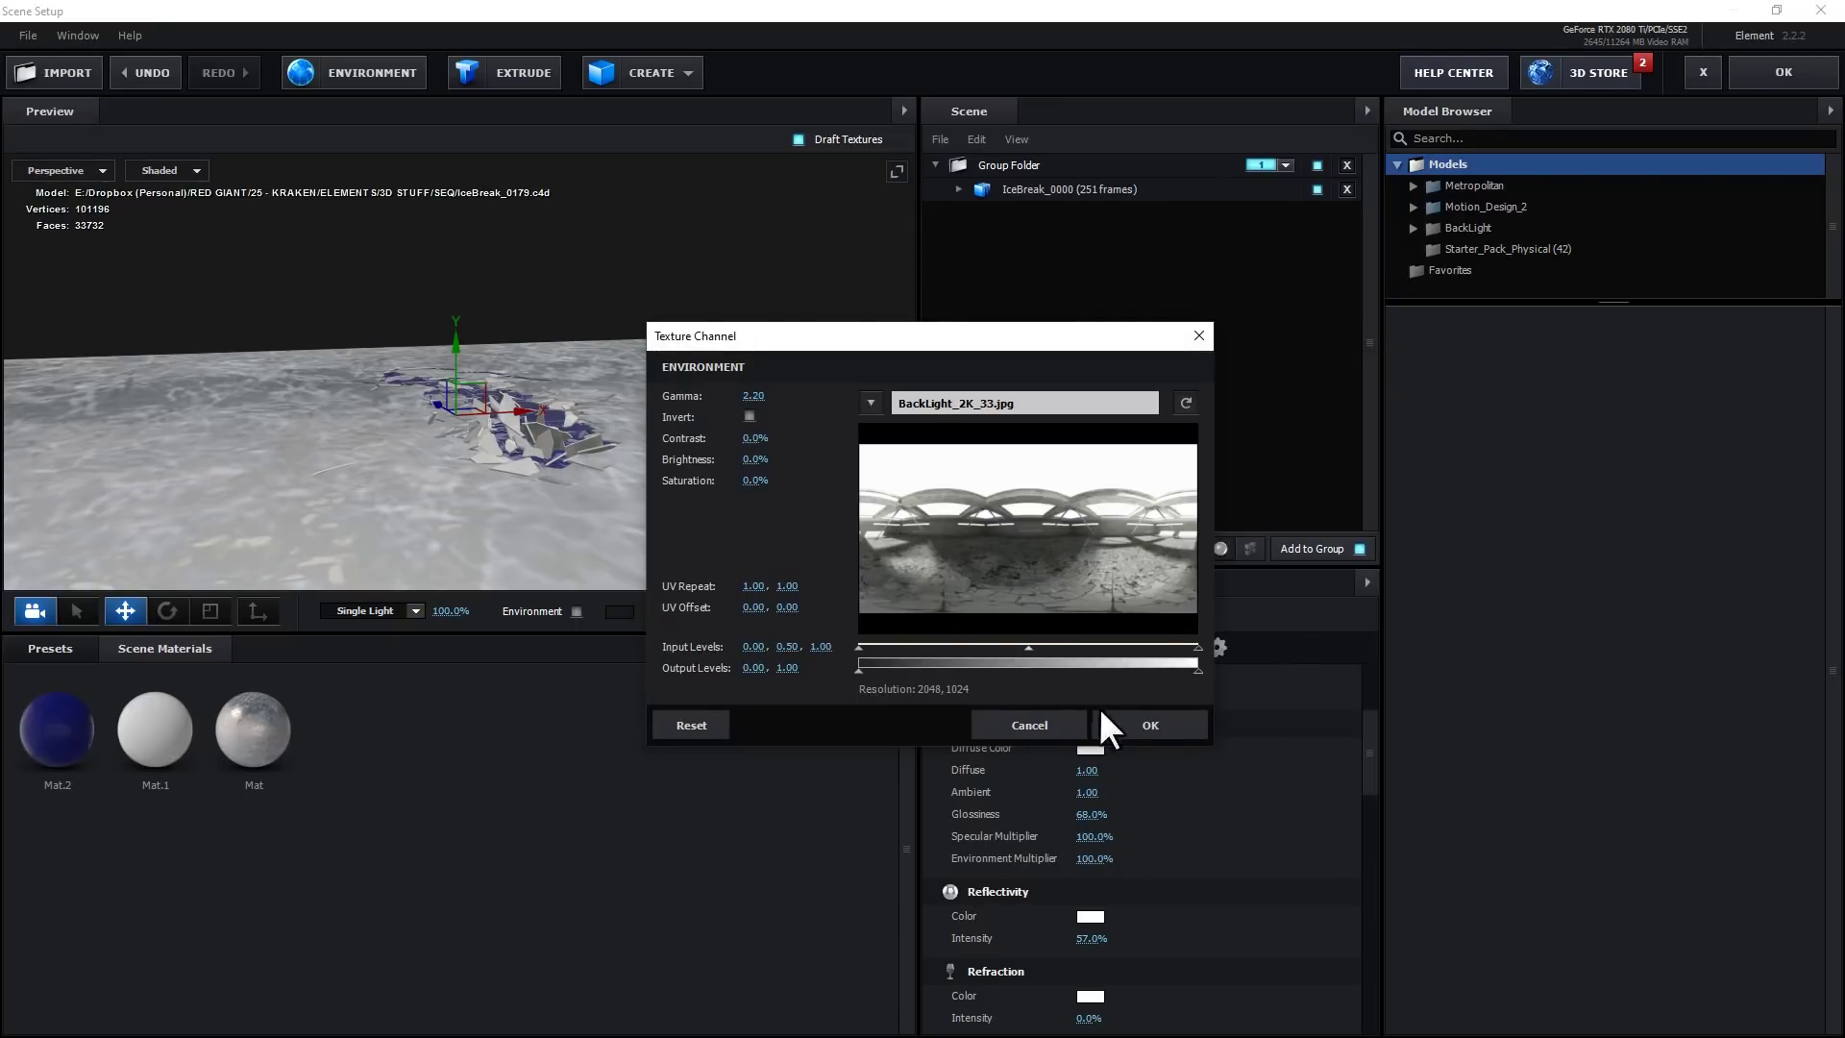
click(1153, 727)
mouse_move(716, 517)
mouse_down()
mouse_move(660, 499)
mouse_move(707, 492)
mouse_up()
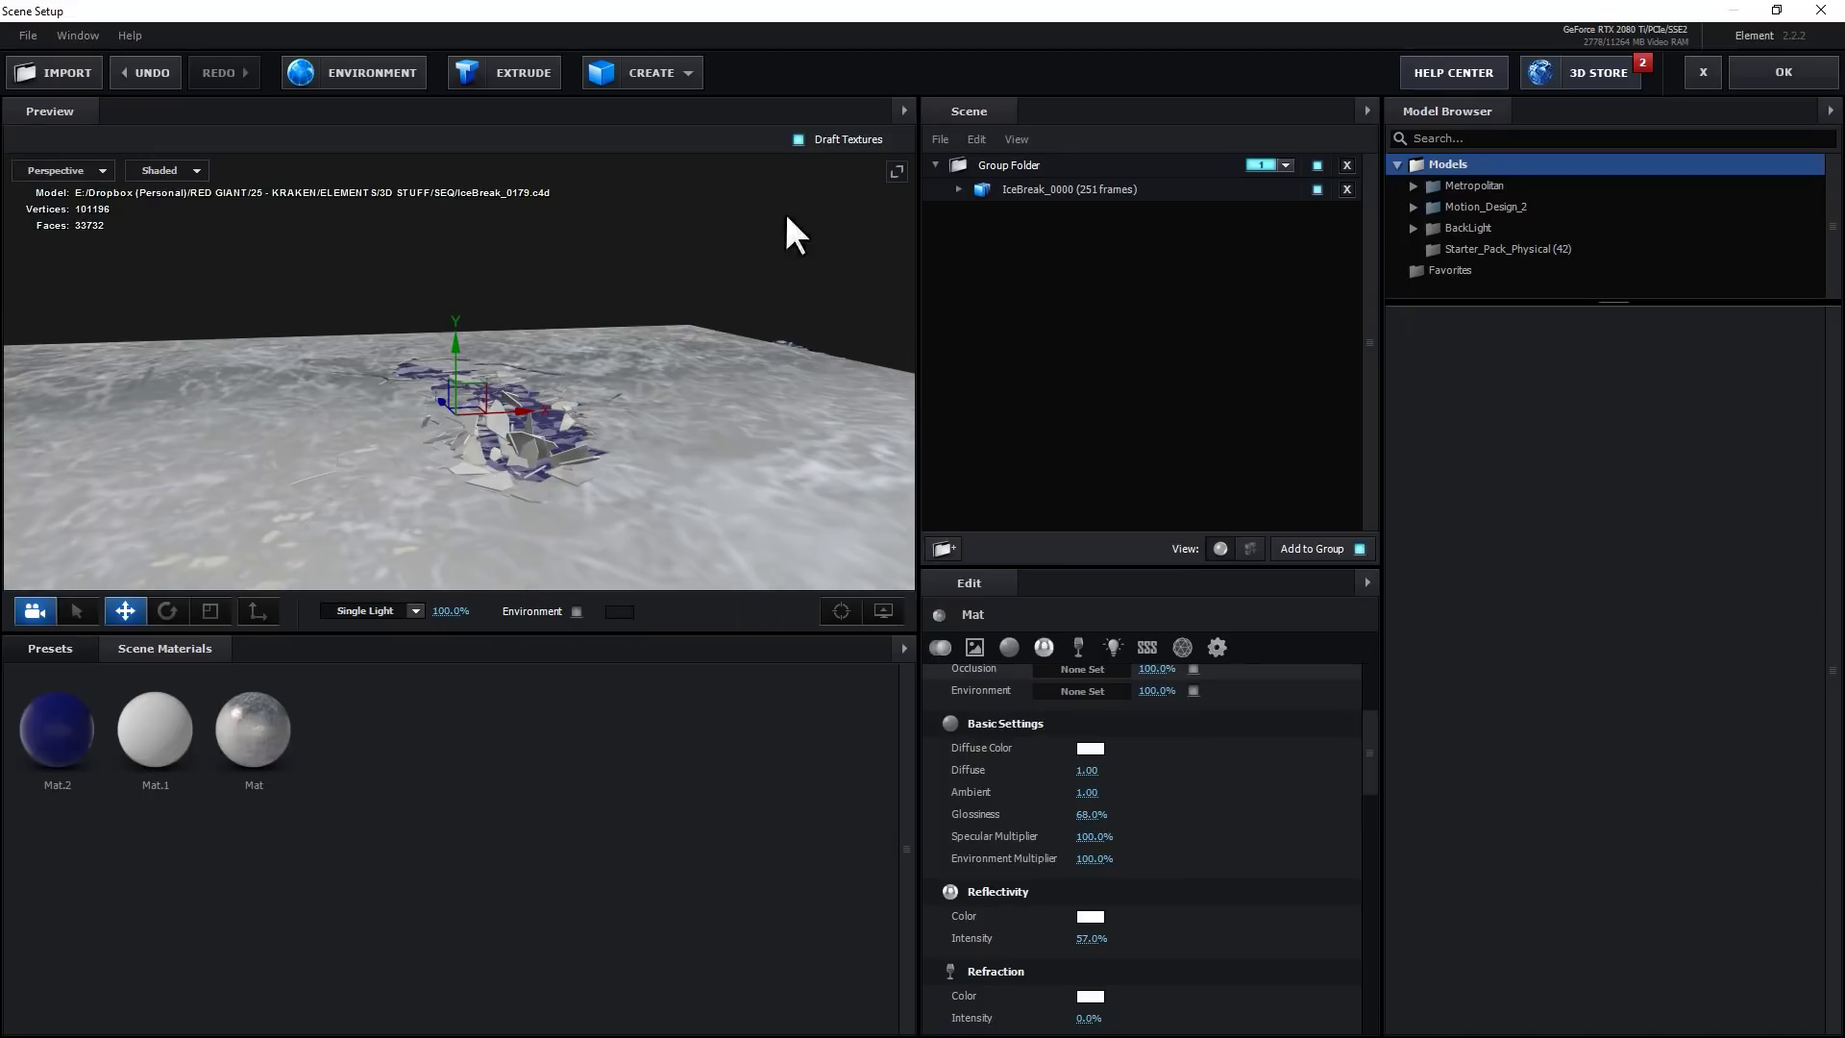
drag(845, 453, 515, 350)
Set the IceBreak_0000 model's UV Repeat to 3.00, 3.00 and apply the scene to the composition
click(1057, 189)
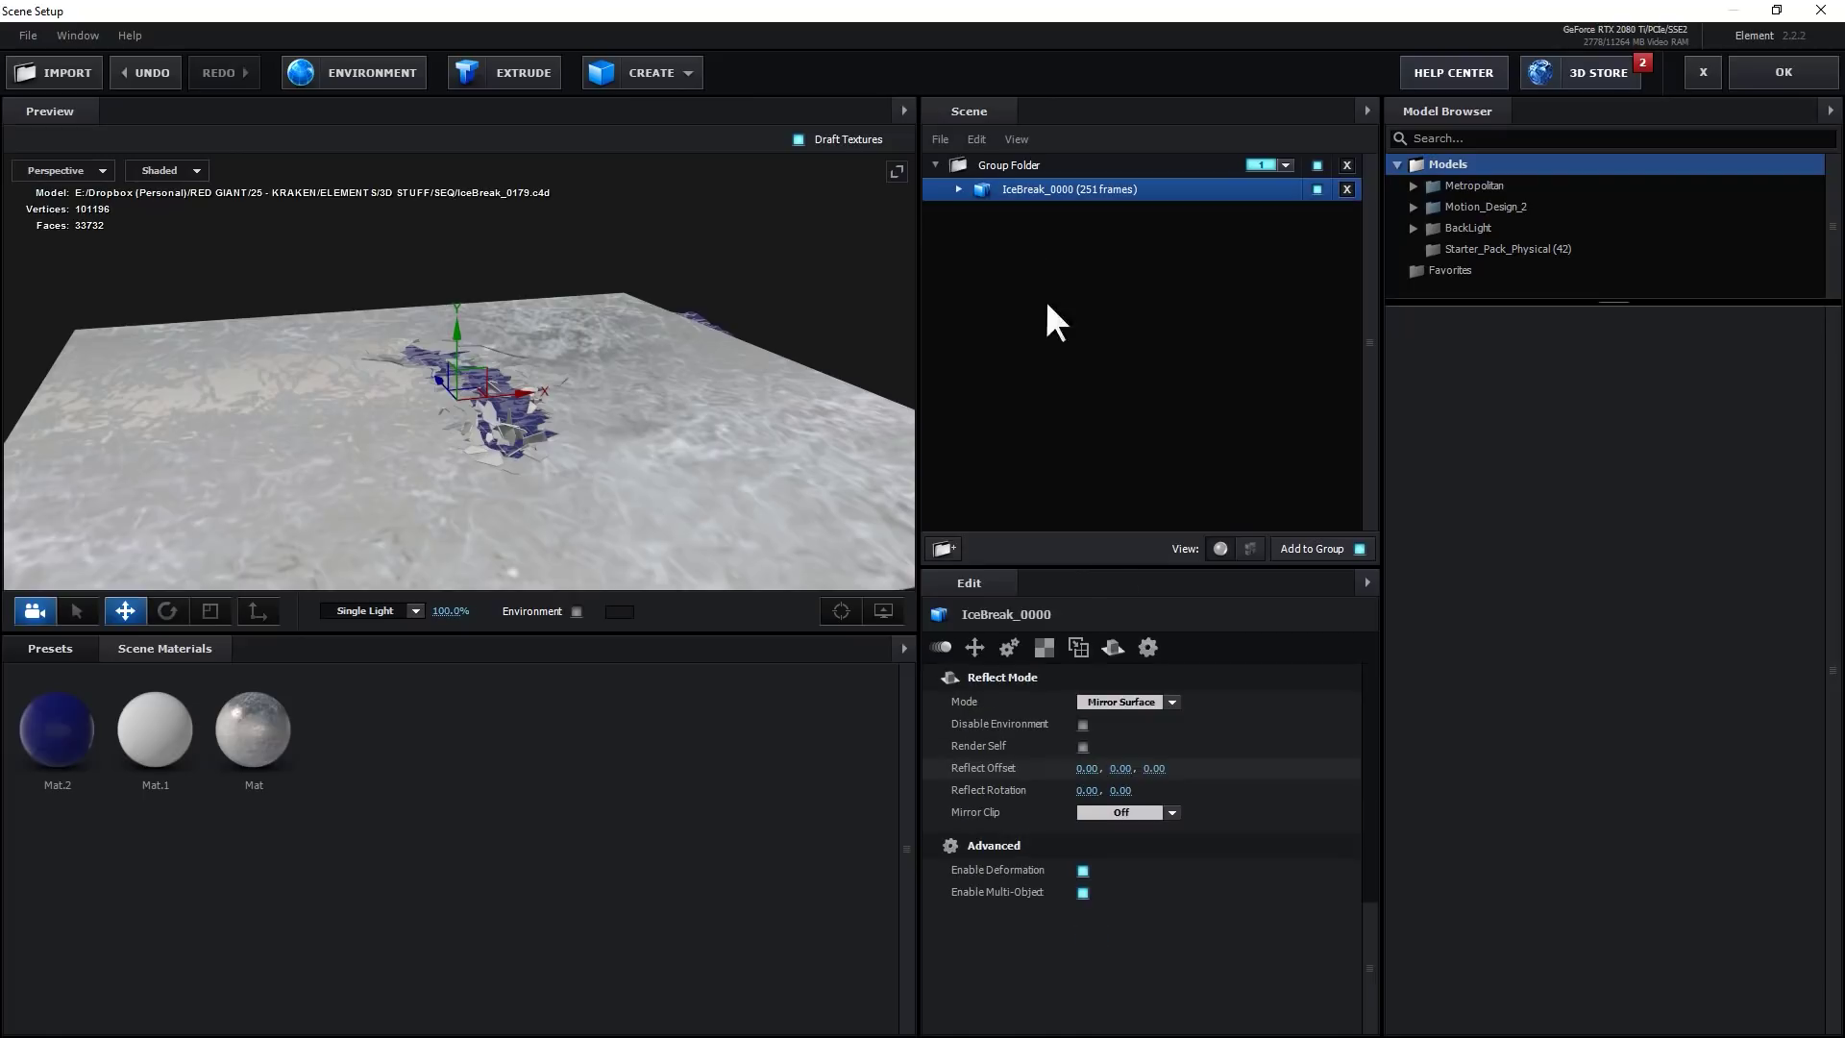
click(1044, 647)
click(1086, 723)
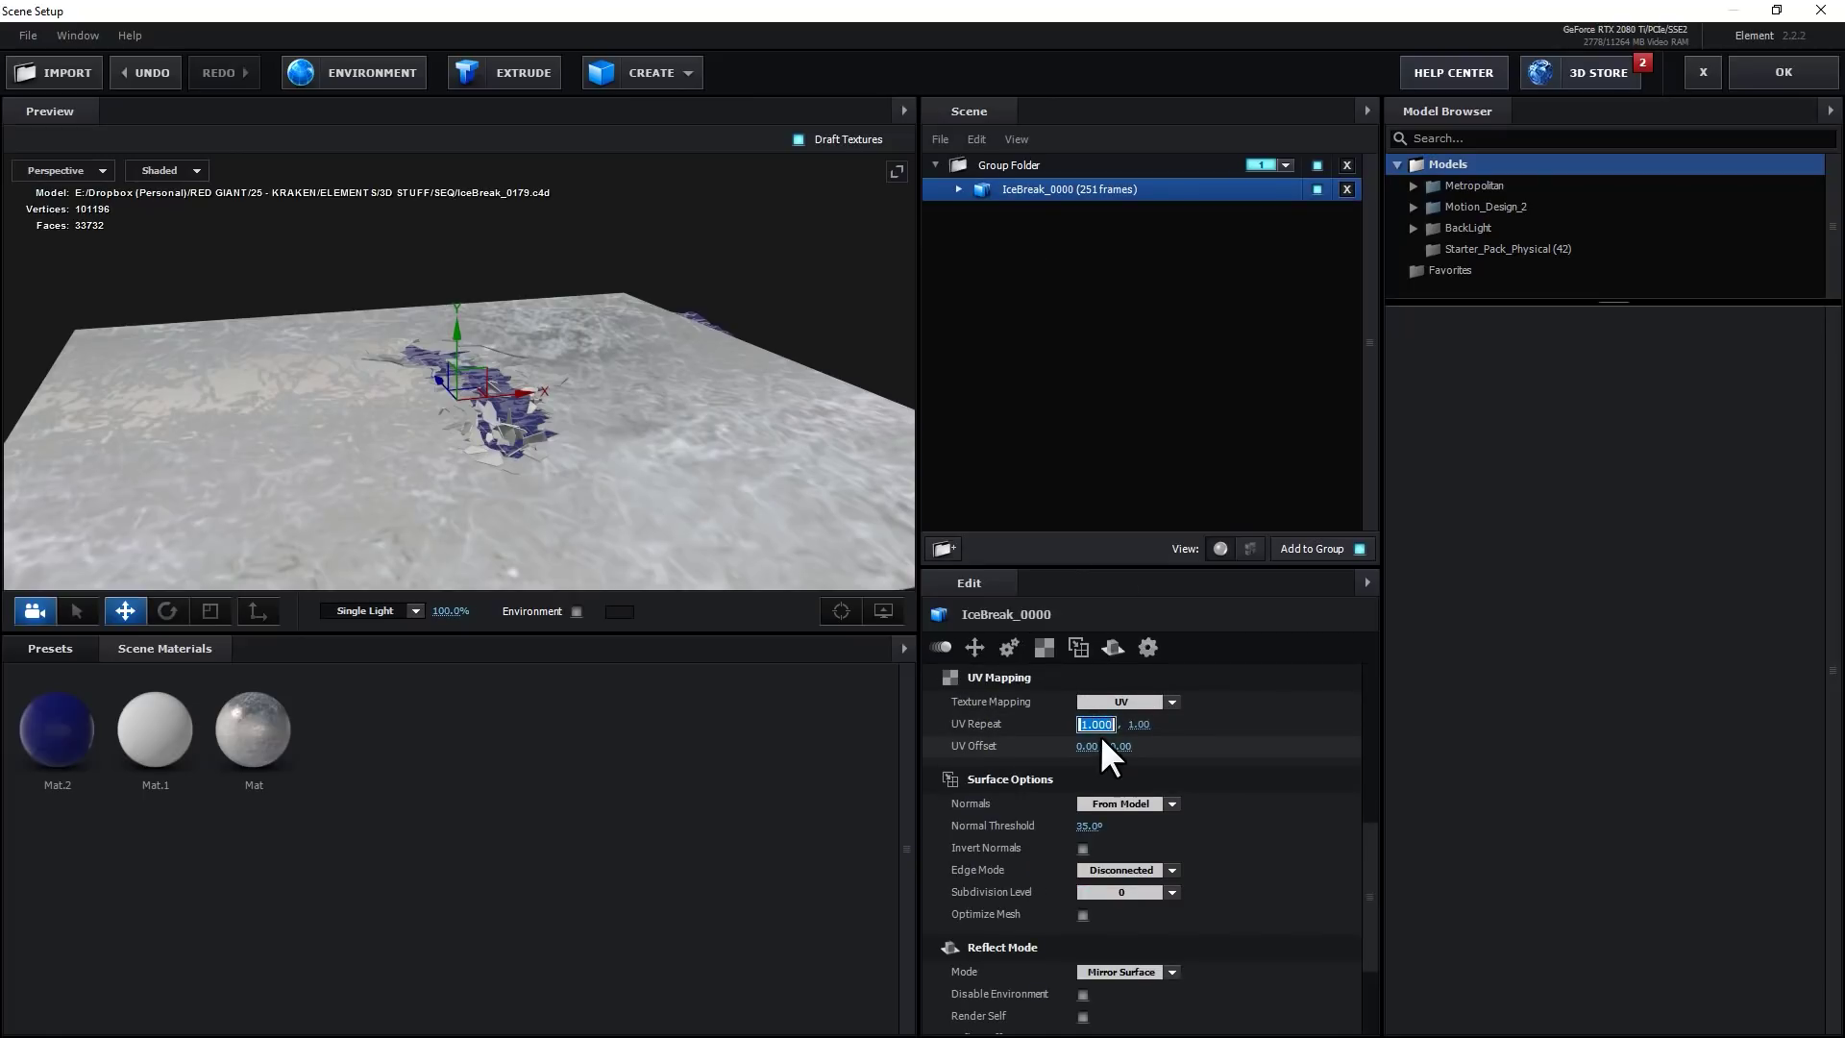
text(3)
key(Return)
text(3)
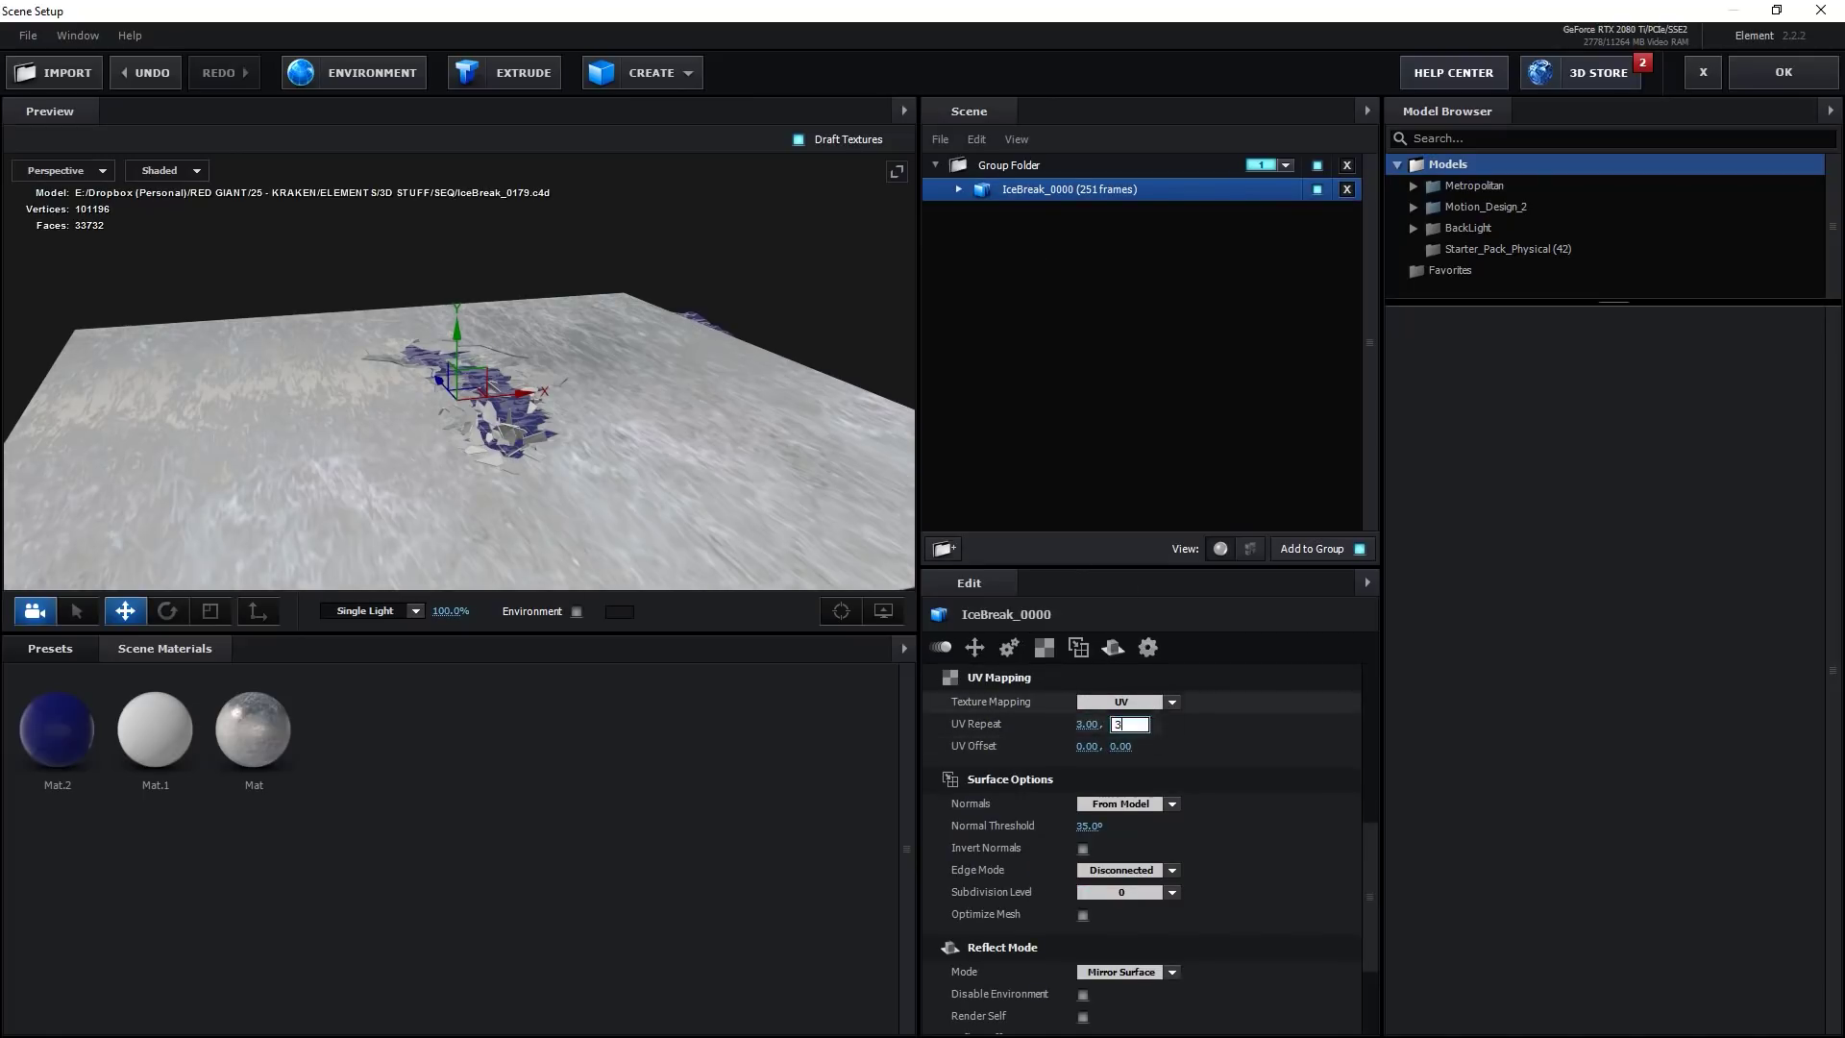
key(Return)
drag(624, 414, 405, 354)
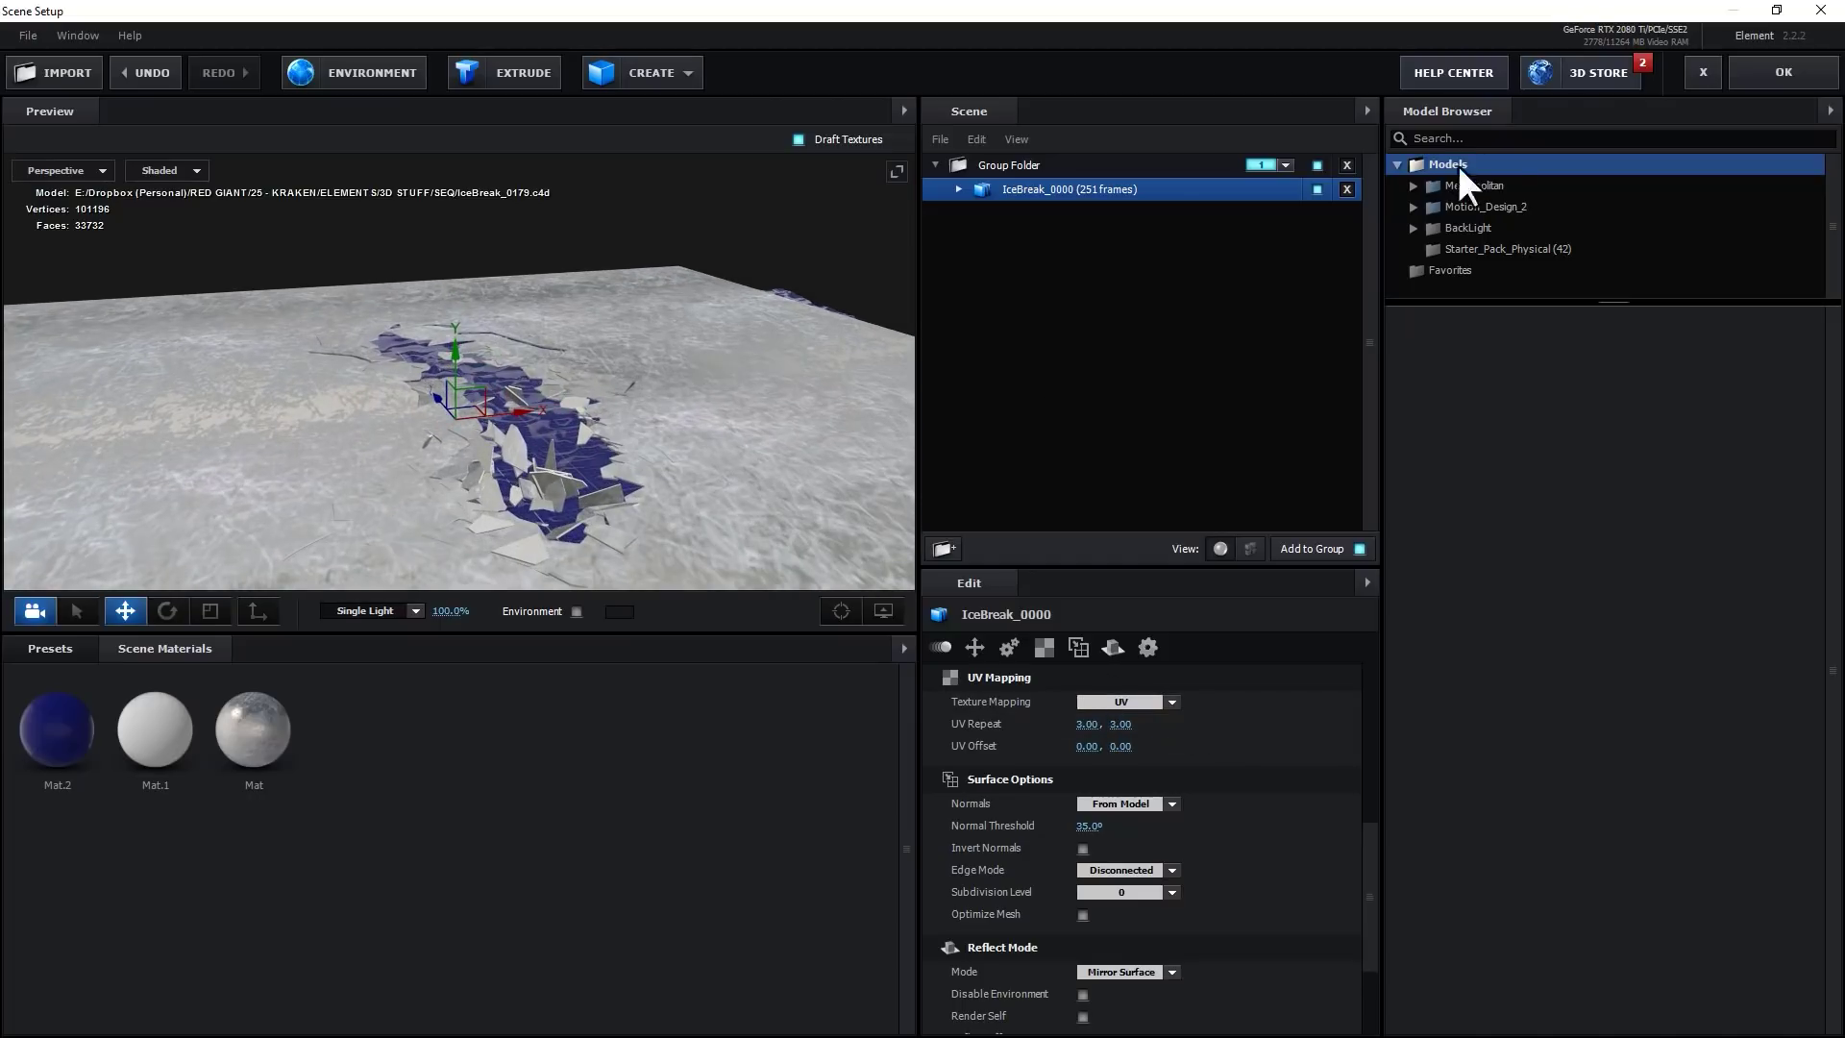
click(1765, 68)
key(t)
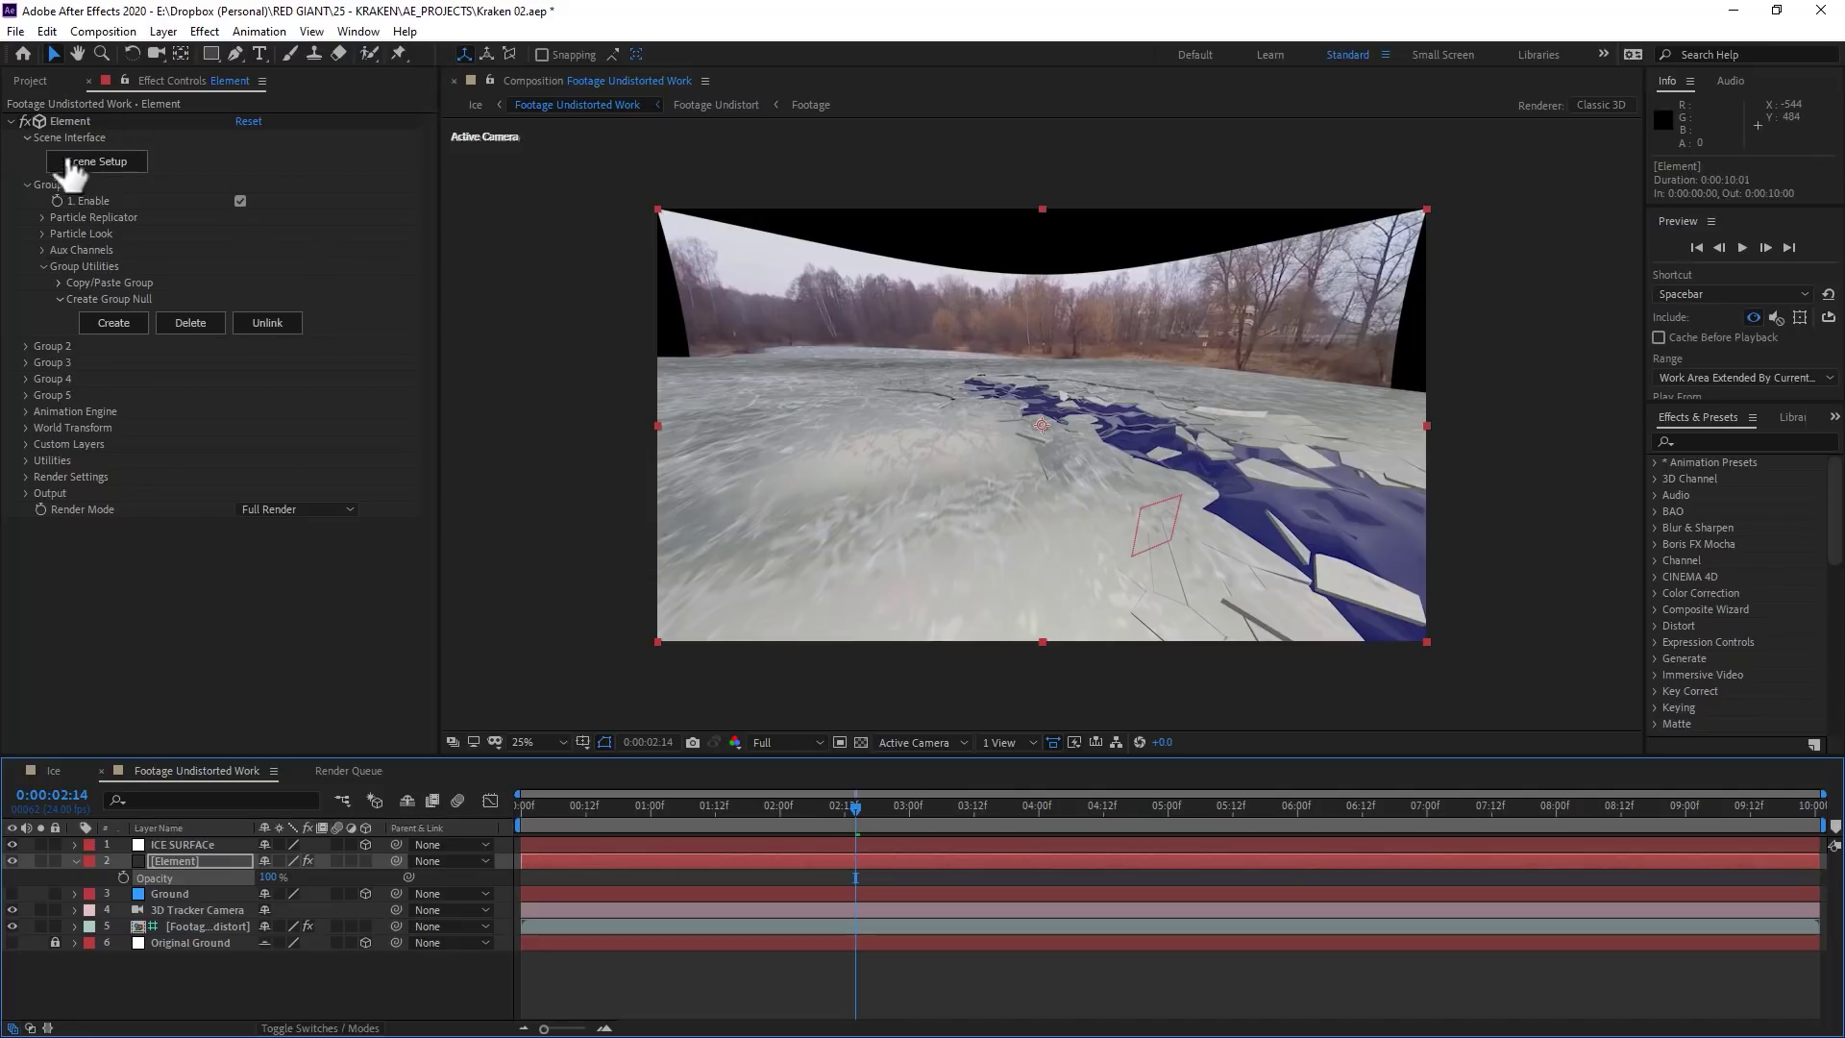
Reopen Element's Scene Setup and set the IceBreak_0000 model's UV Repeat to 4.00, 4.00
click(97, 162)
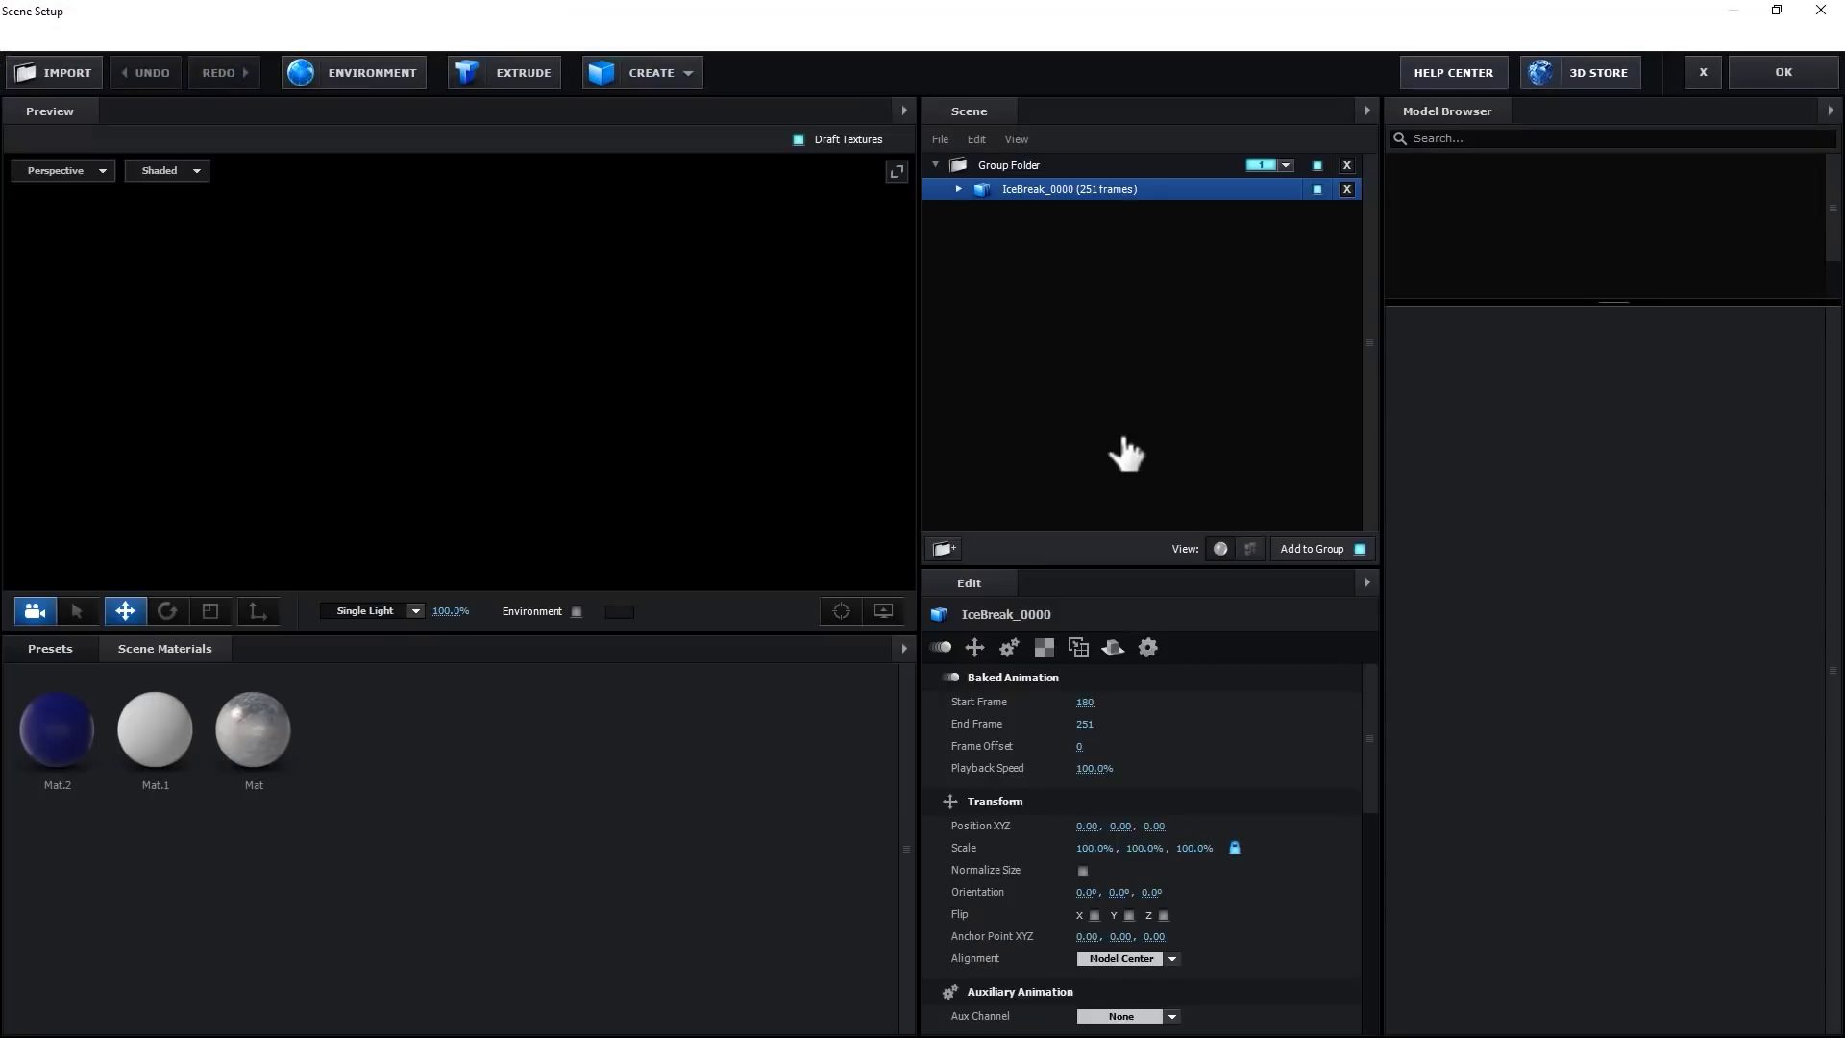
click(1086, 724)
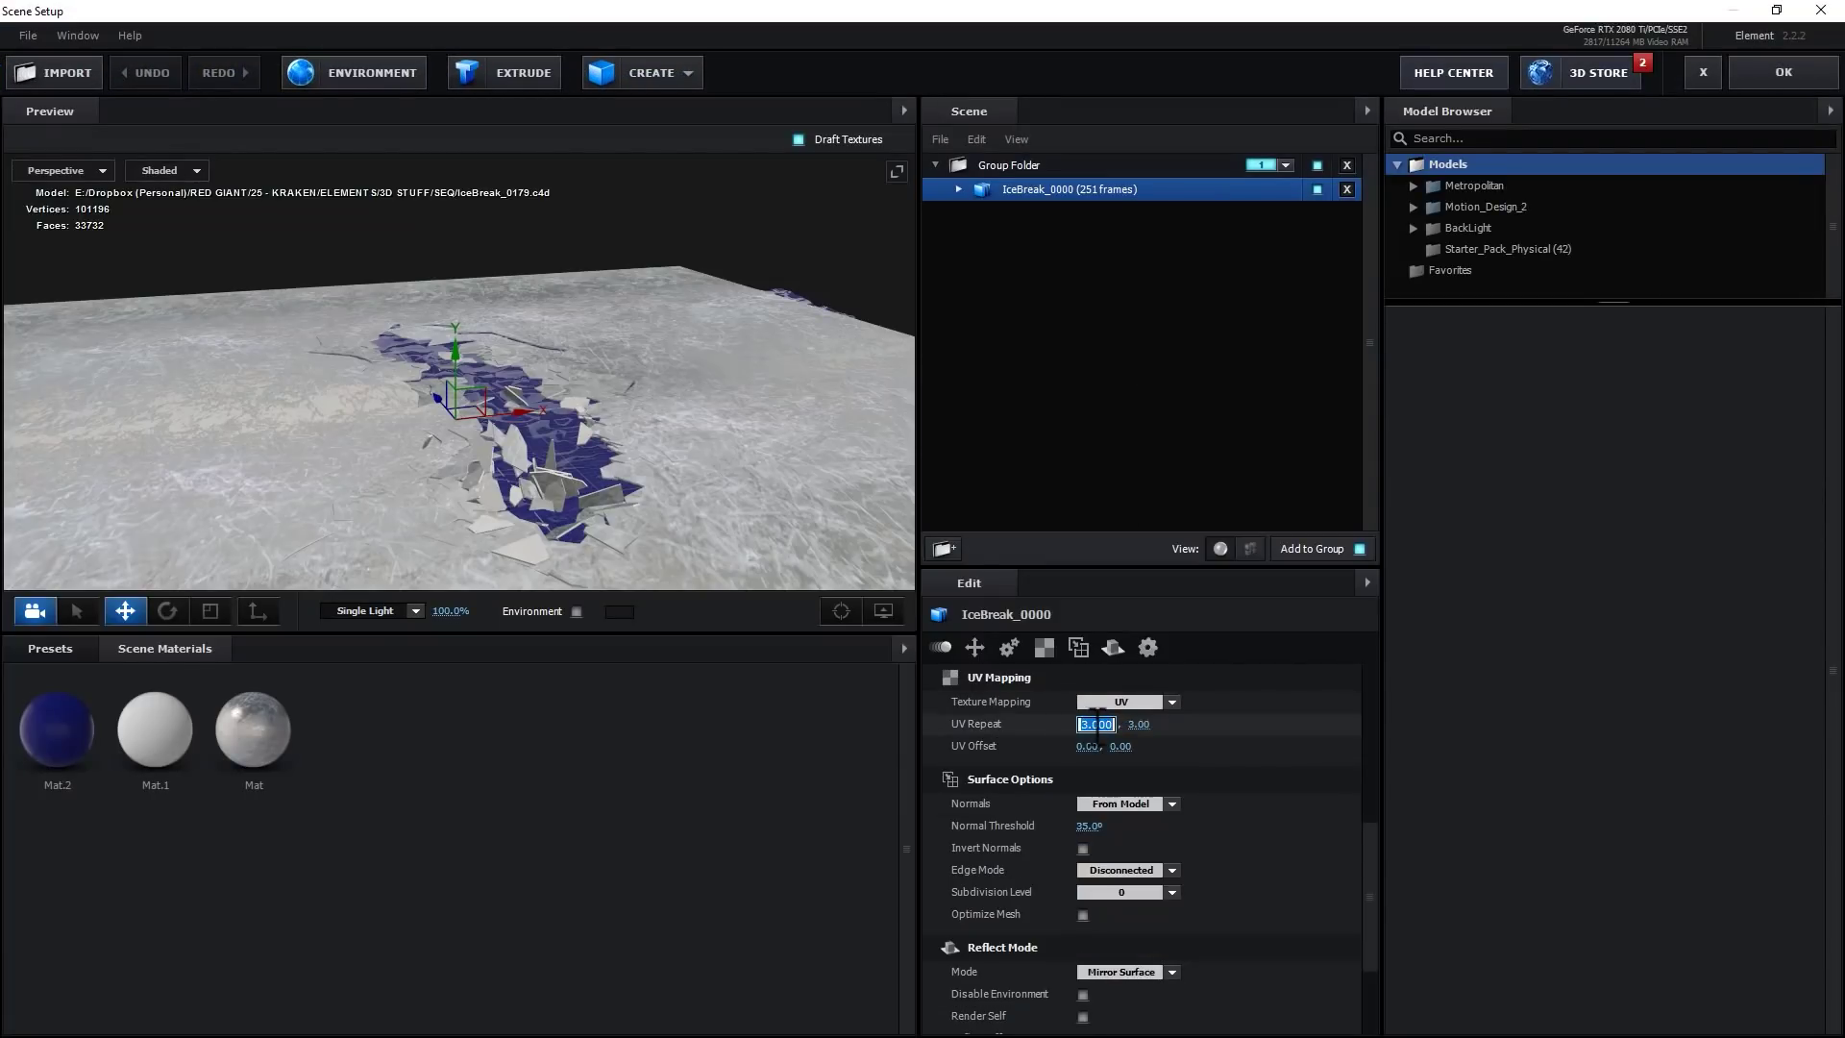
text(4)
key(Return)
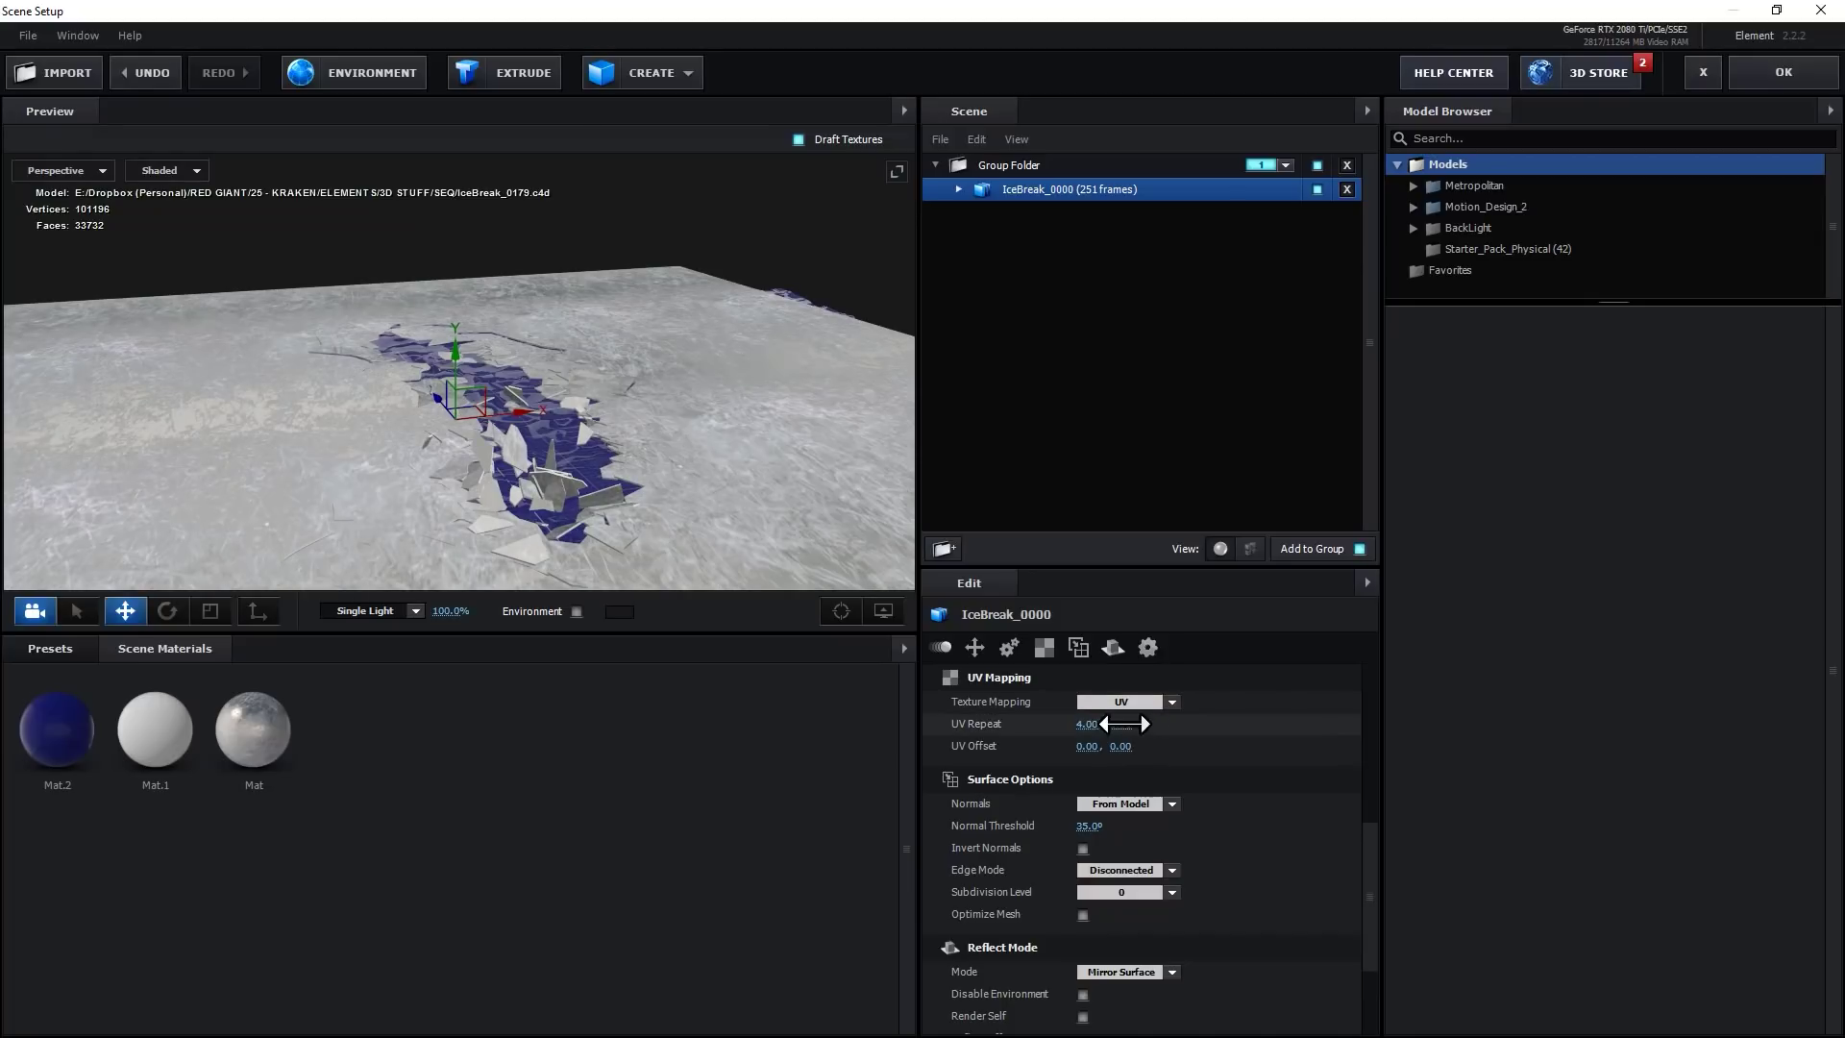
drag(1133, 722, 1130, 722)
text(4)
key(Return)
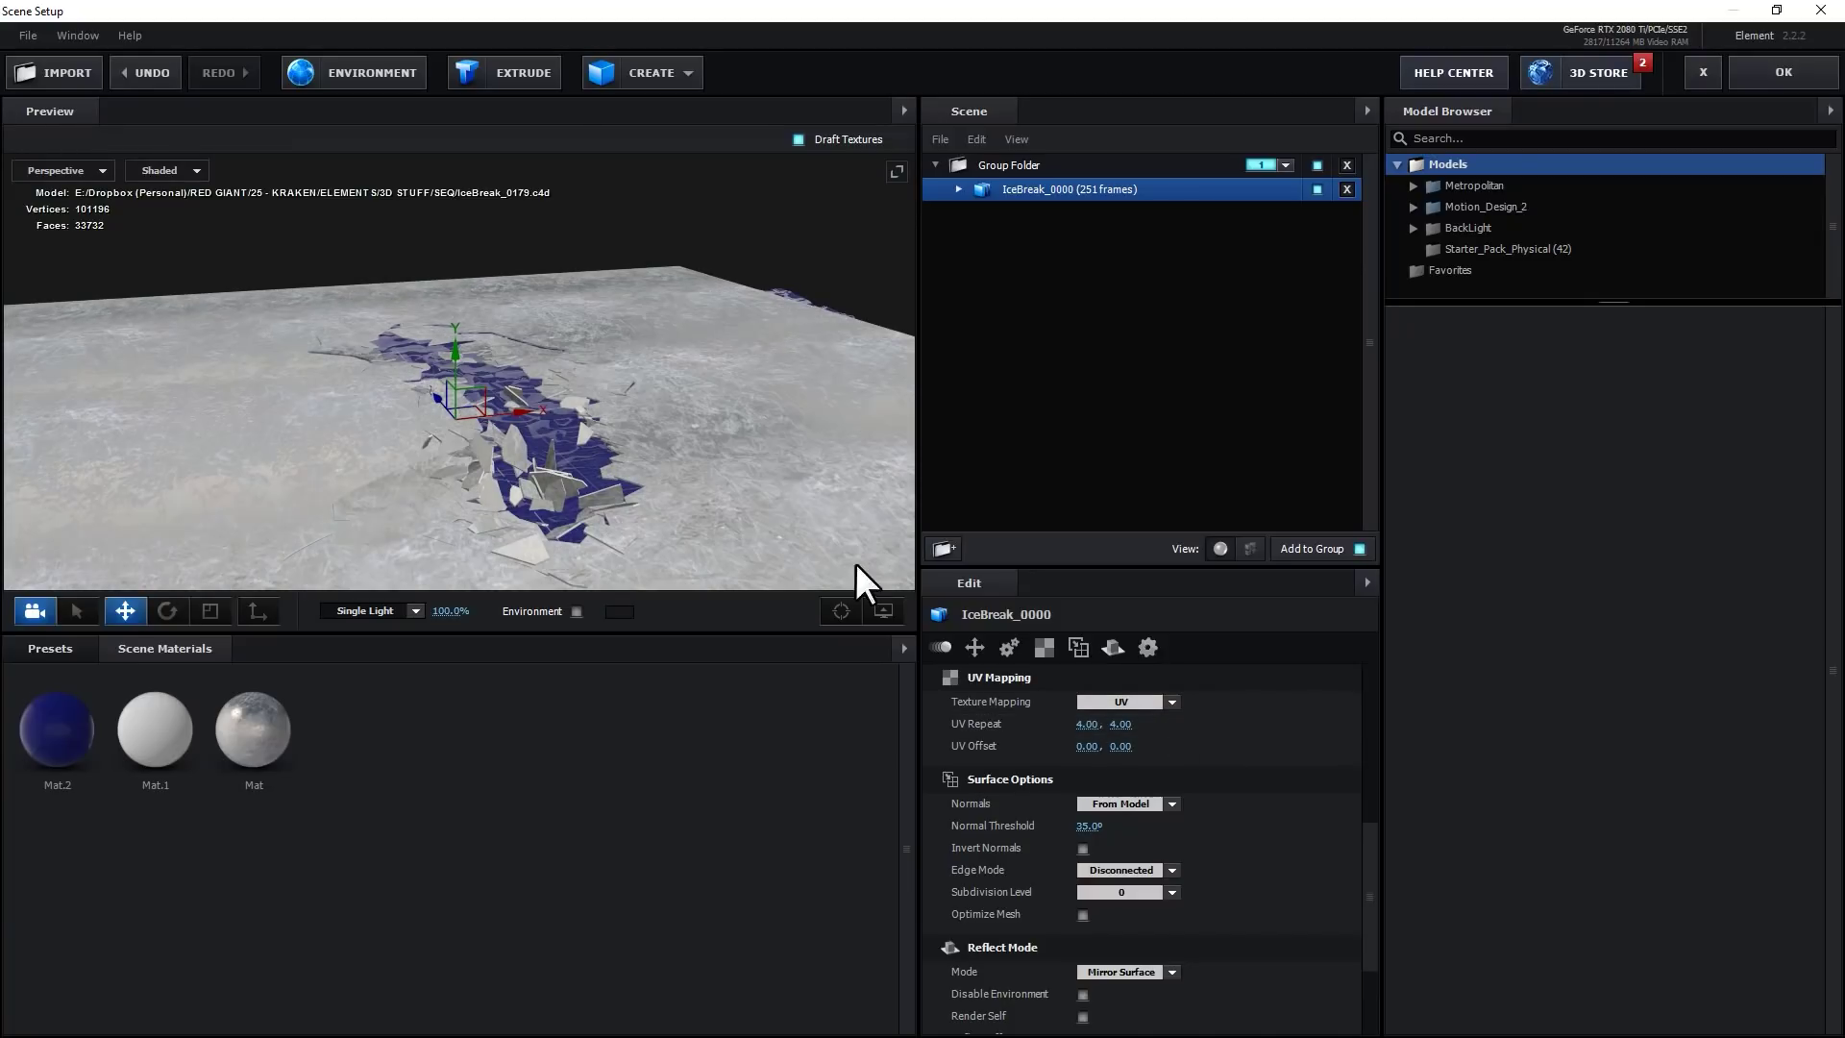
Apply the ice_blue shader from the Pro_Shaders_2 Translucent presets to the blue water surface beneath the broken ice
drag(498, 423, 725, 498)
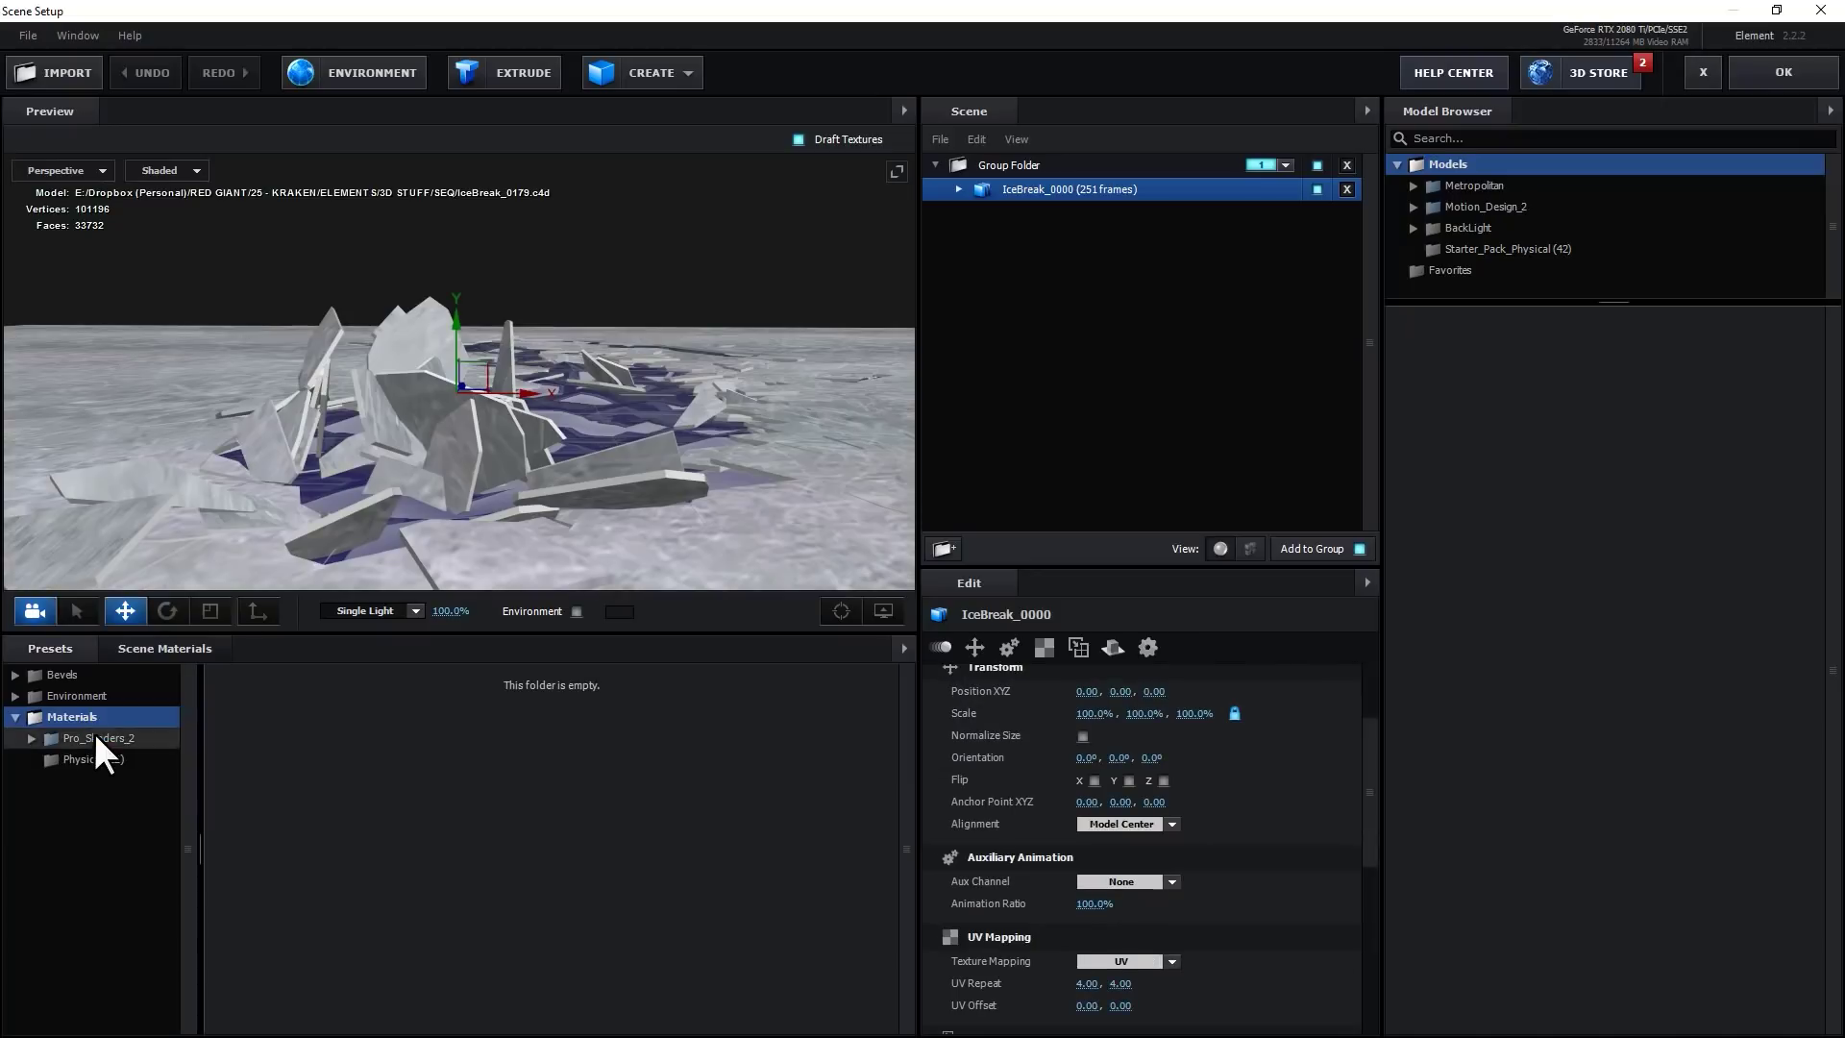
click(94, 738)
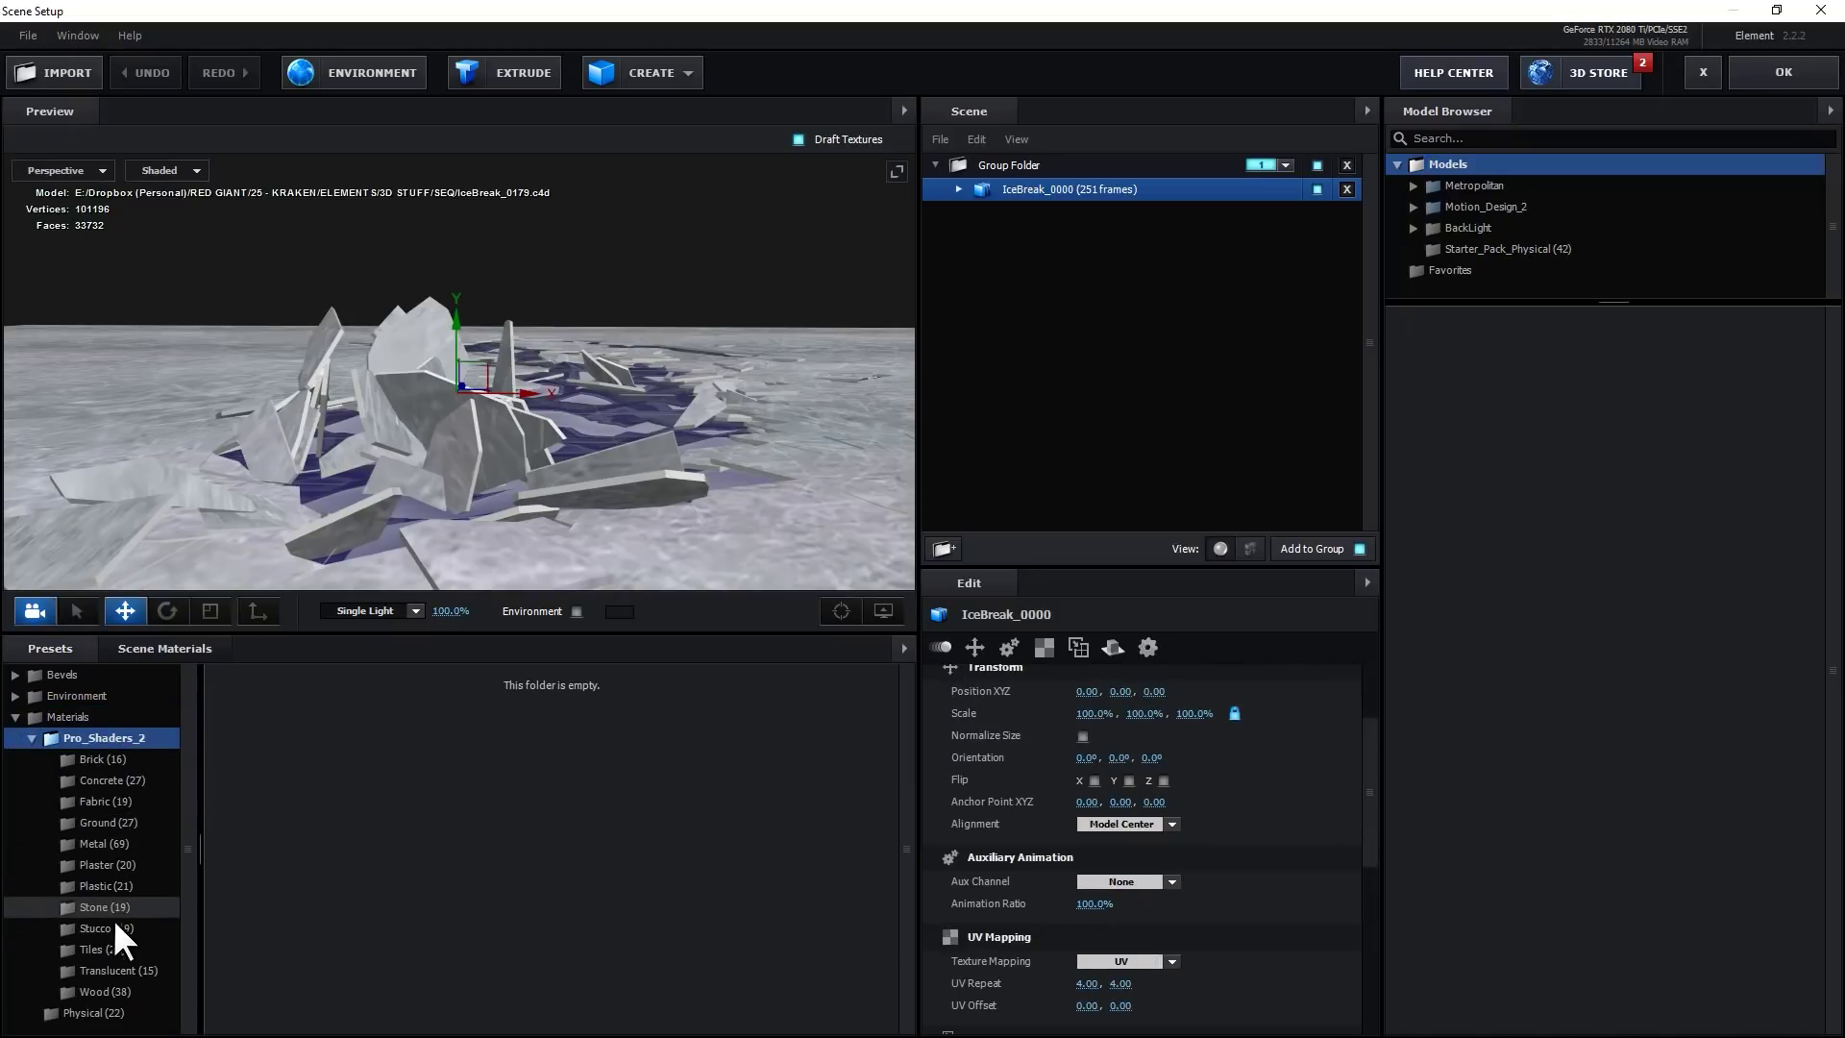
click(123, 968)
drag(349, 718, 594, 466)
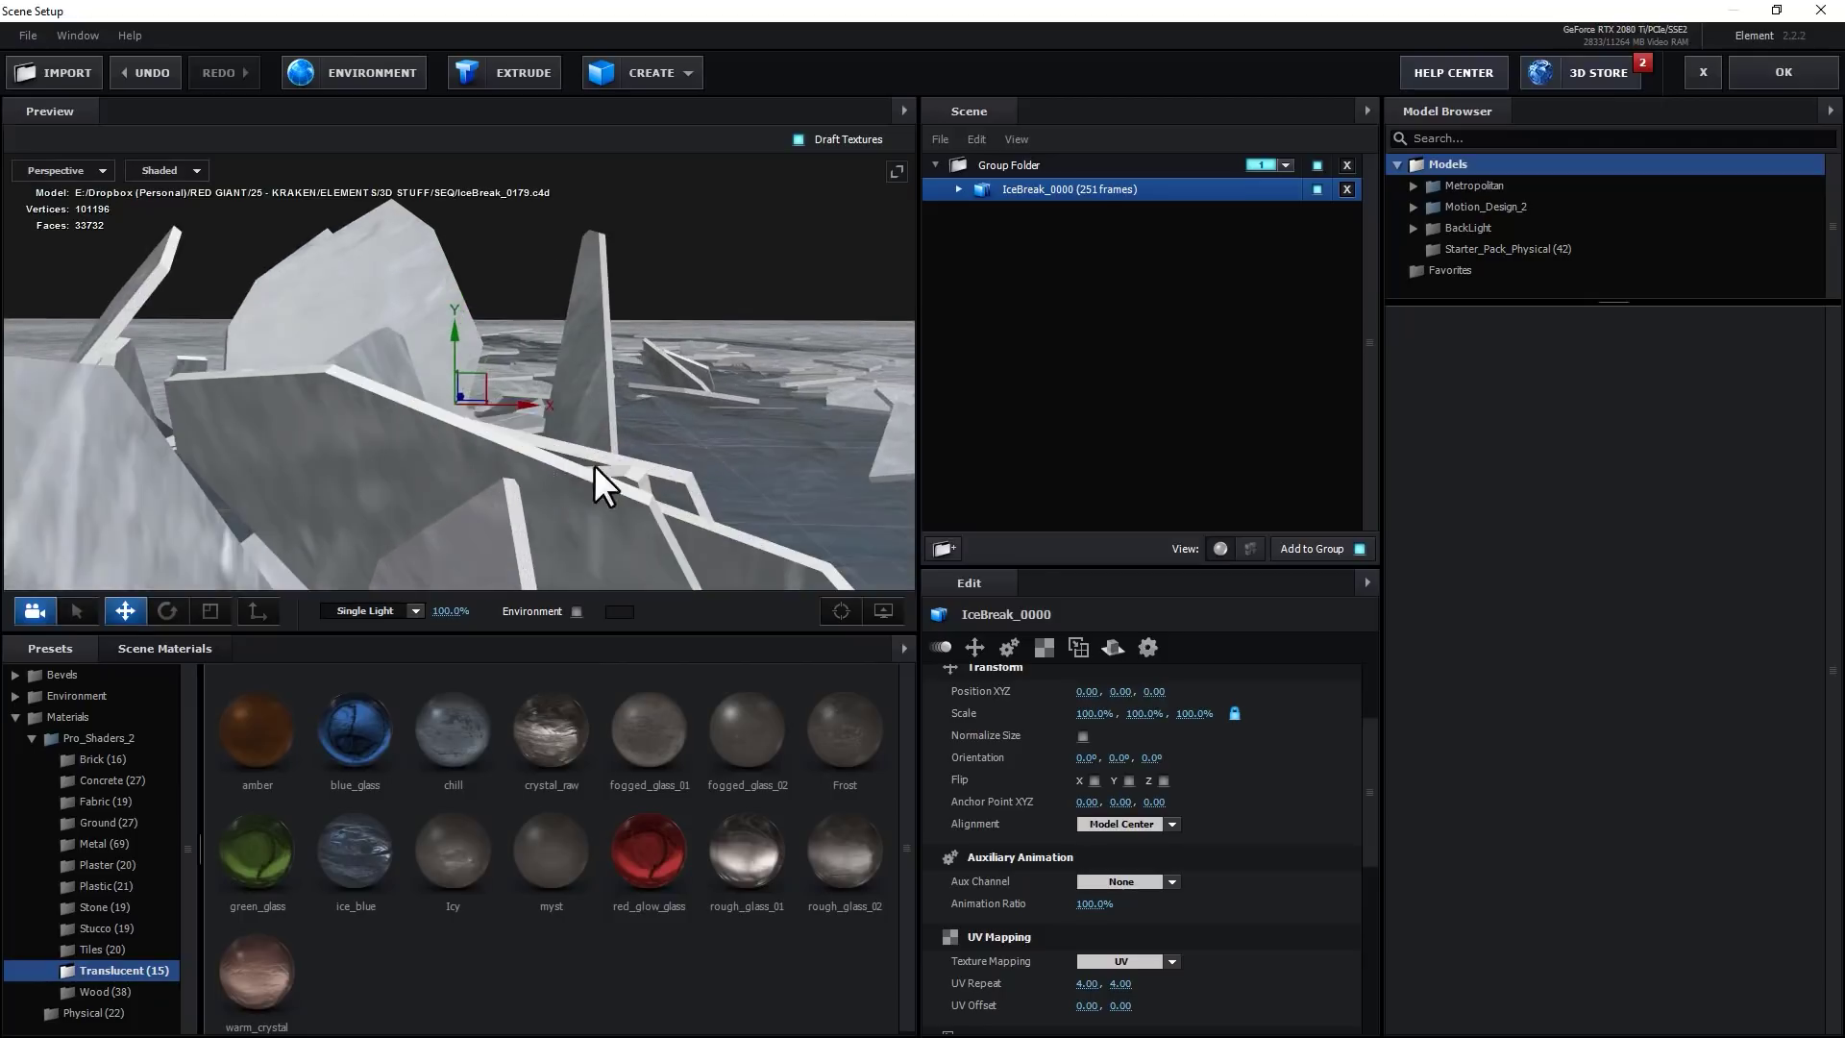
Lower the ice_blue material's Diffuse to 0.29, reduce its Environment Multiplier, and apply the scene to the composition
drag(1087, 771, 1013, 782)
drag(1103, 822, 1082, 821)
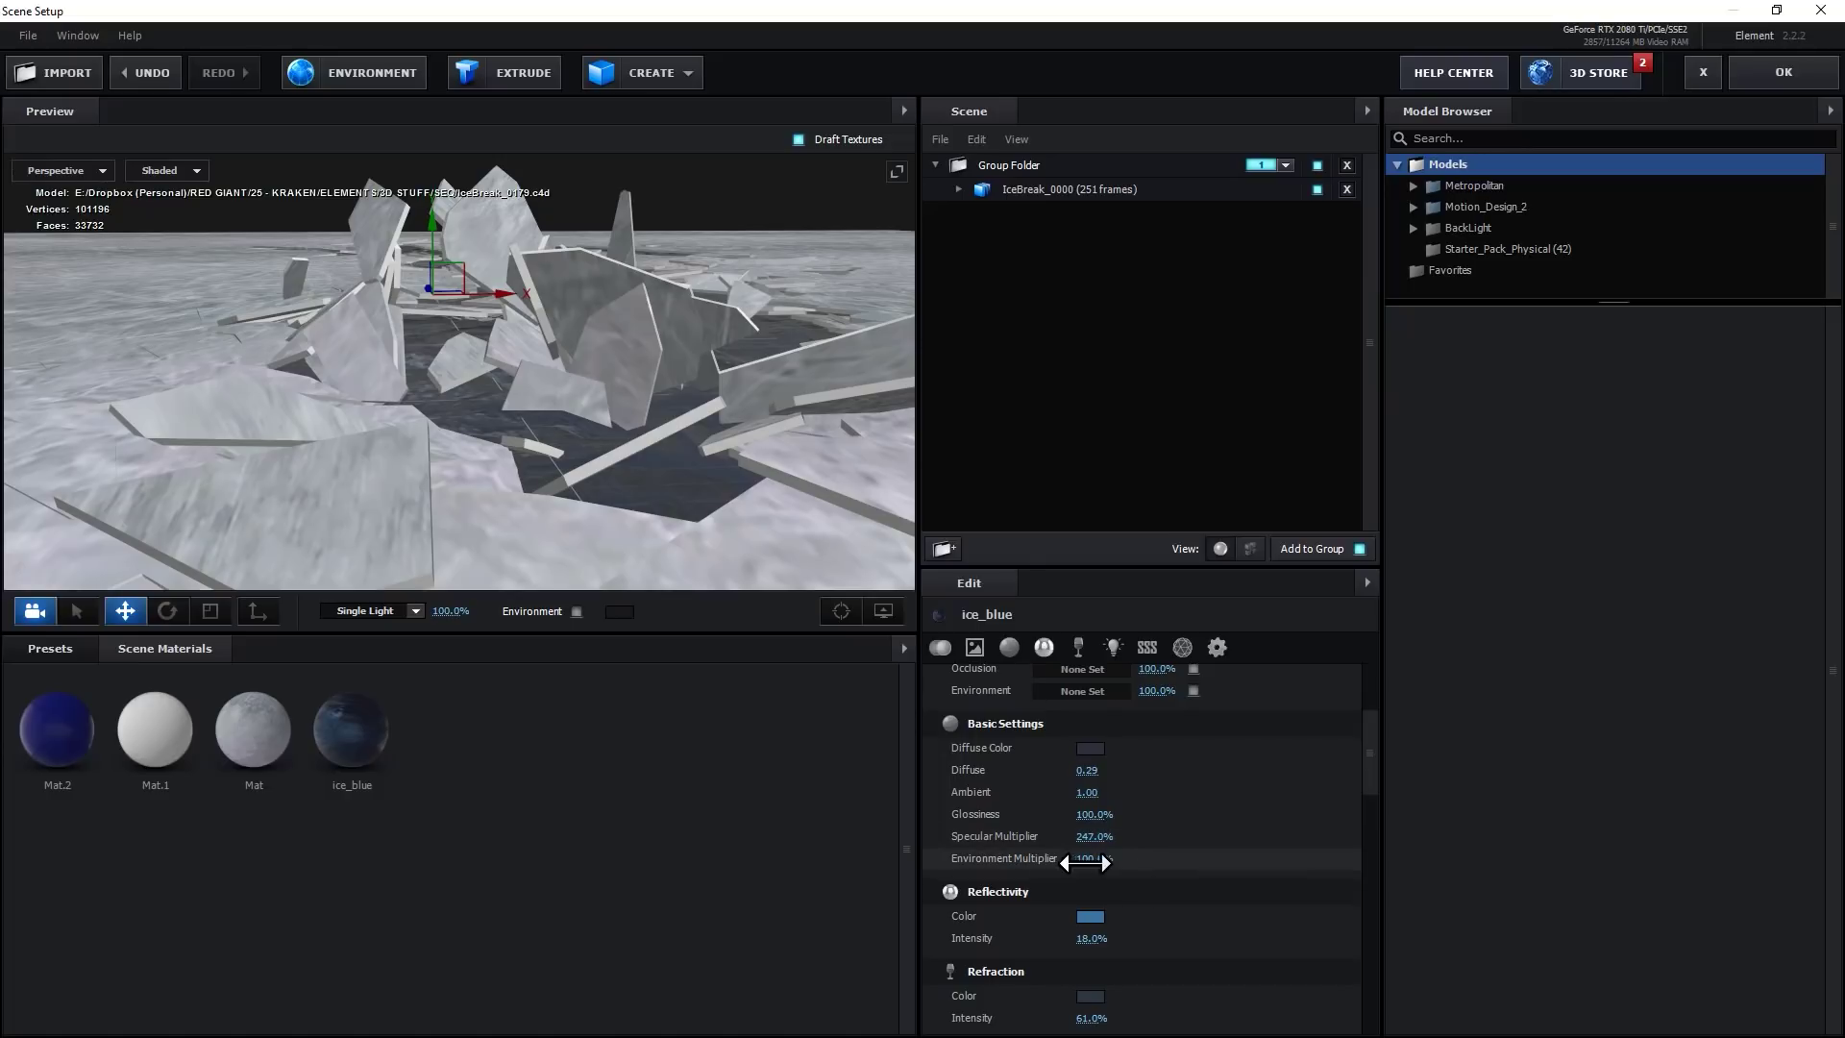
drag(1093, 858, 1055, 866)
click(1785, 75)
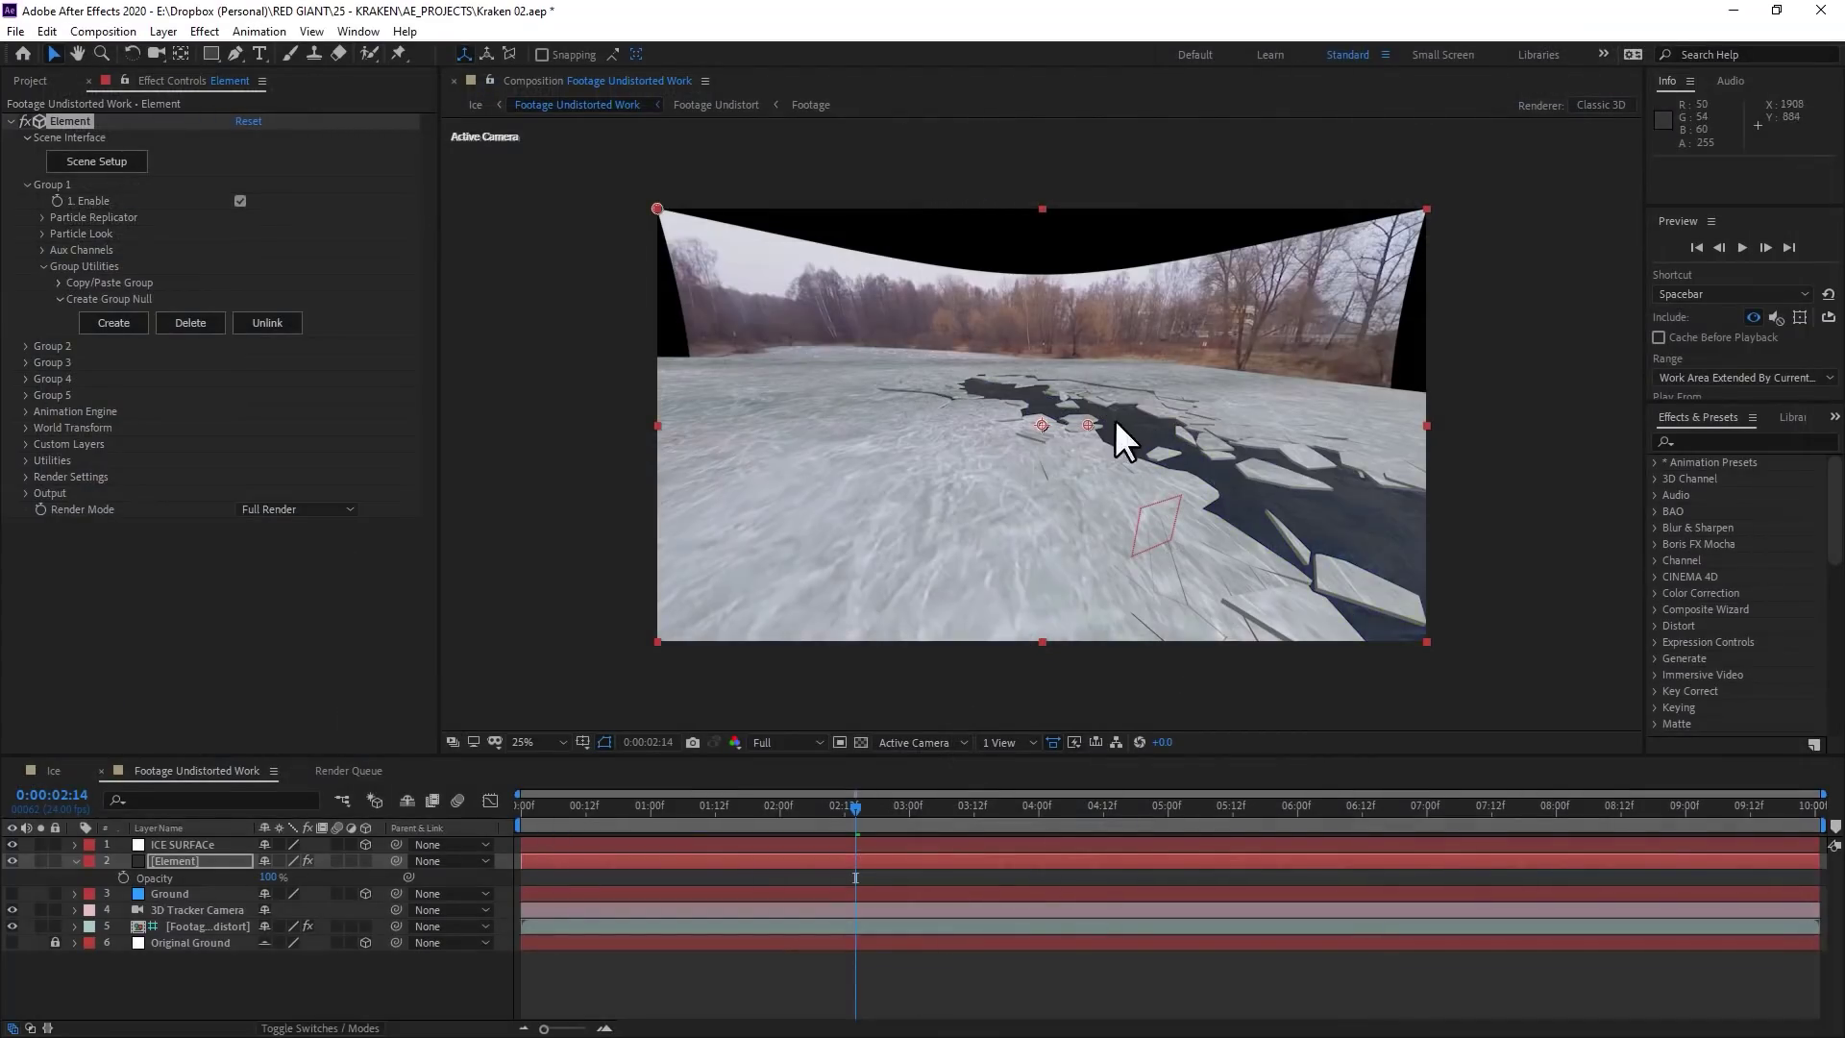
Enable a light fog in Element's Render Settings with 7% Fog Opacity and play the result from the start
click(26, 476)
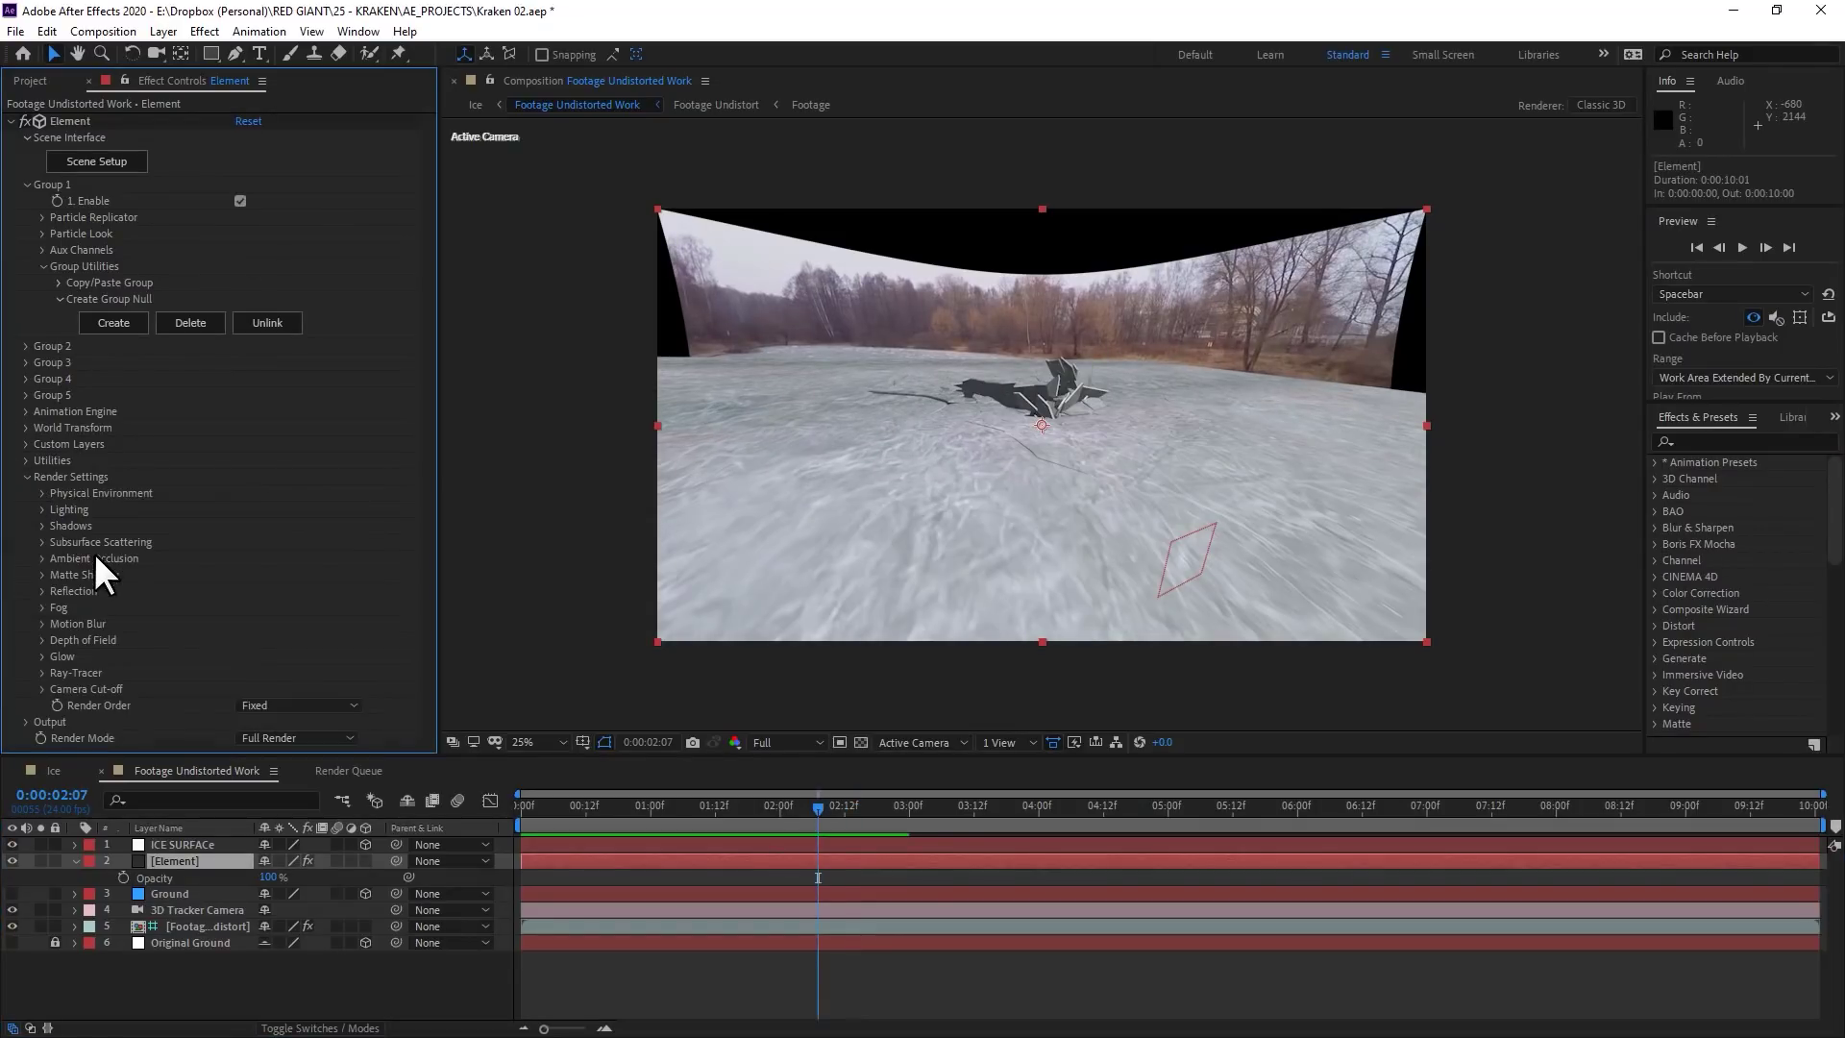
click(43, 607)
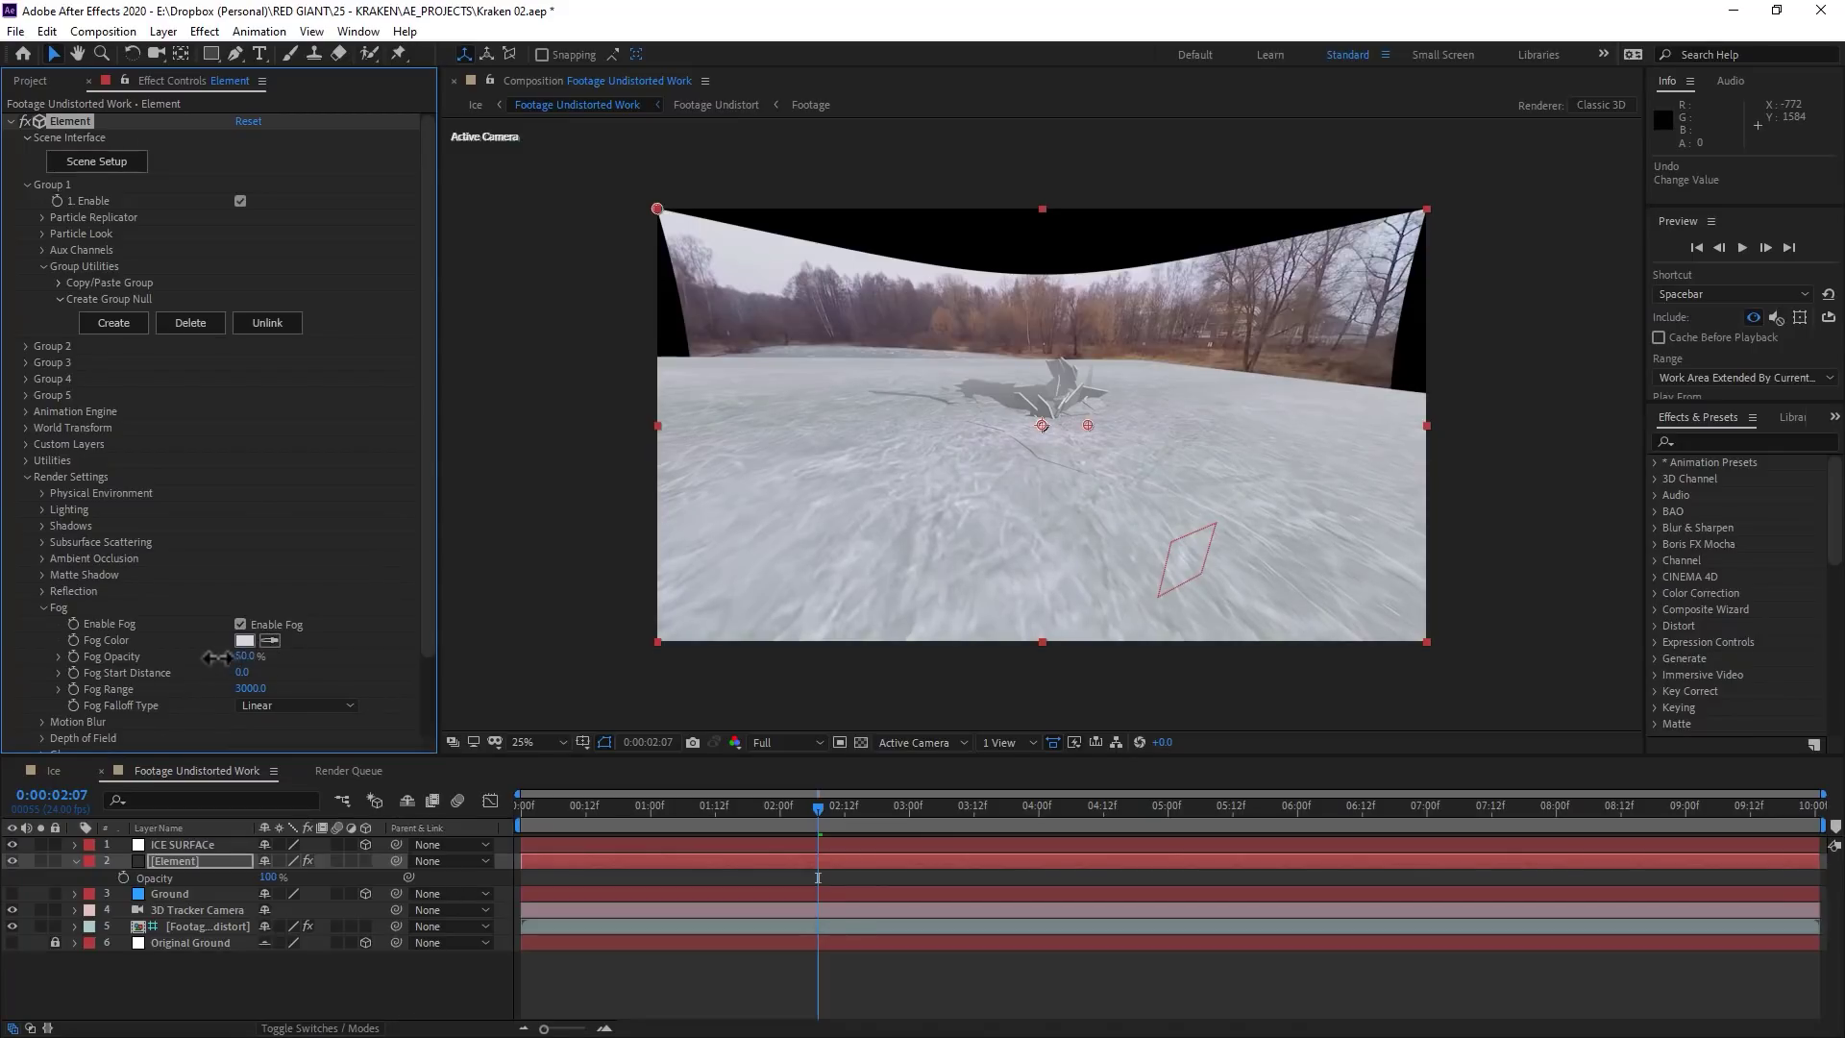
drag(216, 657, 205, 663)
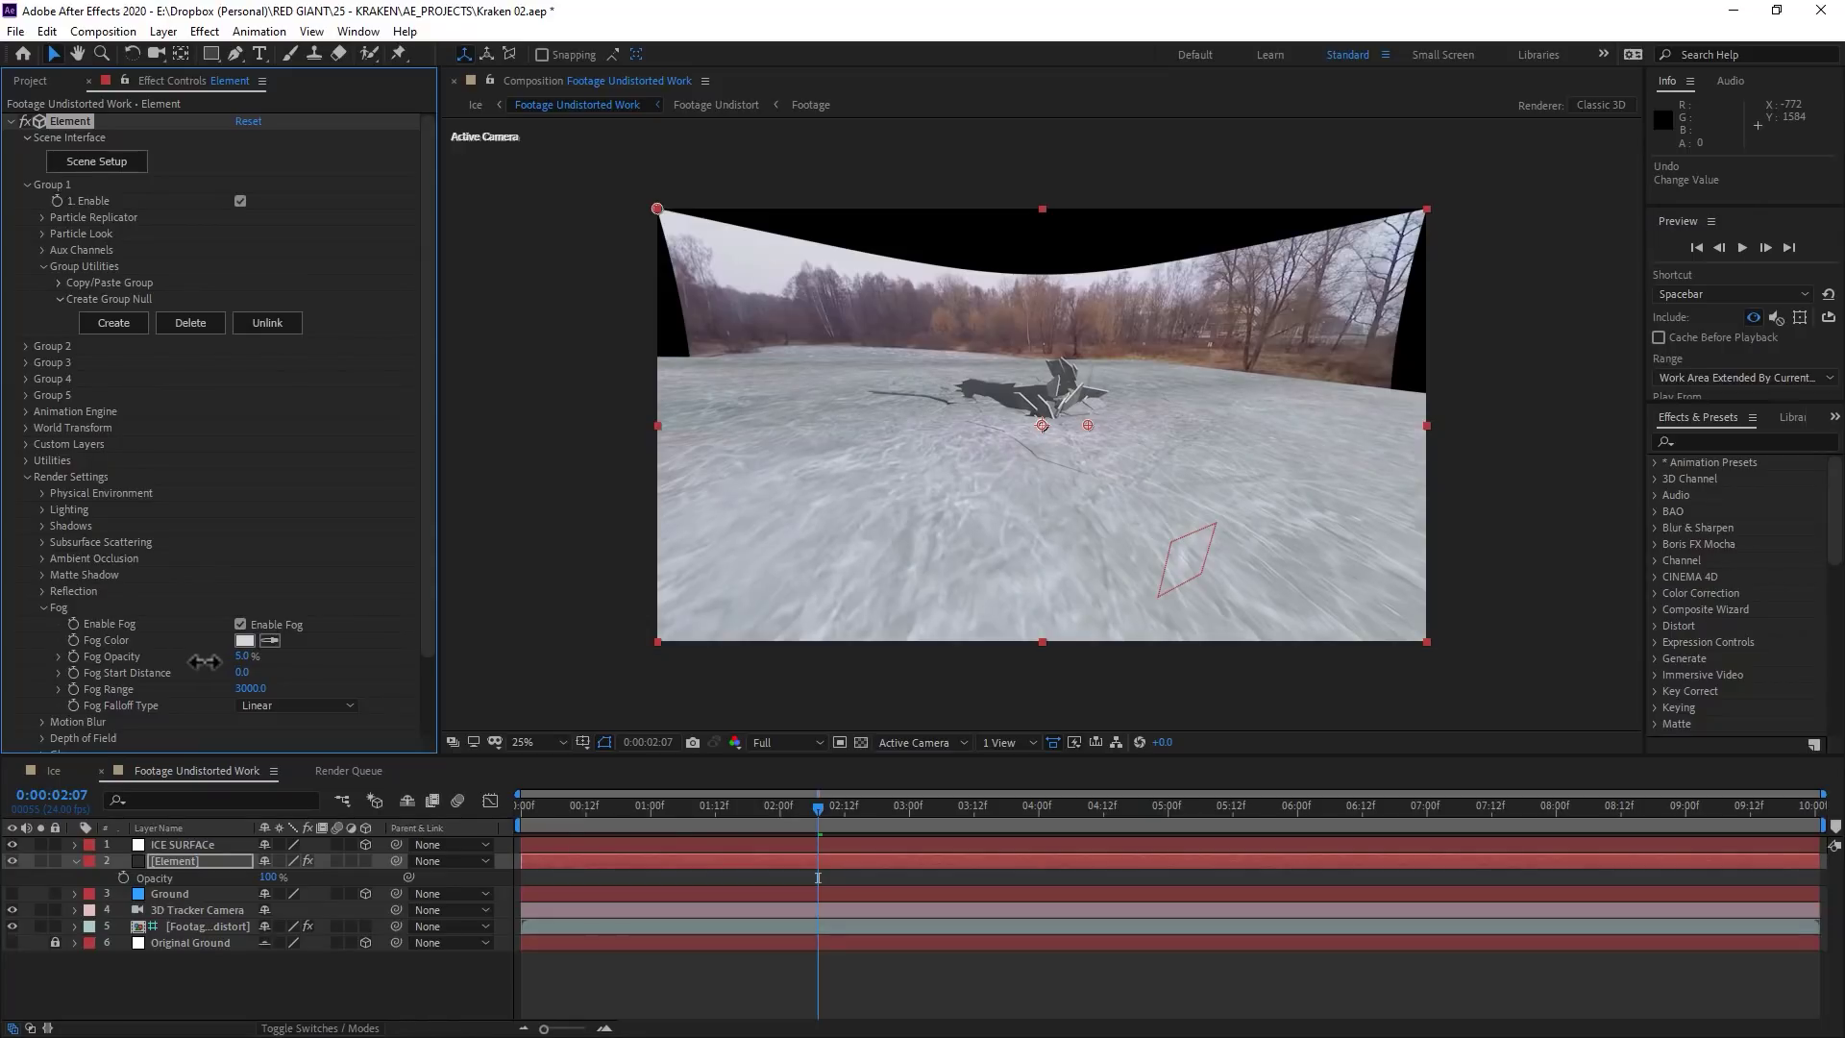
drag(205, 661, 213, 661)
click(526, 815)
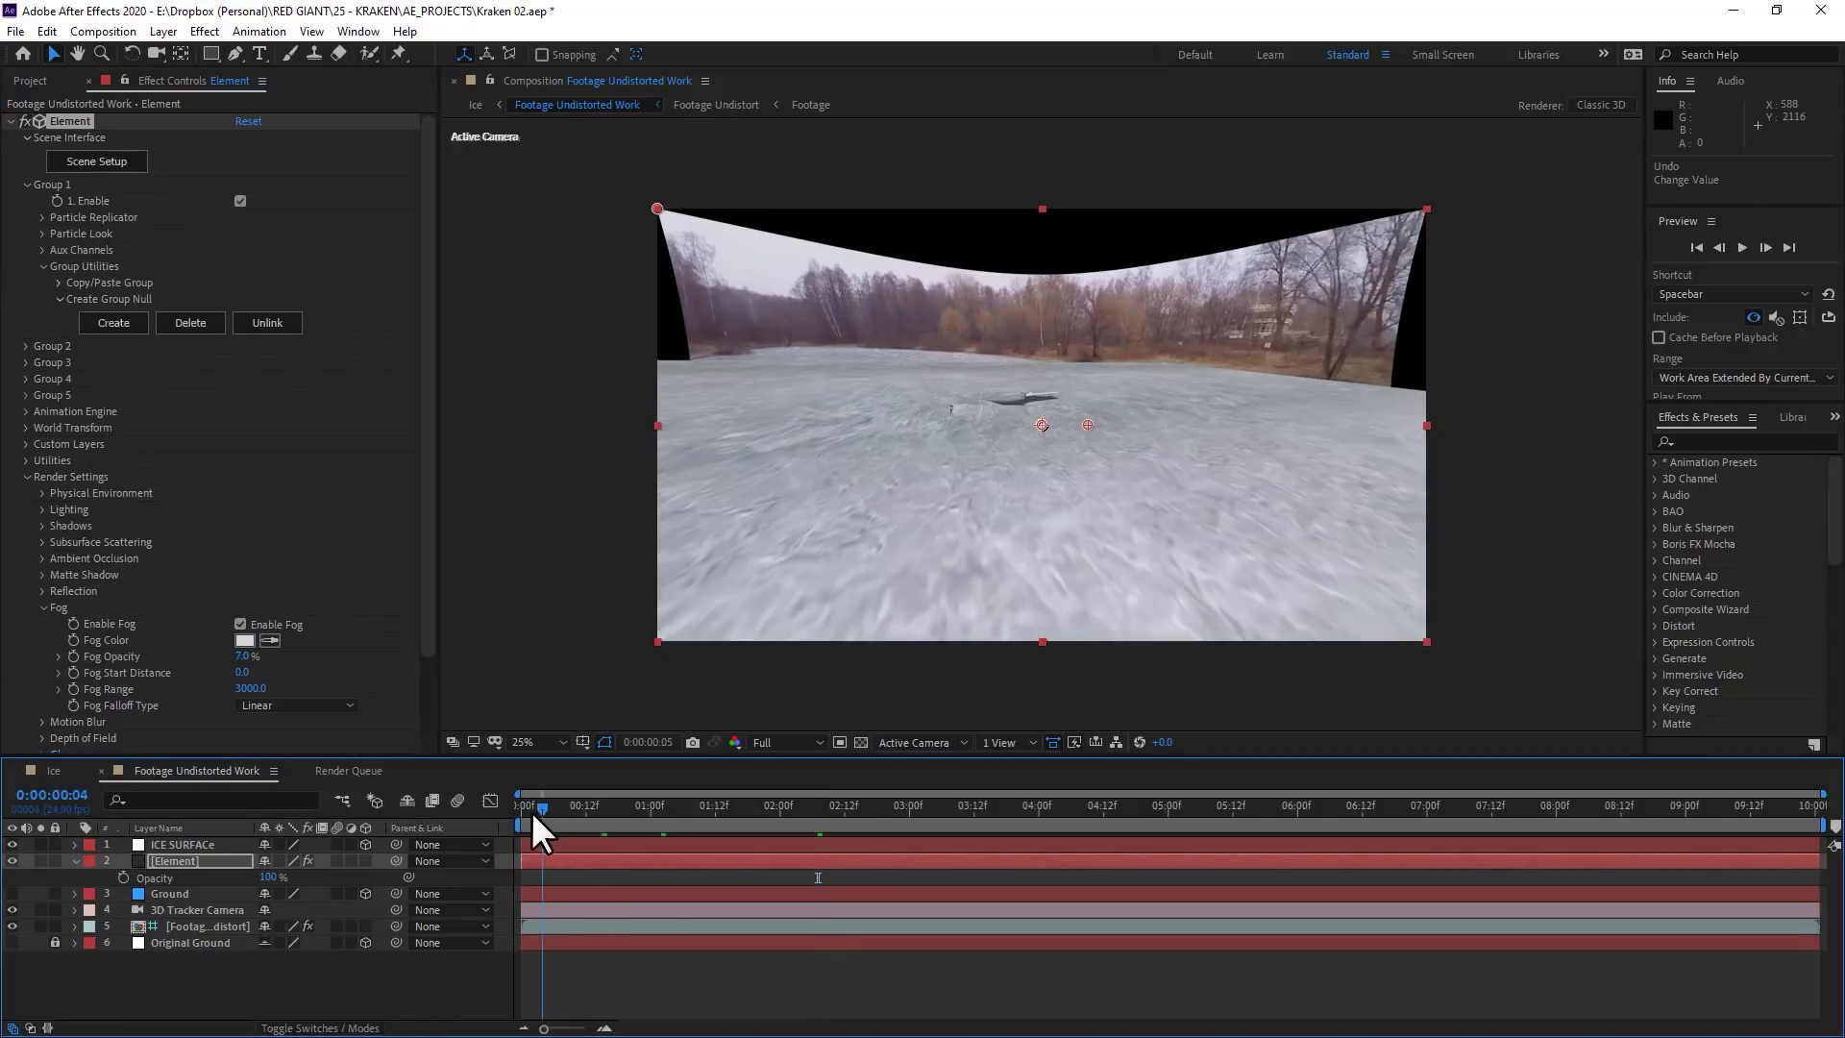
click(1744, 248)
Preview the motion-blurred ice from the start and compare it with the original footage by toggling the Element layer's visibility
scroll(1063, 413, up, 1)
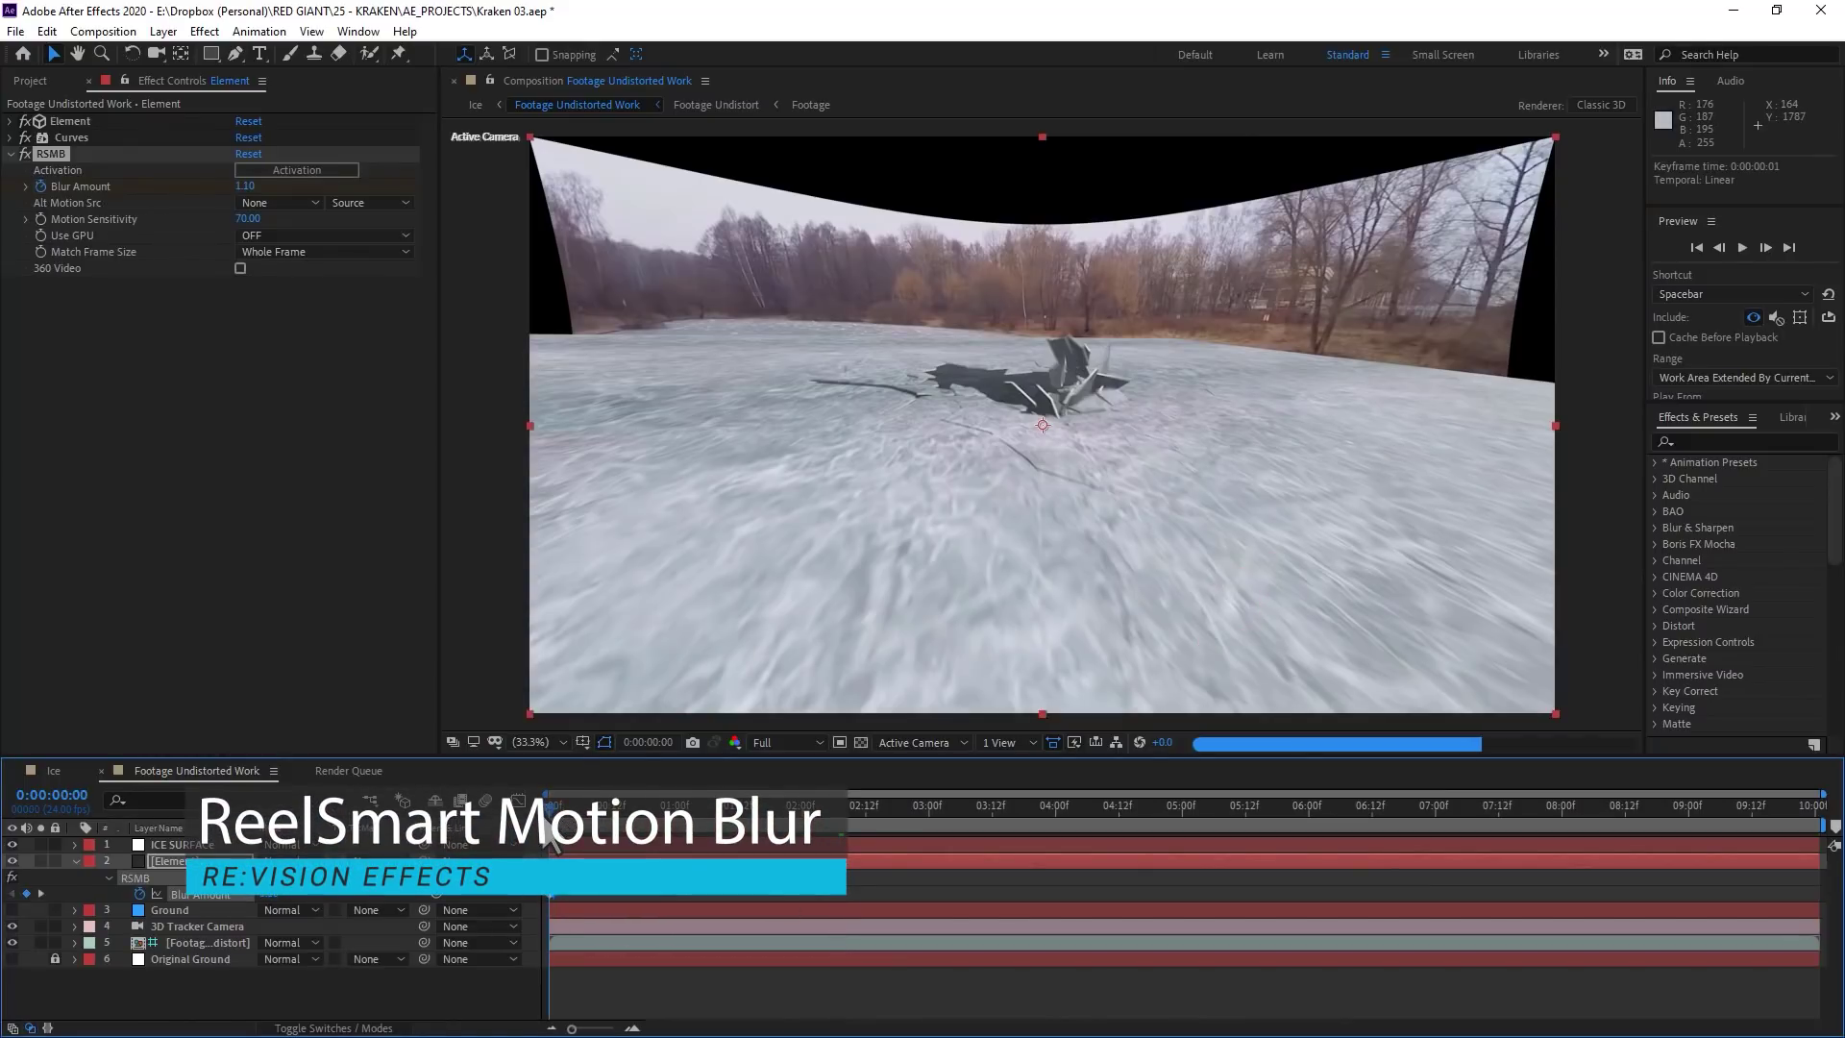
key(Home)
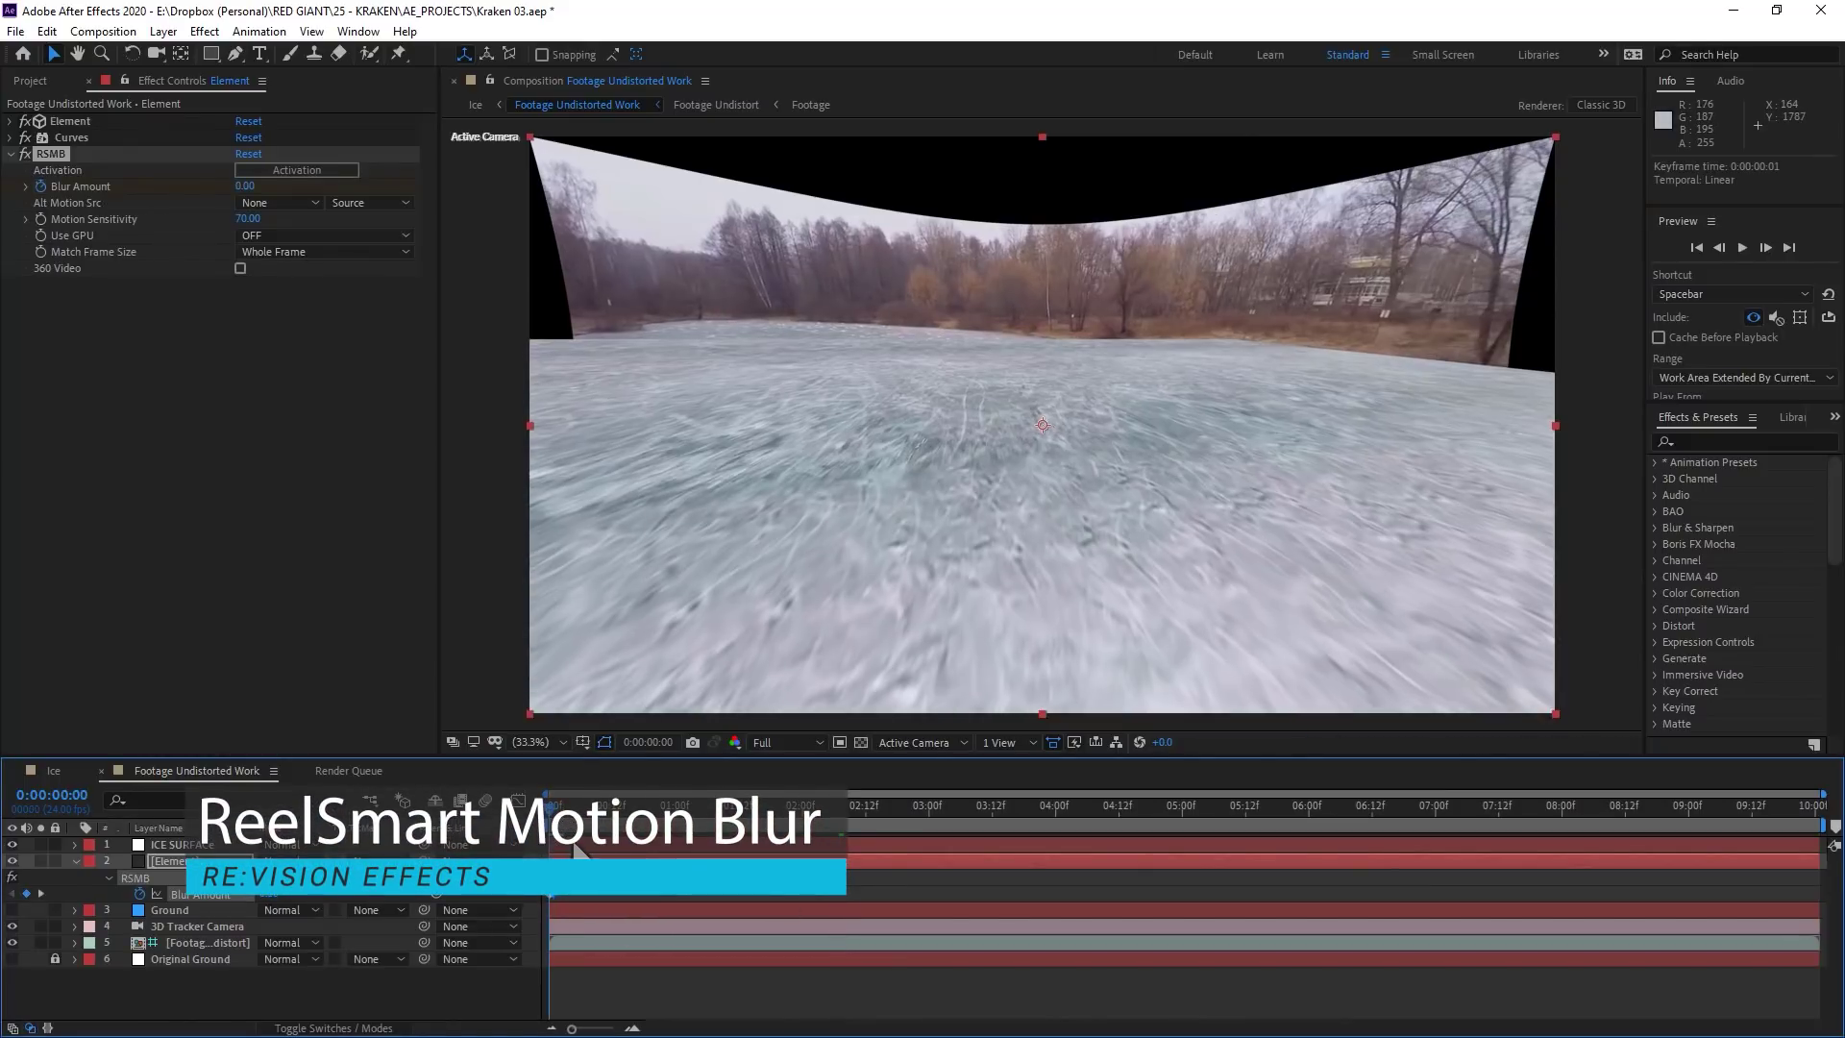
click(1742, 248)
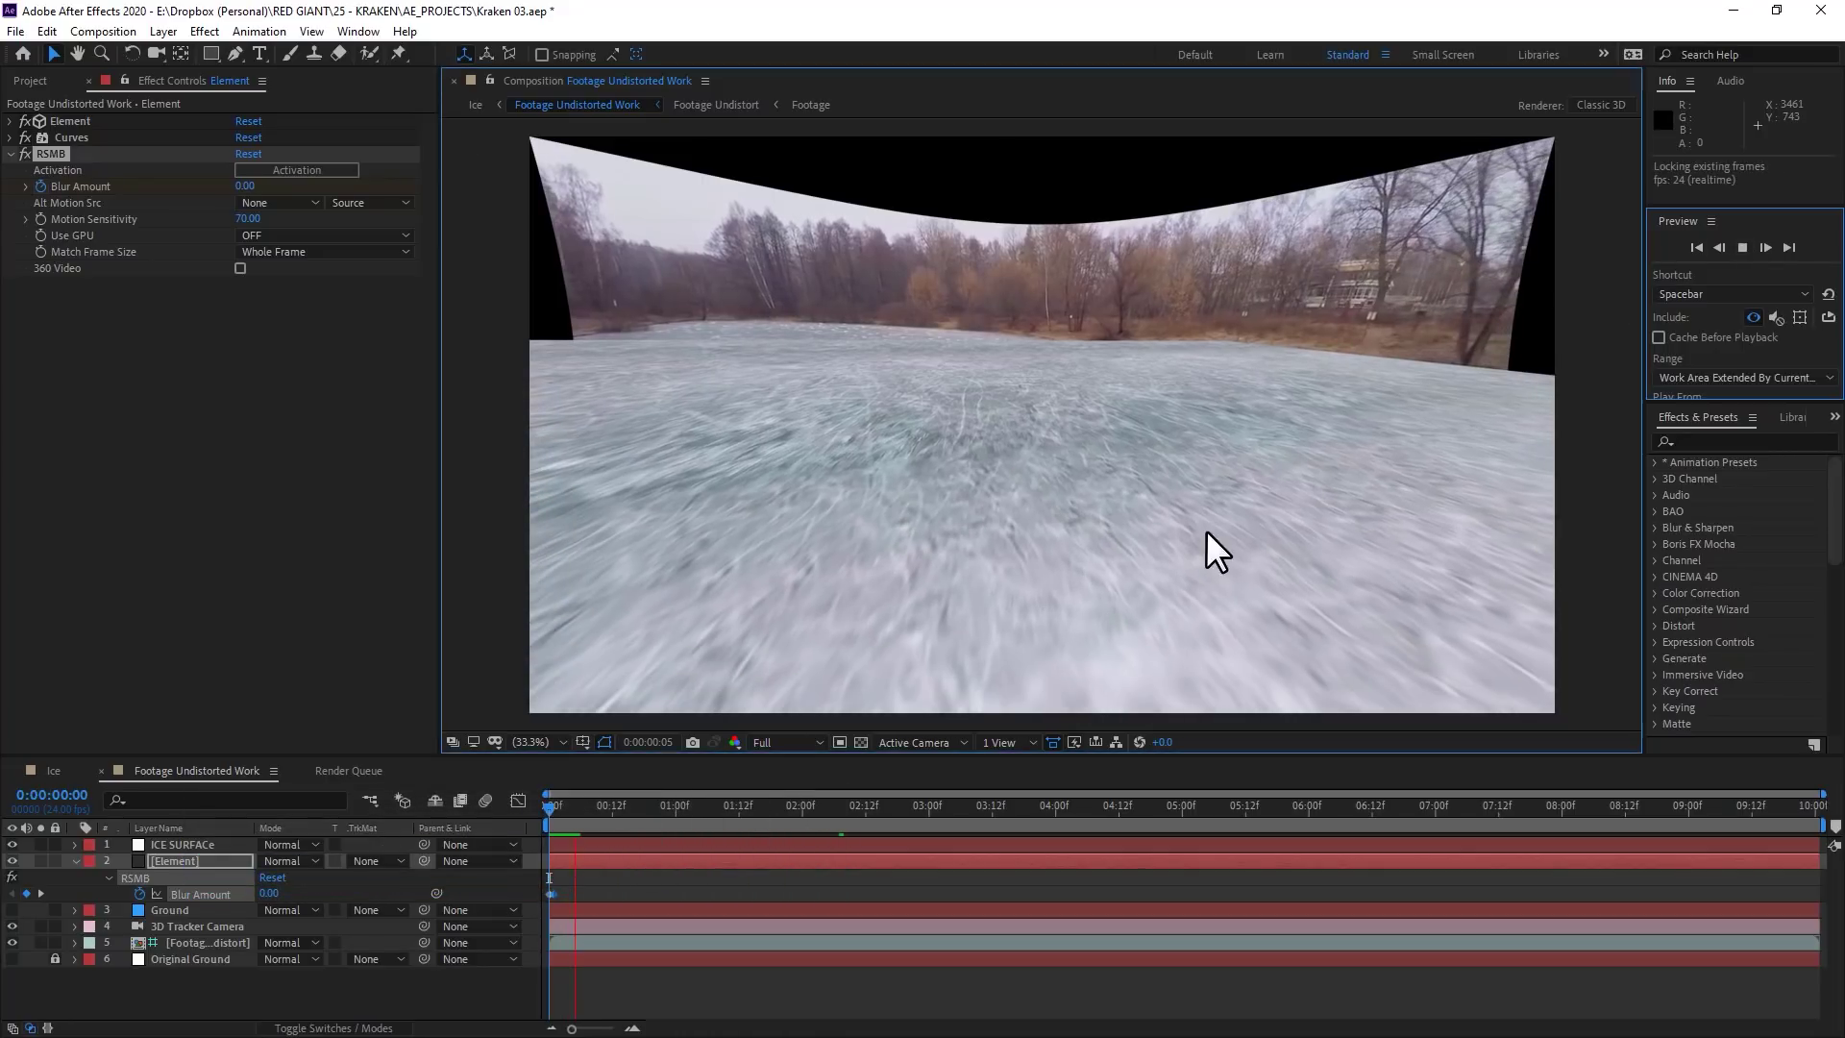
click(940, 556)
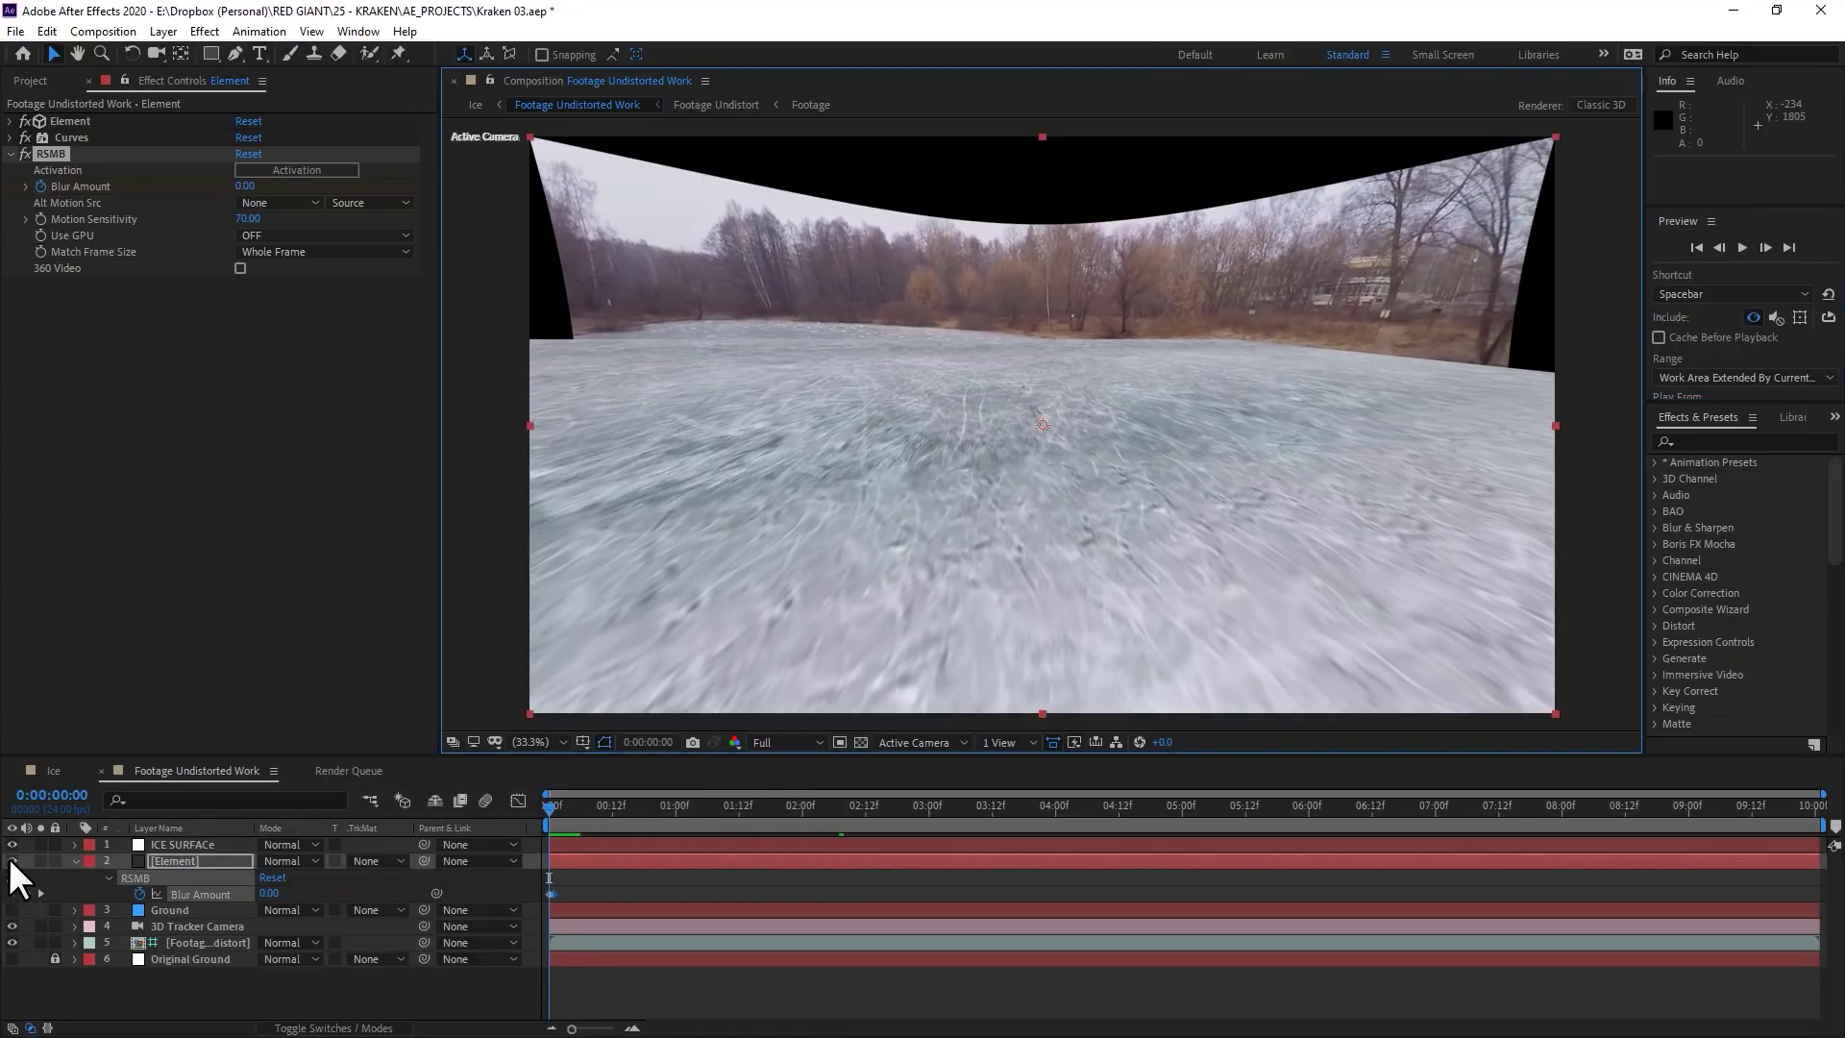
click(11, 861)
click(12, 861)
click(11, 861)
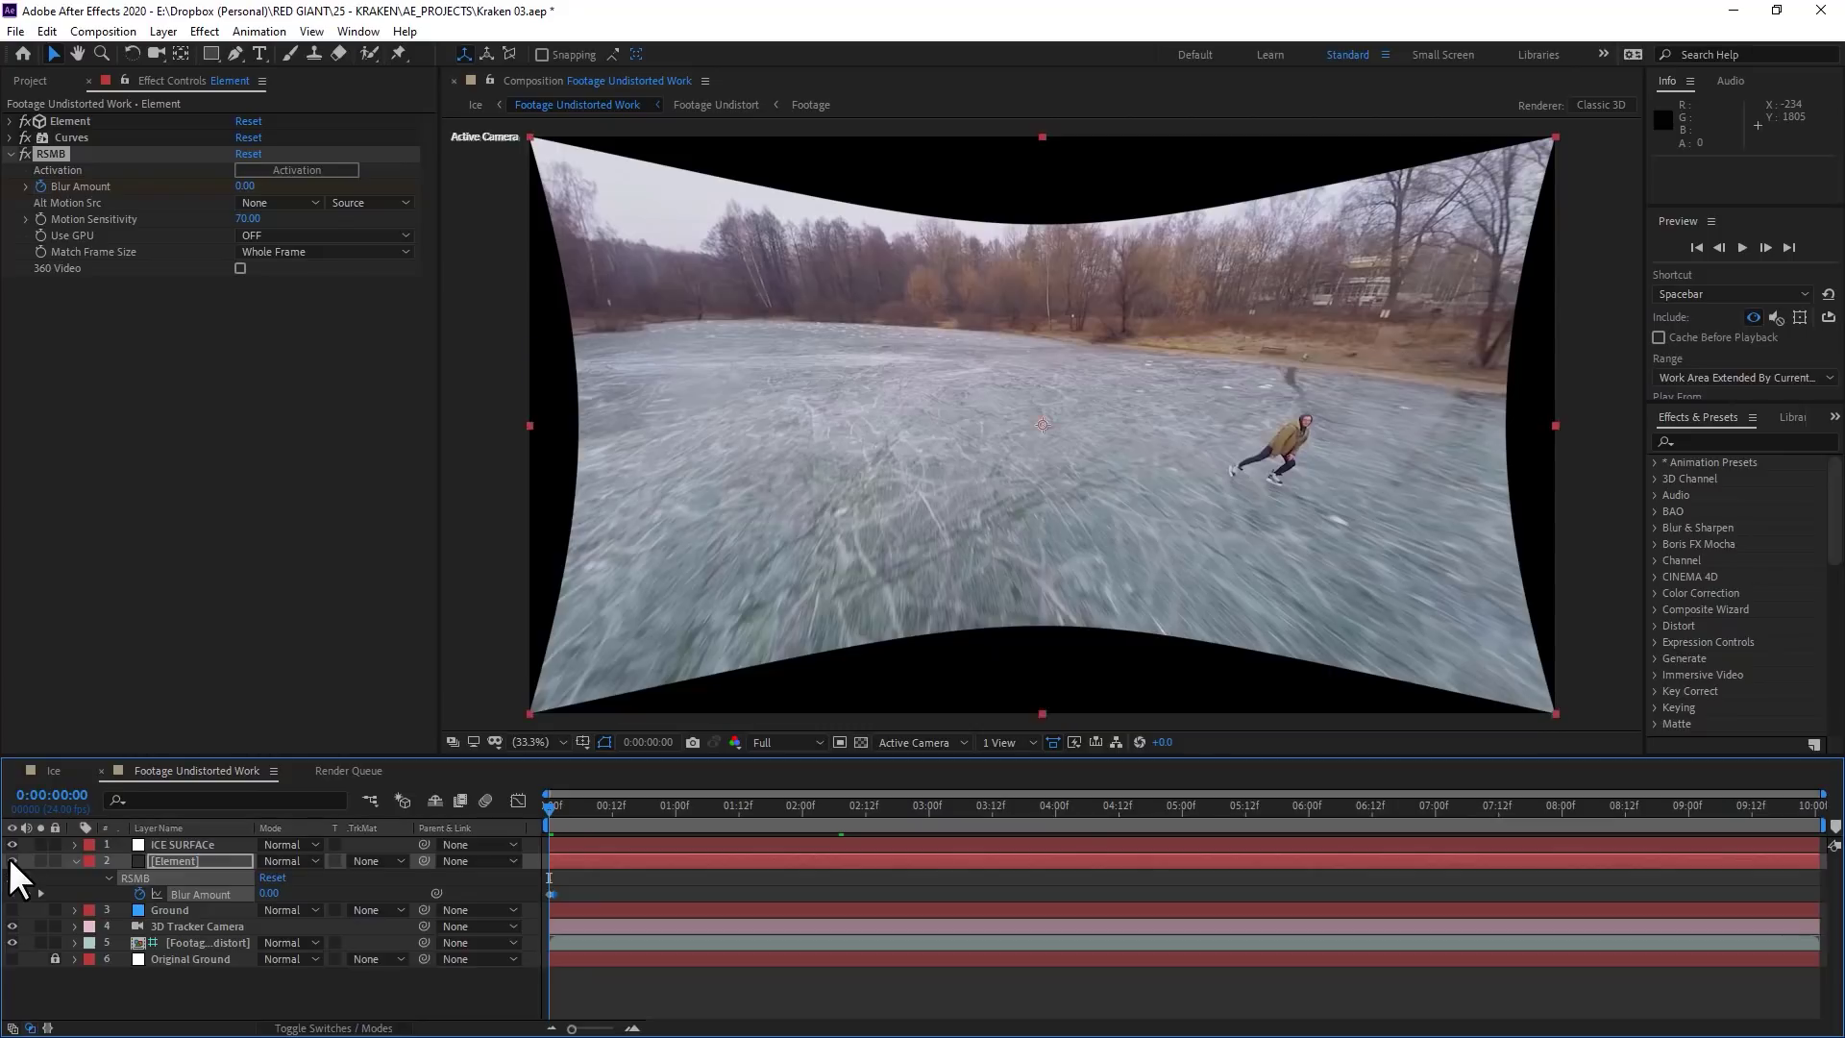
click(11, 861)
click(706, 806)
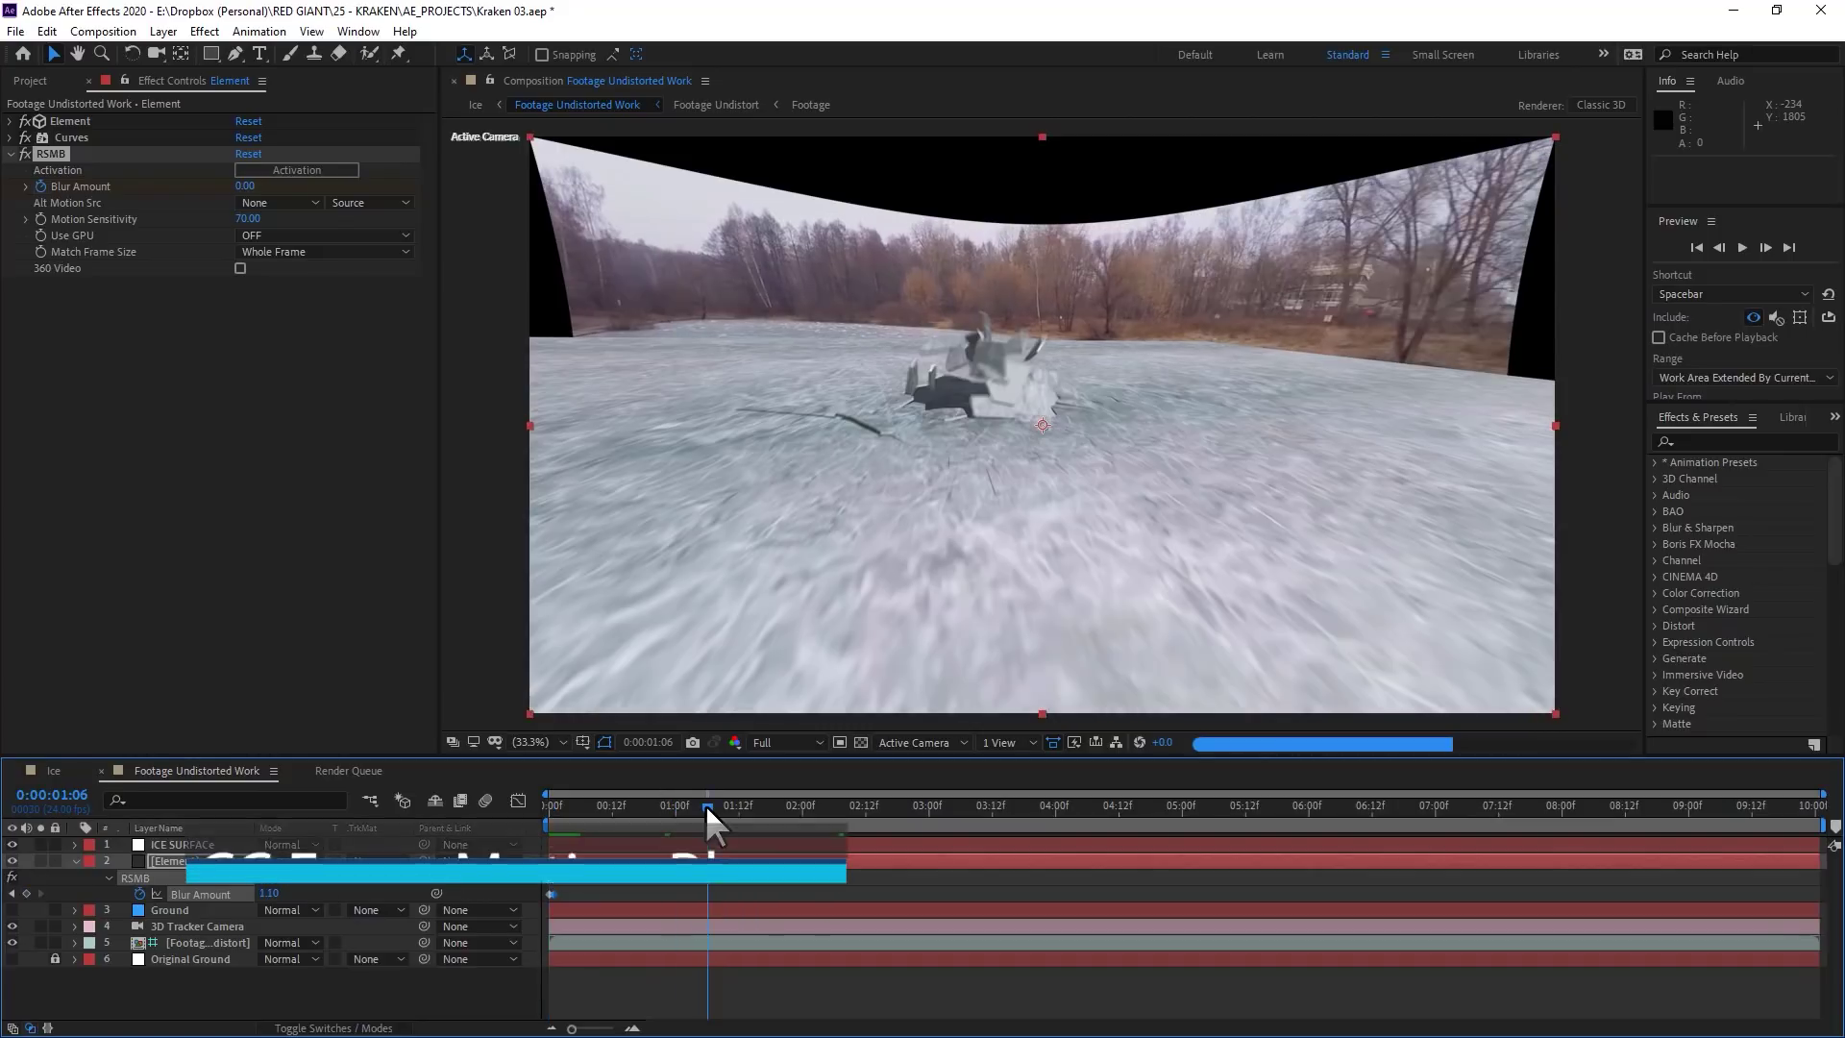
drag(705, 804, 581, 892)
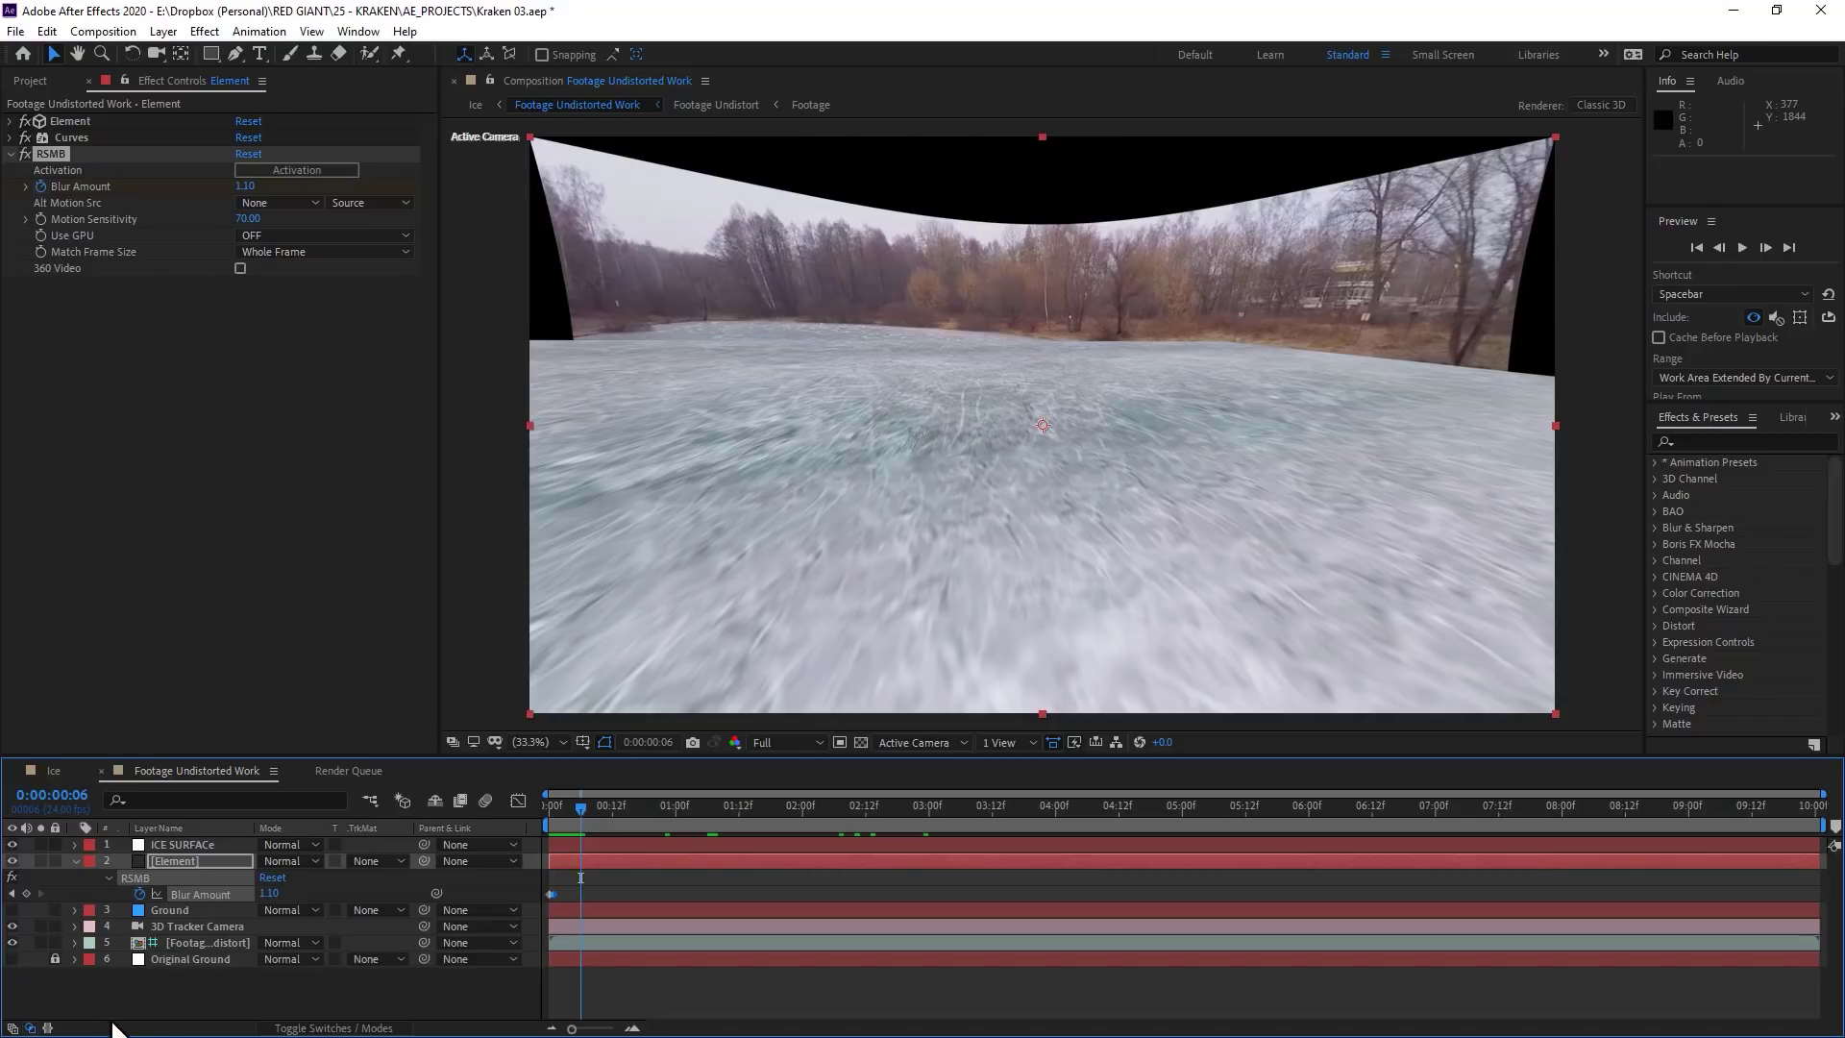
Create a dark gray solid named Element Mask above the Element layer and make it a 3D layer
click(164, 31)
mouse_move(288, 52)
click(540, 74)
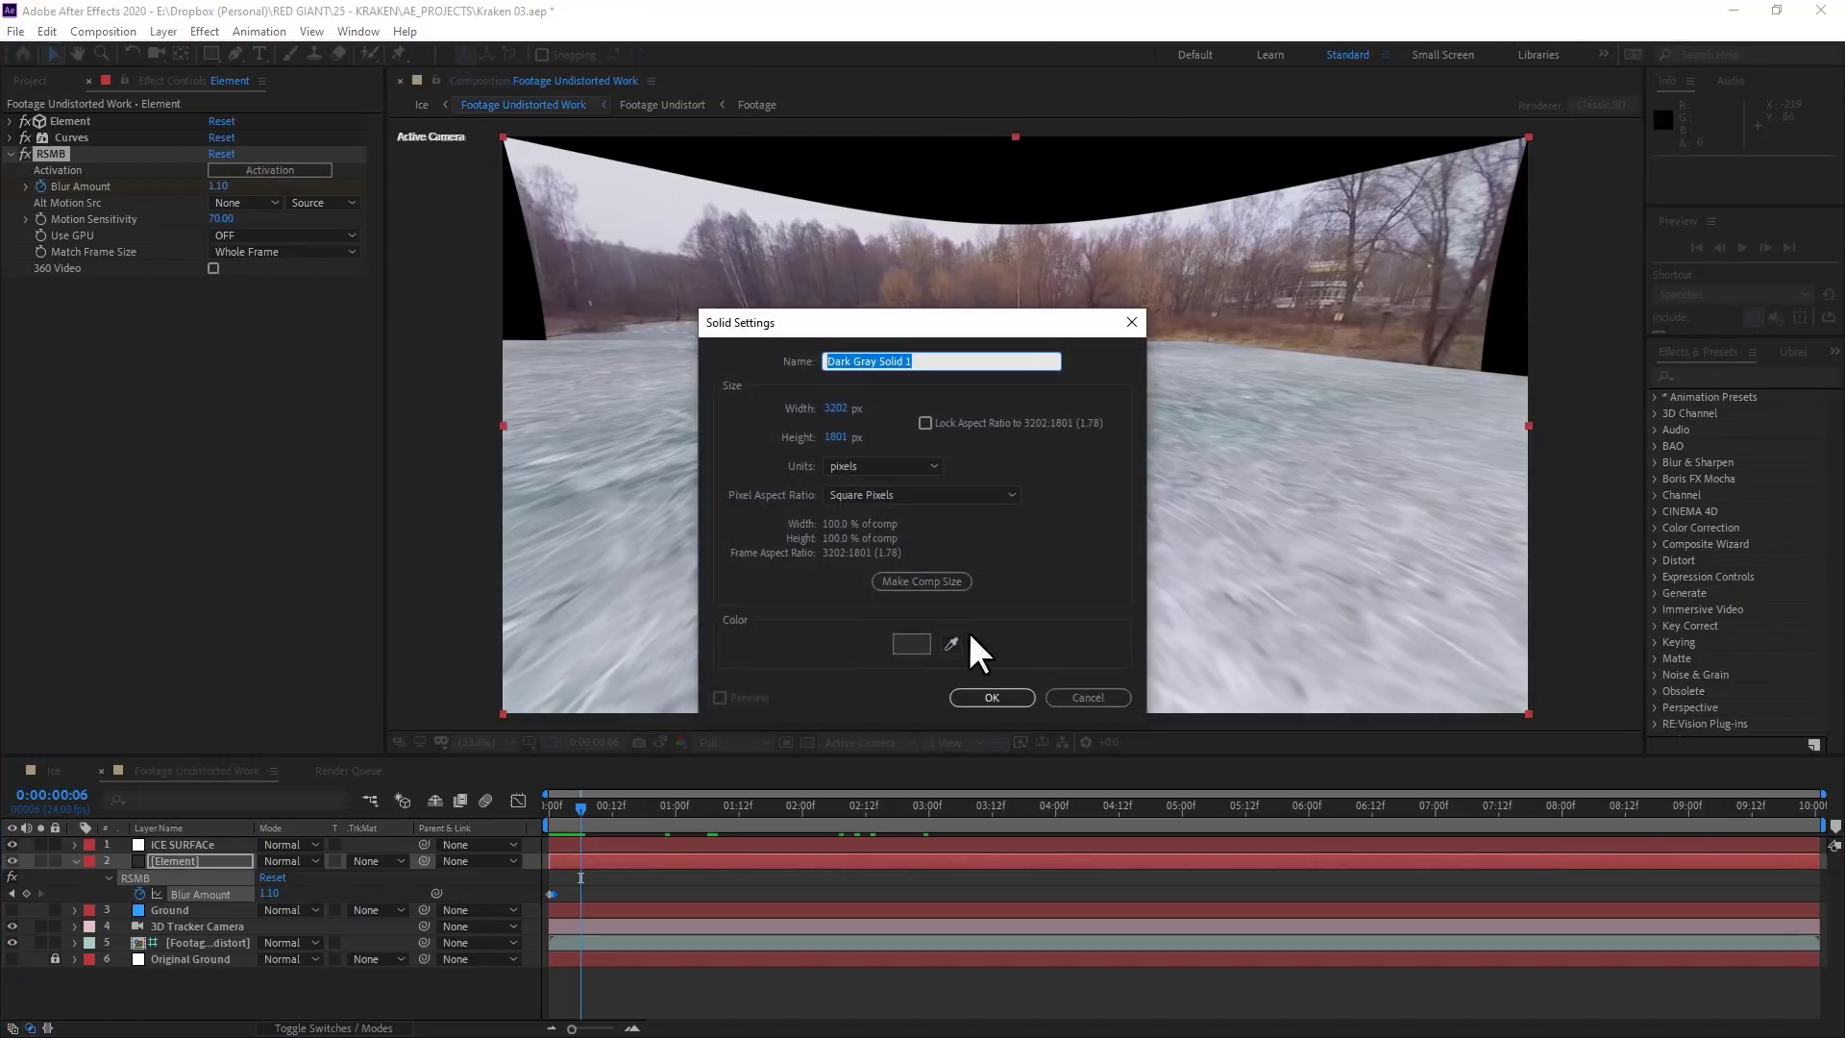
text(Element Mask)
click(970, 690)
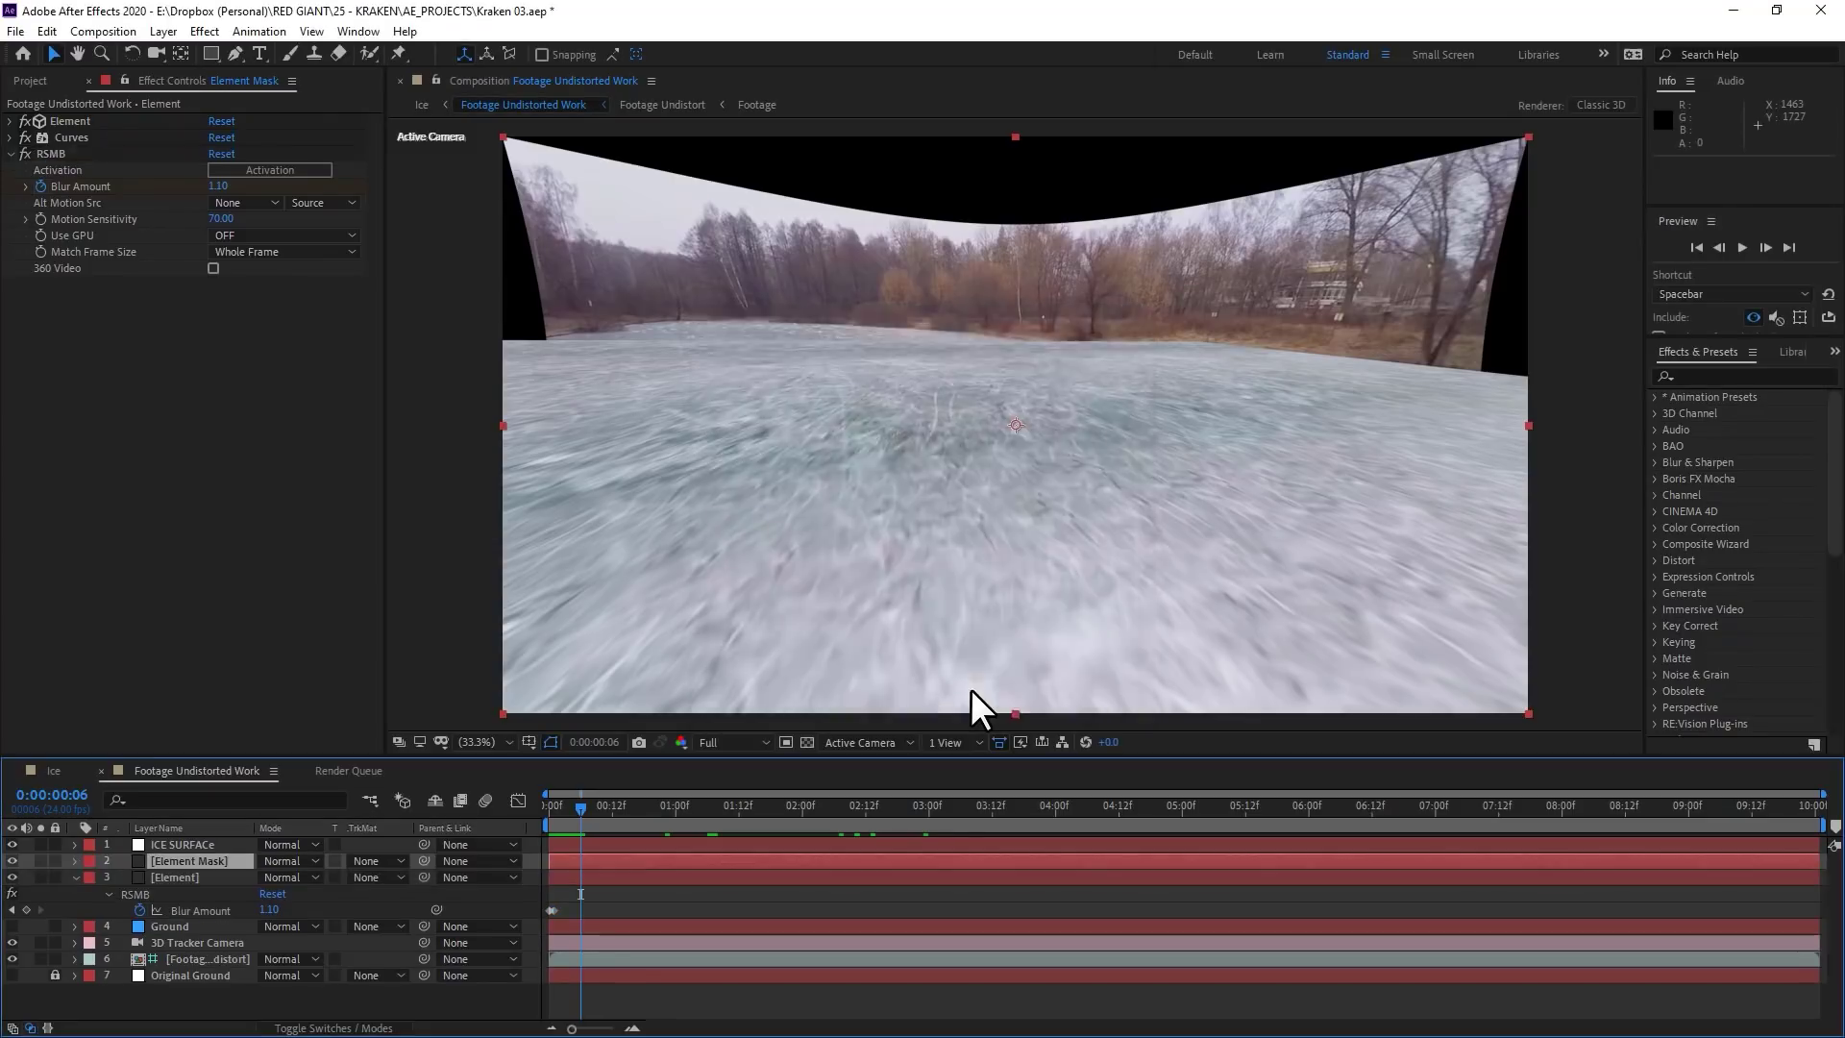
key(F4)
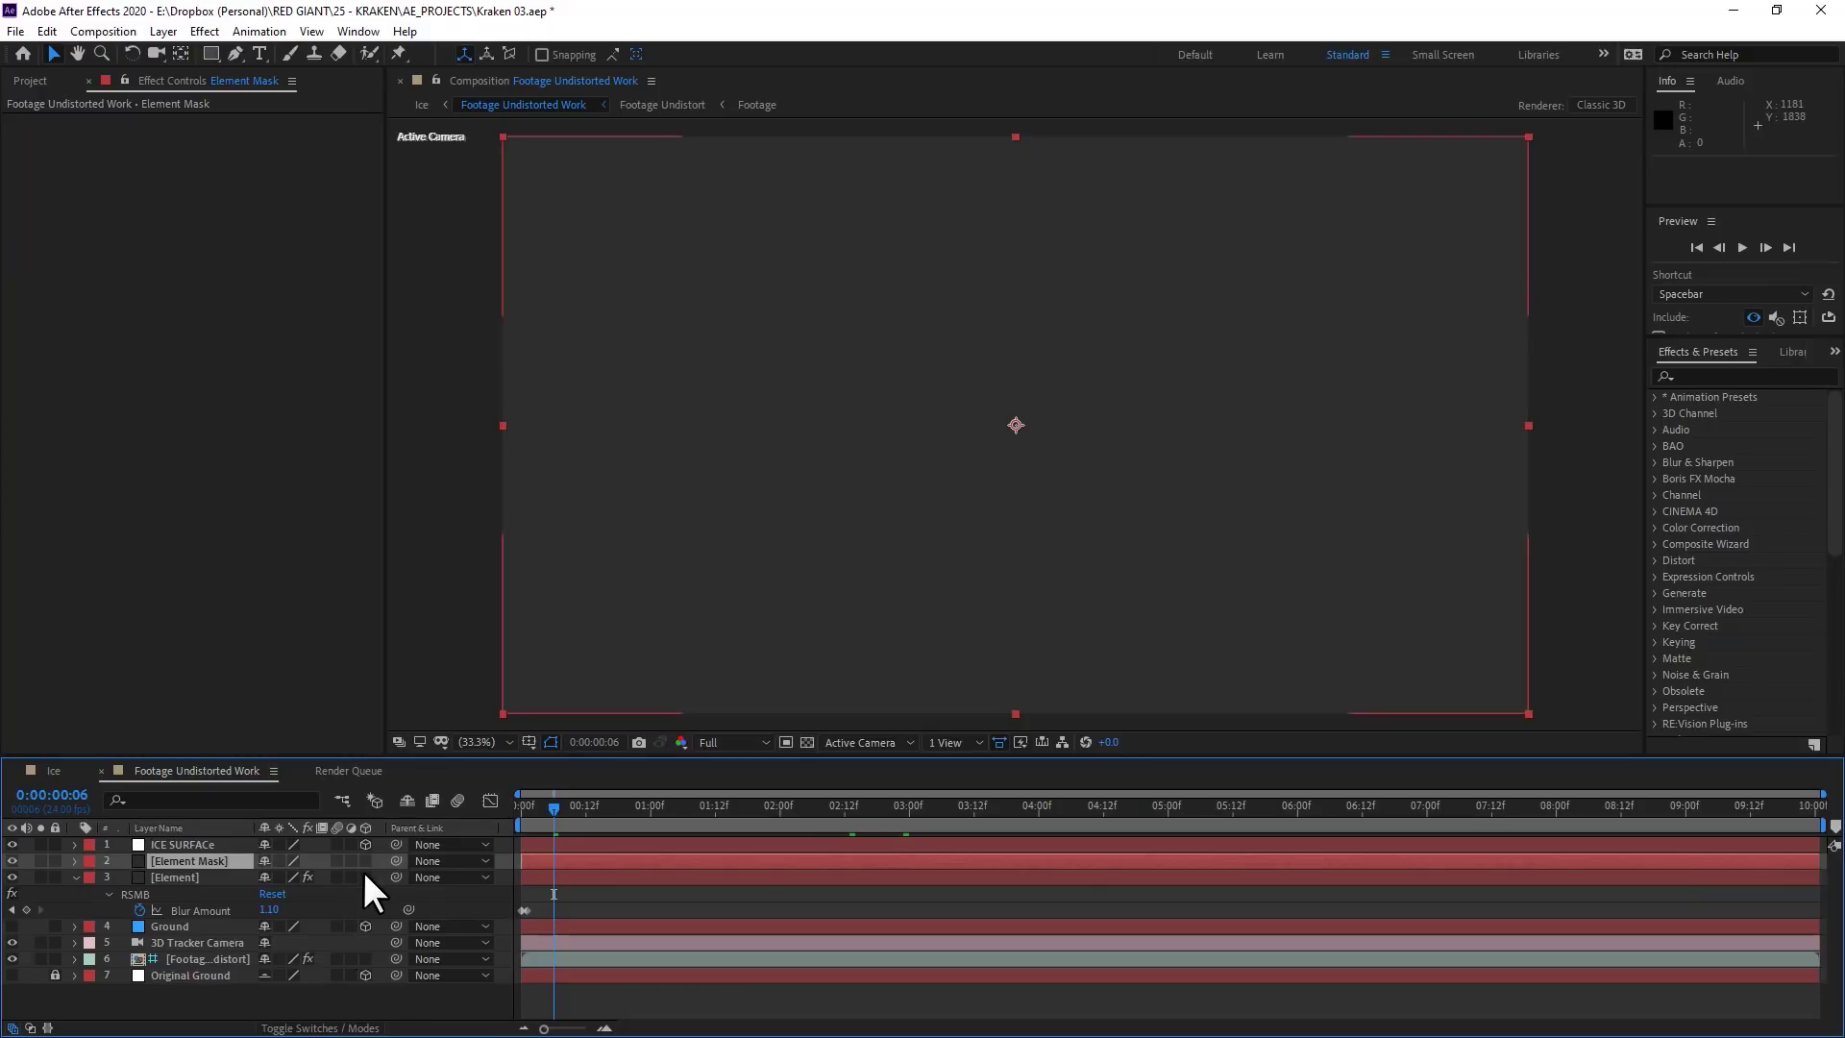
click(365, 861)
In Custom View 1, move the Element Mask solid along Z to about 1384.9, toward the ice break, and reveal its Position
key(Home)
key(F11)
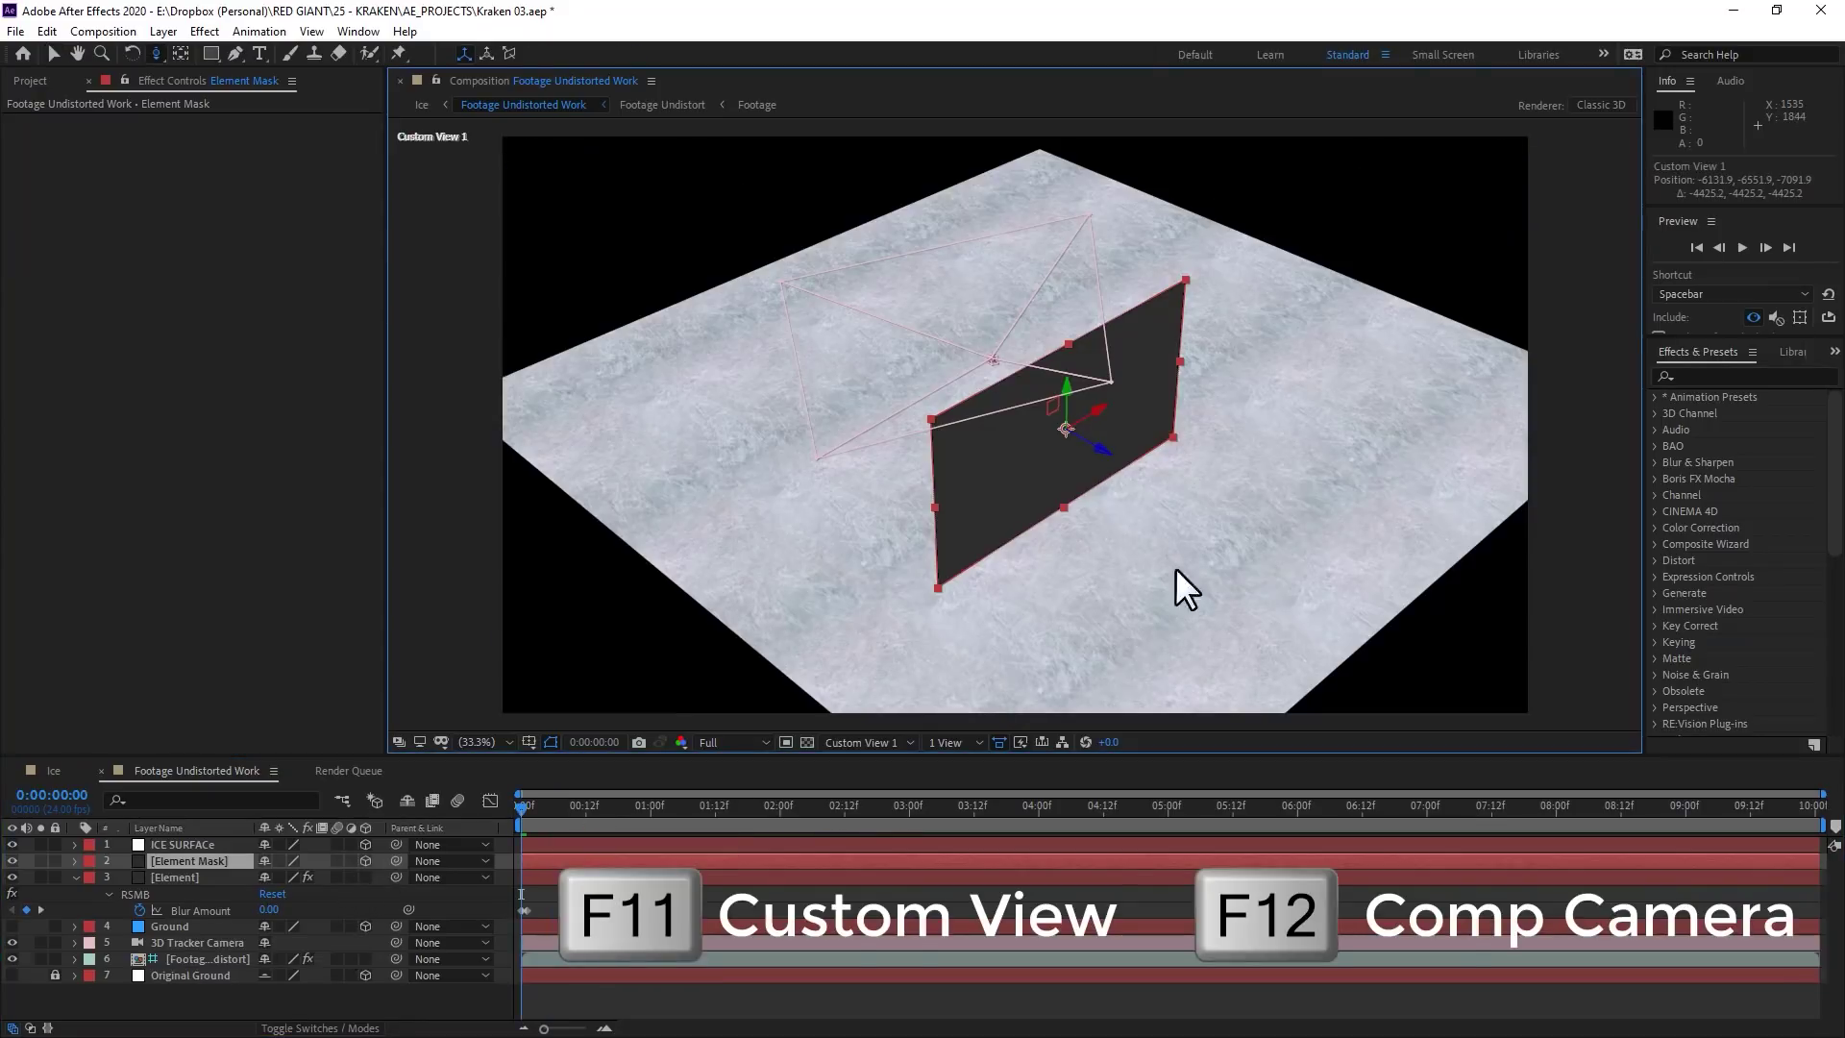
key(c)
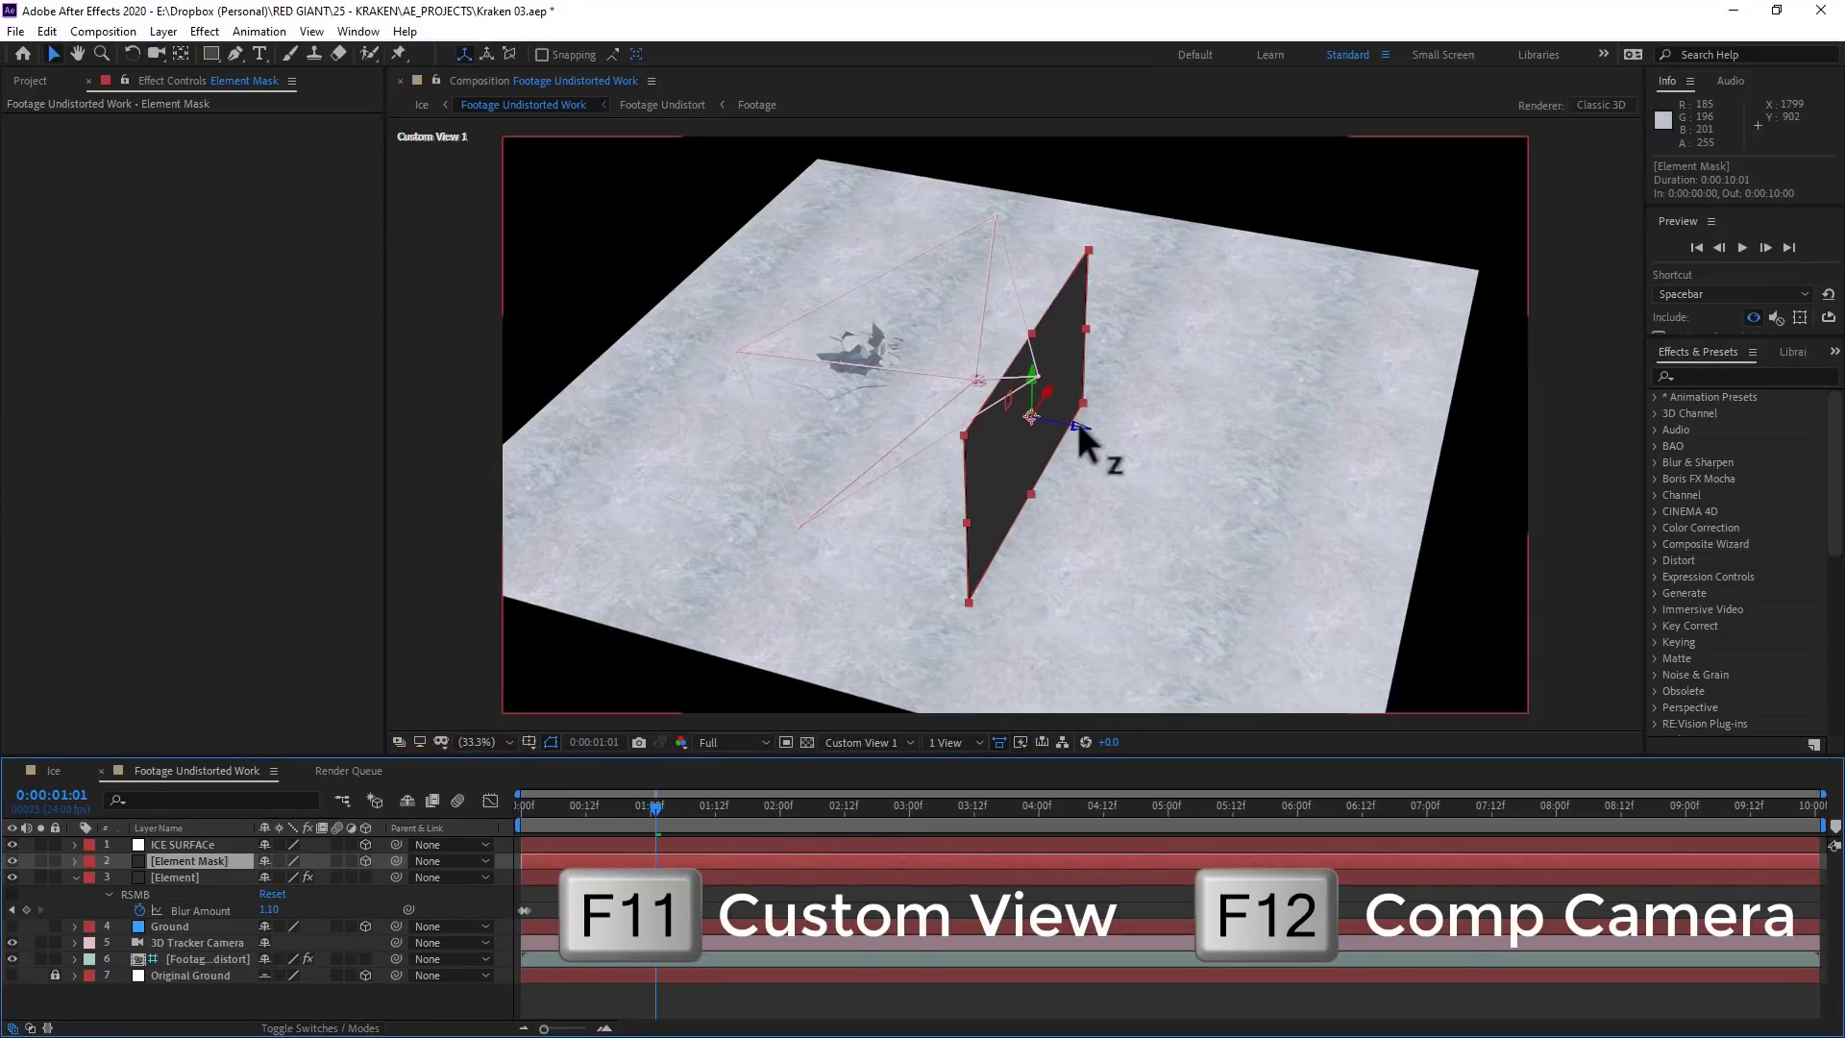
drag(1091, 441, 659, 400)
key(p)
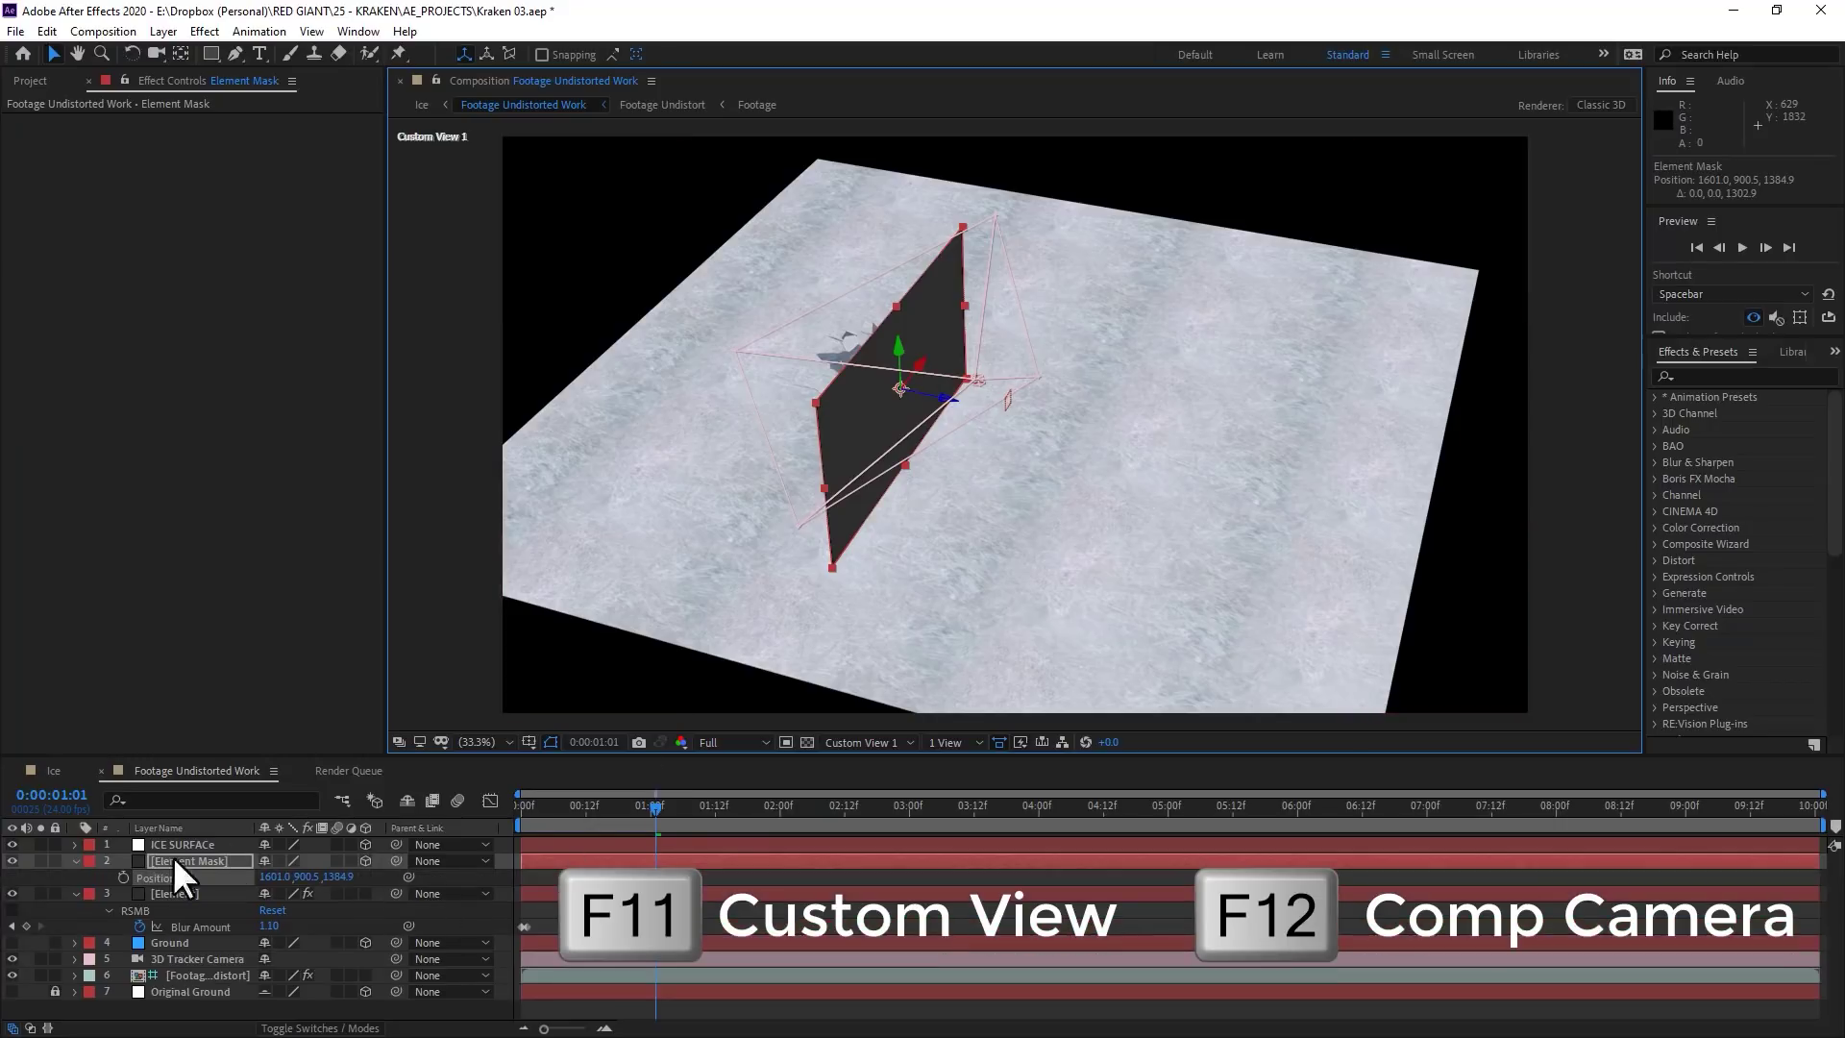
Animate the Element Mask's Position from 0:00:01:01 to about 0:00:09:05 along the ice break and rotate its orientation to about 337.3°, 22.1°, 9.0°
drag(623, 812, 1713, 817)
drag(928, 399, 1548, 678)
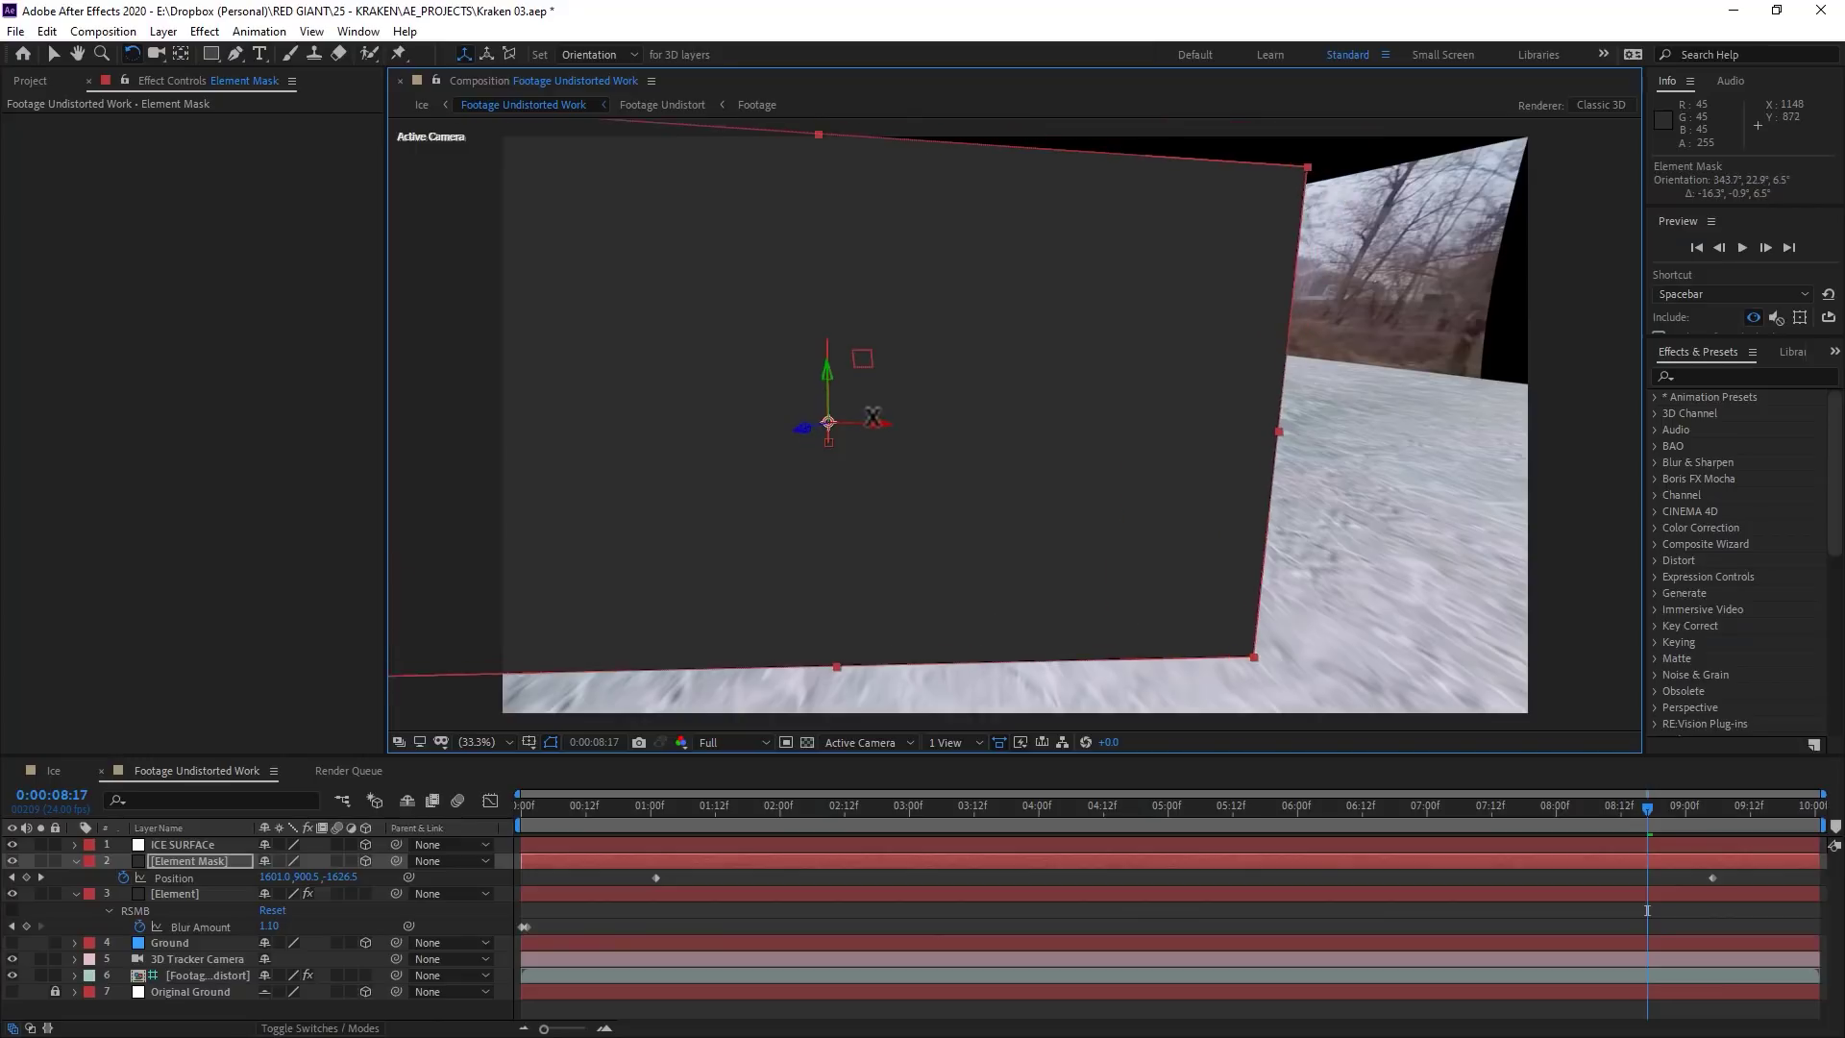
drag(1721, 824, 1115, 832)
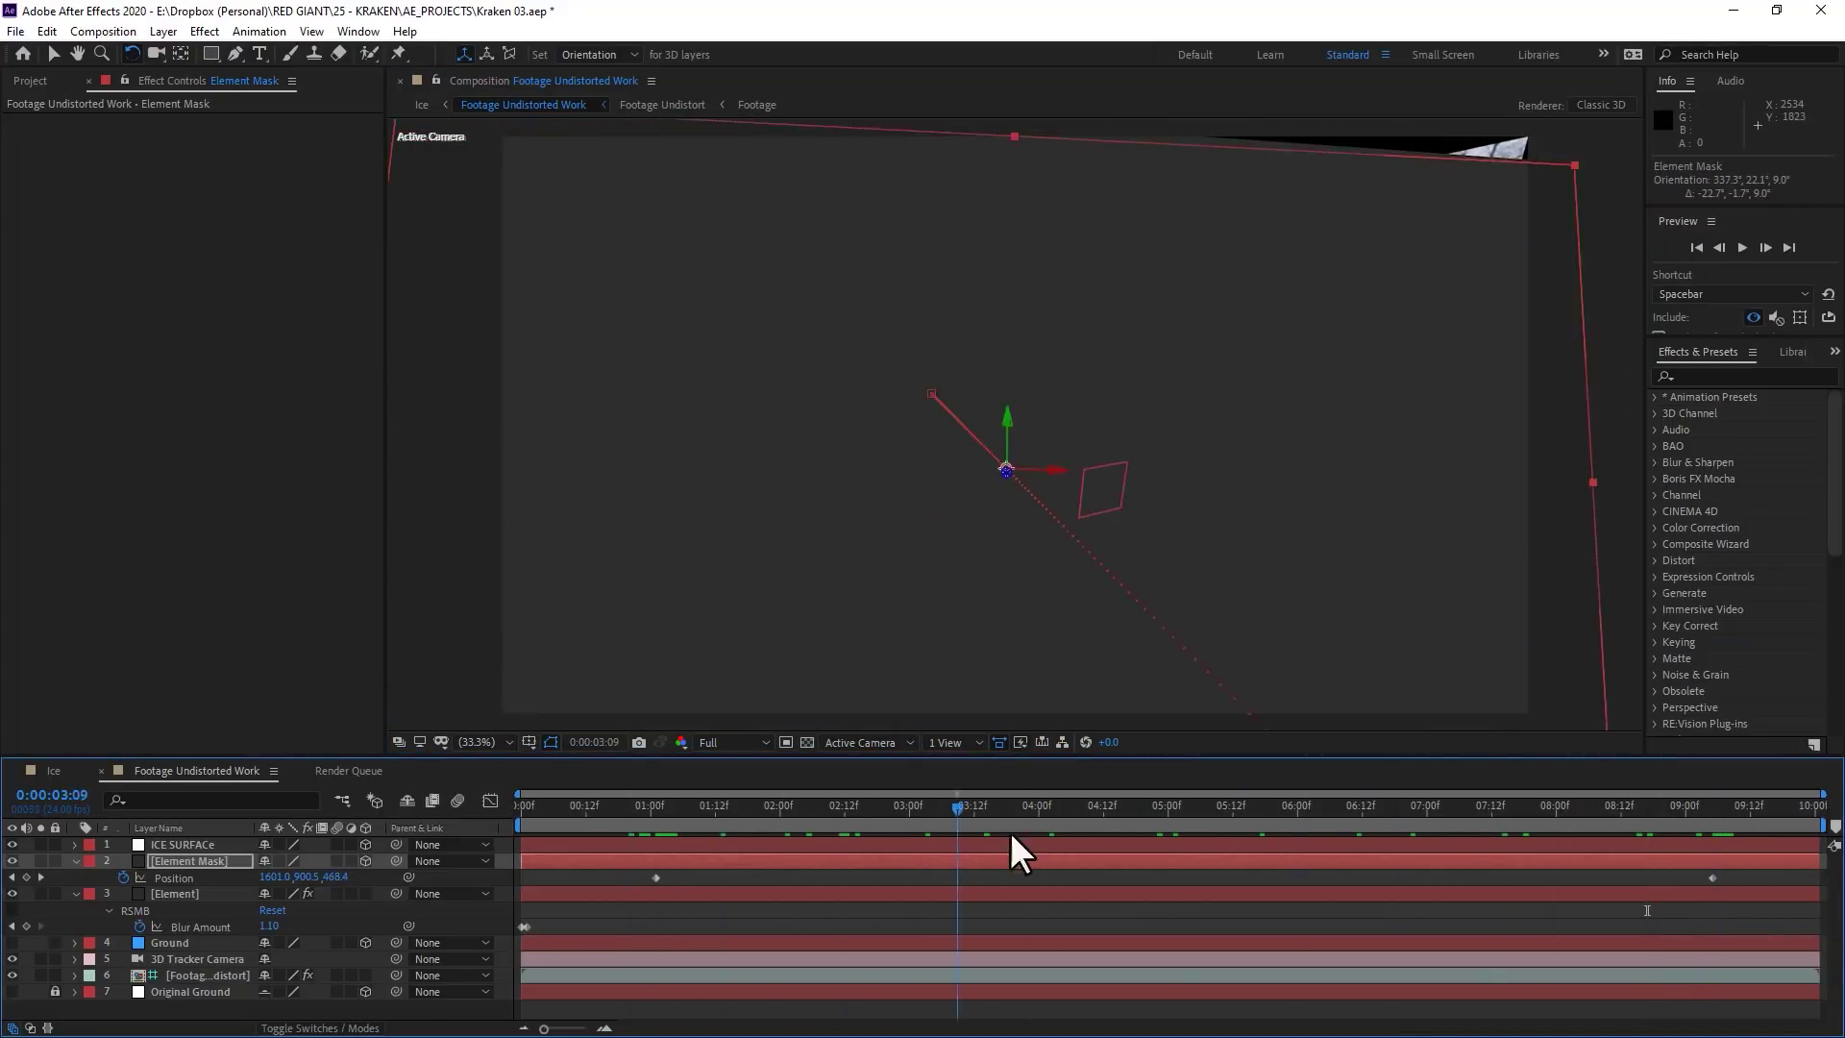
drag(1512, 828, 737, 858)
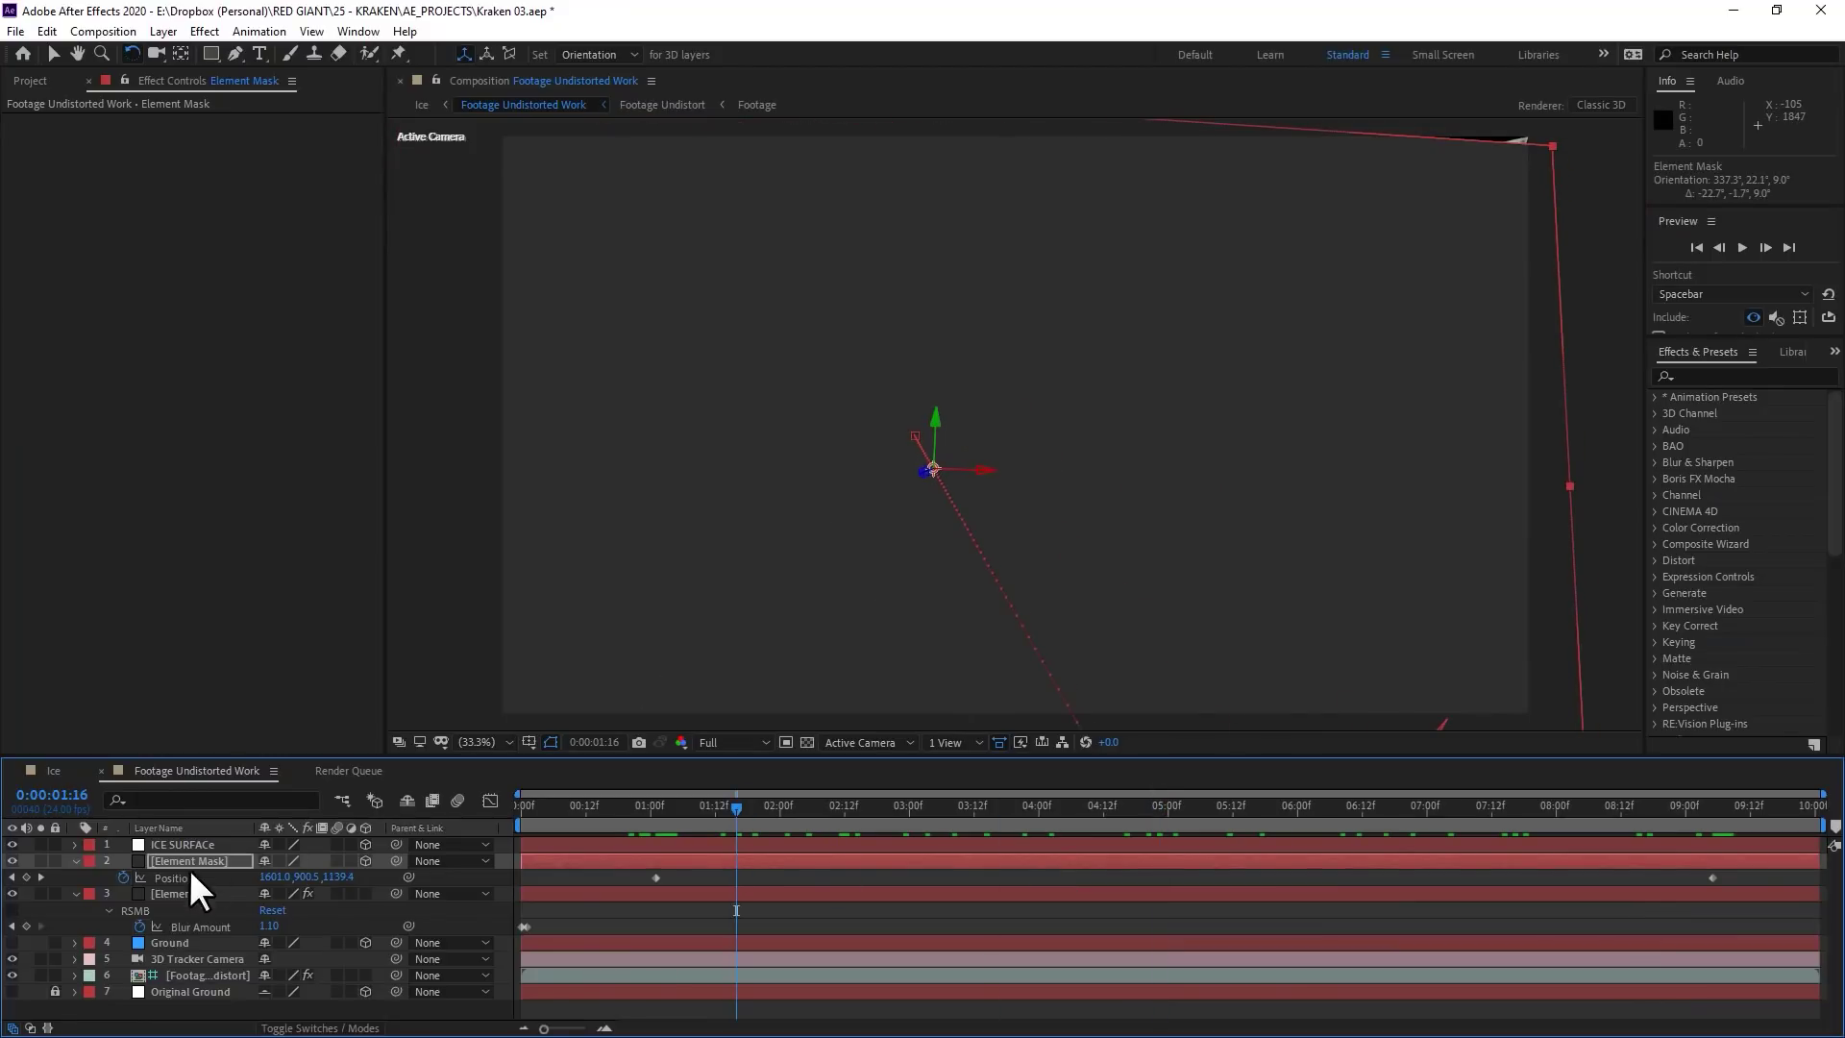
Lower the Element Mask's opacity to 63% and draw an eight-point mask around the ice break at 0:00:01:10, feathered 83 pixels
drag(276, 882, 252, 893)
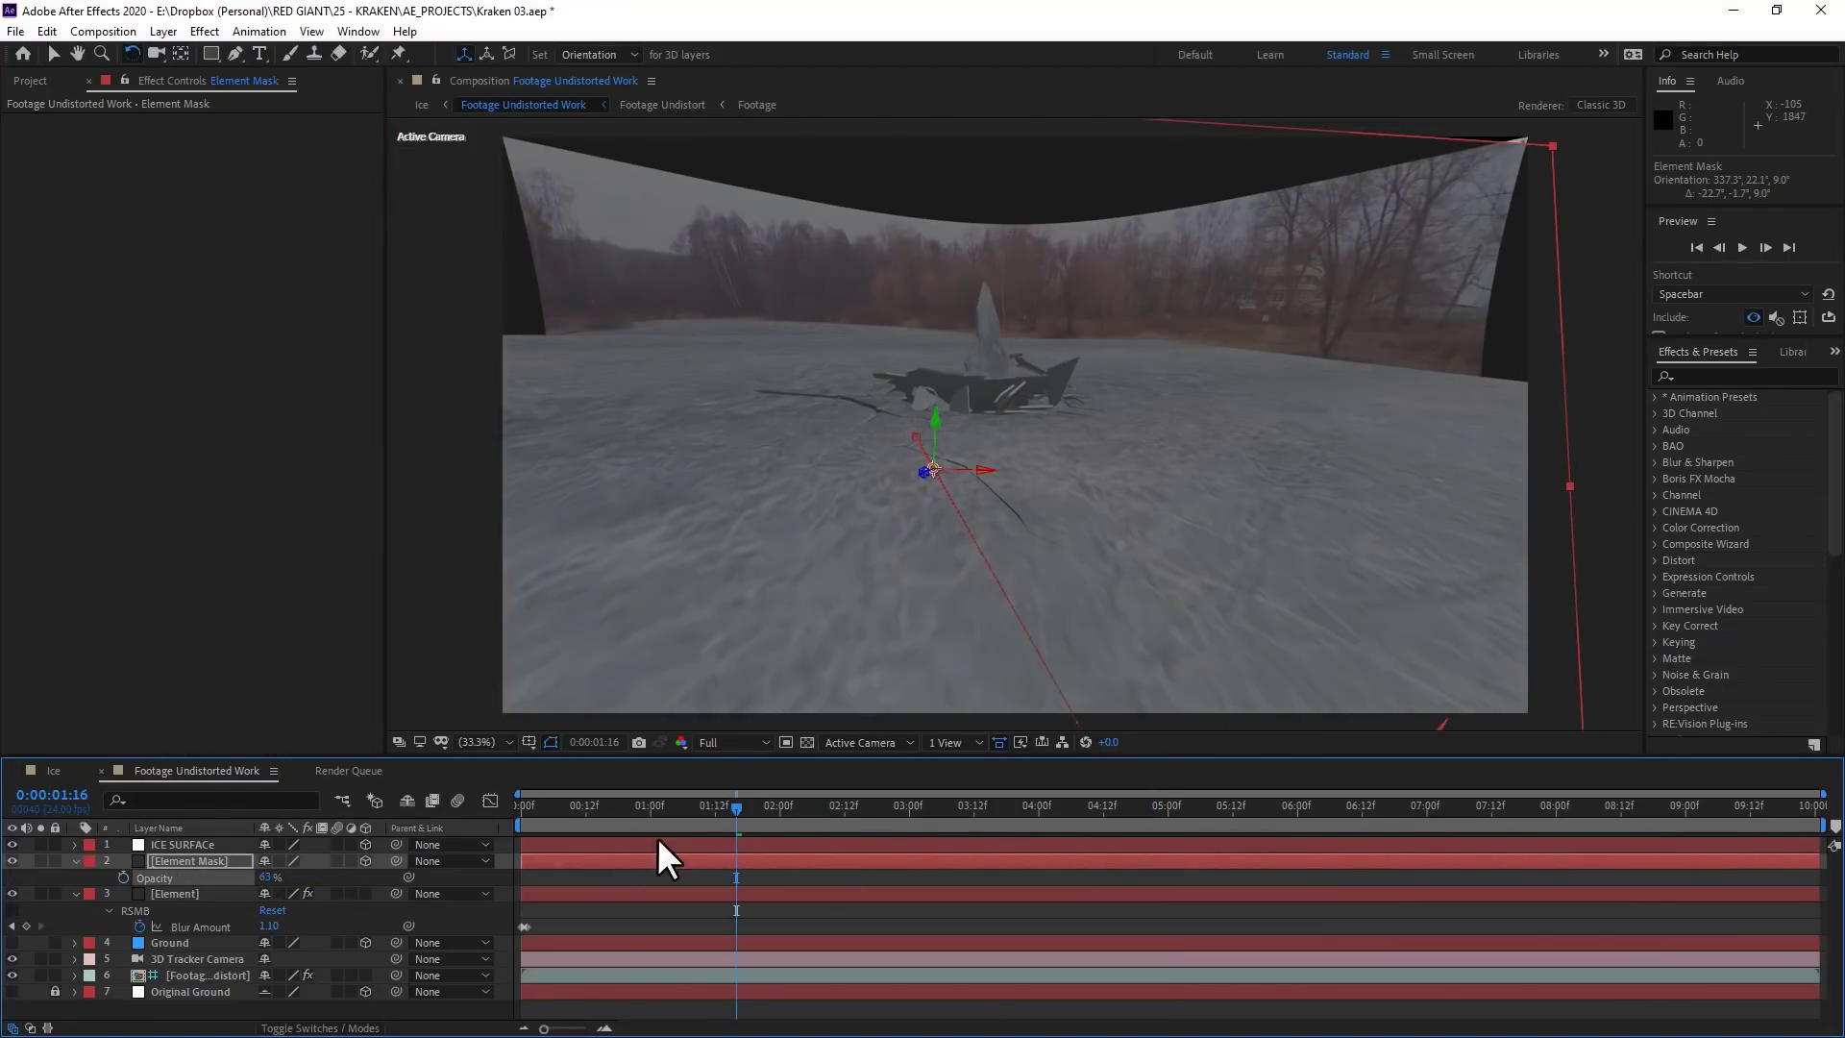
click(634, 807)
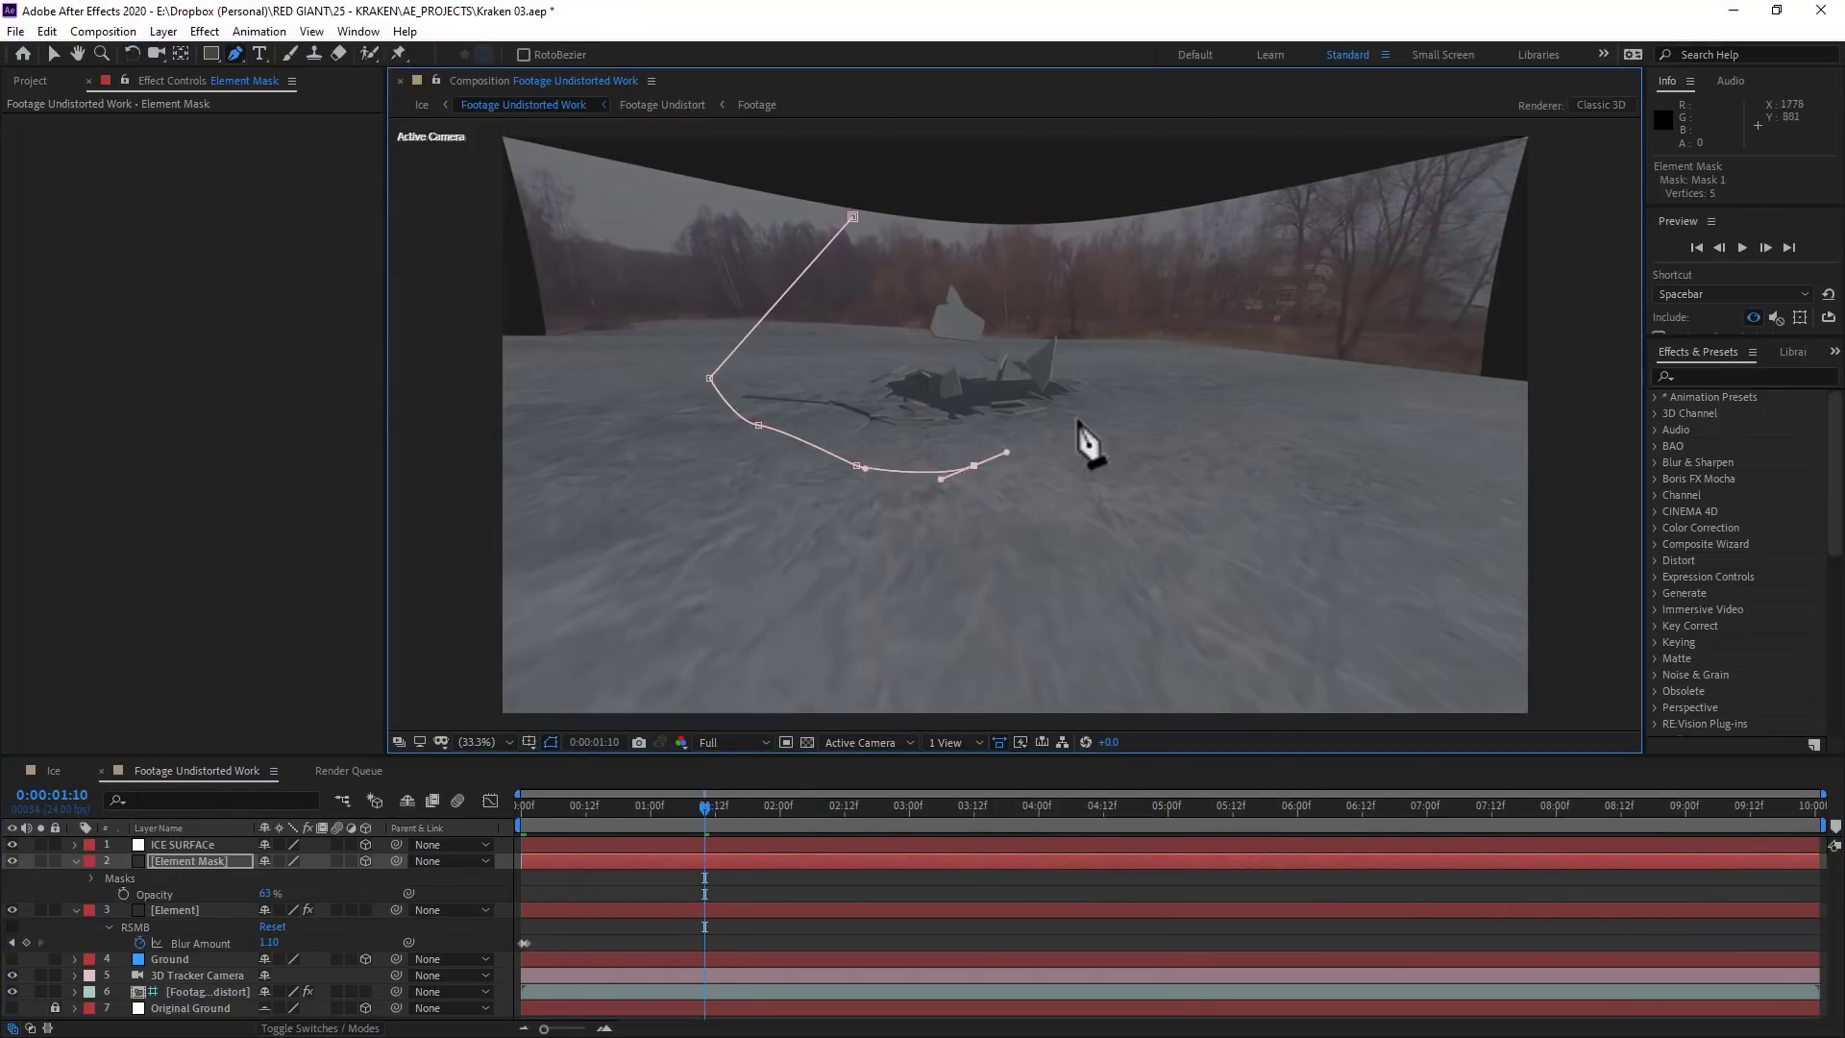
click(853, 219)
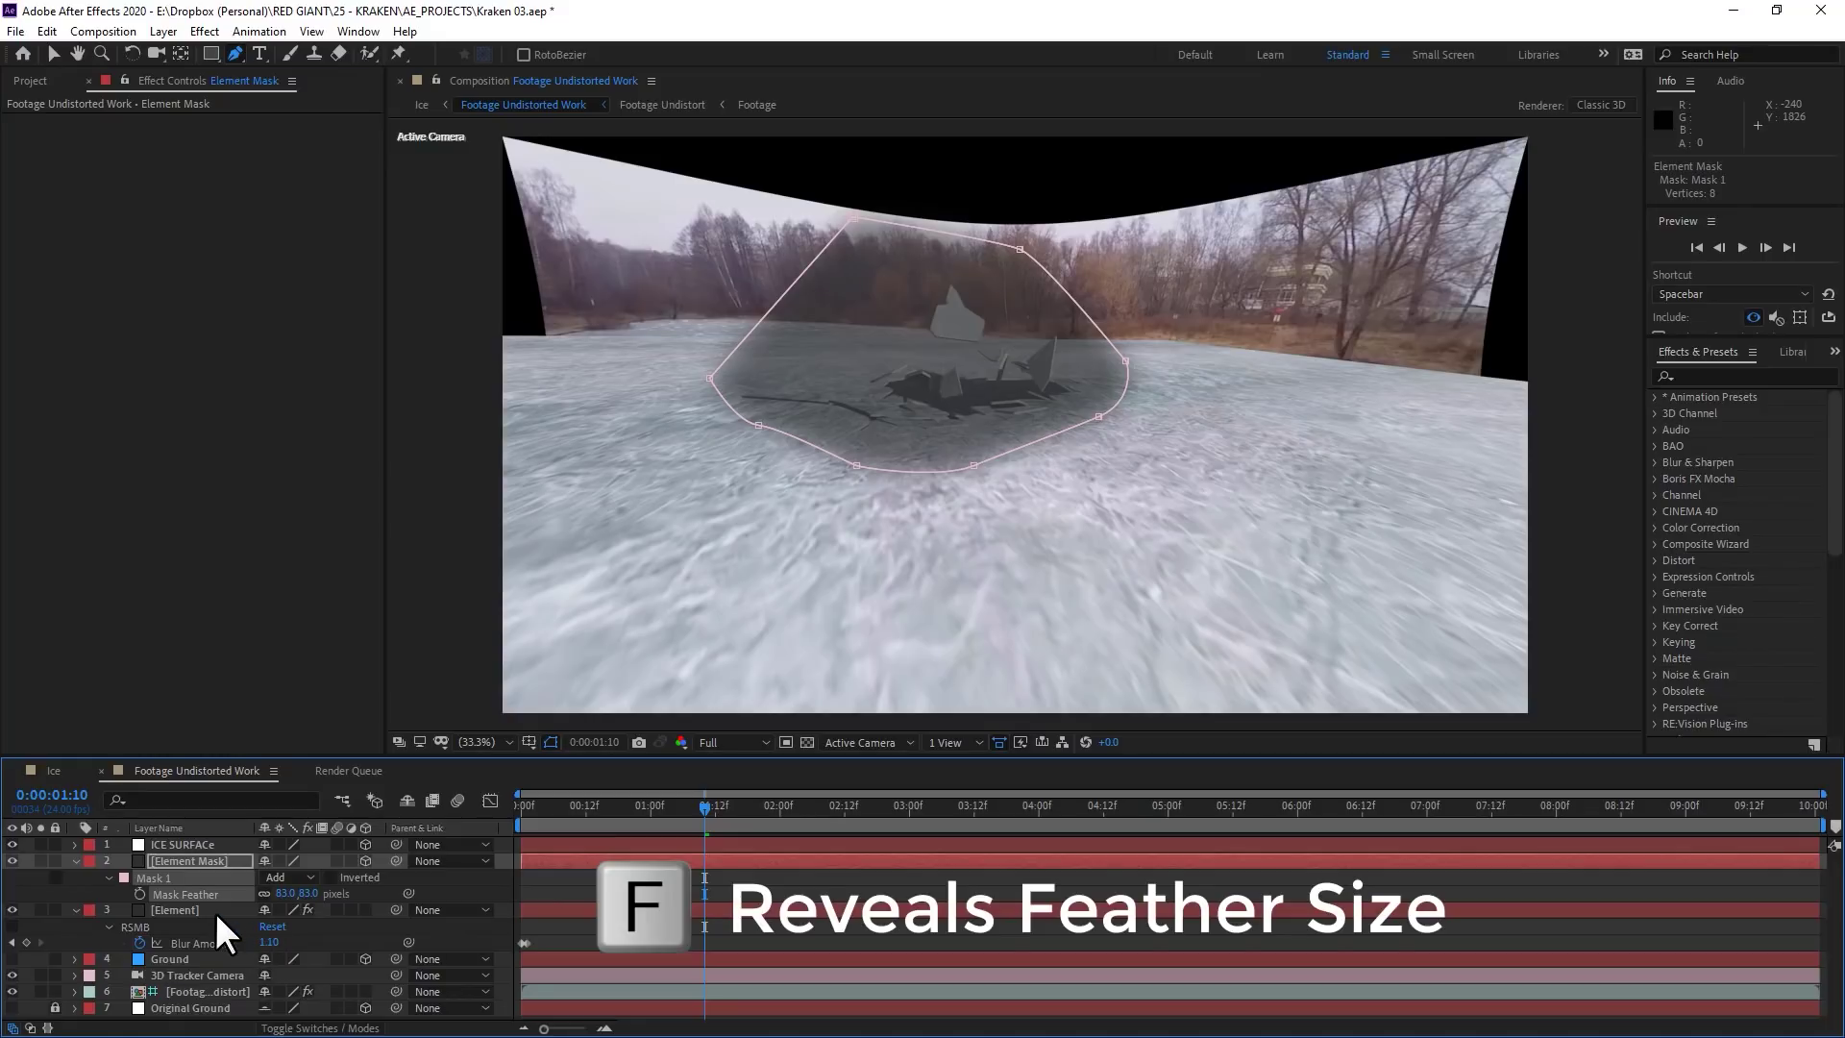
Set the Element Mask's opacity to 100% and use it as the Element layer's alpha track matte
key(t)
drag(268, 877, 432, 870)
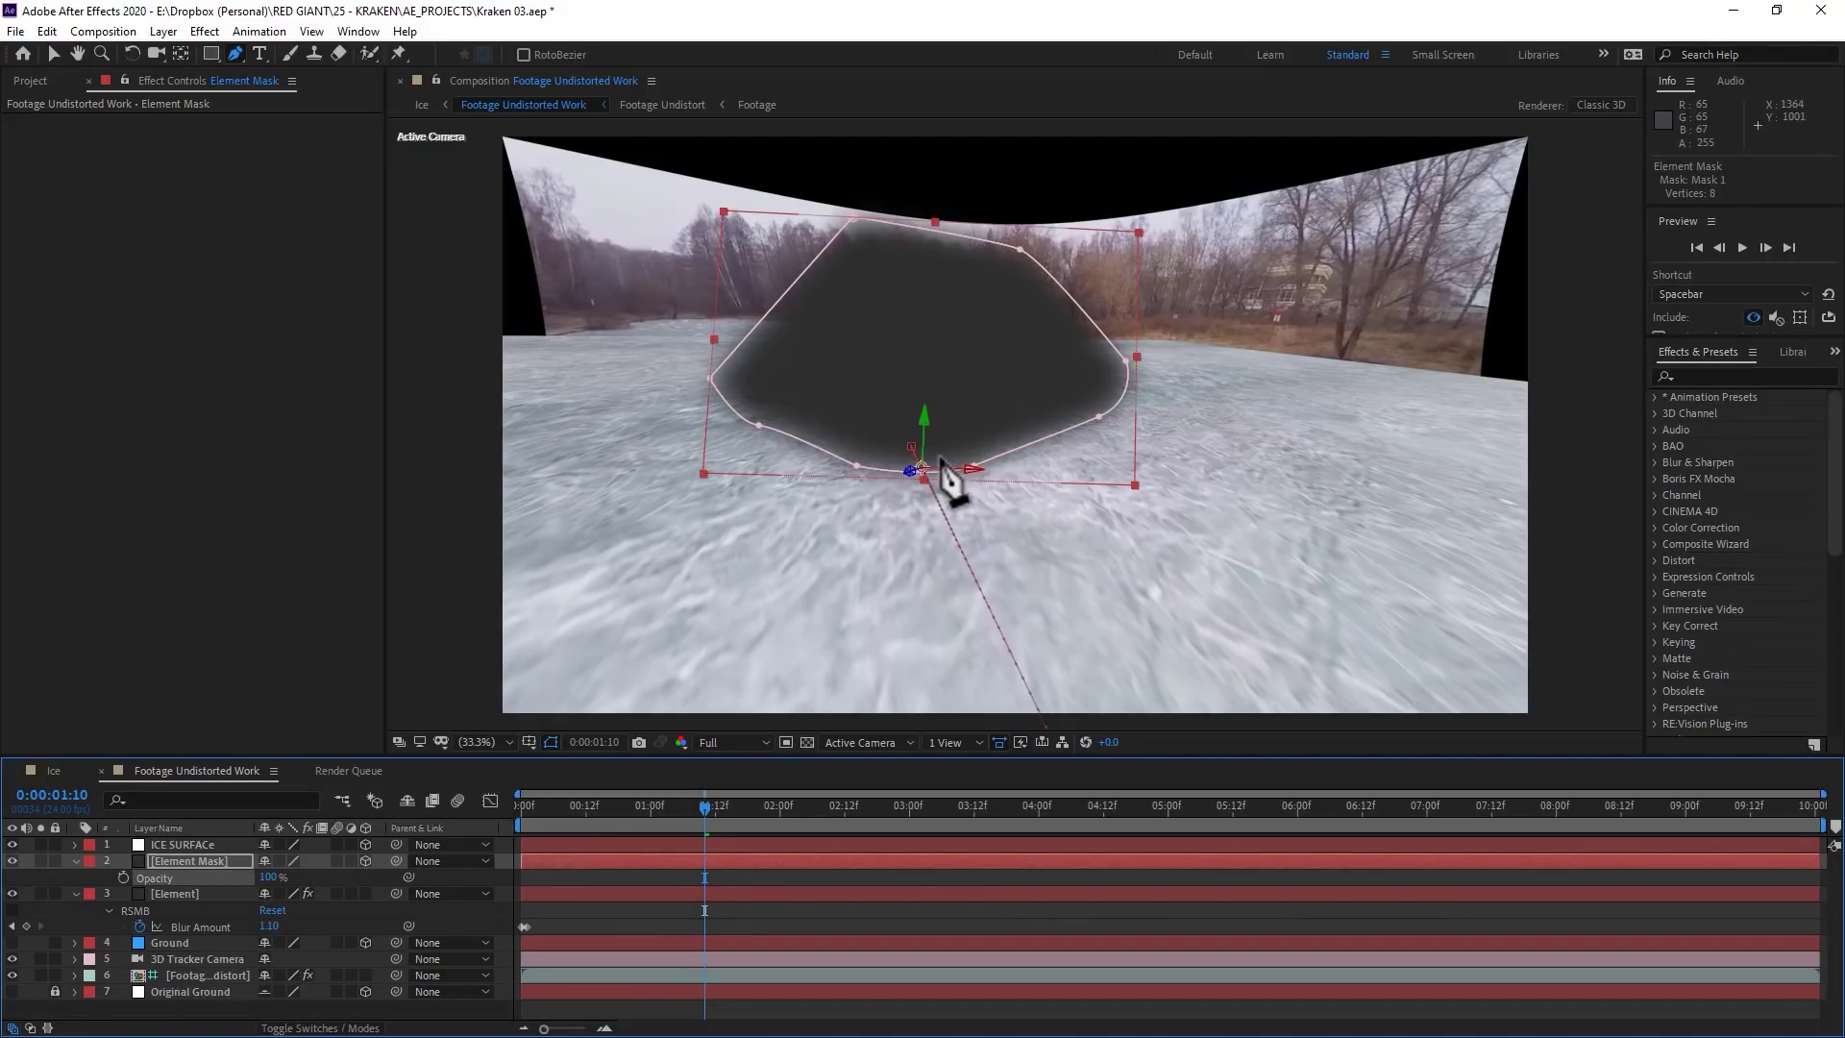
key(t)
click(197, 896)
key(t)
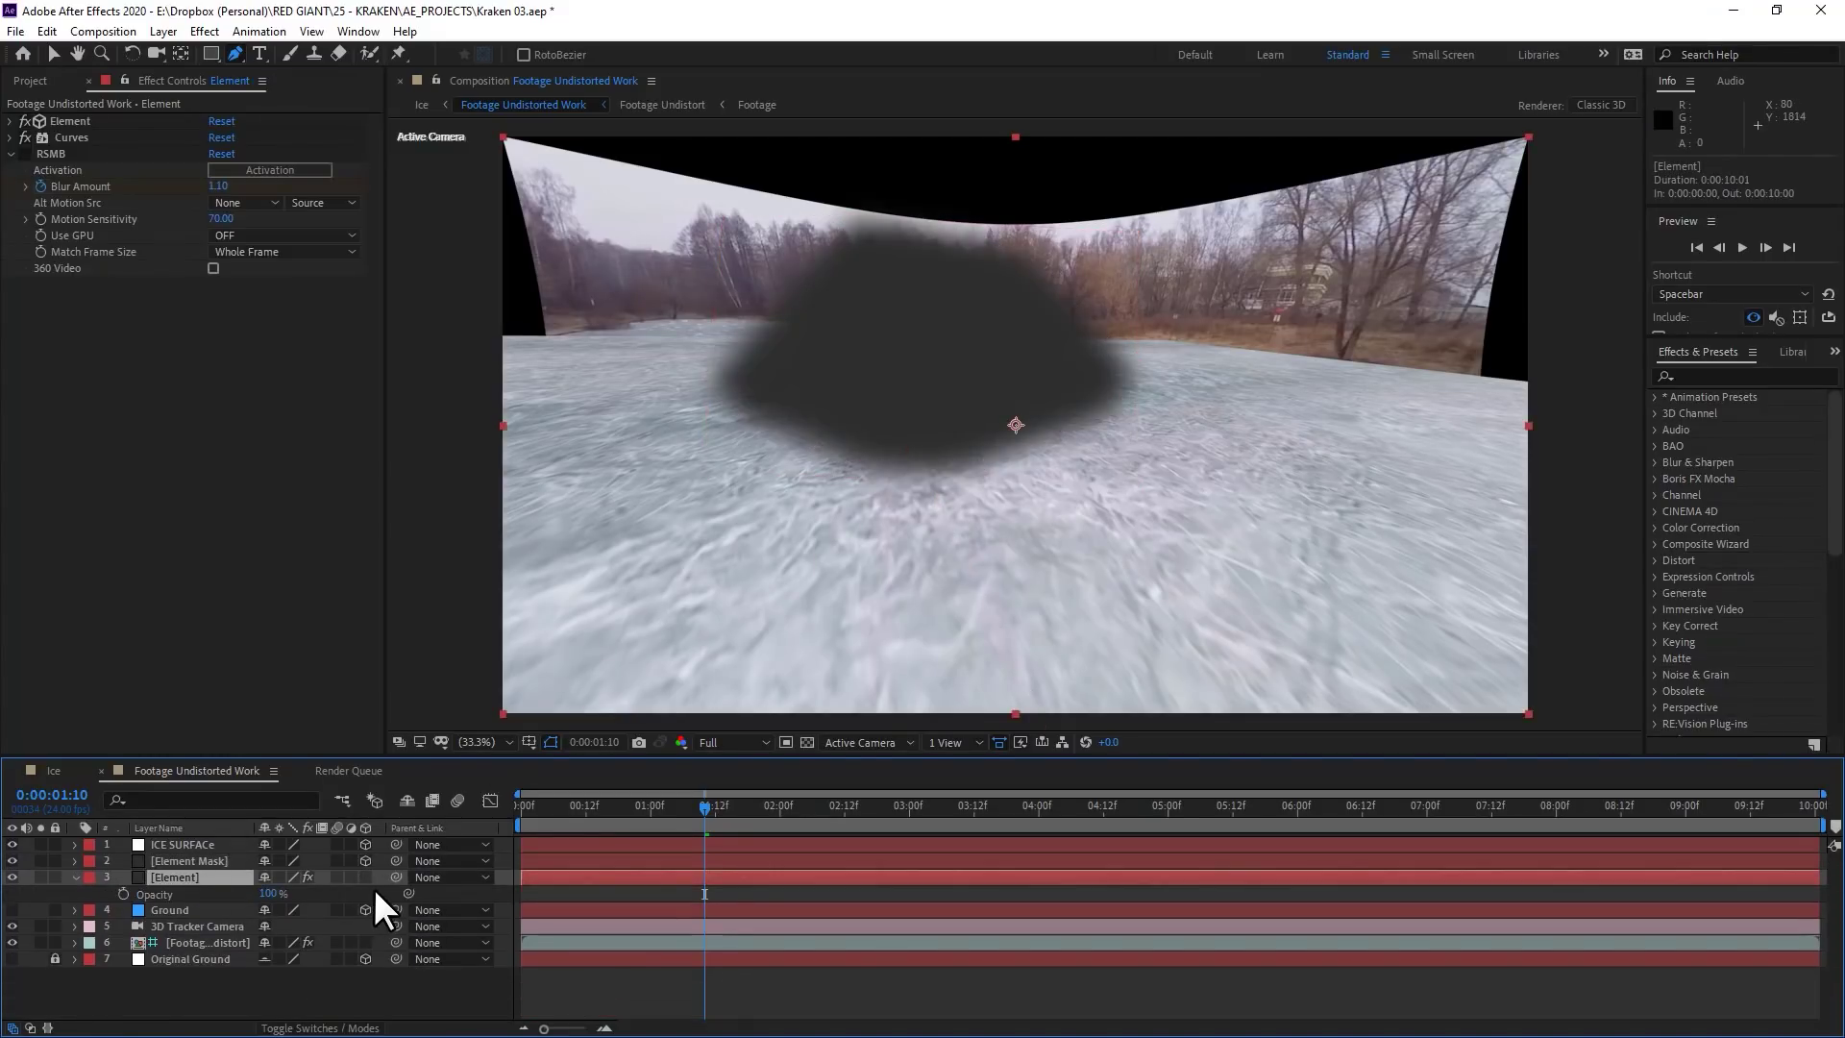
click(410, 925)
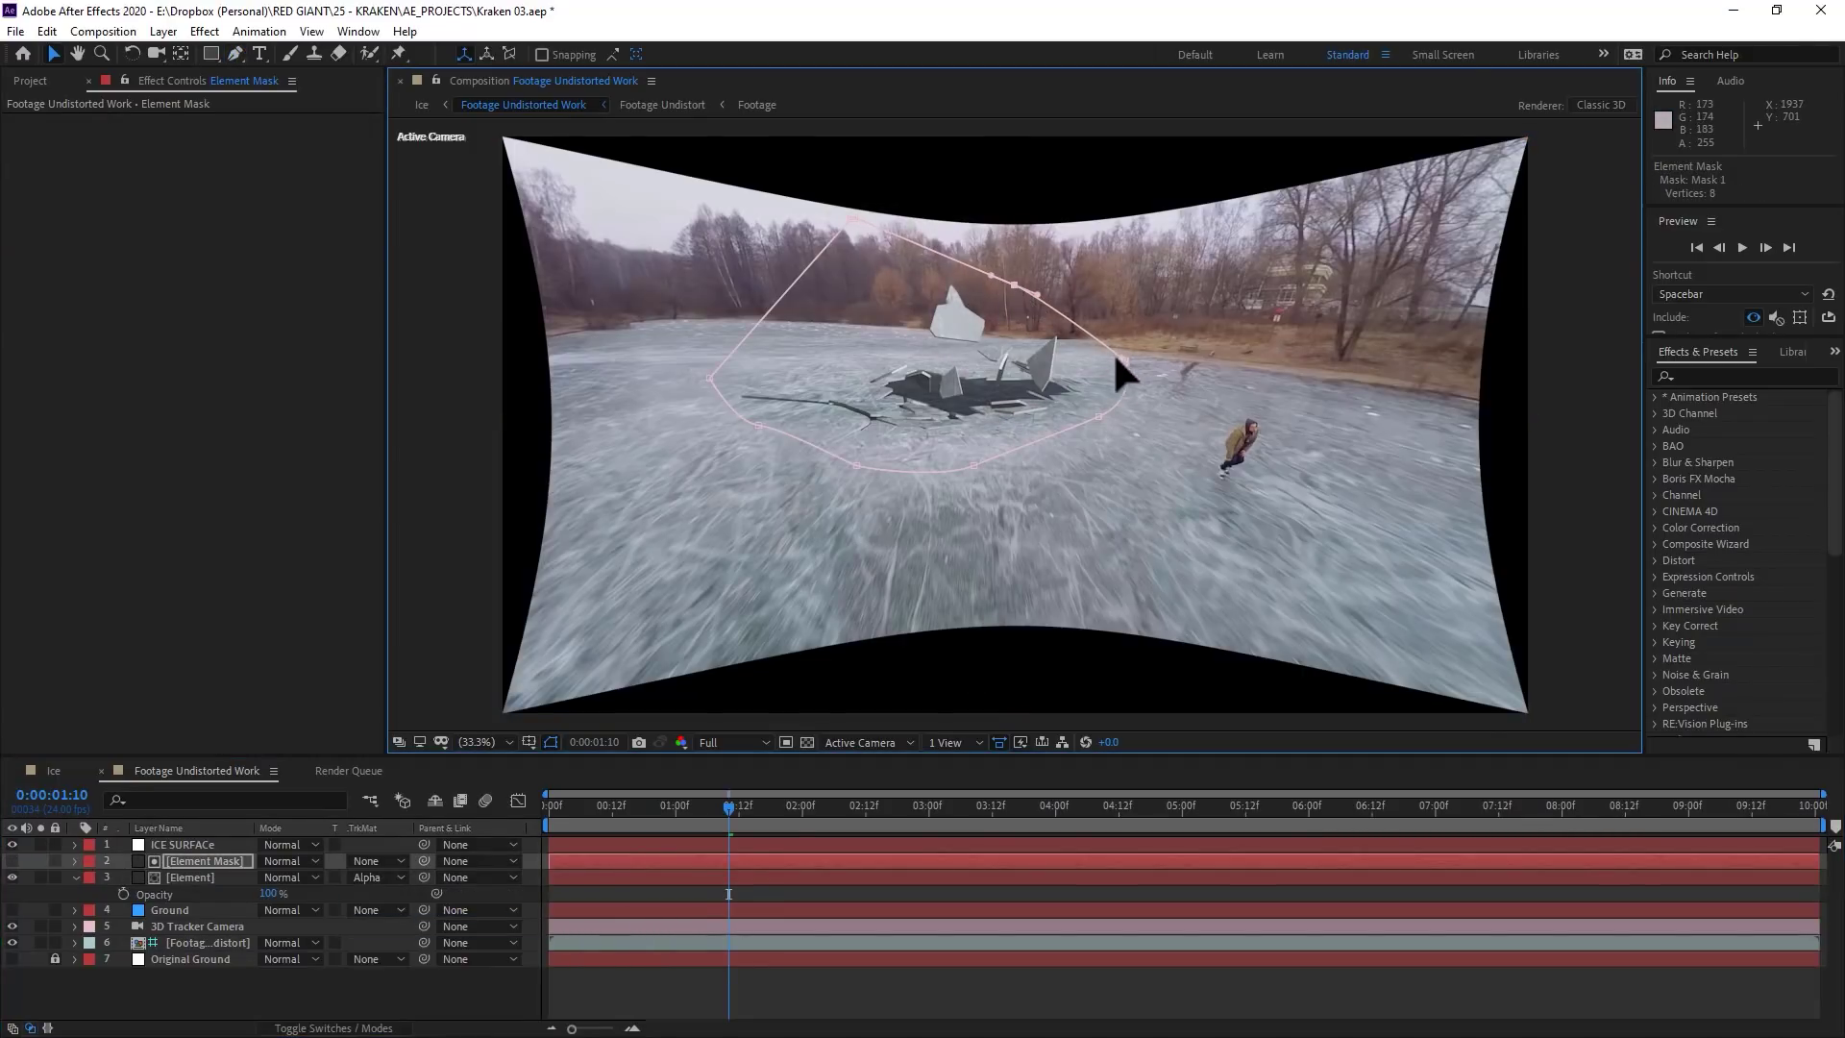
Reshape Mask 1 closer around the ice break and keyframe its Mask Path at the start and at 0:00:01:10
drag(1123, 360, 1073, 352)
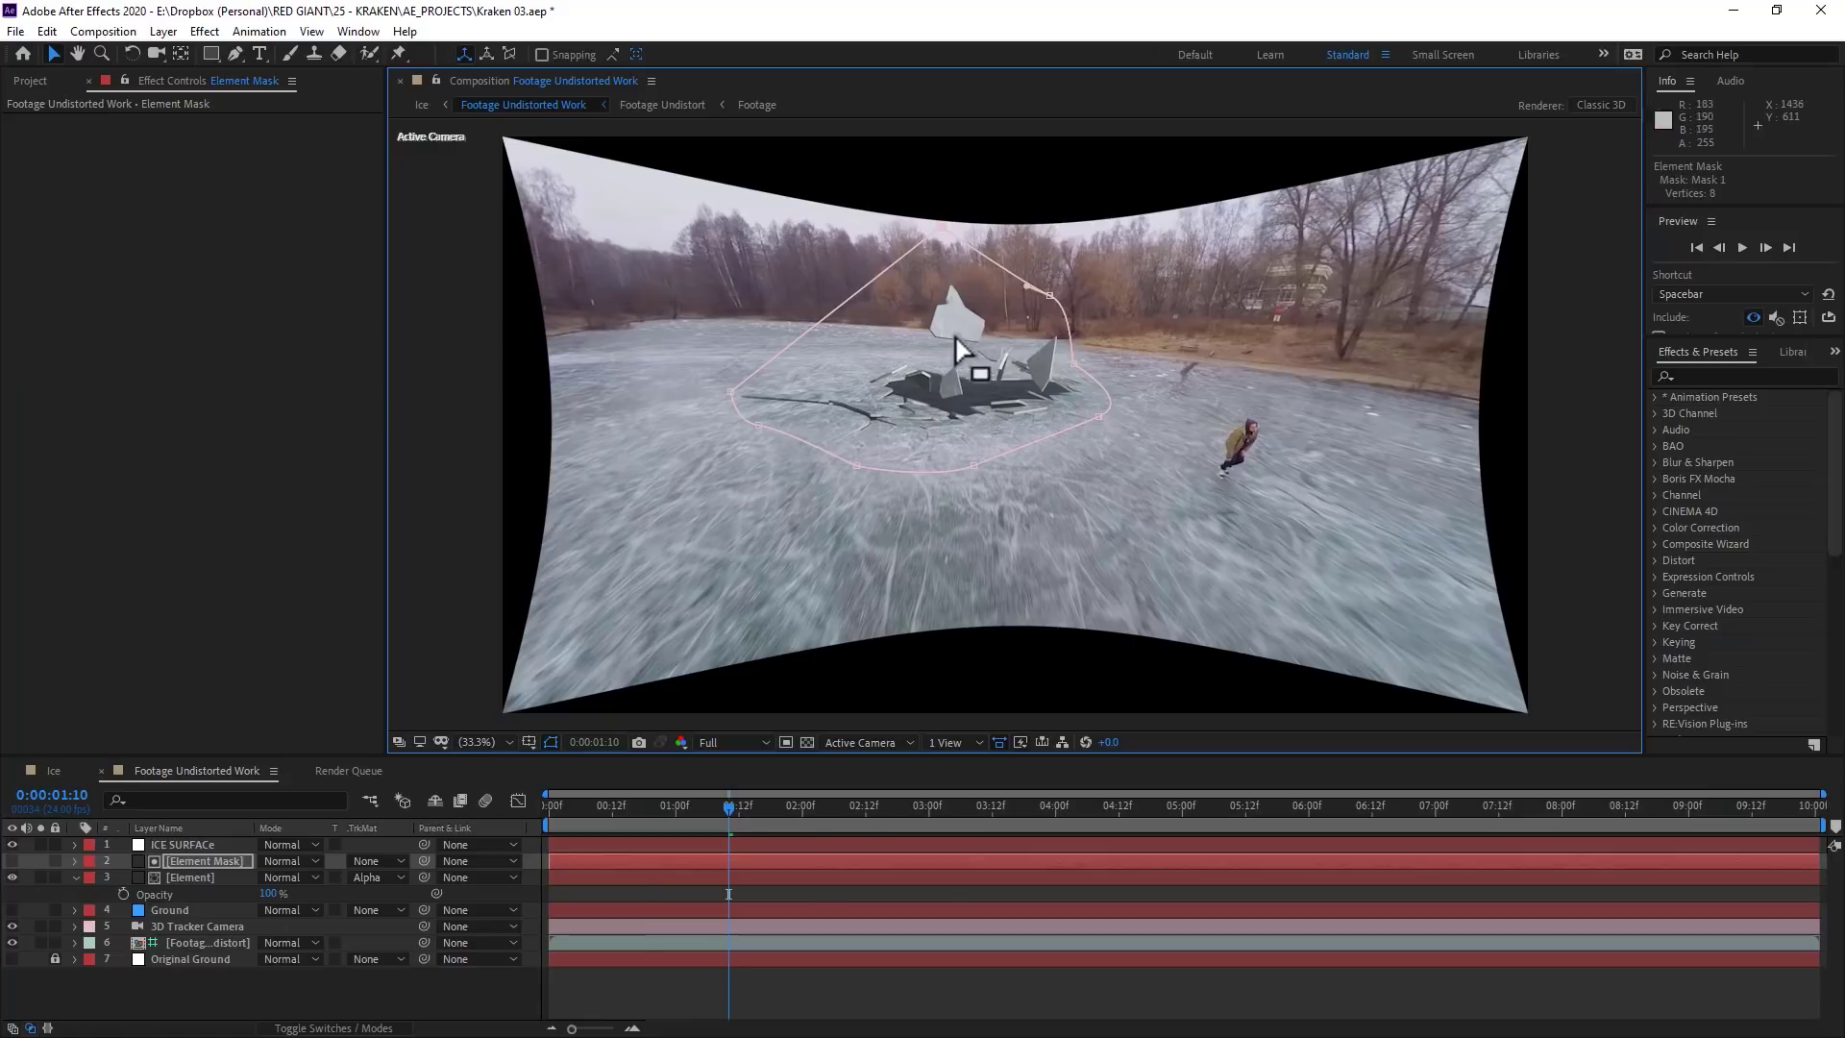
drag(1018, 868, 1835, 956)
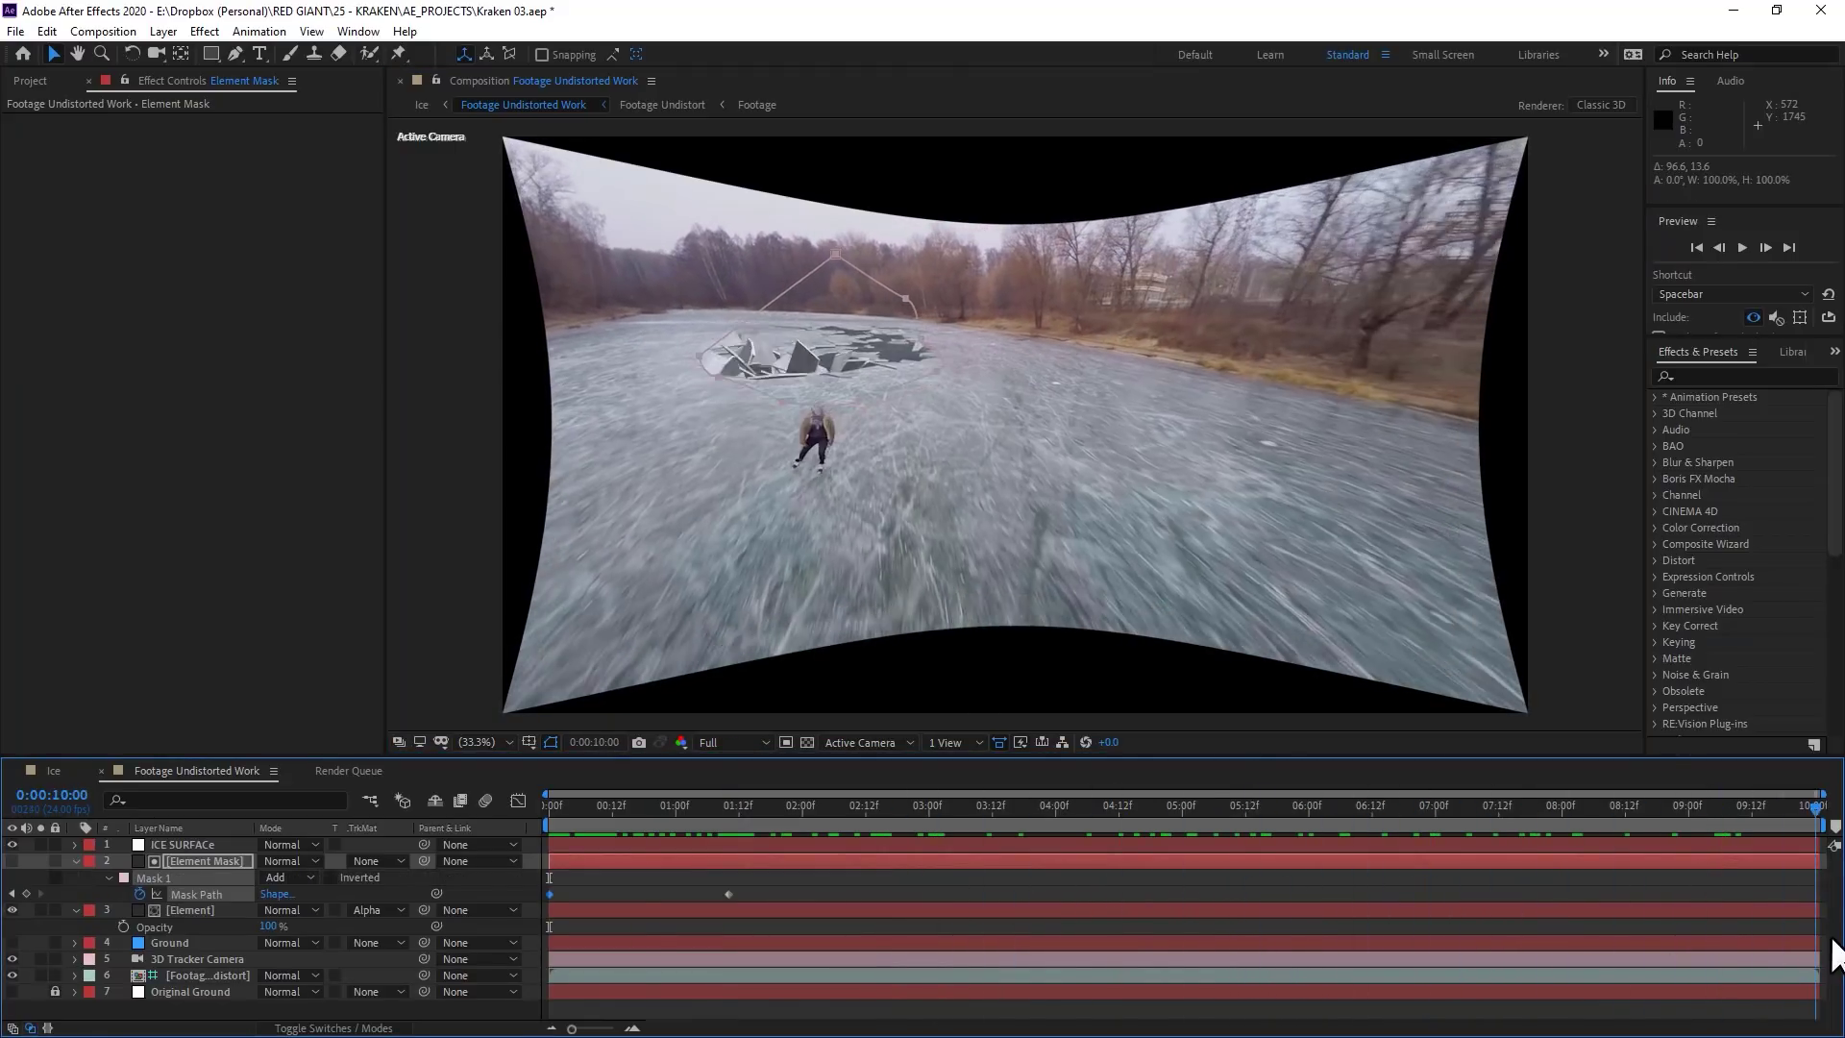
drag(1815, 810, 1474, 824)
Play the masked ice break from the start and inspect the frame at 0:00:02:17
click(1737, 249)
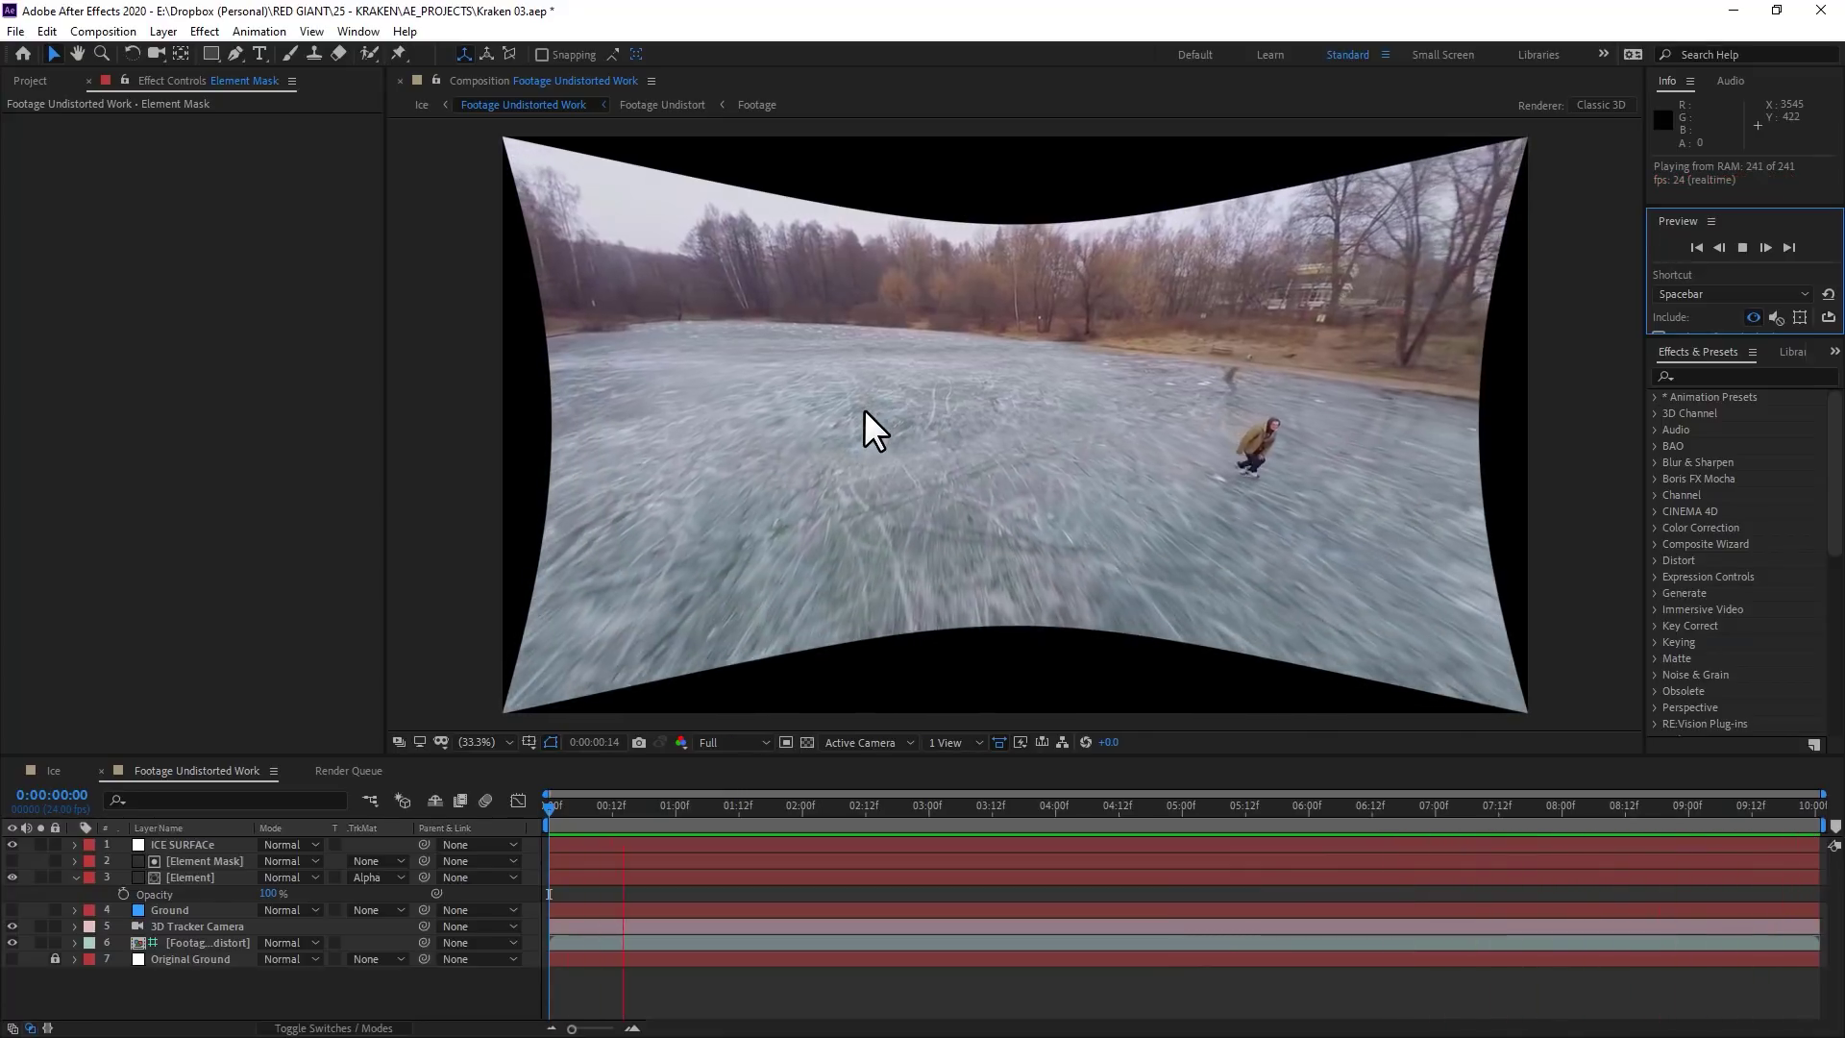
key(space)
click(889, 810)
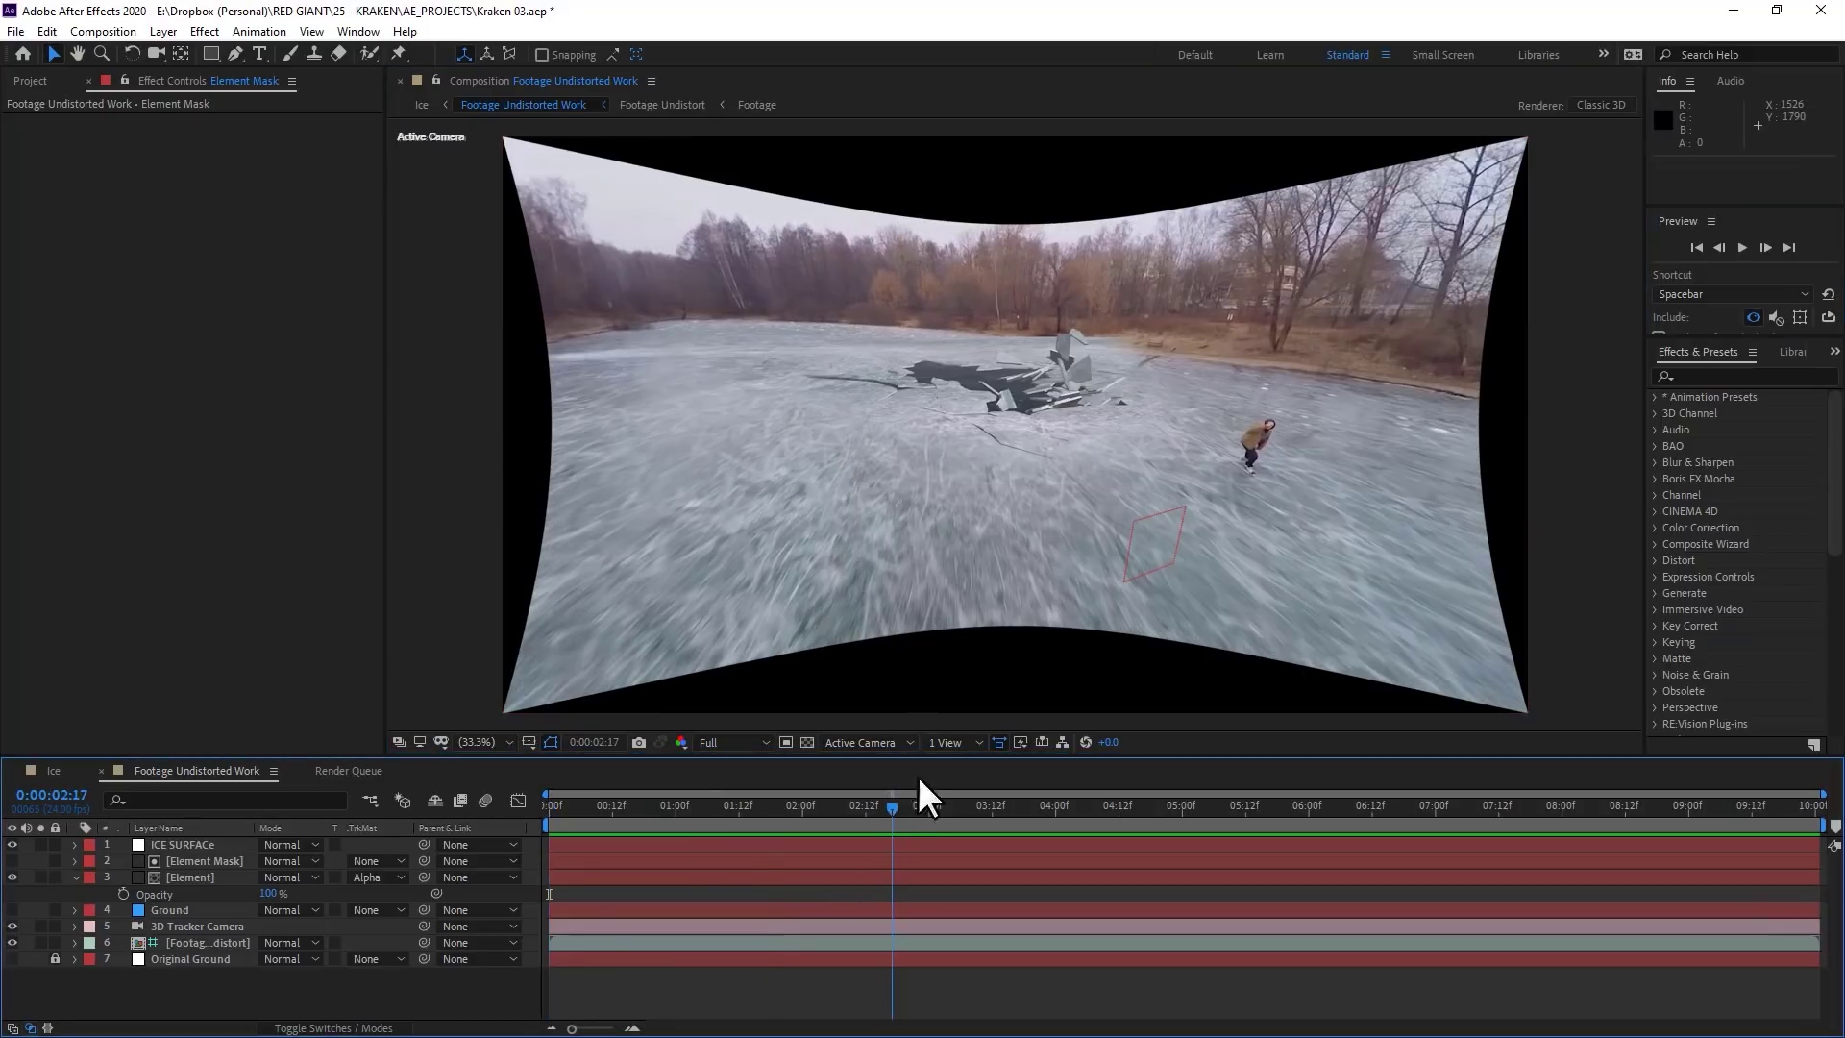
click(220, 878)
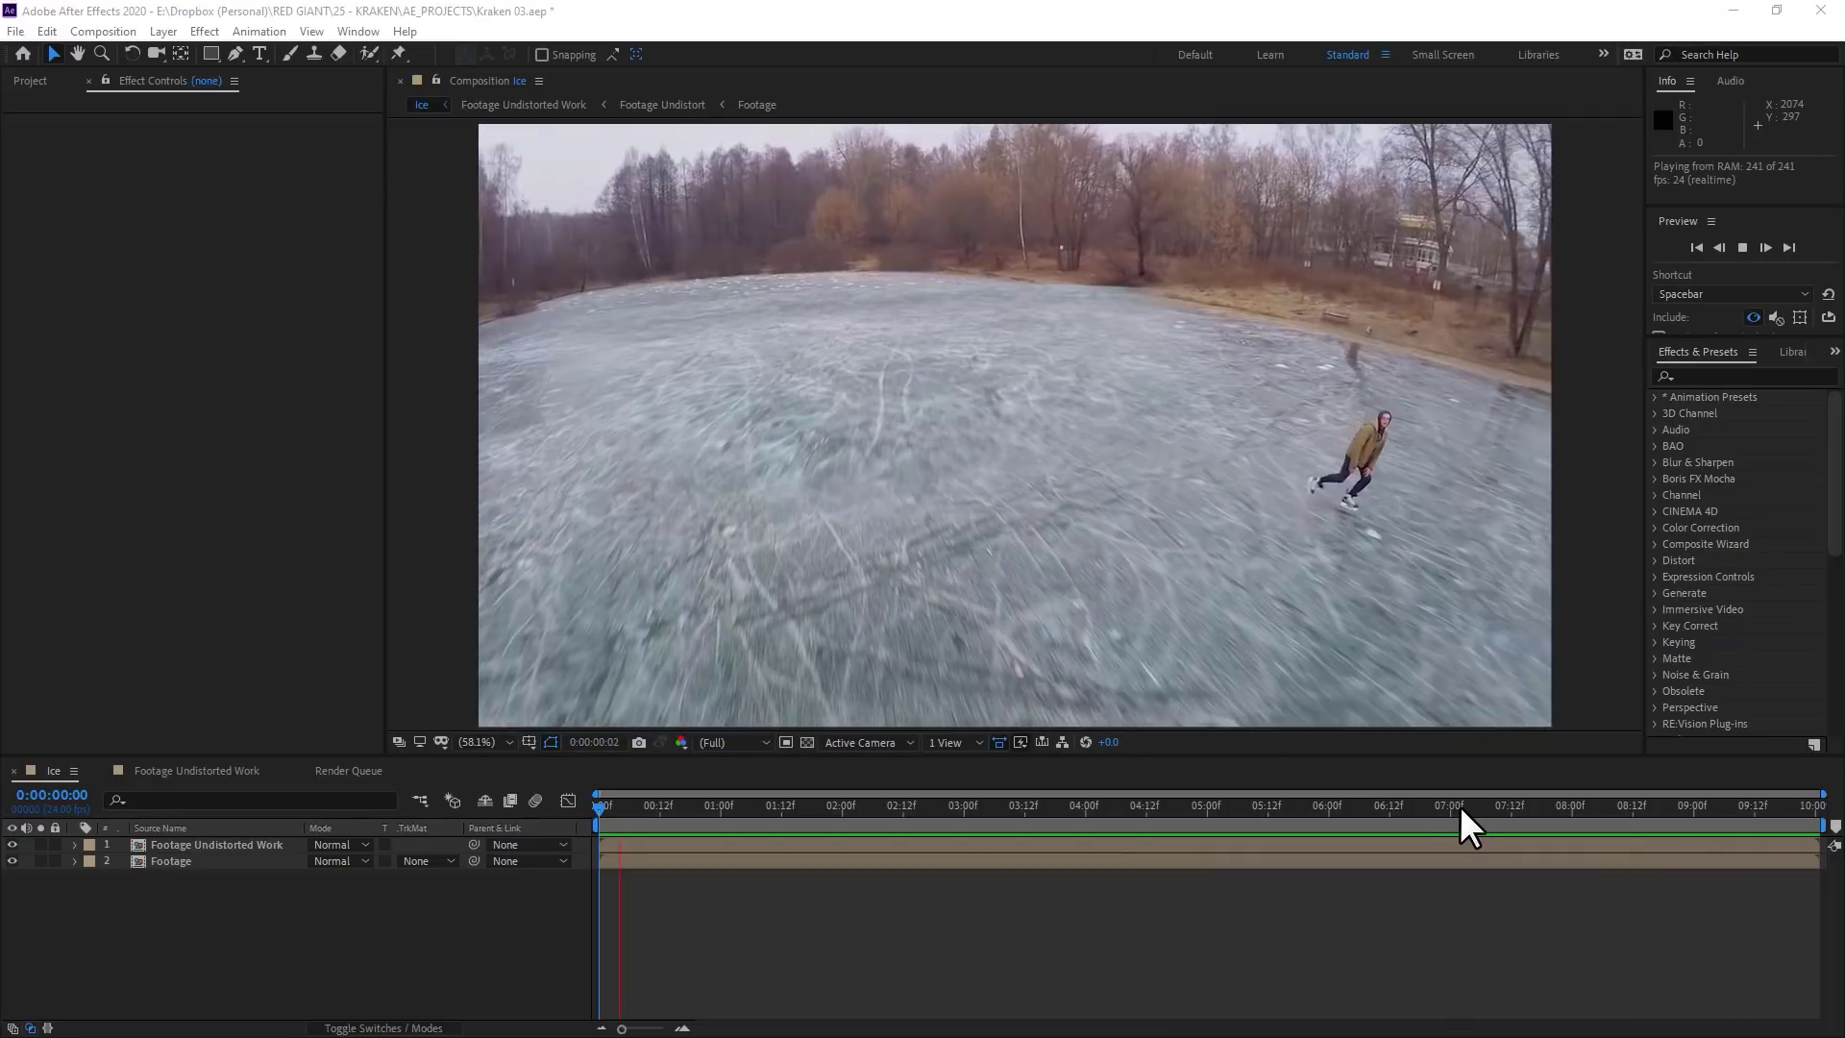
Preview the Ice composition from the start to check the ice break in the original lens view
click(578, 817)
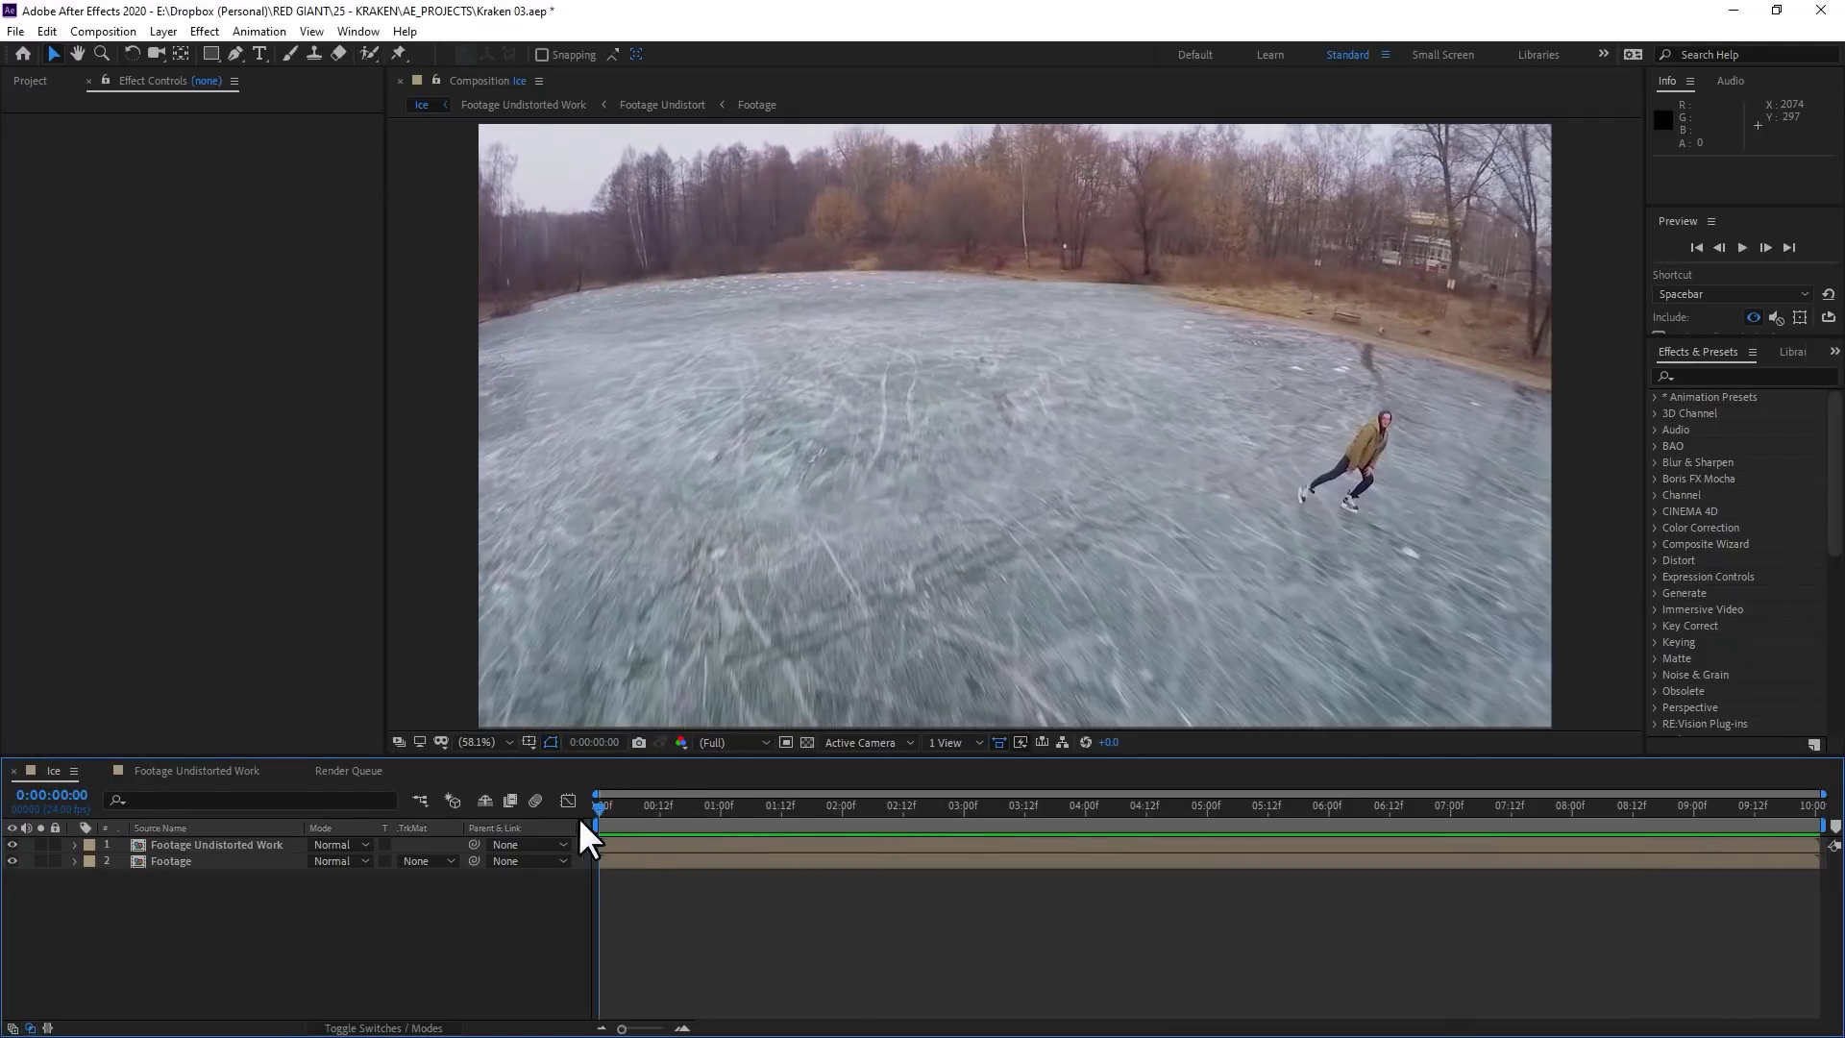
drag(598, 817, 596, 857)
click(1743, 248)
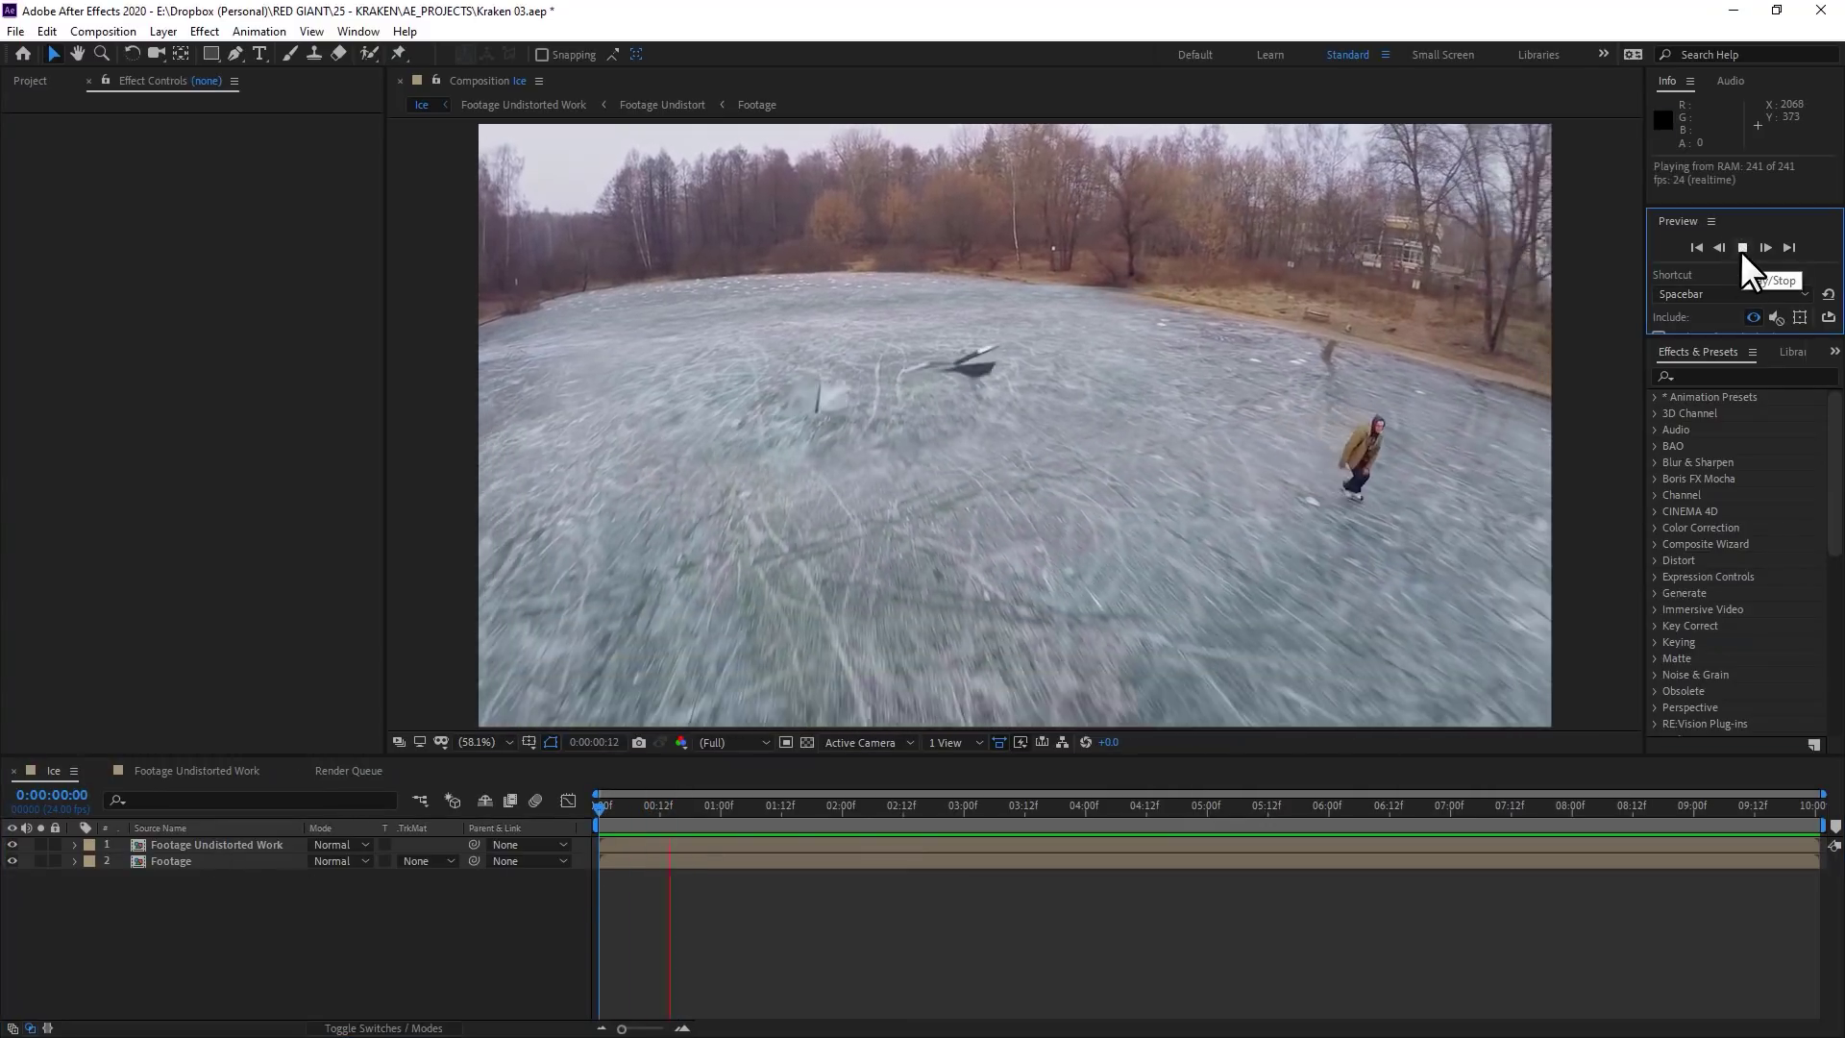
click(1742, 248)
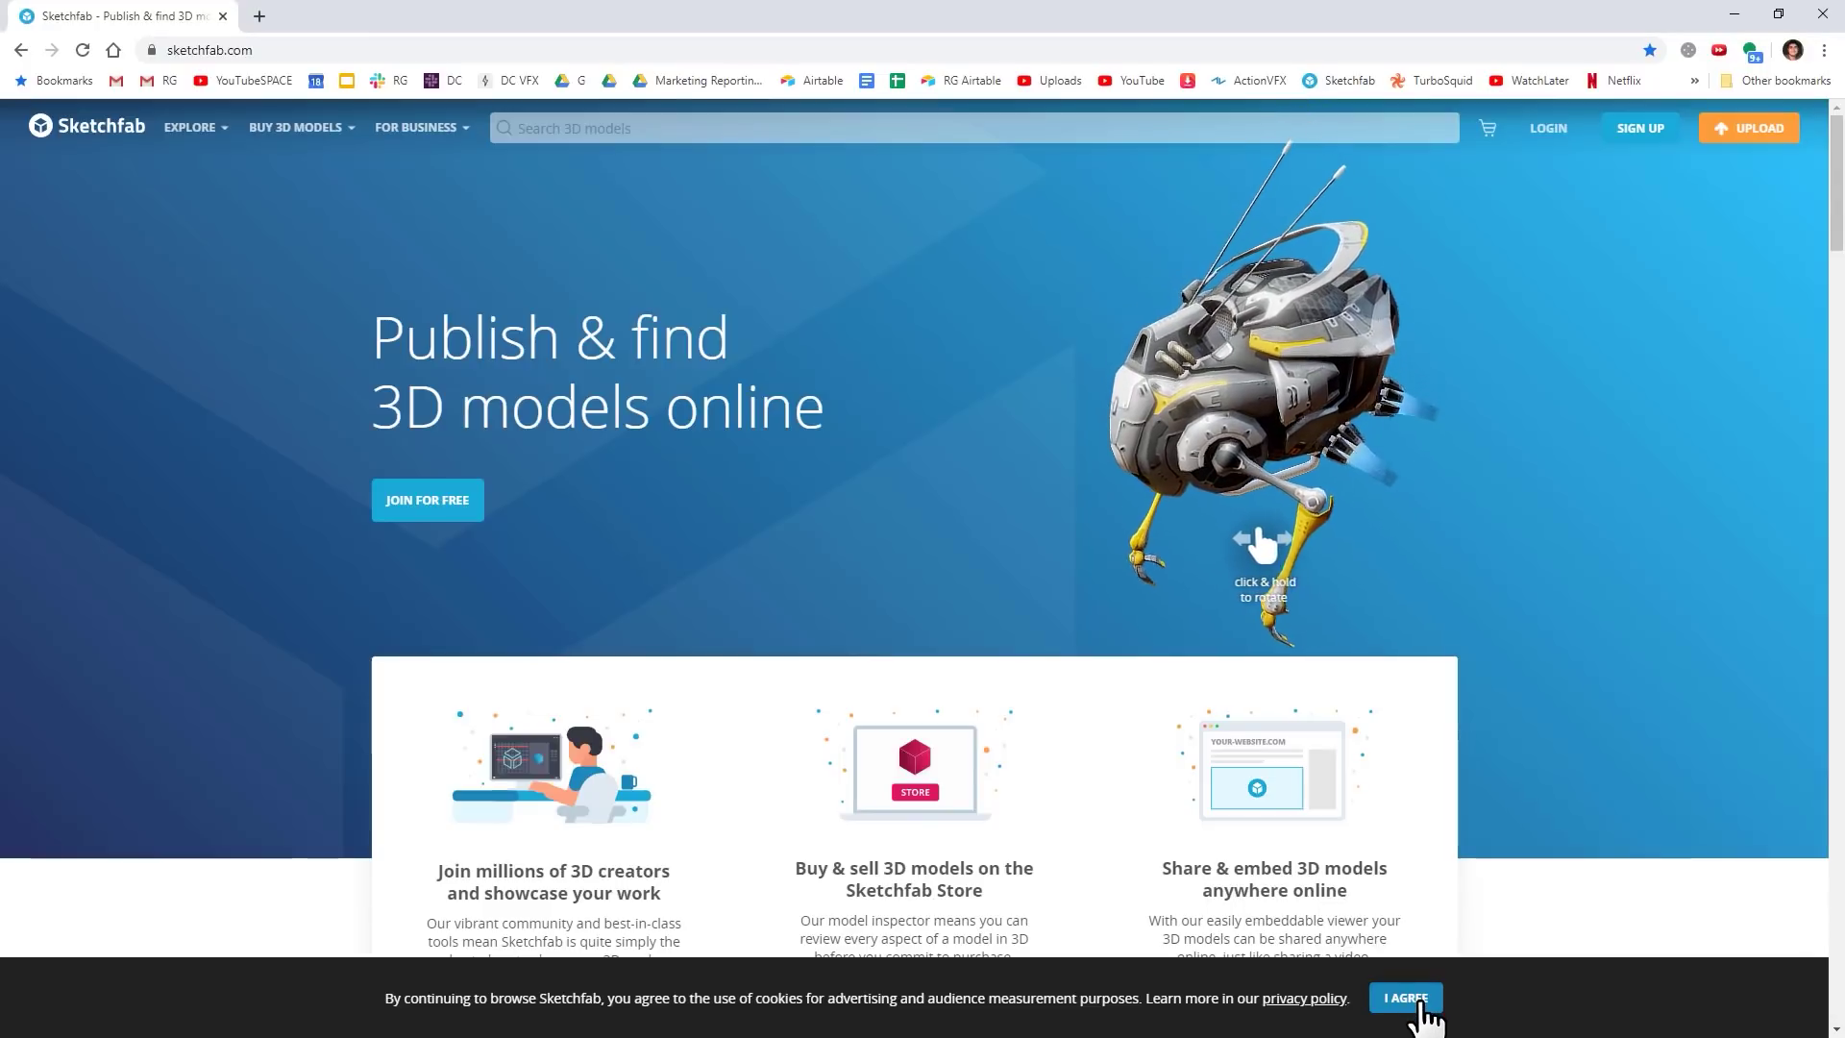
Switch to Sketchfab in the browser, search animated models for kraken, and view the KRAKEN ANIMATIONS model from several angles
click(1405, 1000)
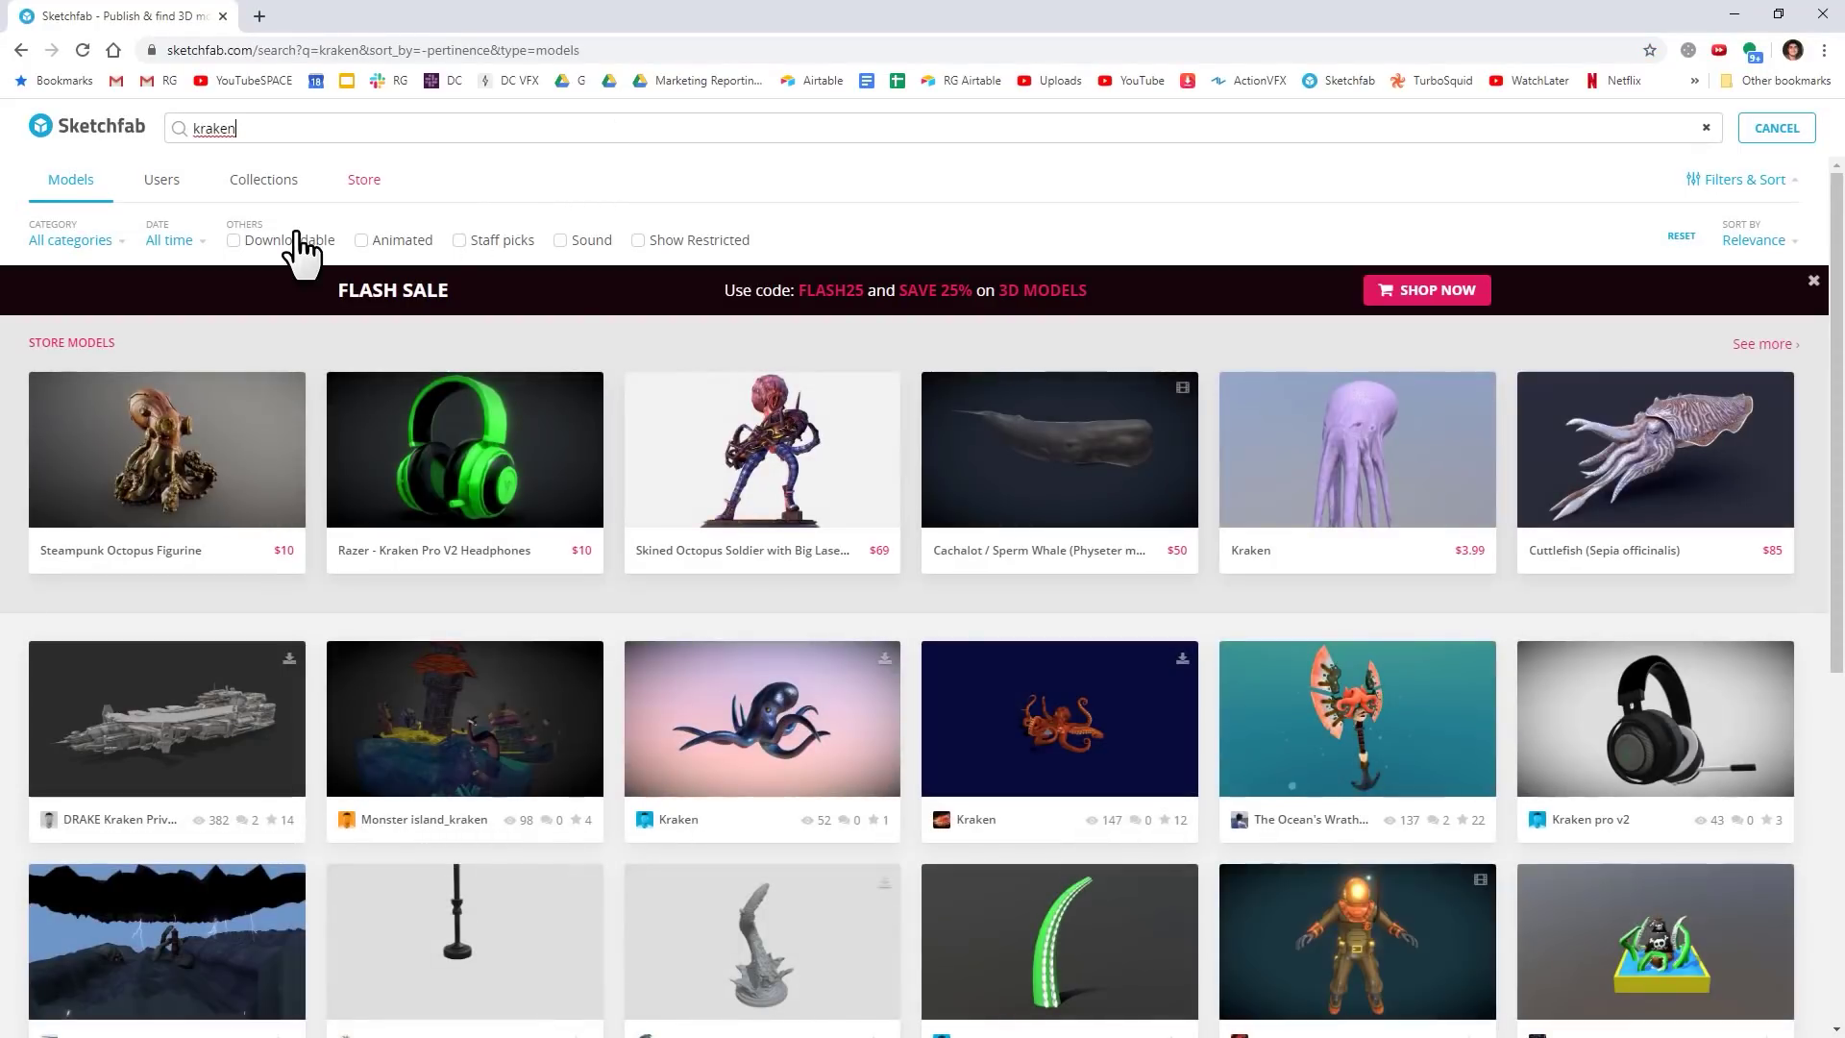
click(361, 240)
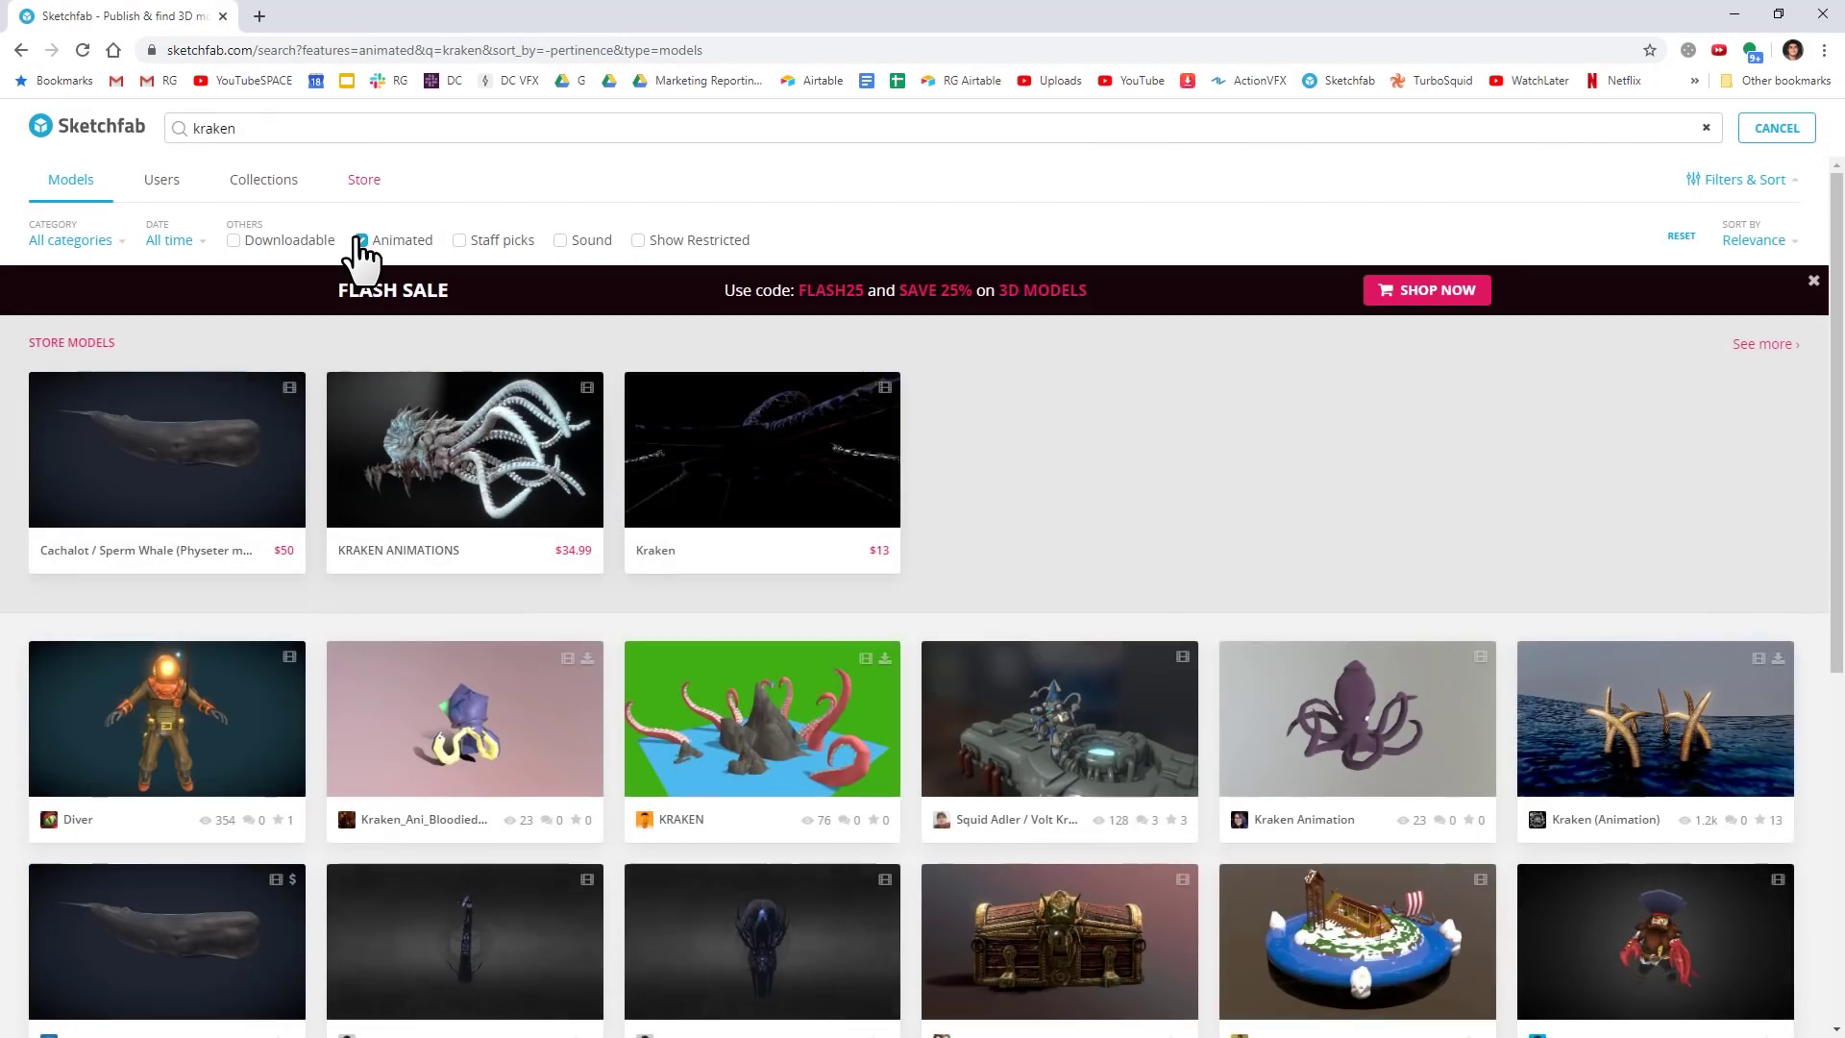
click(465, 450)
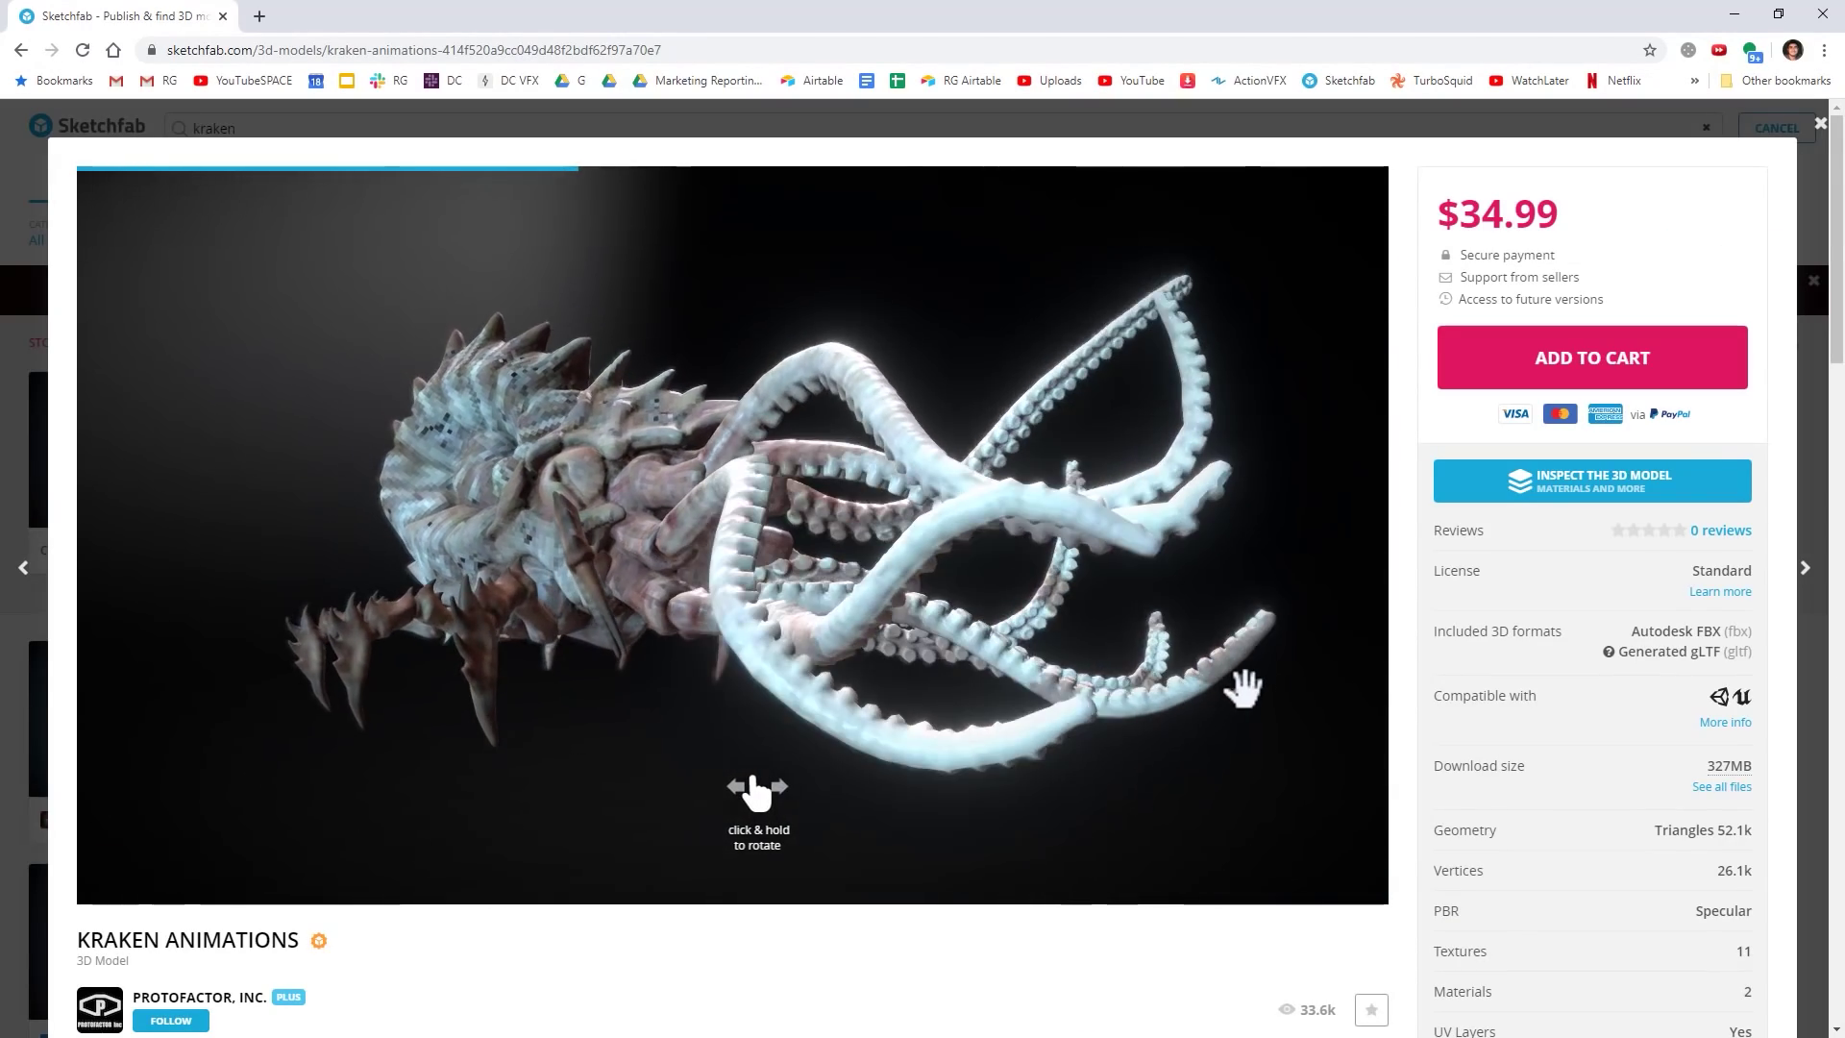
drag(1189, 749, 1110, 711)
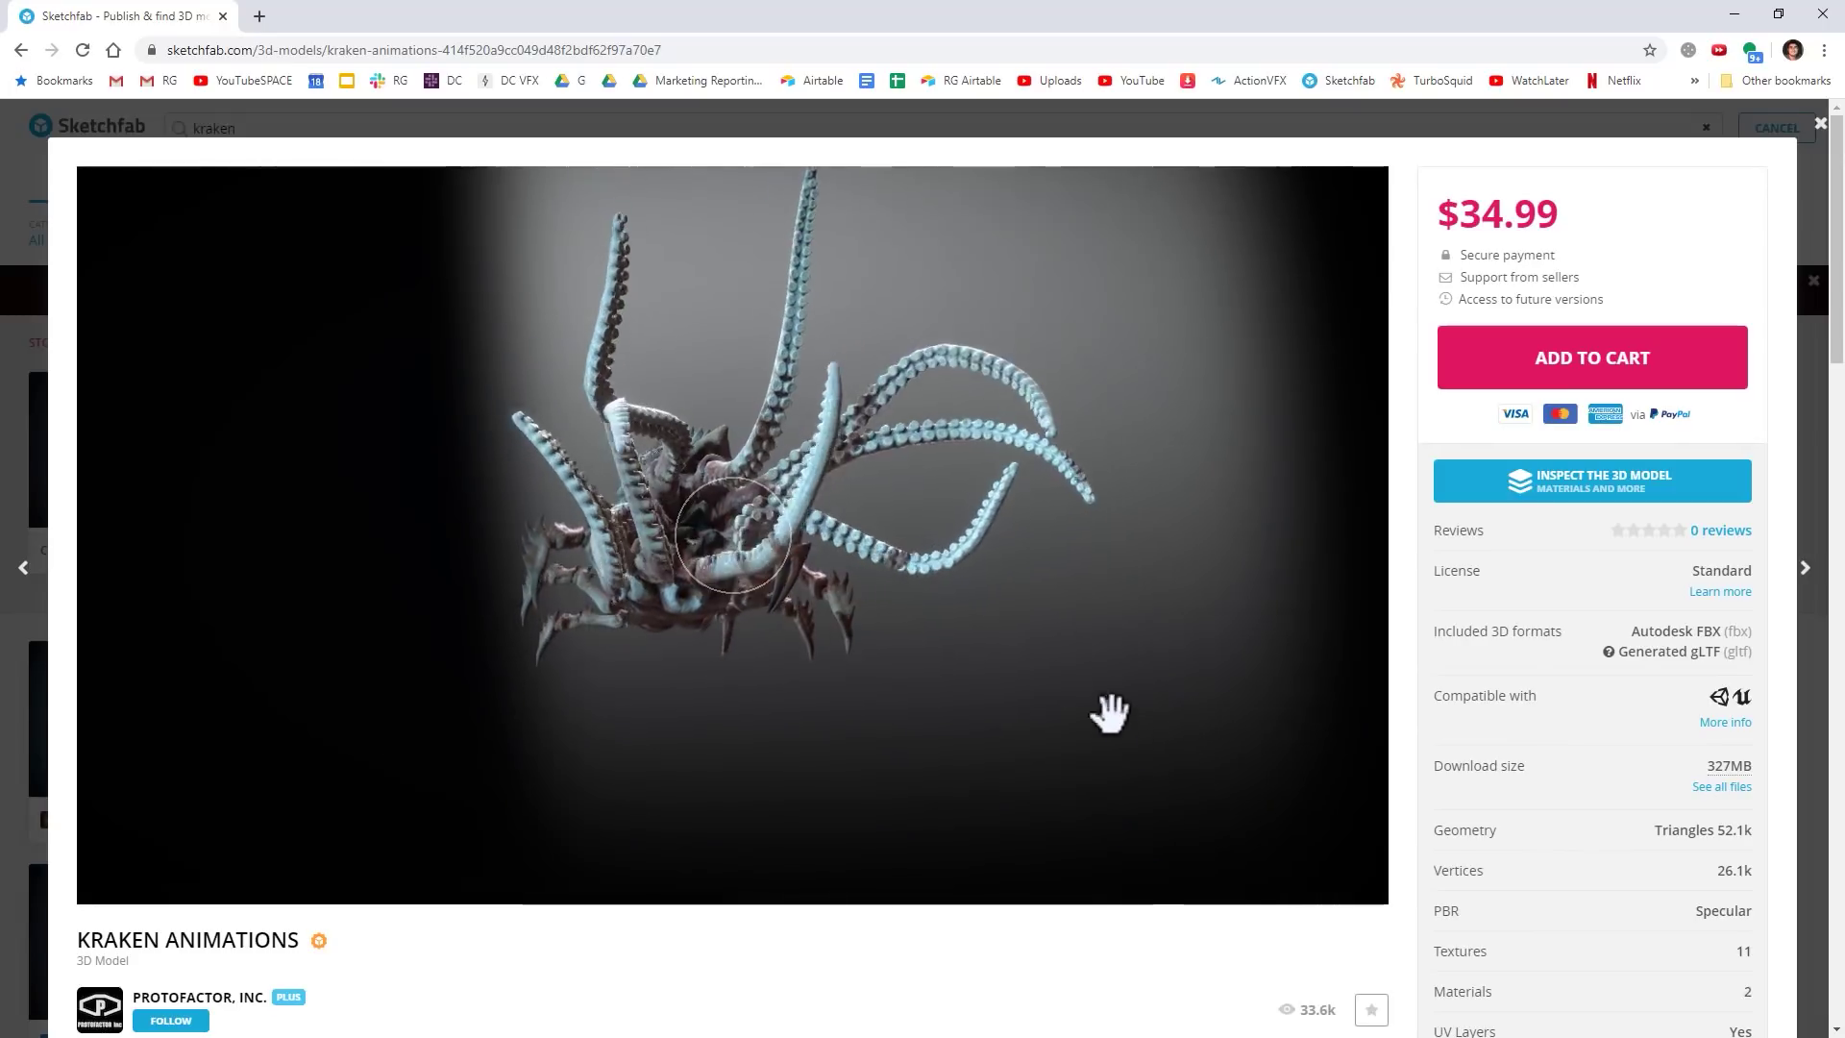
drag(1030, 590, 1026, 663)
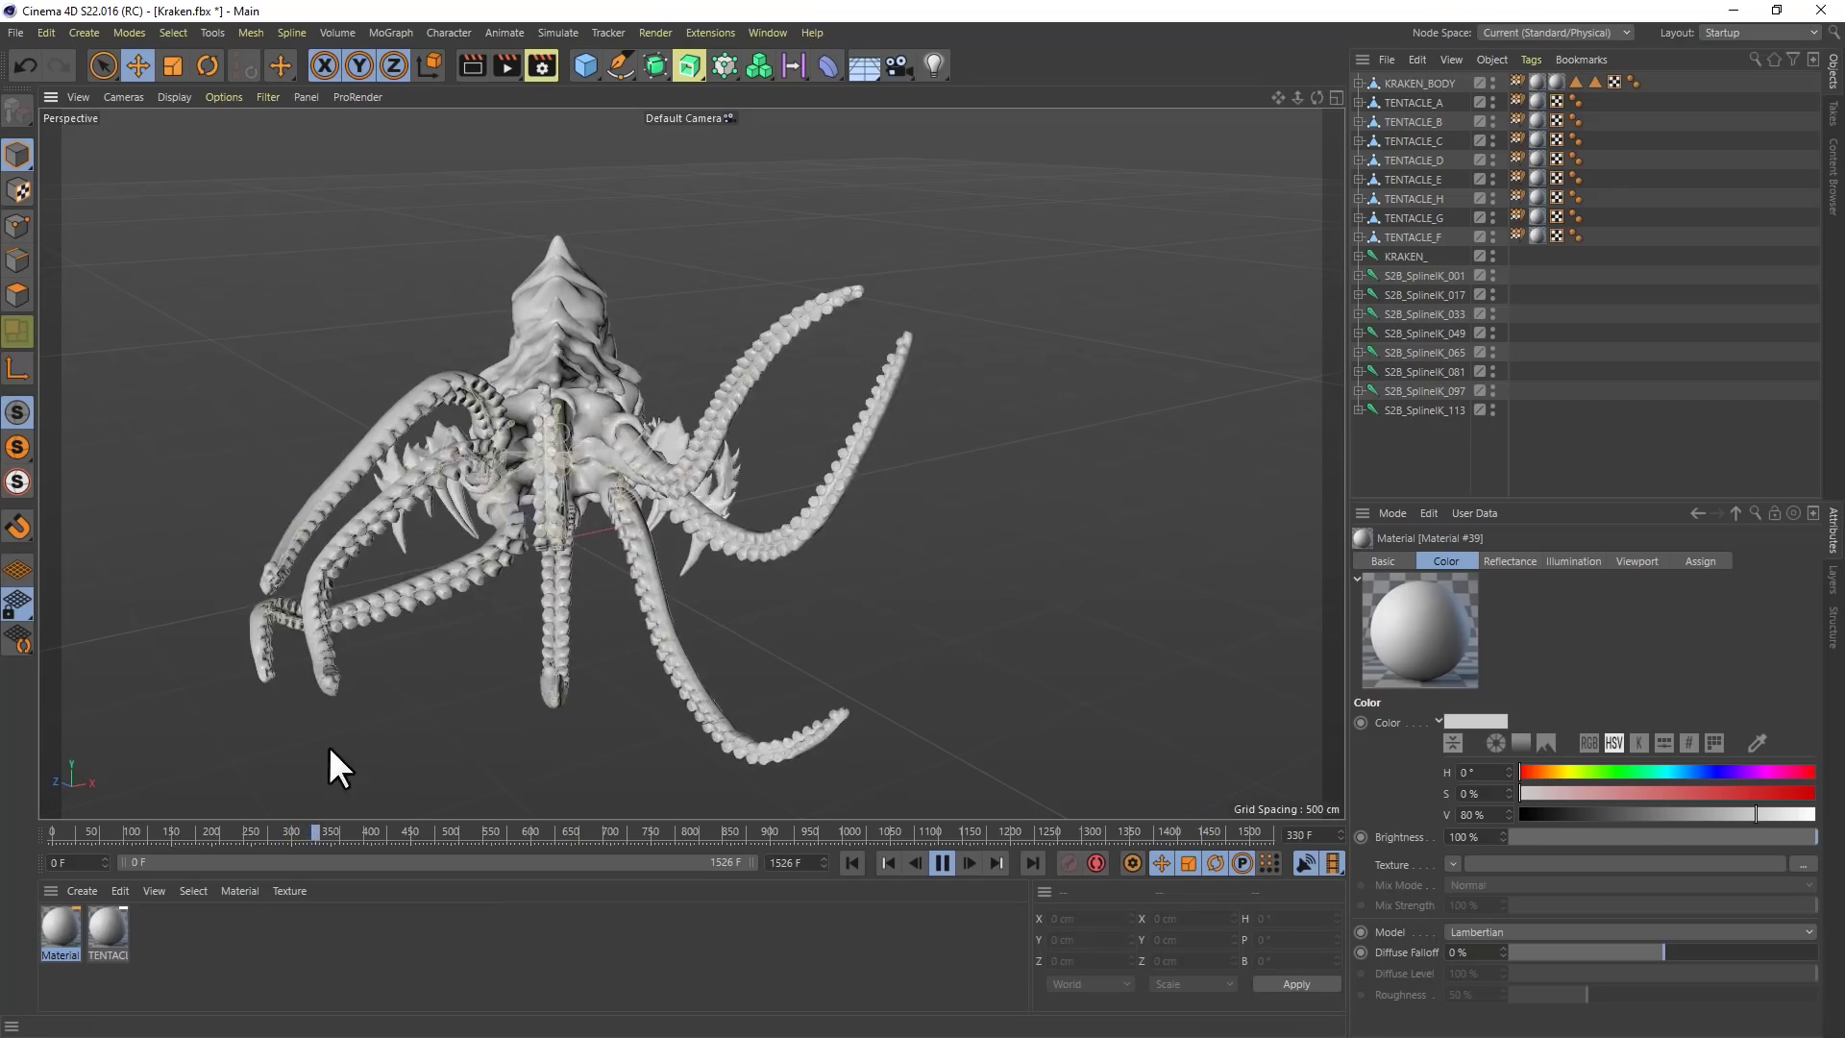
Switch to Cinema 4D, return the kraken animation to frame 0, and open the Dope Sheet timeline zoomed in below the model
drag(332, 833, 54, 842)
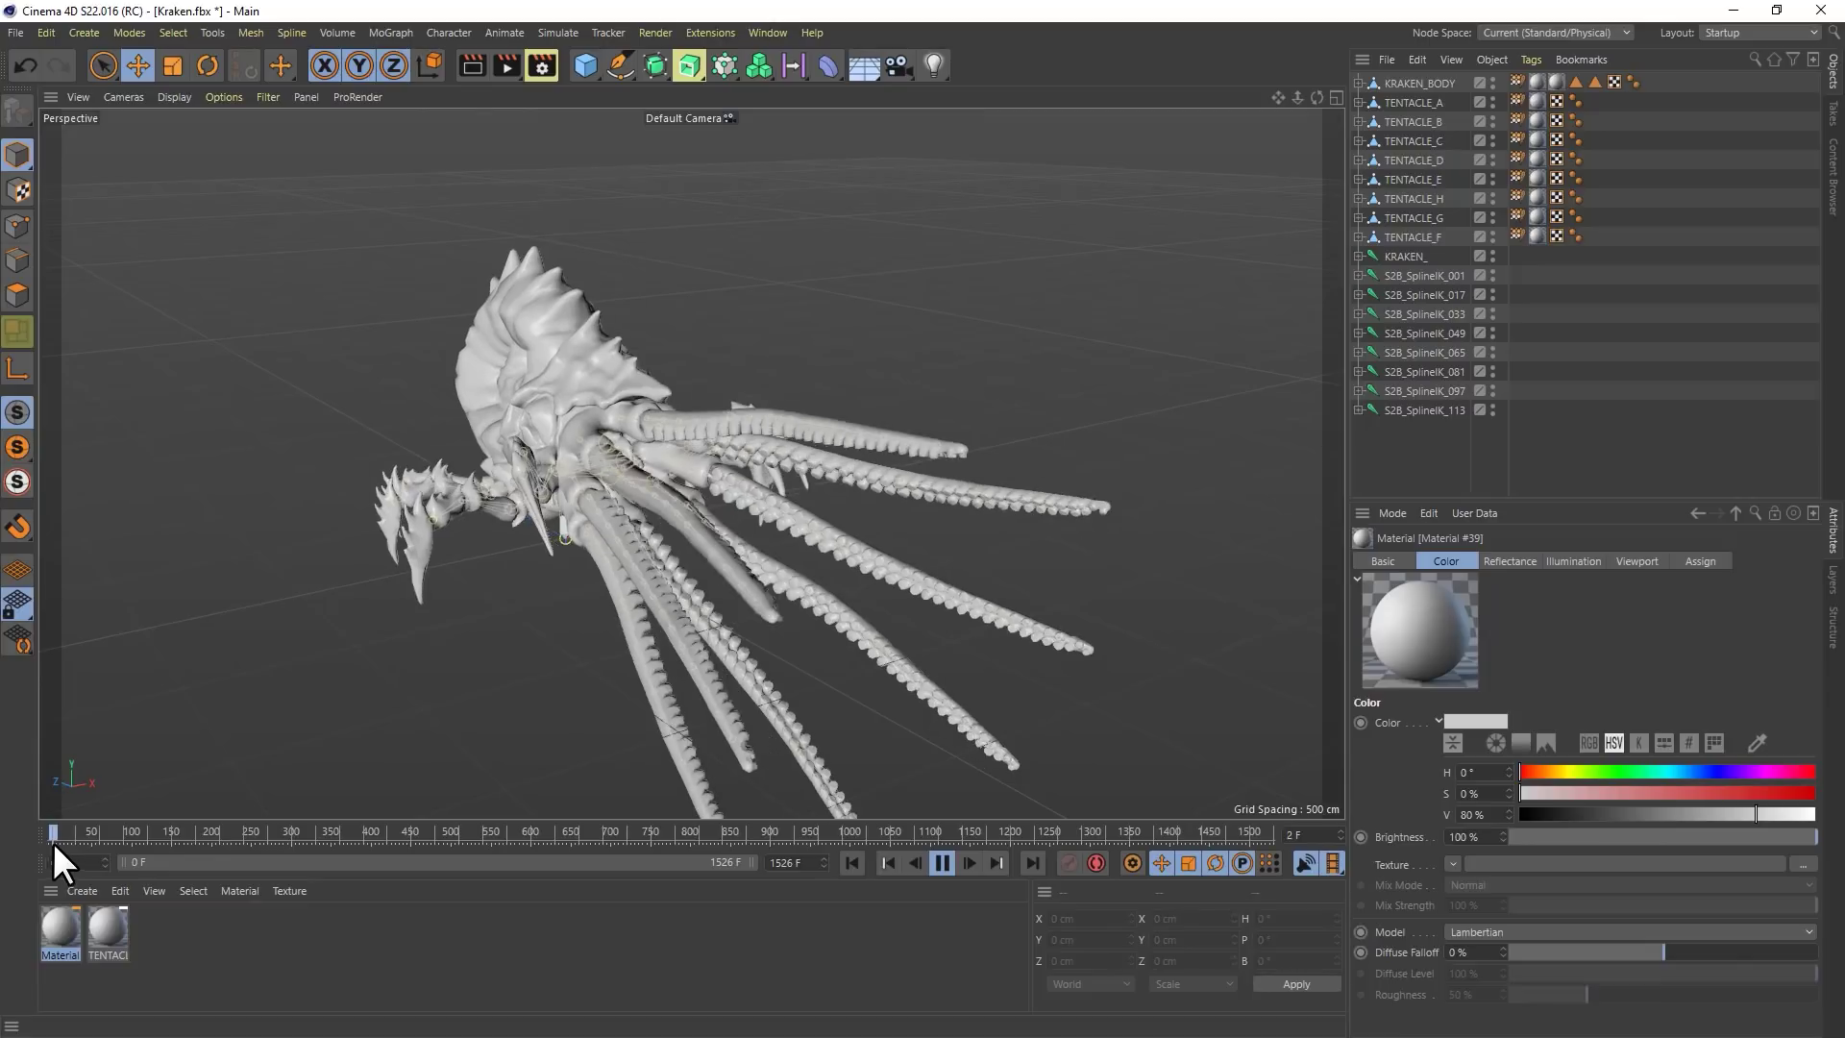
click(767, 32)
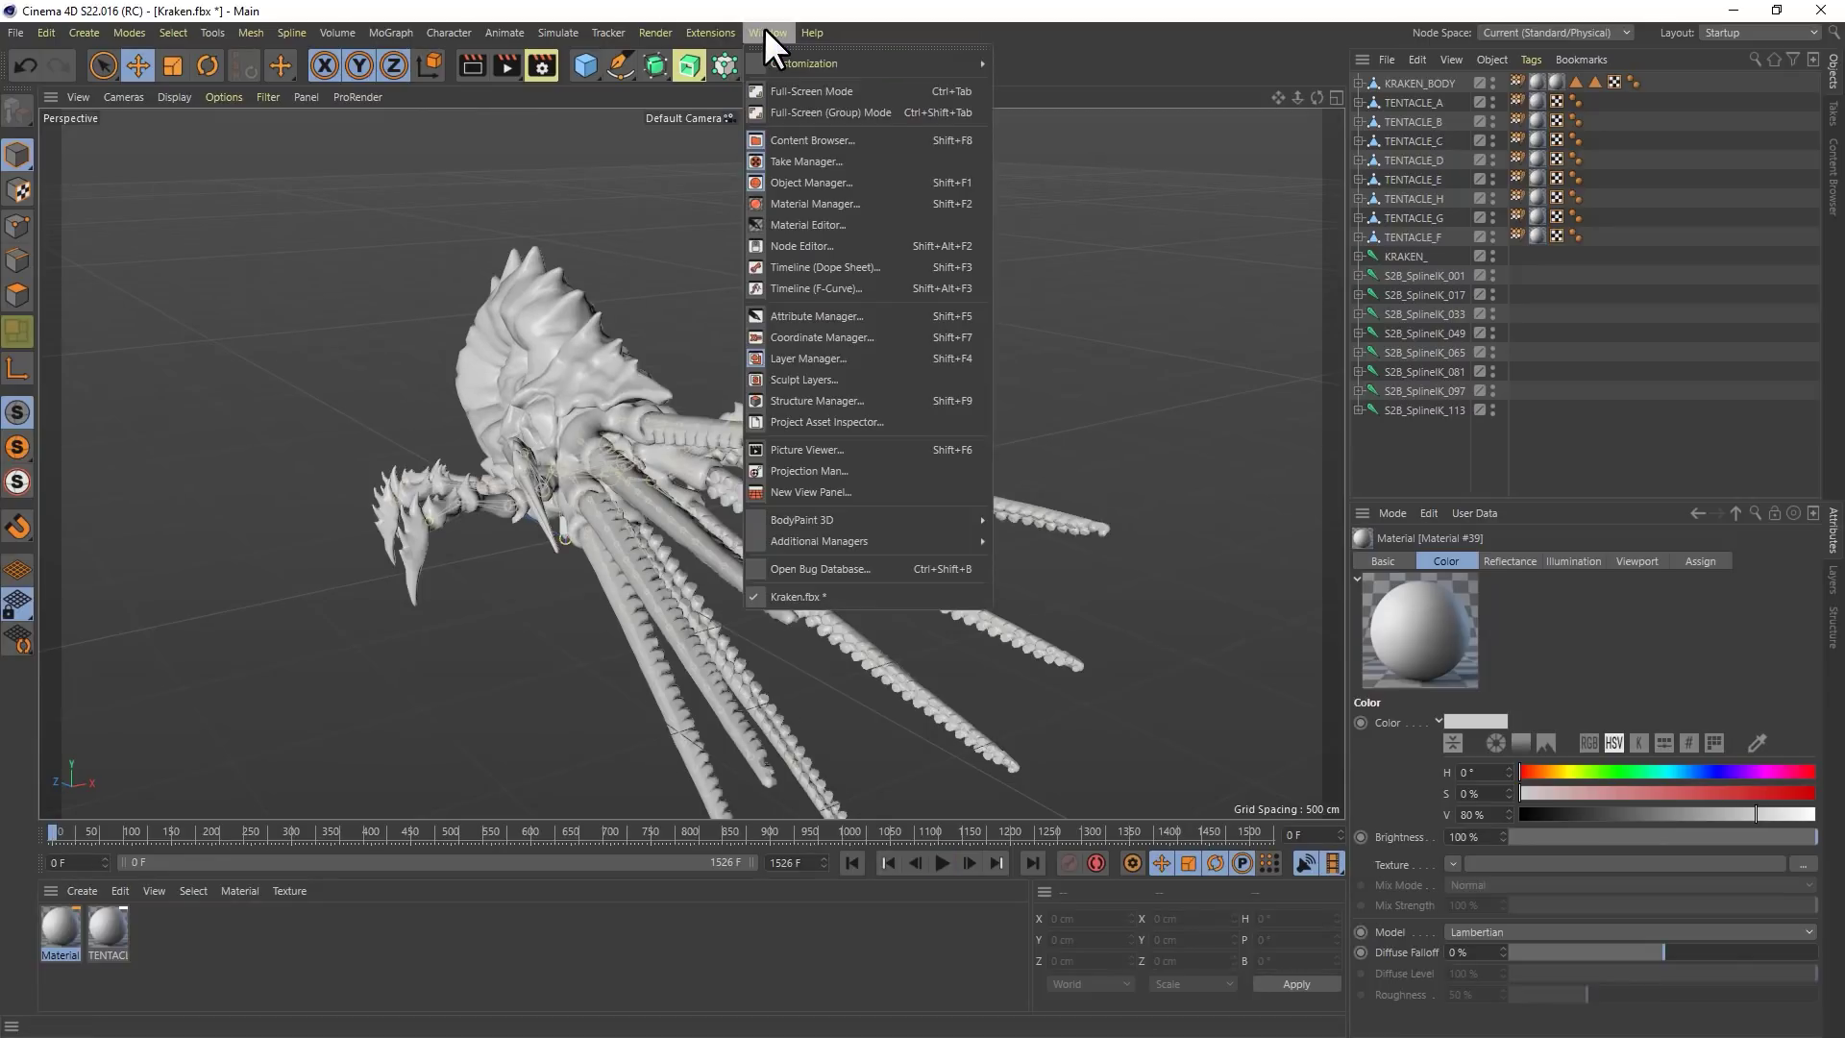
click(833, 270)
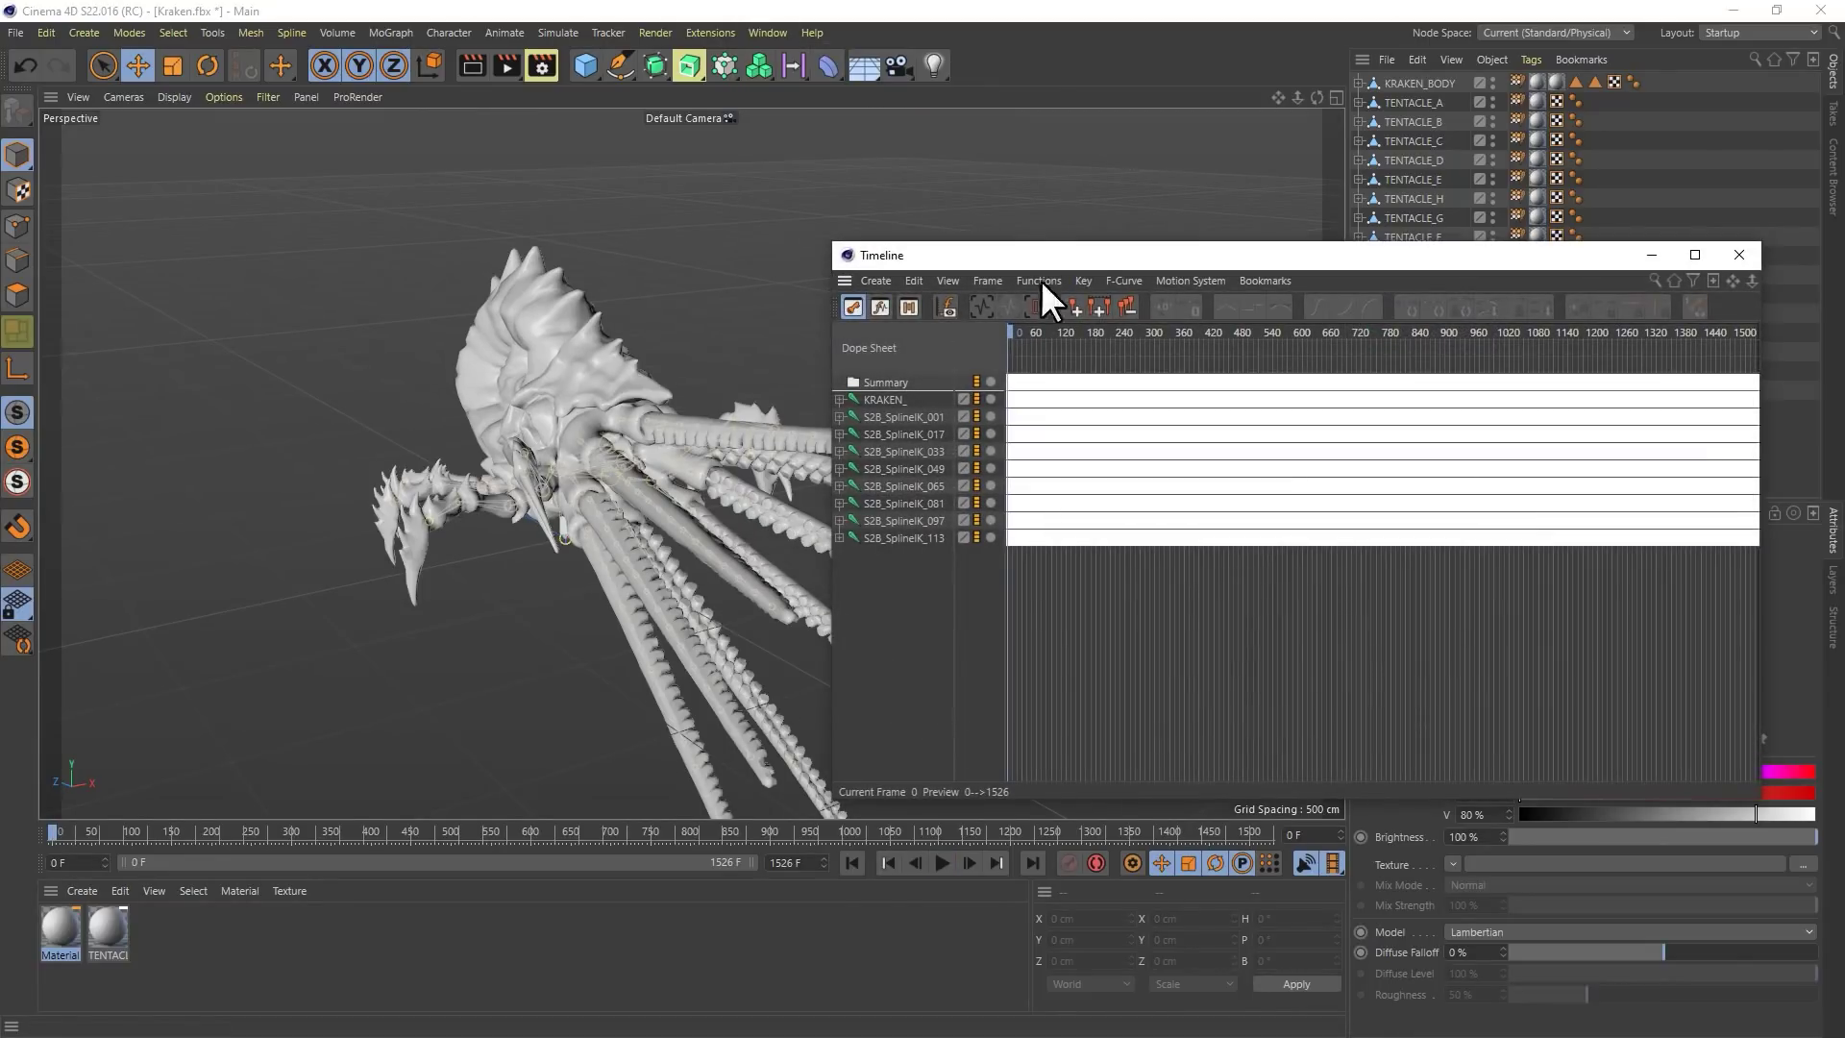
drag(1089, 251, 878, 357)
scroll(914, 502, up, 10)
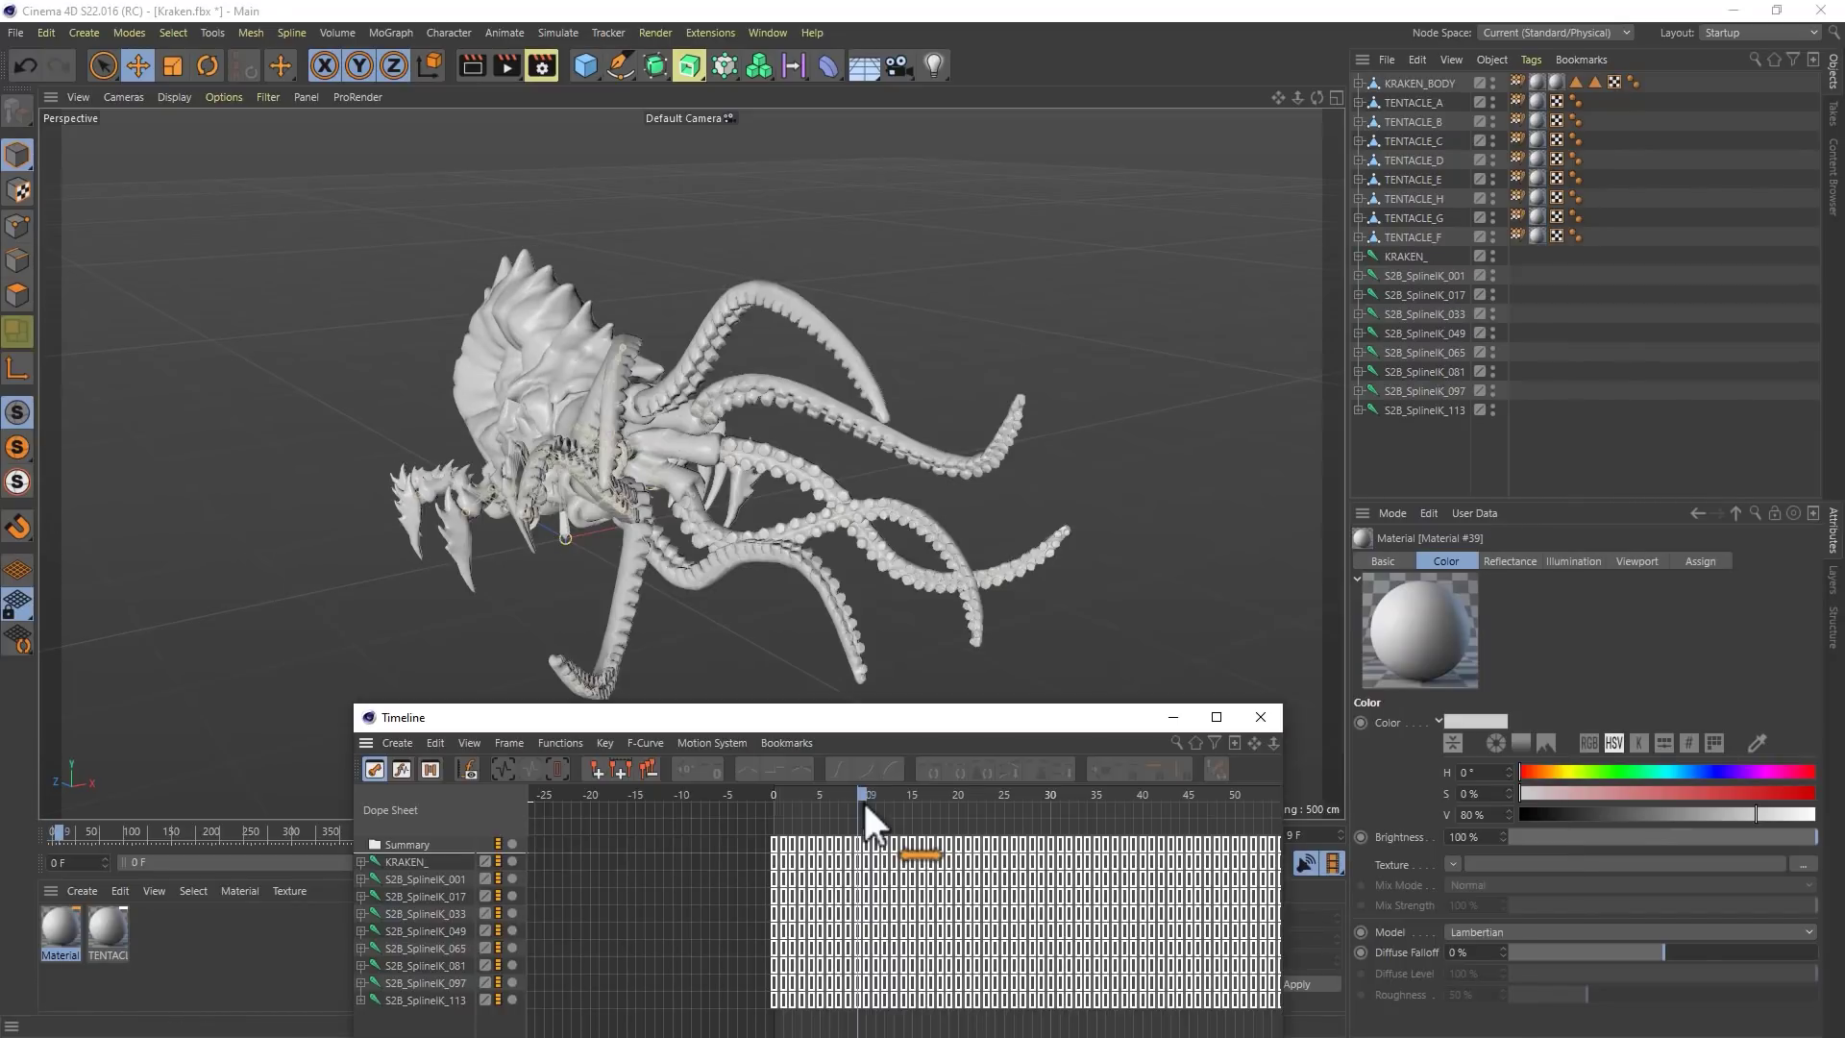
Select the kraken's keys at frame 70 and trim all animation after them
drag(863, 804, 1123, 909)
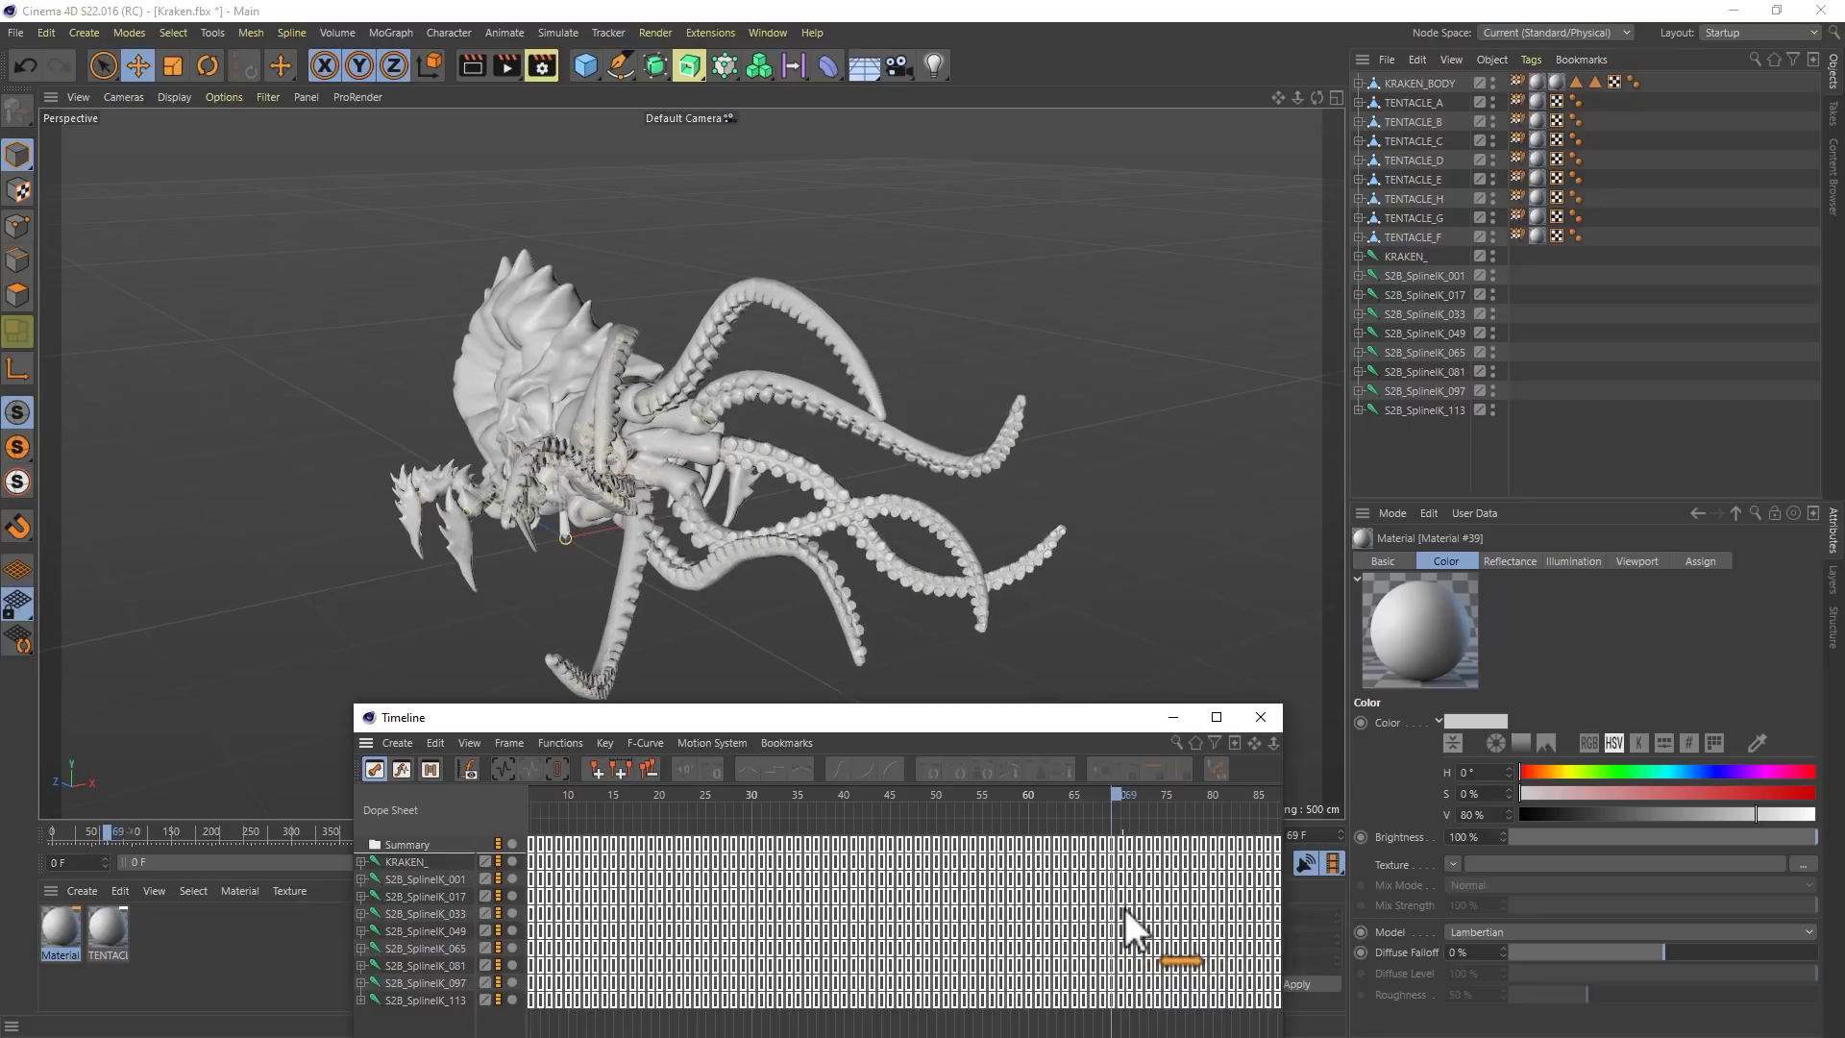
click(1132, 830)
key(alt+u)
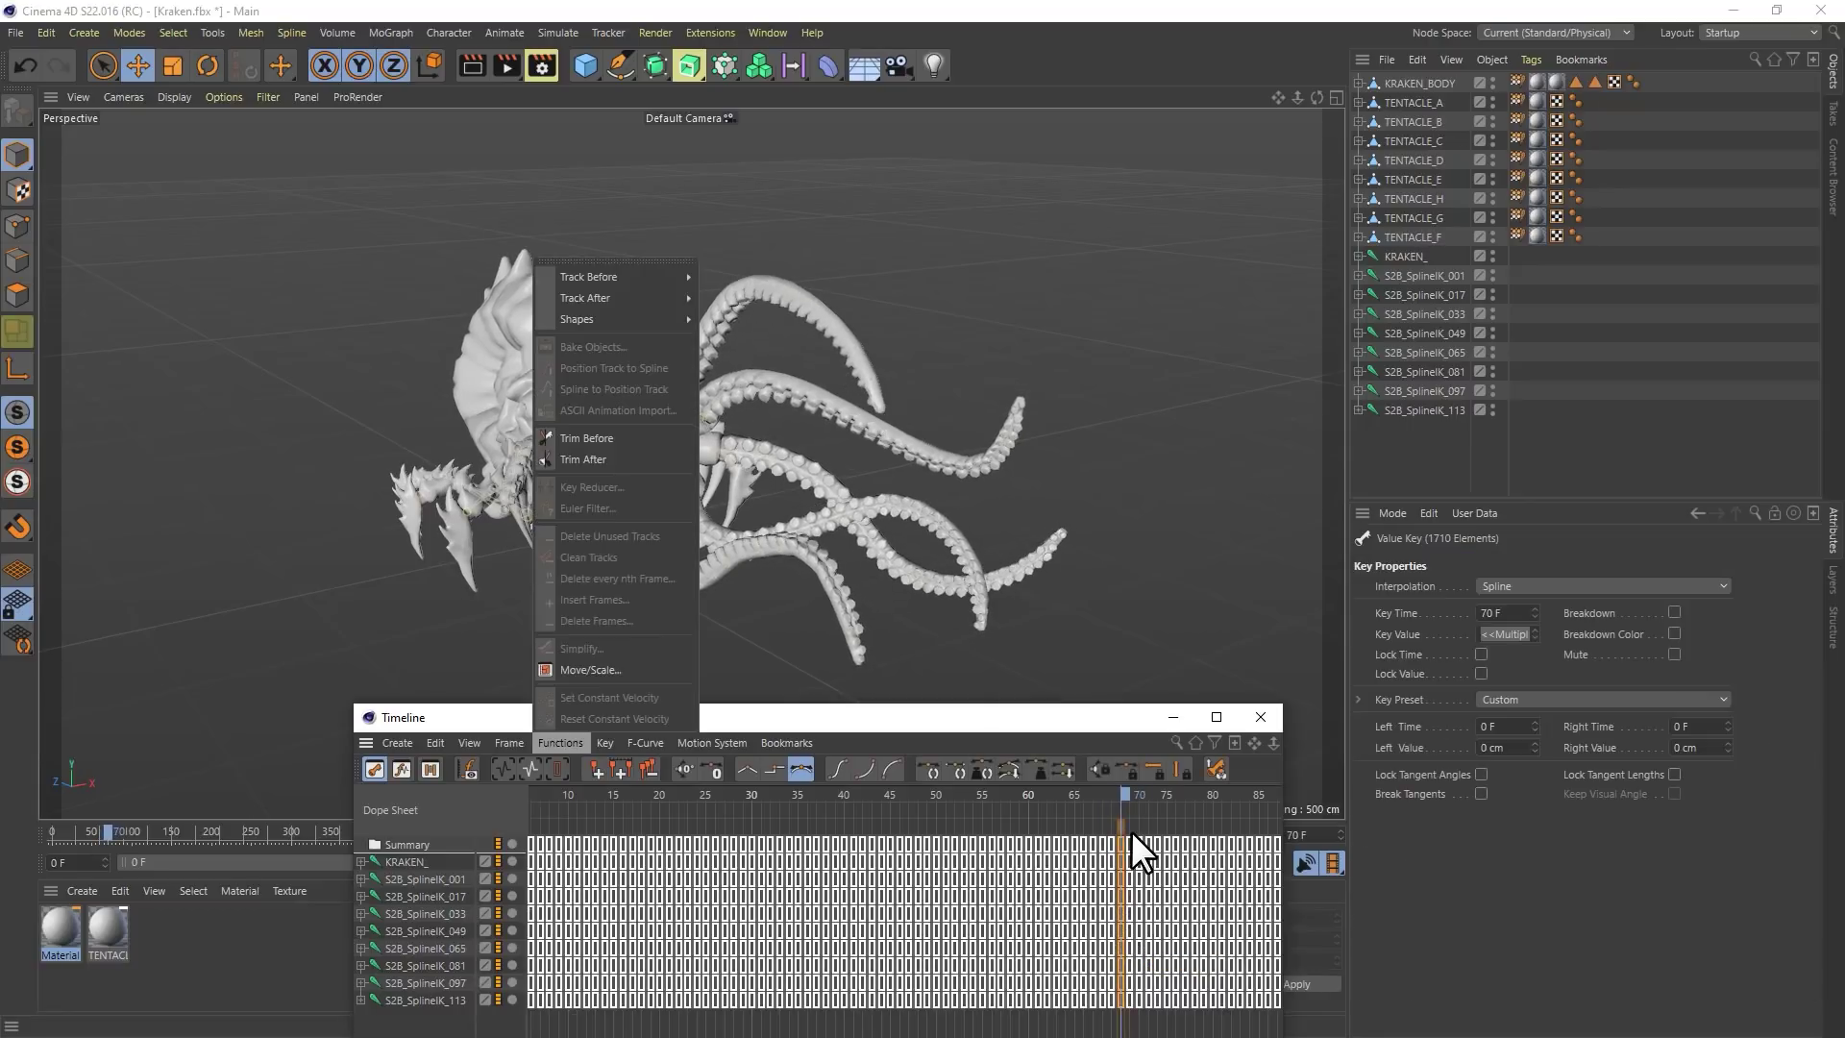
click(607, 455)
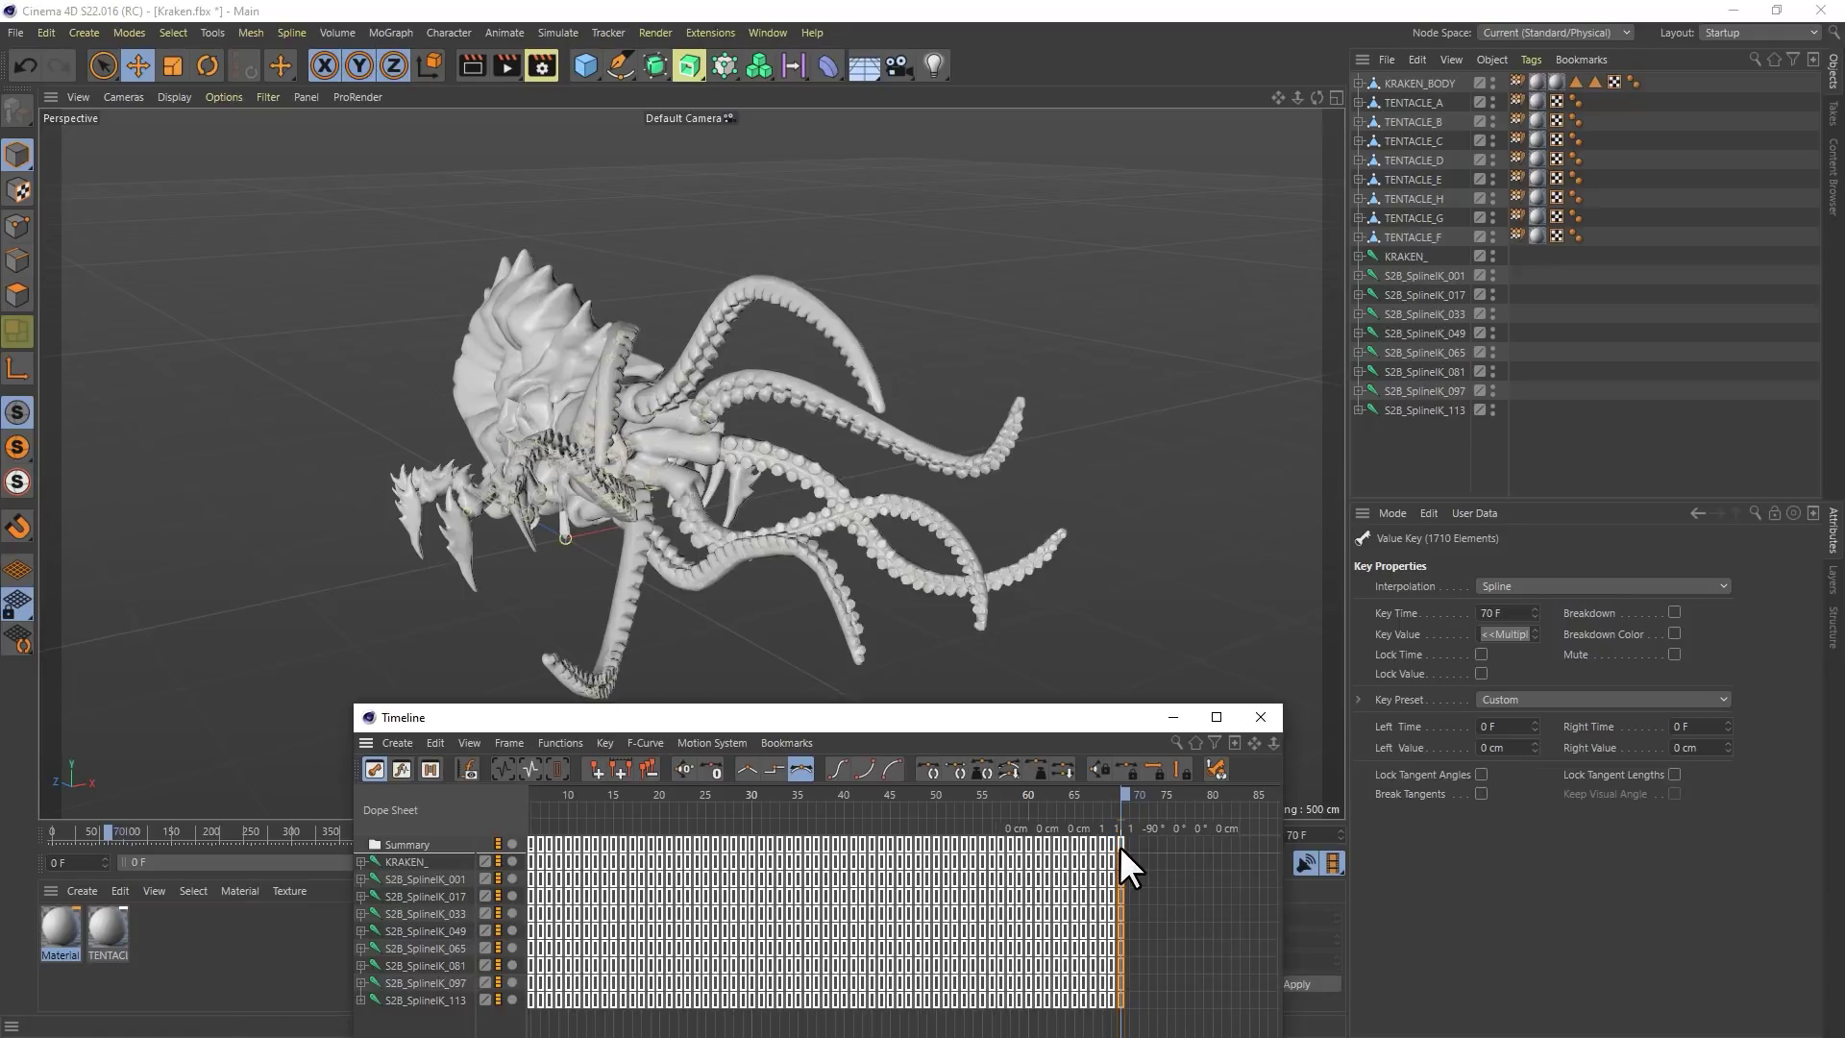
Select the kraken's keys at frame 10 and trim all animation before them
drag(1075, 776, 636, 868)
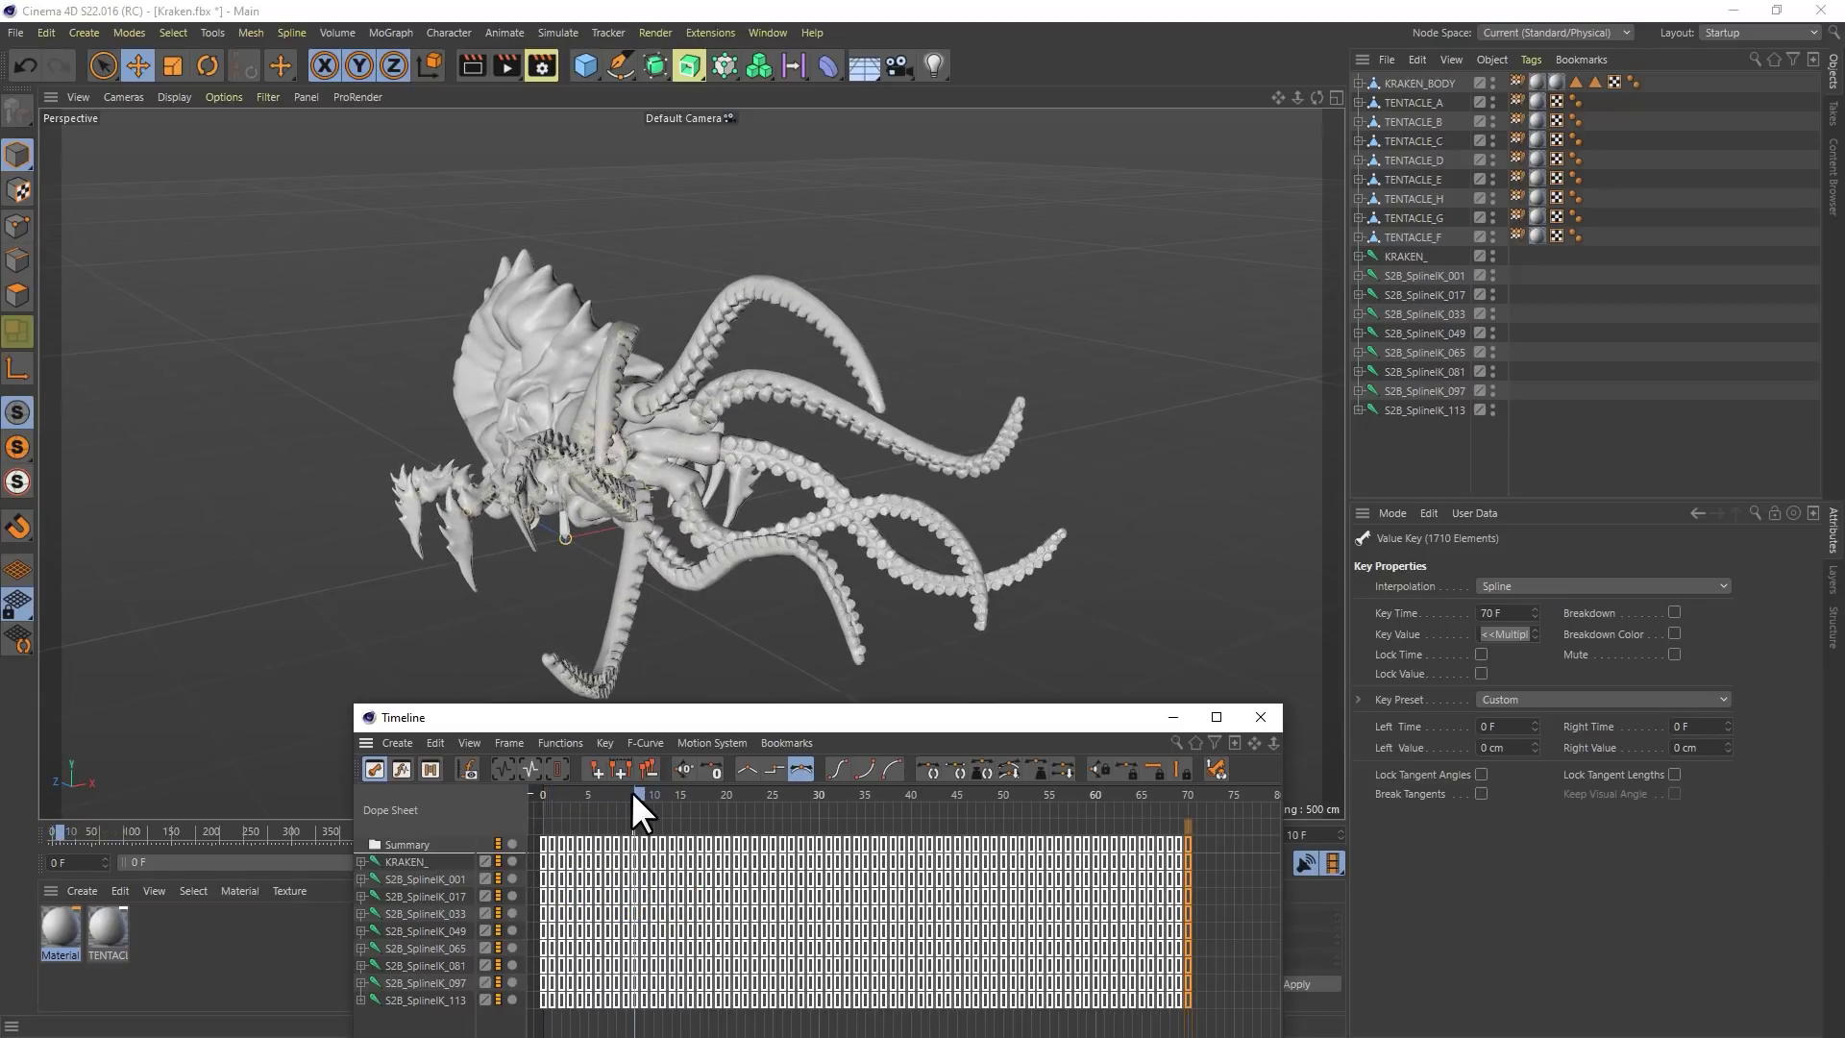
click(635, 843)
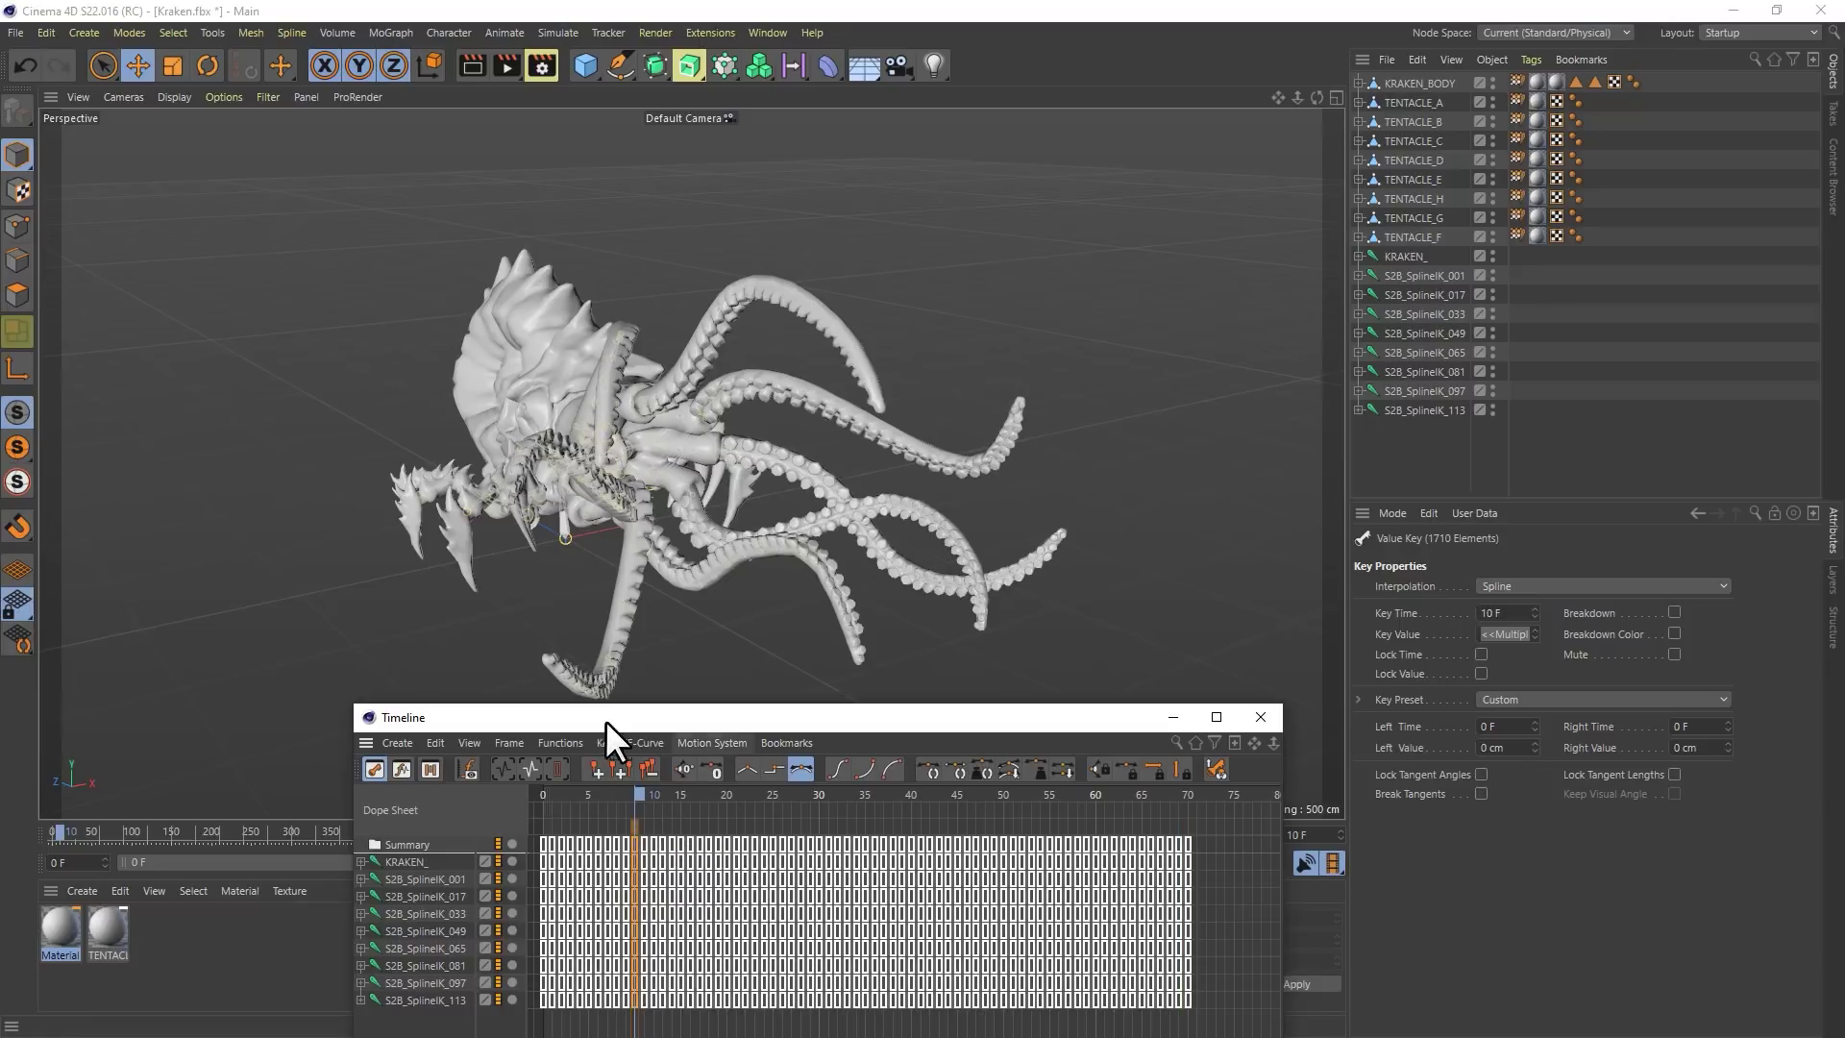
click(573, 742)
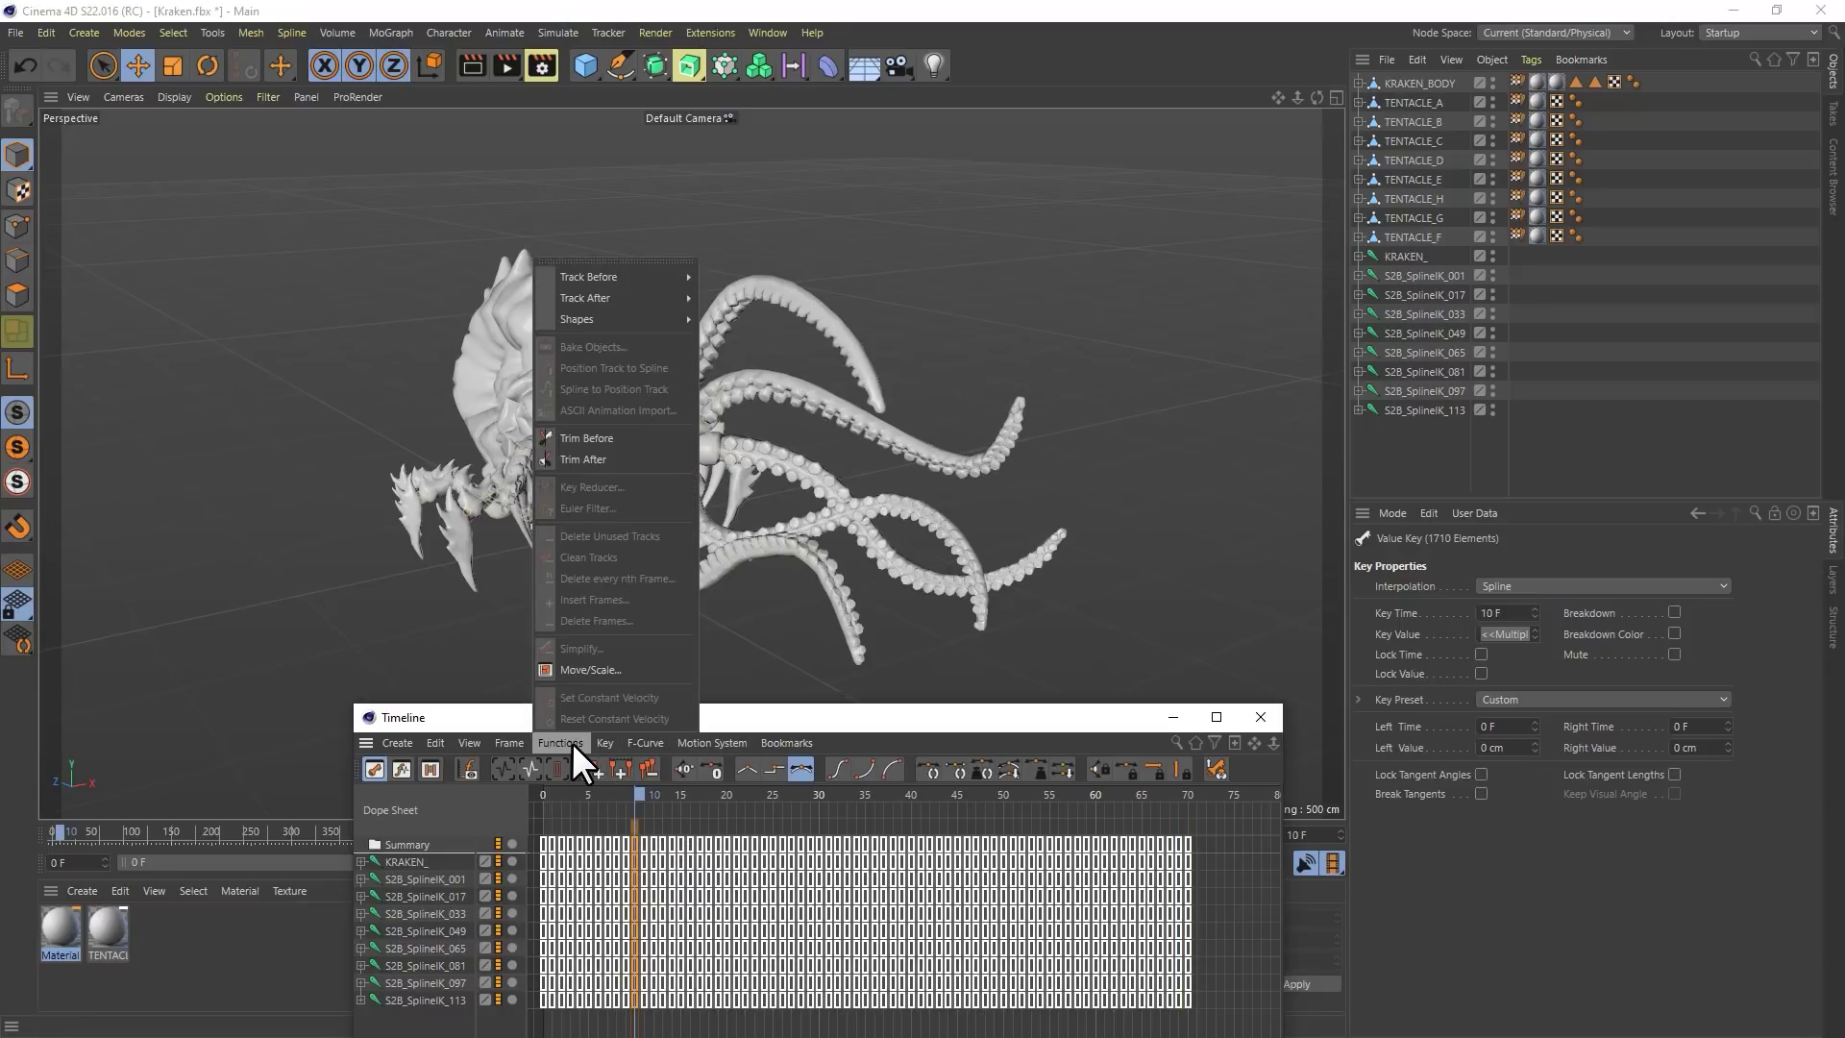
click(568, 431)
Move all the remaining kraken keys so the animation begins at frame 0, and return to that frame
drag(588, 842, 1083, 993)
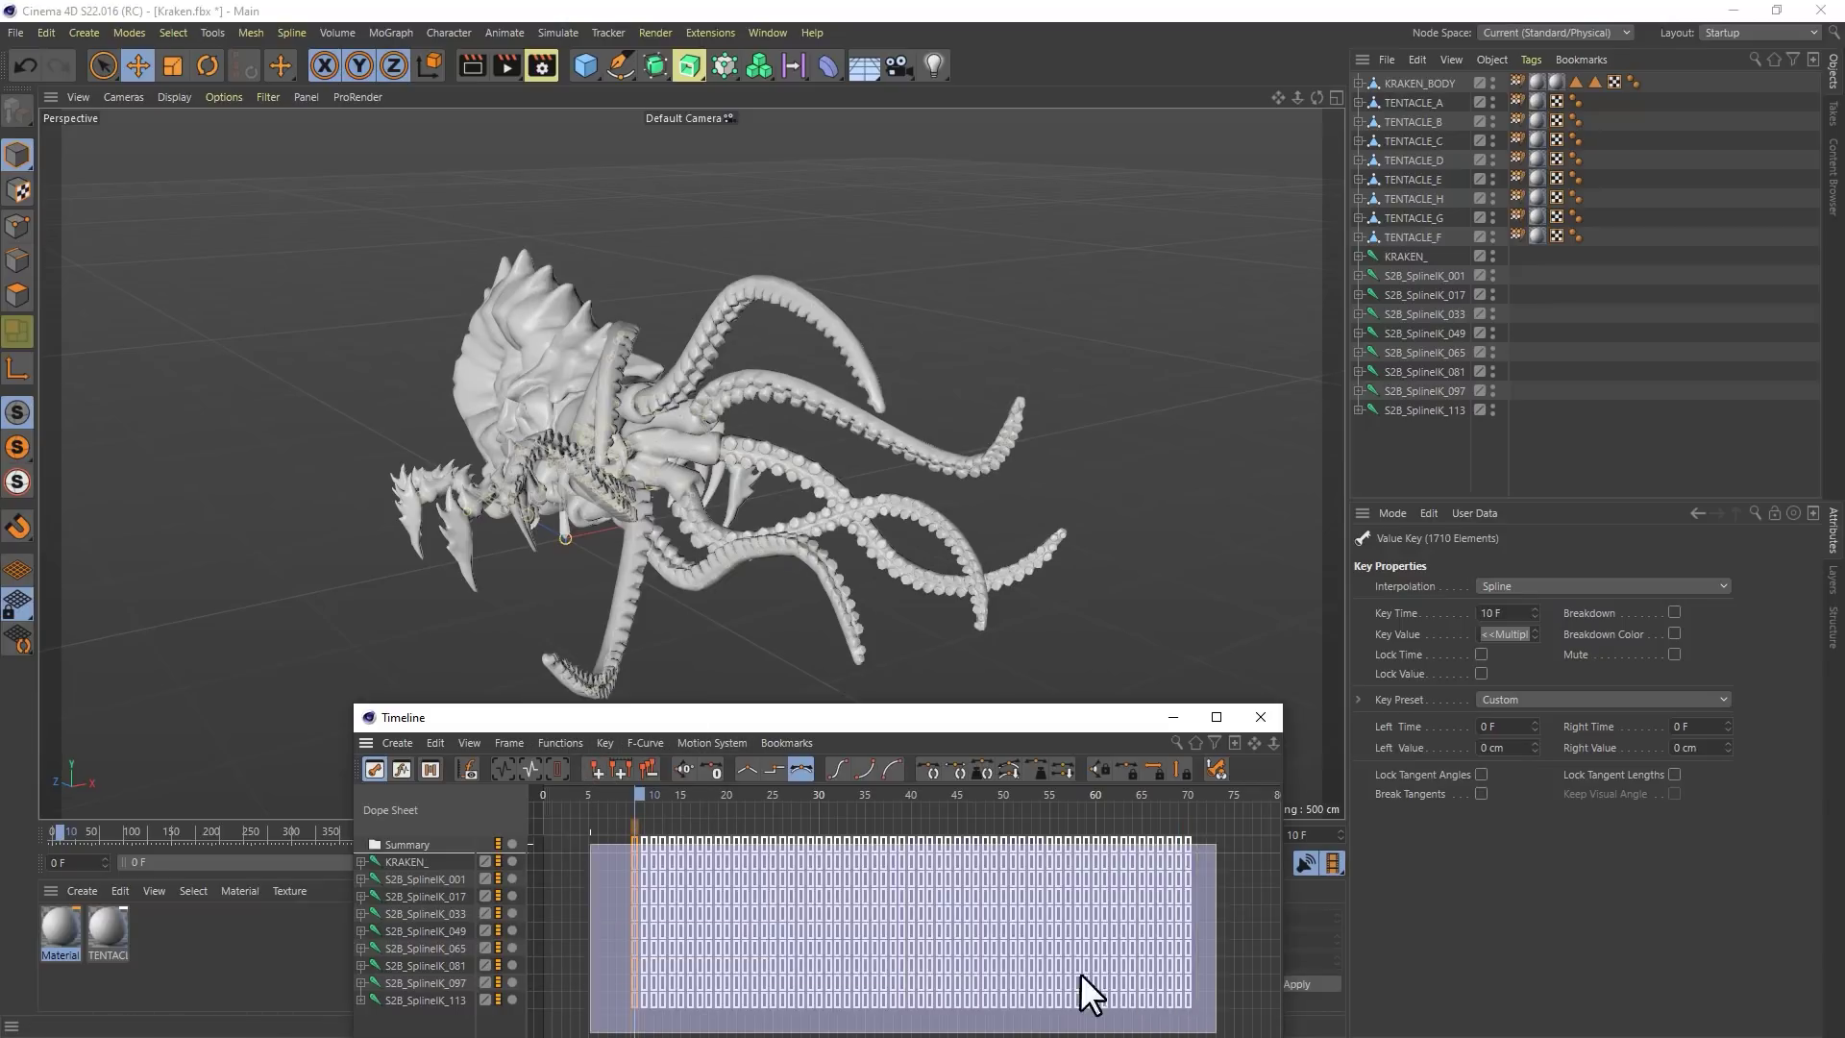
drag(643, 846, 573, 842)
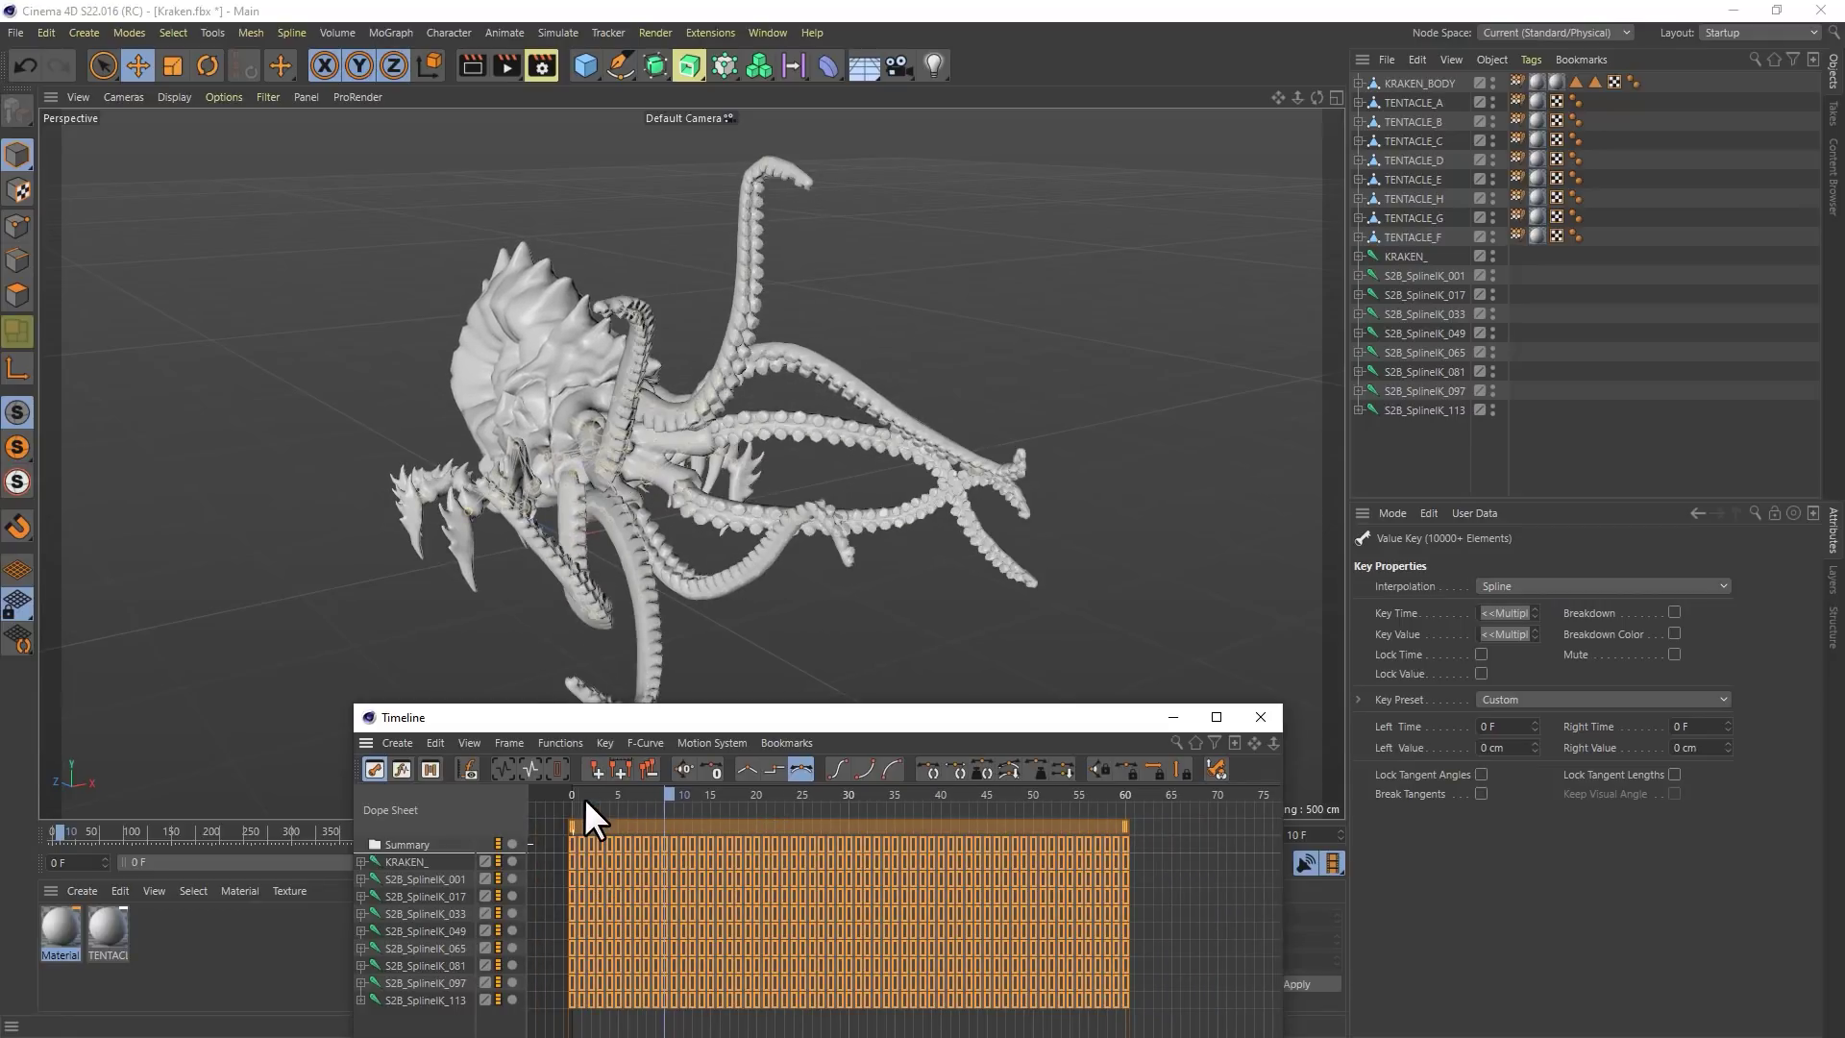
click(577, 795)
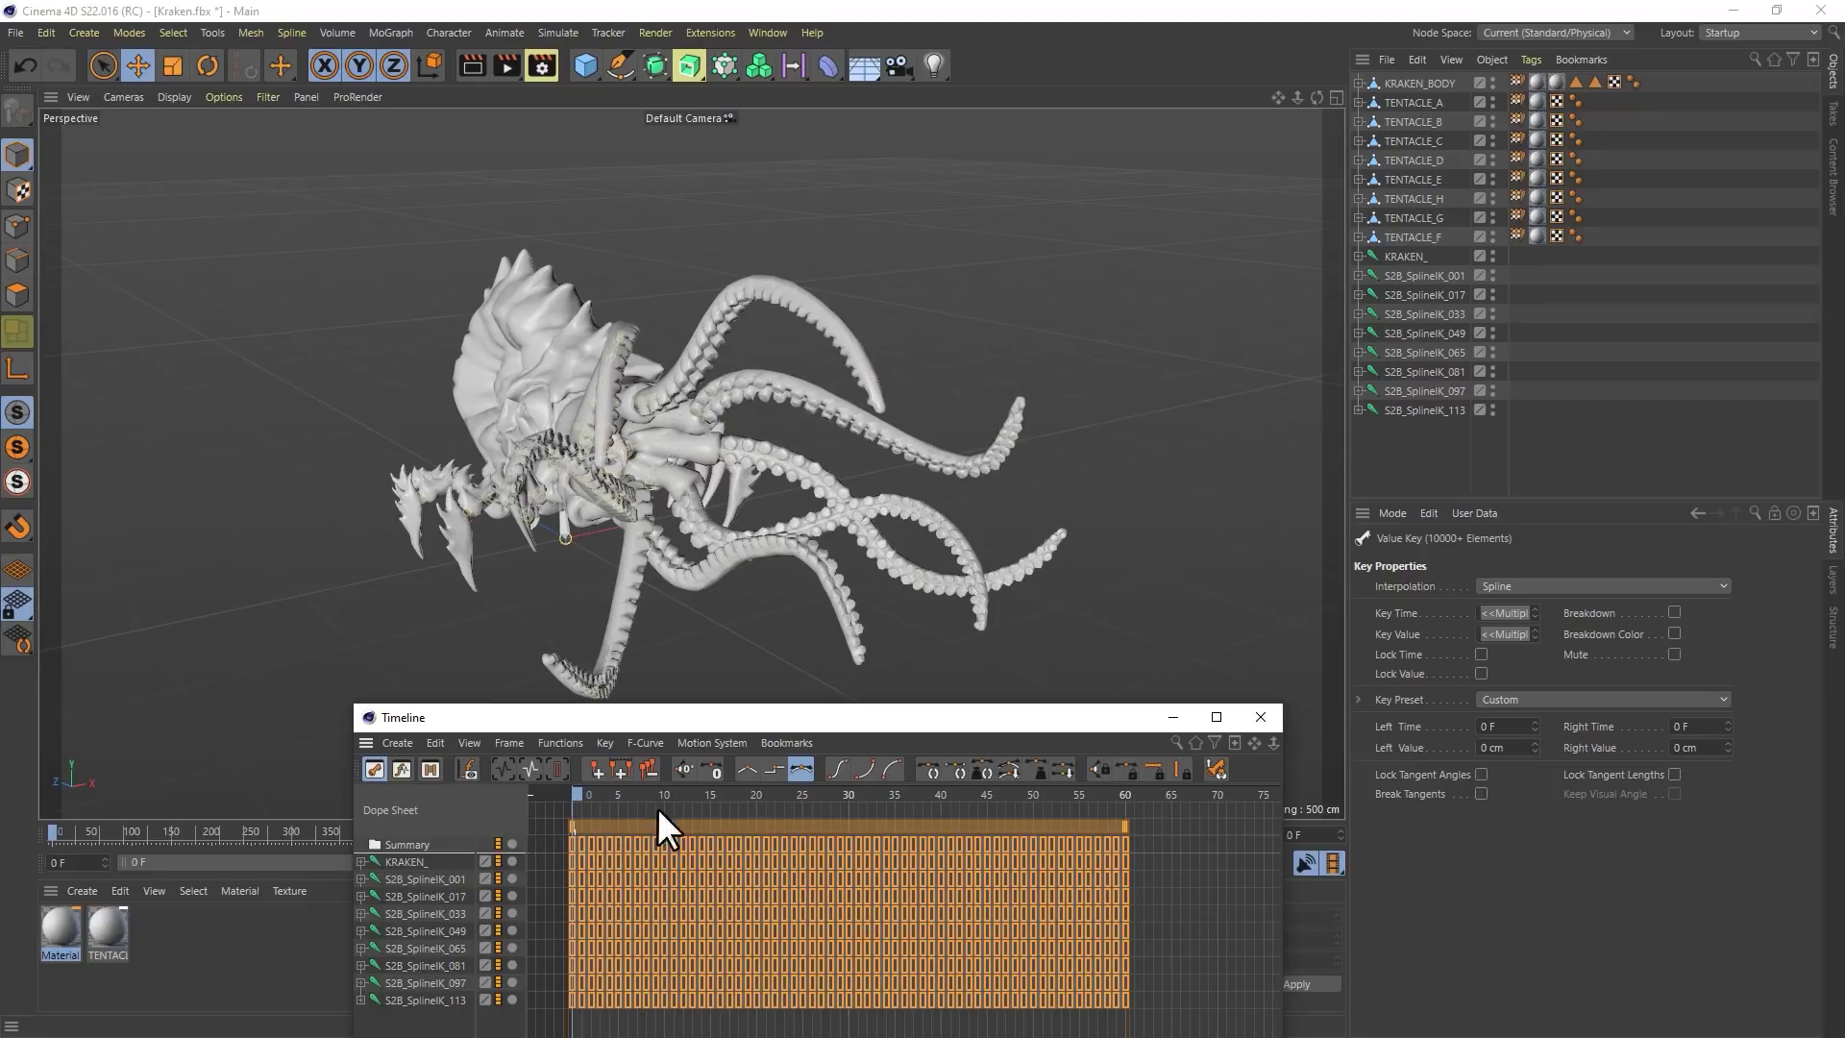
Delete all of the kraken's keys at frame 60 so the animation ends at frame 59
click(1124, 795)
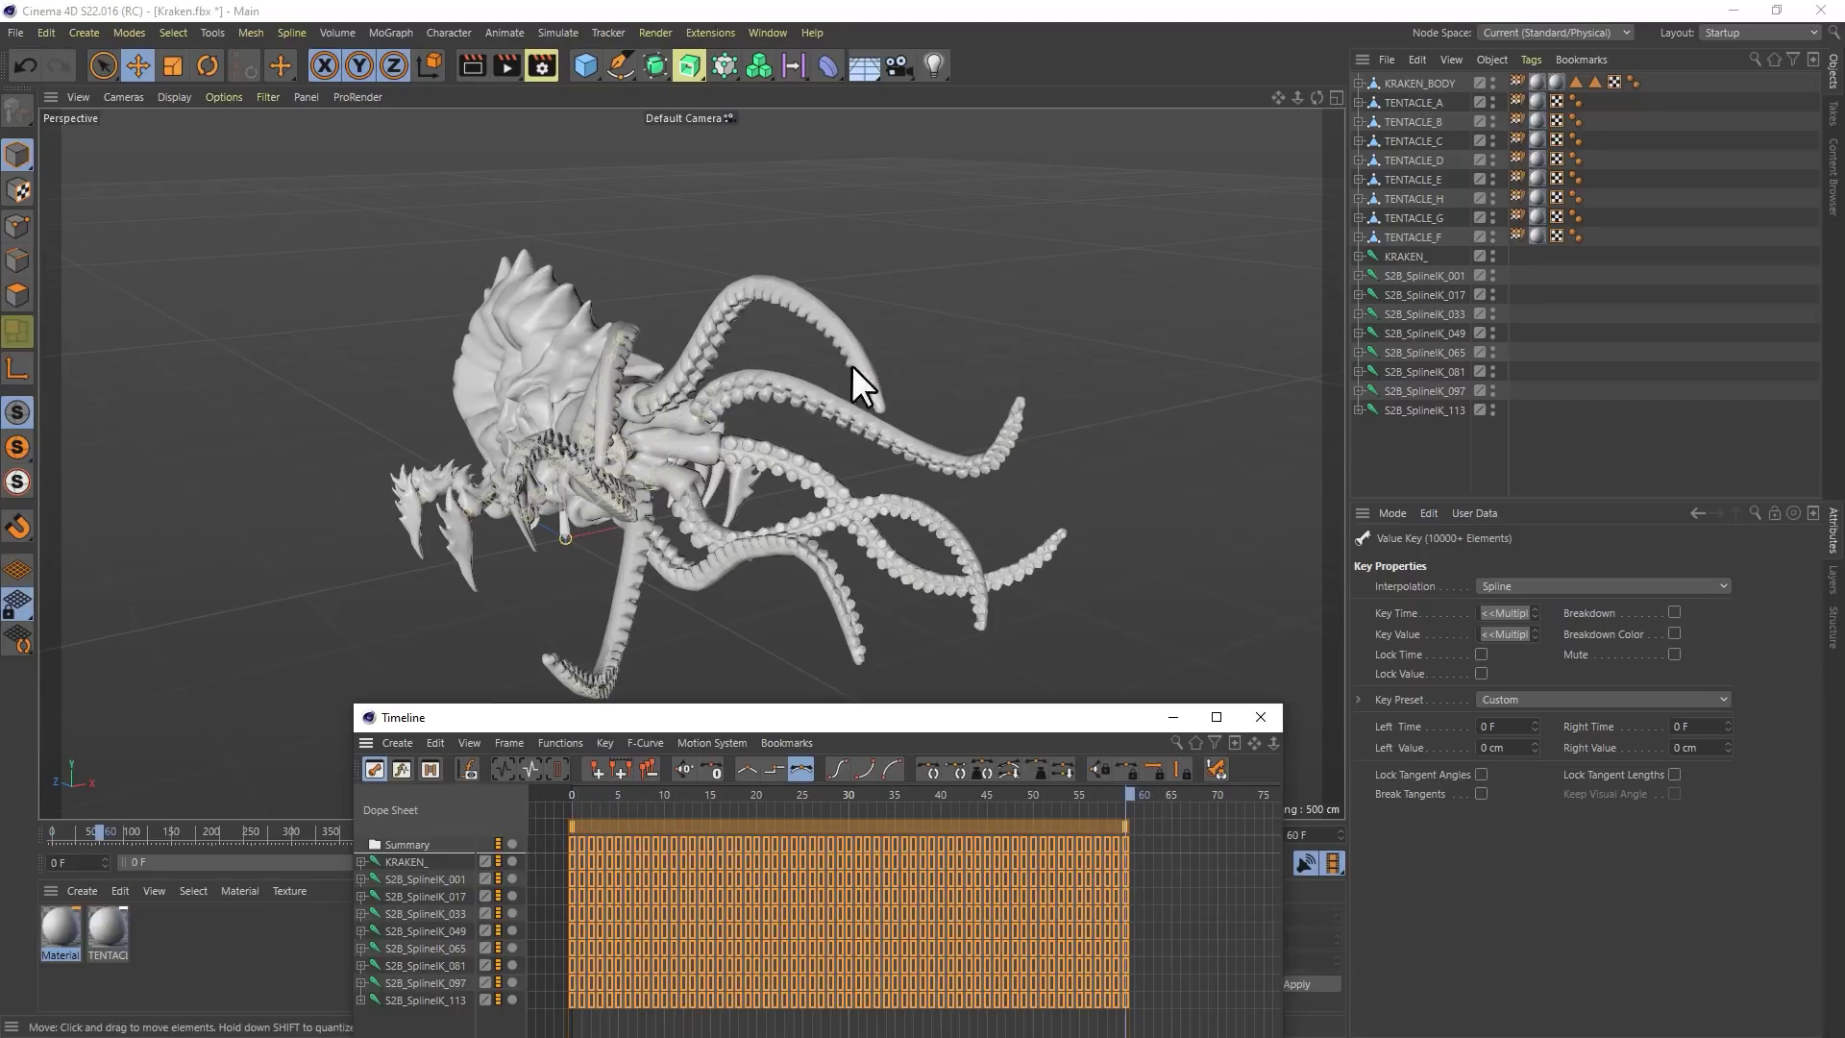
drag(1144, 835, 1102, 1025)
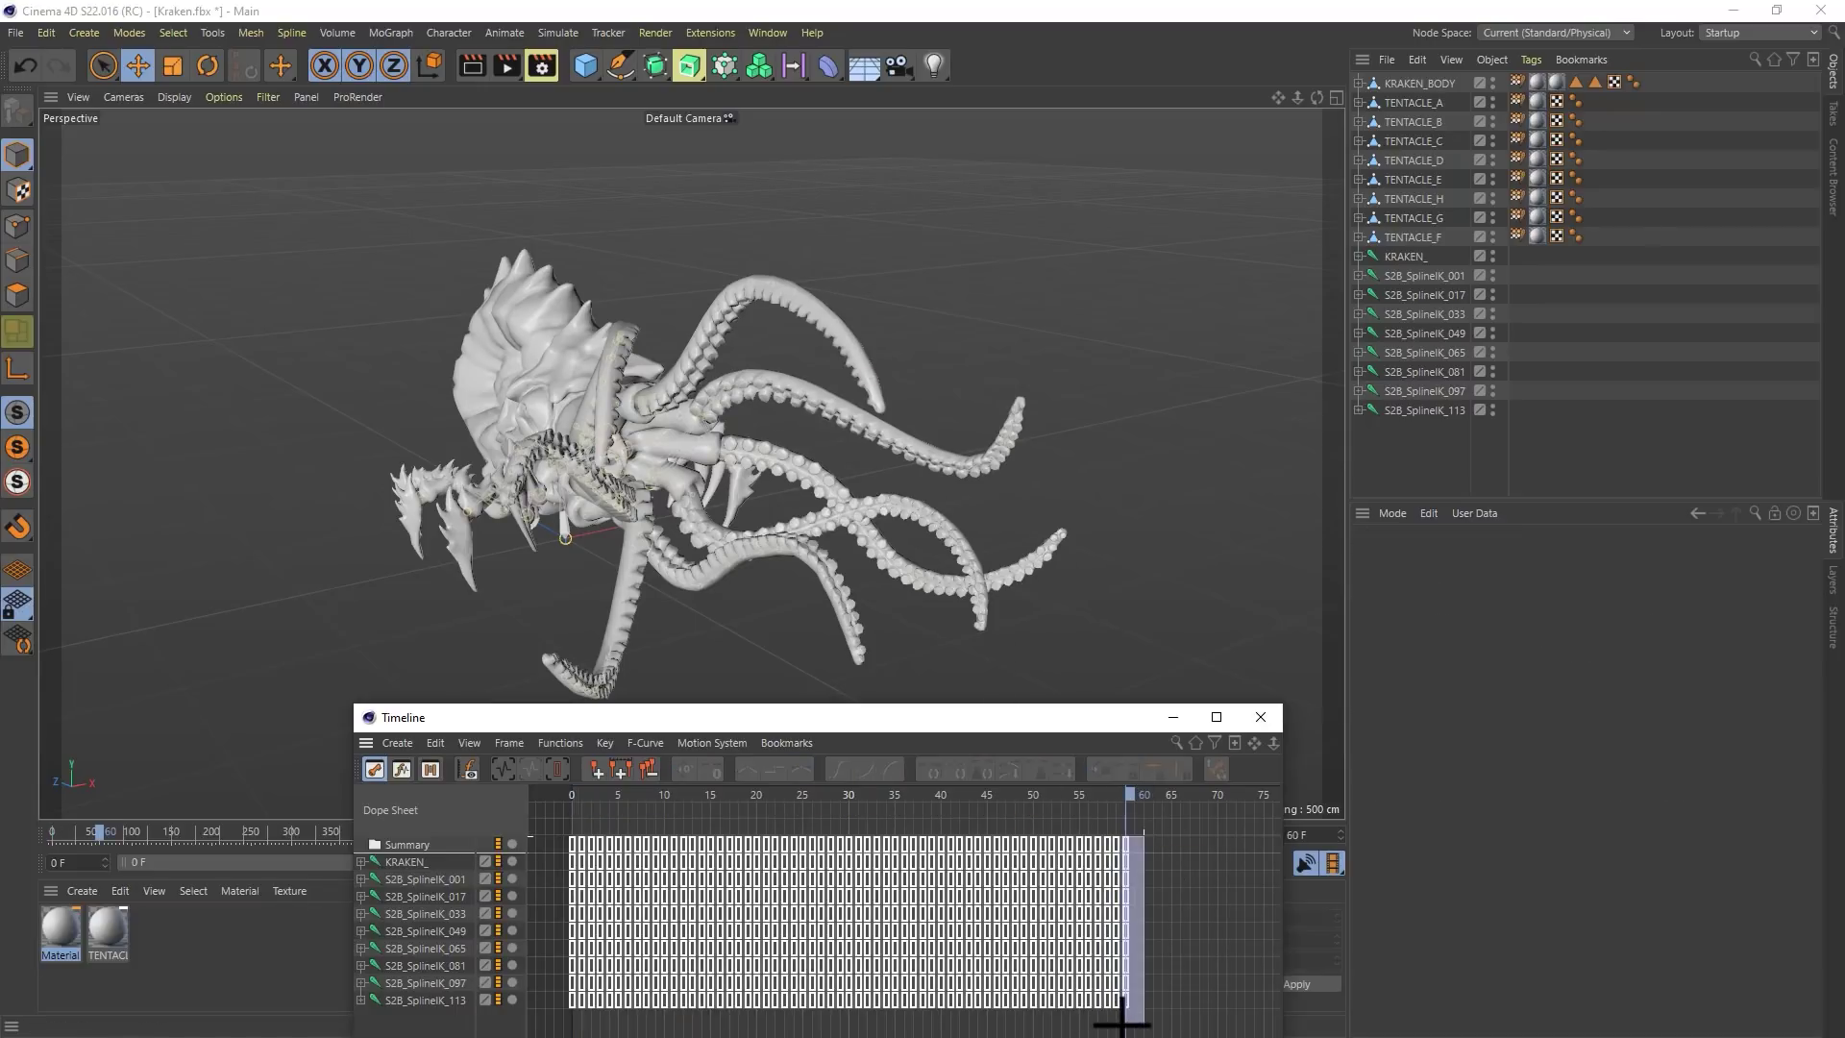
key(Delete)
click(1115, 793)
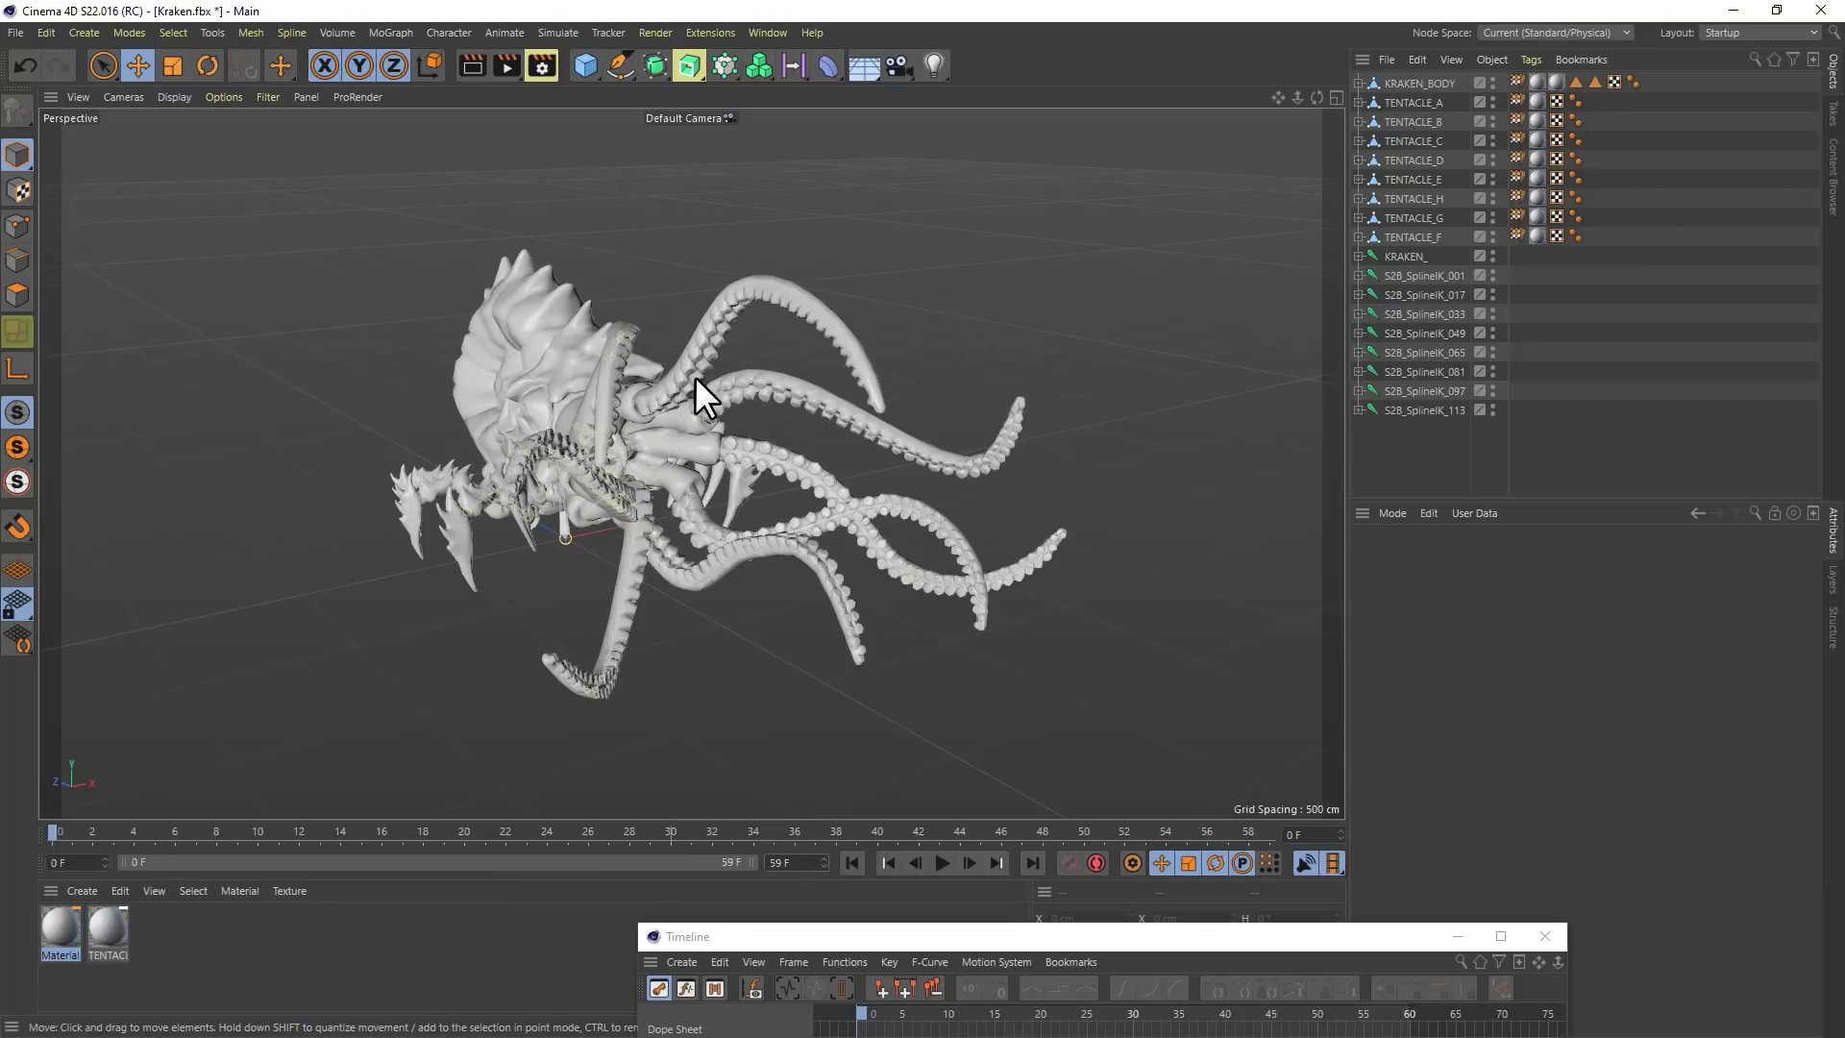
Export the trimmed kraken animation as a model sequence with File Sequence Exporter 1.14
click(711, 32)
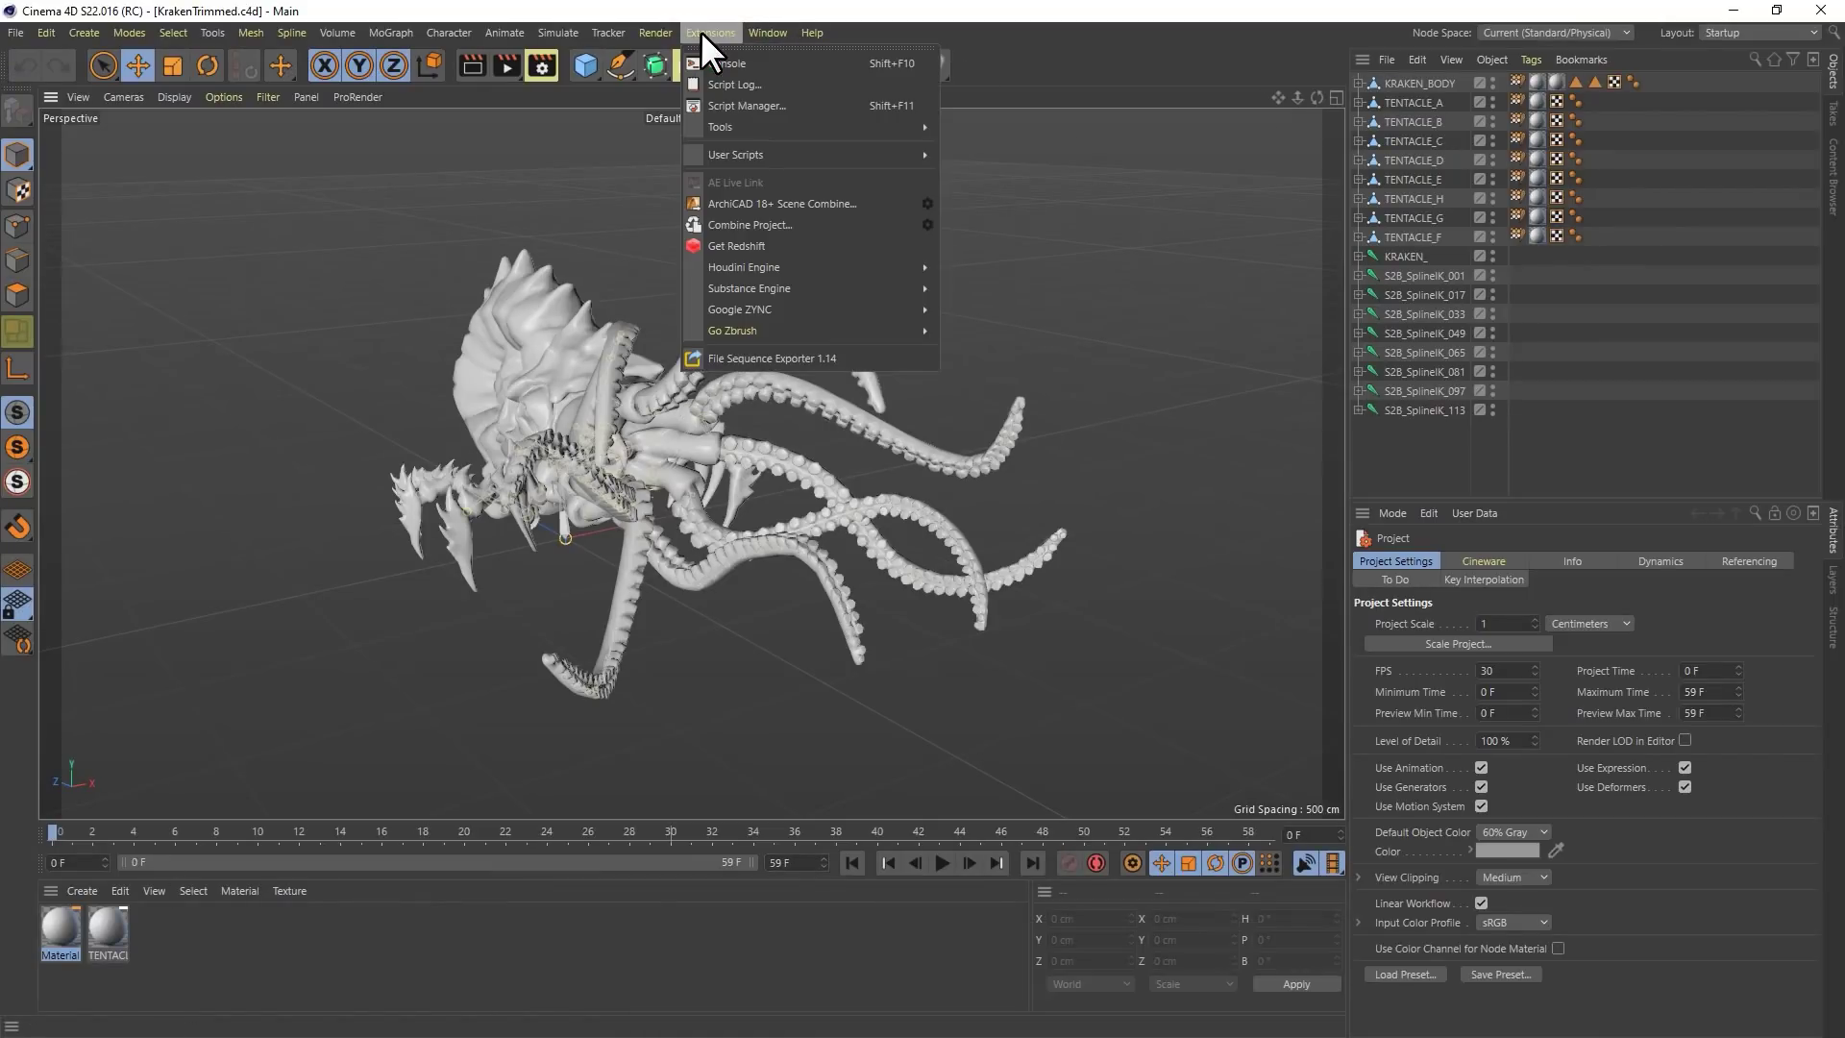
click(745, 358)
click(765, 583)
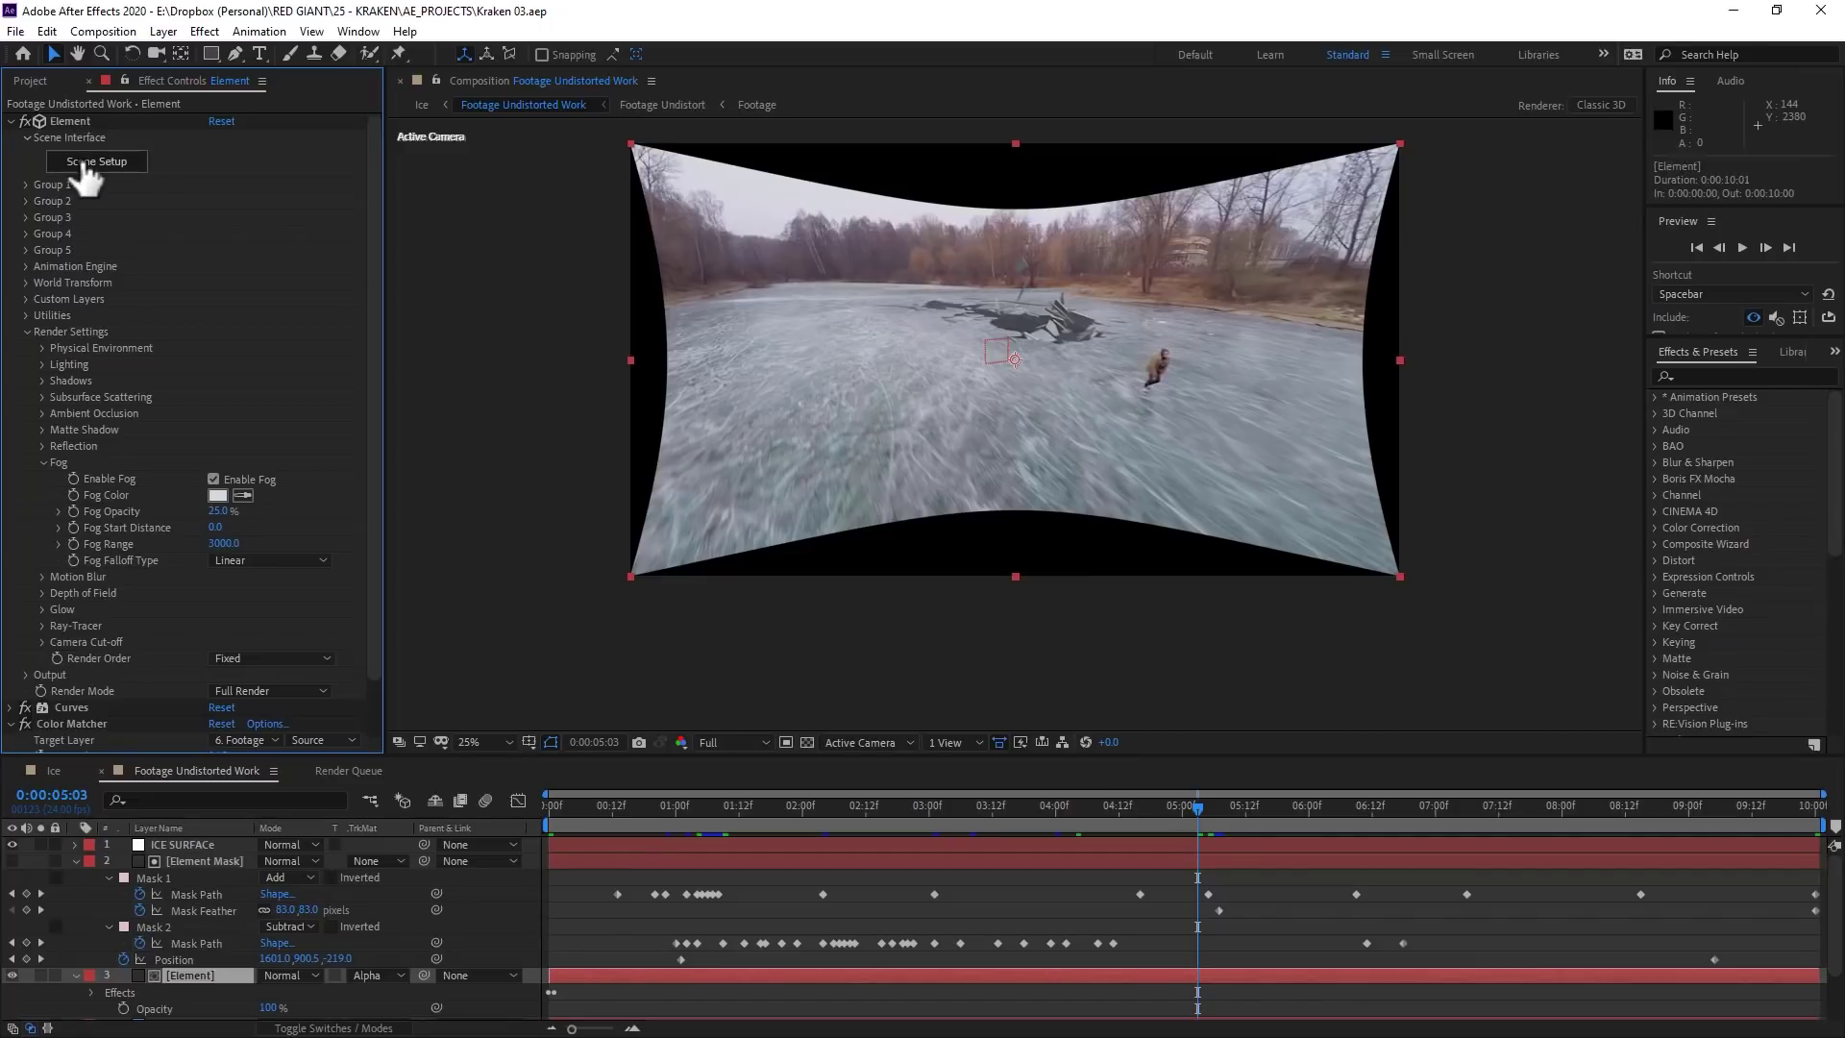
Switch to After Effects, open the Element scene setup, and add a new group folder assigned to group 2
click(83, 164)
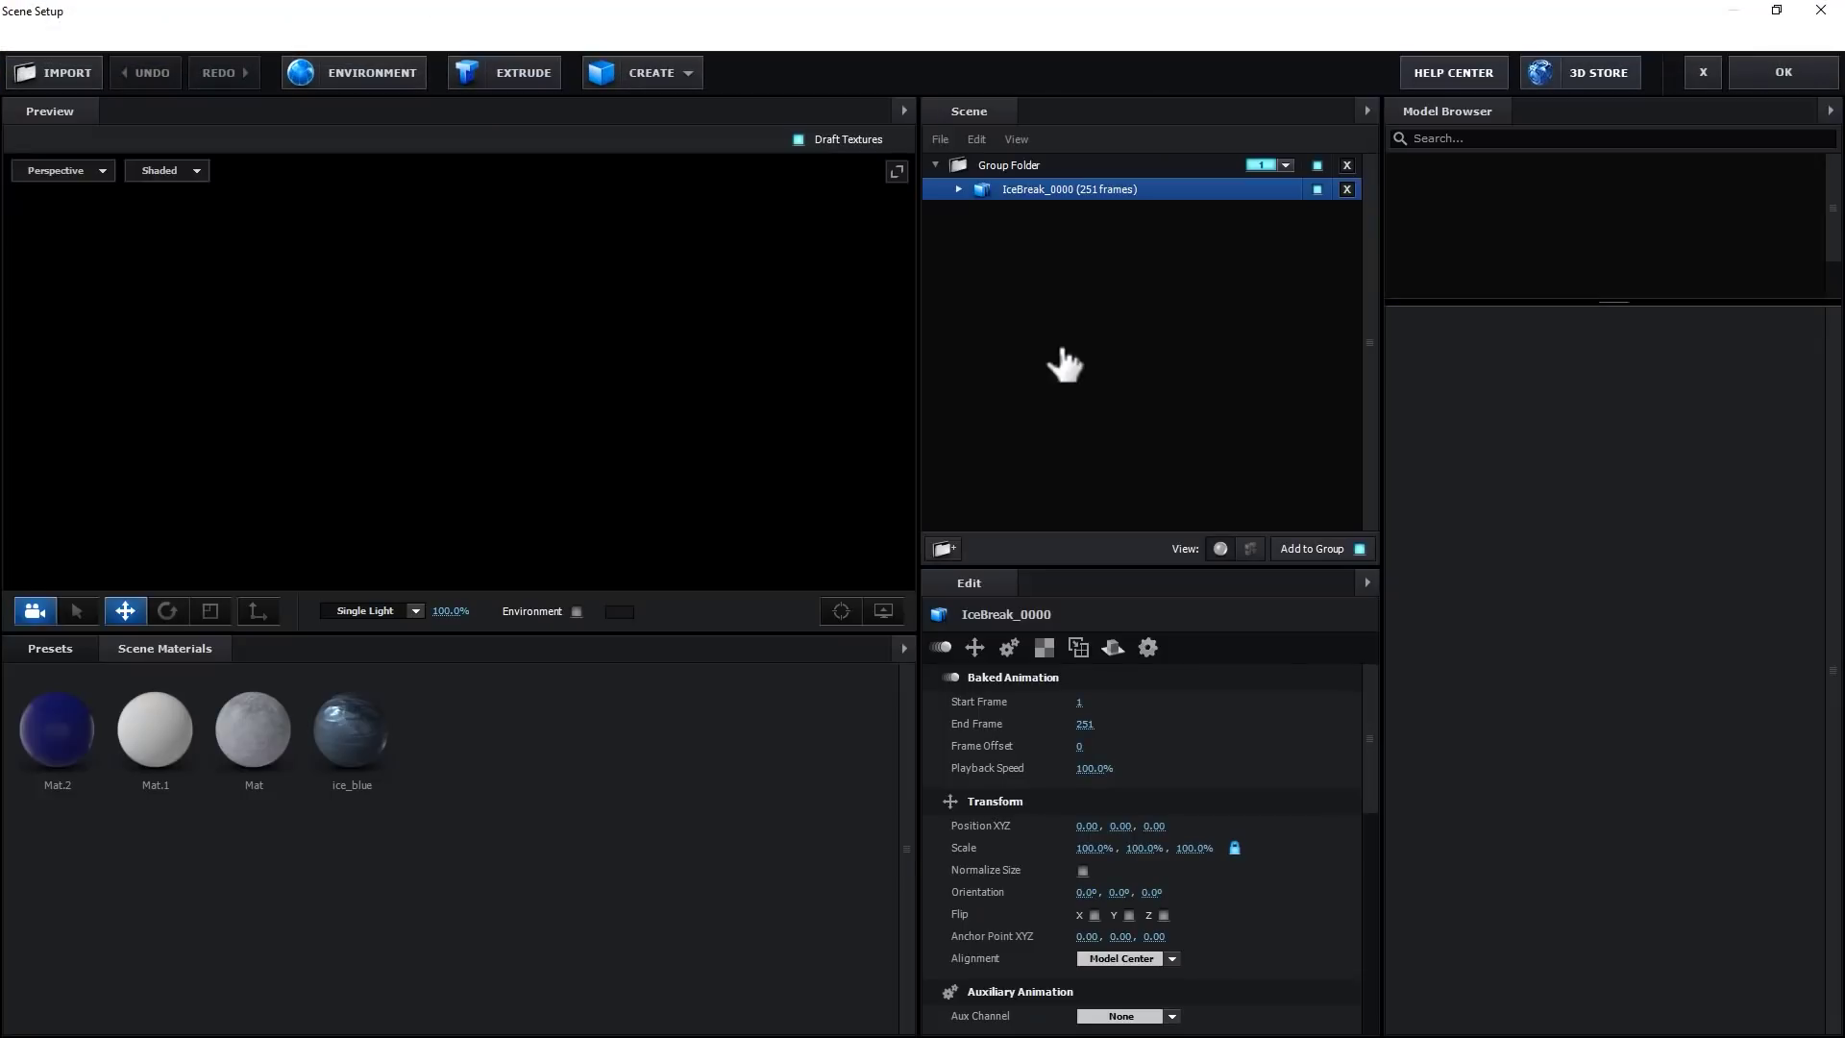
right_click(1063, 363)
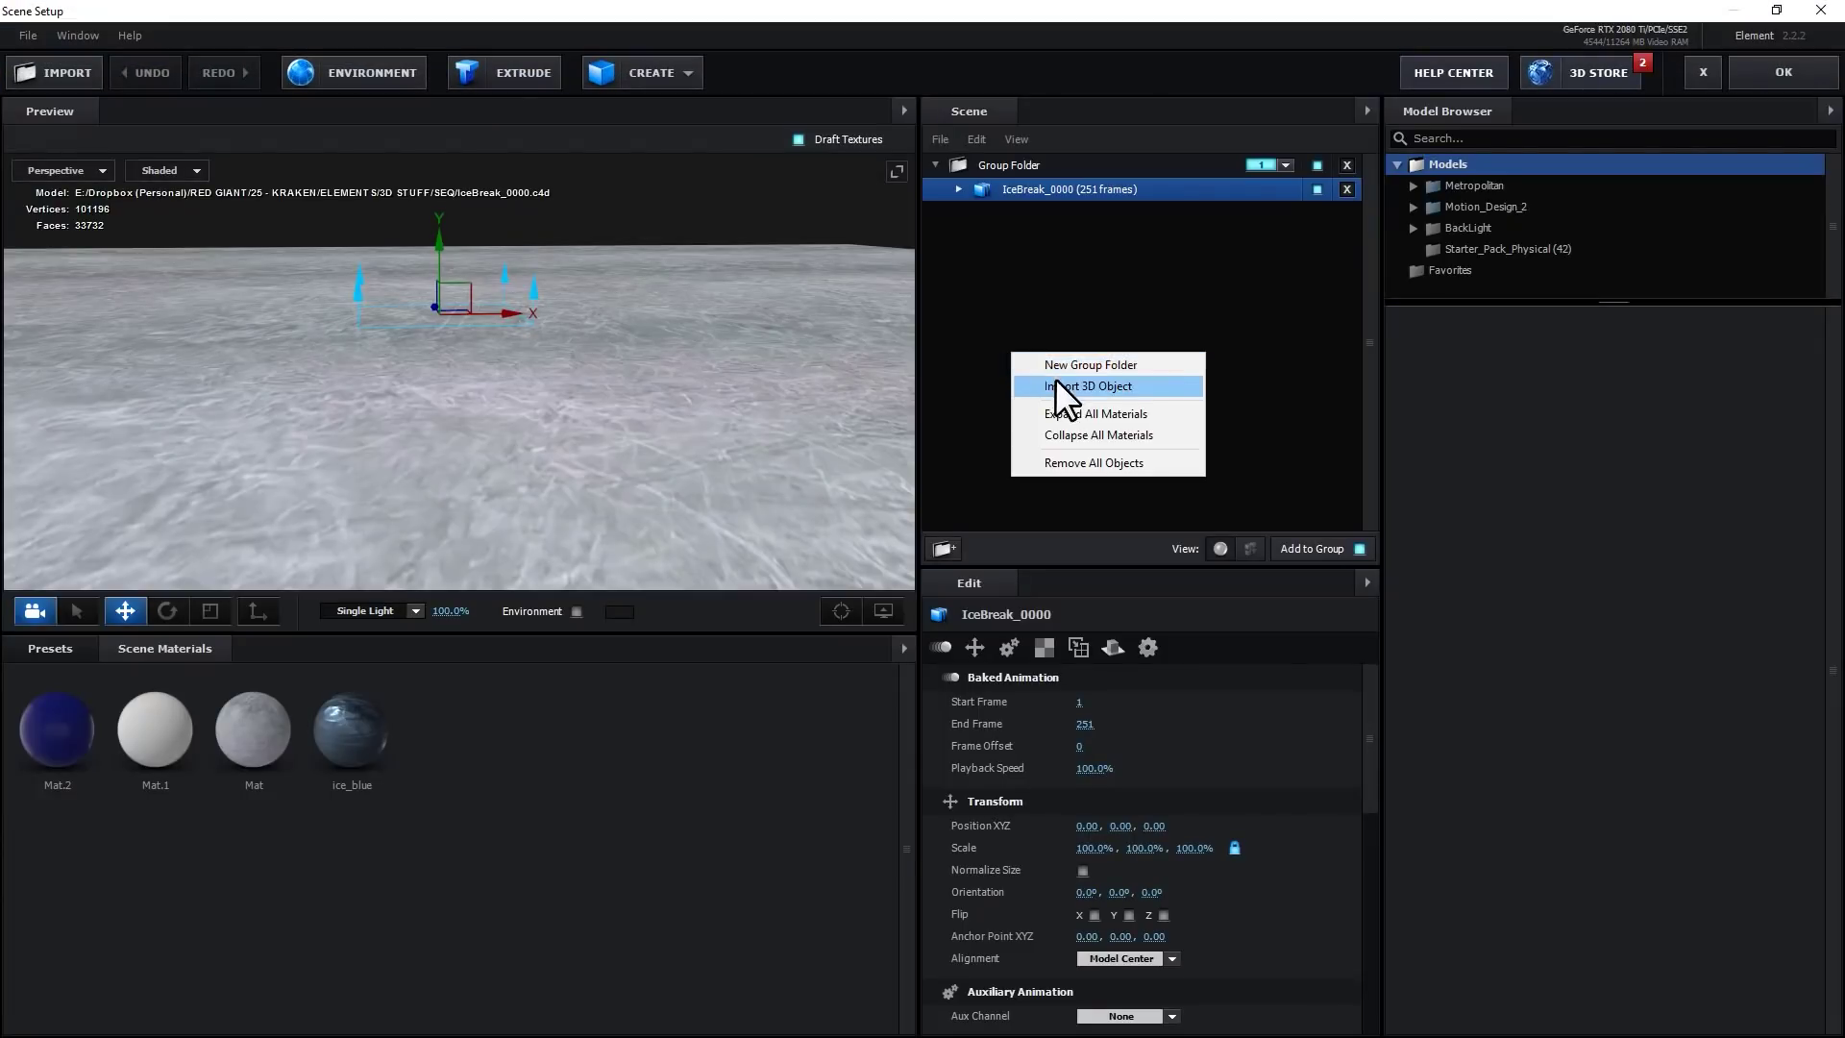
click(1084, 367)
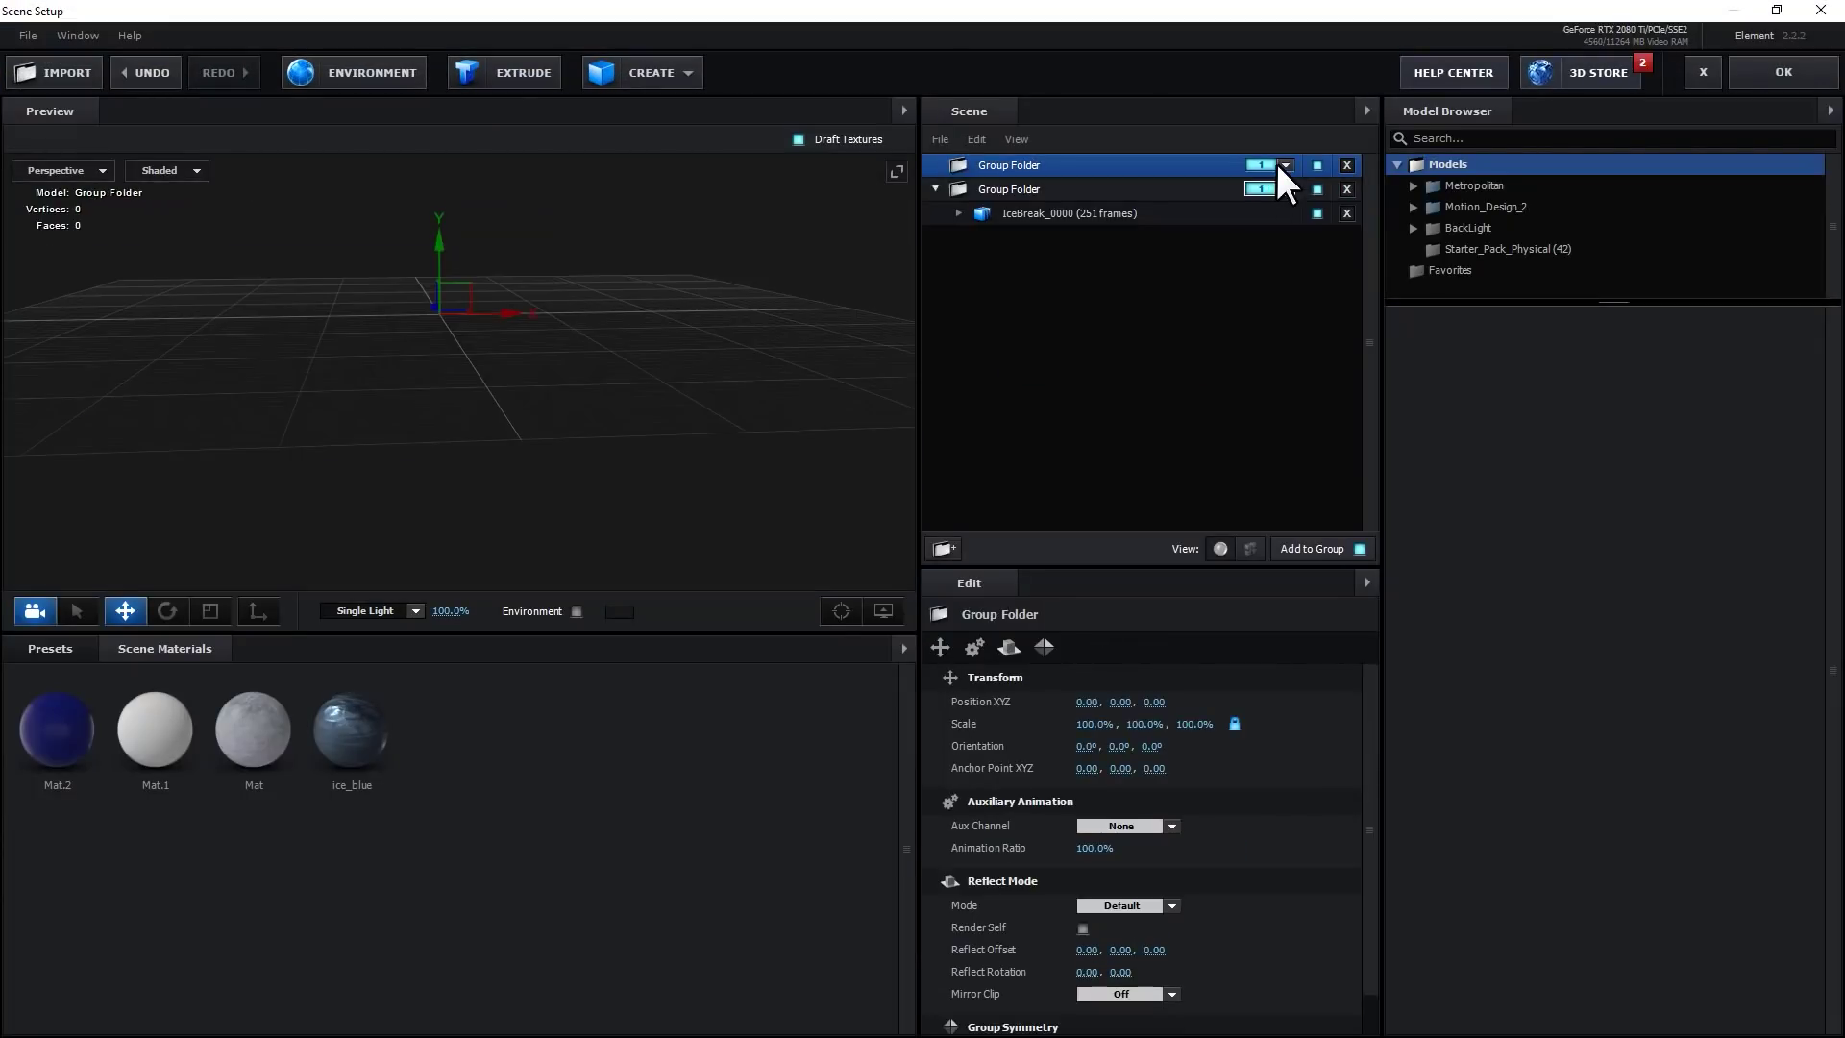
click(1284, 165)
click(334, 108)
Import the Kraken_0000.c4d 3D sequence from the Kraken_SEQ folder into the new group folder
click(27, 36)
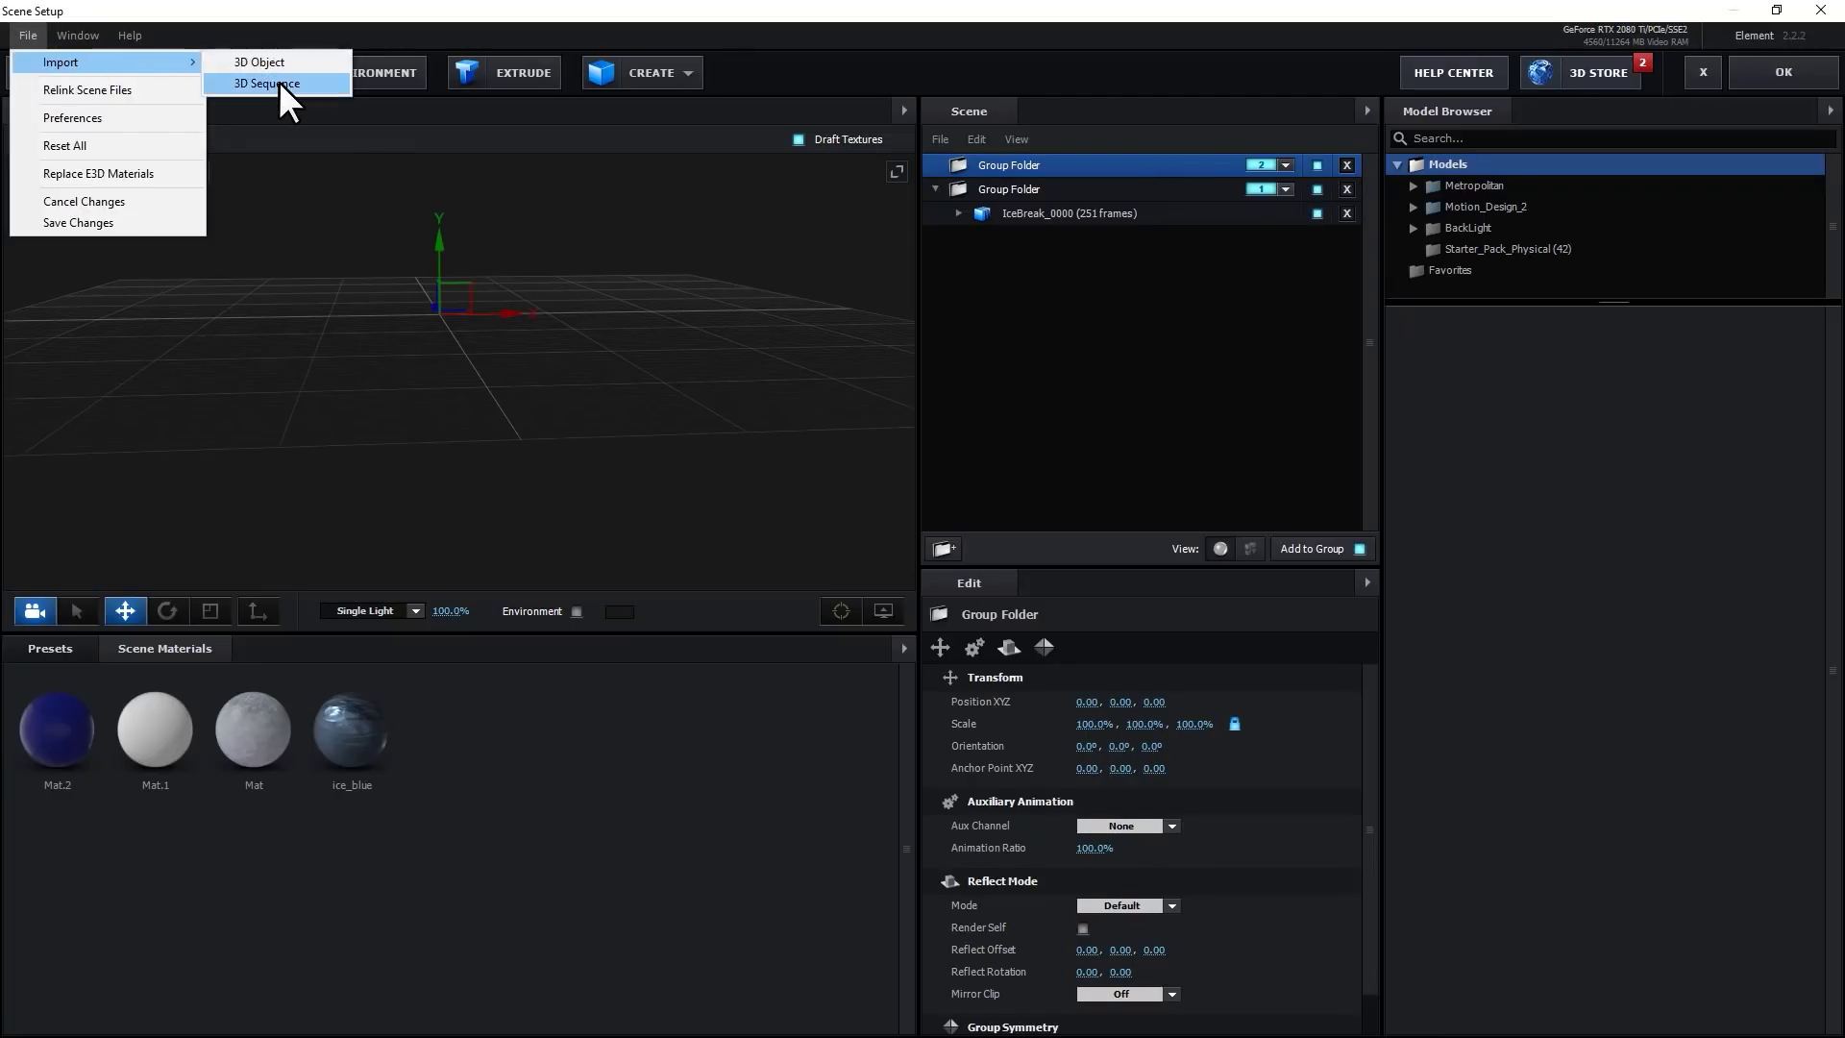
click(279, 83)
double_click(300, 307)
click(237, 180)
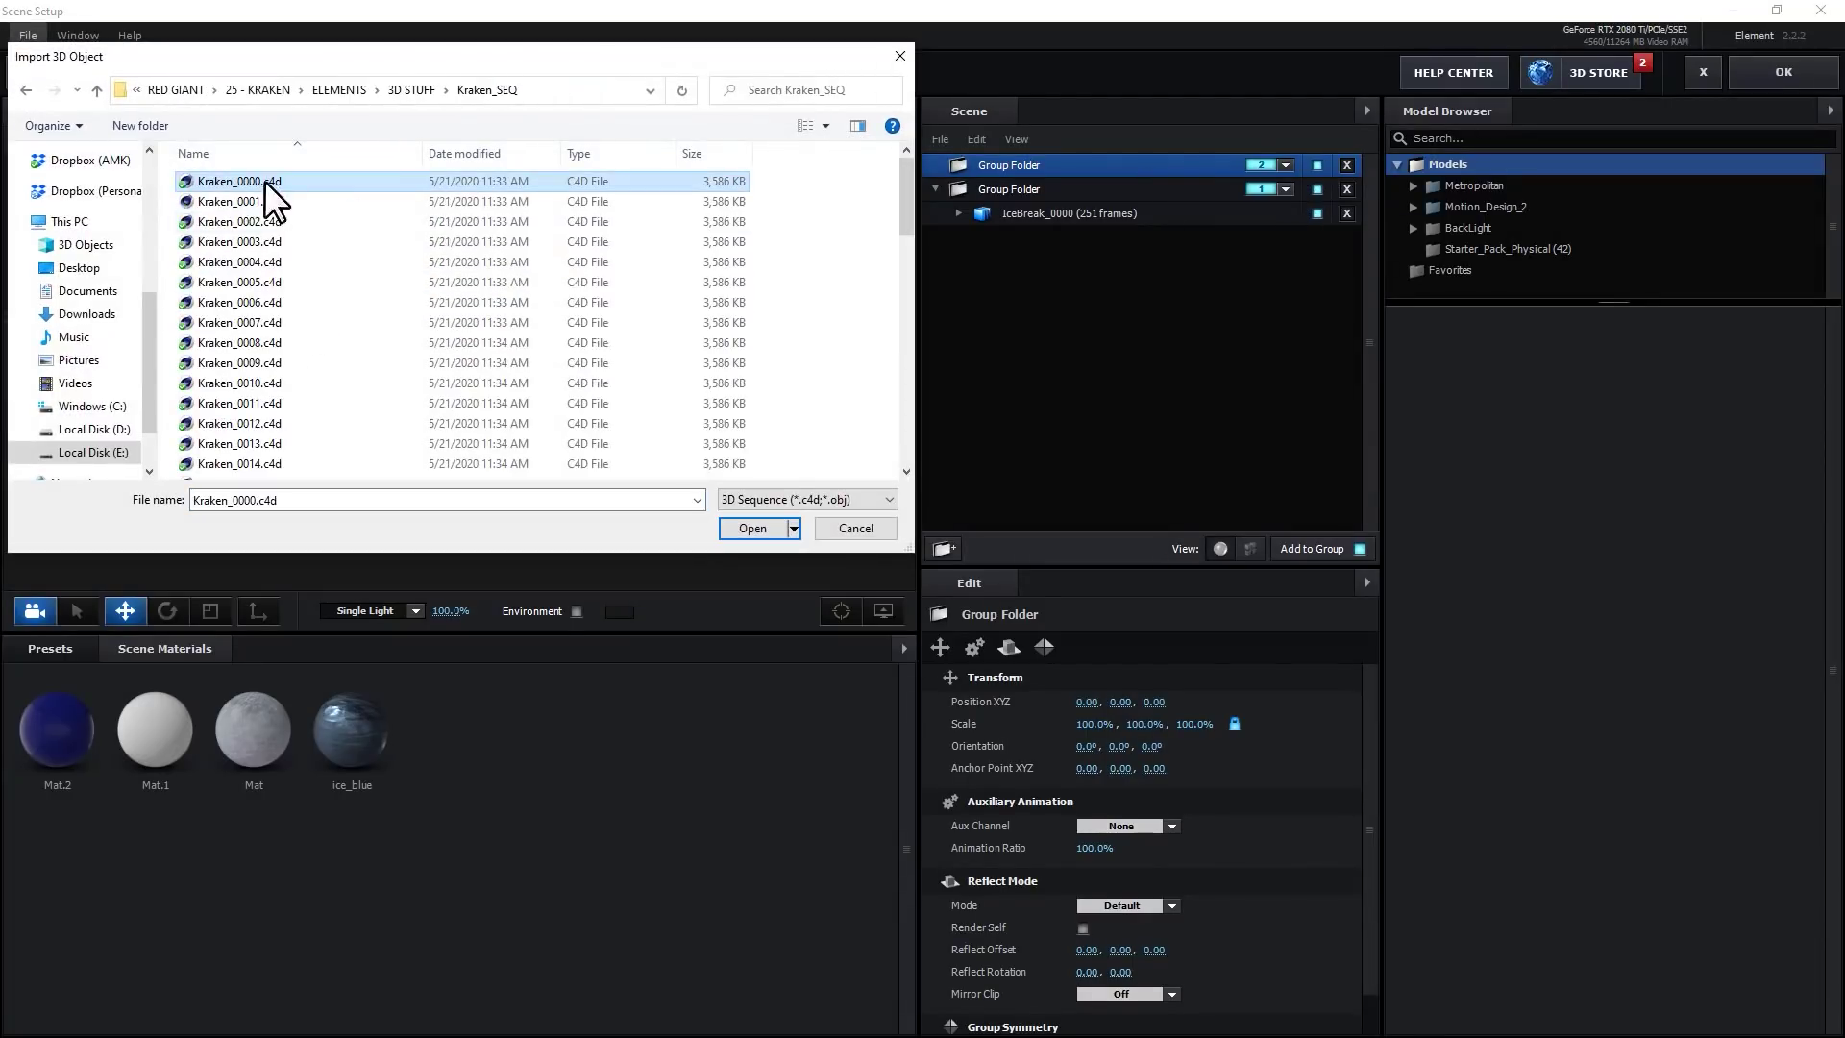
double_click(264, 183)
Apply texture maps to the kraken's Material #39 and TENTACLES_LEGS_CLAWS materials, and scrub the model's frame offset to preview its animation
click(437, 735)
click(542, 740)
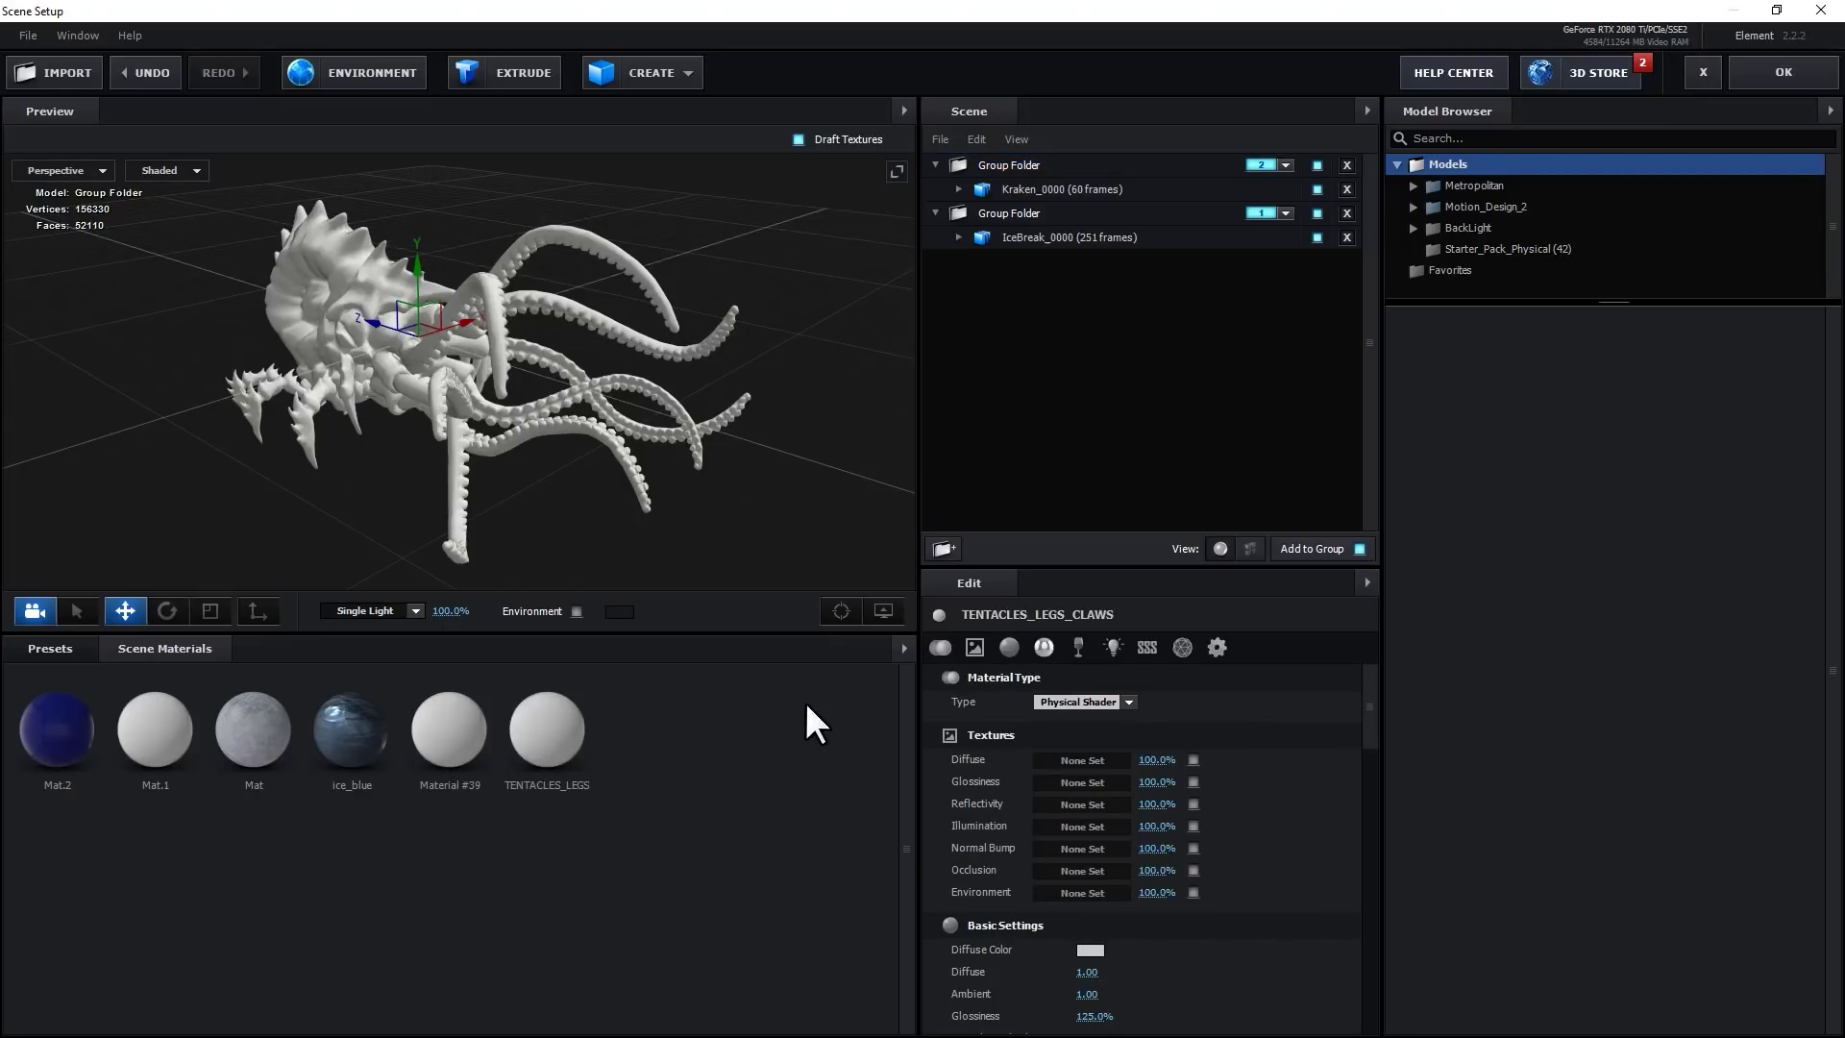
click(1083, 781)
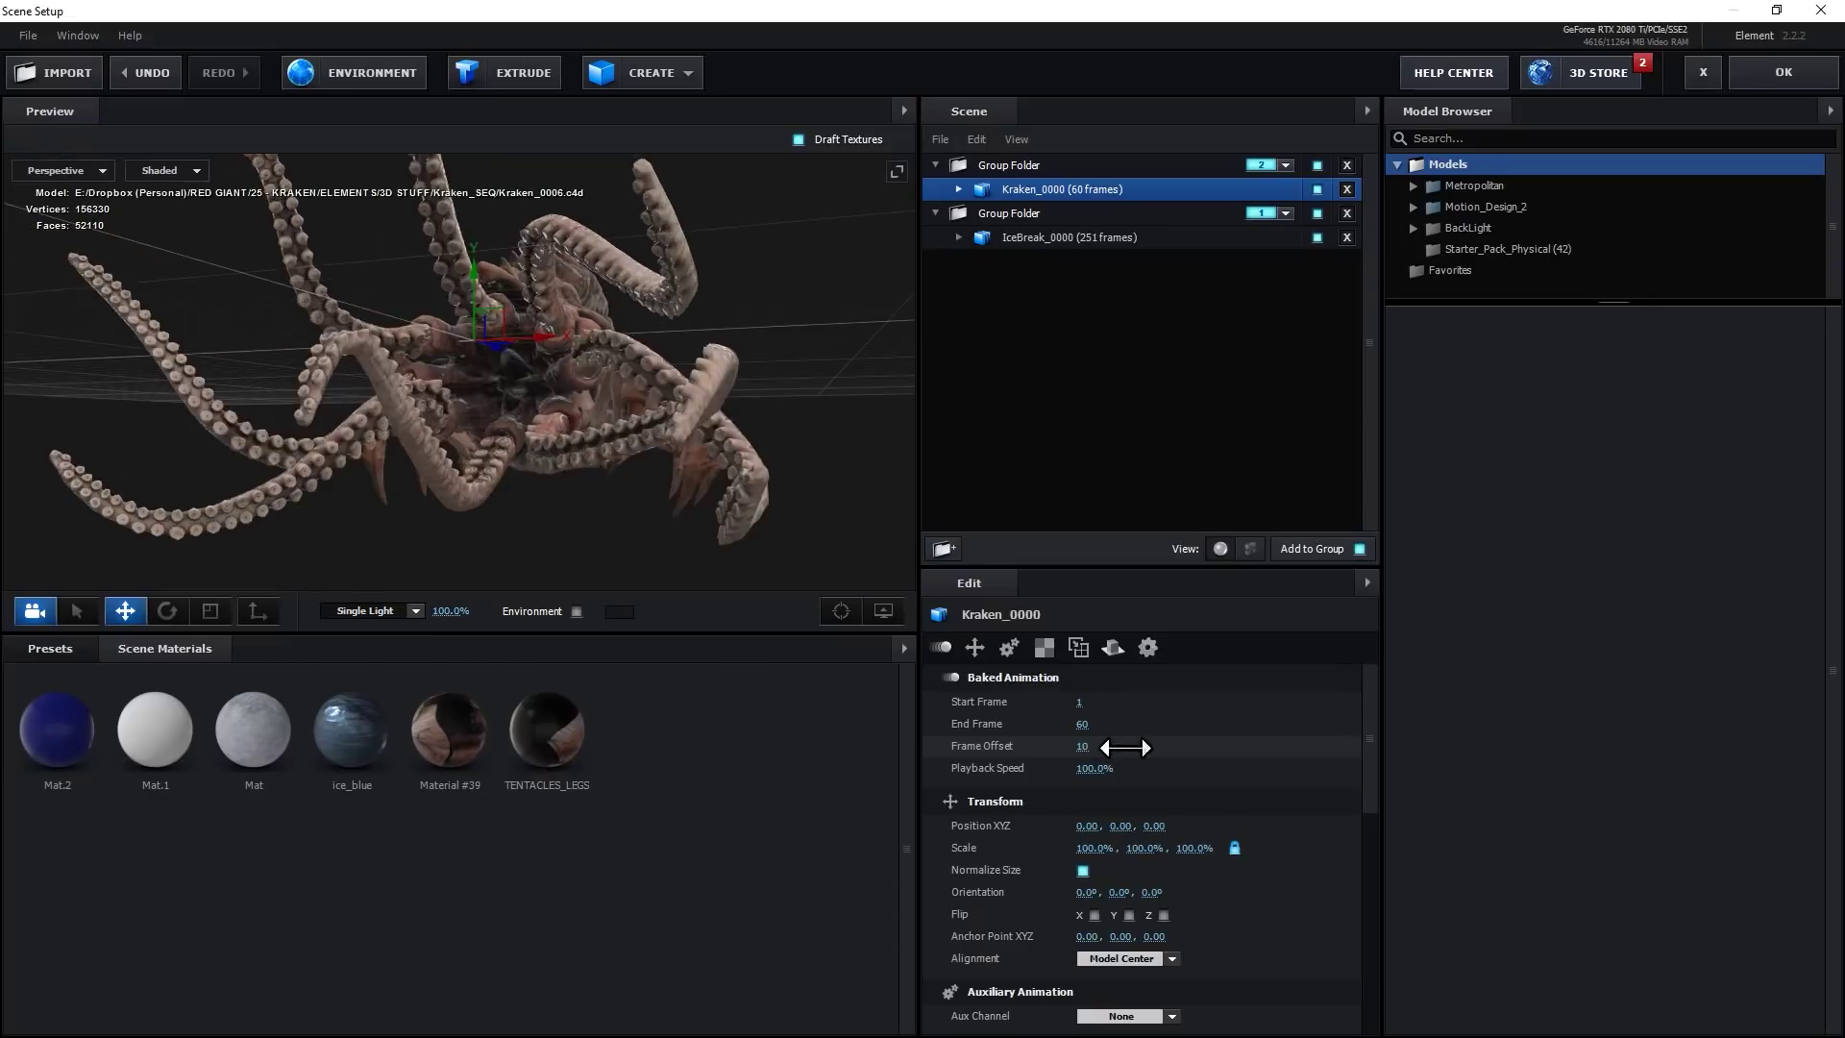
drag(1197, 748, 1492, 747)
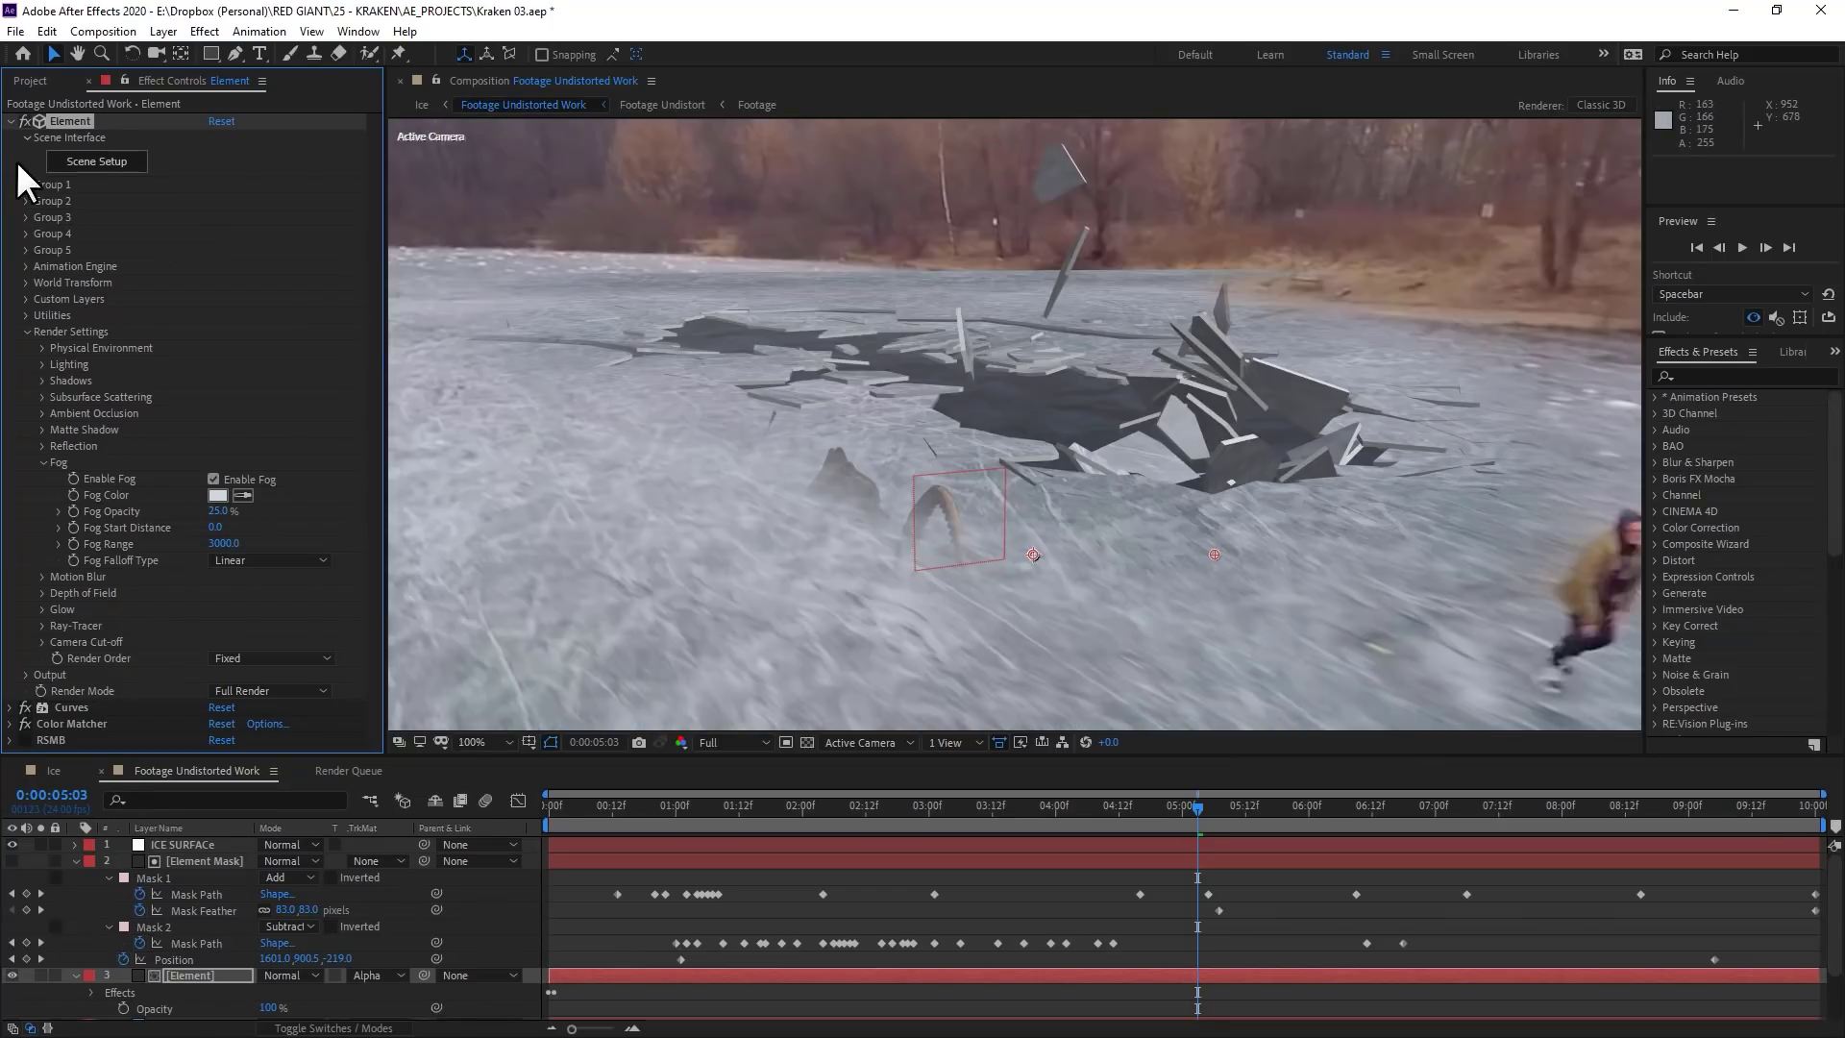
Create a group null for Group 2 of the Element effect and rename the null layer KRAKEN
click(26, 199)
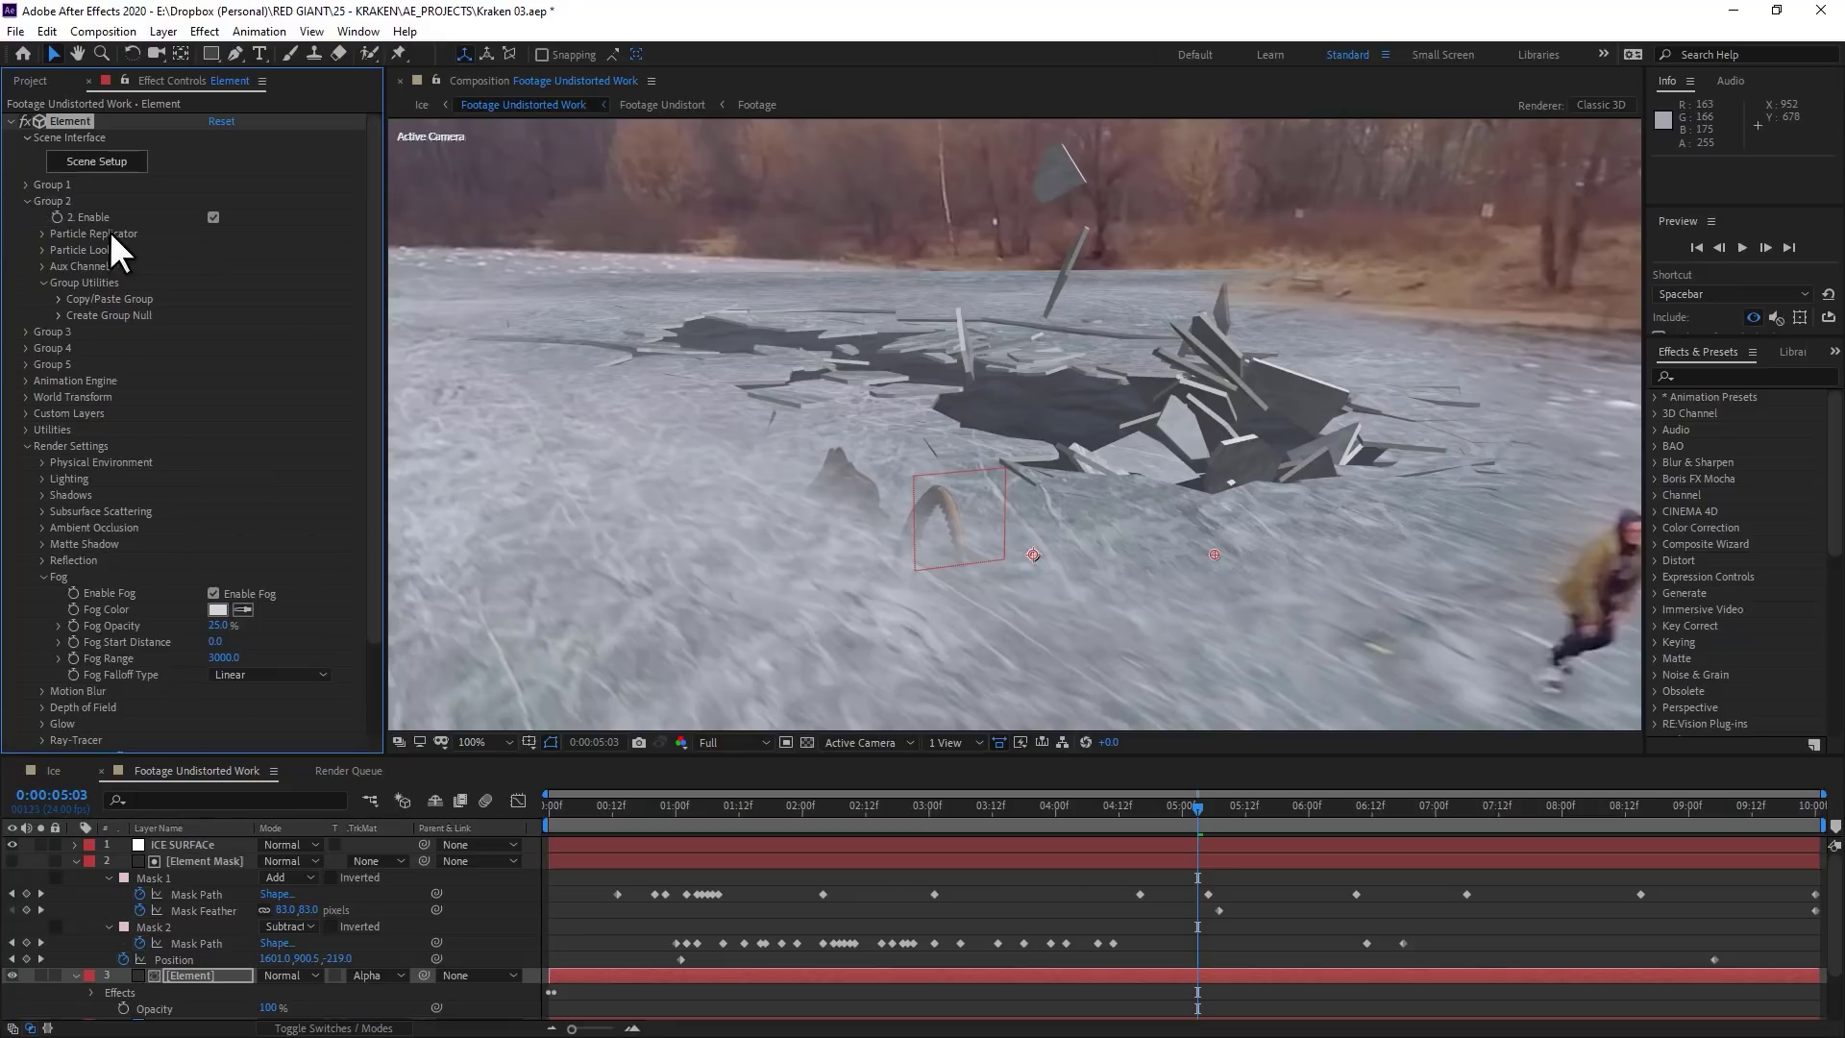
click(57, 314)
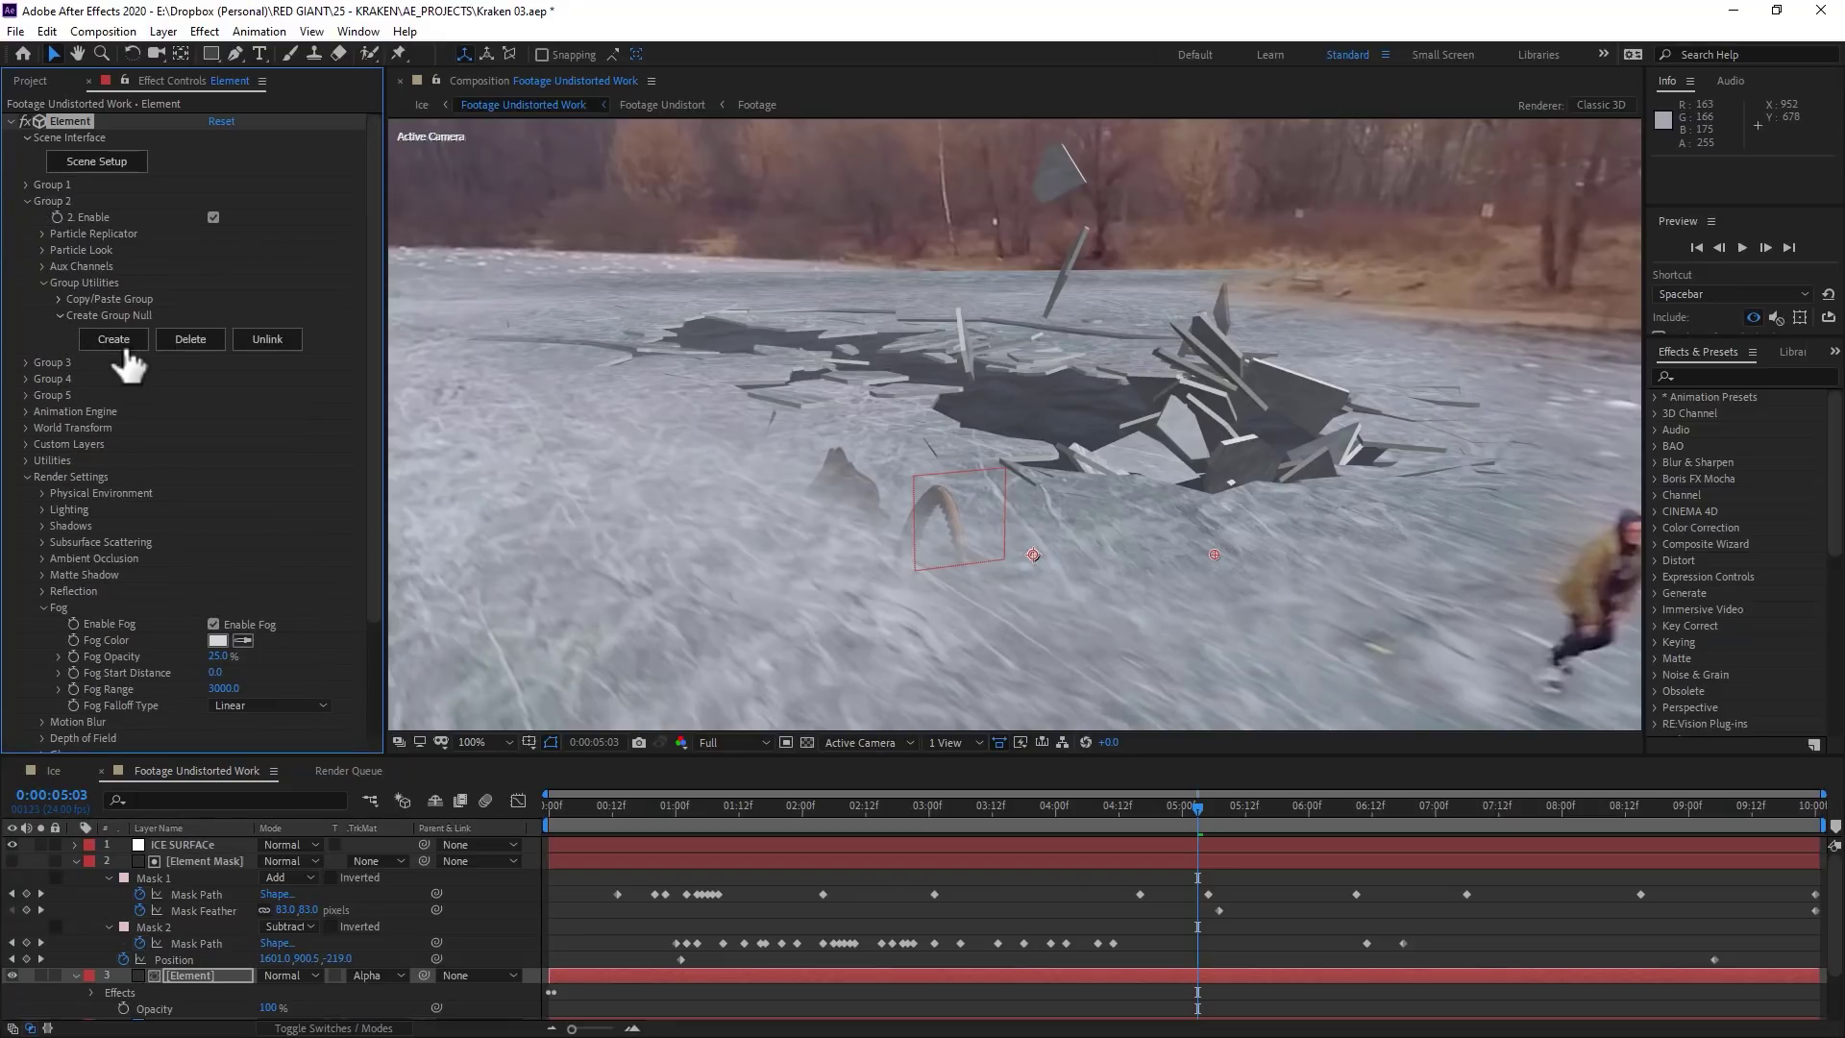
click(115, 342)
click(185, 844)
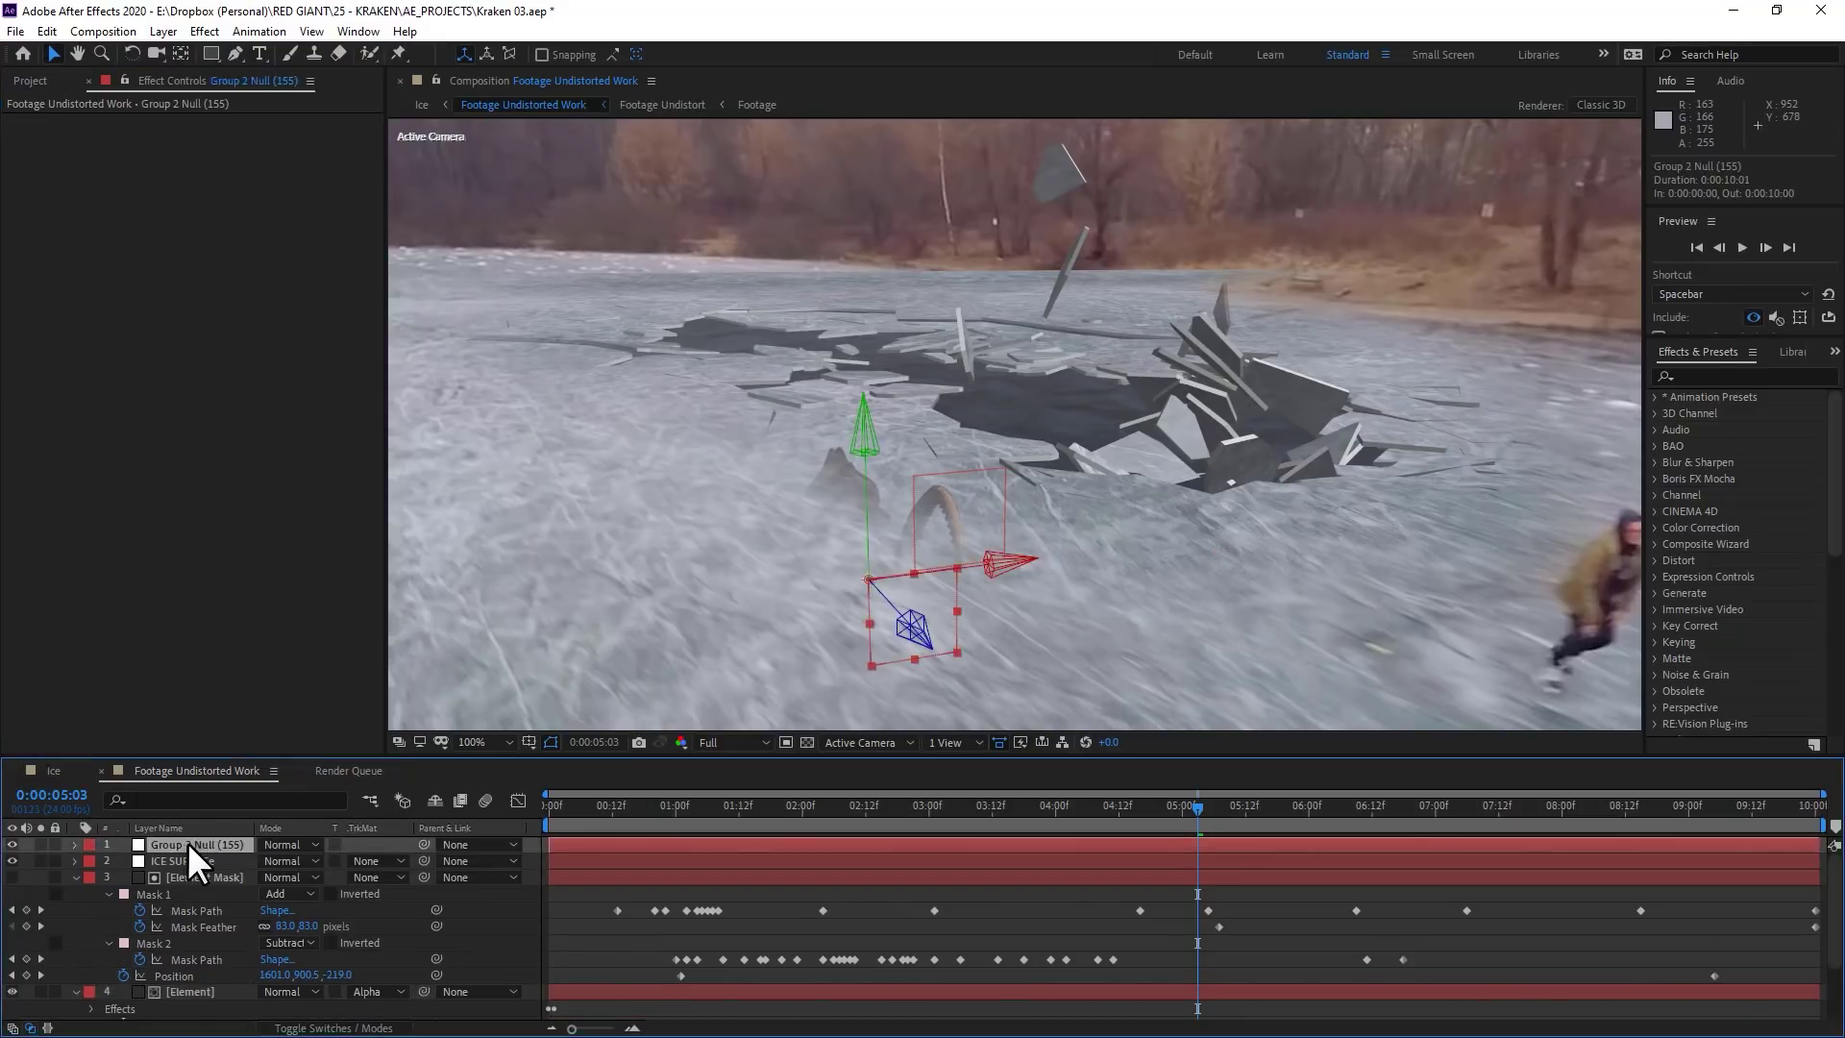
key(Return)
text(KR)
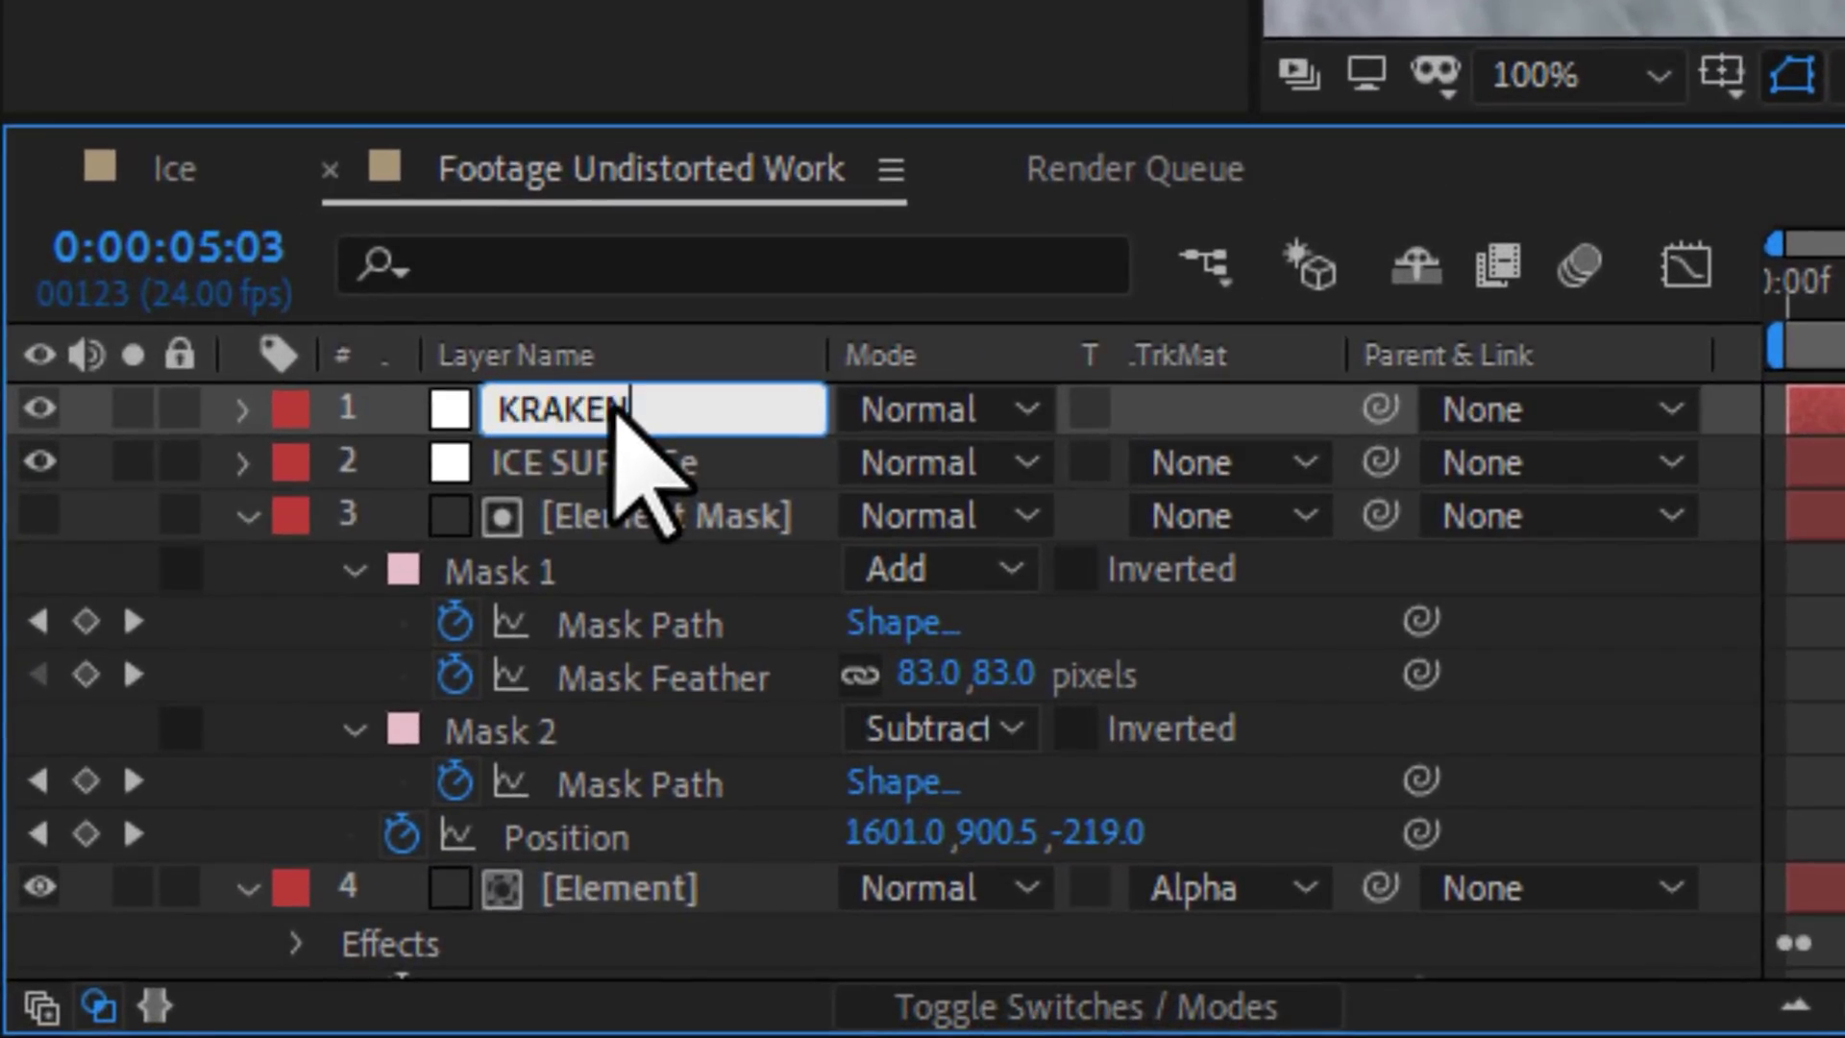
text(AKEN)
key(Return)
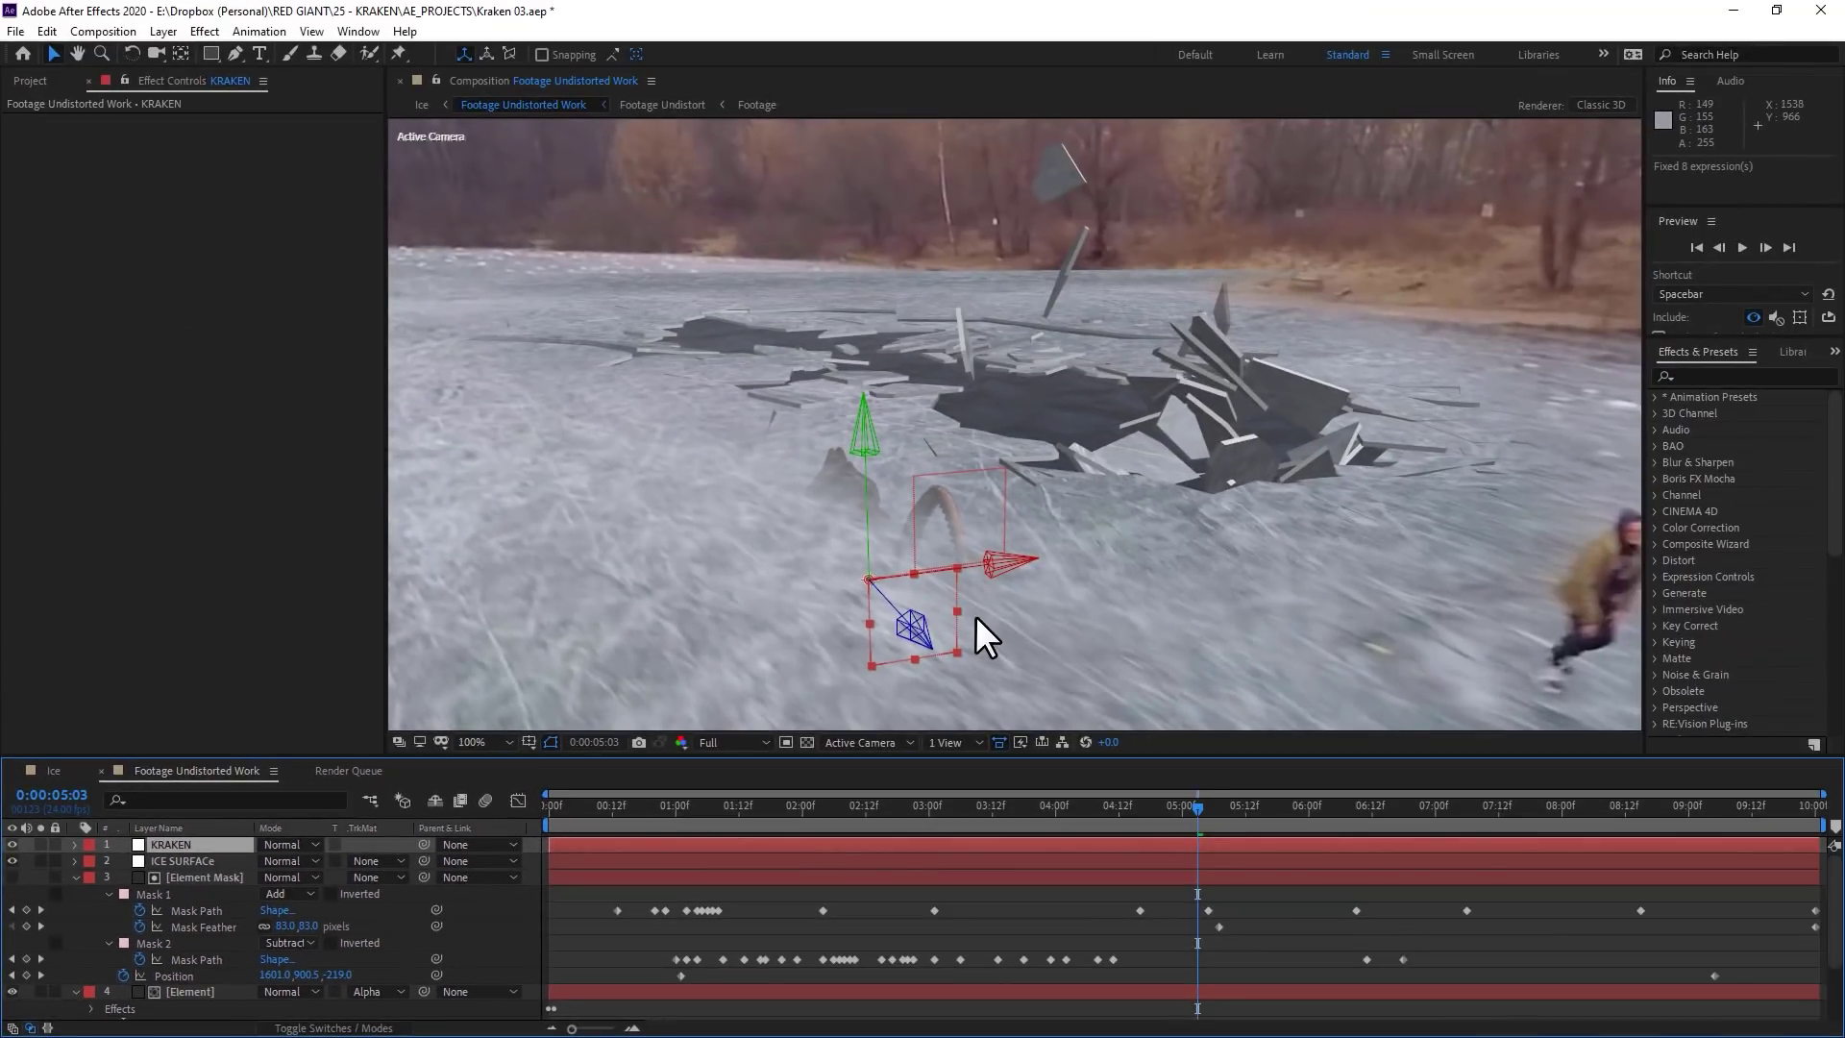
Move and tilt the KRAKEN null at 0:00:05:03 so the creature sits in the hole in the ice
drag(865, 552, 1086, 438)
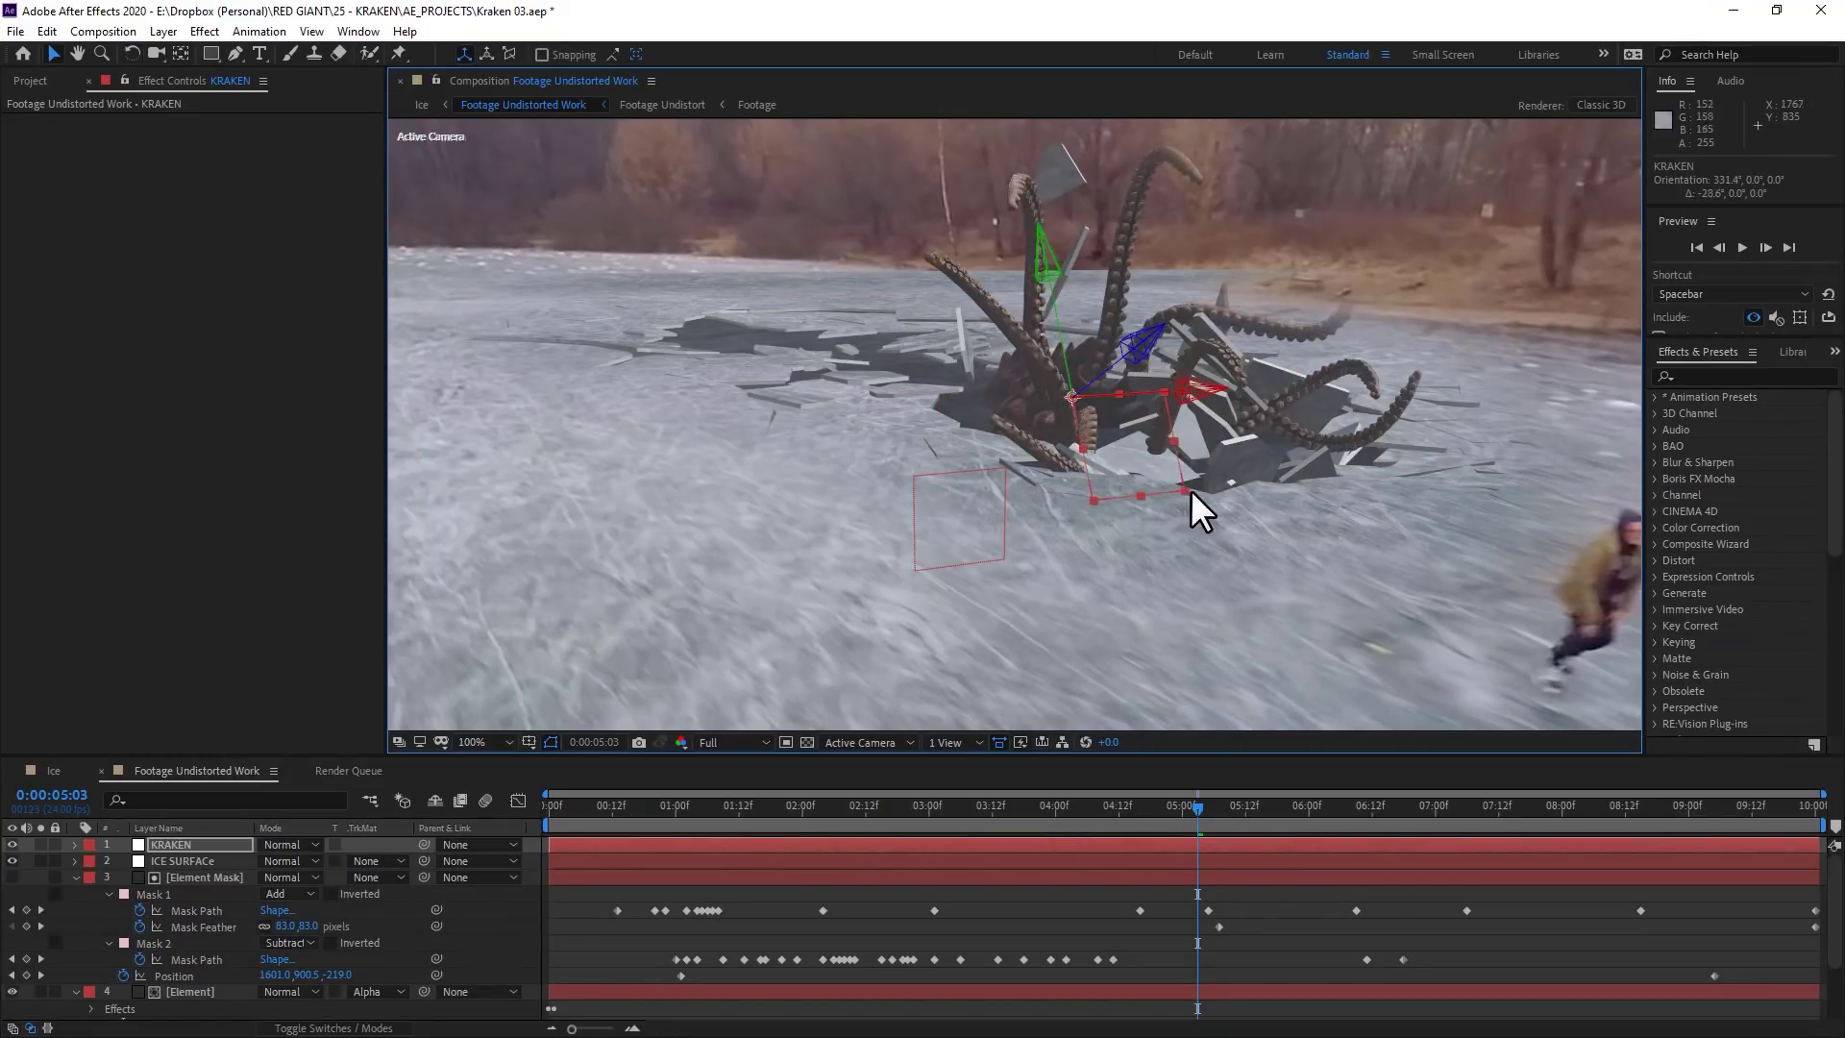
drag(1201, 394, 1247, 401)
scroll(1116, 458, down, 2)
drag(1109, 454, 1038, 437)
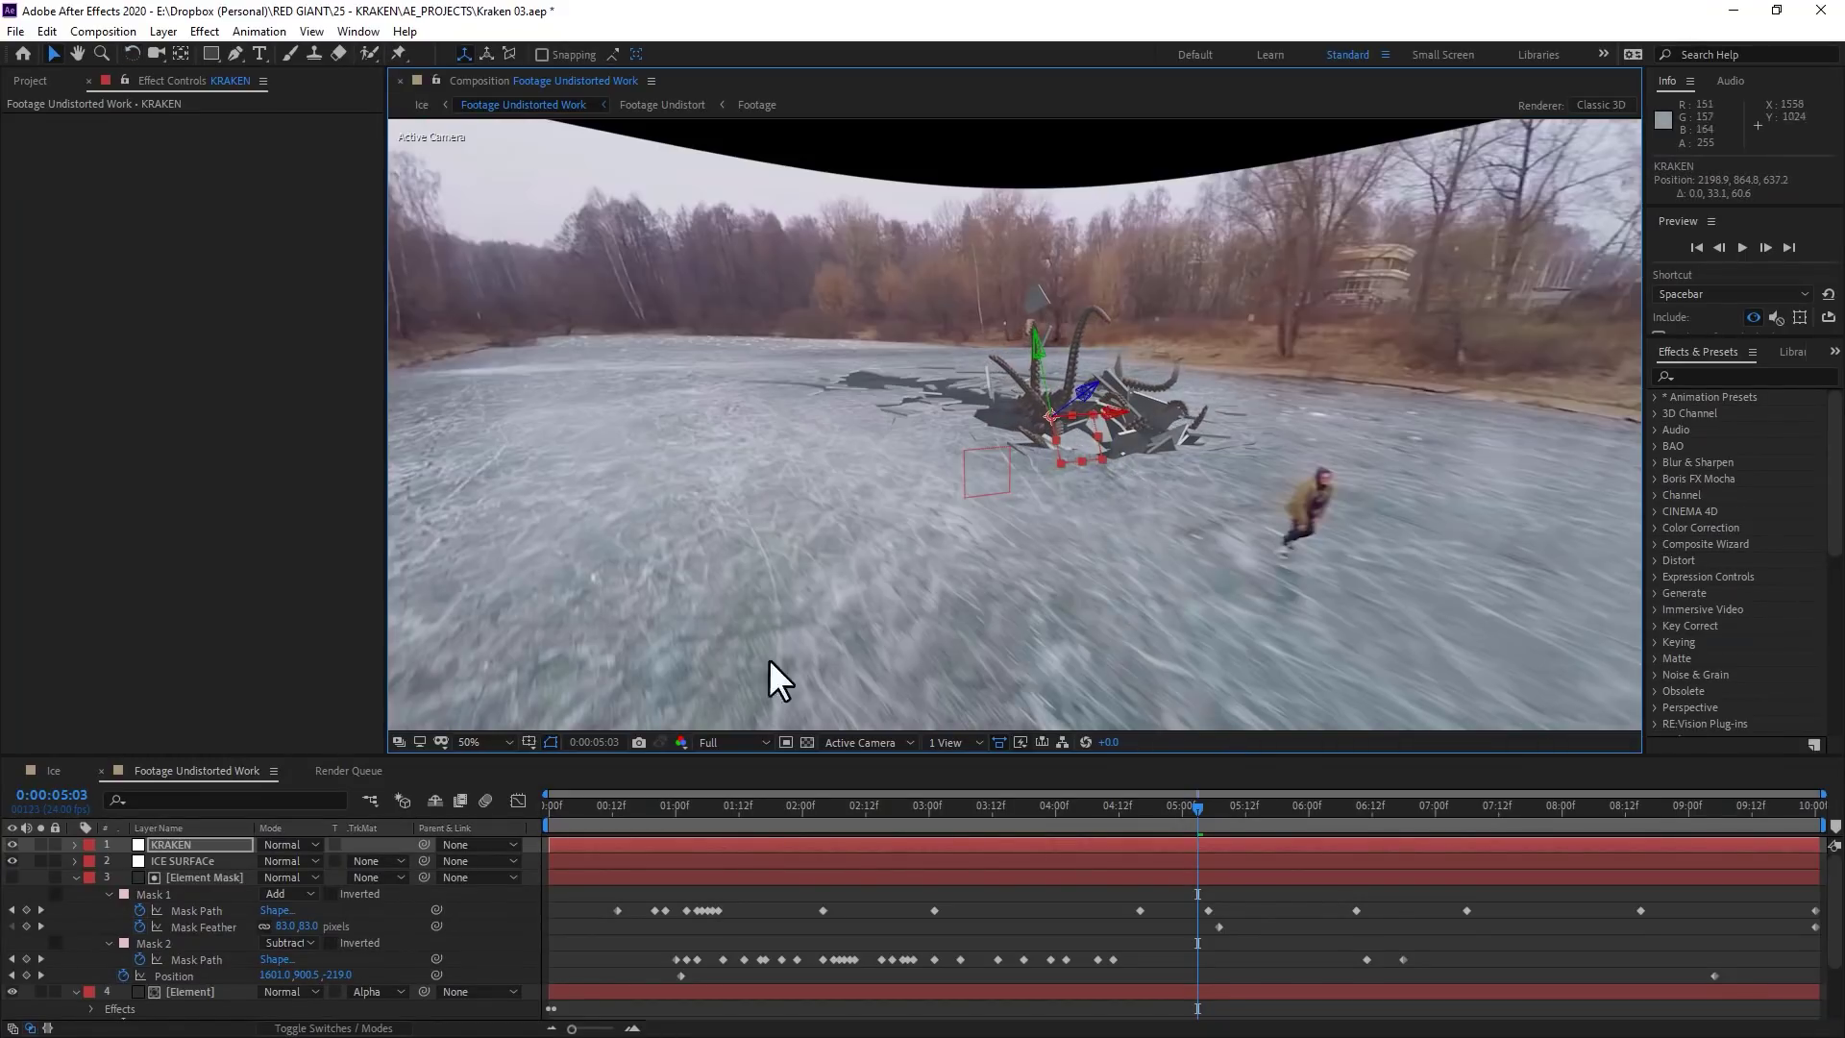
Animate the KRAKEN null's orientation and position, repositioning it at about three seconds and at 0:00:01:22 to follow the ice break
key(r)
click(1153, 812)
drag(1148, 810, 945, 810)
key(shift+p)
drag(1213, 423, 1048, 490)
click(792, 809)
drag(1076, 427, 1091, 308)
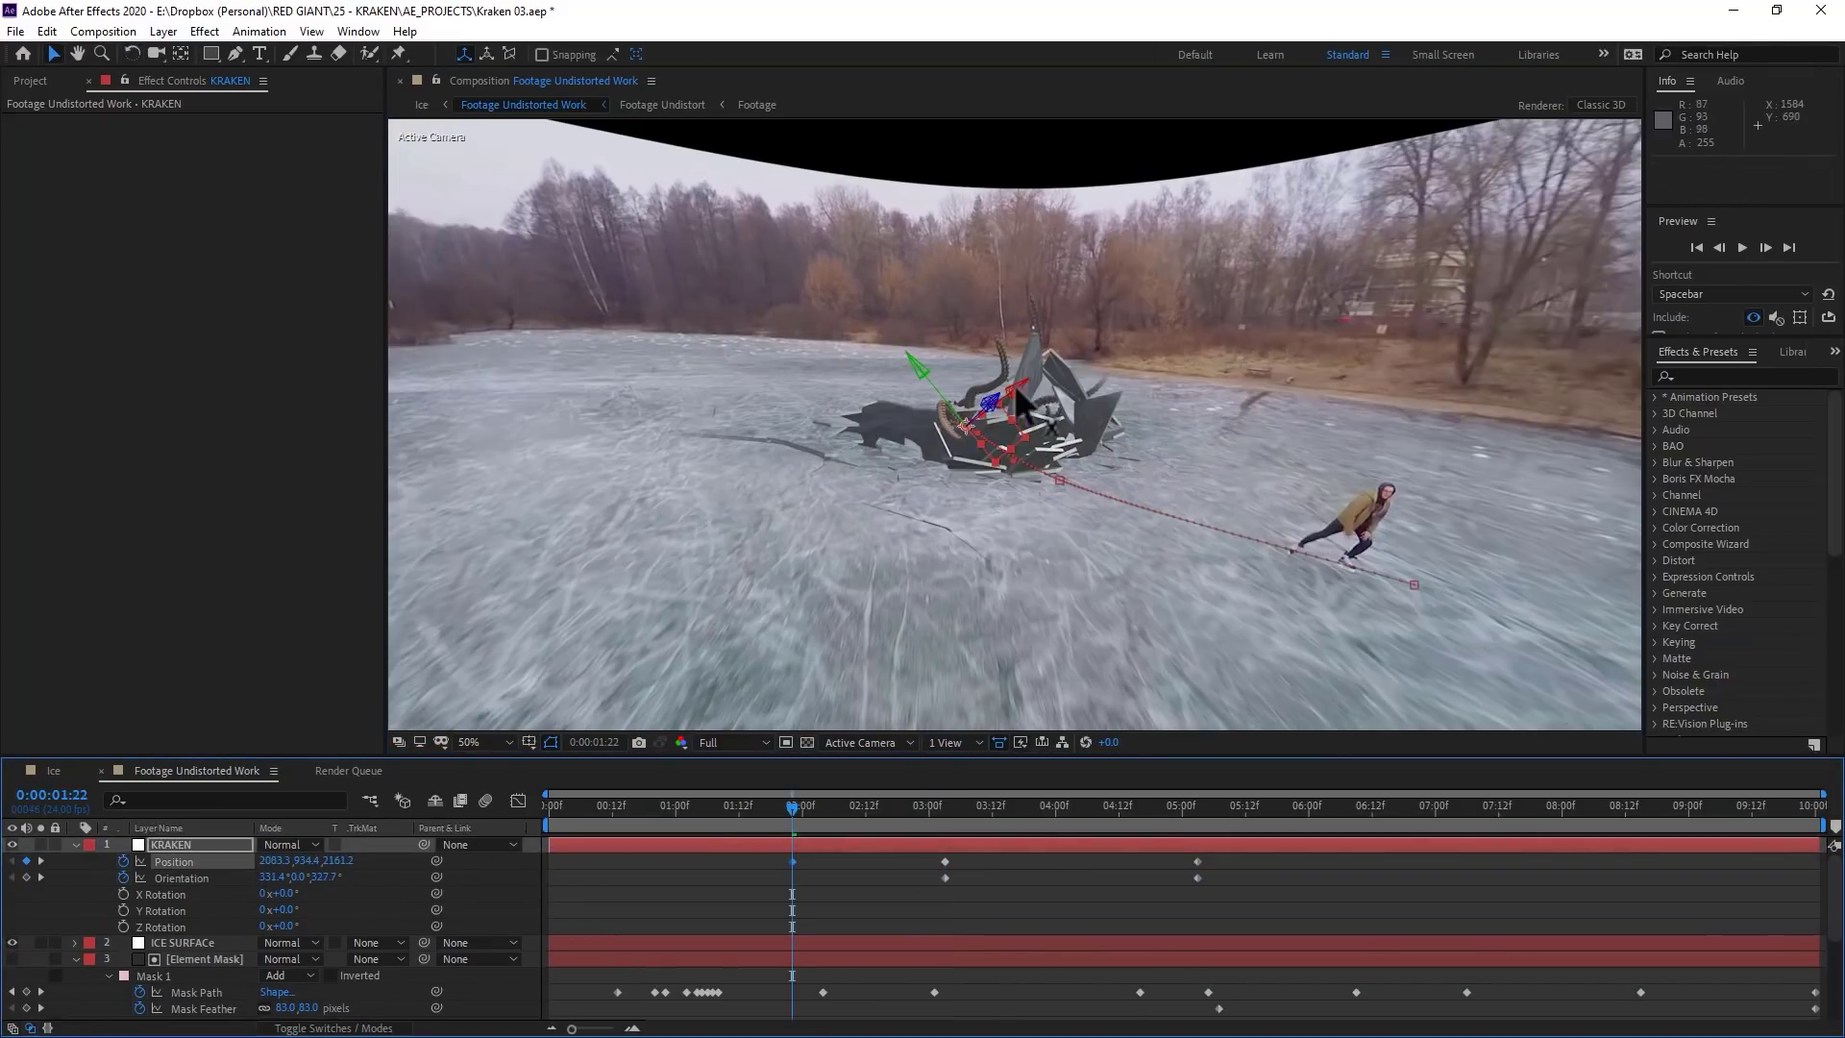
Rotate and reposition the KRAKEN null at about one second to match the start of the ice break
click(680, 809)
key(w)
drag(969, 488, 804, 705)
key(v)
drag(913, 442, 951, 544)
Animate the KRAKEN null's scale, with a keyframe of 125.6% at 0:00:00:15
click(628, 805)
key(shift+s)
click(123, 878)
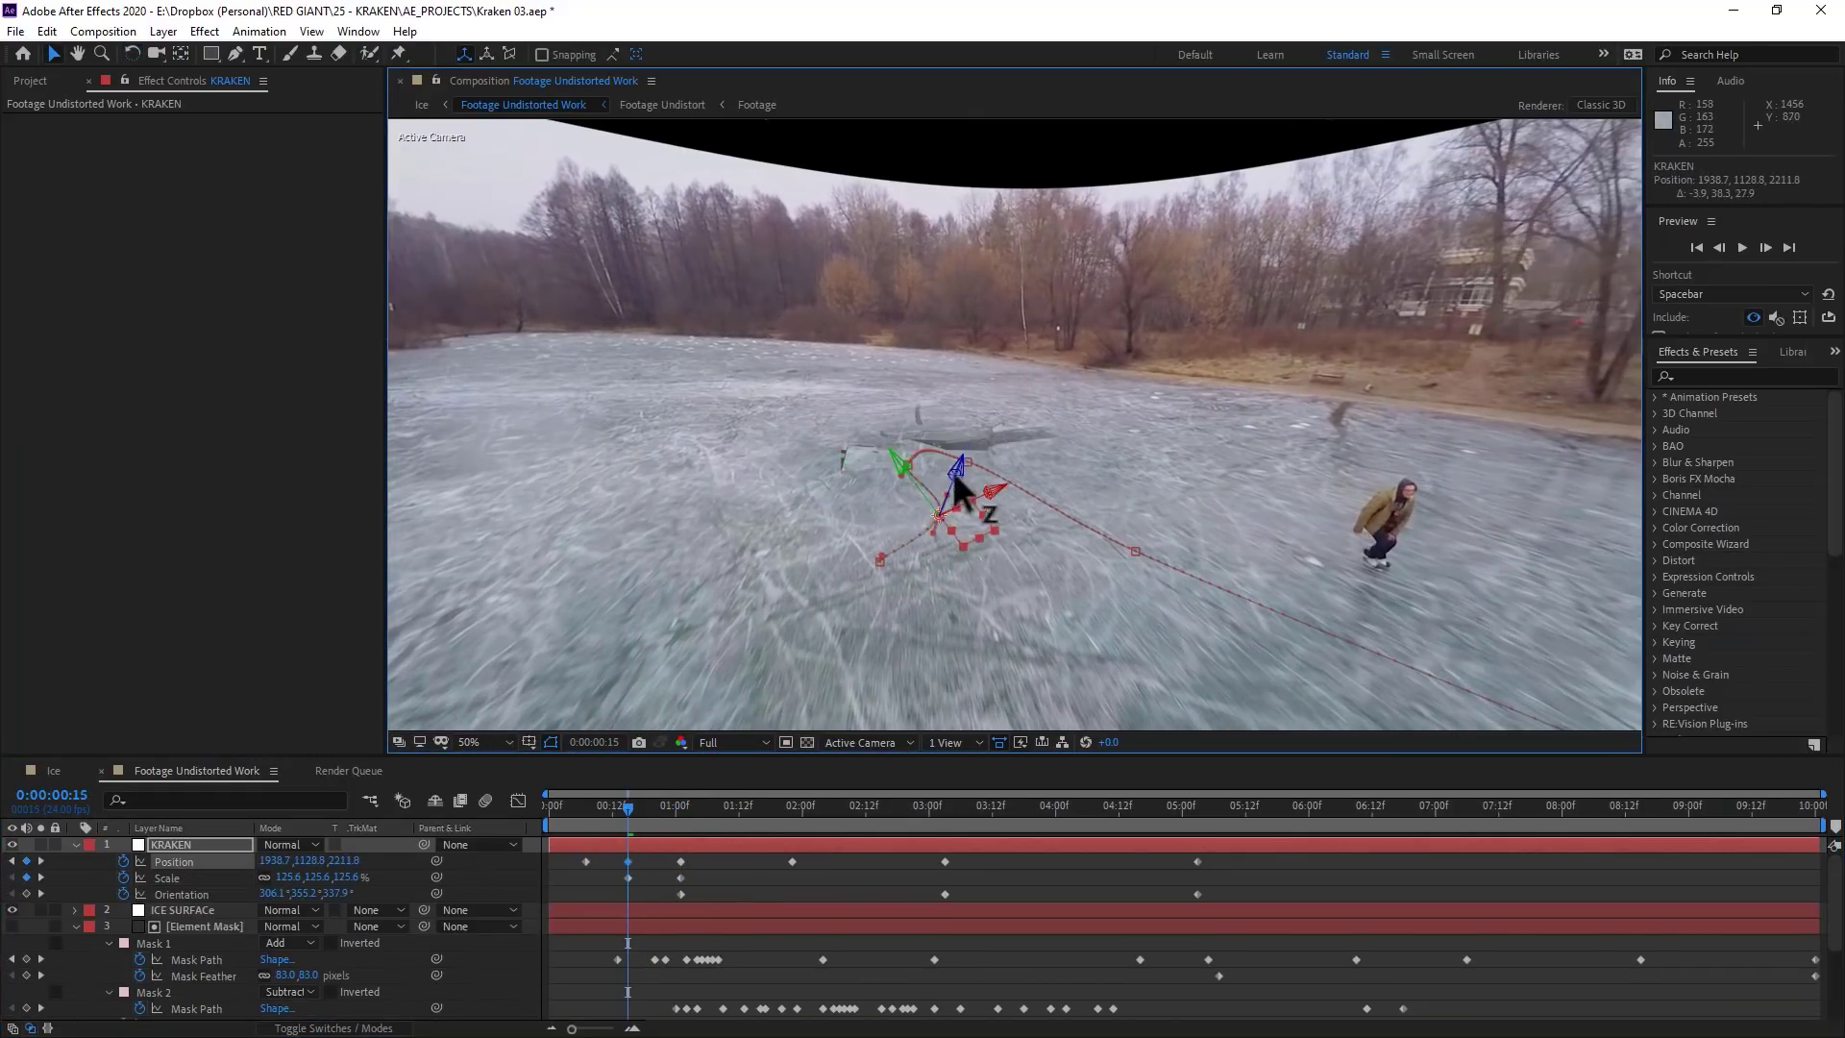
Reposition the KRAKEN null at 0:00:08:14 and 0:00:06:23 to keep the creature inside the broken ice
drag(666, 809, 1635, 846)
scroll(1063, 453, up, 2)
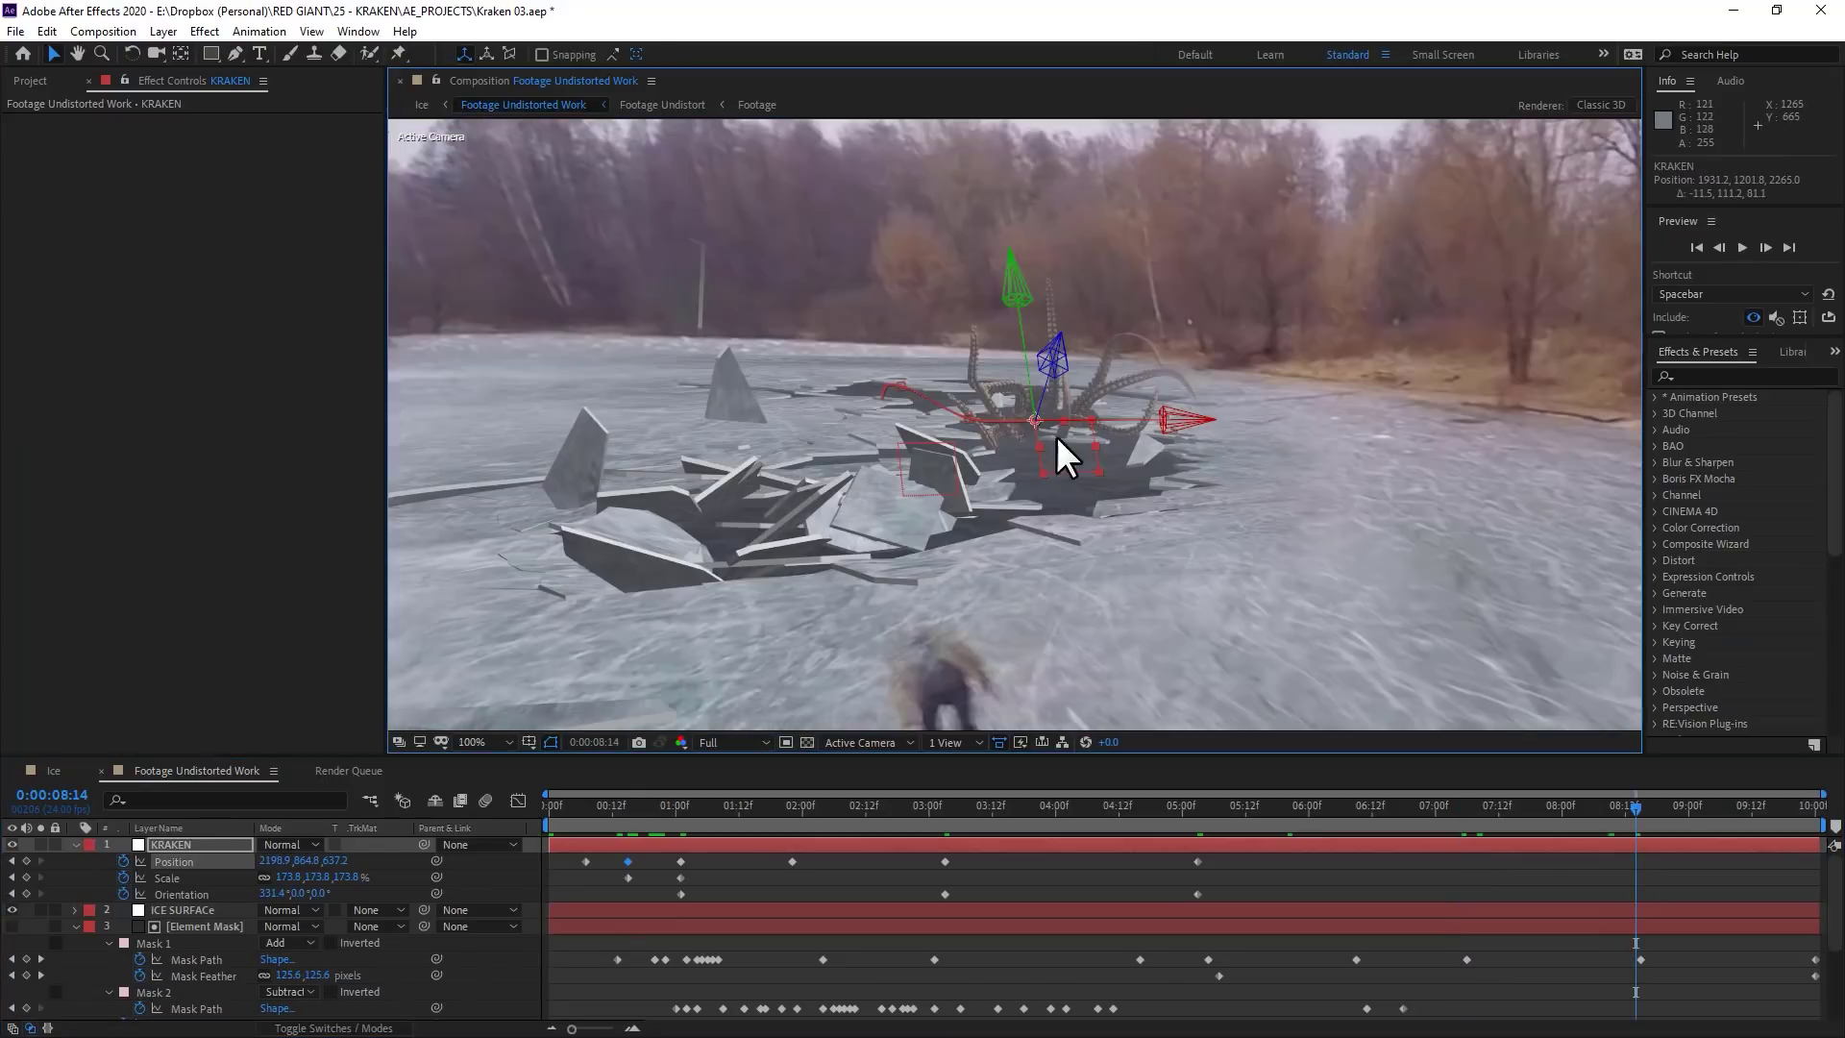
drag(849, 610, 863, 463)
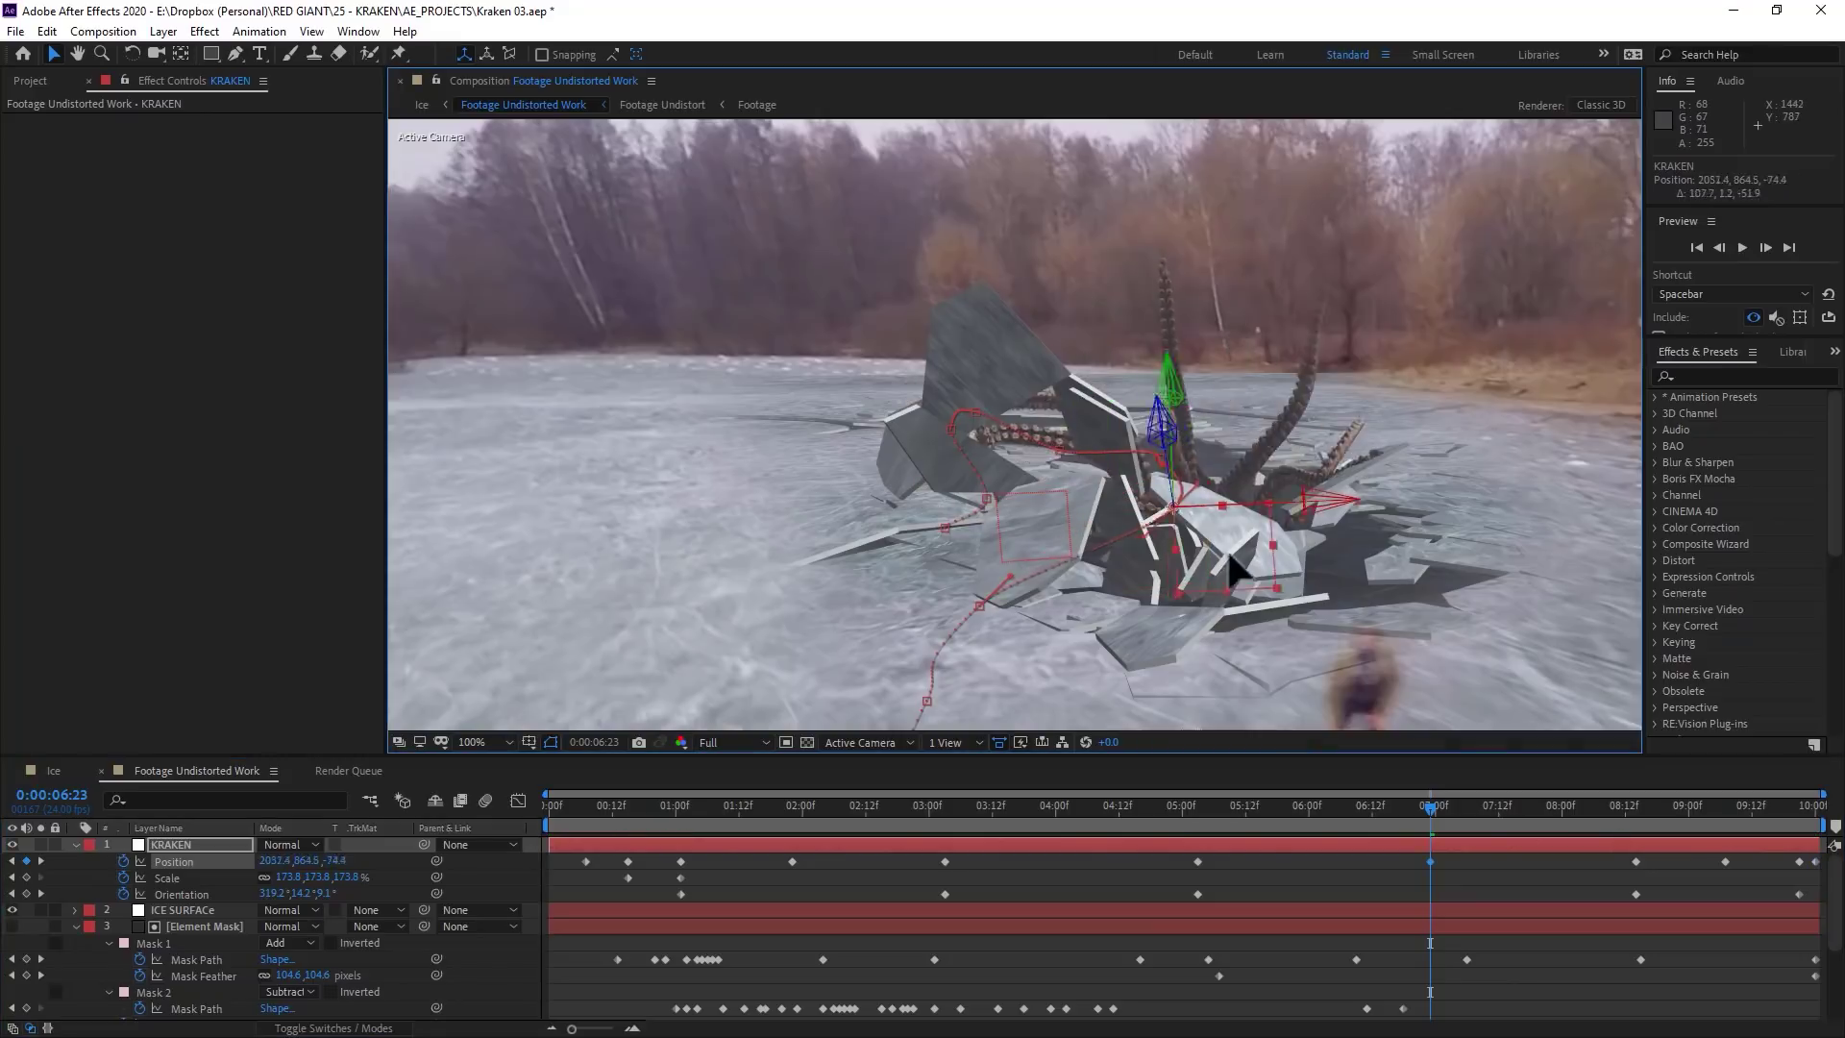
drag(1226, 548, 1387, 615)
scroll(1387, 615, down, 2)
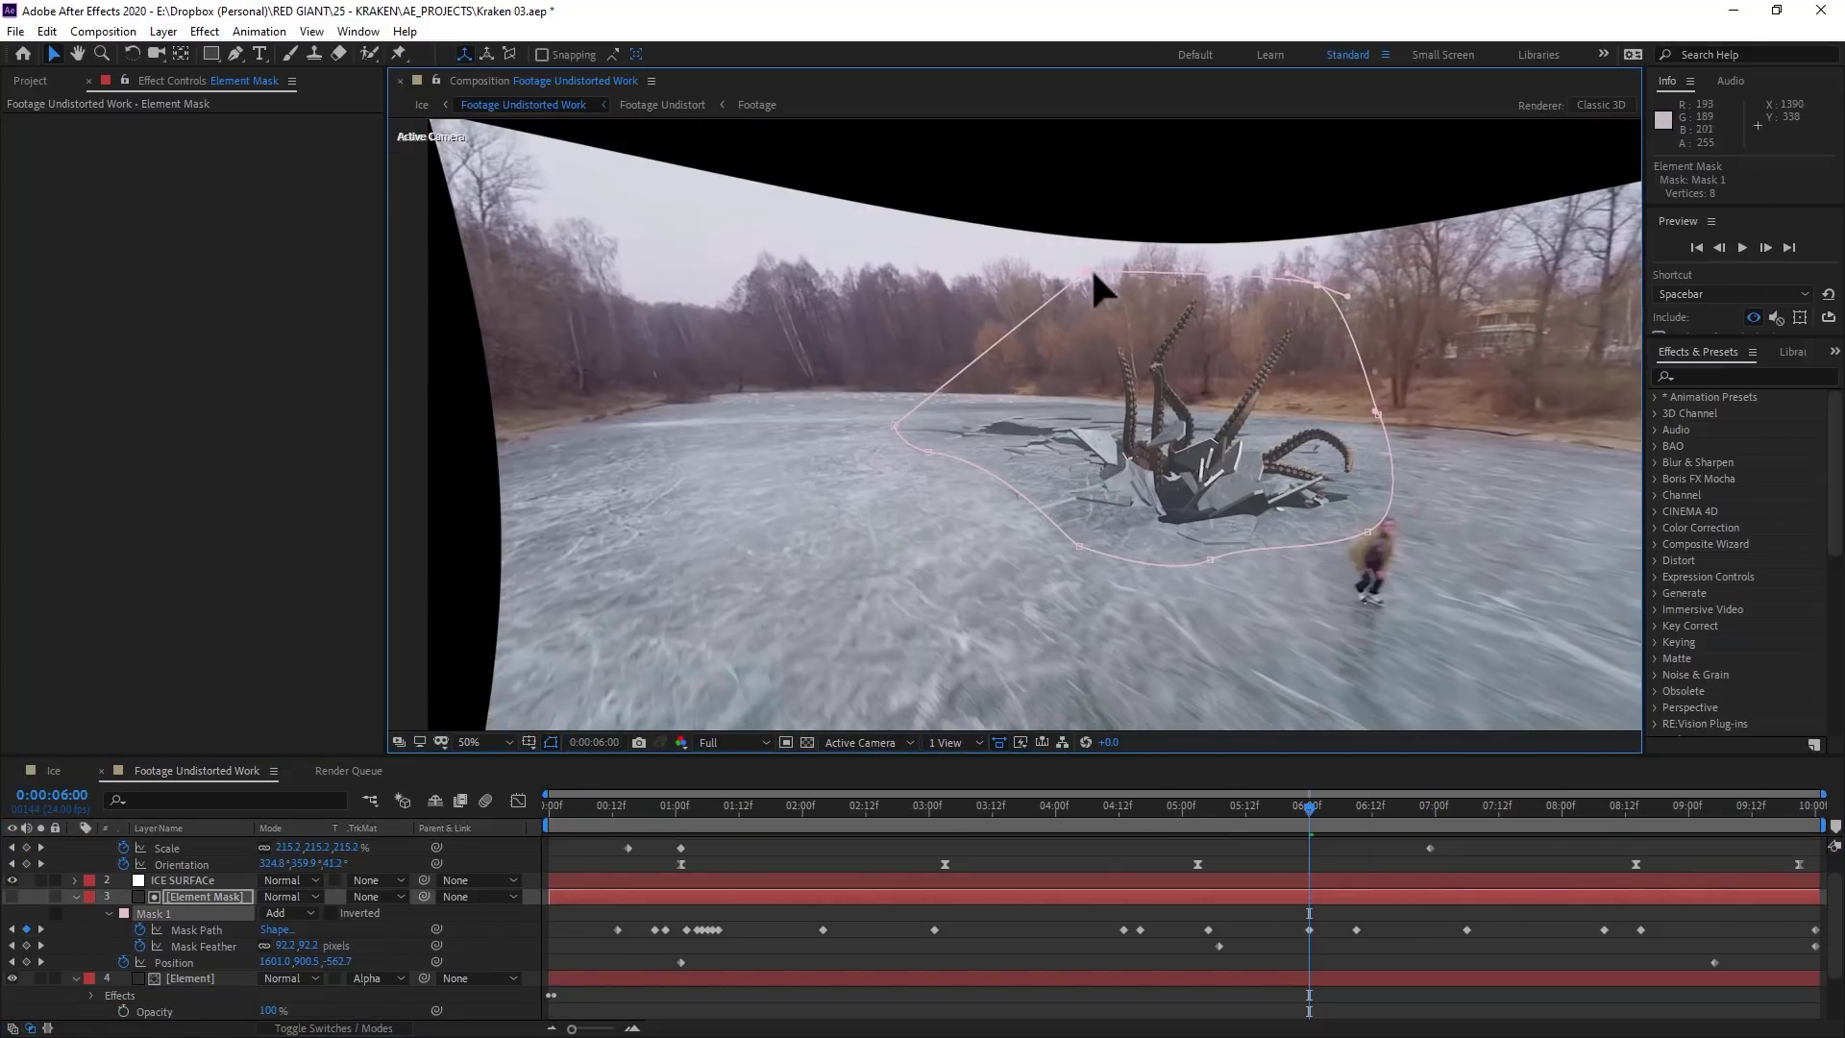
Reshape Mask 1 of the Element Mask layer around the raised tentacles, starting at 0:00:06:00
drag(1092, 268, 1118, 263)
drag(1351, 805, 1361, 805)
click(1373, 422)
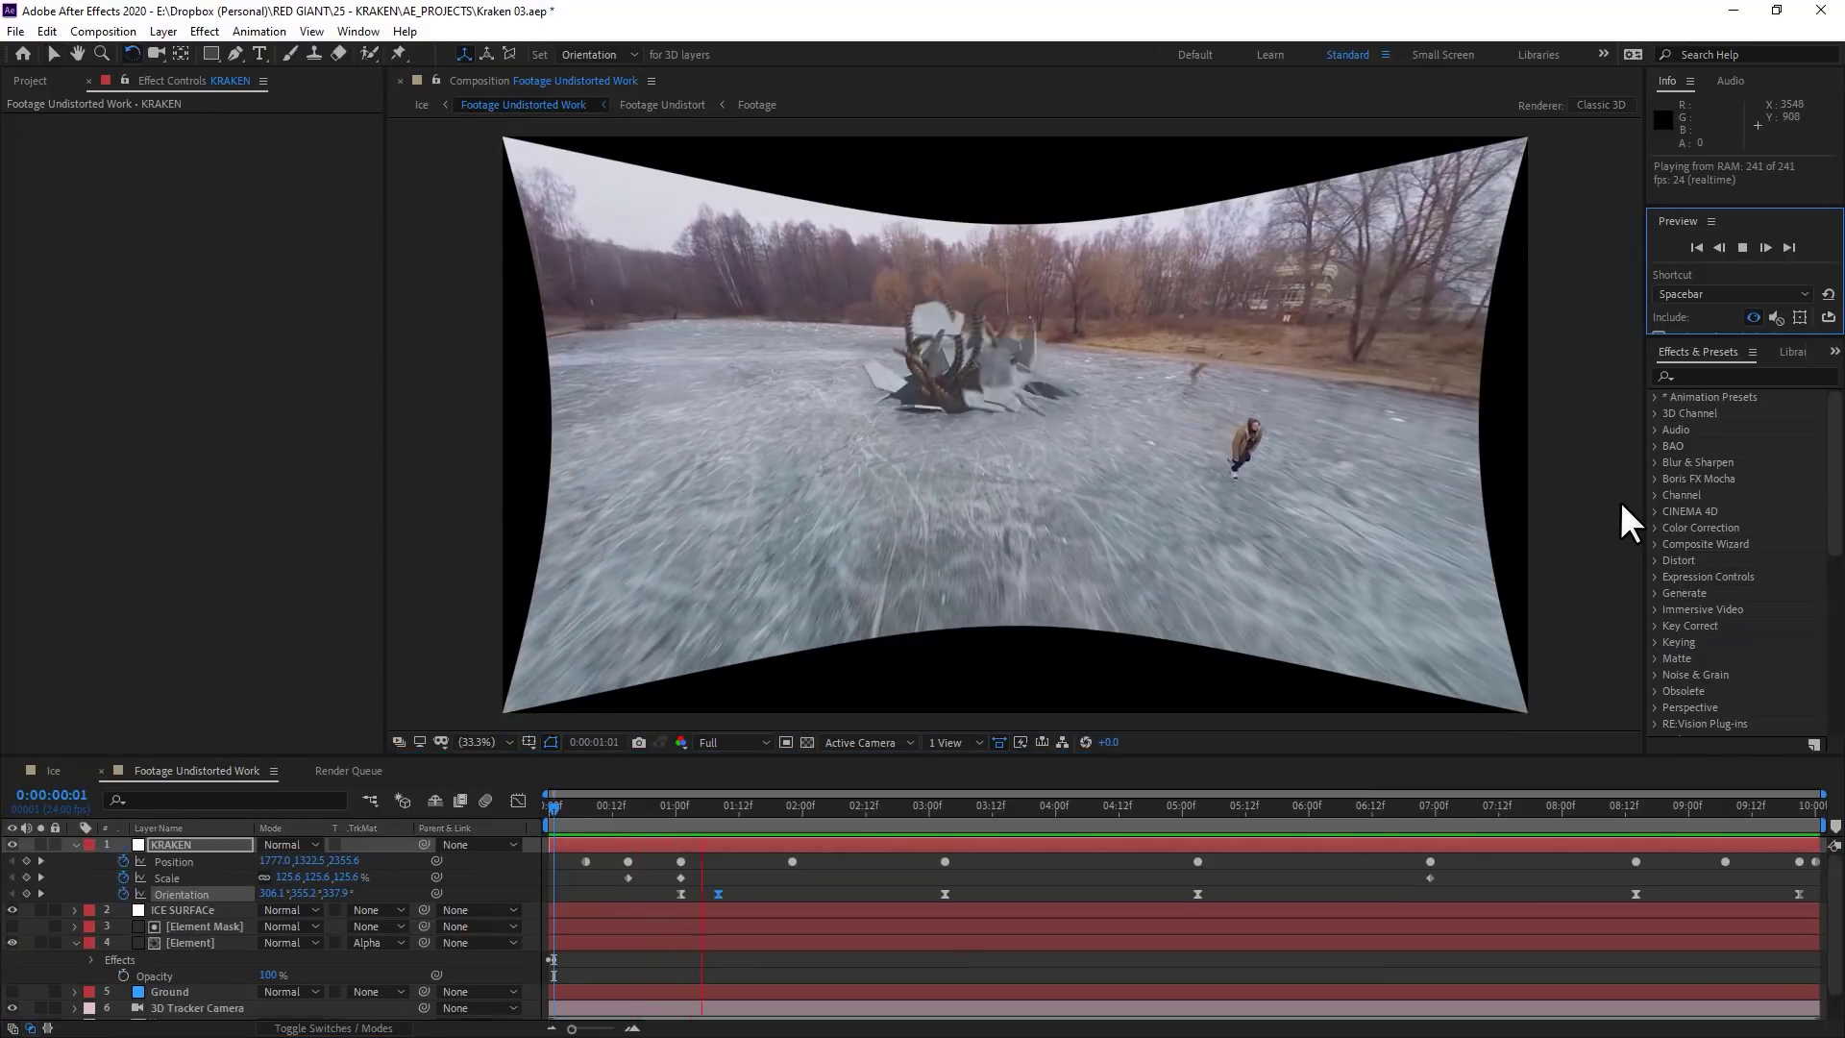
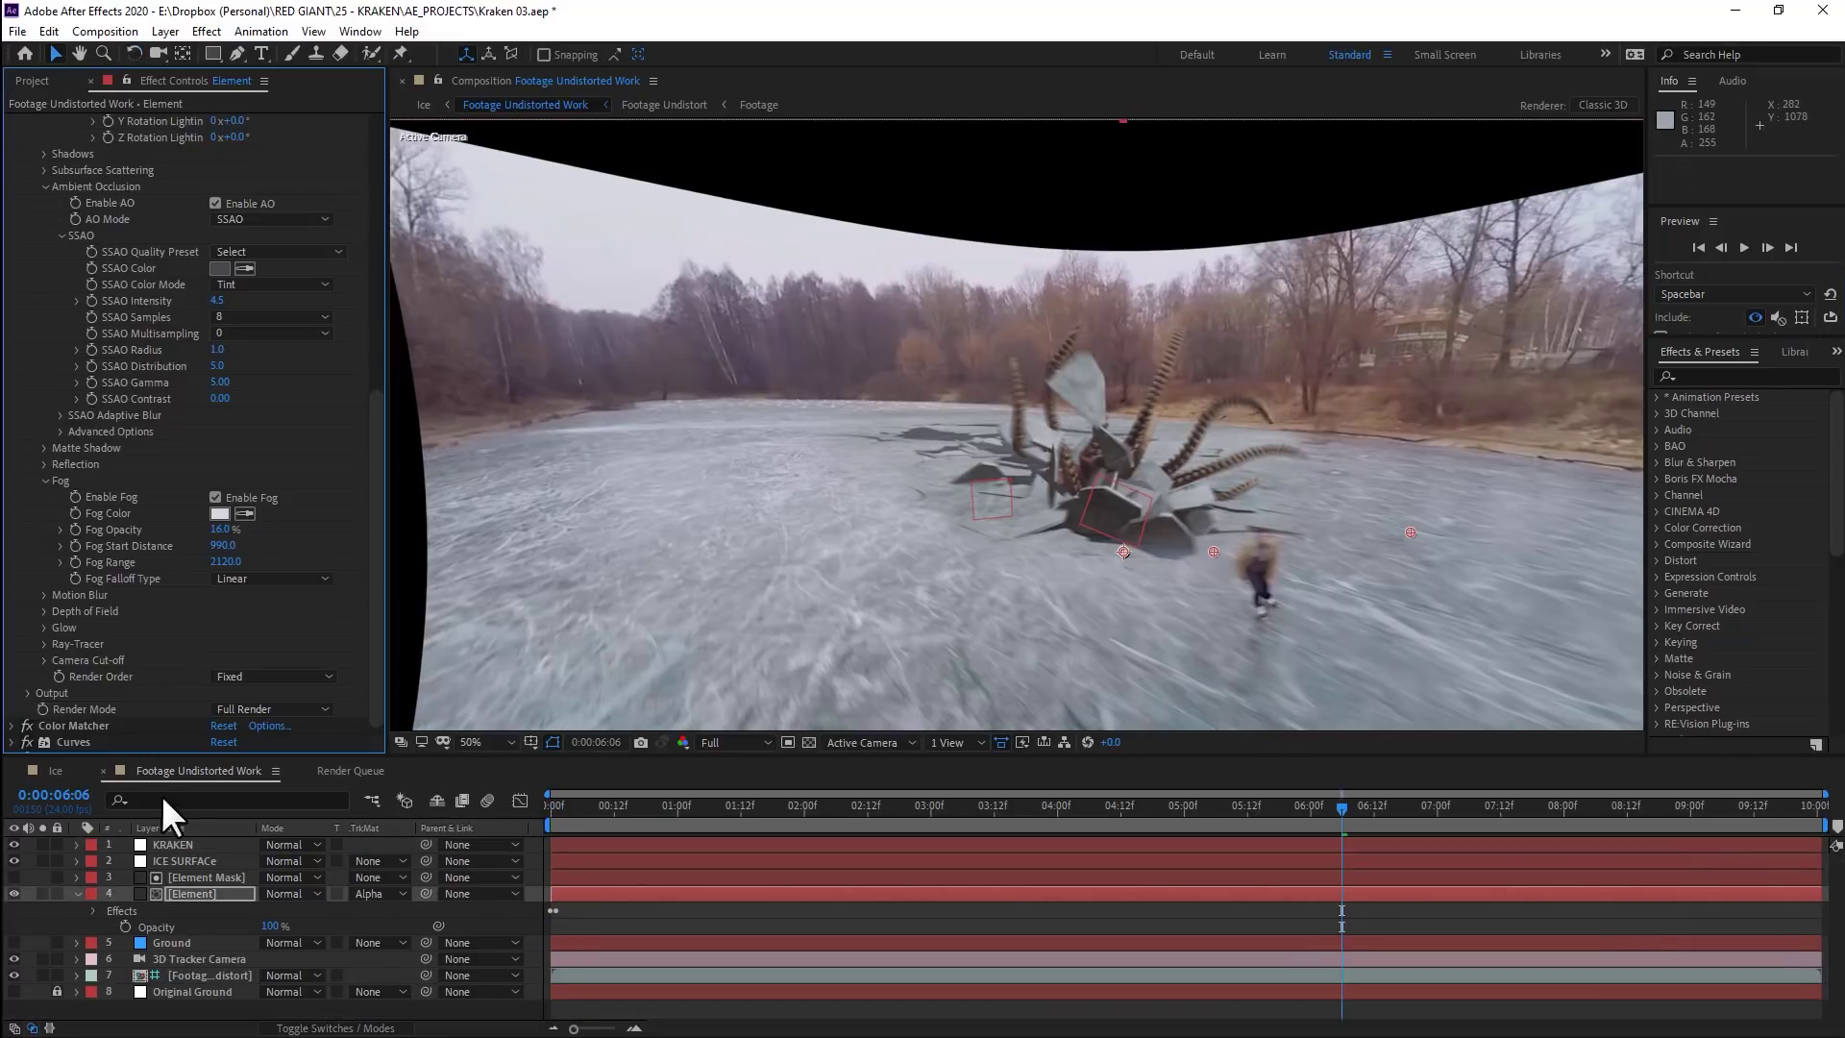
Solo the Element layer and inspect the kraken render at 0:00:07:03, 0:00:08:11 and about nine and a half seconds
click(40, 895)
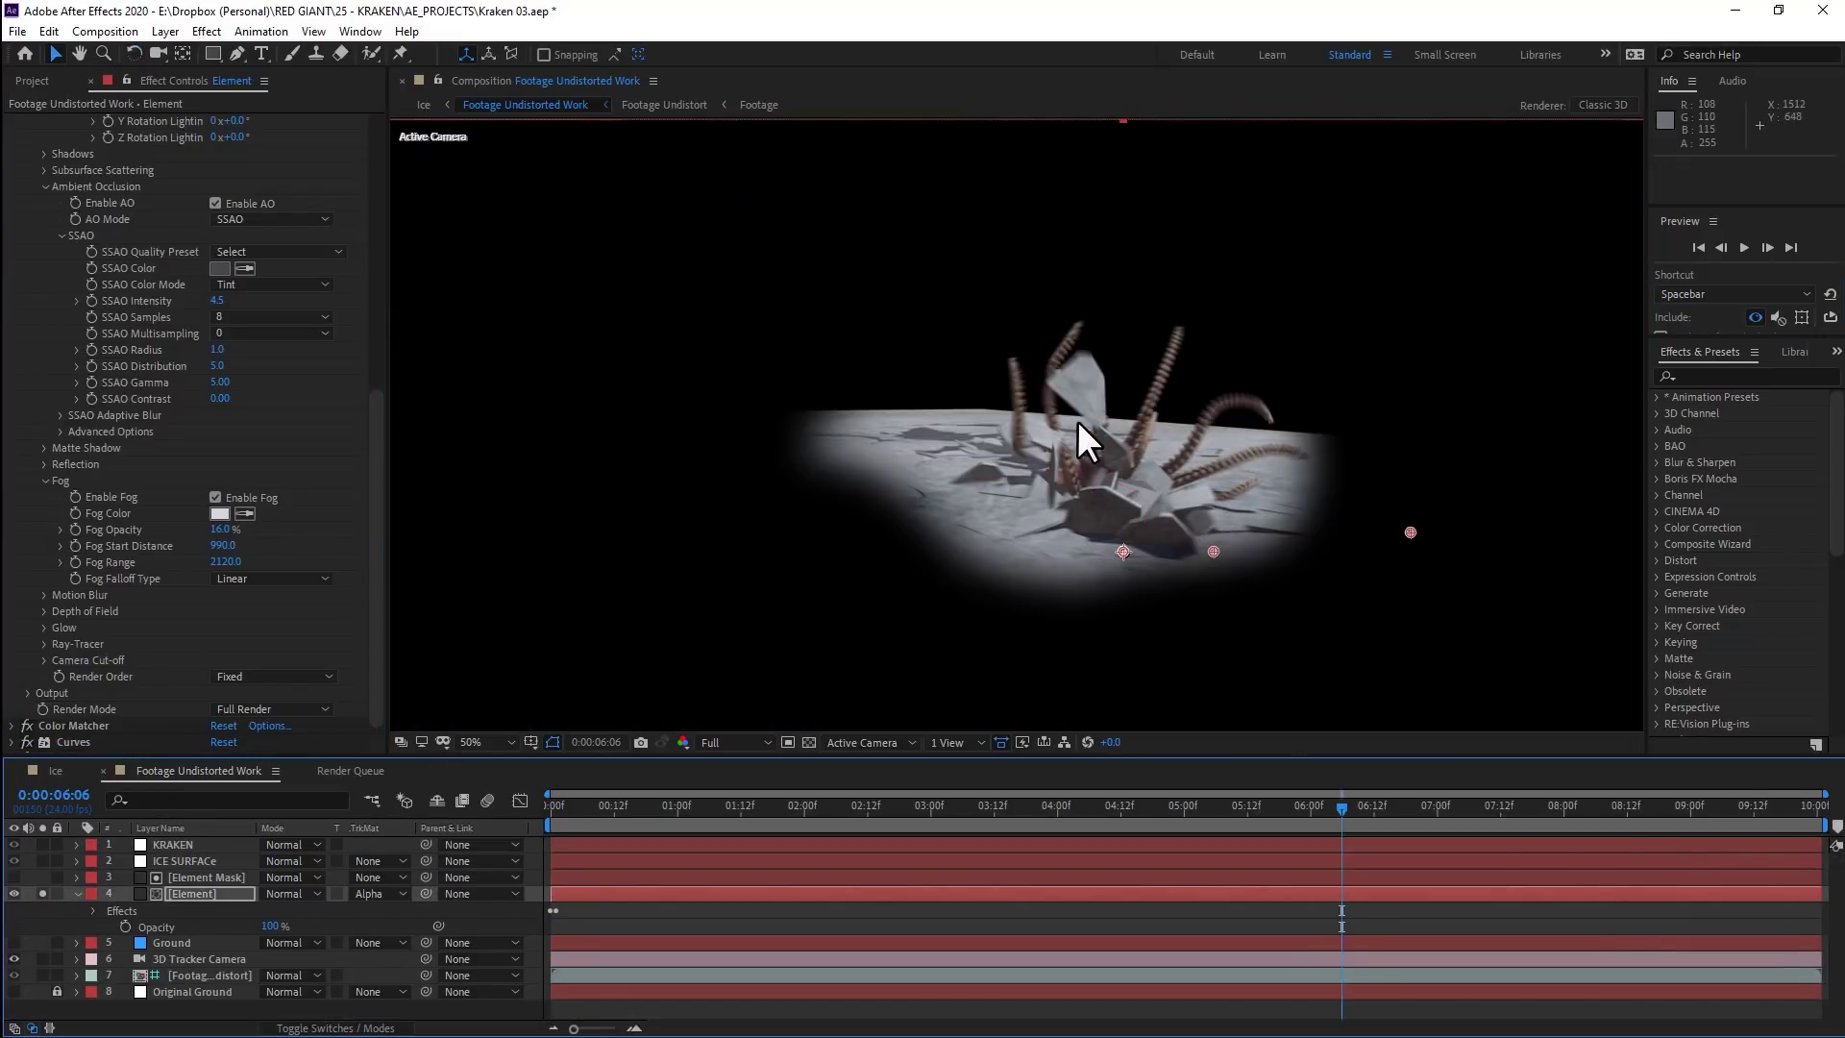
click(1450, 805)
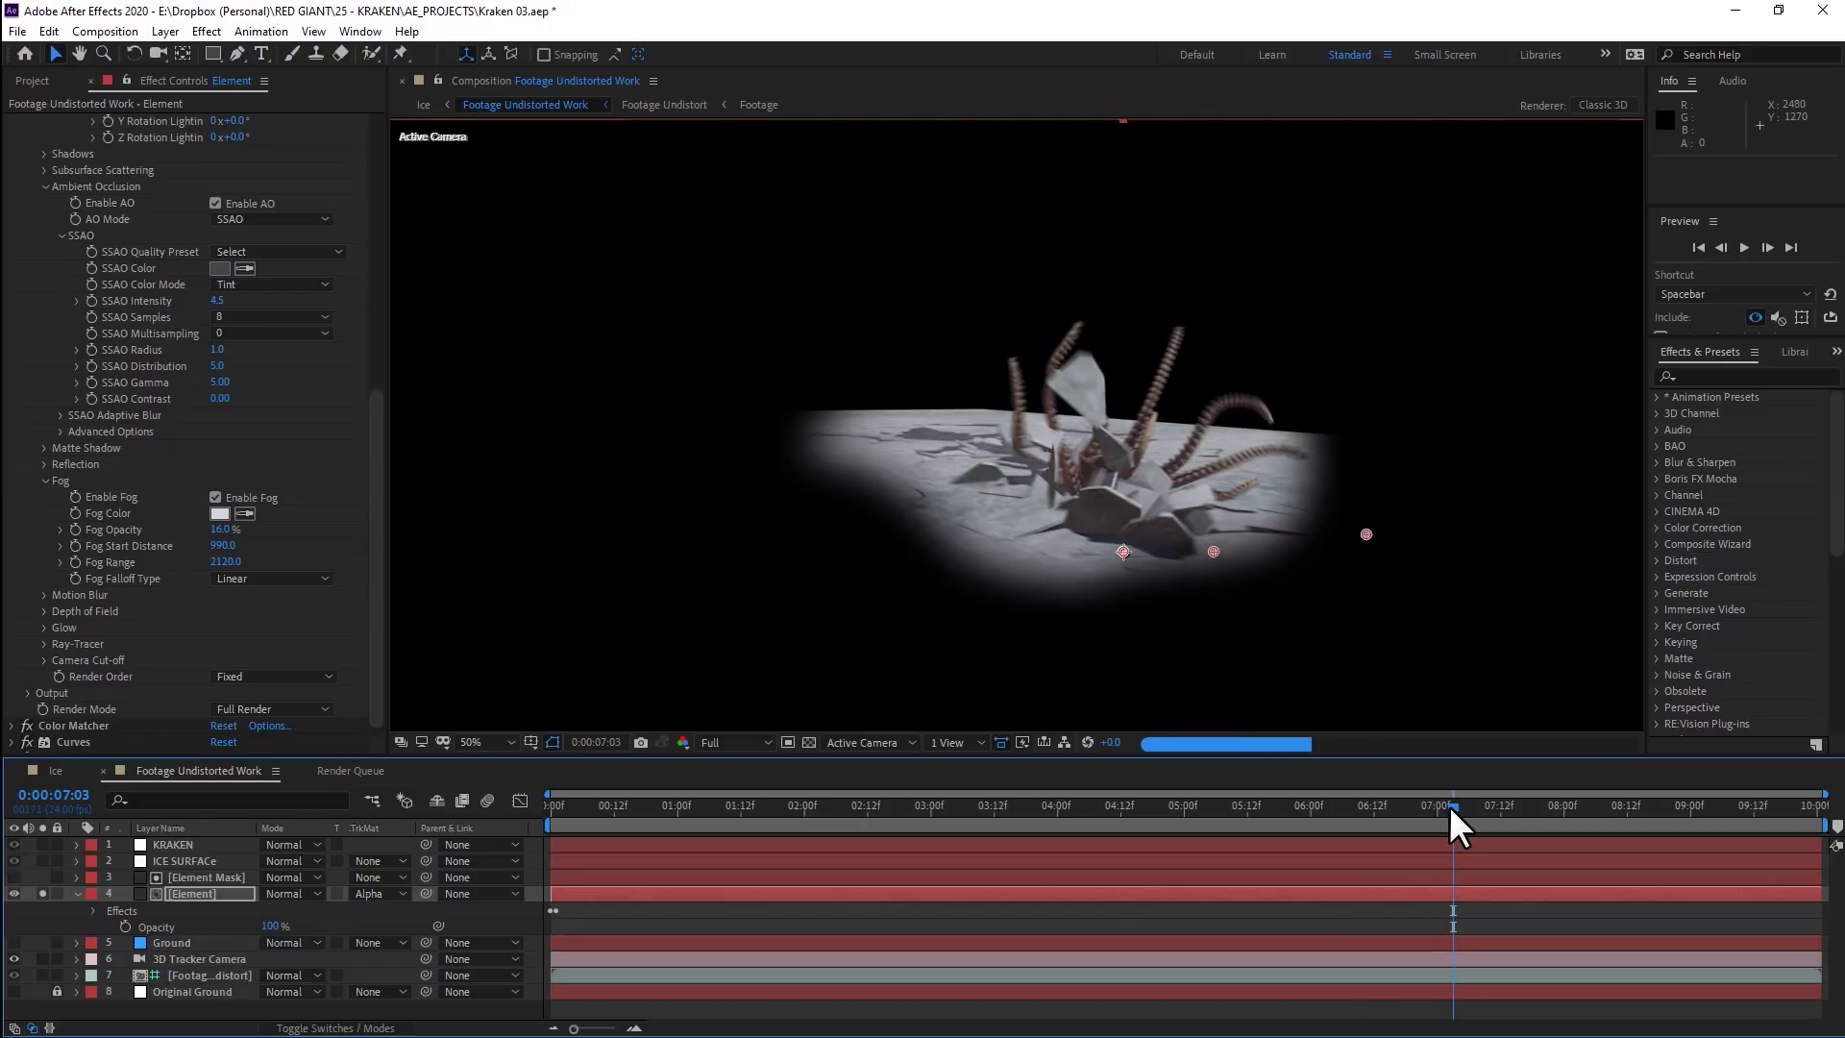
click(1620, 822)
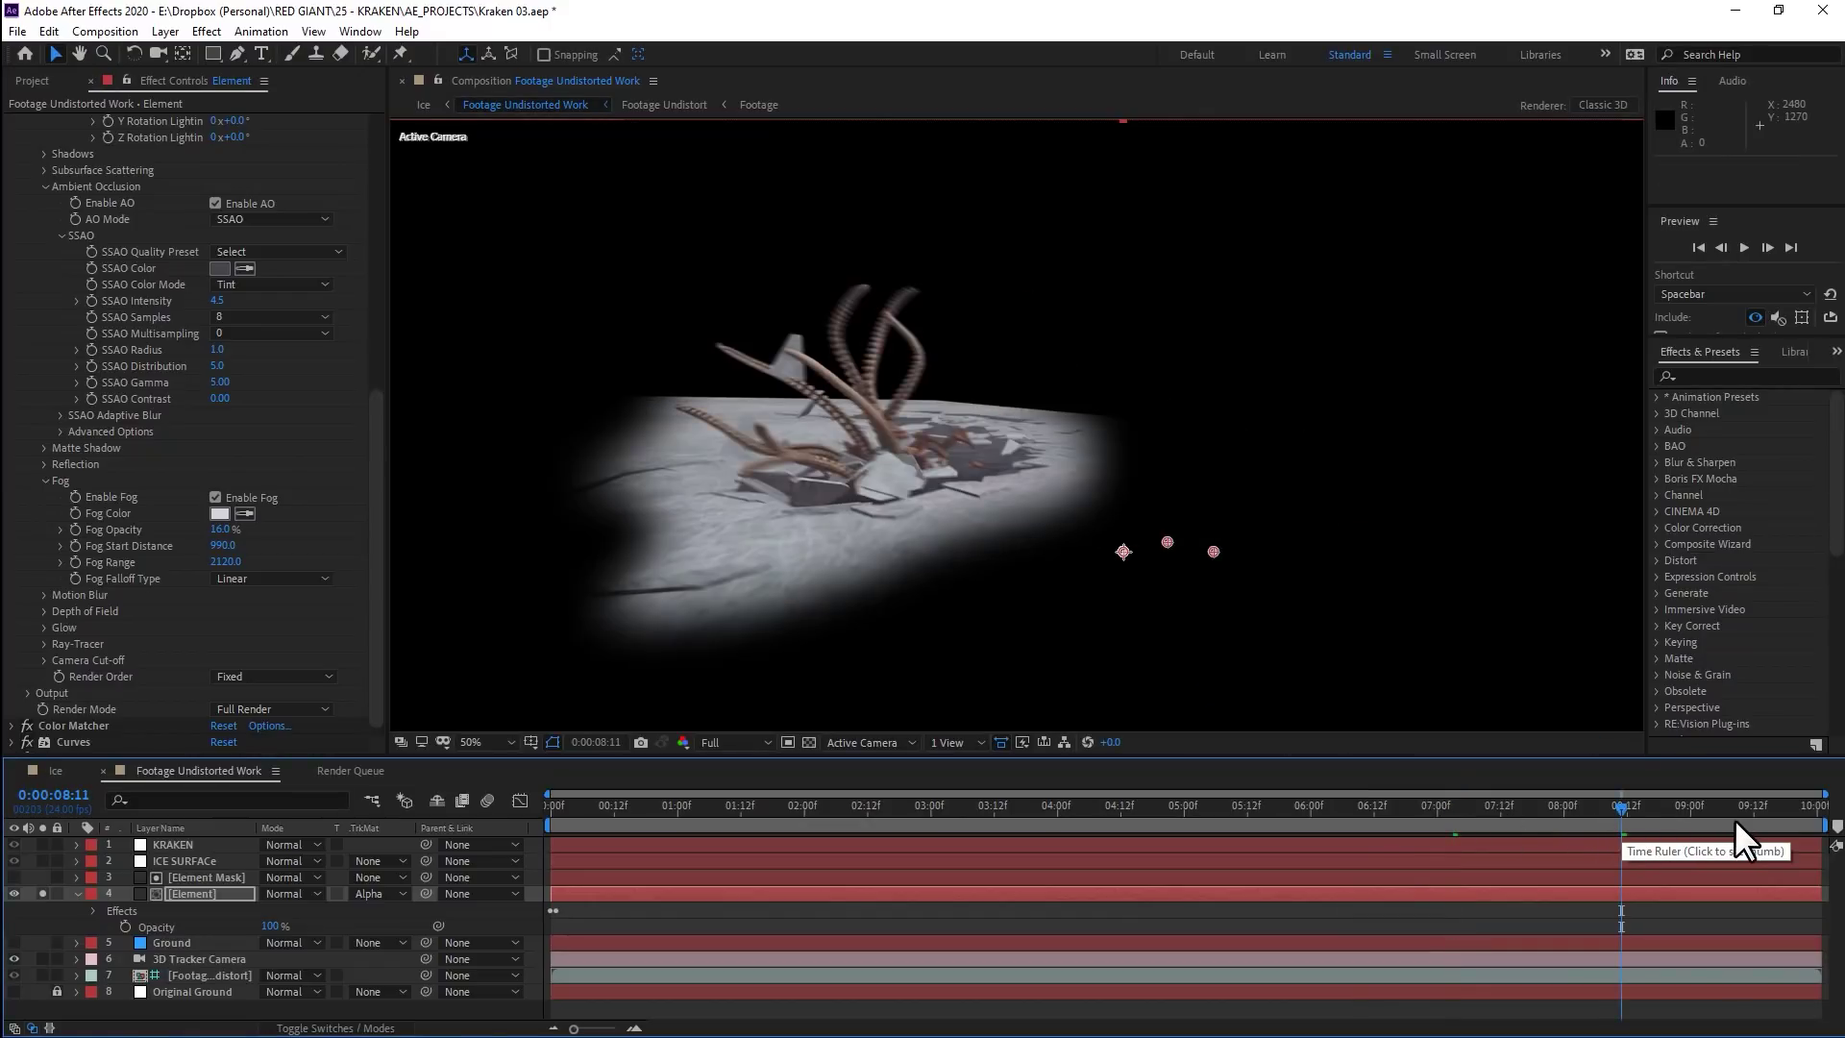
click(1756, 805)
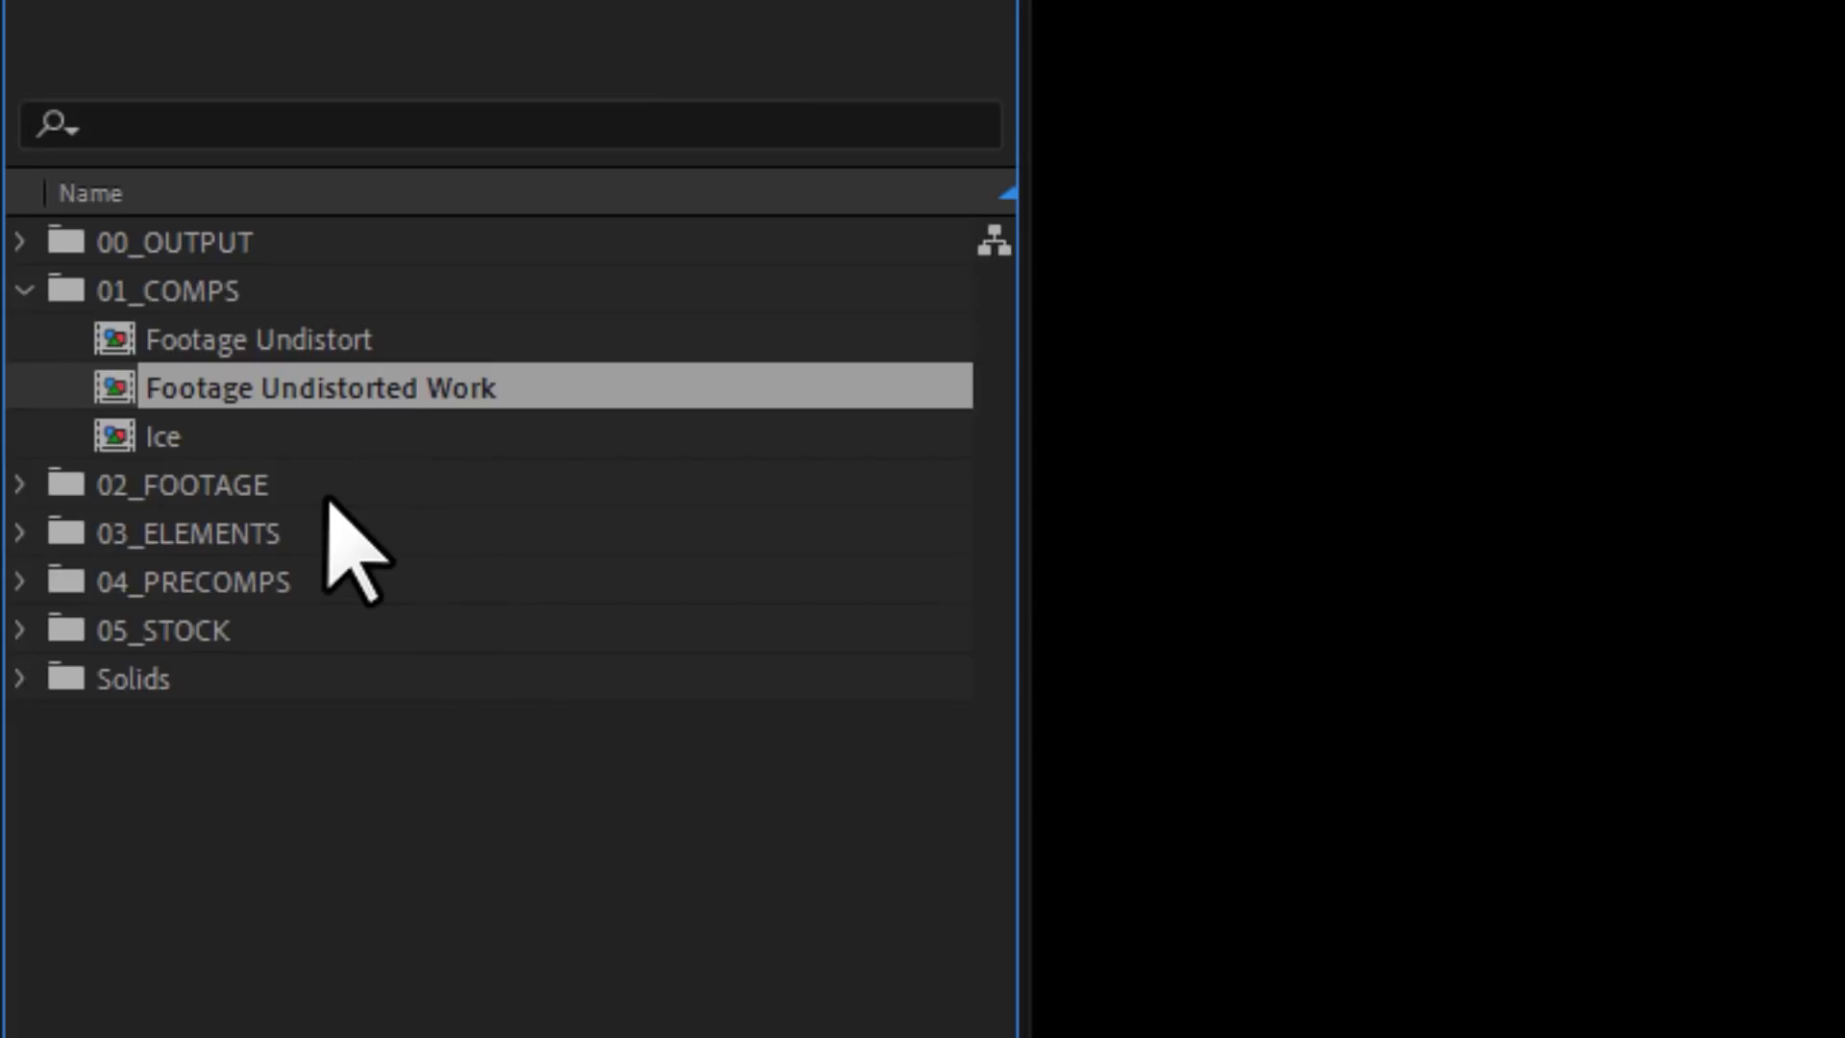
Duplicate the Footage Undistorted Work composition and set the Element effect's output in the copy to show Z Depth
key(ctrl+d)
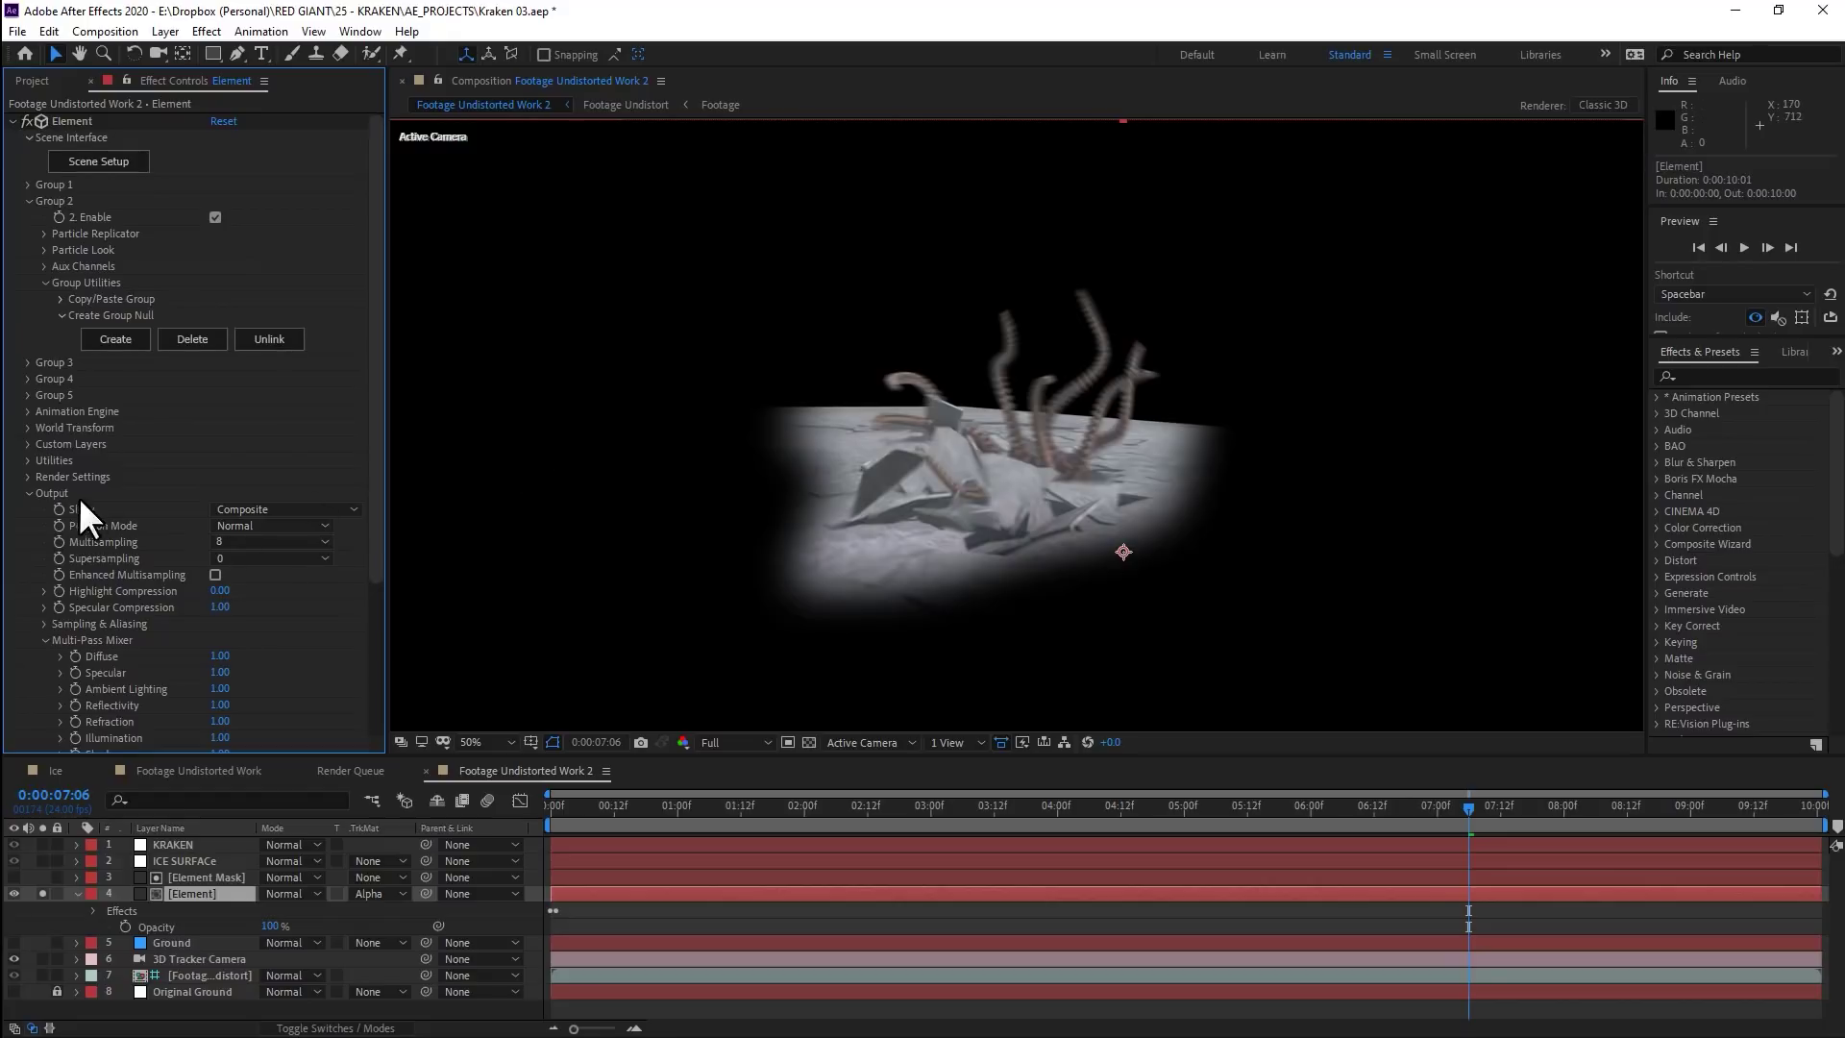
click(248, 510)
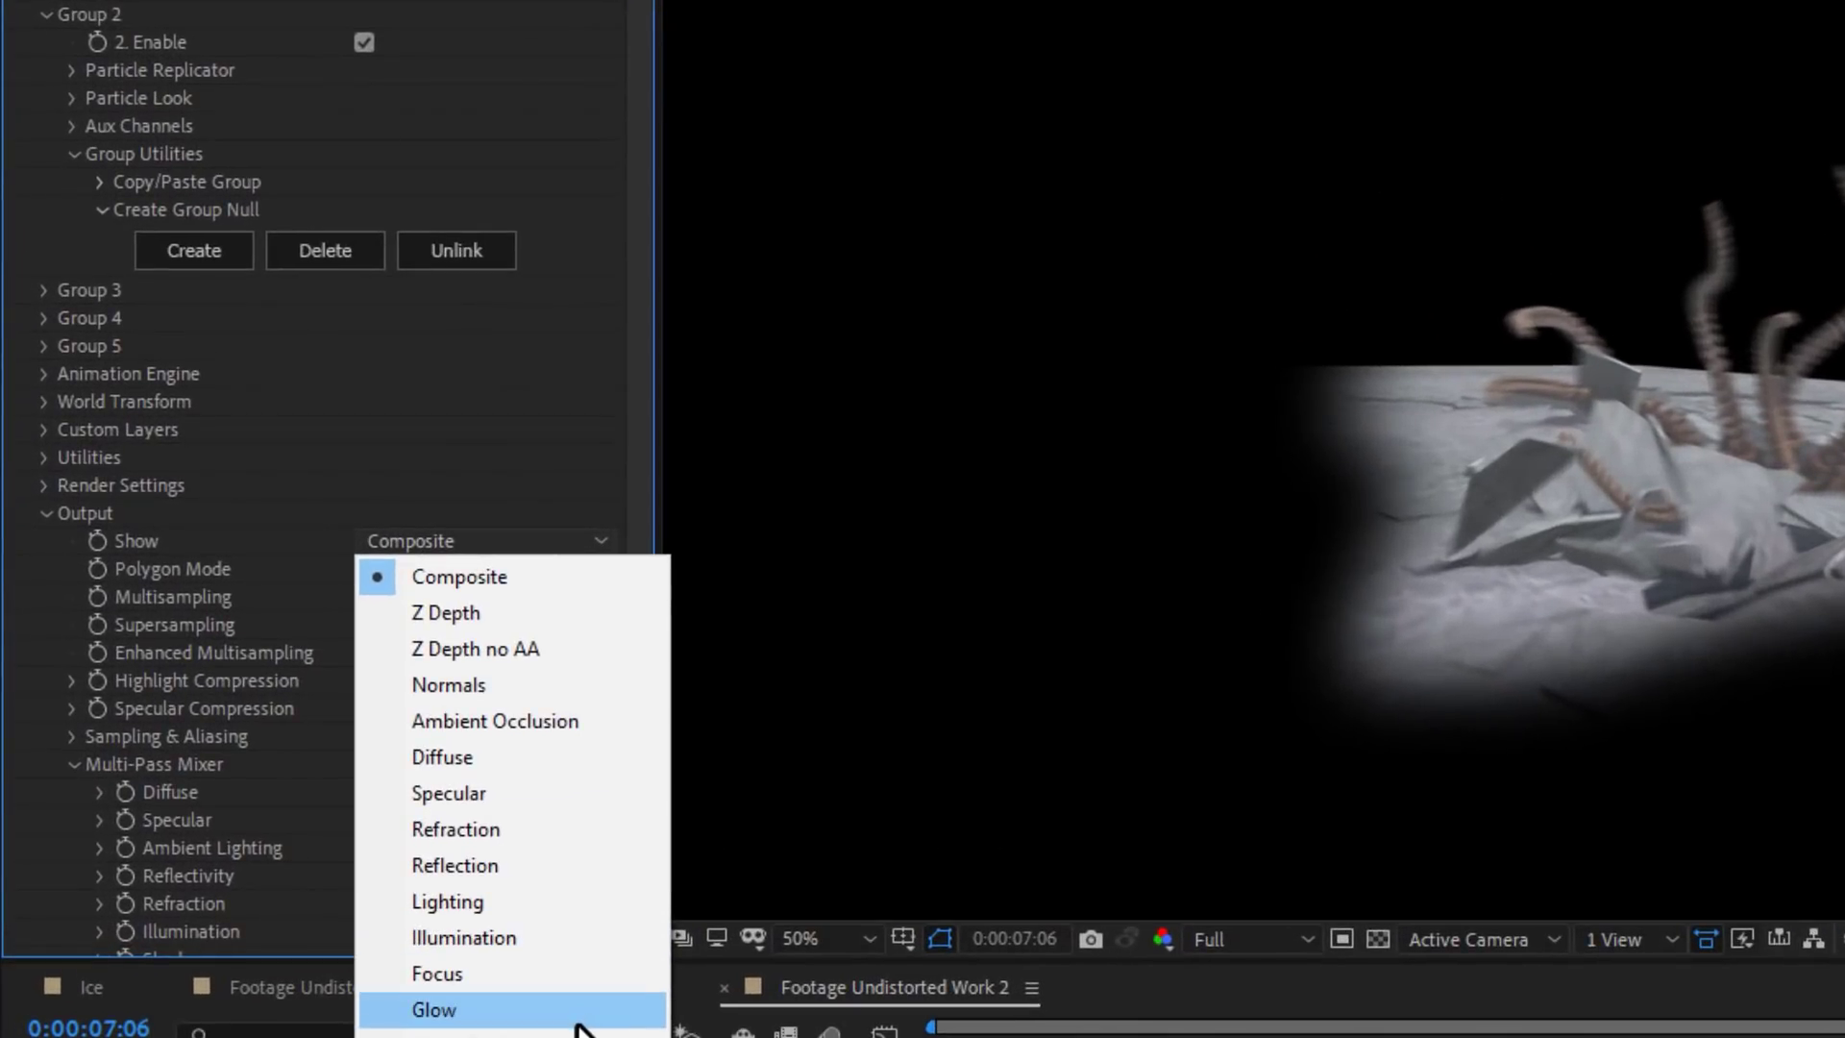
click(573, 615)
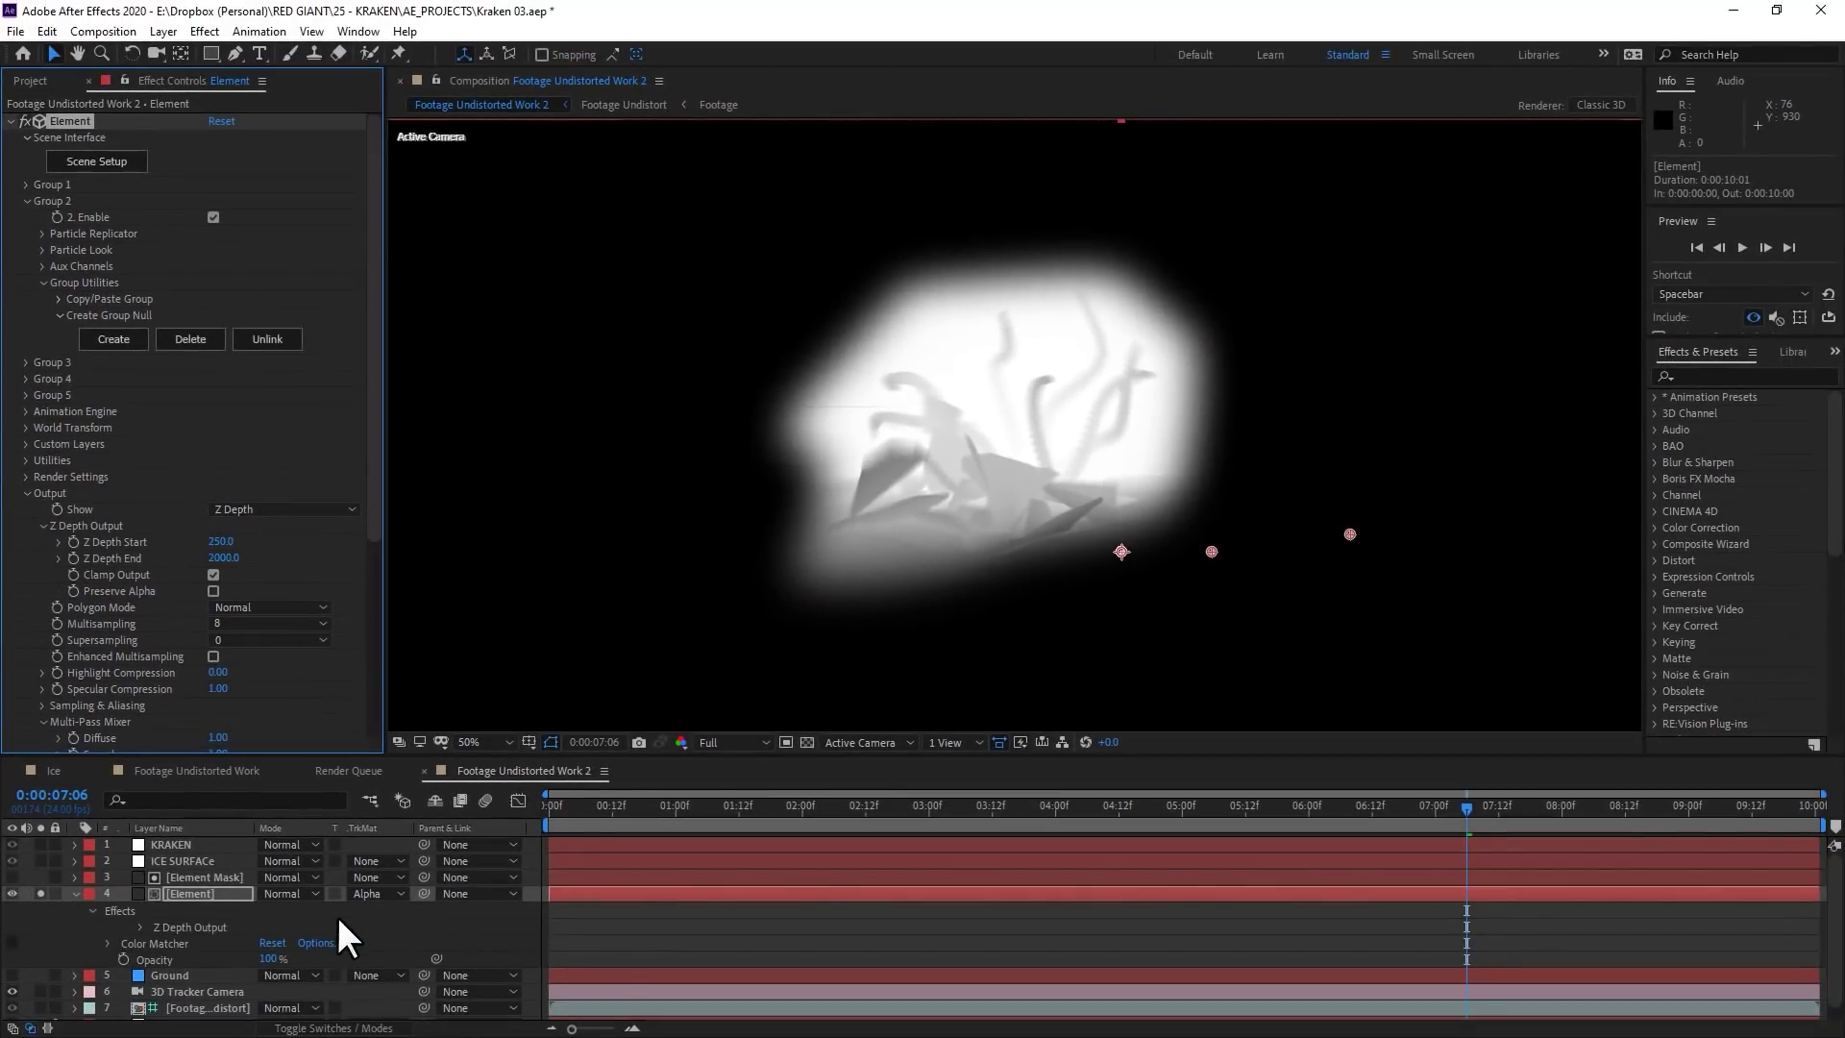
Remove the alpha track matte from the Element layer in the duplicated composition
click(373, 893)
click(404, 914)
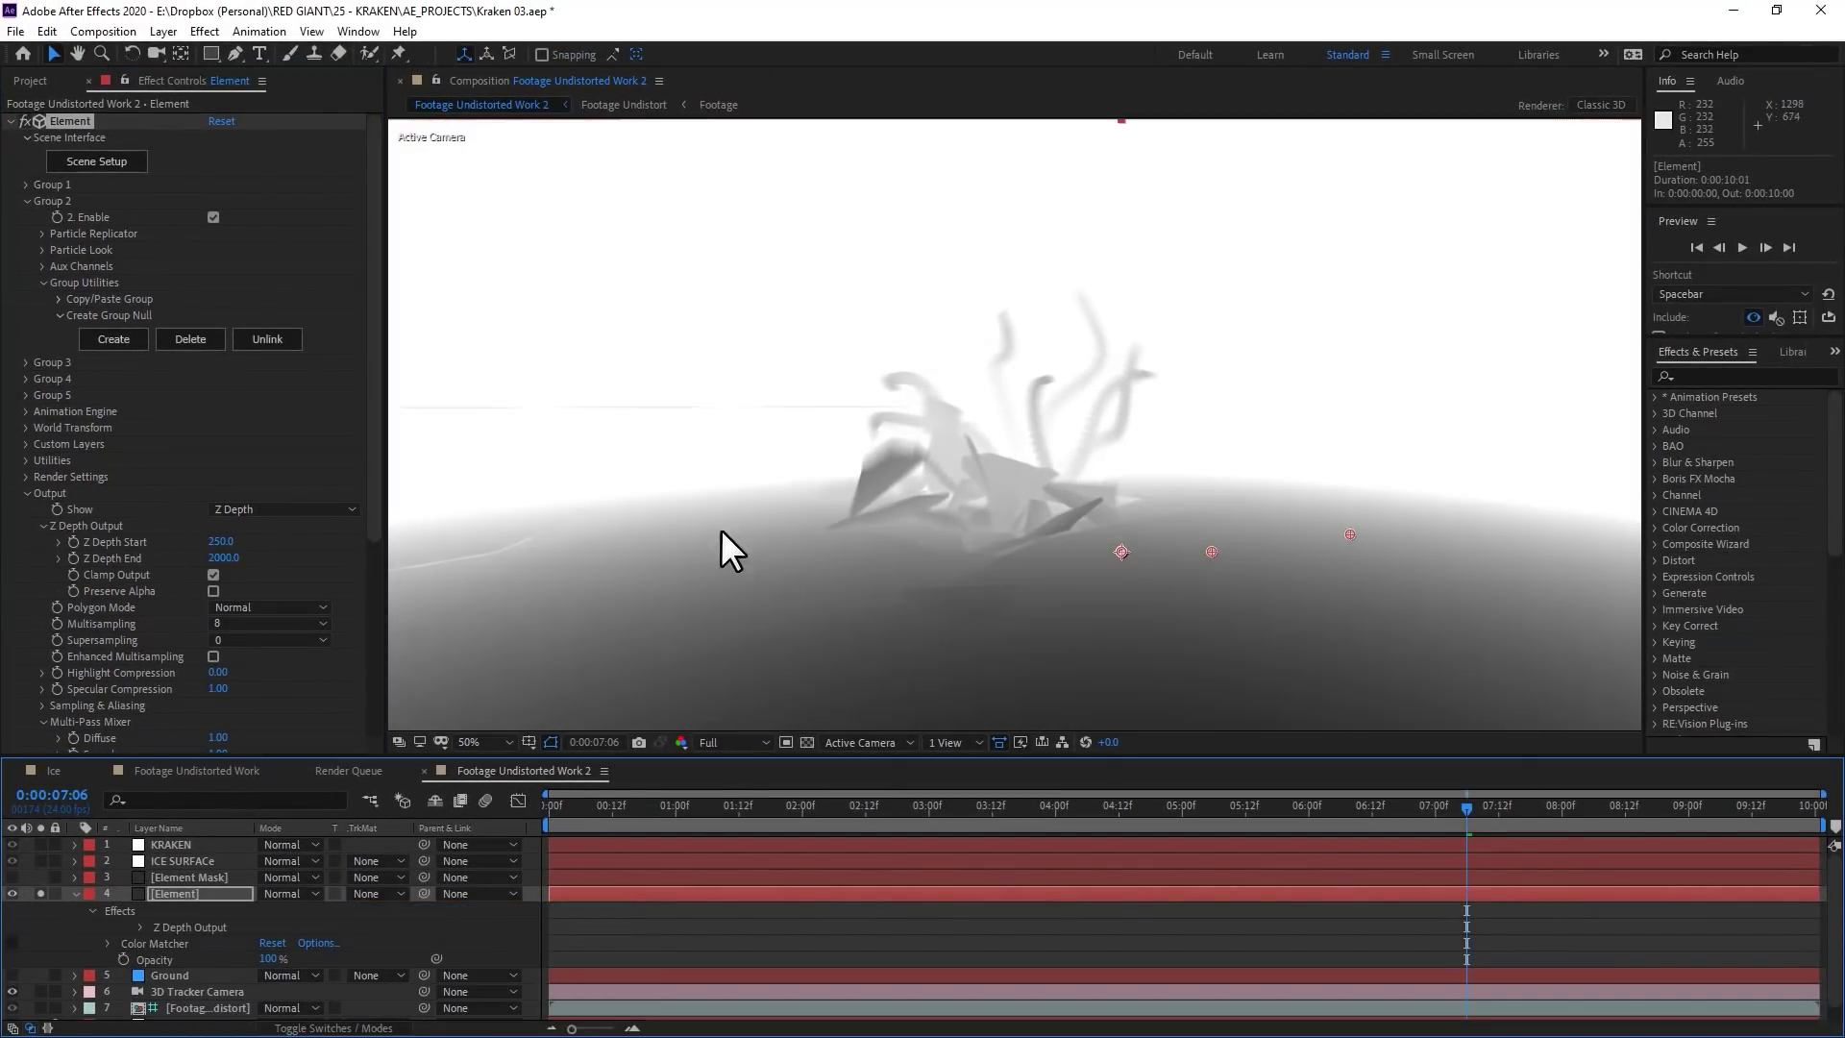
Set the Element effect's Z Depth End to 2790 and its output to Z Depth no AA, checking the pass at 0:00:02:12
key(comma)
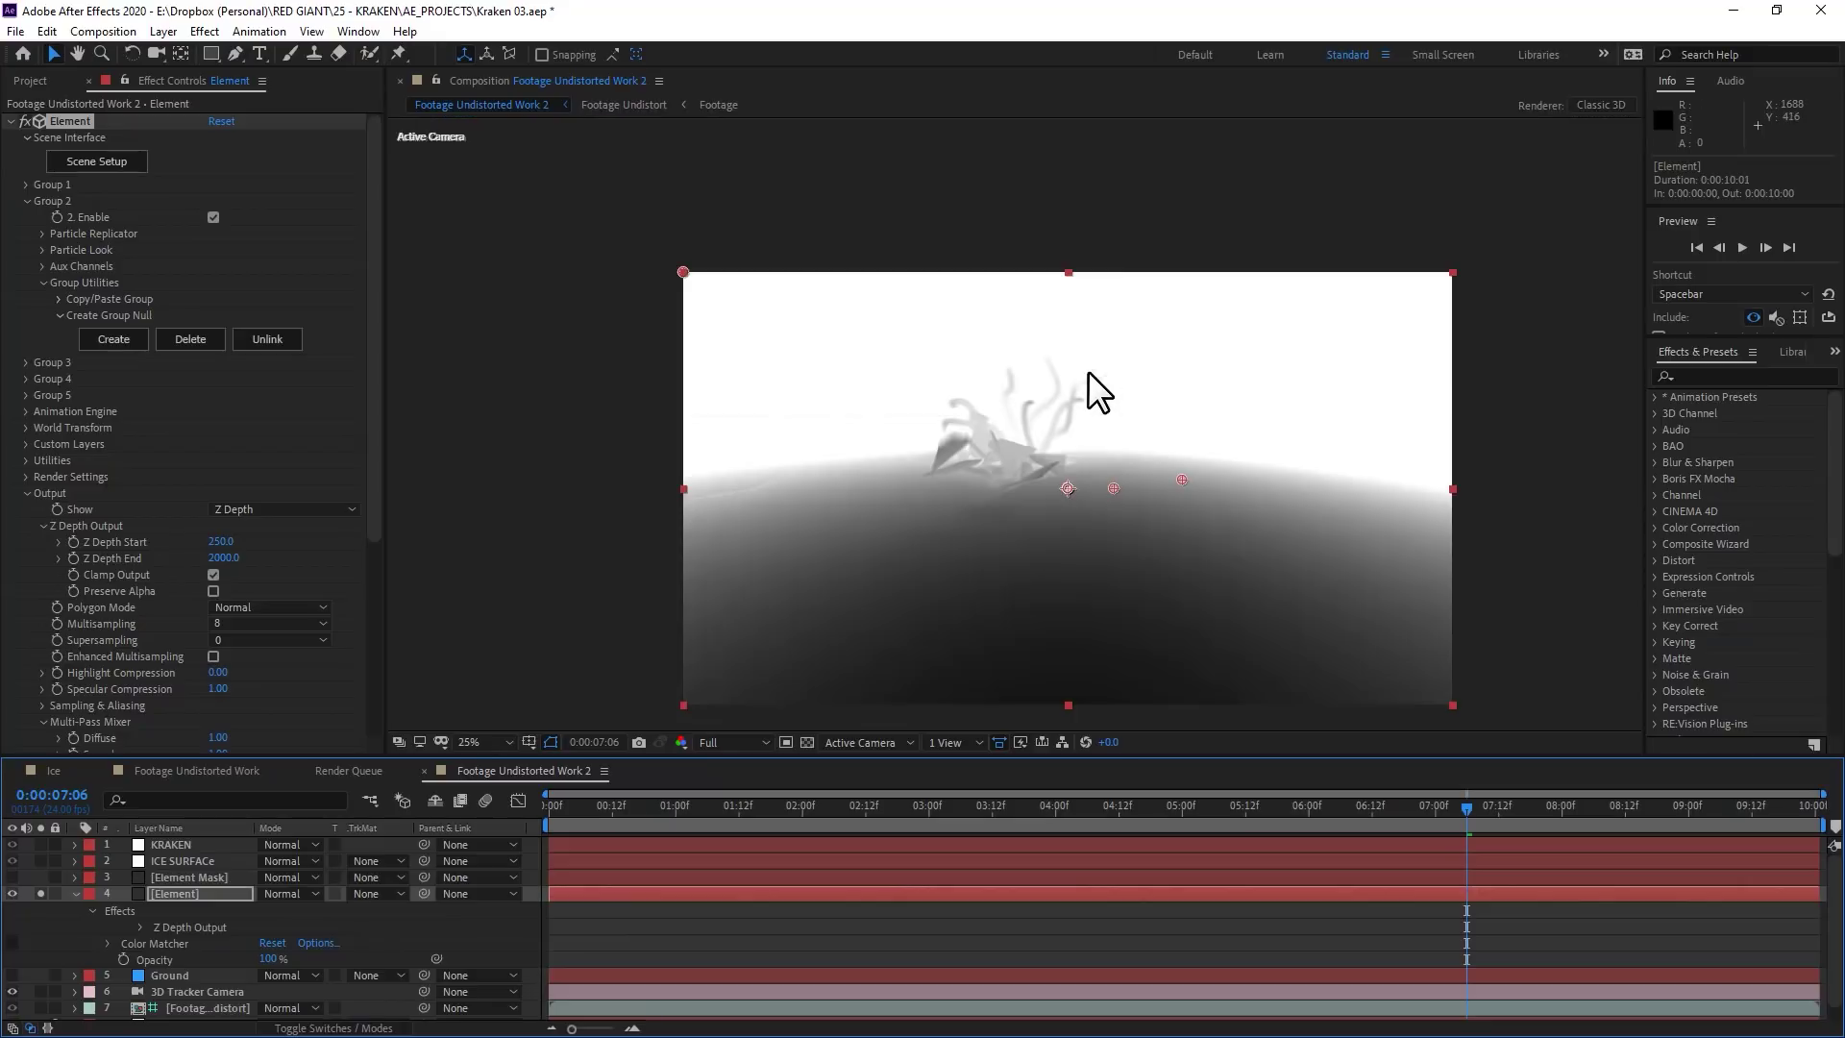
key(period)
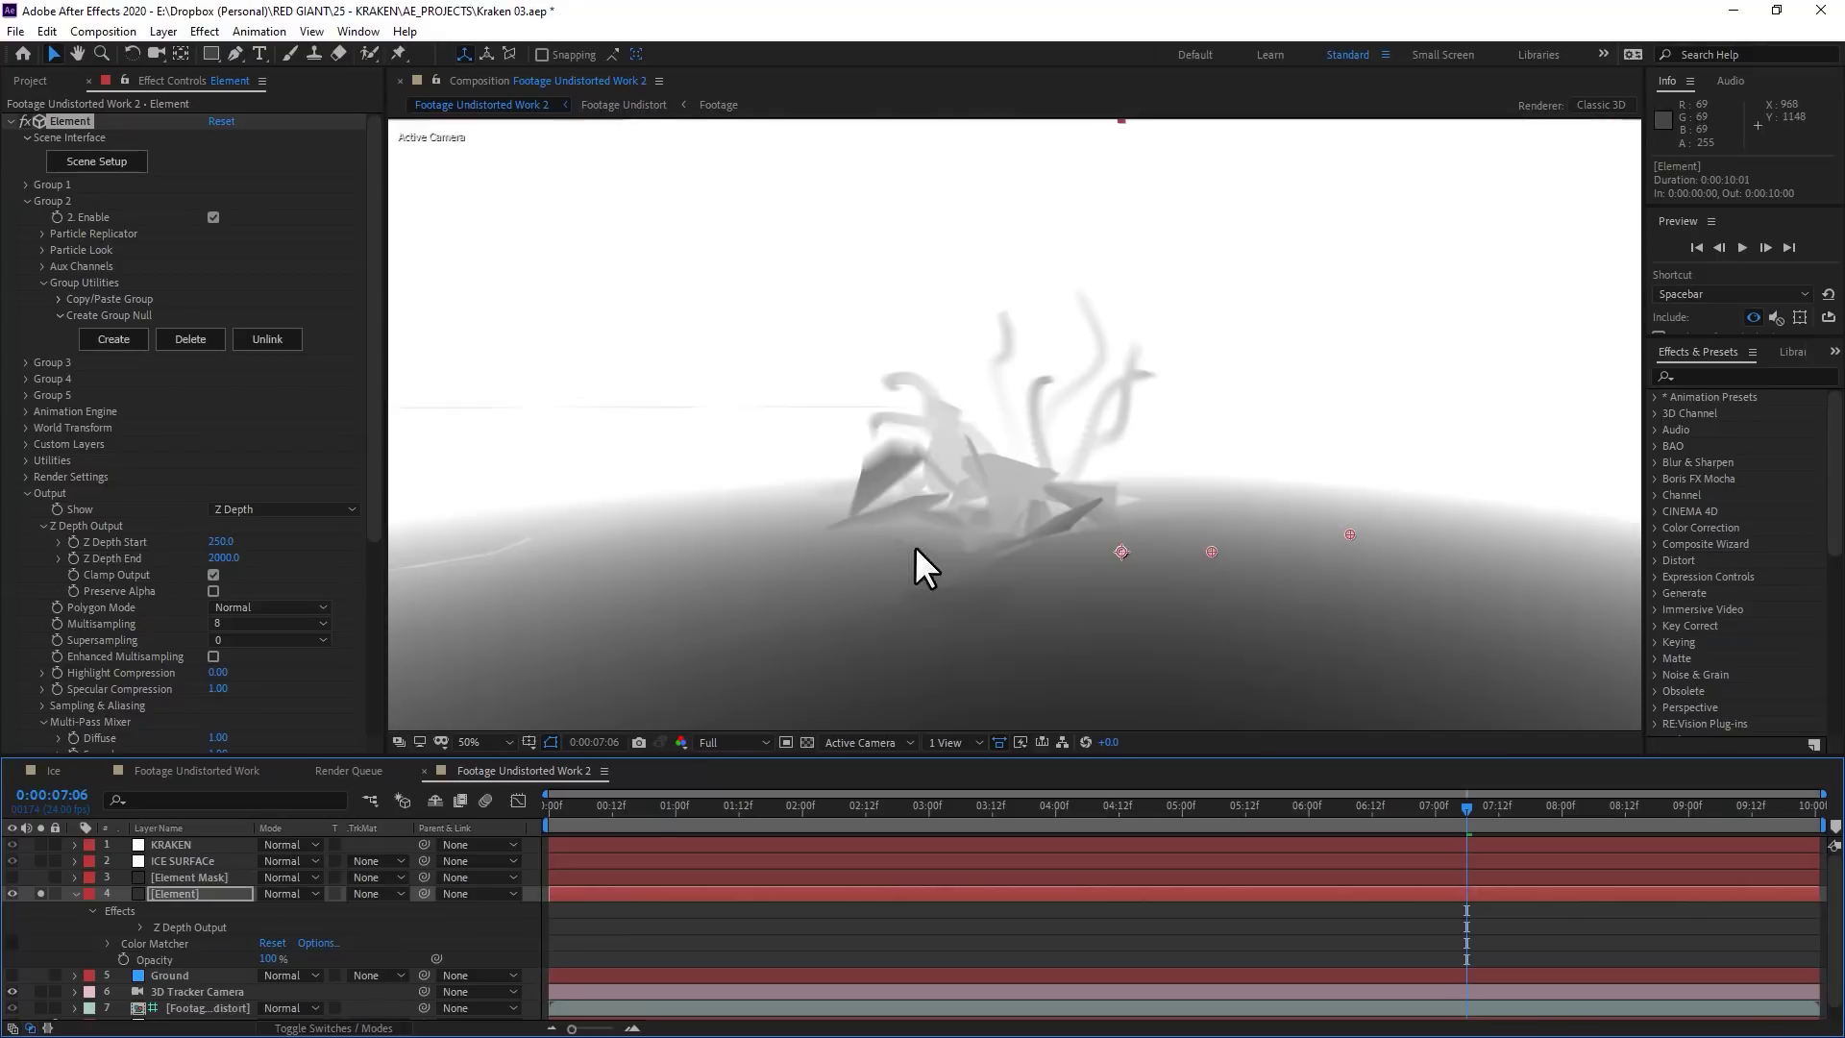
drag(230, 557, 346, 565)
drag(1166, 815, 865, 815)
click(288, 510)
click(288, 526)
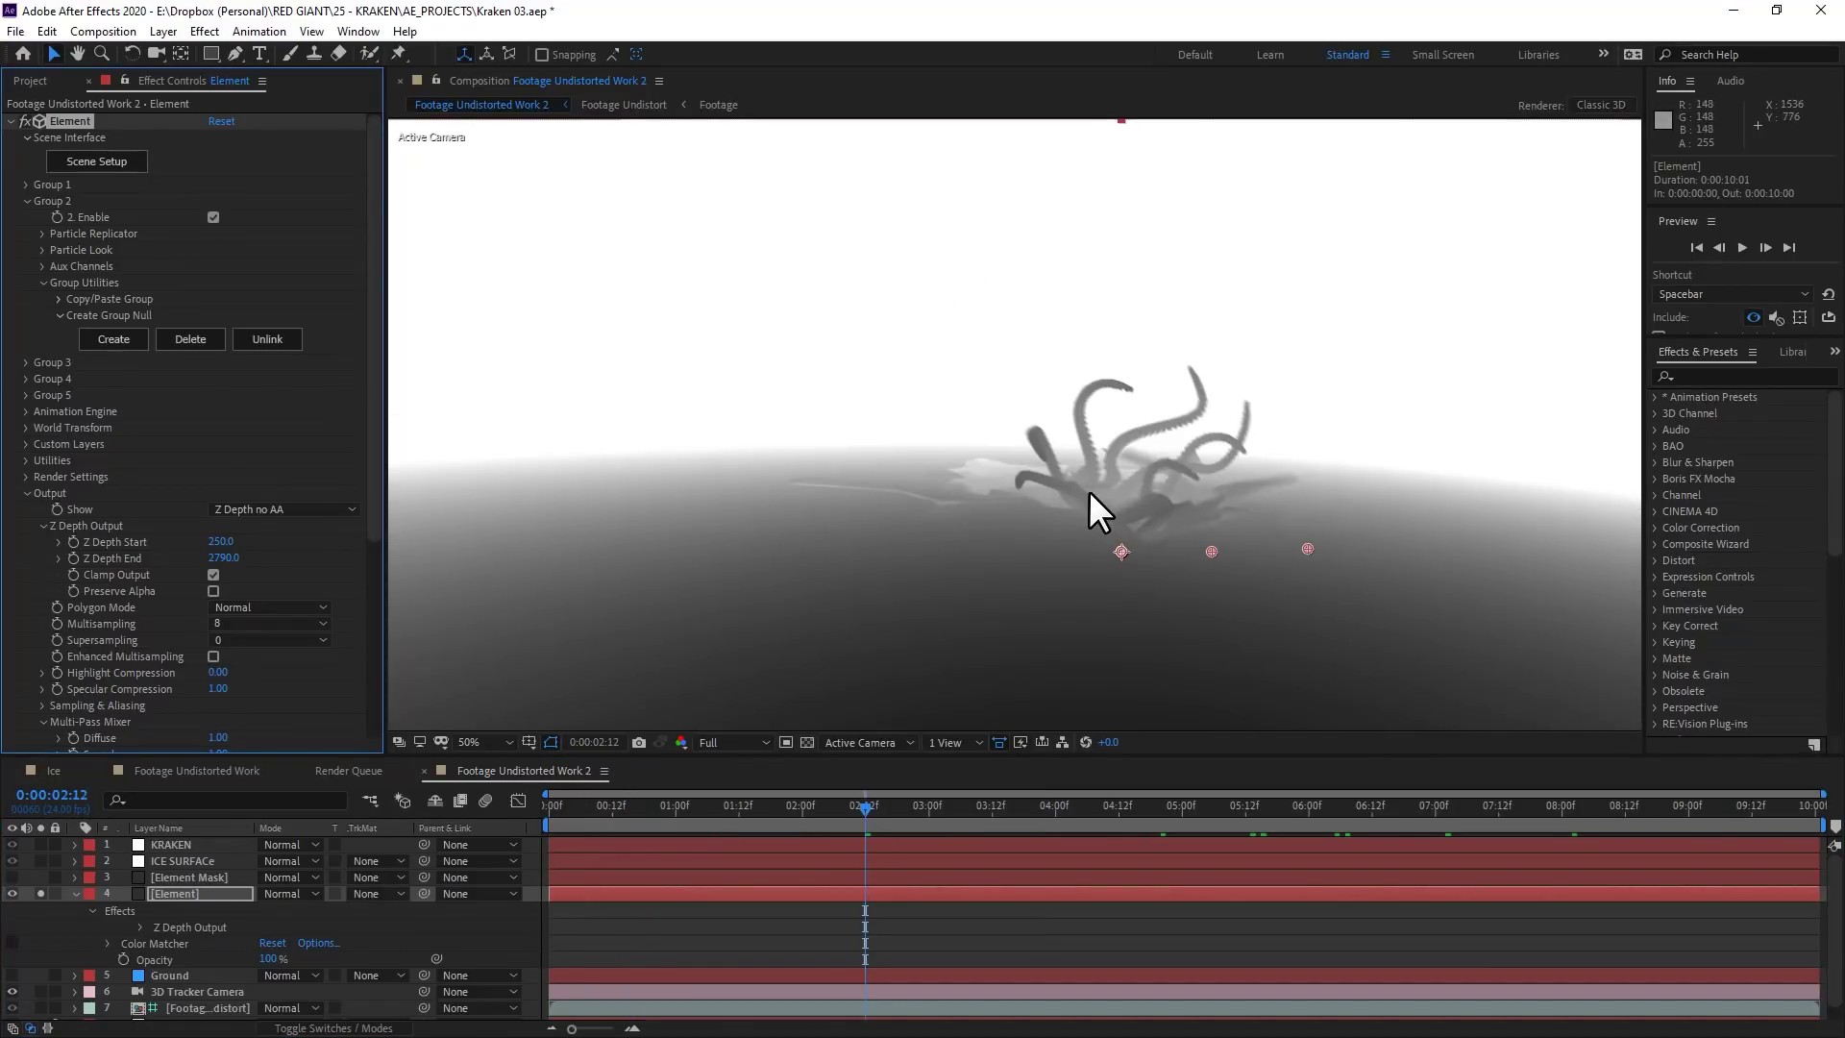
Add the Footage Undistorted Work 2 composition to the Render Queue with the JPEG output module
click(125, 29)
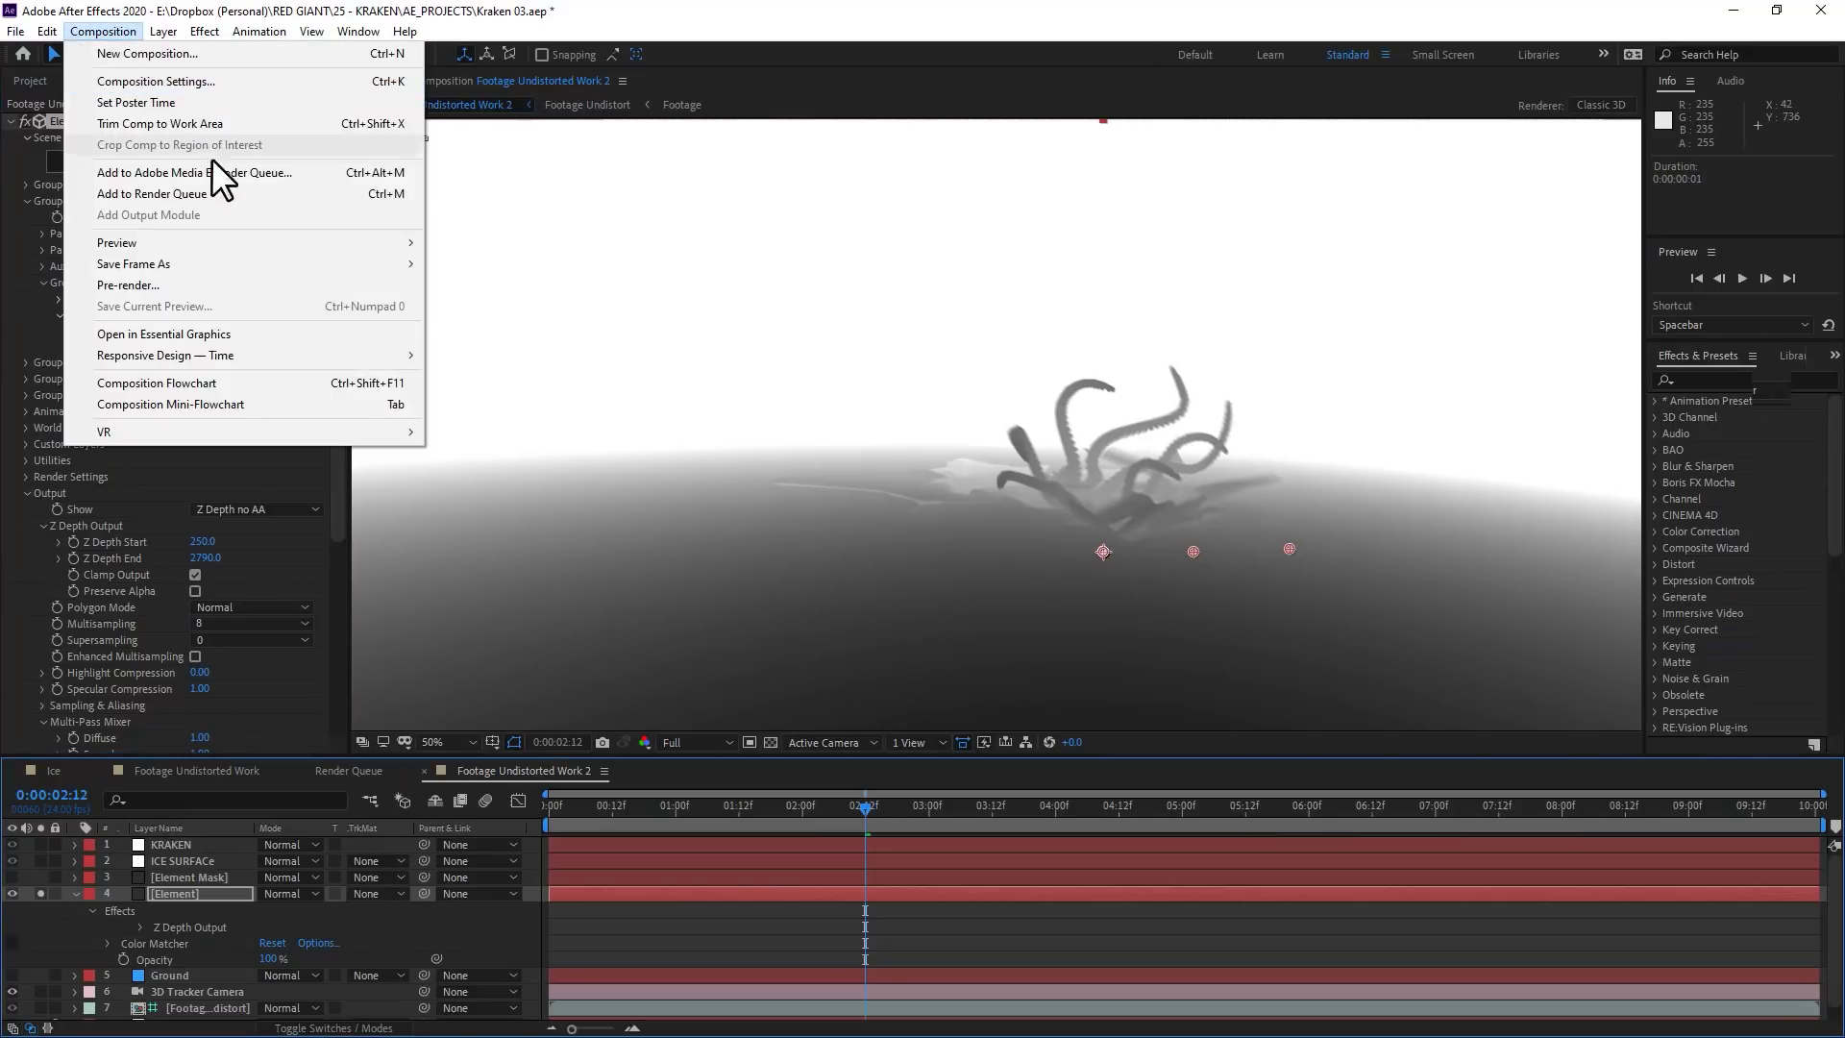
click(282, 194)
click(130, 990)
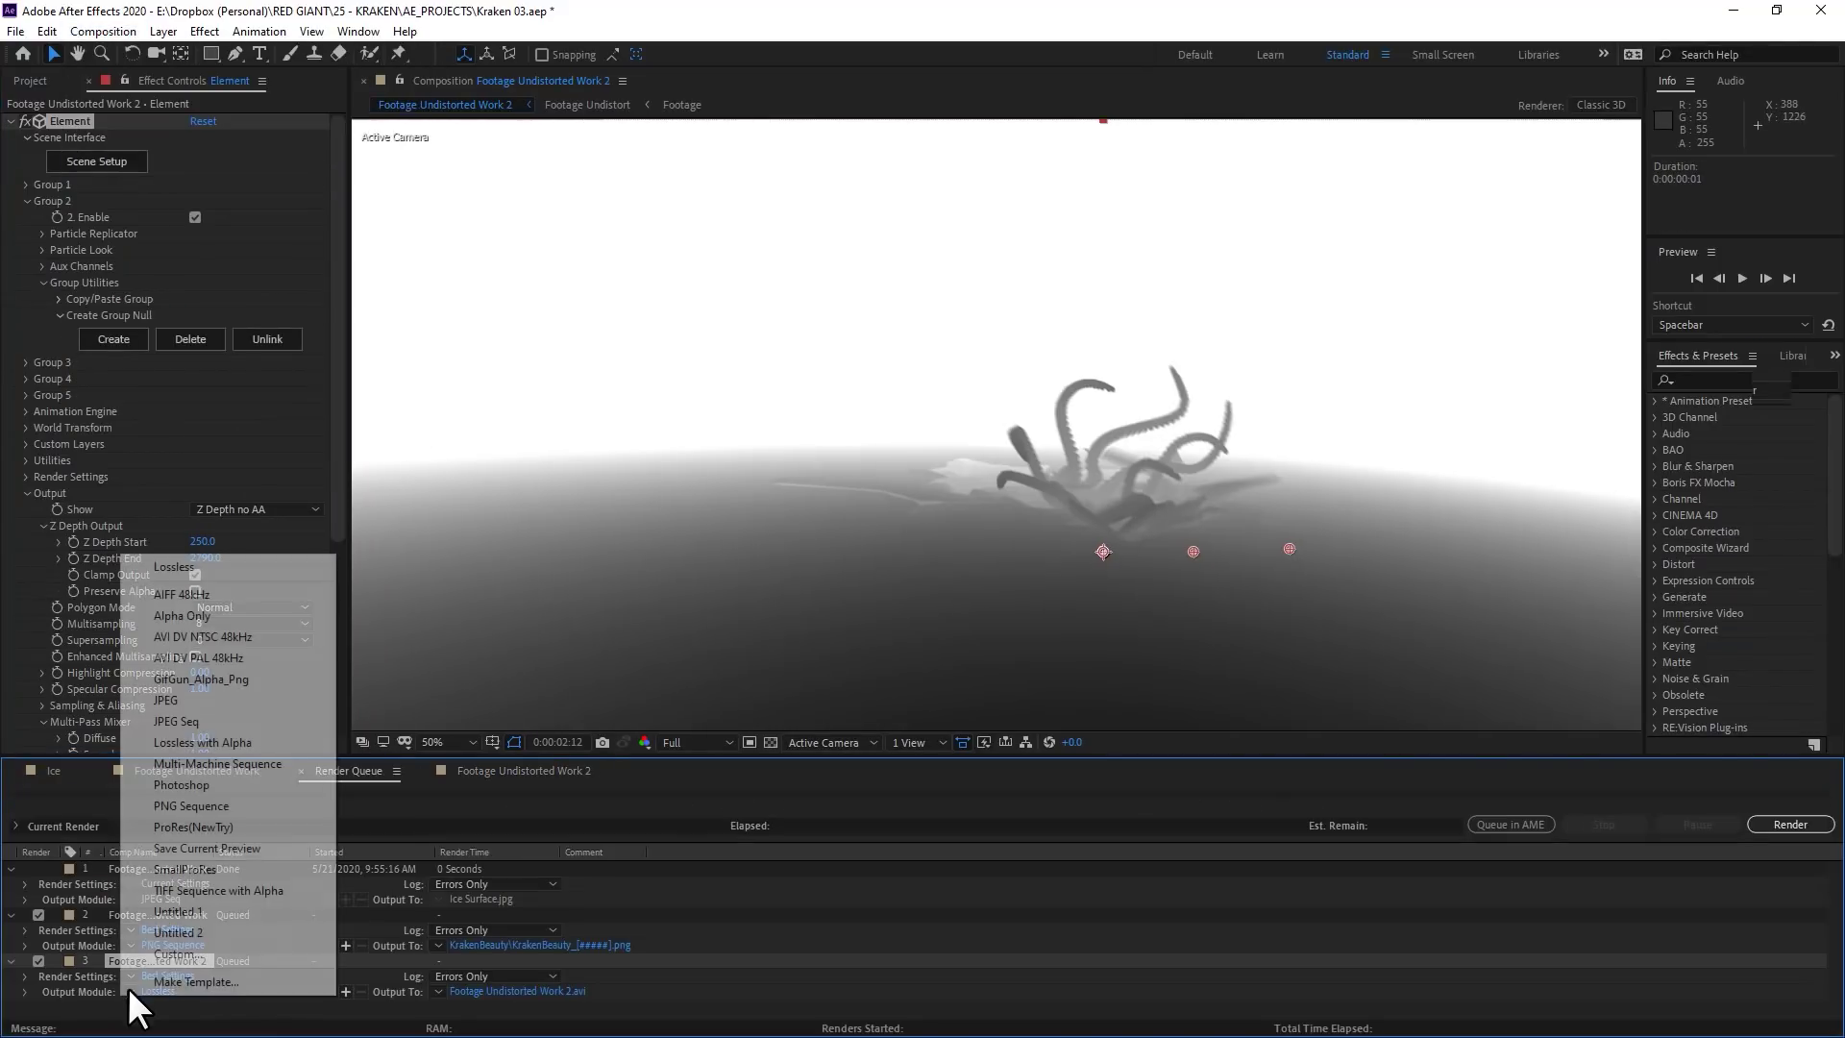
click(245, 701)
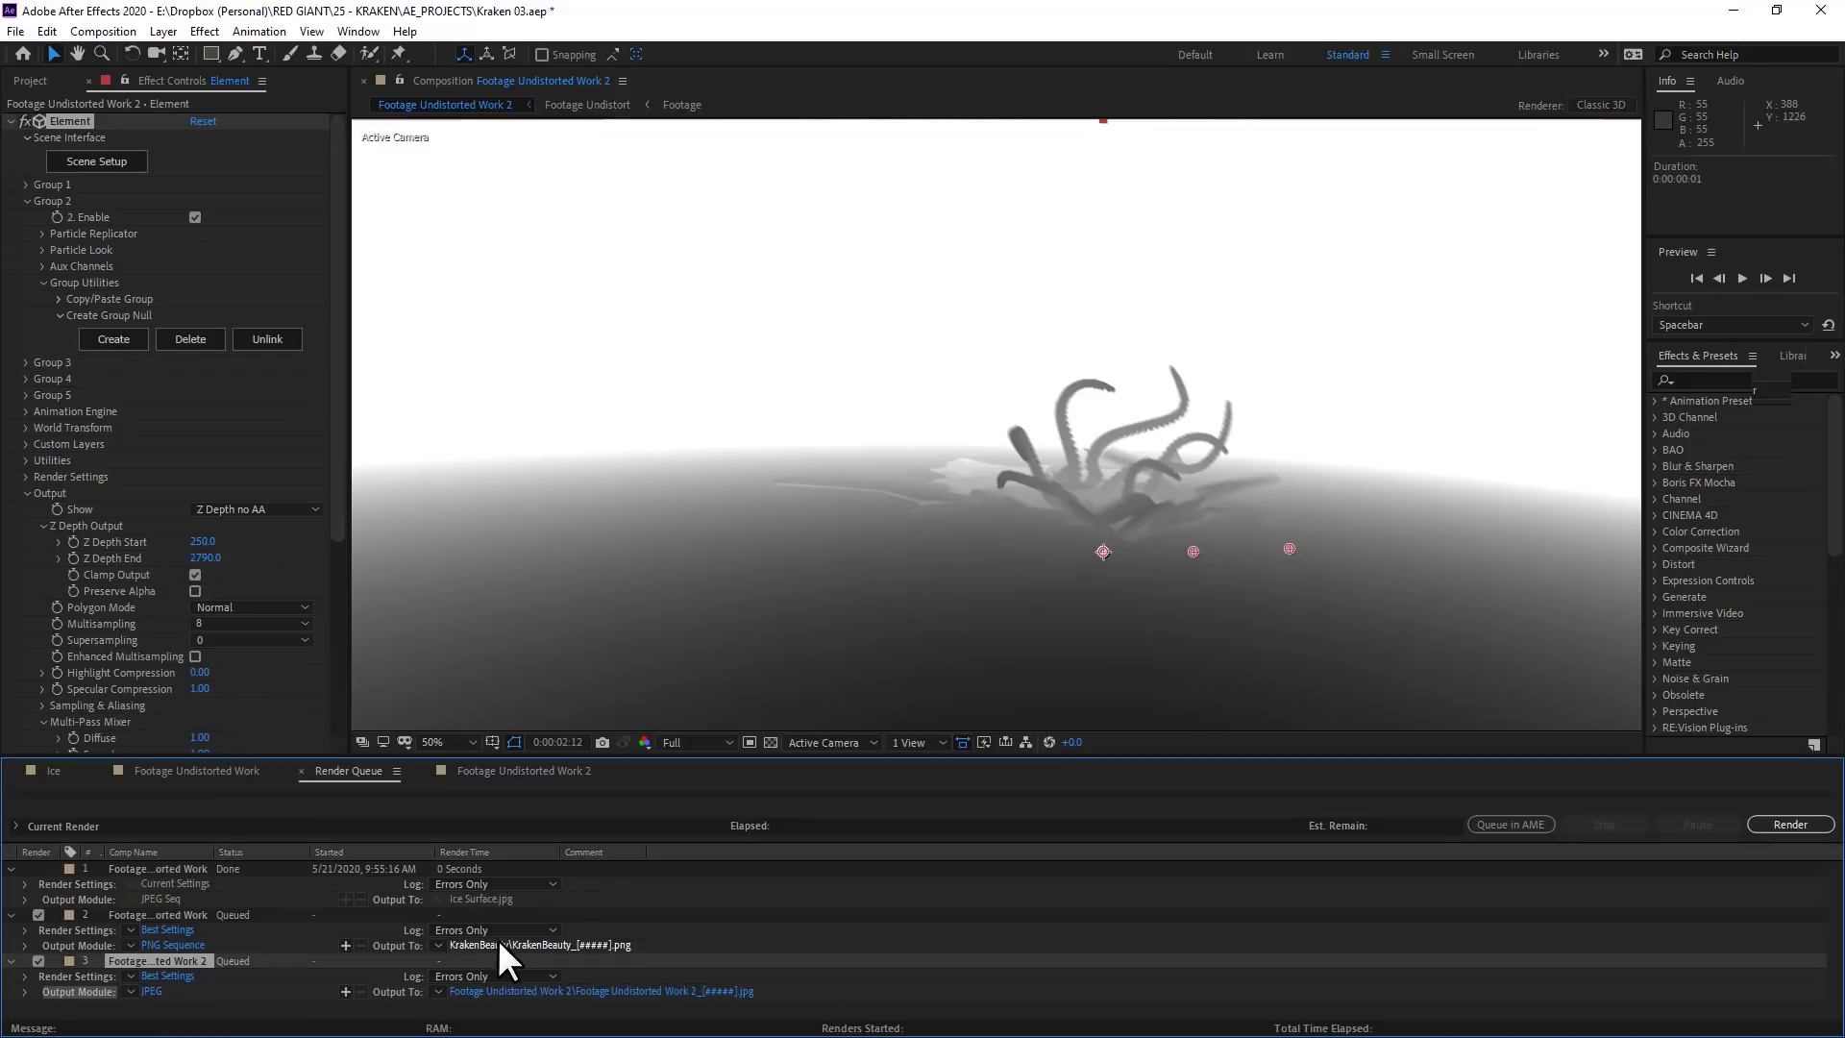
Name the depth sequence output KrakenDepth_[#####].jpg and start rendering the queued compositions
click(551, 991)
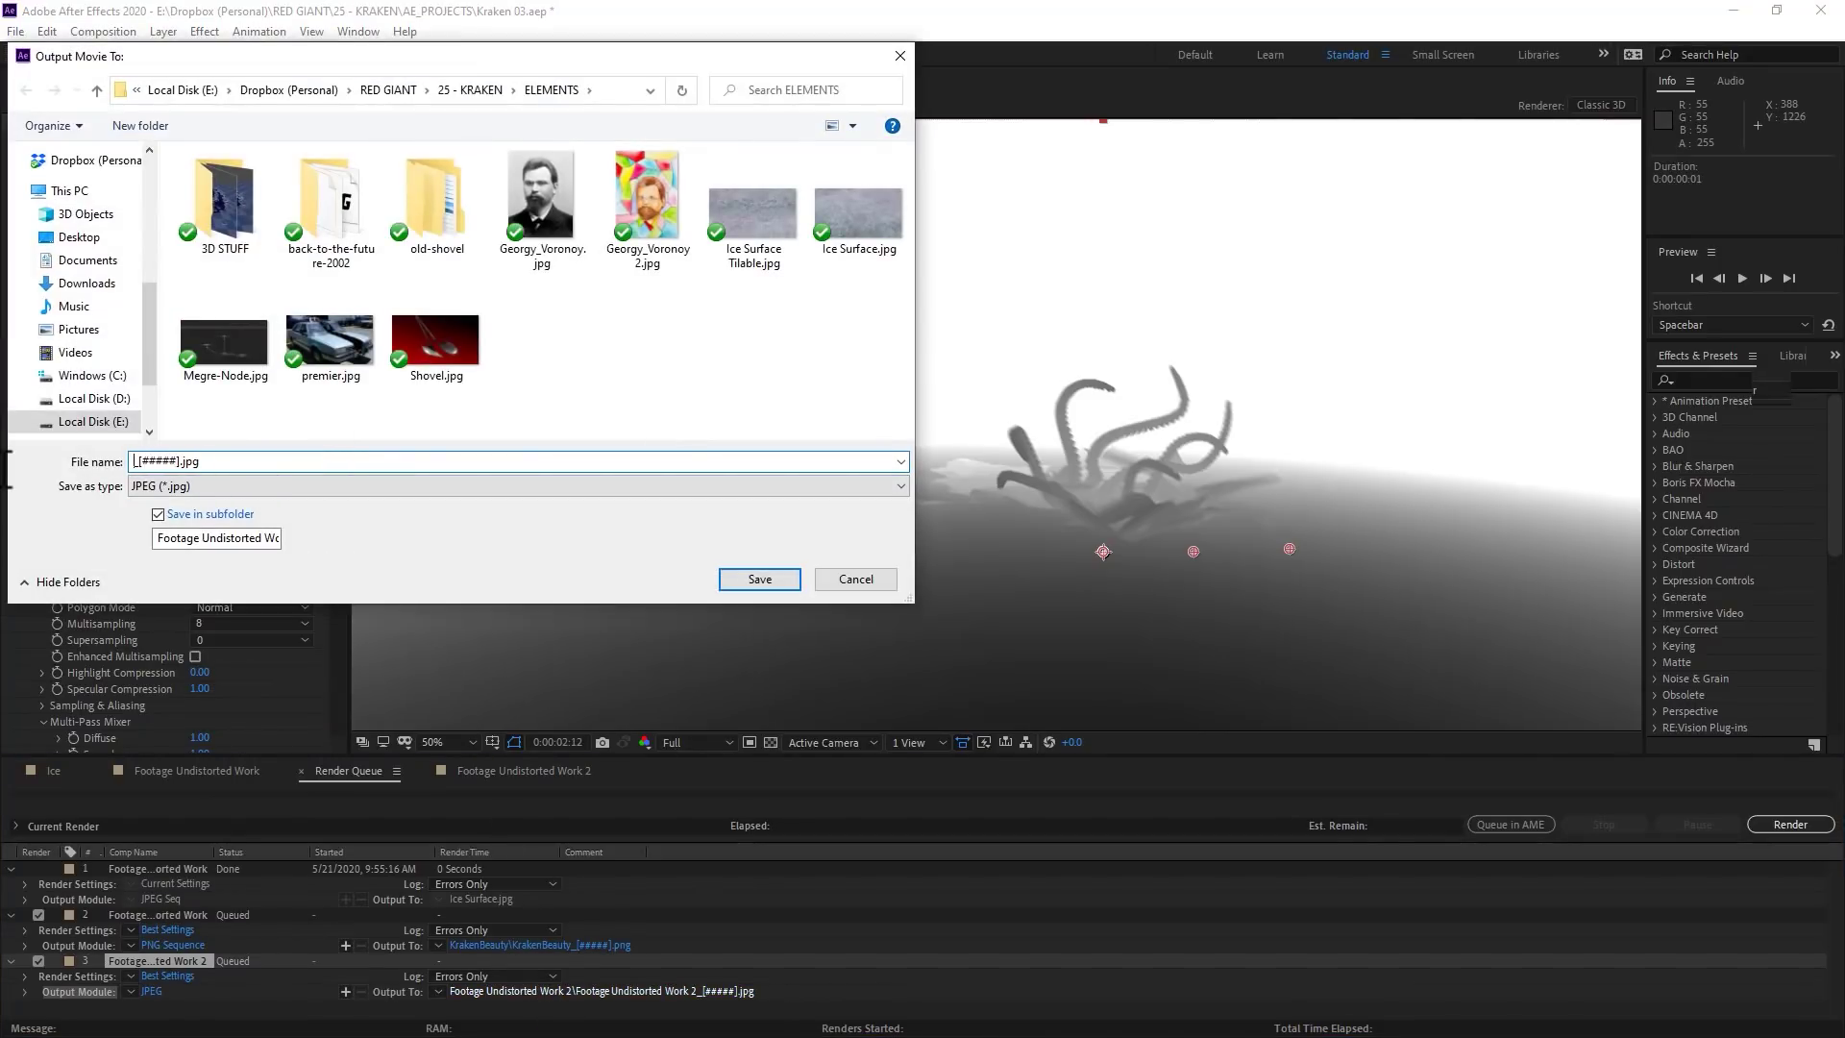
text(Depth)
key(Return)
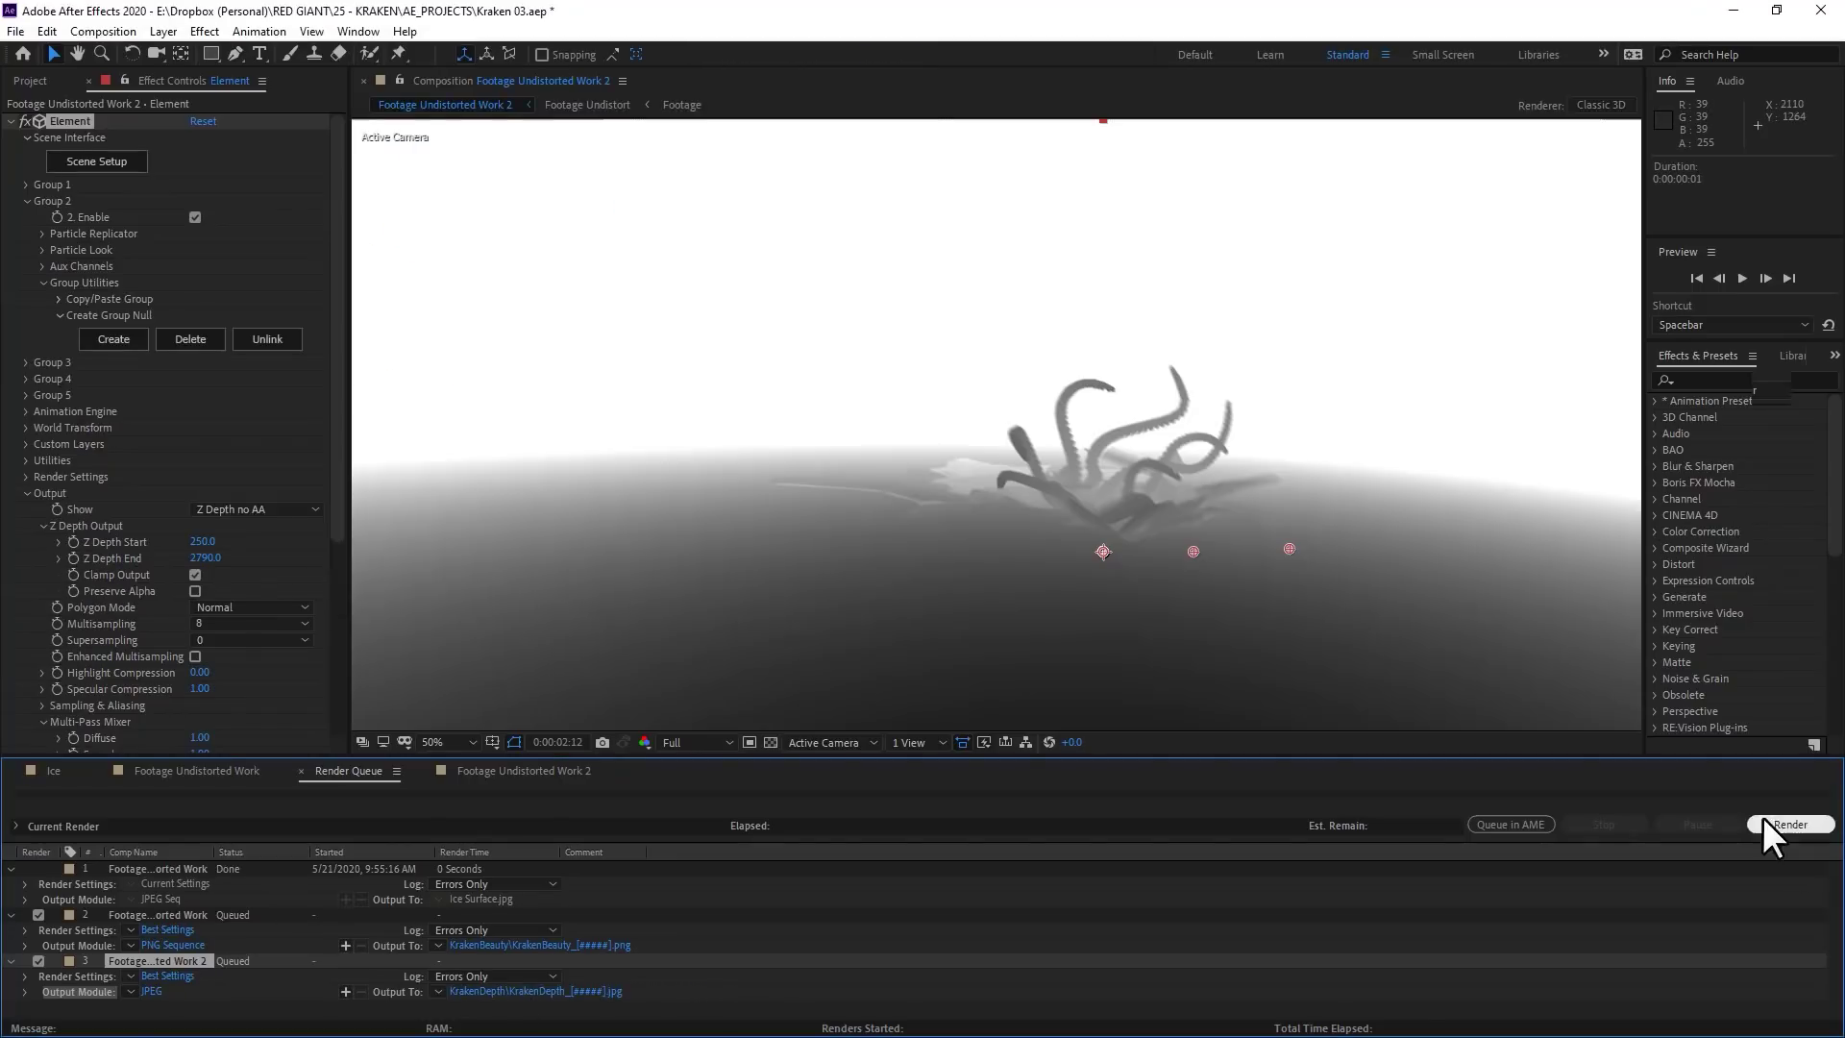
click(1780, 822)
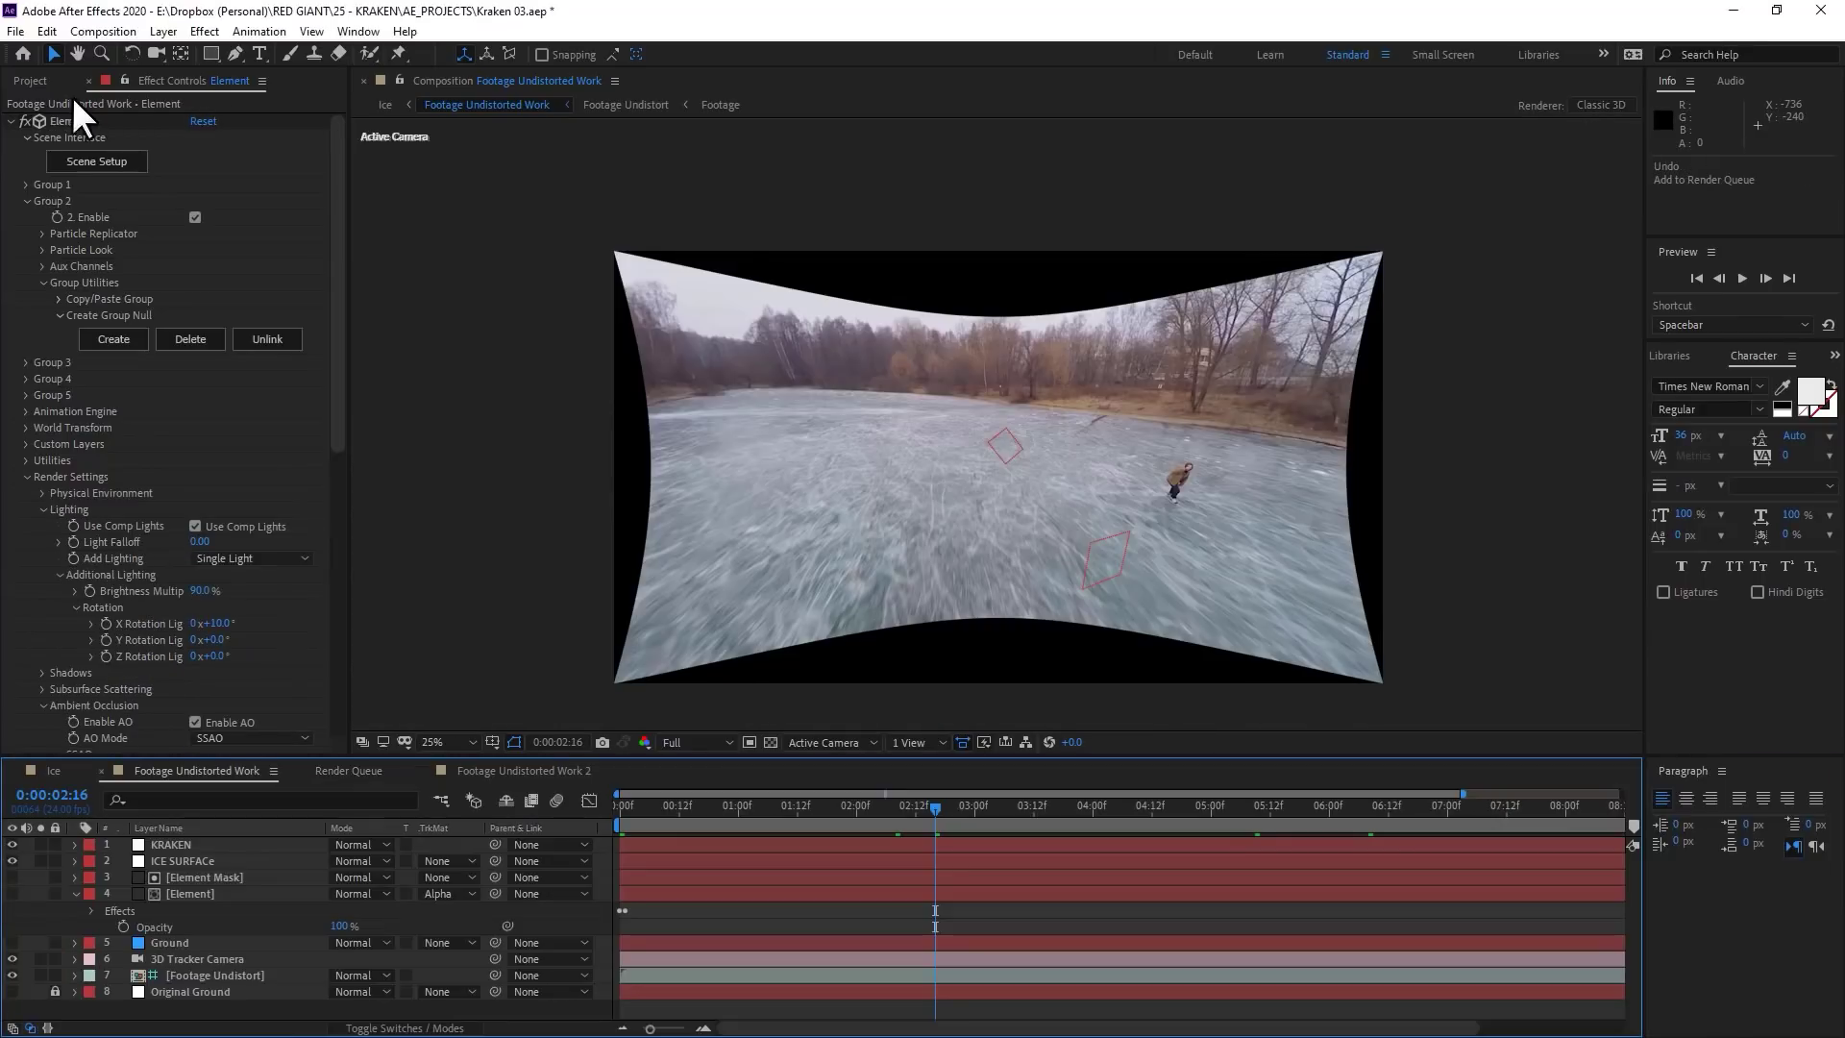
Rename the KrakenDepth image sequence as DEPTH and the KrakenBeauty sequence as KRAKEN in the project
click(38, 80)
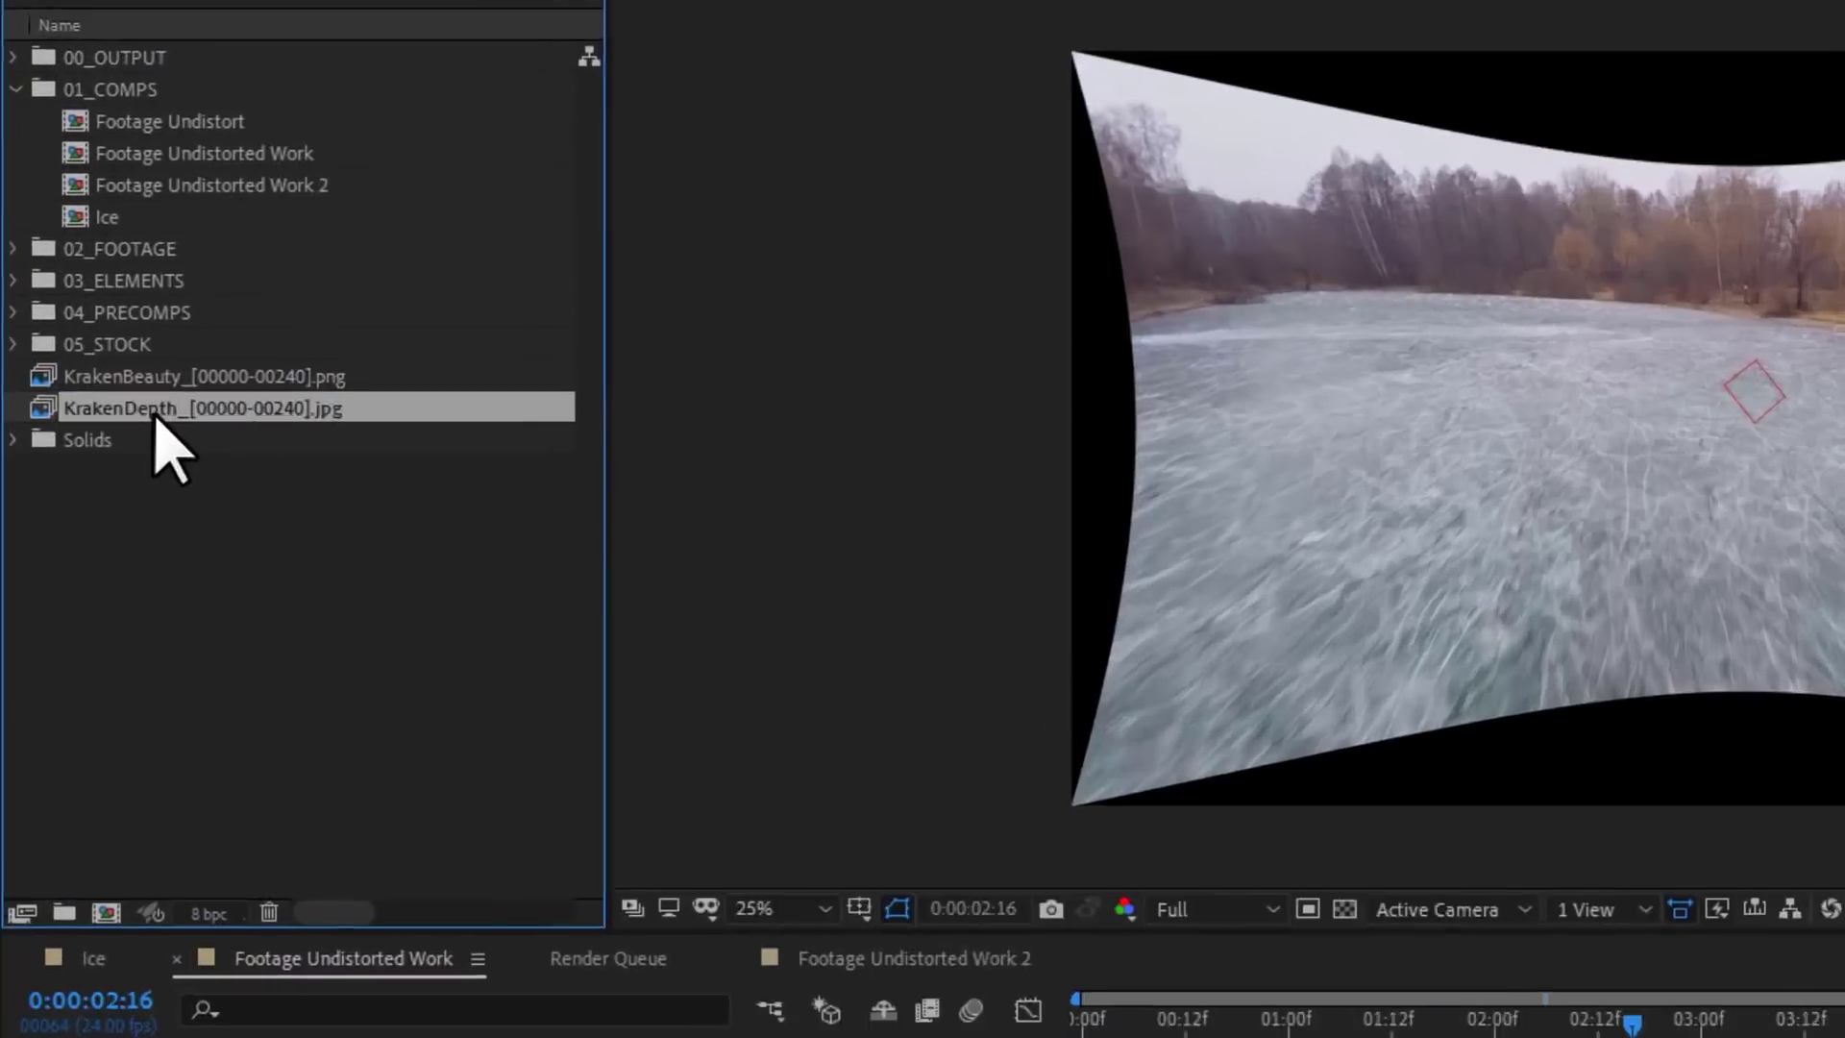
key(Return)
text(DEPTH)
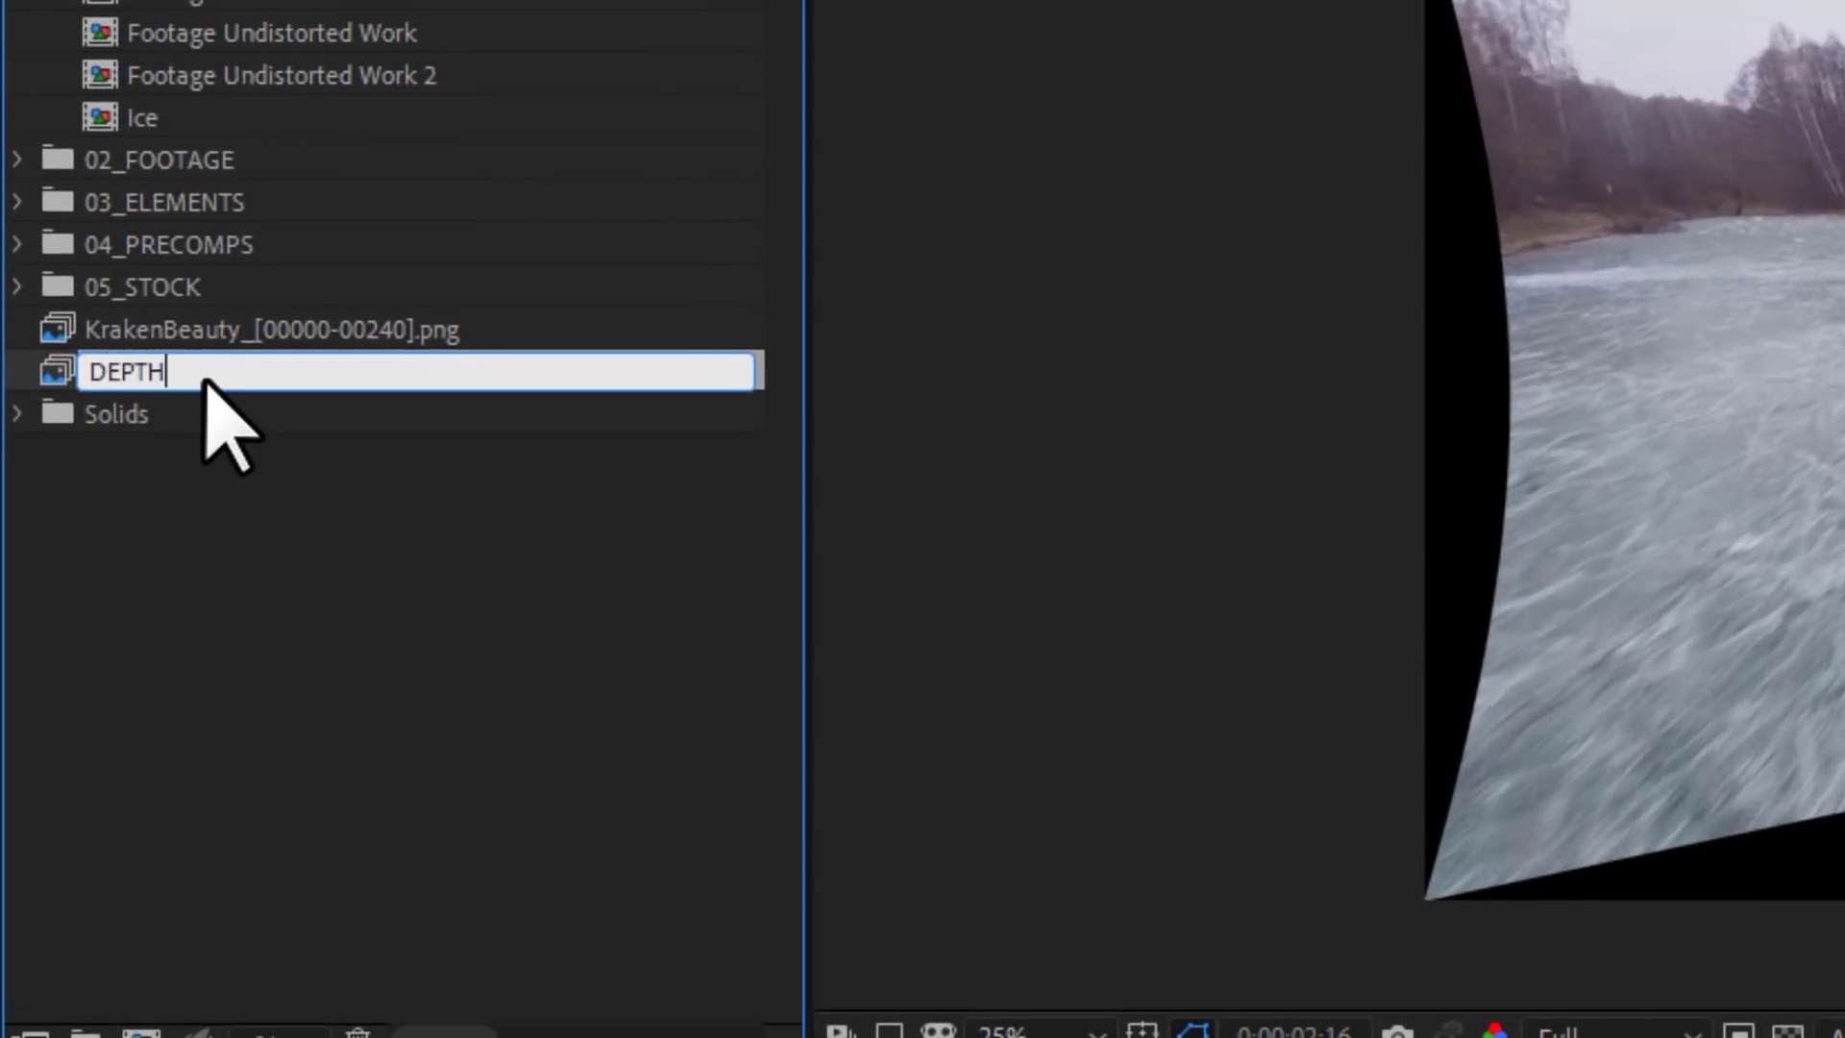
key(Return)
click(205, 375)
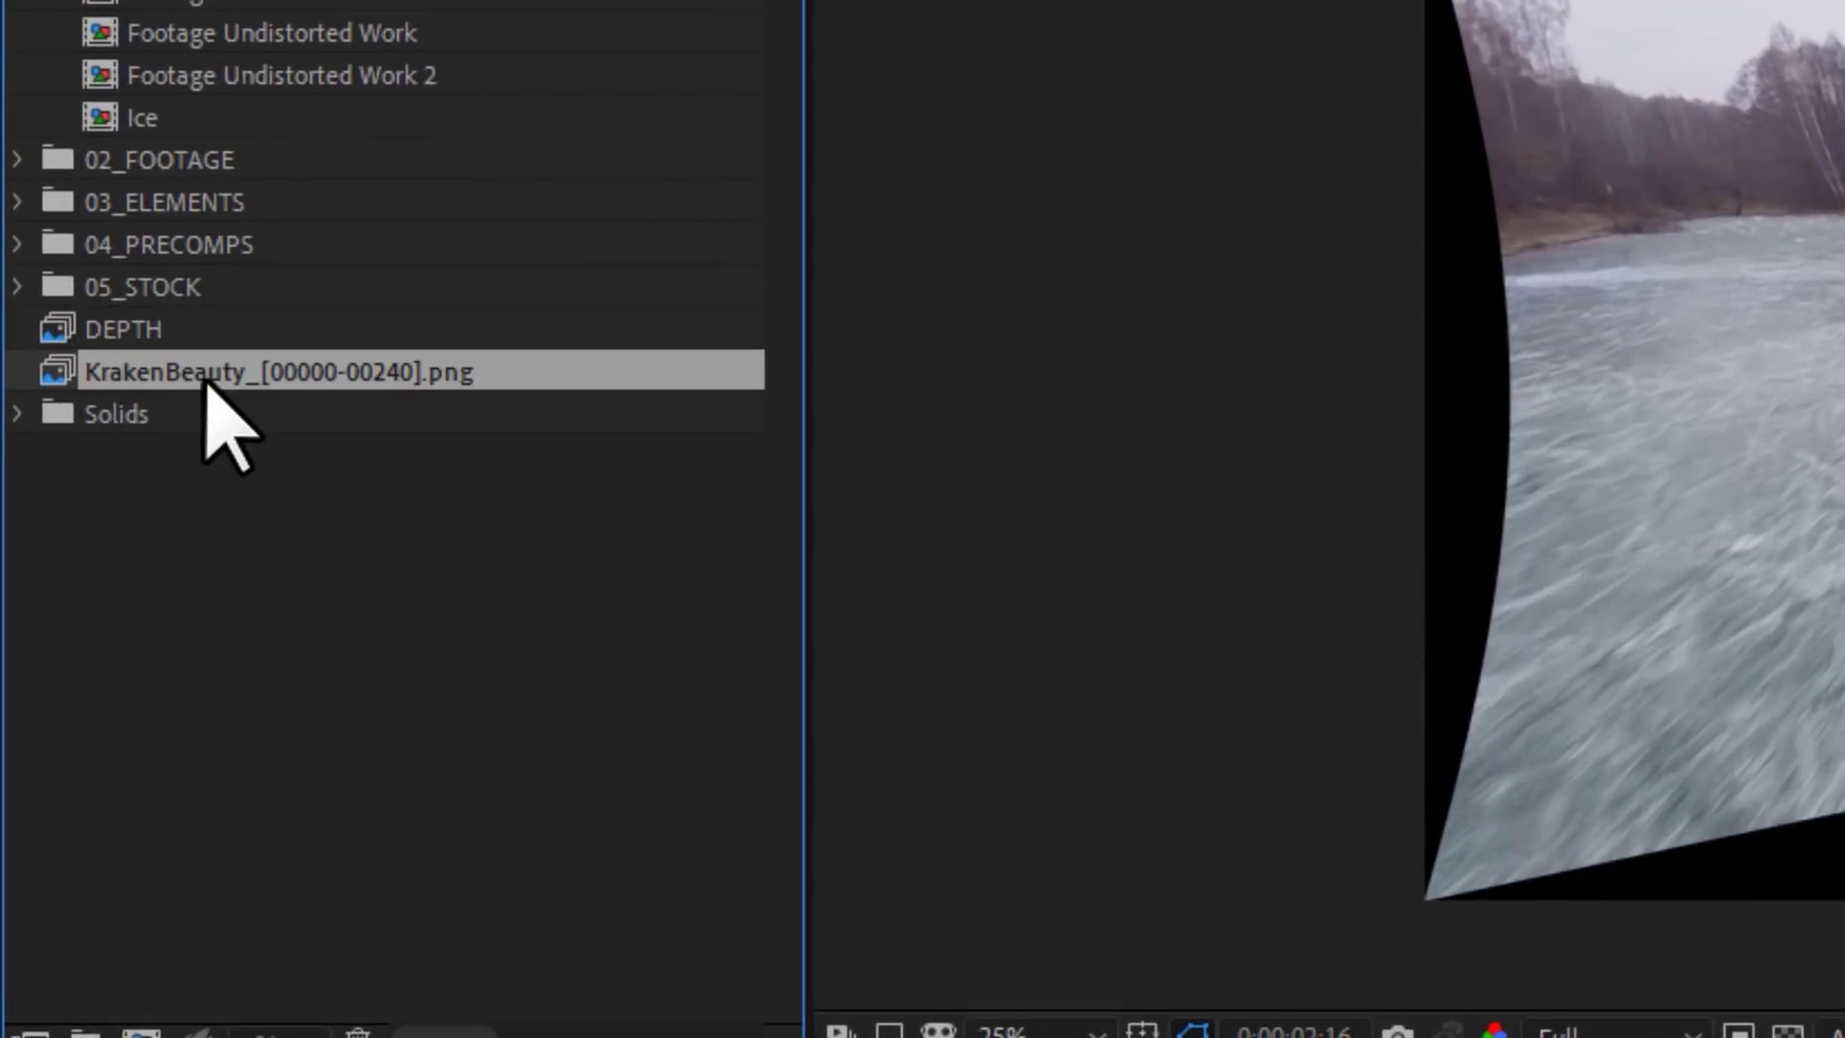
key(Return)
text(KRA)
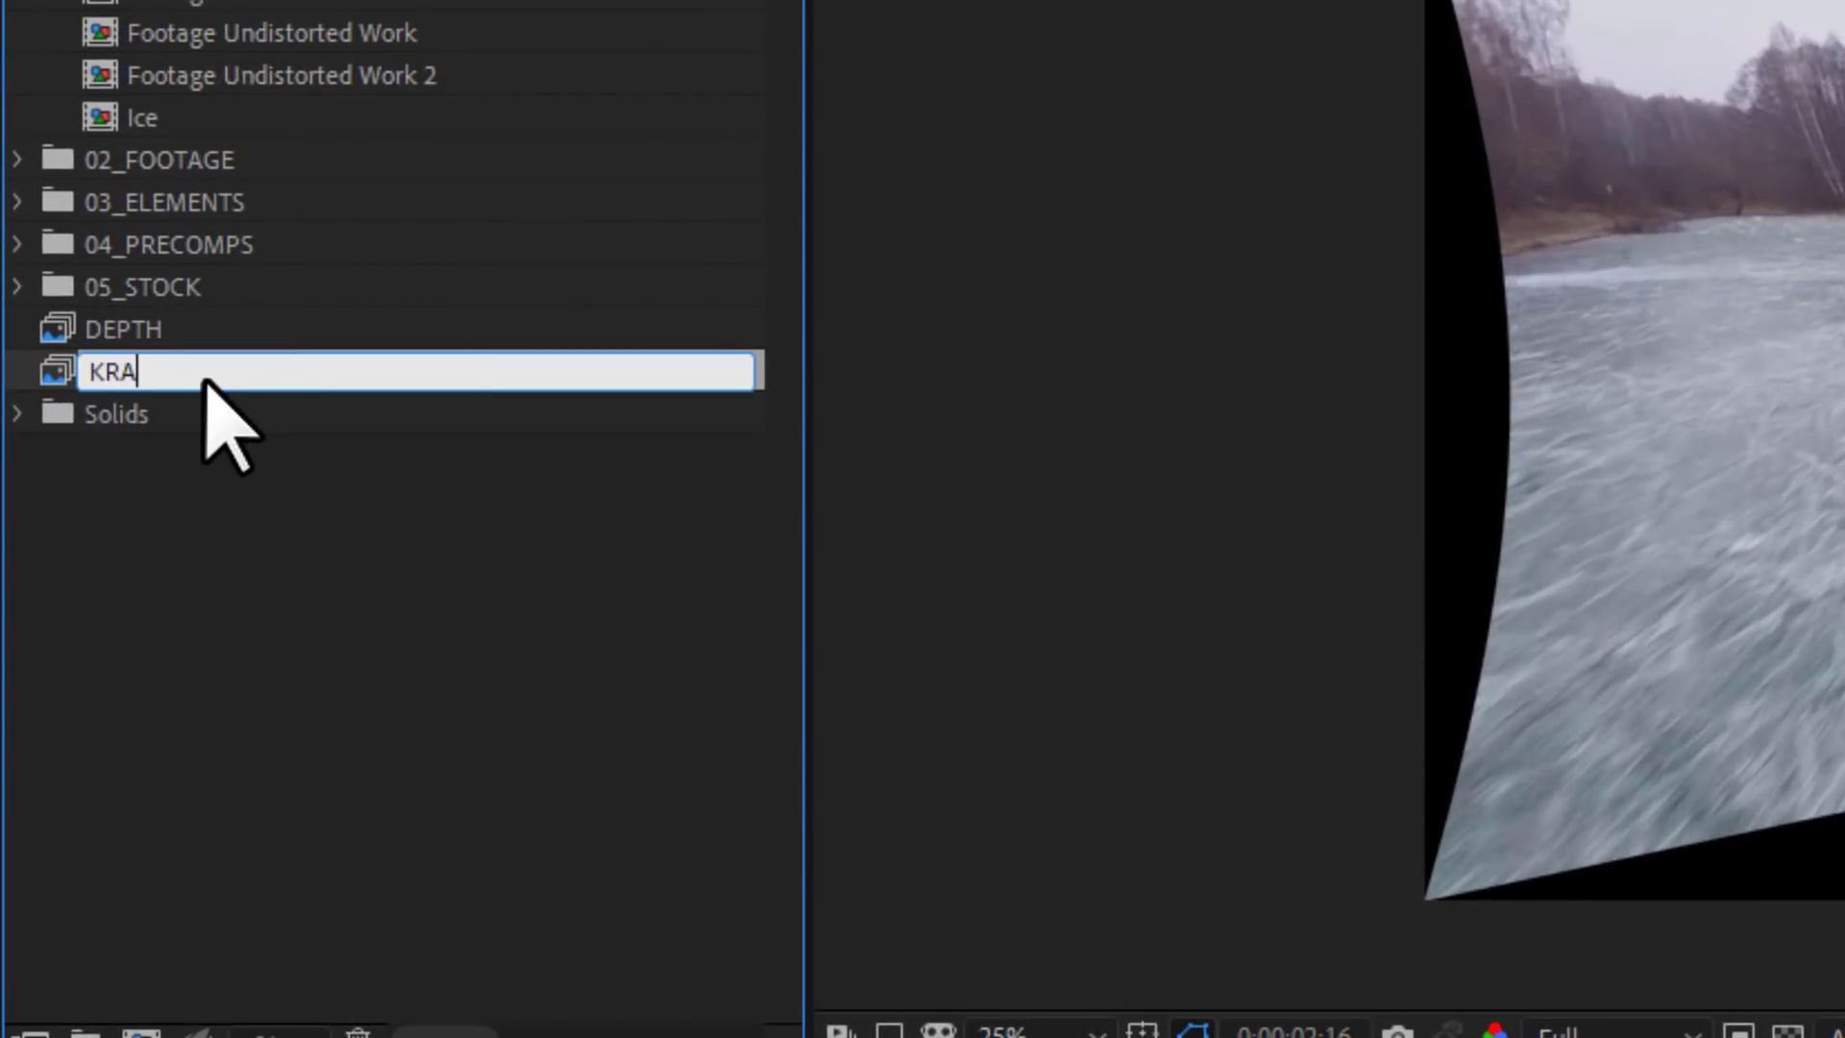
text(KEN)
key(Return)
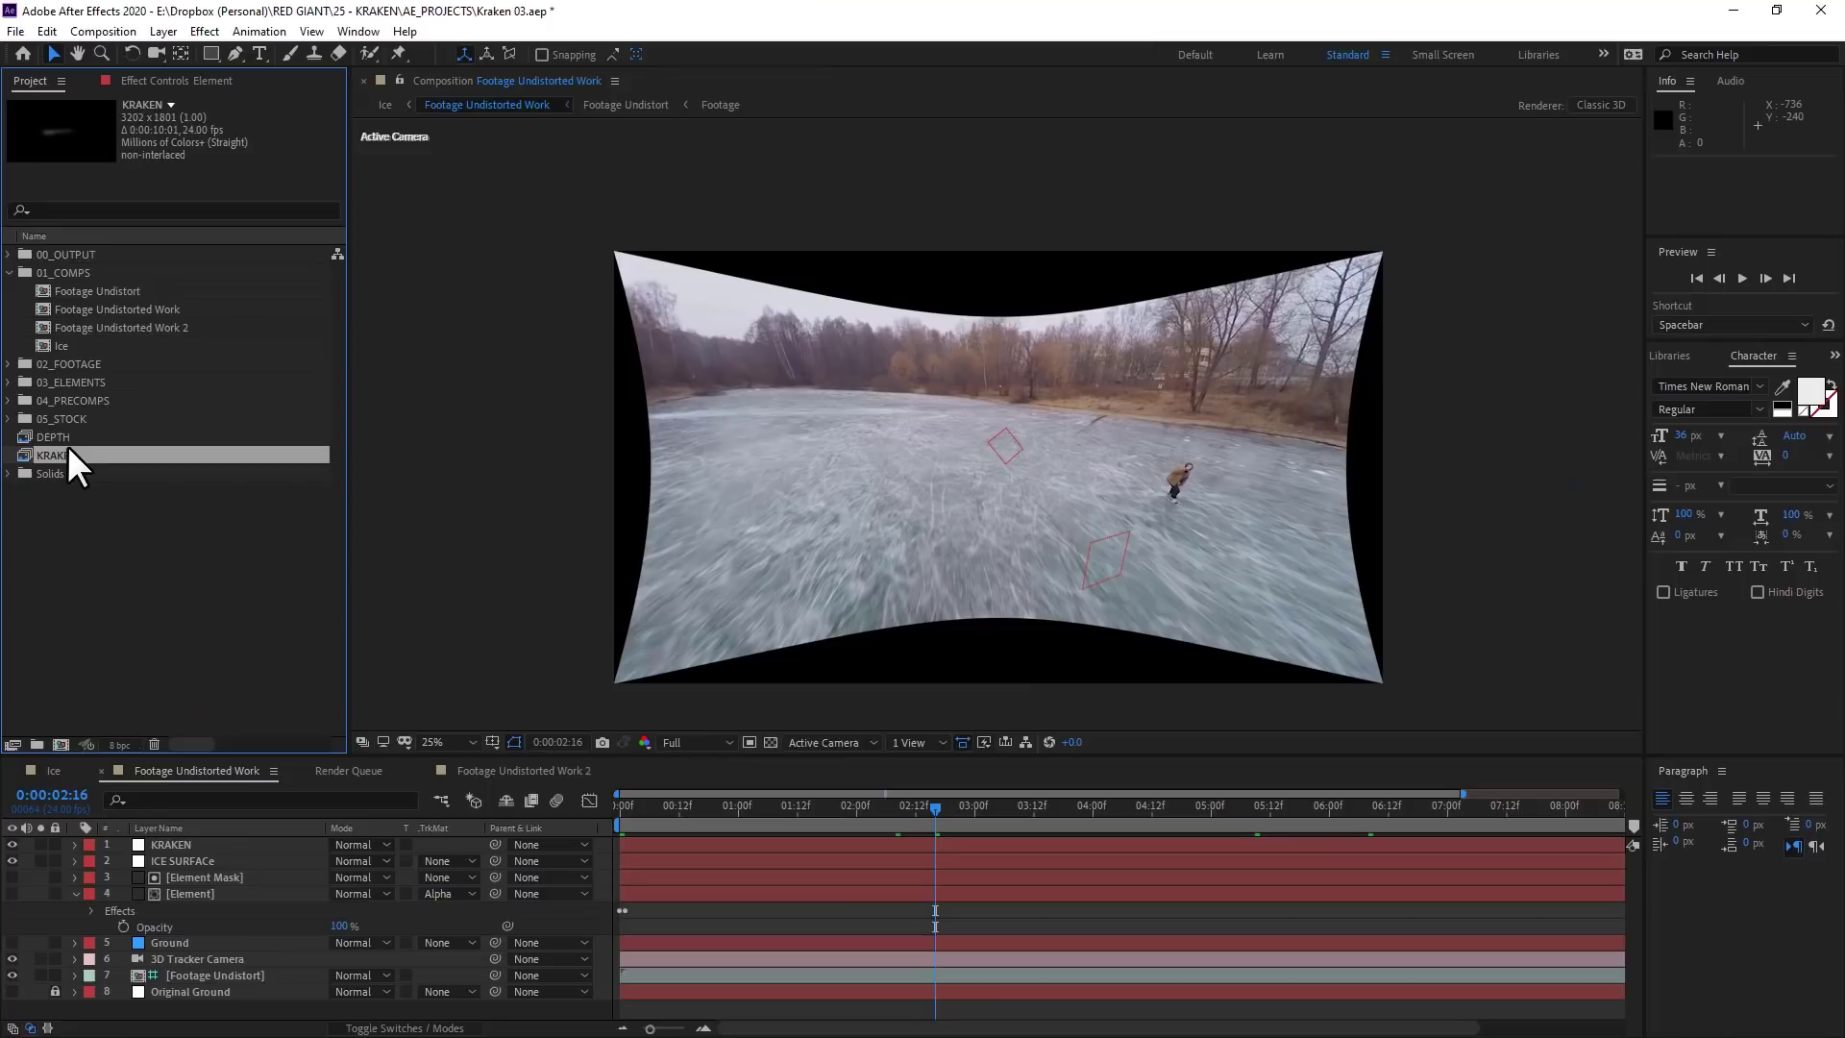
Place the DEPTH and KRAKEN sequences above Element Mask in Footage Undistorted Work and preview the composite with DEPTH hidden
shift+click(57, 444)
drag(57, 444, 197, 896)
click(12, 894)
key(shift+slash)
key(space)
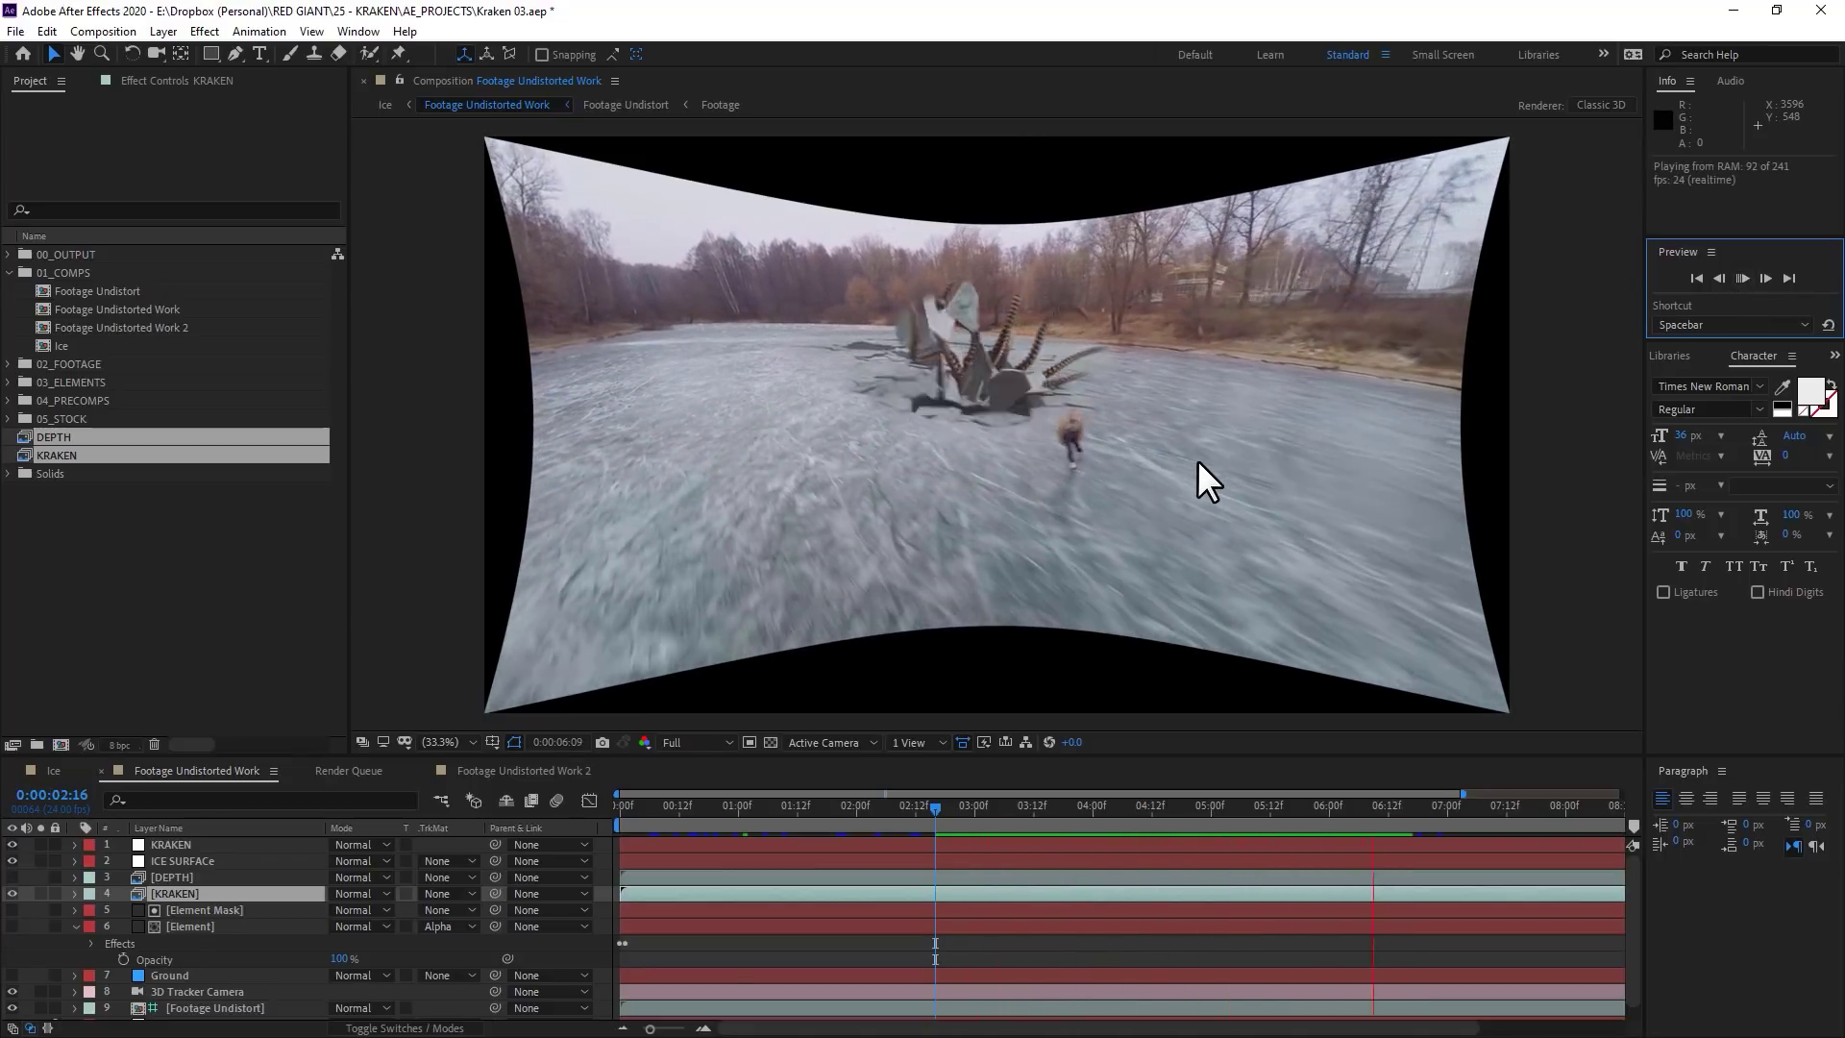
Show the DEPTH layer, check it up to 0:00:05:01, and apply the Levels effect to it
click(12, 877)
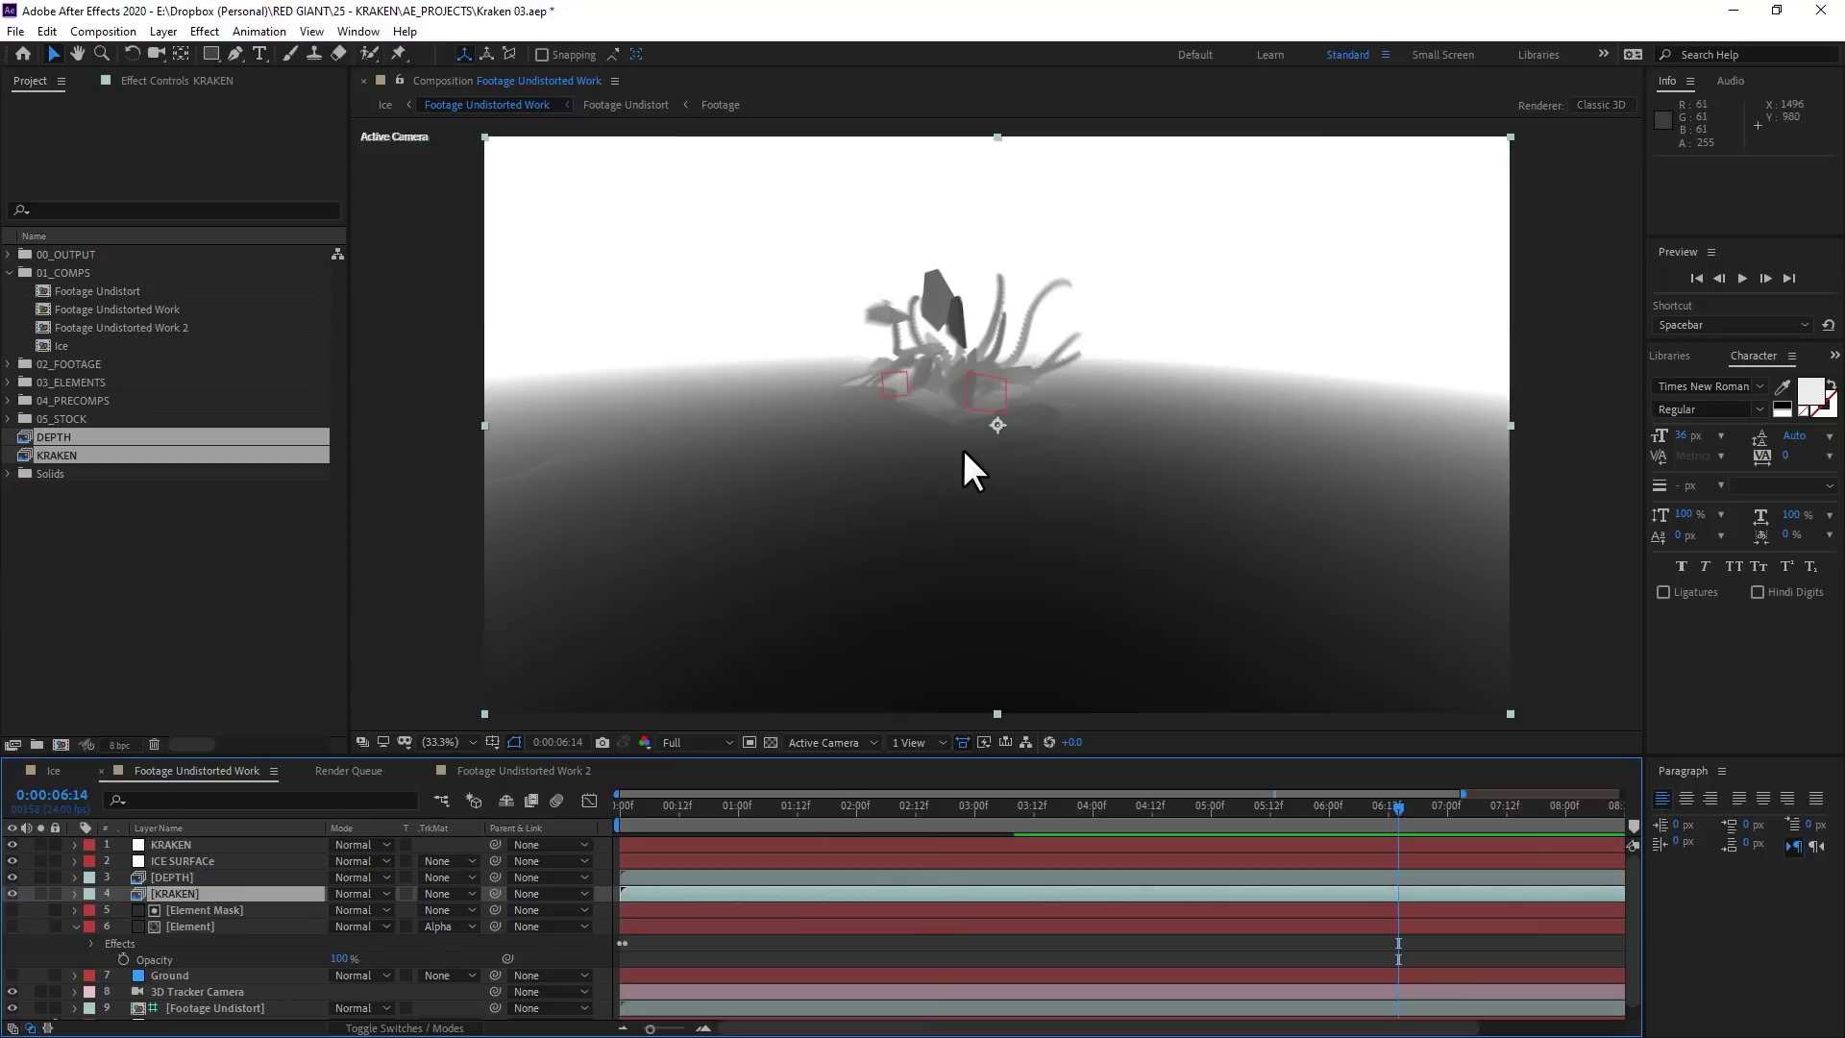
drag(735, 821, 1218, 812)
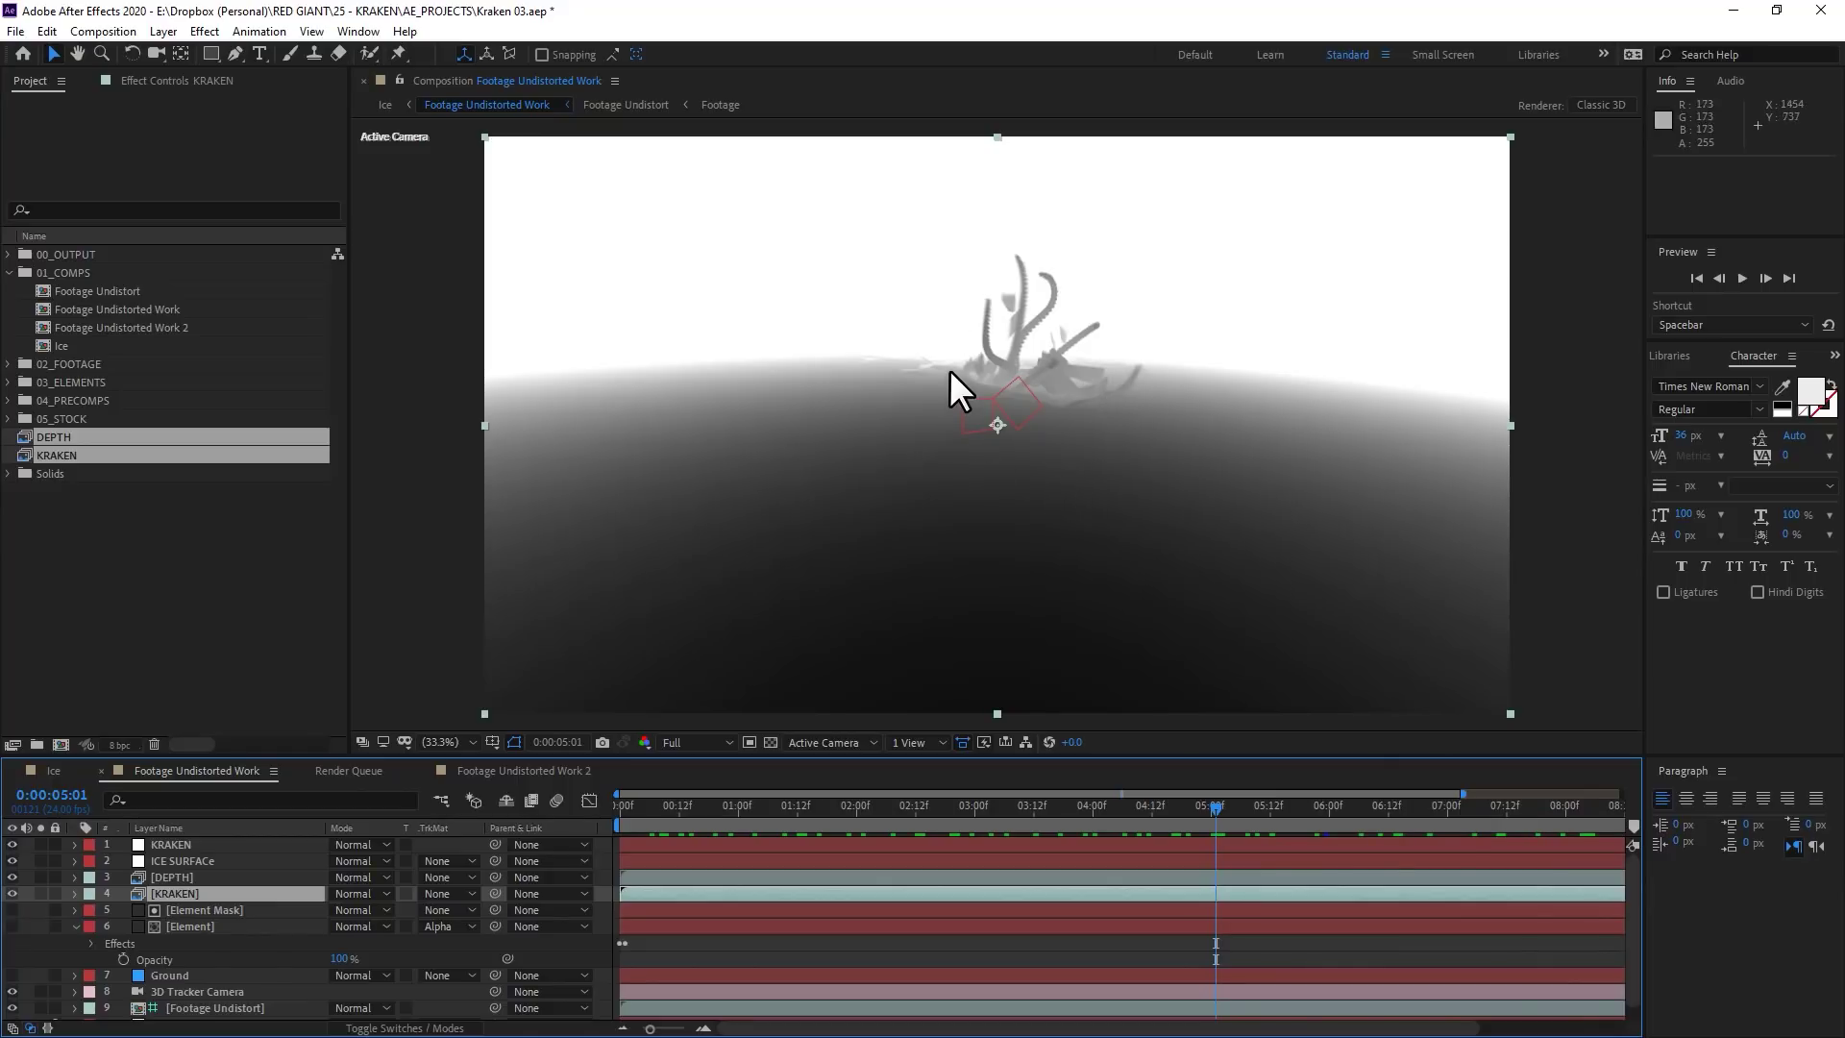
key(ctrl+Up)
key(ctrl+space)
text(le)
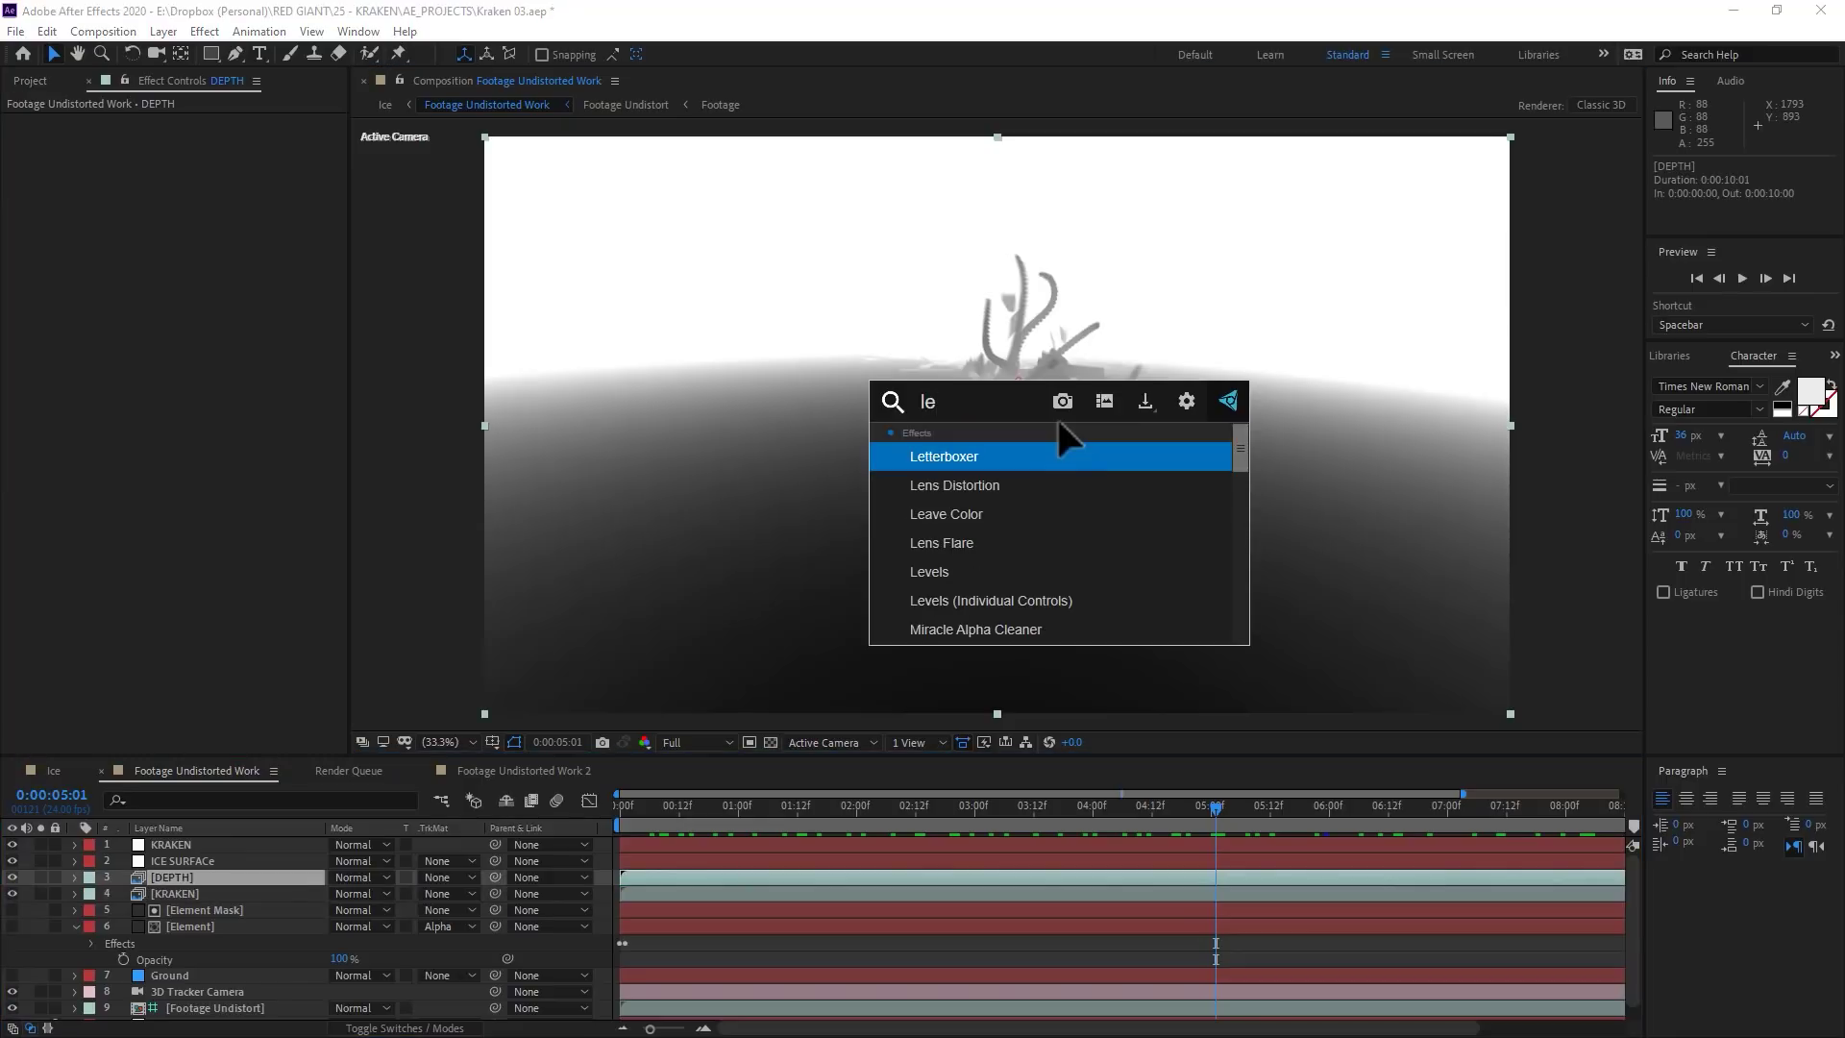
text(vels)
key(Return)
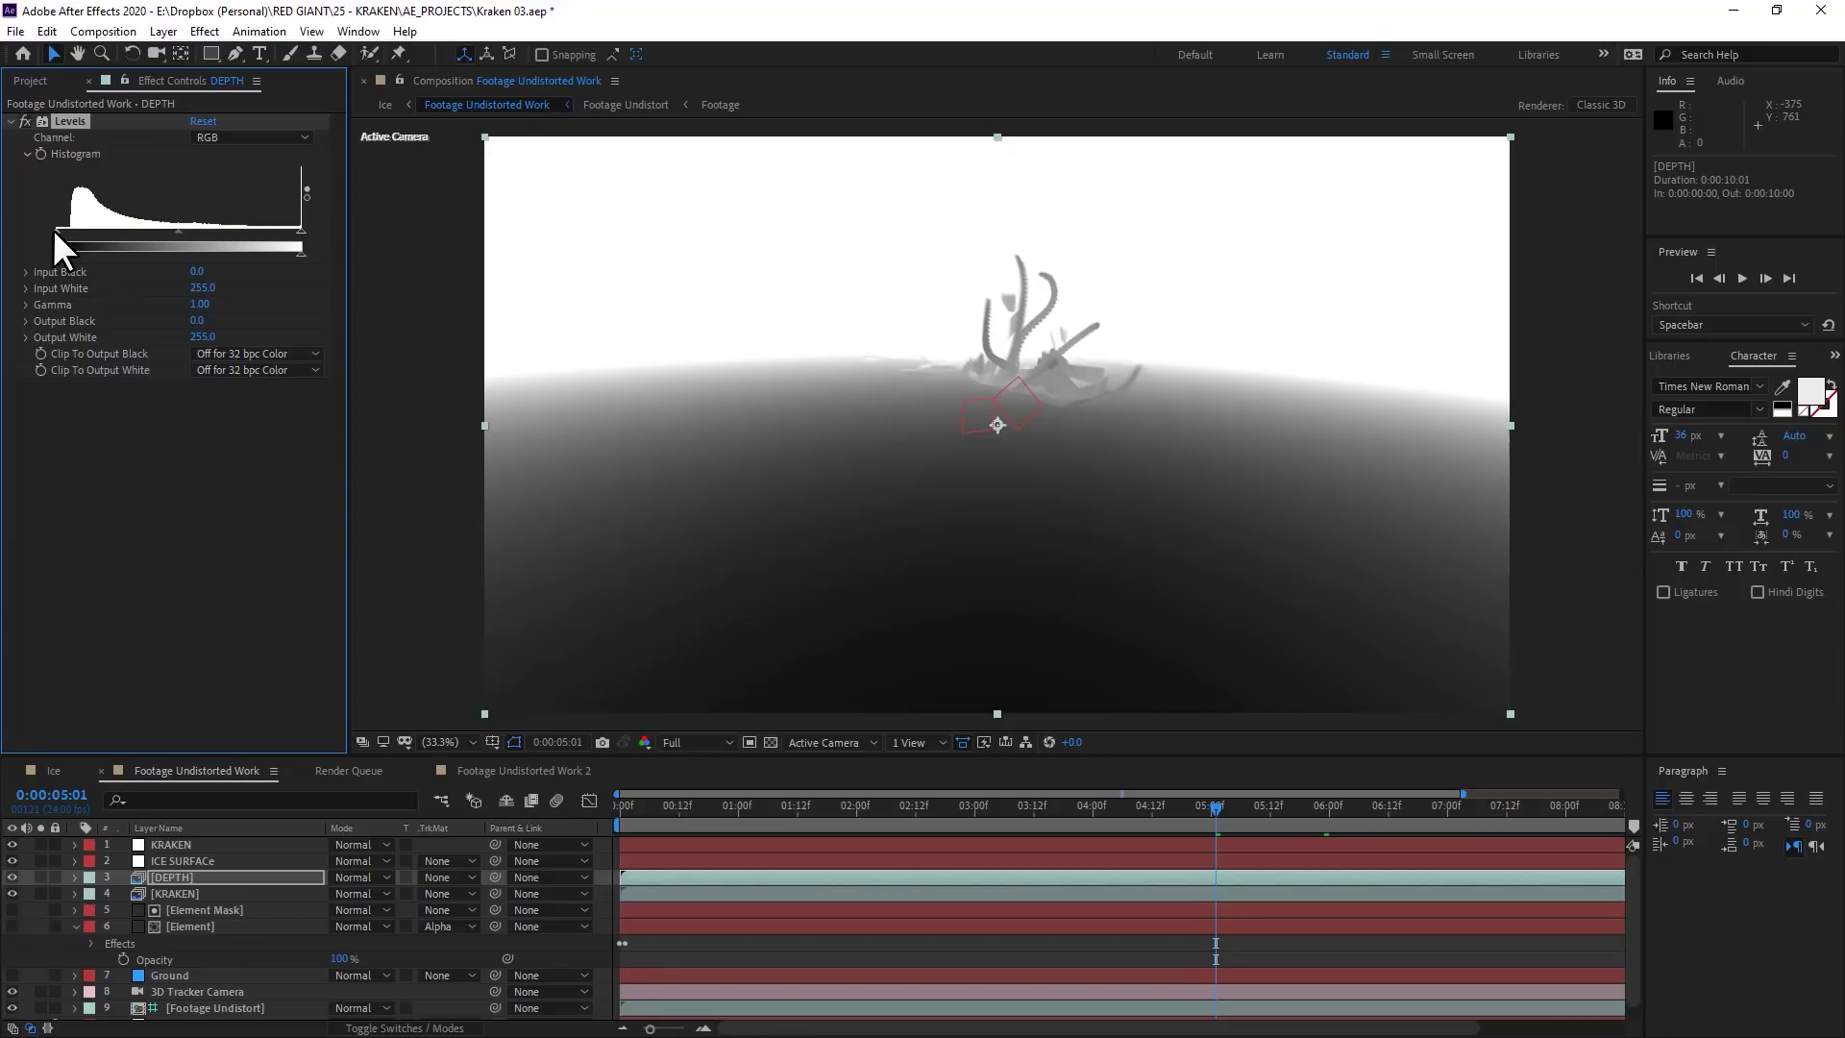
Set the DEPTH layer's Levels to input black 91, input white 148 and gamma 0.19 to isolate the front tentacles
drag(63, 235, 131, 232)
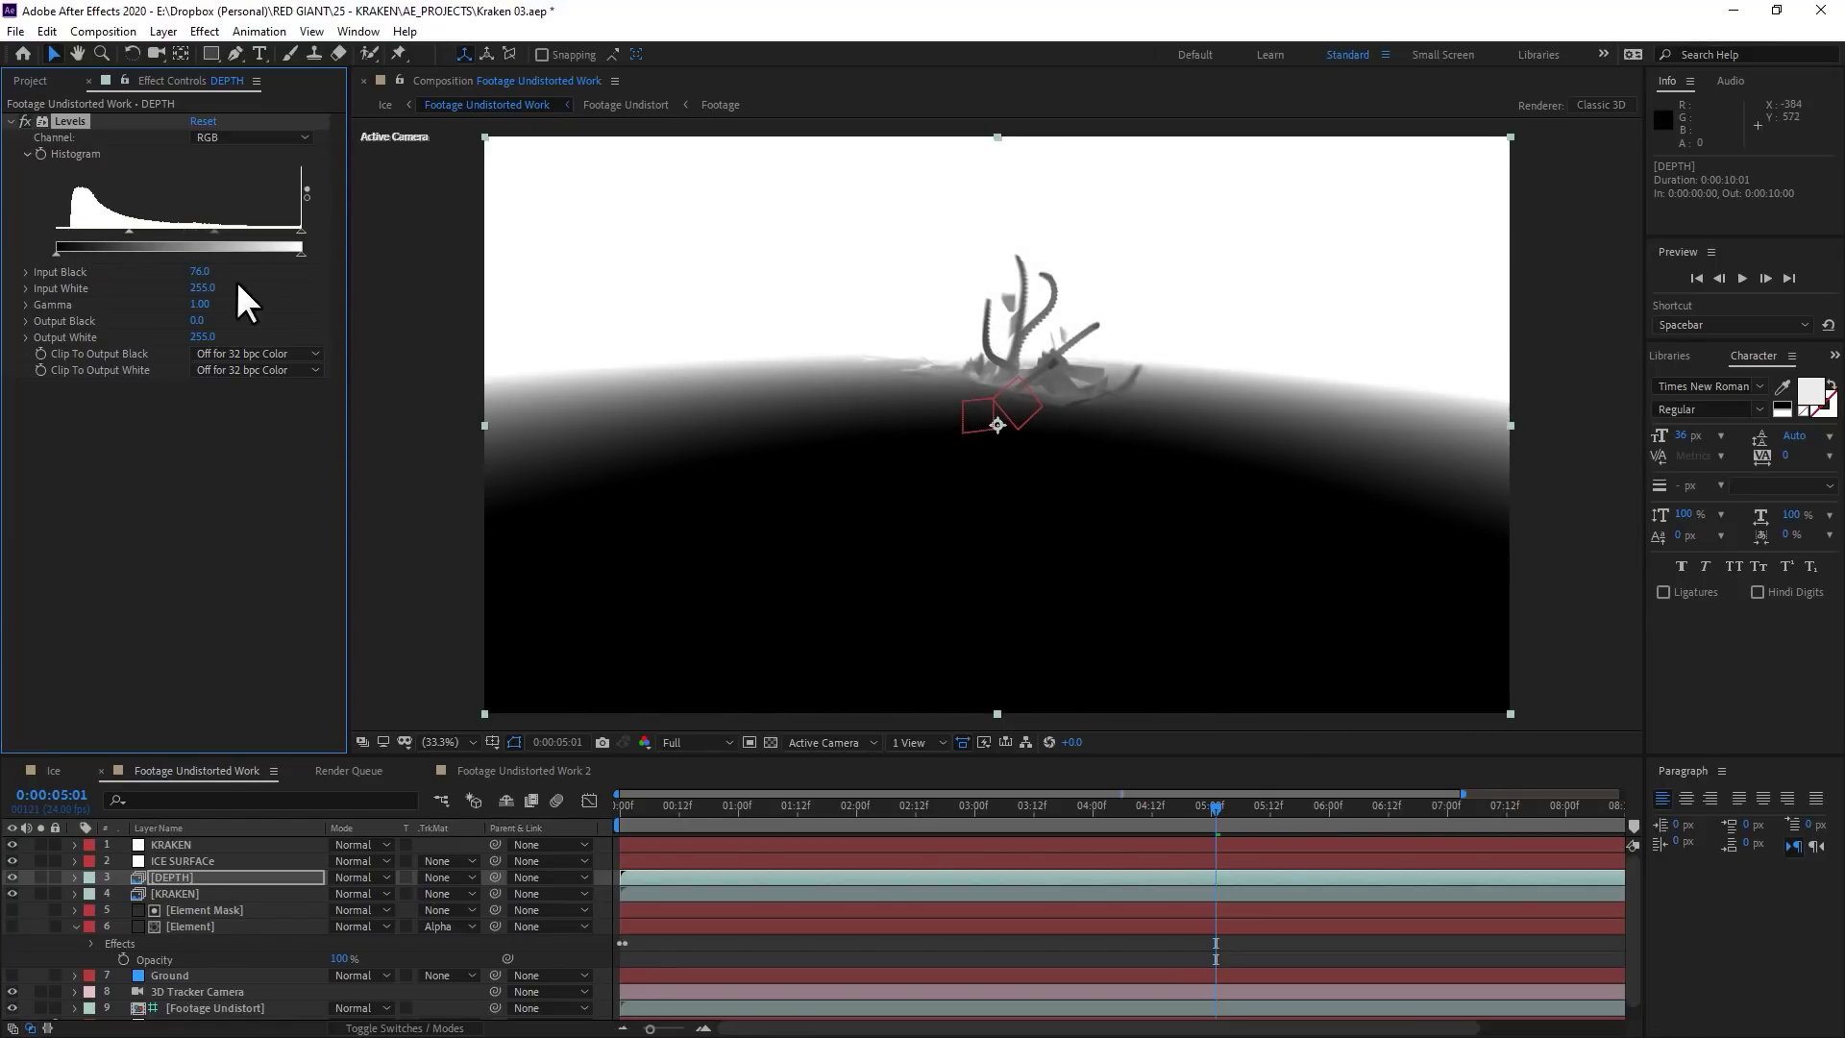
drag(295, 233, 255, 241)
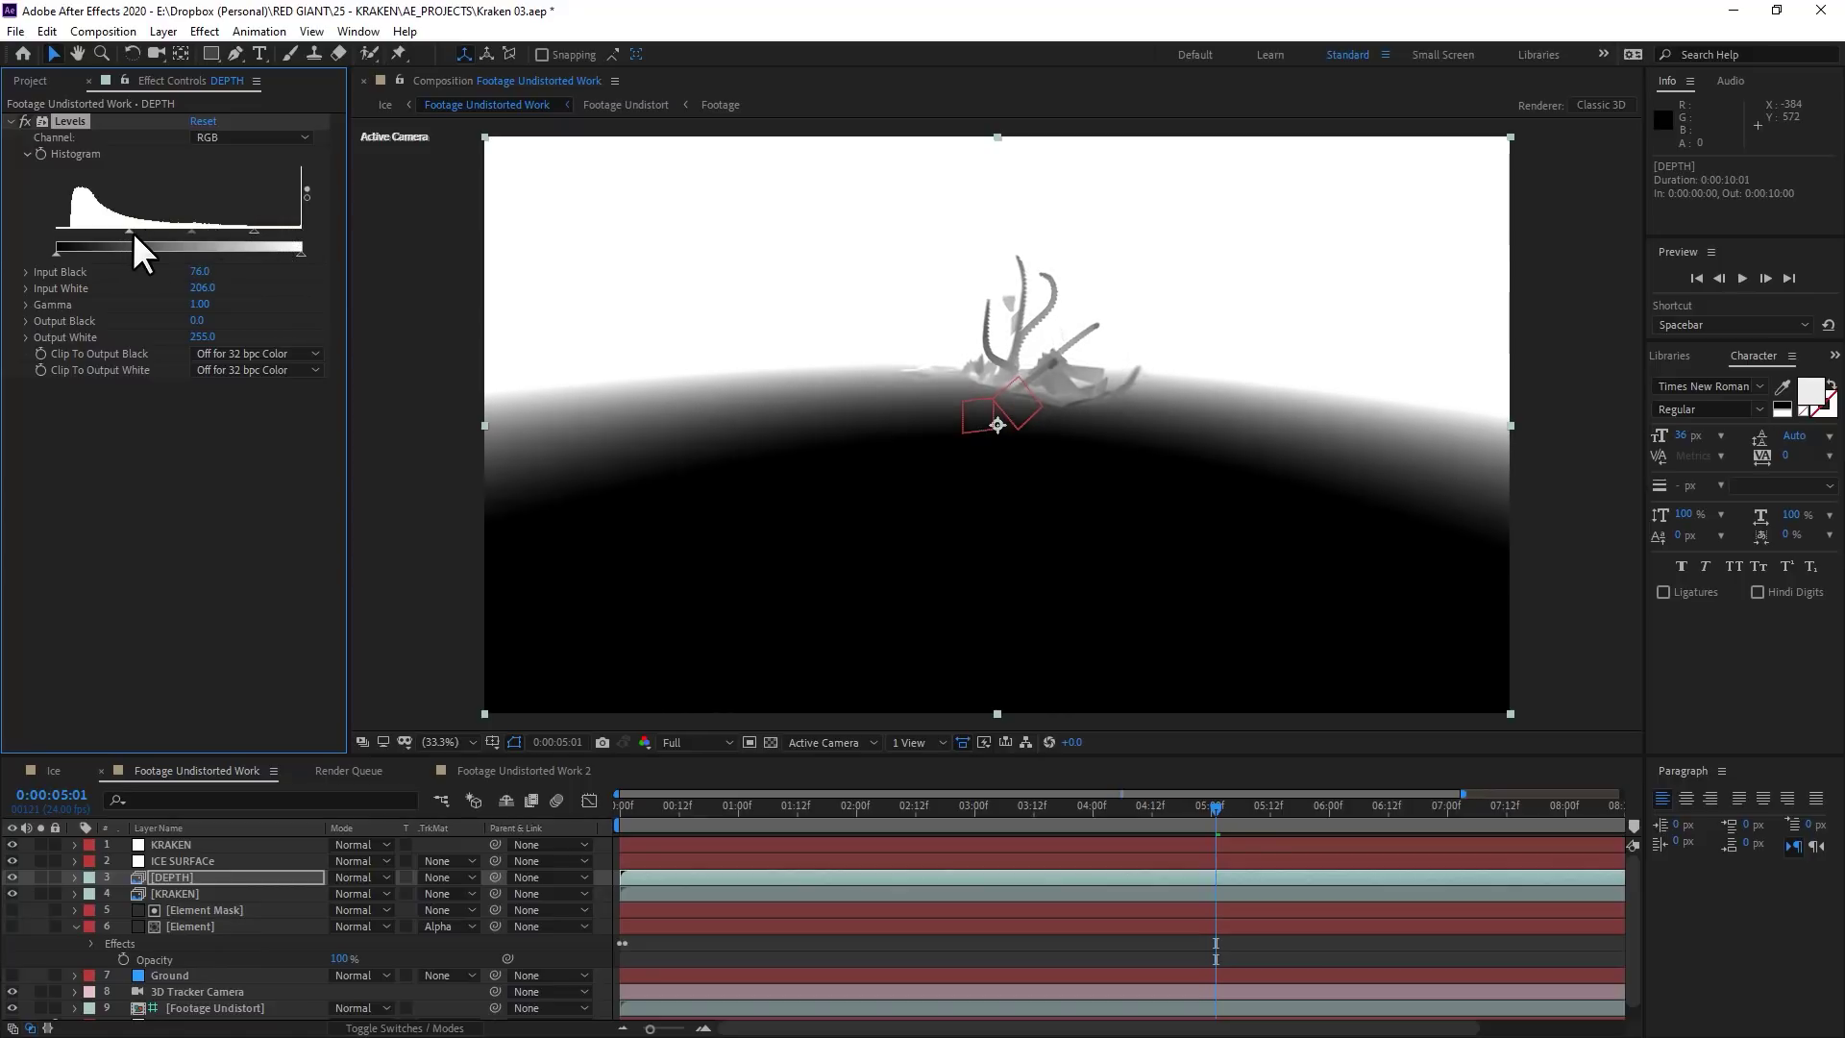
drag(134, 235, 197, 233)
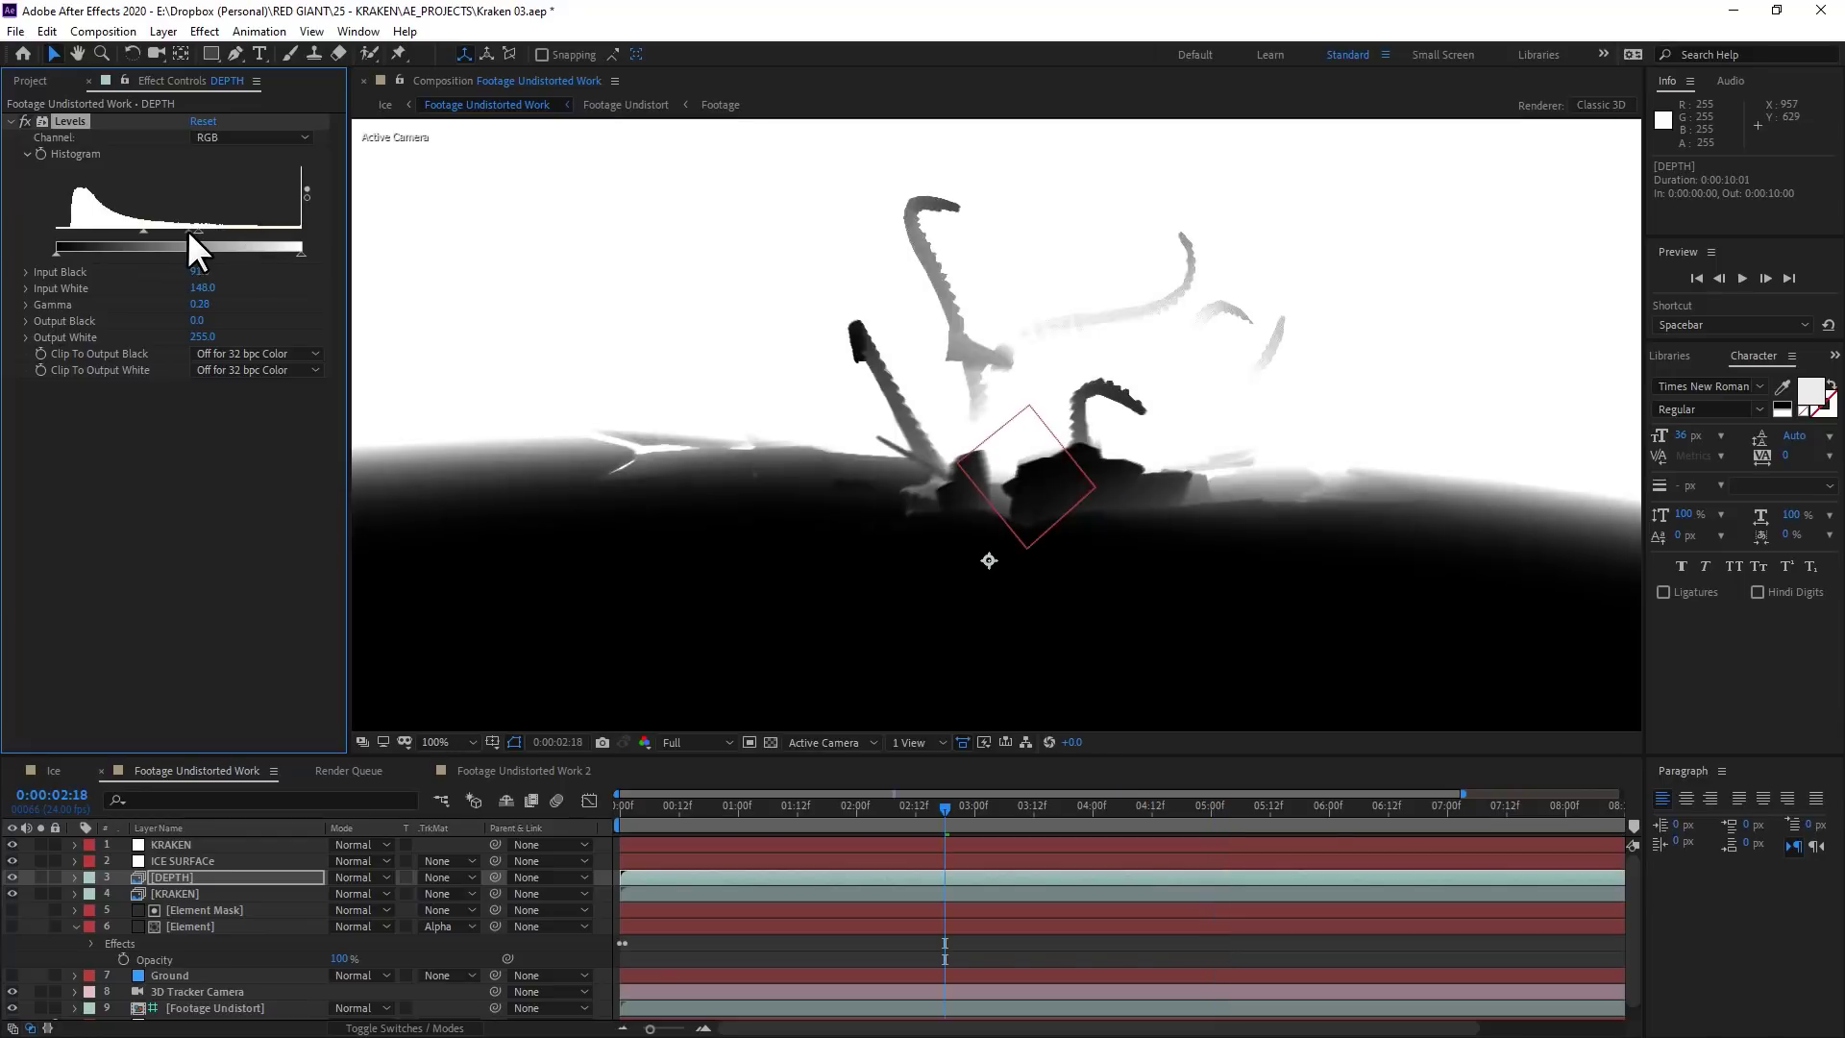
drag(193, 248, 195, 234)
Compare the DEPTH matte with the kraken composite at 0:00:02:18 and set the Levels gamma to 0.13
click(11, 876)
click(11, 876)
click(11, 876)
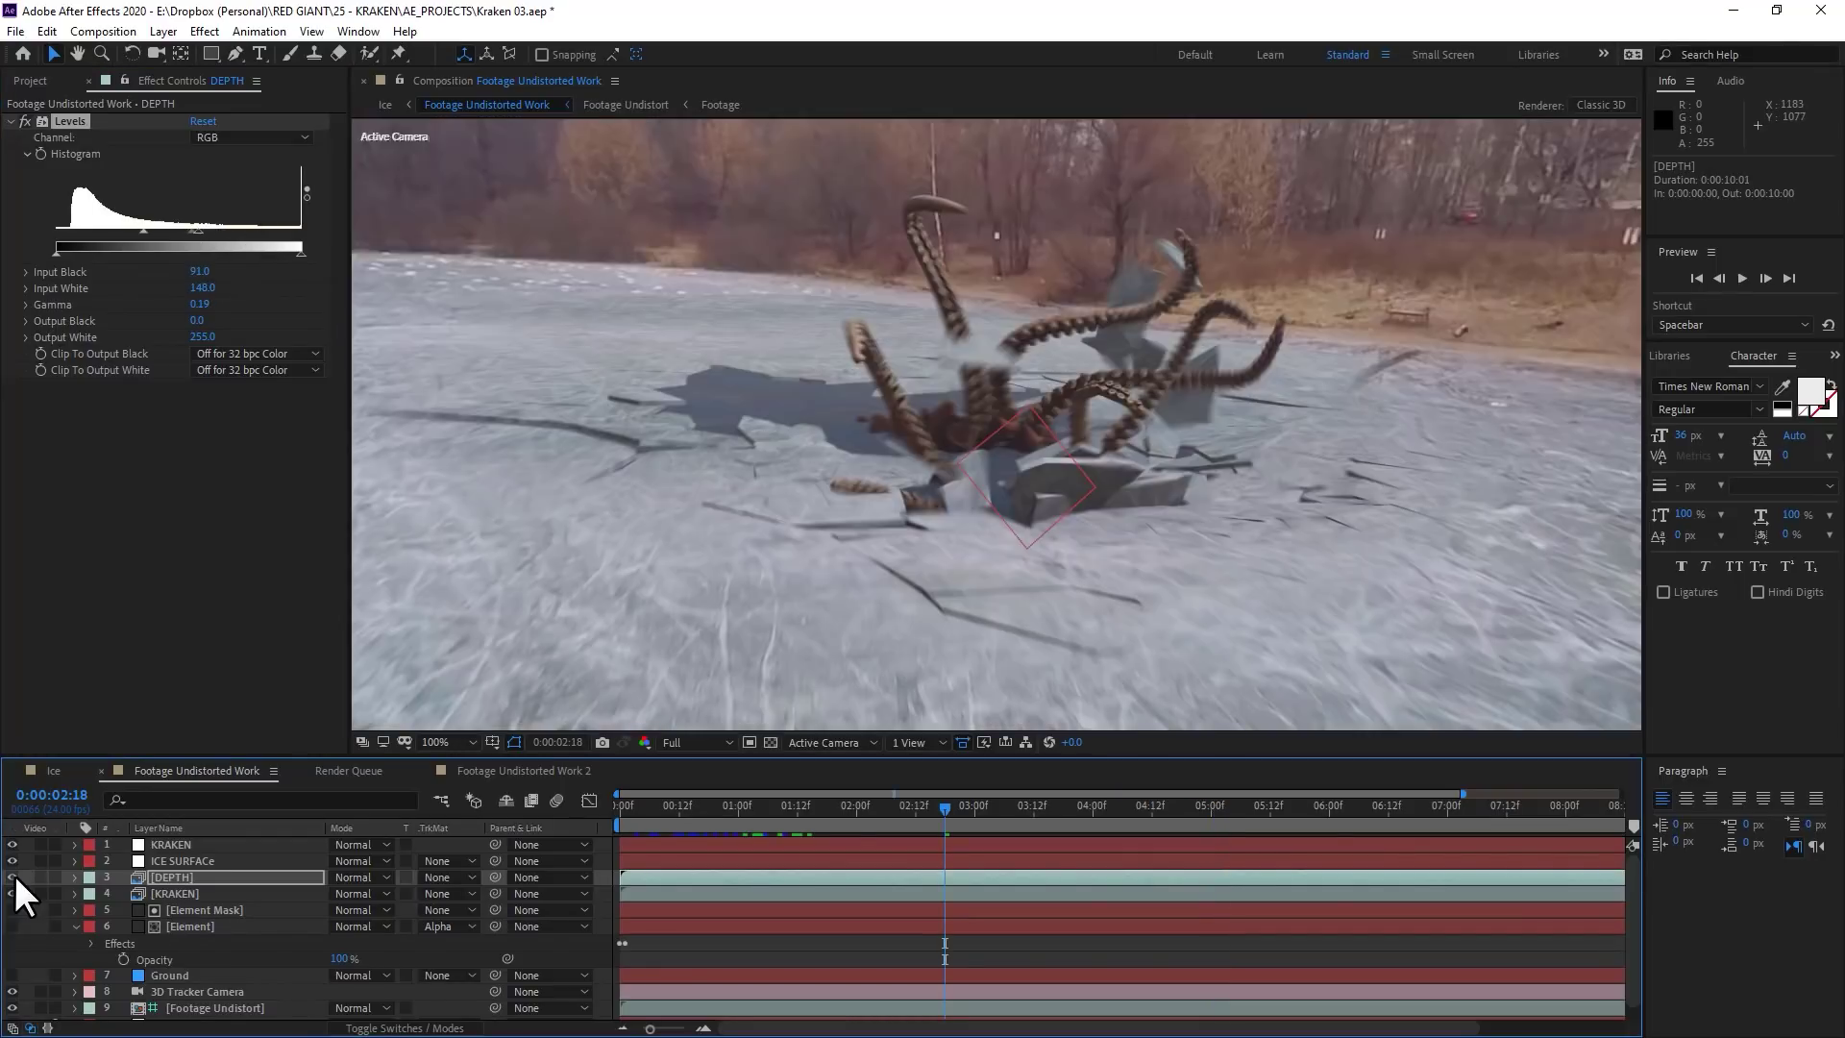
click(11, 876)
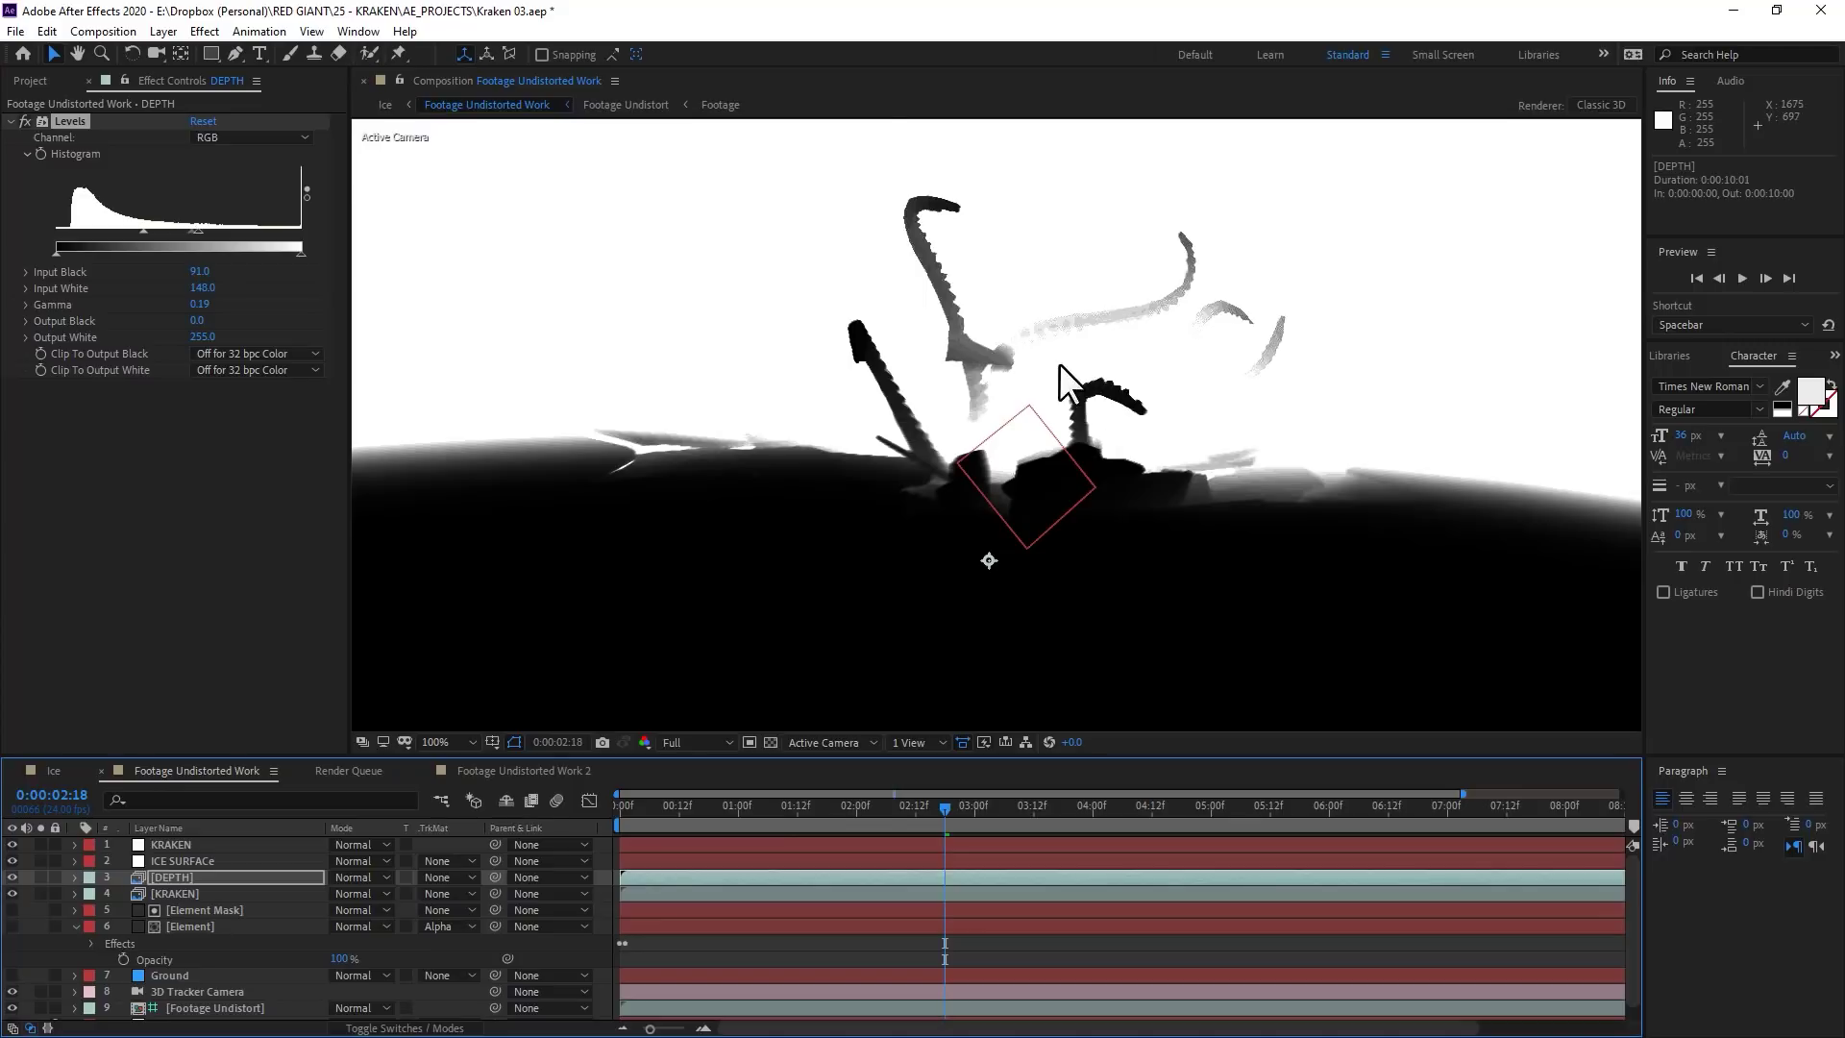
key(period)
key(comma)
key(comma)
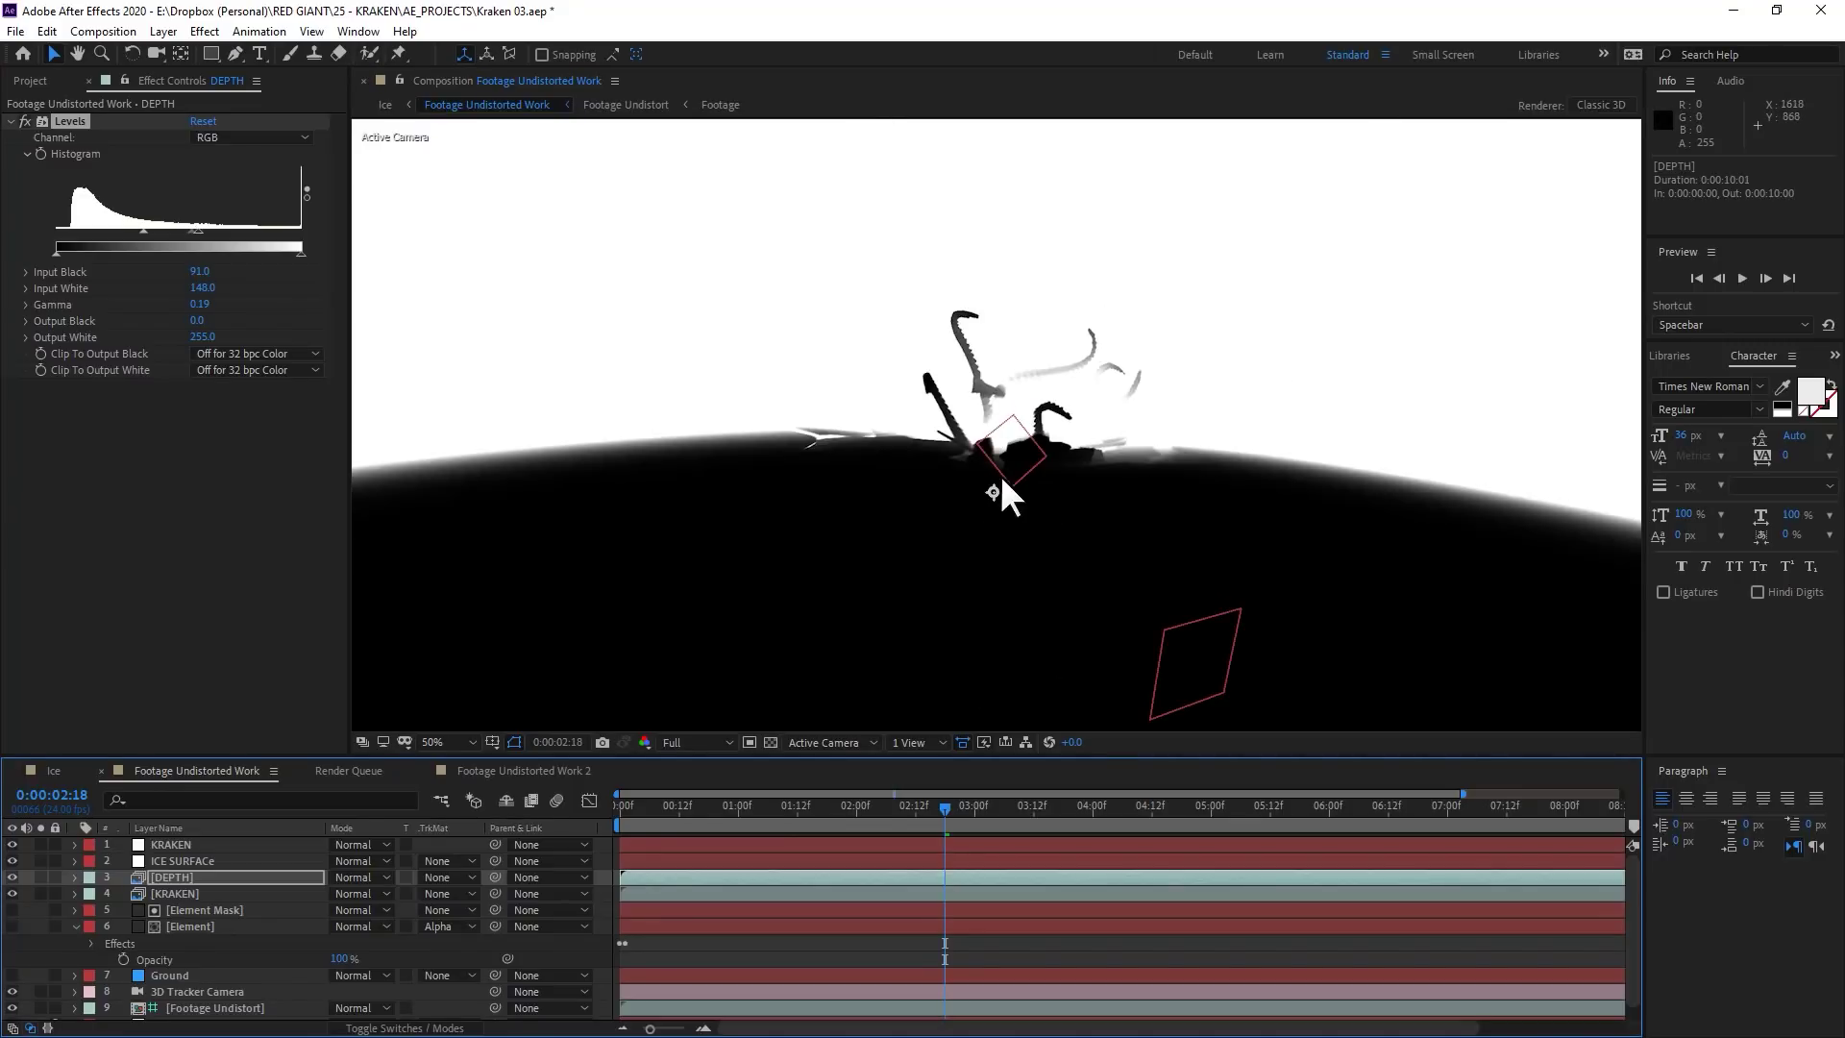
scroll(975, 409, down, 1)
scroll(990, 423, up, 4)
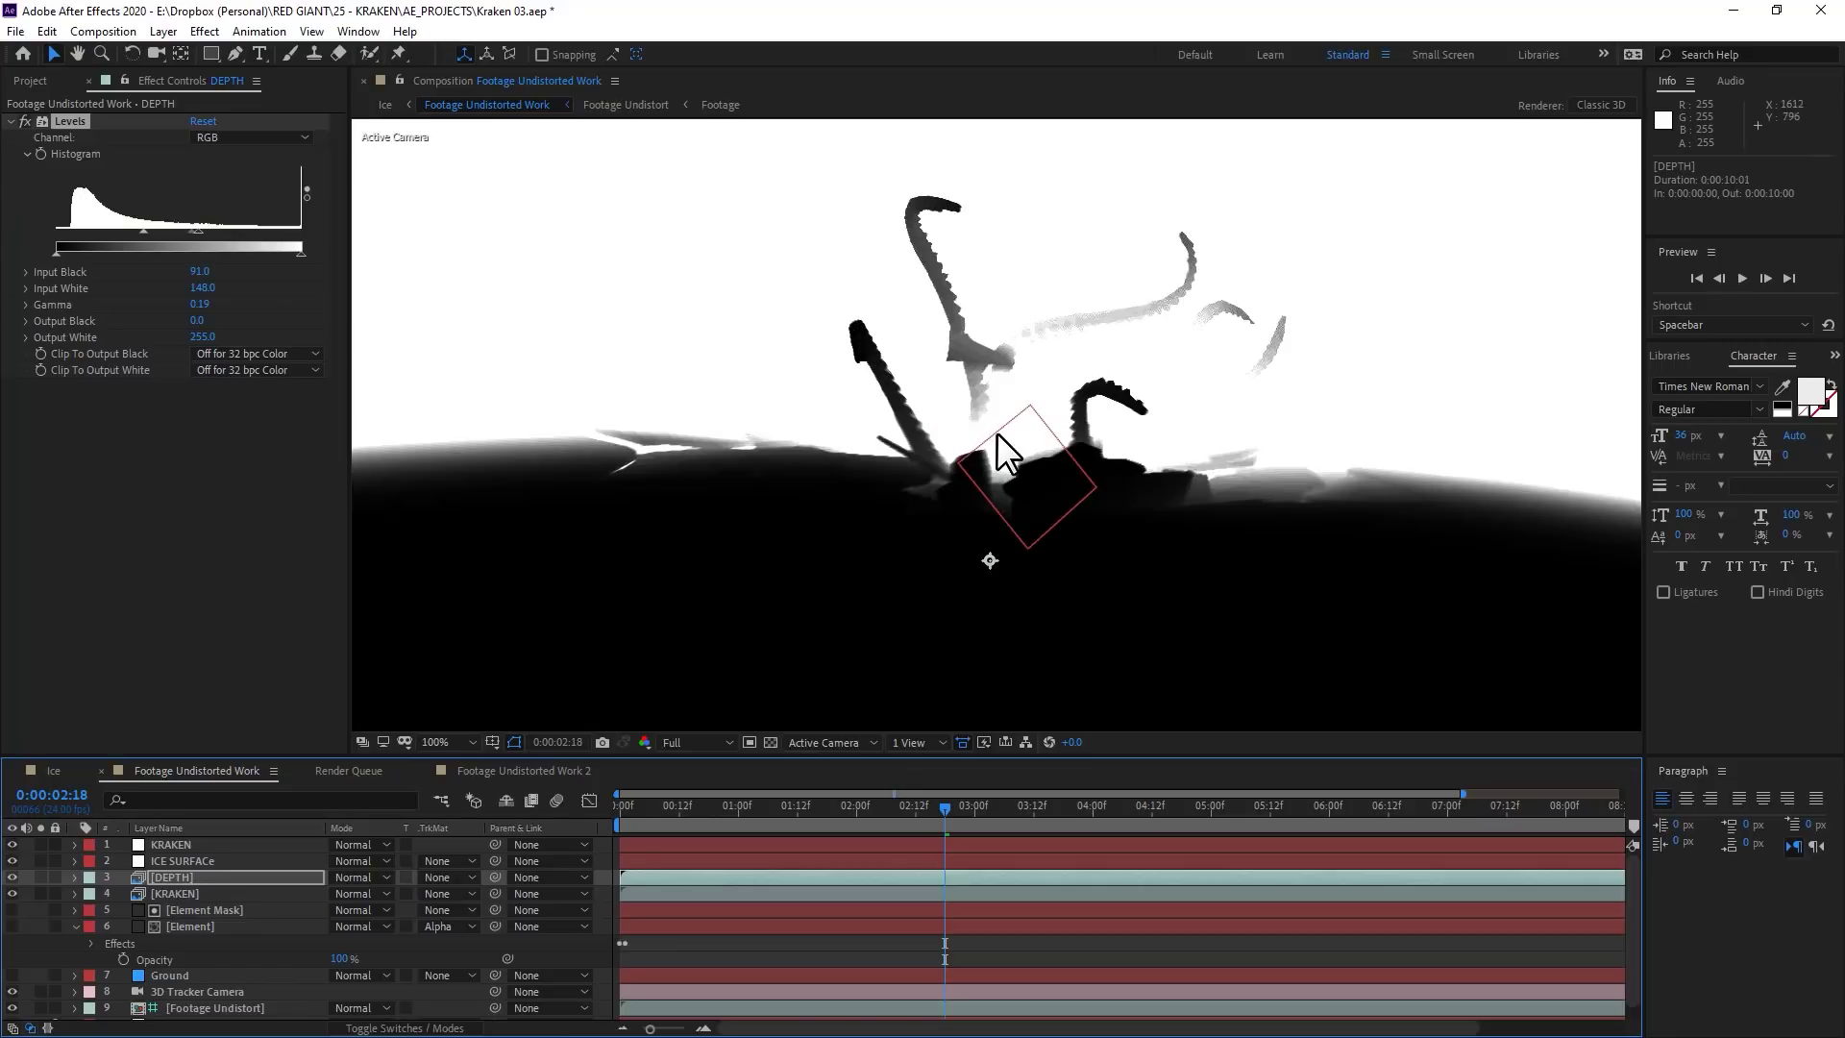
scroll(1002, 439, down, 1)
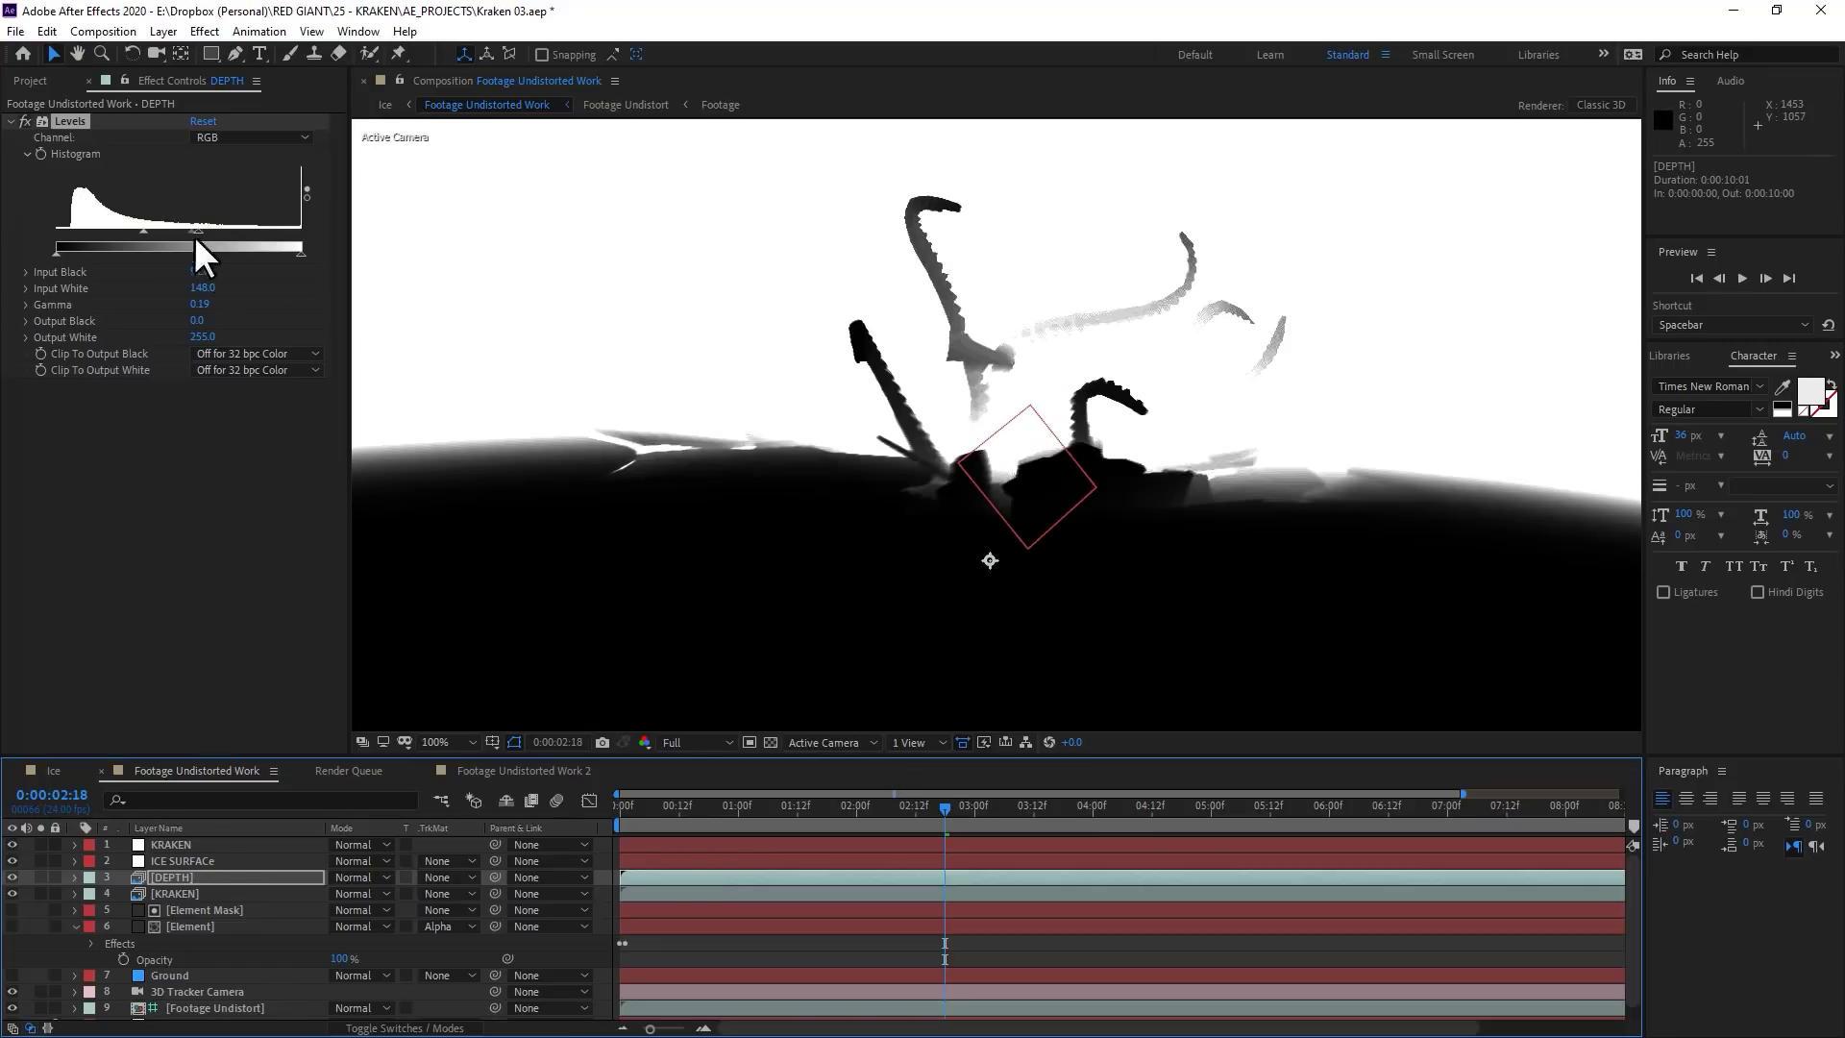
drag(188, 240, 195, 238)
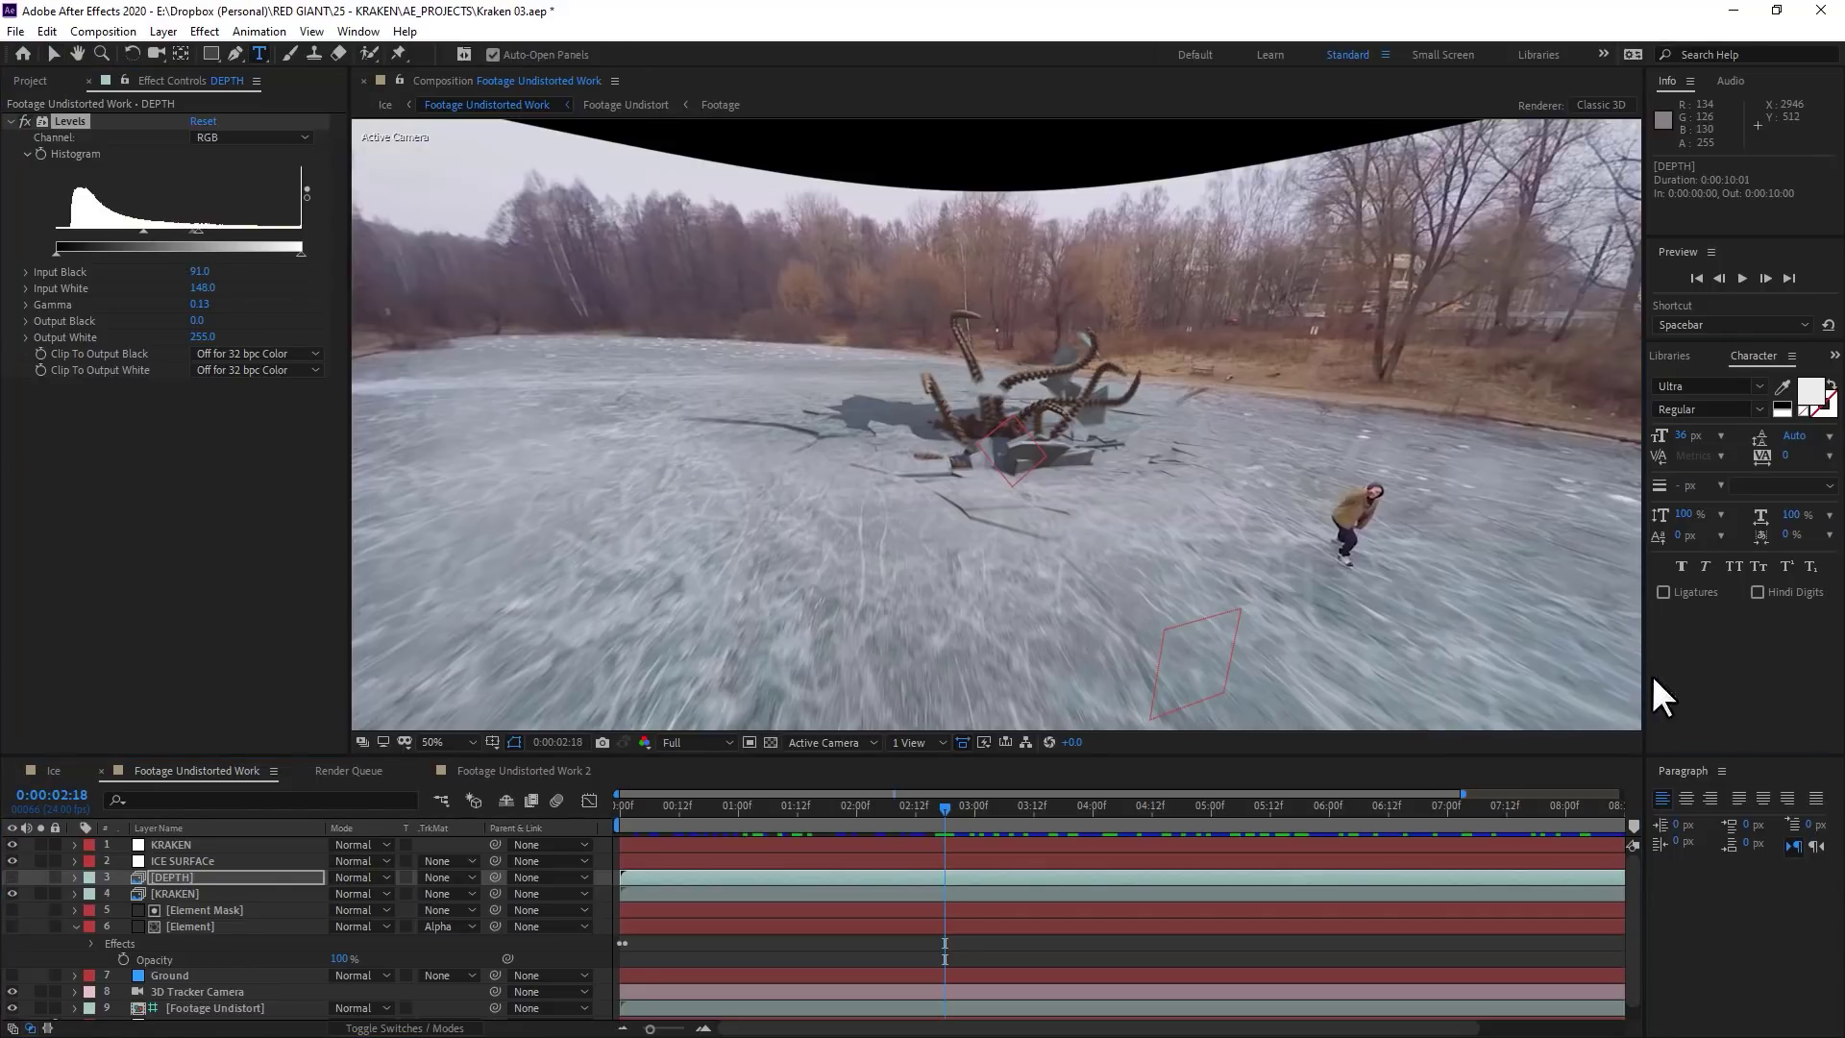
Add the text OH HI MARK in the Ultra font, enlarge it, and position it over the kraken
click(851, 352)
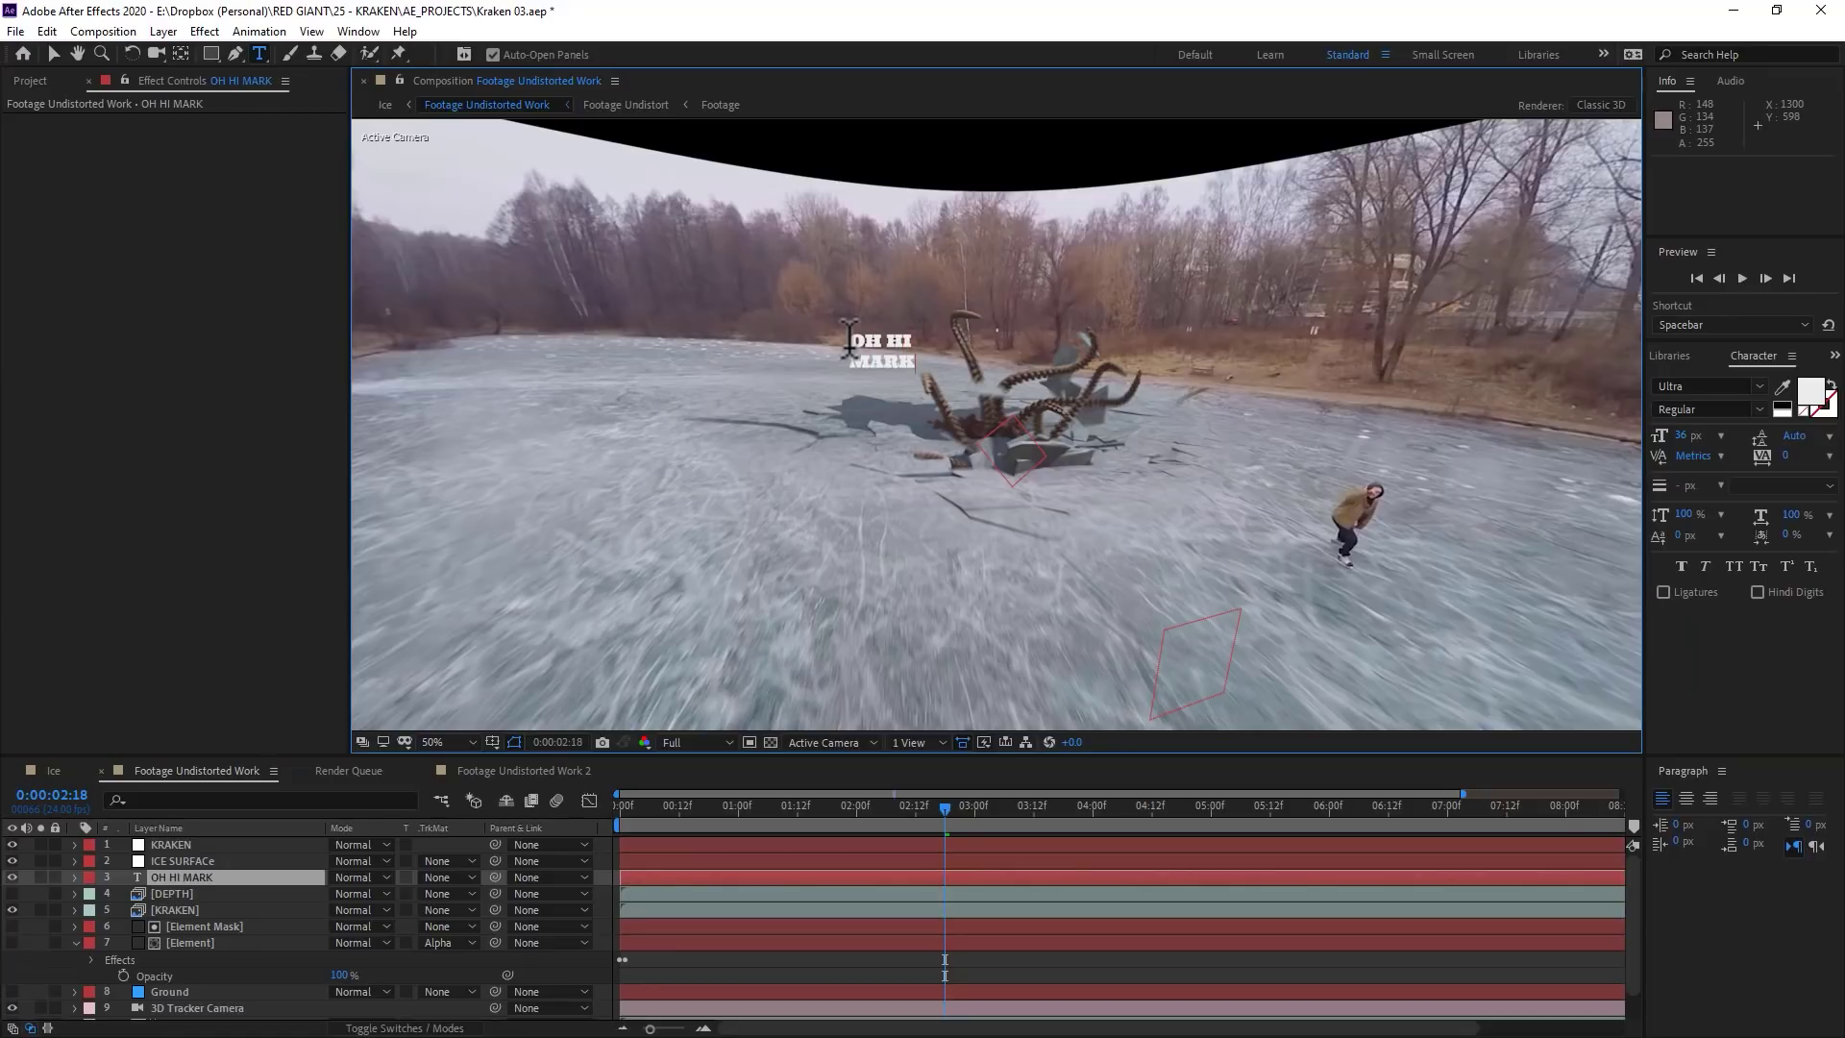
click(58, 55)
shift+drag(914, 371, 1113, 517)
drag(1010, 354, 1030, 381)
Place the DEPTH layer directly above the OH HI MARK text and use it as the text's luma matte
drag(217, 894, 221, 873)
click(447, 894)
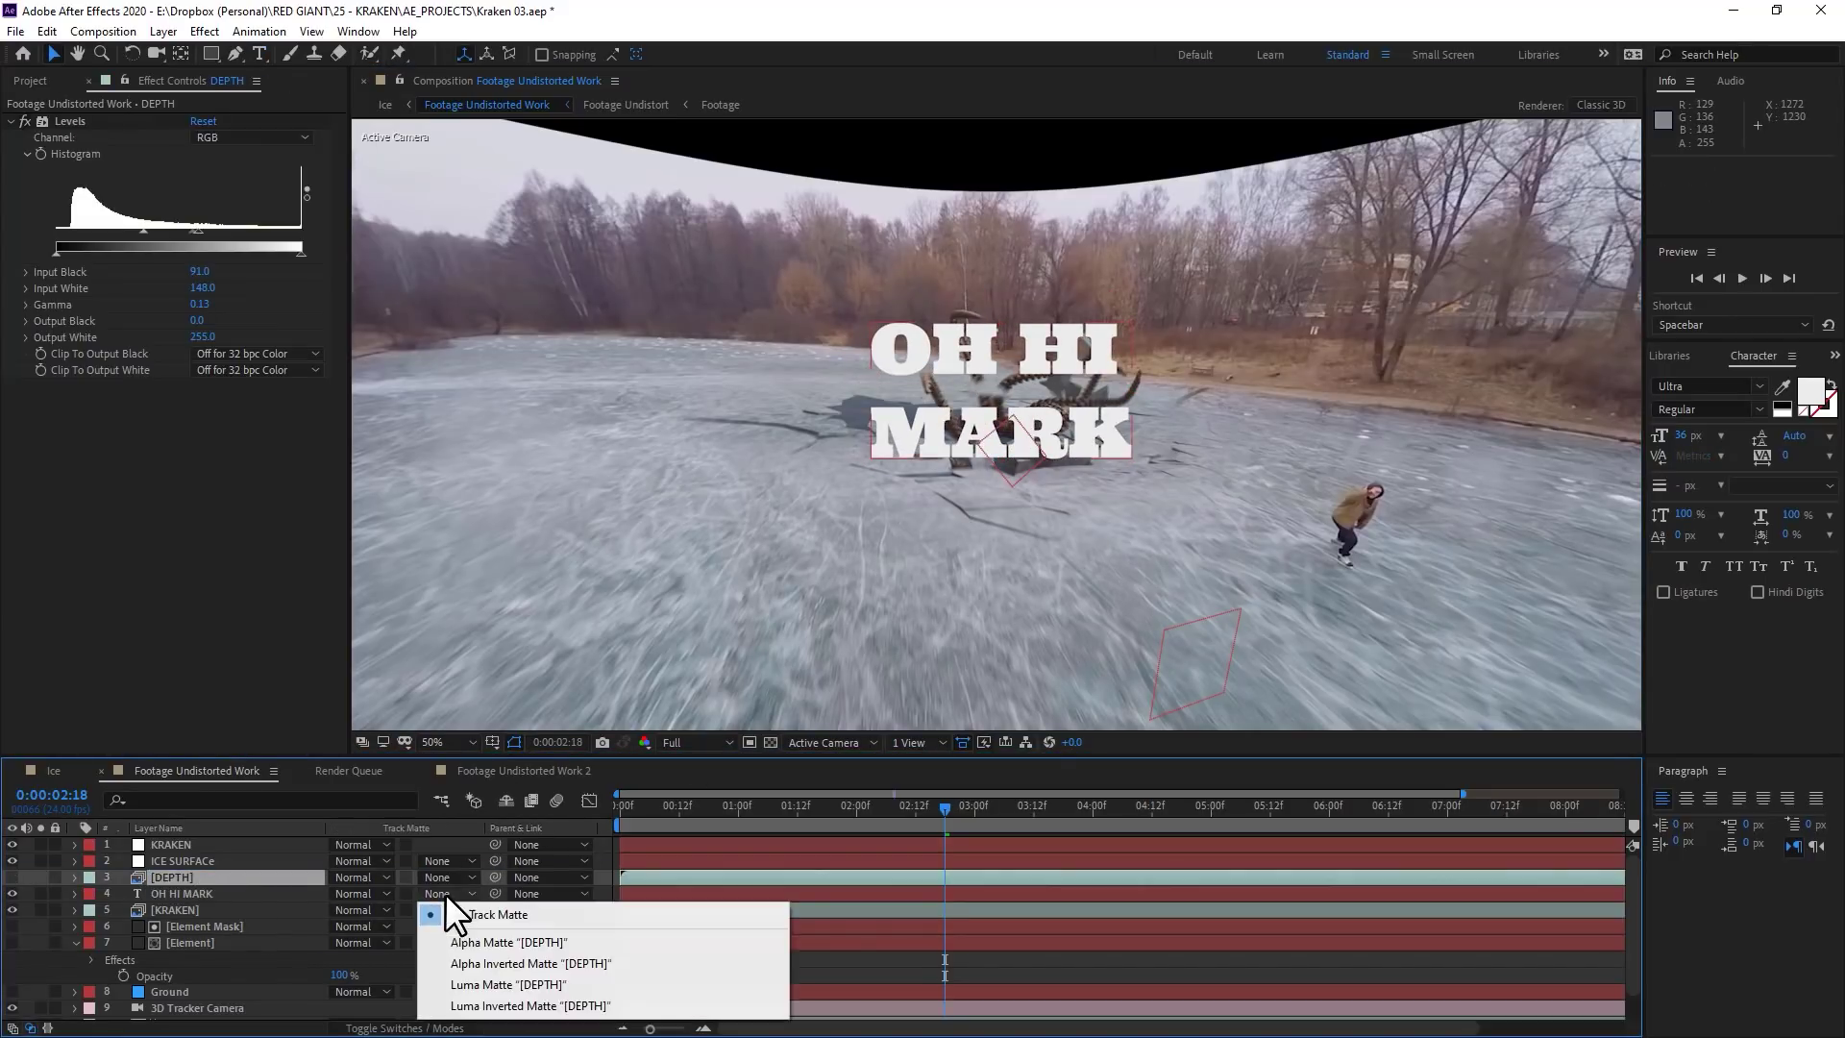
click(481, 985)
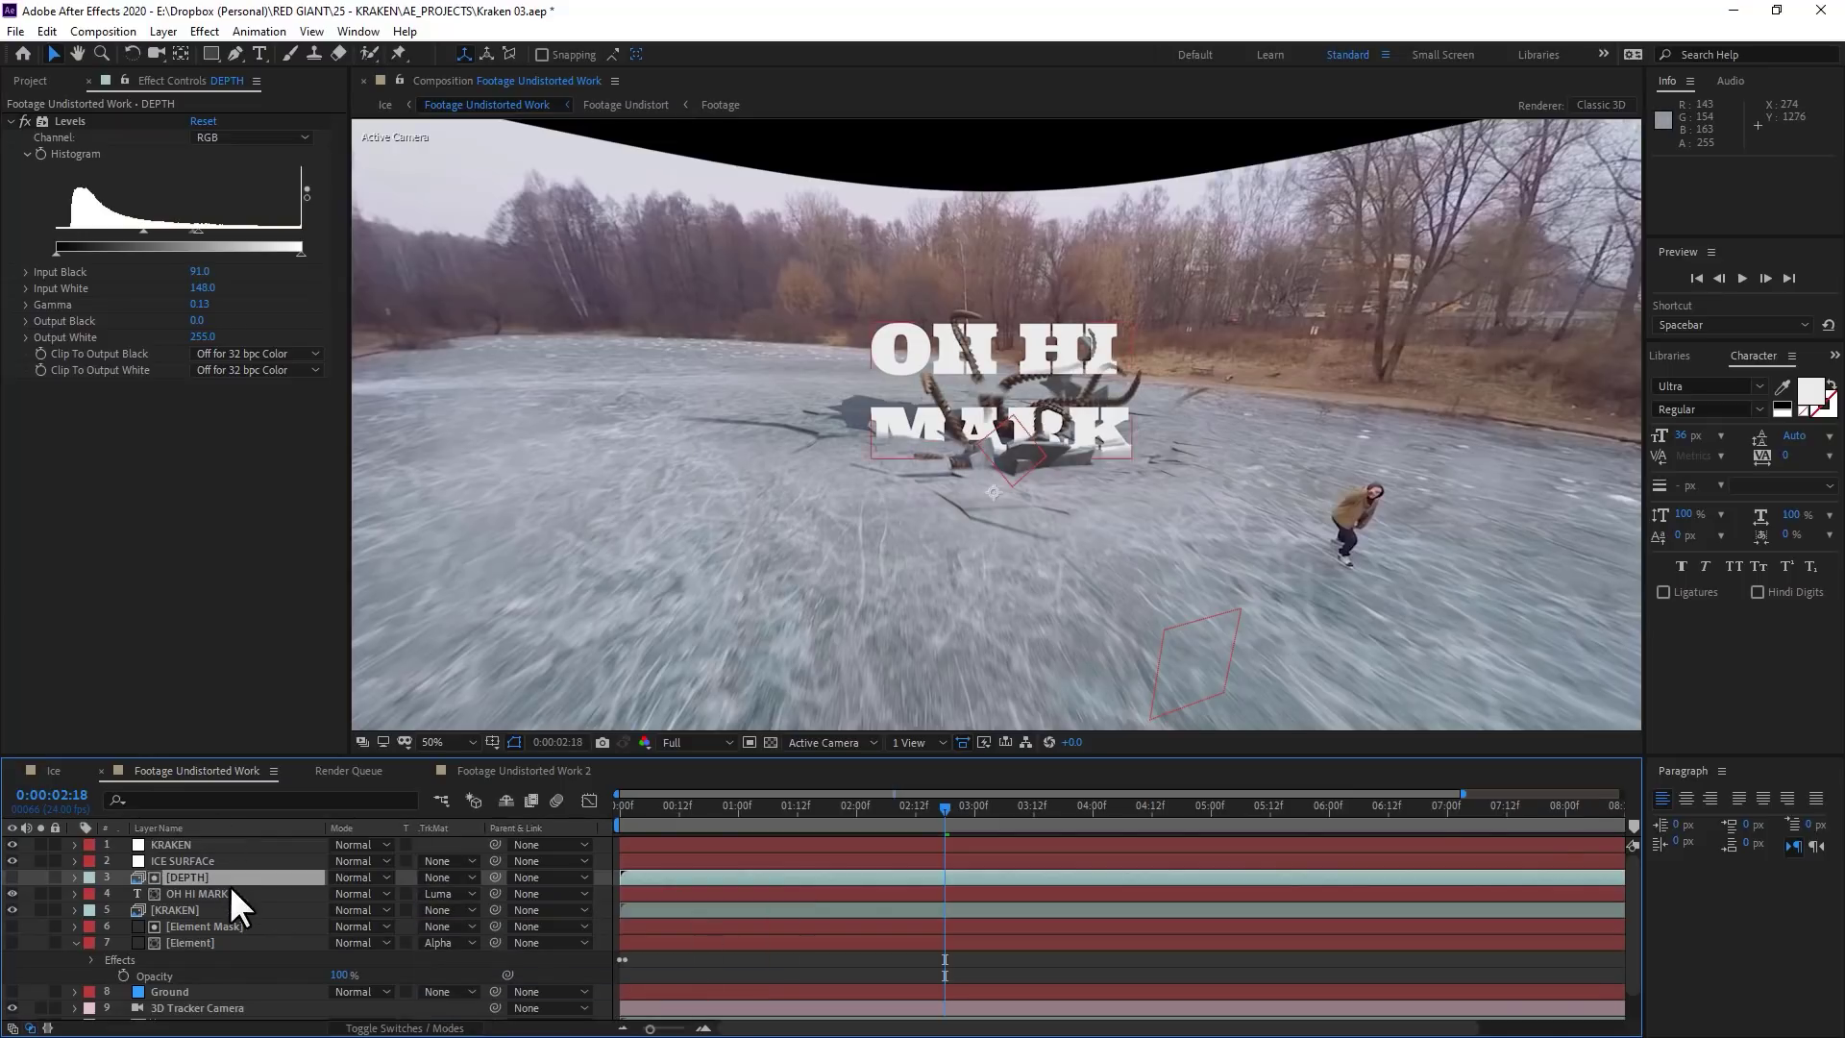
Set the DEPTH layer's Levels input white to 137 and check the text occlusion at 0:00:01:23 and 0:00:05:04
mouse_move(197, 231)
mouse_down()
mouse_move(235, 233)
mouse_move(227, 266)
mouse_move(190, 261)
mouse_up()
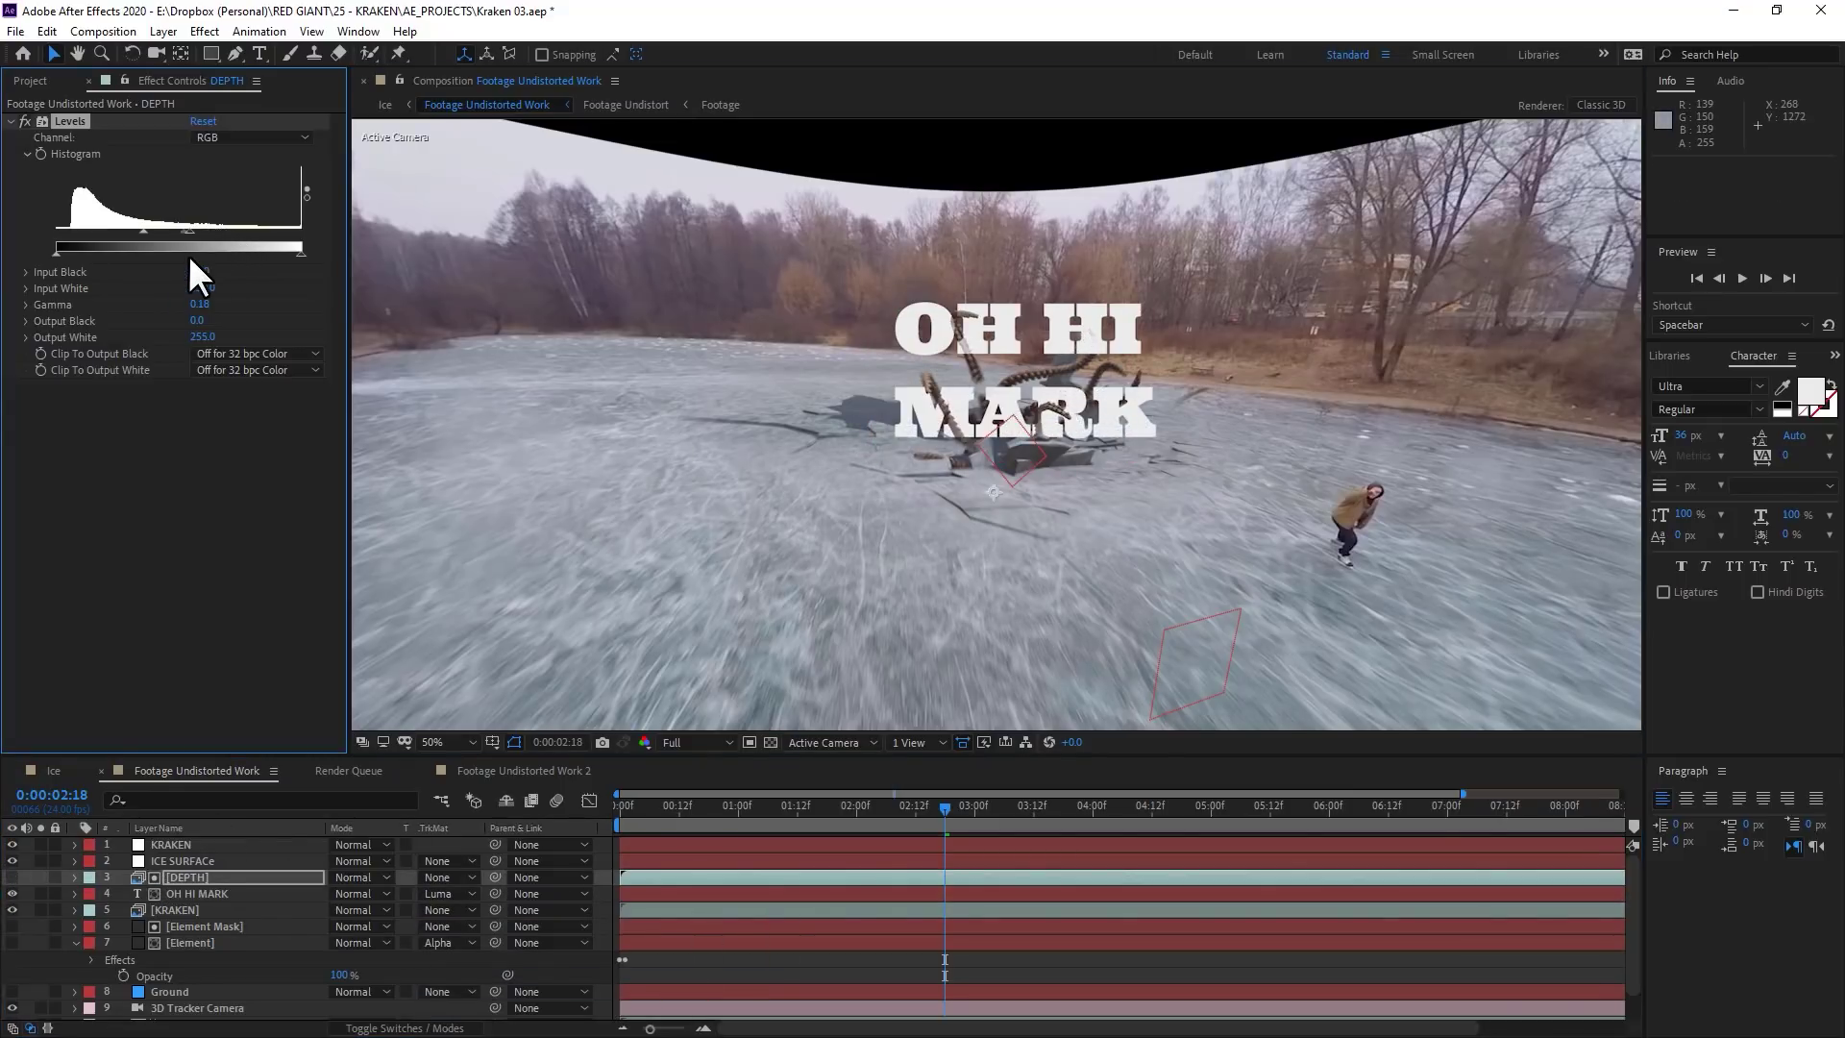
drag(945, 840, 851, 869)
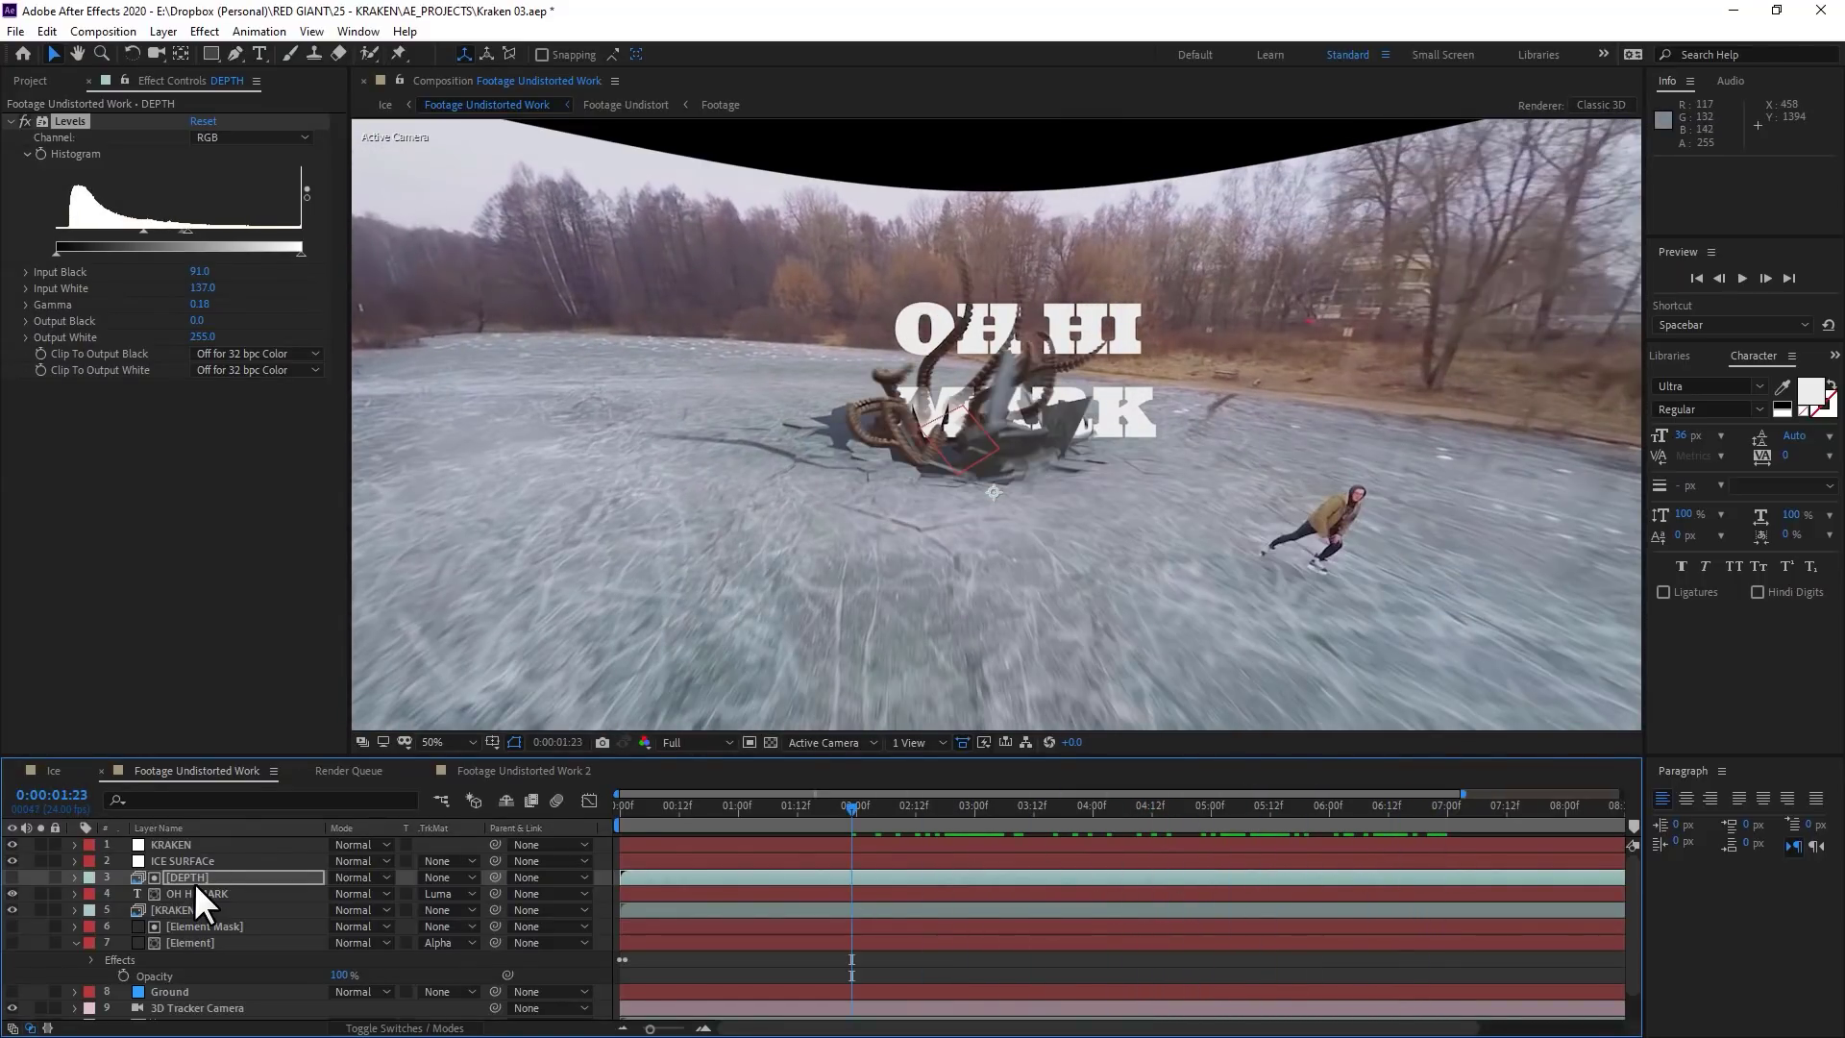
drag(815, 822, 1230, 838)
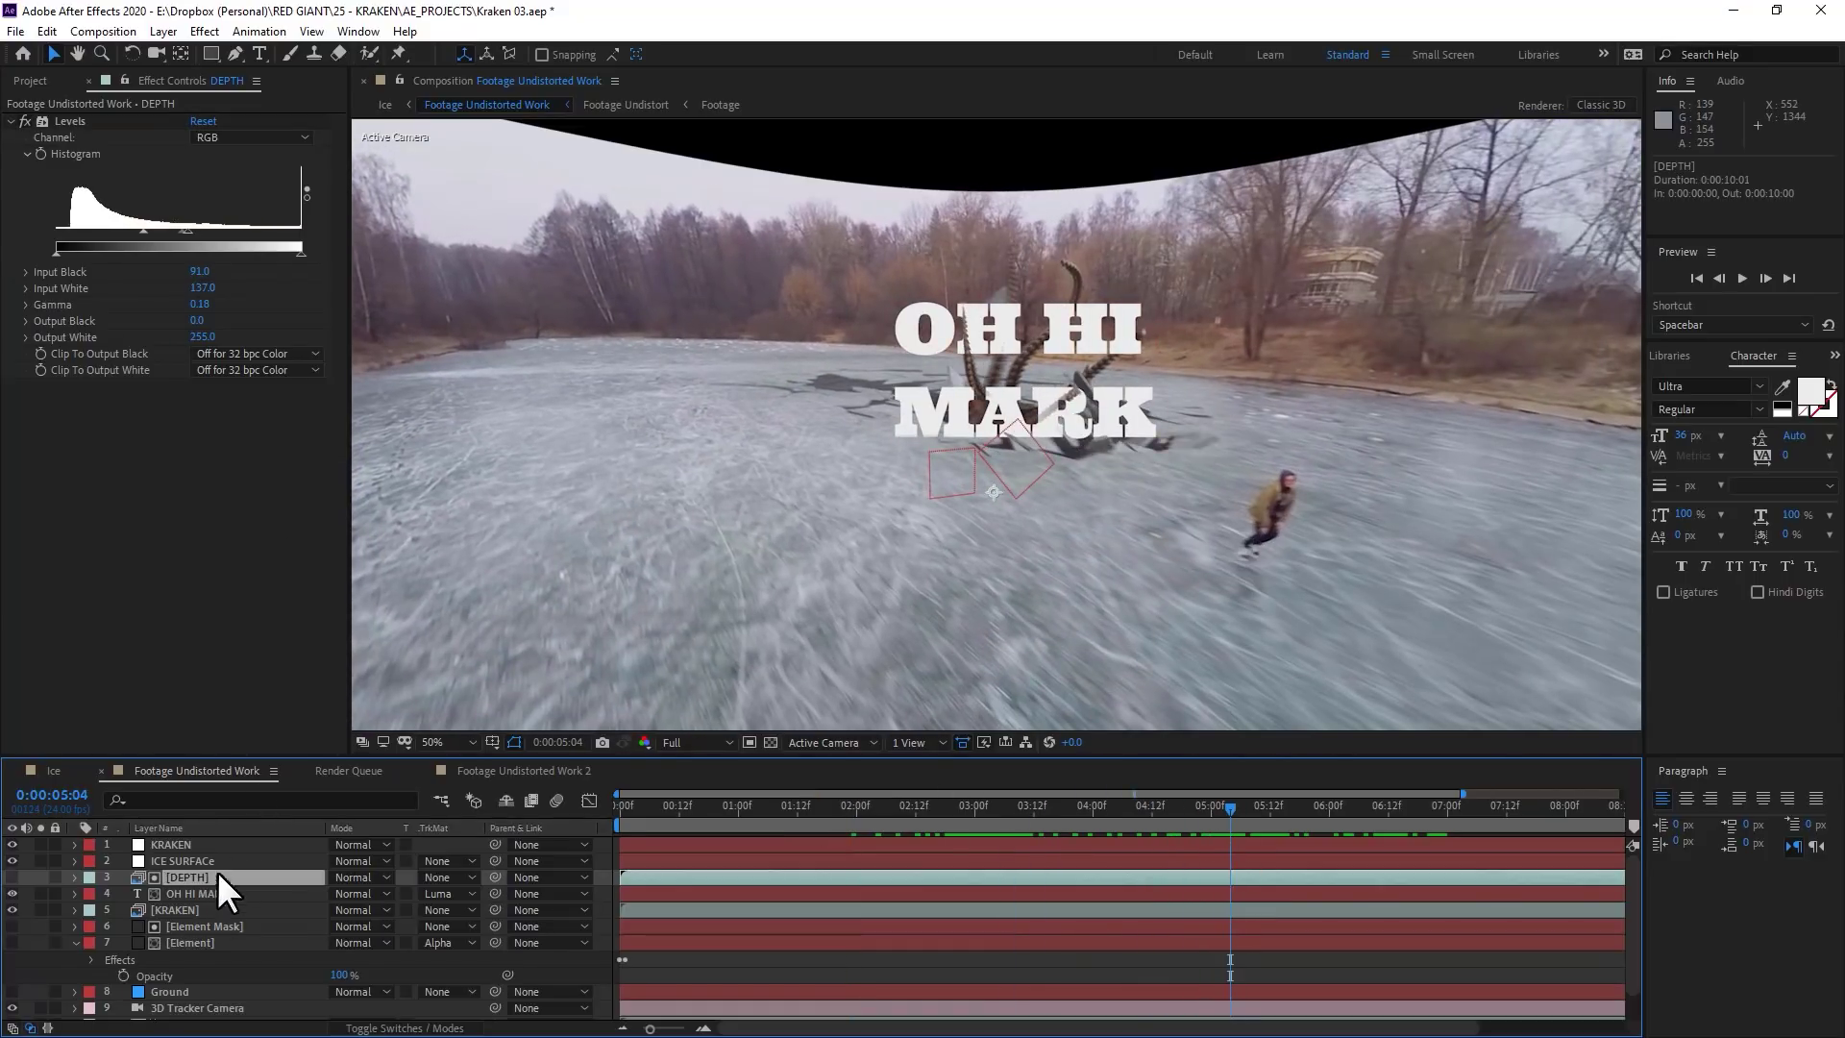
Keyframe the DEPTH layer's Levels histogram through the shot, testing it against the repositioned OH HI MARK text and previewing the matte
drag(185, 232, 212, 235)
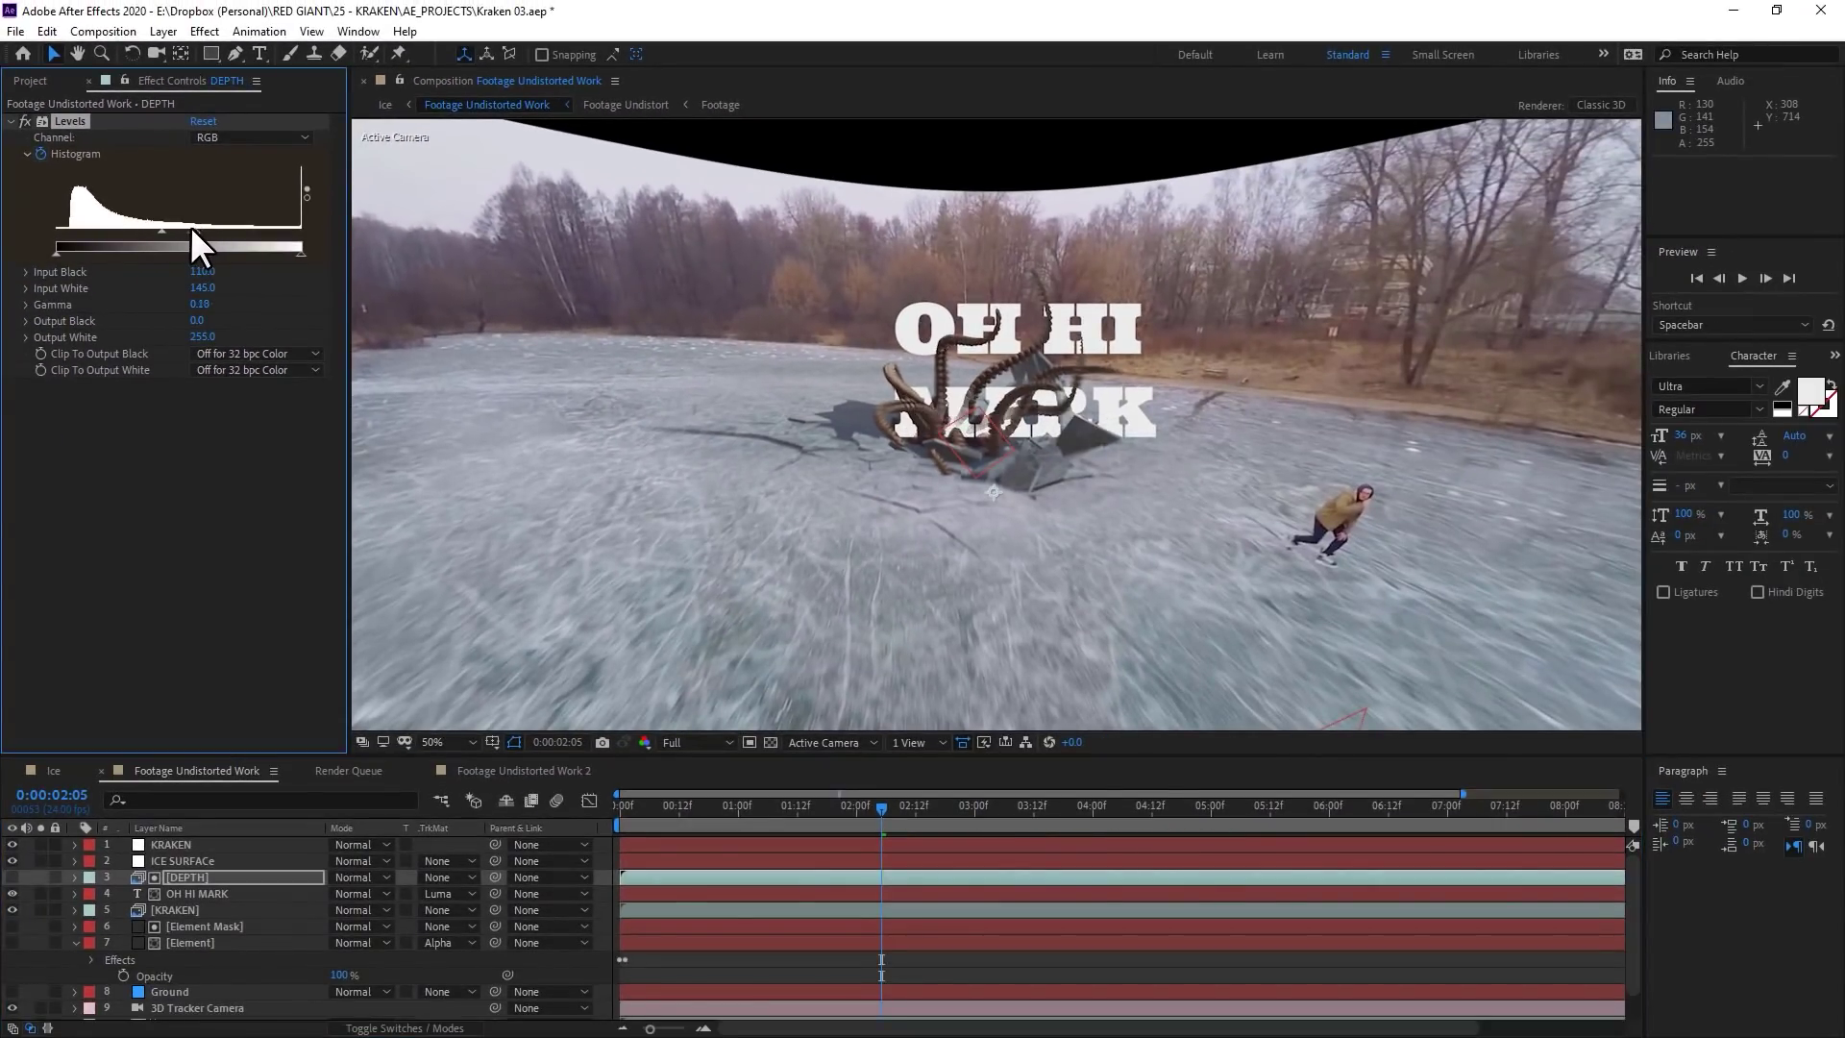
drag(884, 812, 661, 815)
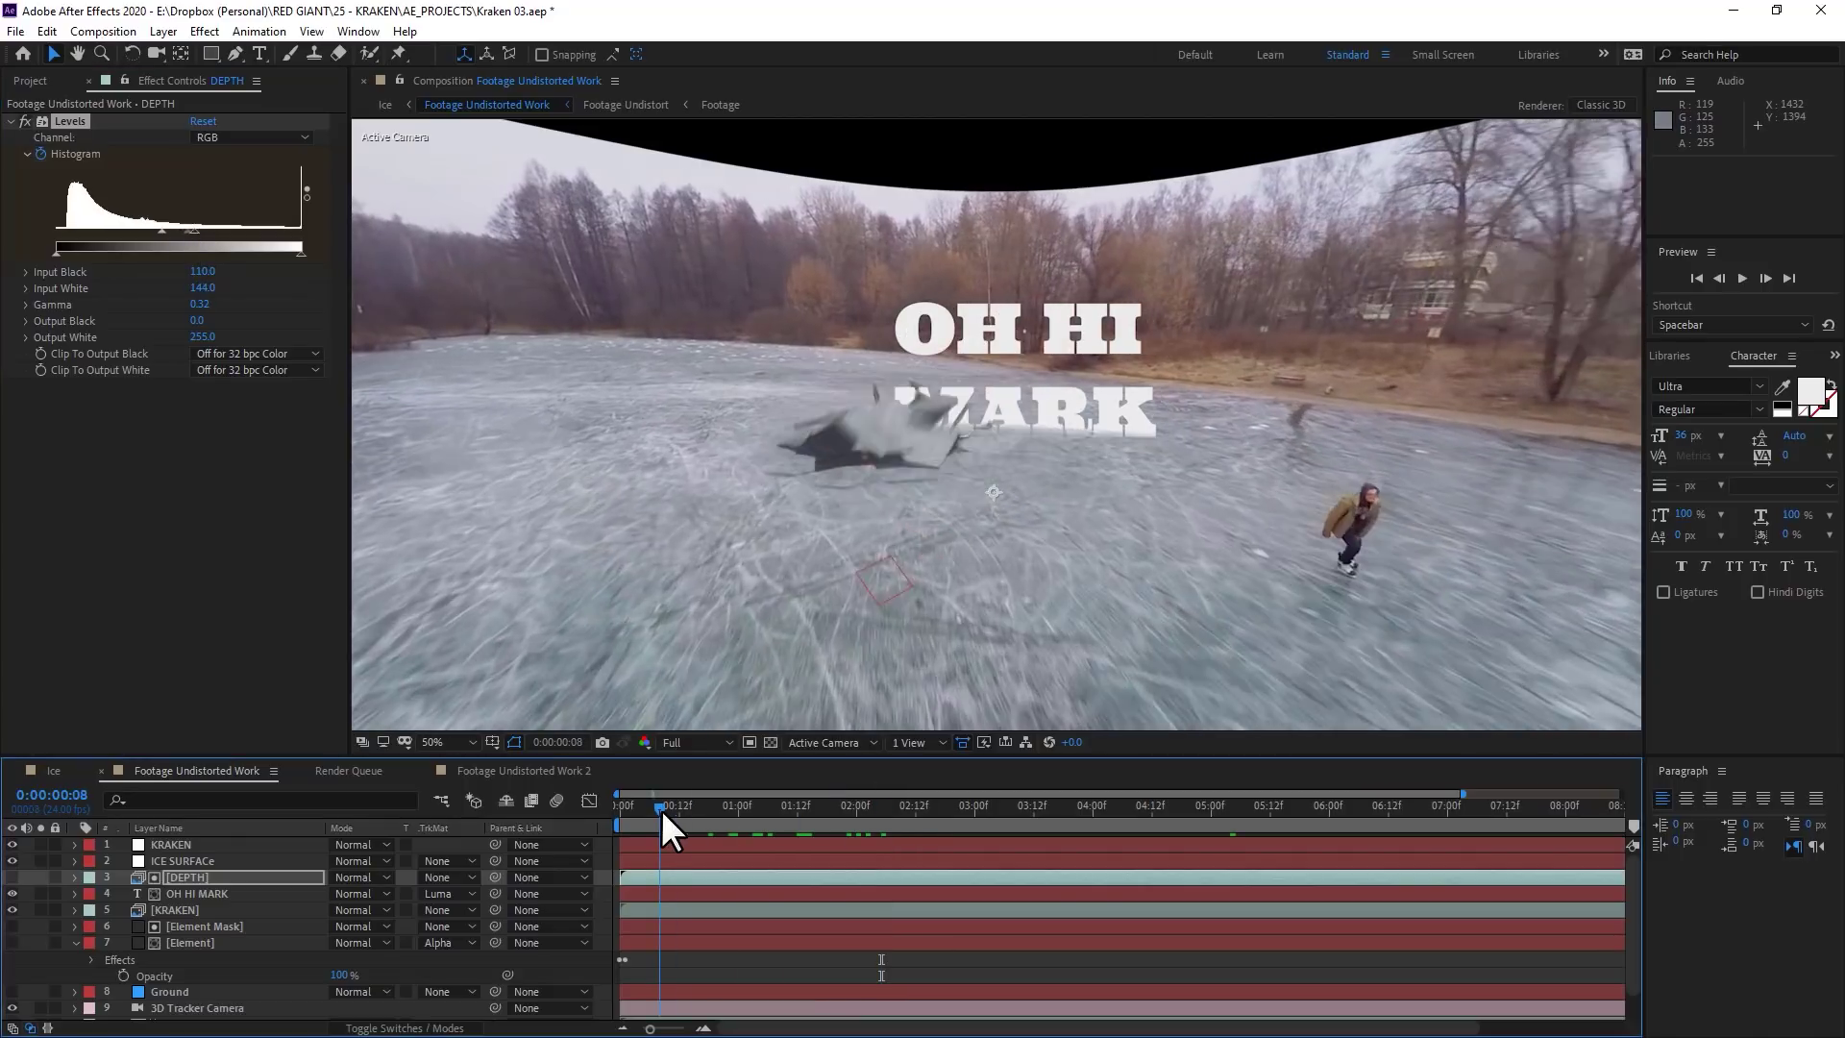
click(230, 893)
drag(1078, 414, 937, 447)
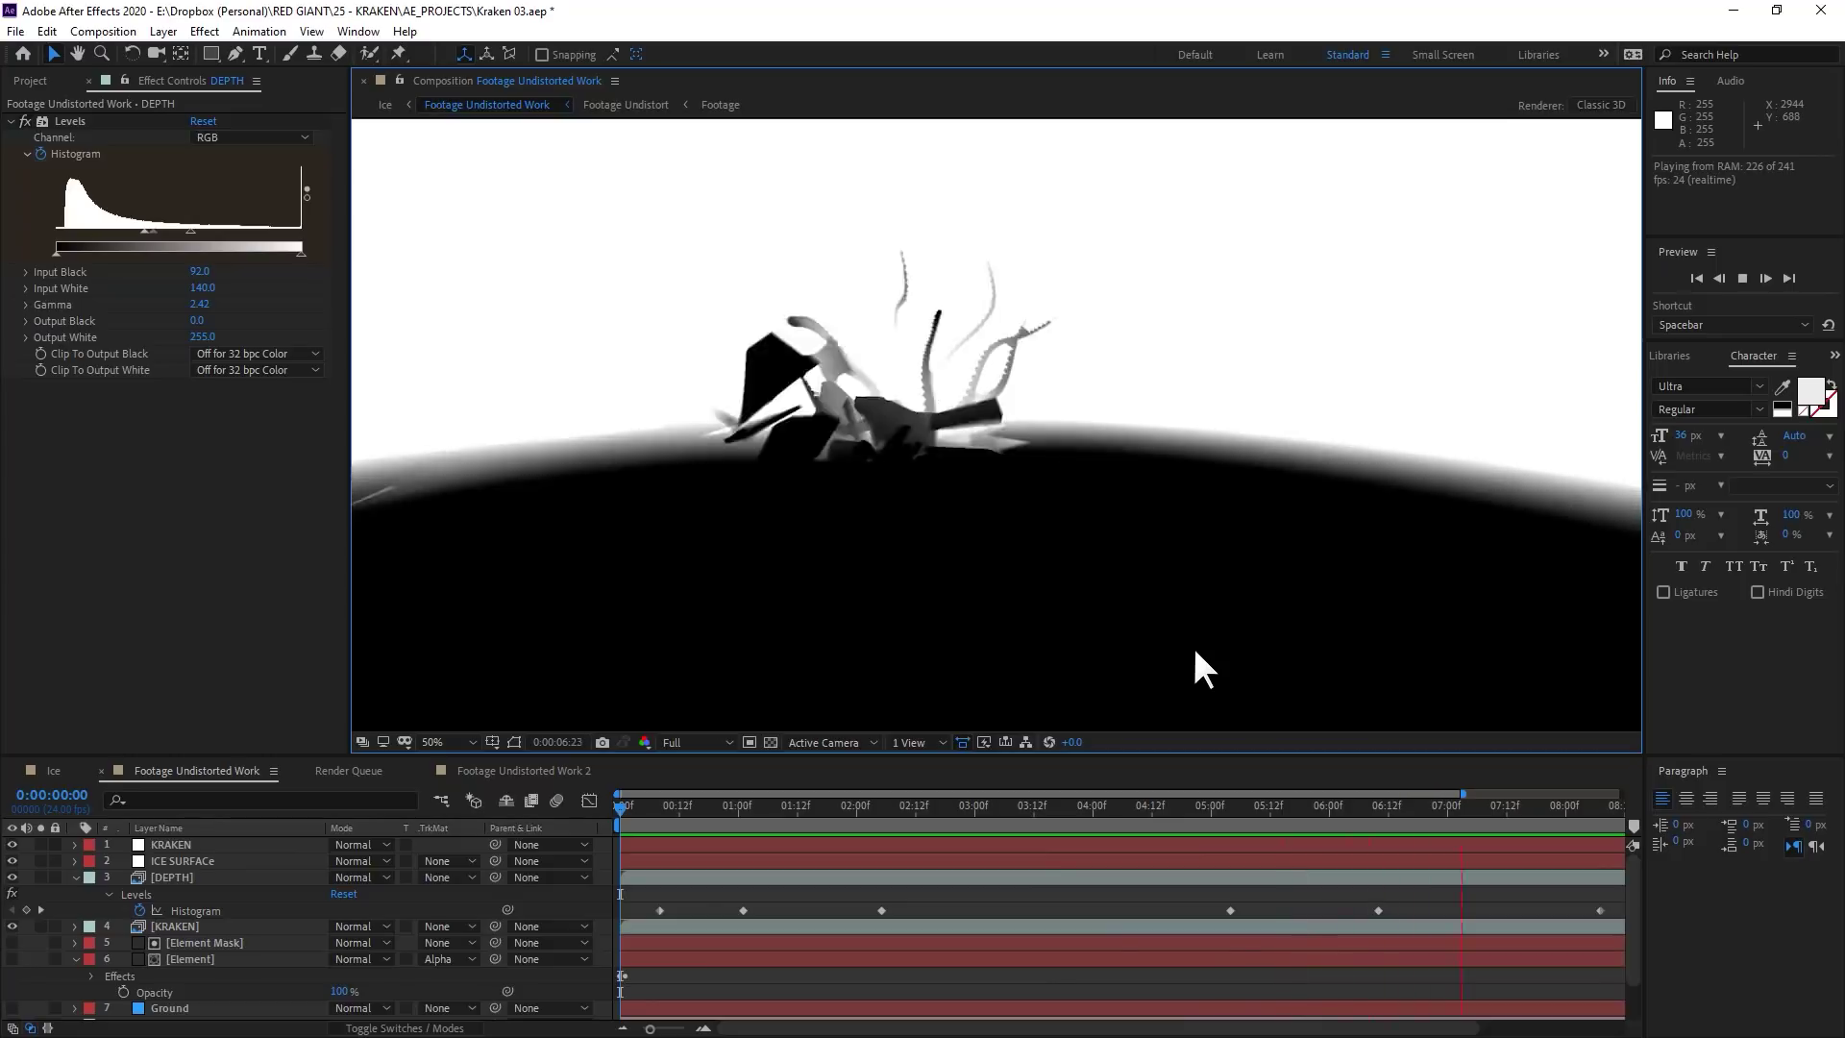
key(space)
click(163, 878)
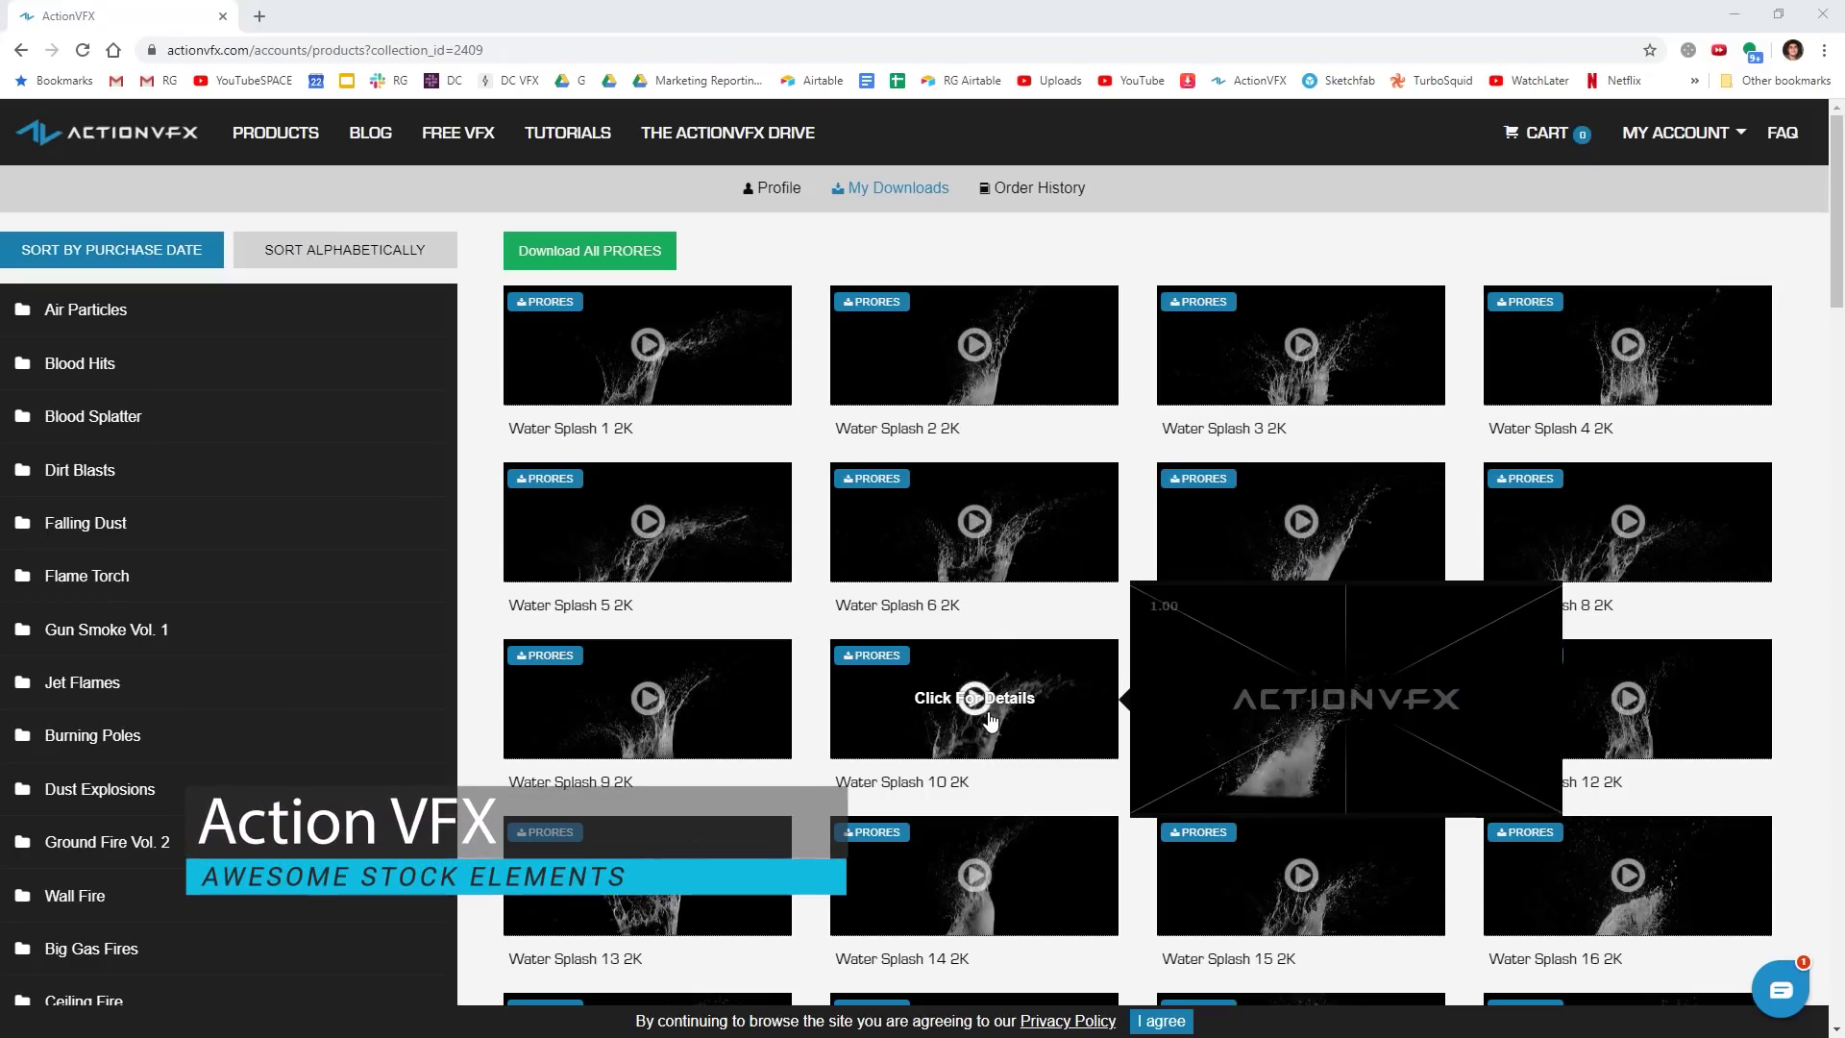
Place the stock clip Water_Blast_1_0929_2K.mov directly above the DEPTH layer as a 3D layer
mouse_move(1302, 351)
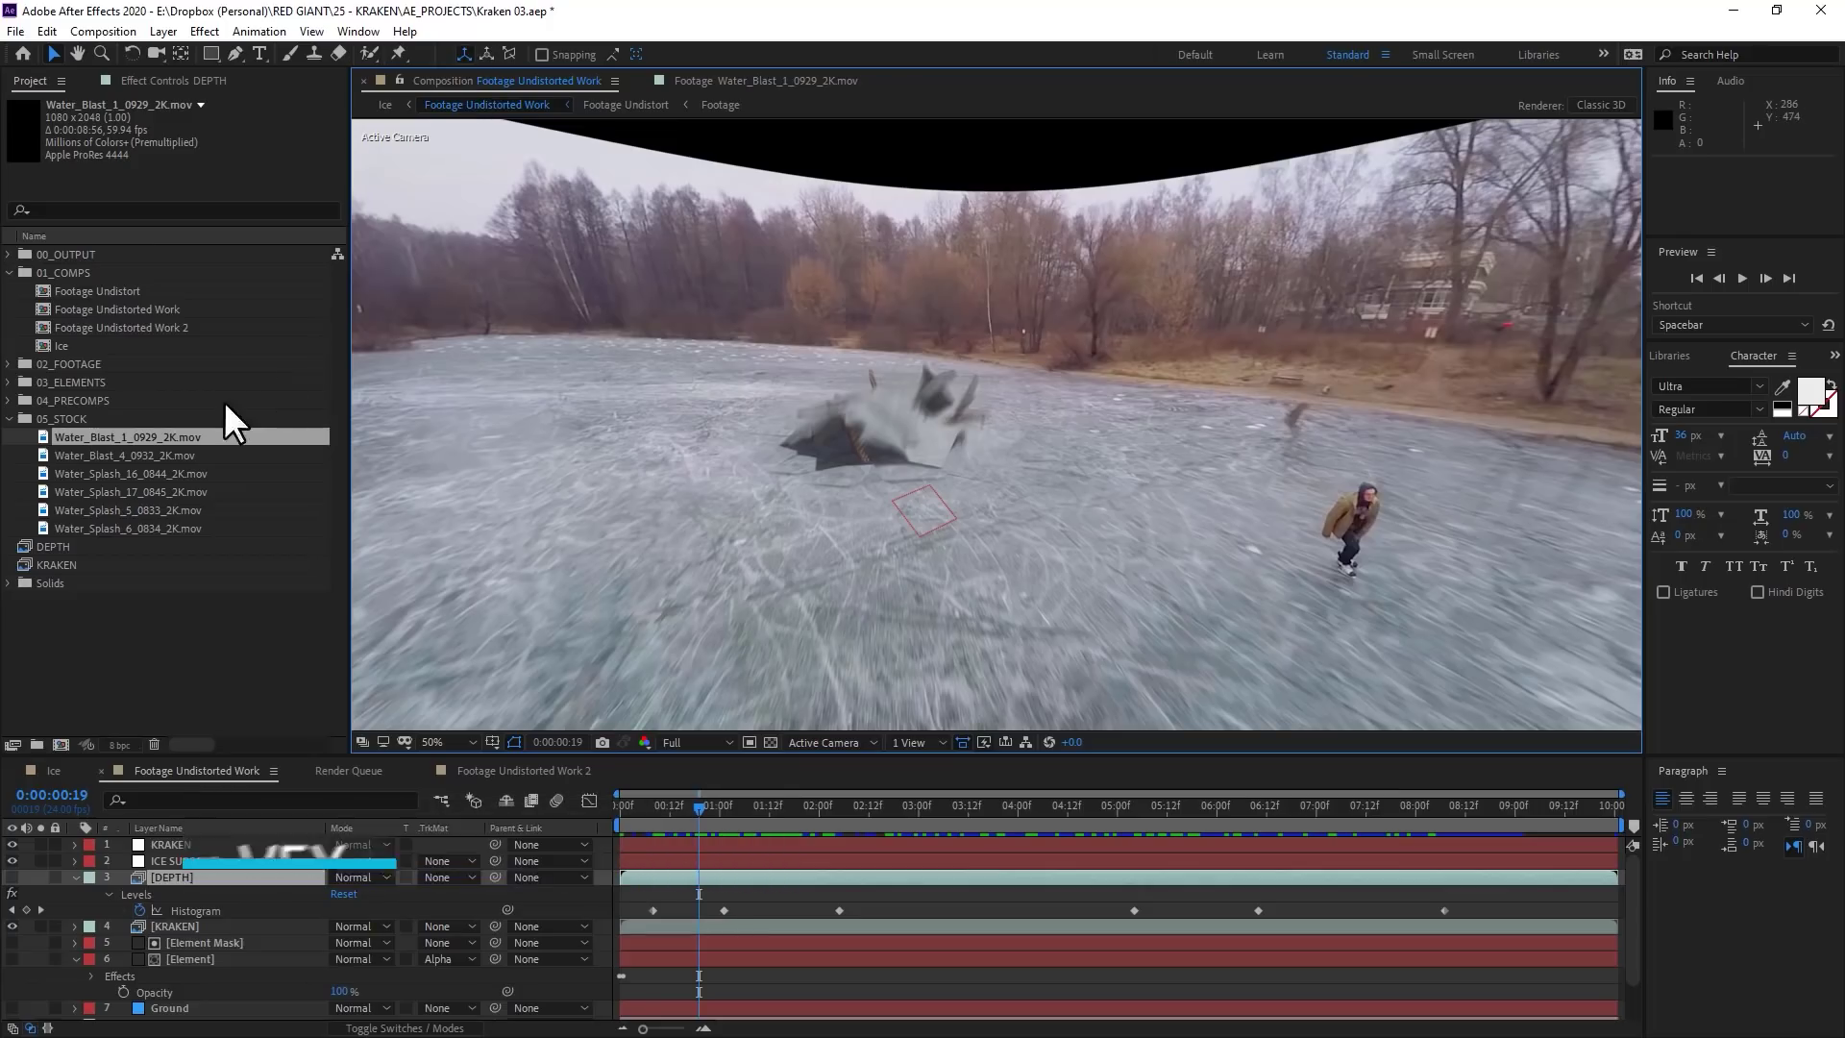
drag(115, 437, 298, 879)
key(comma)
key(comma)
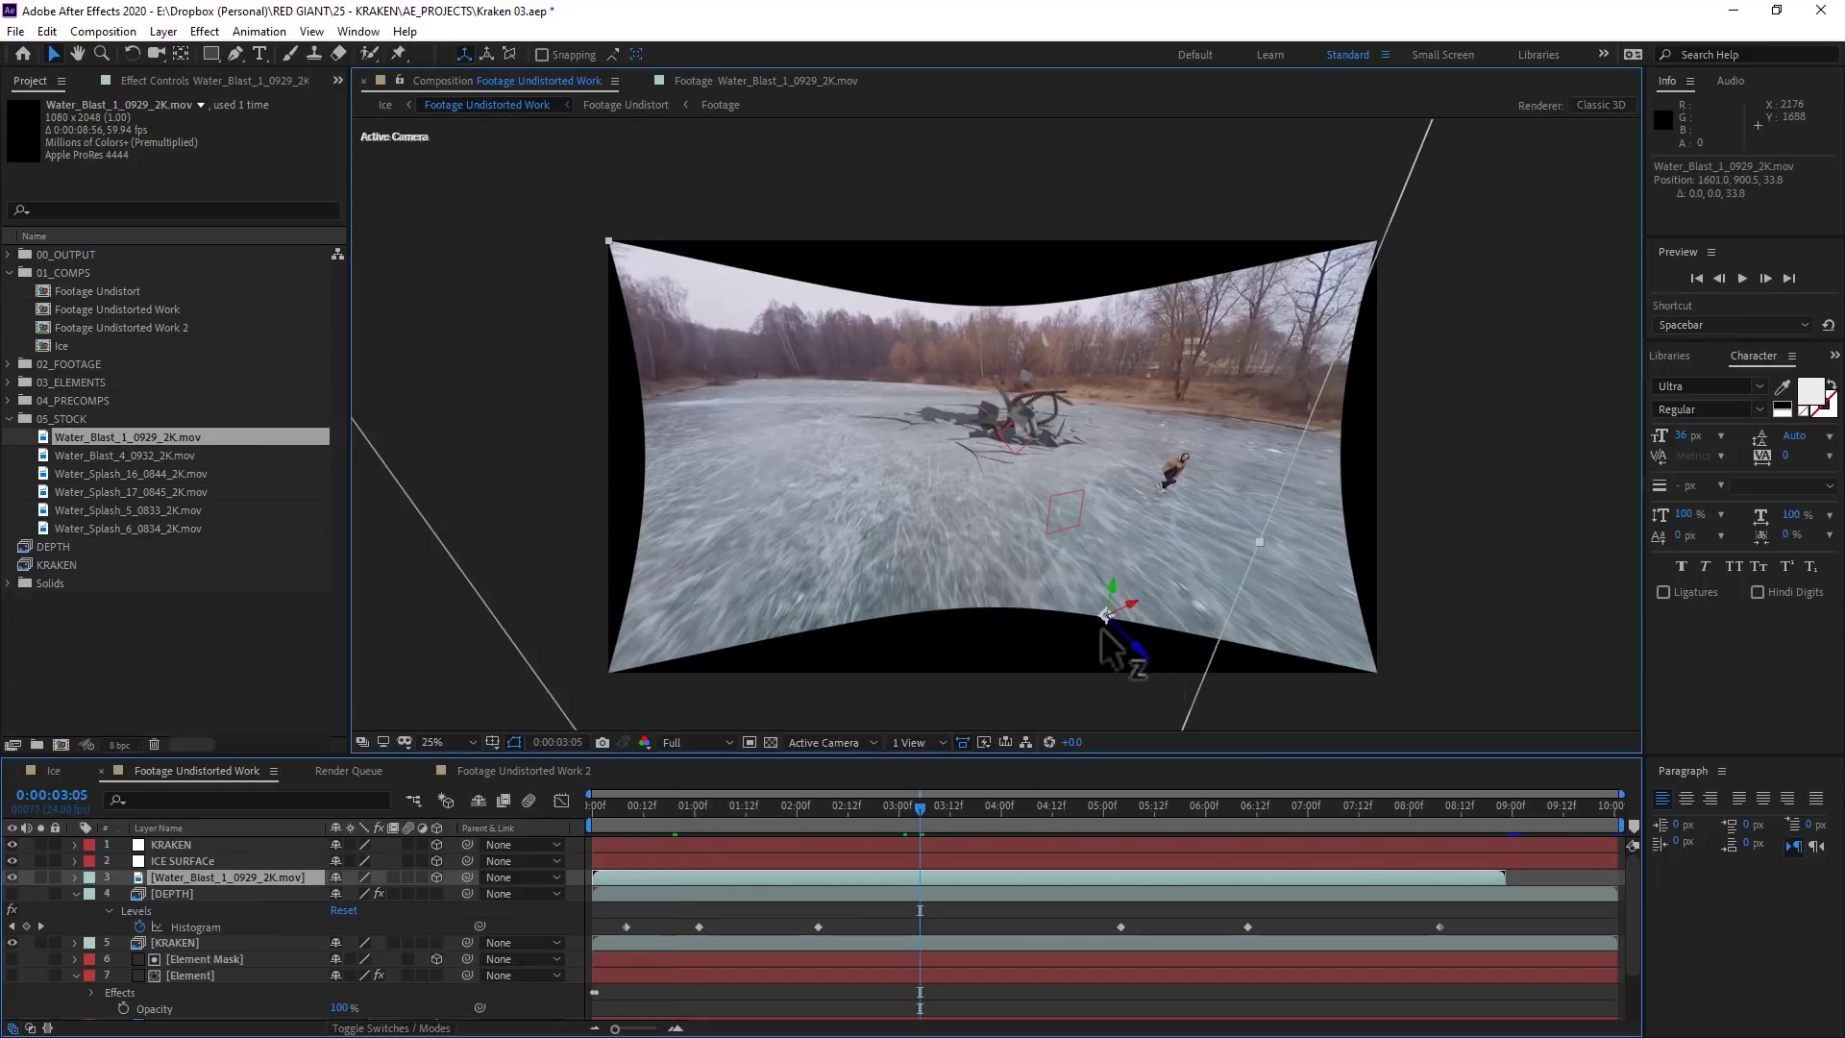
Push the Water_Blast layer back in Z to about 2033.6 so it sits near the kraken at 0:00:01:07
drag(1102, 631, 940, 517)
key(period)
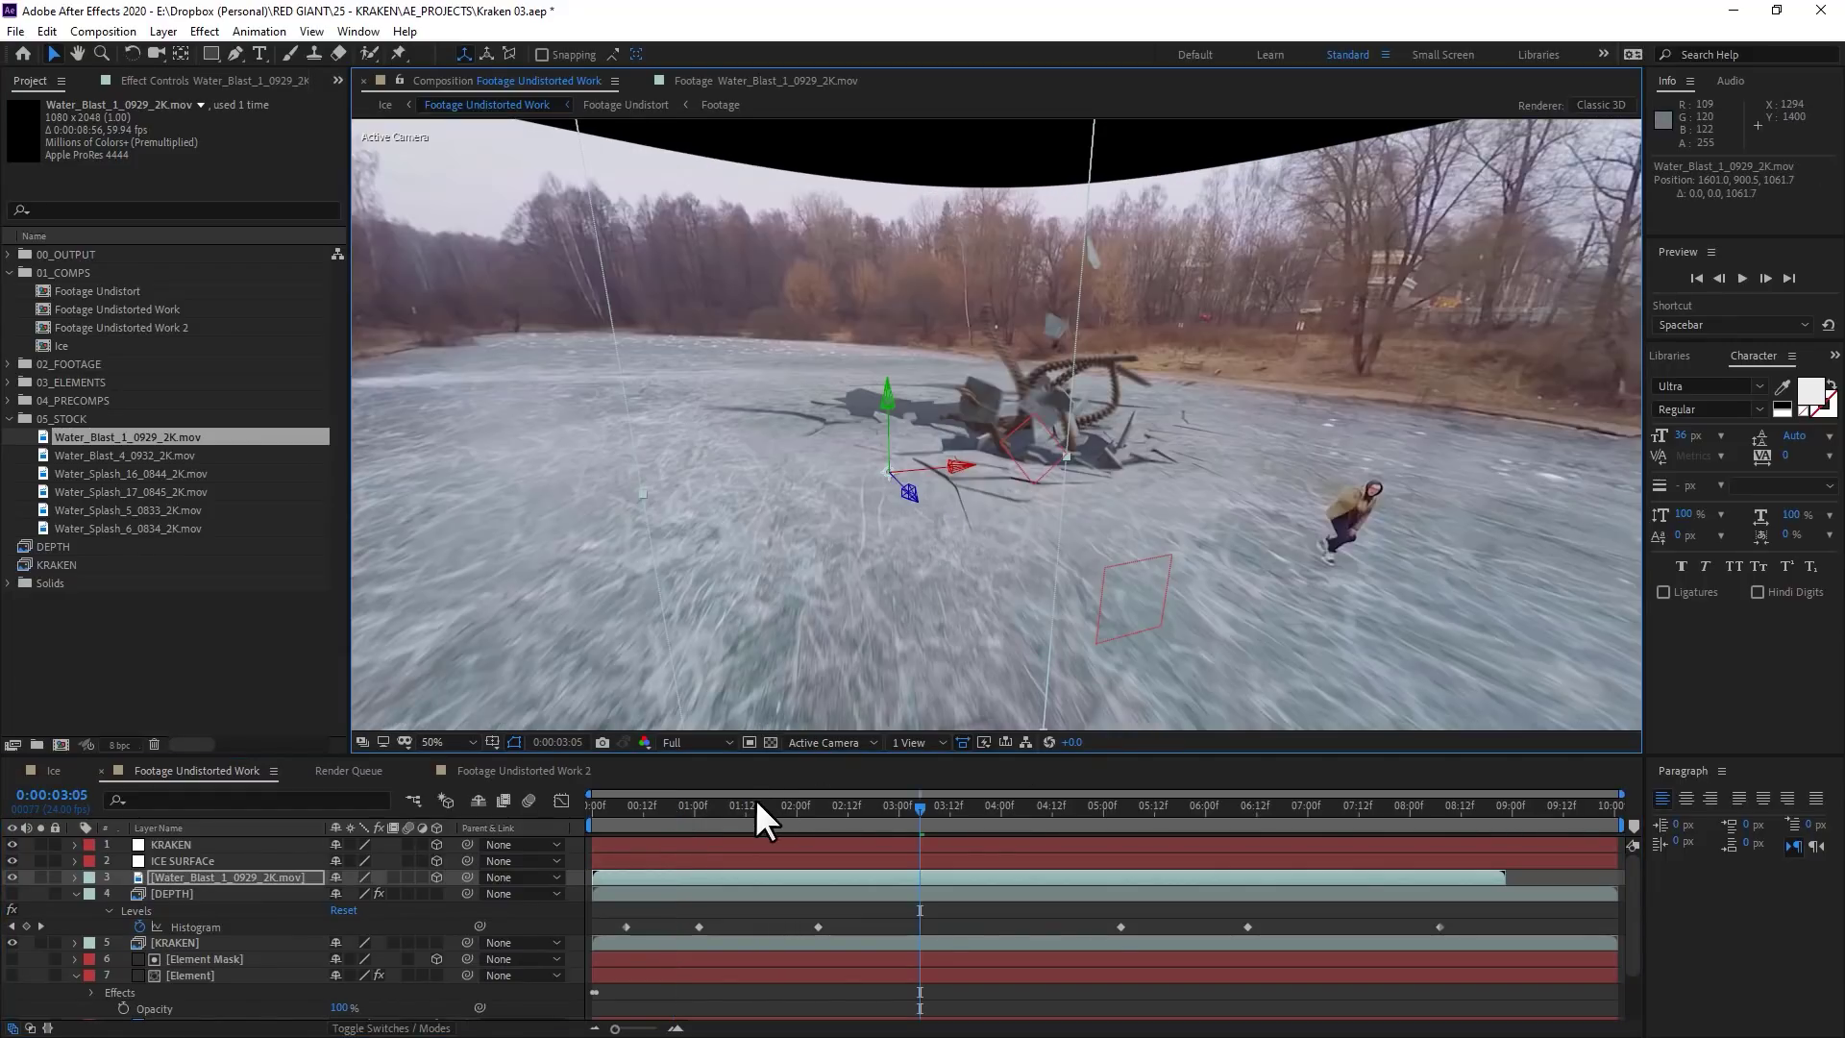
mouse_move(757, 803)
mouse_down()
mouse_move(648, 809)
mouse_move(724, 812)
mouse_up()
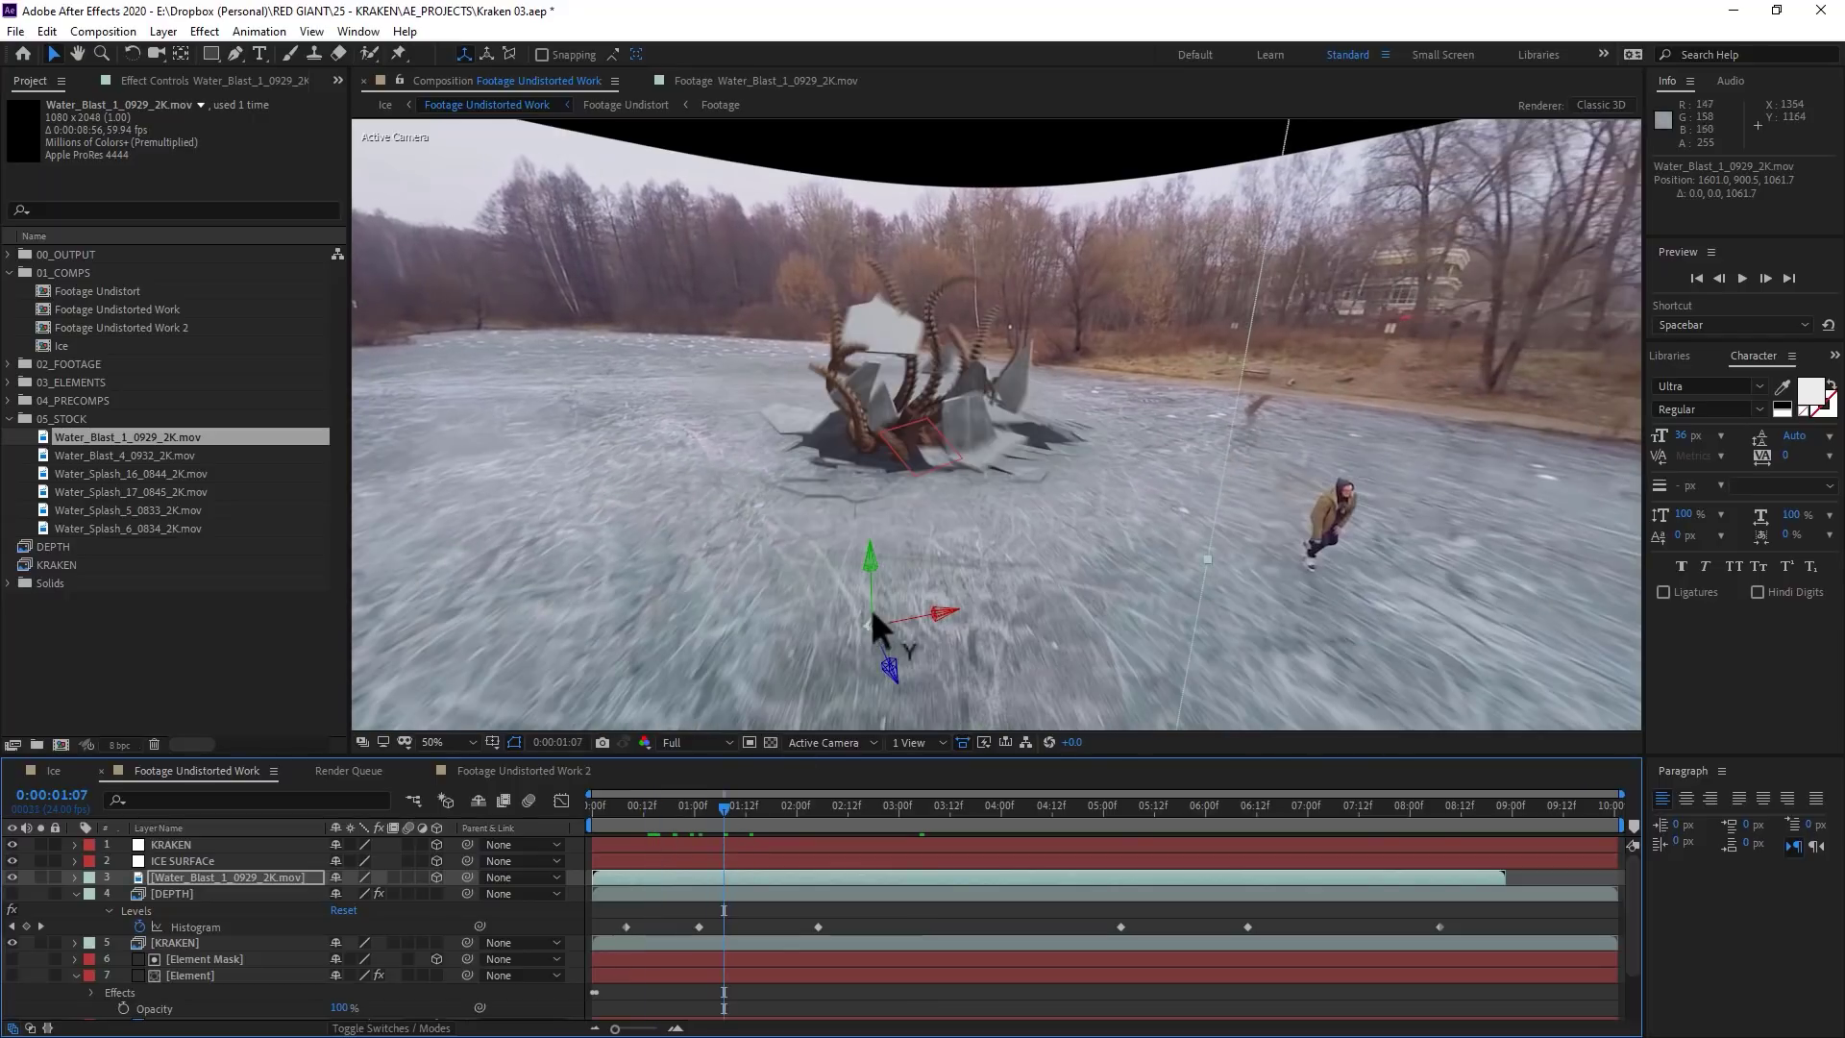
drag(882, 654, 707, 534)
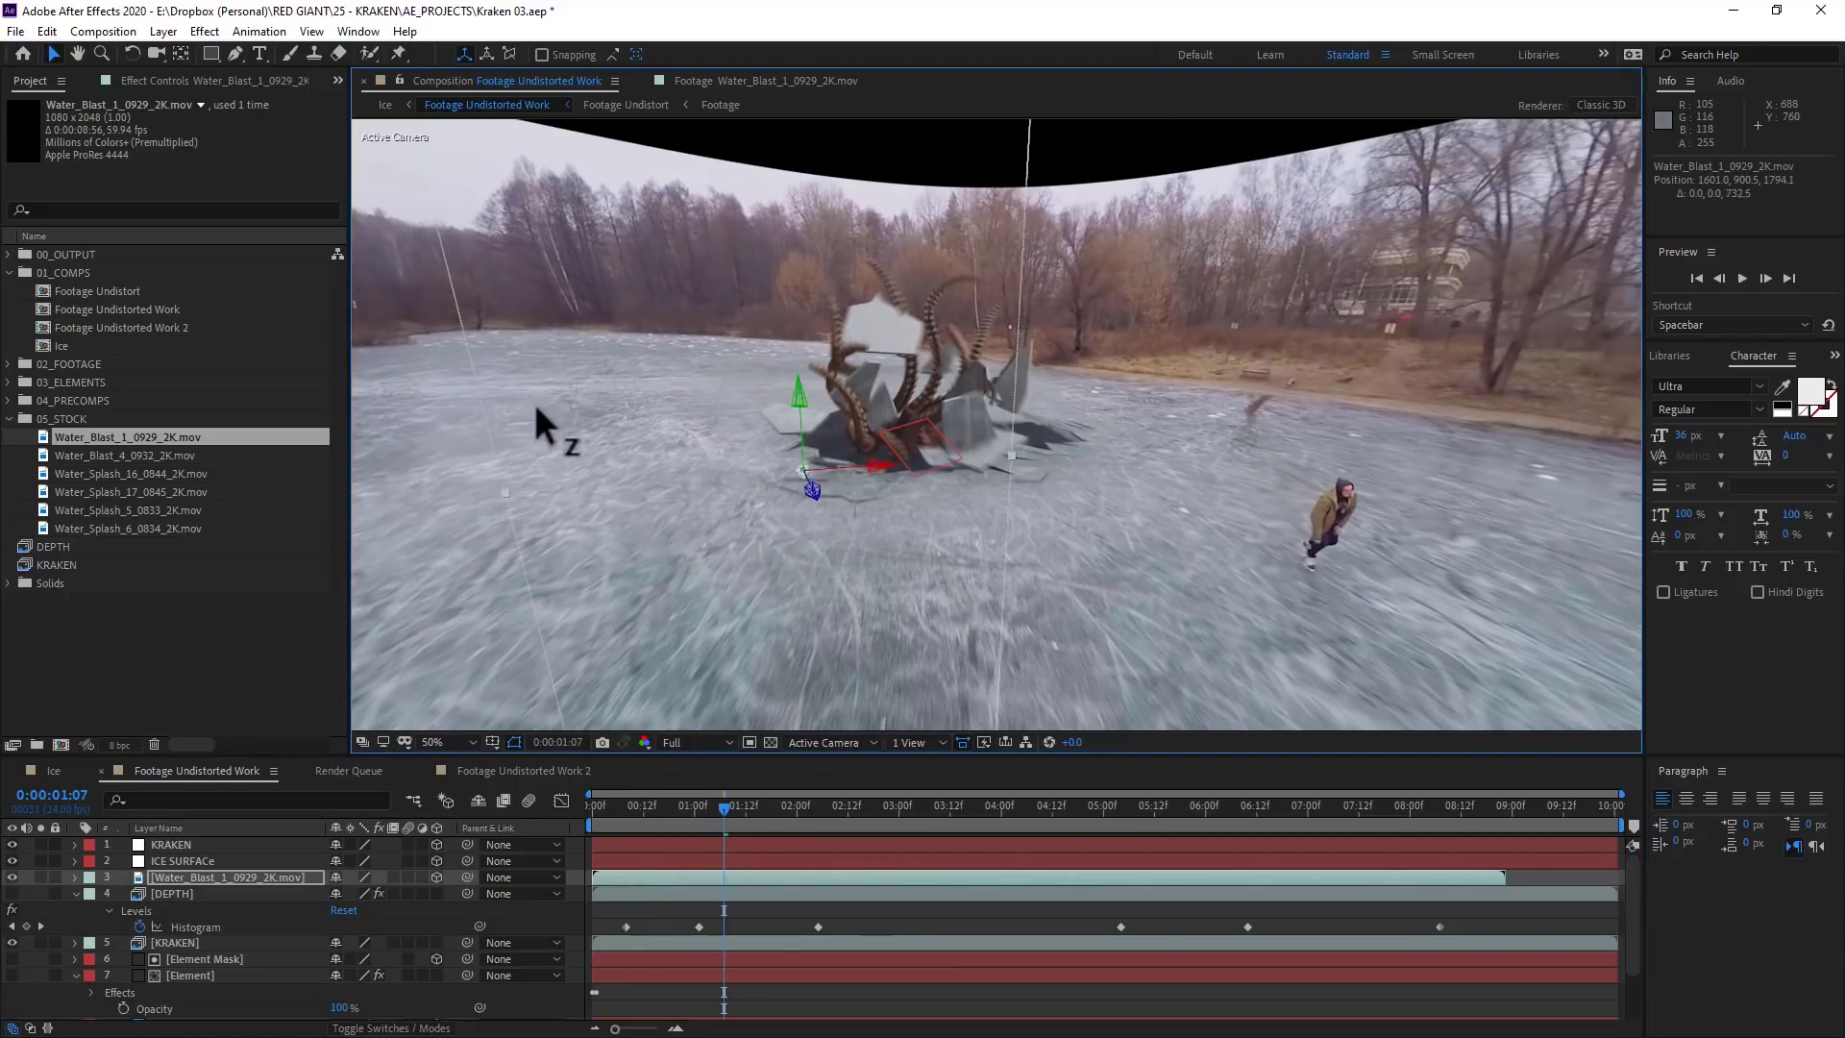
Set the Water_Blast layer's anchor point Y to about 1764 to align the base of the water with the ice
key(a)
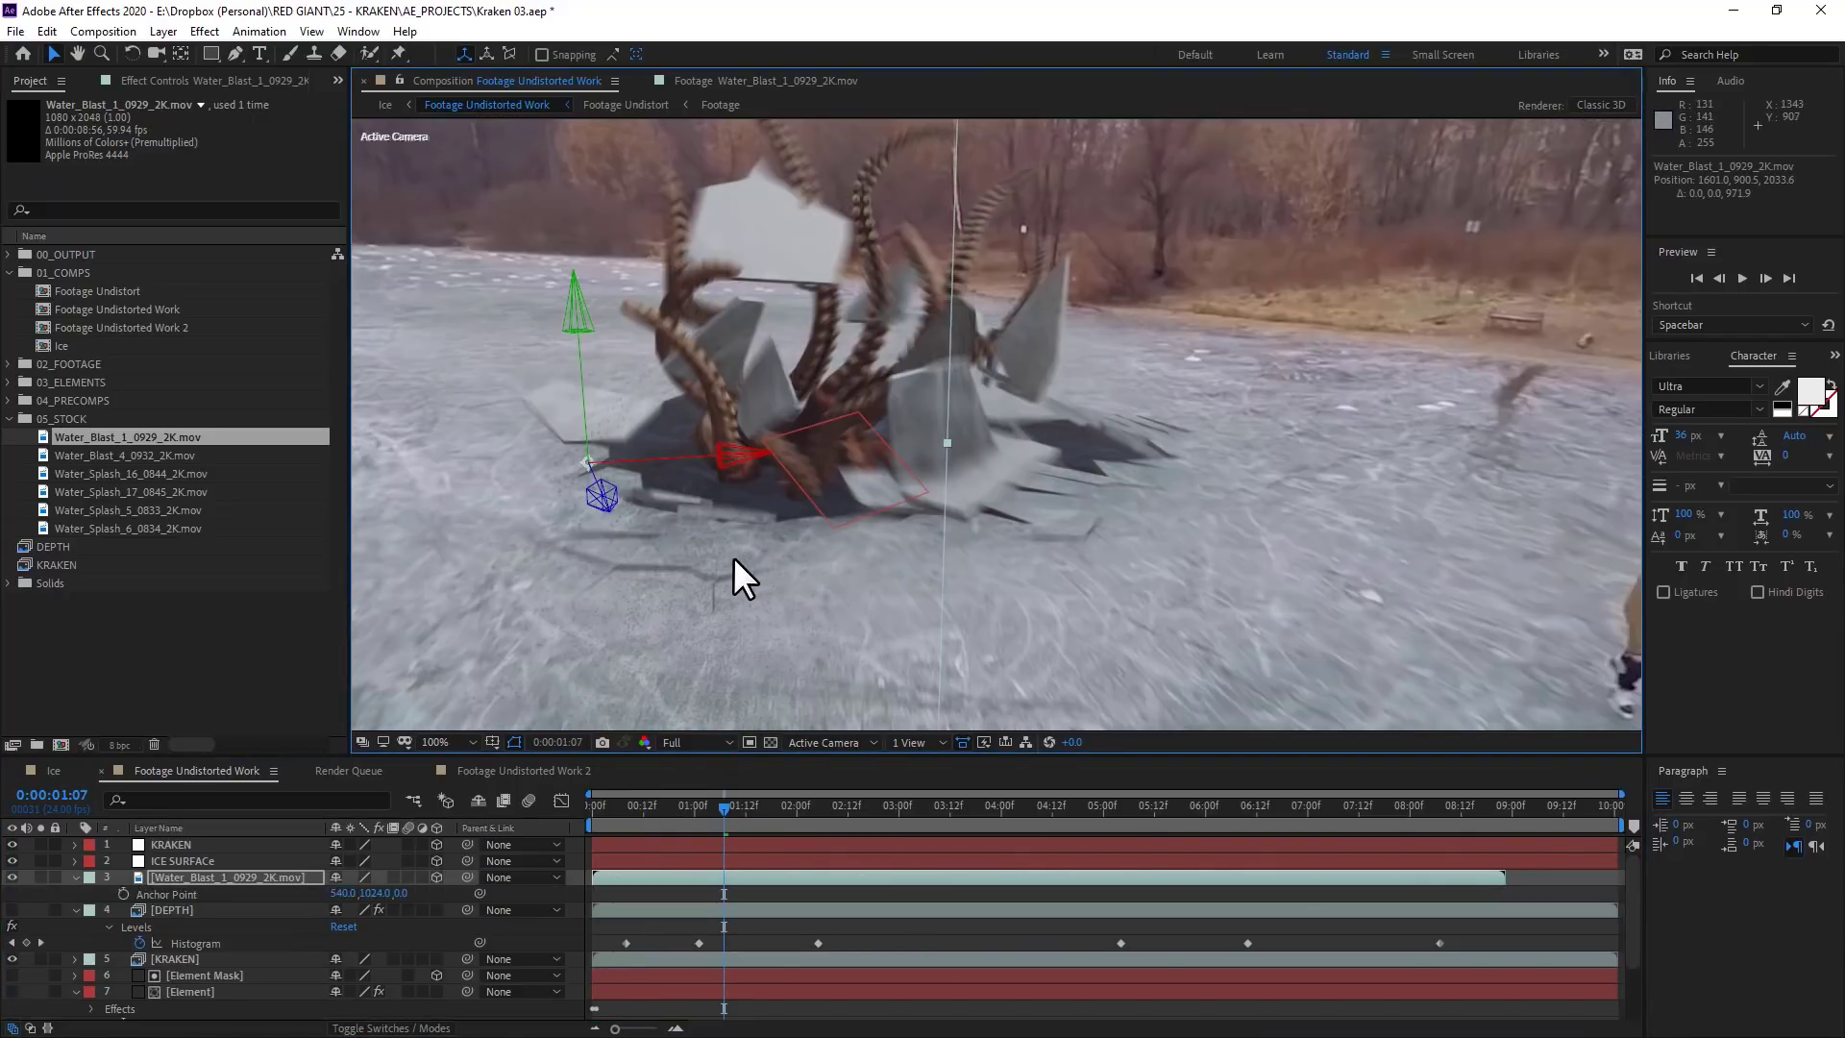
key(comma)
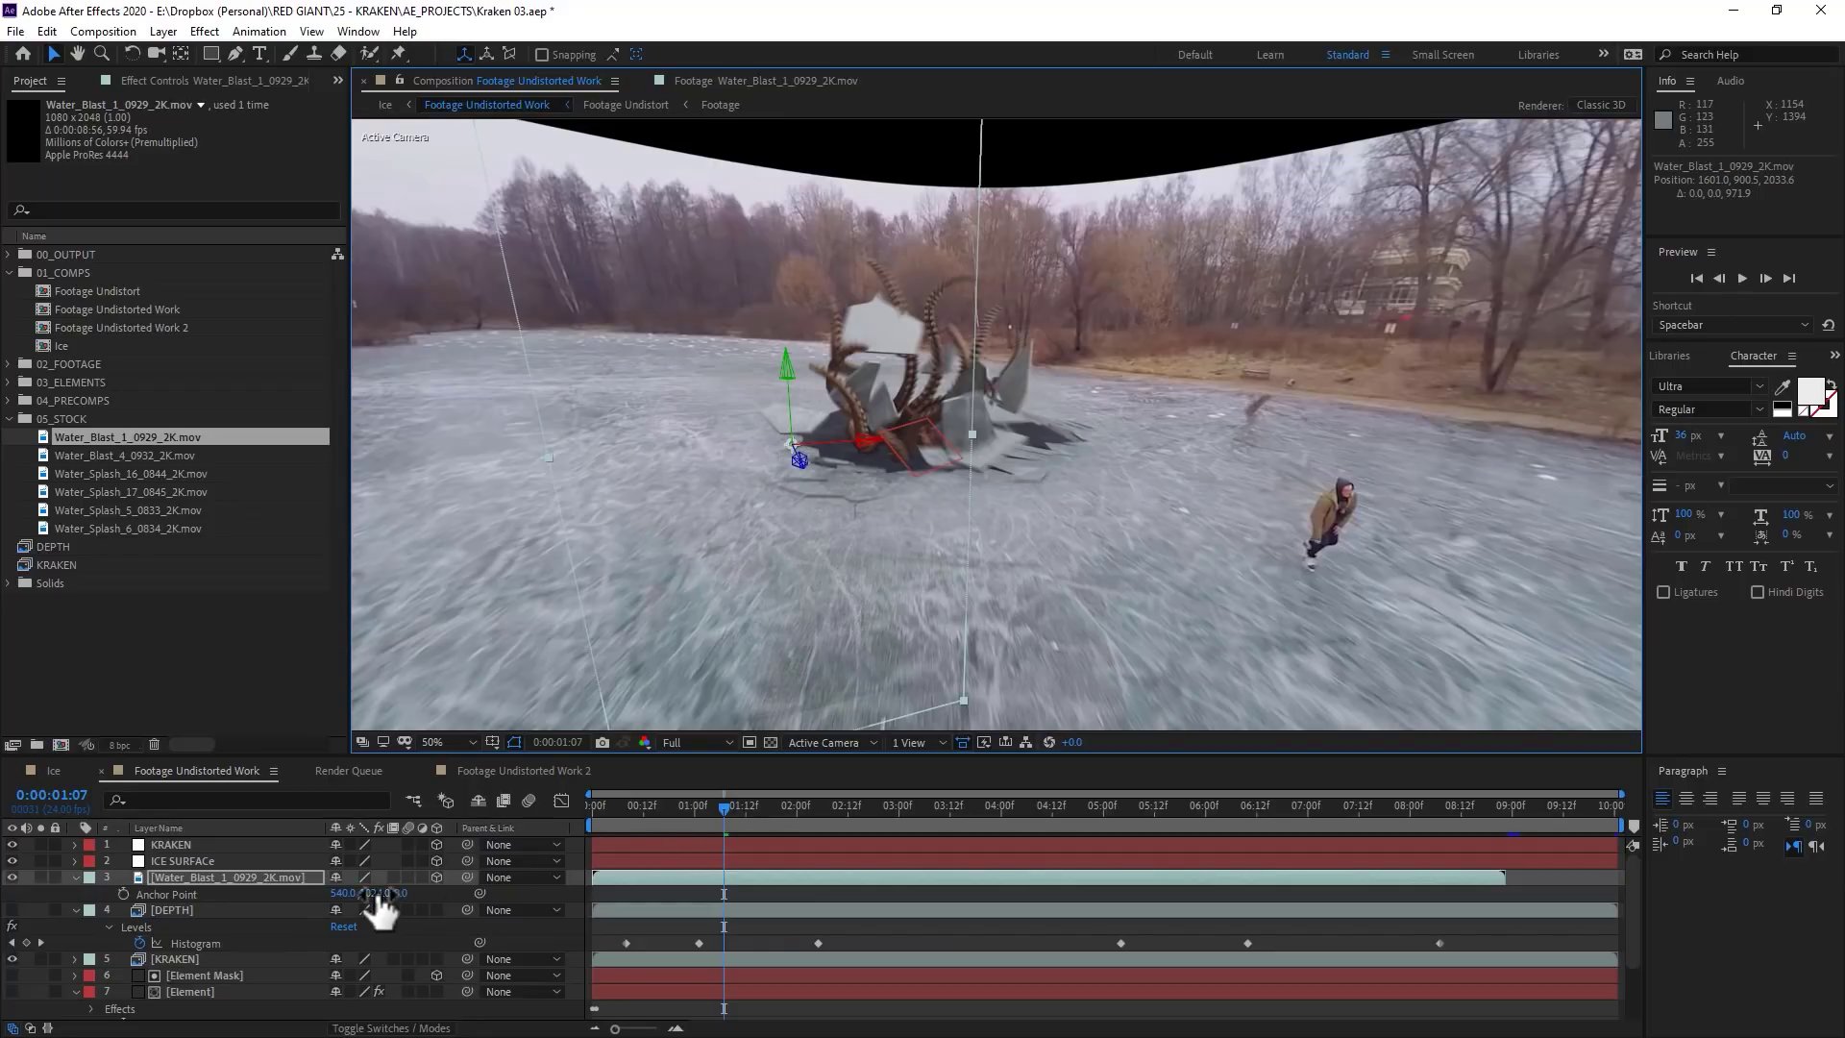
drag(378, 893, 468, 890)
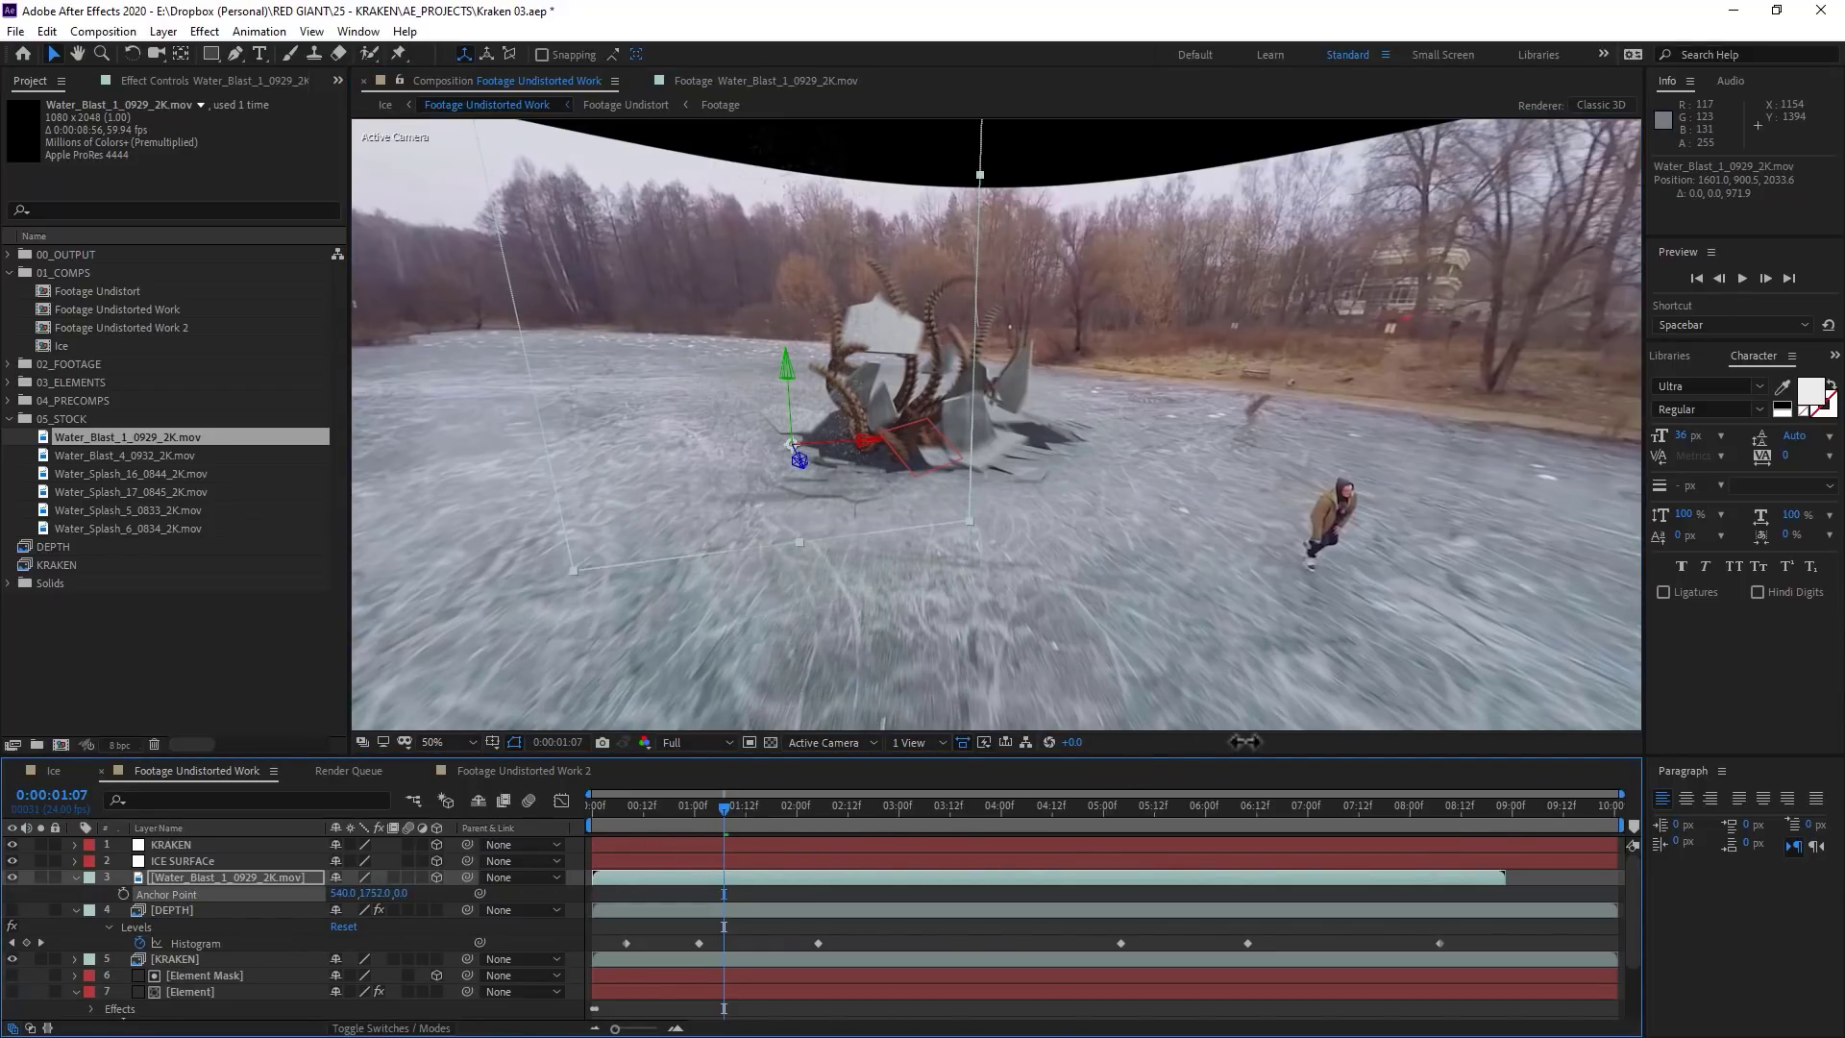
Shift the Water_Blast clip to start at 0:00:00:04 and move it along X to about 1767.6
click(634, 832)
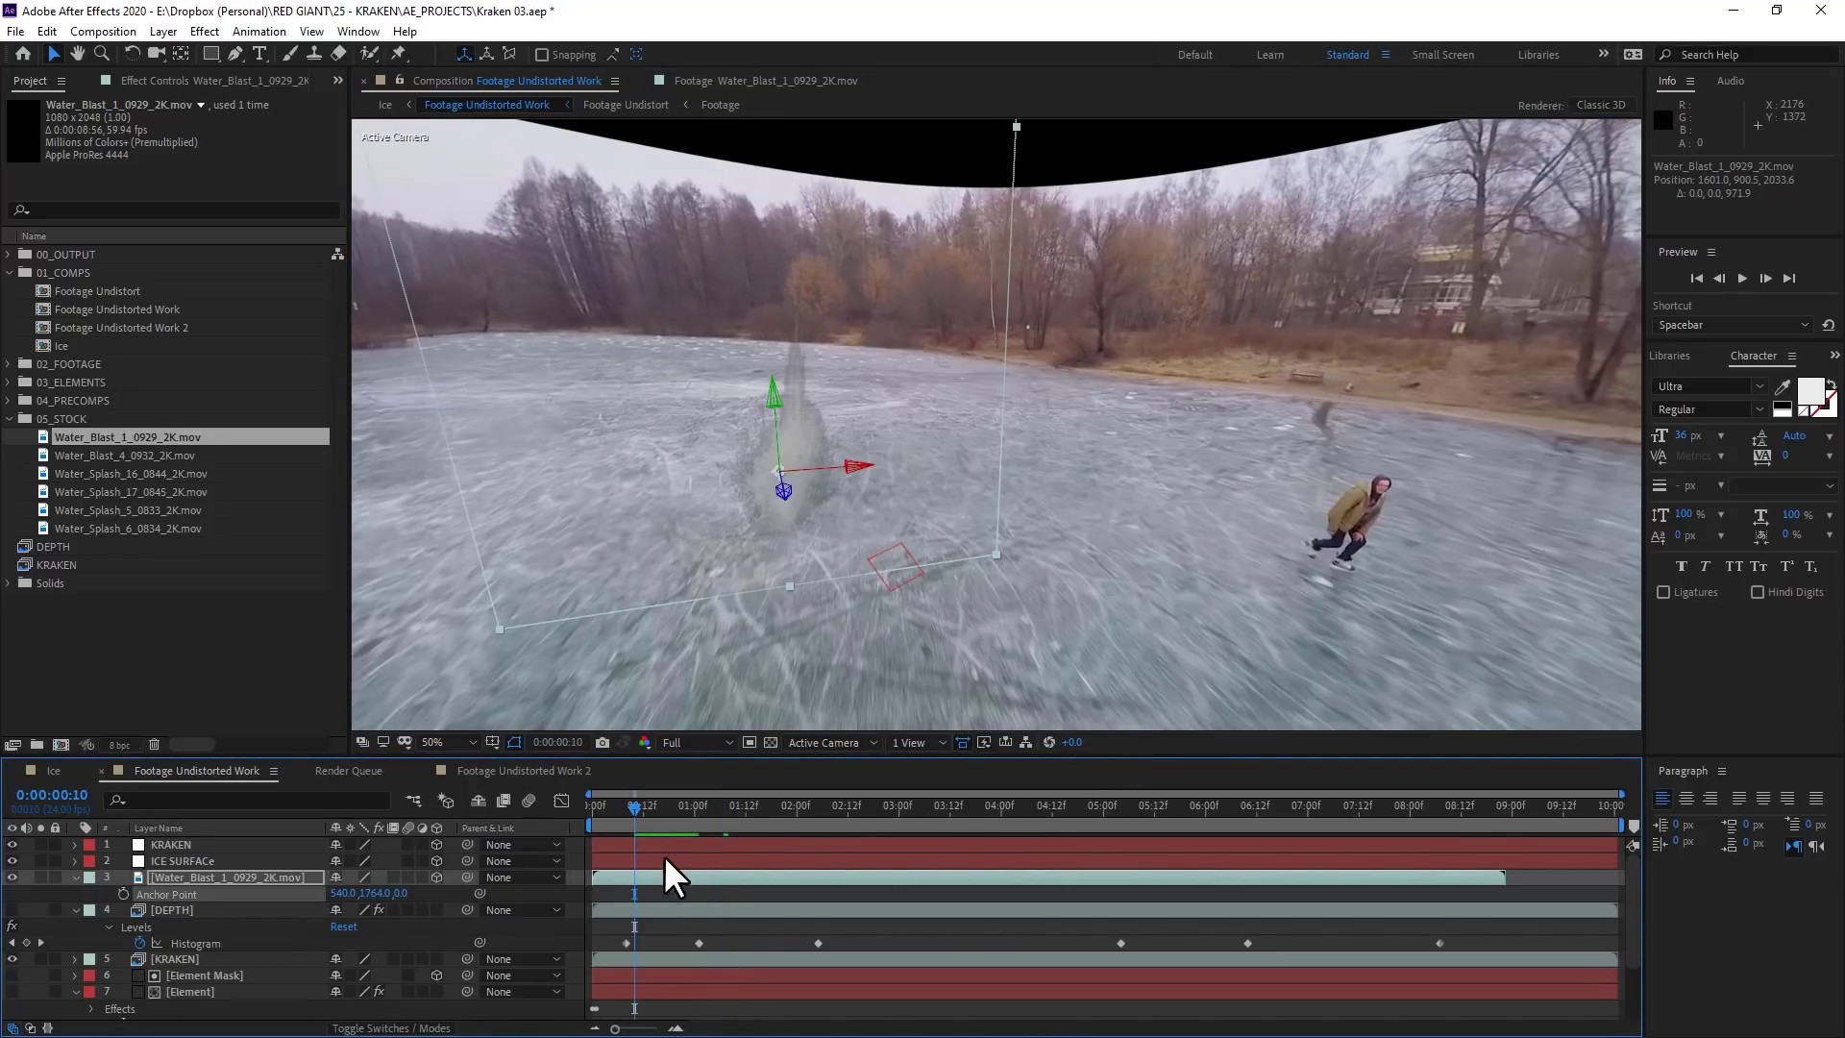
drag(675, 871, 689, 872)
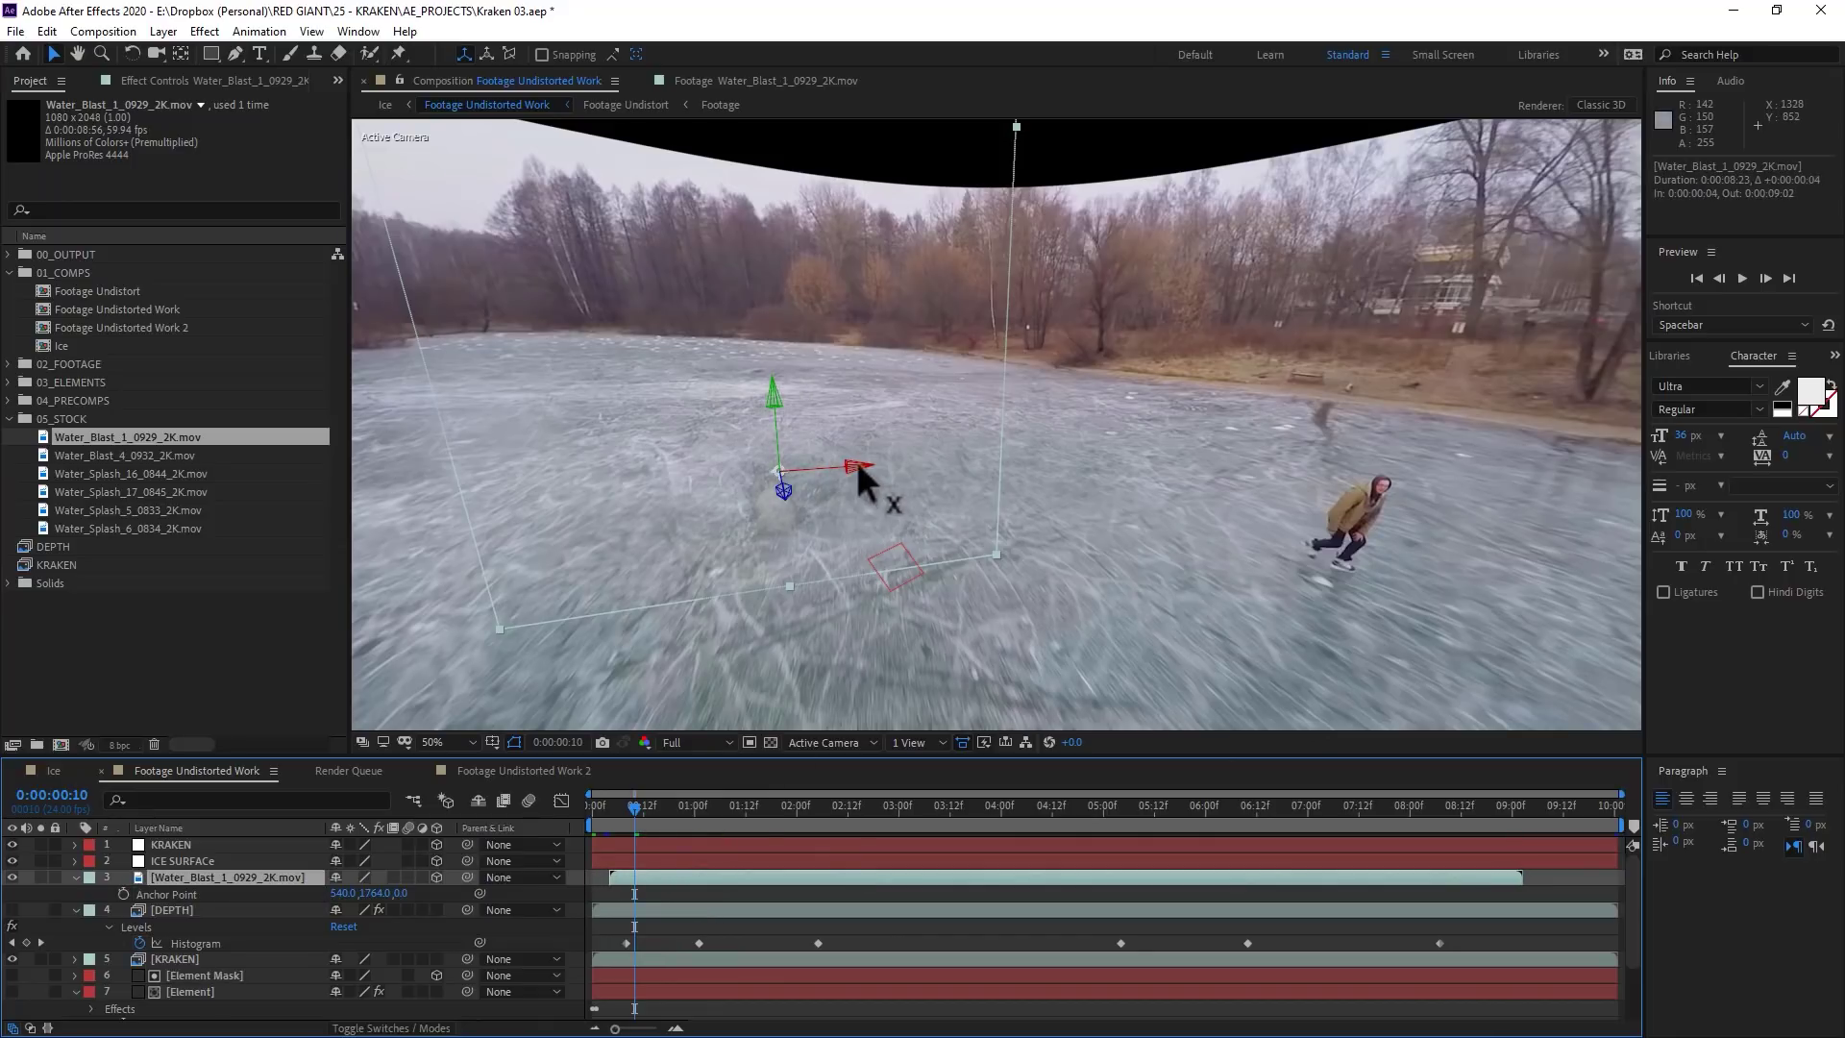
drag(857, 464, 926, 460)
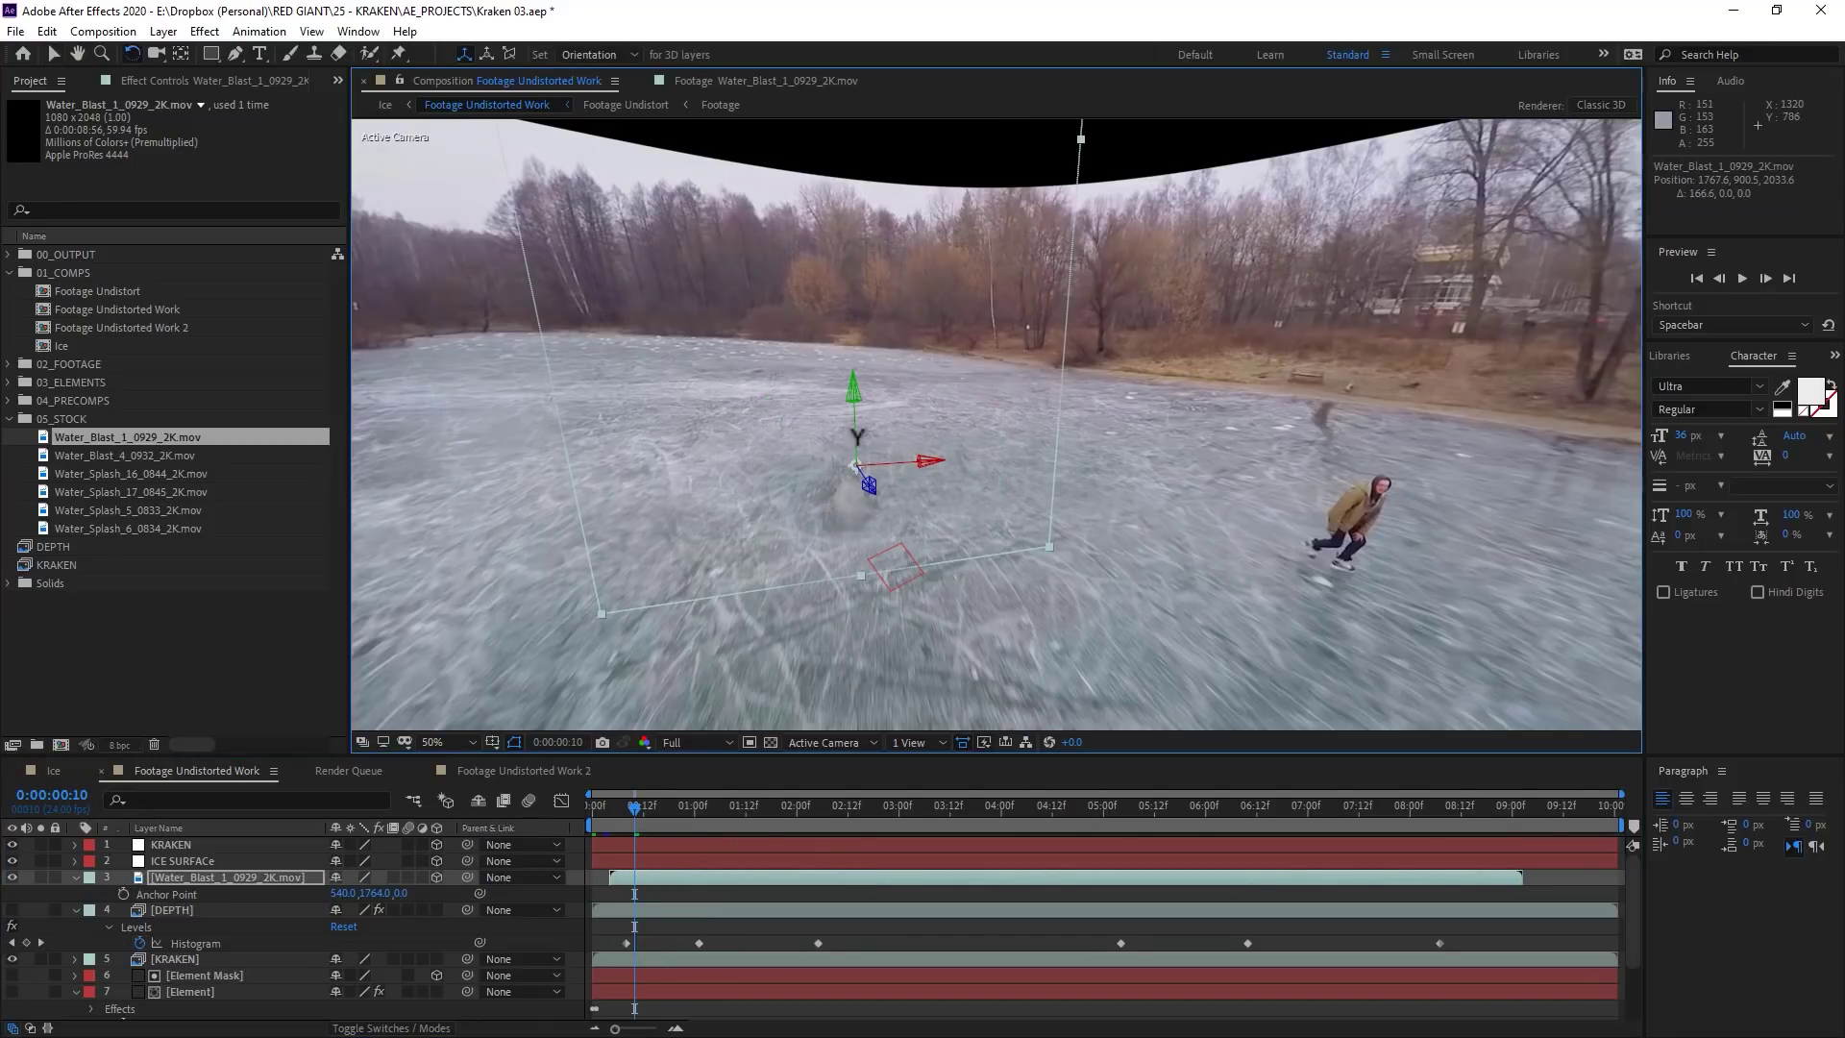
Apply the Tint effect to the Water_Blast layer and map black to a dark colour sampled from the kraken area
click(204, 31)
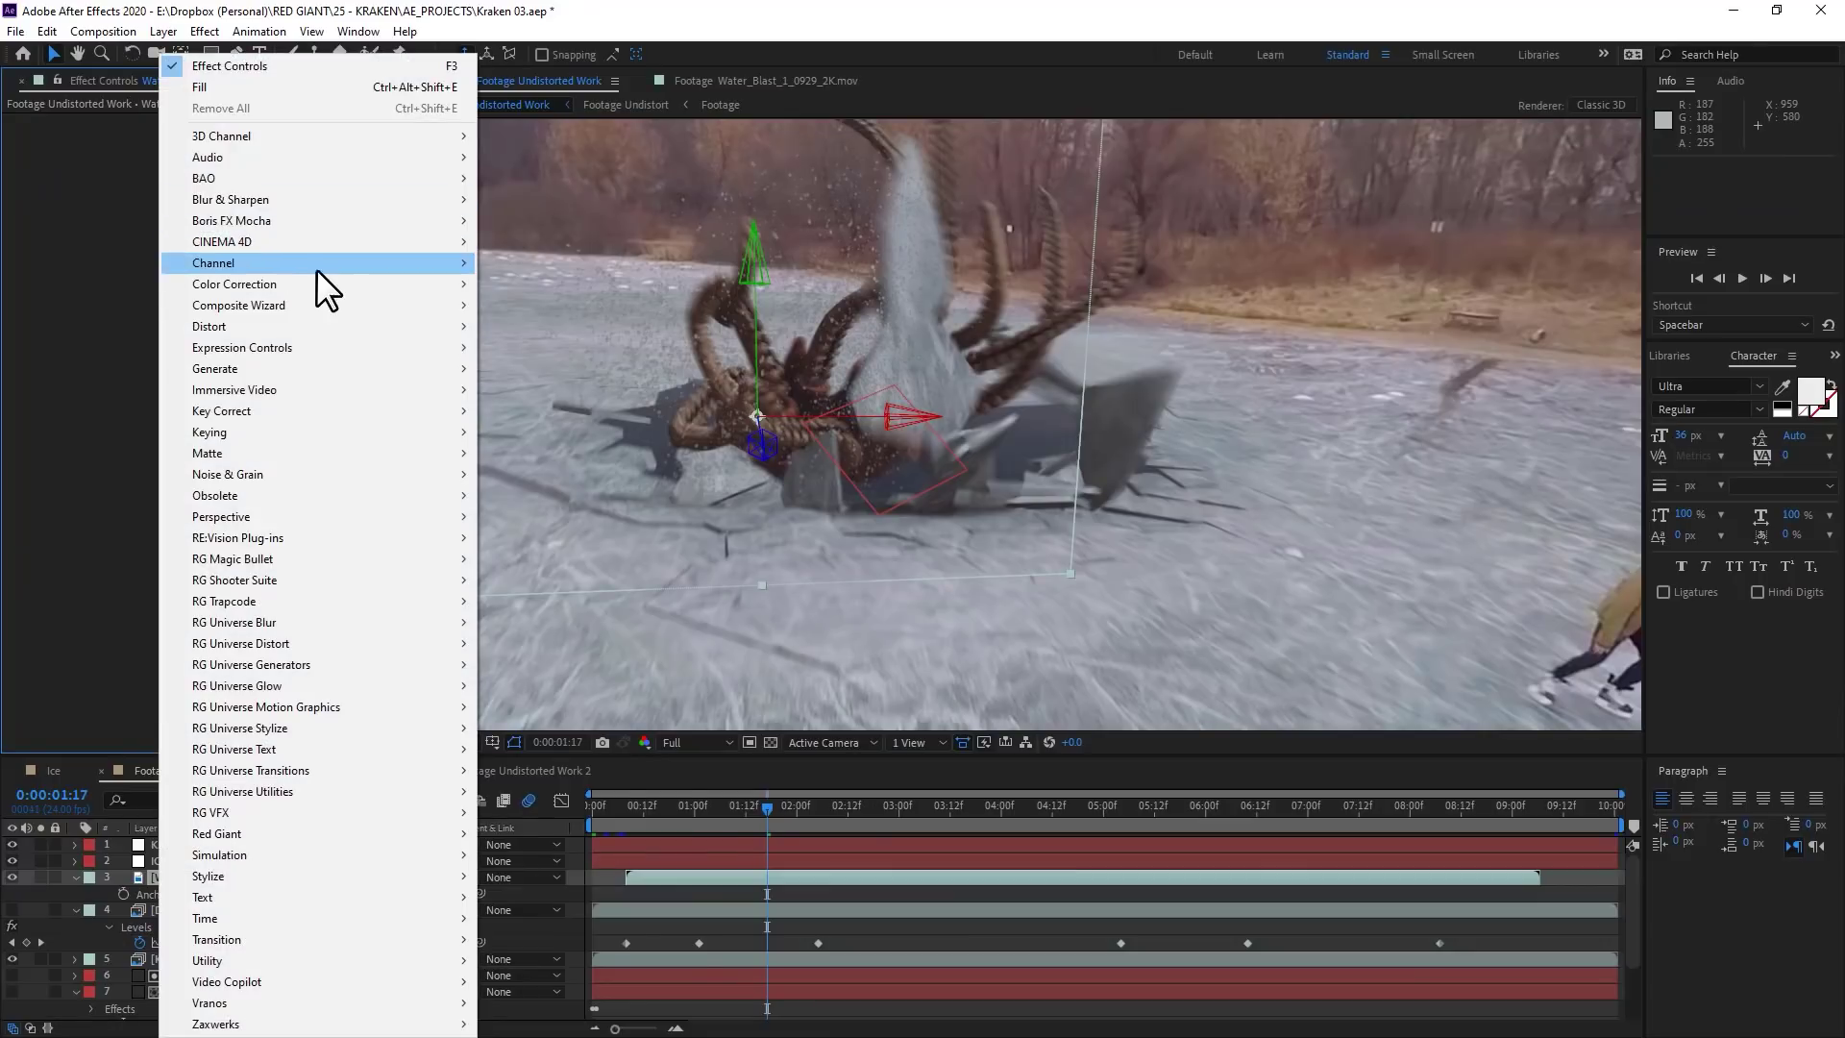
mouse_move(321, 284)
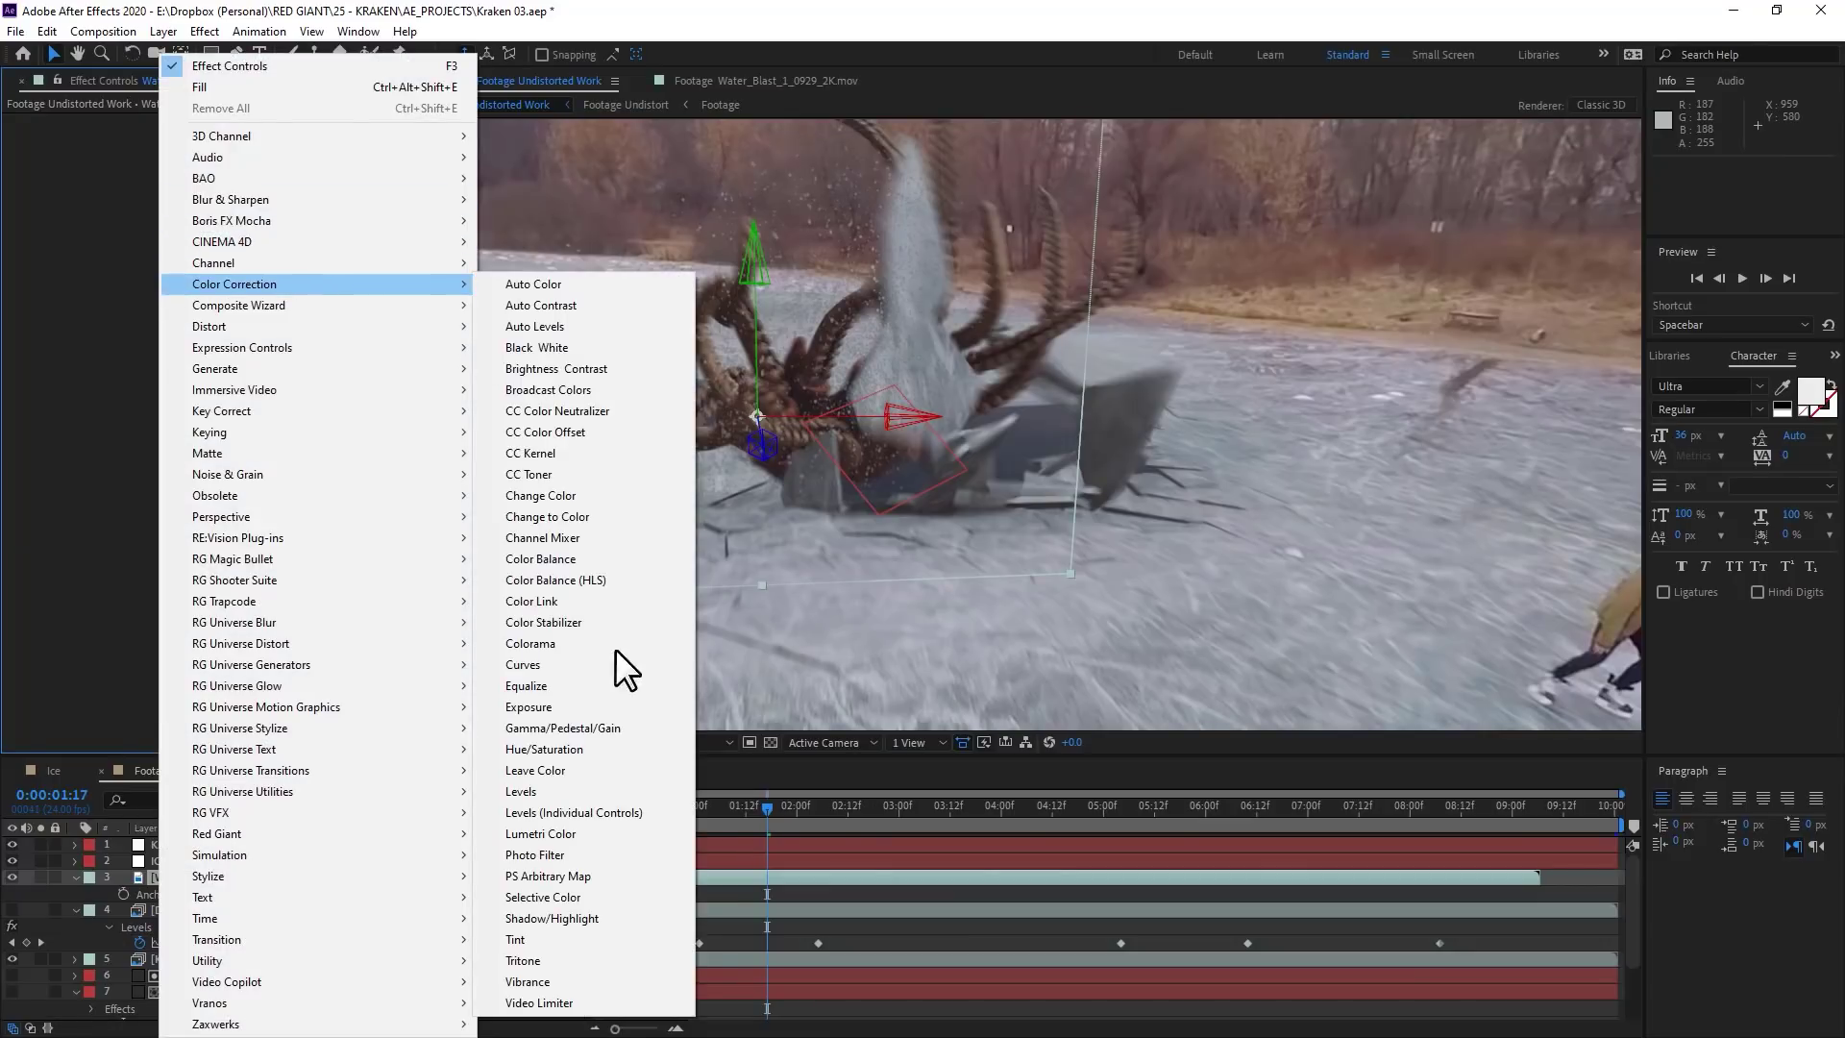
click(581, 940)
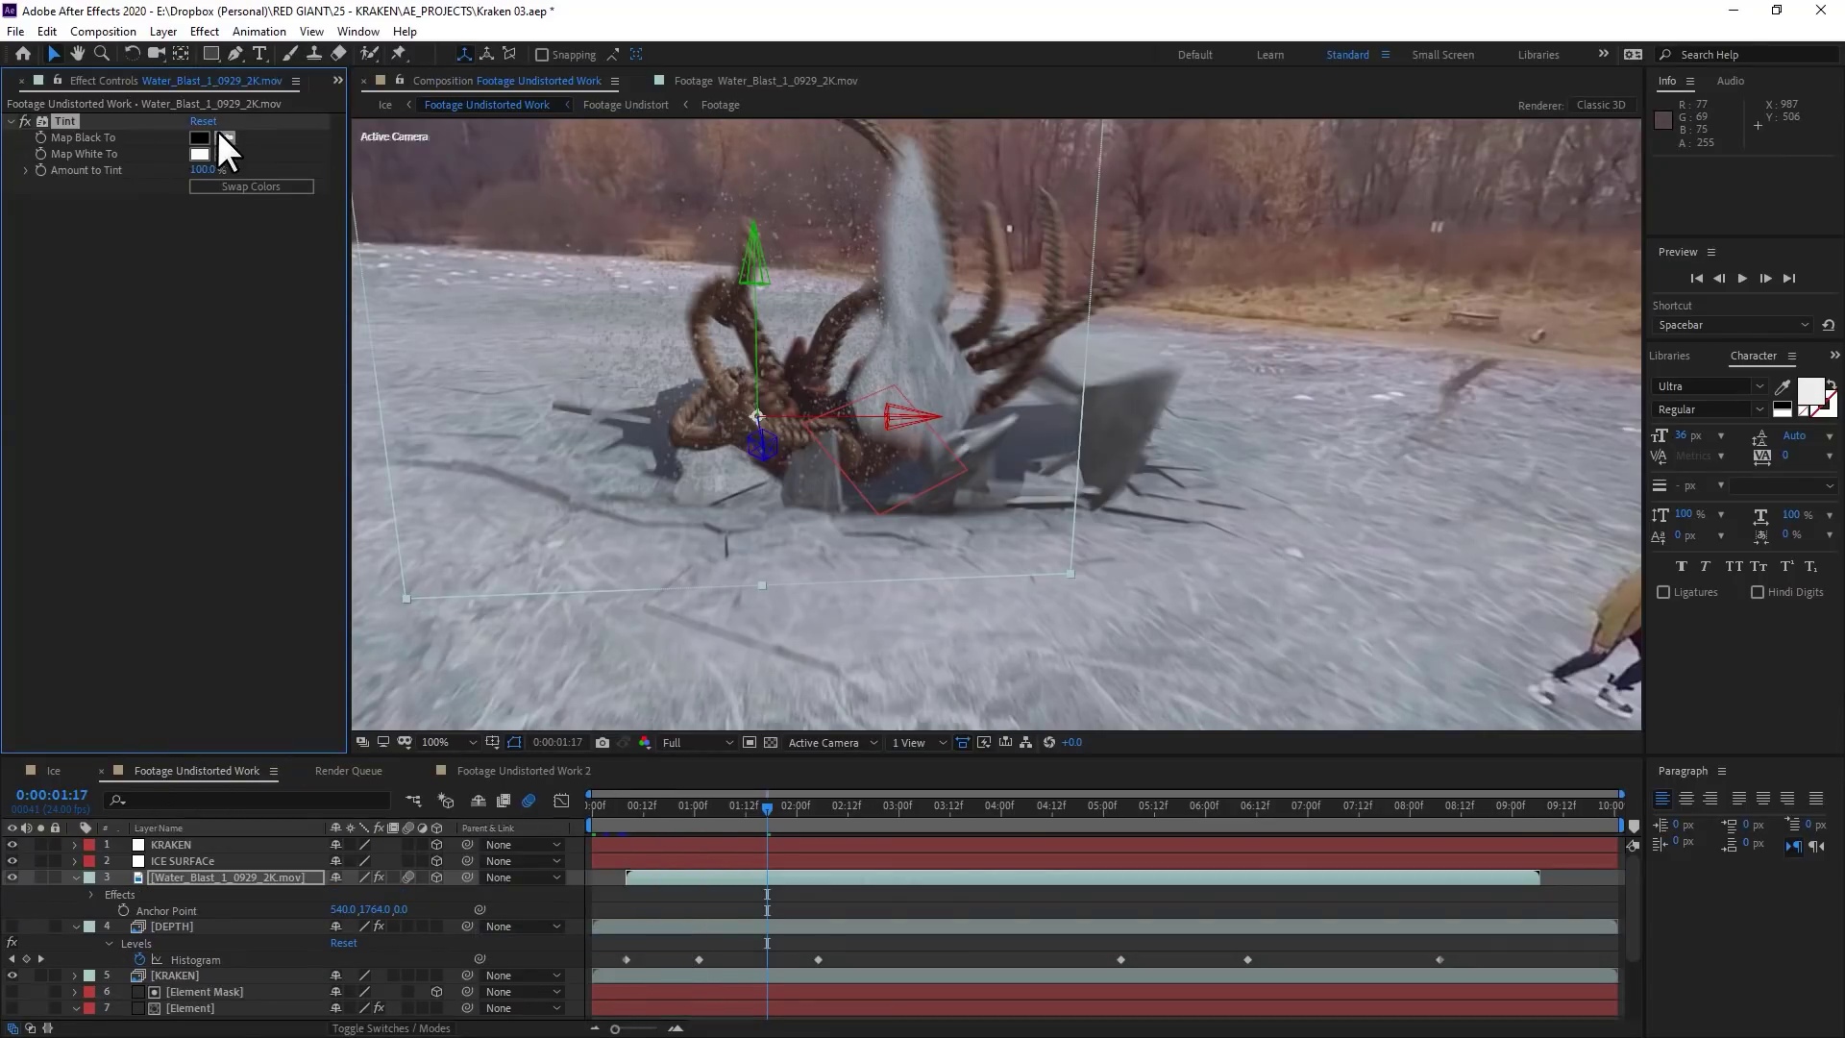
click(858, 329)
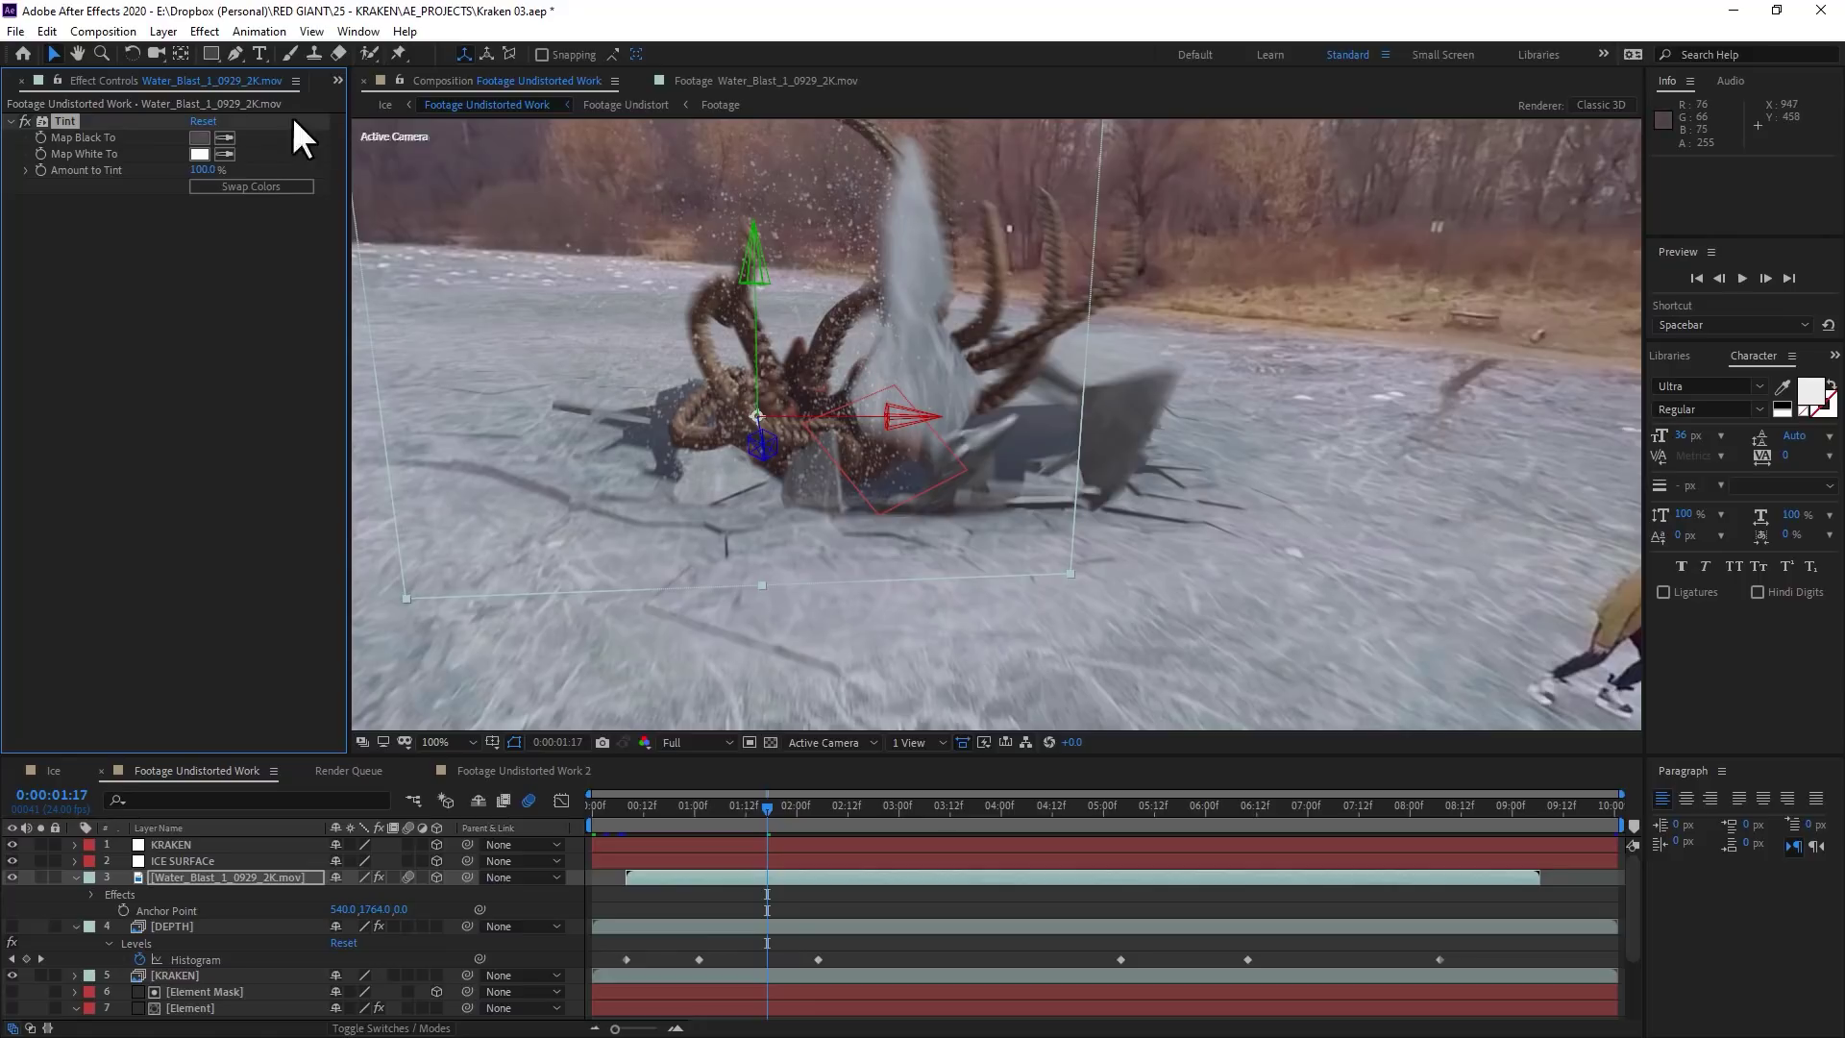
click(225, 137)
Reposition the Water_Blast layer to about 1858.2, 881.7, 1988.6 and check it between 0:00:00:11 and 0:00:00:15
key(Page_Down)
key(Page_Down)
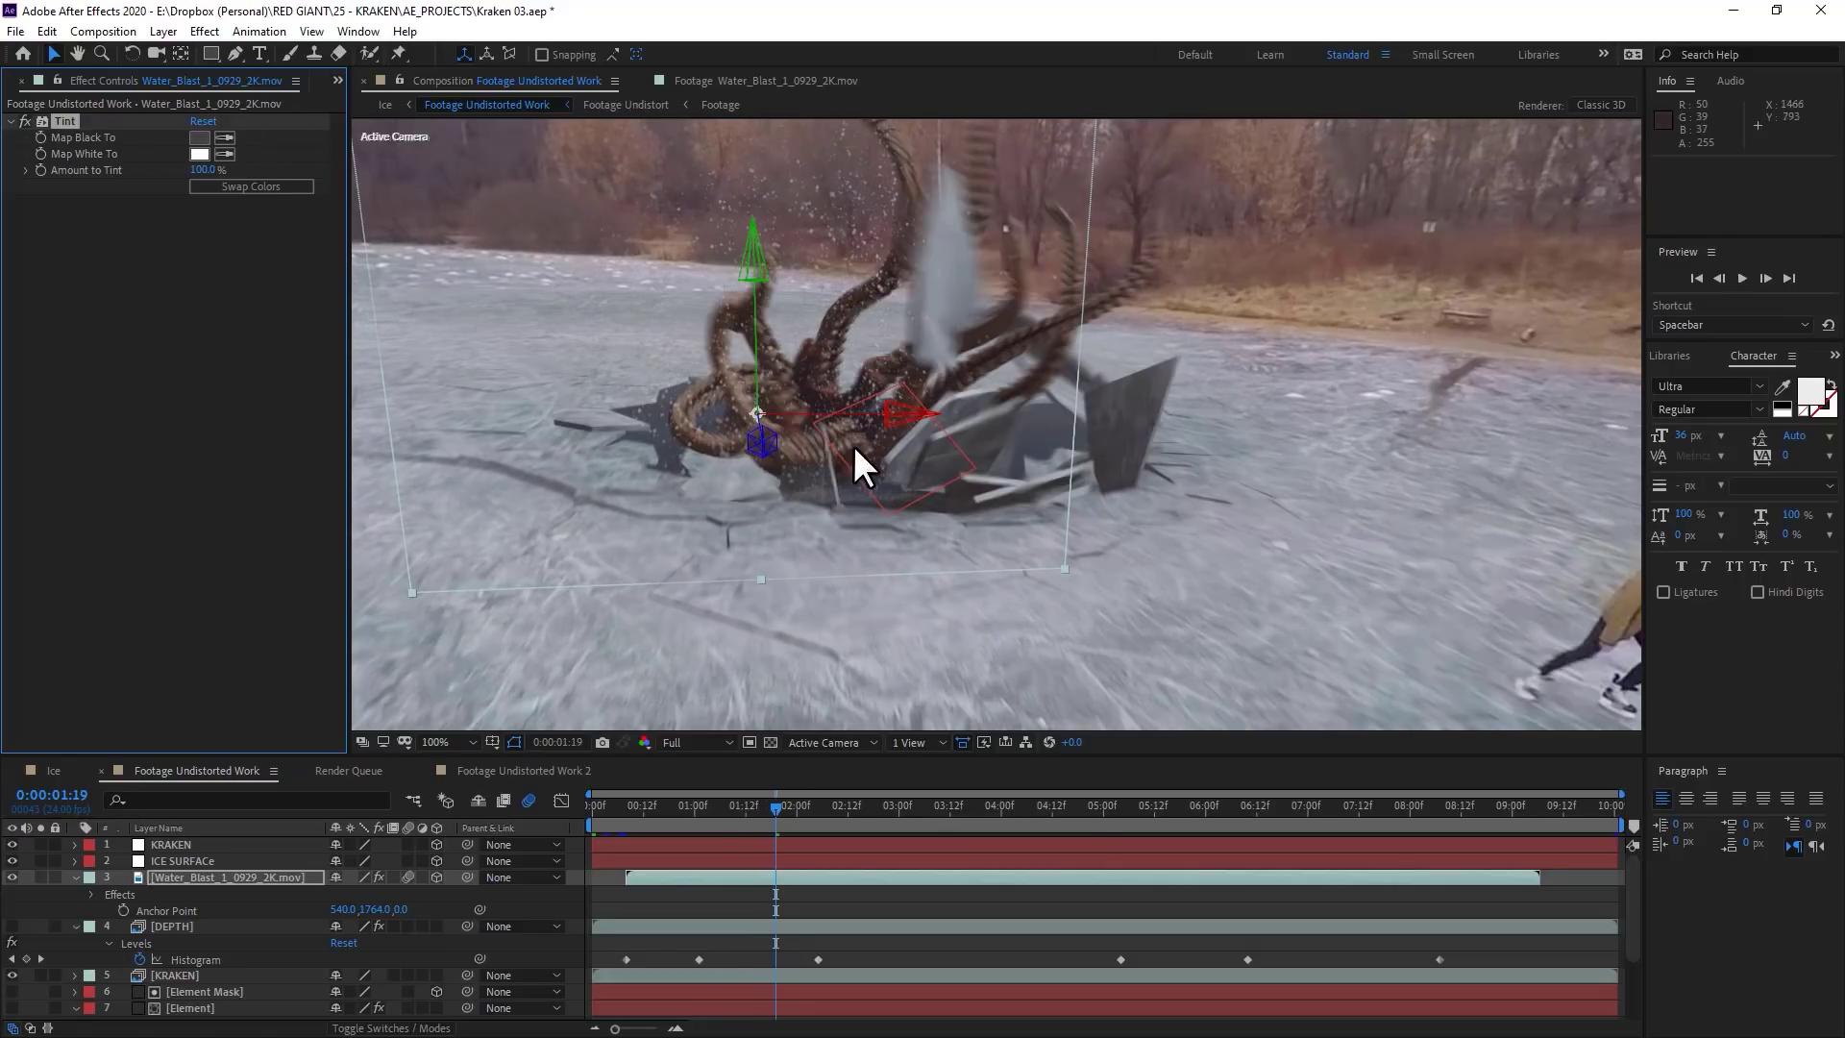
drag(855, 449, 871, 455)
scroll(948, 638, down, 2)
click(639, 805)
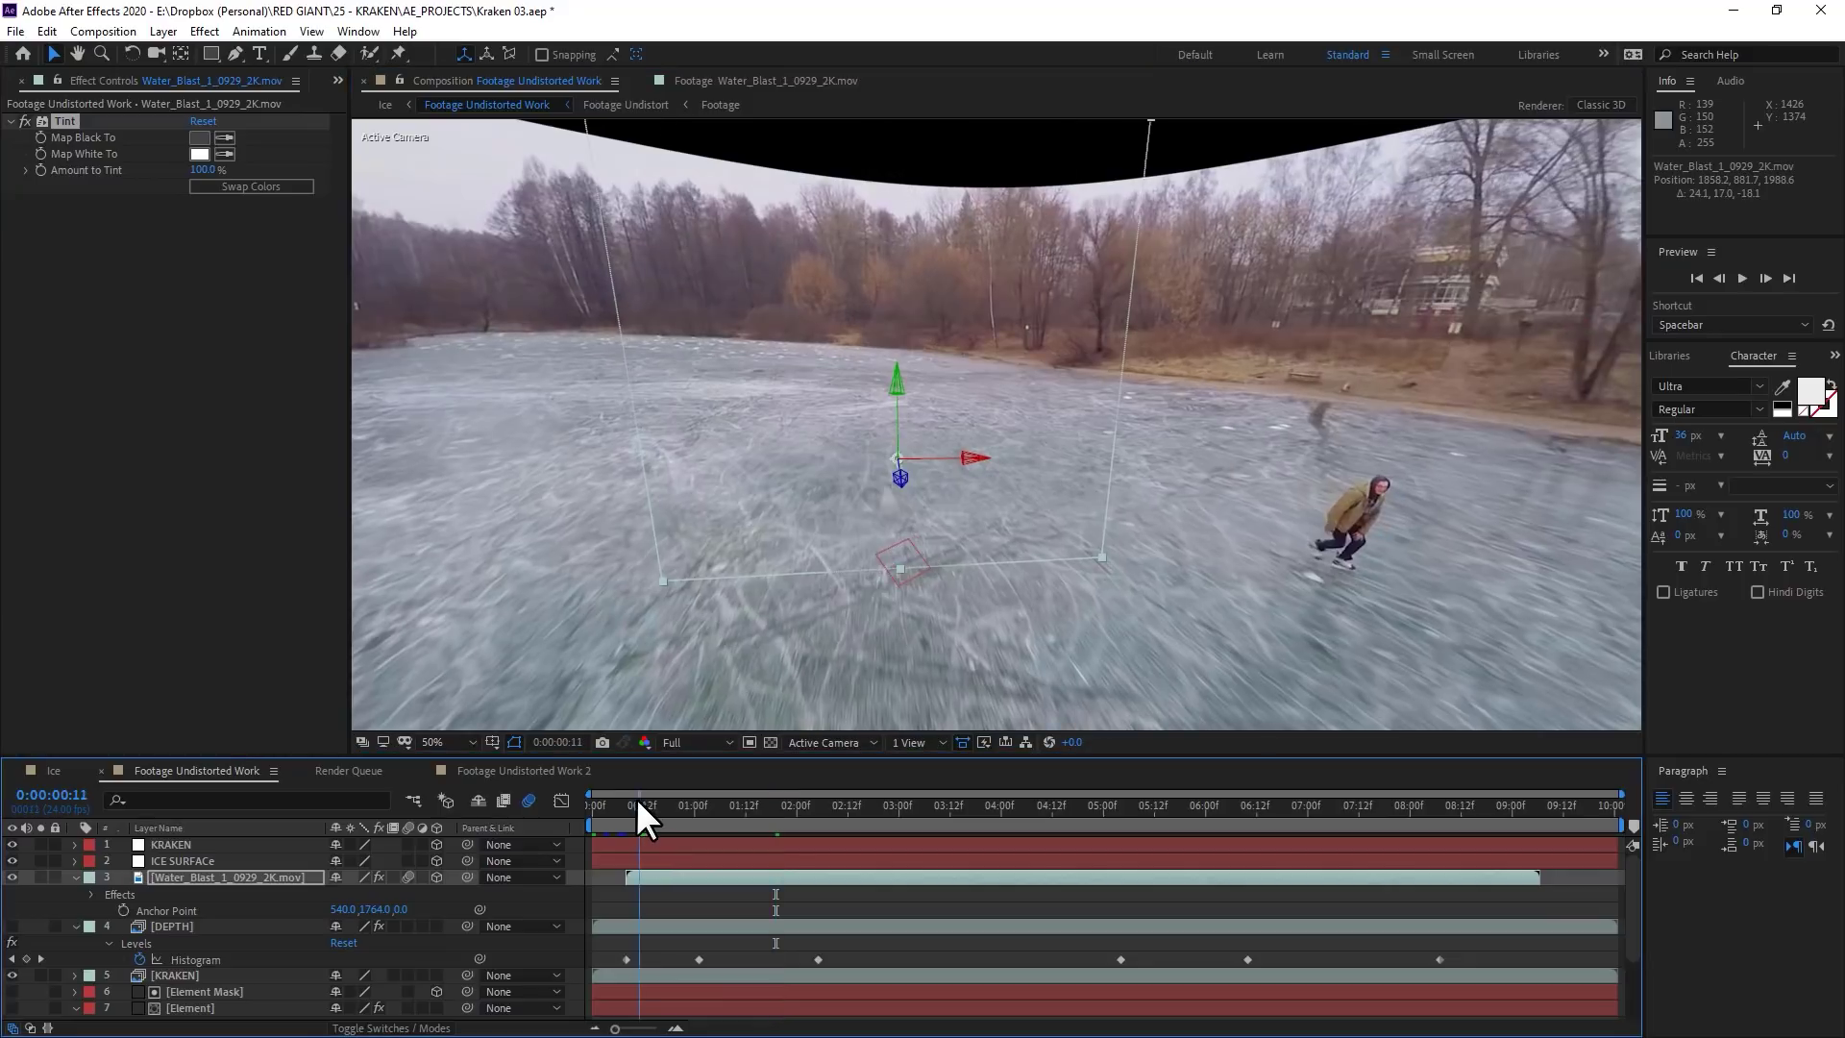
drag(638, 802, 656, 810)
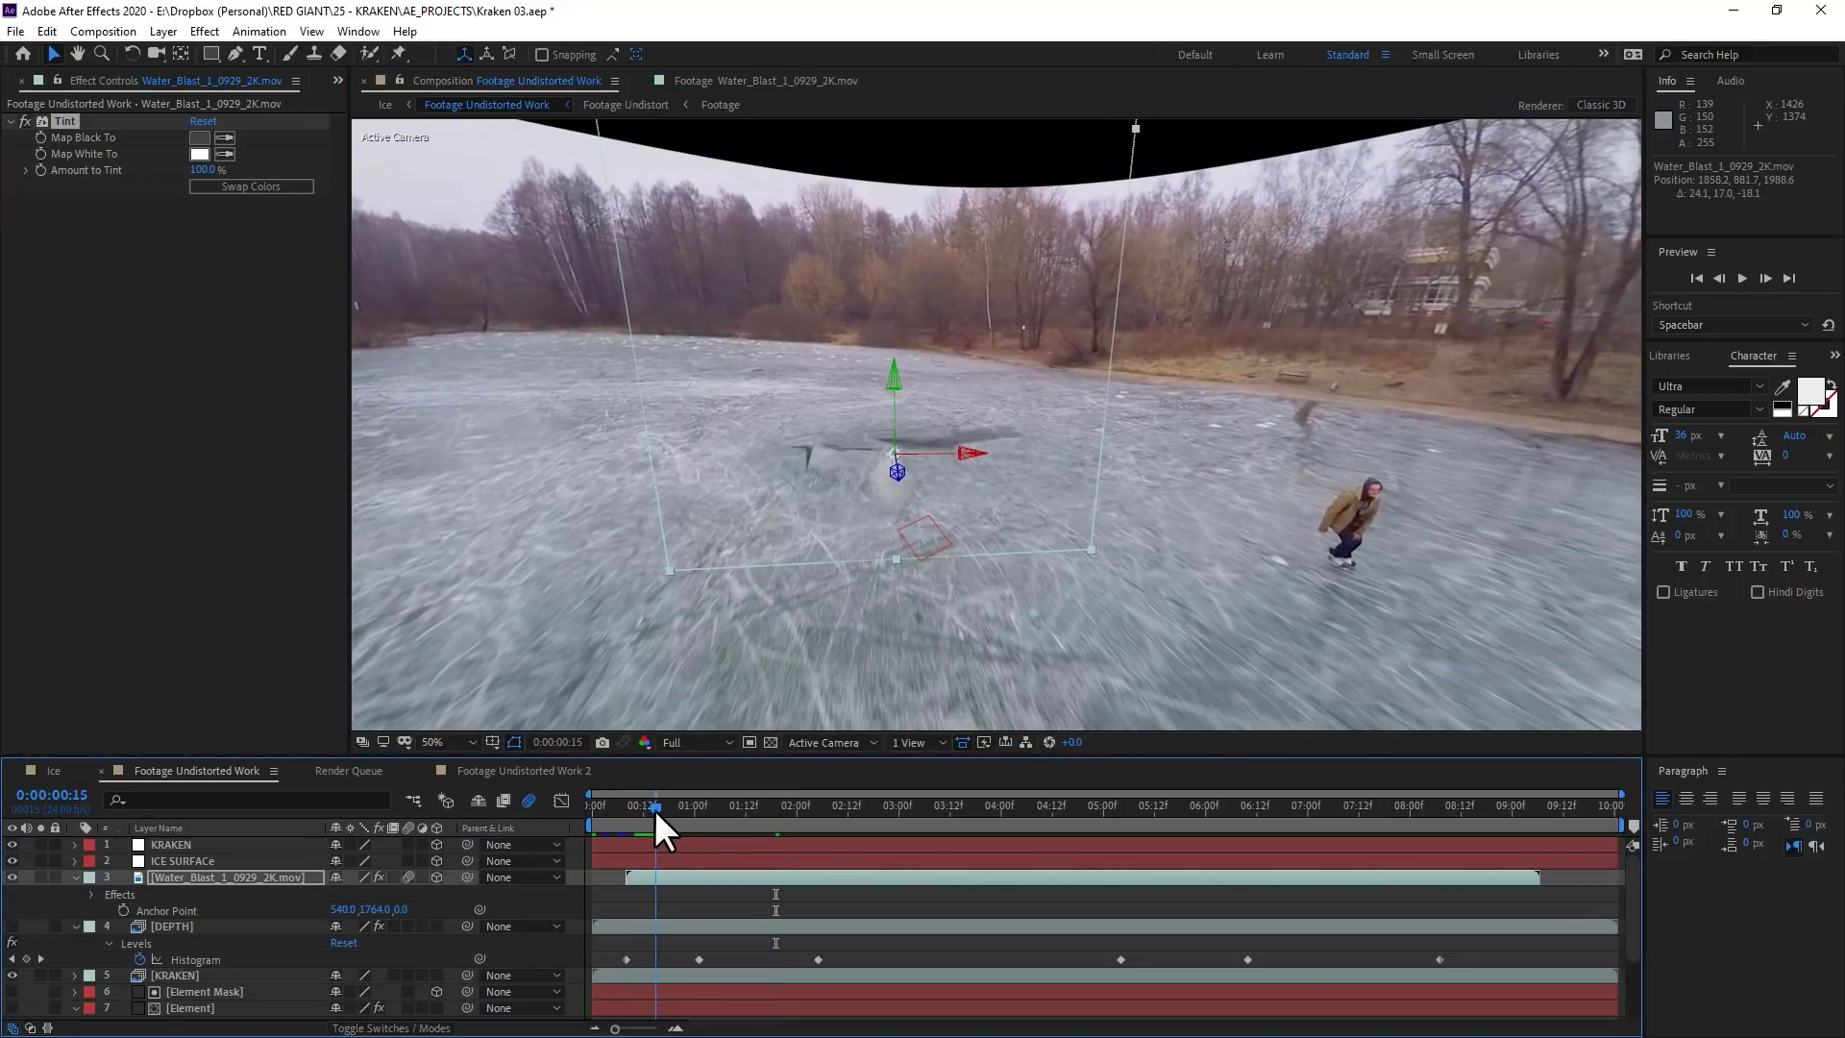
Duplicate the Water_Blast layer and move the copy across the ice hole to about 1999.4, 806.6, 2022.7
drag(913, 492, 1056, 419)
click(193, 871)
key(ctrl+d)
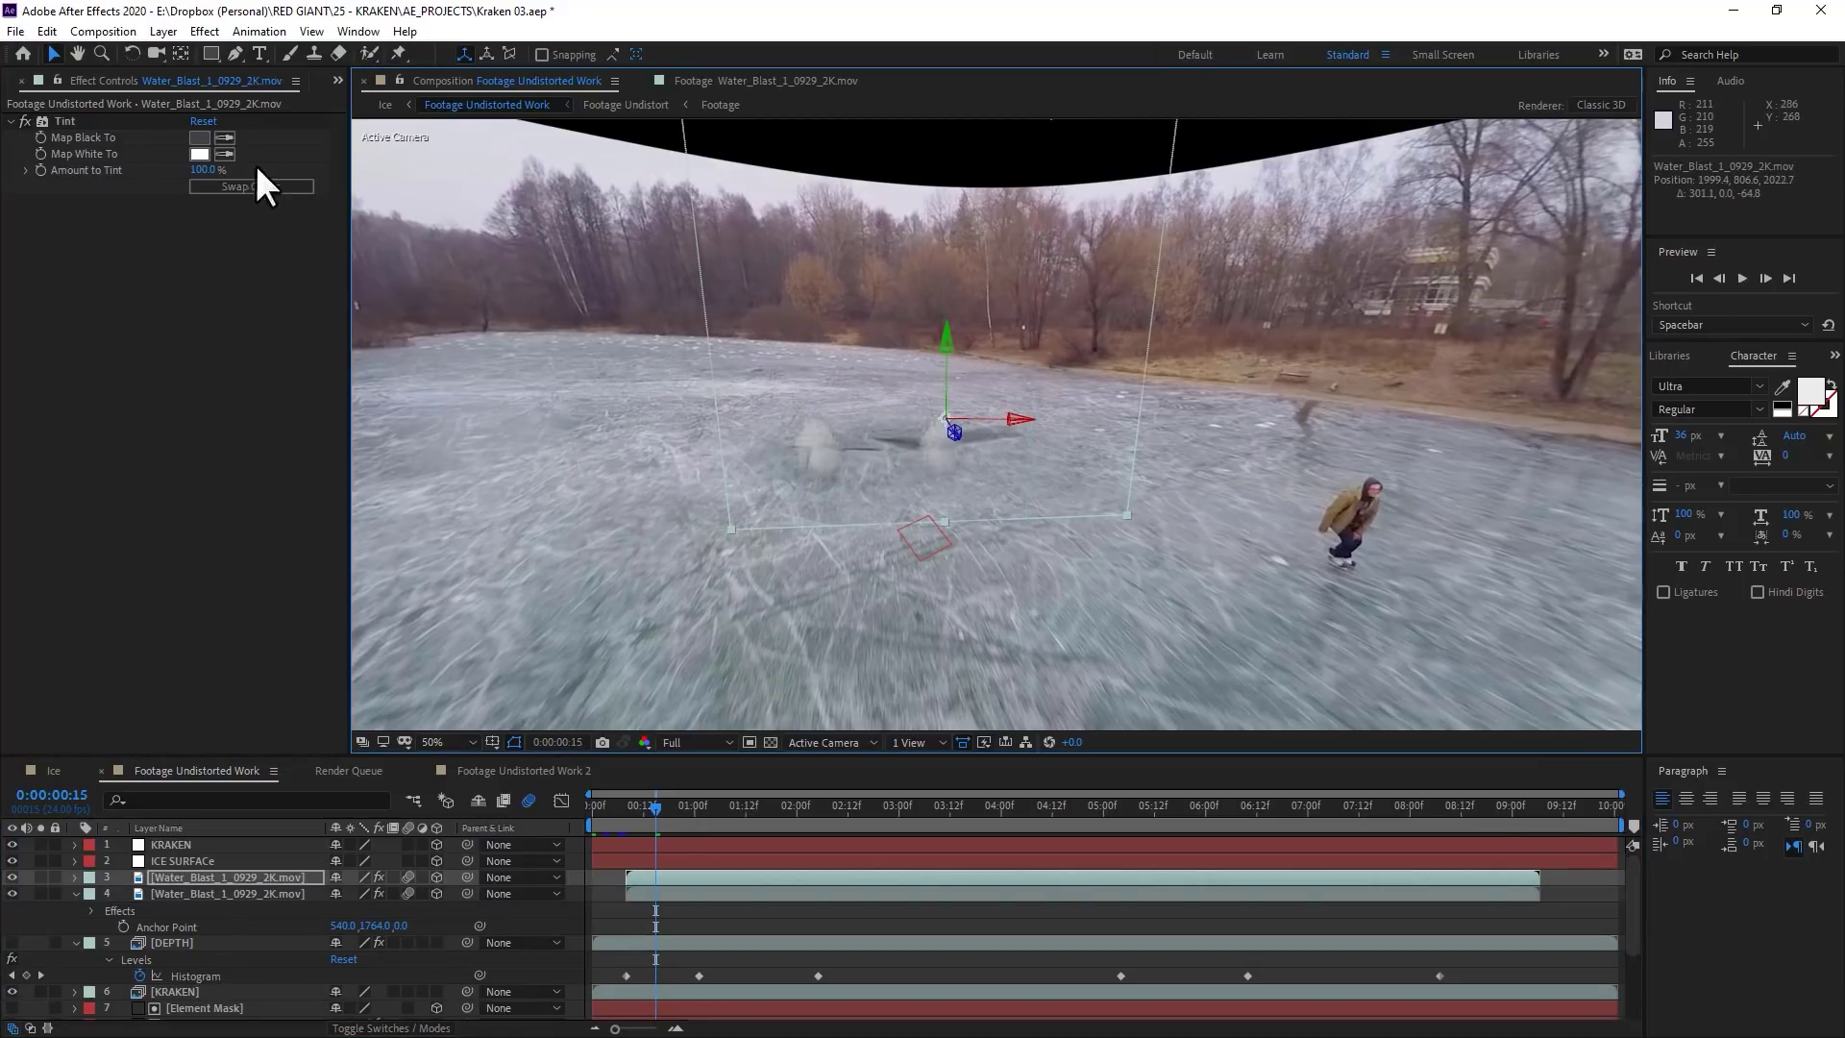
Replace the duplicated Water_Blast layer's footage with Water_Splash_17_0845_2K.mov
click(5, 84)
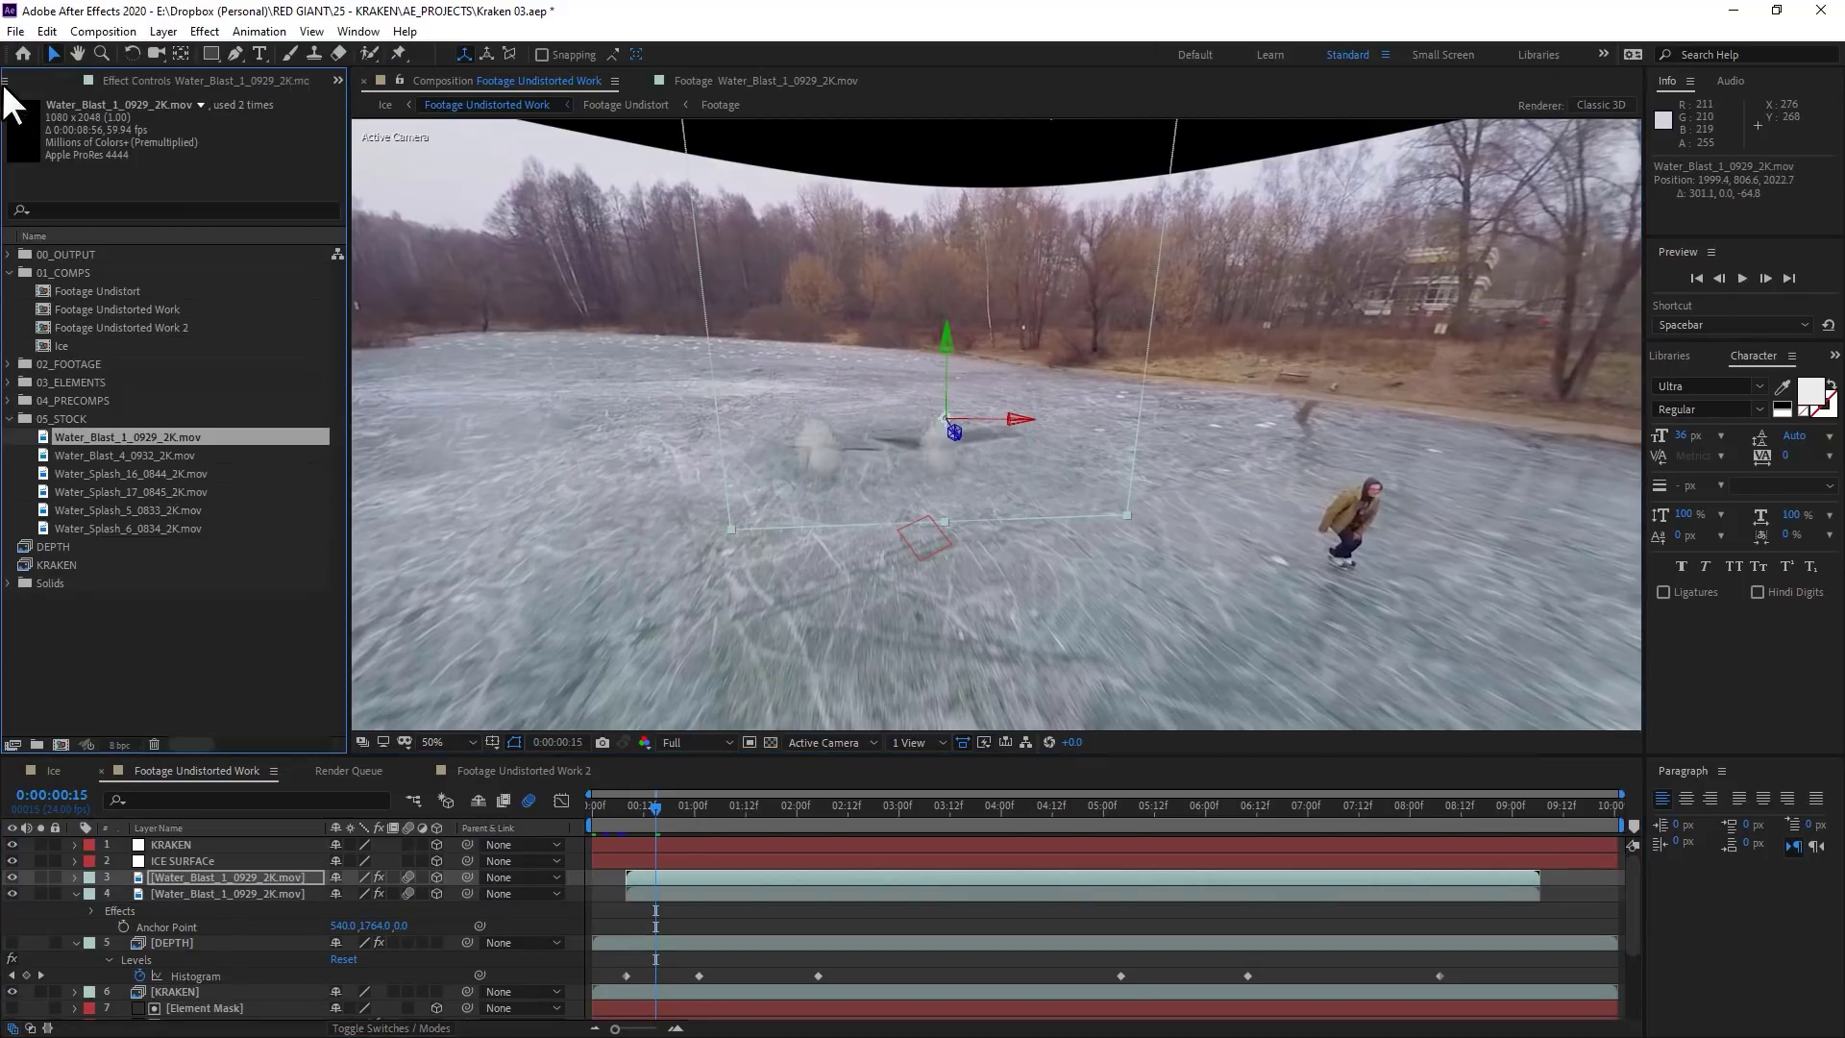
click(125, 458)
click(106, 509)
click(107, 491)
alt+drag(105, 492, 351, 895)
Scale the Water_Splash_17 layer to 74%, lower it to the ice, start it at 0:00:00:12, and preview the splashes
key(a)
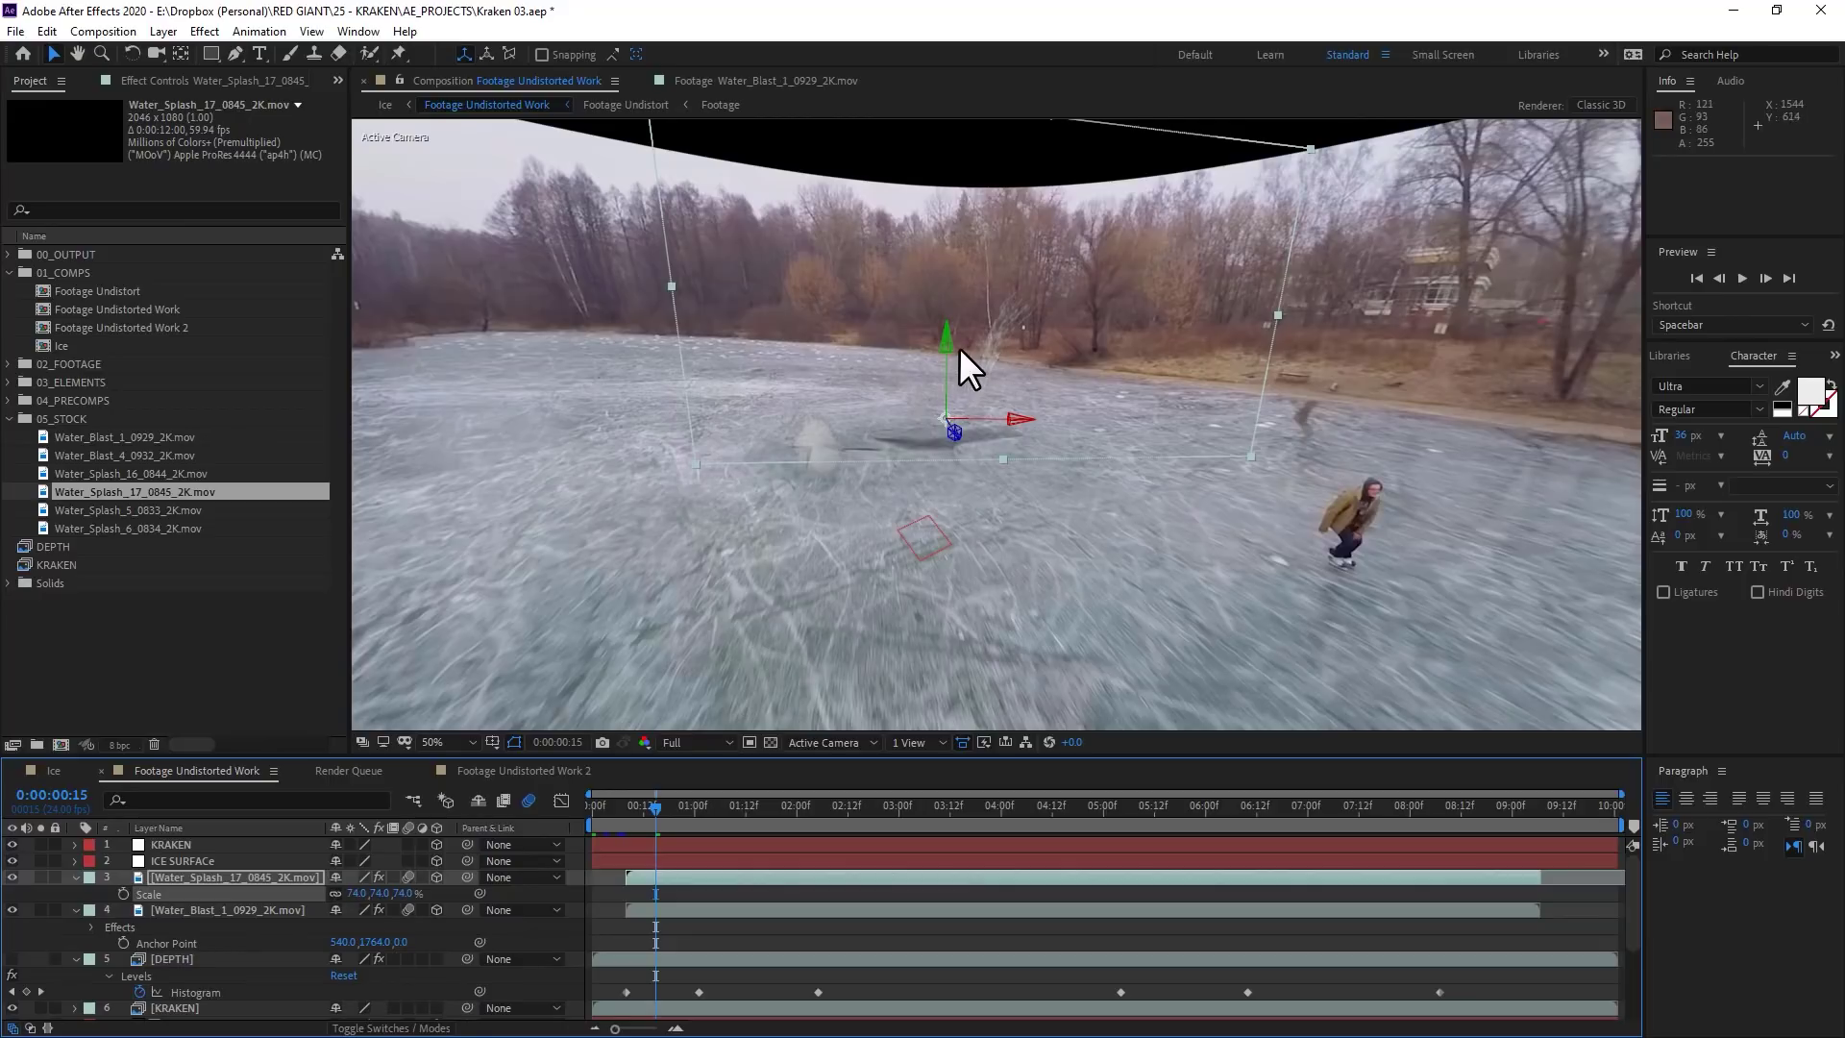
drag(944, 334, 944, 377)
mouse_move(683, 877)
mouse_down()
mouse_move(709, 881)
mouse_move(677, 879)
mouse_up()
click(630, 805)
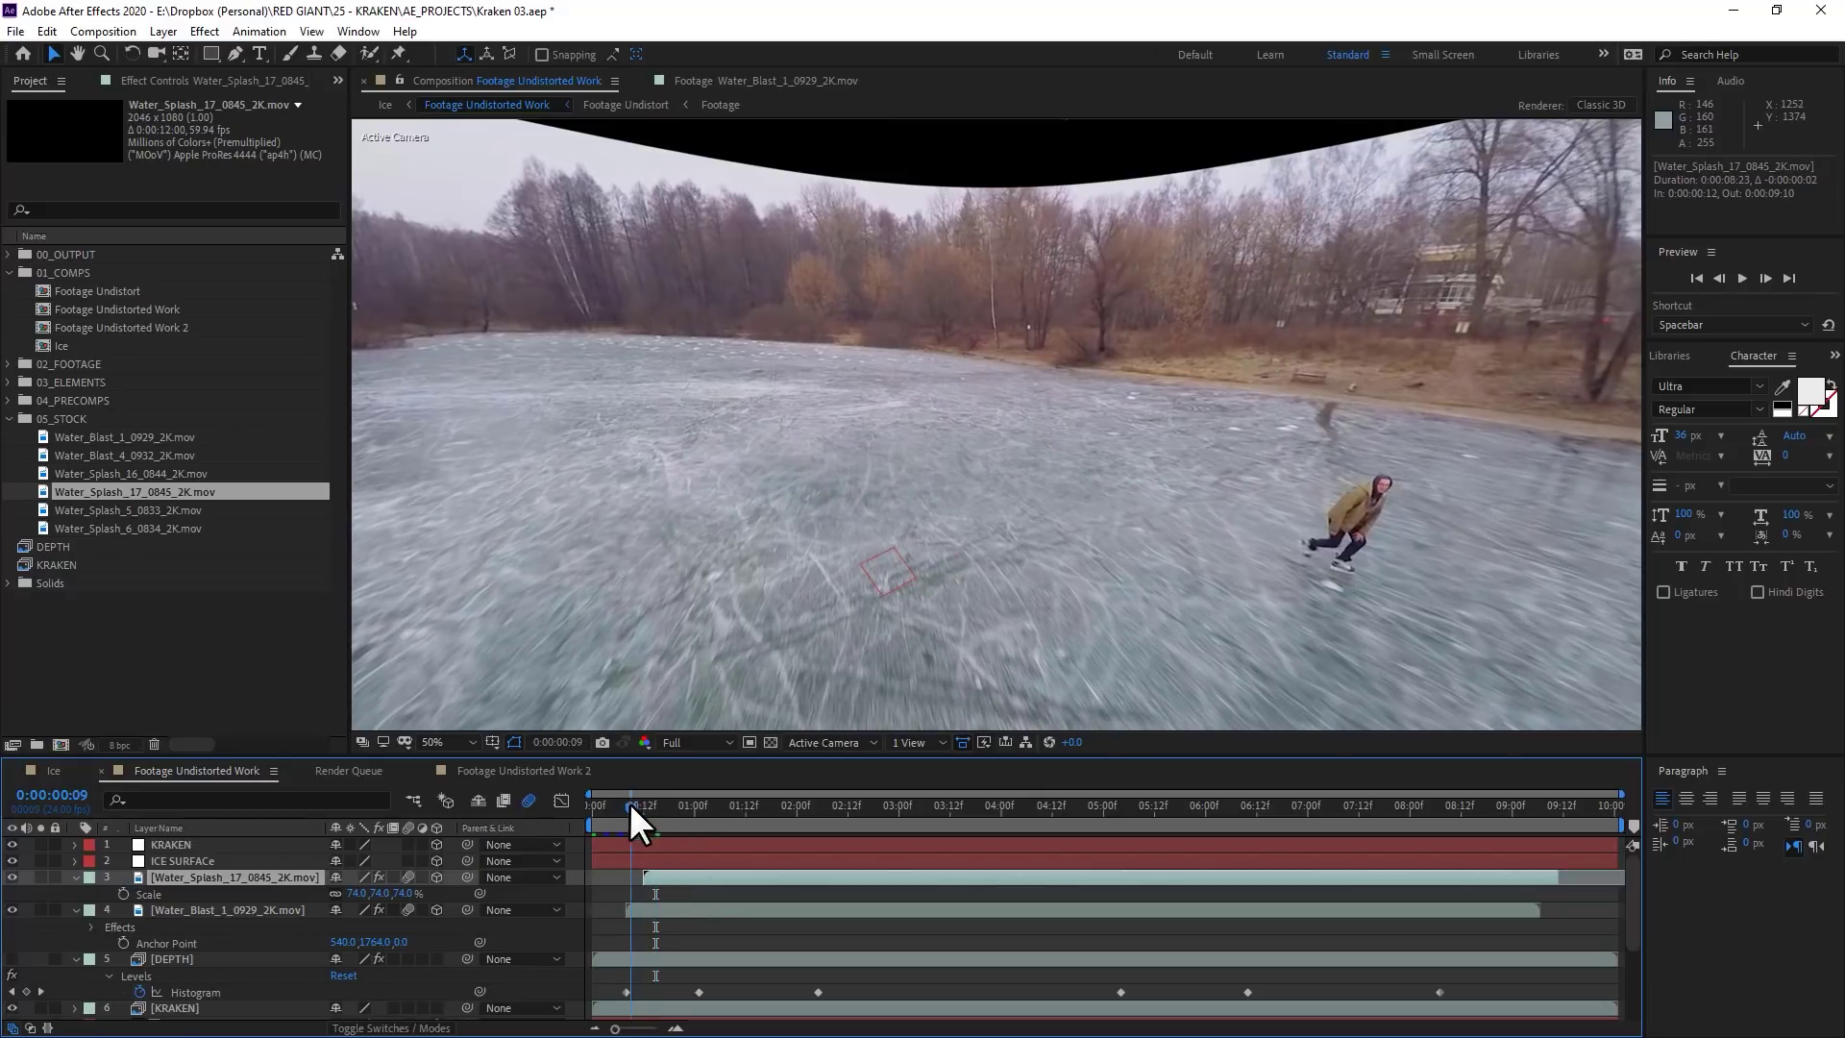
click(1743, 279)
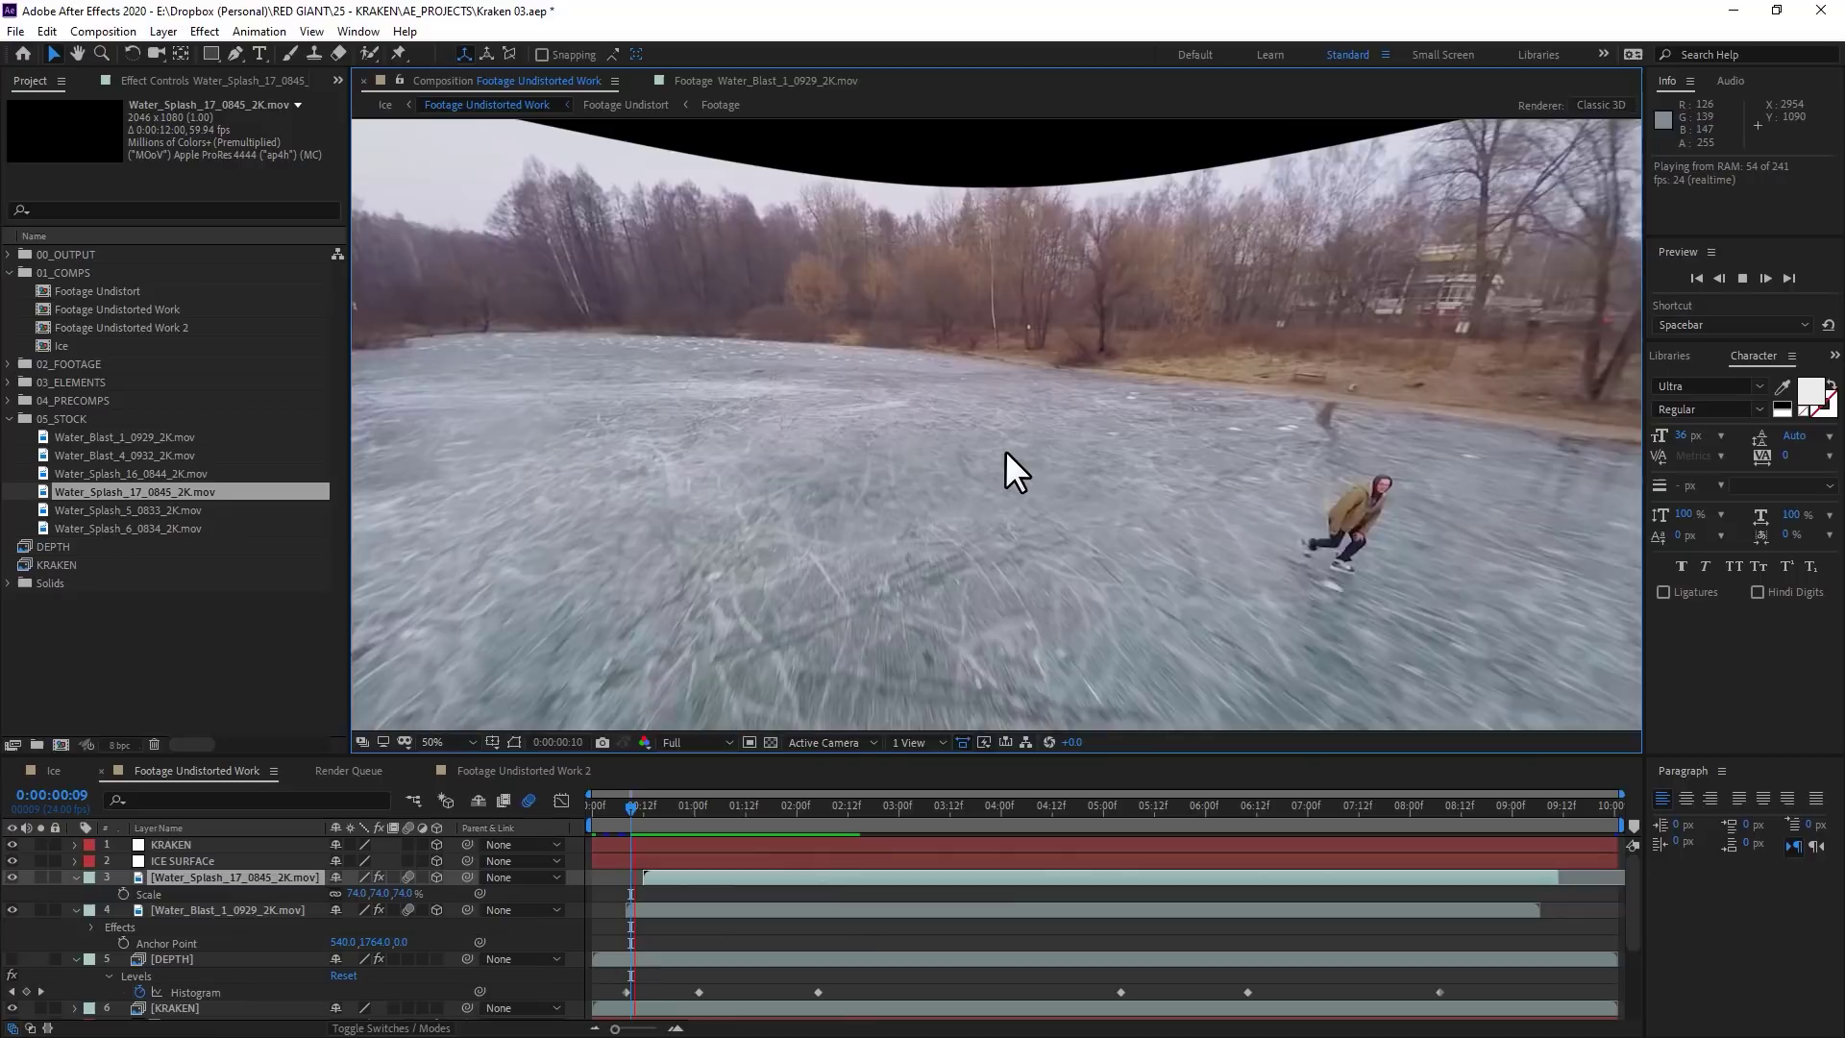
key(space)
scroll(910, 448, up, 2)
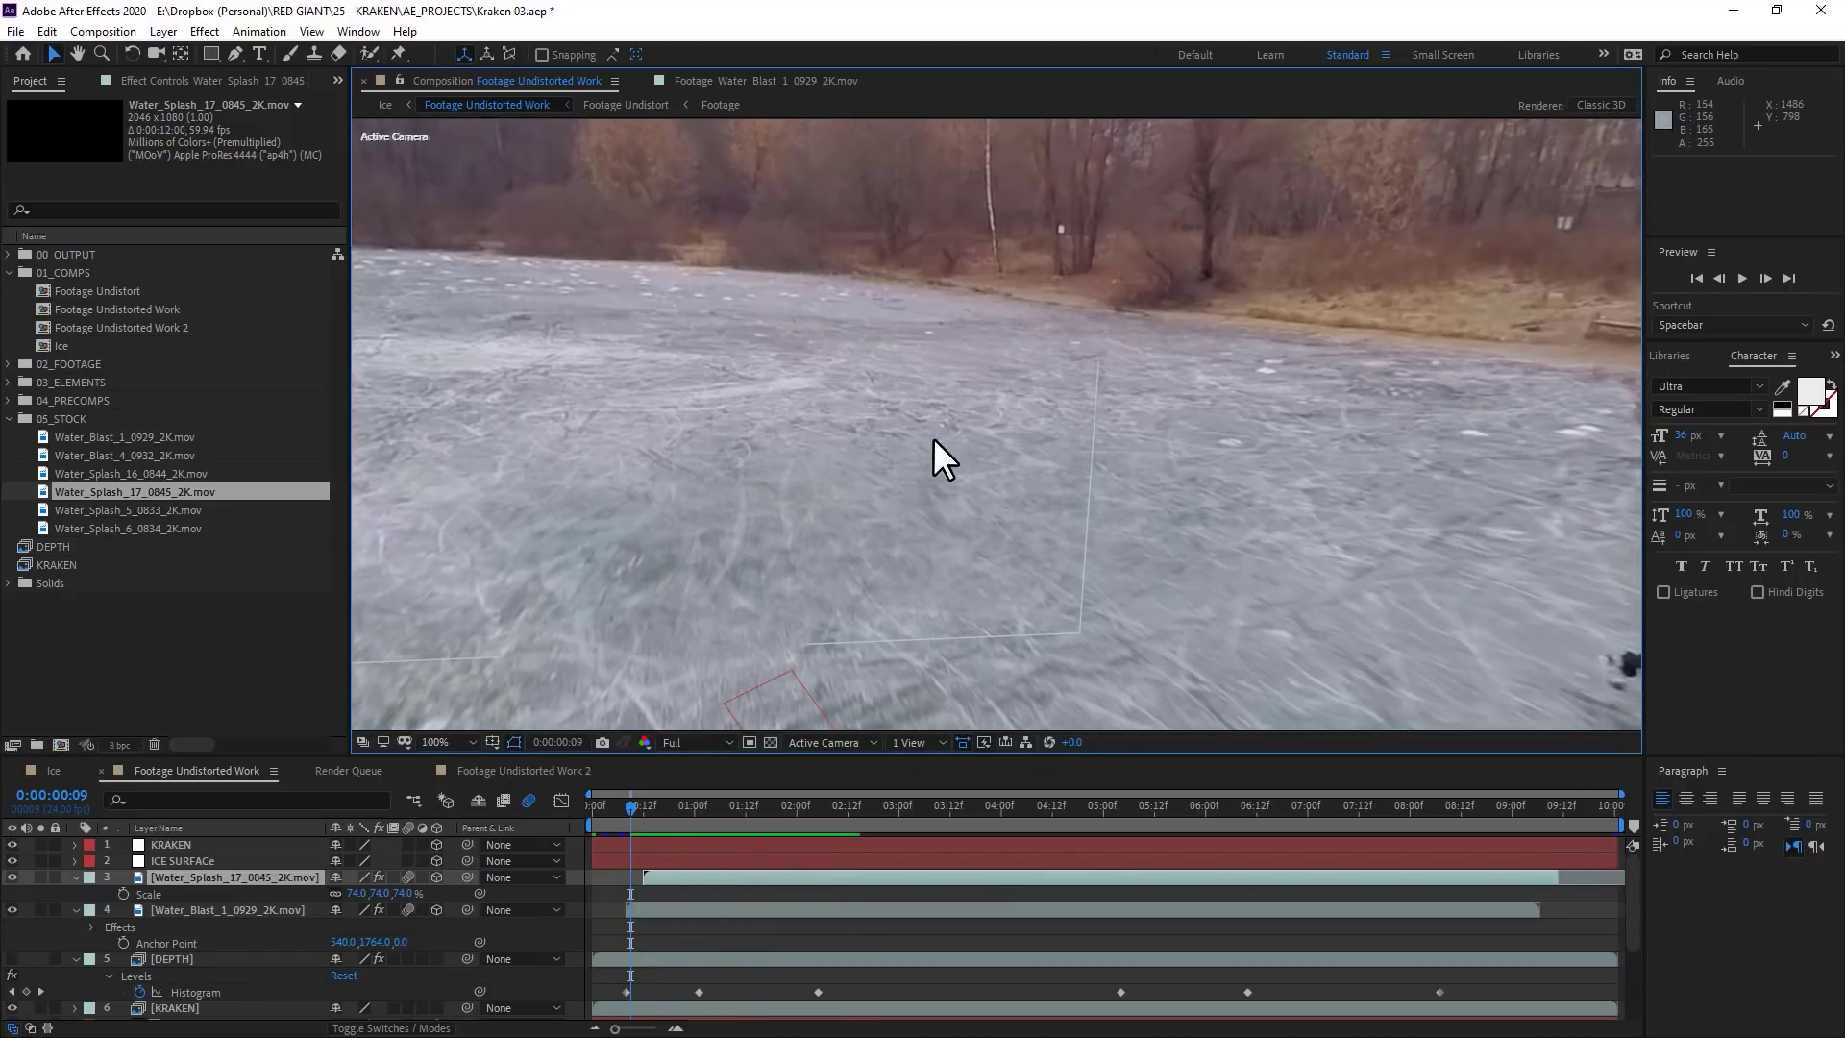
drag(649, 815, 699, 815)
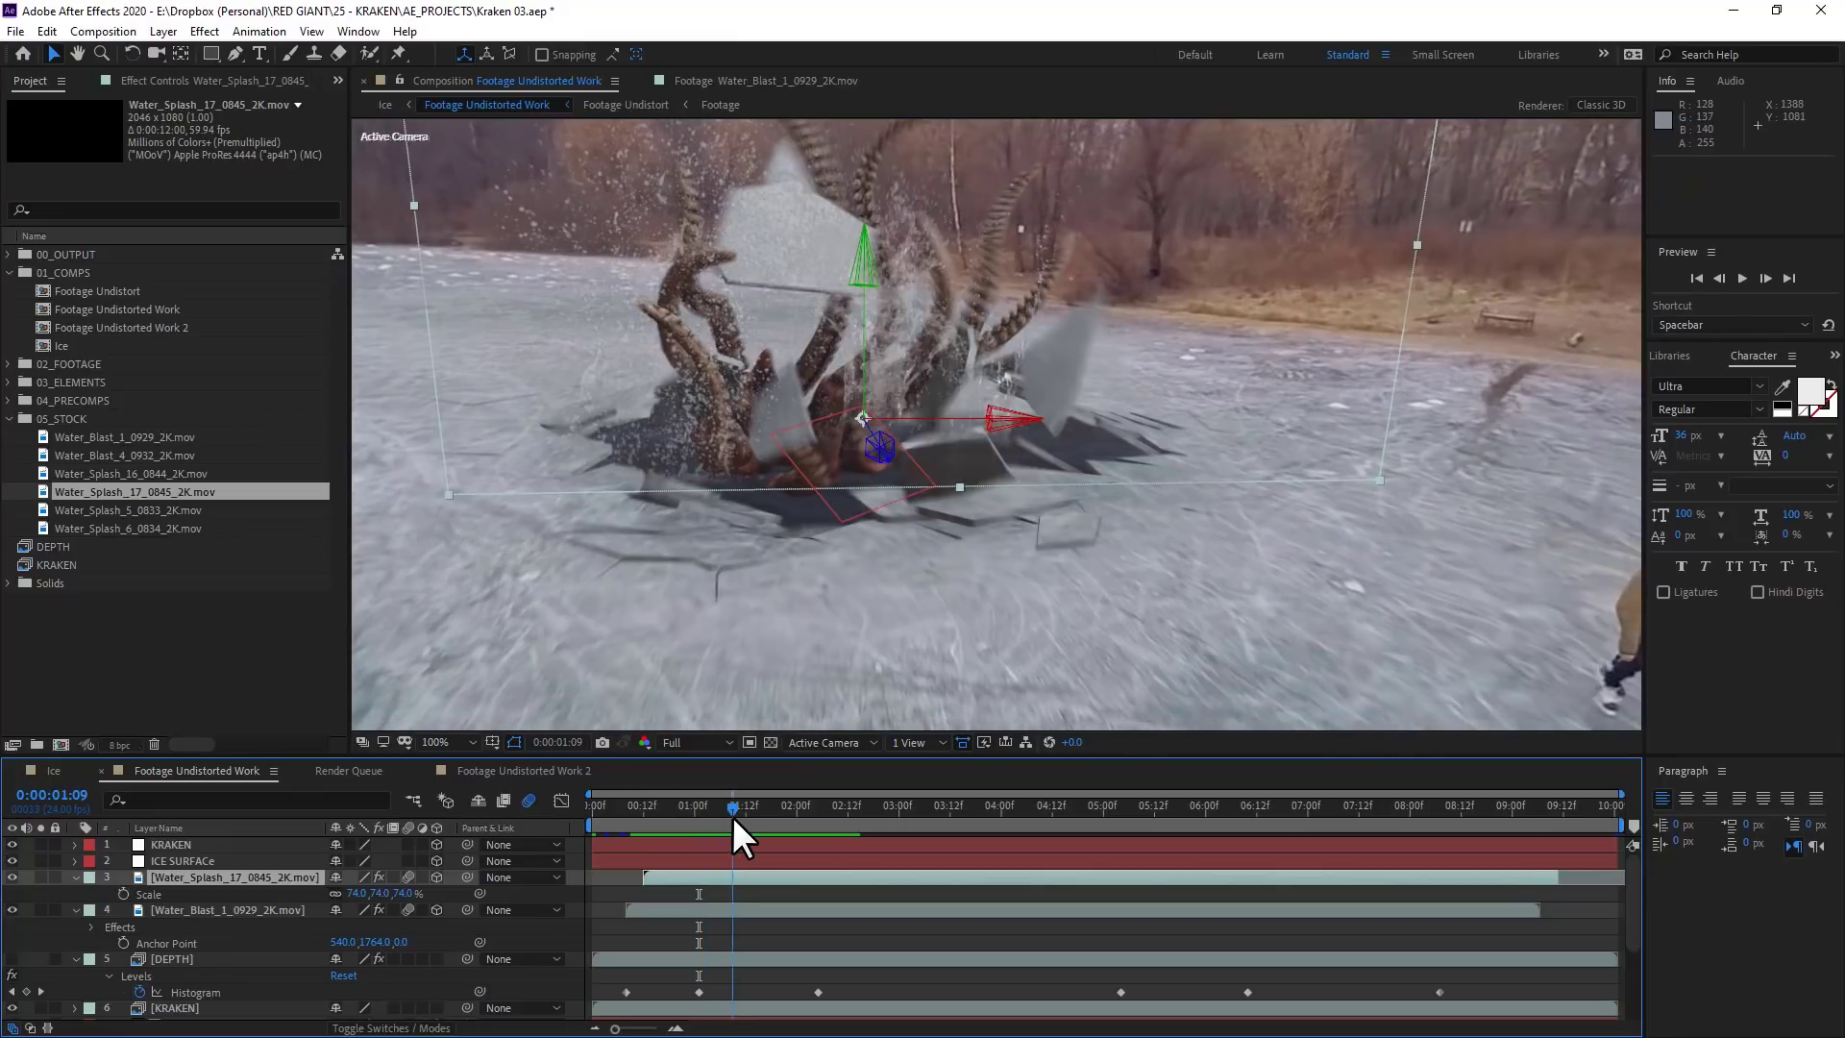
Place a KRAKEN copy with DEPTH above it over the water layers, and set the copy's track matte to Luma Inverted
drag(178, 926, 213, 869)
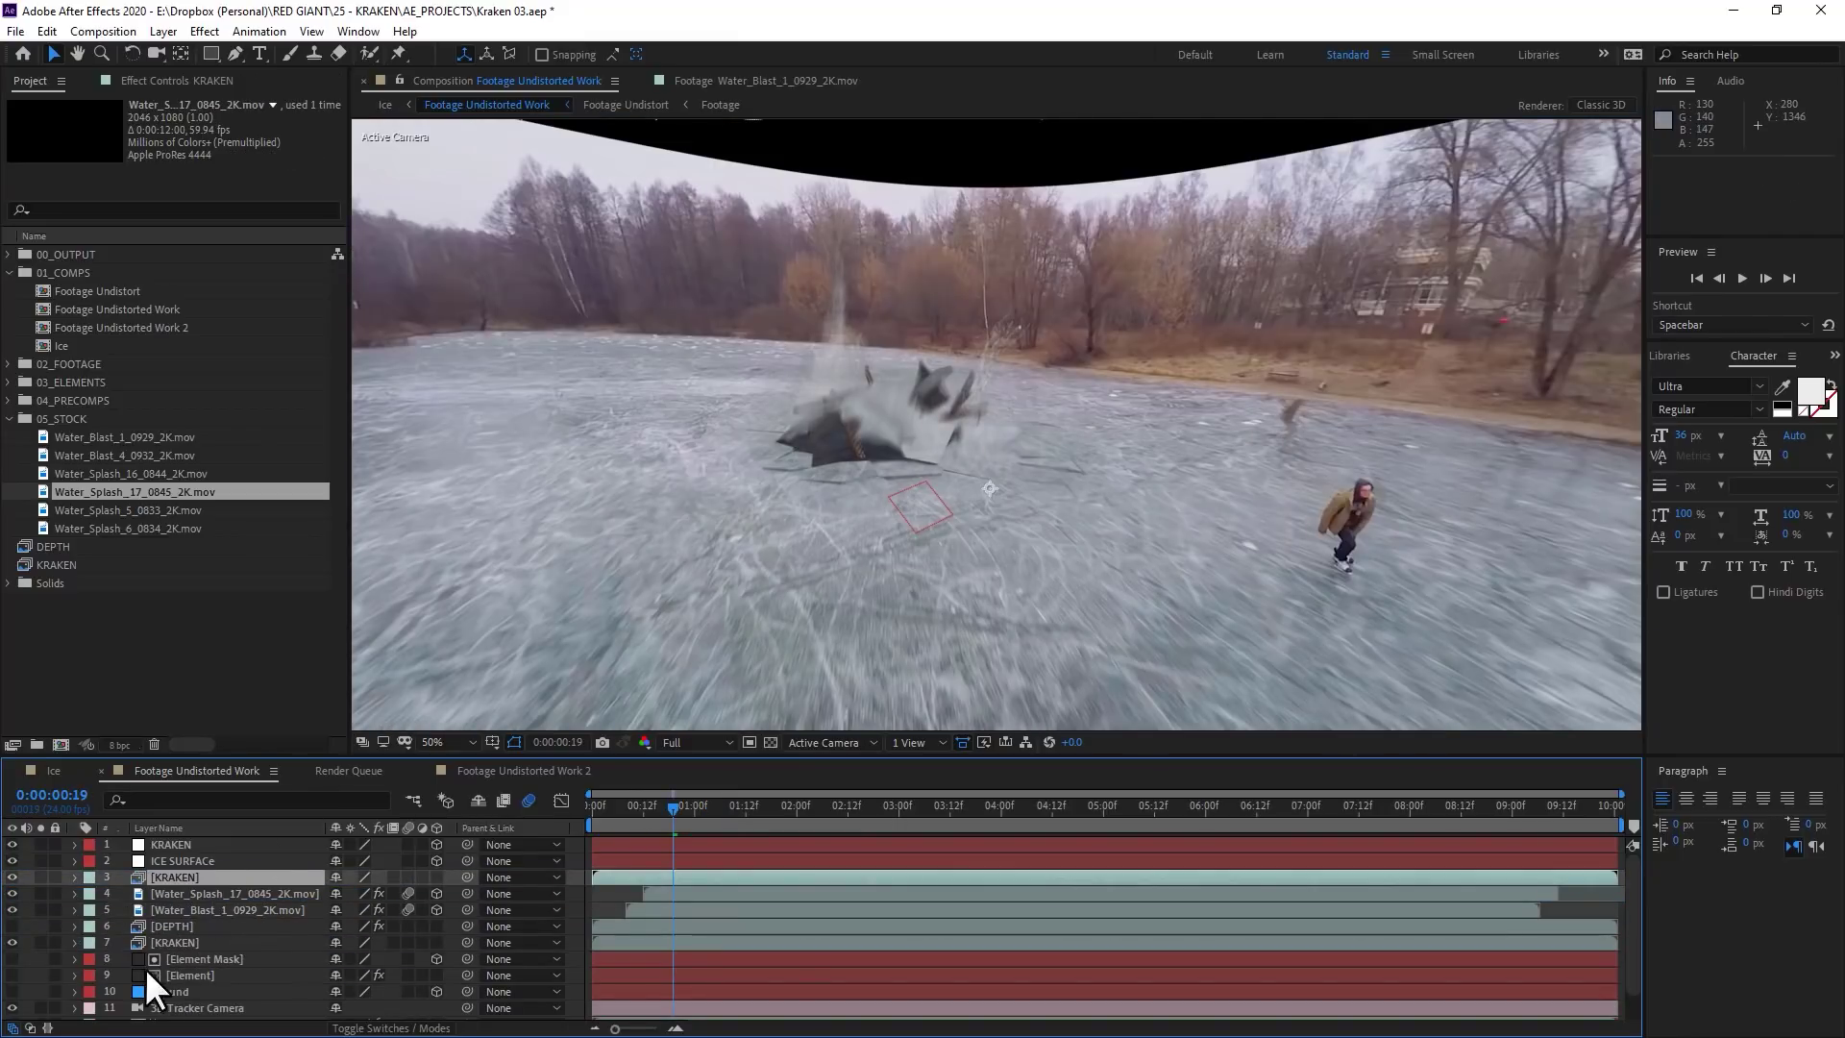
drag(155, 930, 211, 879)
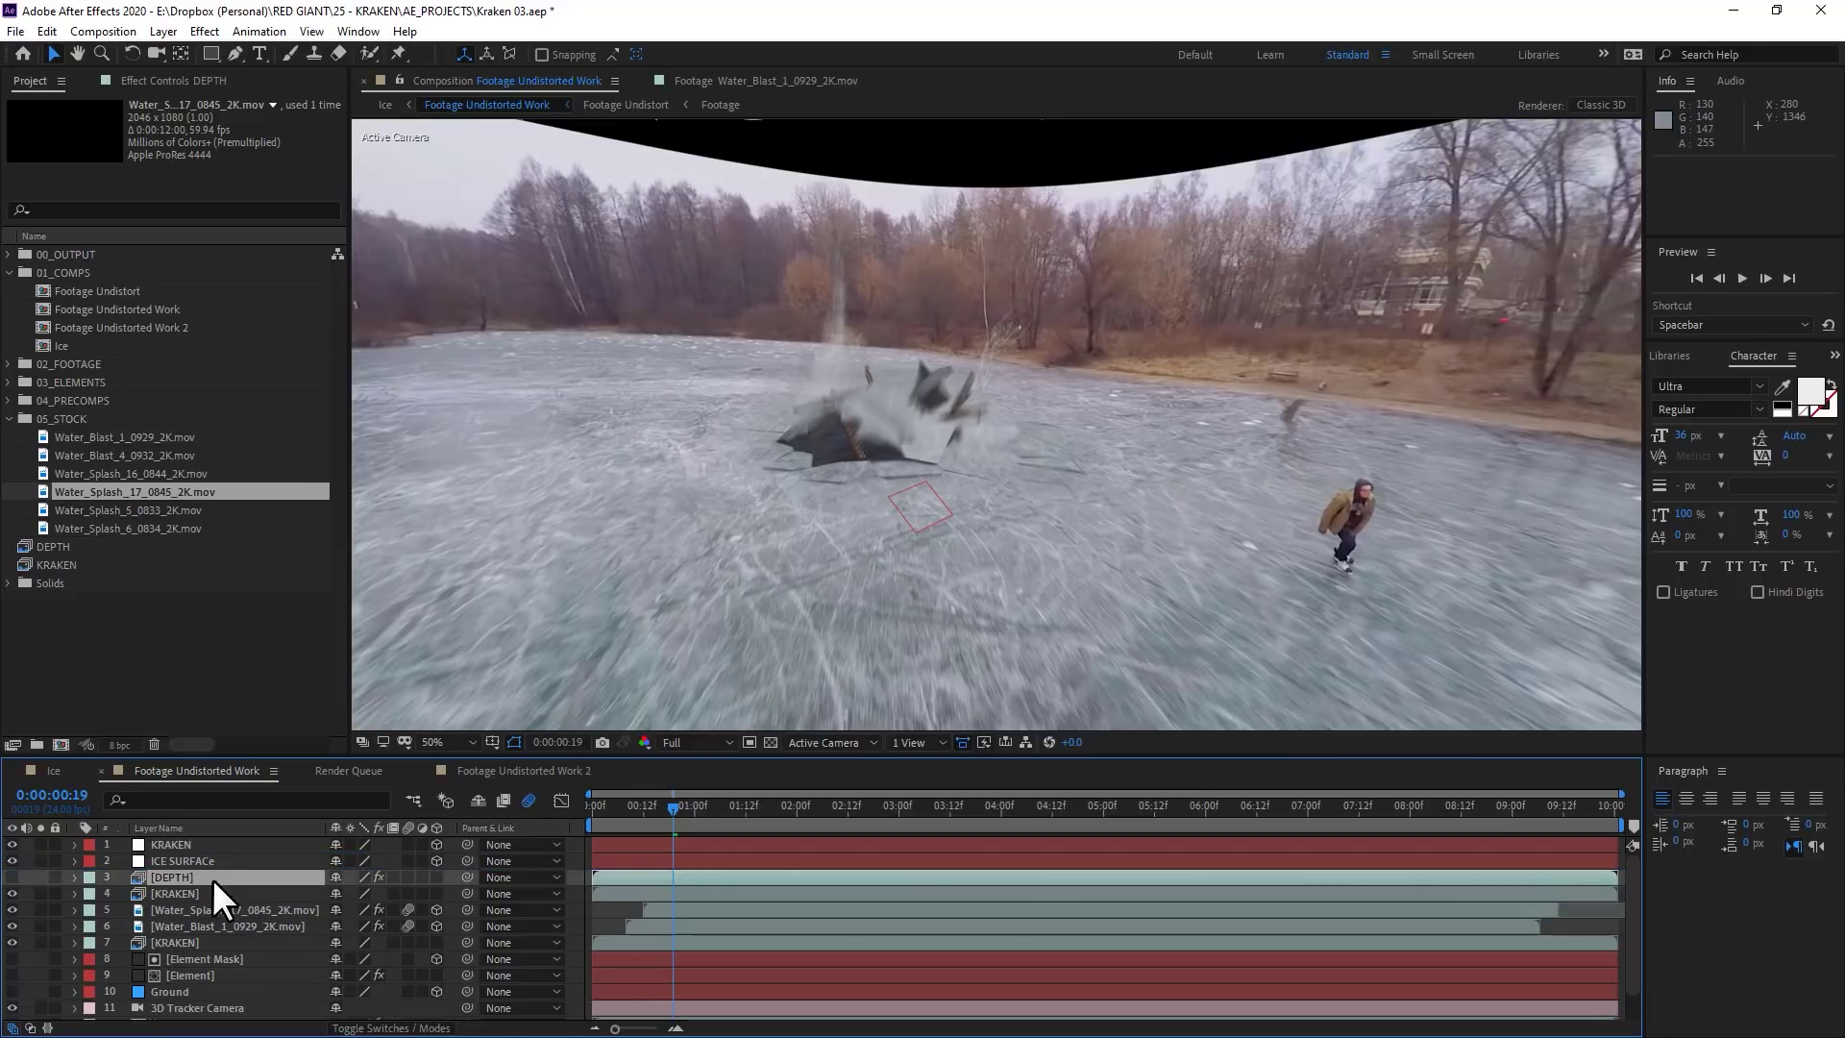
click(261, 897)
key(F4)
click(437, 894)
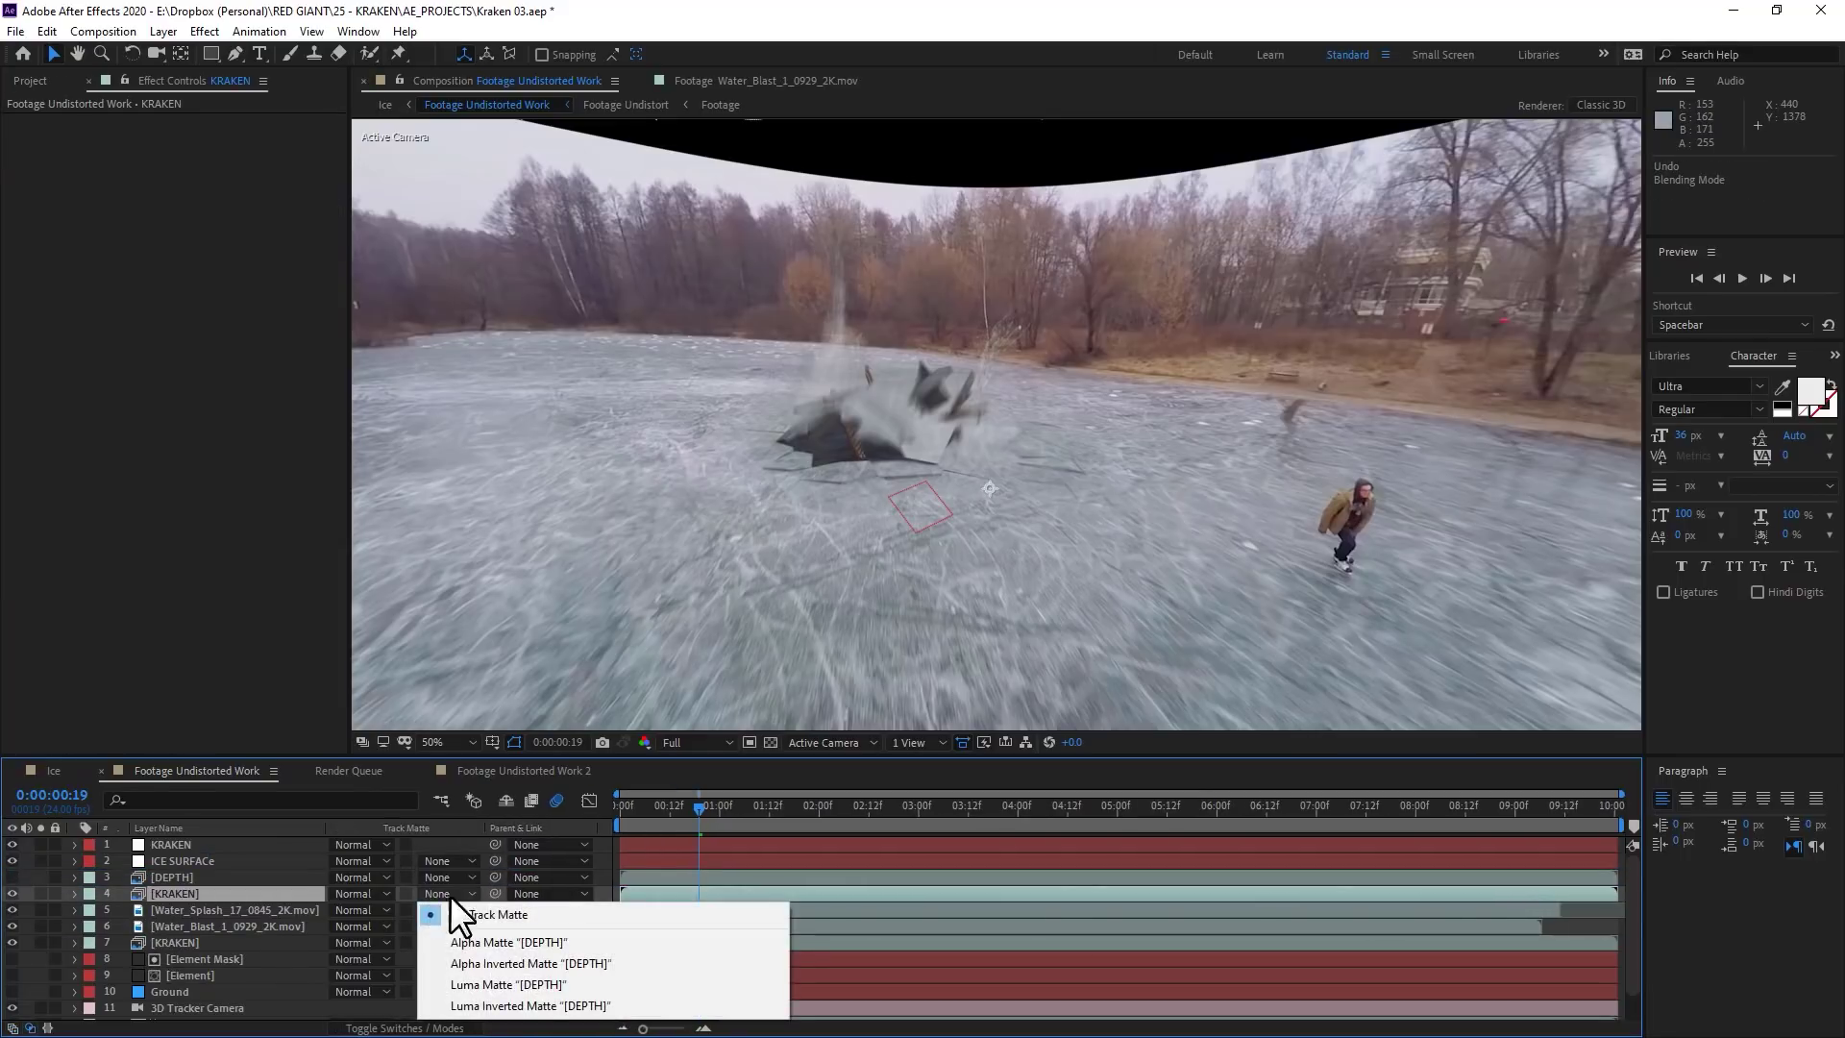
click(544, 1006)
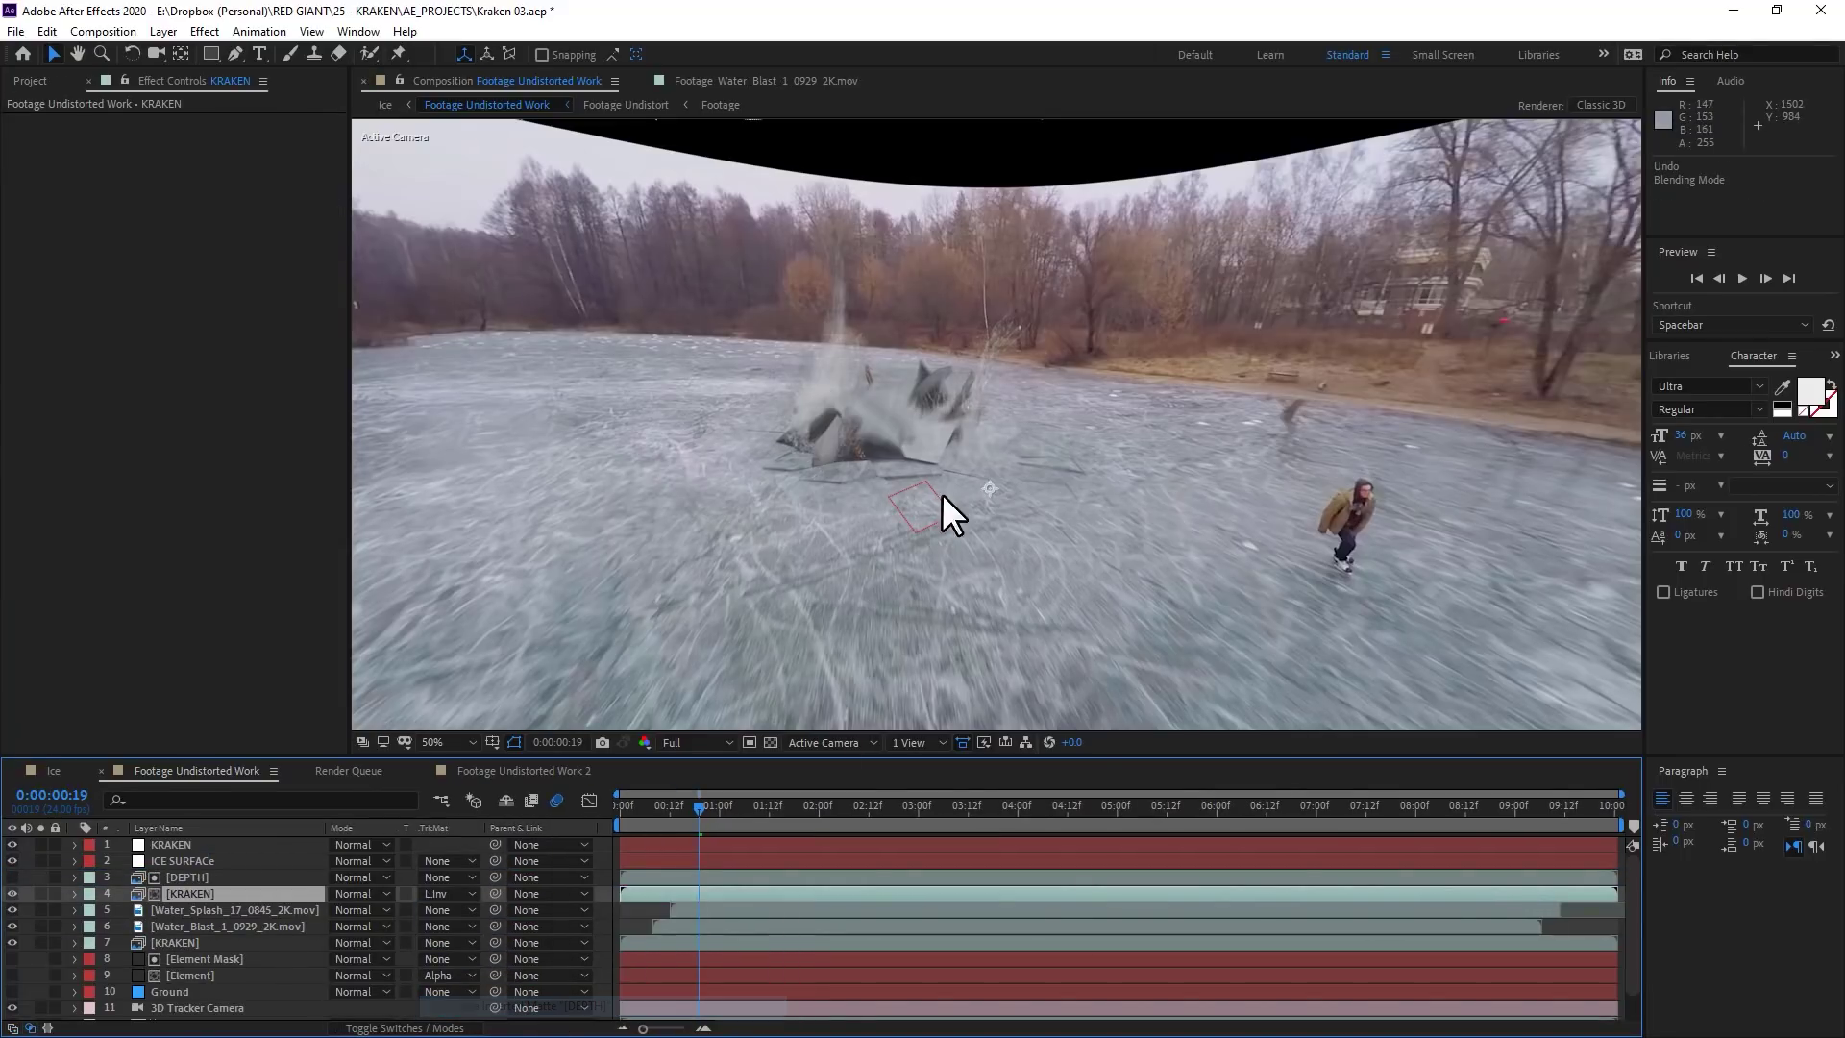
Play back the composite from 0:00:00:13 to check how the water sits between the kraken's tentacles
click(846, 451)
key(space)
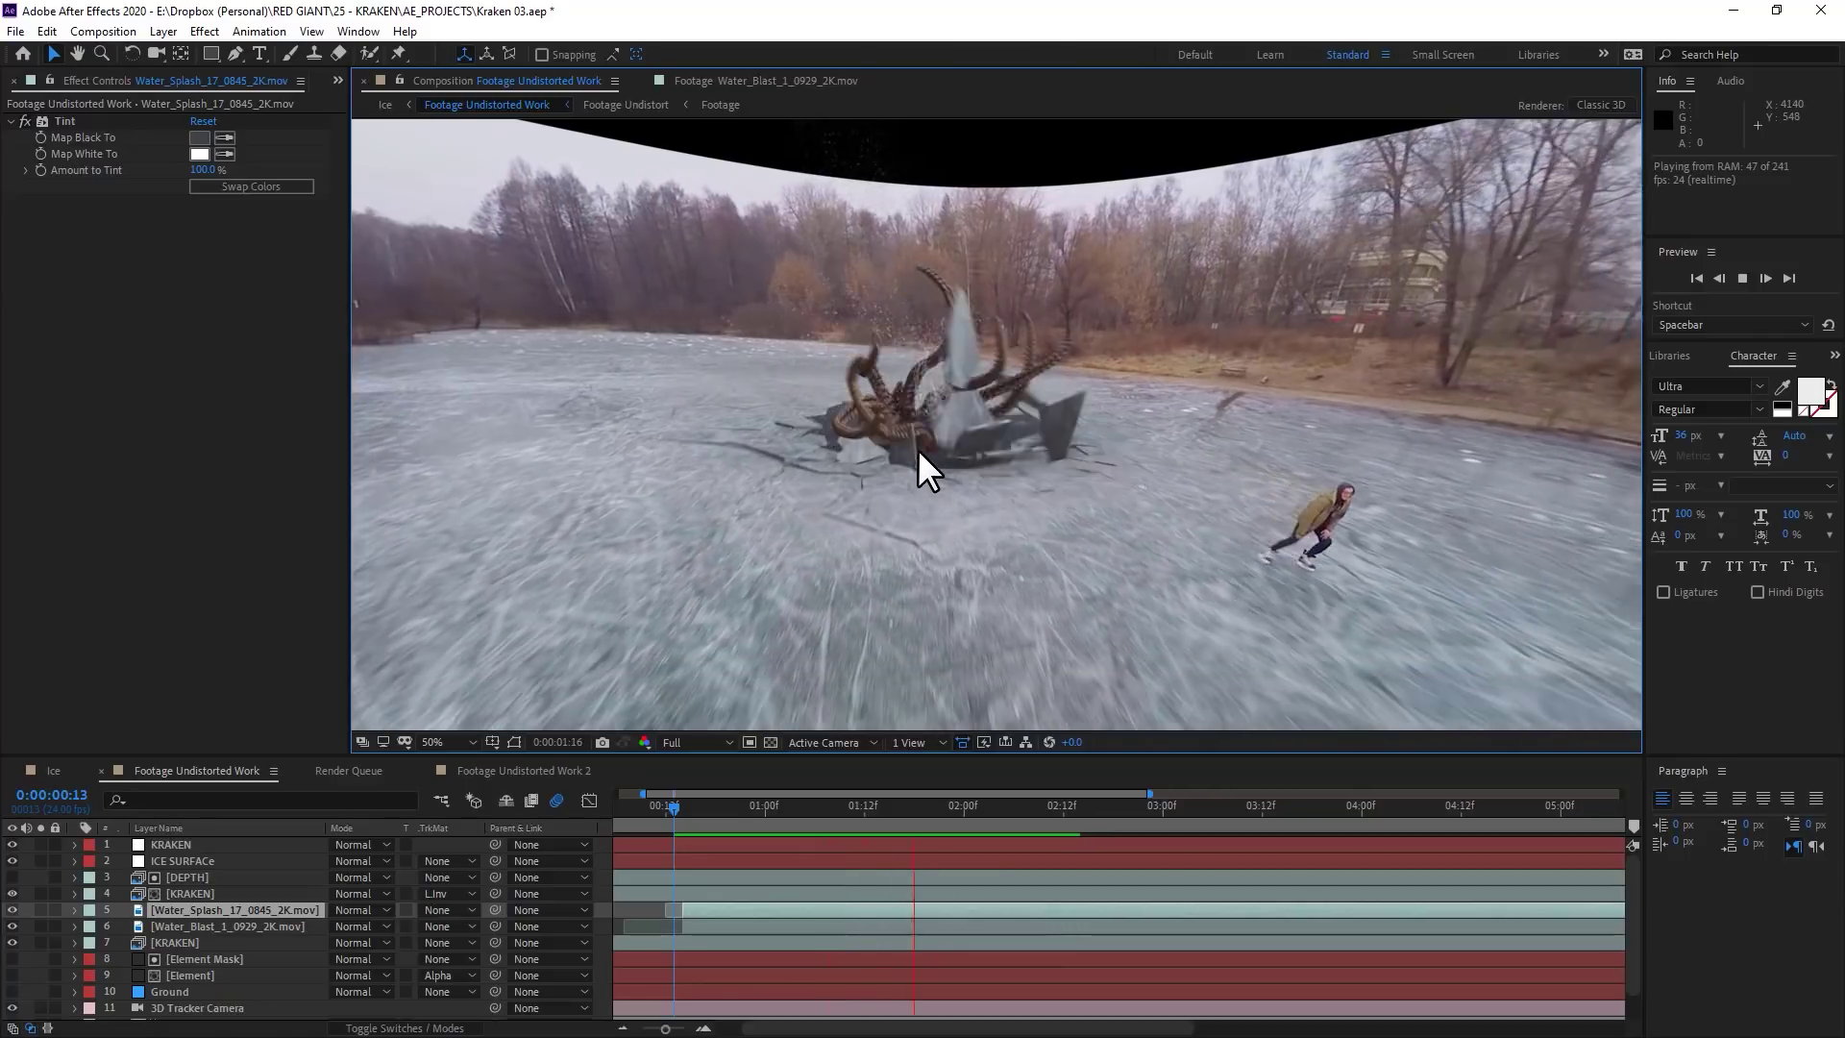
key(space)
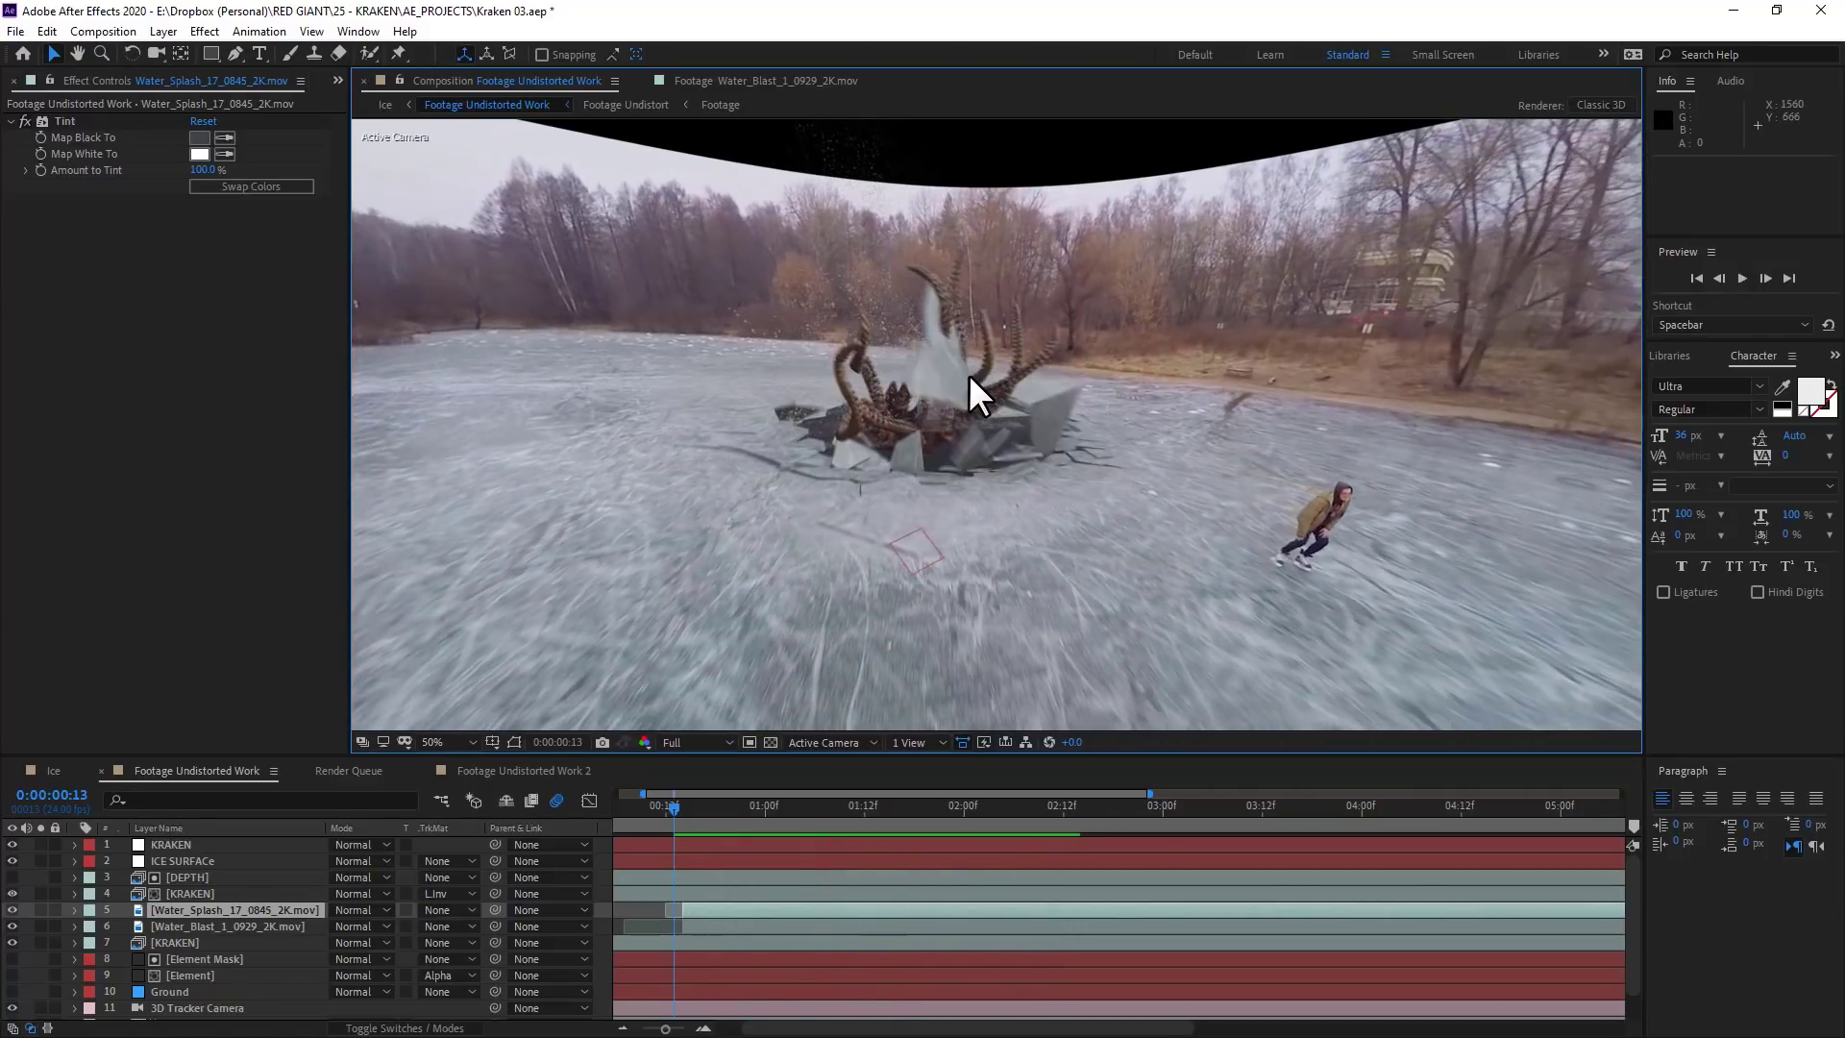
Replace the duplicated Water_Splash_17 layer's footage with Water_Splash_5_0833_2K.mov and shift it sideways across the kraken's base
drag(674, 806, 768, 832)
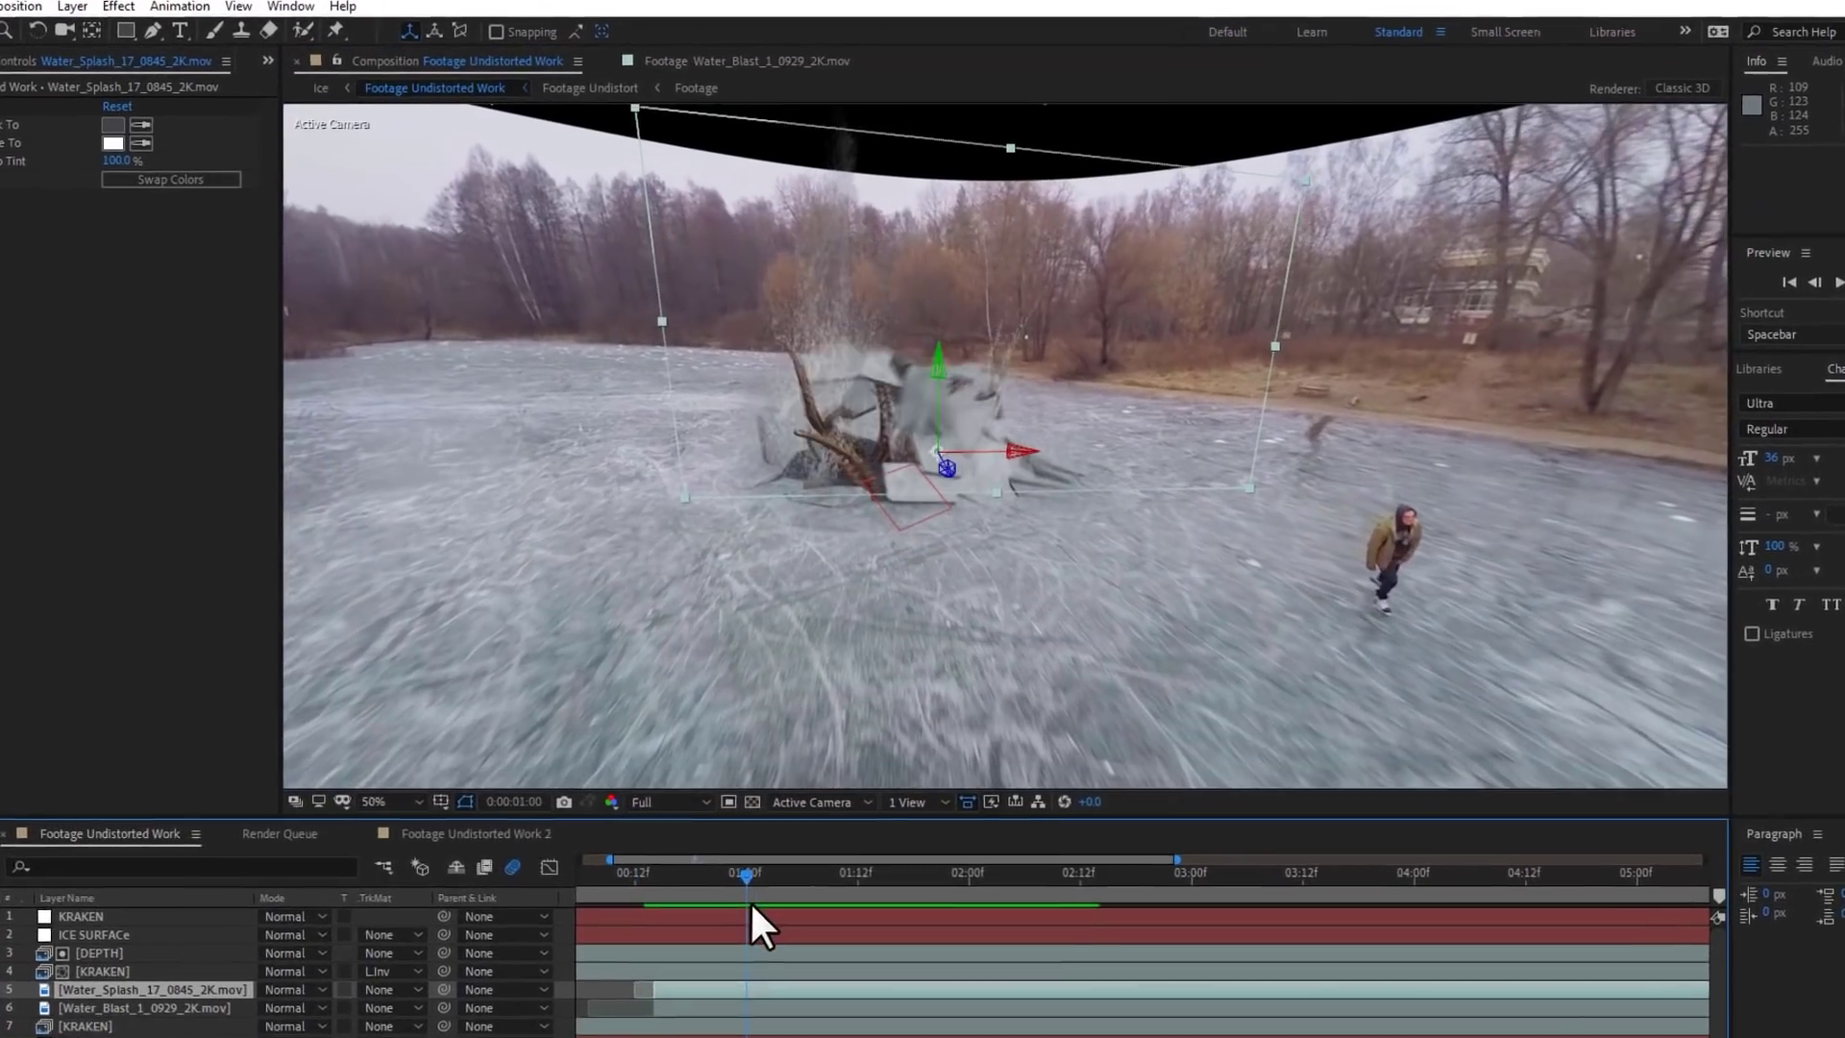
drag(749, 902, 753, 901)
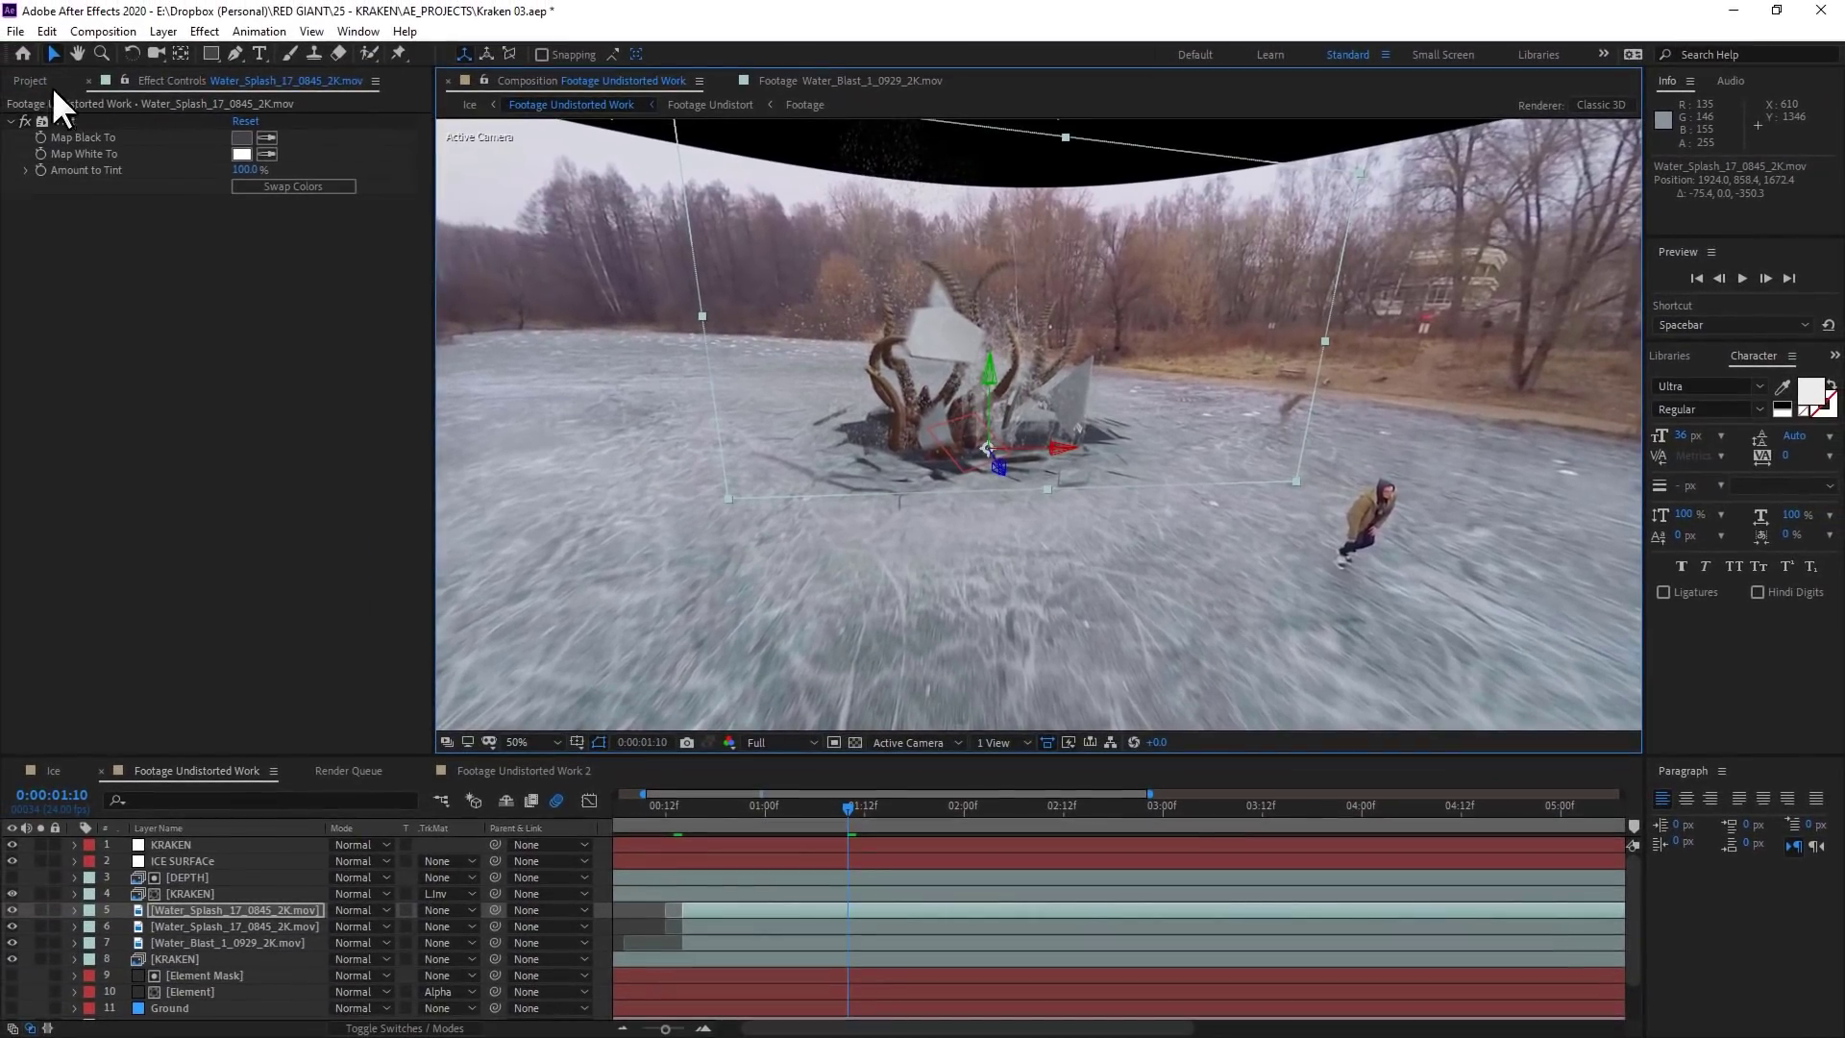
click(34, 80)
key(Down)
key(ctrl+alt+slash)
drag(938, 440, 1111, 453)
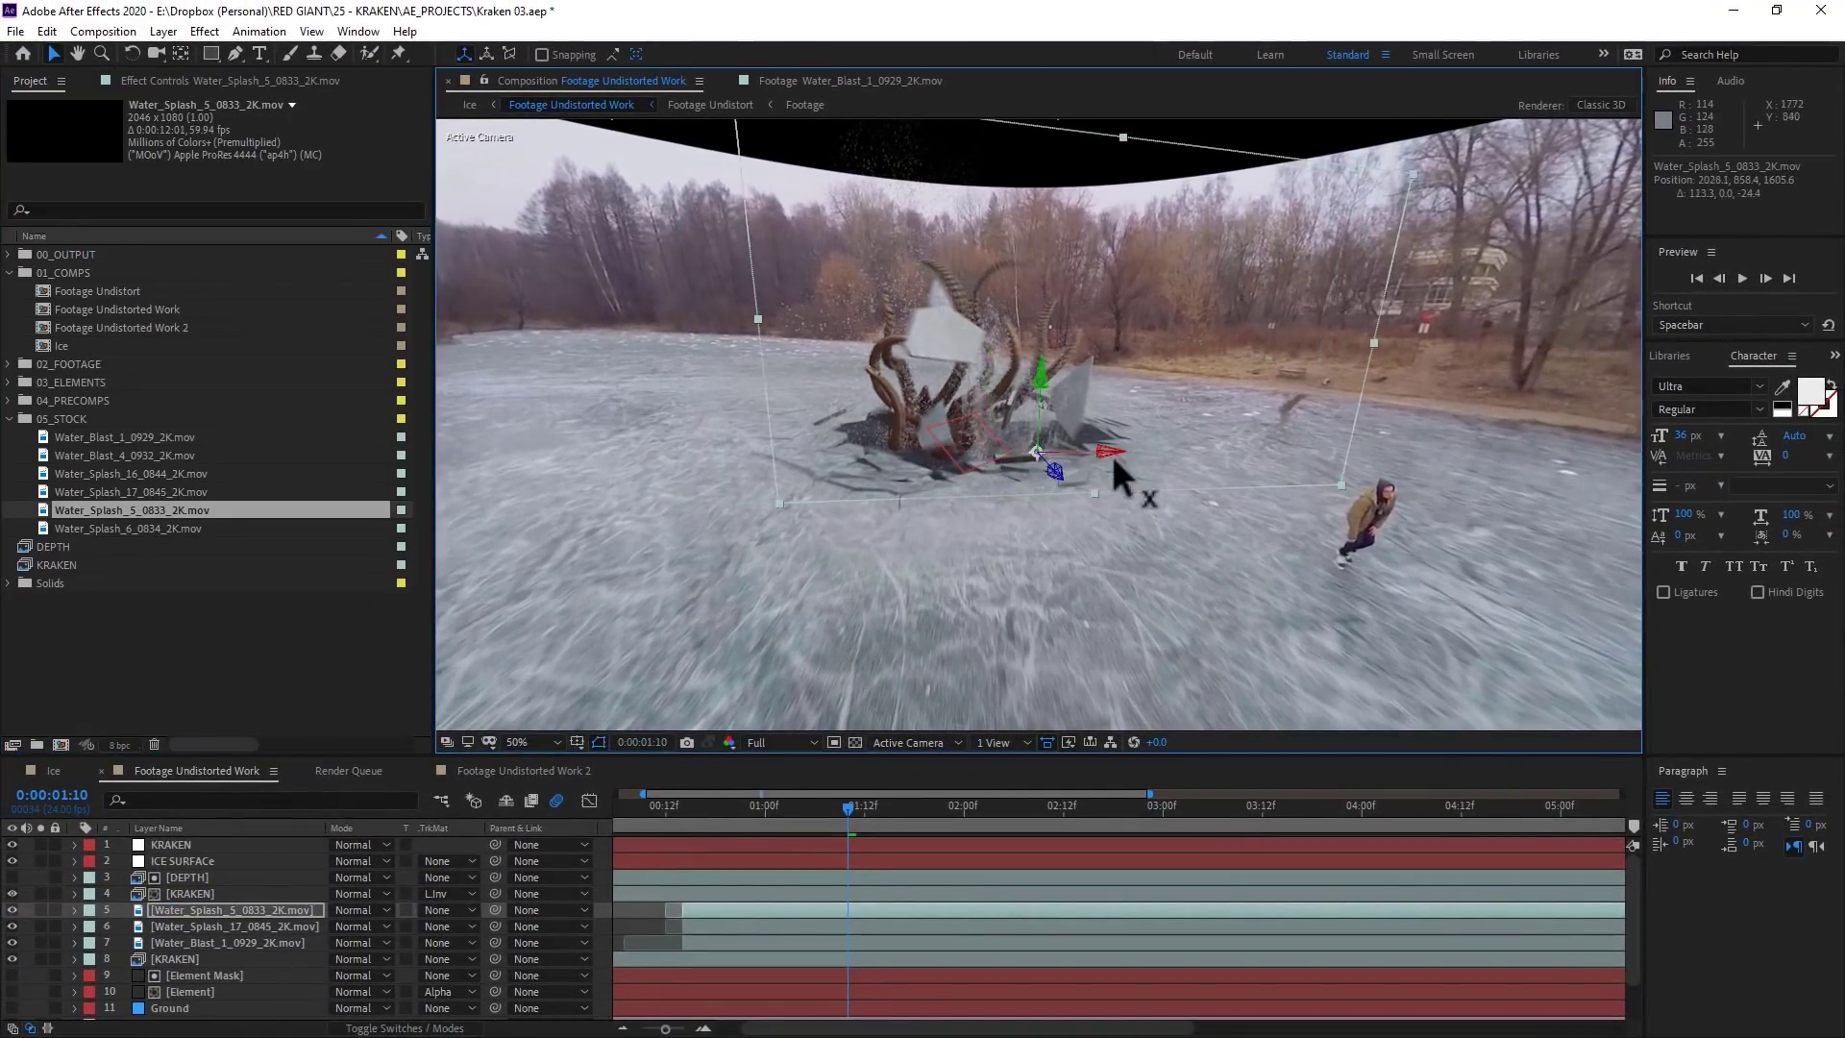
Duplicate the Water_Splash_5 layer twice, staggering the copies' start times after 0:00:01:00 and spreading them around the kraken
key(ctrl+d)
drag(791, 824, 964, 827)
drag(866, 910, 1015, 942)
drag(762, 806, 1070, 920)
key(ctrl+d)
click(831, 805)
key(bracketleft)
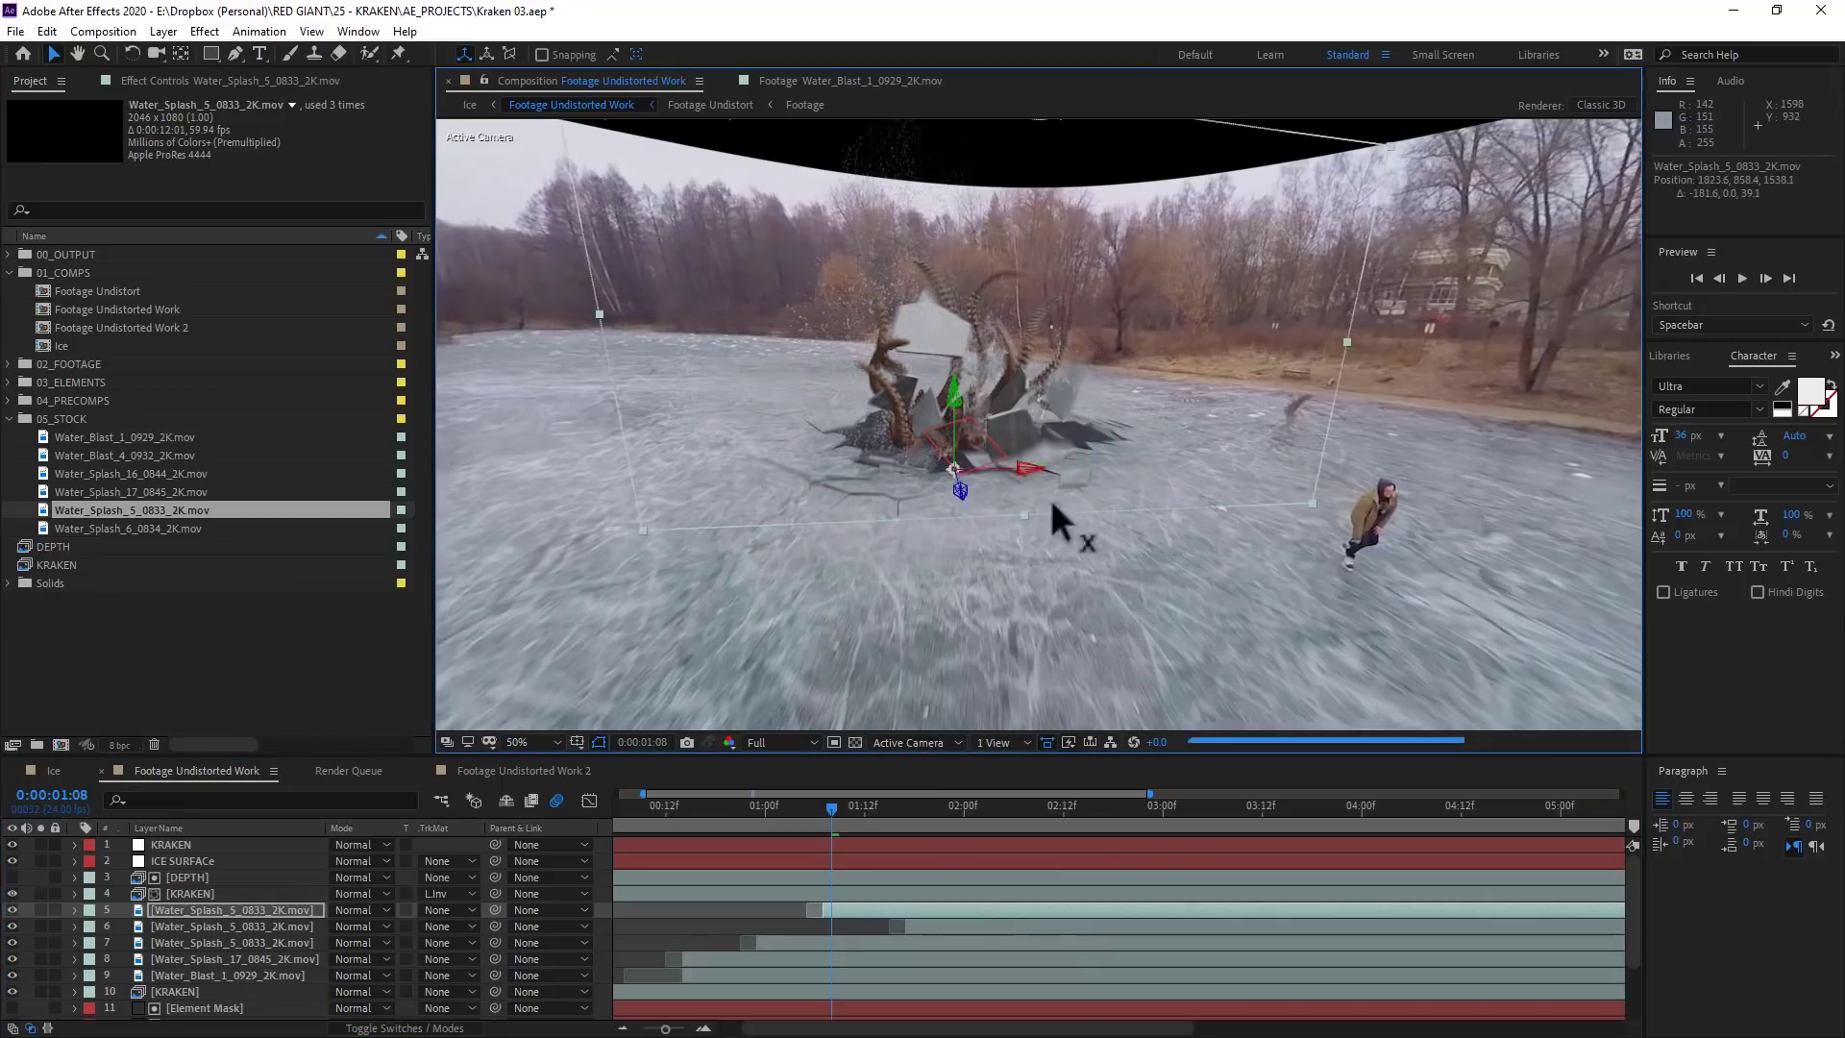
Replace the topmost splash copy's footage with Water_Splash_6_0834_2K.mov, start it at 0:00:01:06, and preview the splashes
key(Down)
key(ctrl+alt+slash)
click(811, 813)
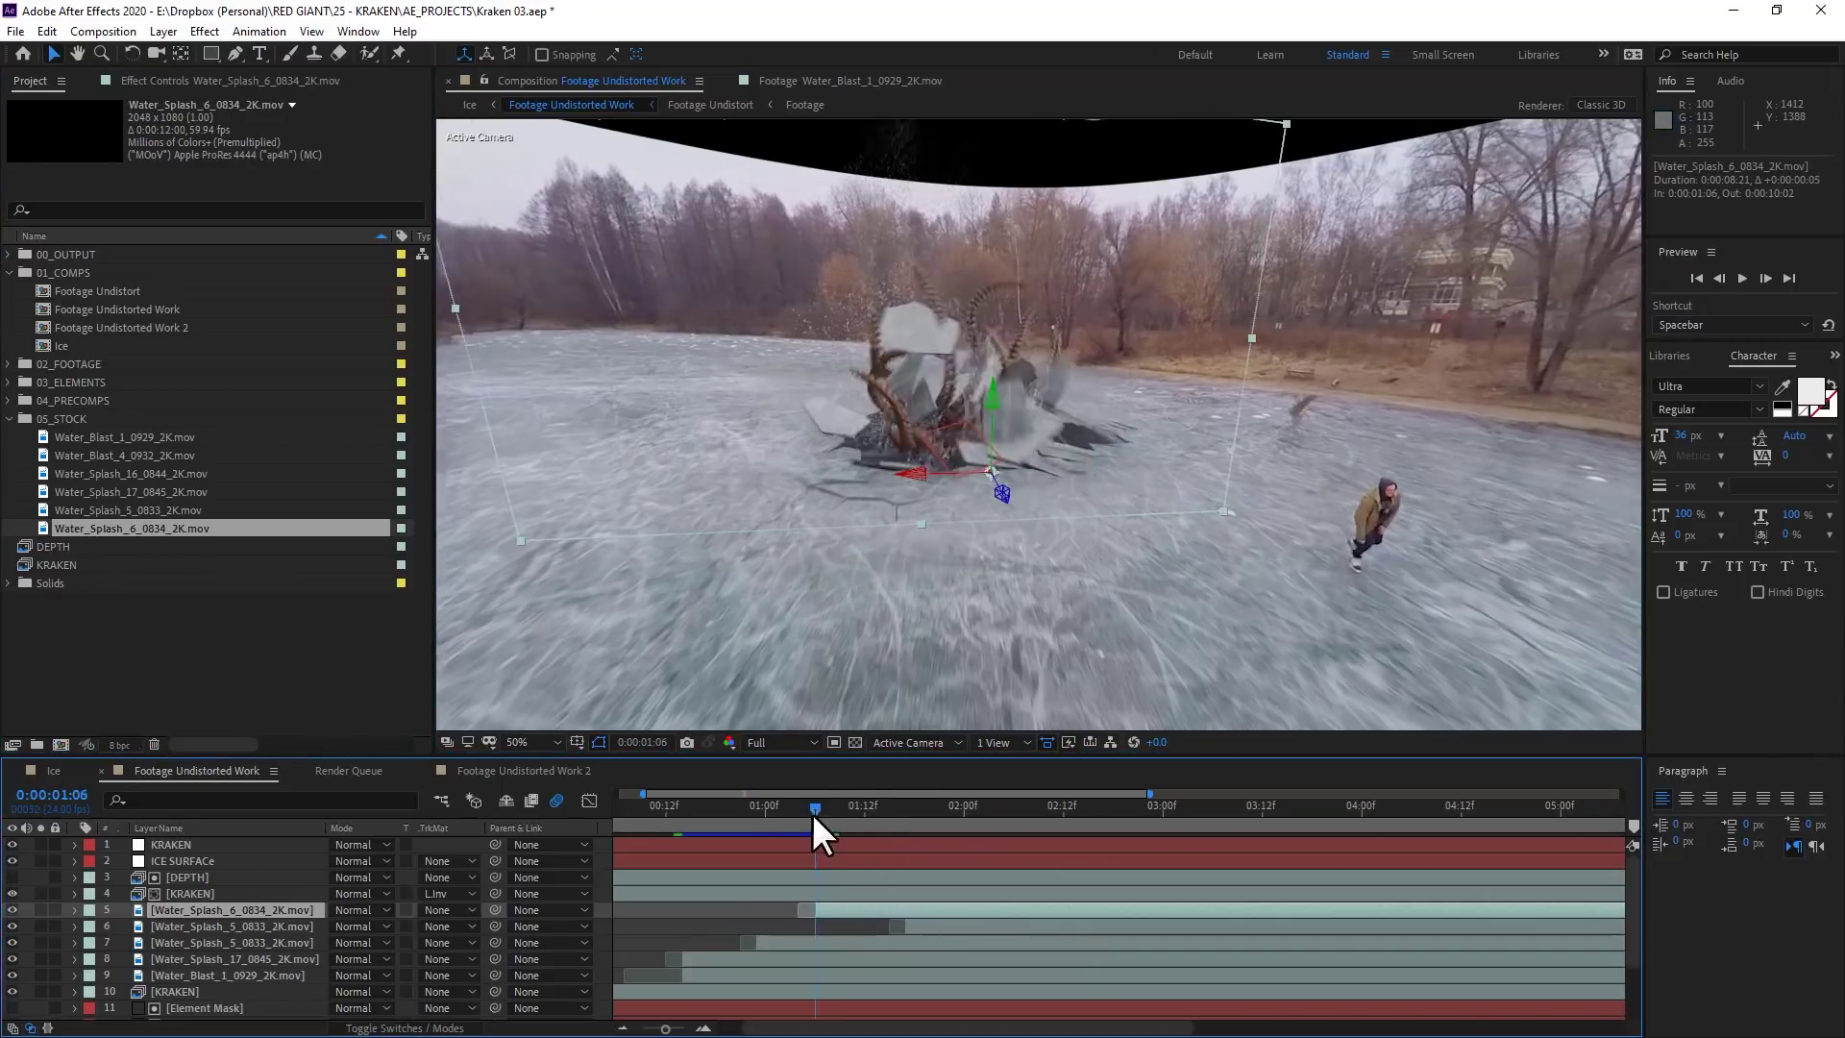
key(space)
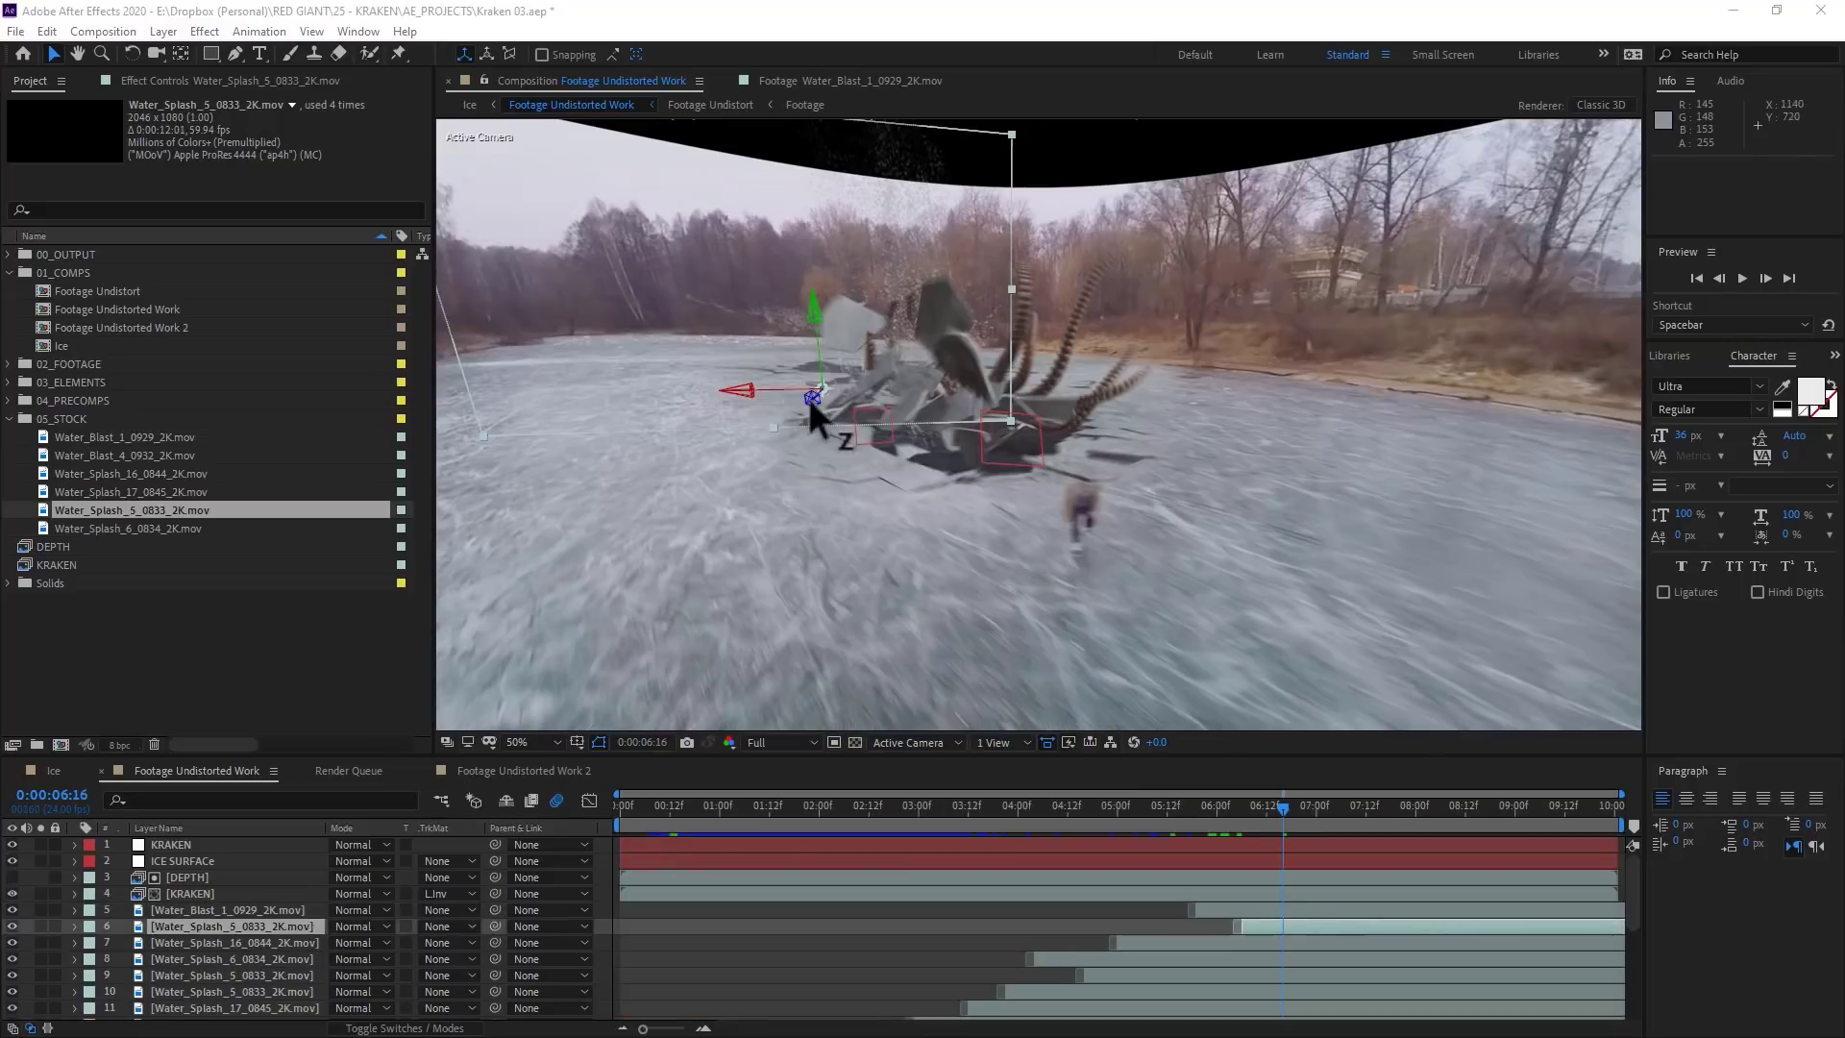
key(space)
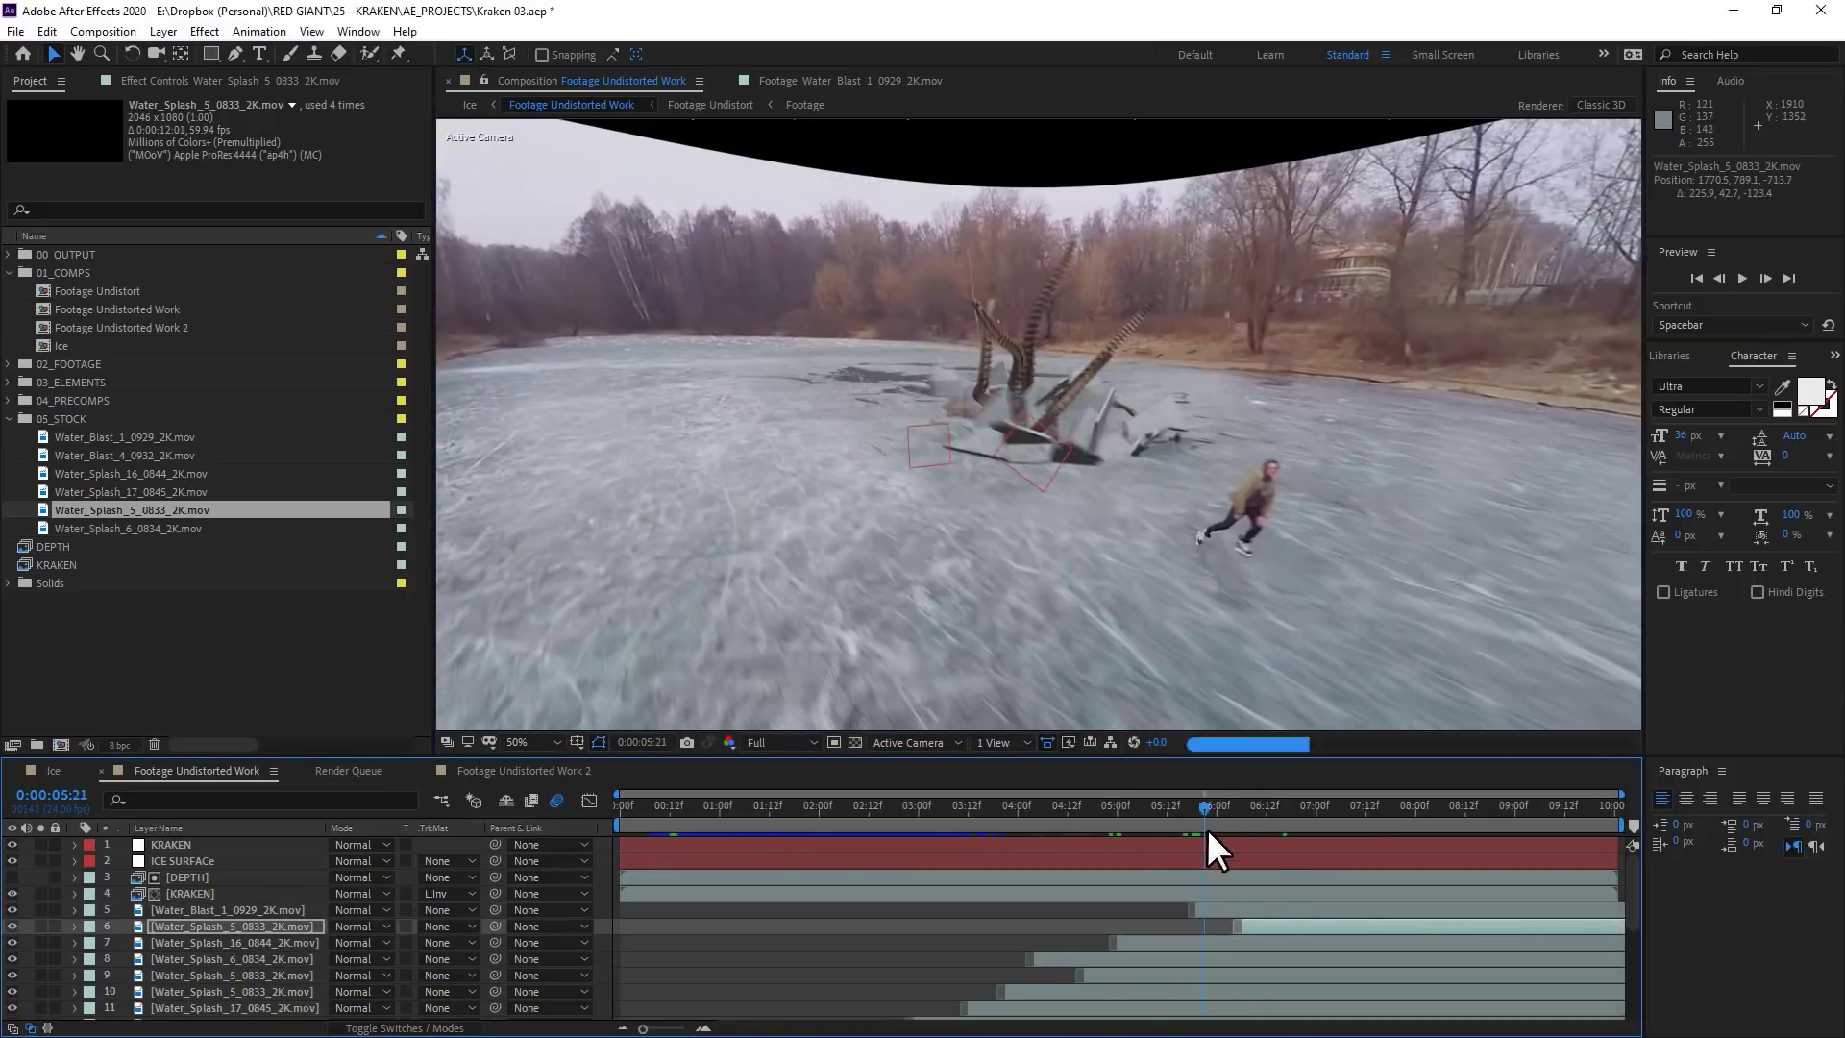
Start another Water_Splash_5 copy at 0:00:07:11 and position it at the kraken's base
click(1317, 909)
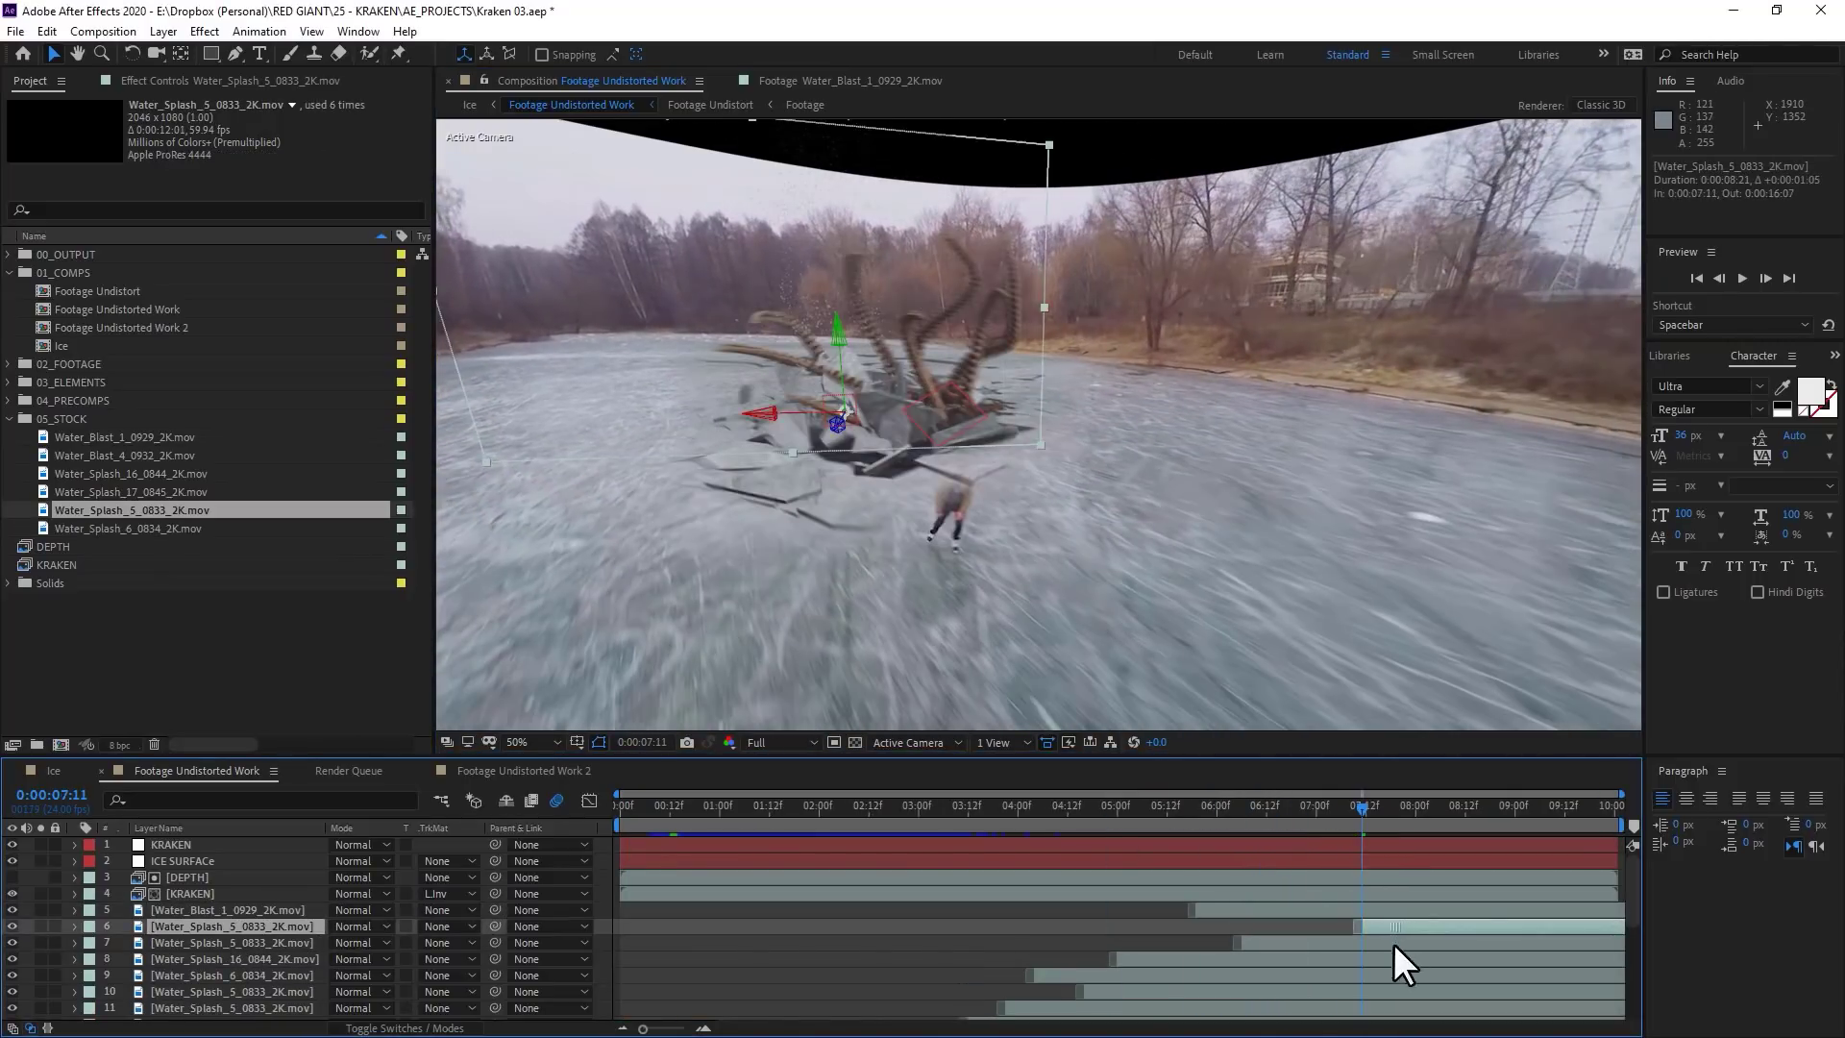
drag(884, 399, 992, 390)
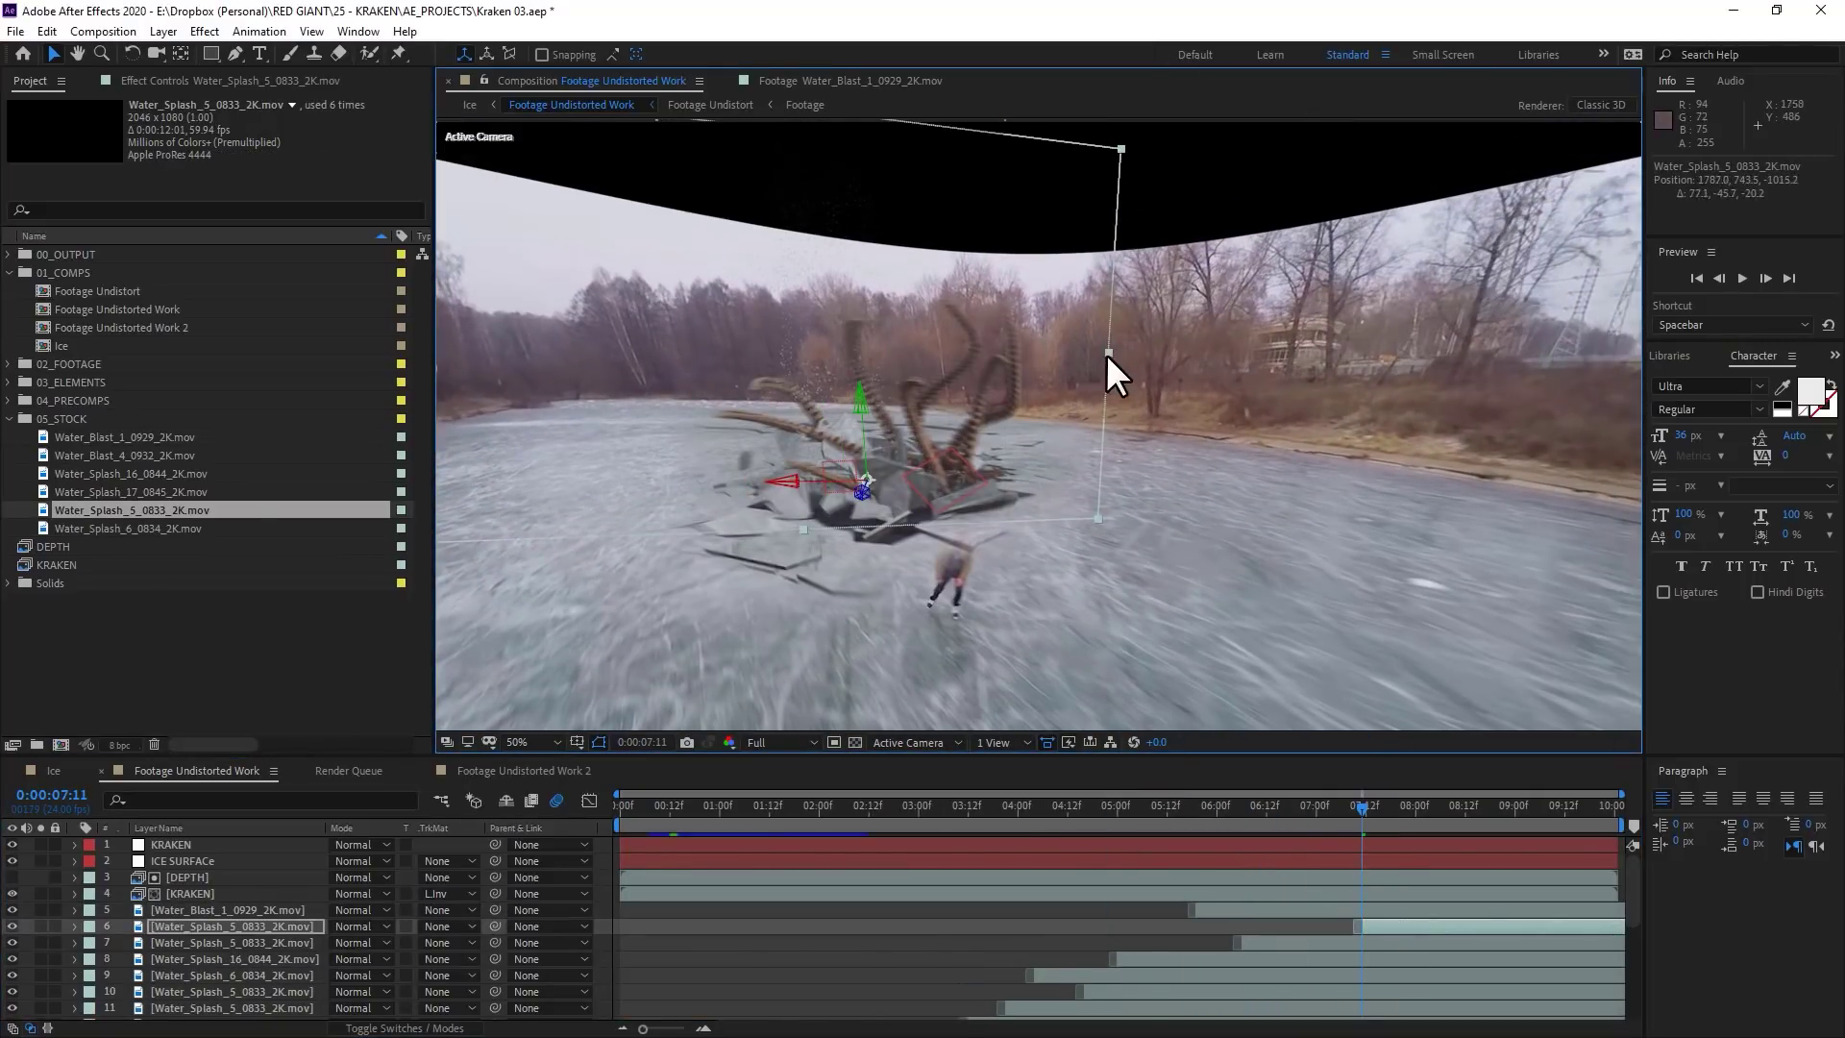
drag(946, 477, 1070, 400)
Reveal the DEPTH layer's Levels keyframes and keyframe the histogram at 0:00:07:11 to match the kraken's depth
click(205, 877)
key(u)
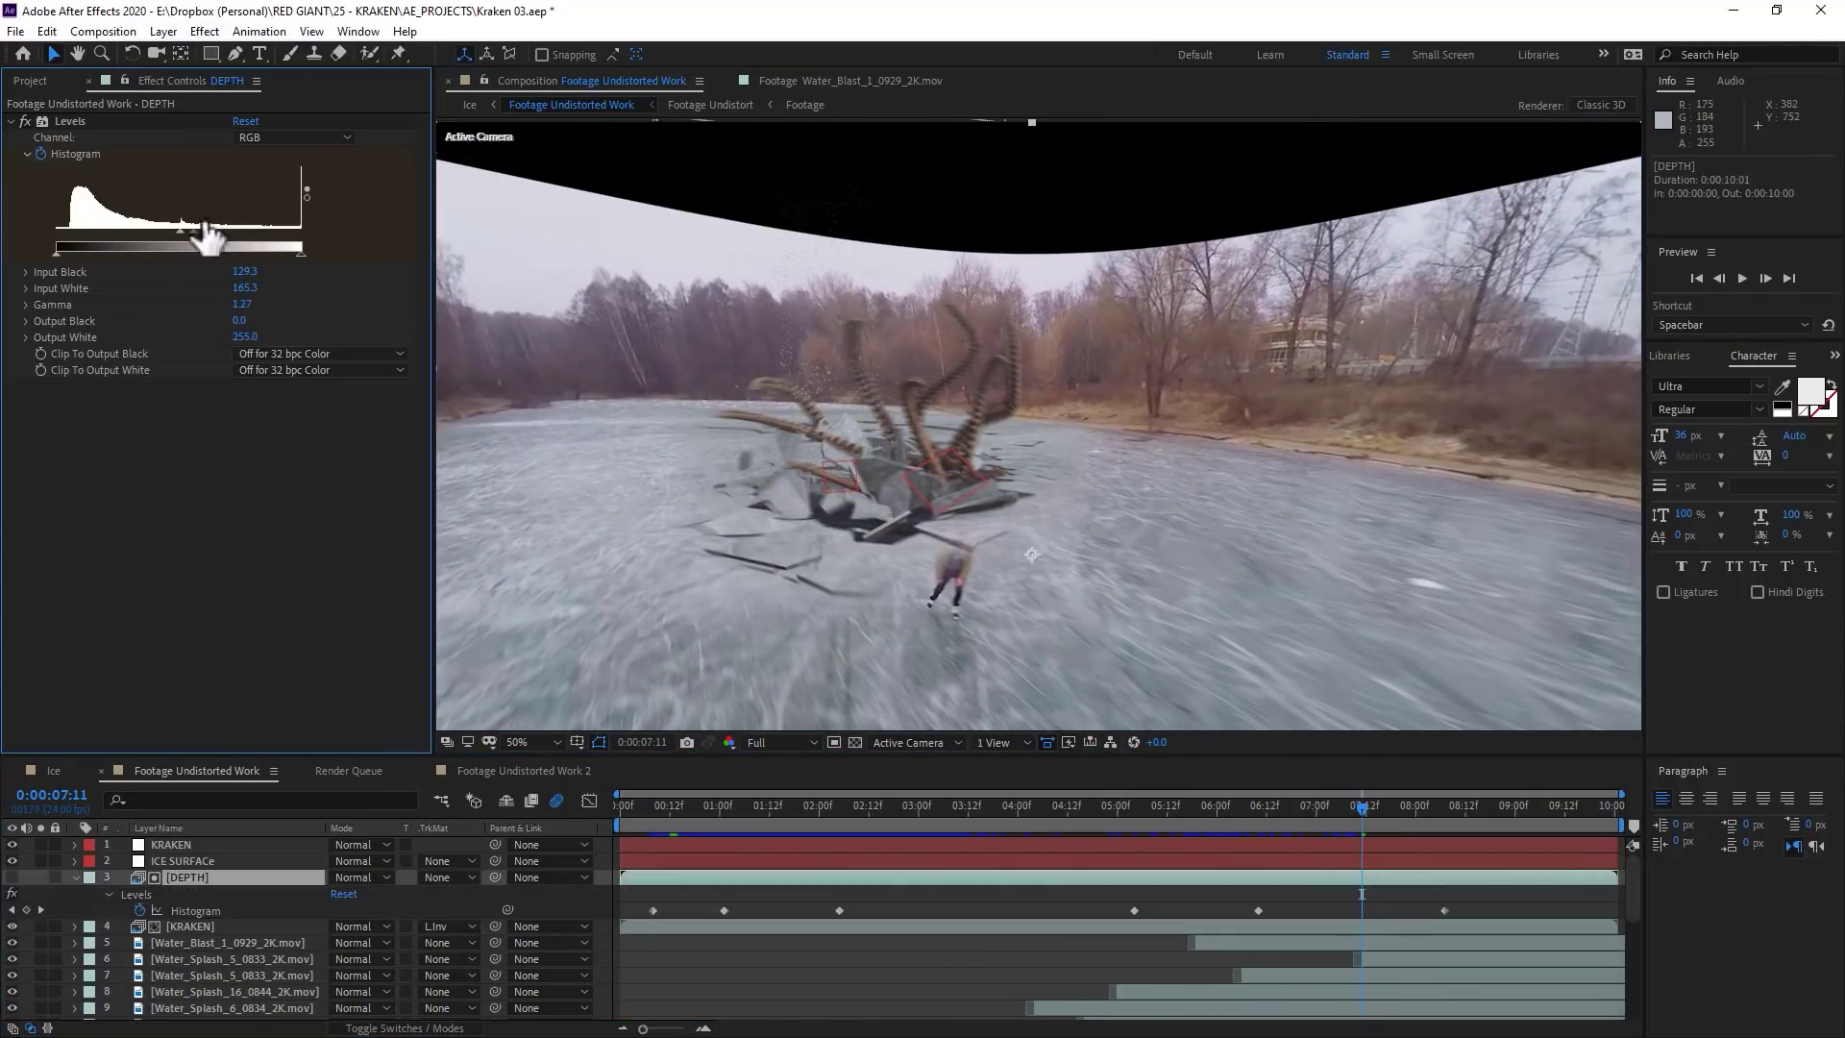
click(77, 250)
click(1401, 809)
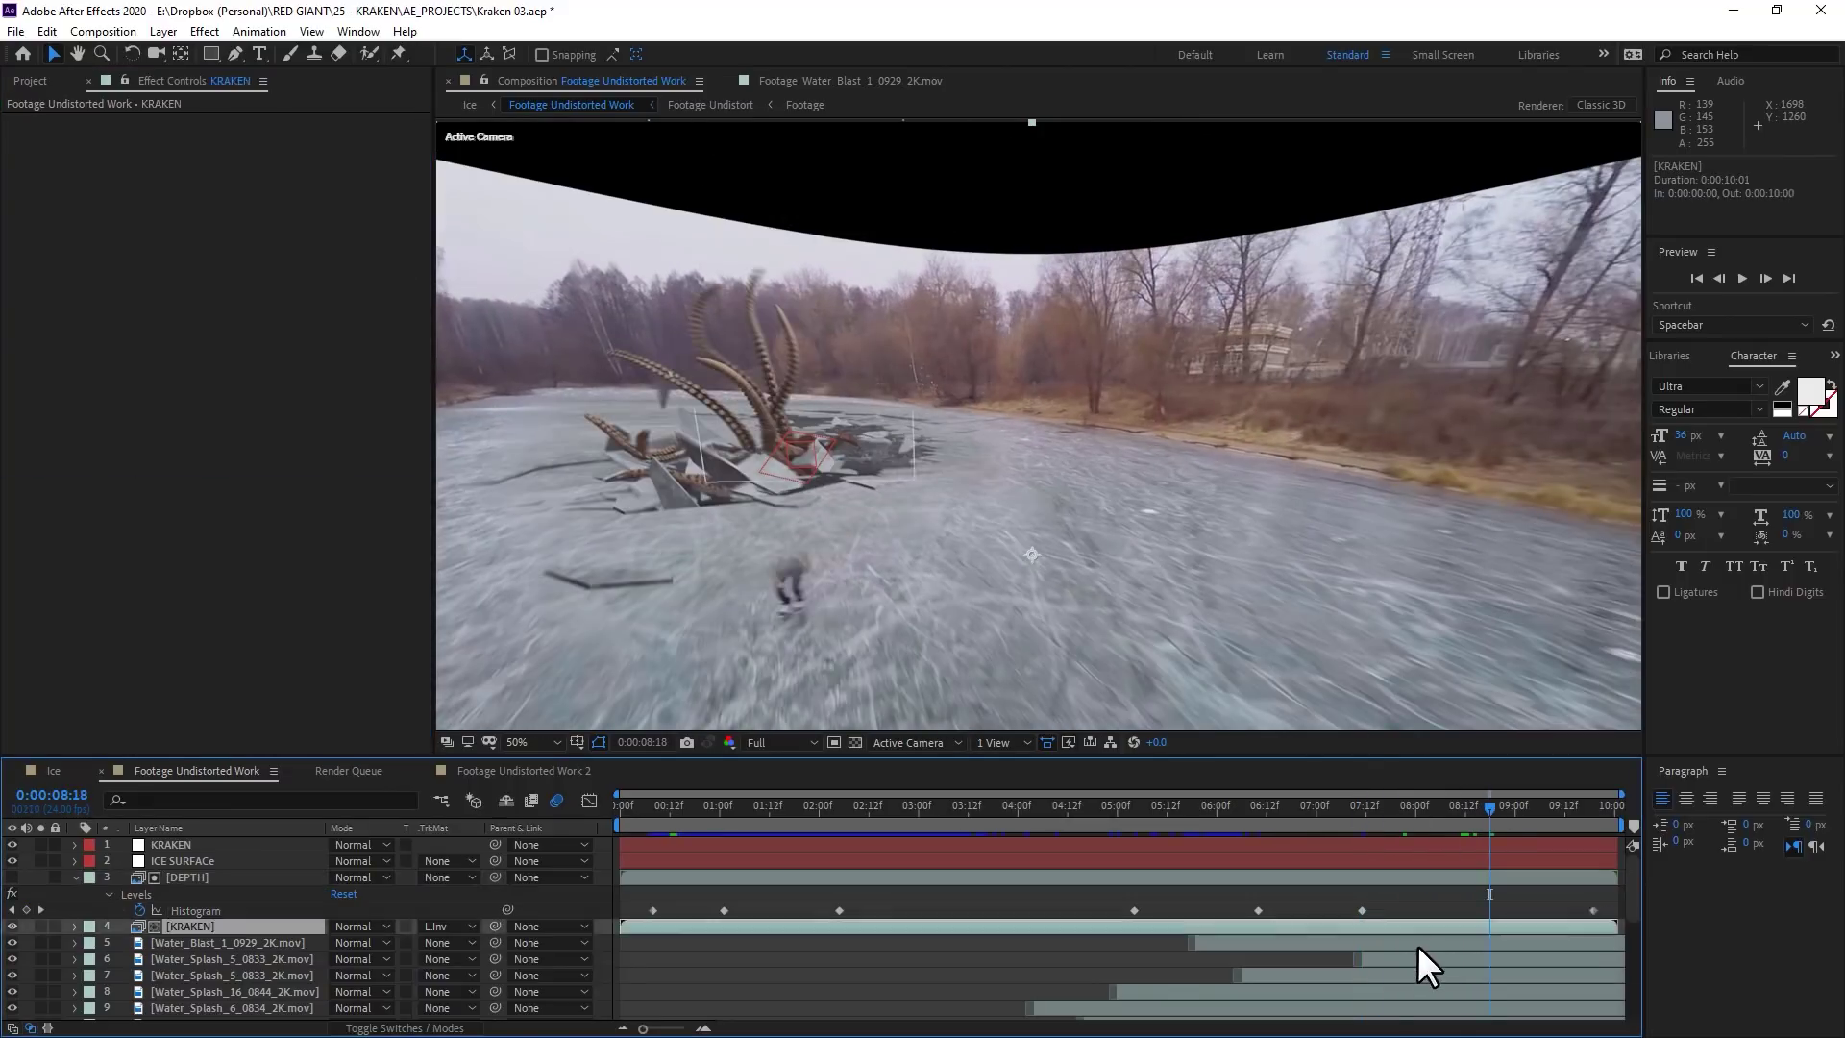
Place a Water_Splash_6 copy at the kraken's base starting at 0:00:08:18, and play back the Ice composition
click(268, 1009)
drag(1073, 1008, 1370, 914)
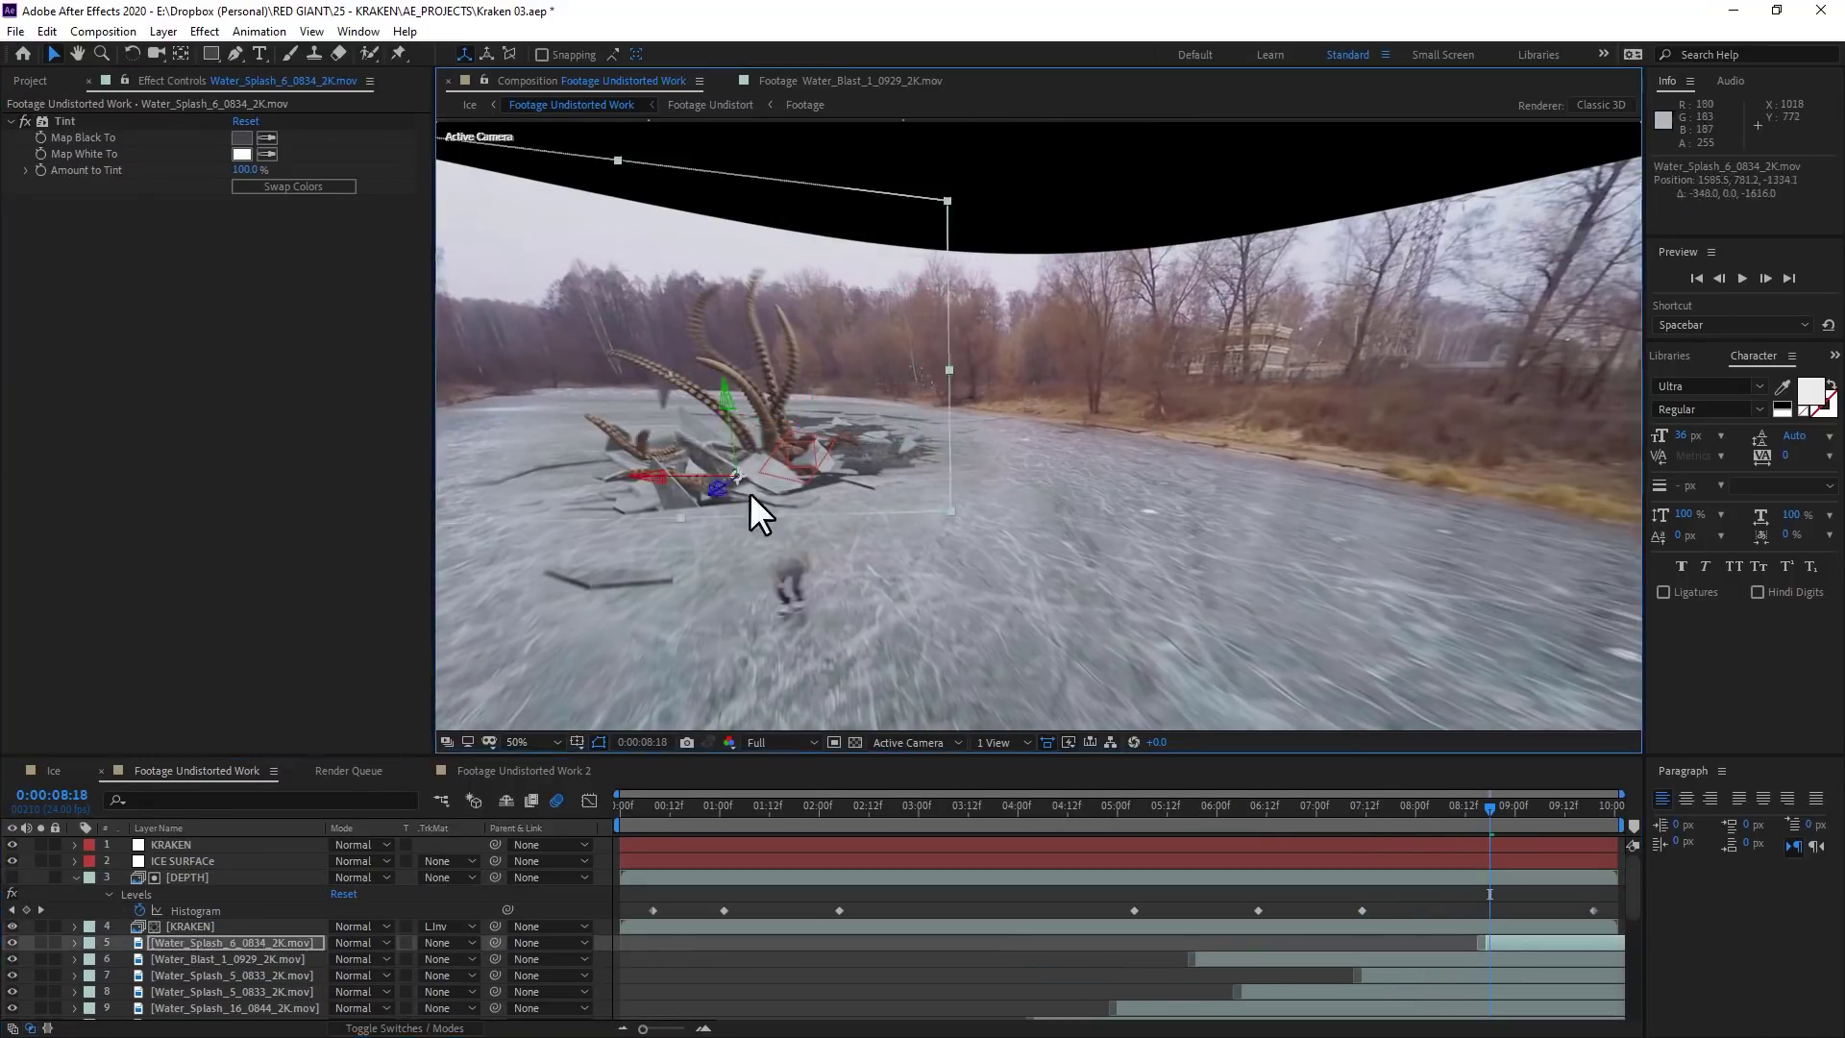
click(53, 771)
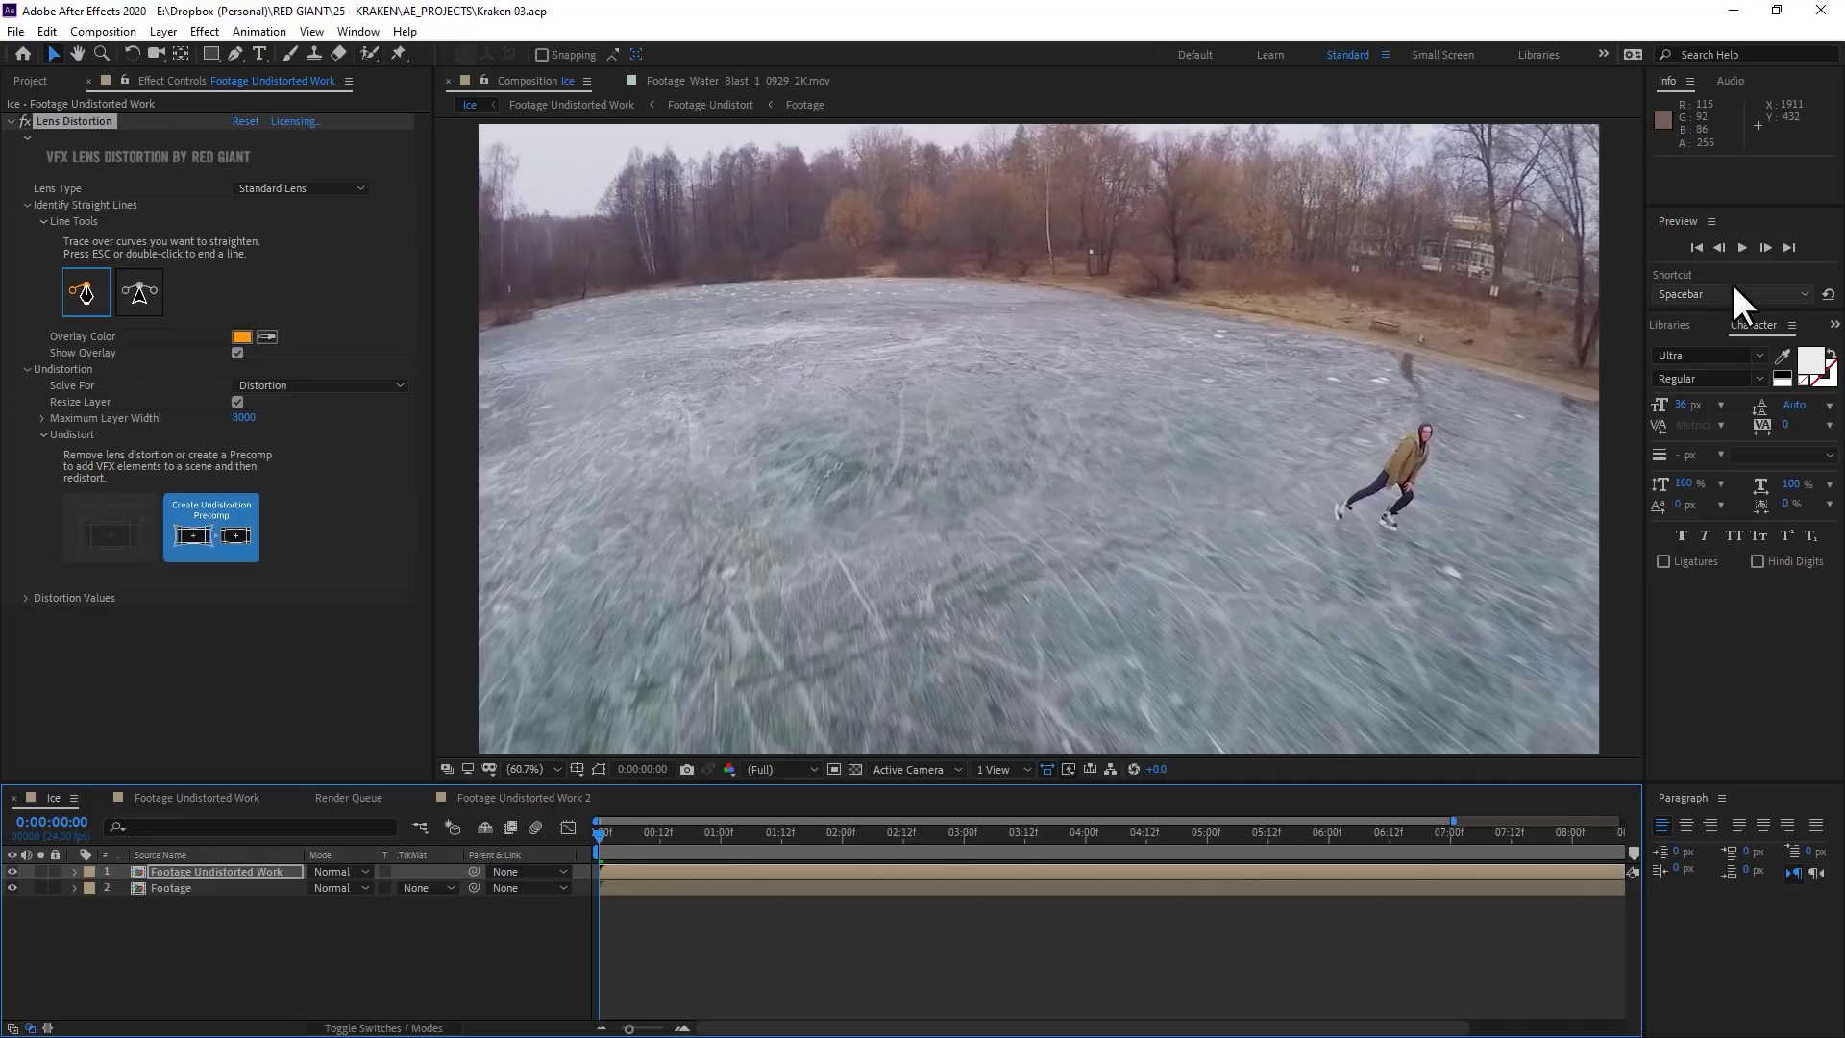
click(1740, 250)
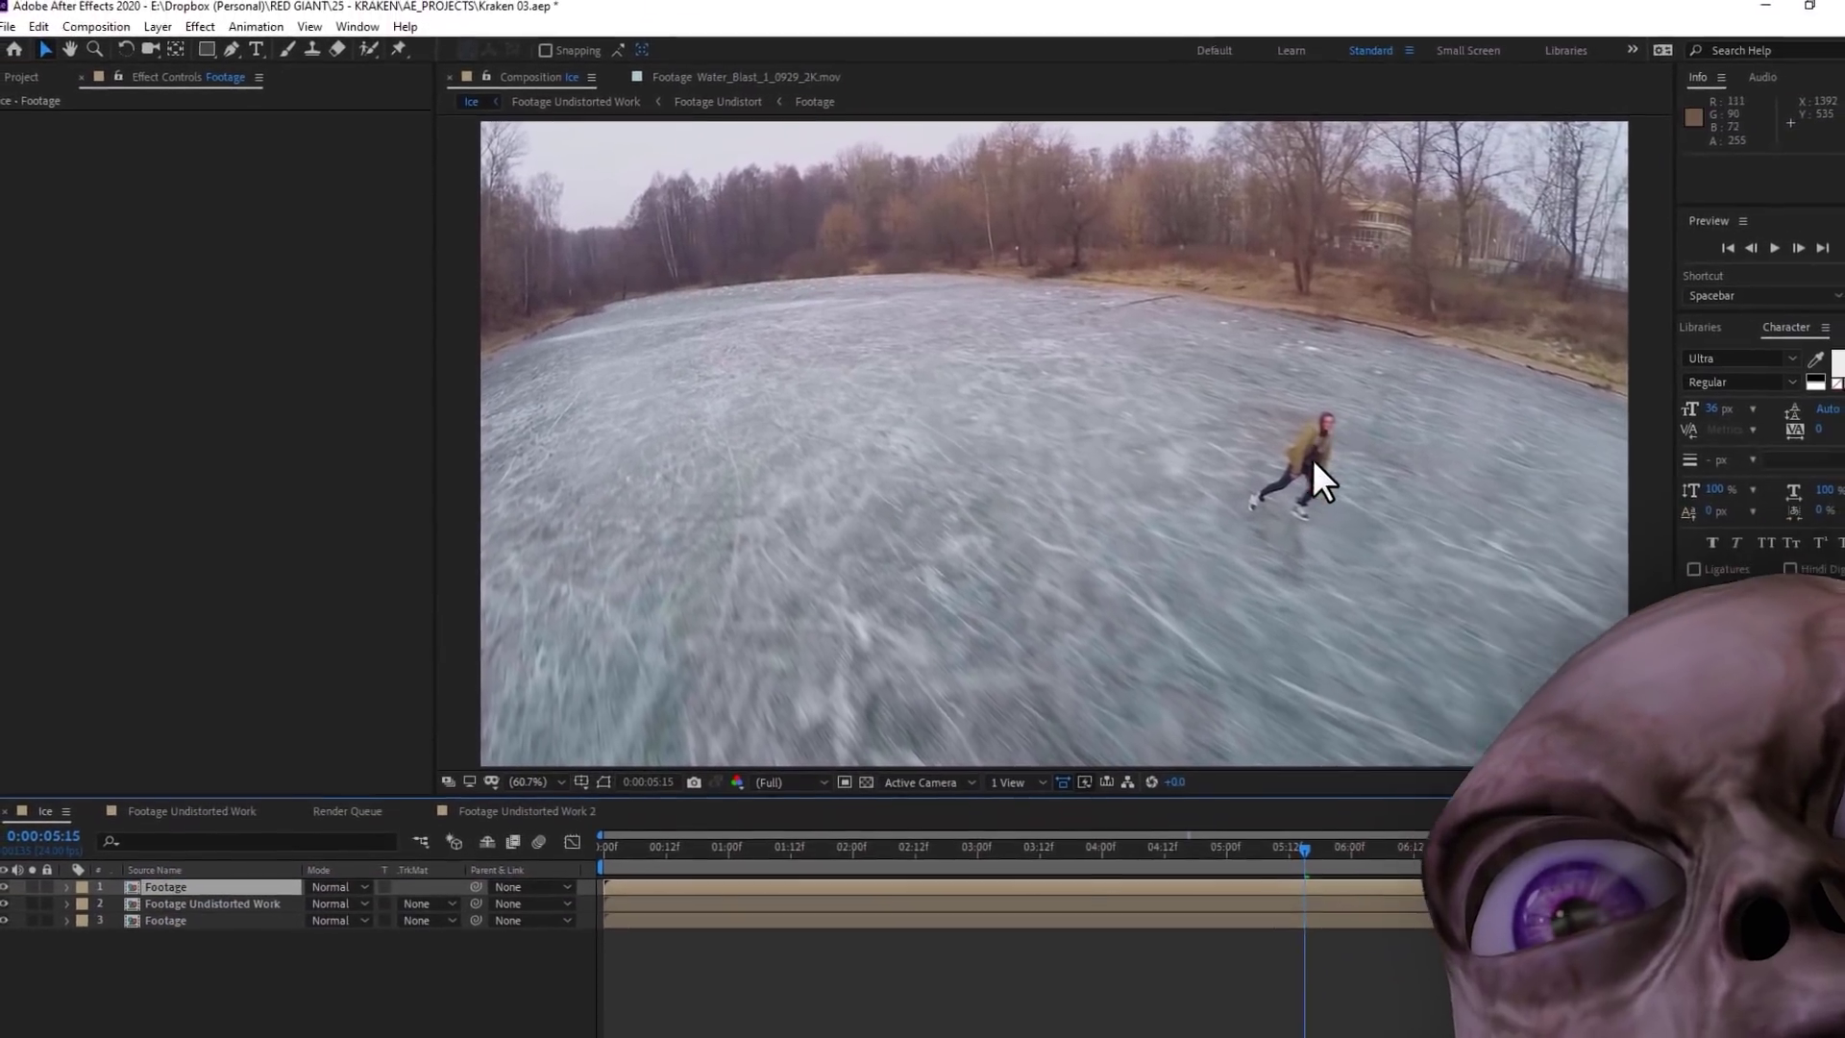
Apply Color Range to the top Footage layer and sample the ice to key it out around the skater
drag(1301, 852, 1515, 841)
mouse_move(442, 434)
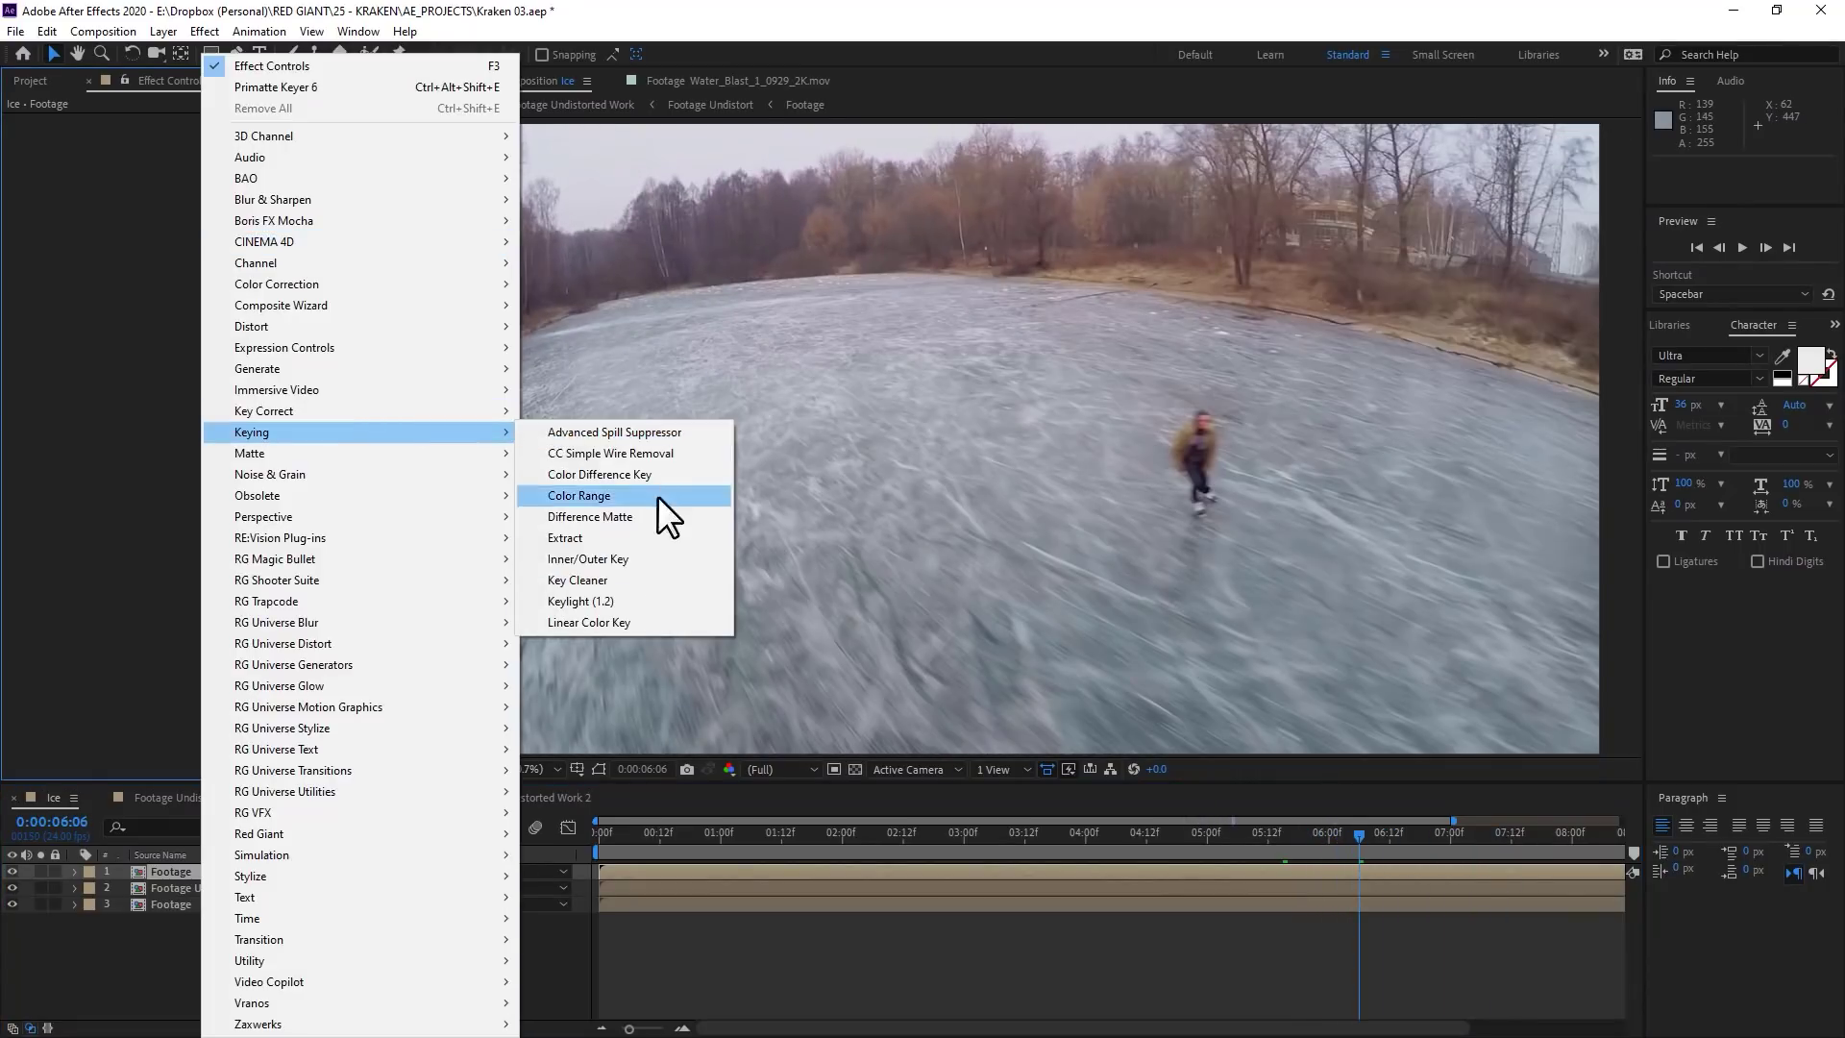
click(579, 495)
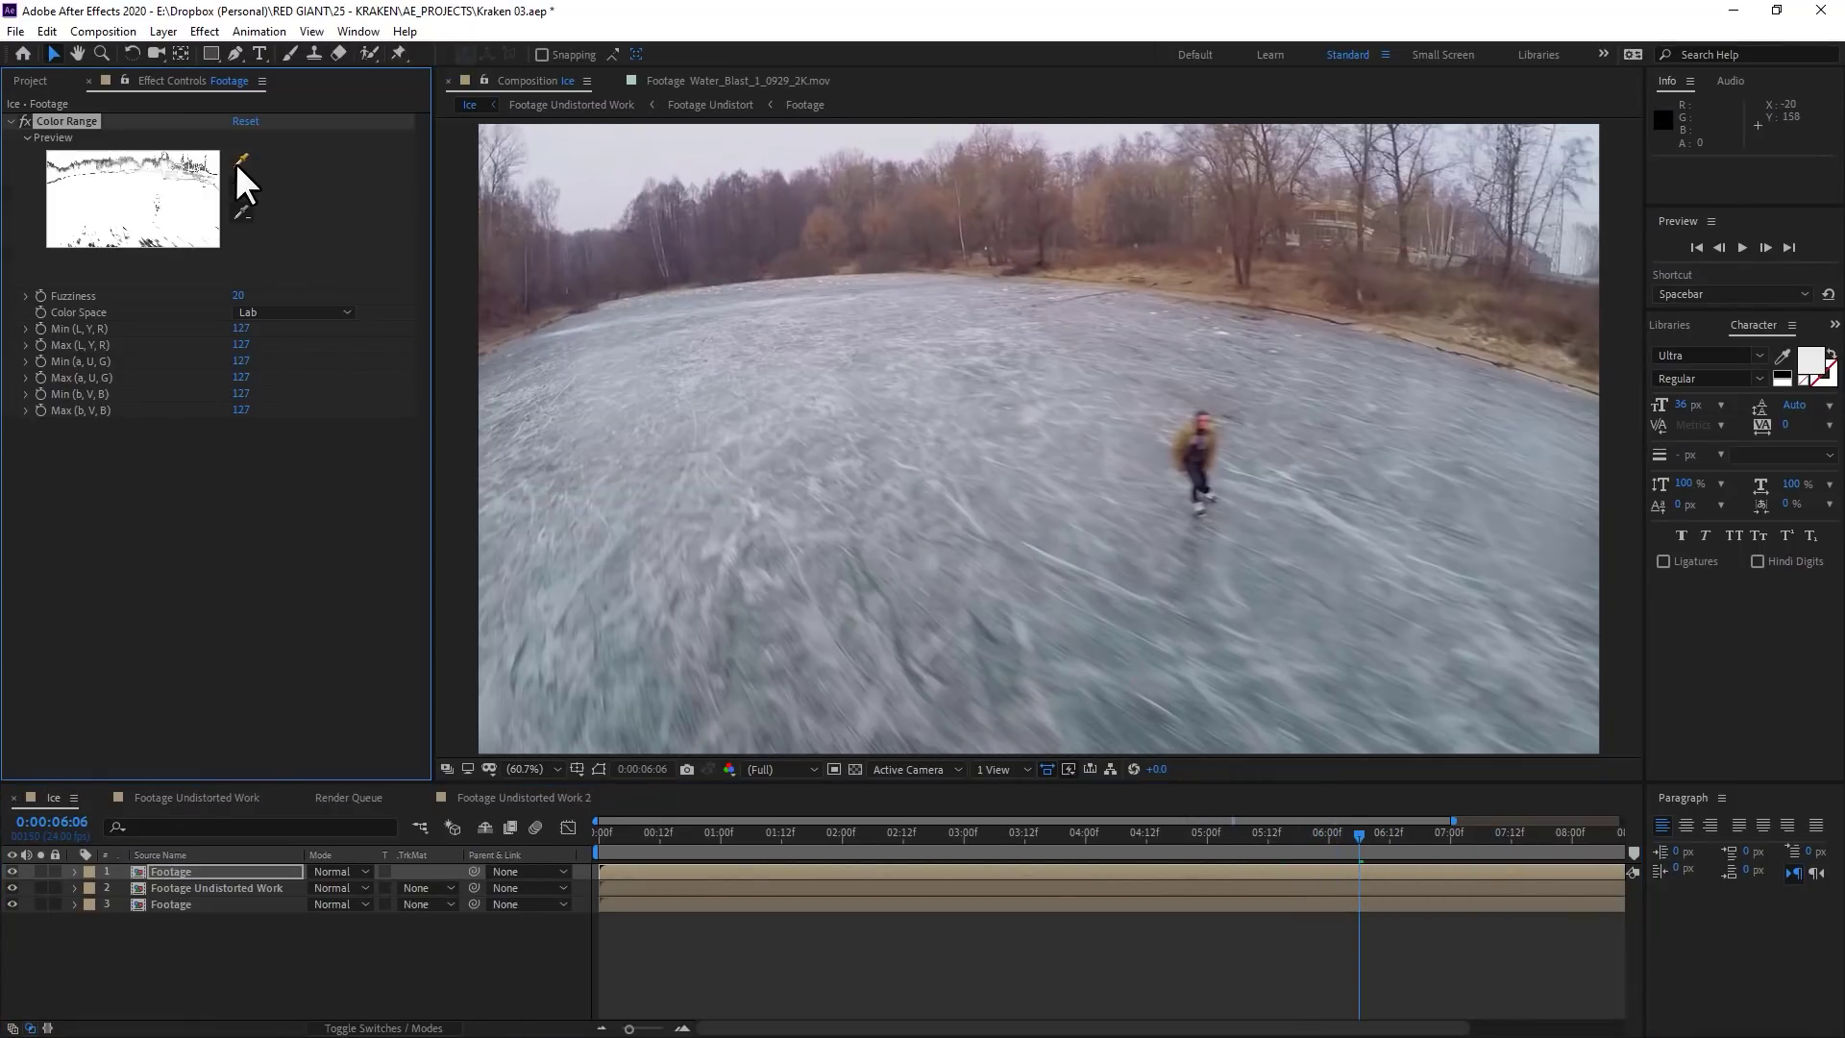
click(241, 161)
click(149, 190)
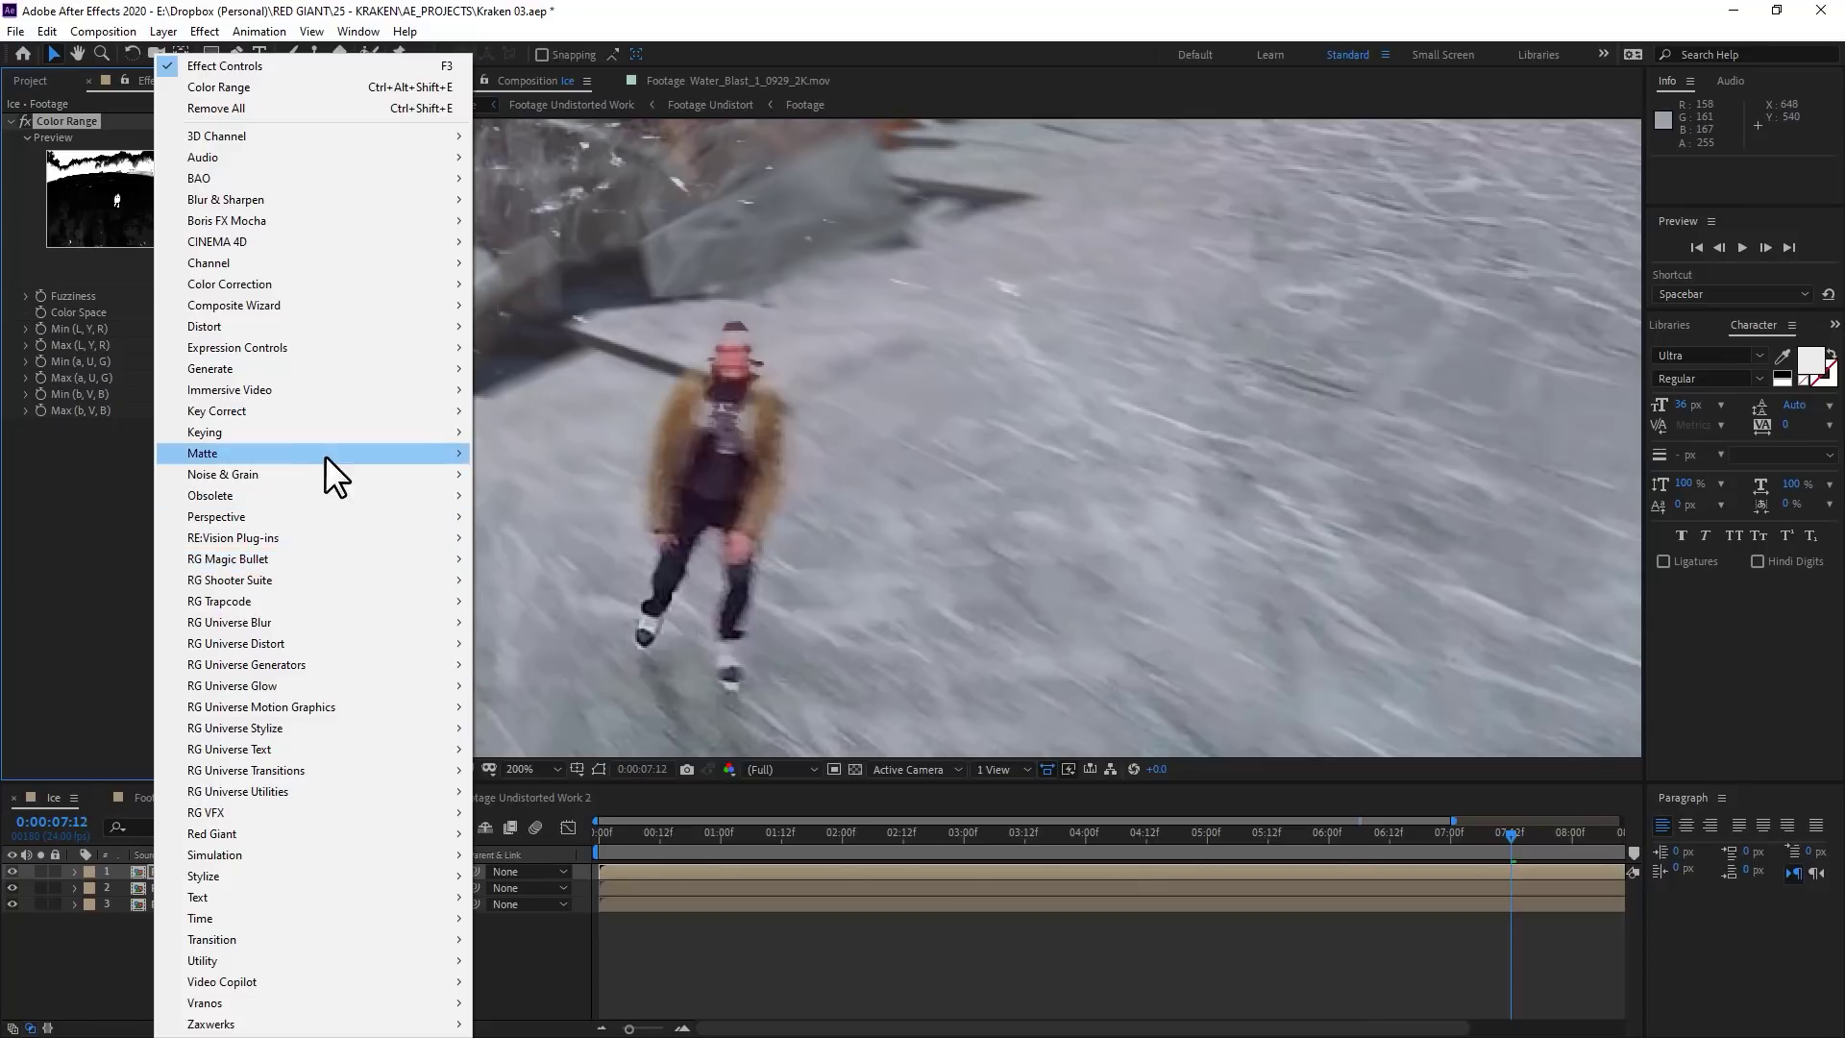
Add Simple Choker with Choke Matte at -2.80 and Matte Choker to the keyed Footage layer
click(519, 525)
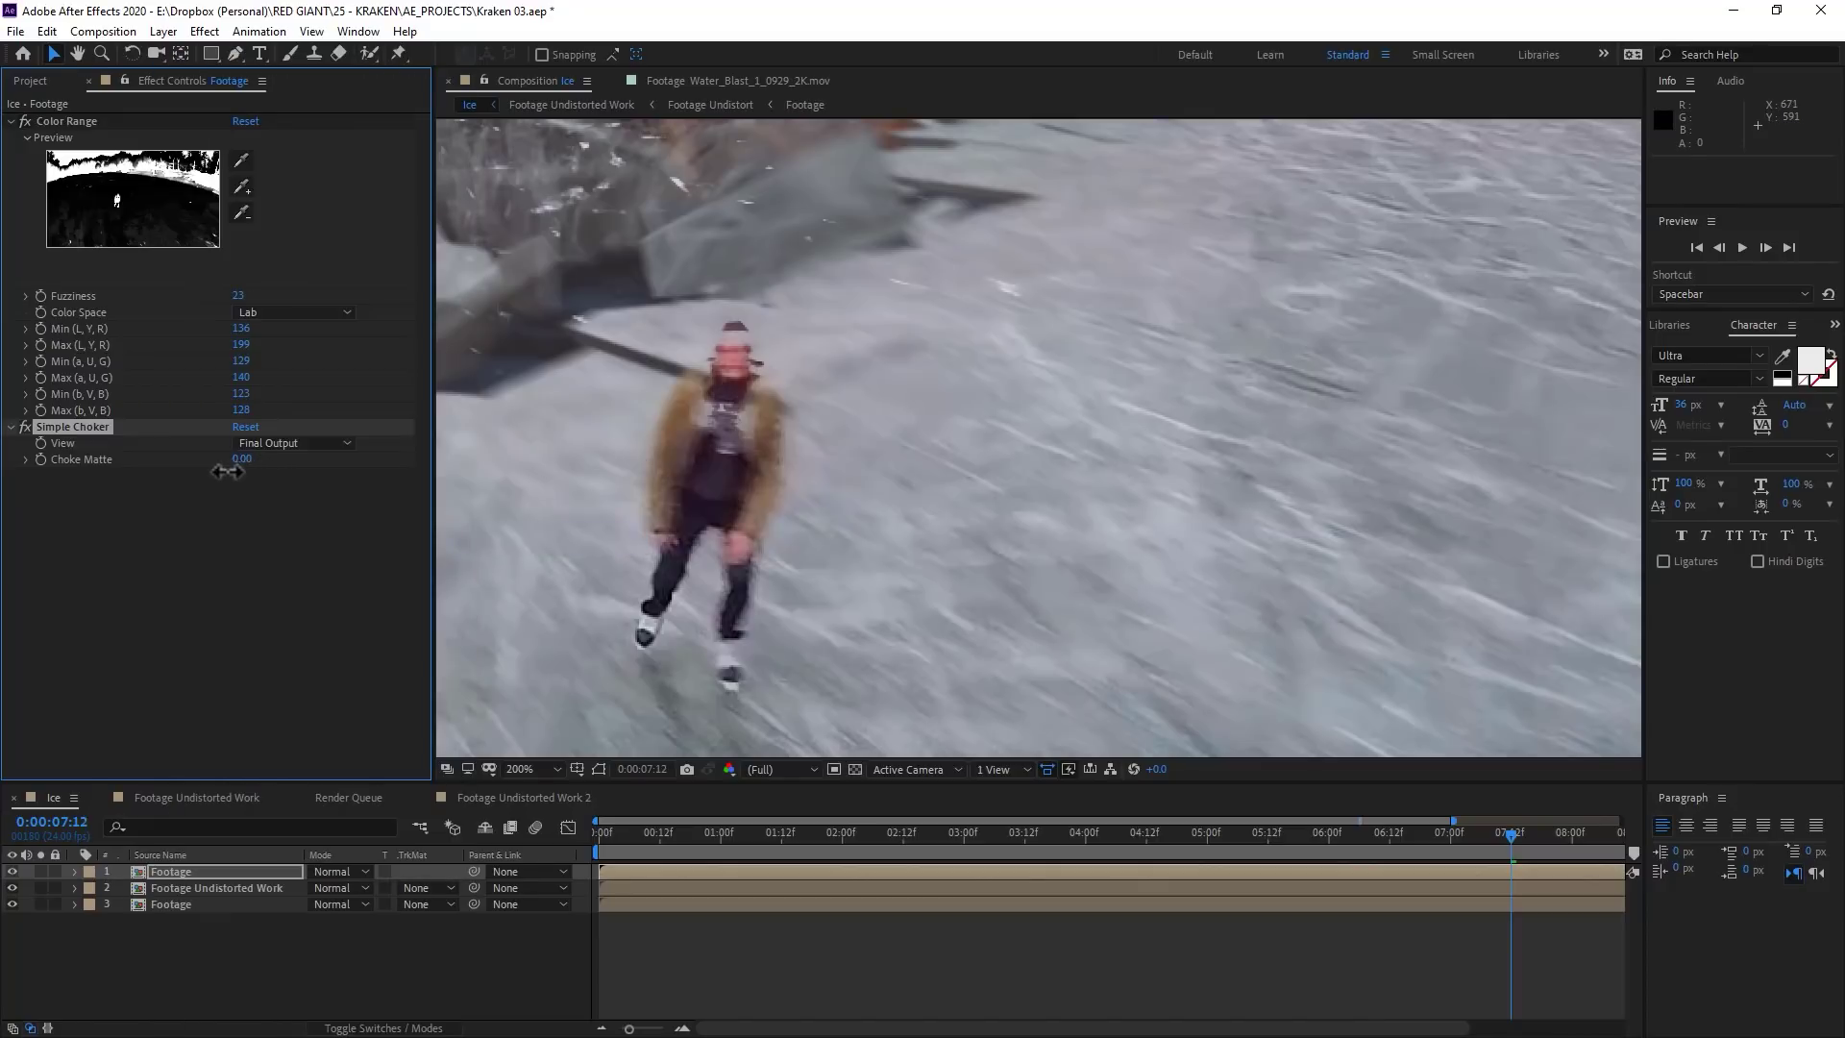
right_click(234, 538)
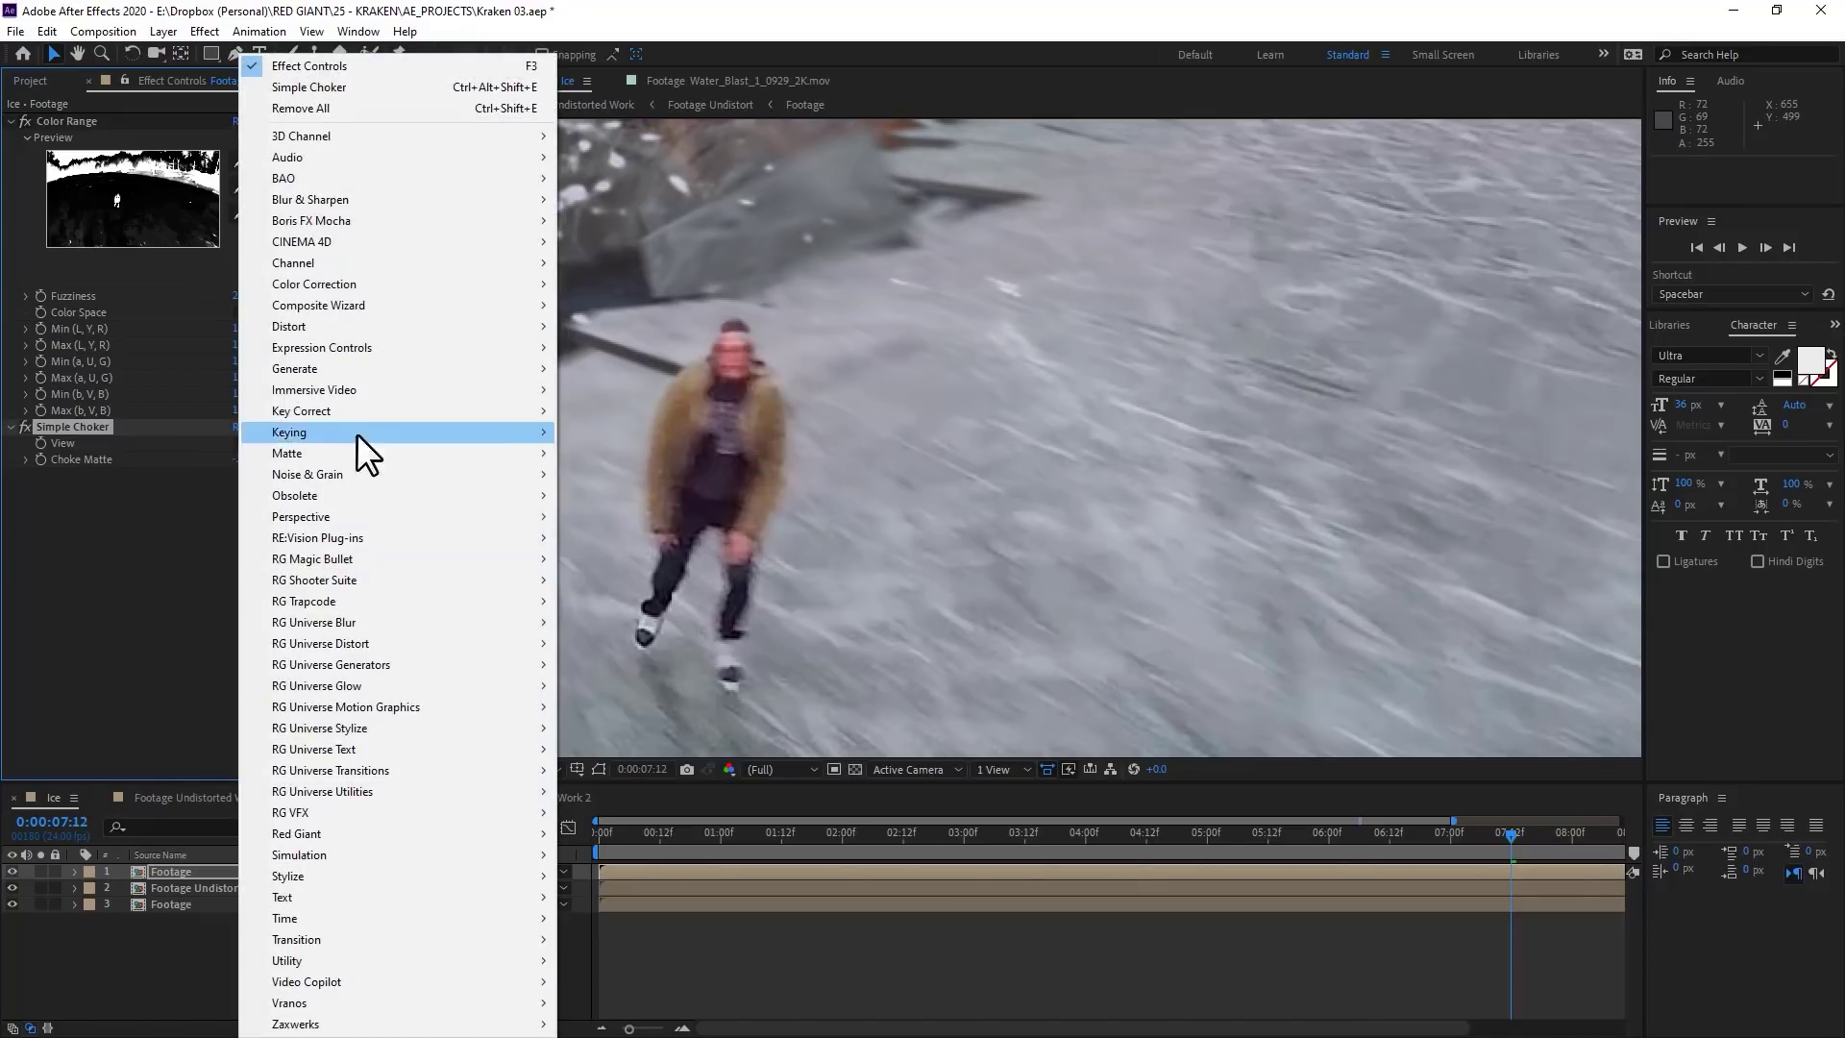
mouse_move(385, 453)
click(620, 453)
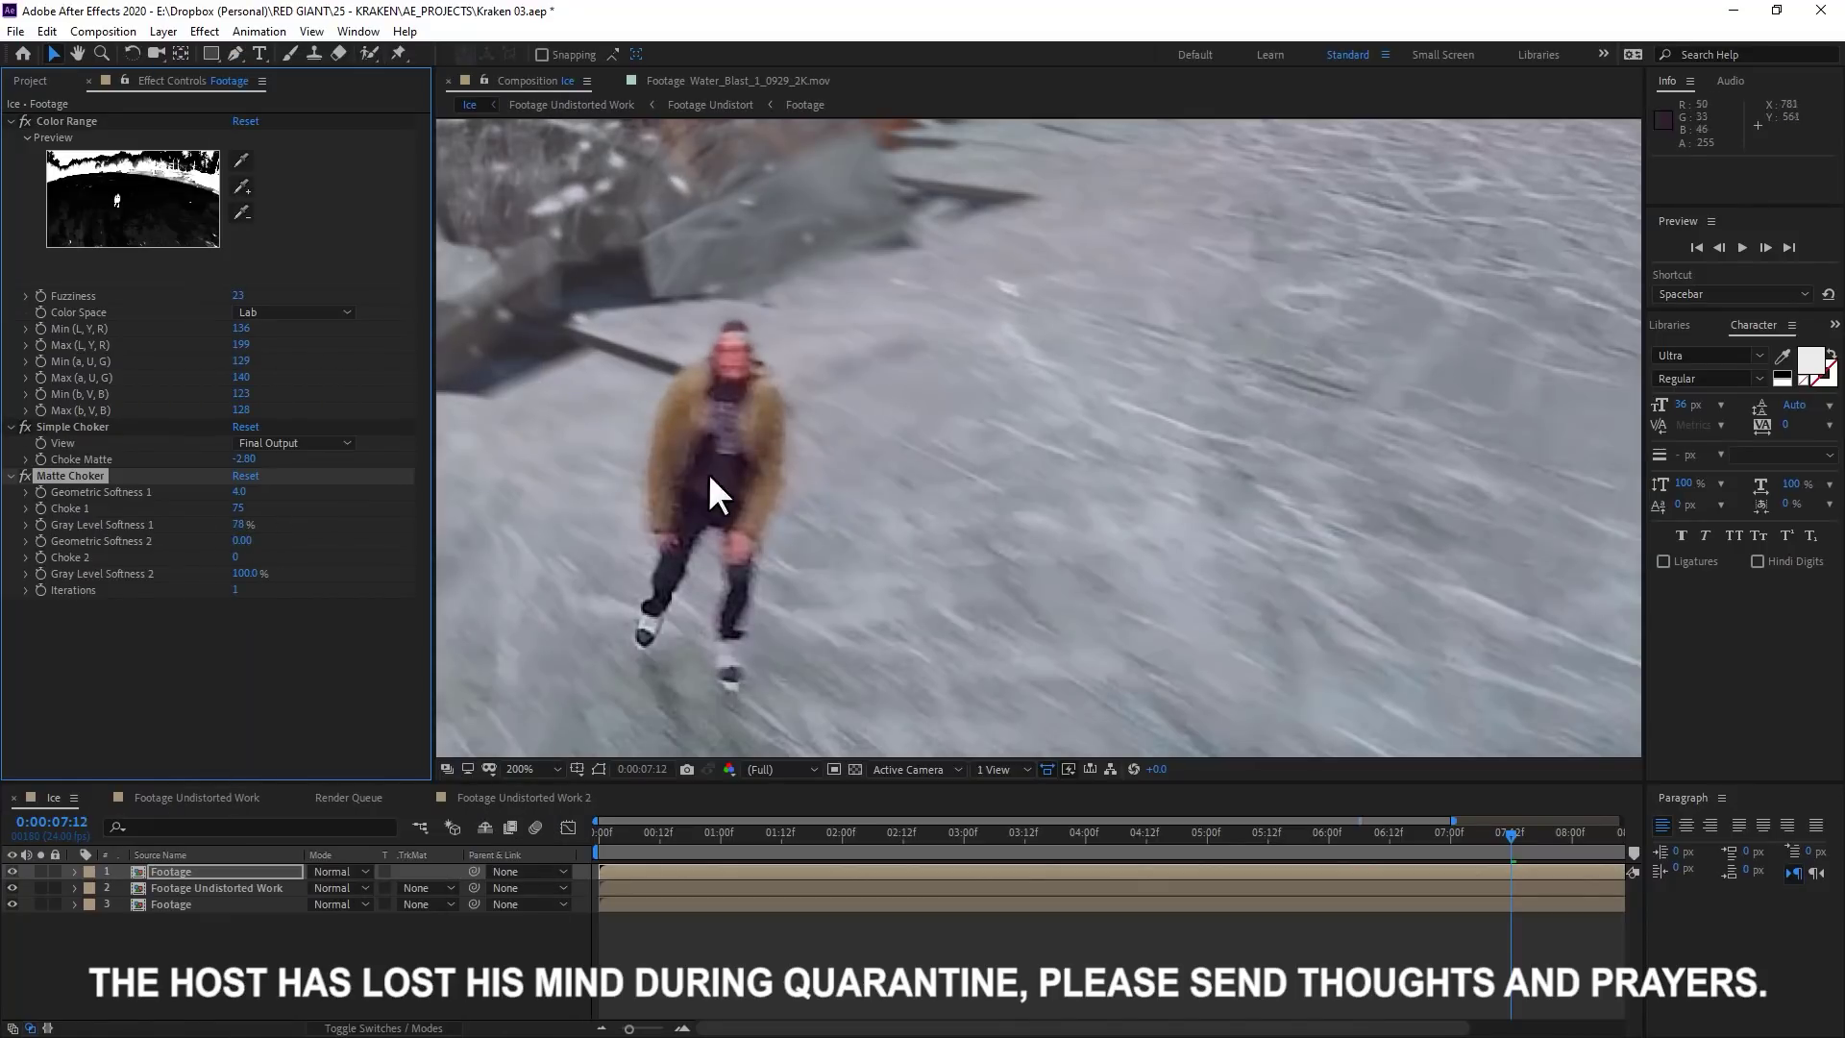
Draw an elliptical mask around the skater, set Choke Matte to -6.20, and keyframe the mask path to follow him
scroll(711, 480, down, 1)
key(q)
key(q)
key(q)
drag(942, 364, 905, 416)
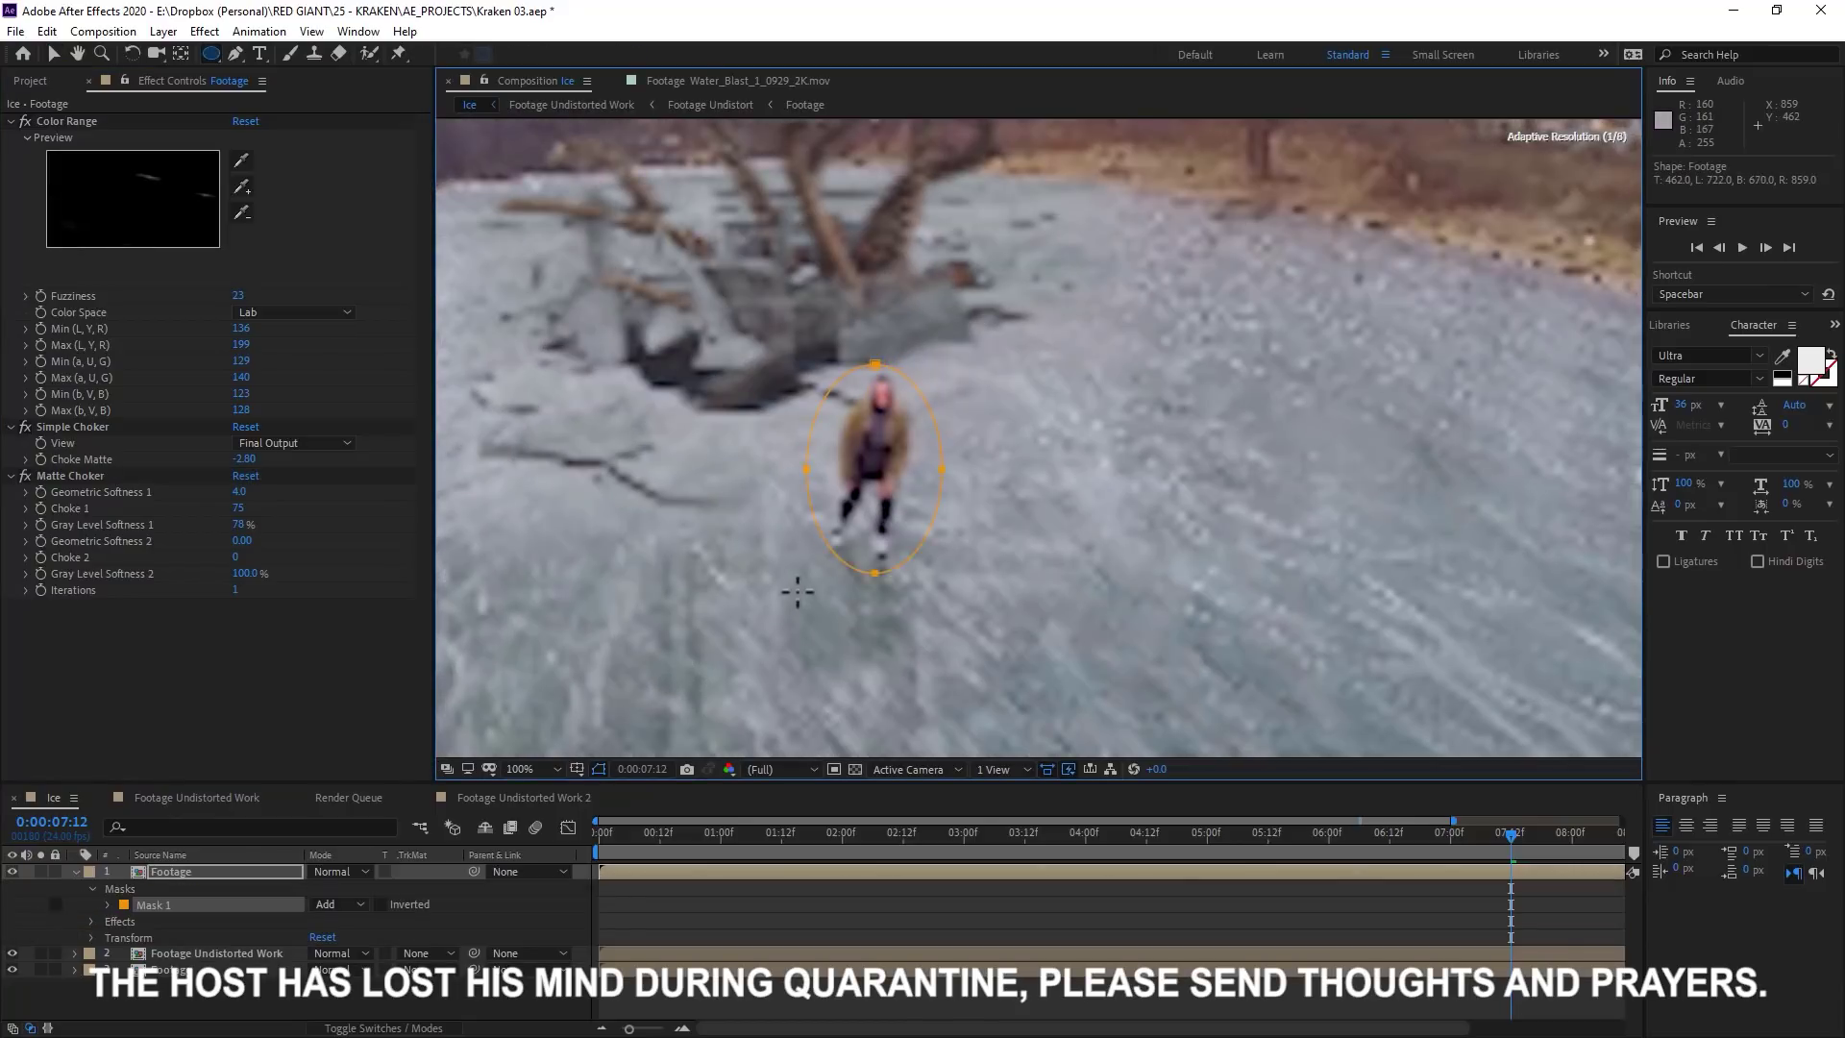
drag(245, 458, 218, 486)
drag(1351, 845, 822, 464)
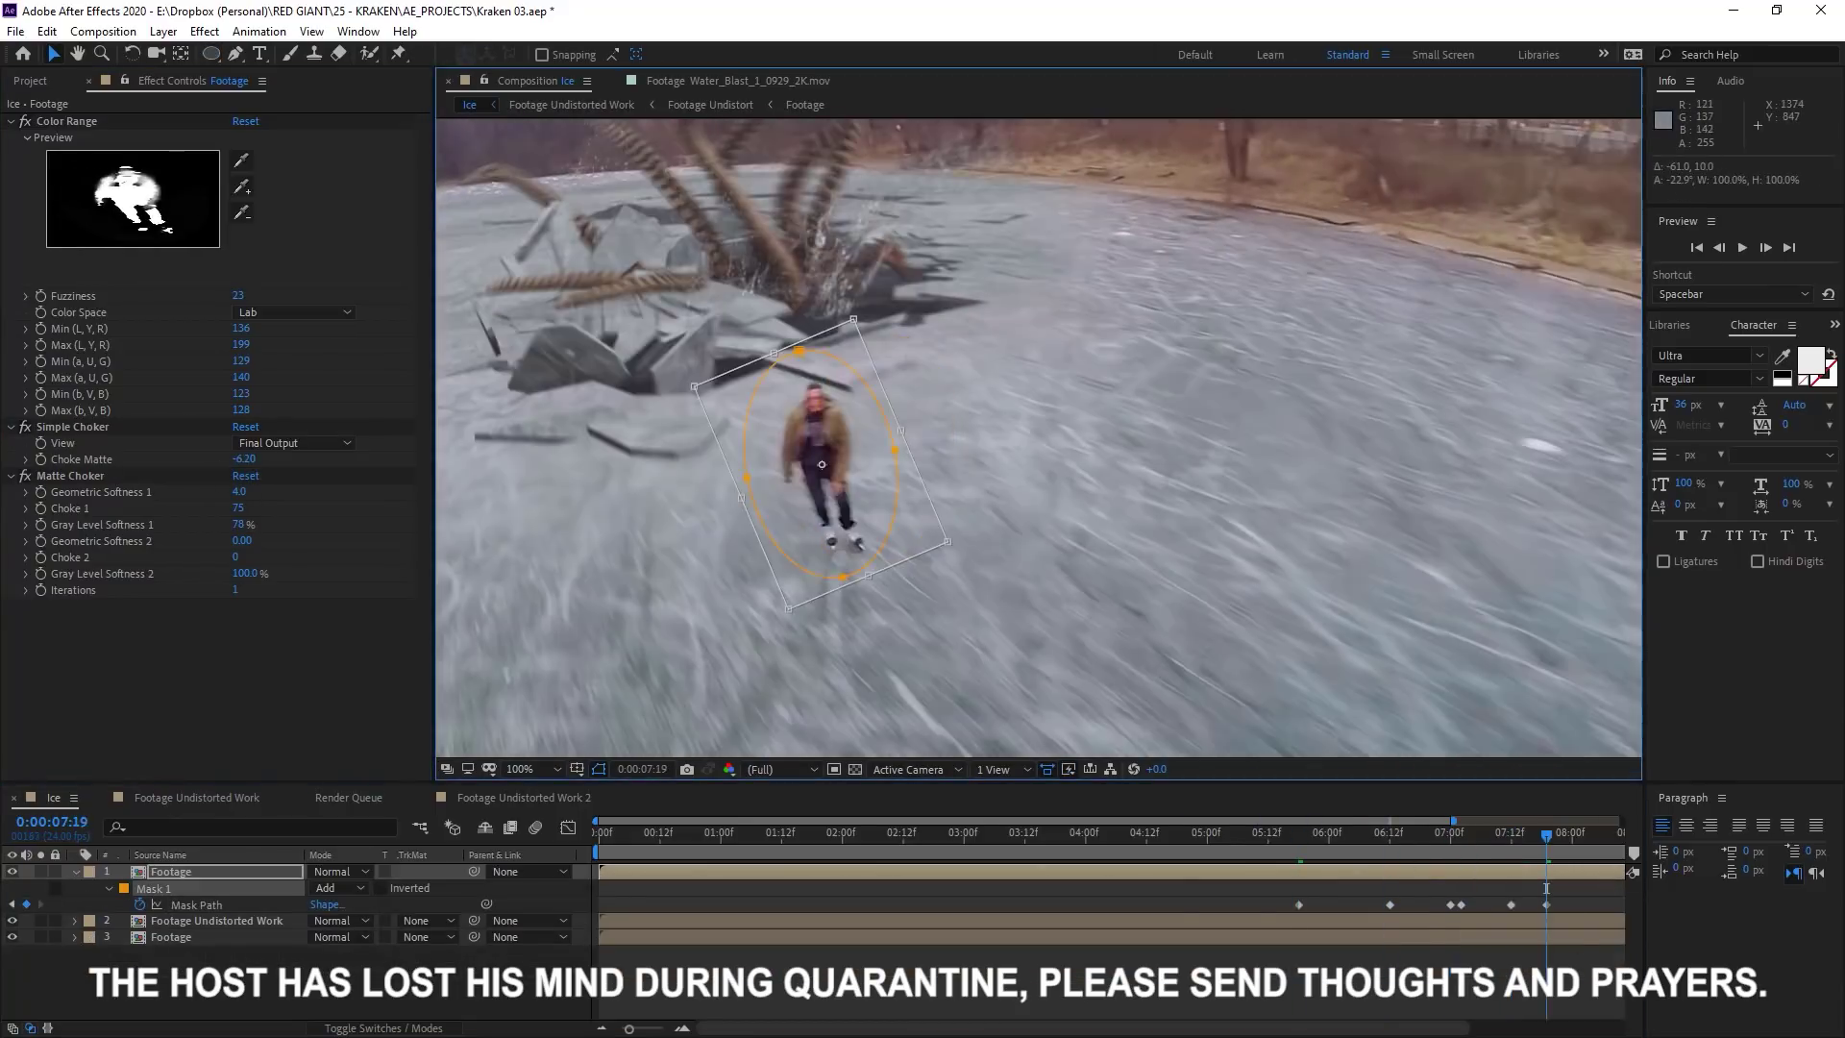
Play back the Ice composition to check the masked skater over the kraken
key(space)
scroll(1521, 636, down, 1)
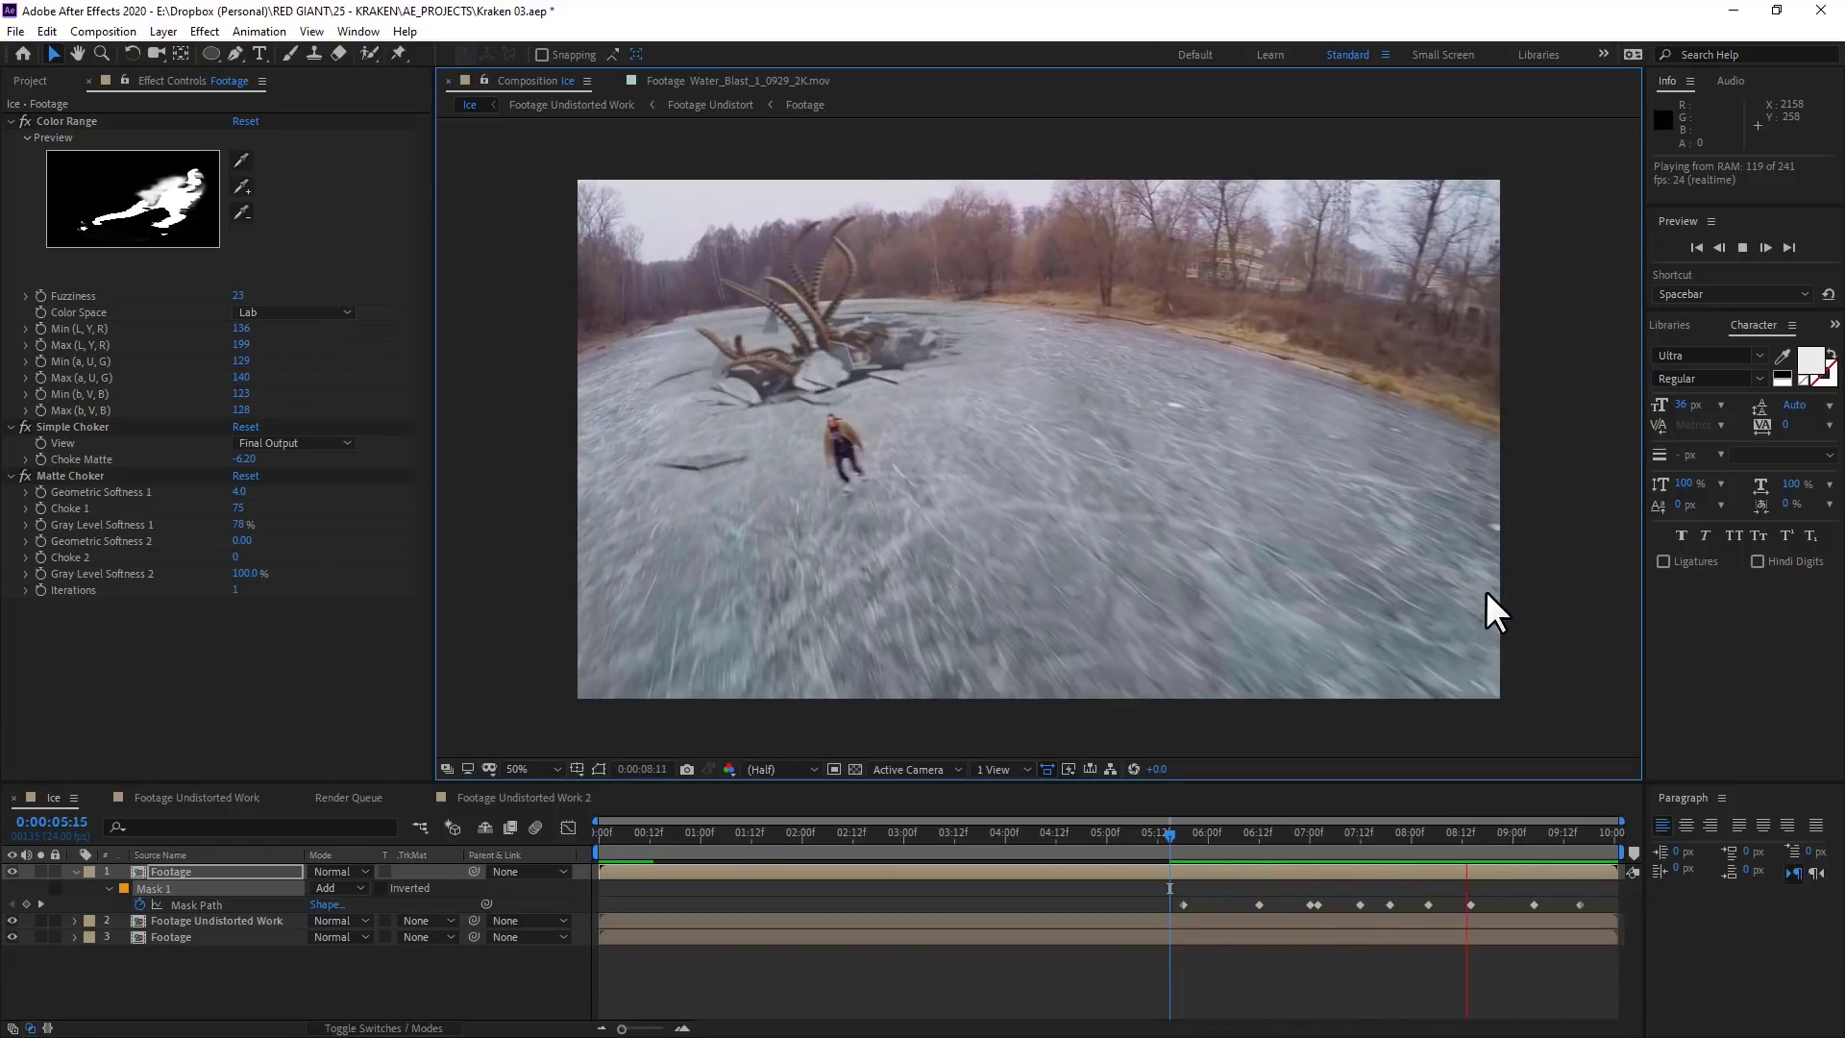
key(space)
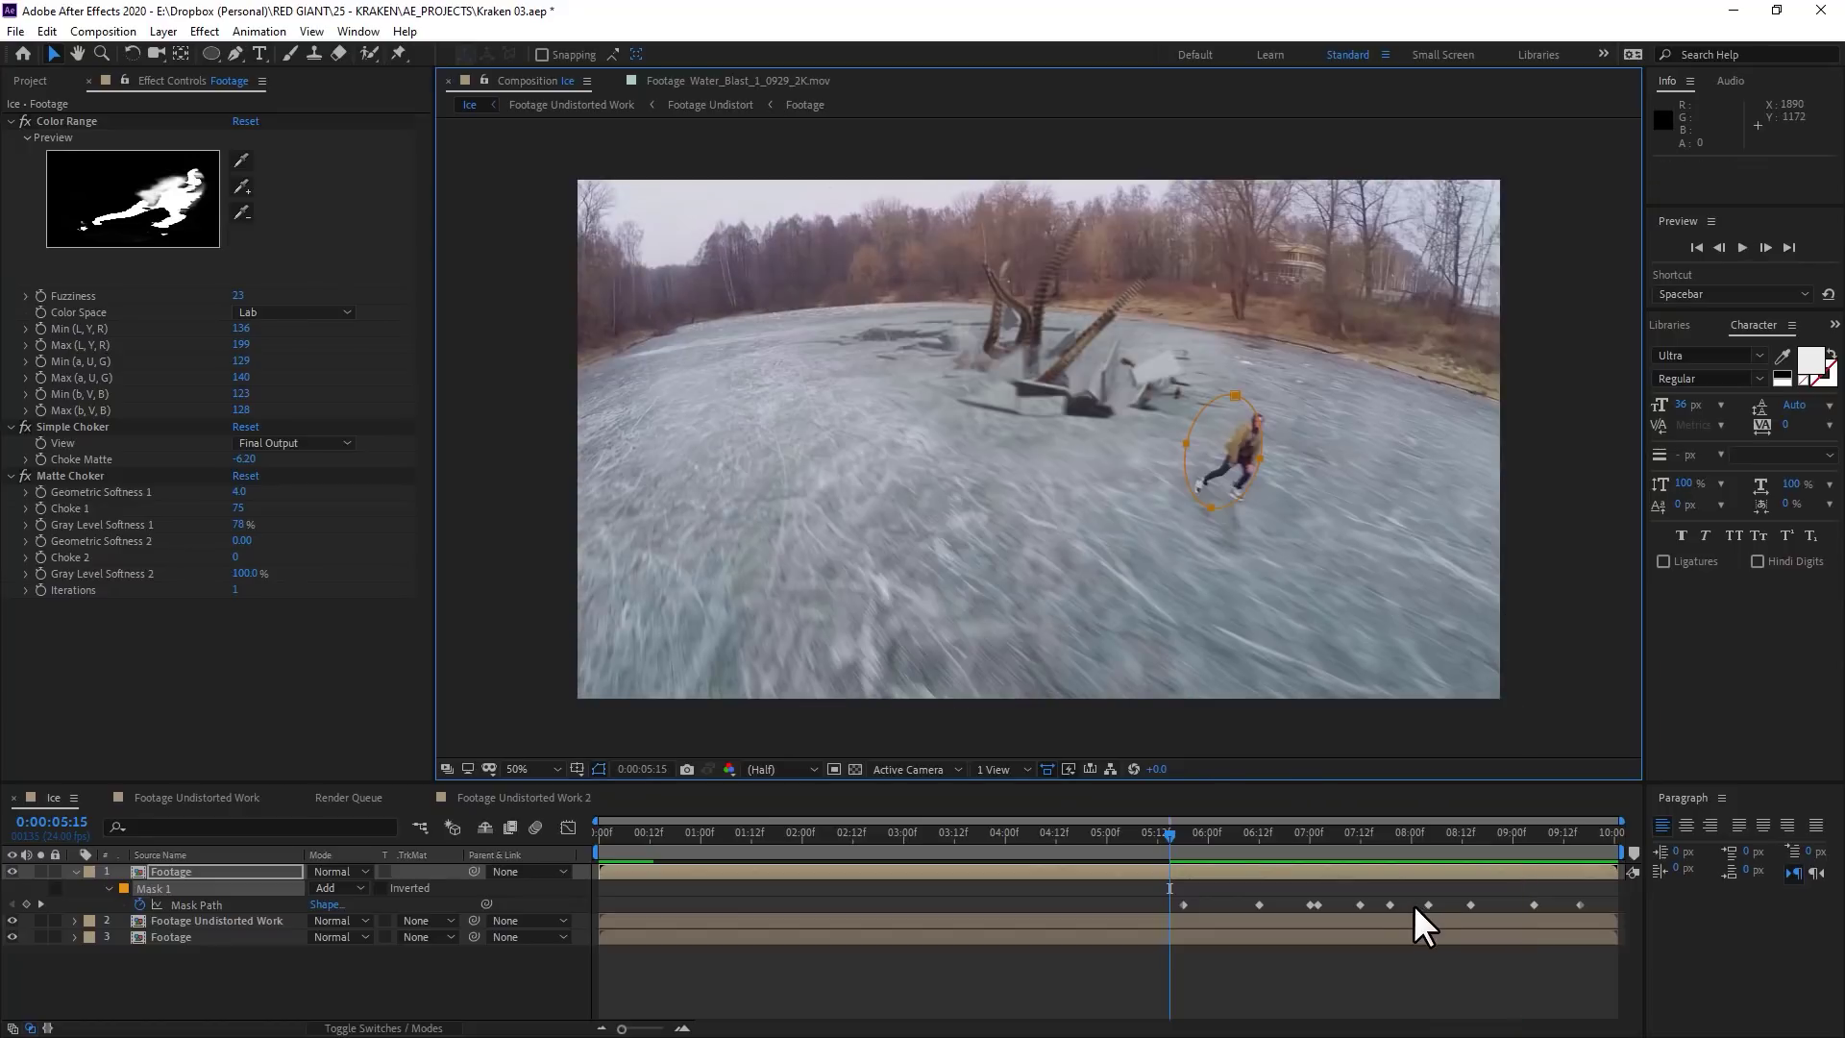
Apply the Reflection effect to the Footage Undistorted Work layer
click(221, 921)
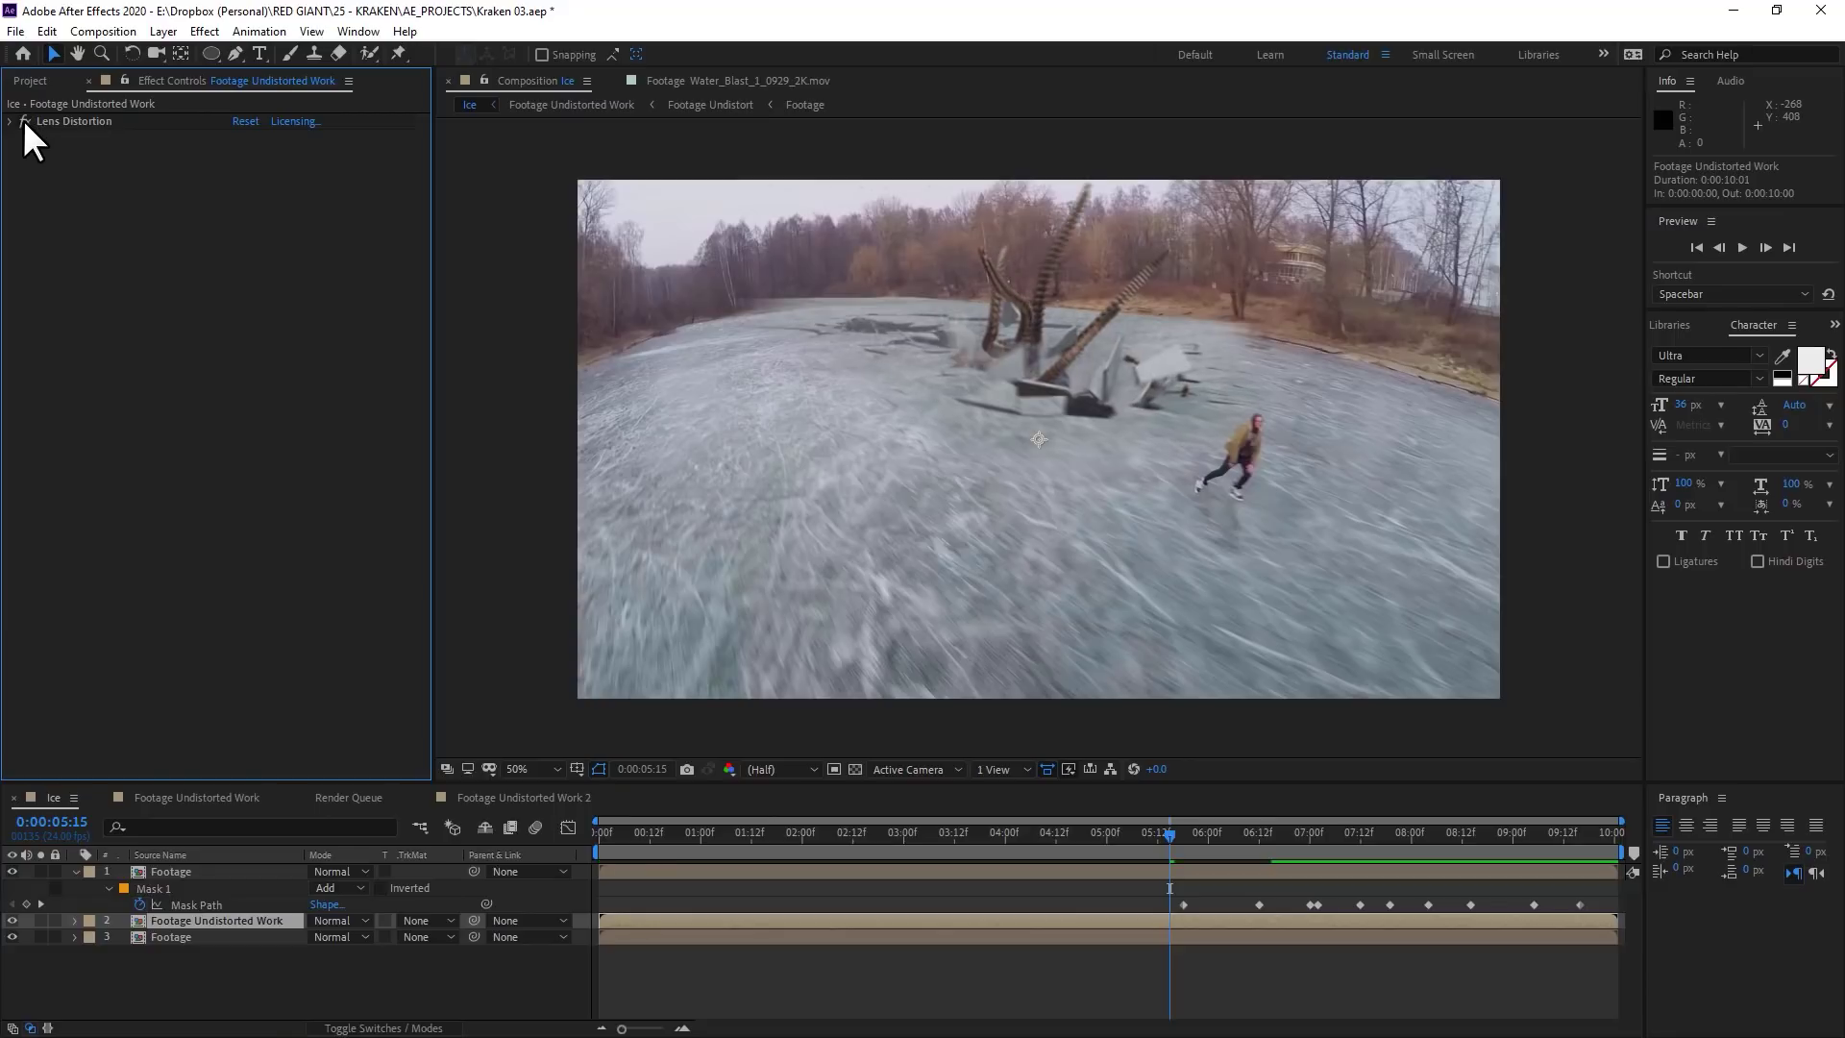
text(reflec)
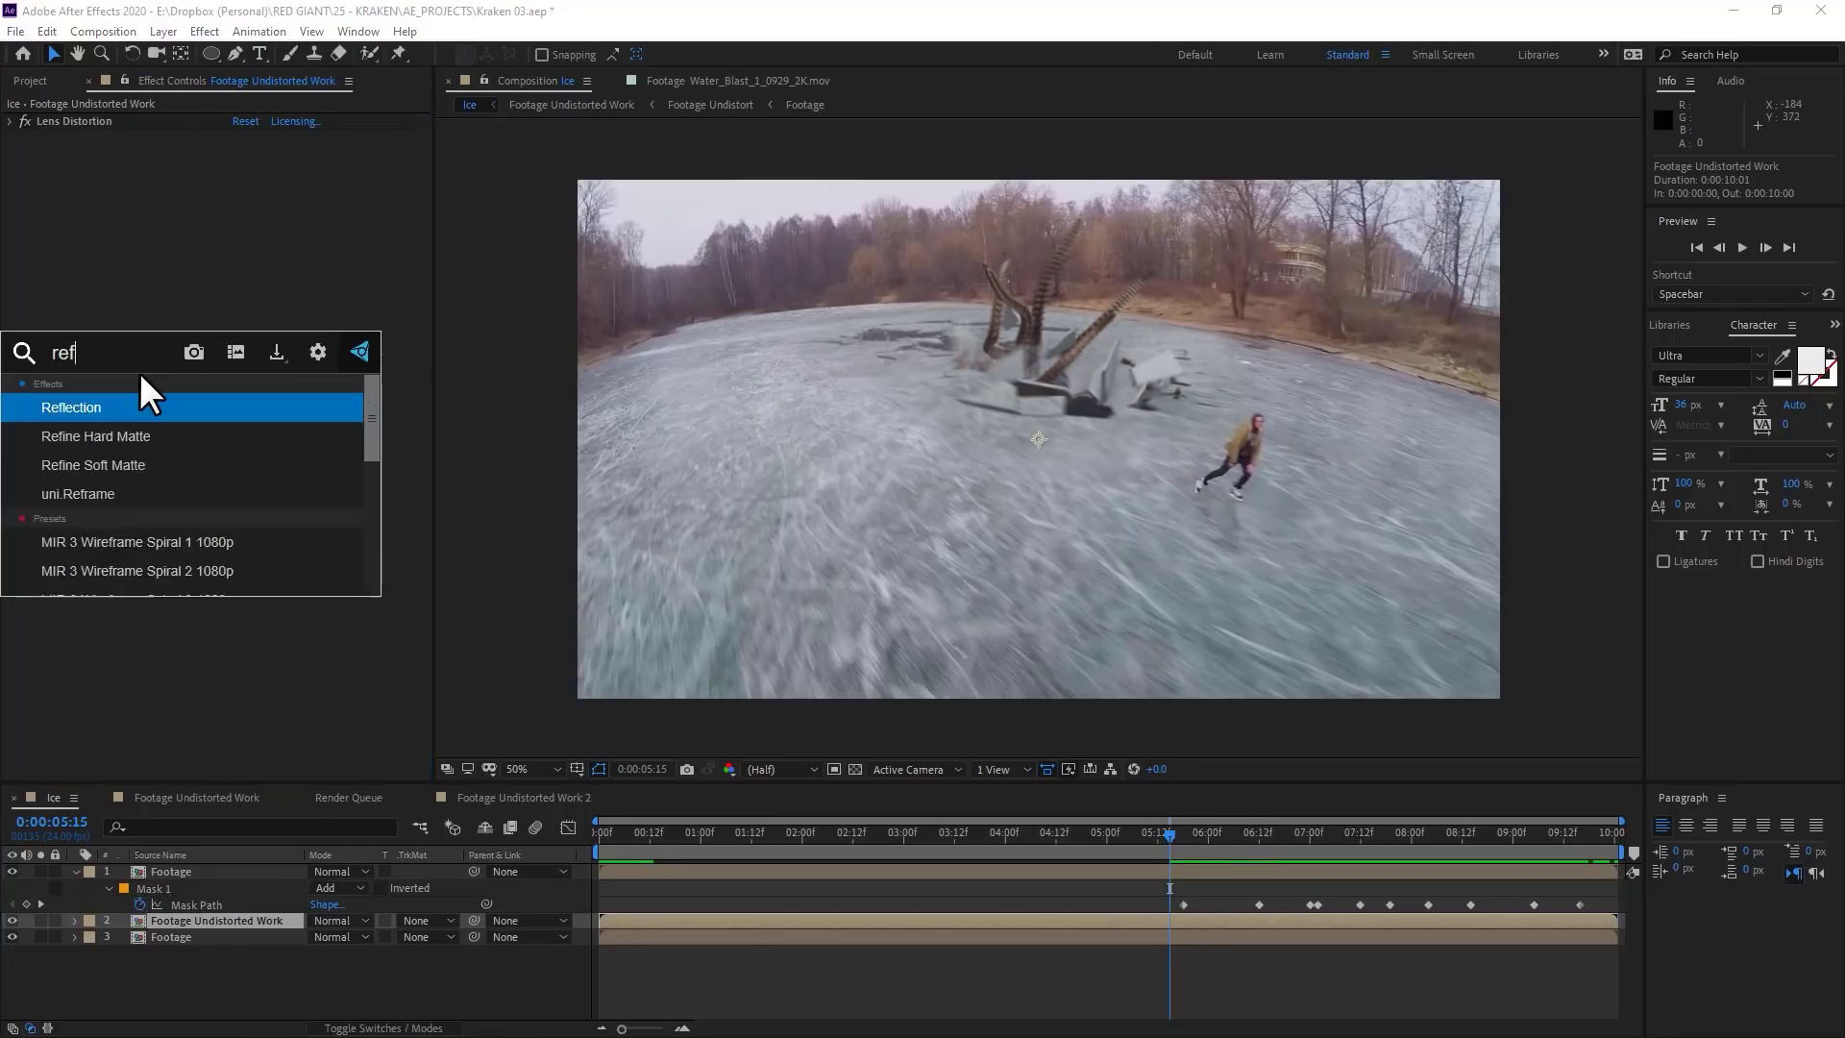
key(Return)
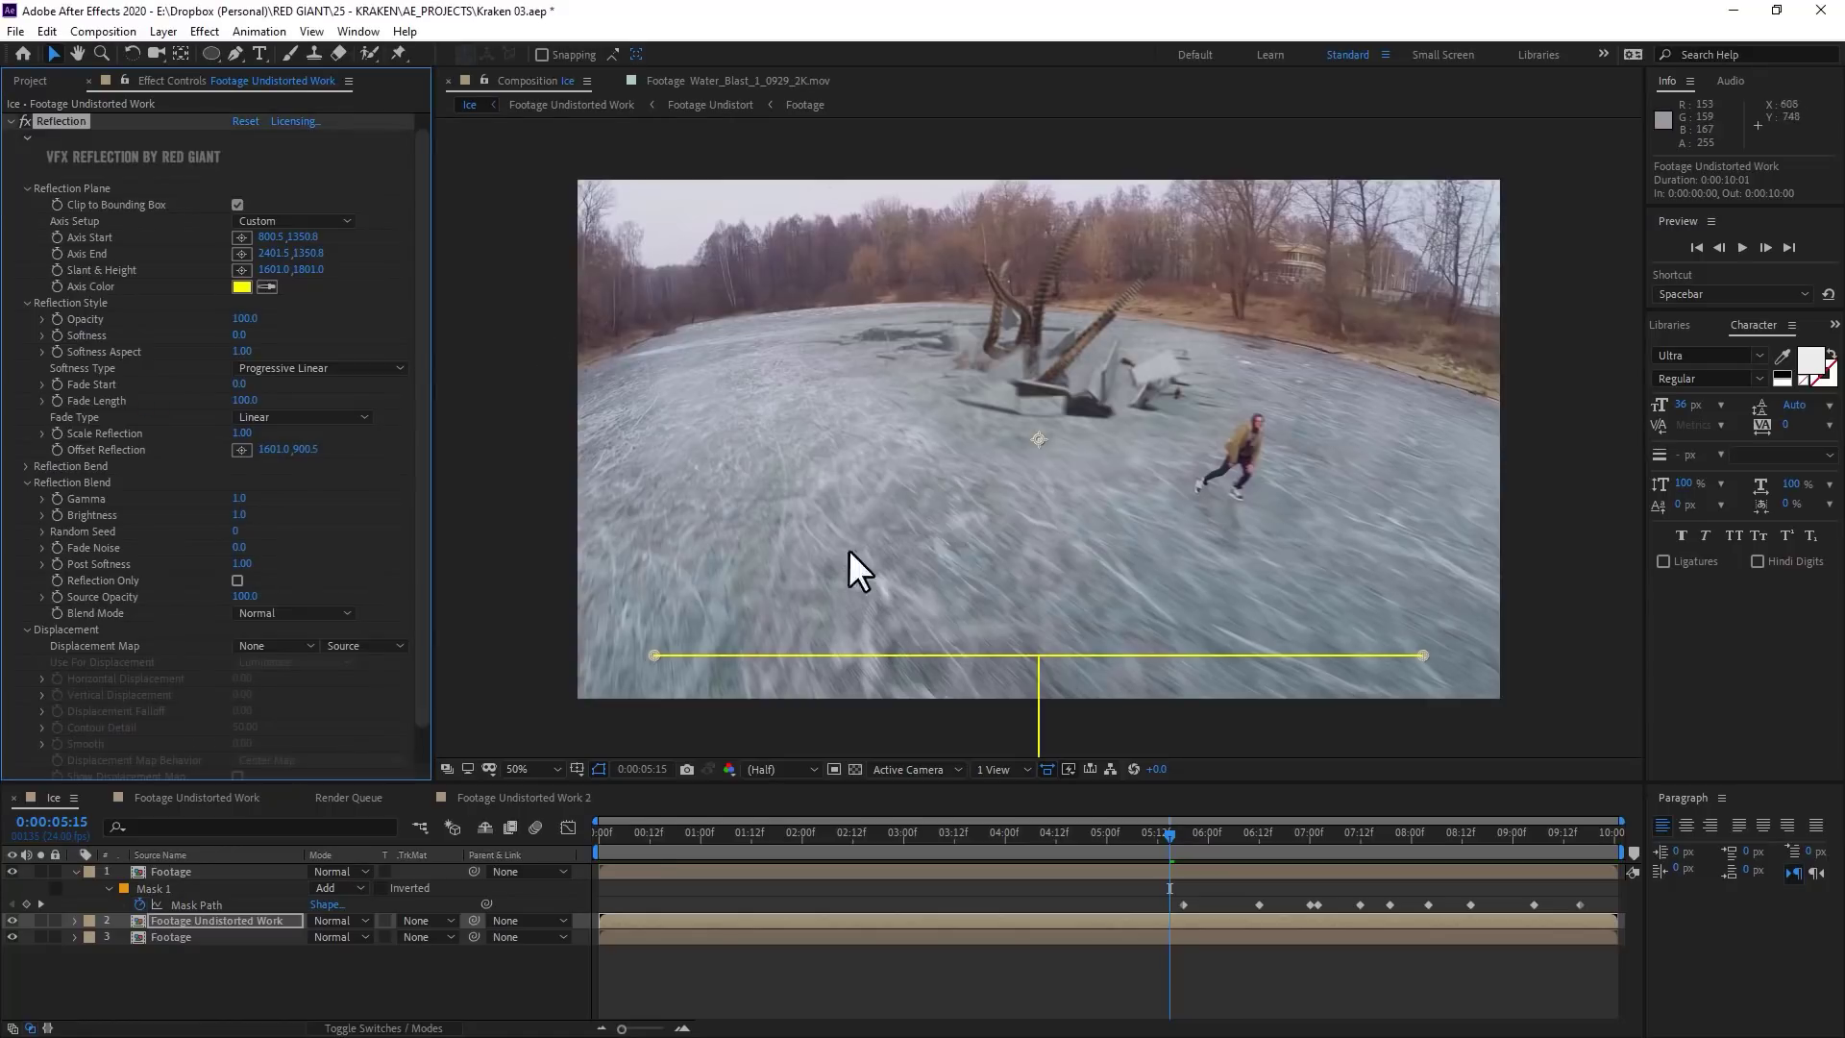
Fit the reflection plane below the kraken: axis start 1080.5, 830.8, axis end 2137.5, 854.8, Slant & Height 1605, 1201
drag(659, 652, 764, 415)
drag(1423, 654, 1296, 417)
drag(764, 415, 789, 406)
key(comma)
key(comma)
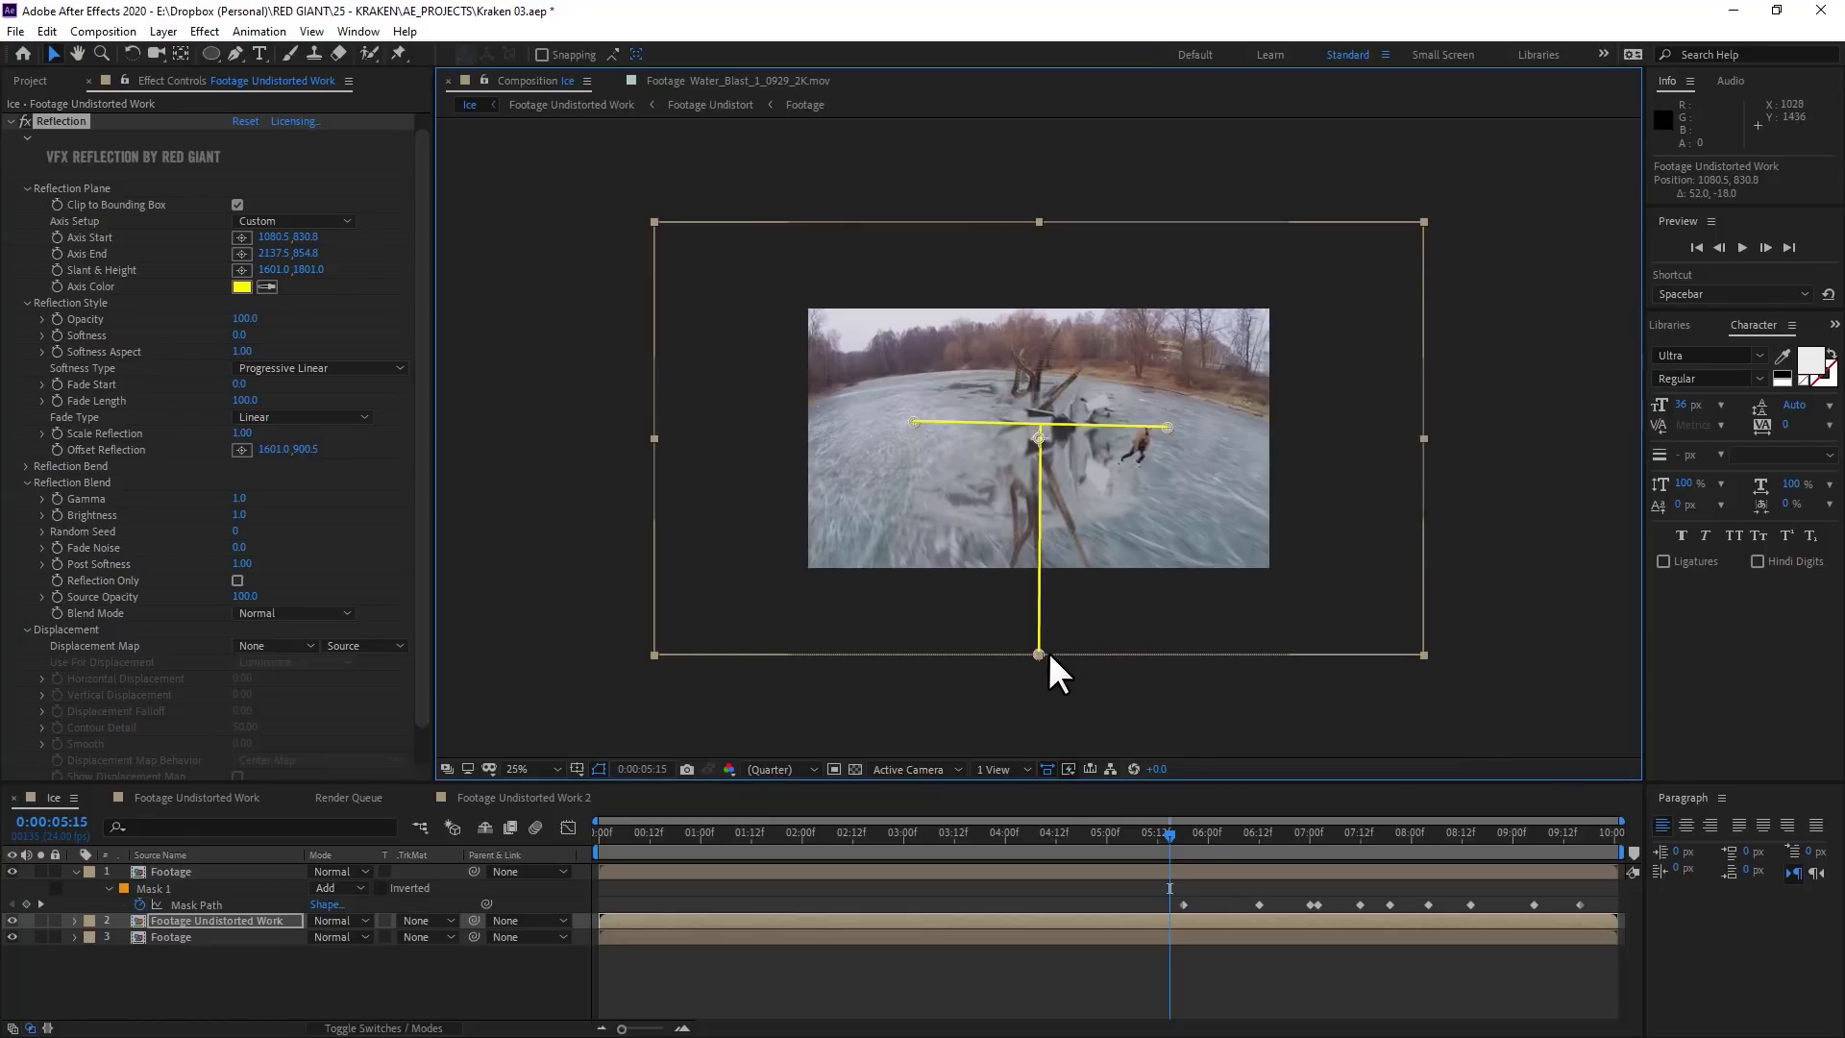
drag(1049, 655, 1036, 509)
key(period)
key(period)
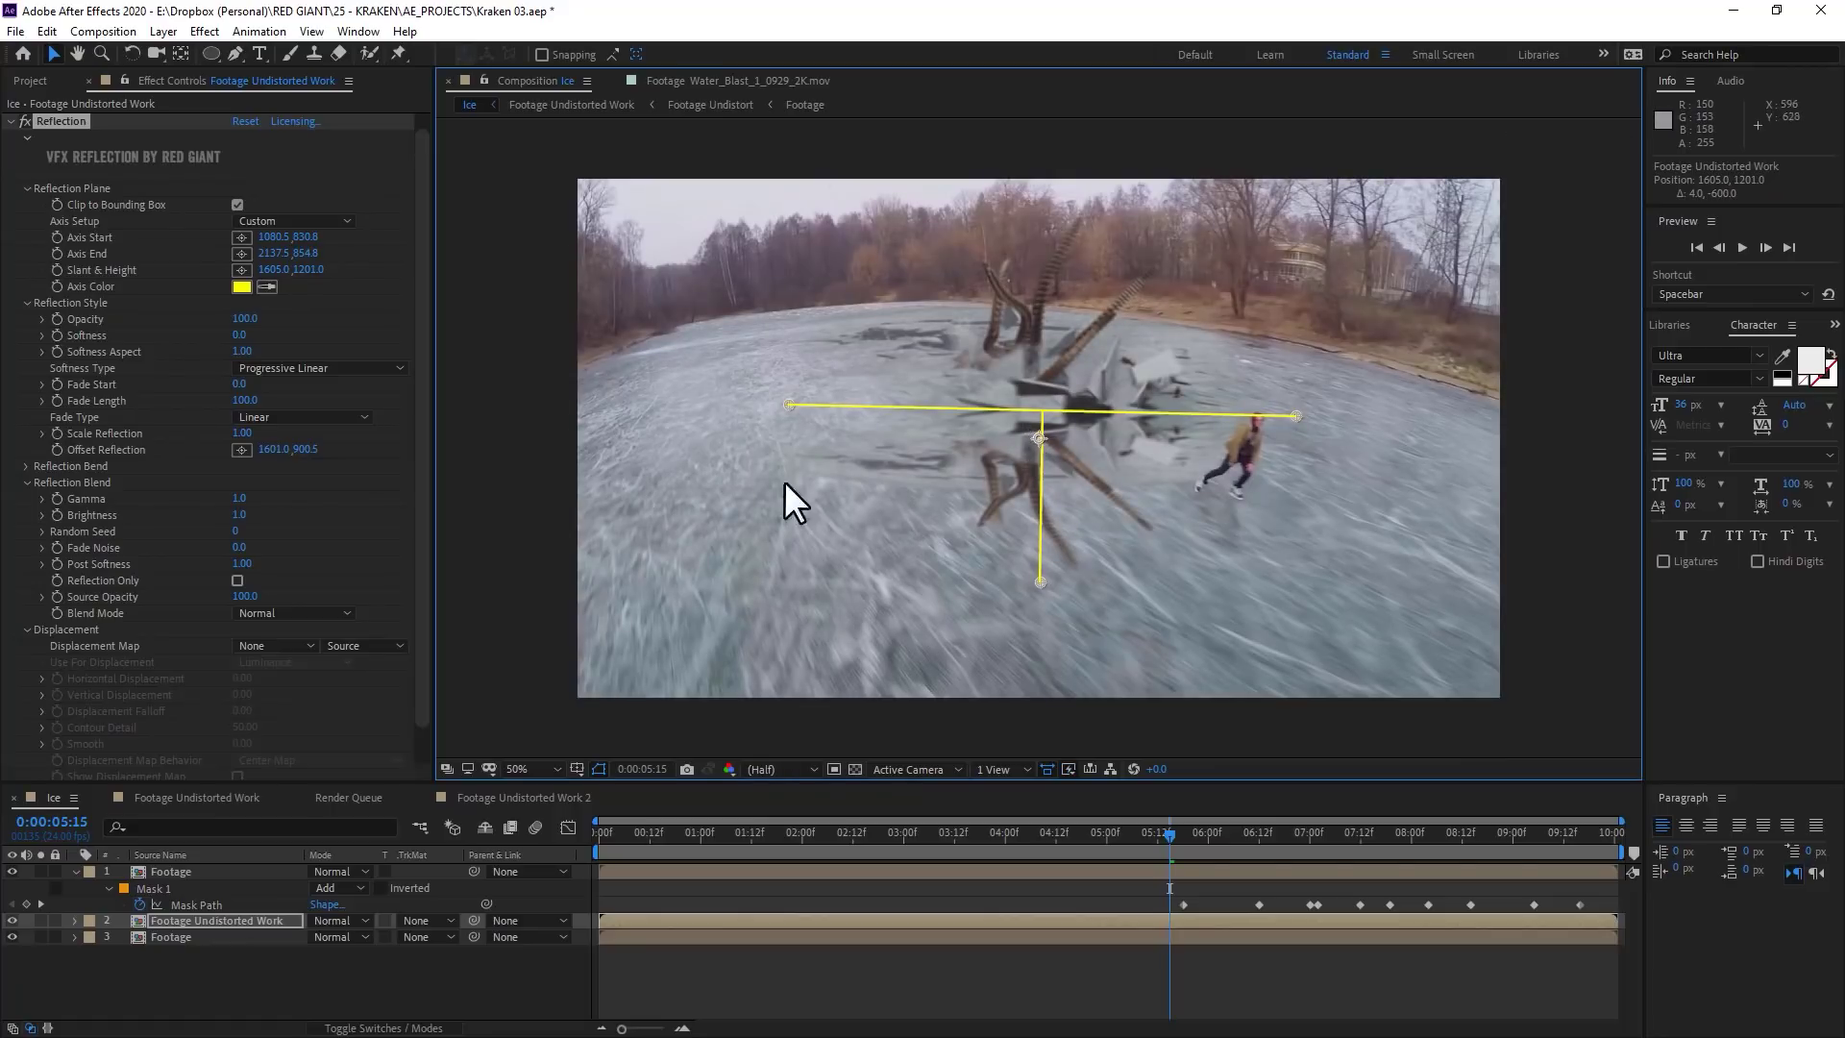
Set the reflection's displacement map to 3. Footage with 14 horizontal and 22 vertical displacement, and lower its opacity
click(279, 647)
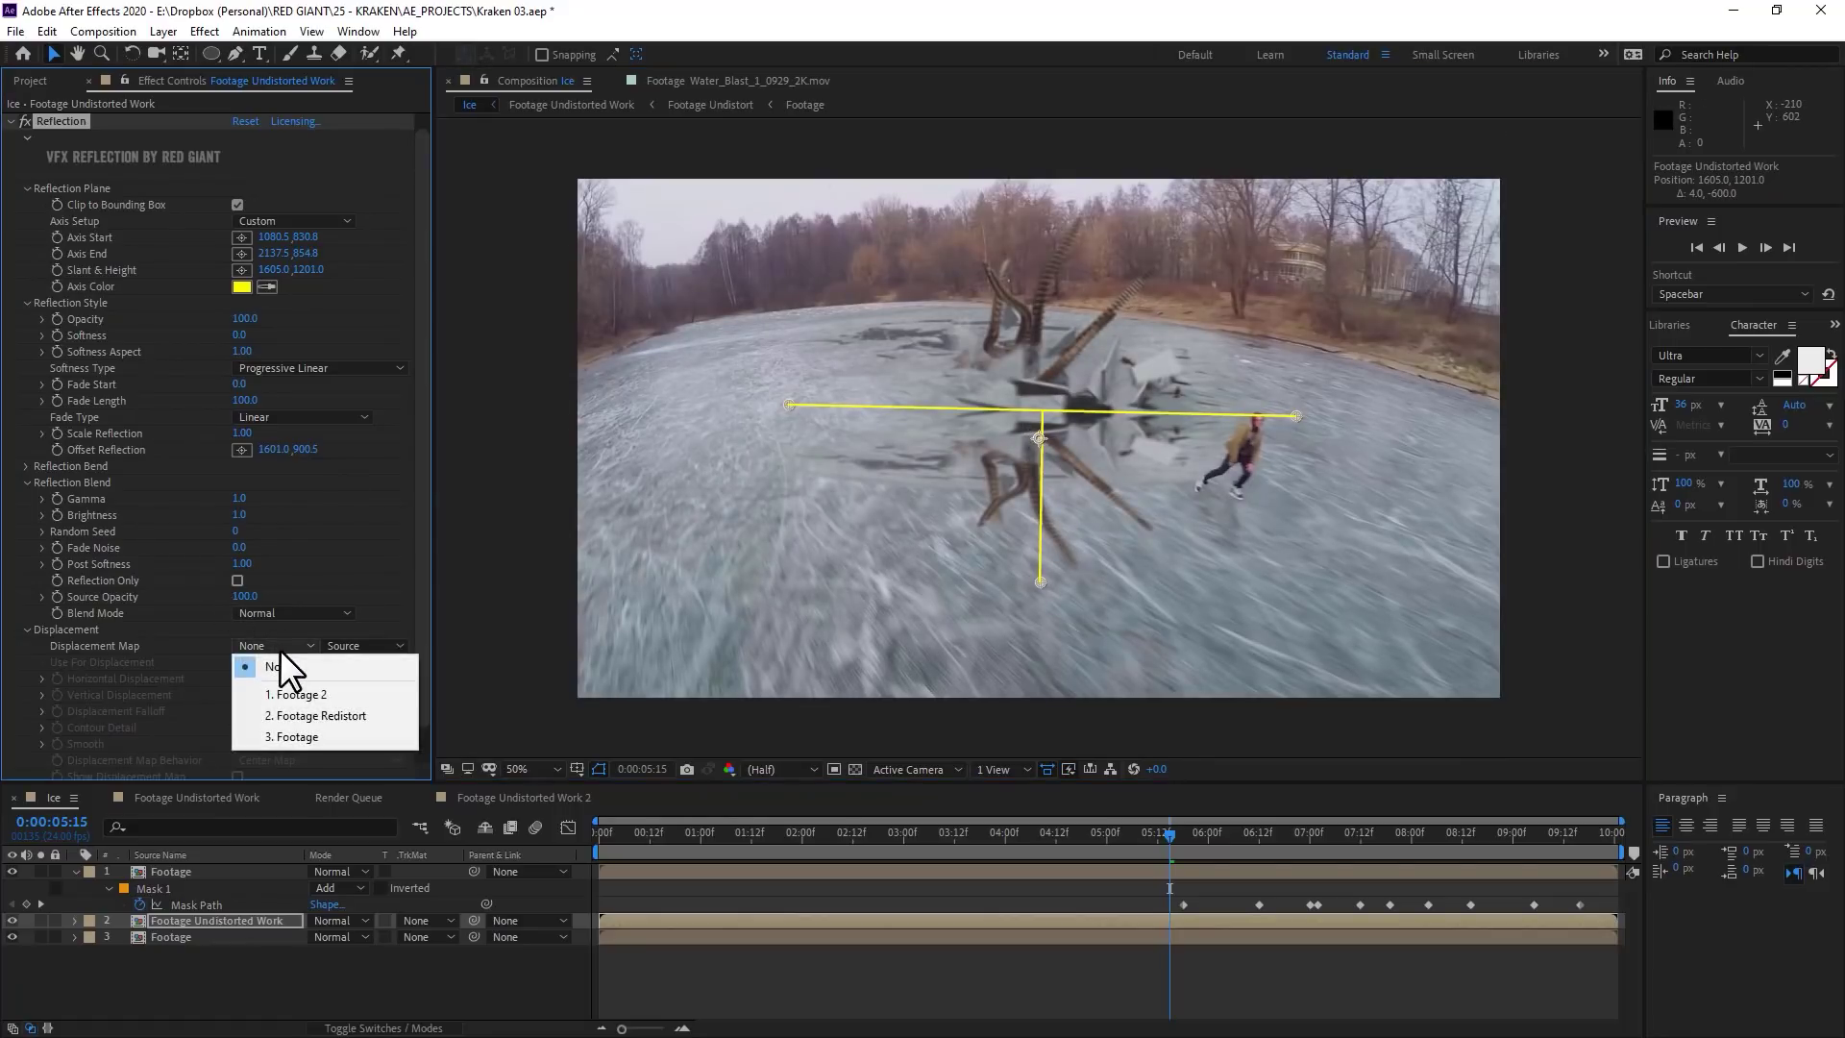
click(310, 733)
key(period)
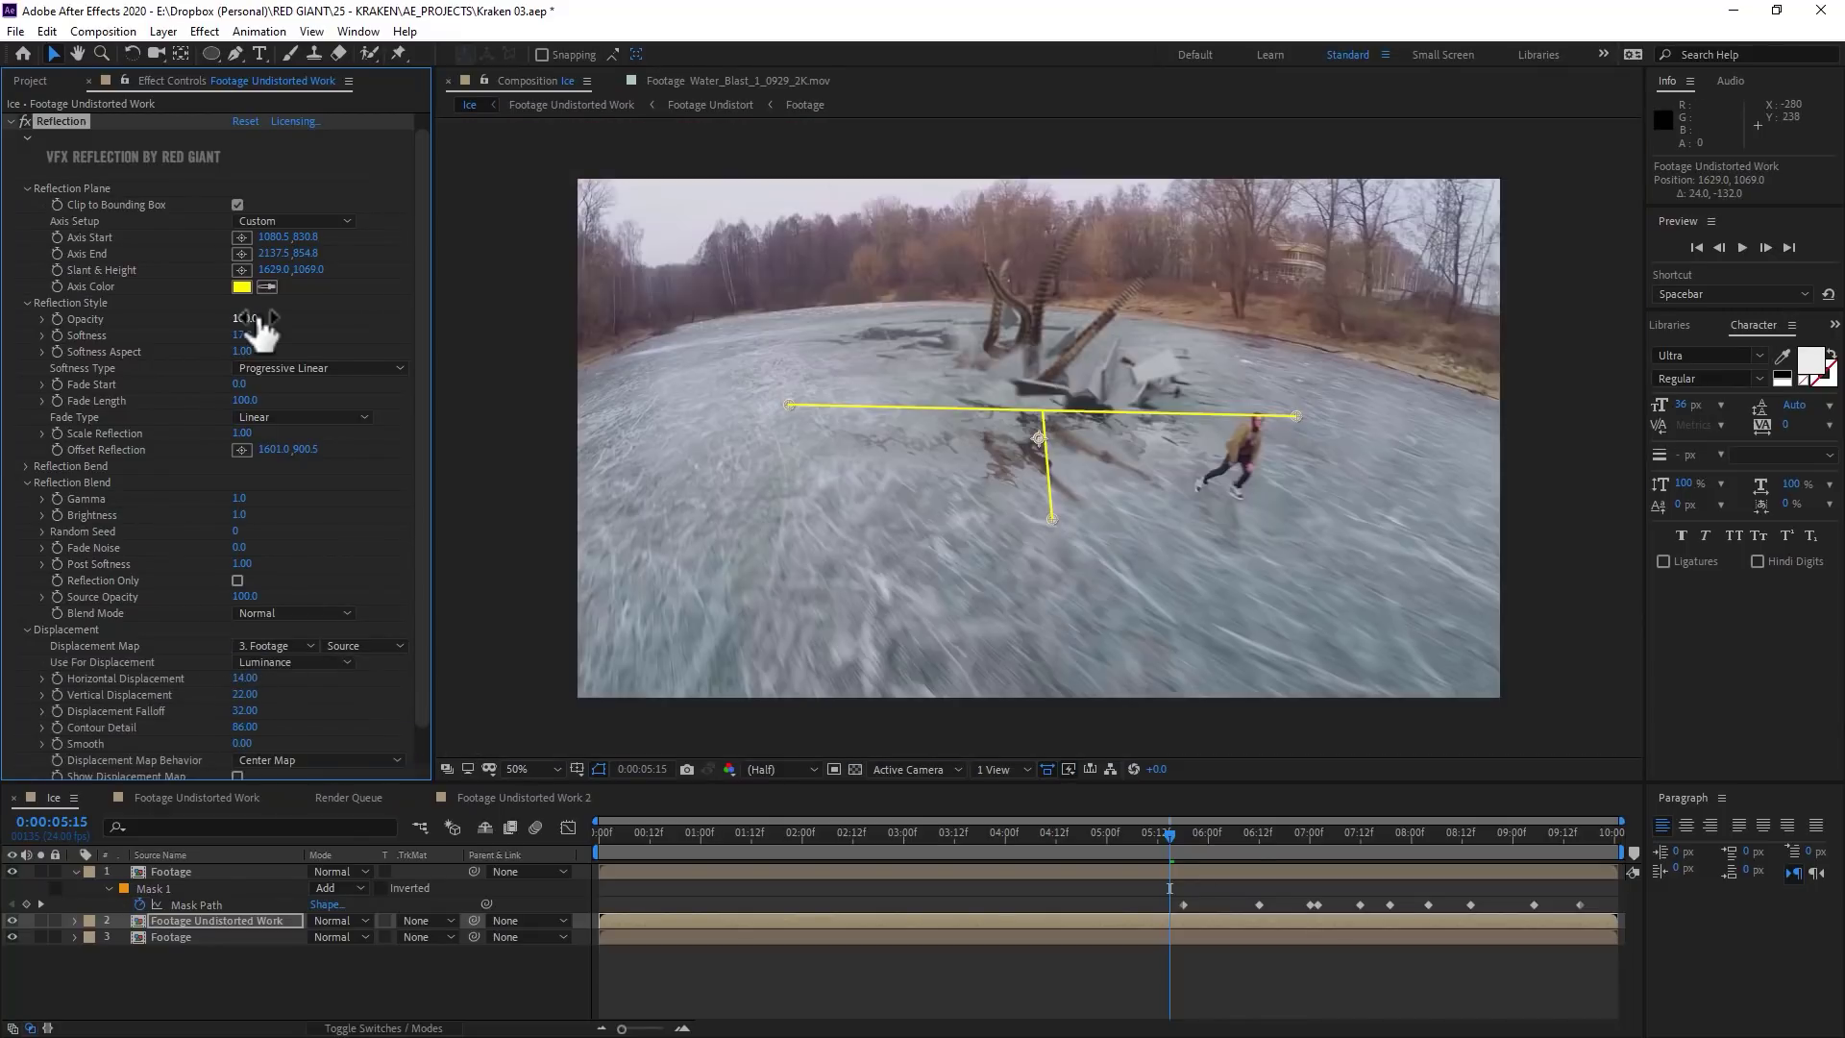
drag(252, 327, 199, 324)
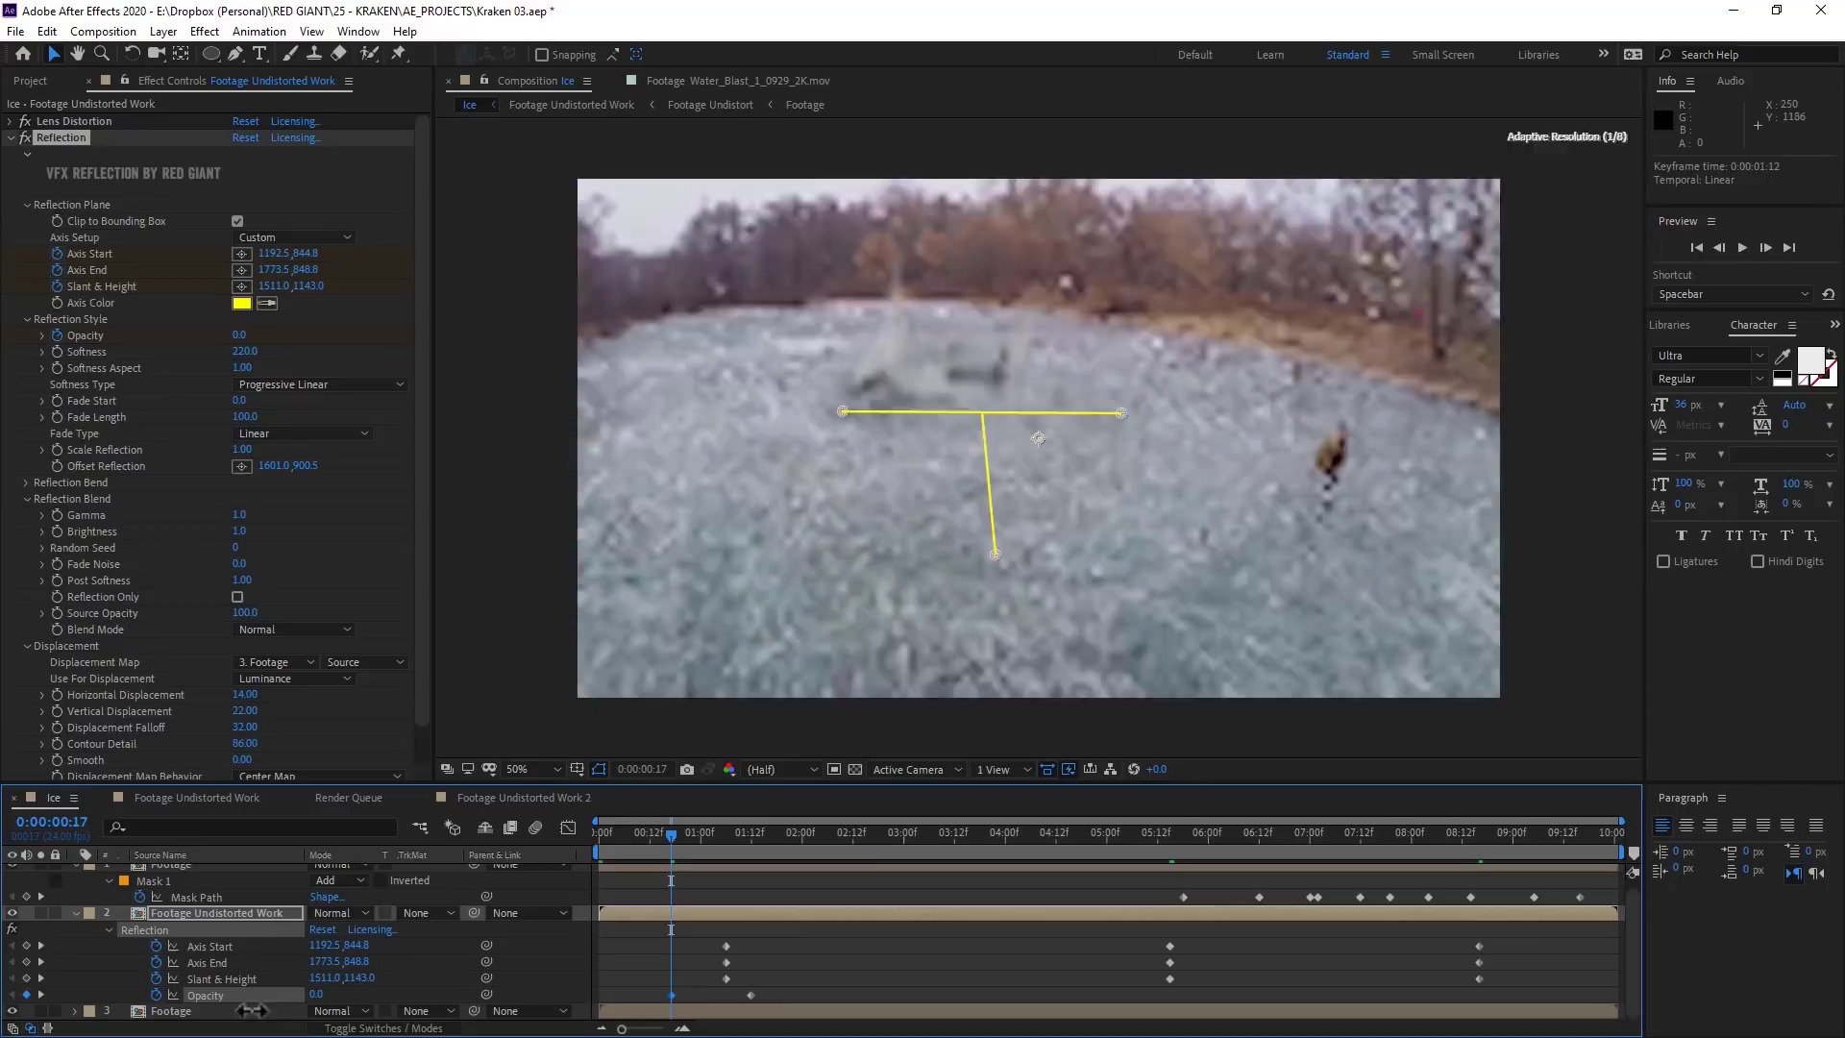
Preview the kraken's ice reflection from 0:00:00:17, and play the composition from its first frame
key(space)
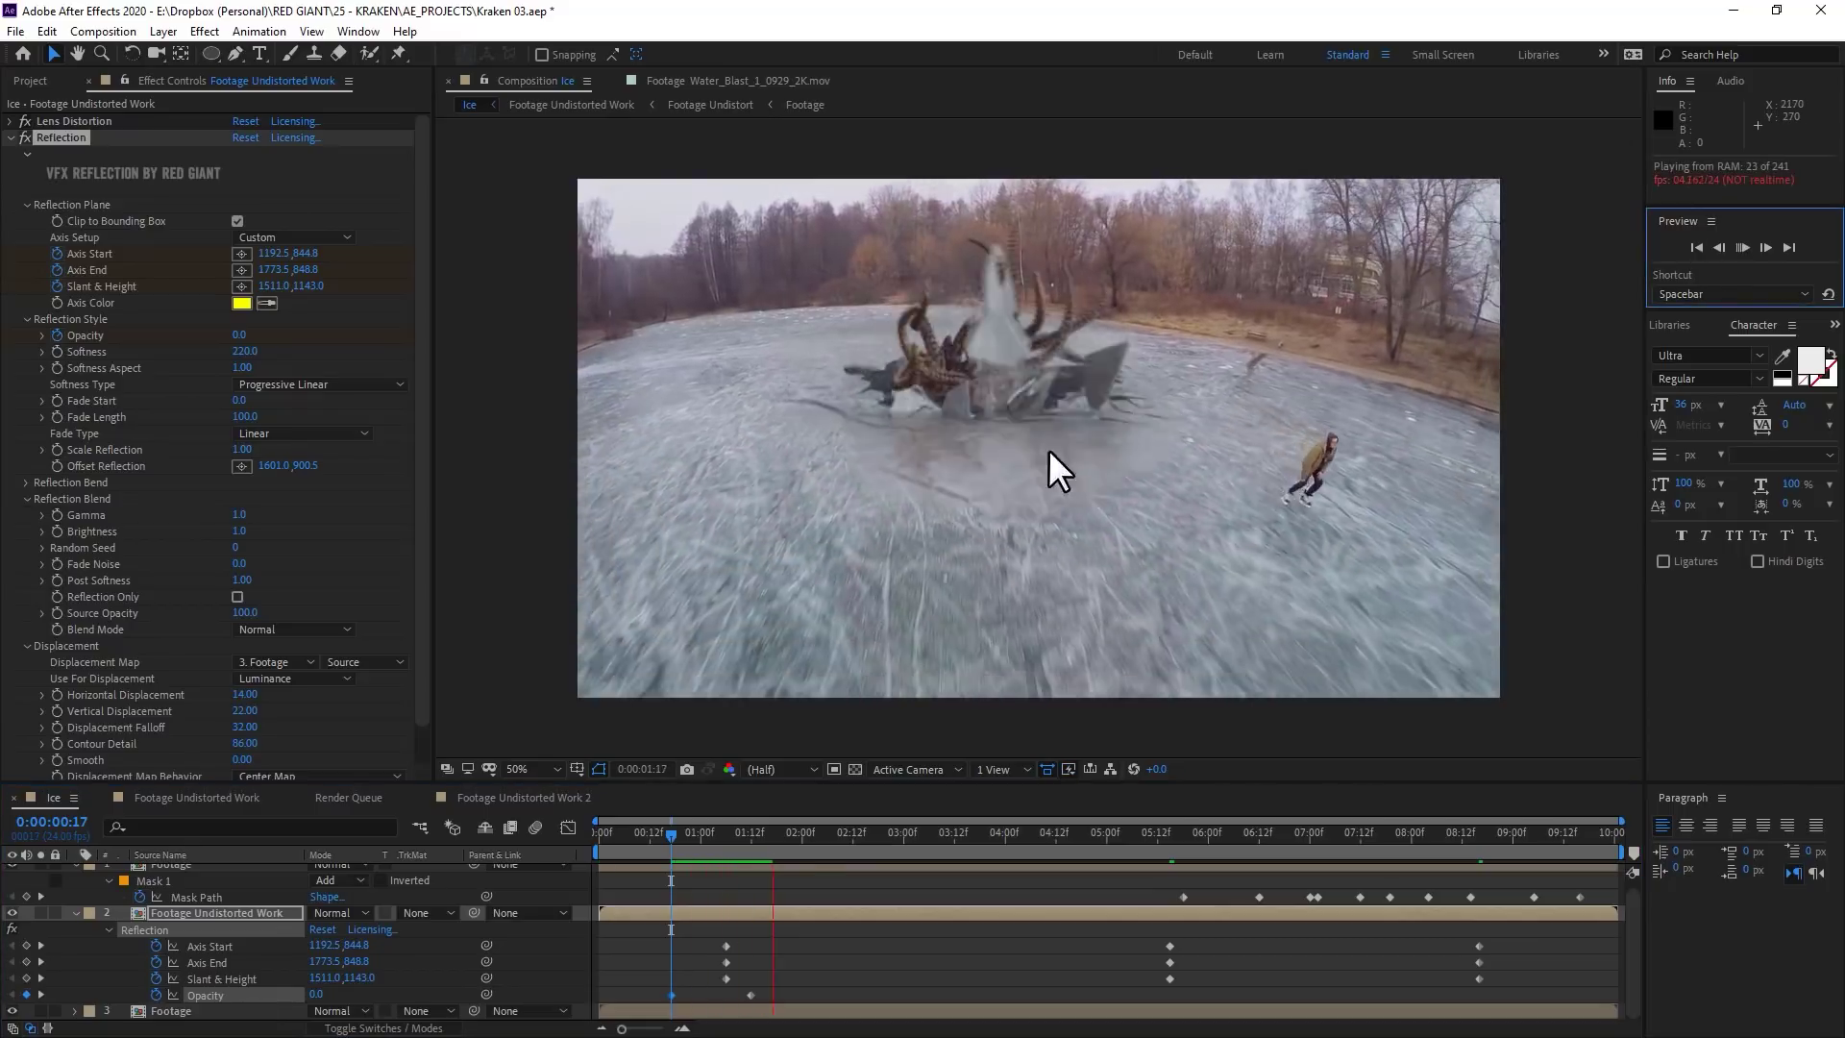
key(space)
key(k)
key(Home)
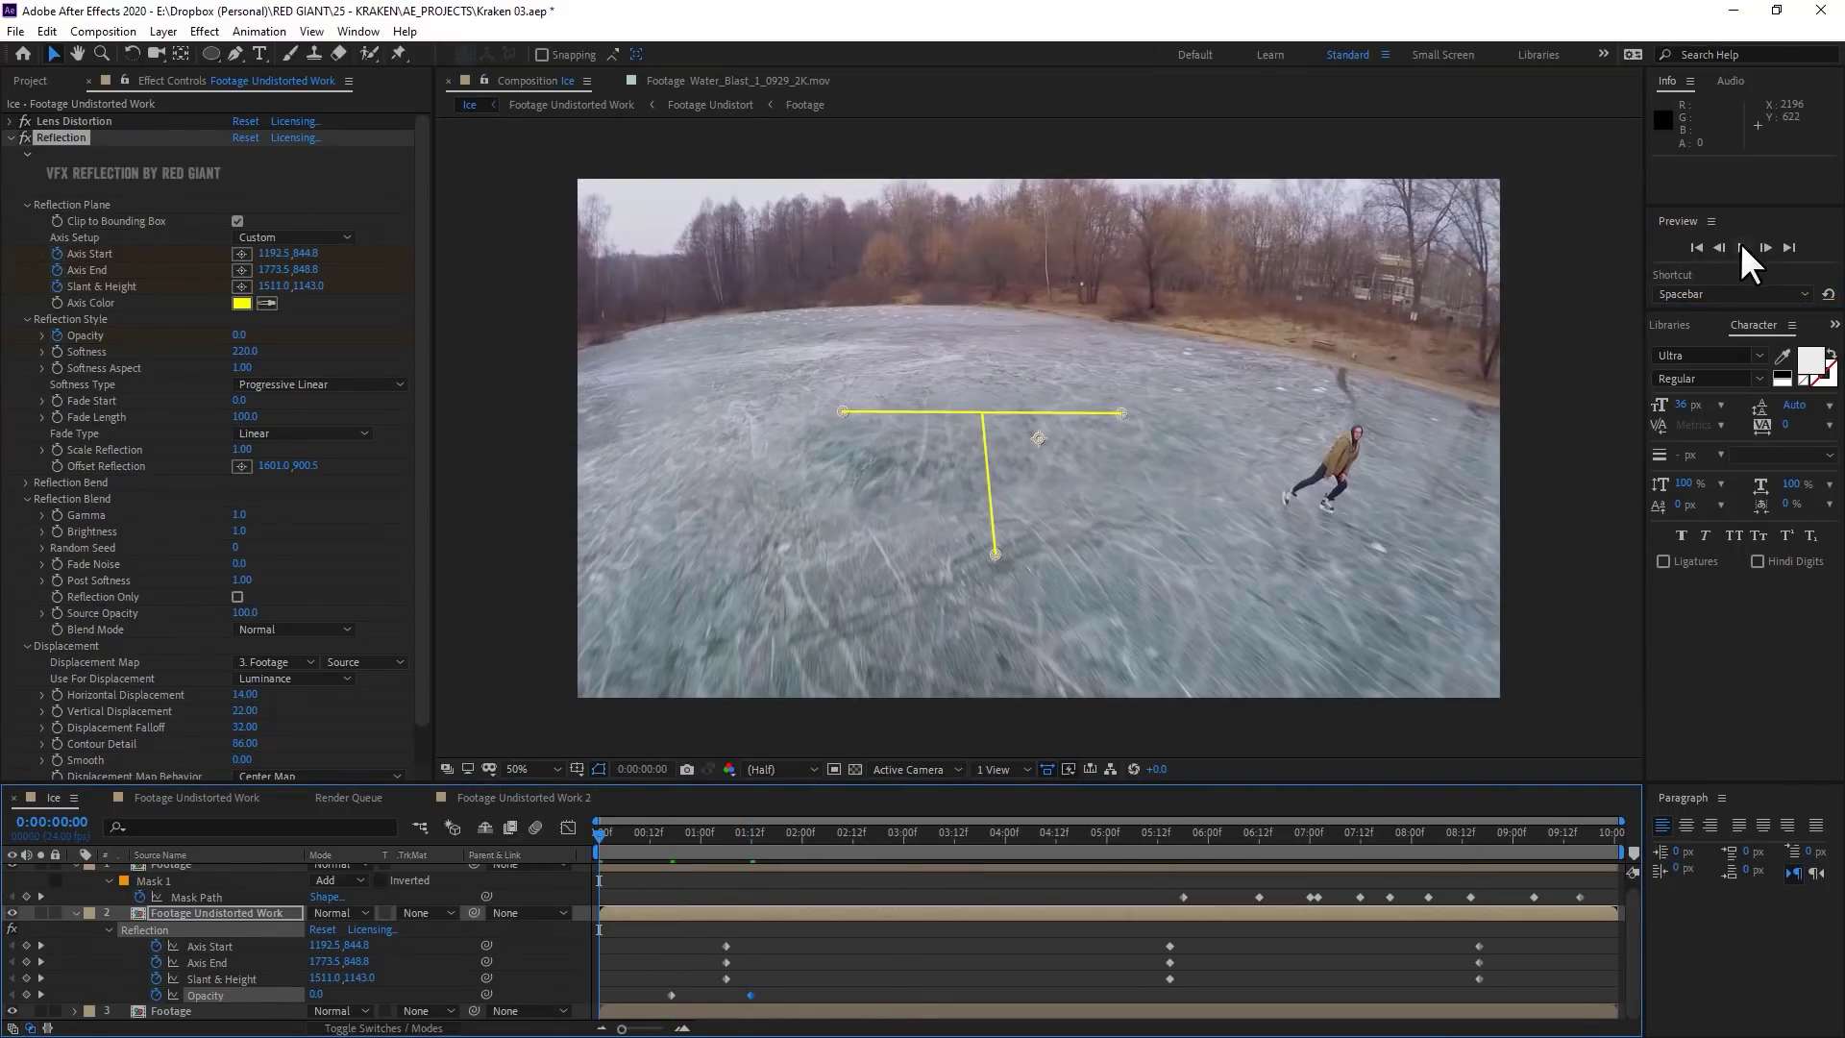
click(1742, 248)
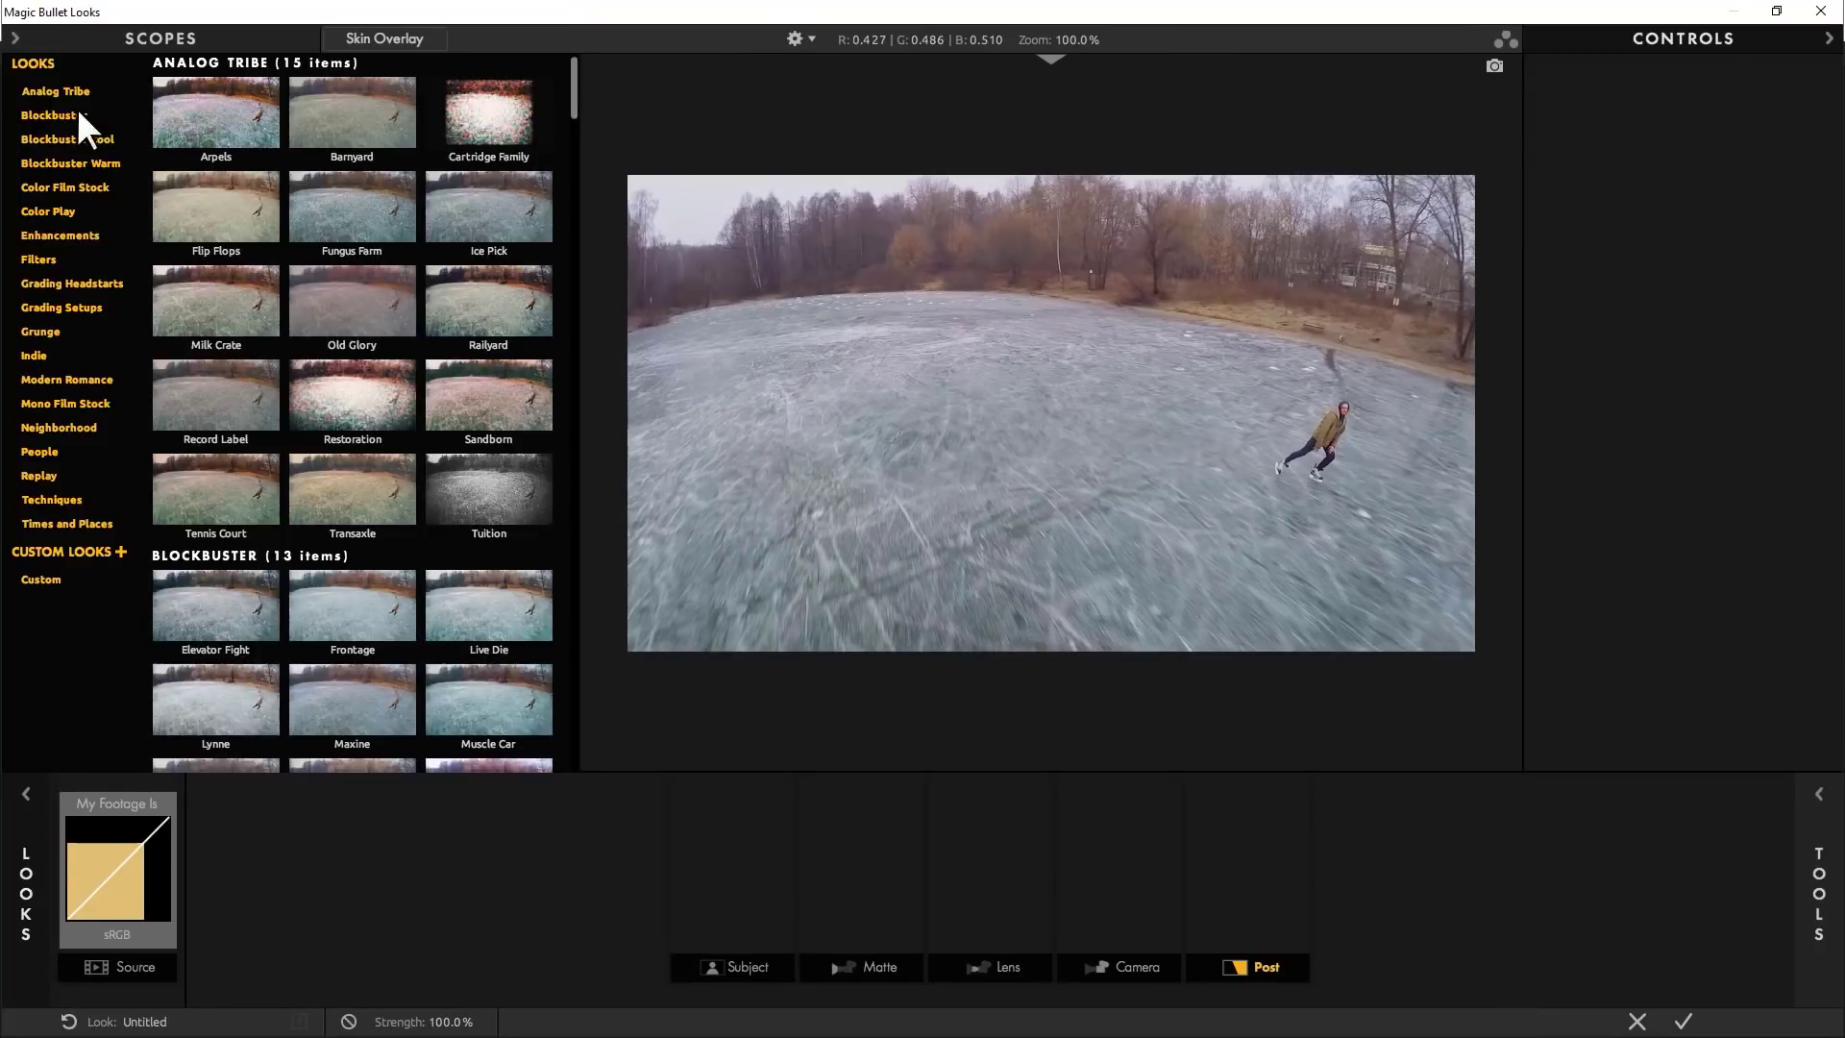
Grade the adjustment layer with the Moscow look from Times and Places, and set the Looks strength to 69%
click(67, 140)
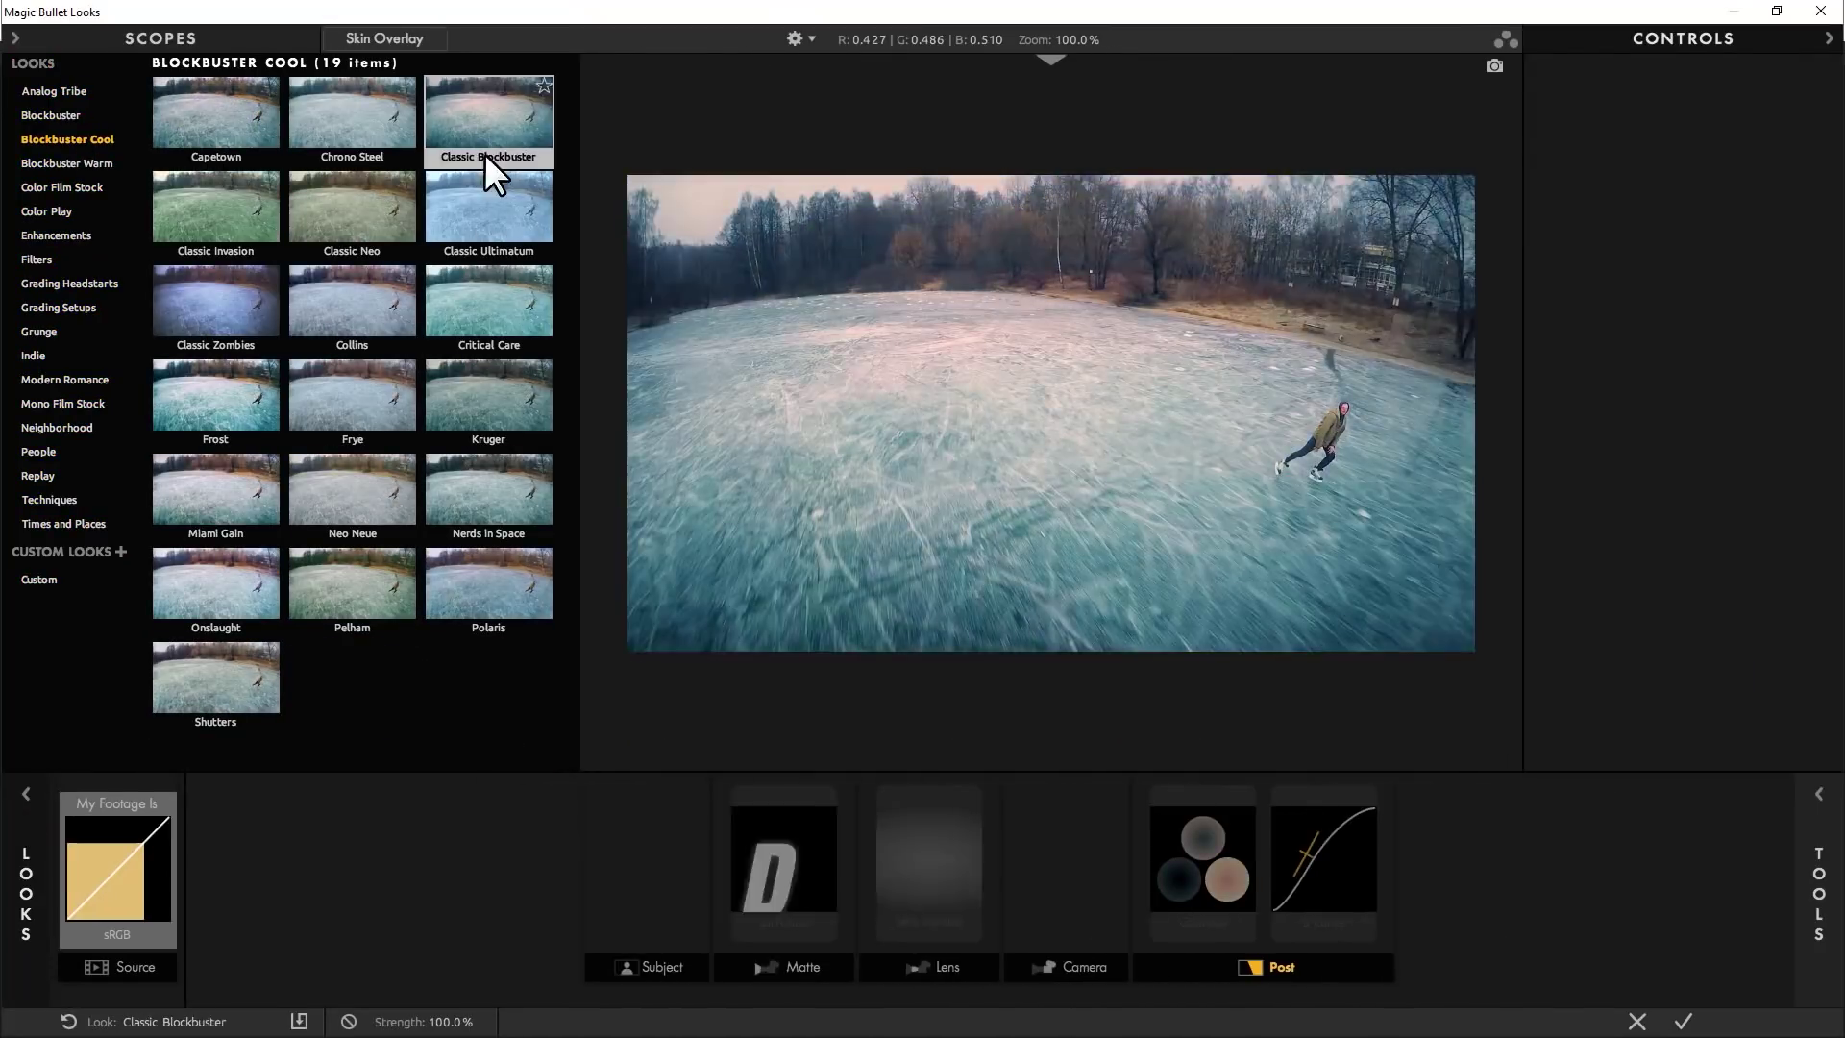
click(67, 163)
click(67, 523)
click(378, 389)
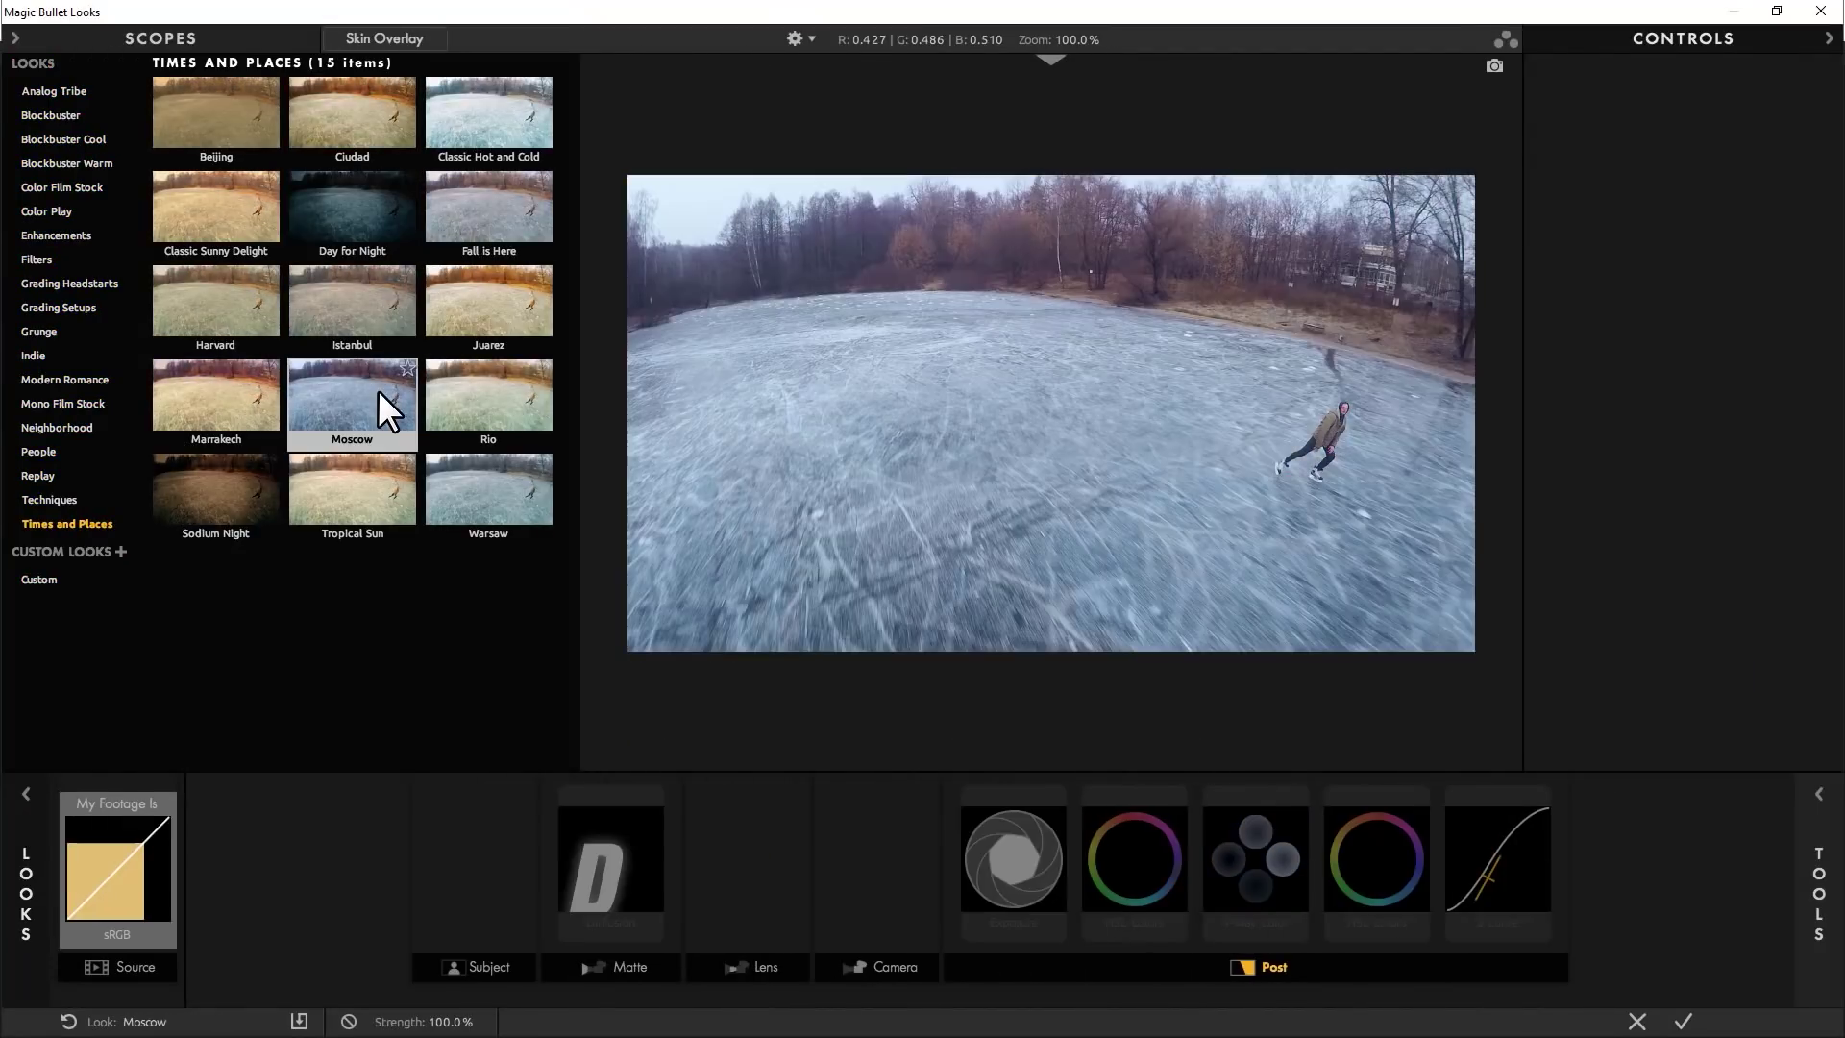
click(1134, 860)
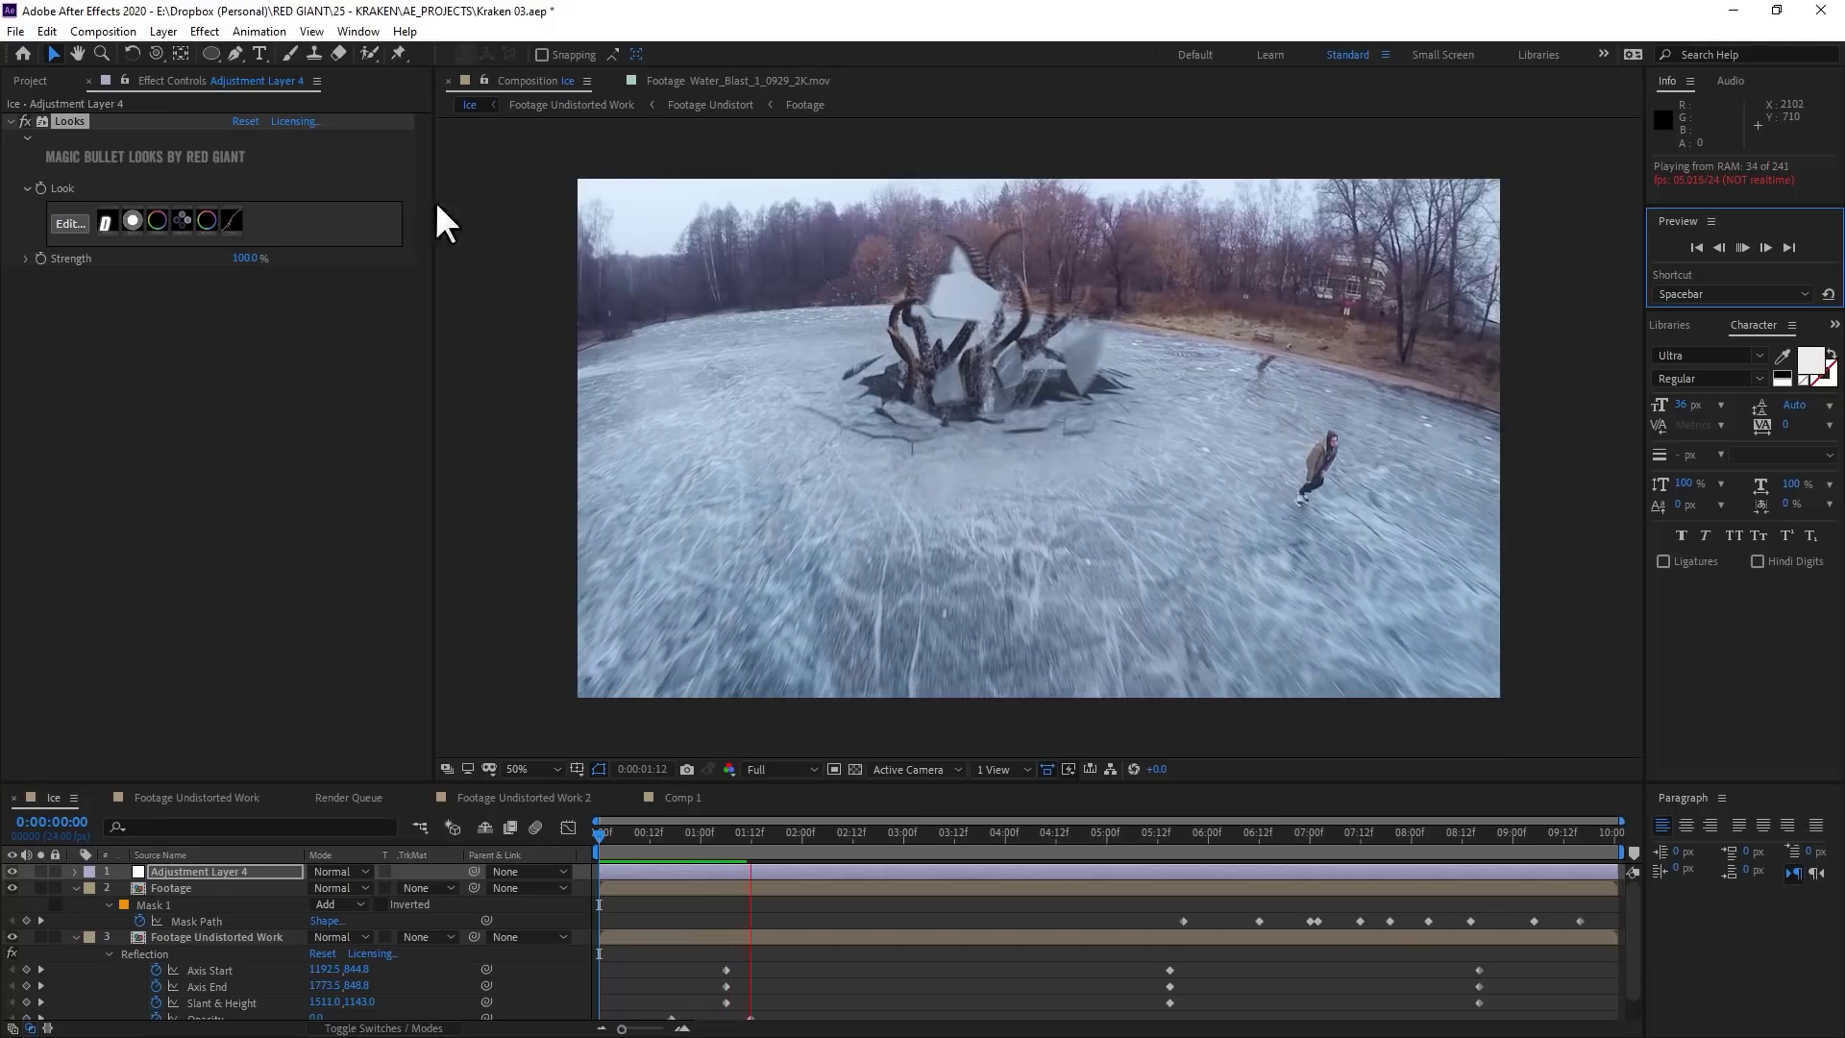
mouse_move(246, 259)
mouse_down()
mouse_move(208, 287)
mouse_move(235, 278)
mouse_up()
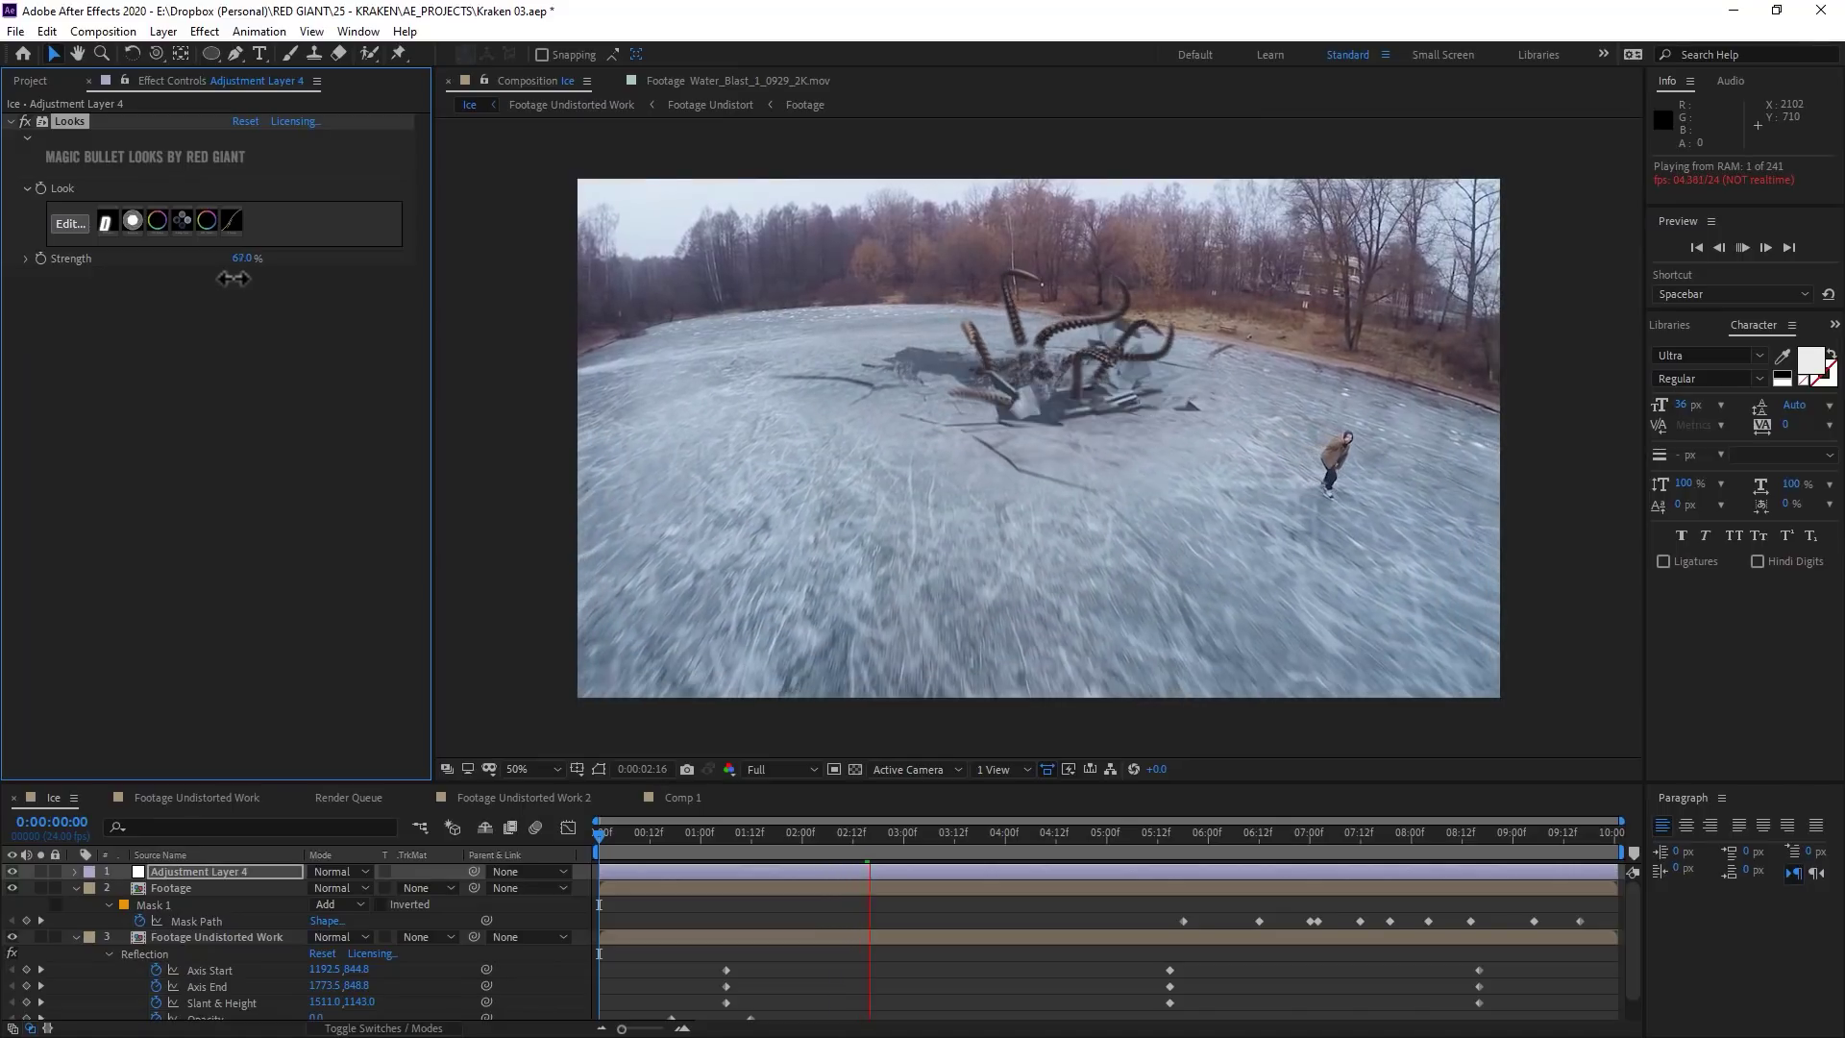
Add CC Vignette to the adjustment layer with Amount 235 and Angle of View 25.4, and save the project
key(ctrl+space)
text(vignette)
key(Return)
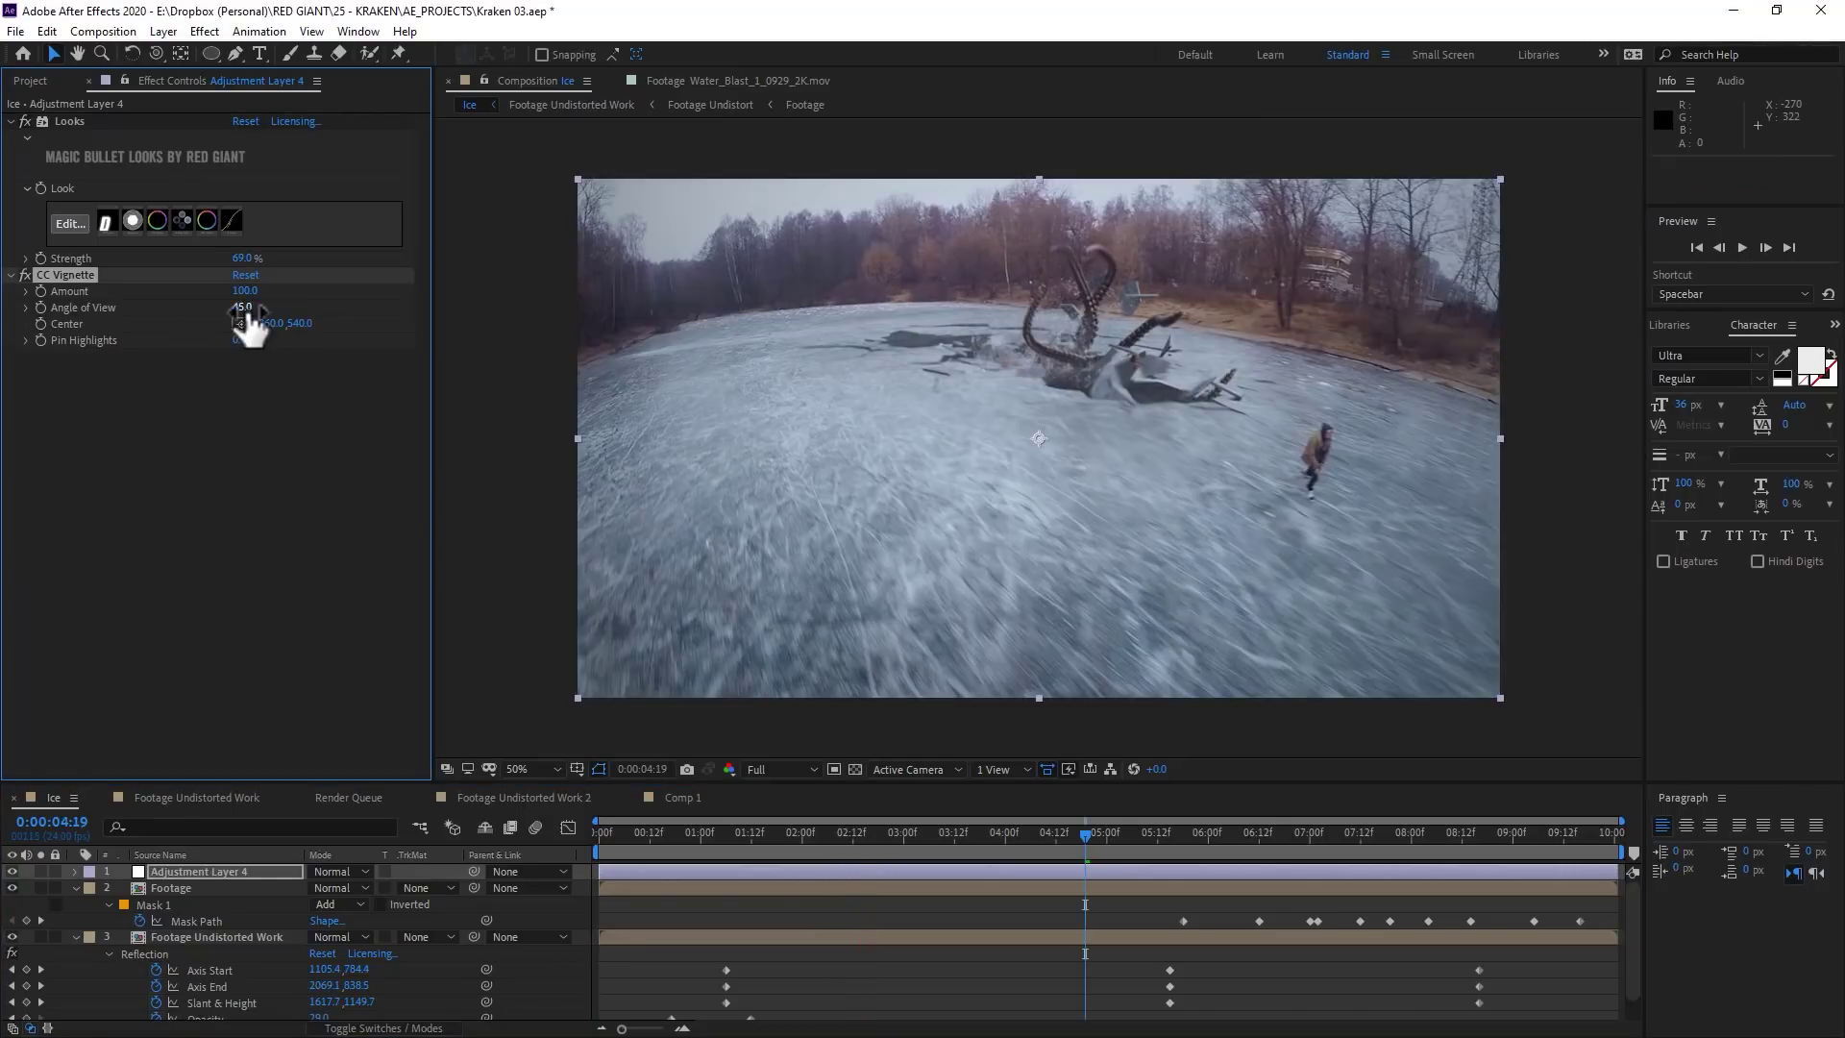
drag(245, 290, 382, 362)
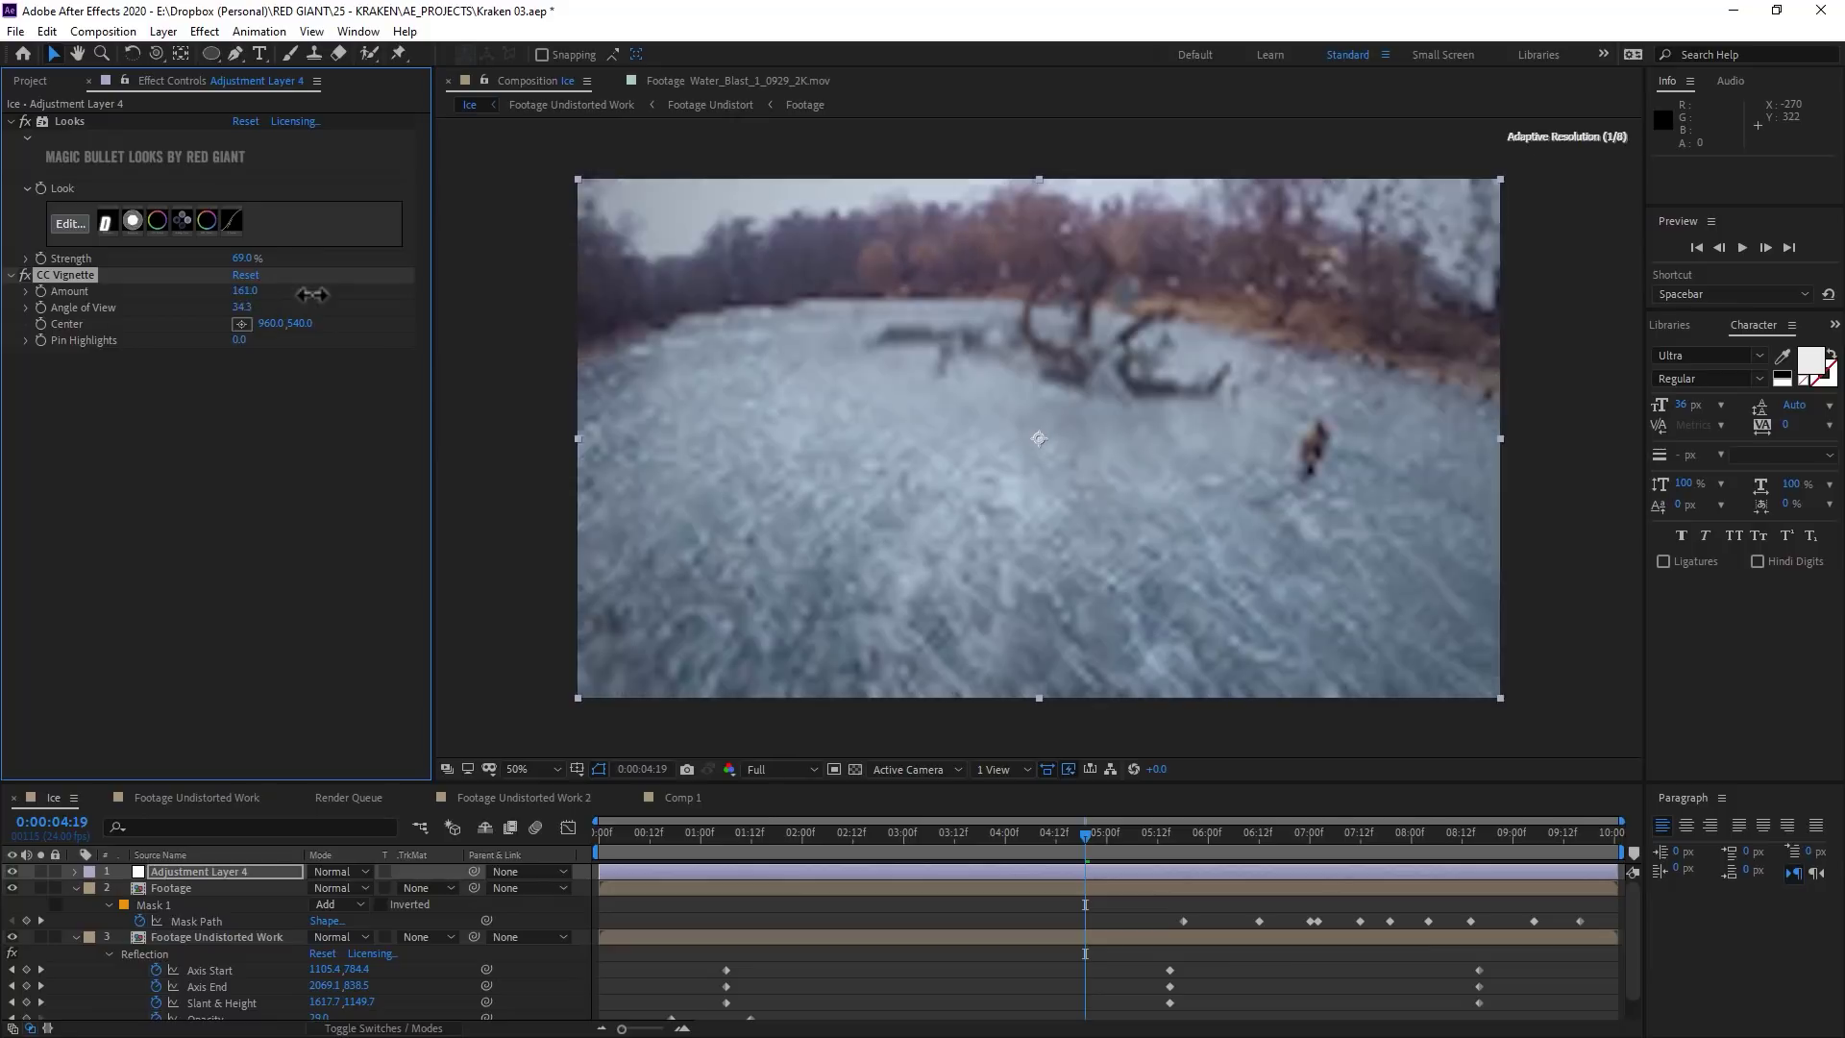
key(ctrl+s)
key(space)
Create a black 1920 x 1080 px solid above the adjustment layer
click(164, 31)
mouse_move(250, 53)
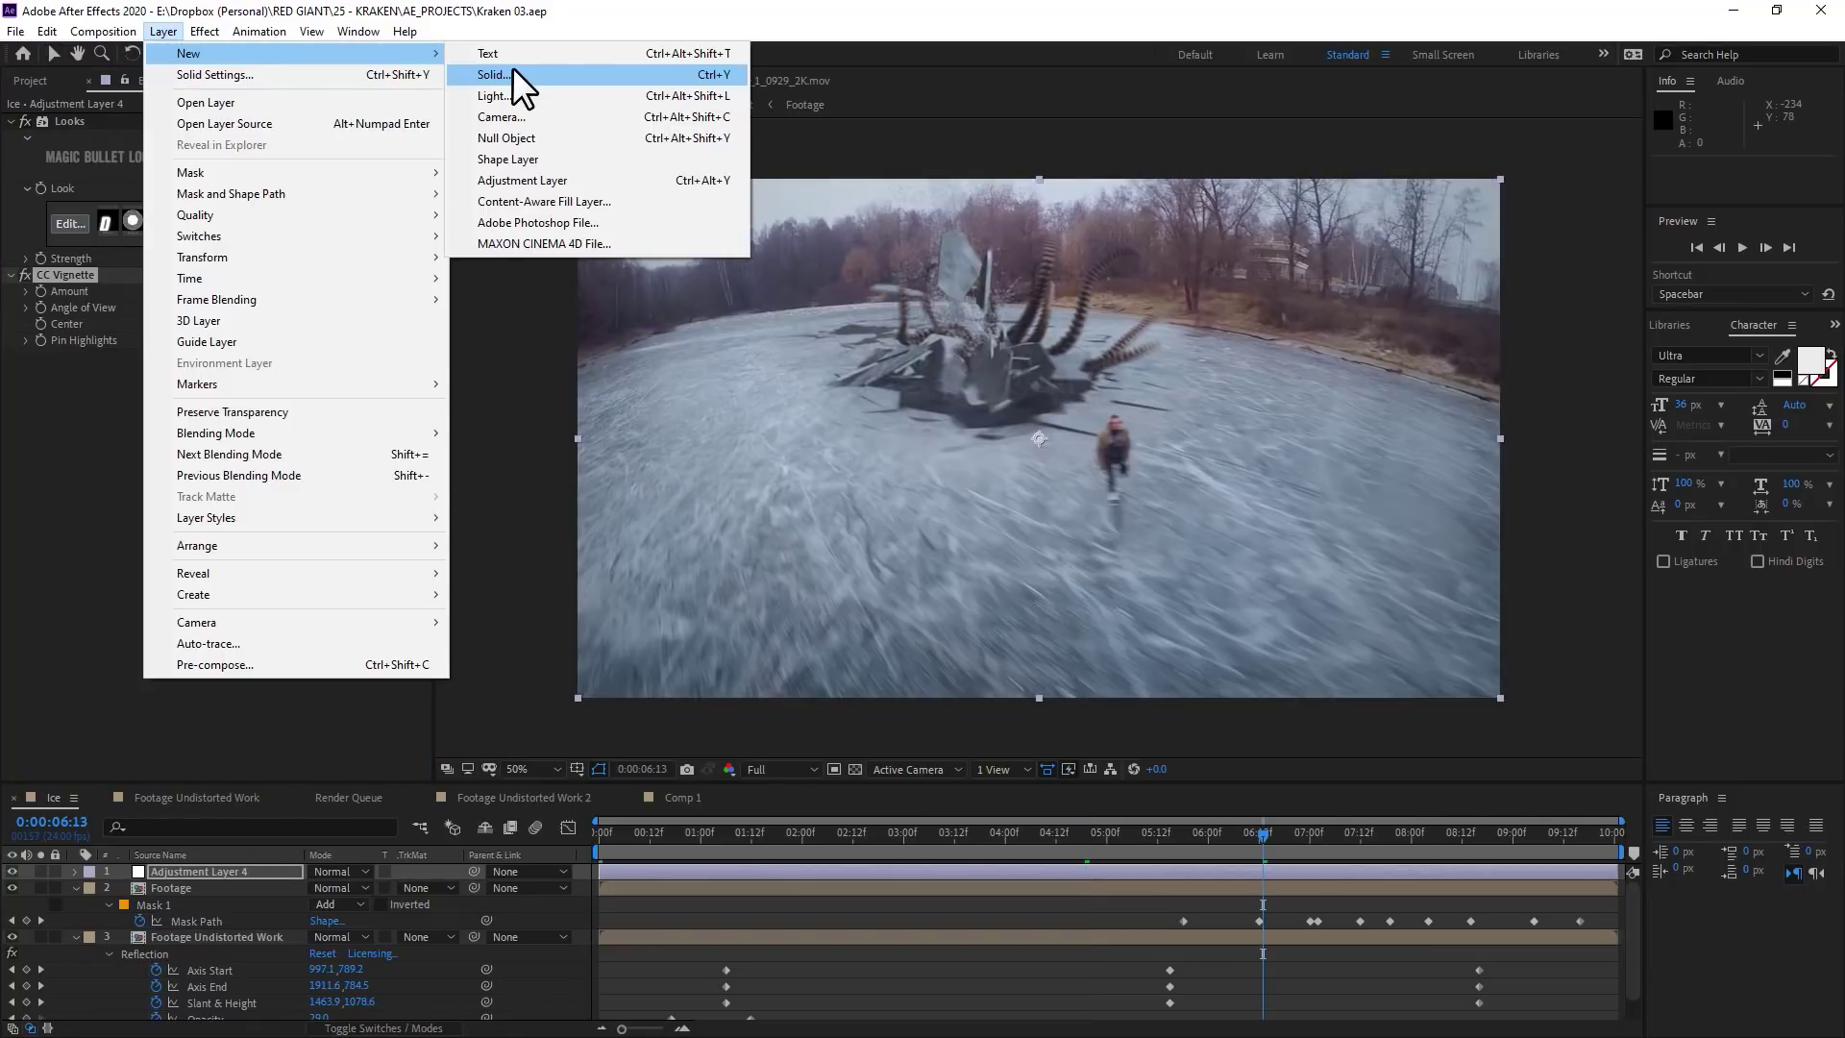
click(511, 74)
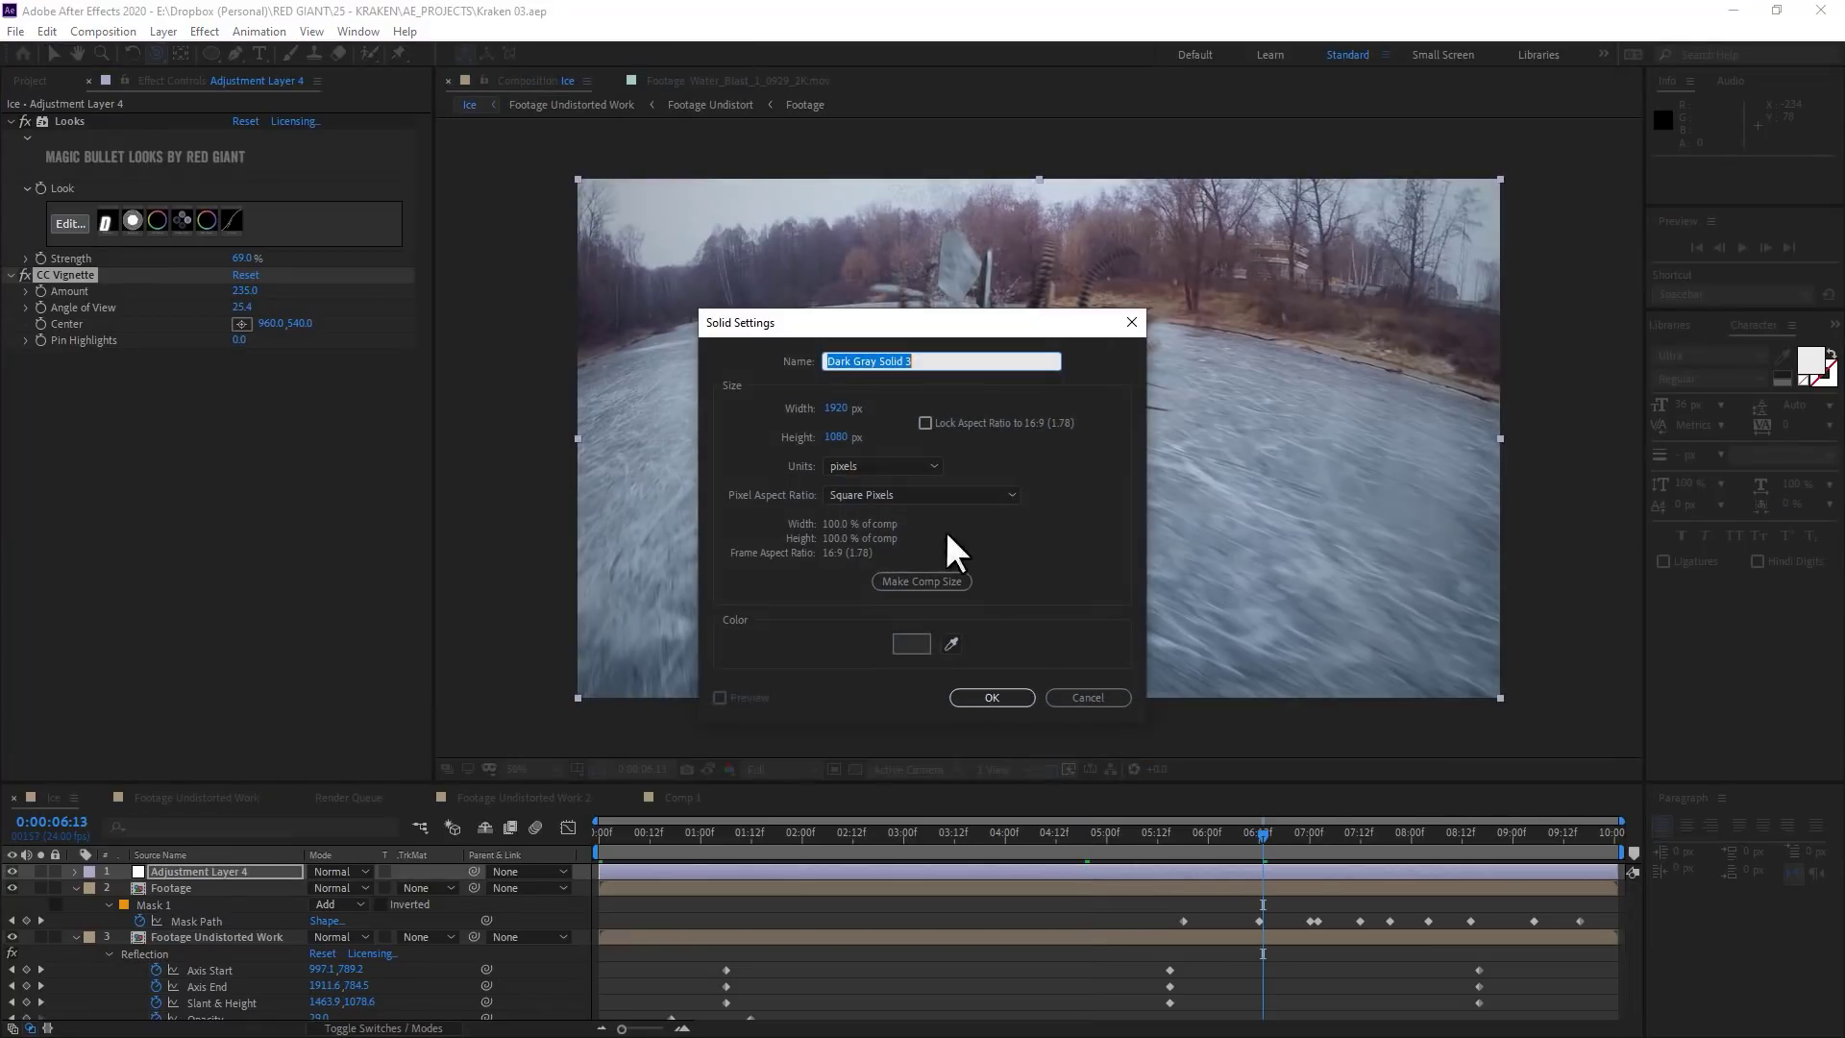
click(915, 642)
click(1119, 411)
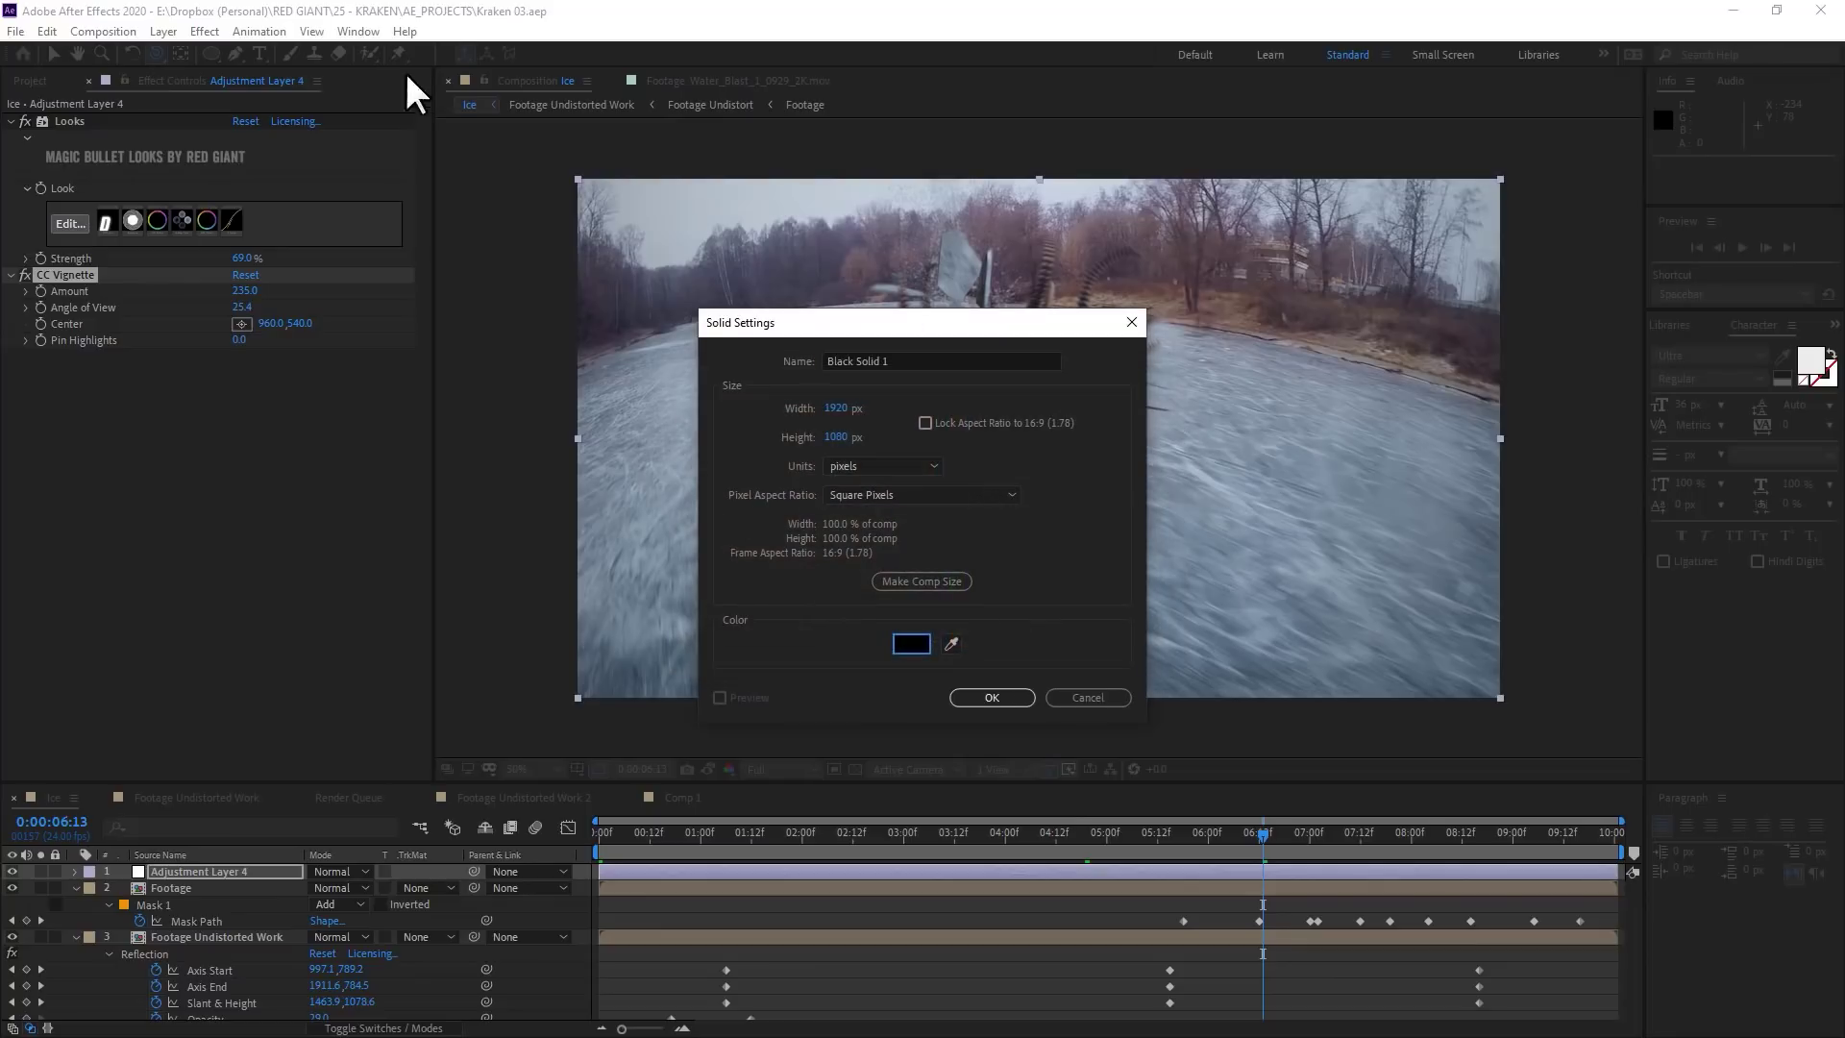
click(992, 697)
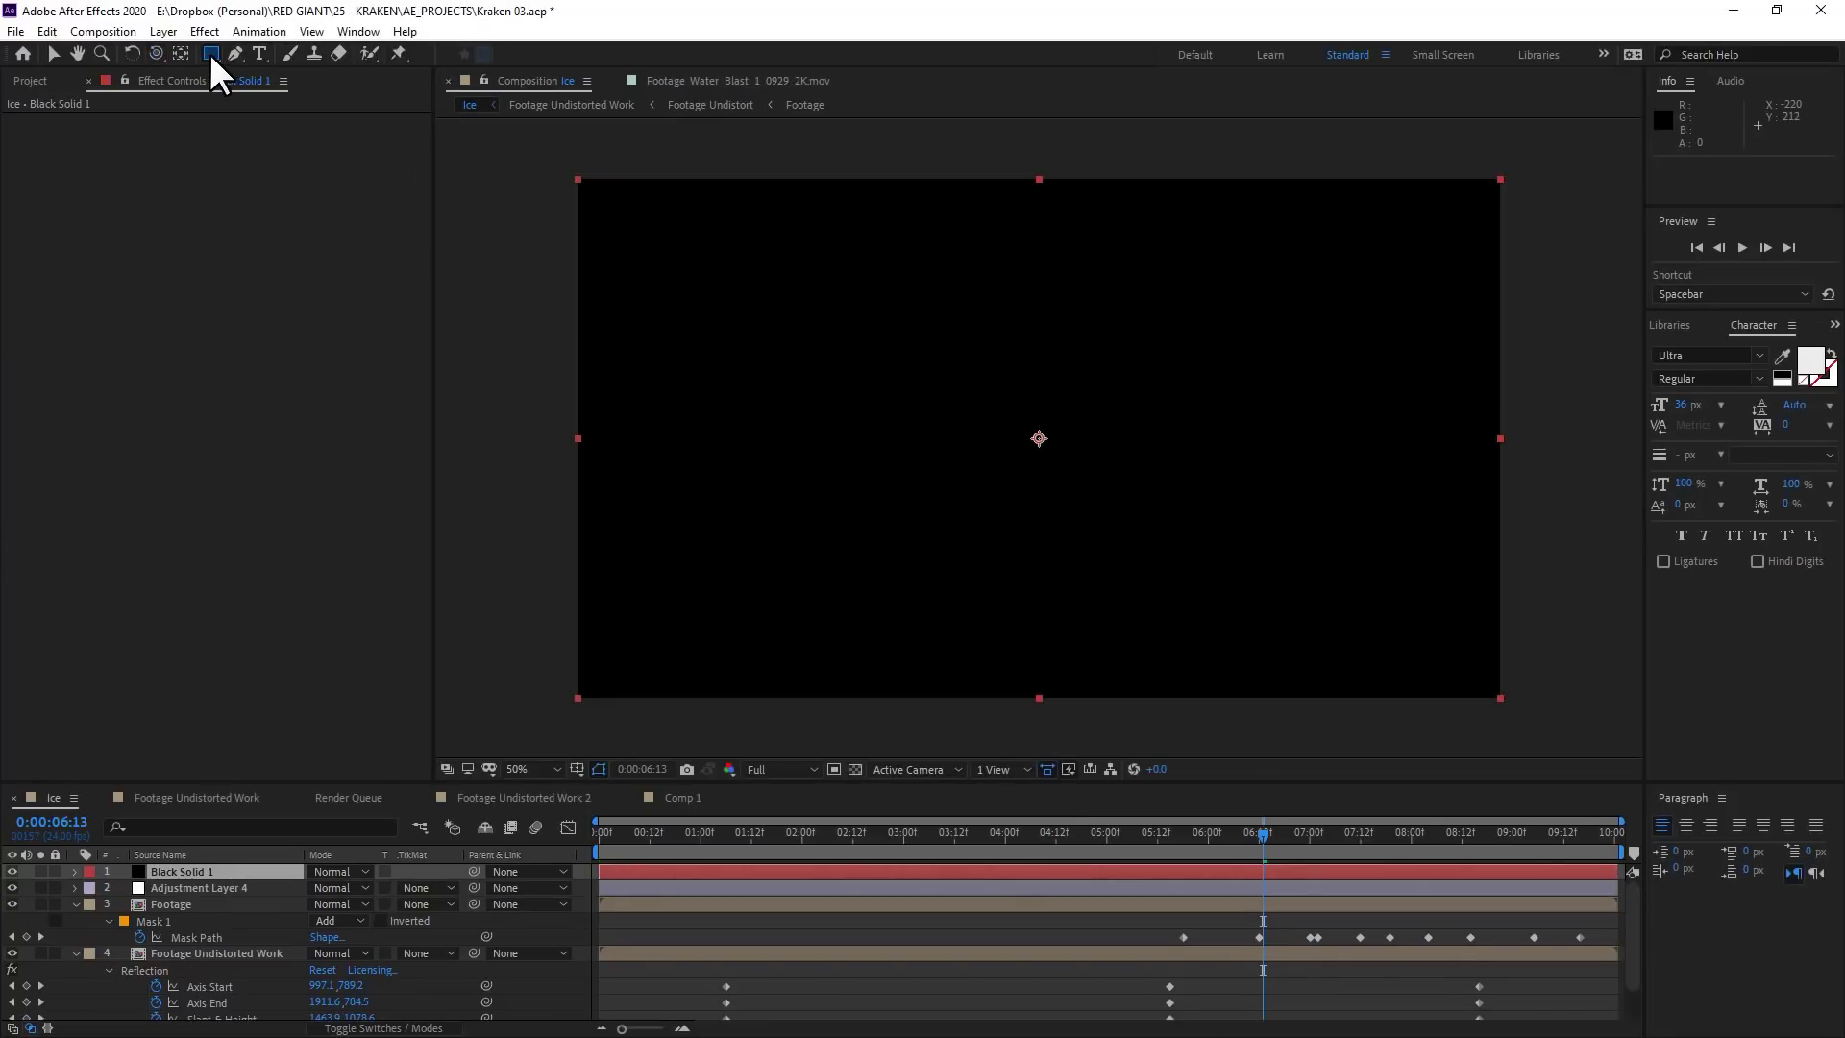
Add a full-frame rectangular mask to the black solid, set it to Subtract, and shrink its height symmetrically to 69.3% for letterbox bars
double_click(211, 53)
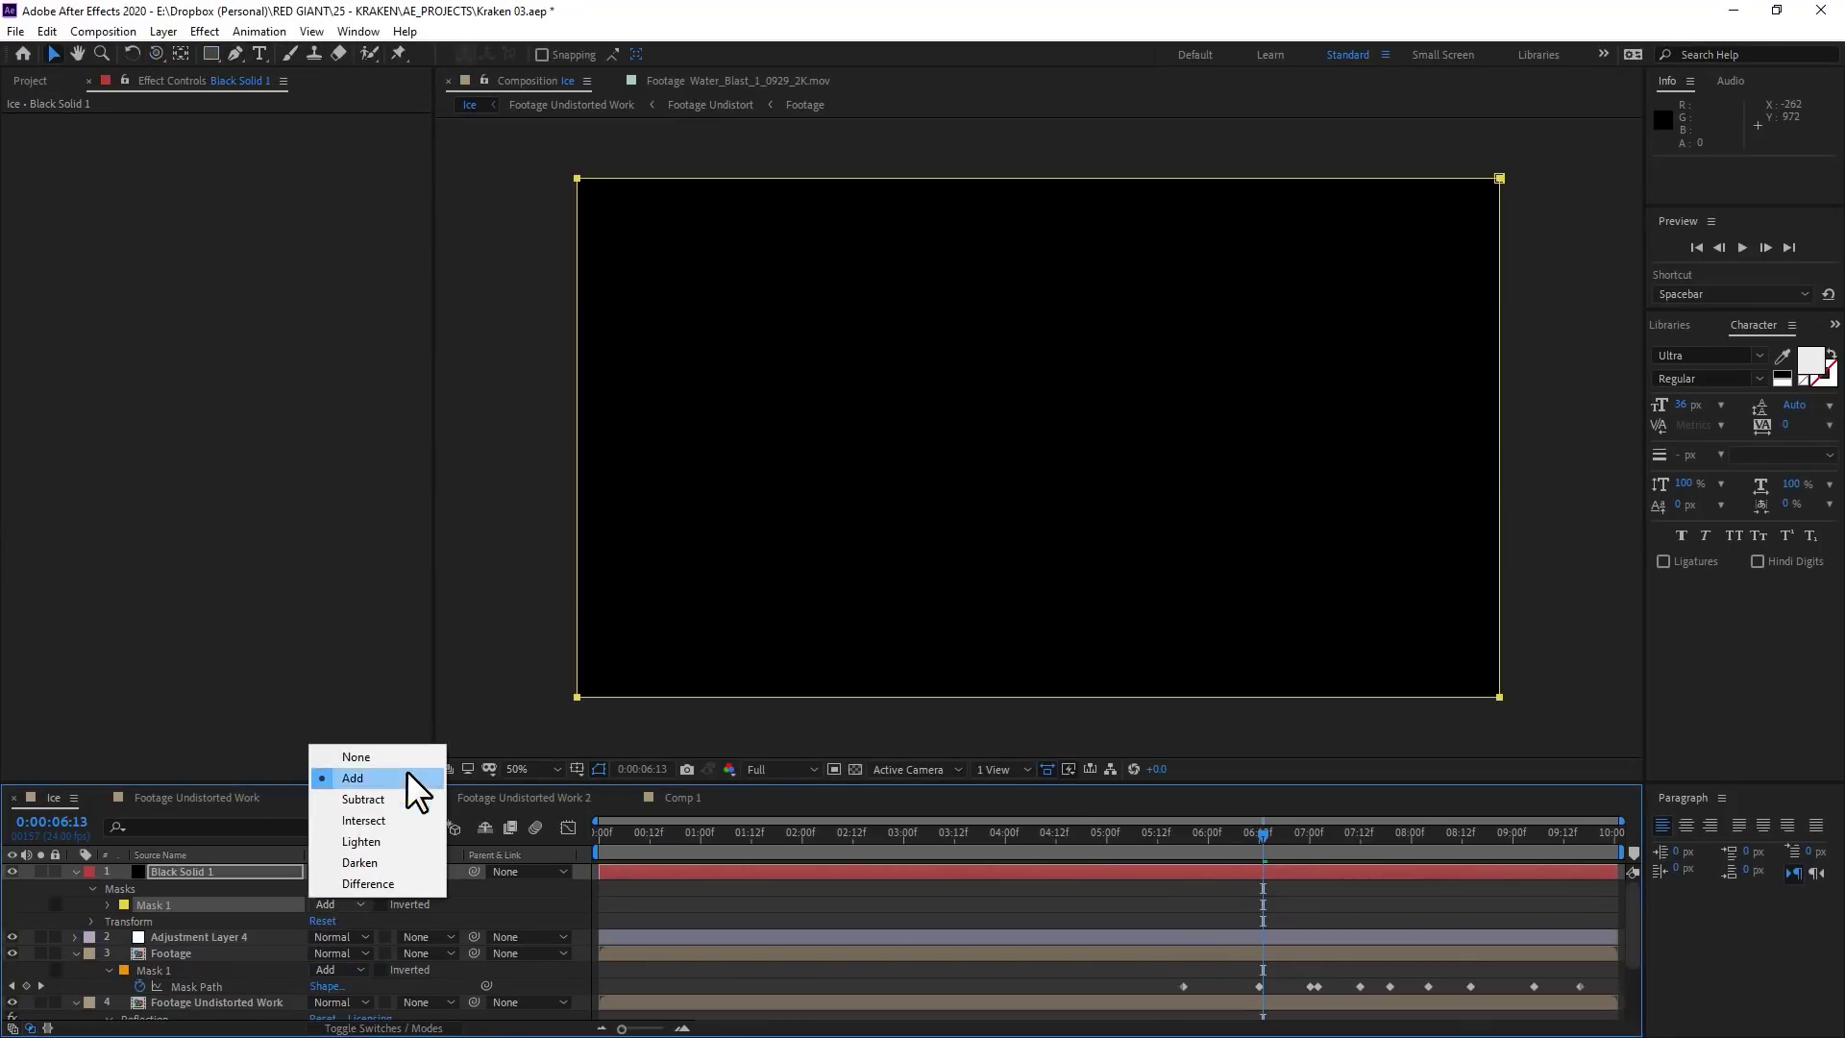
click(411, 794)
click(1138, 172)
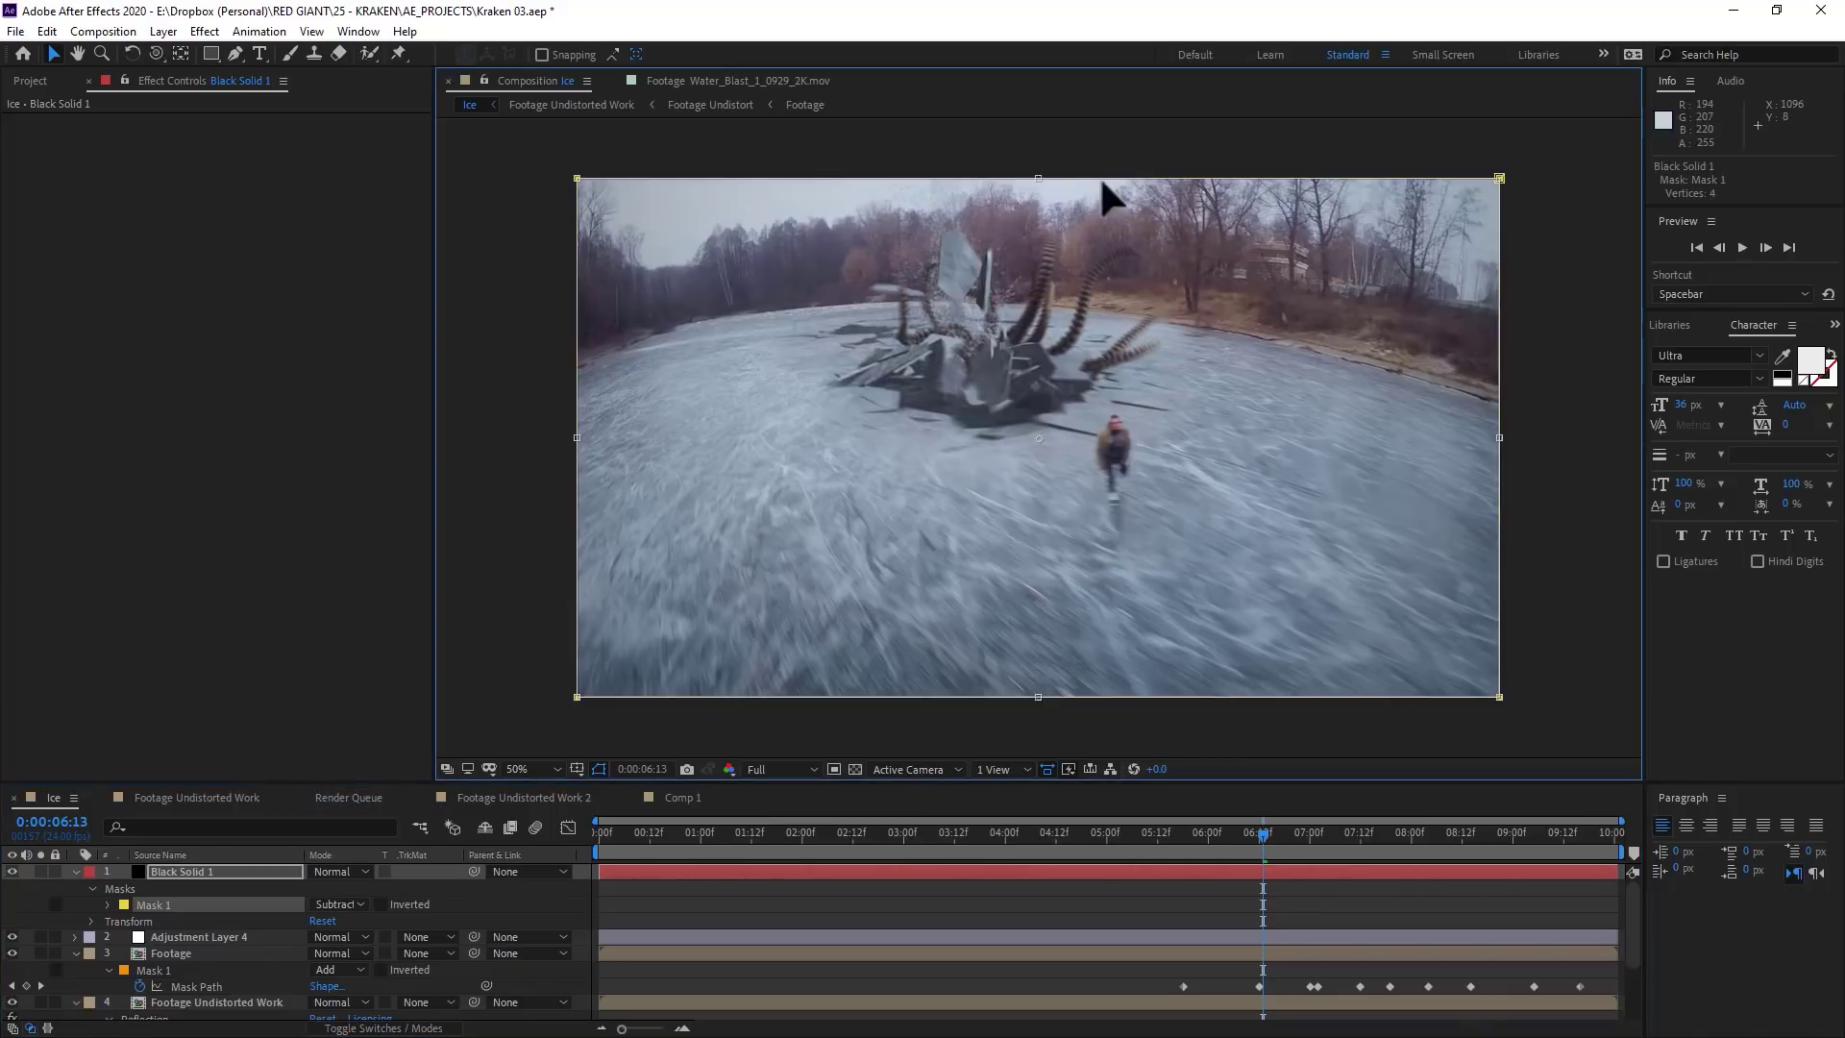
ctrl+drag(1040, 184, 1038, 258)
drag(1048, 834, 942, 839)
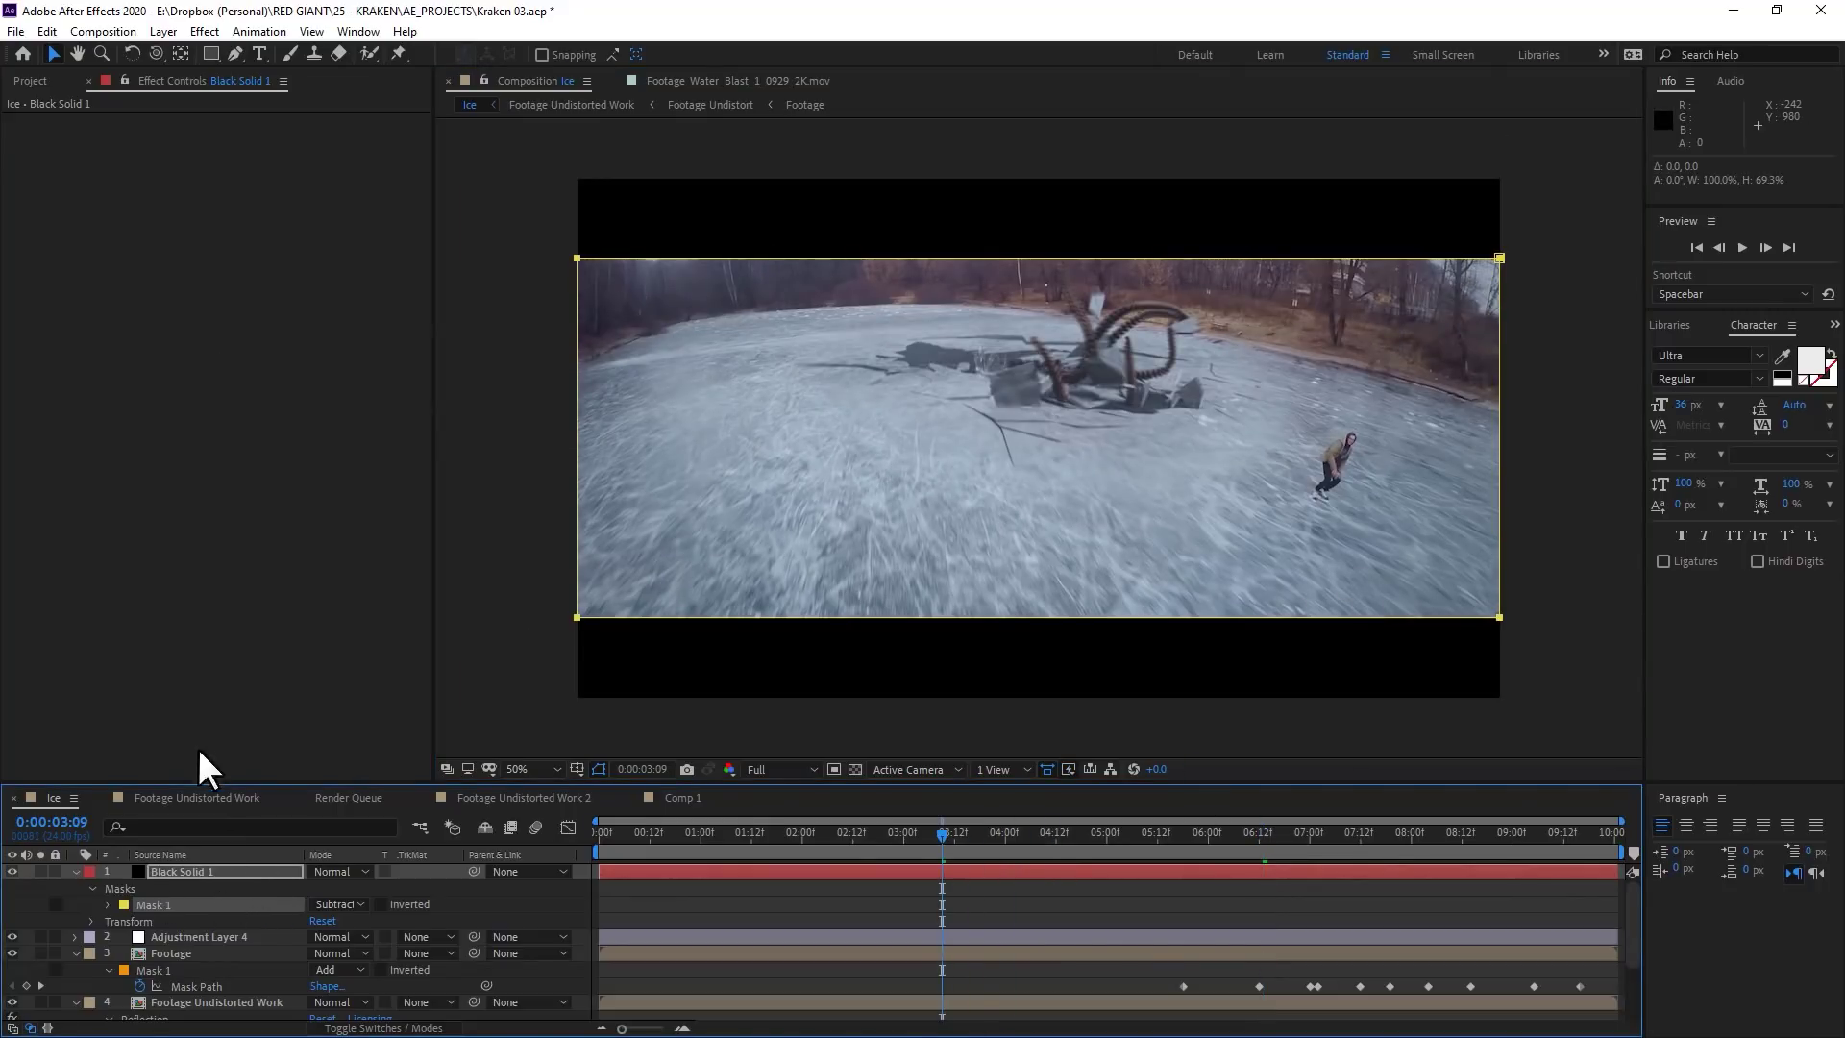
Apply the Transform effect to Adjustment Layer 4, set its position to 960, 676, and play the composition from the first frame
click(218, 936)
right_click(189, 477)
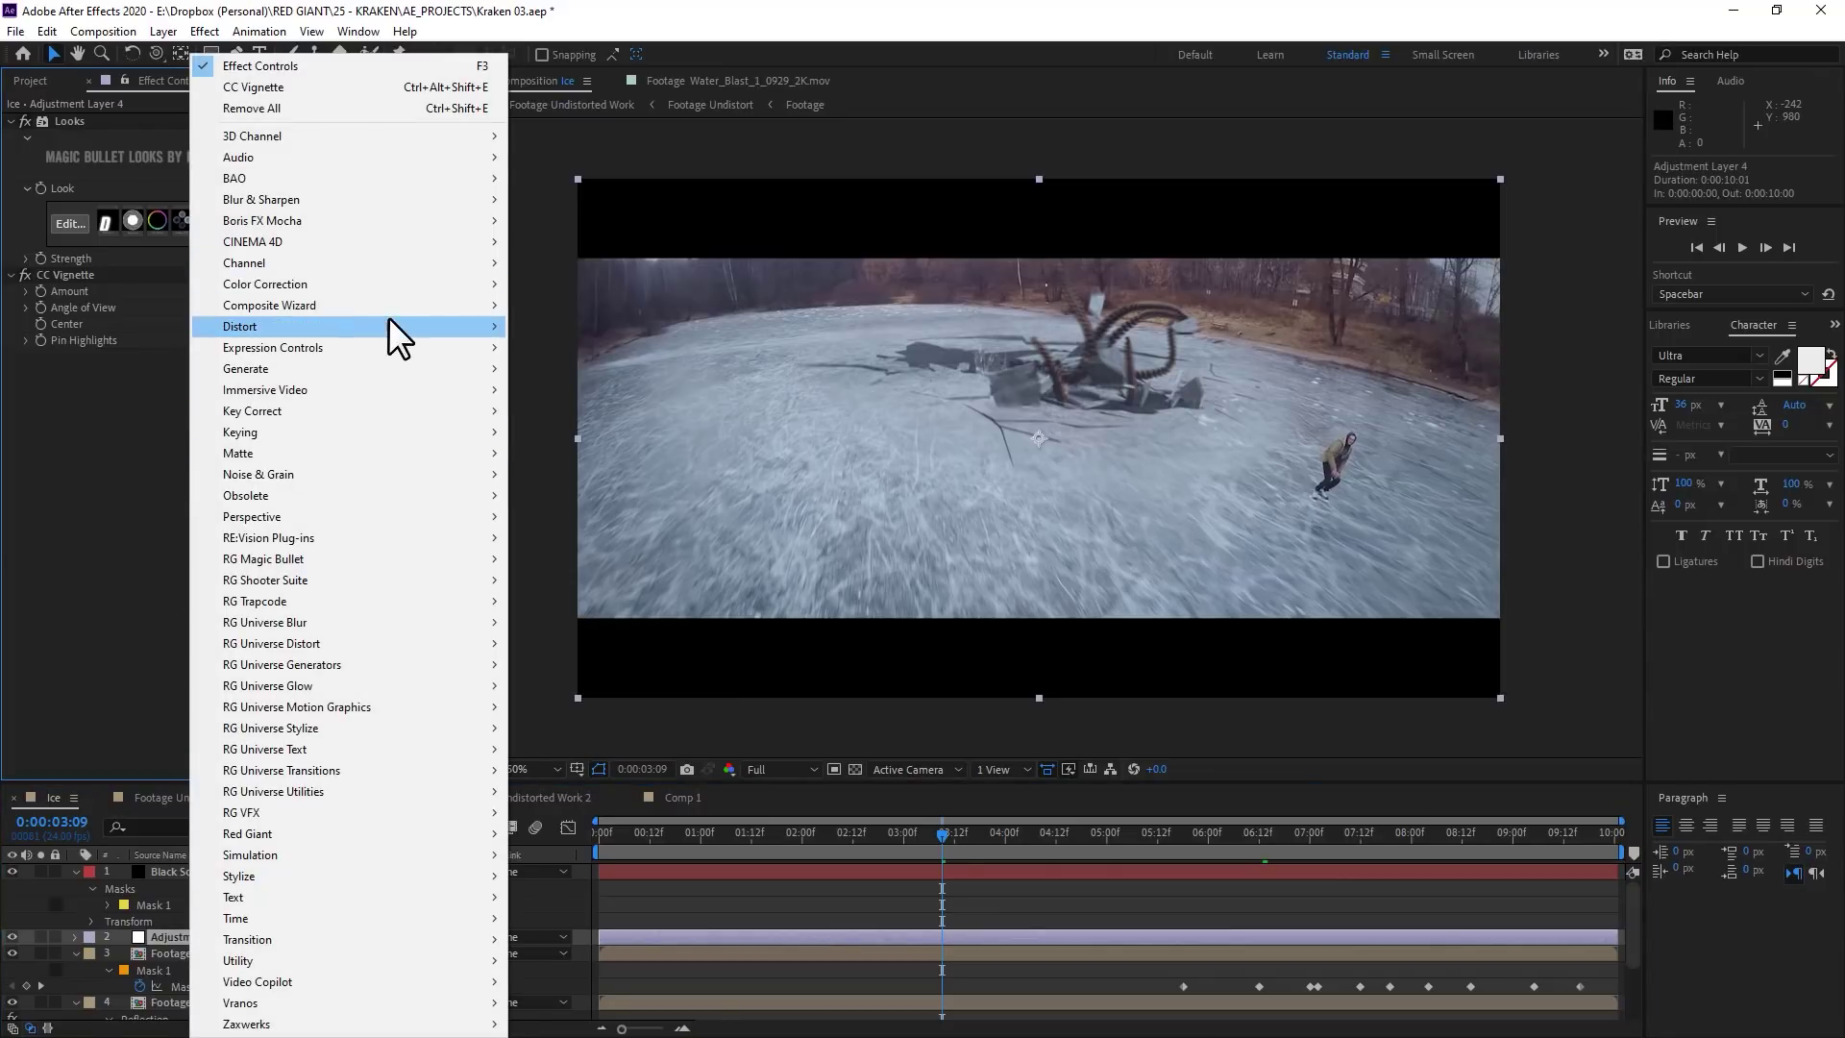
mouse_move(389, 318)
click(626, 960)
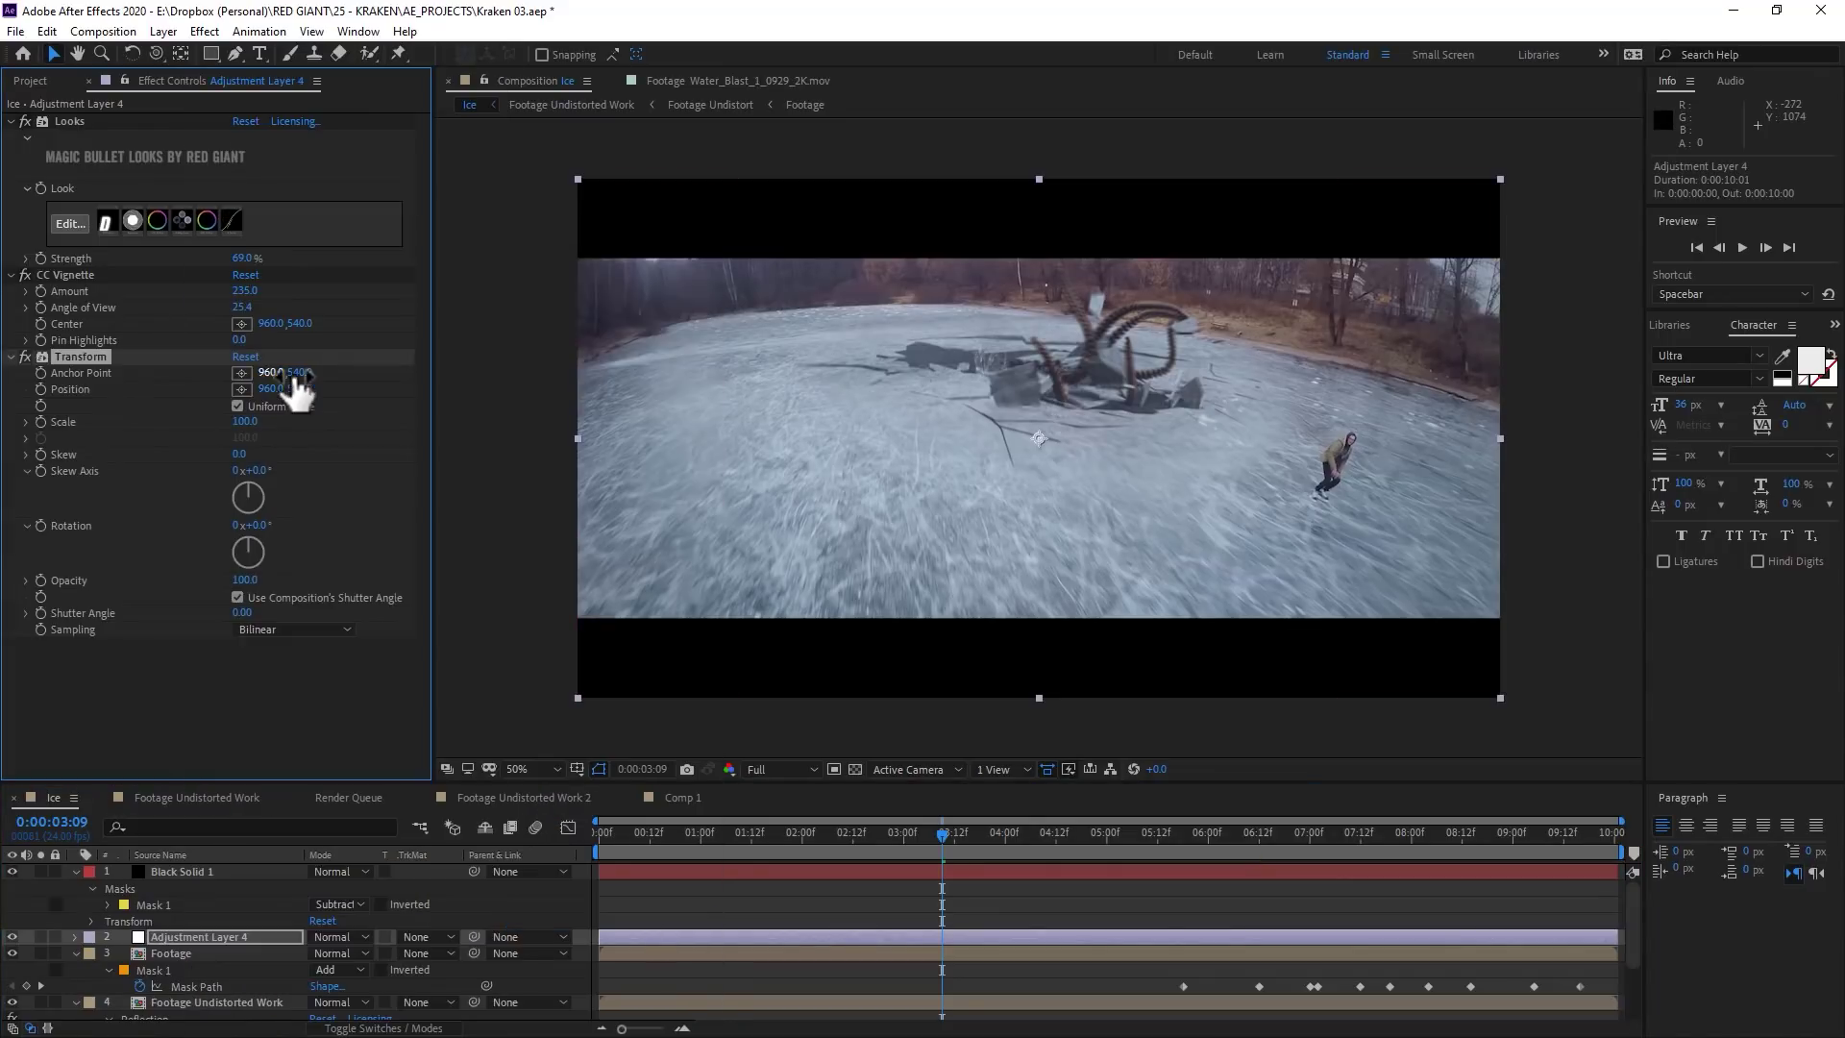
drag(302, 390, 408, 430)
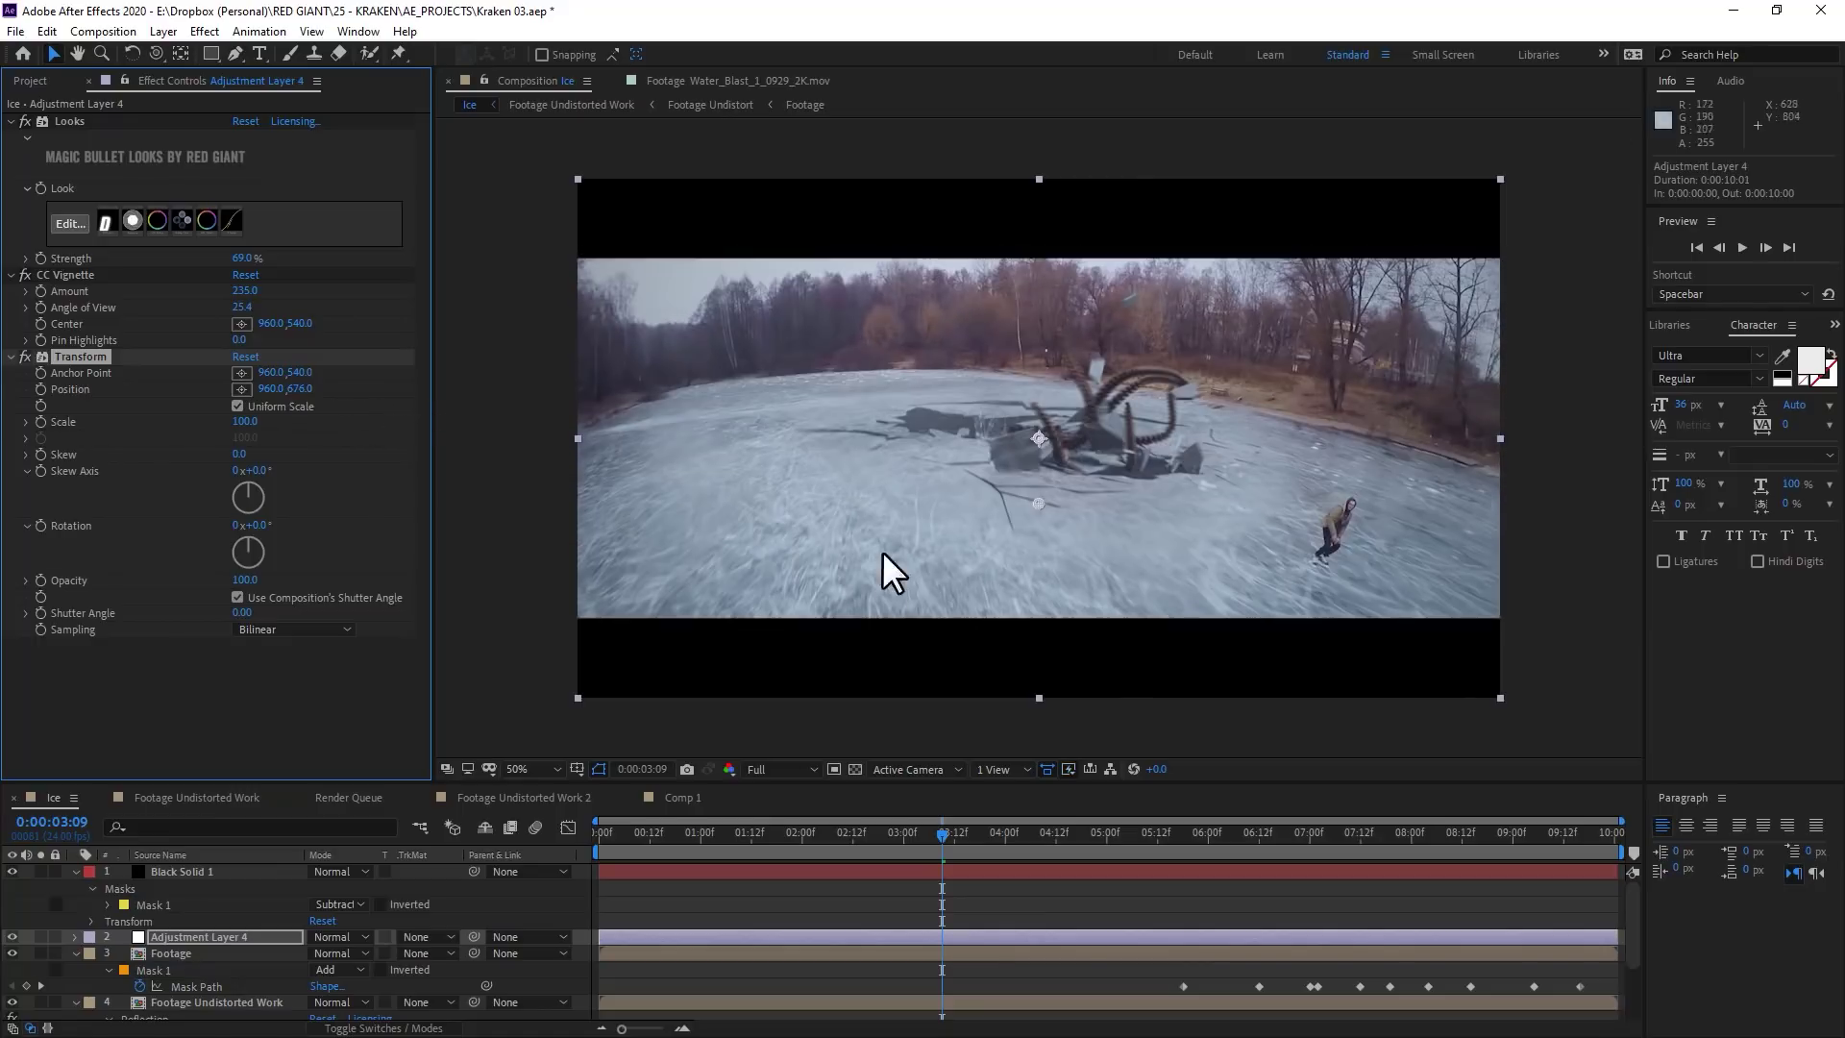
key(Home)
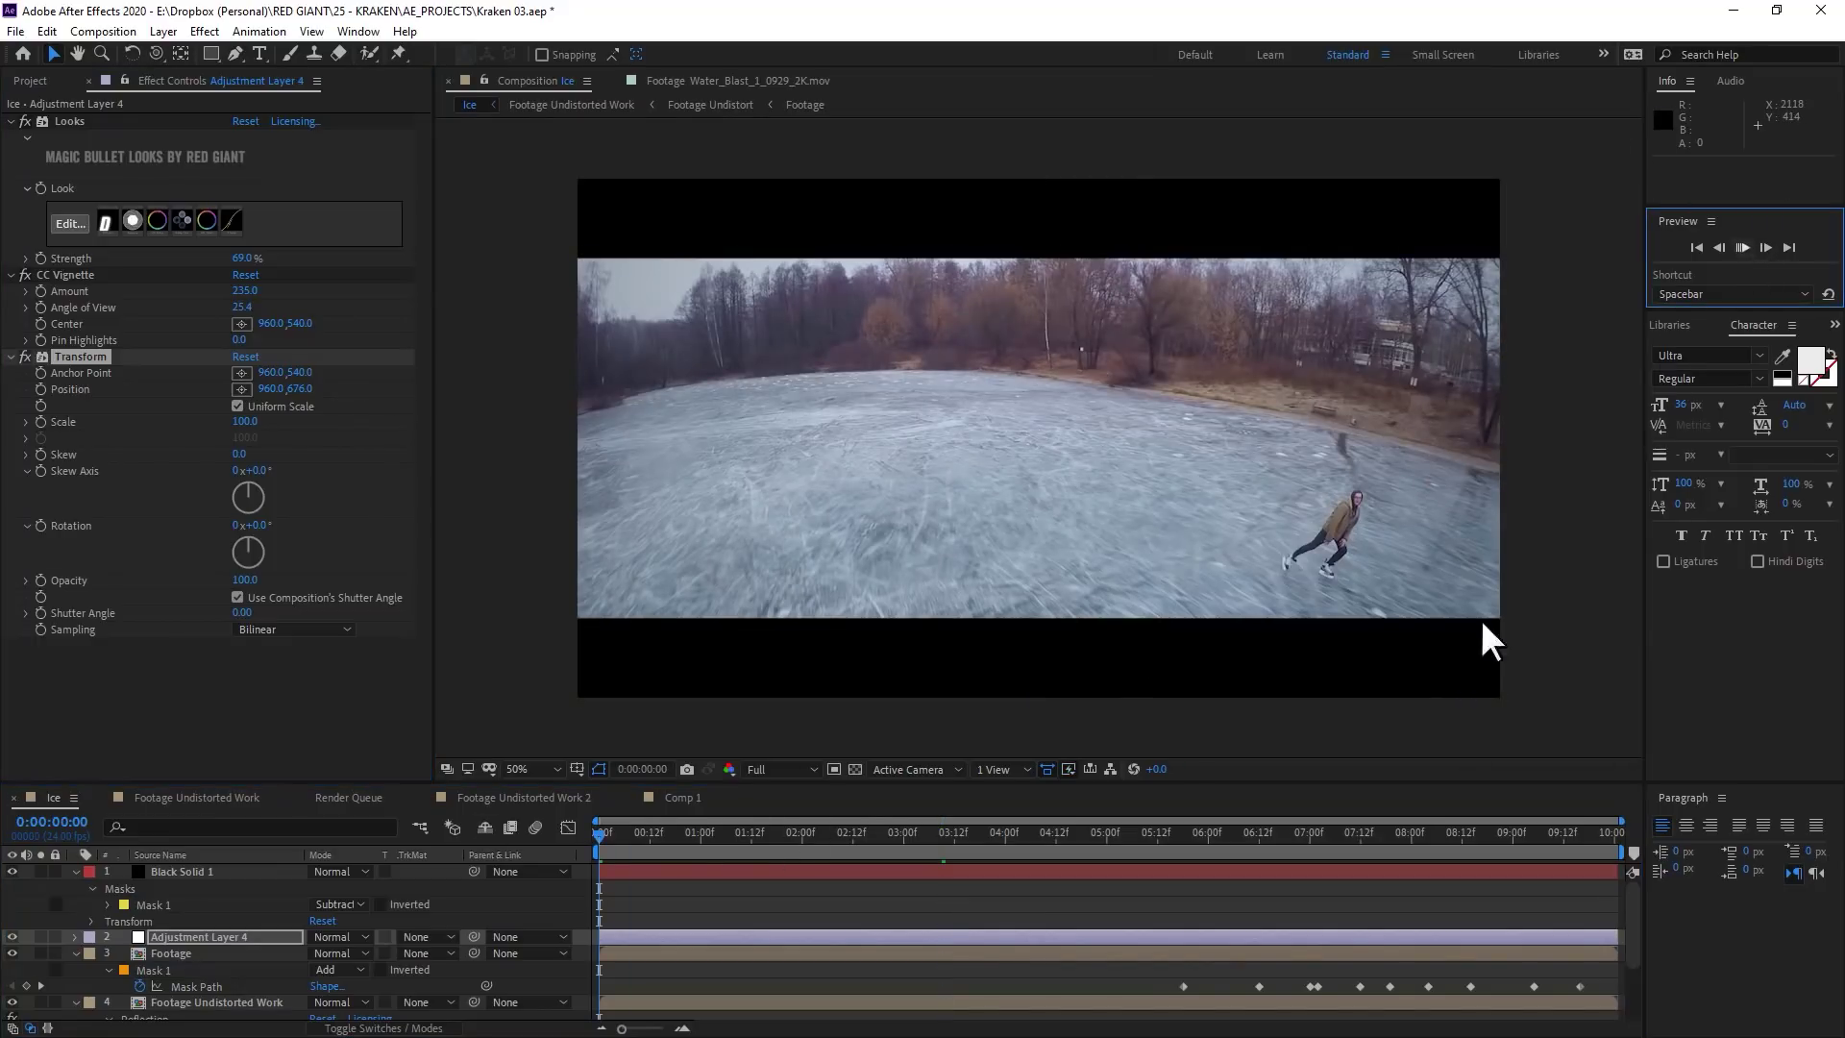
key(space)
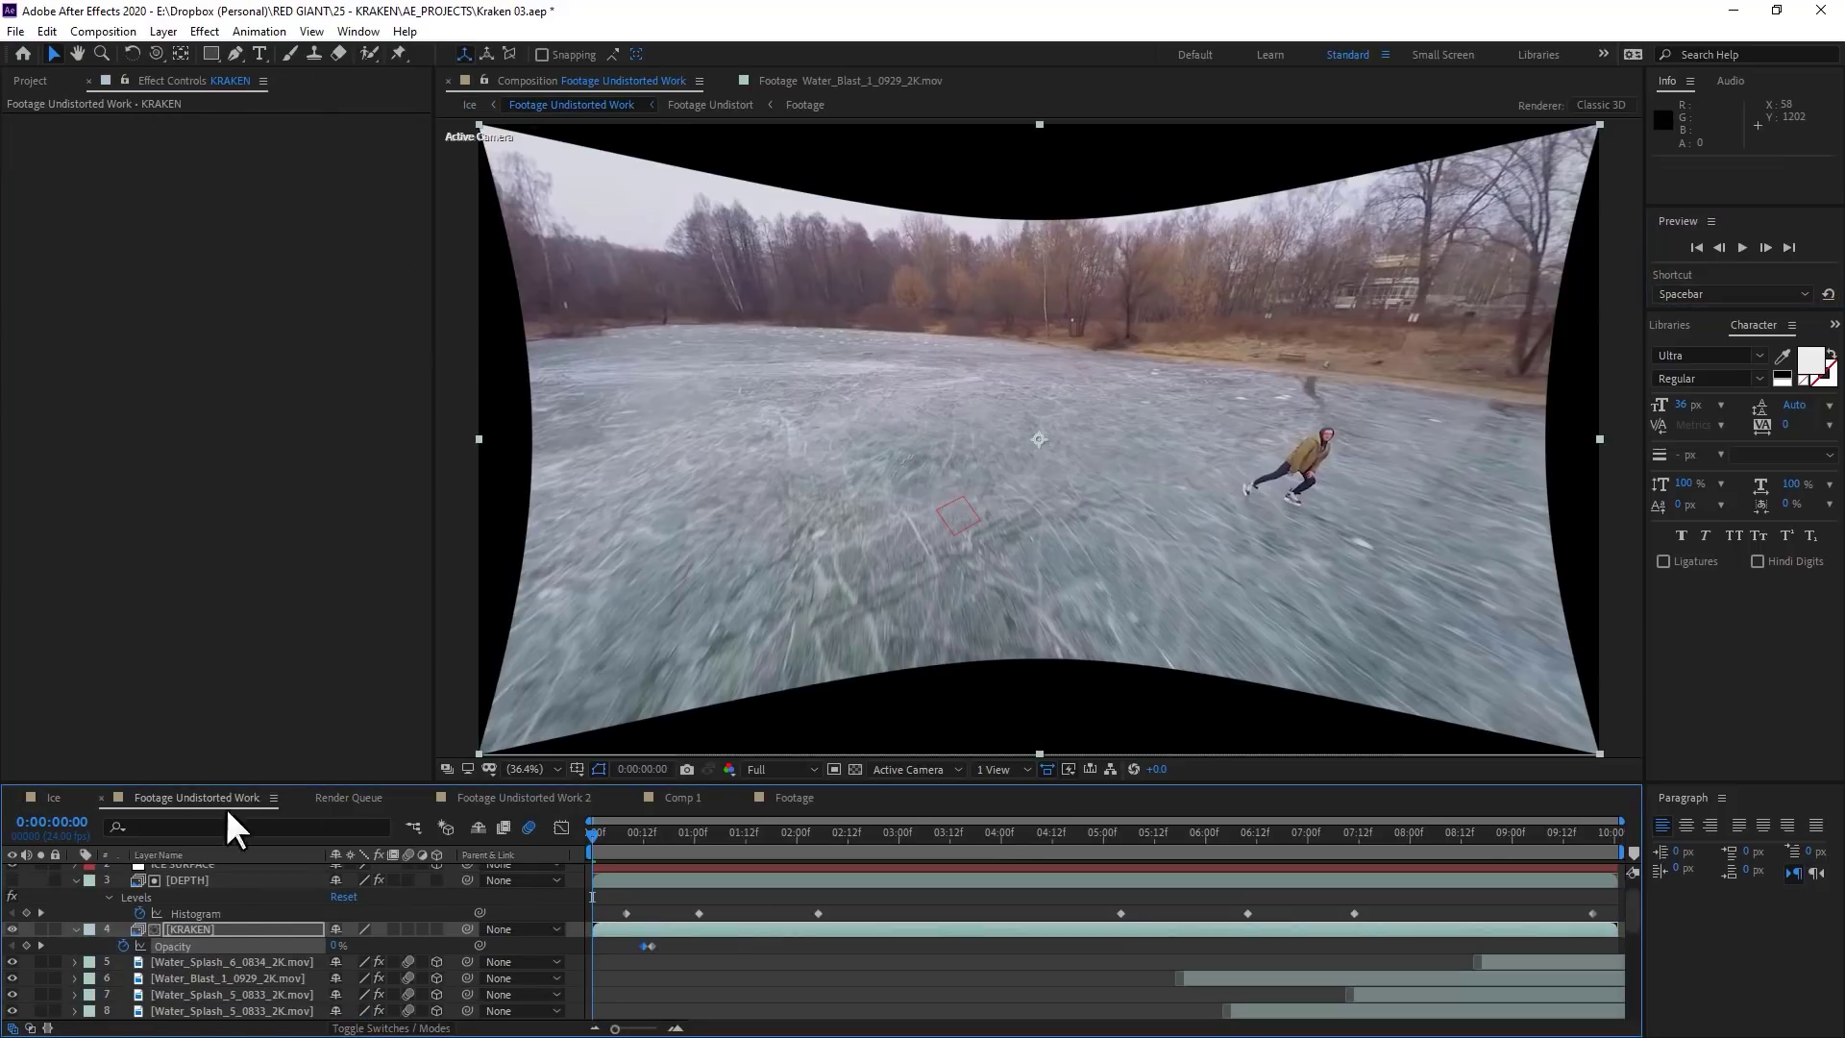
Duplicate all 15 water splash and blast layers in Footage Undistorted Work, and group the copies directly below the upper KRAKEN layer
drag(240, 786, 239, 620)
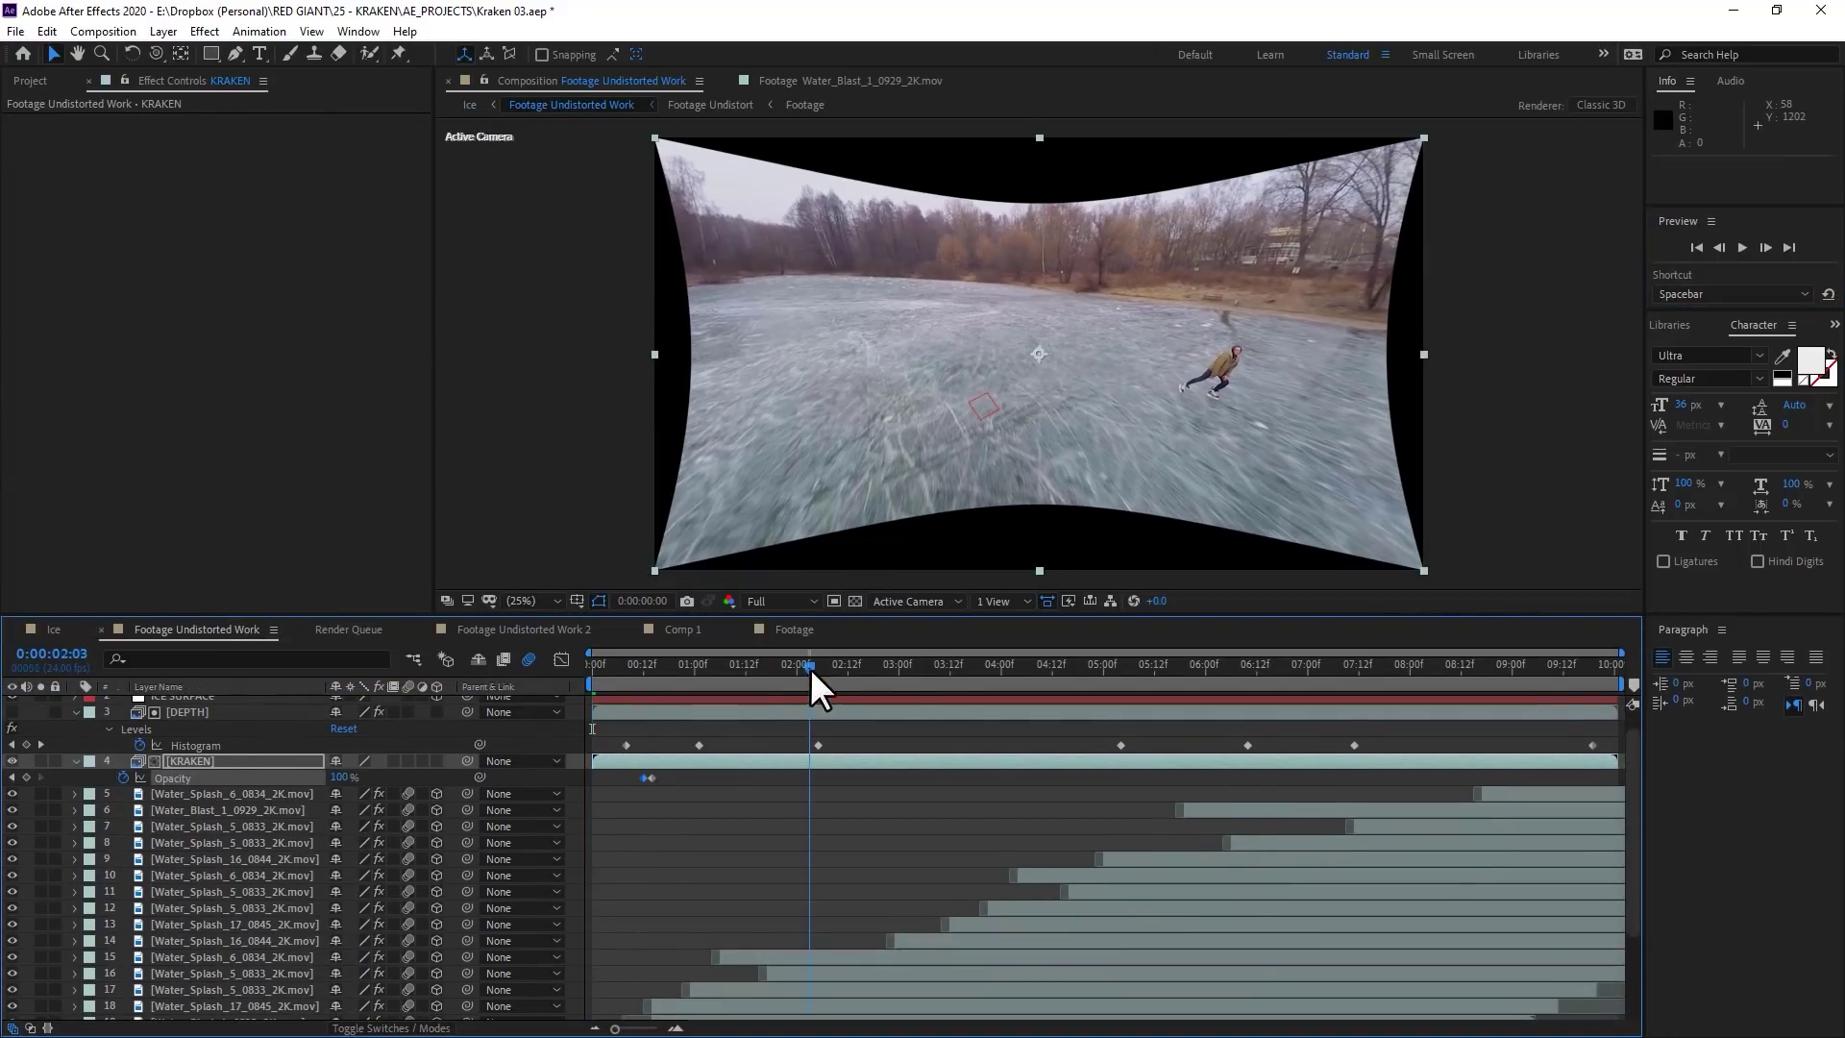
drag(810, 667, 1002, 671)
scroll(262, 852, down, 2)
click(262, 749)
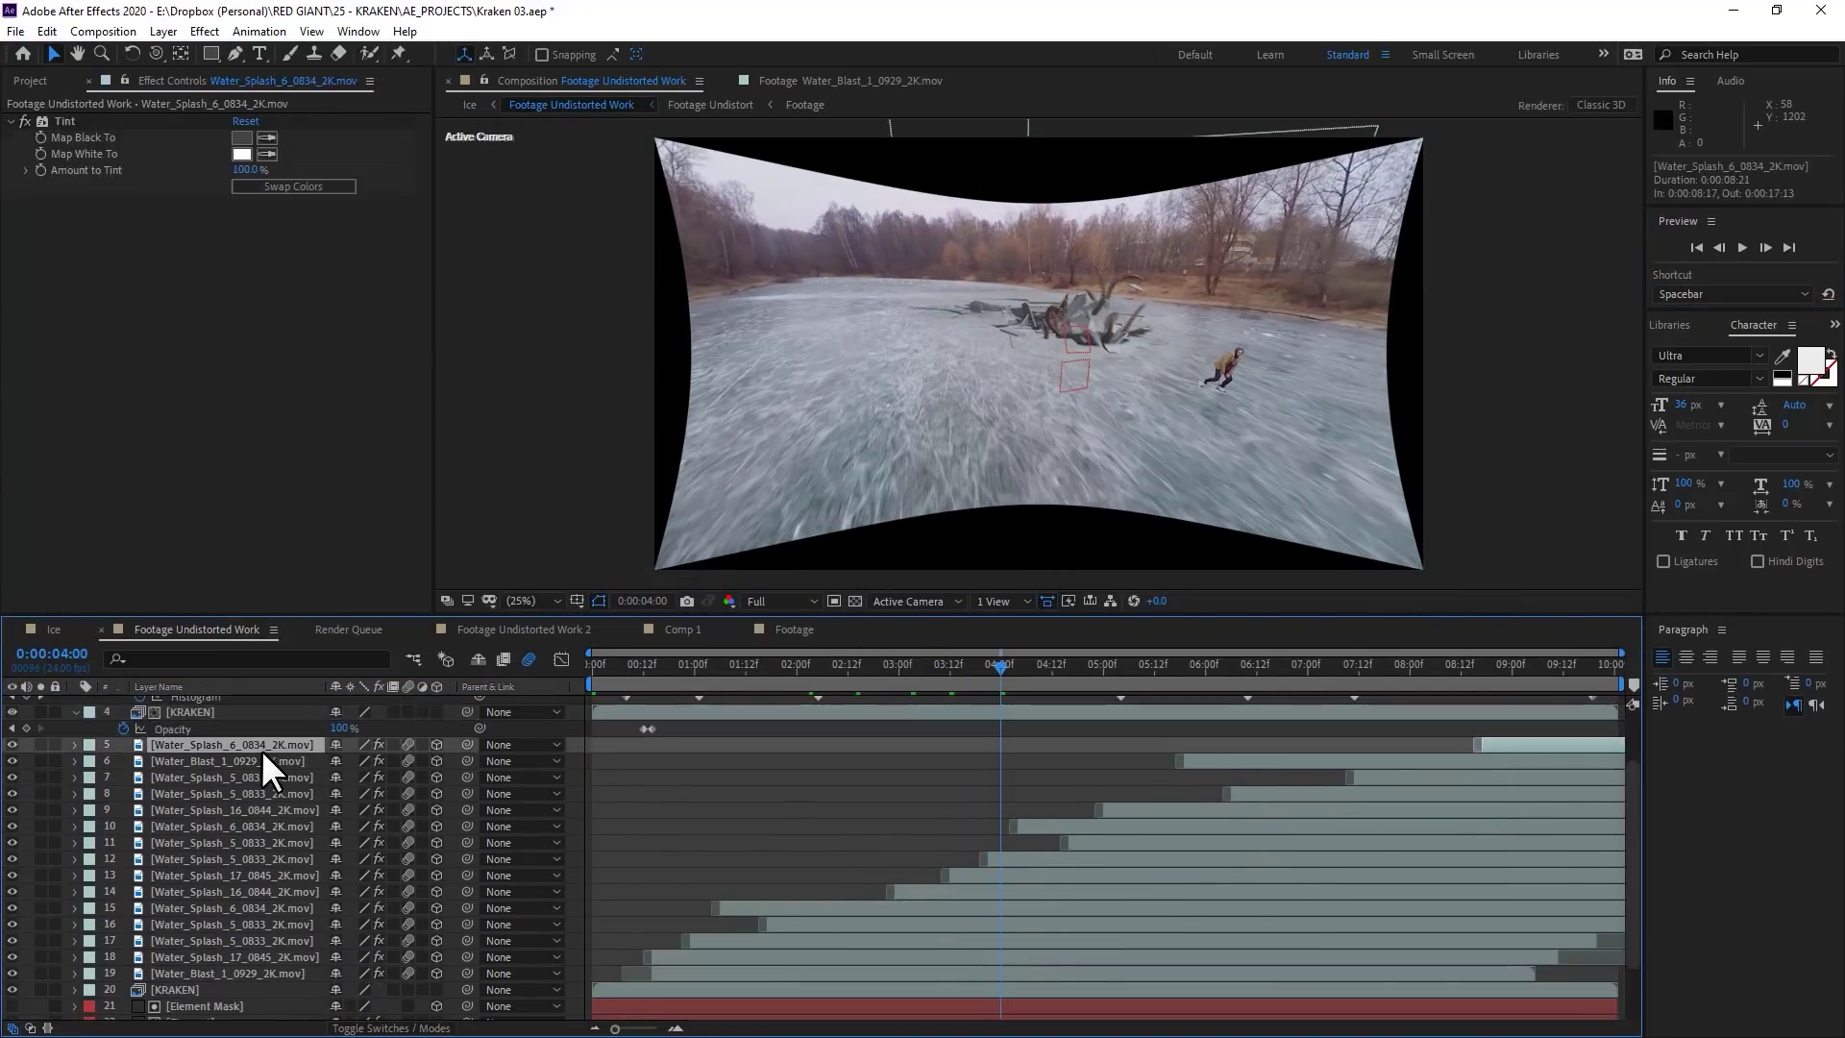
shift+click(258, 973)
key(ctrl+d)
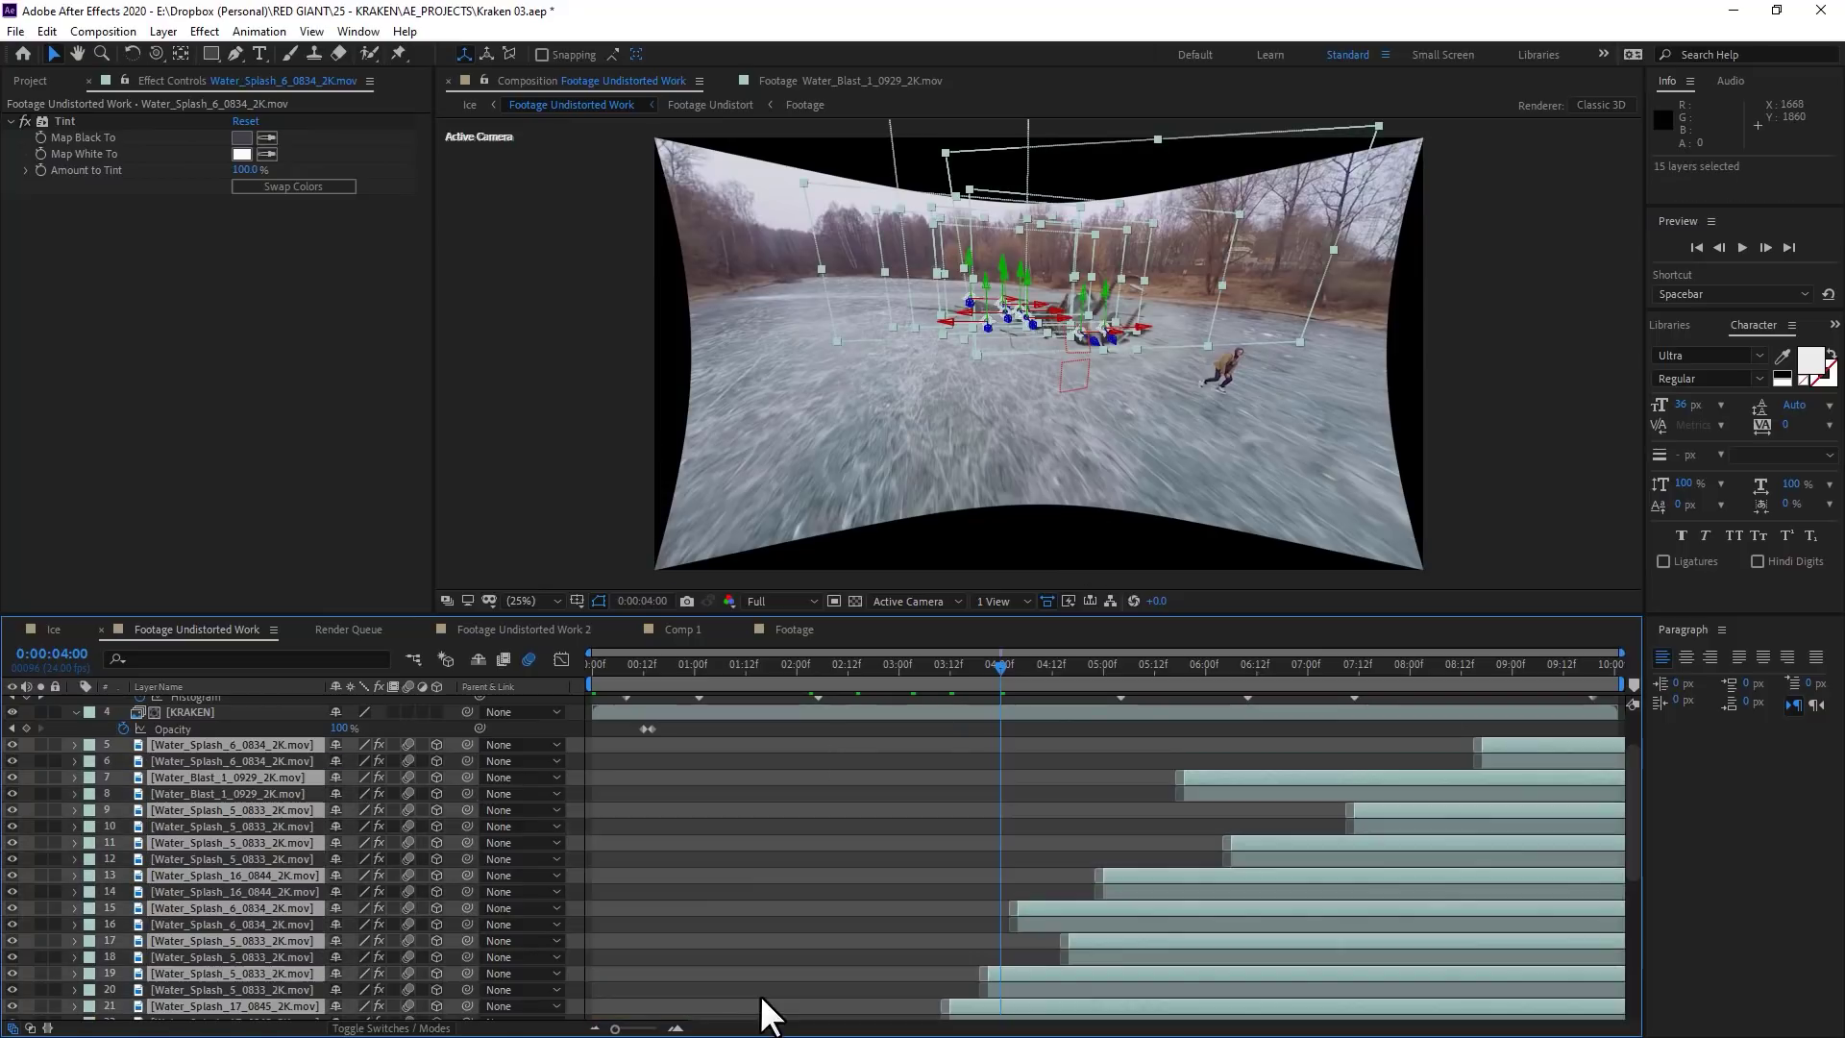
drag(269, 777, 283, 754)
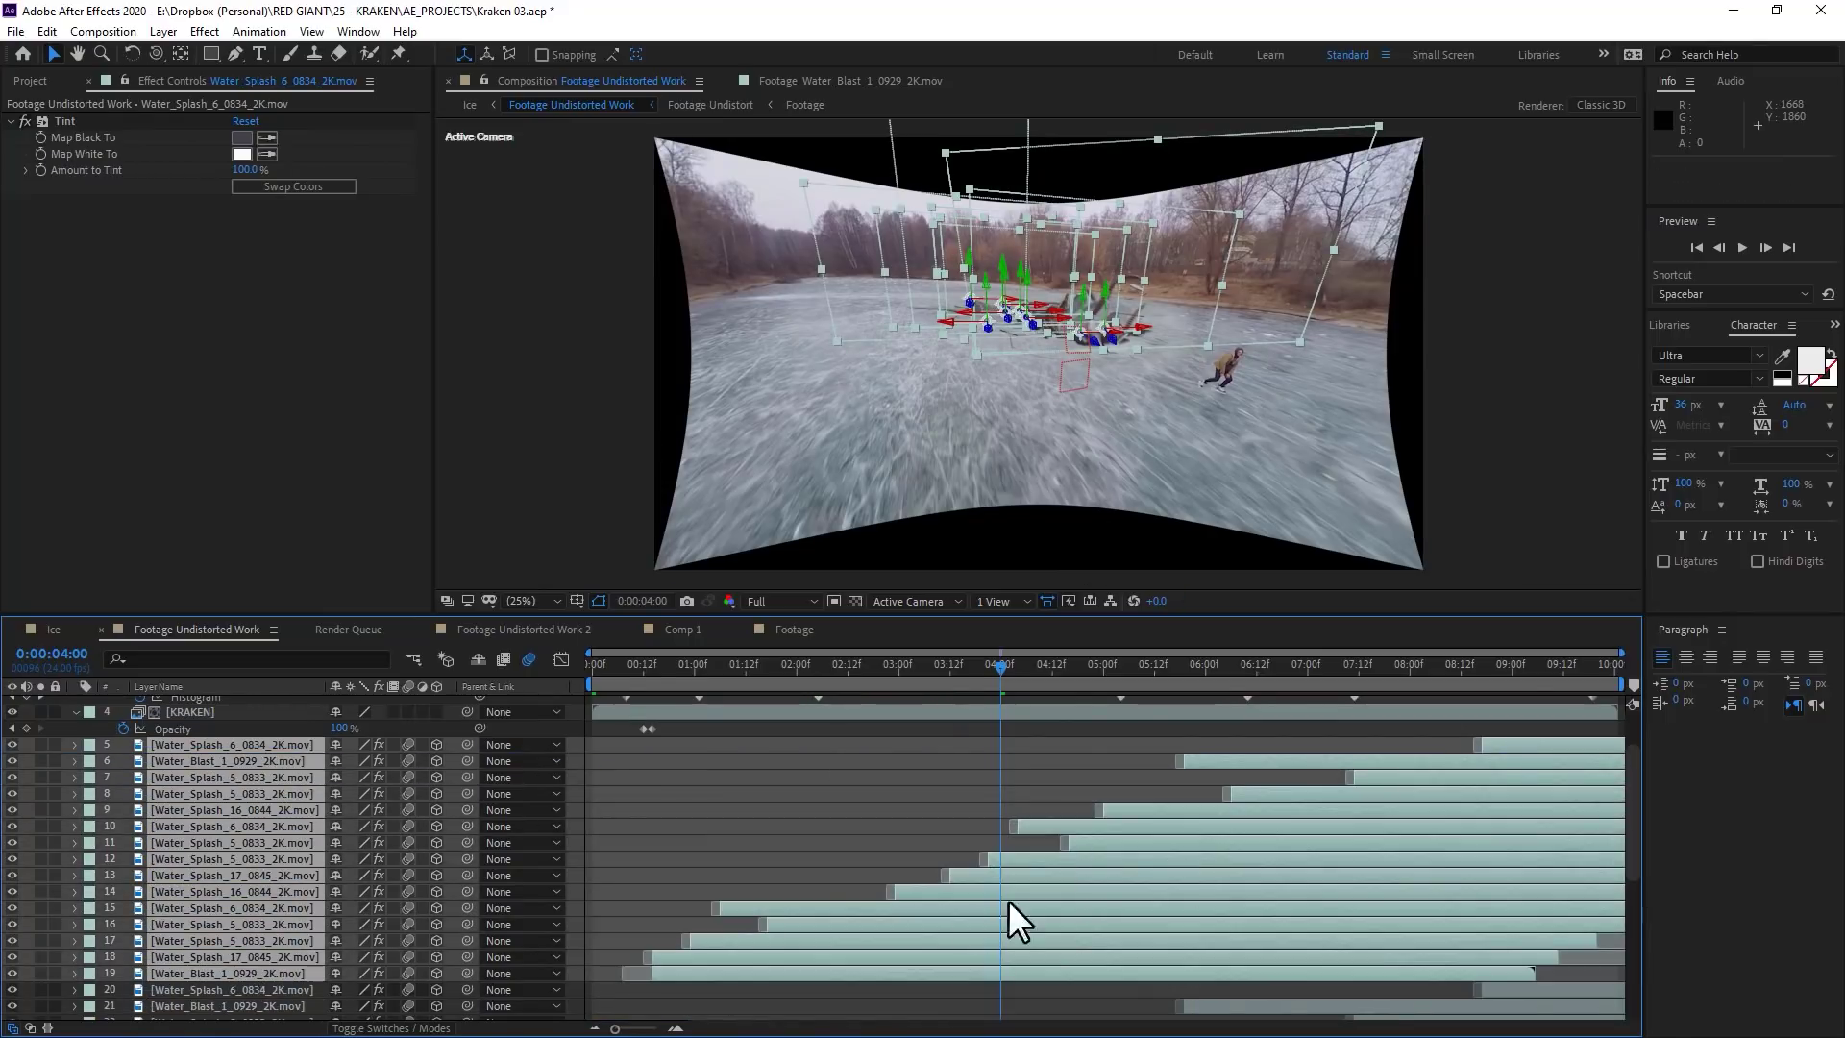
Offset the duplicated water layers 6 frames later, and shift them together along the Z axis
drag(1029, 892, 1057, 888)
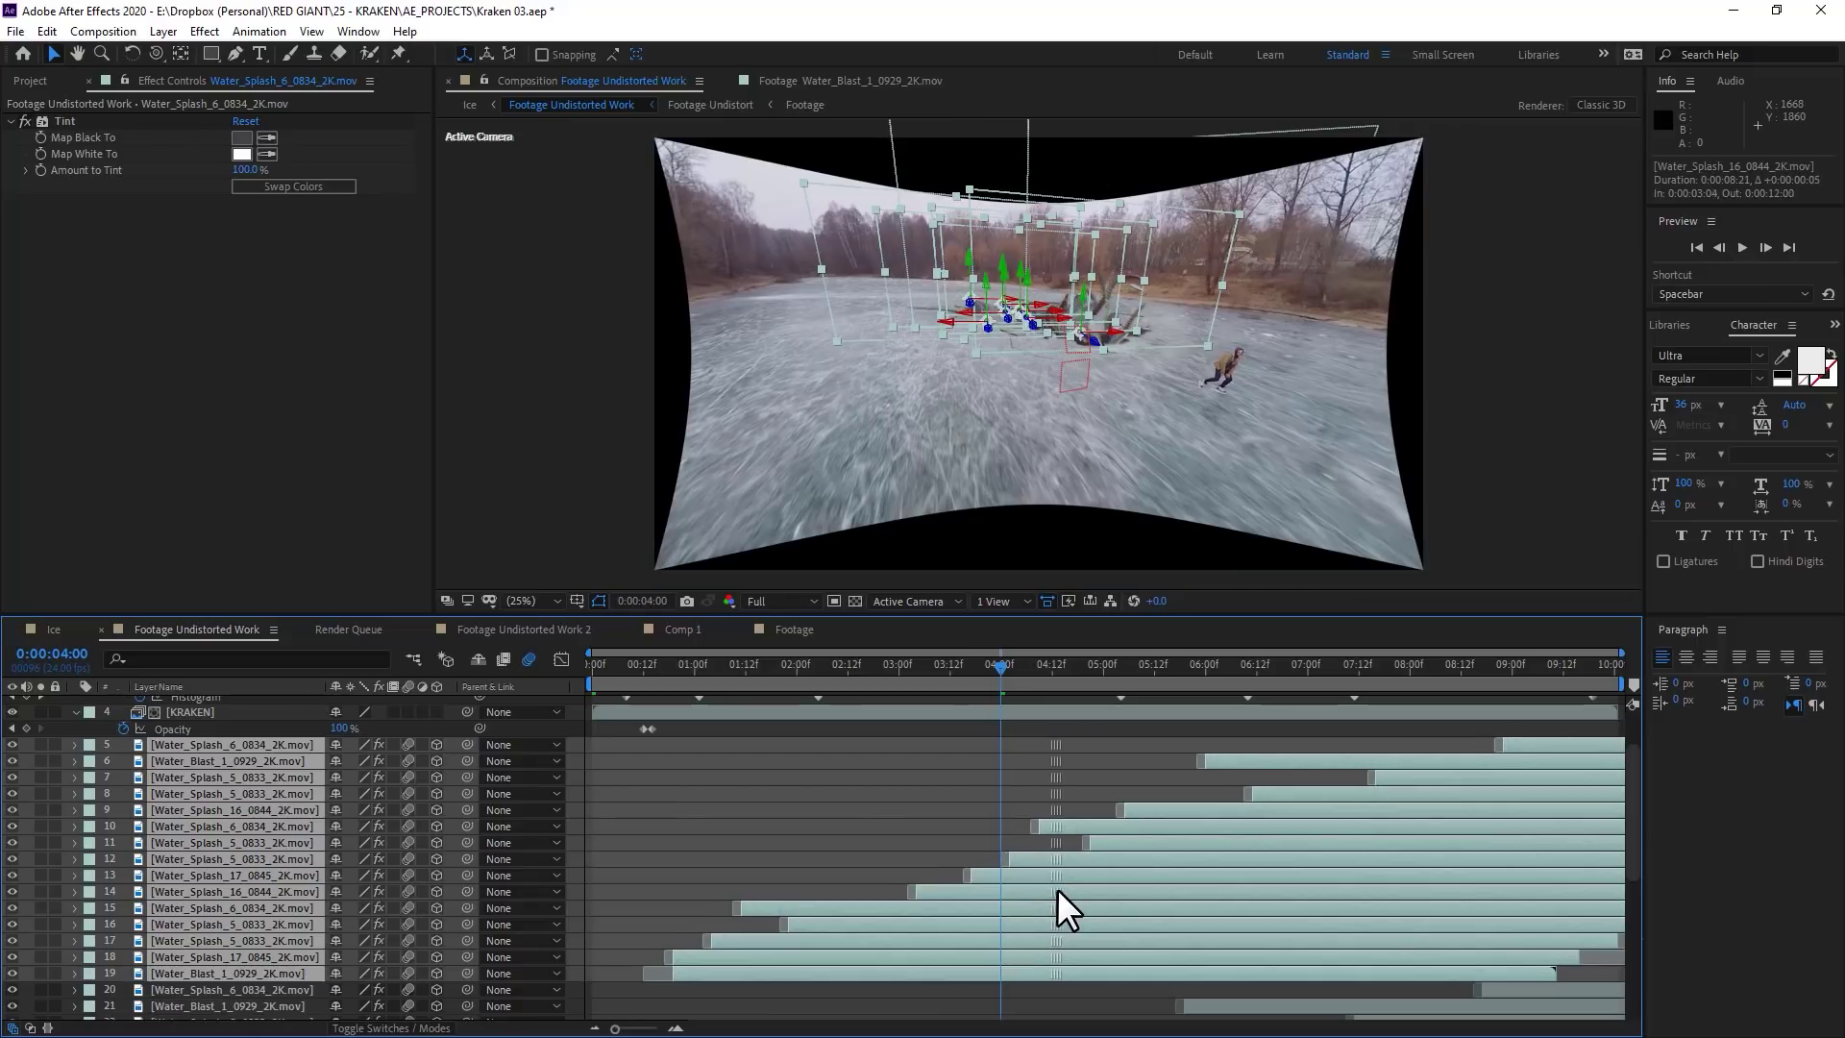
scroll(1103, 376, up, 2)
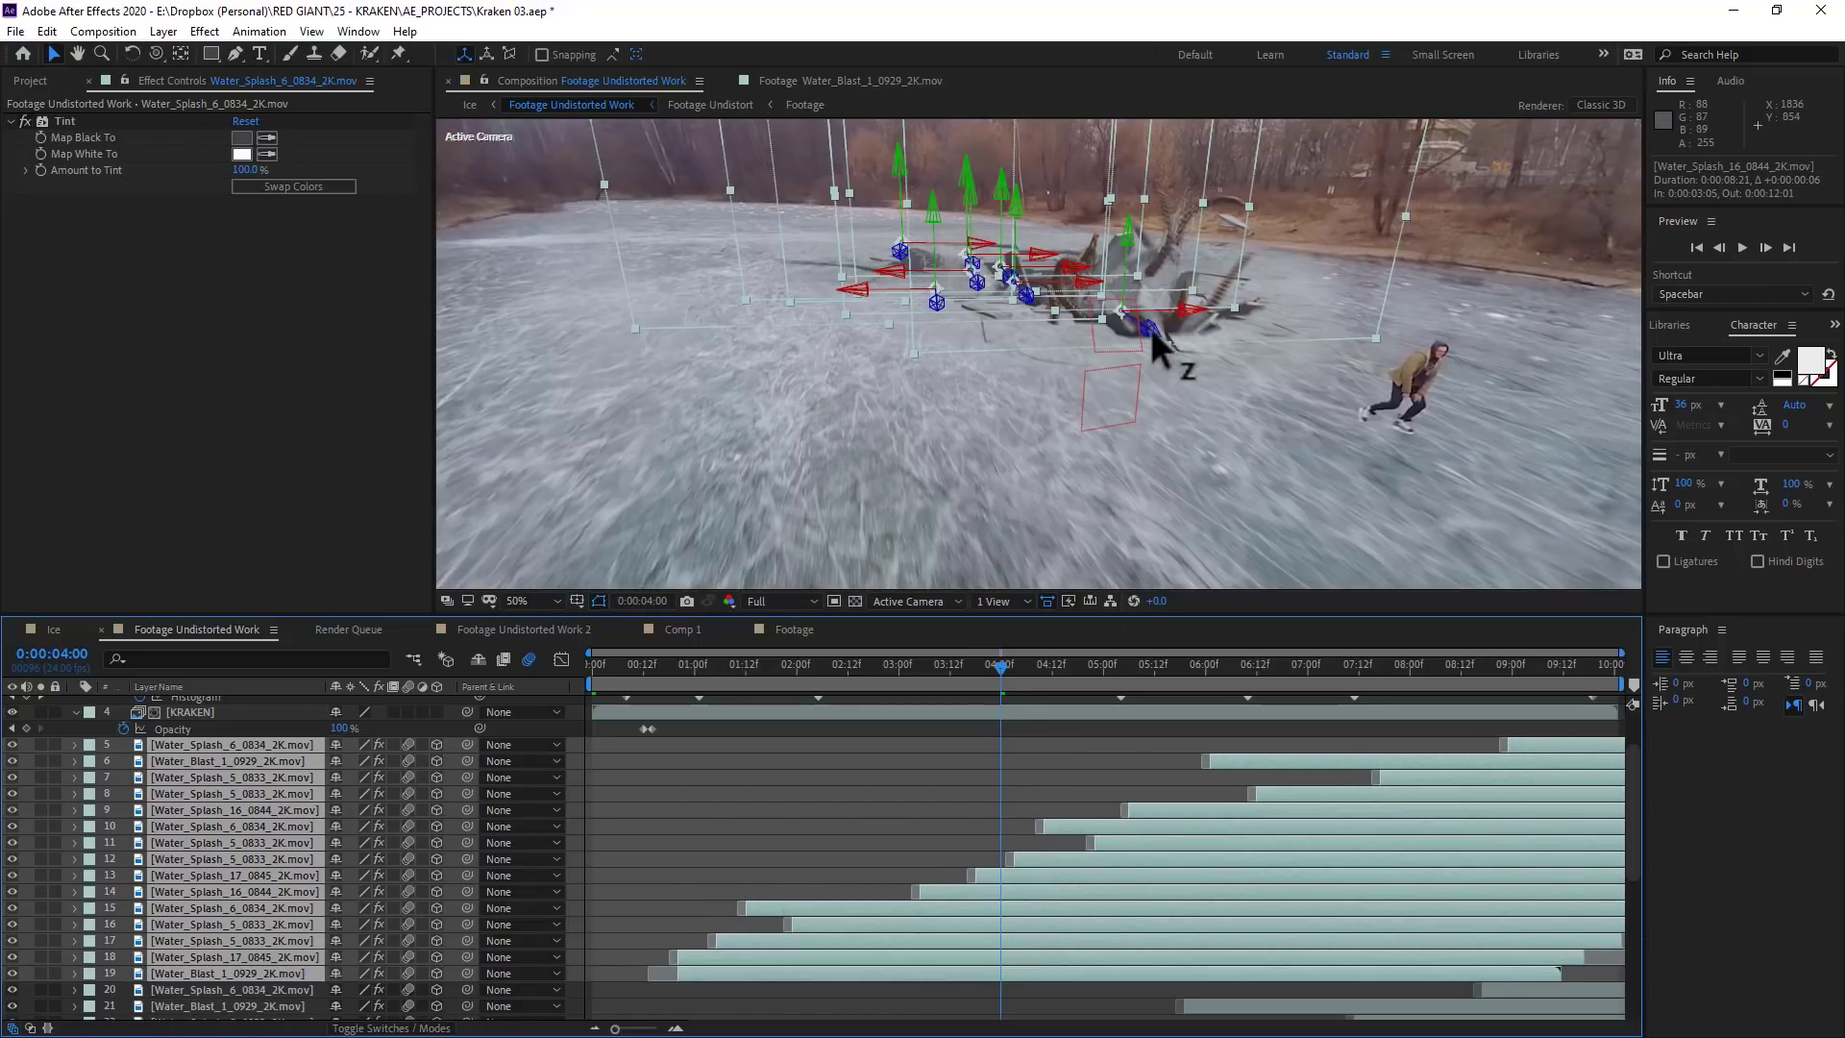
drag(1152, 335, 1209, 411)
Preview the composite with the doubled water splashes from its first frame
click(593, 673)
key(space)
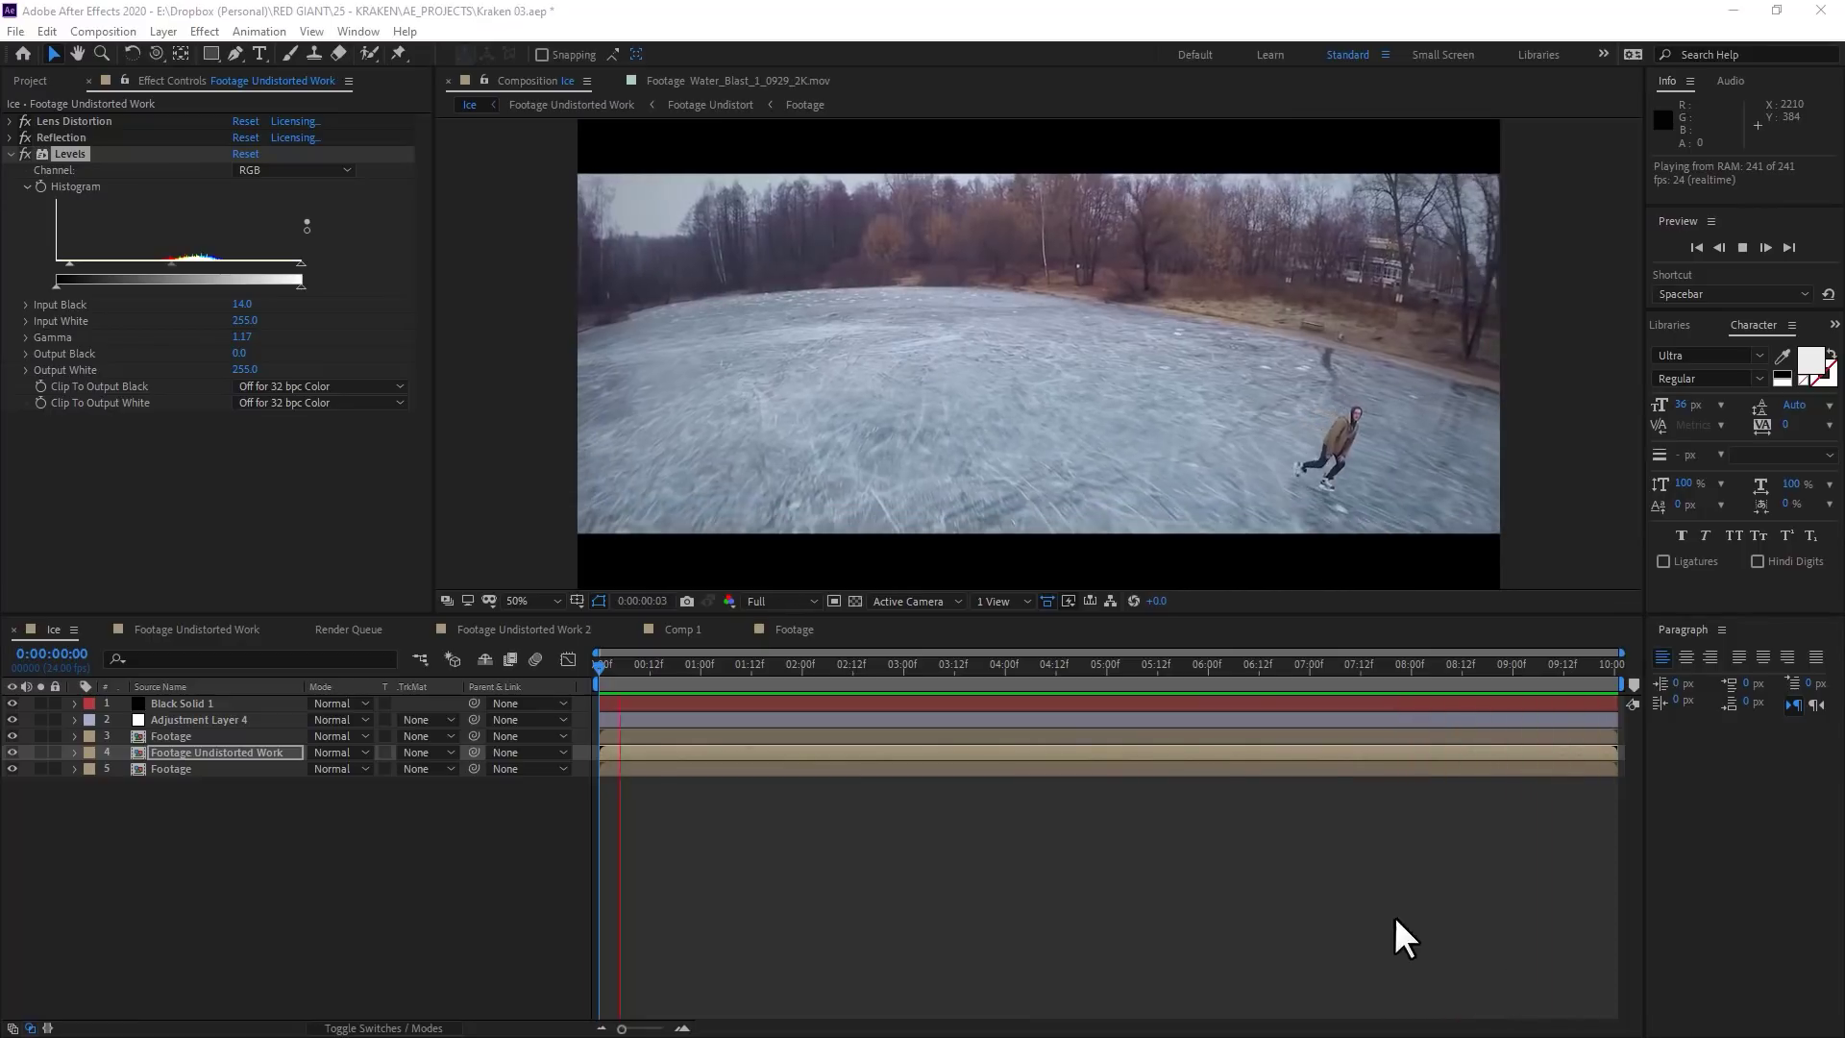
drag(1529, 669, 1311, 763)
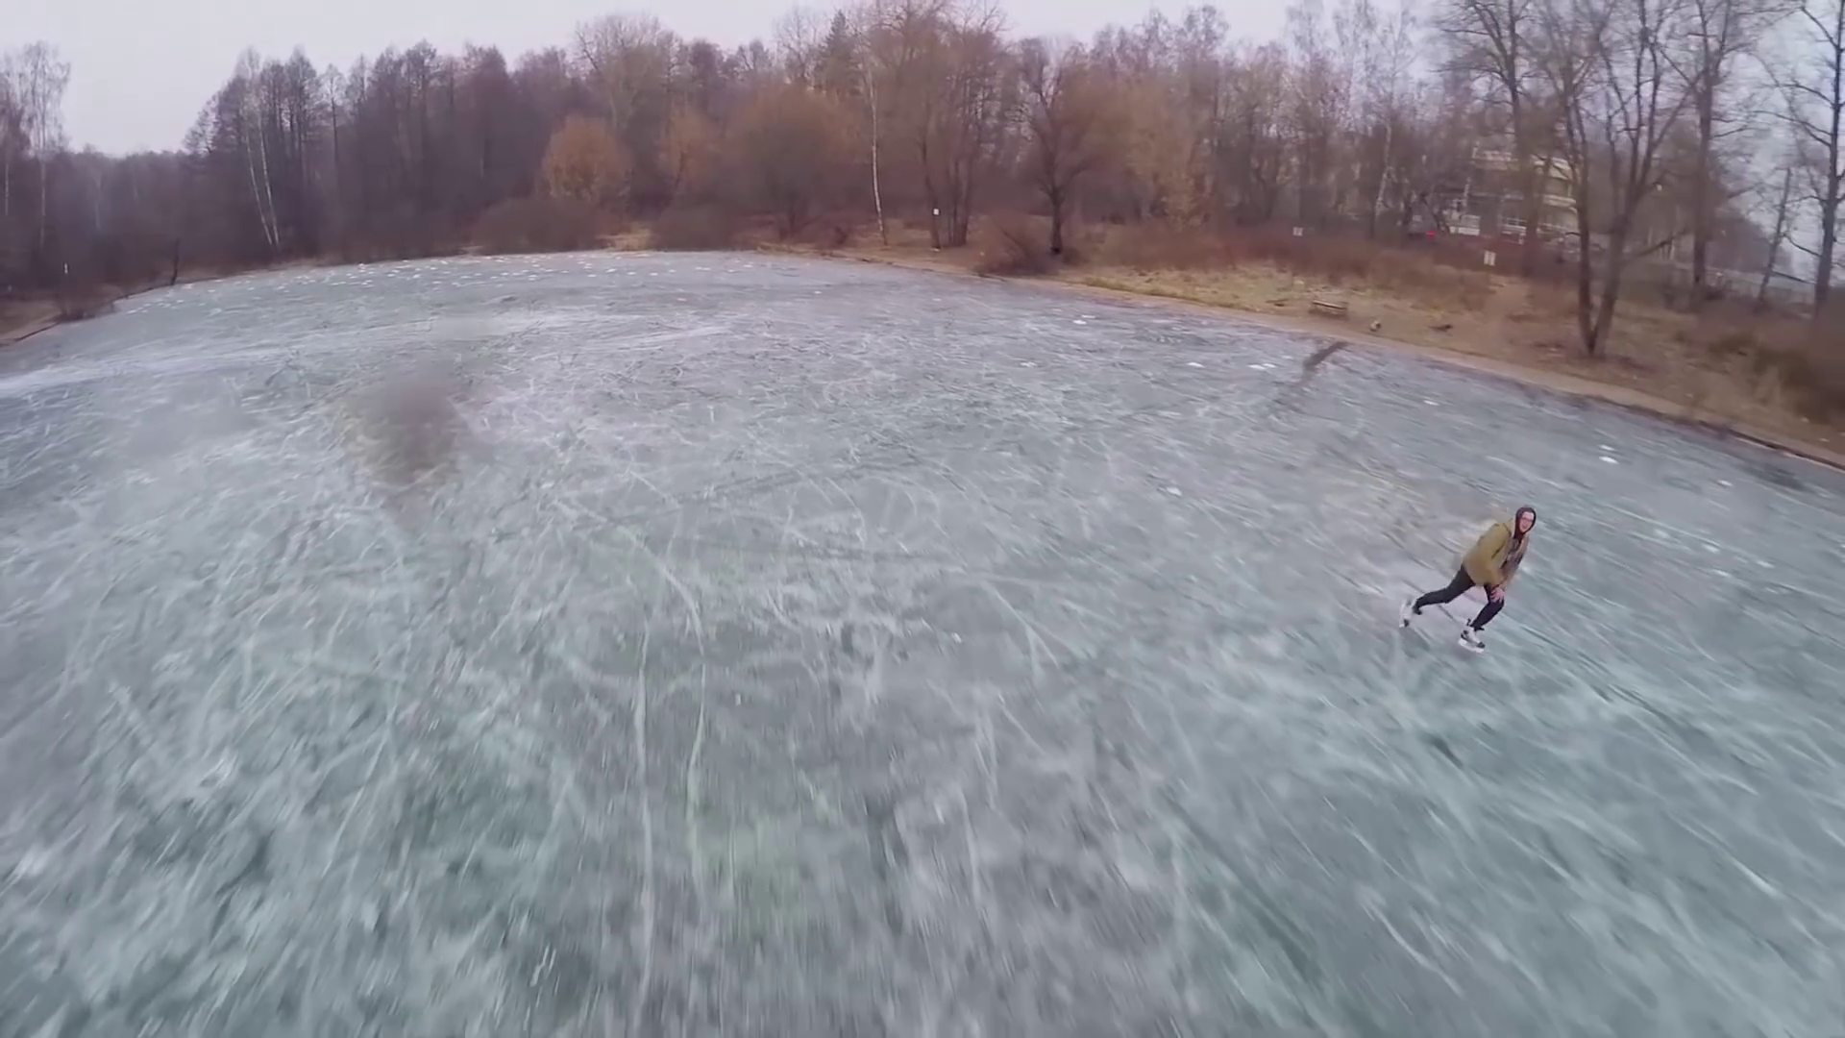